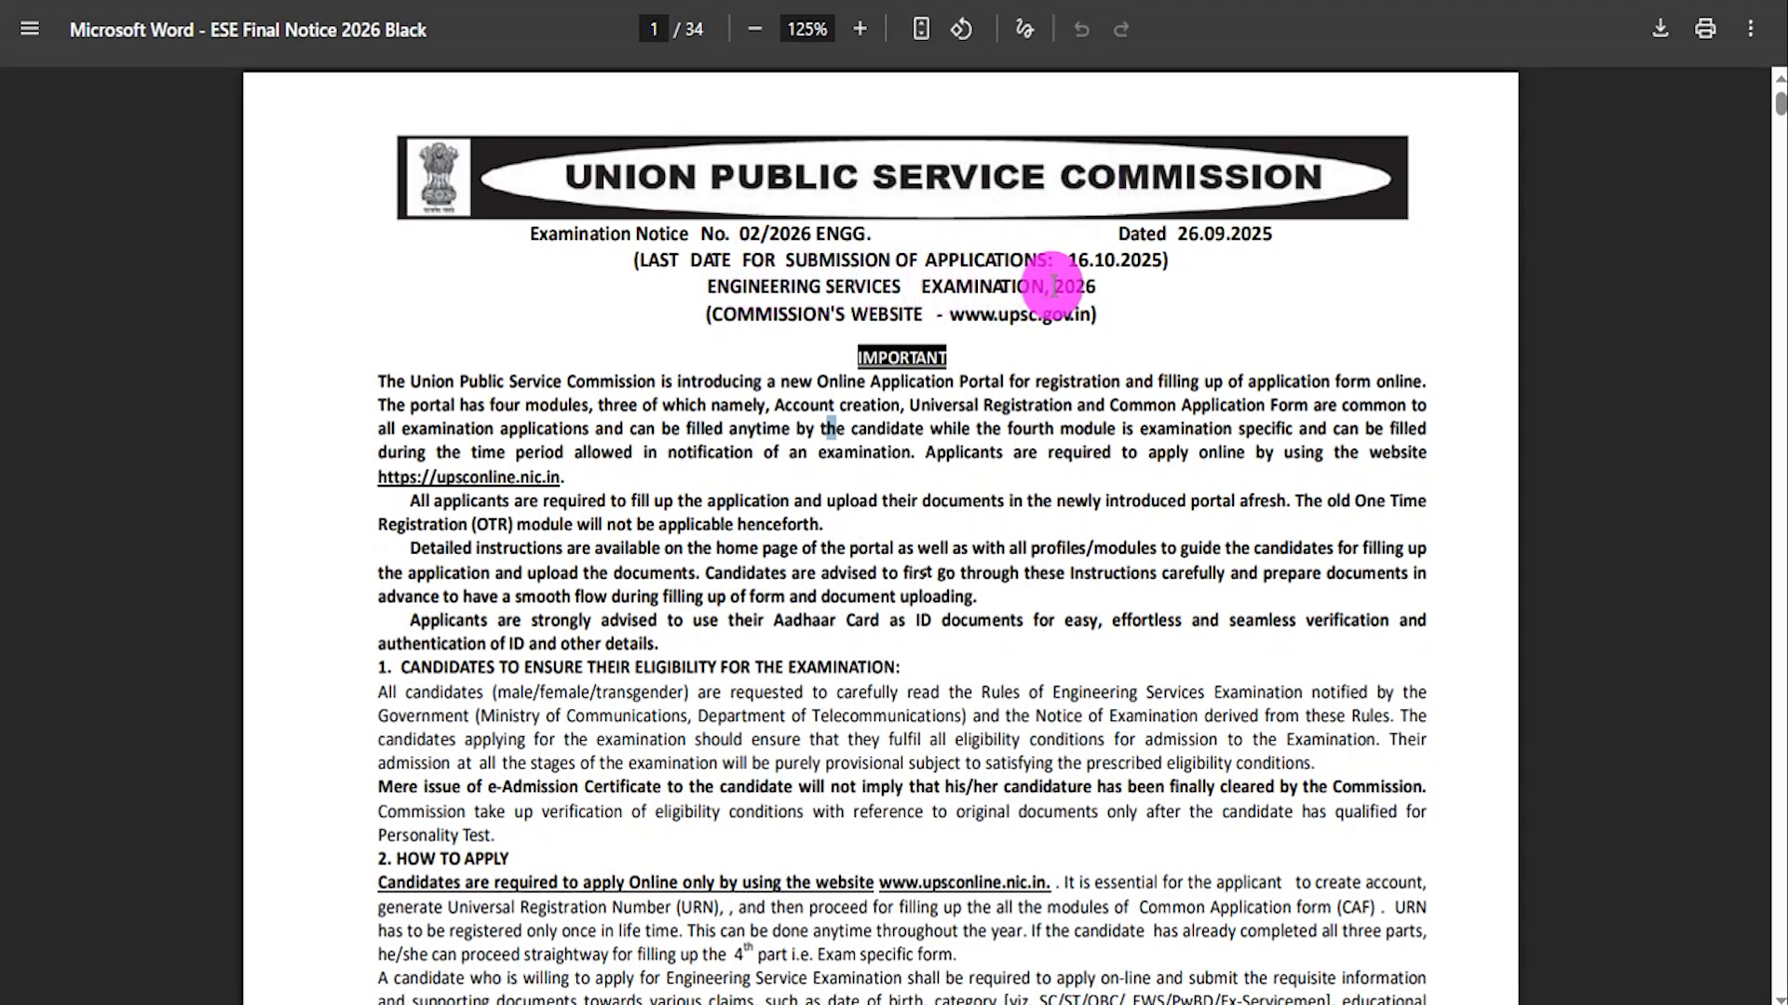
# Review the Engineering Services Examination, 2026 notice and the four application modules on the UPSC online portal's home page.
pyautogui.moveTo(799, 382); pyautogui.dragTo(1012, 409)
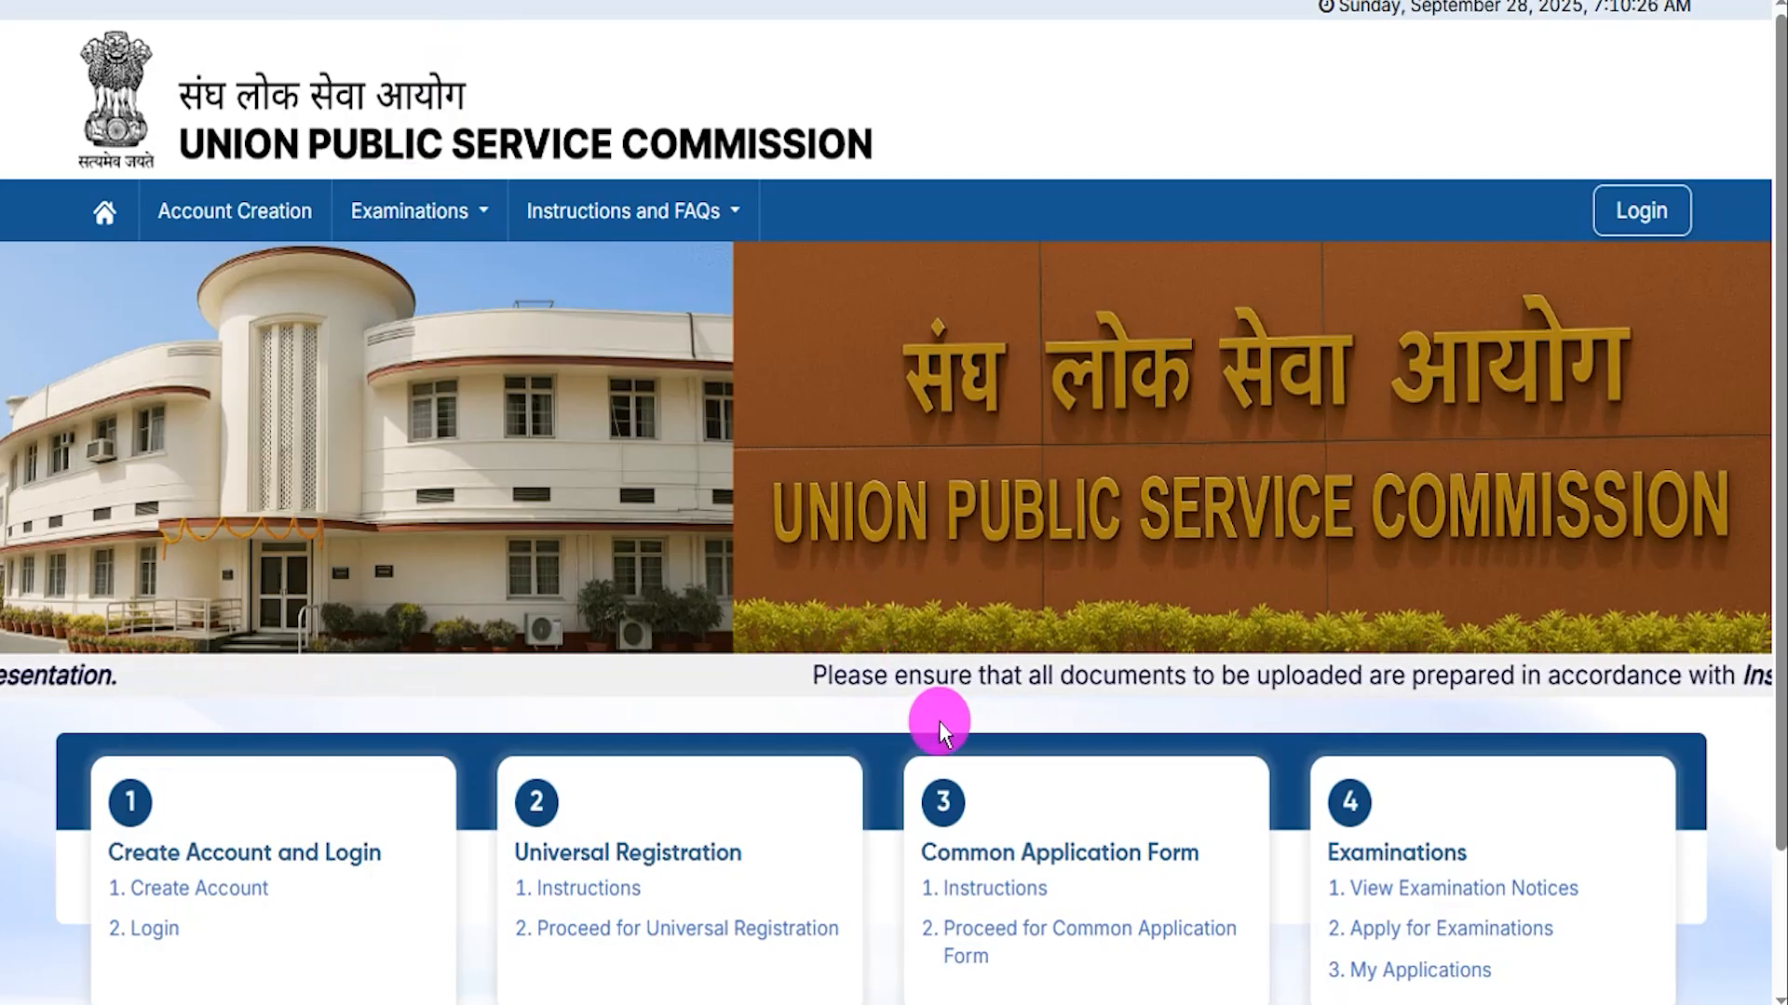
pyautogui.scroll(-1, 883, 711)
pyautogui.scroll(1, 882, 711)
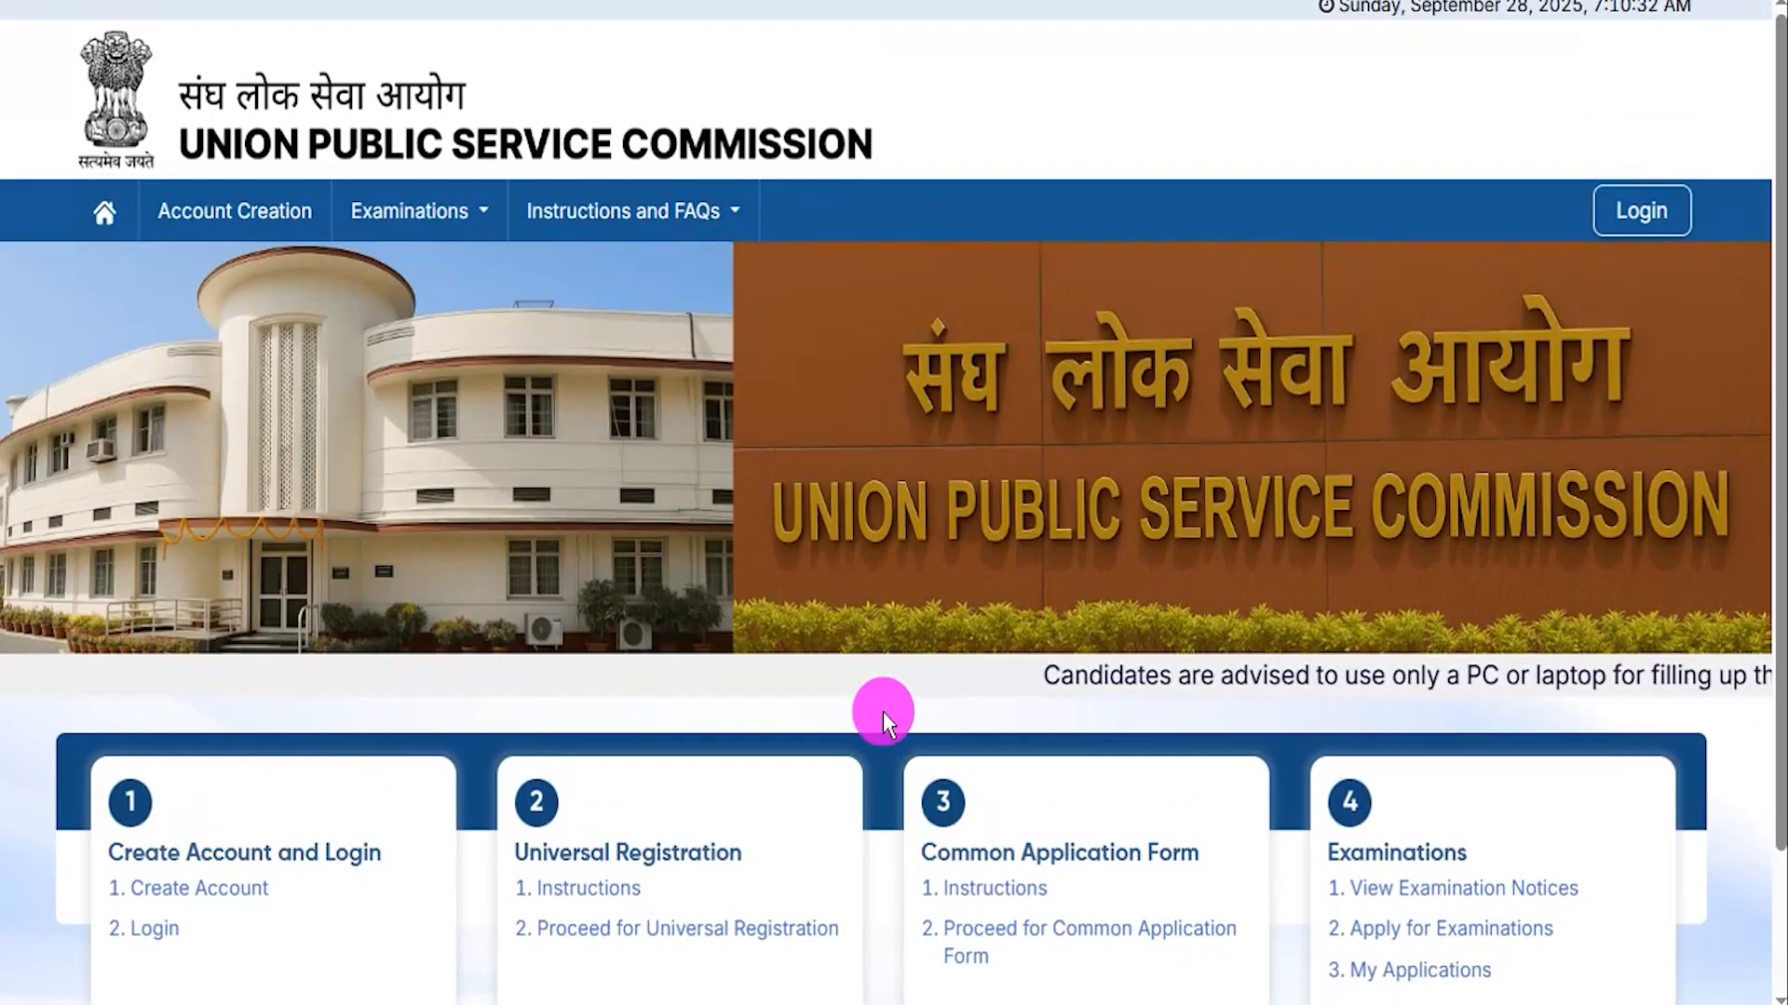
pyautogui.scroll(-1, 883, 711)
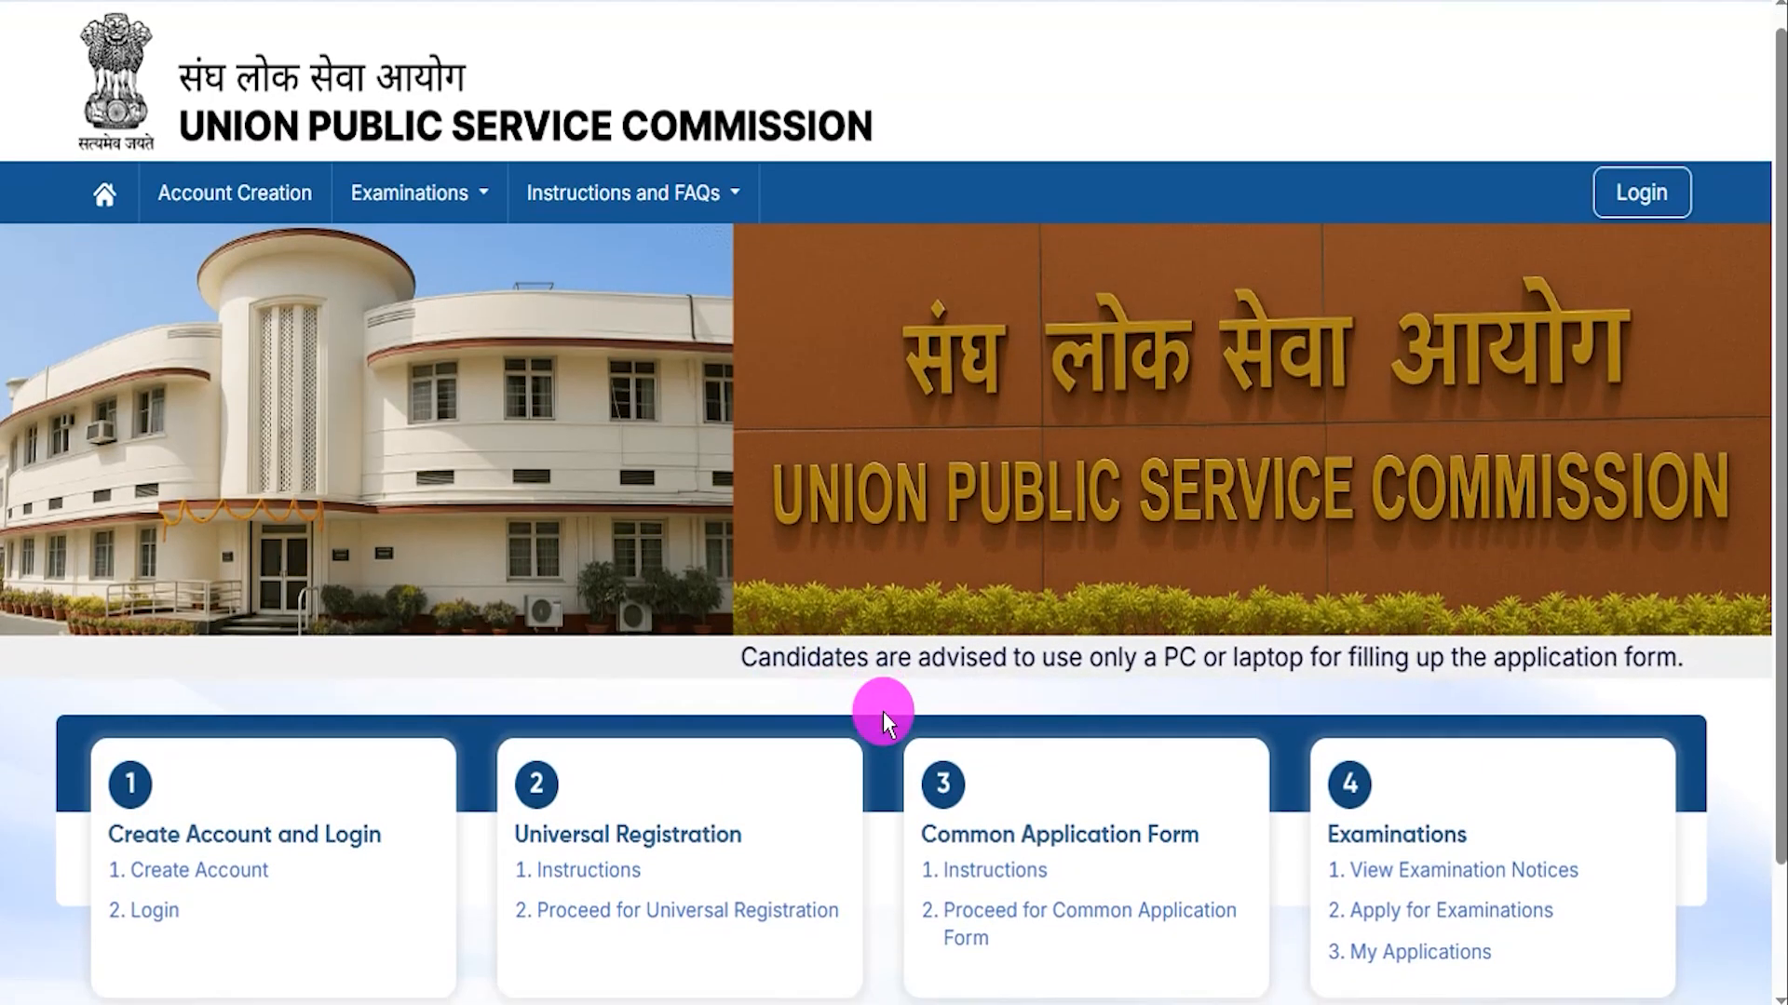
pyautogui.scroll(1, 882, 711)
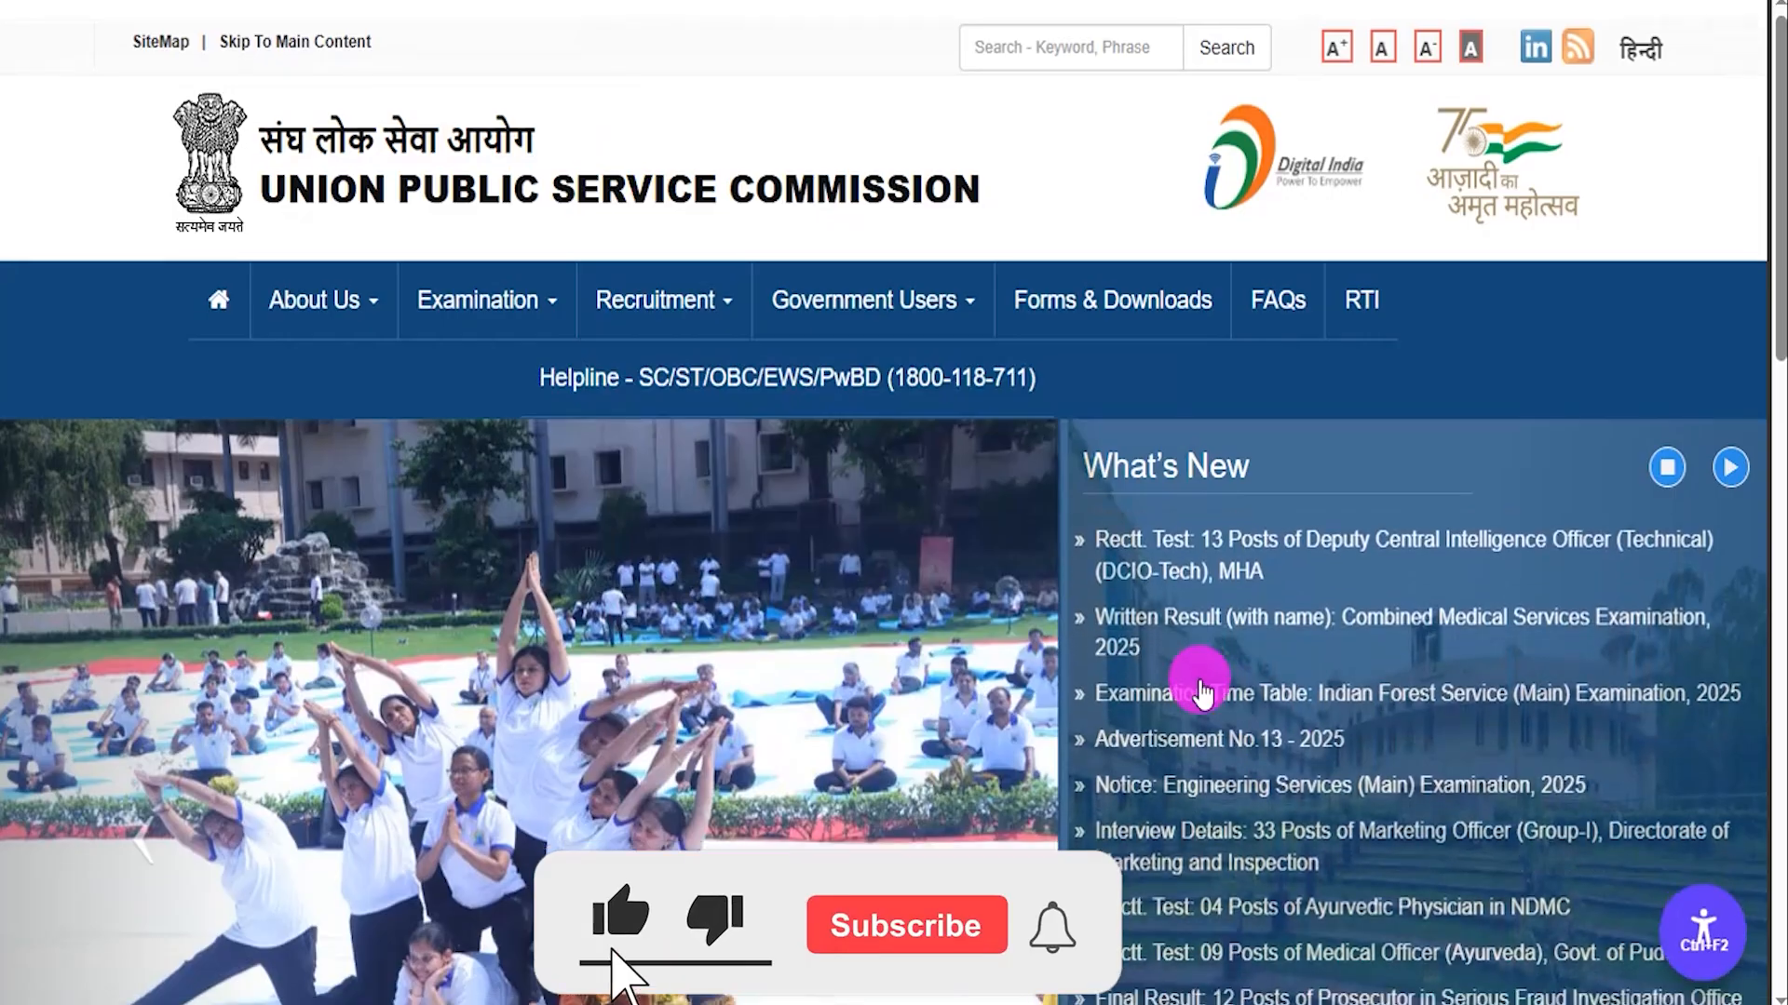
# Look through the main UPSC website's home page, including its What's New list, Examination section and External Links.
pyautogui.scroll(-1, 882, 679)
pyautogui.scroll(-1, 869, 690)
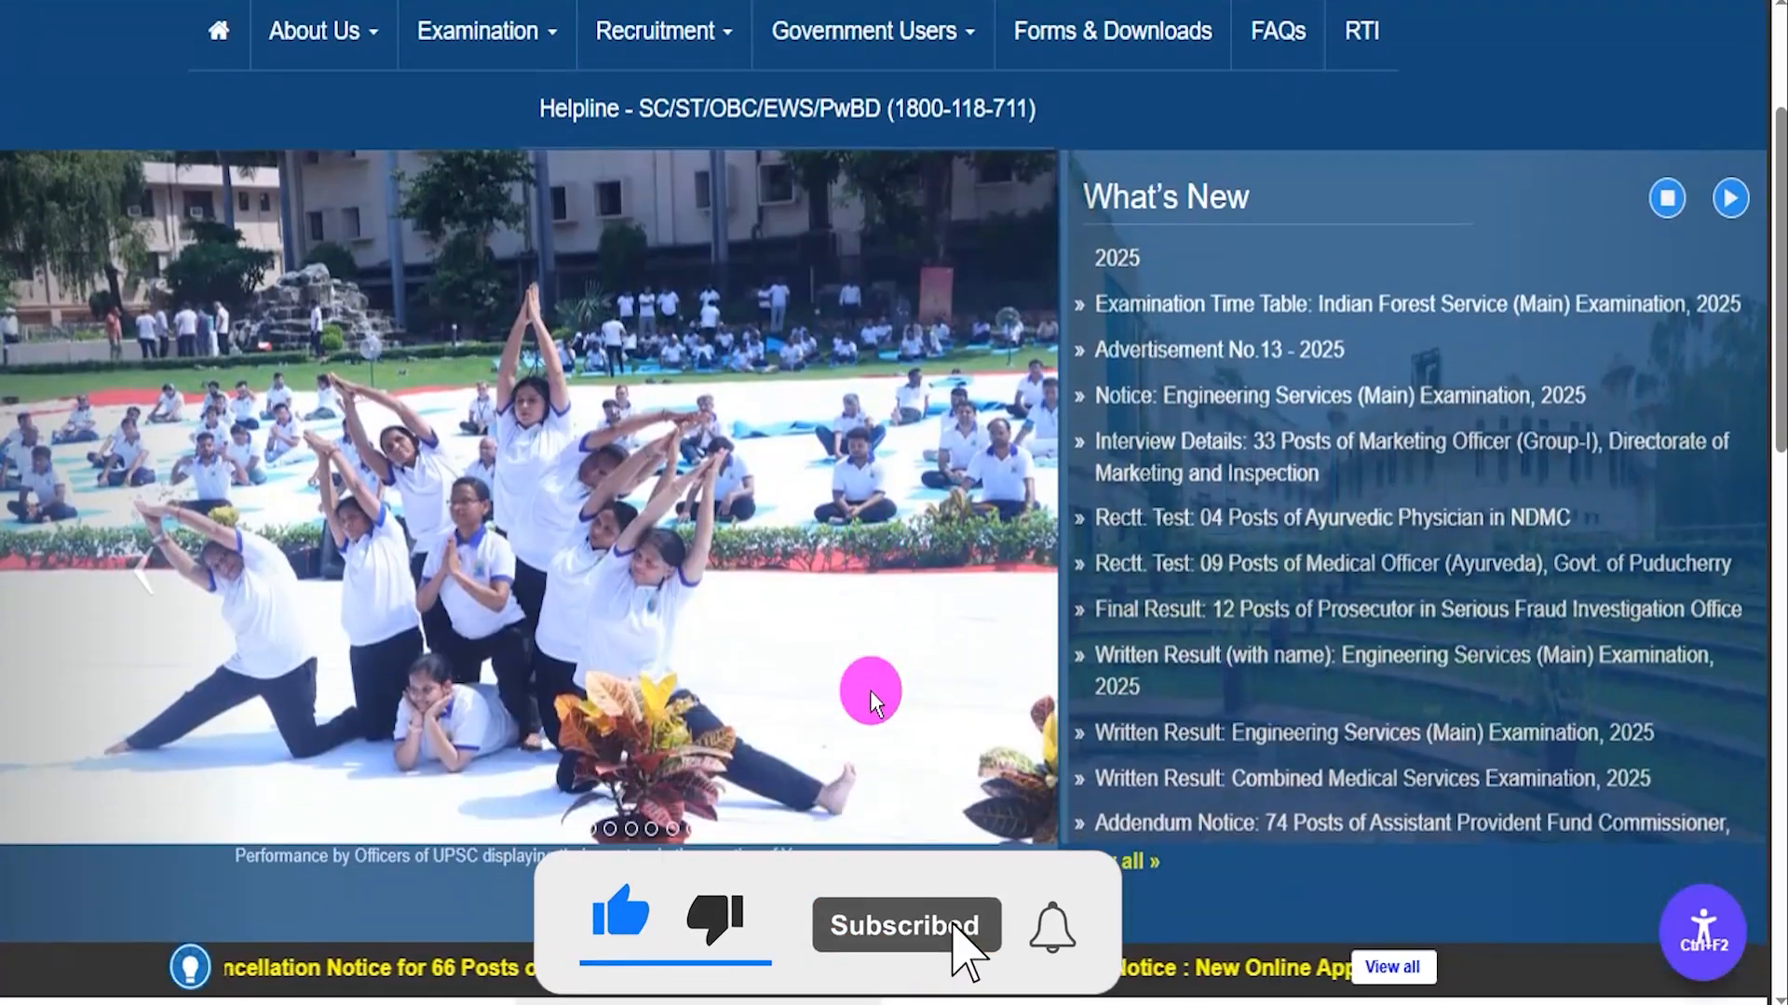
pyautogui.scroll(-2, 870, 689)
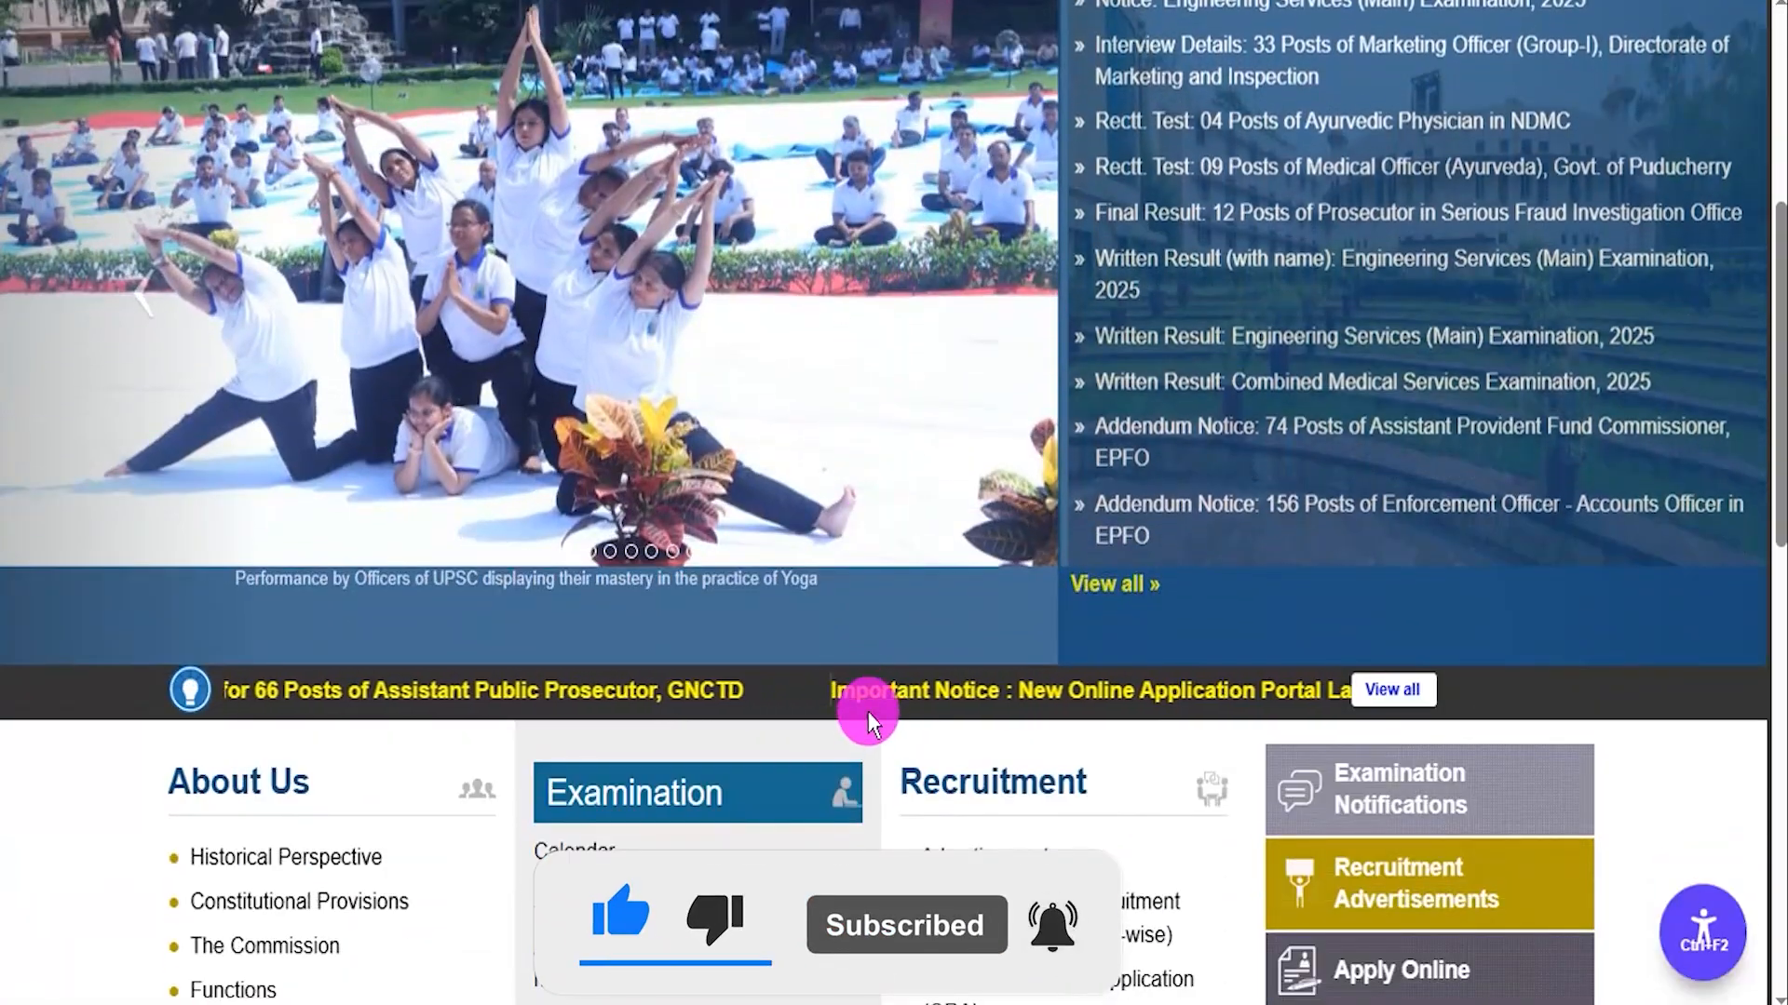
pyautogui.scroll(-4, 868, 743)
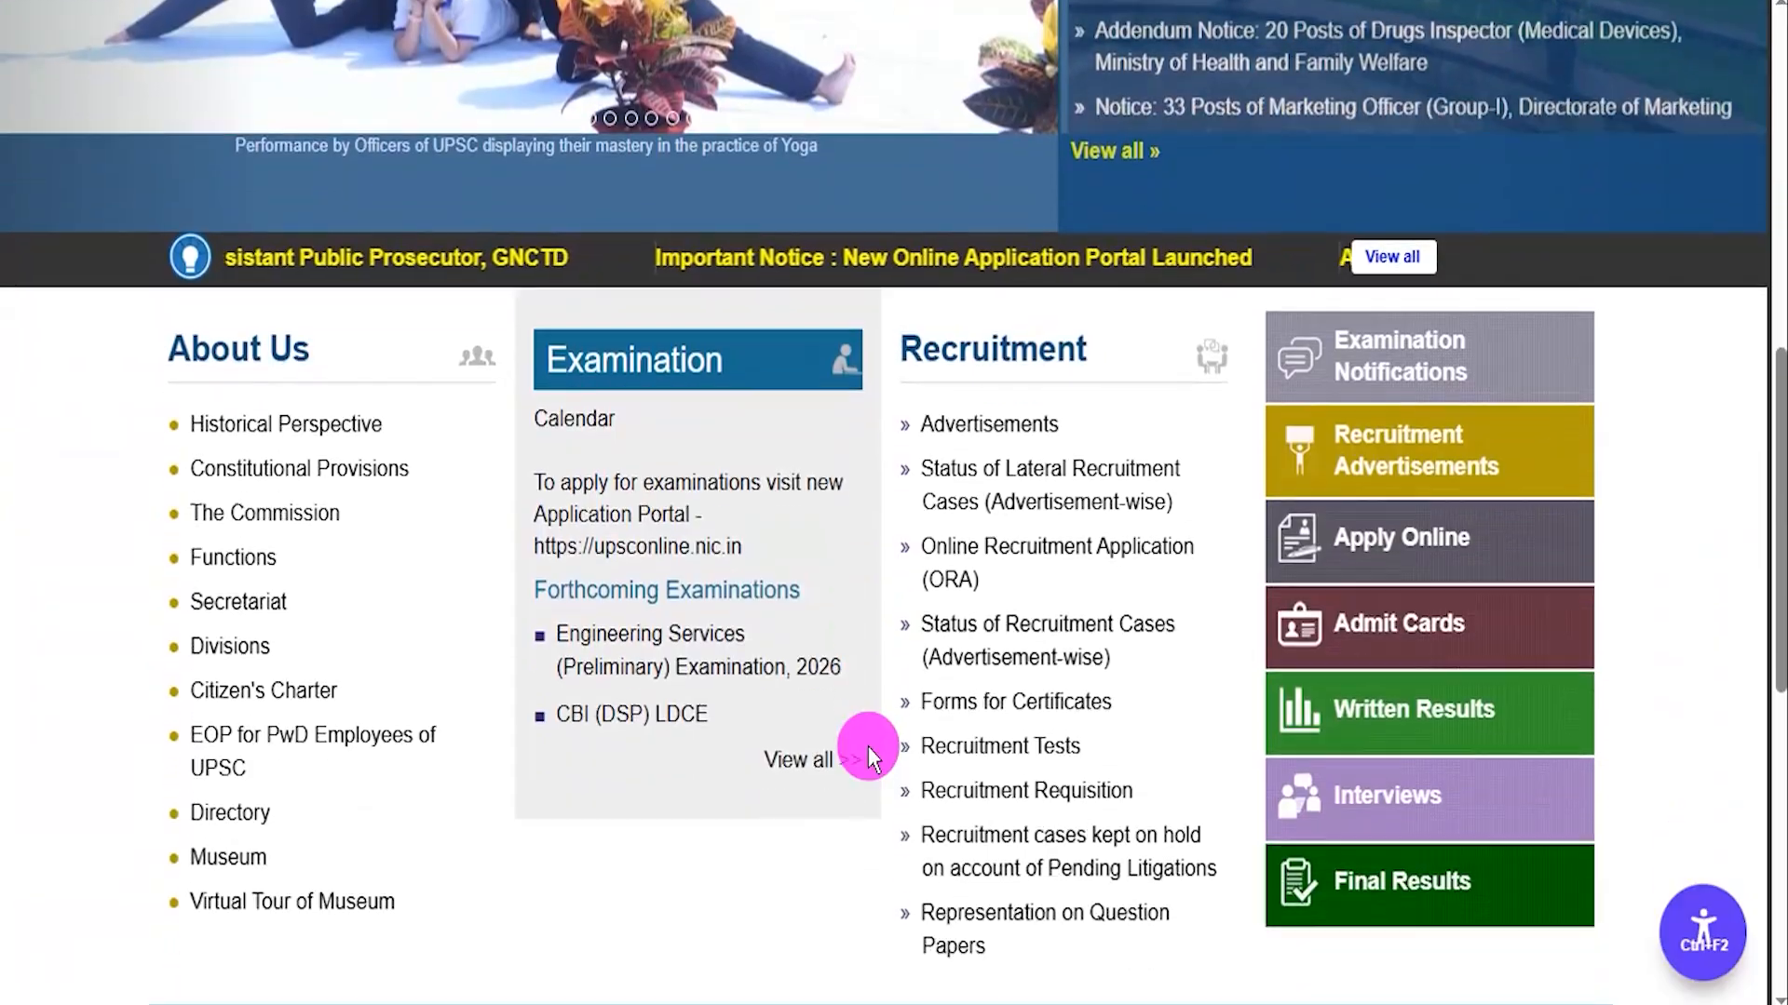
pyautogui.scroll(-4, 867, 749)
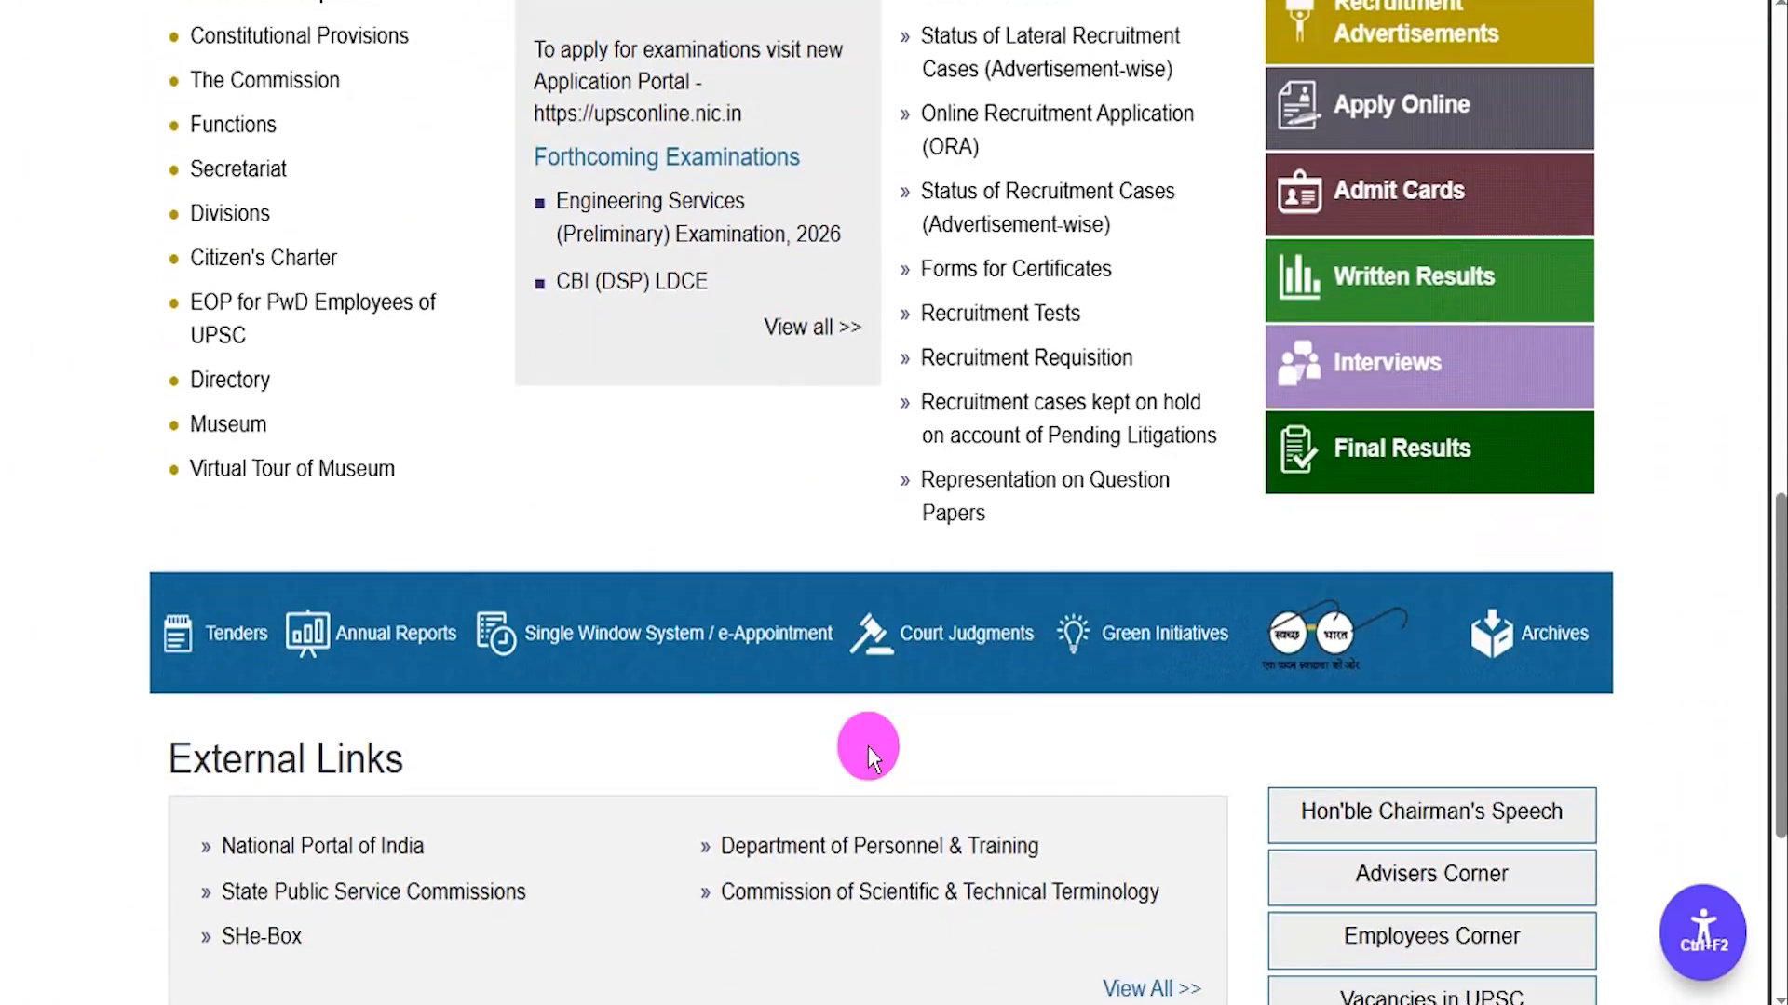
pyautogui.scroll(-1, 868, 746)
pyautogui.scroll(8, 959, 640)
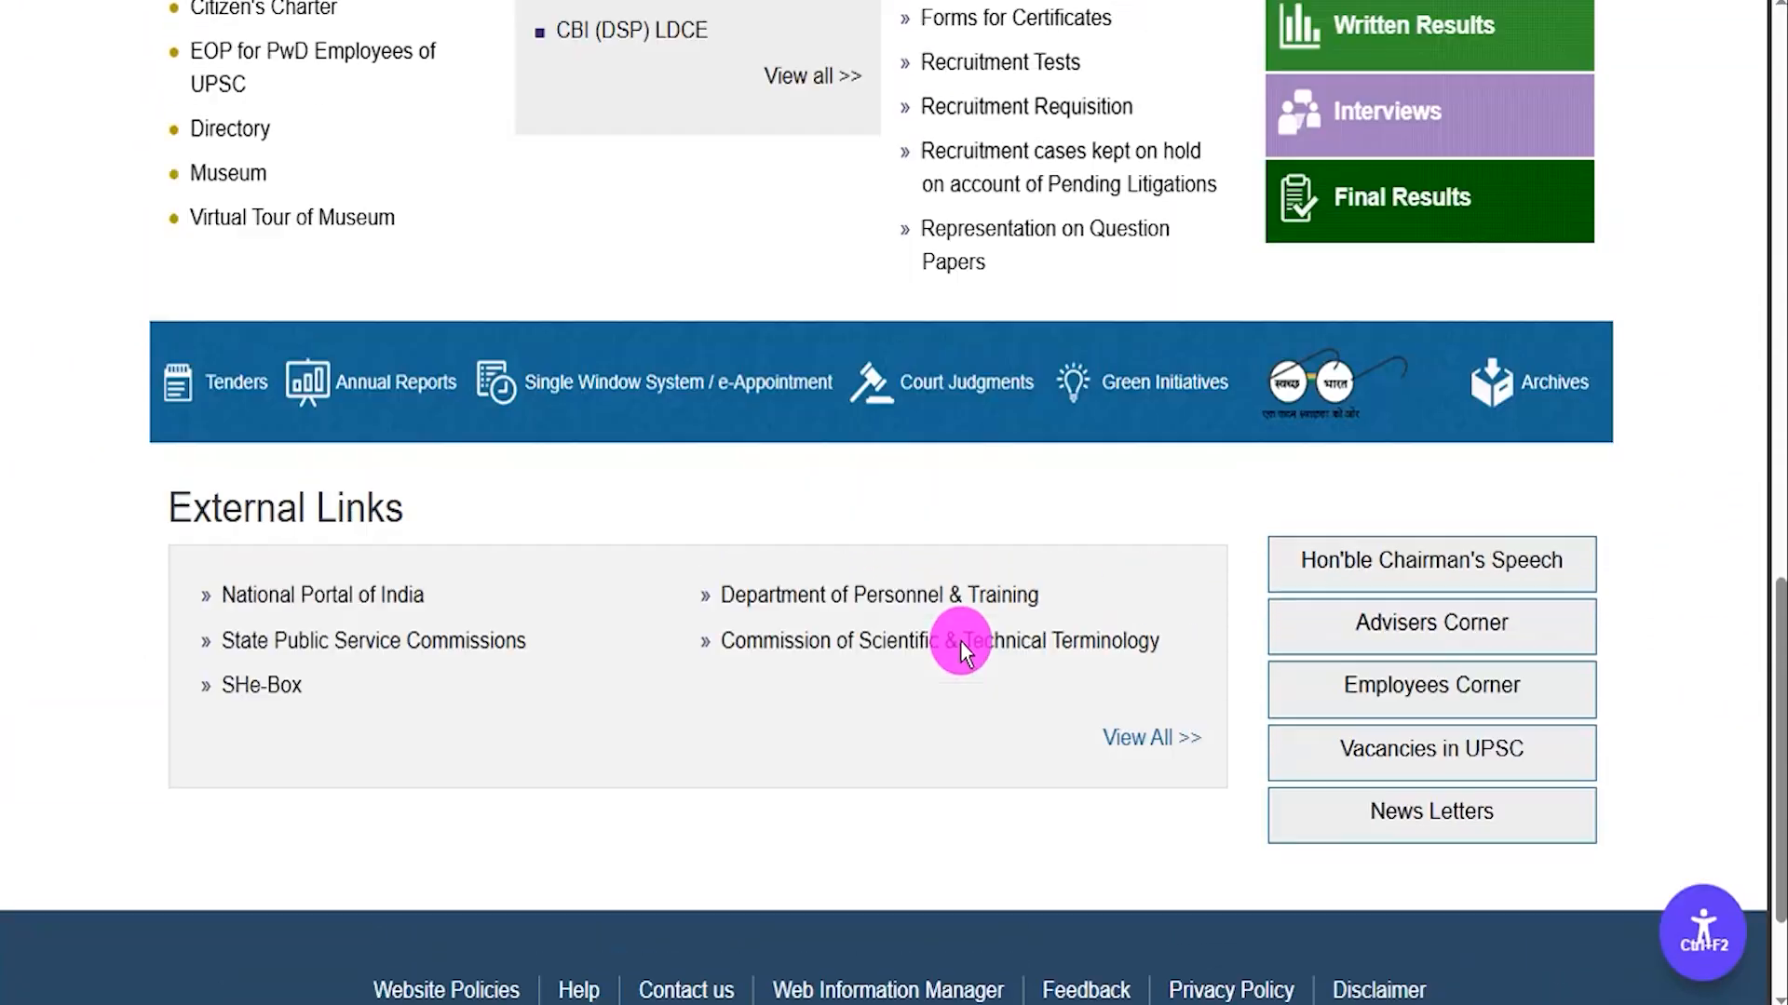
pyautogui.scroll(3, 959, 640)
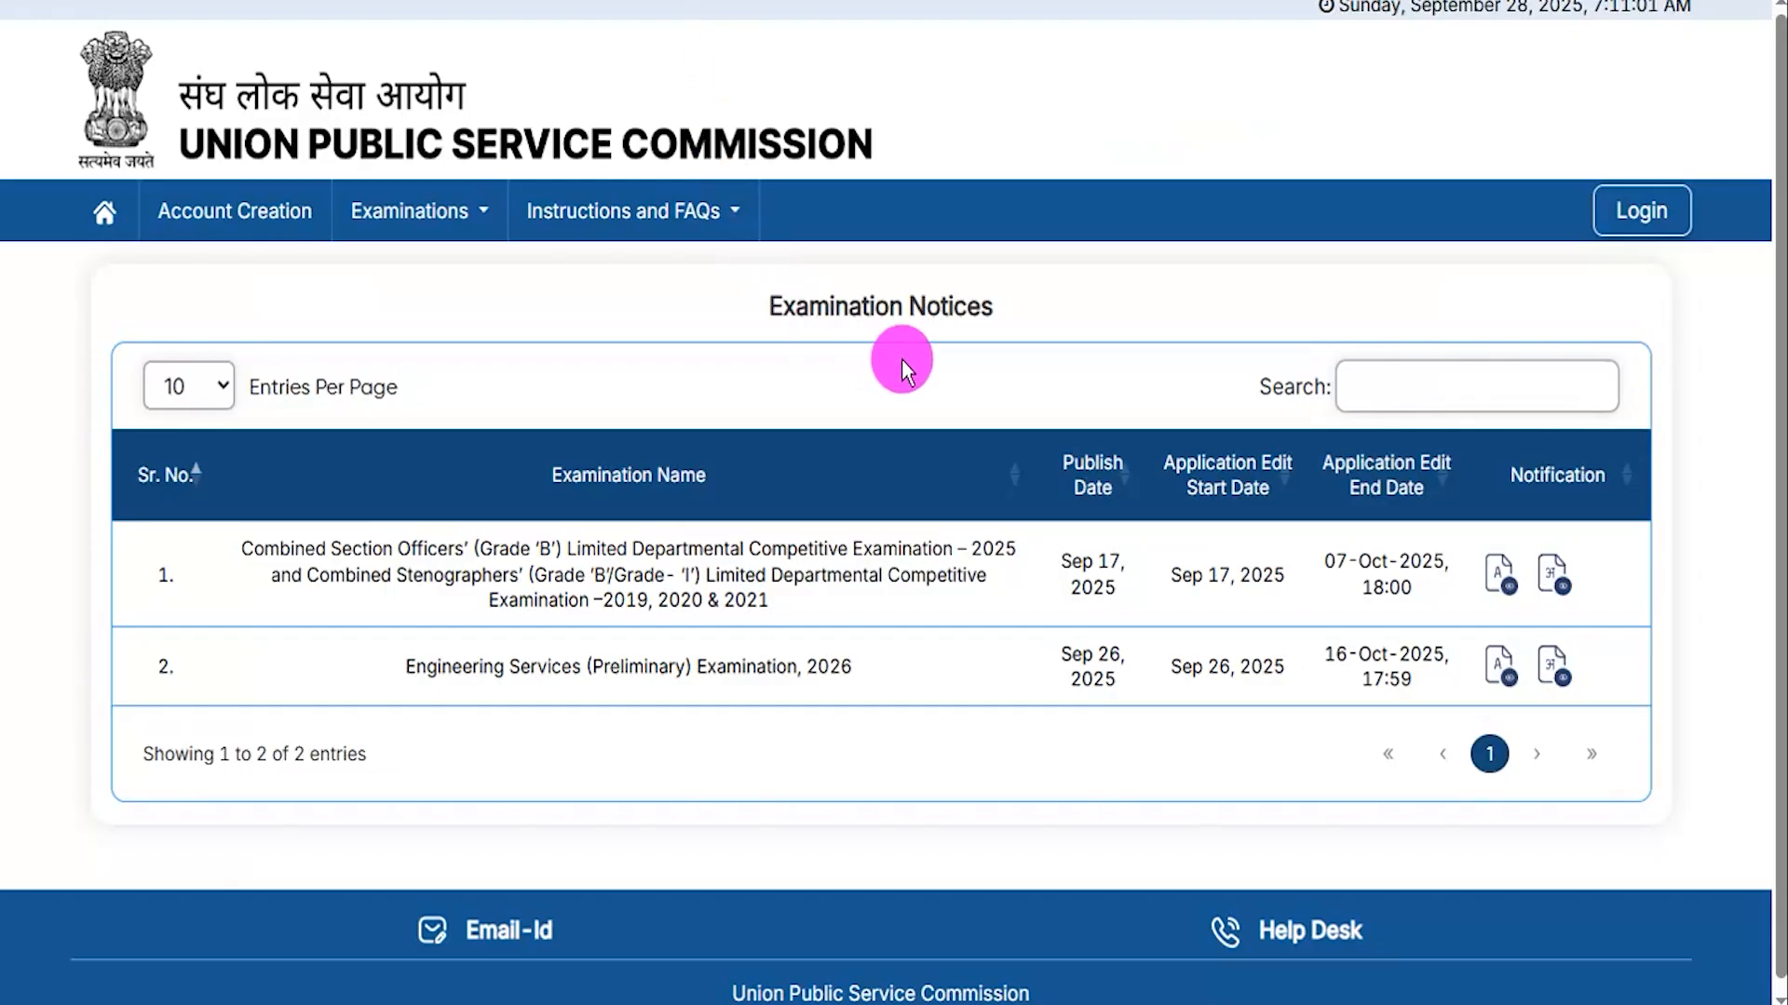
# Check the Examination Notices page on the portal and the Examination entry on the main UPSC home page.
pyautogui.moveTo(813, 304); pyautogui.dragTo(977, 308)
pyautogui.click(982, 308)
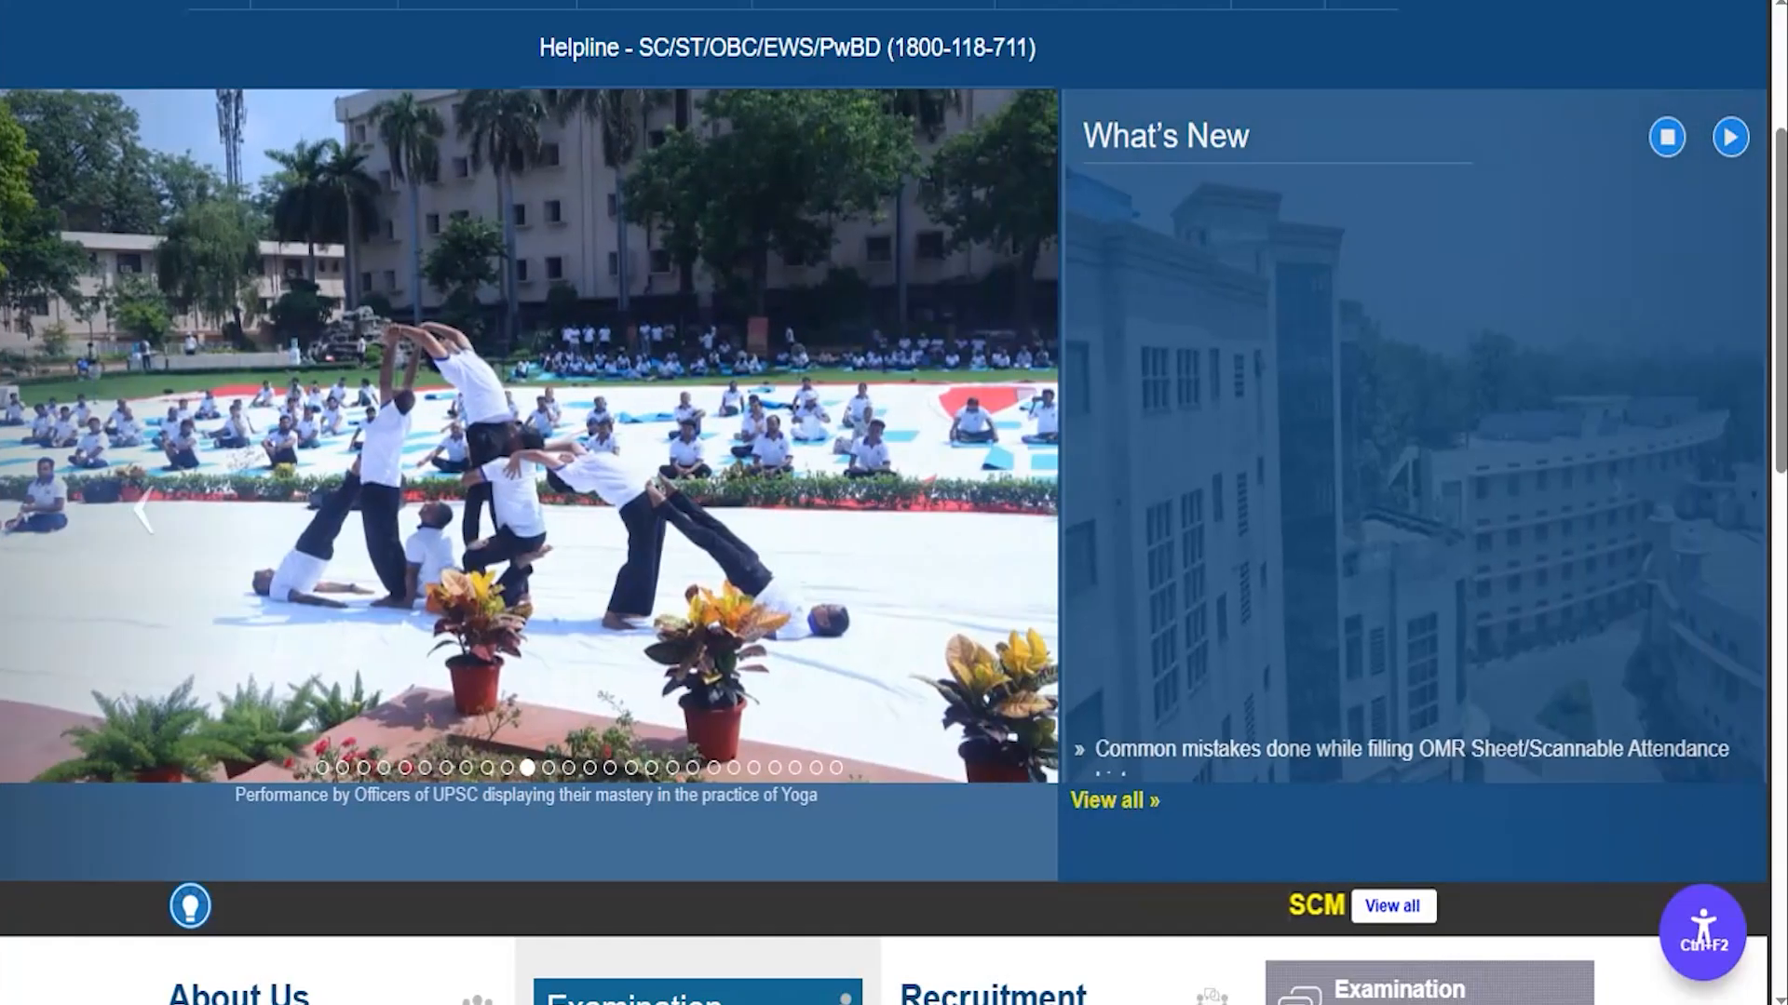
pyautogui.scroll(4, 871, 680)
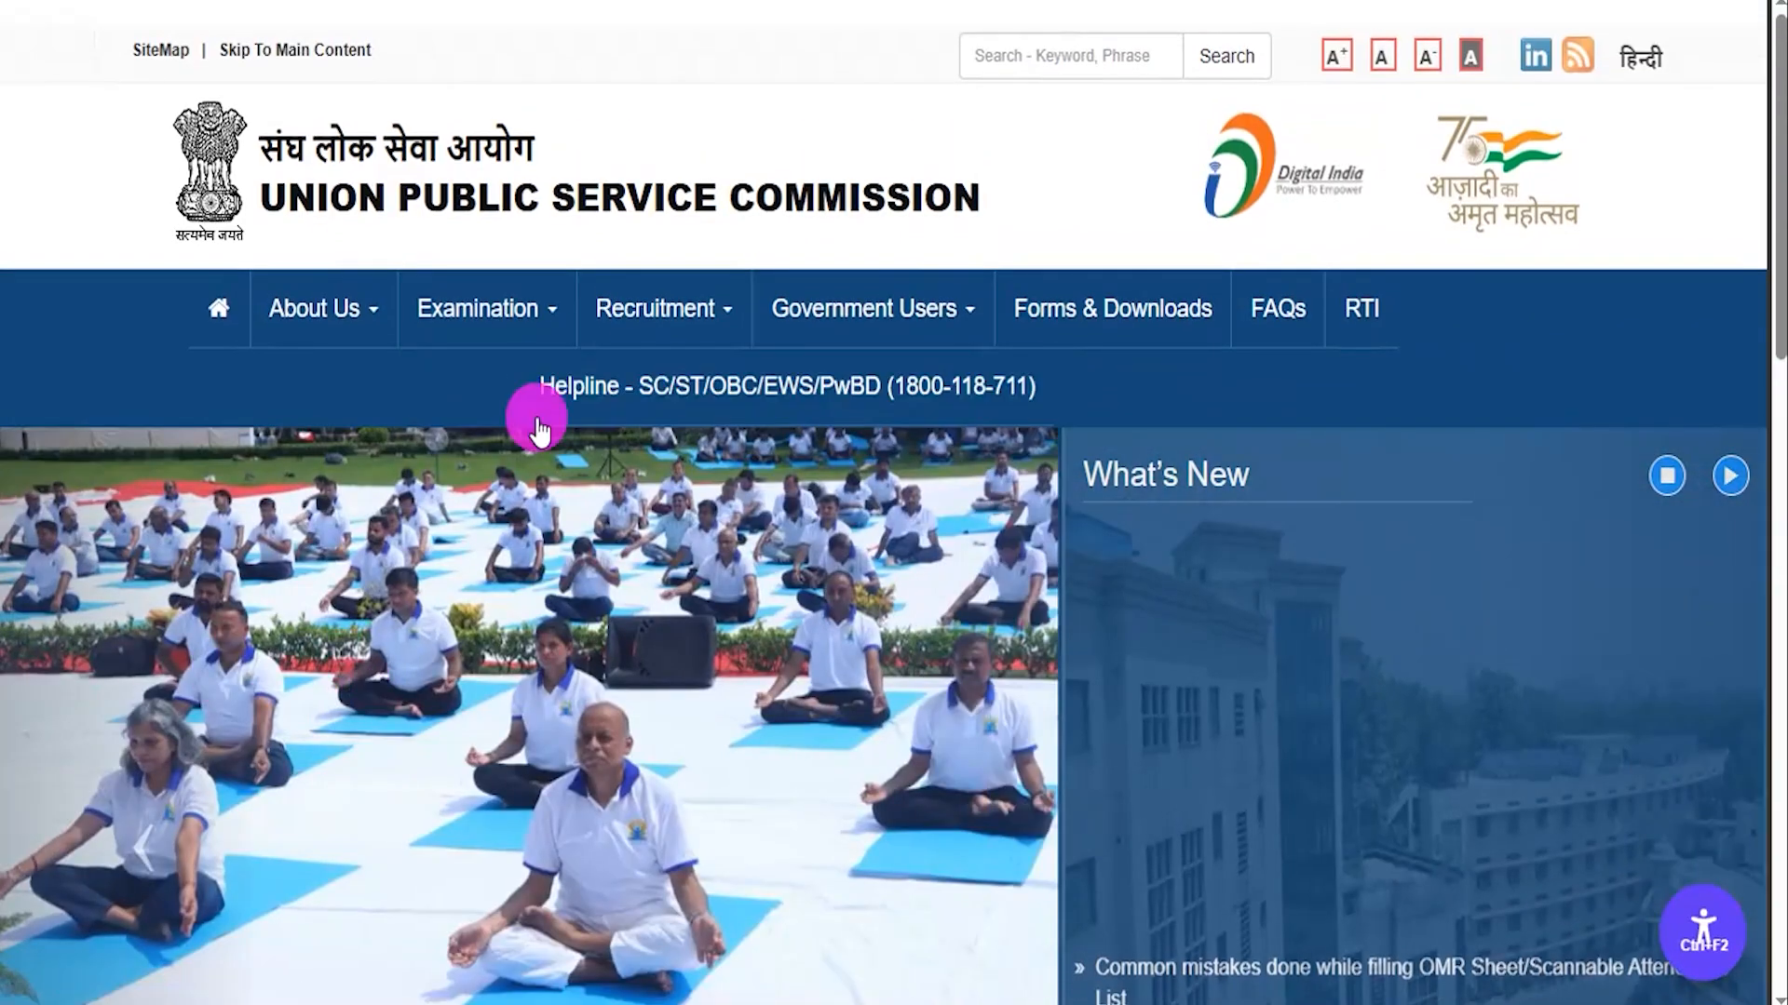
pyautogui.moveTo(518, 333)
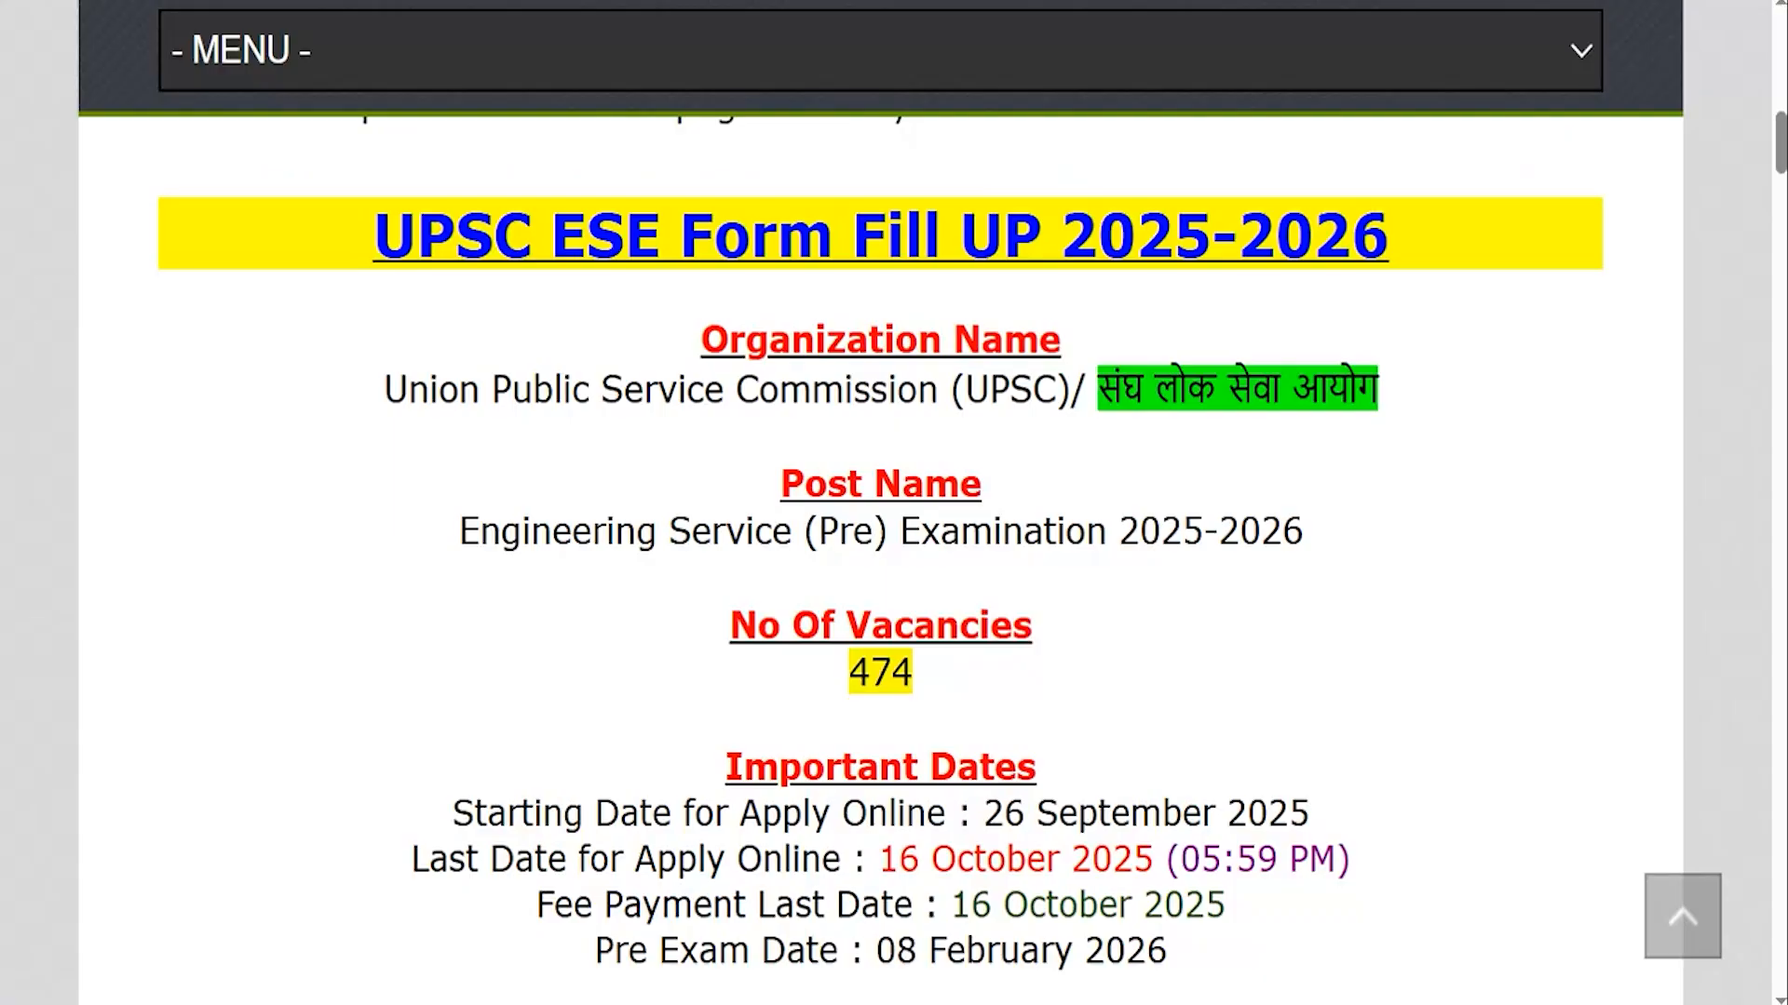
# Read the title, organization name, post name and number of vacancies on the UPSC ESE Form Fill UP 2025-2026 page.
pyautogui.moveTo(433, 221); pyautogui.dragTo(1308, 228)
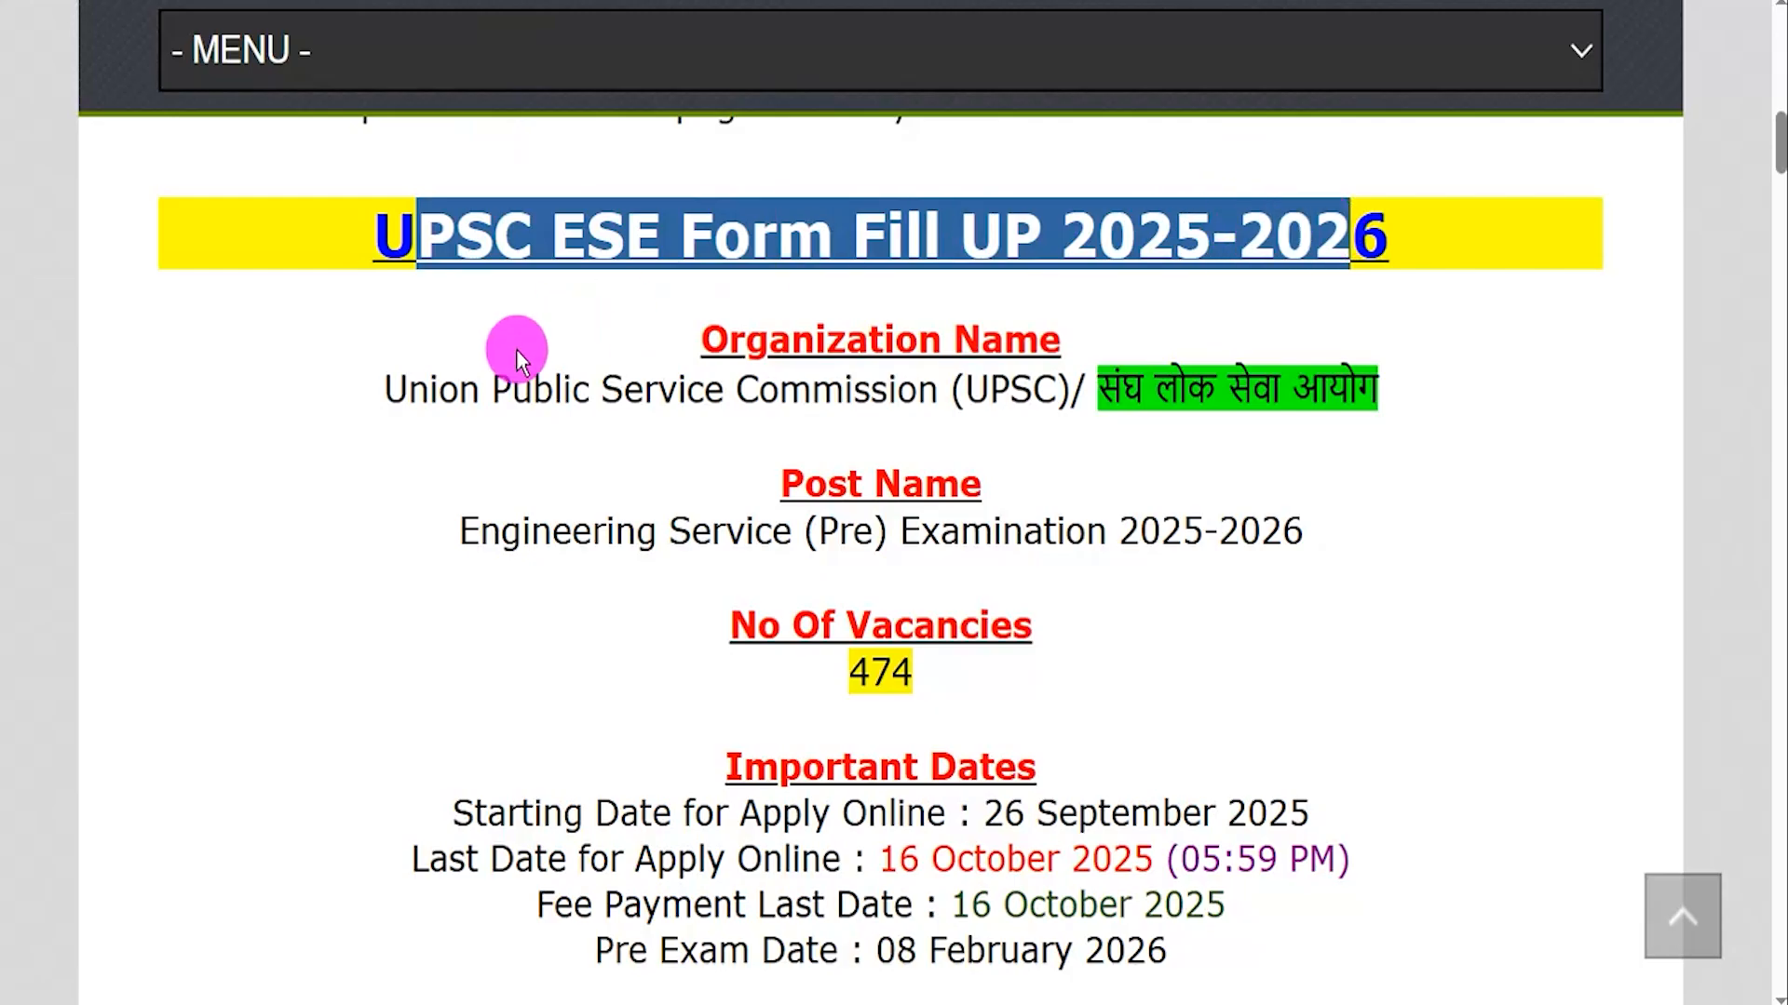
pyautogui.moveTo(408, 389); pyautogui.dragTo(1250, 386)
pyautogui.moveTo(503, 529); pyautogui.dragTo(1262, 523)
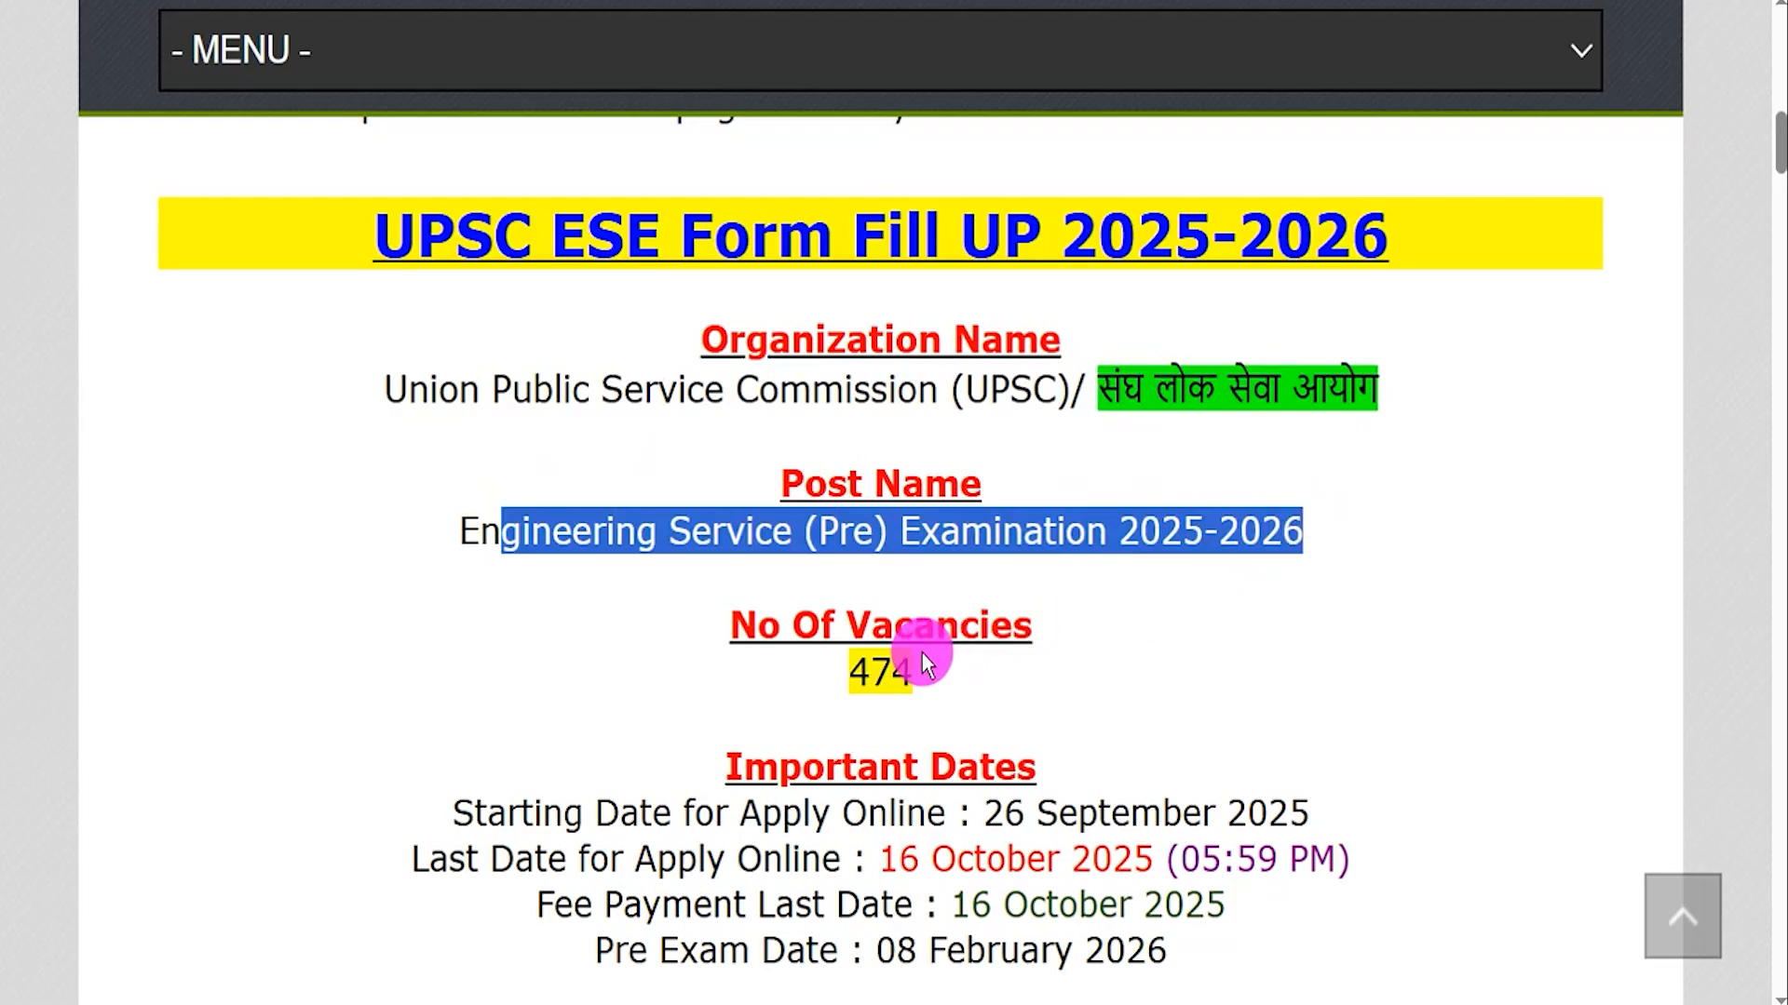
pyautogui.moveTo(854, 671); pyautogui.dragTo(866, 672)
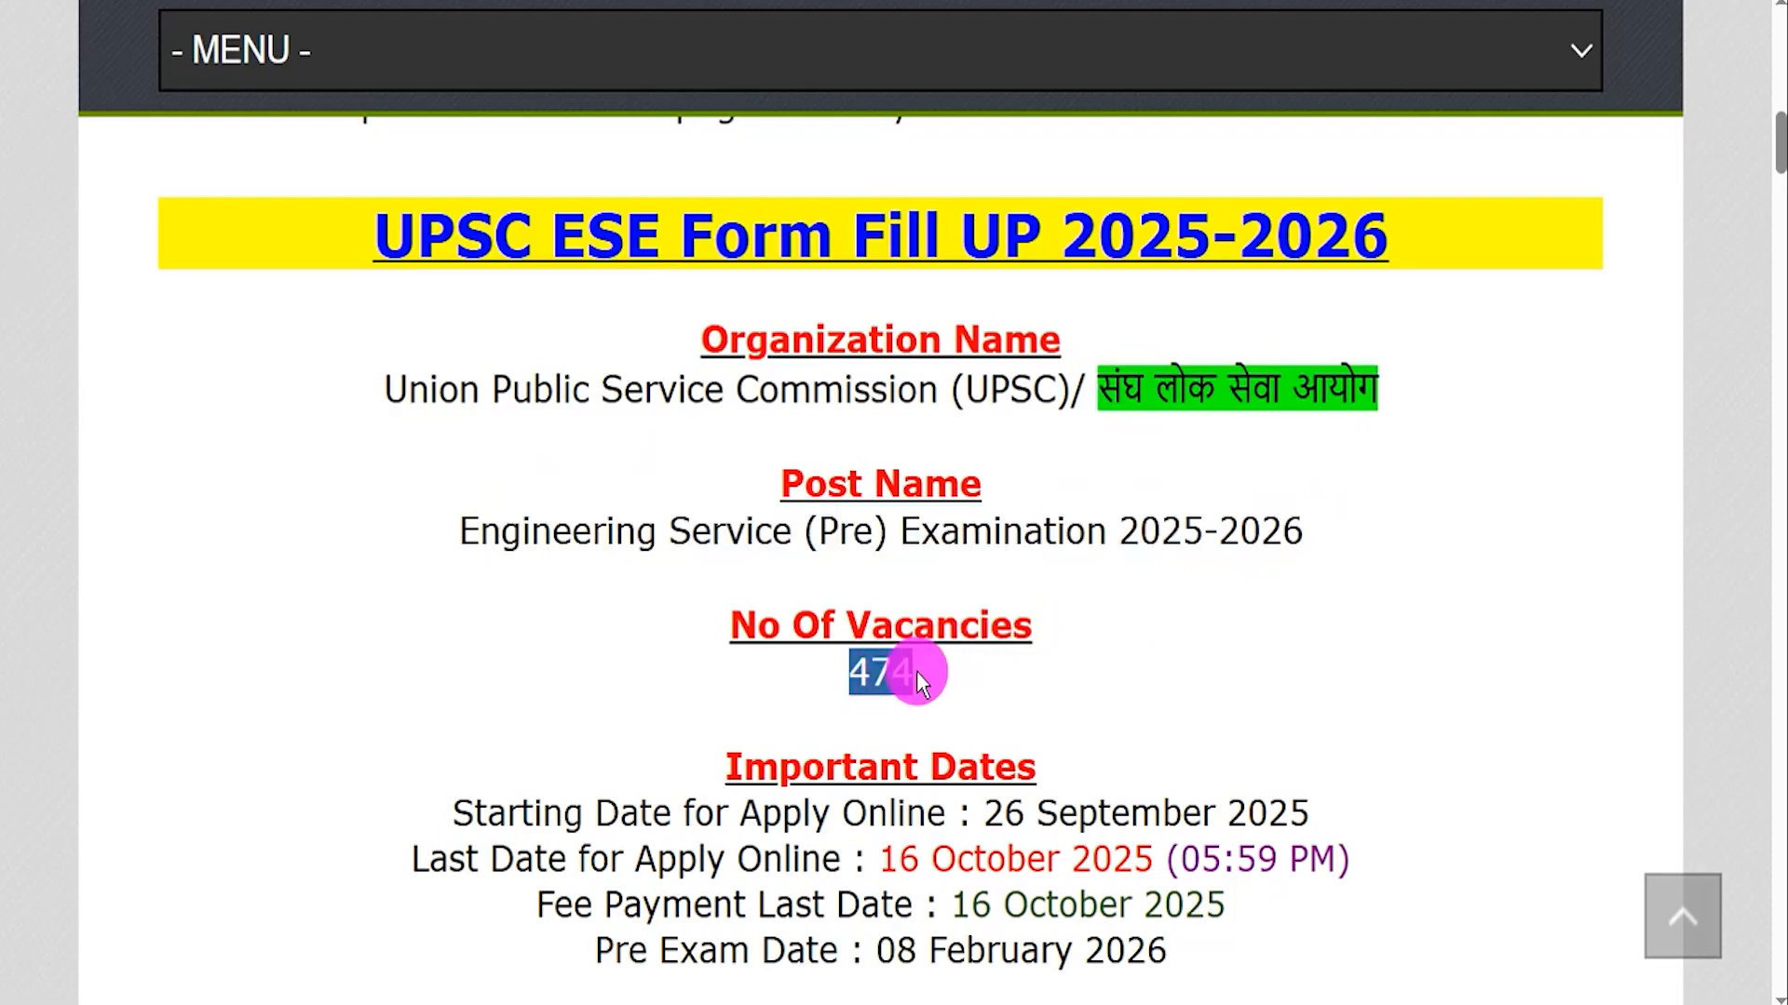
# Read the Important Dates for starting and closing online applications, fee payment and the preliminary exam.
pyautogui.scroll(-1, 917, 672)
pyautogui.moveTo(1001, 703); pyautogui.dragTo(1288, 703)
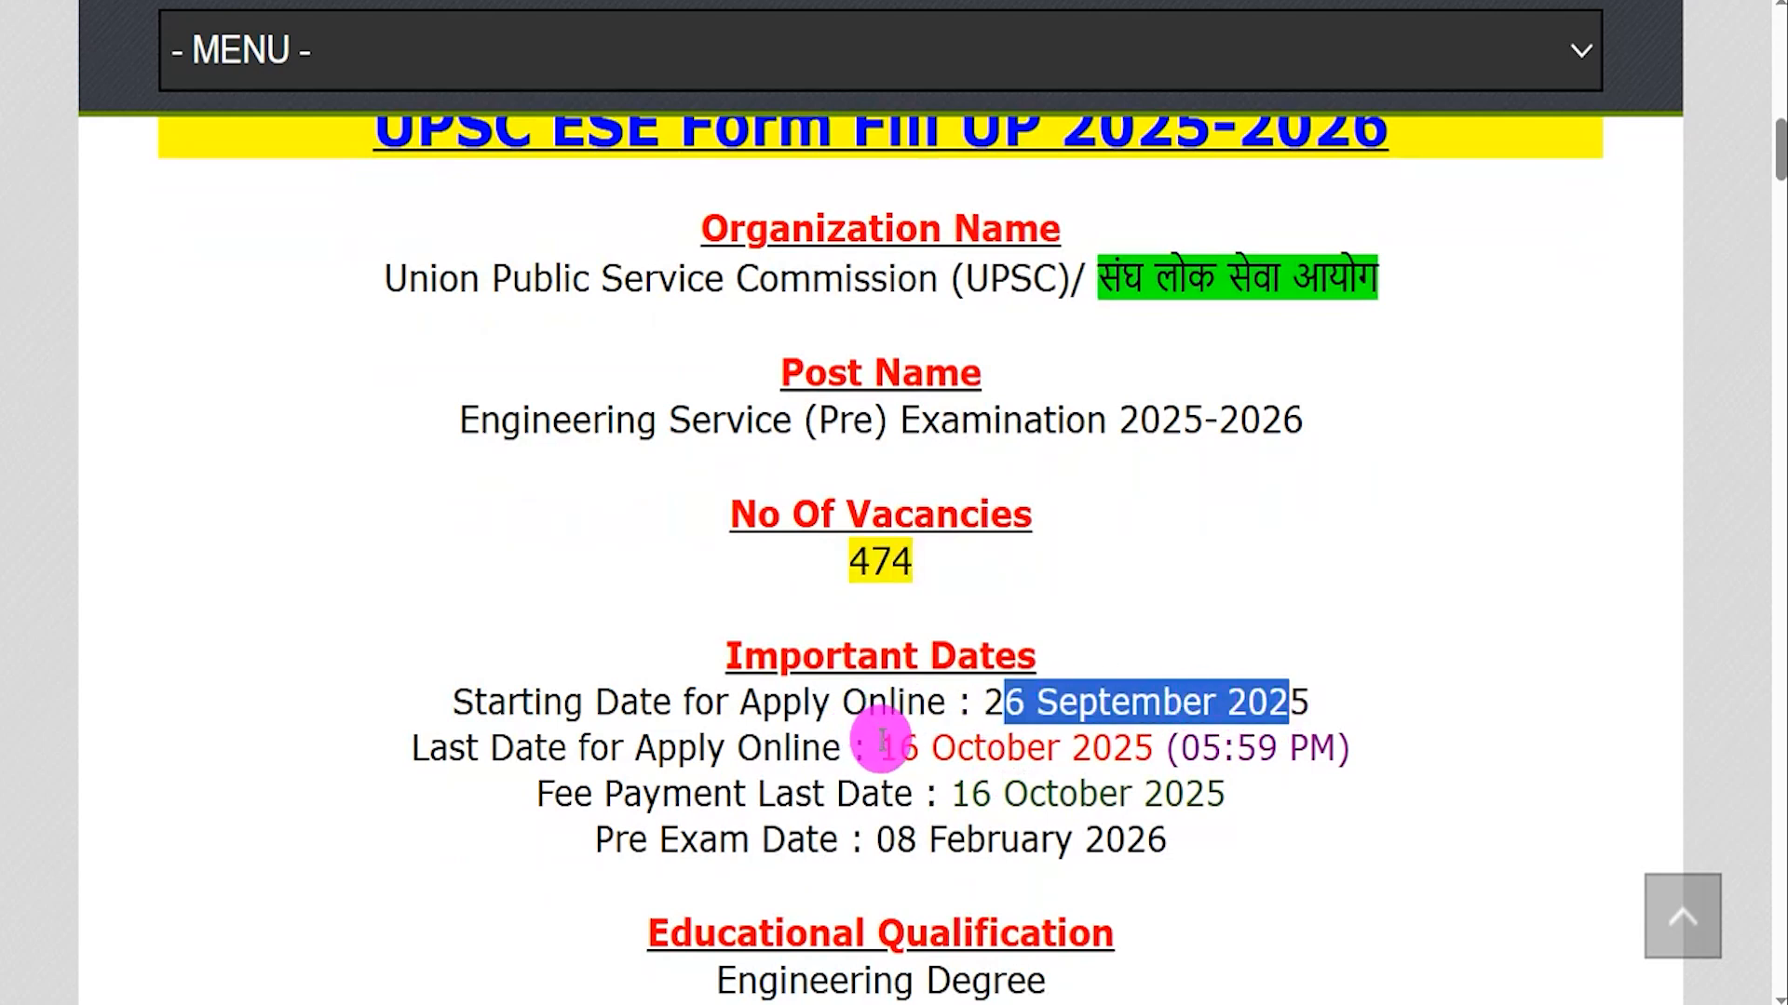
pyautogui.moveTo(881, 742); pyautogui.dragTo(986, 749)
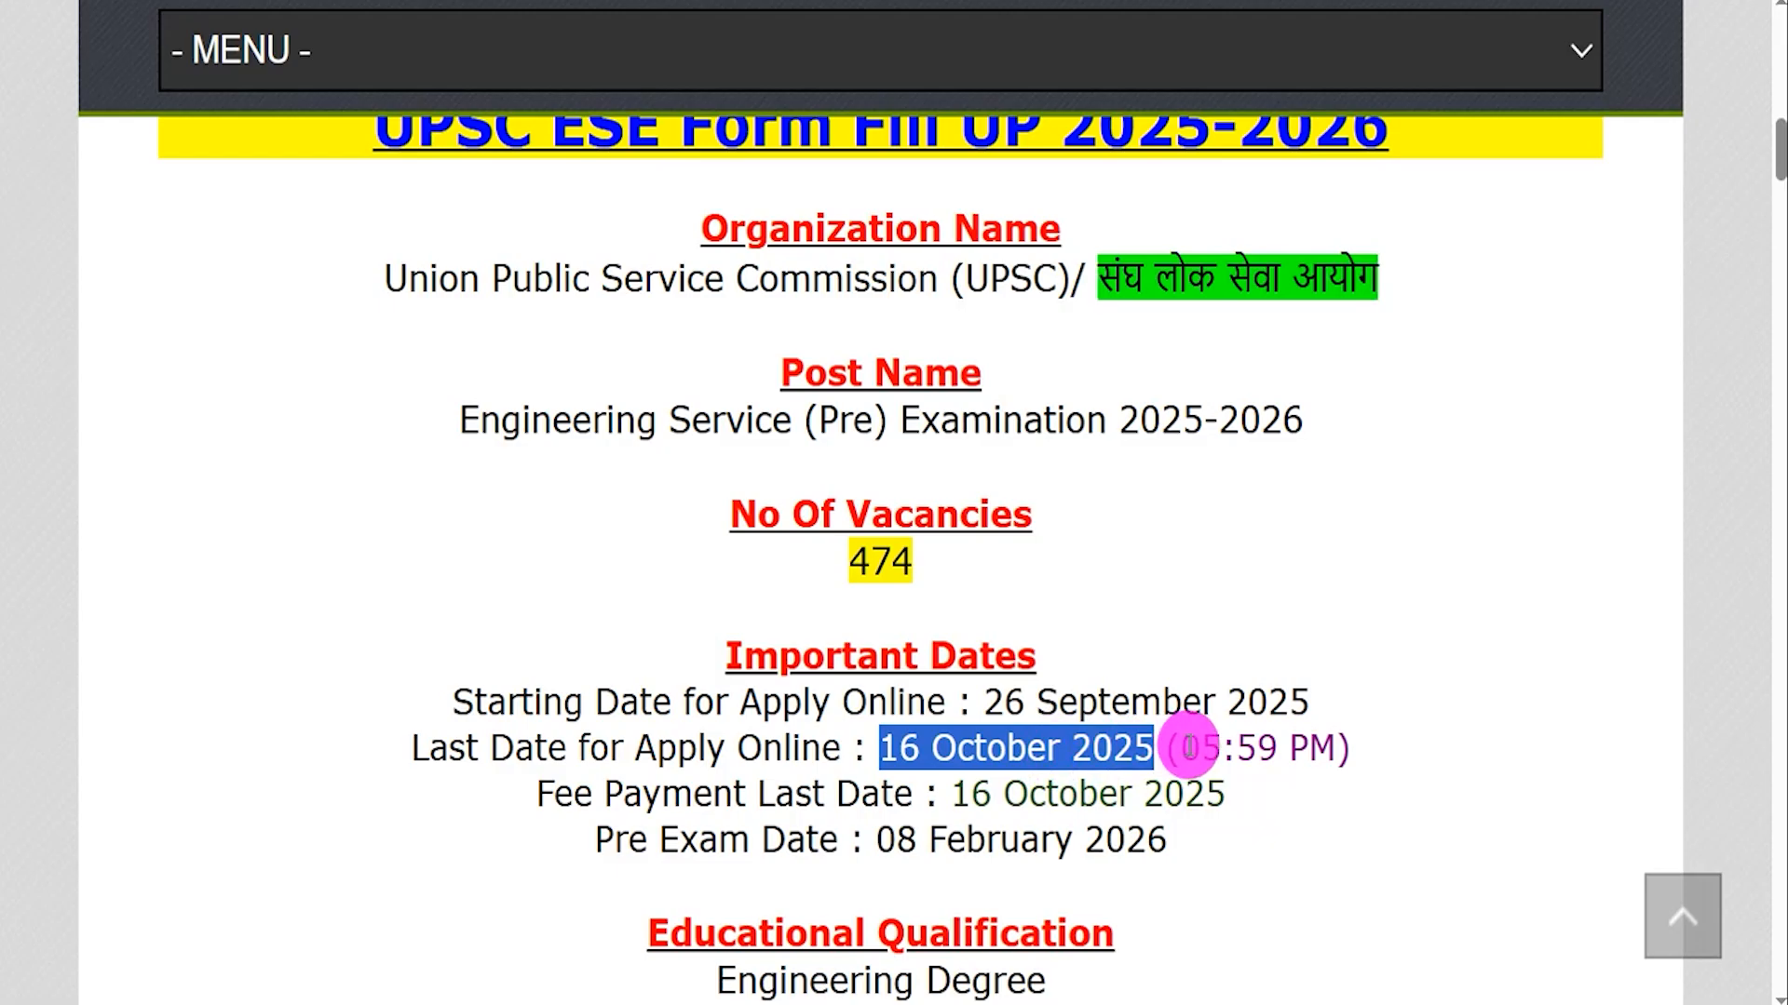
pyautogui.moveTo(1186, 748); pyautogui.dragTo(1202, 747)
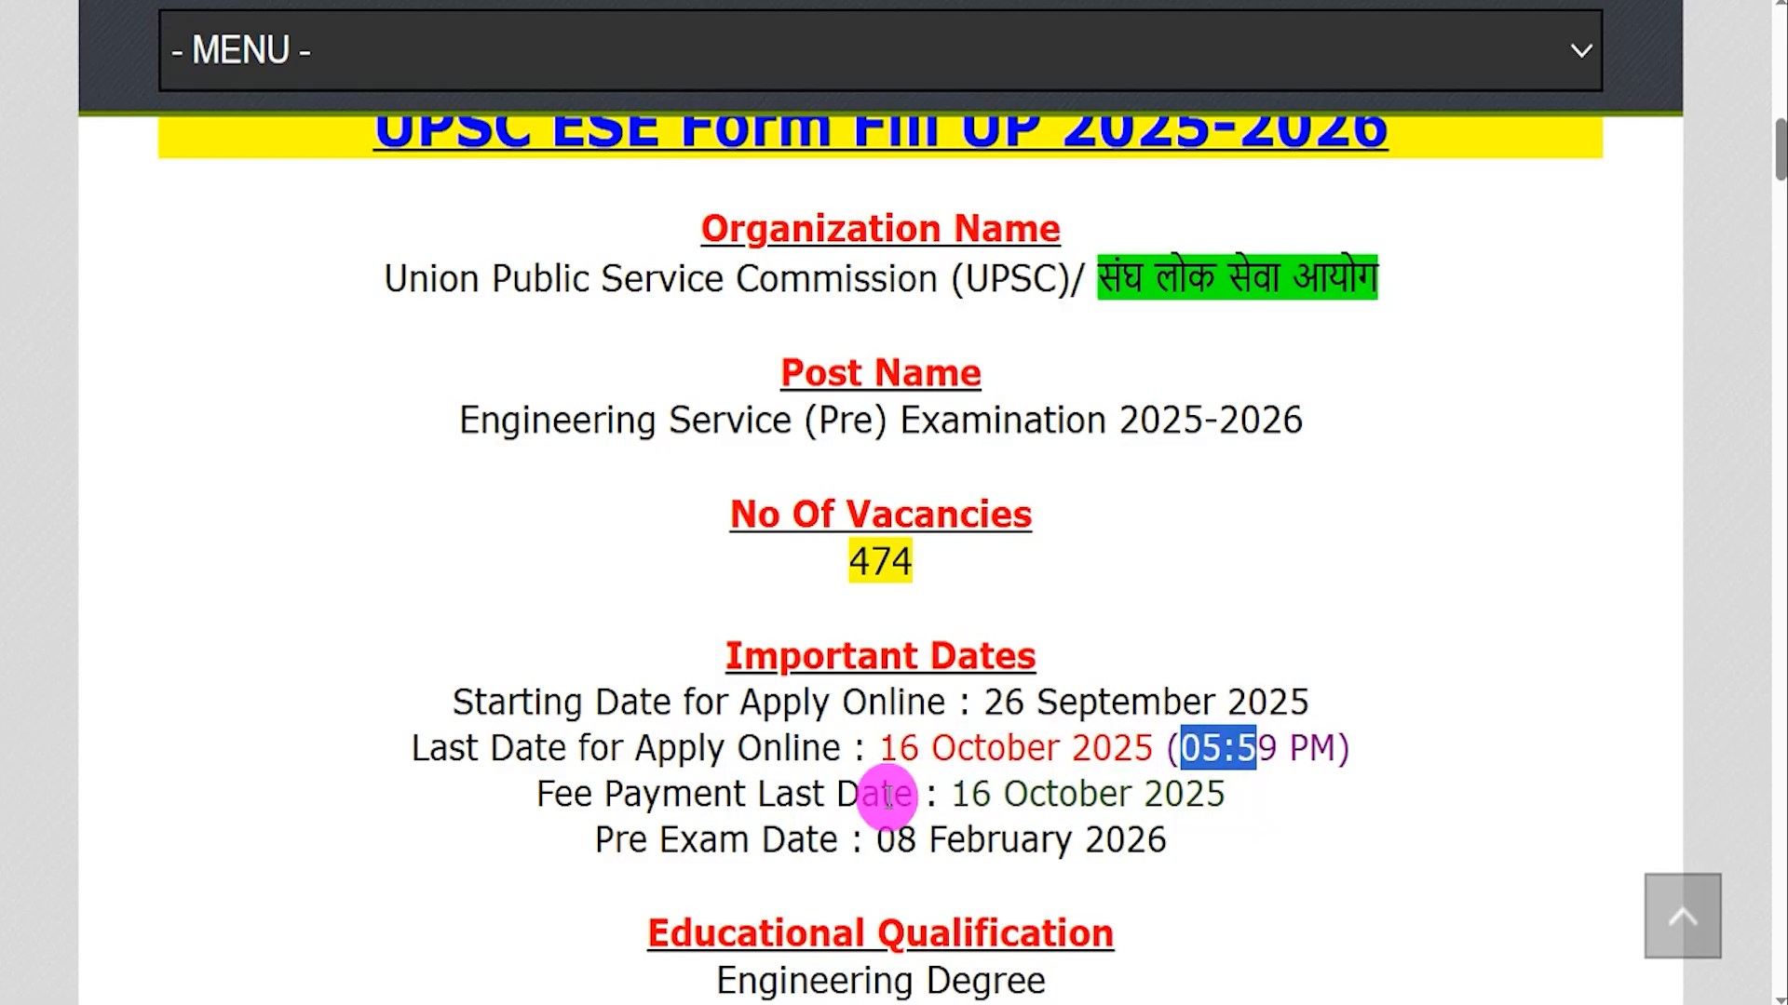
pyautogui.moveTo(951, 791); pyautogui.dragTo(1153, 793)
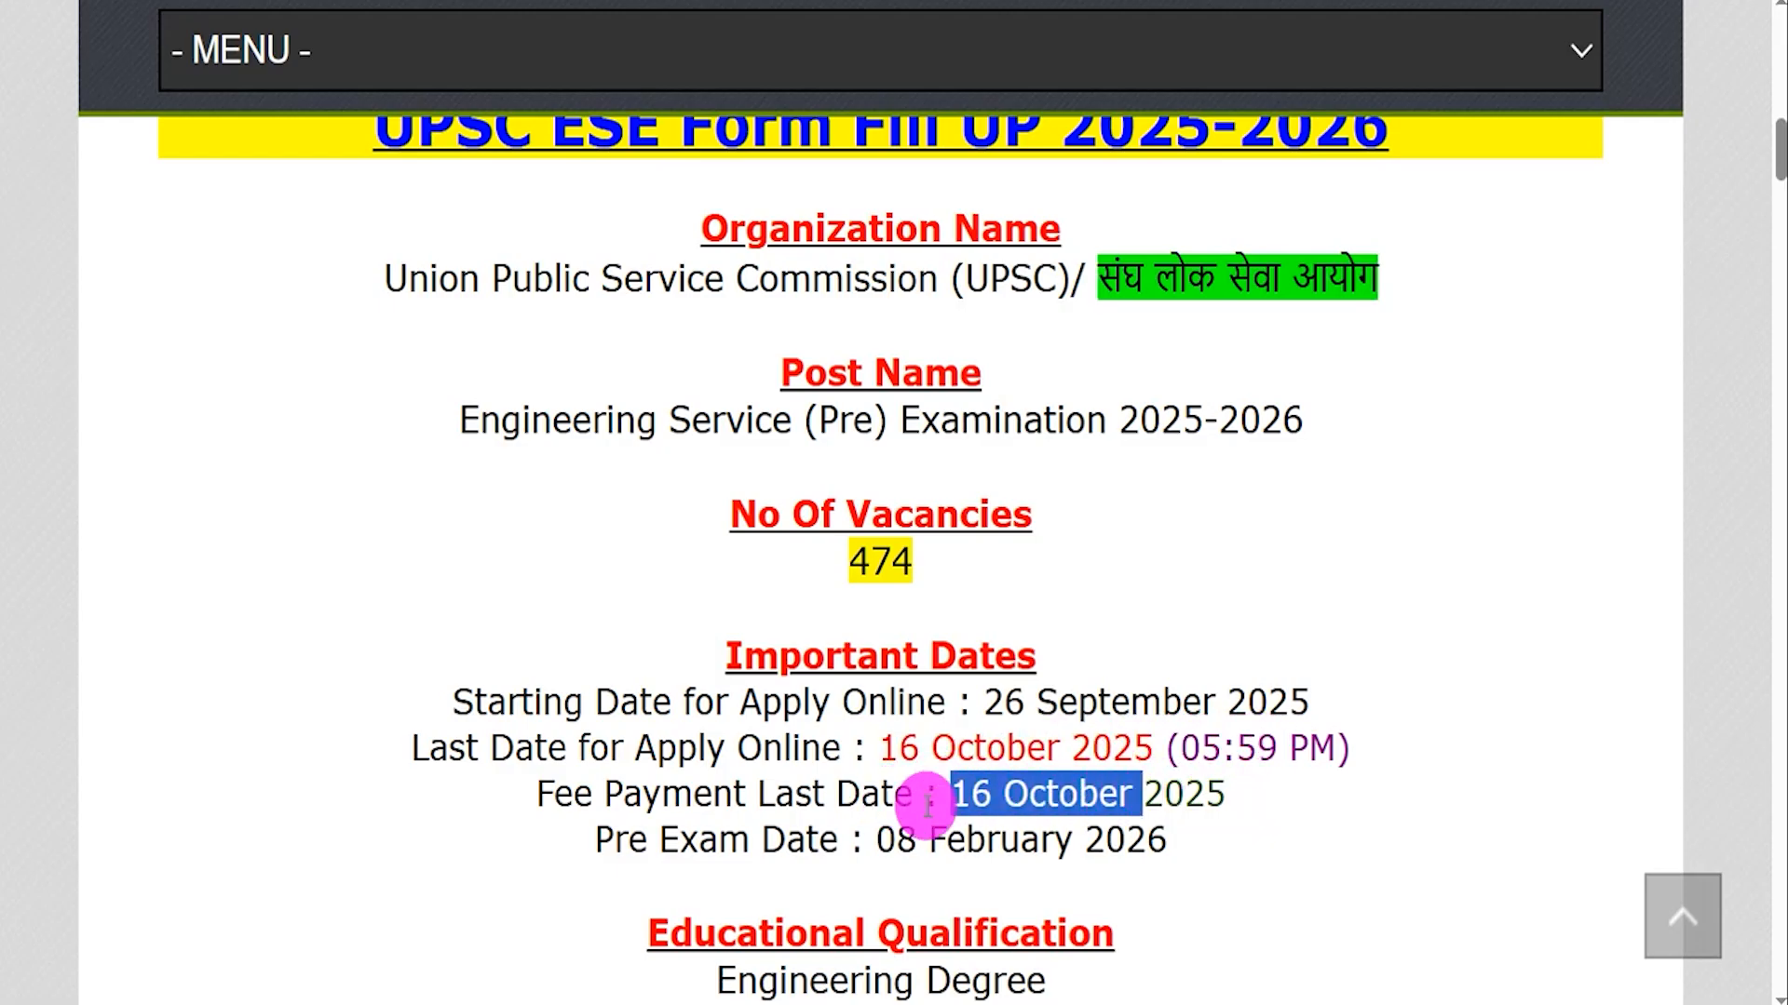
pyautogui.moveTo(879, 839); pyautogui.dragTo(1025, 839)
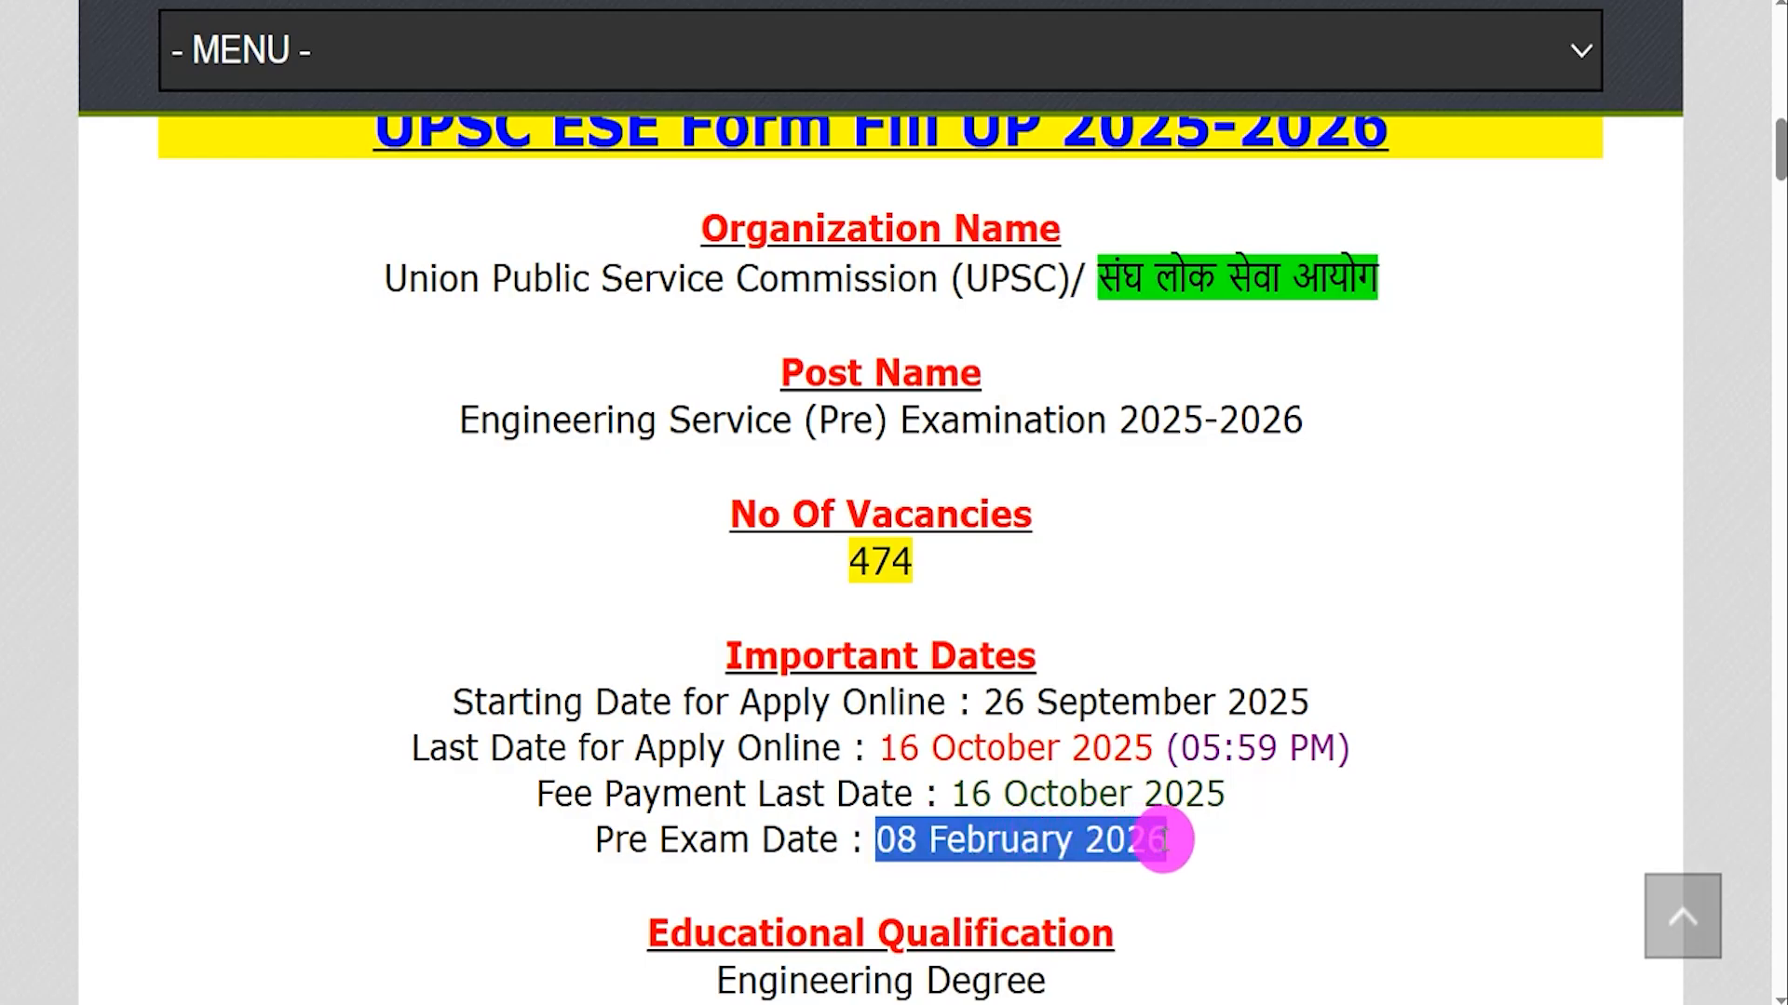
# Read the Educational Qualification and Age Limit details for the Engineering Service examination.
pyautogui.scroll(-3, 1099, 801)
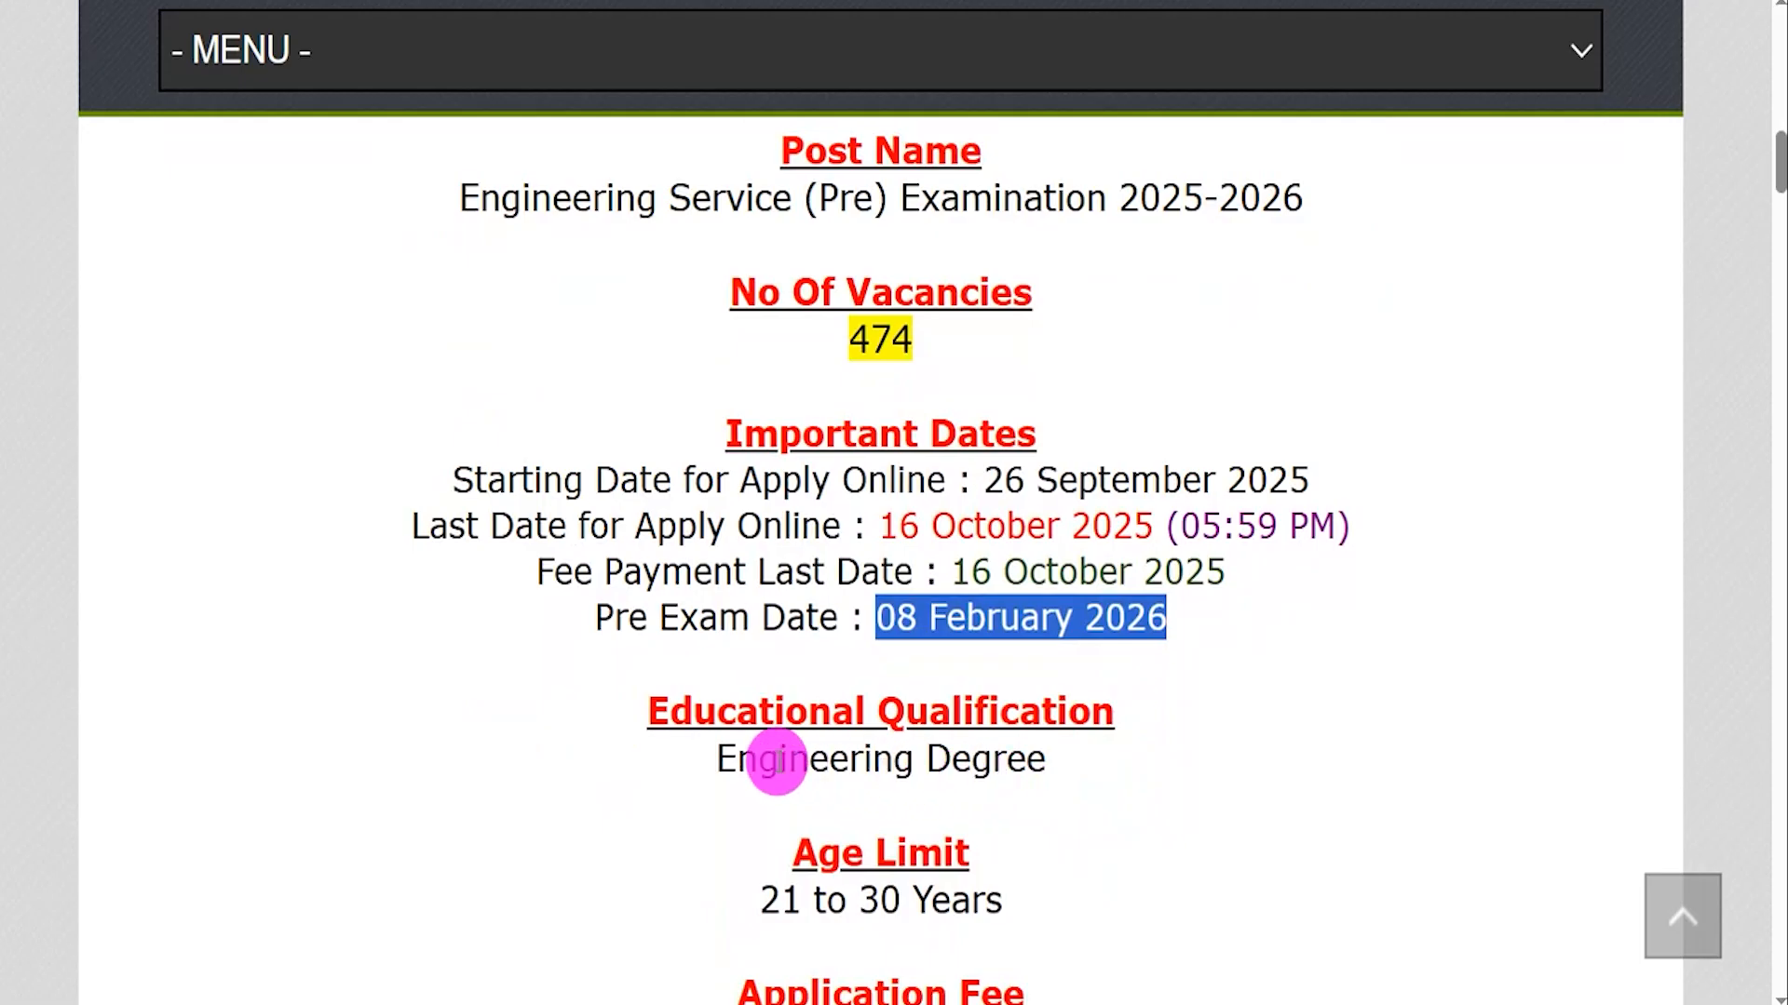
pyautogui.moveTo(740, 759); pyautogui.dragTo(878, 761)
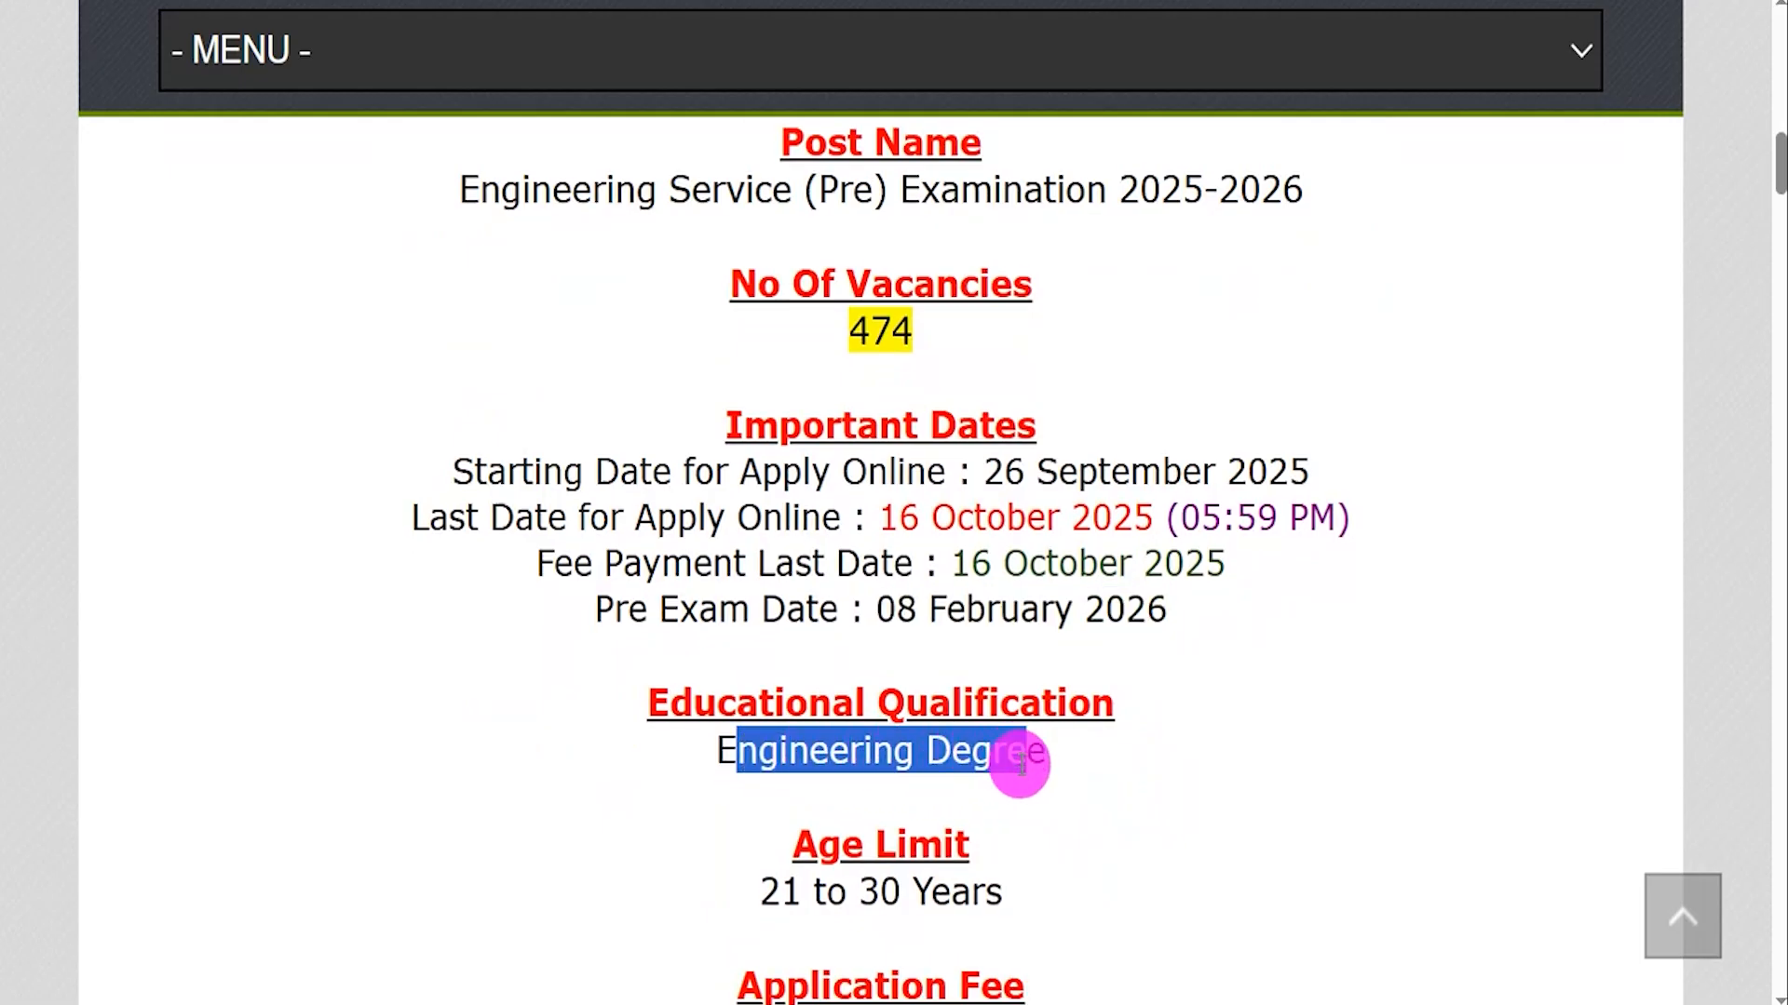
pyautogui.scroll(-2, 968, 782)
pyautogui.moveTo(760, 736); pyautogui.dragTo(987, 735)
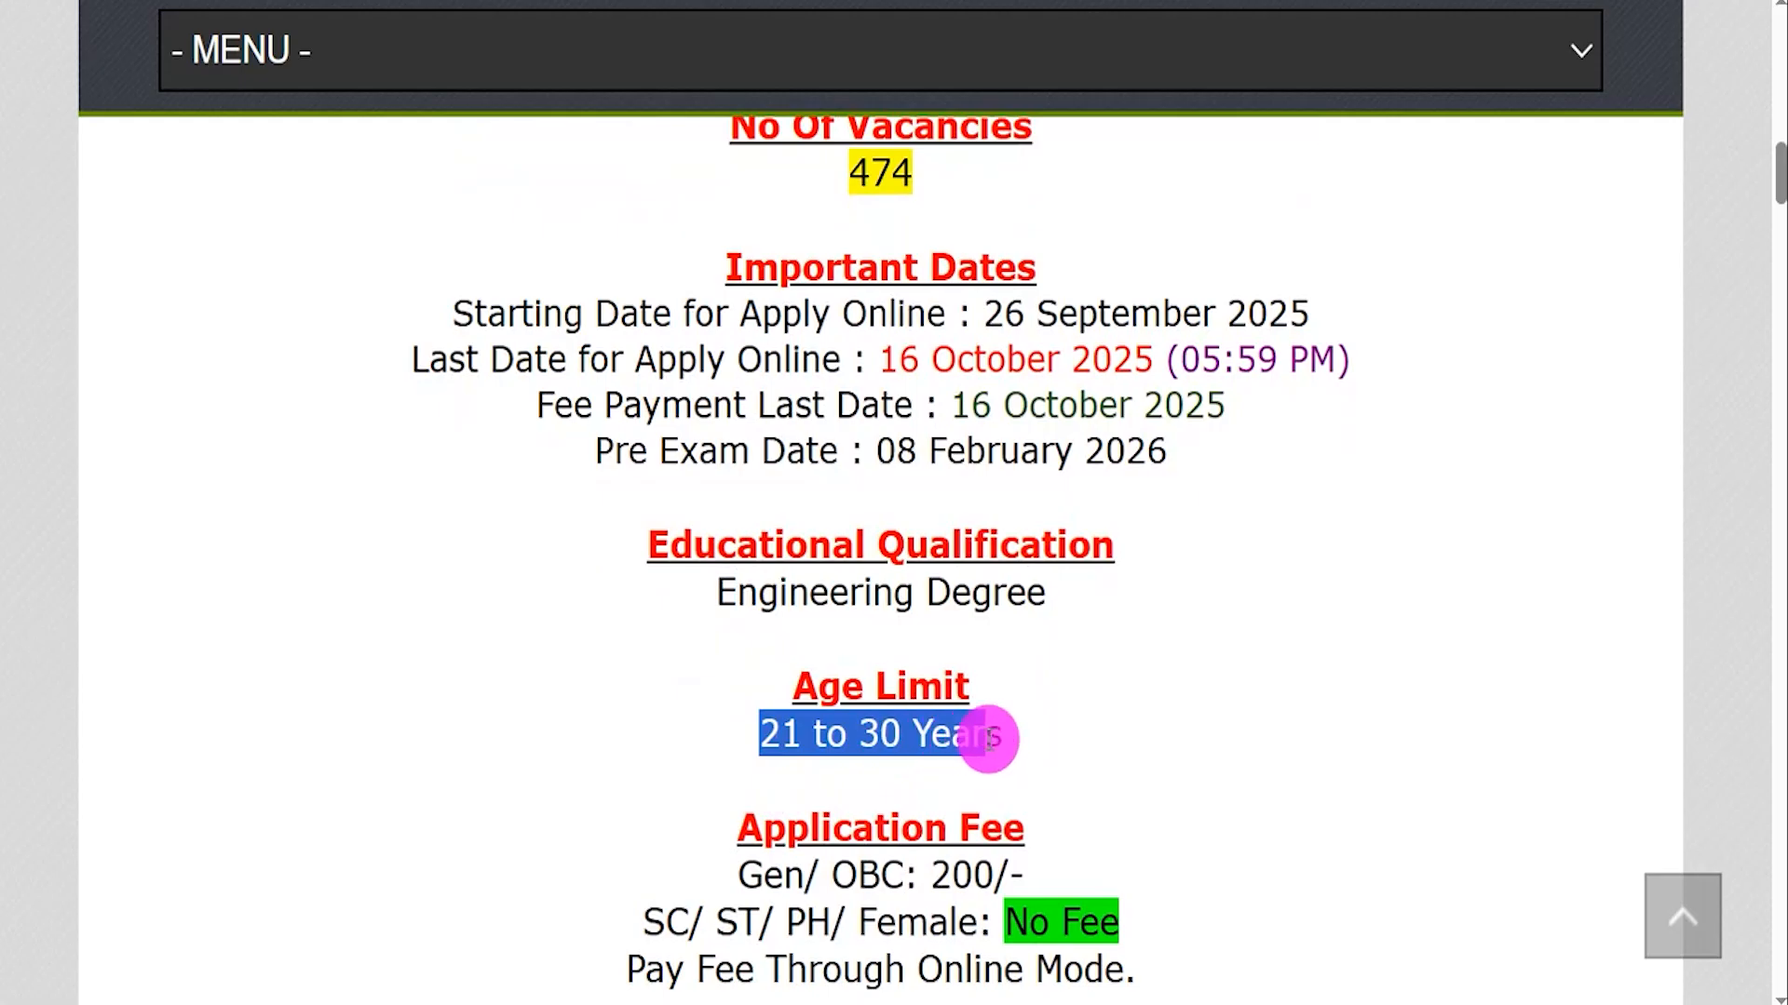
# Read the Application Fee details for each candidate category and the fee payment mode.
pyautogui.scroll(-1, 990, 731)
pyautogui.moveTo(768, 764); pyautogui.dragTo(946, 762)
pyautogui.moveTo(951, 762); pyautogui.dragTo(967, 762)
pyautogui.moveTo(666, 811); pyautogui.dragTo(826, 810)
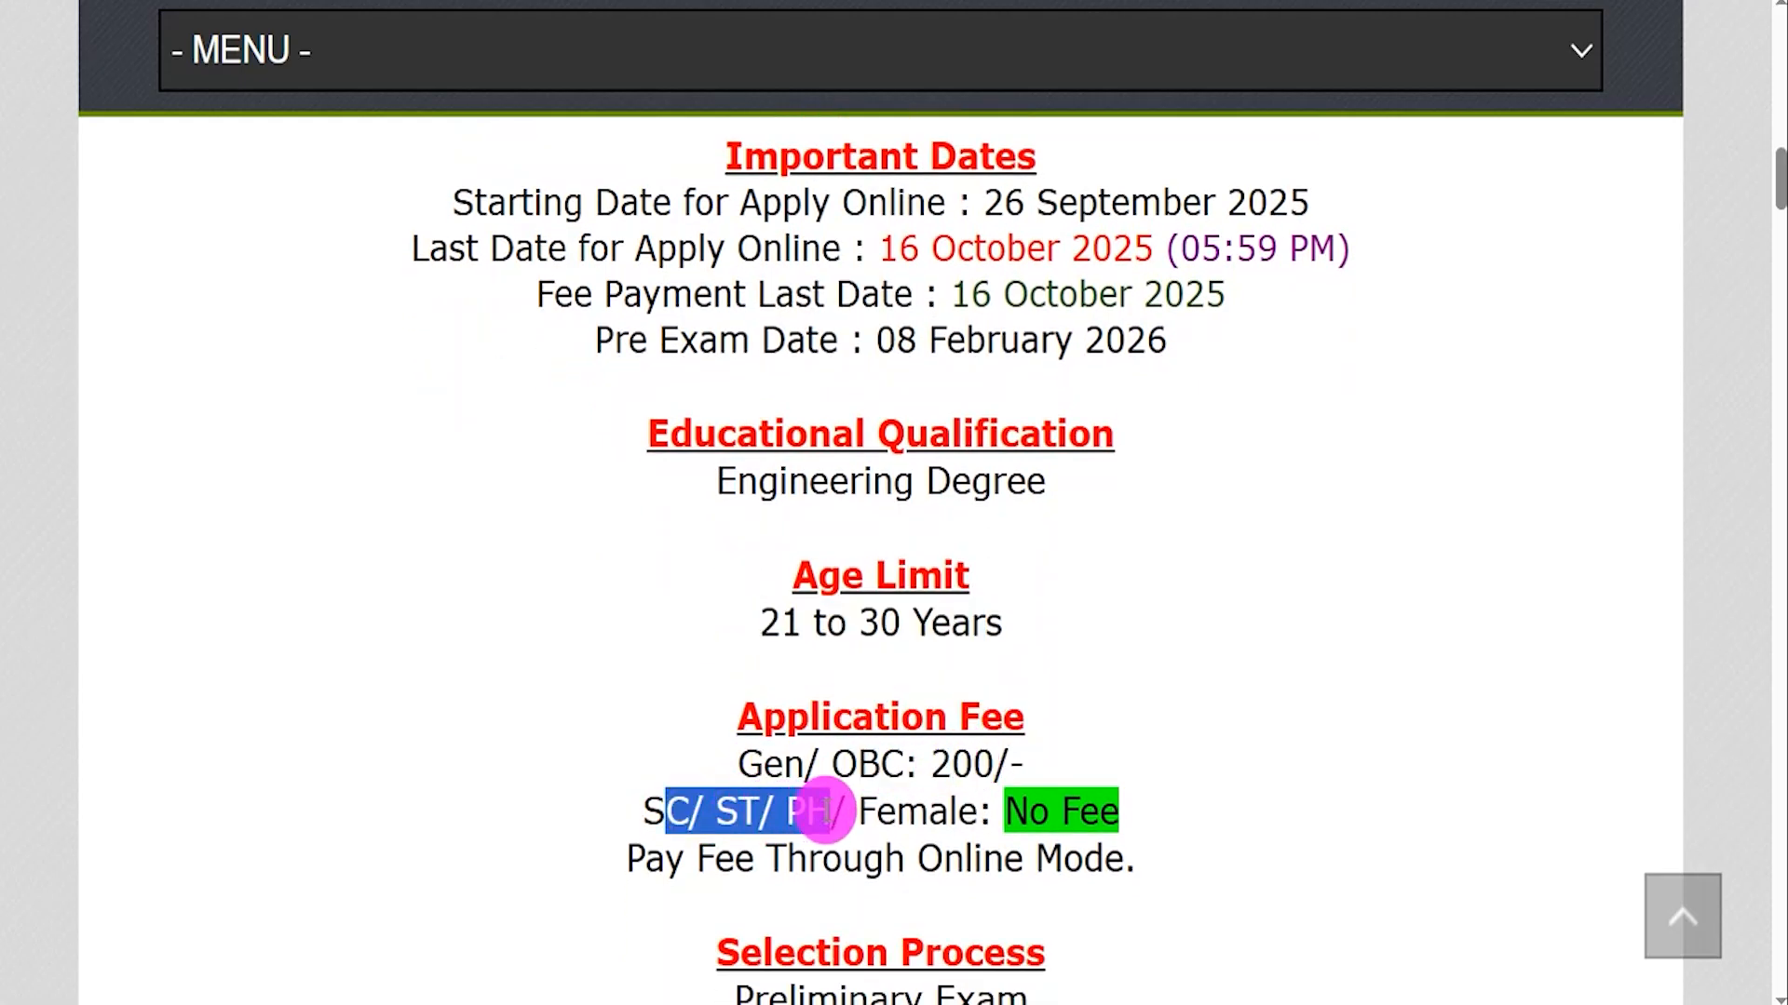
pyautogui.click(1033, 815)
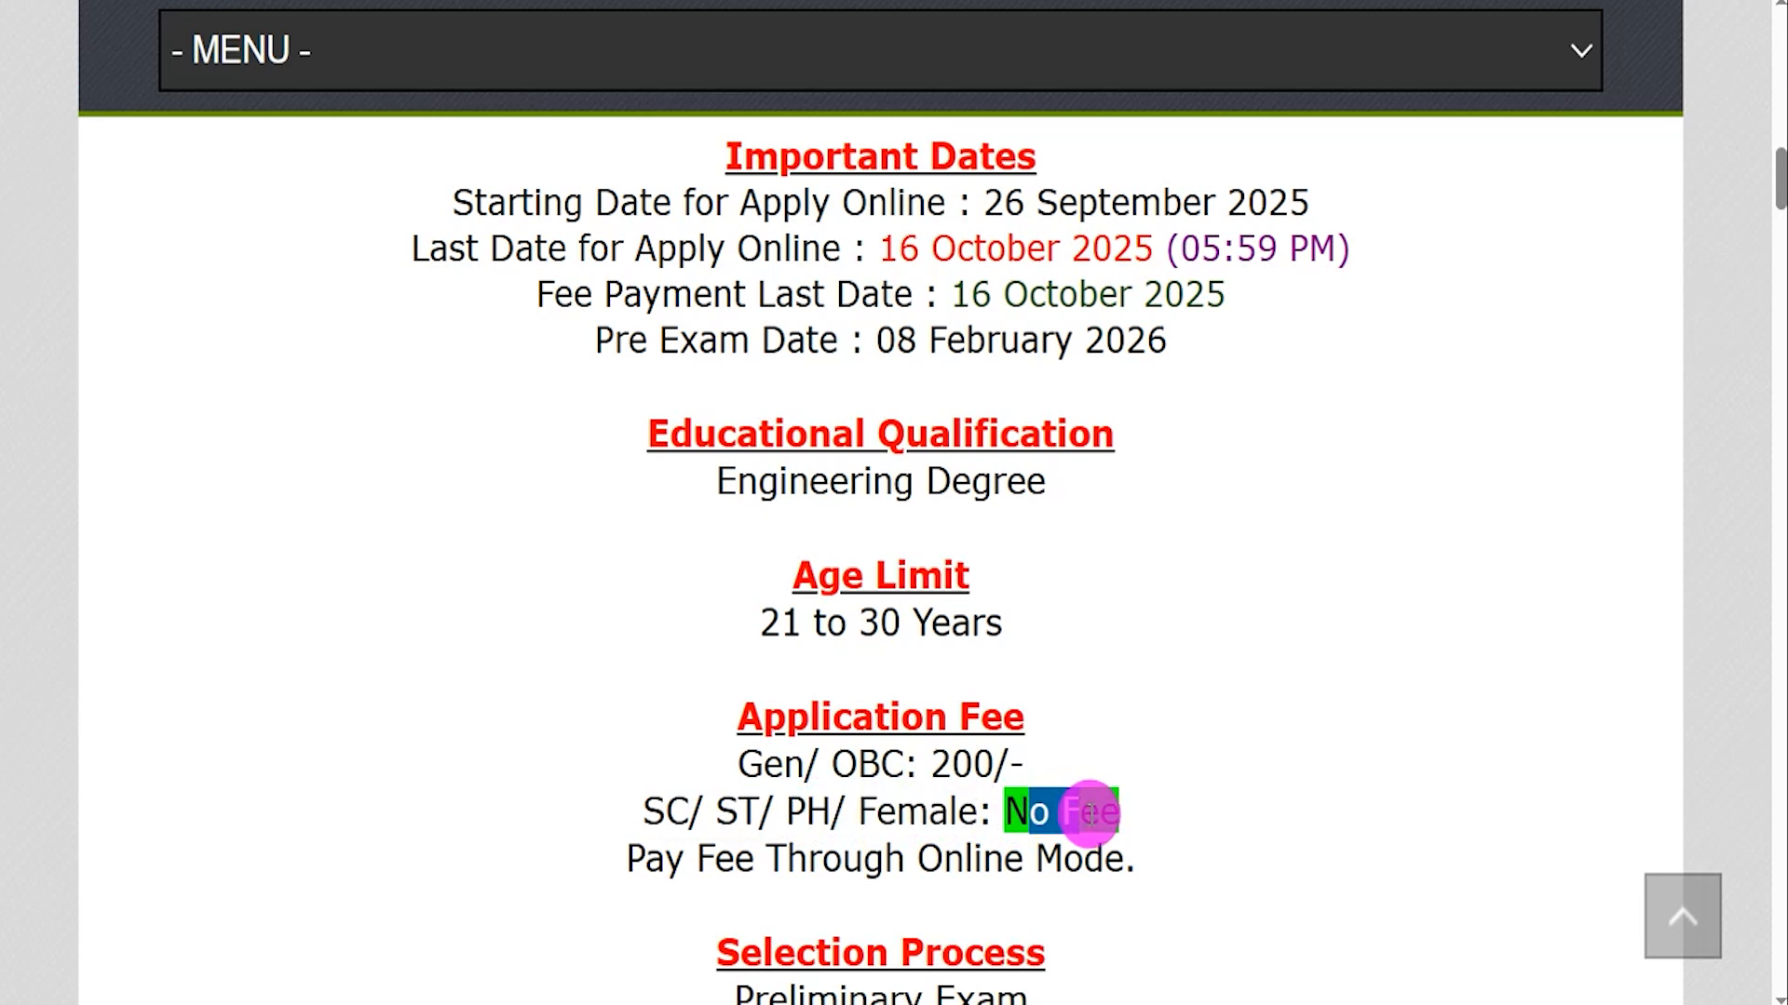
pyautogui.scroll(-2, 1085, 814)
pyautogui.moveTo(844, 695); pyautogui.dragTo(968, 694)
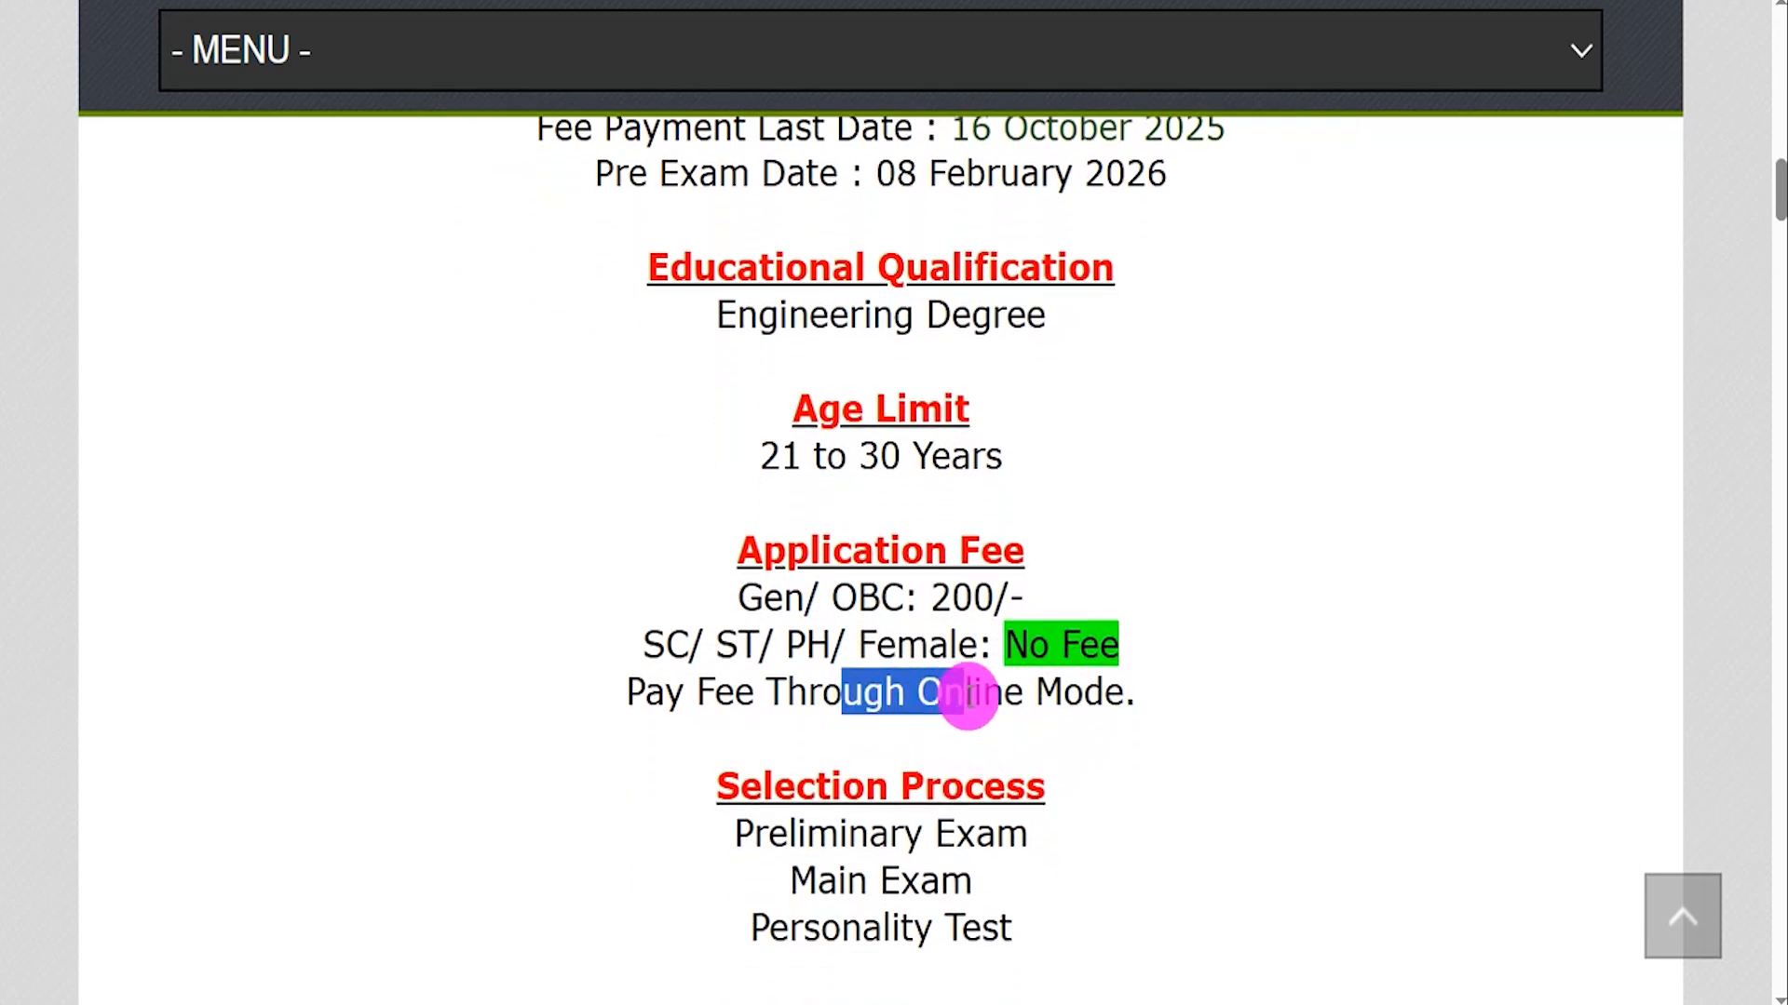
# Read the Selection Process stages, Job Location and Apply Mode for the examination.
pyautogui.scroll(-1, 986, 695)
pyautogui.moveTo(791, 724); pyautogui.dragTo(951, 722)
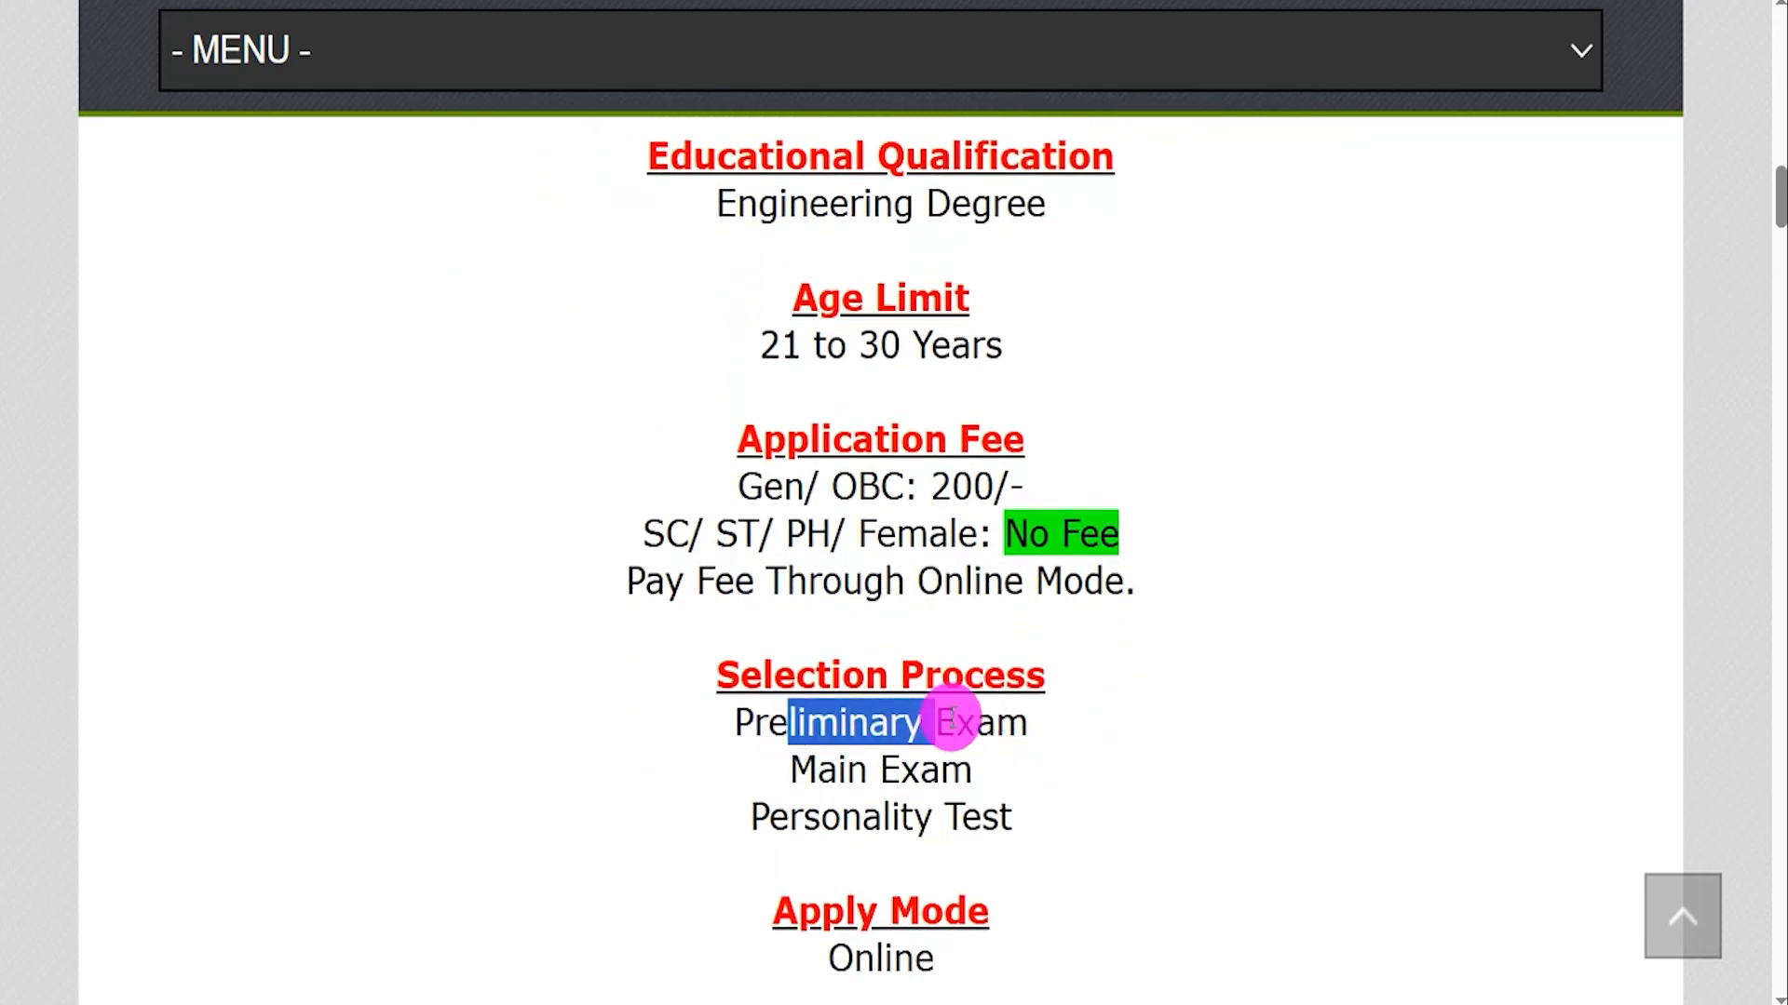
pyautogui.moveTo(827, 765); pyautogui.dragTo(977, 811)
pyautogui.scroll(-3, 997, 794)
pyautogui.moveTo(845, 766); pyautogui.dragTo(929, 768)
pyautogui.moveTo(856, 626); pyautogui.dragTo(896, 626)
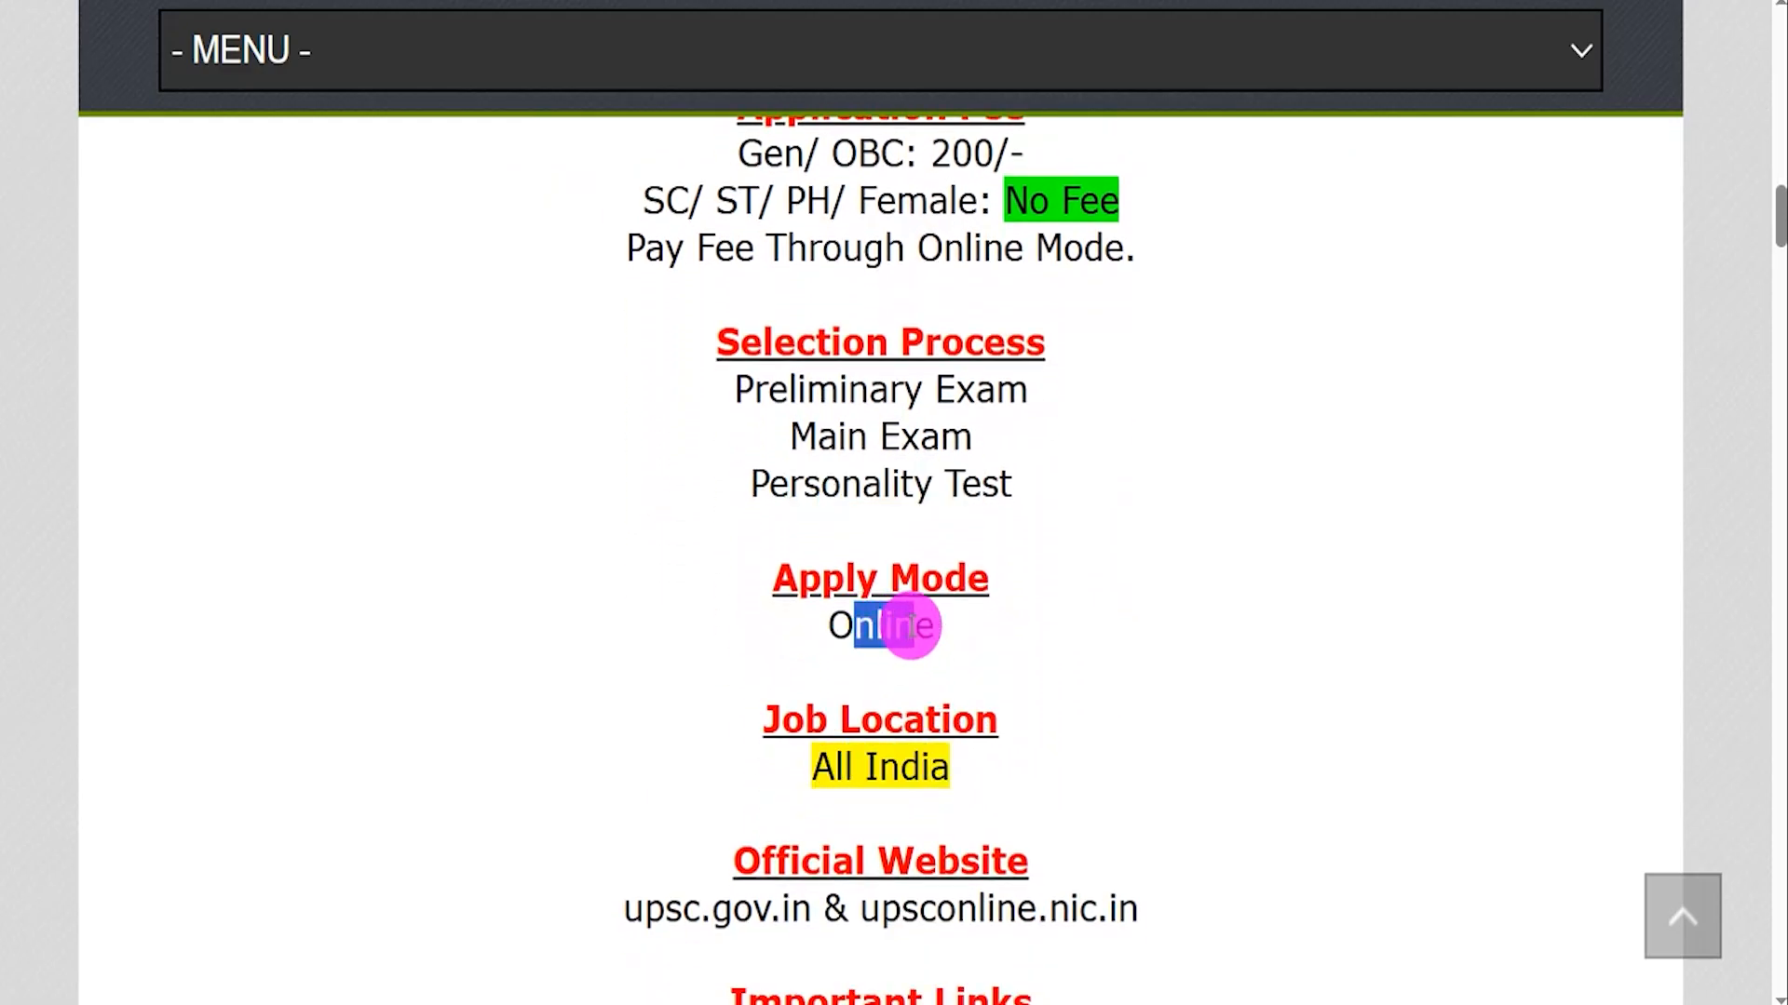
# Open the Official Notification Pdf link listed under Important Links.
pyautogui.scroll(-1, 857, 810)
pyautogui.scroll(-2, 866, 811)
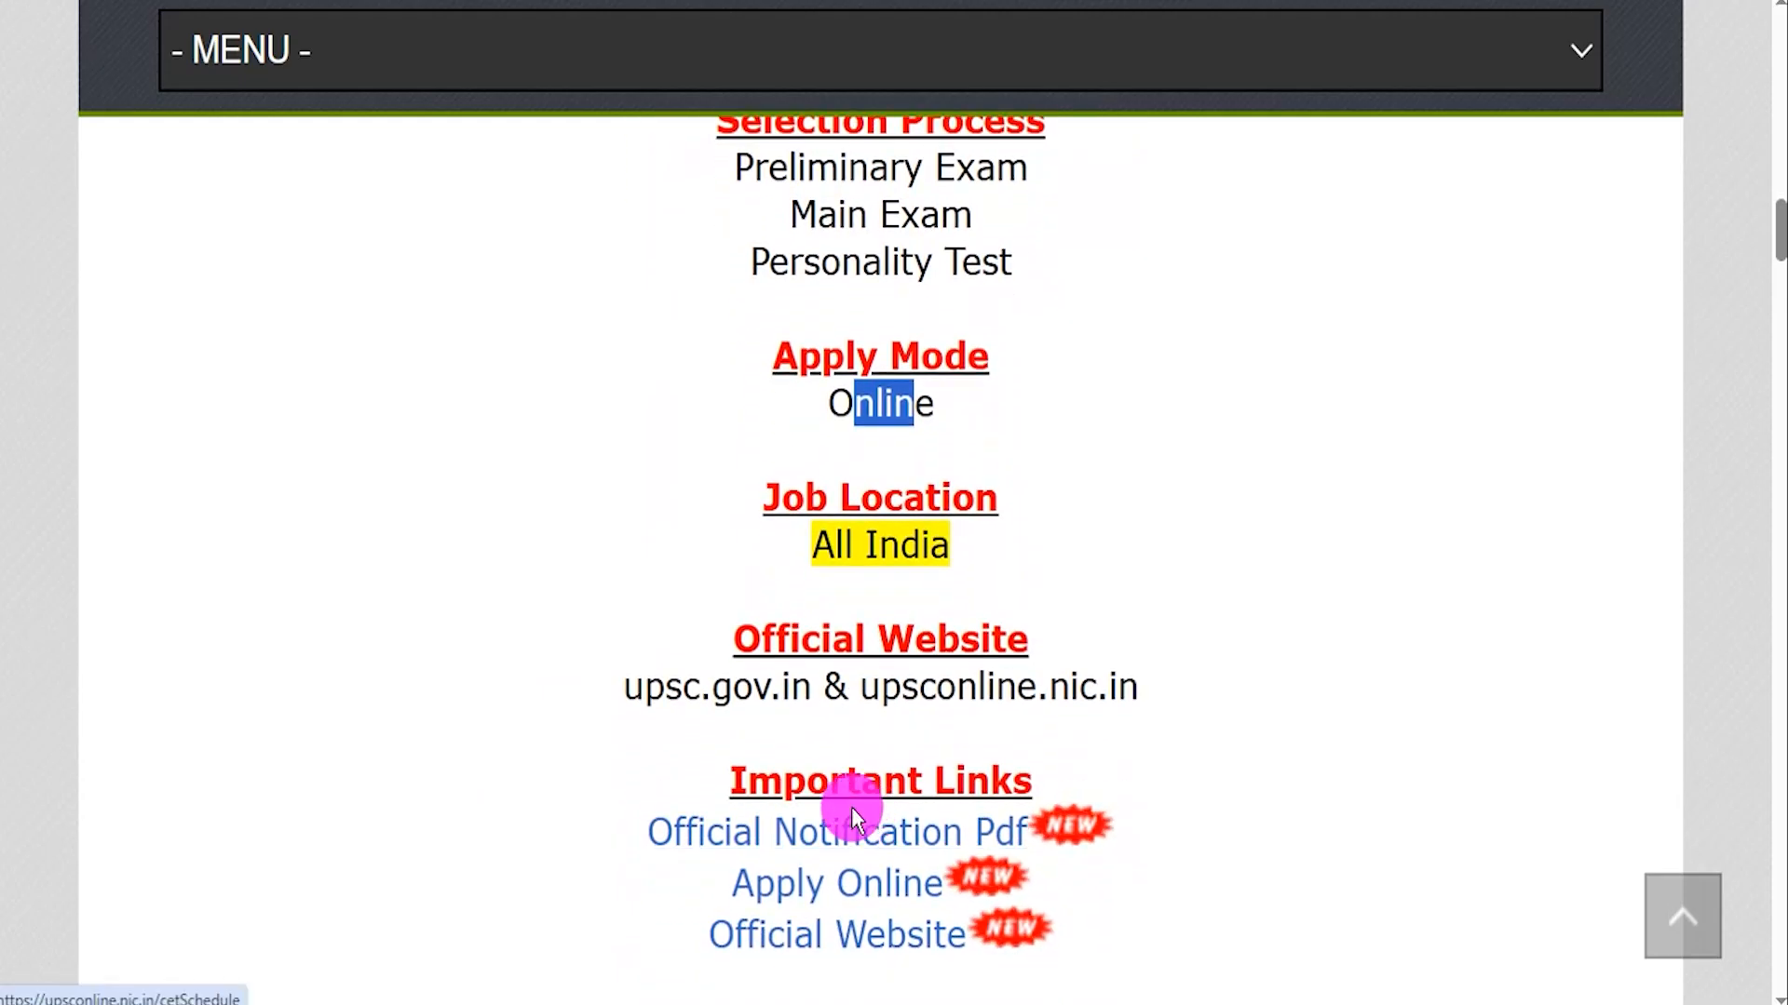
pyautogui.scroll(-1, 856, 820)
pyautogui.moveTo(749, 724); pyautogui.dragTo(1011, 724)
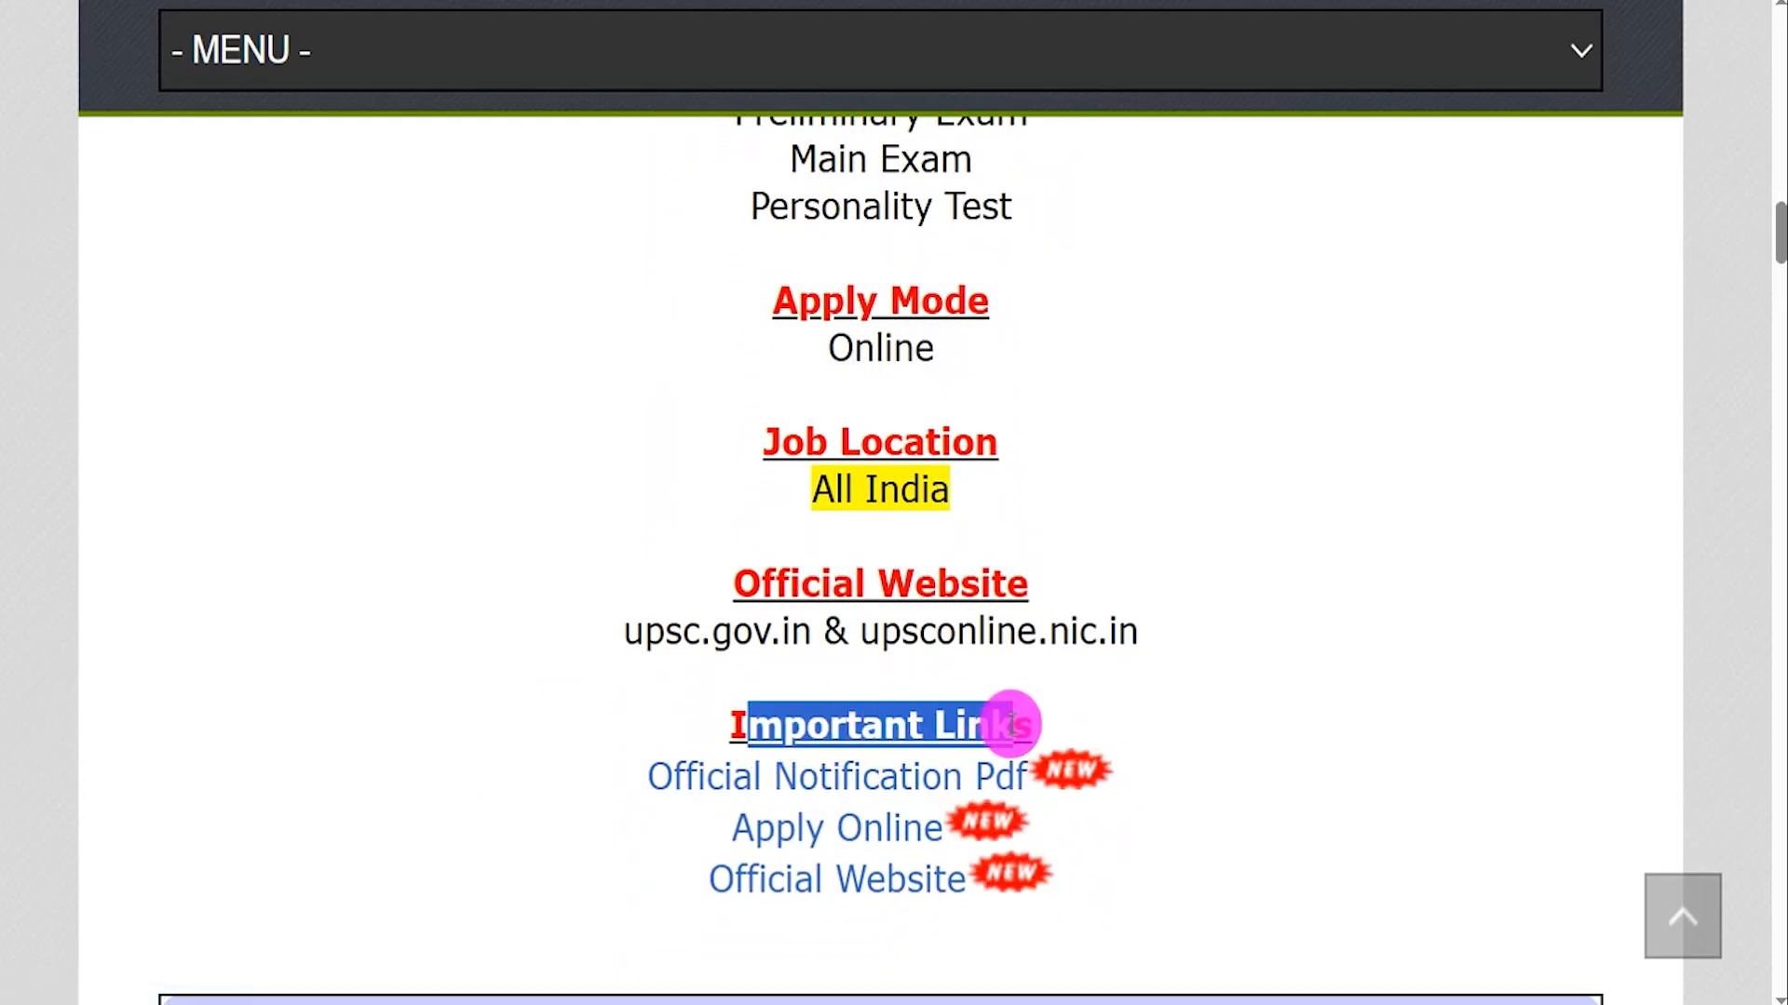
pyautogui.moveTo(627, 758); pyautogui.dragTo(1019, 780)
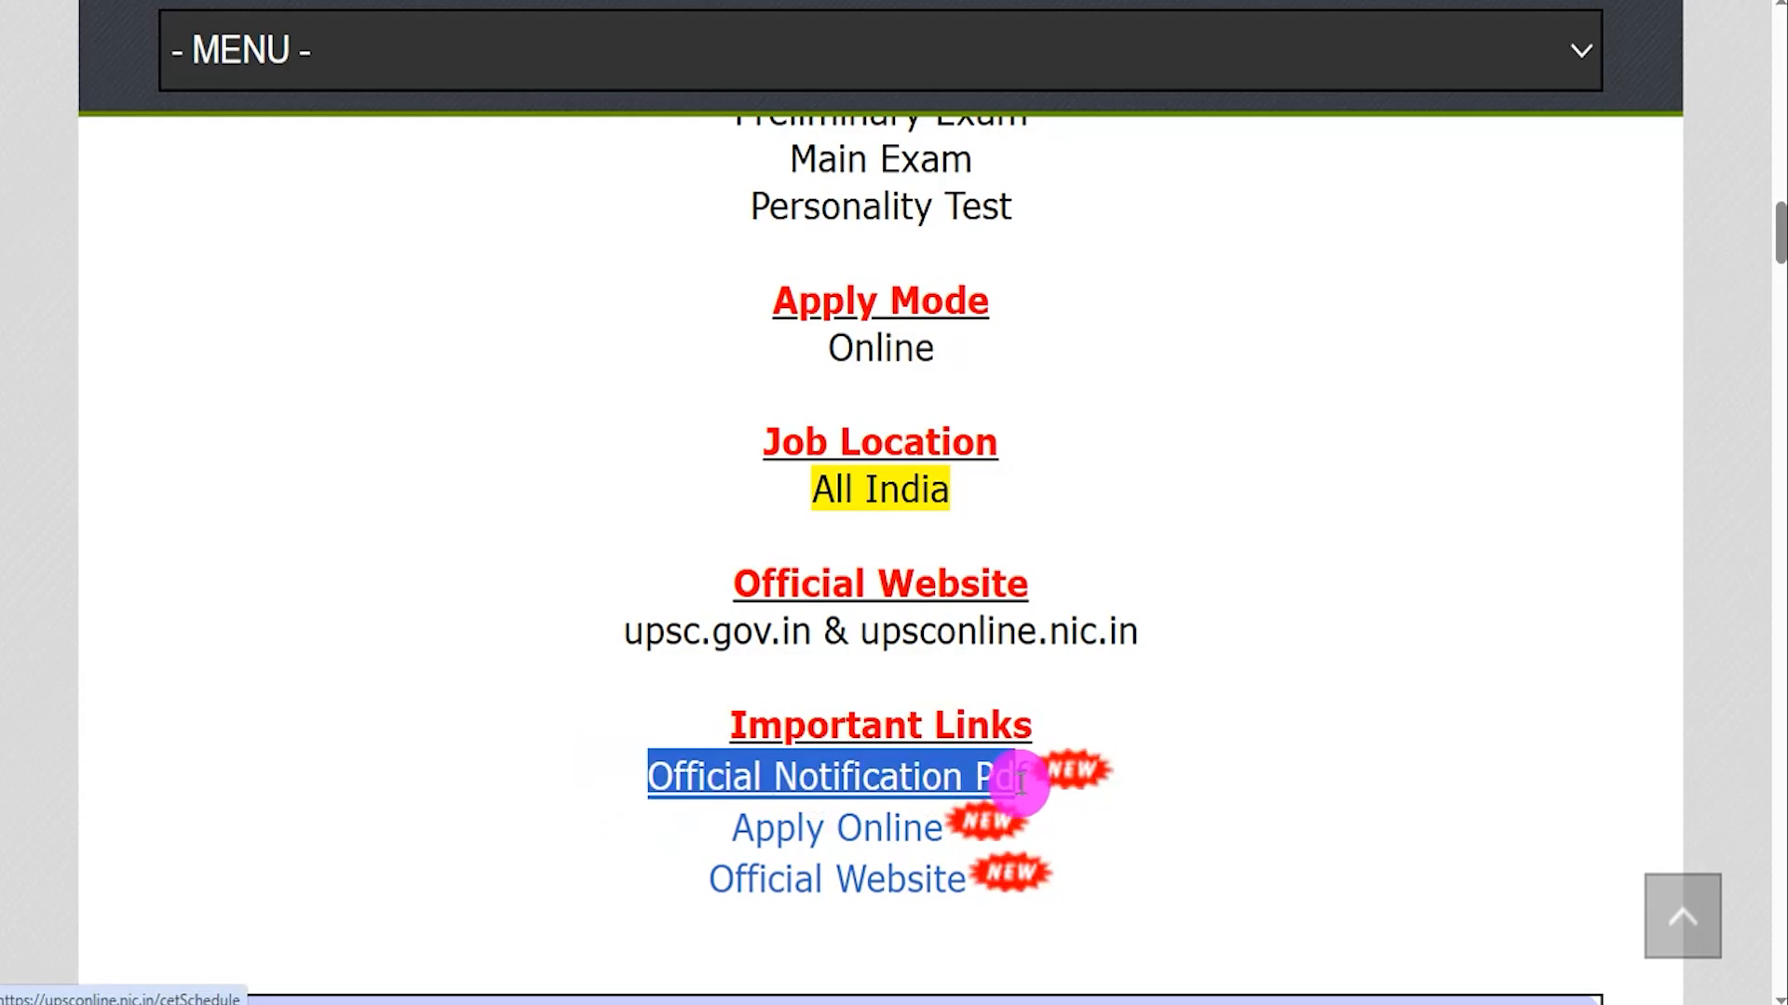
pyautogui.click(929, 792)
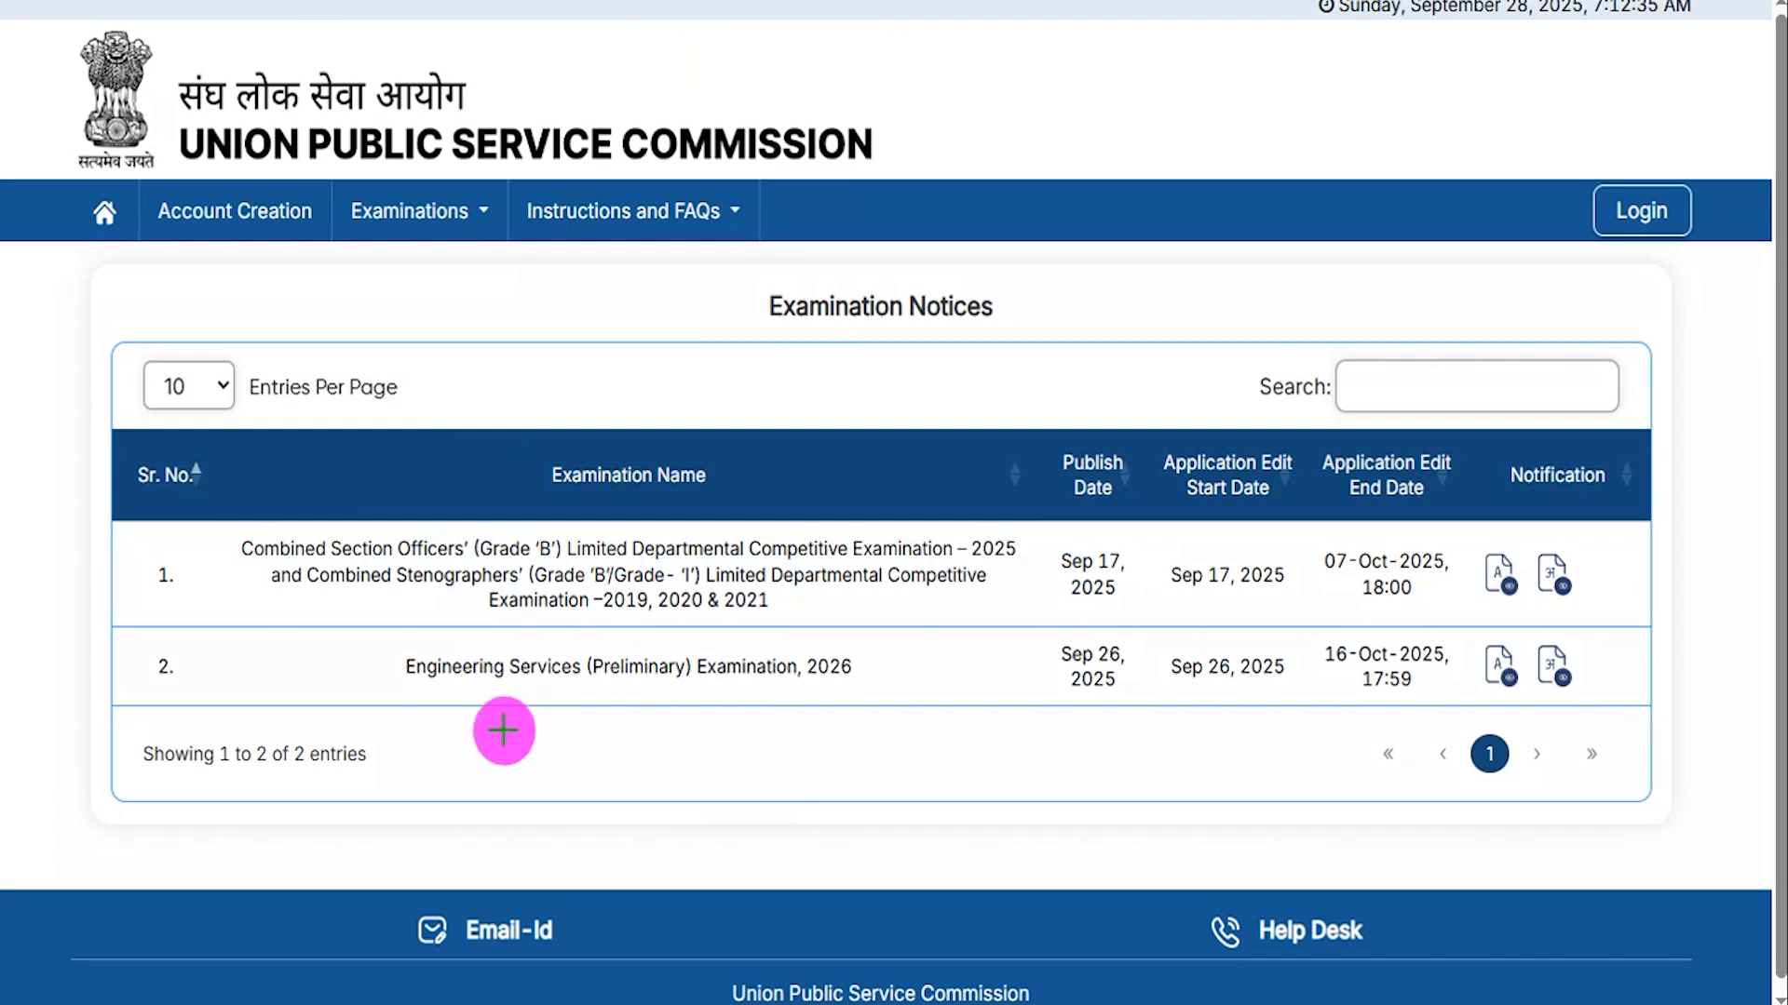
# Mark the Engineering Services (Preliminary) Examination, 2026 entry and its notification files in the Examination Notices table.
pyautogui.moveTo(355, 630); pyautogui.dragTo(902, 698)
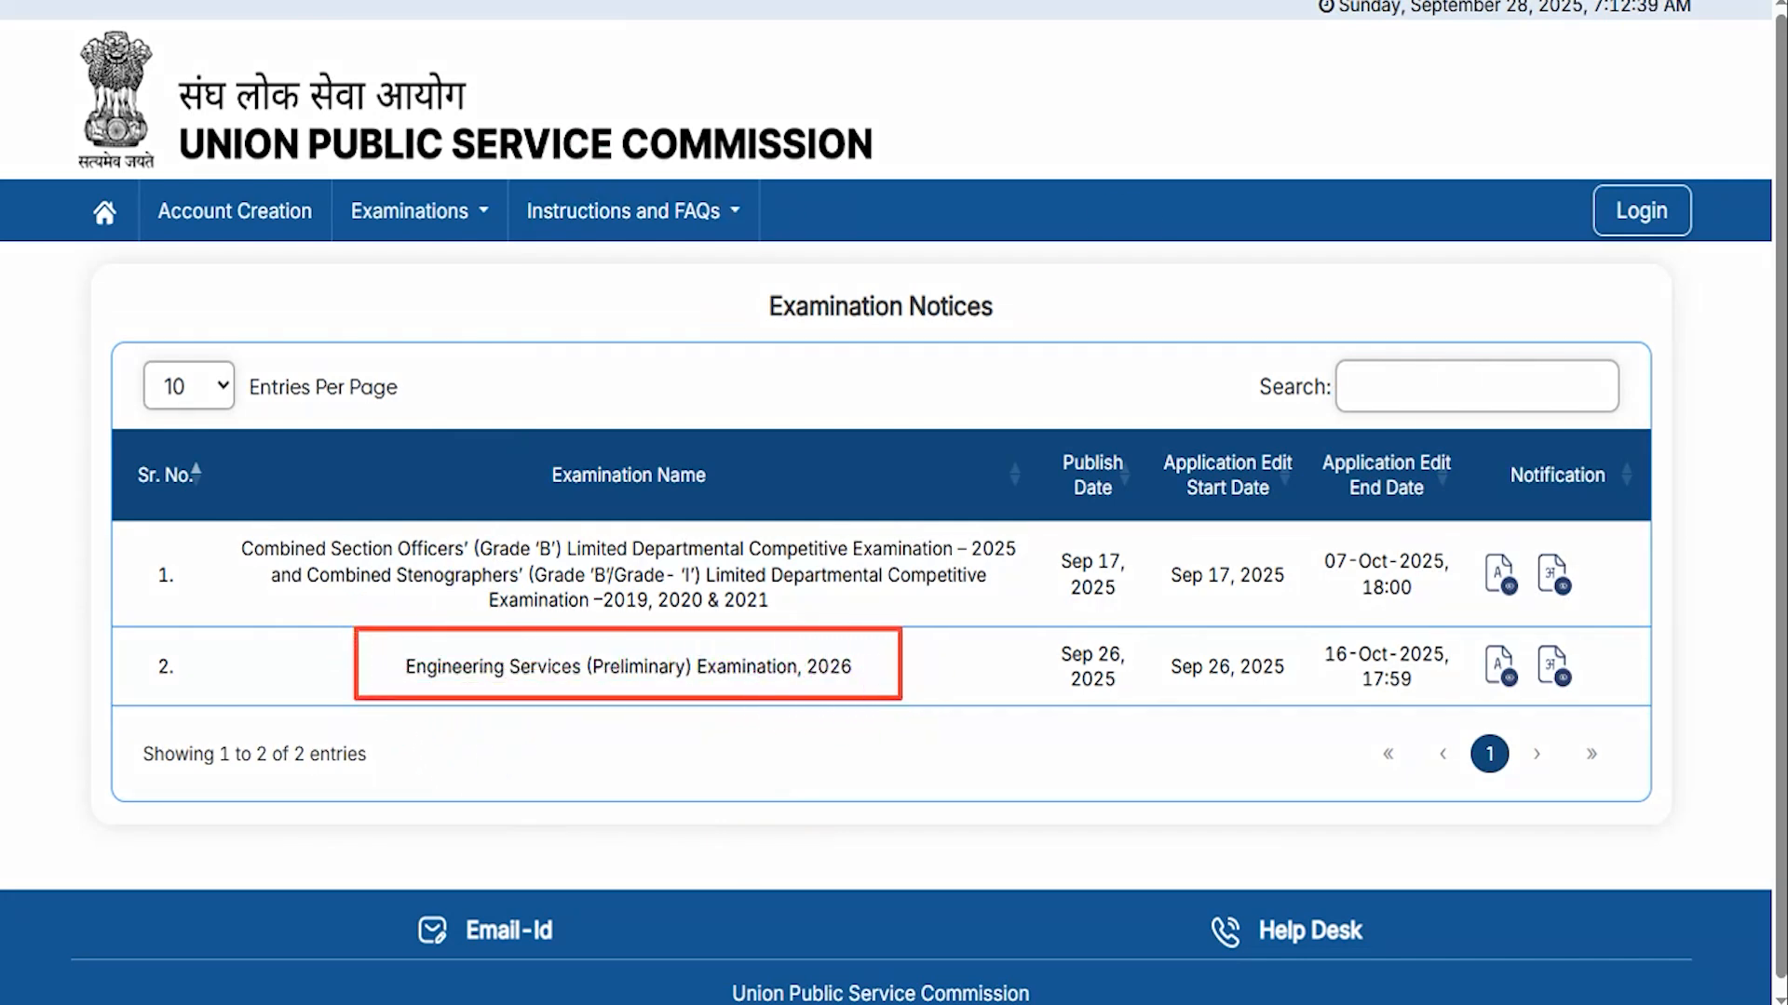
pyautogui.moveTo(1469, 624); pyautogui.dragTo(1515, 678)
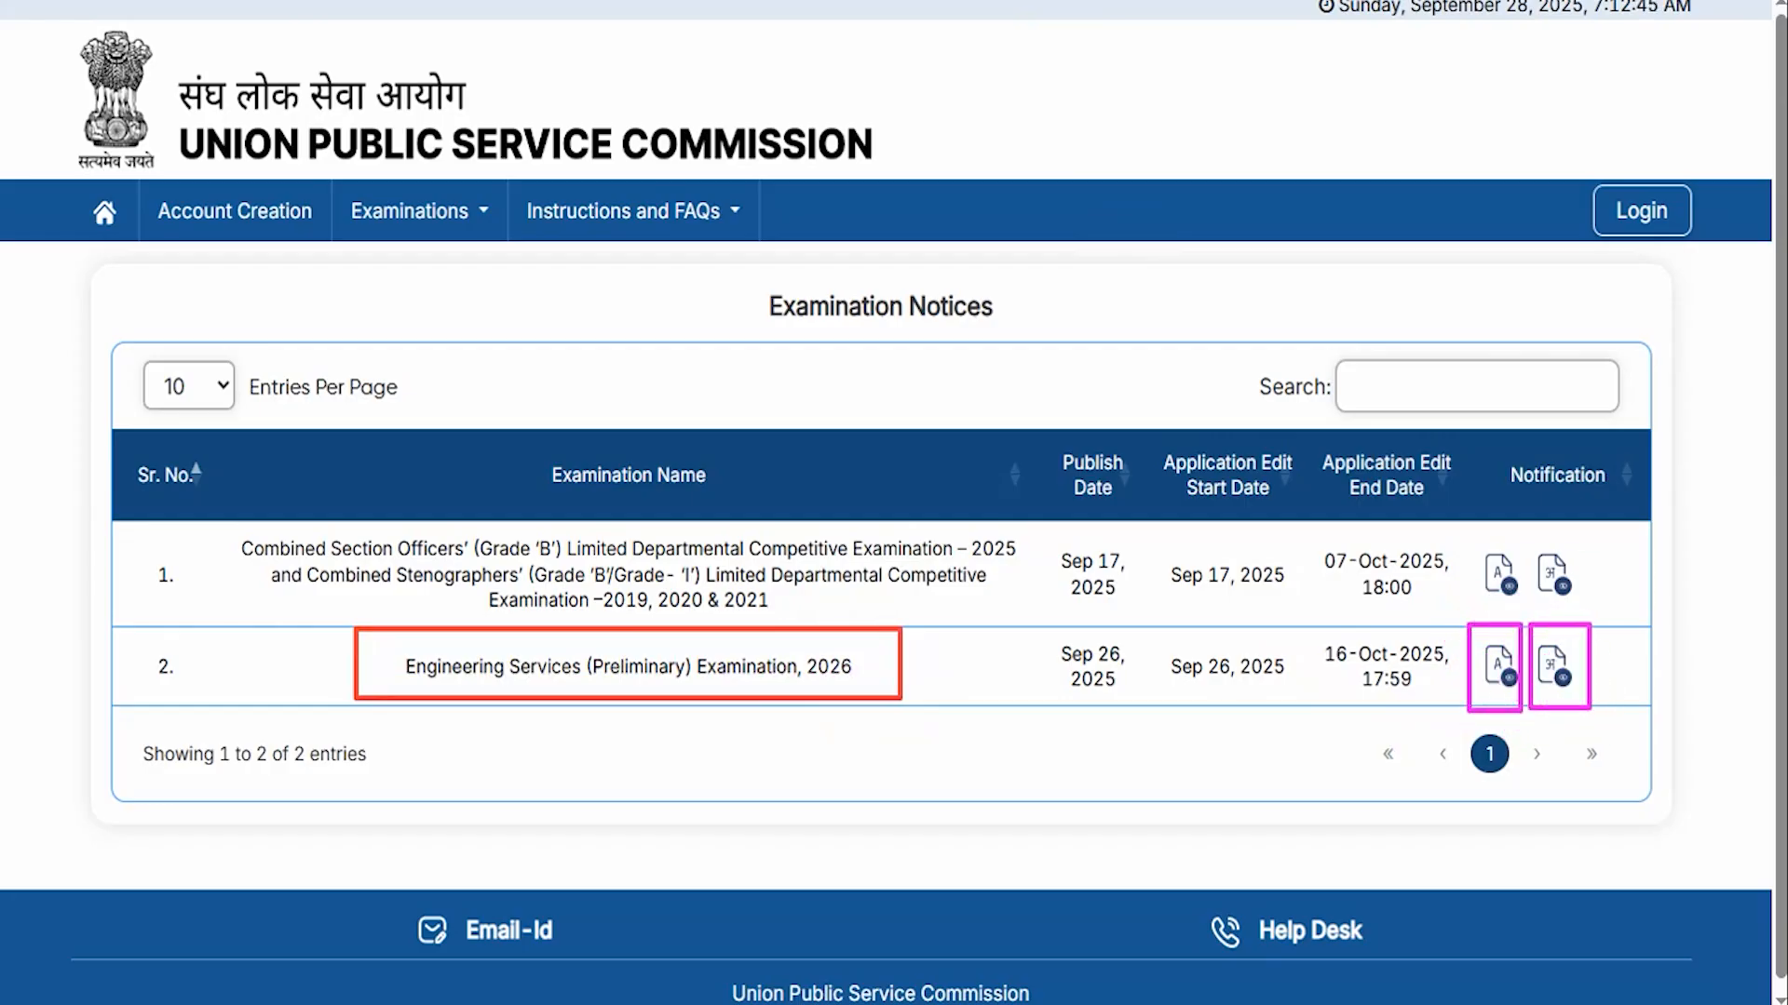
# Open the Engineering Services Examination 2026 notification PDF and read the application instructions on its first page.
pyautogui.moveTo(1578, 633); pyautogui.dragTo(1633, 558)
pyautogui.press('Escape')
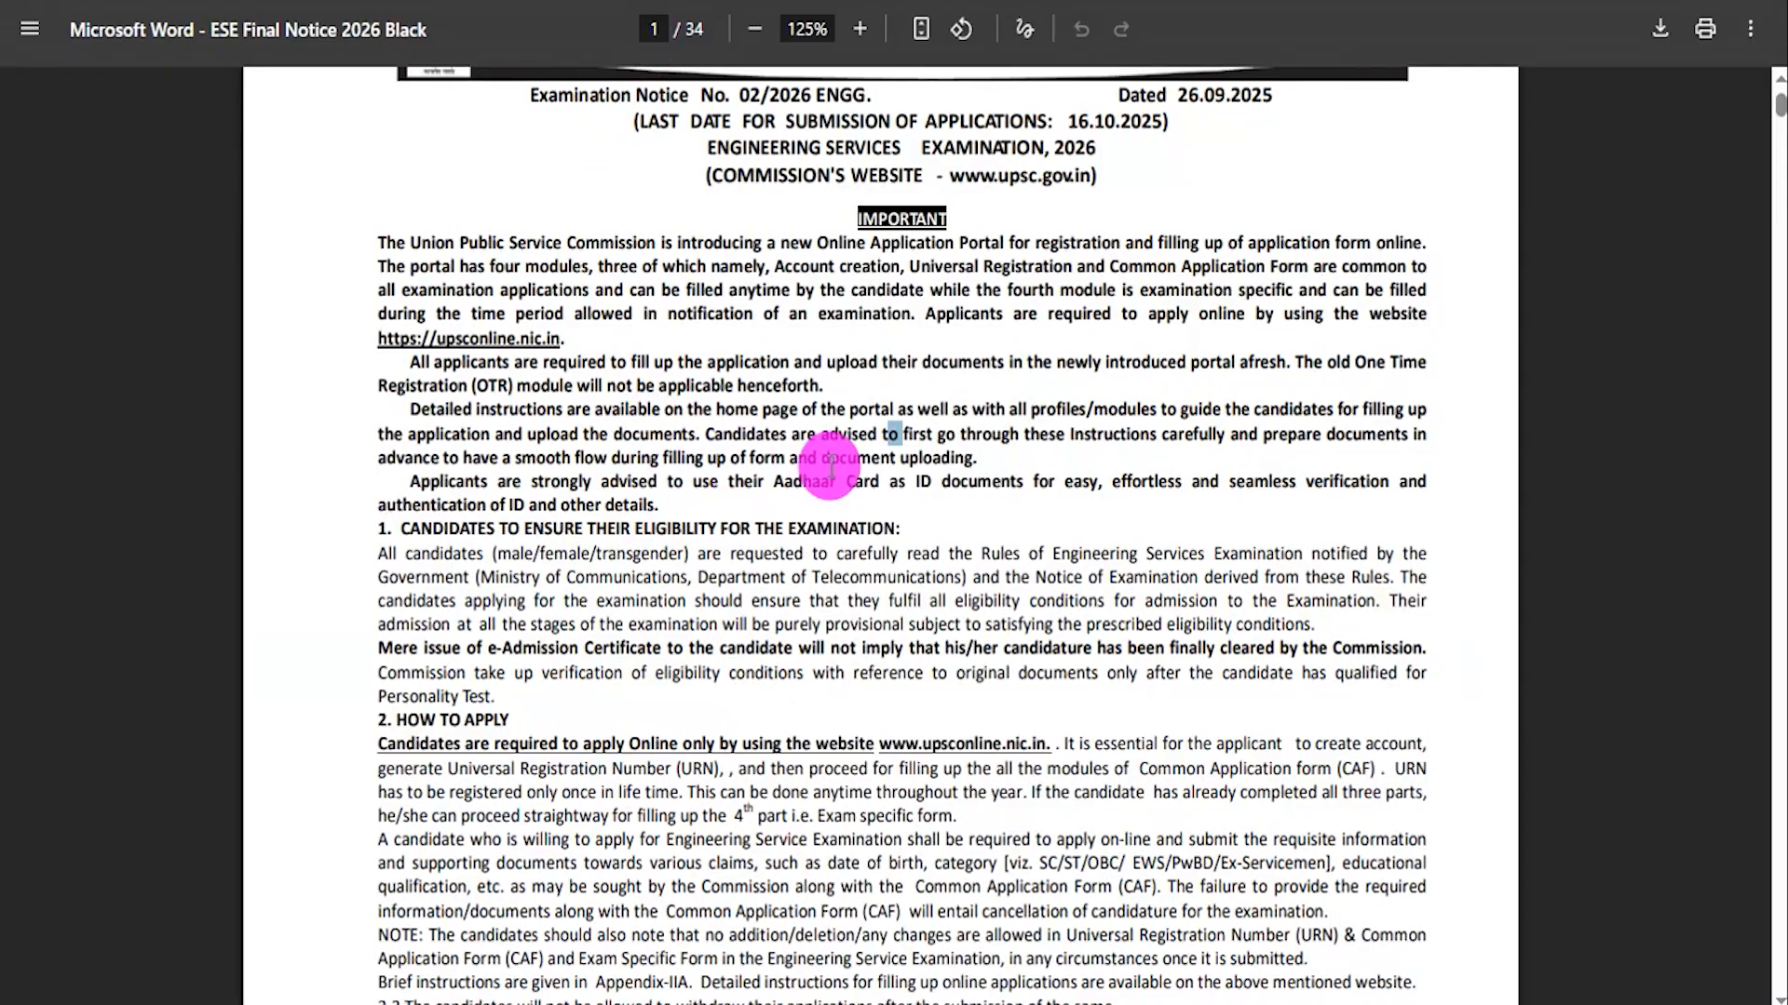
pyautogui.scroll(2, 907, 542)
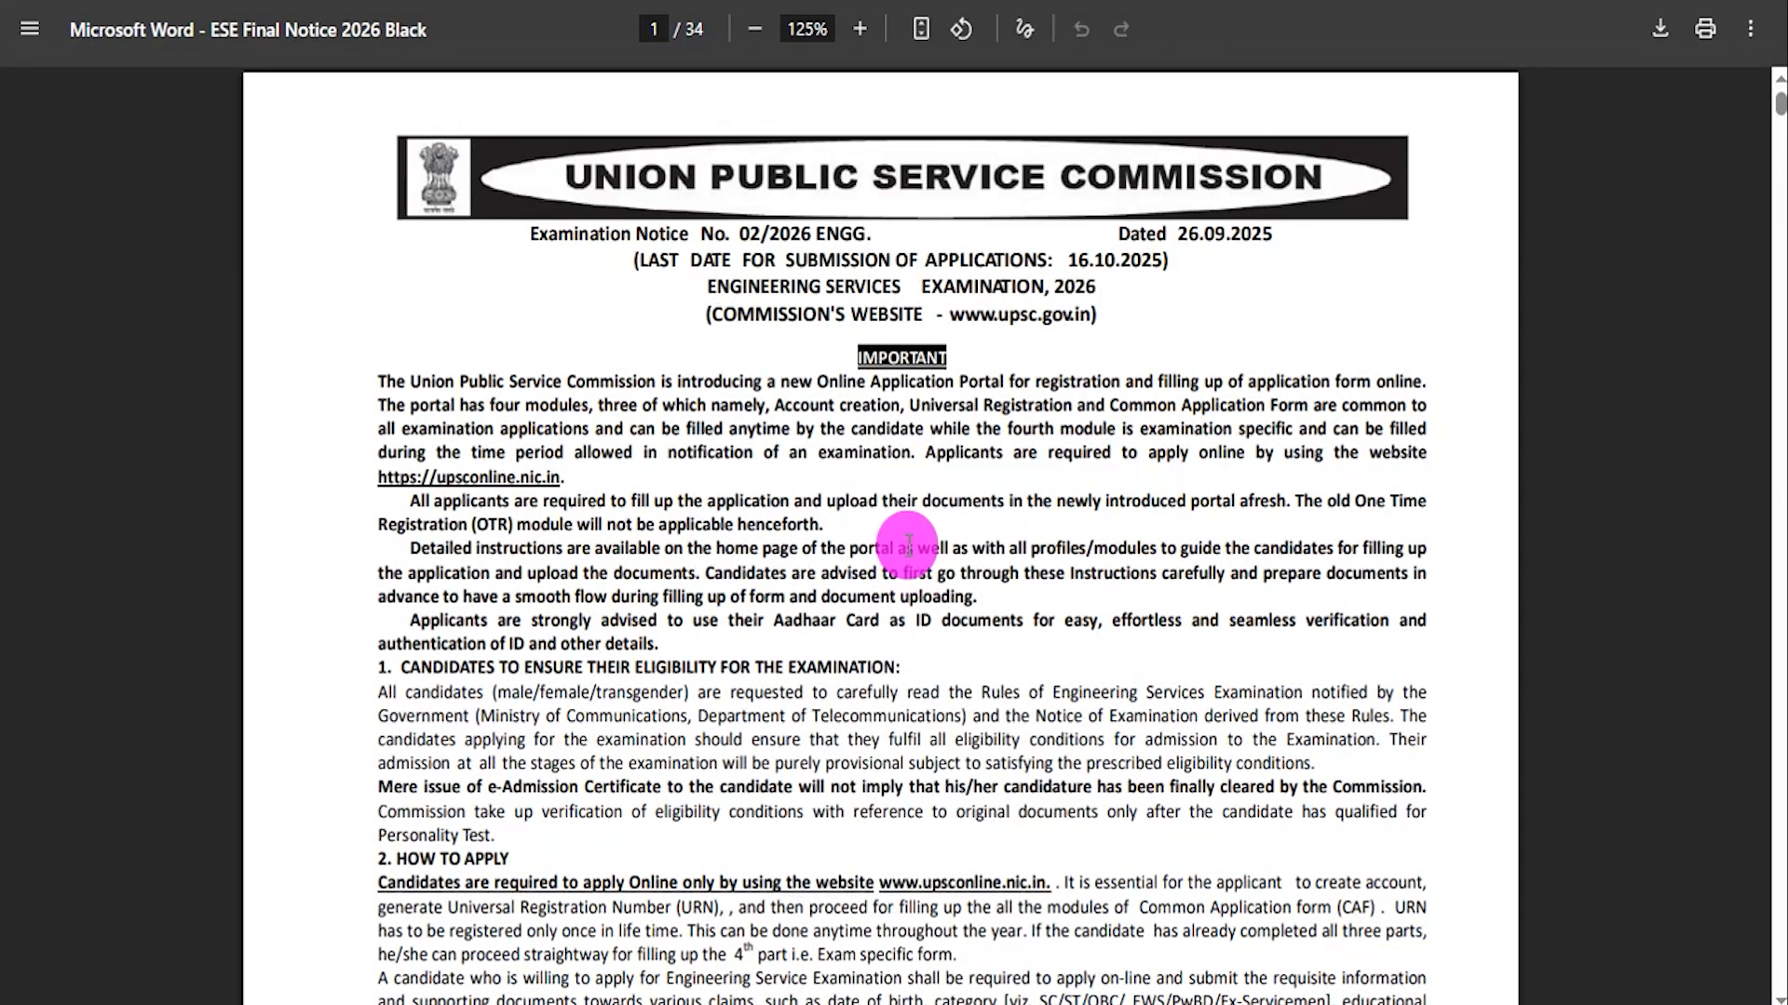
pyautogui.moveTo(870, 547); pyautogui.dragTo(805, 517)
pyautogui.scroll(-4, 794, 591)
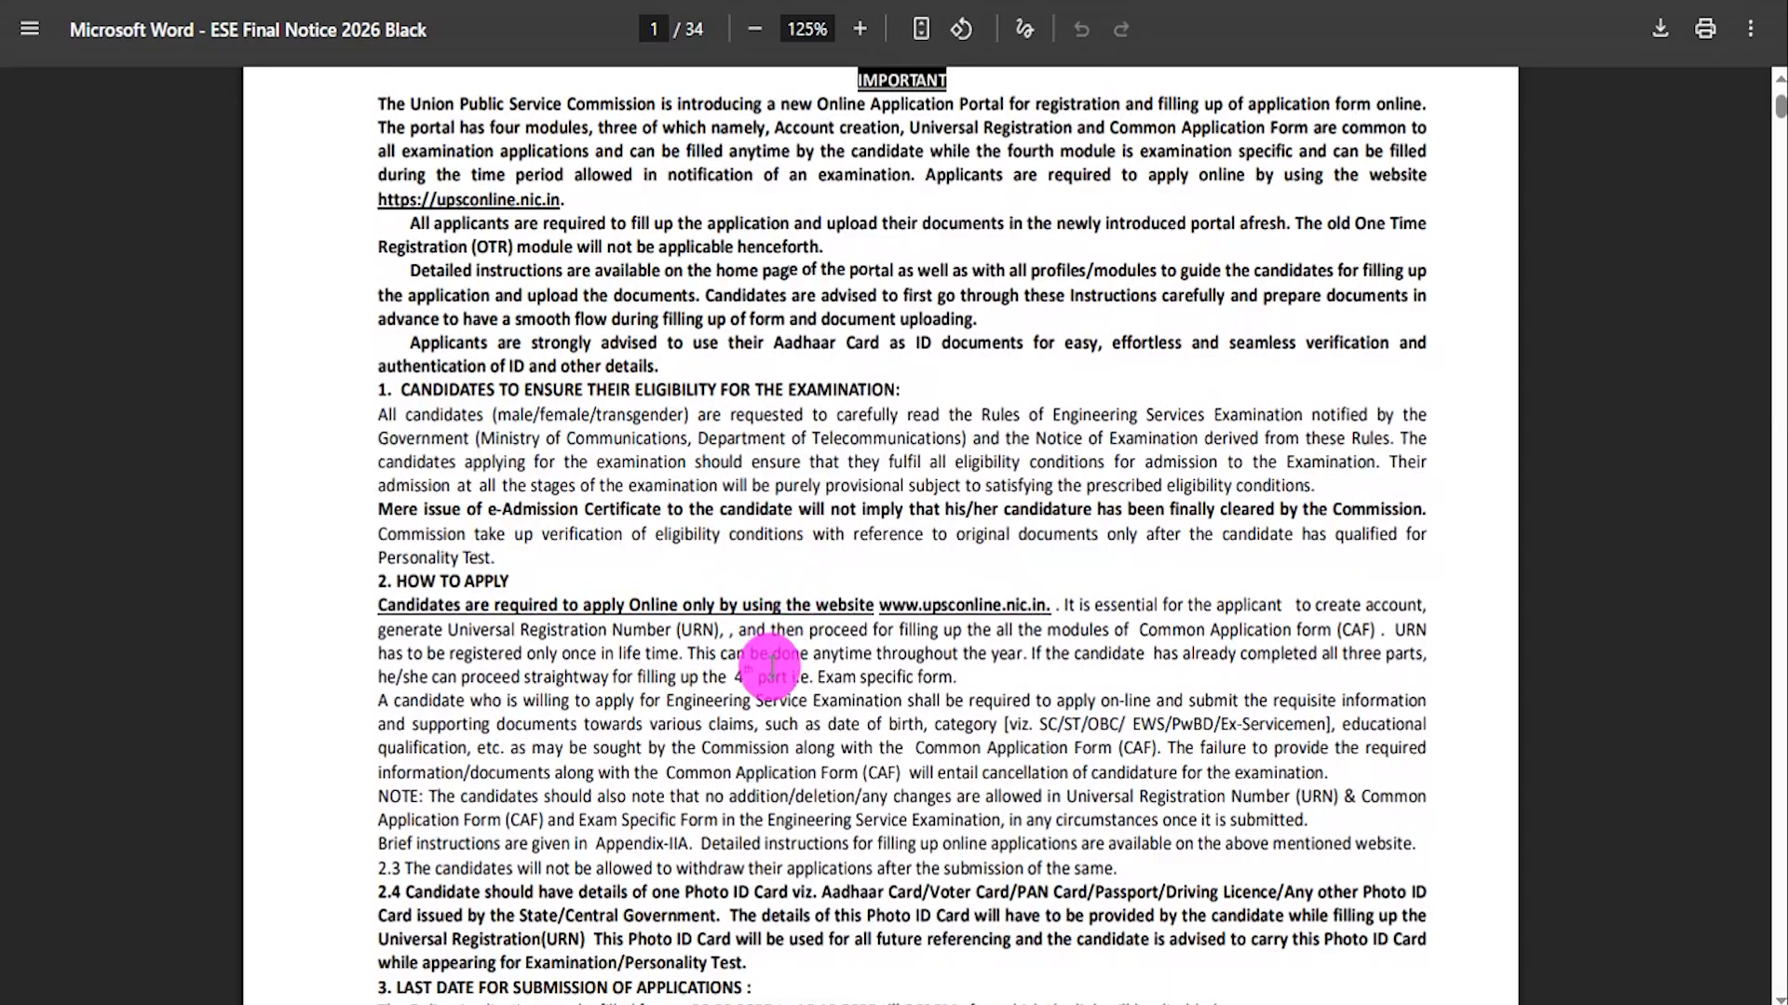
pyautogui.scroll(-18, 812, 677)
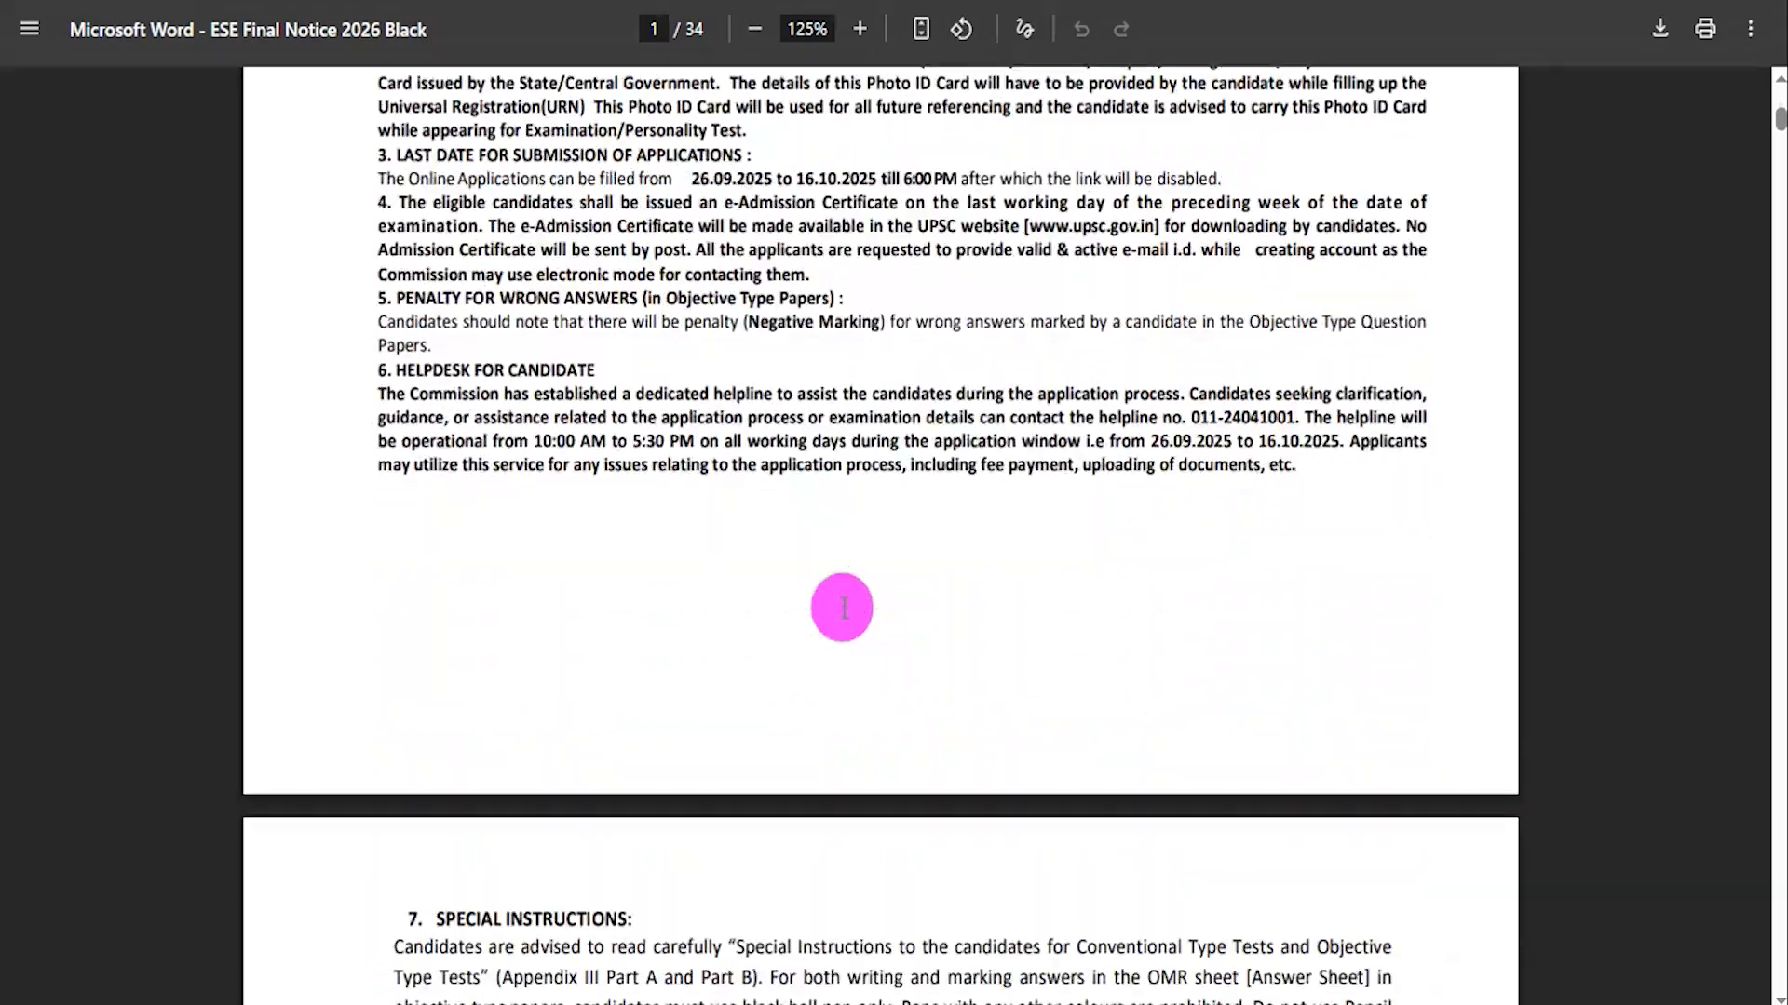
# Read the notification's sections on photograph rules, engineering categories, vacancies, participating services and examination centres.
pyautogui.scroll(-20, 843, 607)
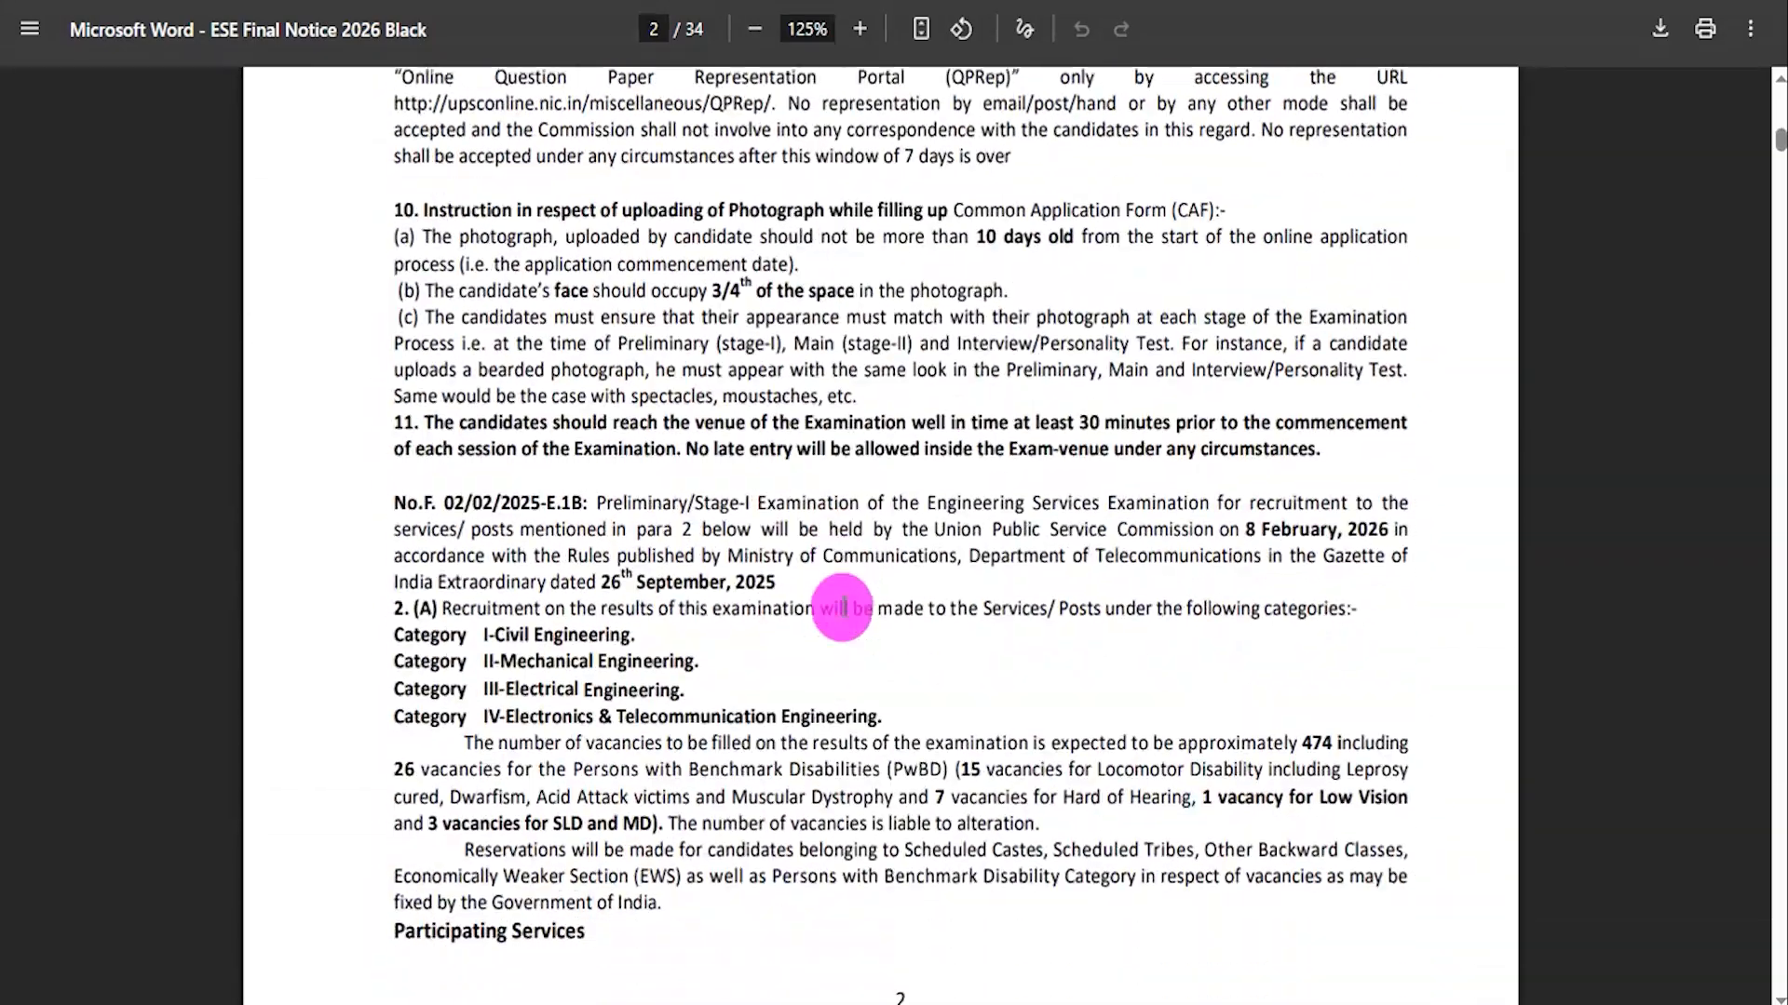
pyautogui.scroll(-20, 842, 607)
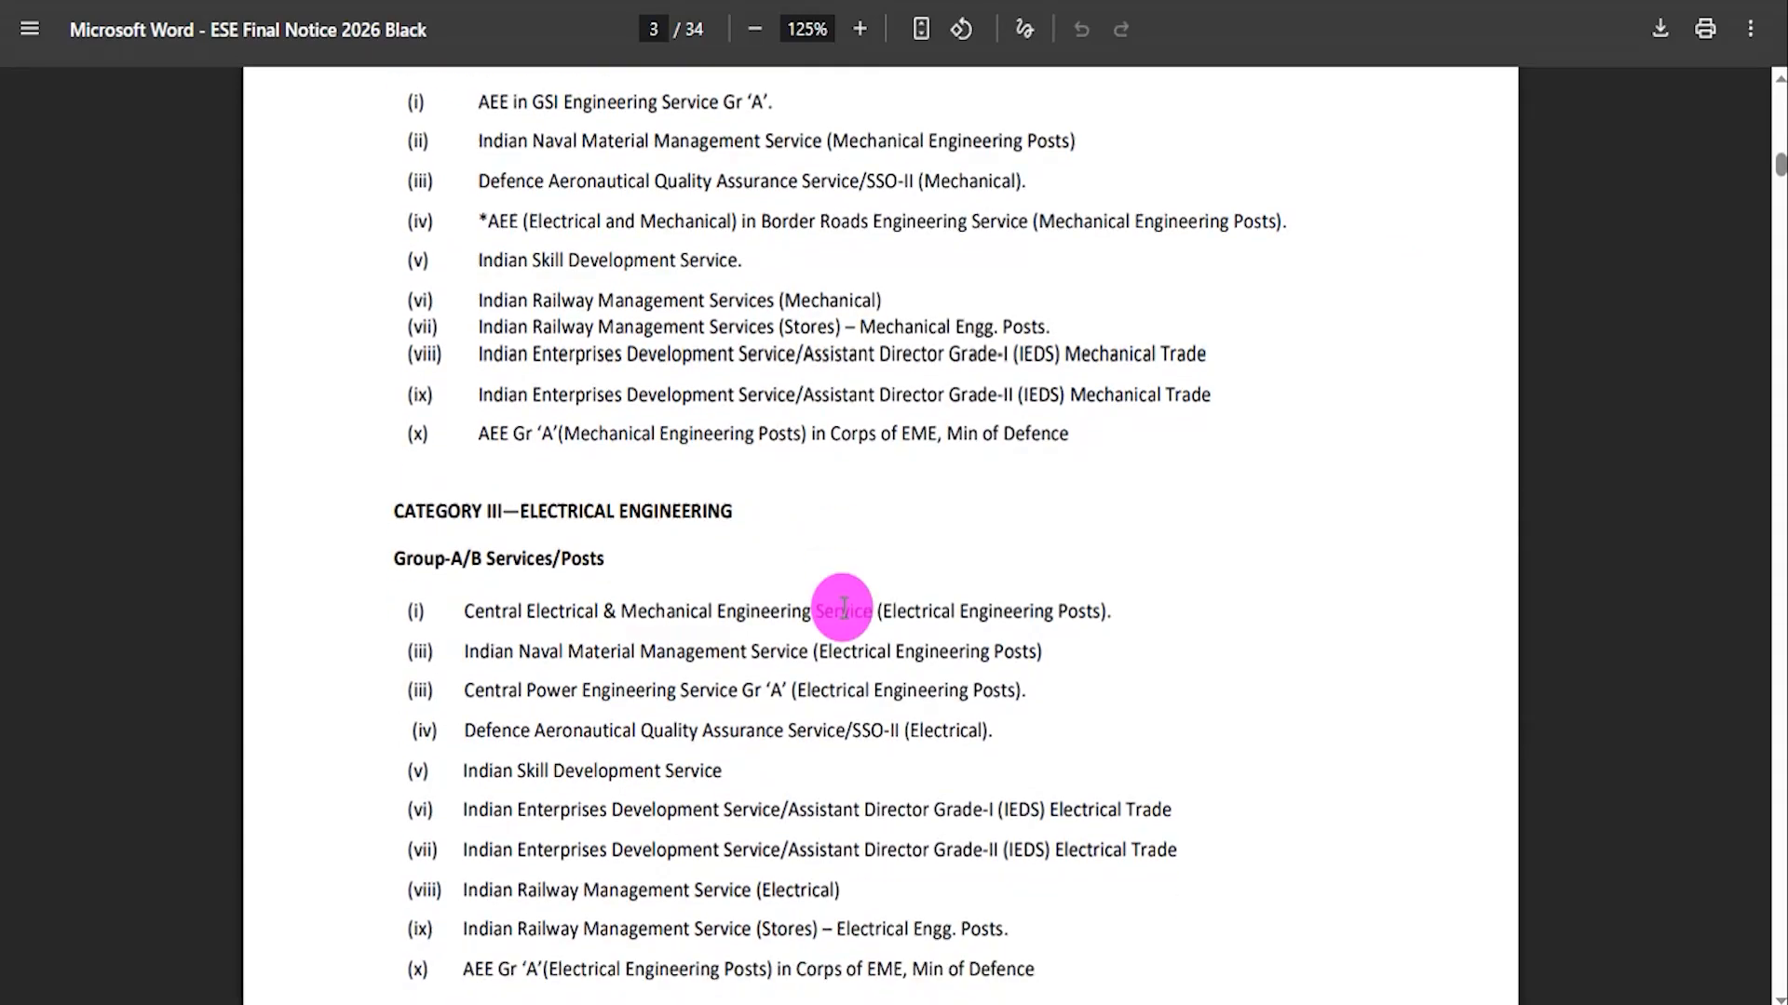
pyautogui.scroll(-10, 842, 607)
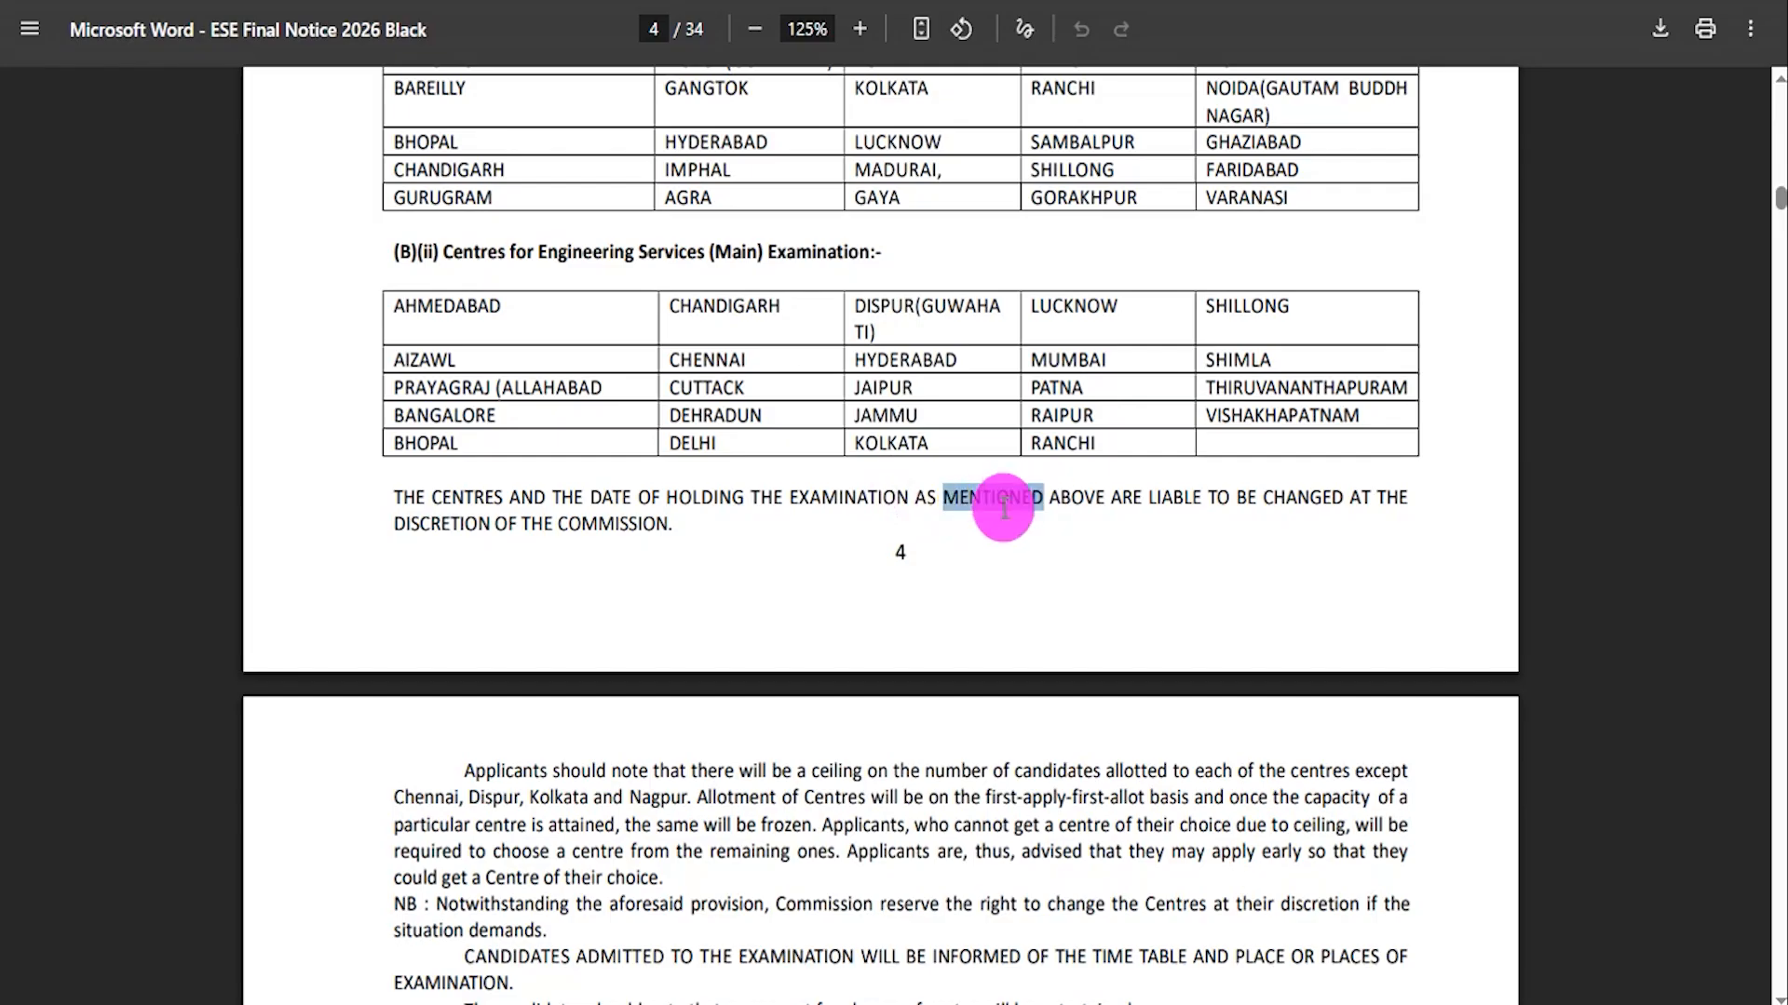
pyautogui.scroll(-5, 907, 499)
pyautogui.scroll(15, 908, 499)
pyautogui.scroll(20, 902, 475)
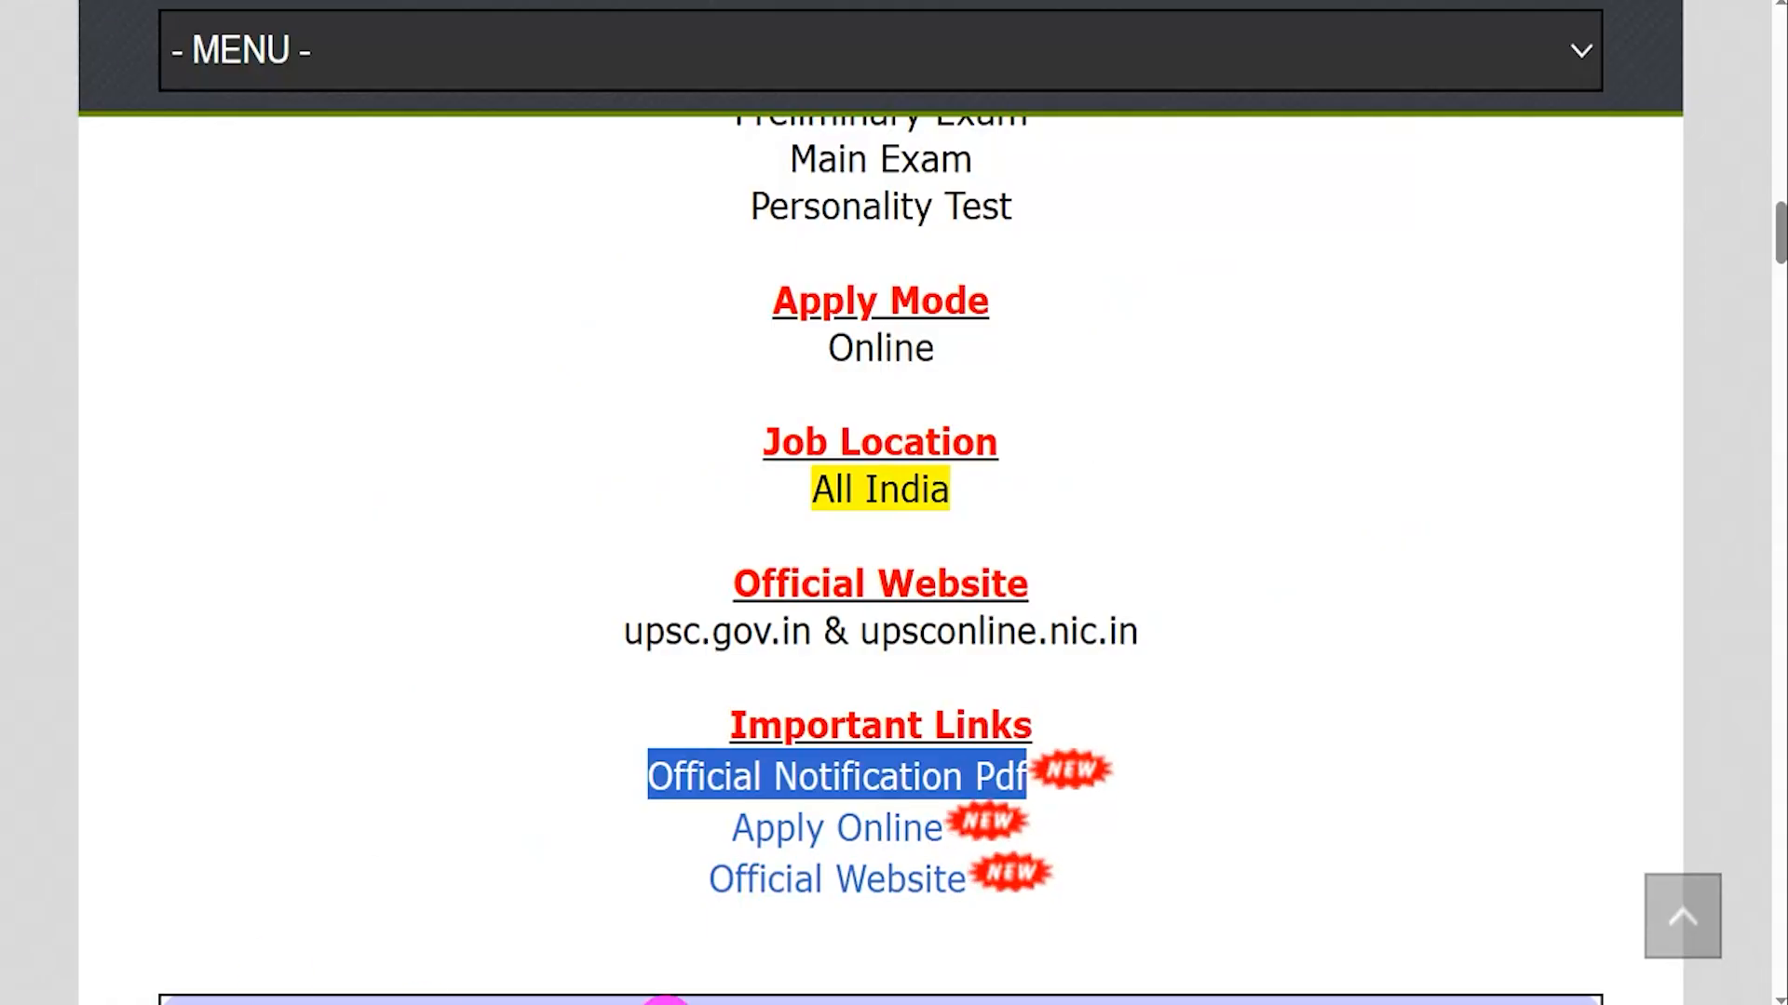
# Open the Apply Online link under Important Links and look over the portal's four application modules.
pyautogui.moveTo(732, 826); pyautogui.dragTo(938, 823)
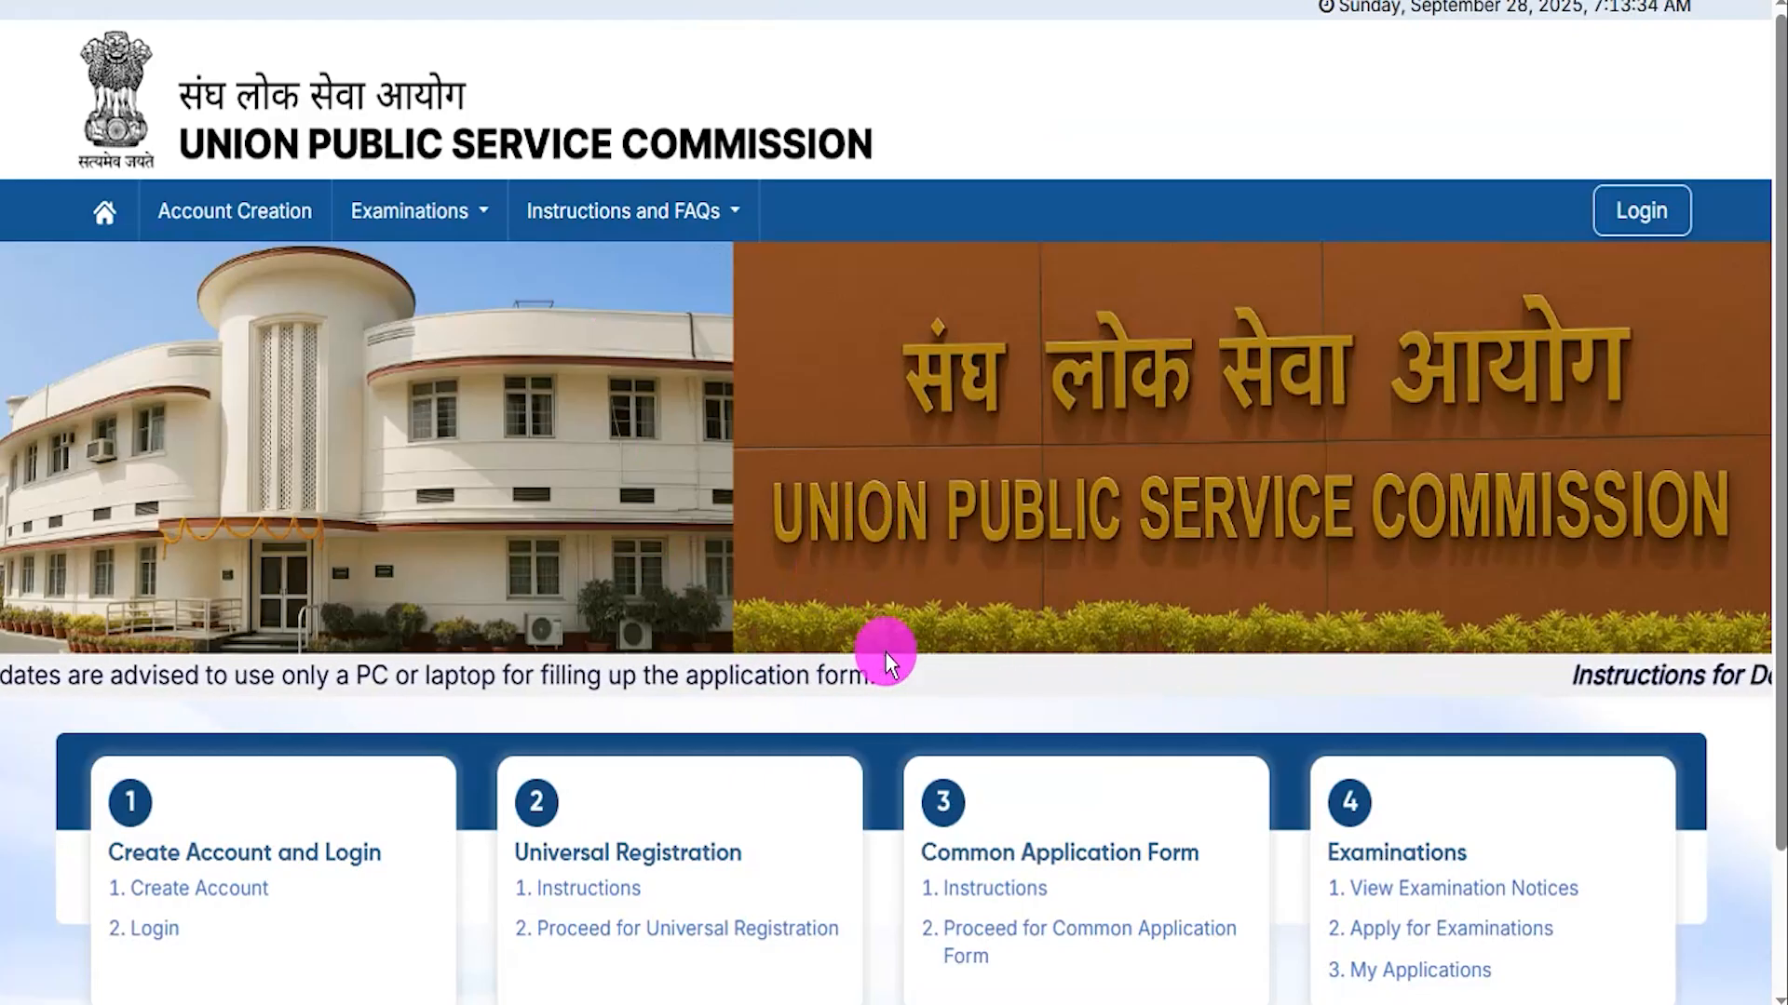
pyautogui.scroll(-2, 884, 651)
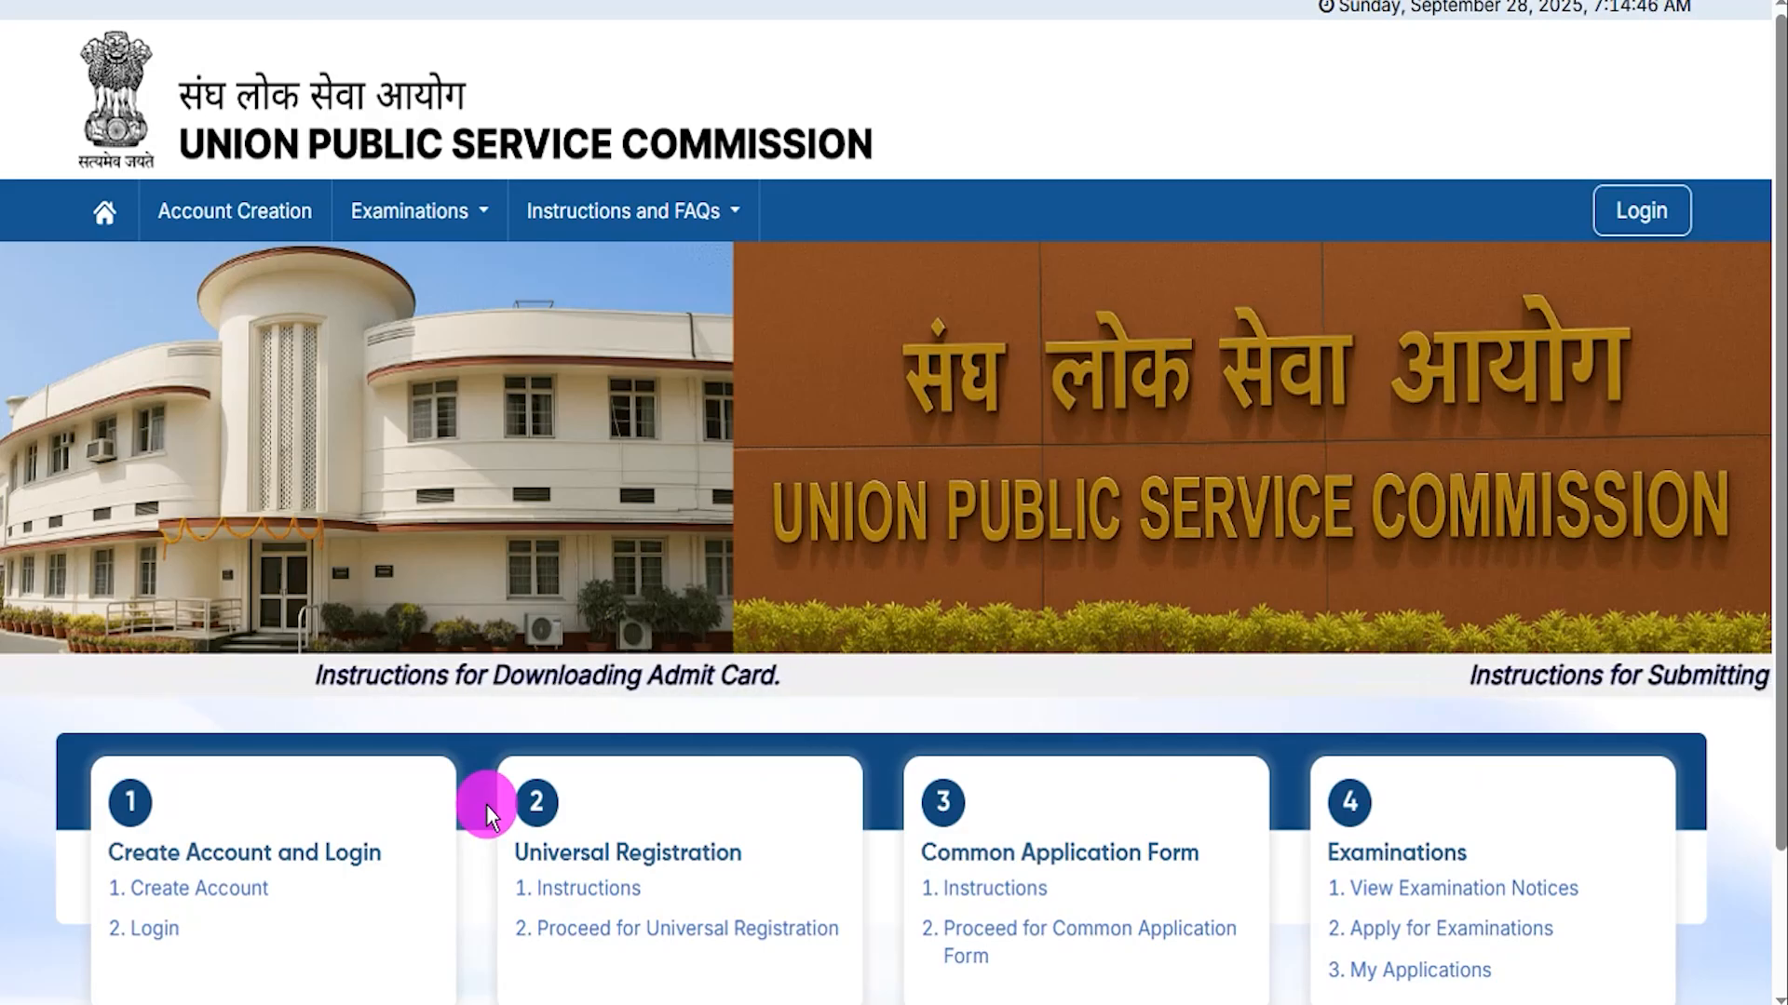
pyautogui.scroll(-1, 486, 806)
pyautogui.scroll(-1, 486, 805)
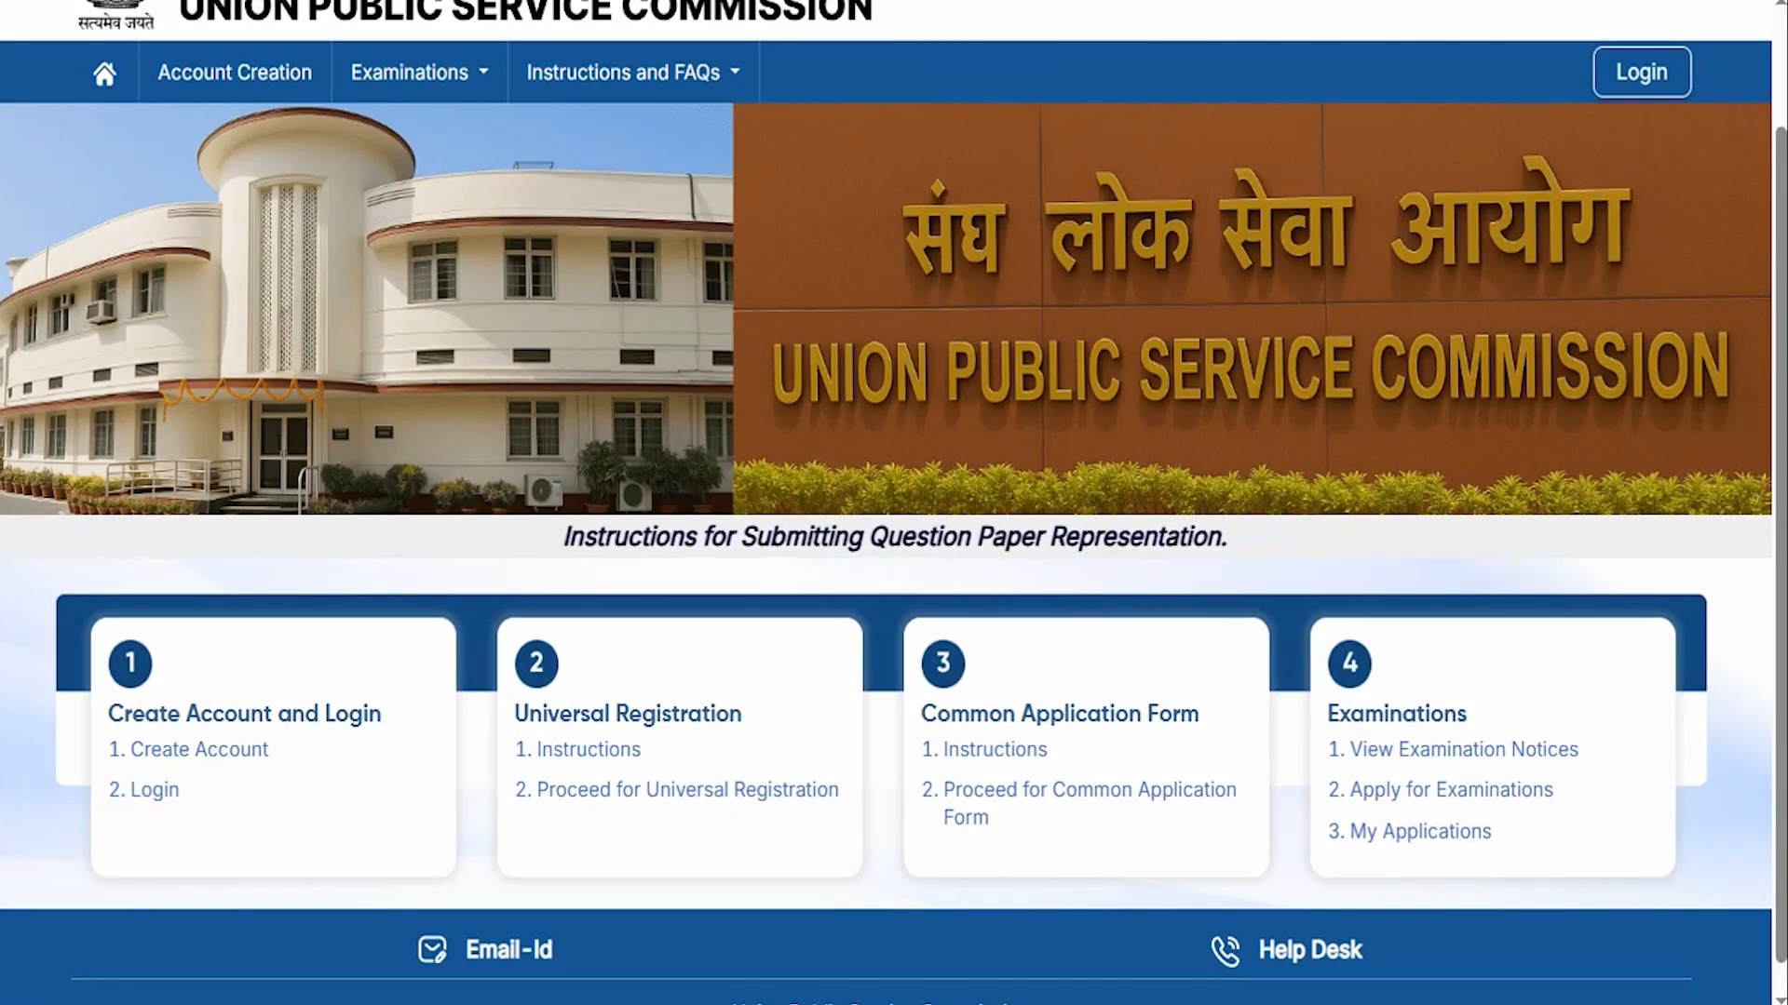
# Open the Login page and examine the available login methods and the Mobile & OTP form.
pyautogui.click(154, 791)
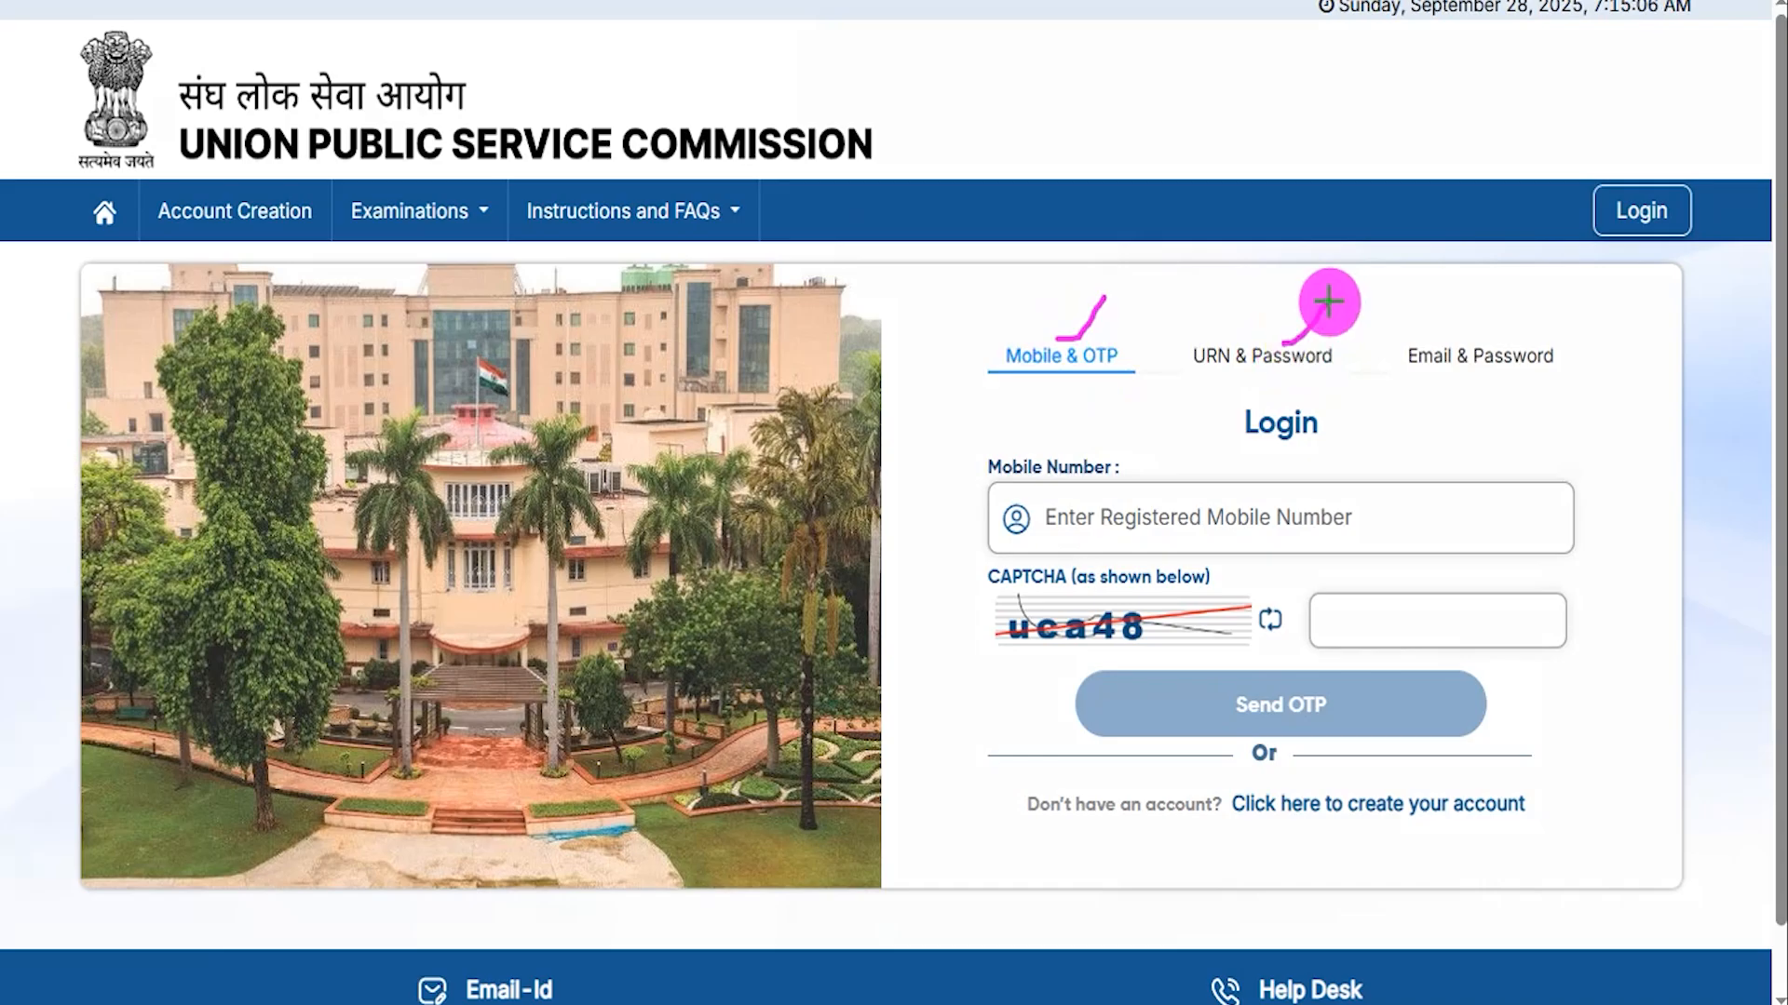
pyautogui.moveTo(1490, 333)
pyautogui.mouseDown()
pyautogui.moveTo(1502, 346)
pyautogui.moveTo(1546, 276)
pyautogui.mouseUp()
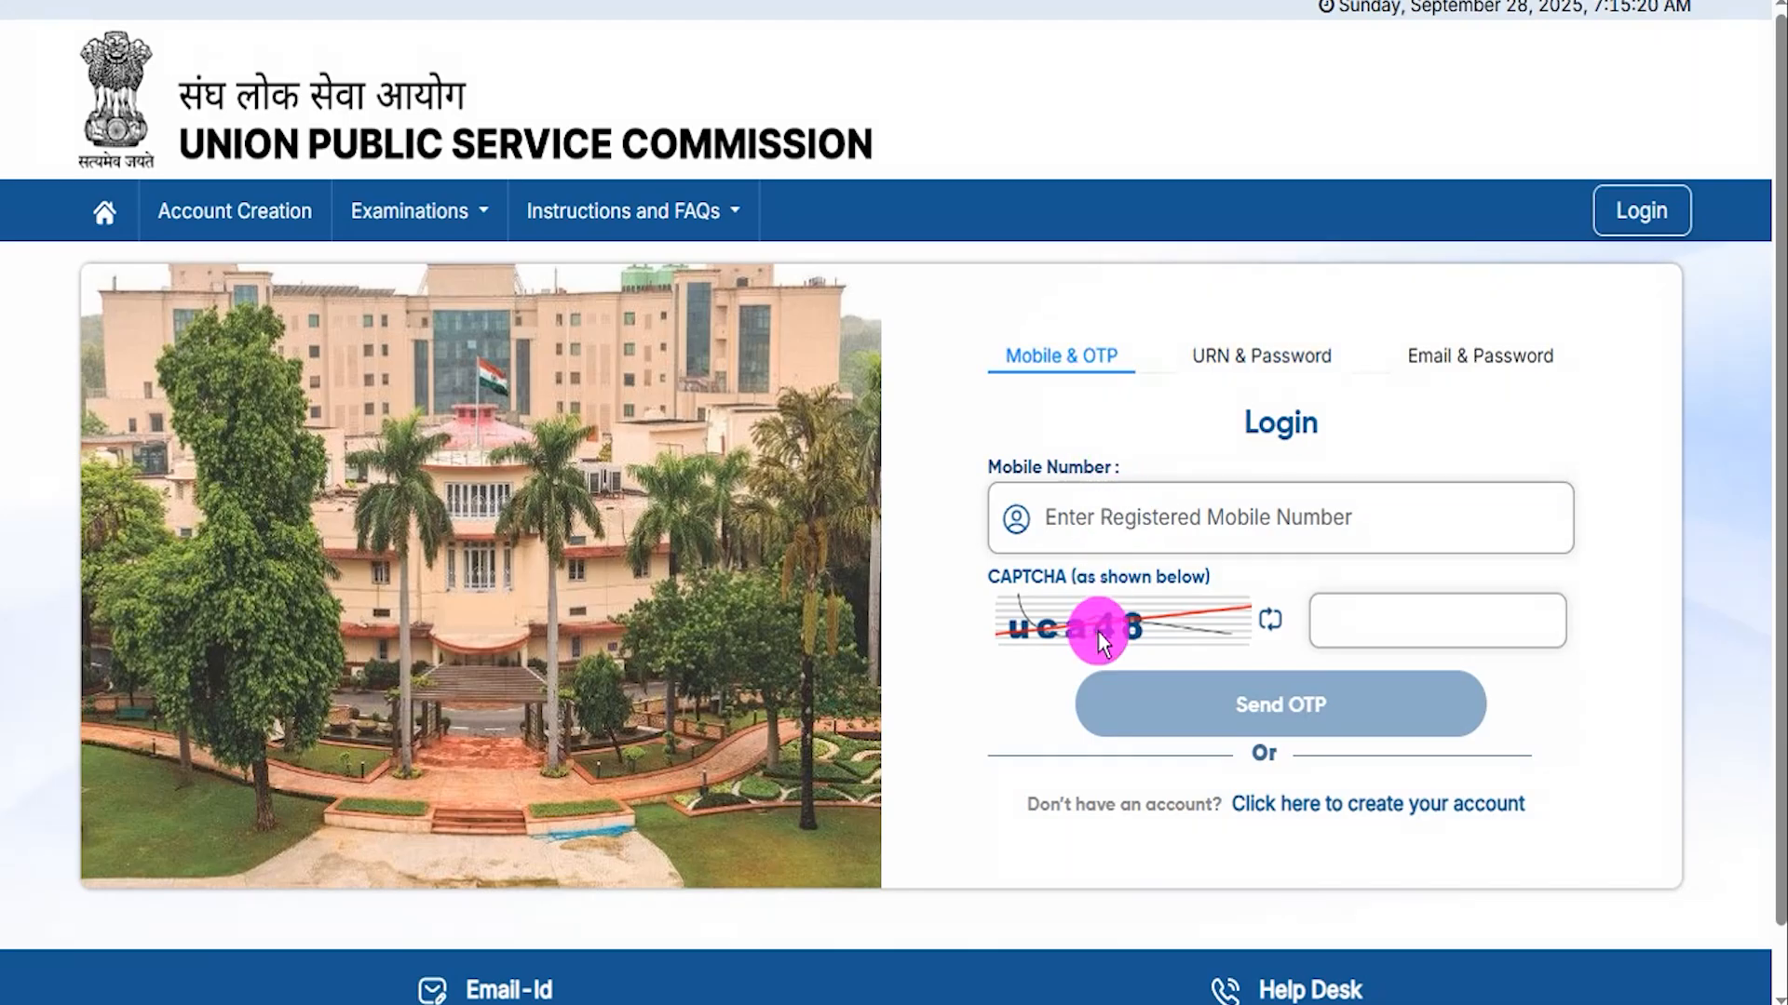
pyautogui.click(1320, 622)
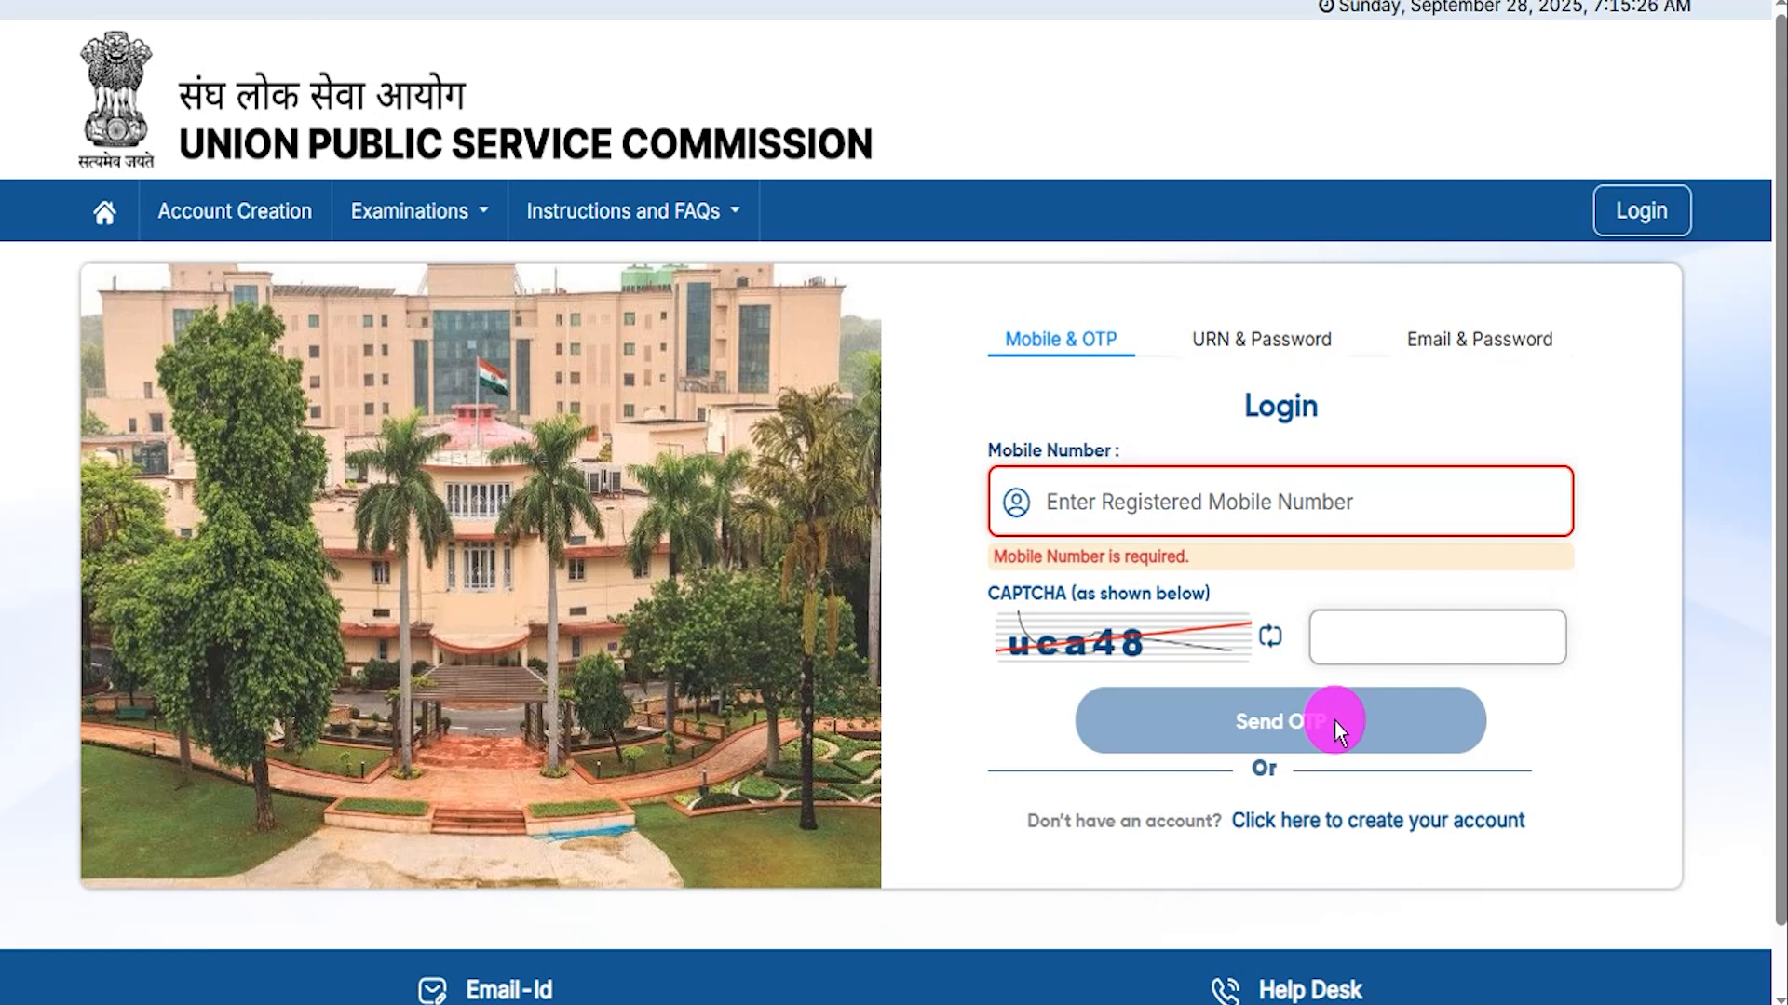
# Show the URN & Password login form and mark its registration number, password, captcha and Sign in fields.
pyautogui.click(1273, 342)
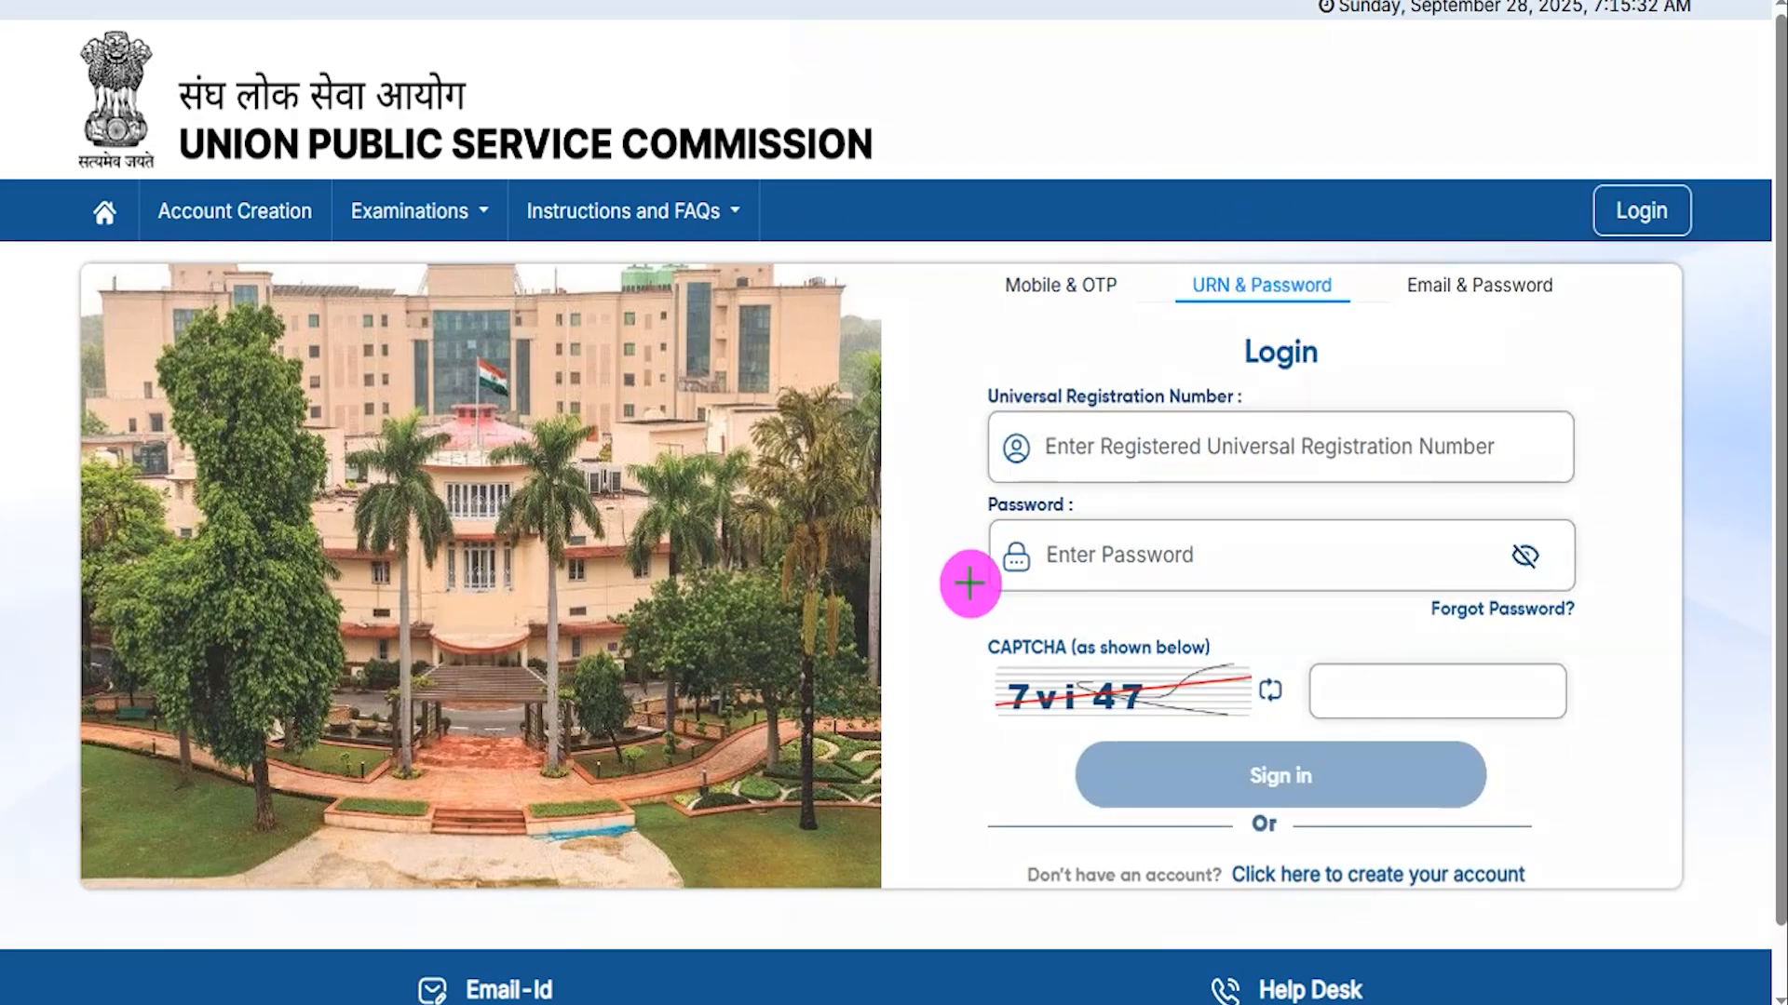
pyautogui.moveTo(1465, 458); pyautogui.dragTo(1517, 393)
pyautogui.moveTo(1226, 542); pyautogui.dragTo(1302, 470)
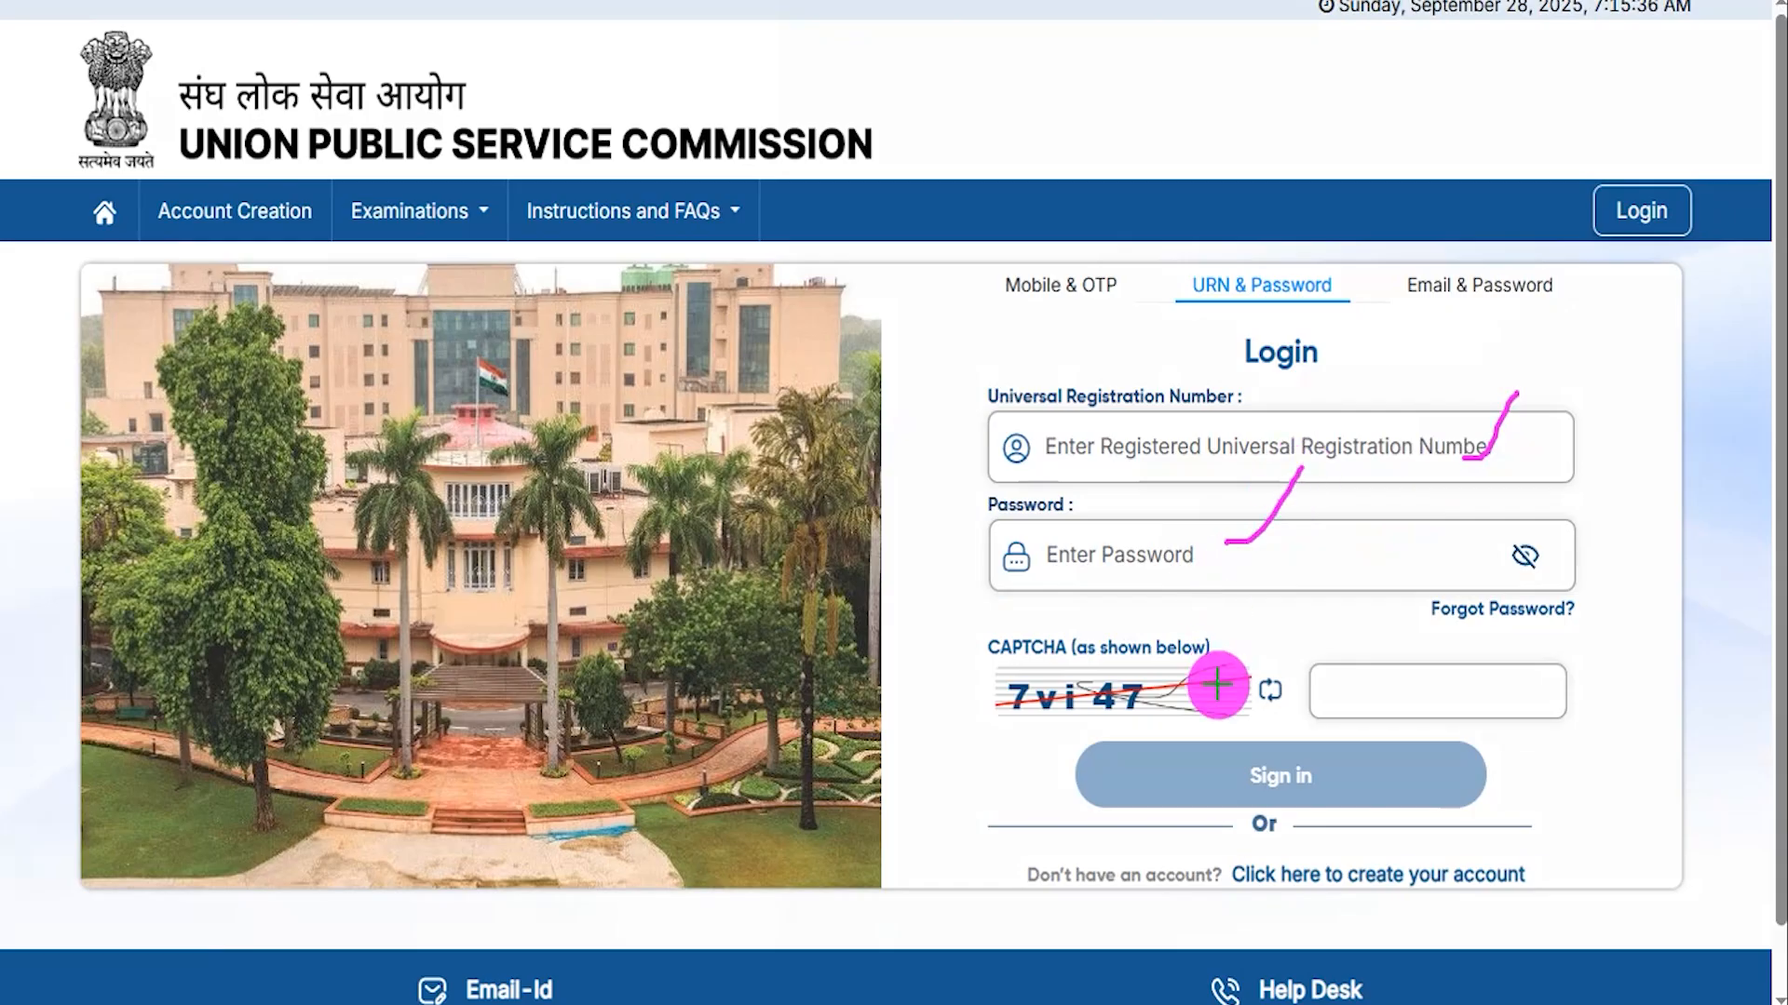
pyautogui.moveTo(1201, 682); pyautogui.dragTo(1255, 619)
pyautogui.moveTo(1454, 681); pyautogui.dragTo(1499, 626)
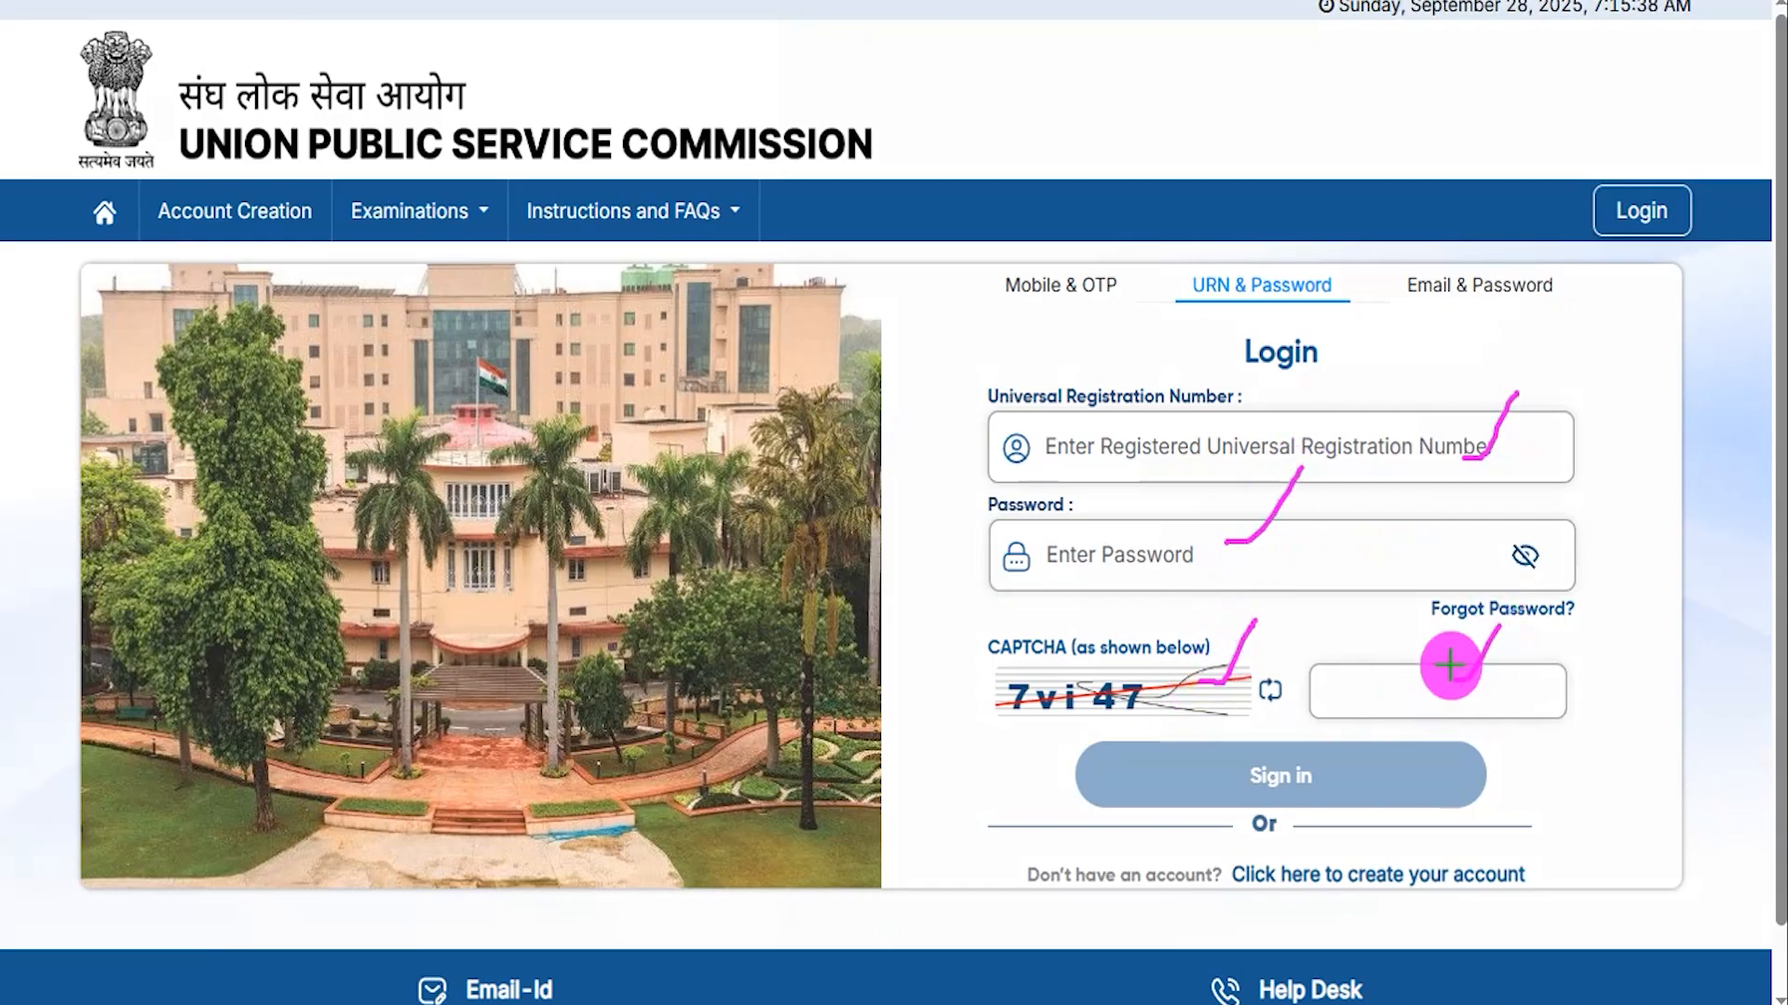
pyautogui.moveTo(1336, 780); pyautogui.dragTo(1390, 729)
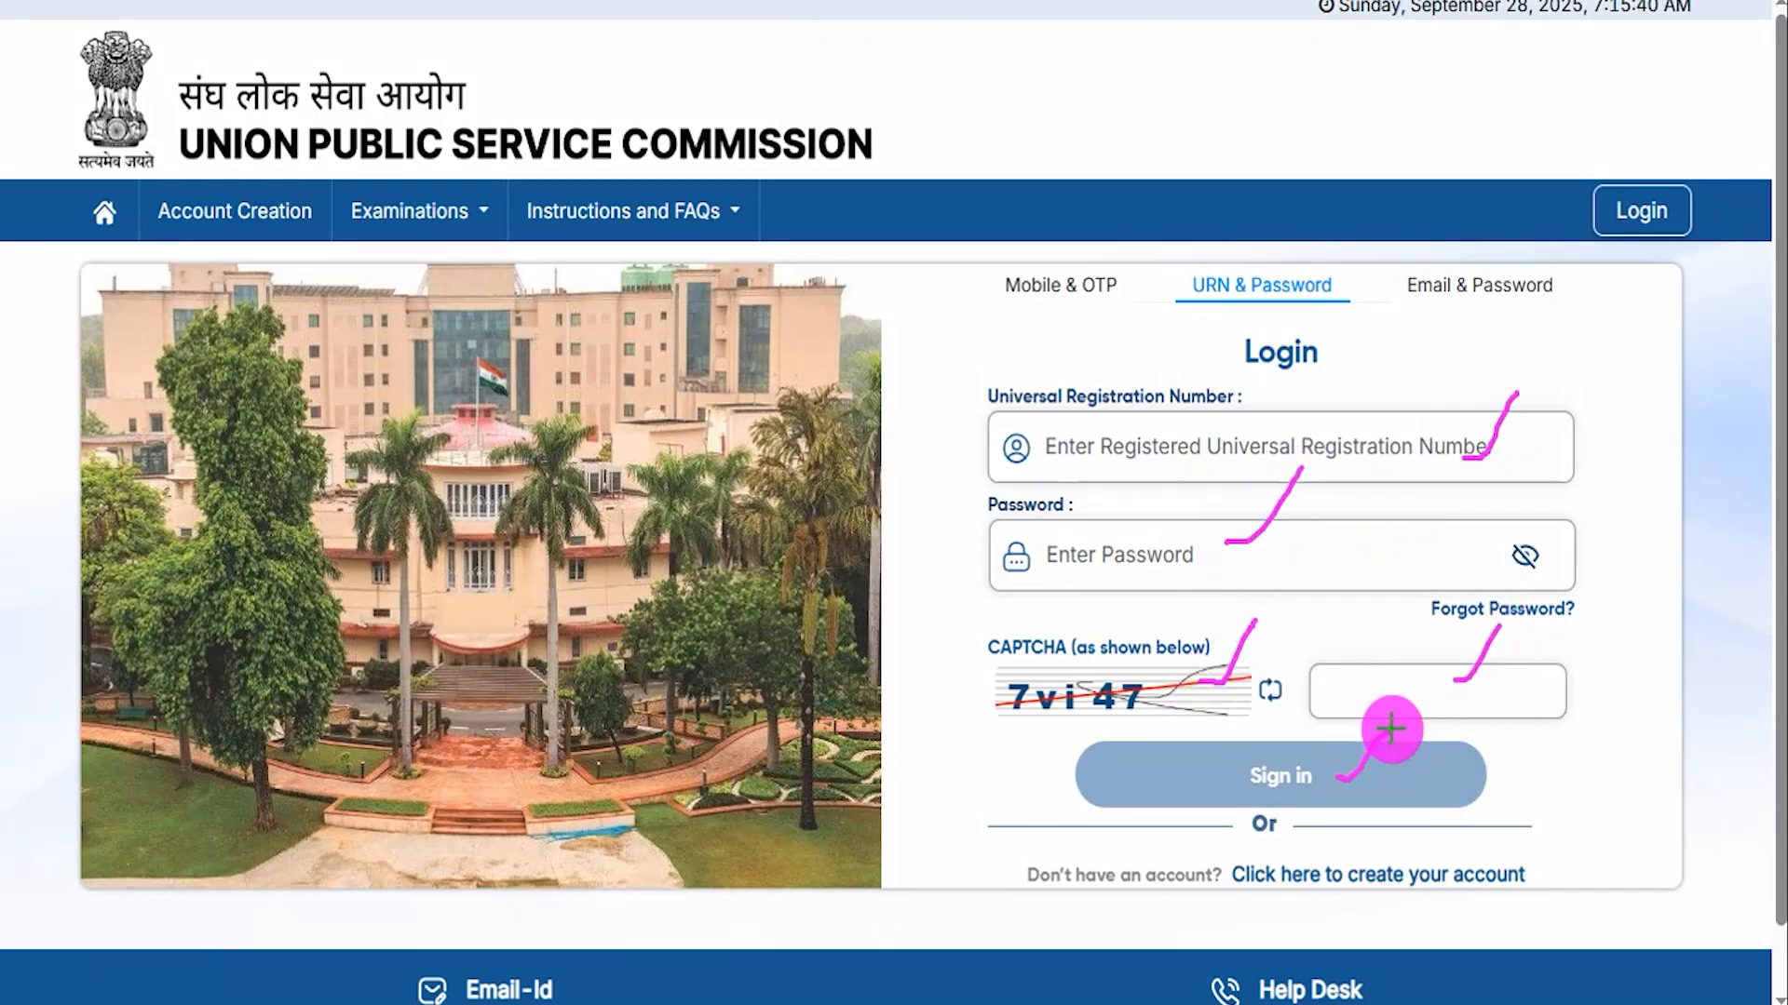
pyautogui.press('Escape')
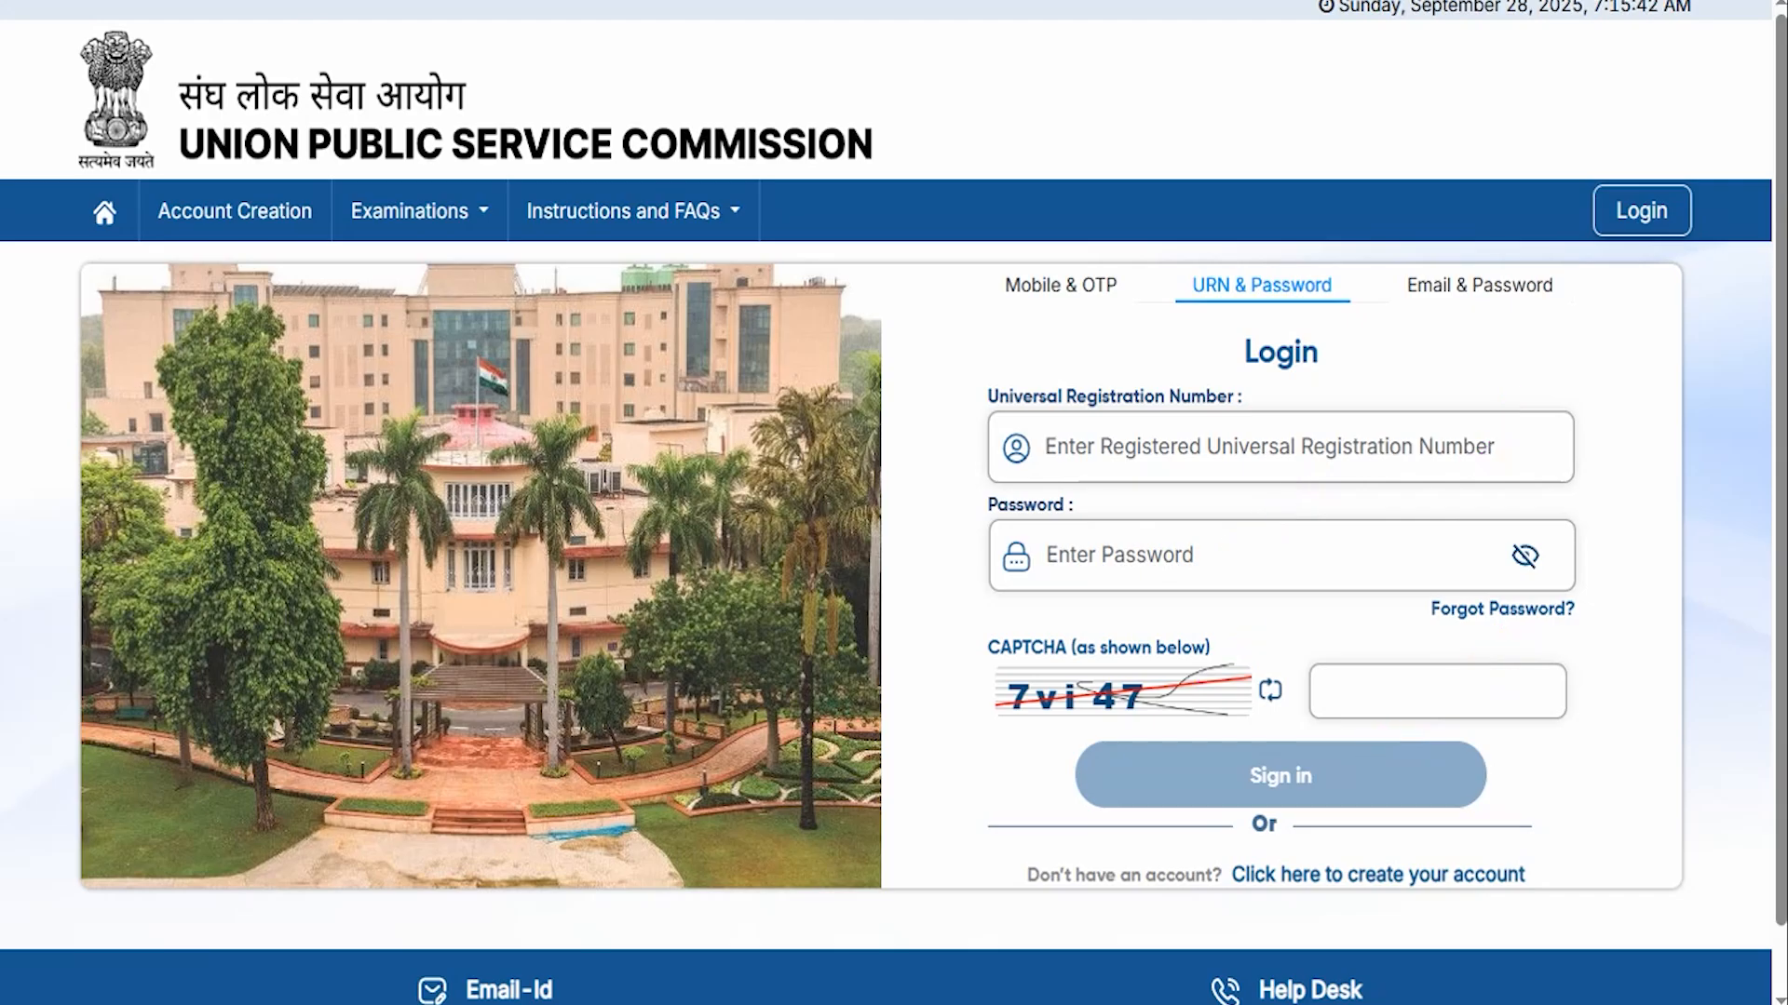
# Show the Email & Password login form and mark its email, password, captcha and Sign in fields.
pyautogui.click(1475, 284)
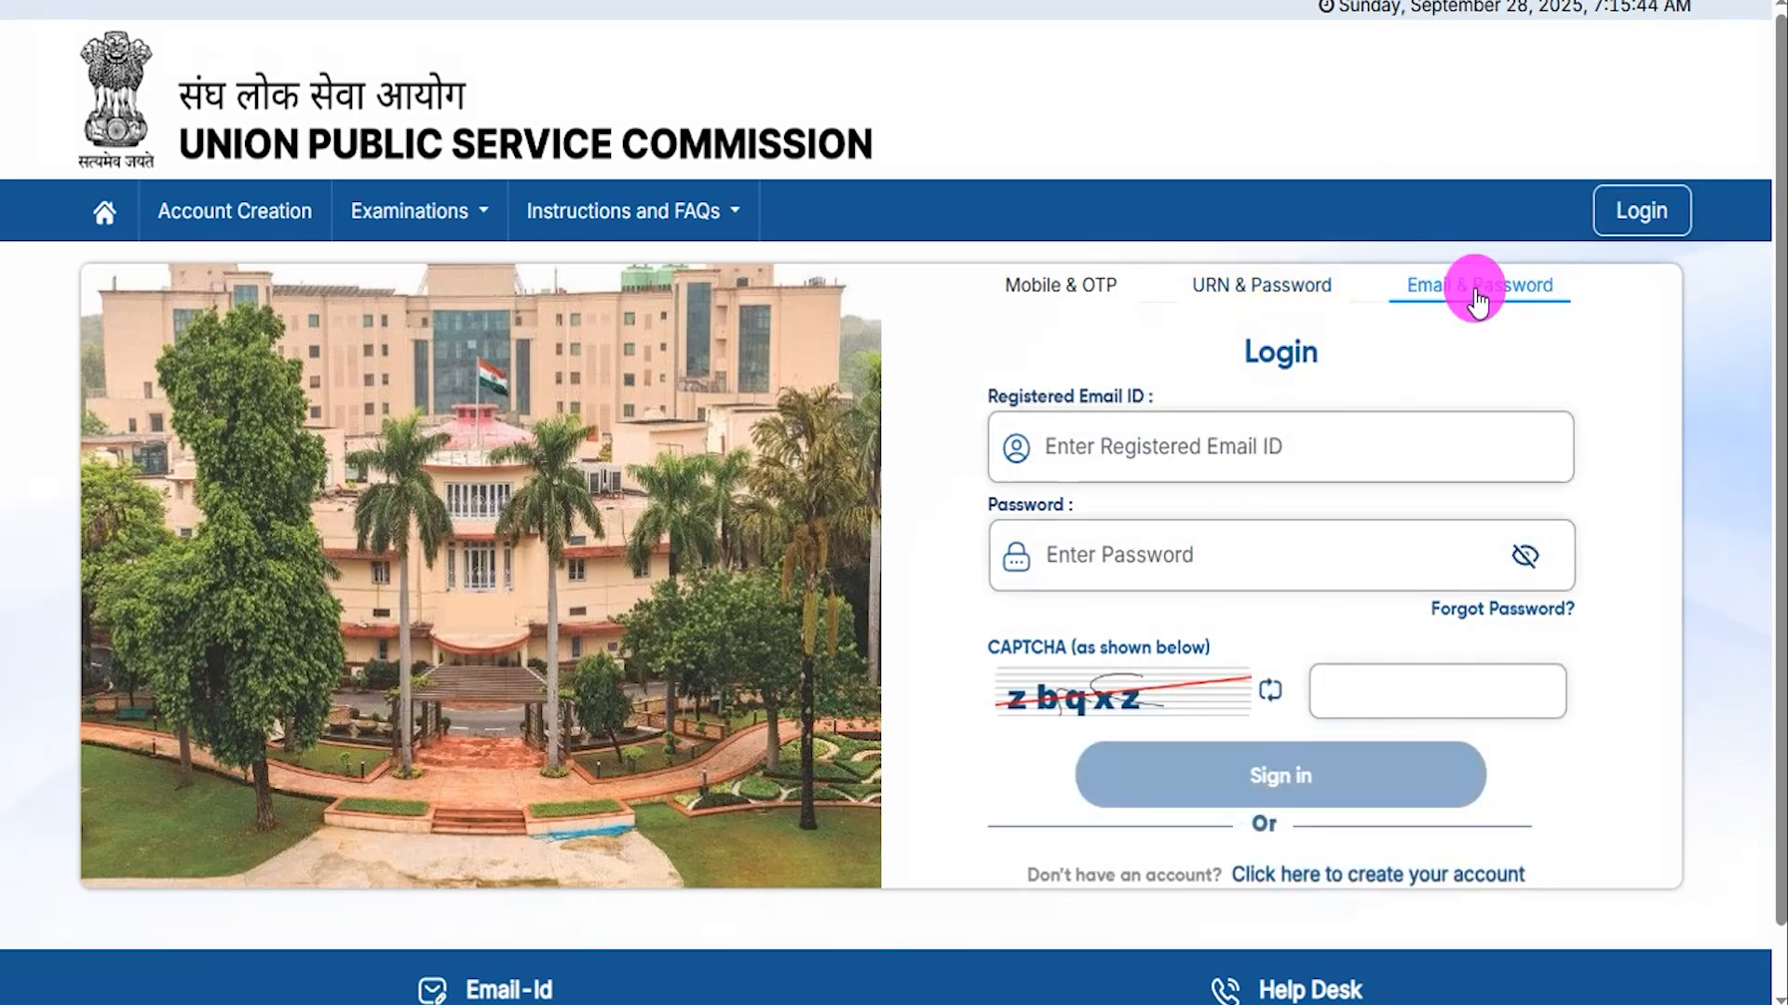
pyautogui.moveTo(1398, 435); pyautogui.dragTo(1444, 372)
pyautogui.moveTo(1312, 551); pyautogui.dragTo(1348, 488)
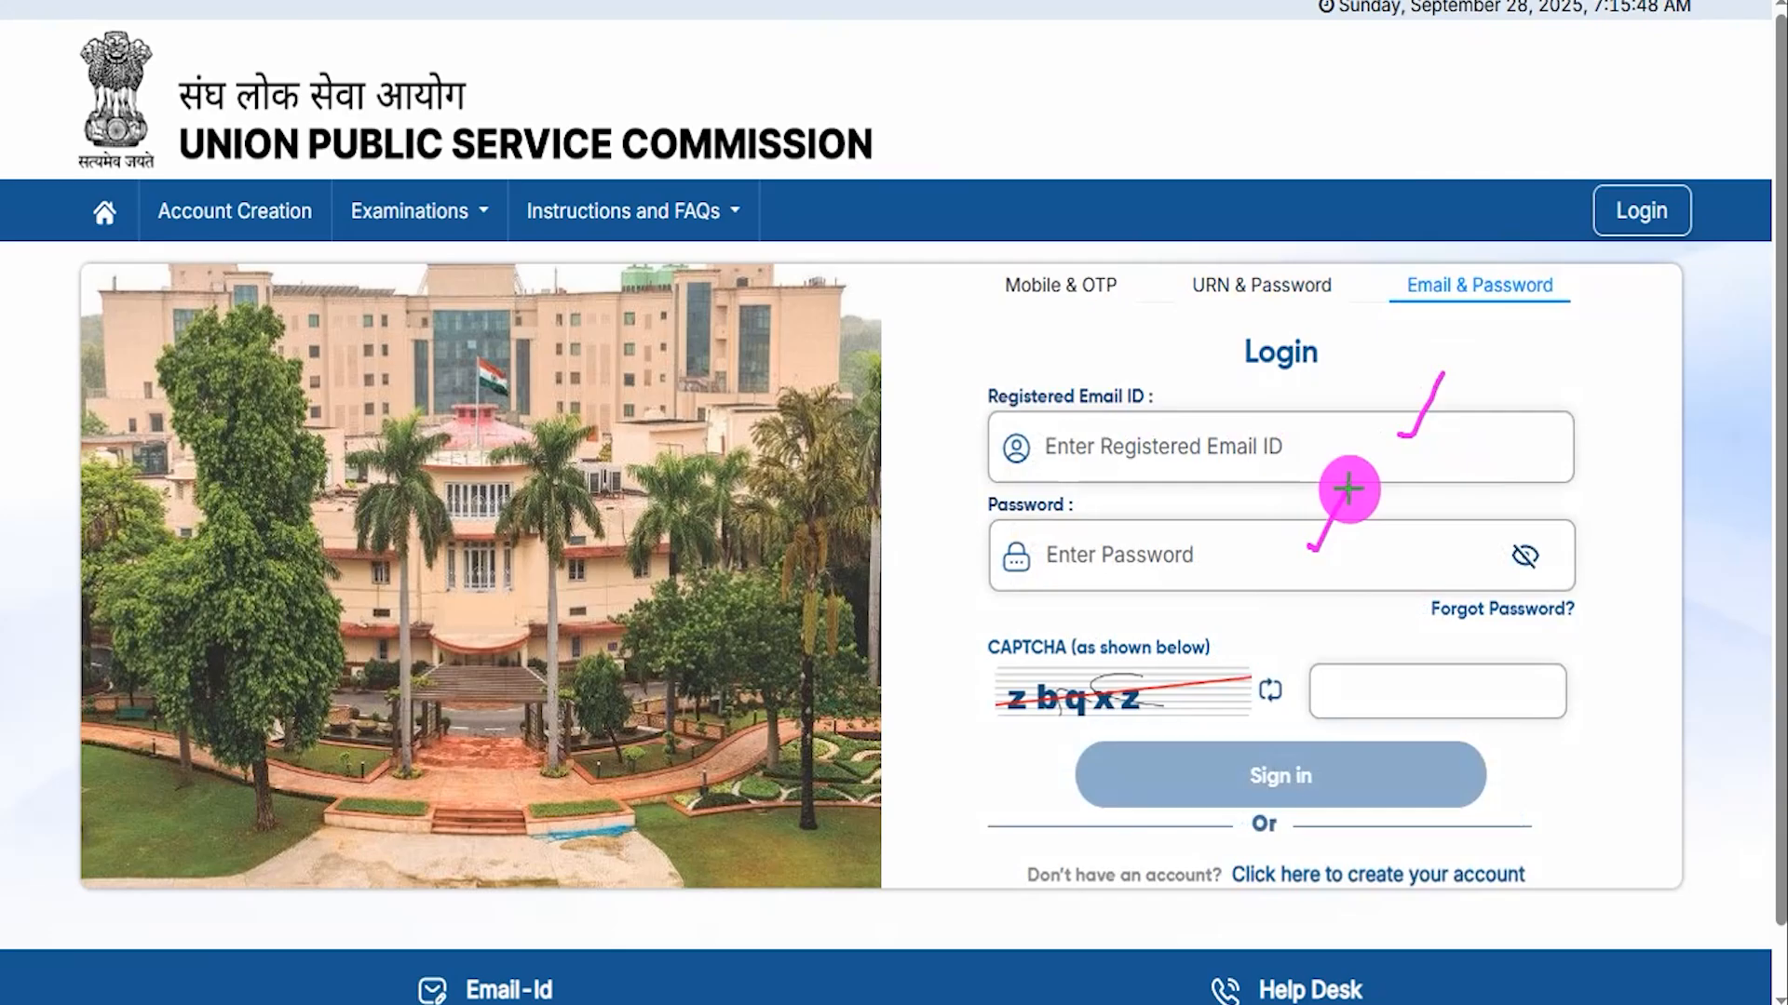
pyautogui.moveTo(1061, 724); pyautogui.dragTo(1131, 725)
pyautogui.moveTo(1515, 691); pyautogui.dragTo(1556, 633)
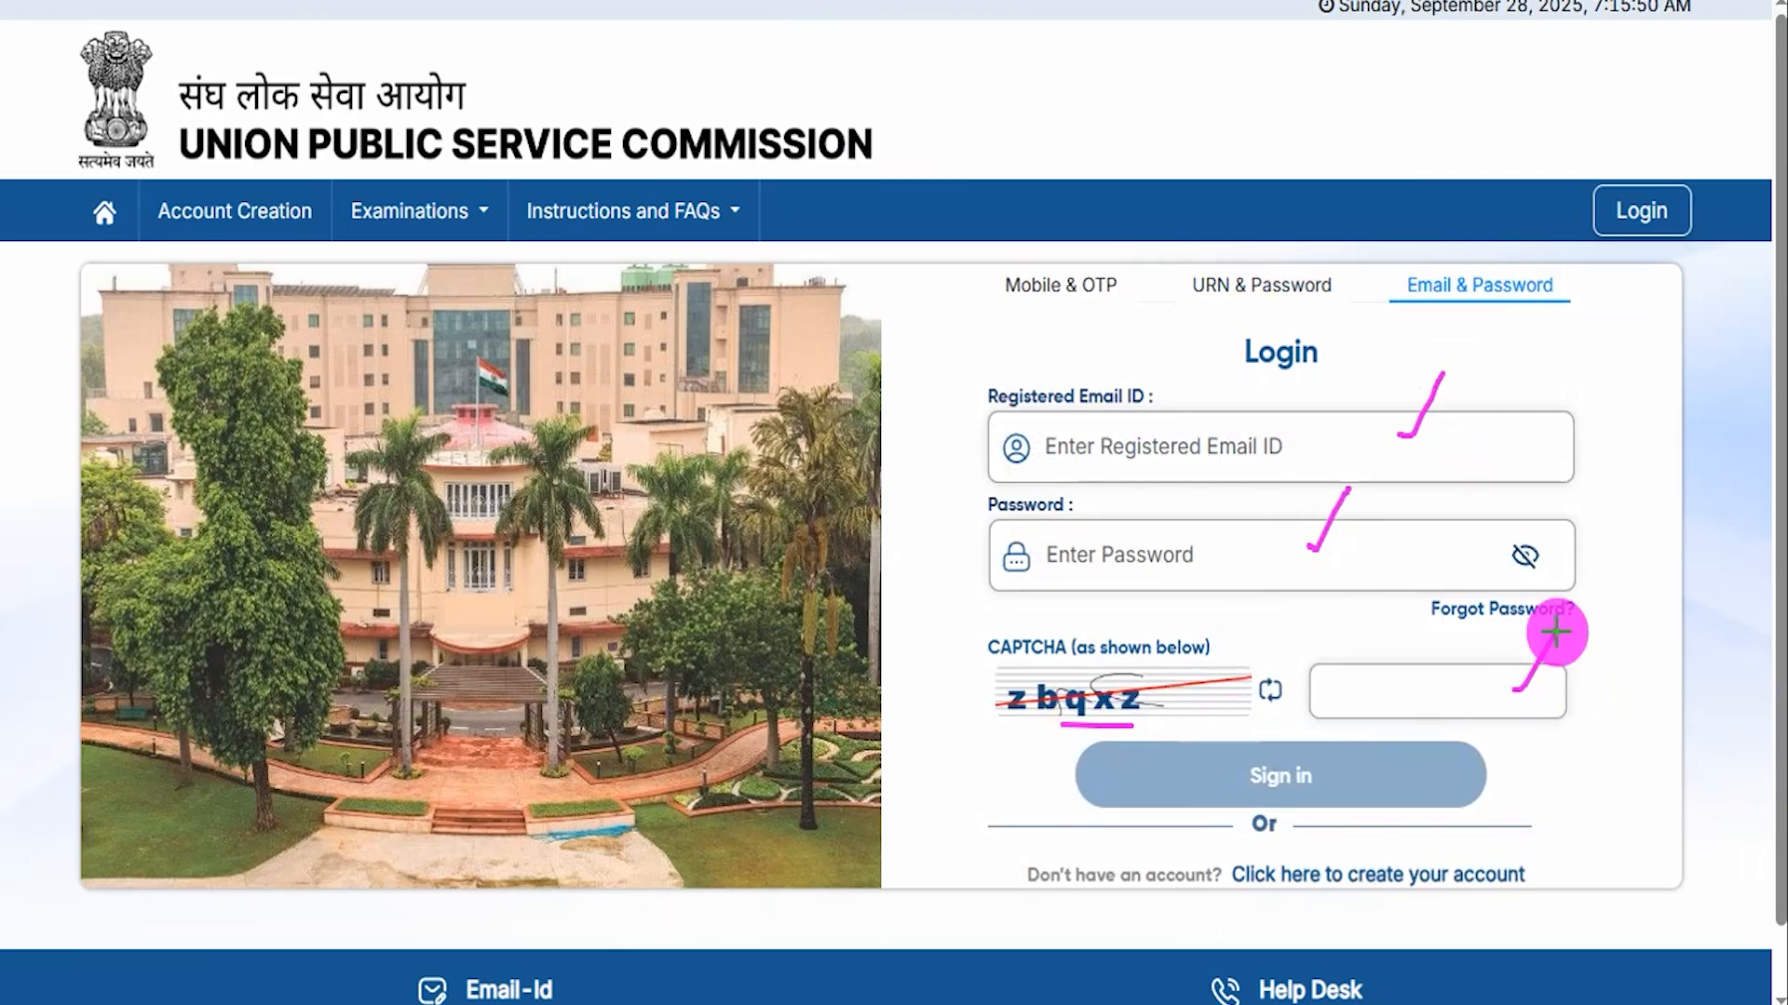
pyautogui.moveTo(1347, 774); pyautogui.dragTo(1394, 702)
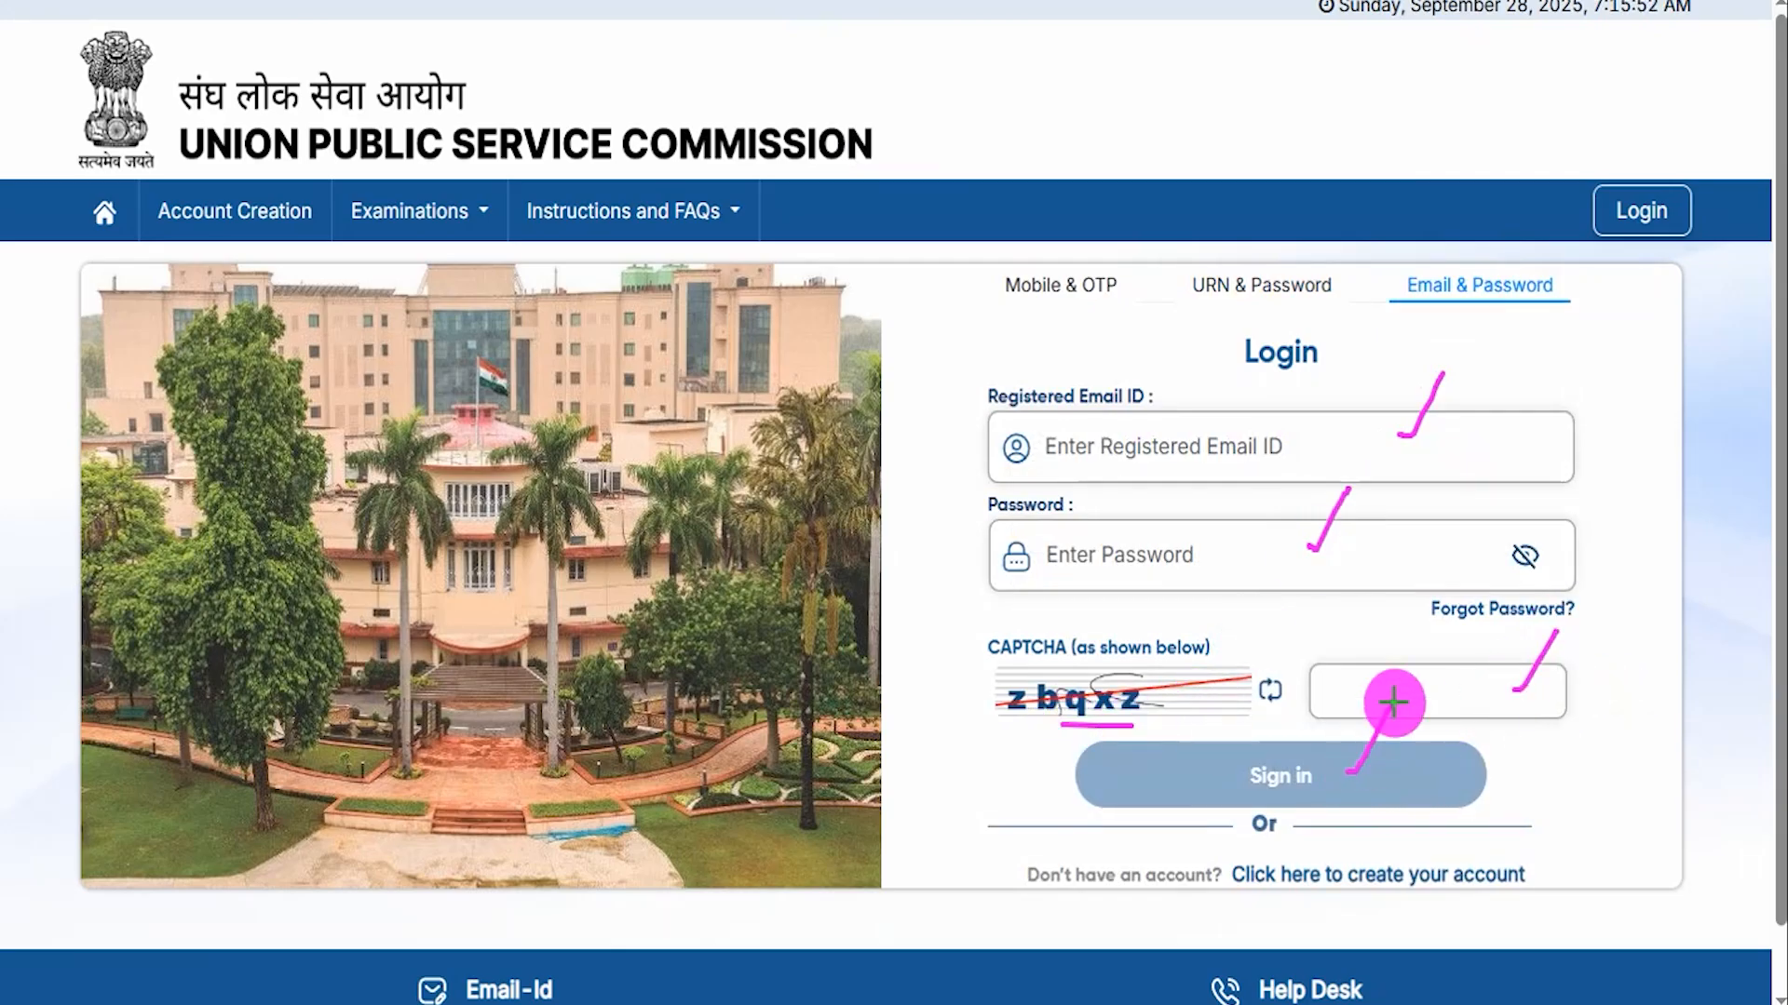
pyautogui.press('Escape')
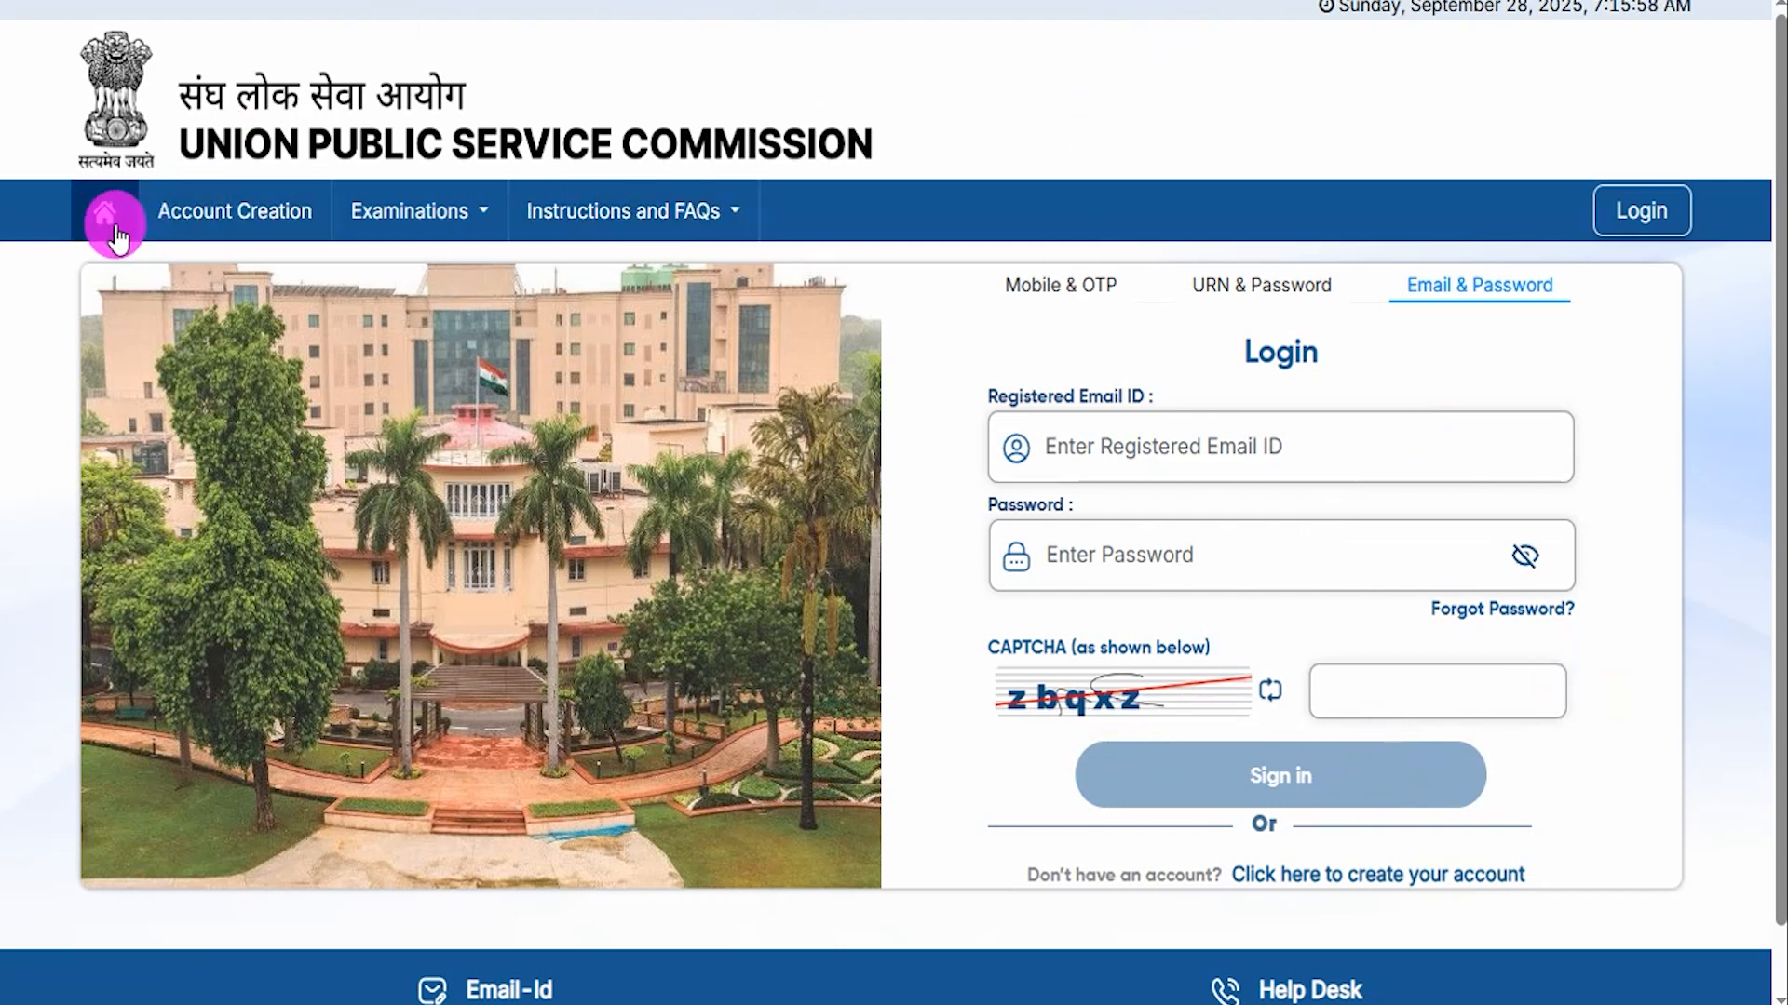
# Return to the portal's home page and open Create Account under Create Account and Login.
pyautogui.click(107, 216)
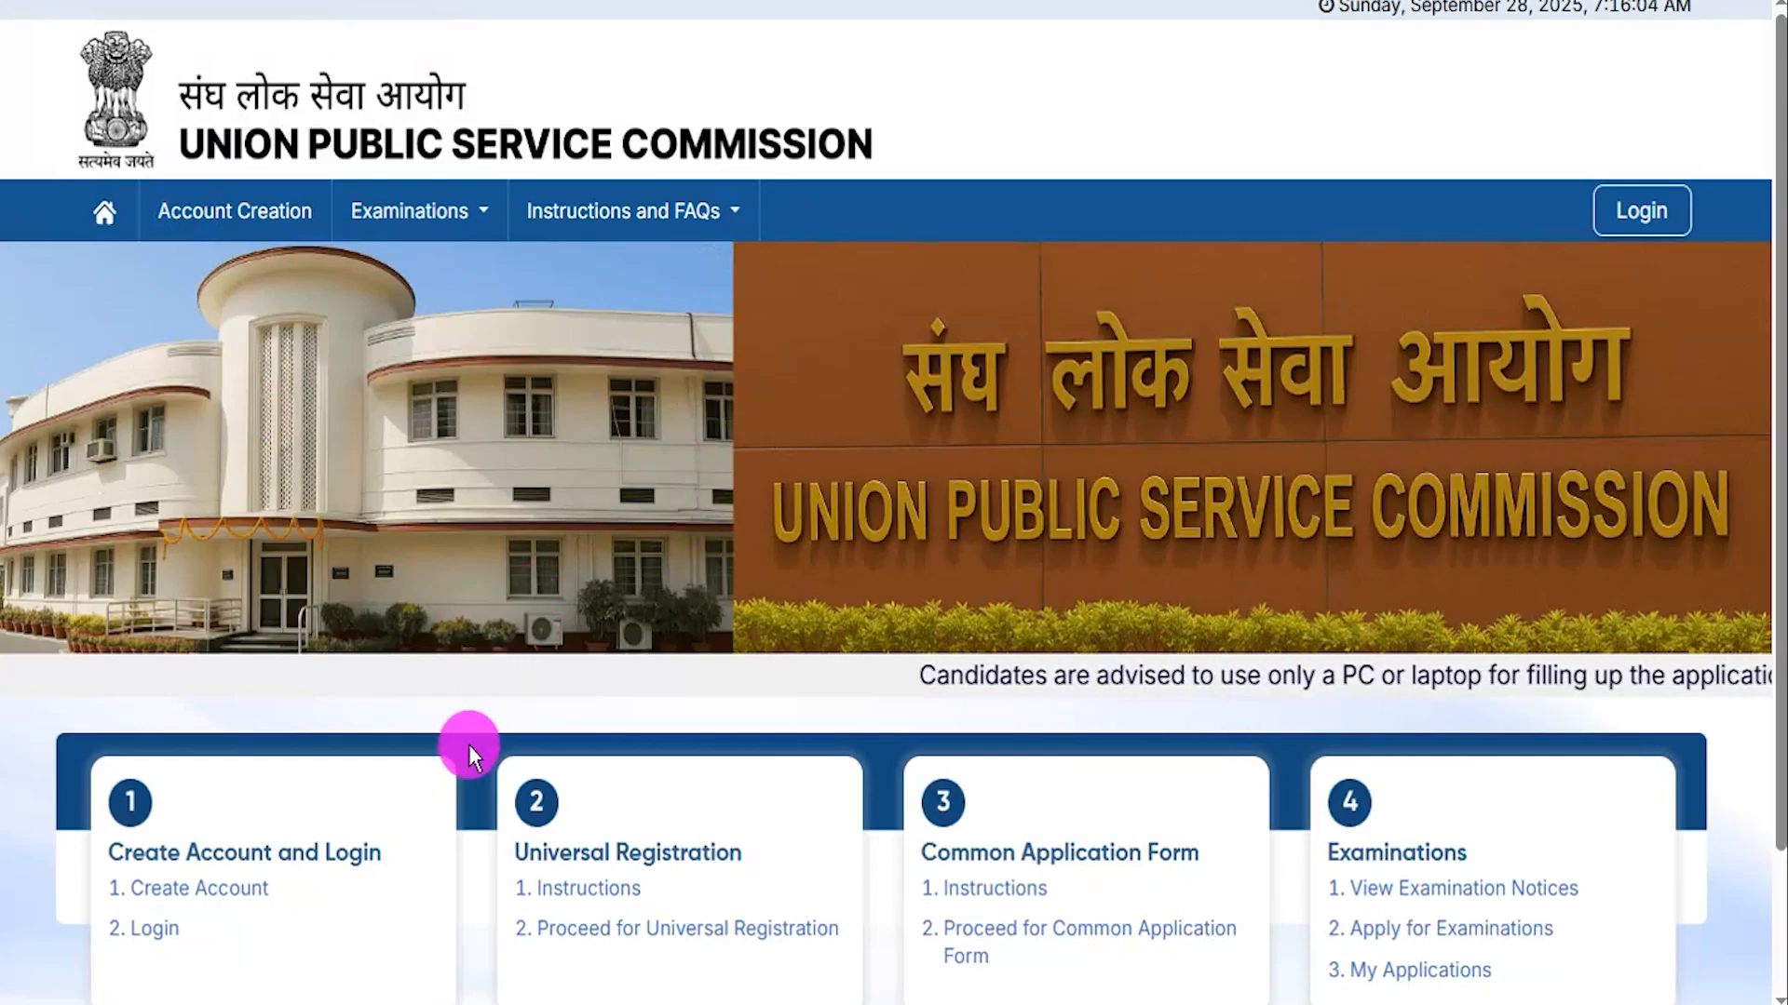
pyautogui.scroll(-2, 467, 745)
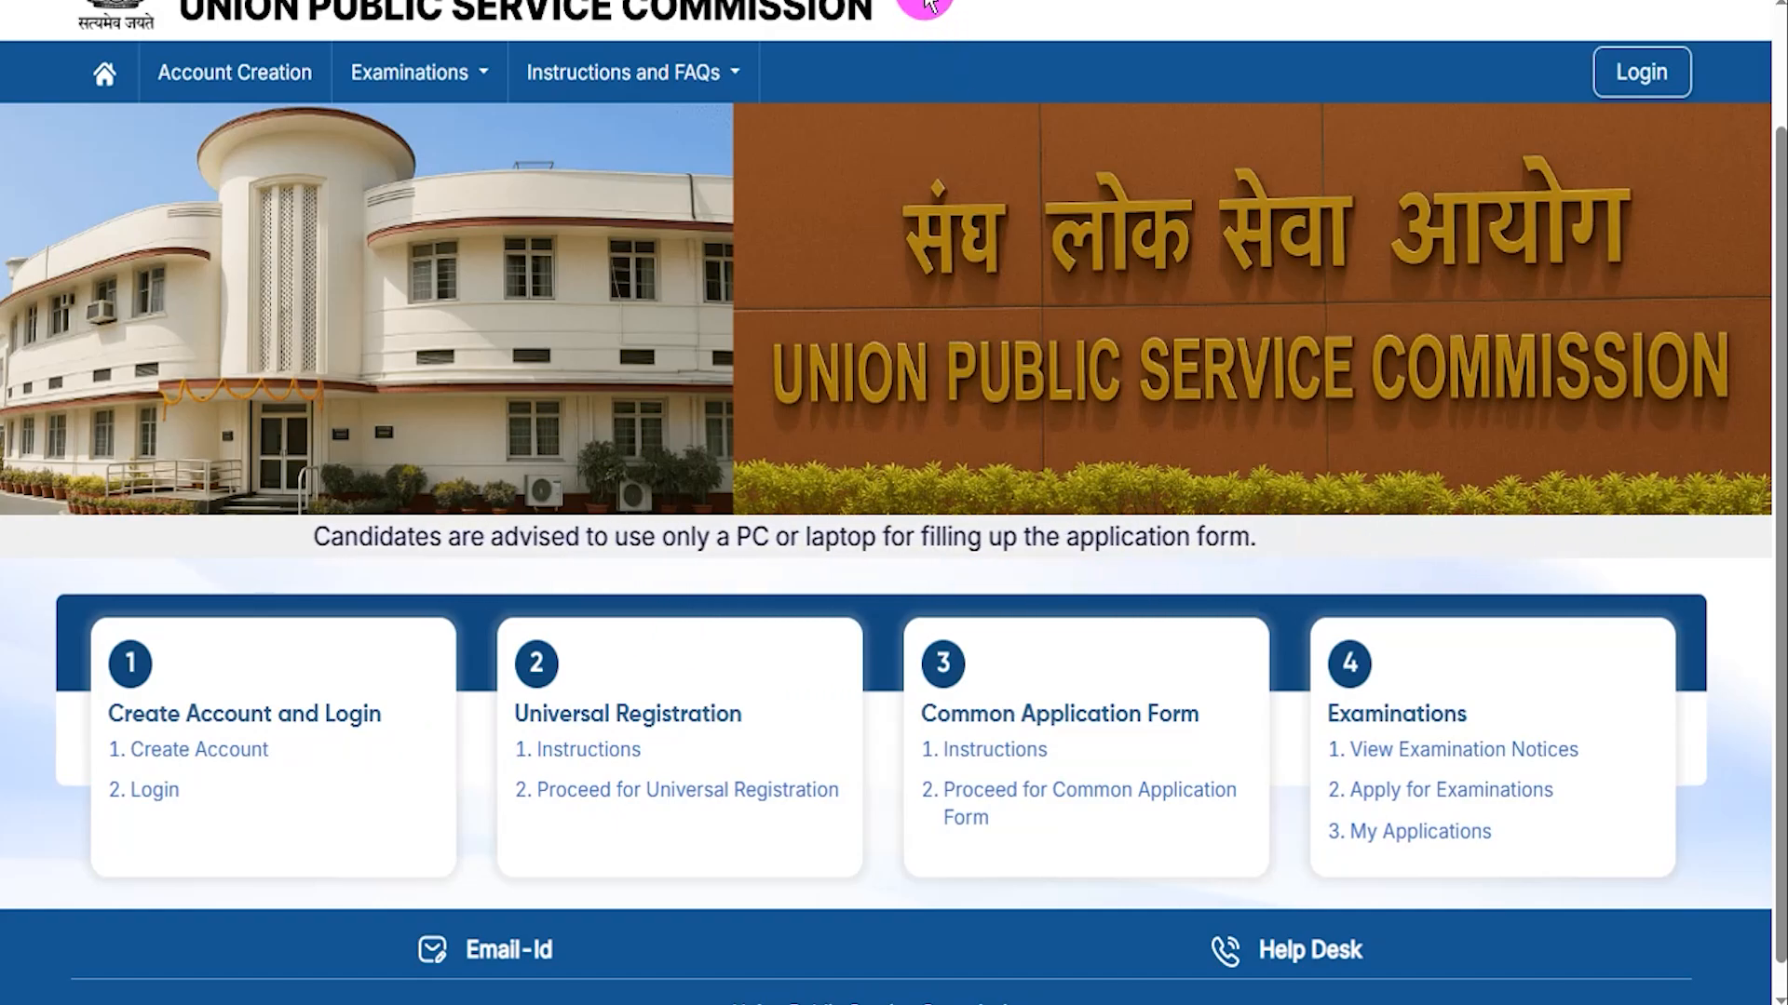
pyautogui.moveTo(73, 731)
pyautogui.mouseDown()
pyautogui.moveTo(120, 722)
pyautogui.moveTo(336, 769)
pyautogui.mouseUp()
pyautogui.click(263, 755)
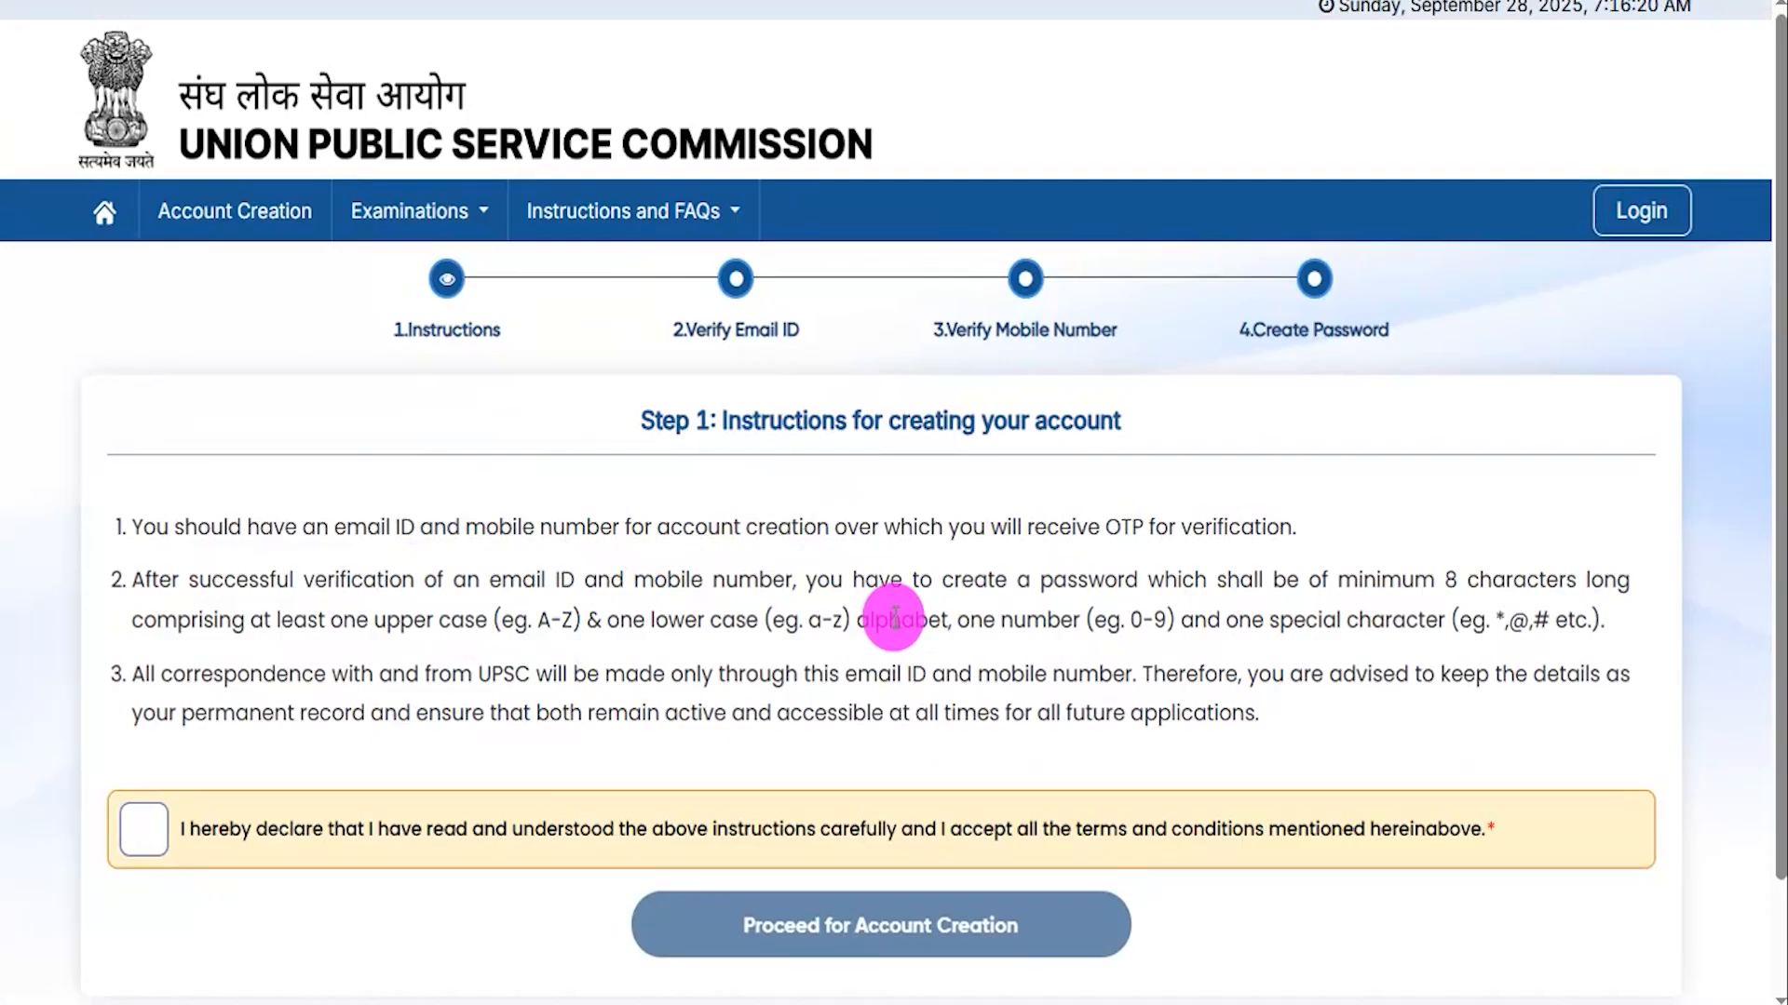
# Read the account creation instructions, accept the declaration and proceed for account creation.
pyautogui.moveTo(742, 420); pyautogui.dragTo(1078, 403)
pyautogui.moveTo(438, 580); pyautogui.dragTo(514, 675)
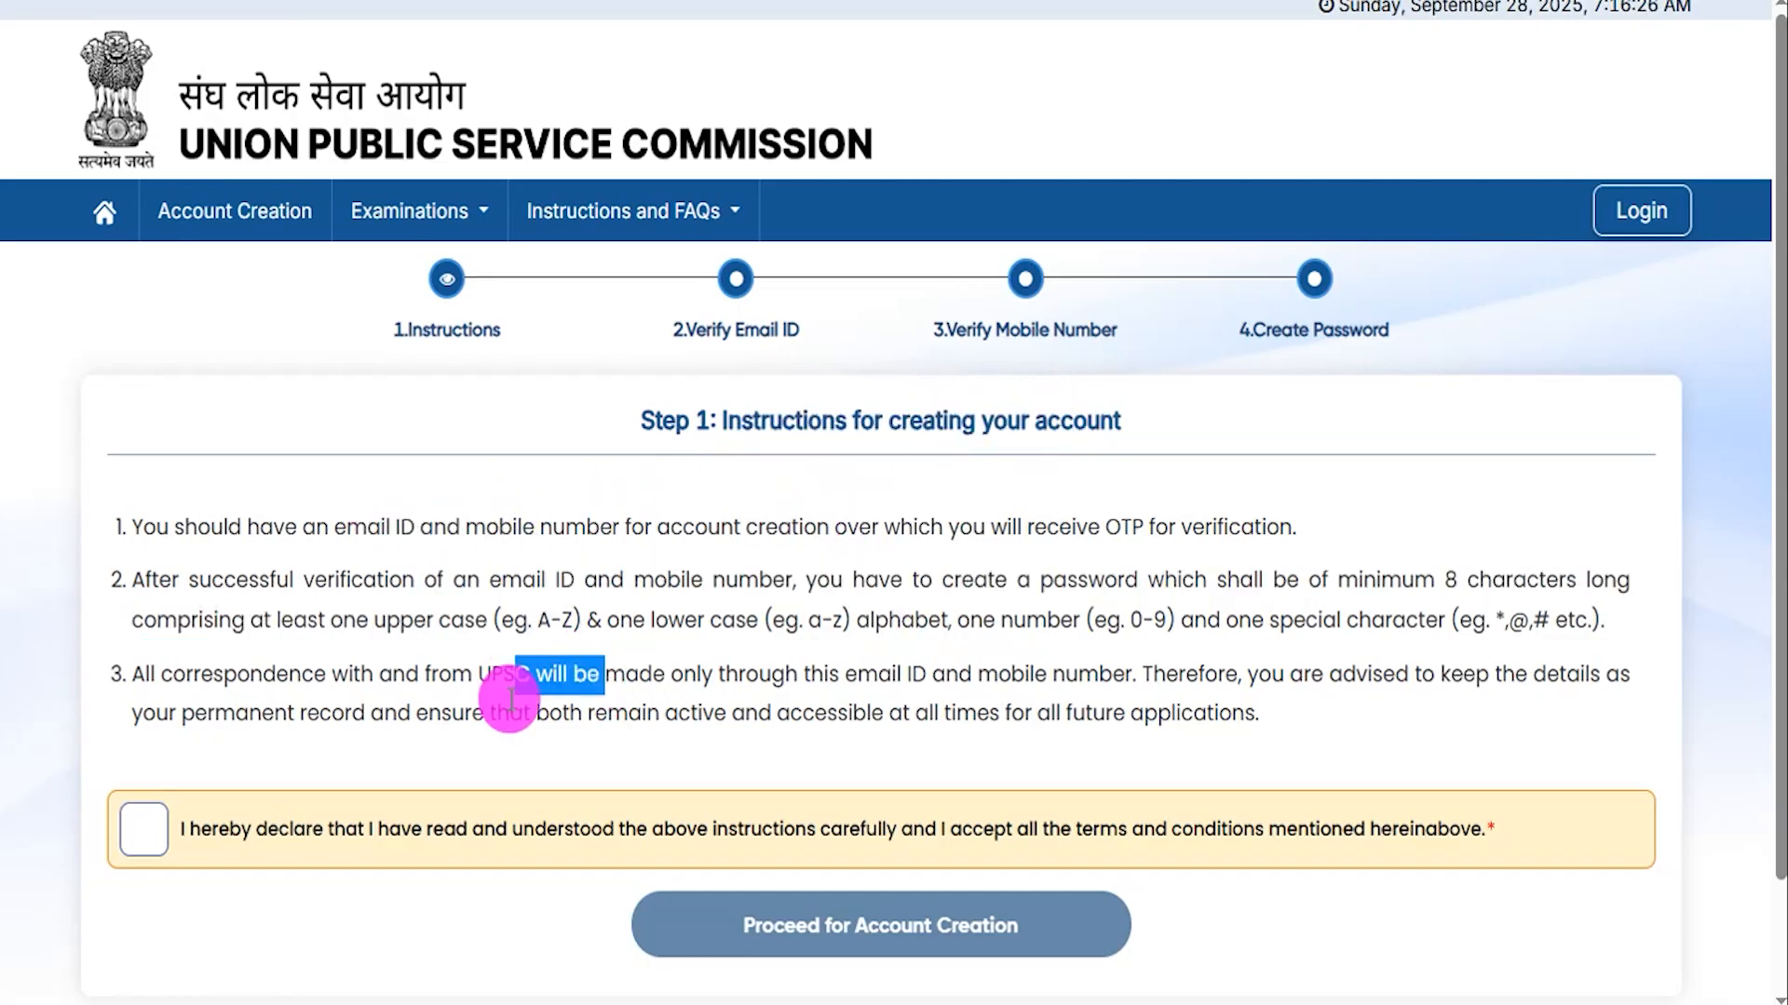
pyautogui.click(133, 831)
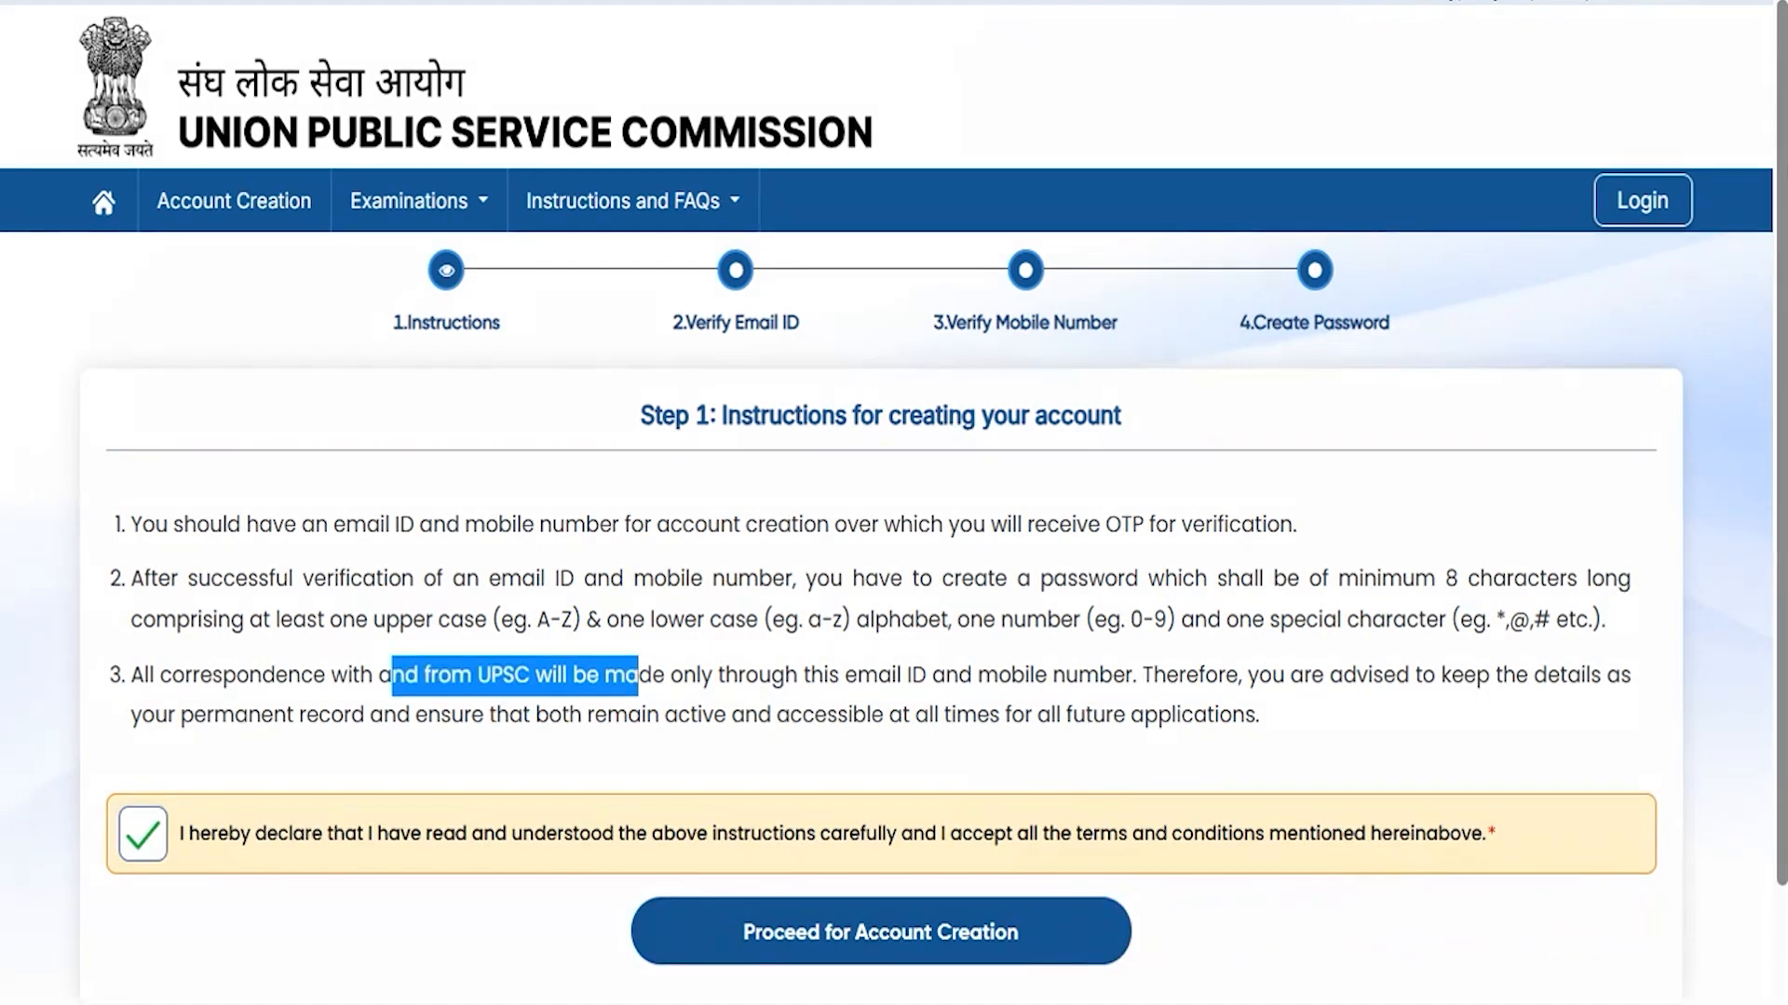
pyautogui.click(877, 940)
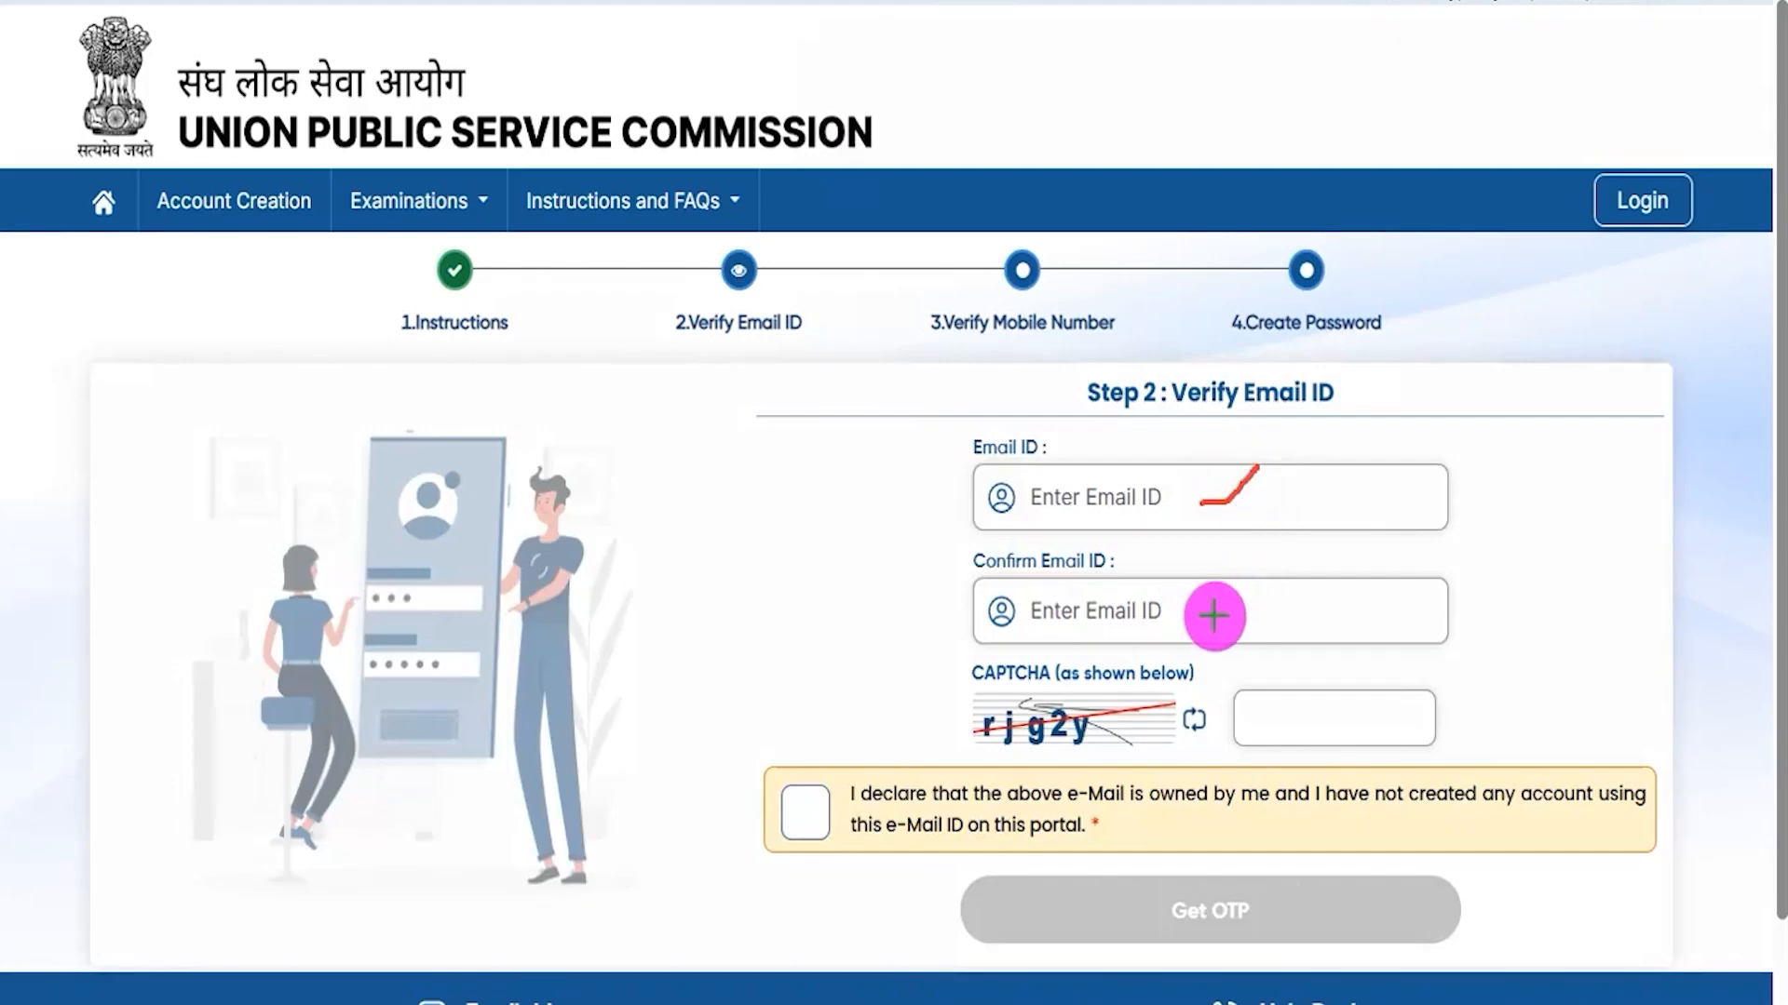
# Complete the Verify Email ID form with the email ID, its confirmation, the captcha and the ownership declaration, and request the OTP.
pyautogui.moveTo(1209, 610); pyautogui.dragTo(1262, 563)
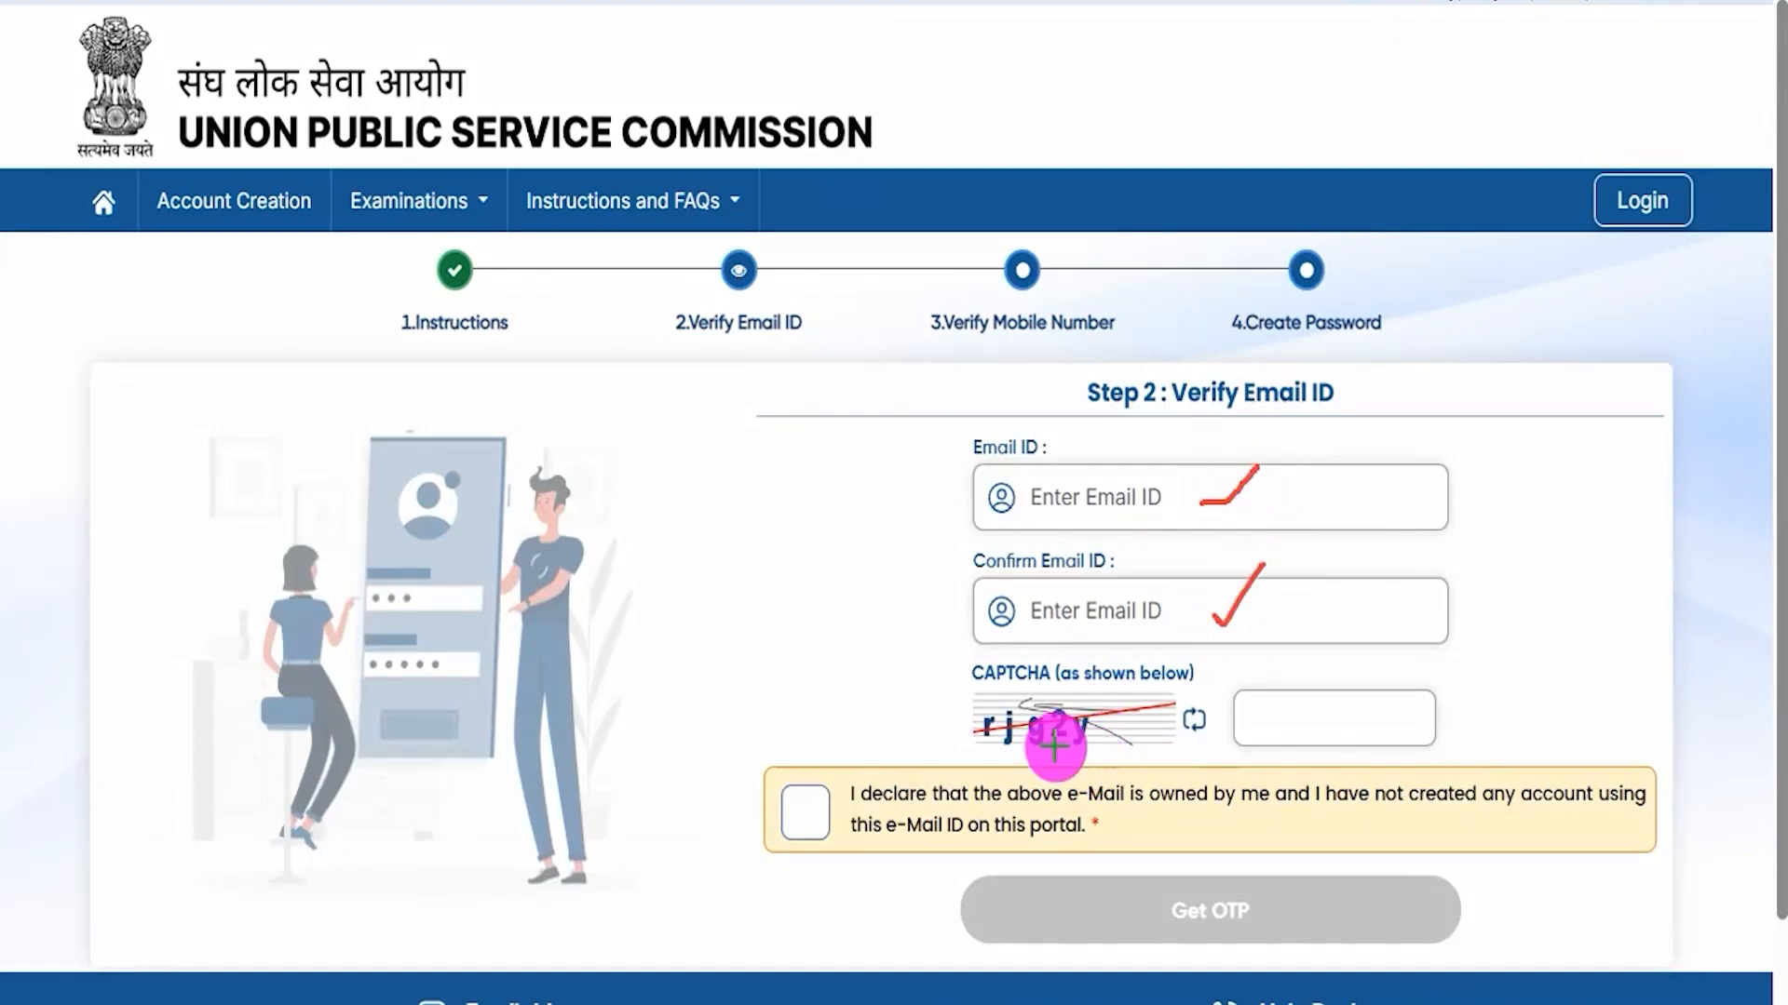
pyautogui.moveTo(1010, 757); pyautogui.dragTo(1091, 754)
pyautogui.moveTo(1357, 717); pyautogui.dragTo(1413, 692)
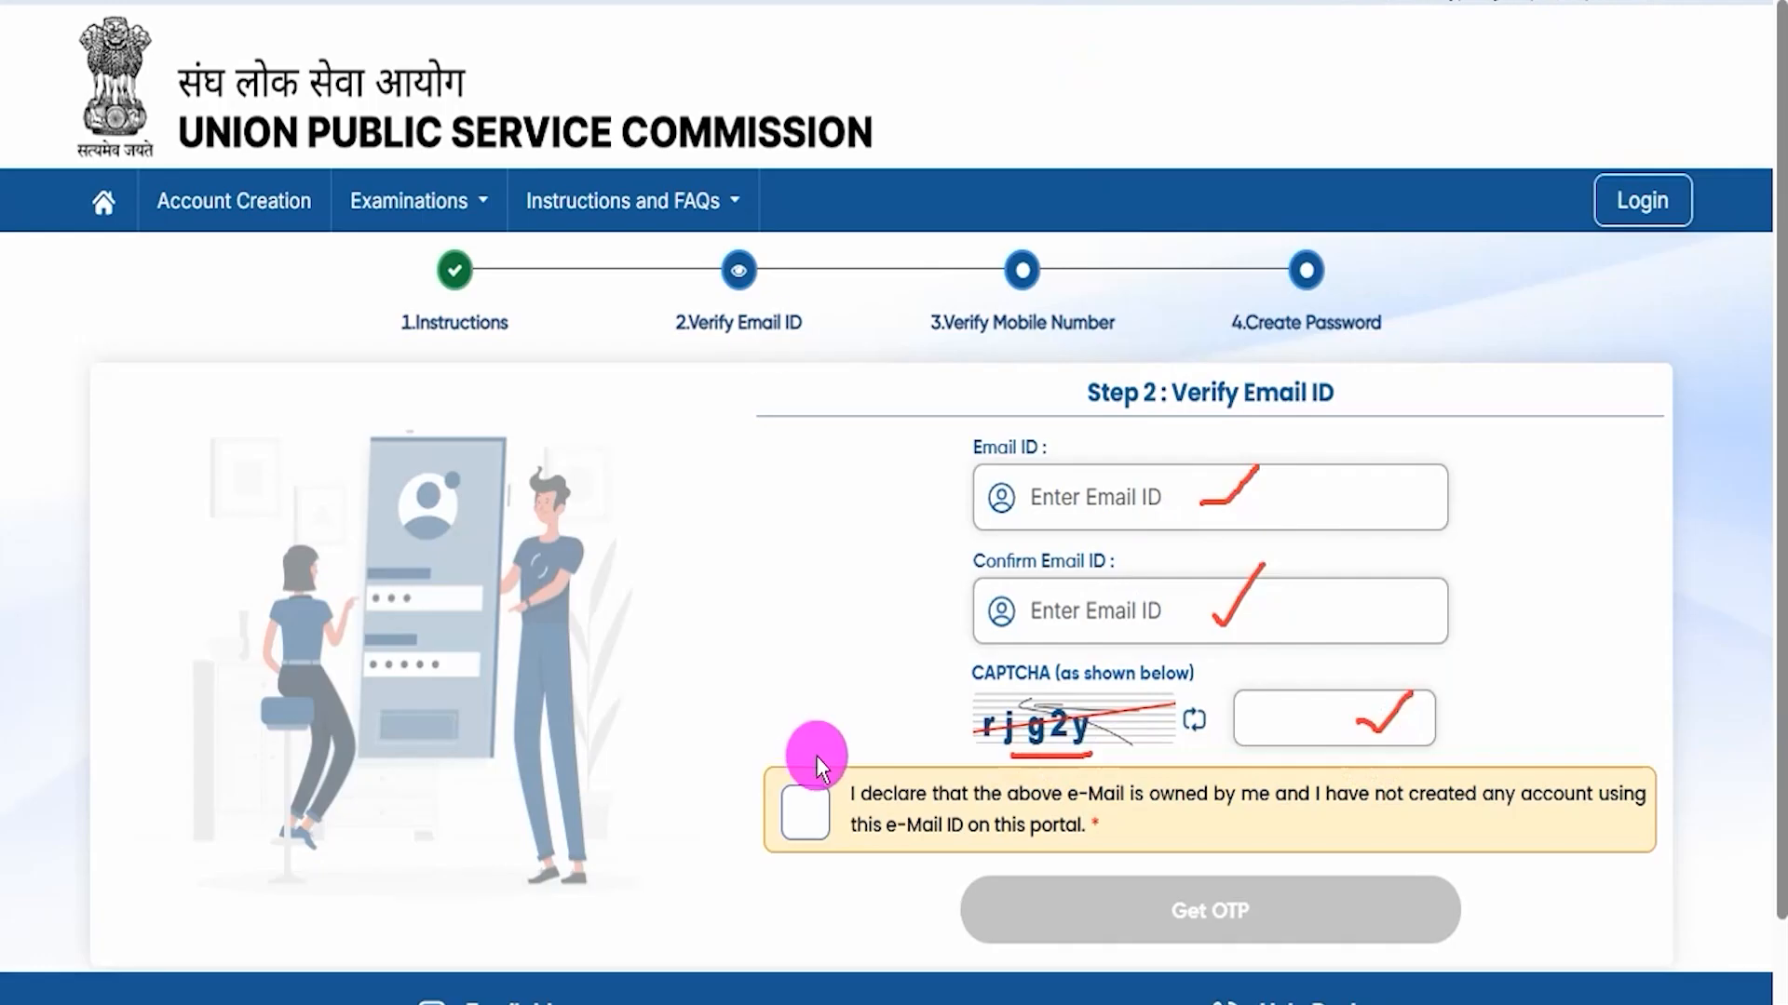
pyautogui.click(801, 812)
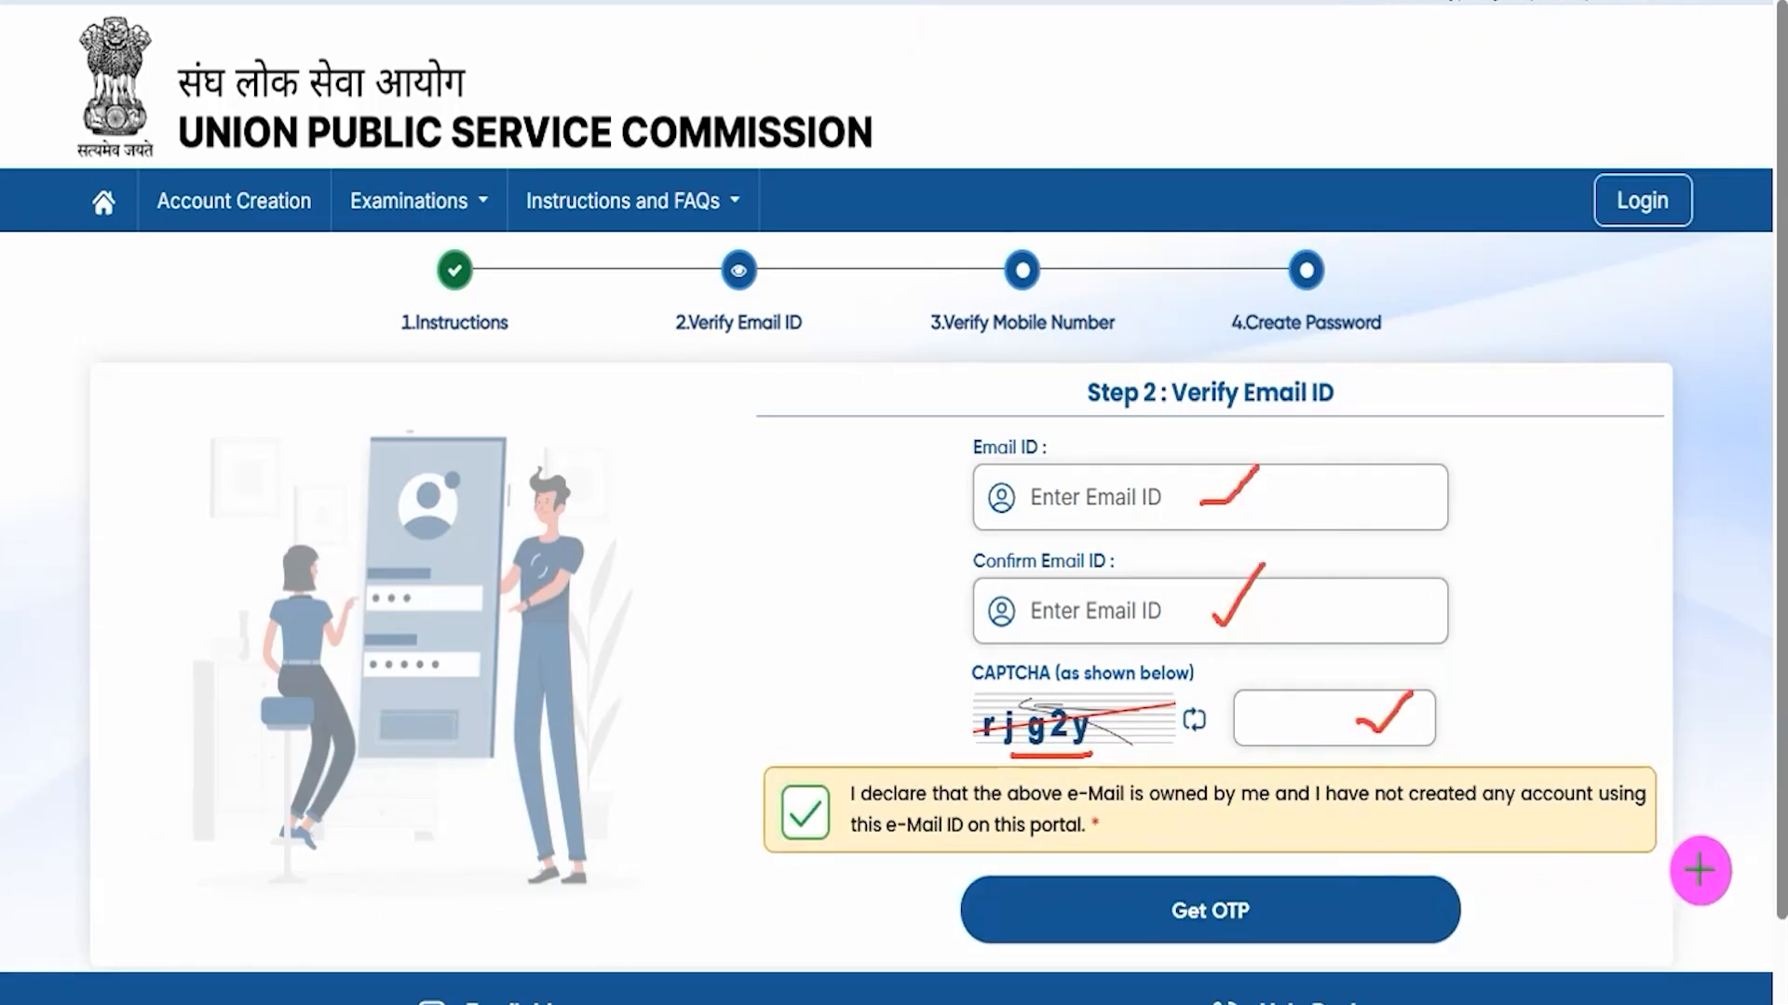
pyautogui.moveTo(1721, 870); pyautogui.dragTo(1466, 901)
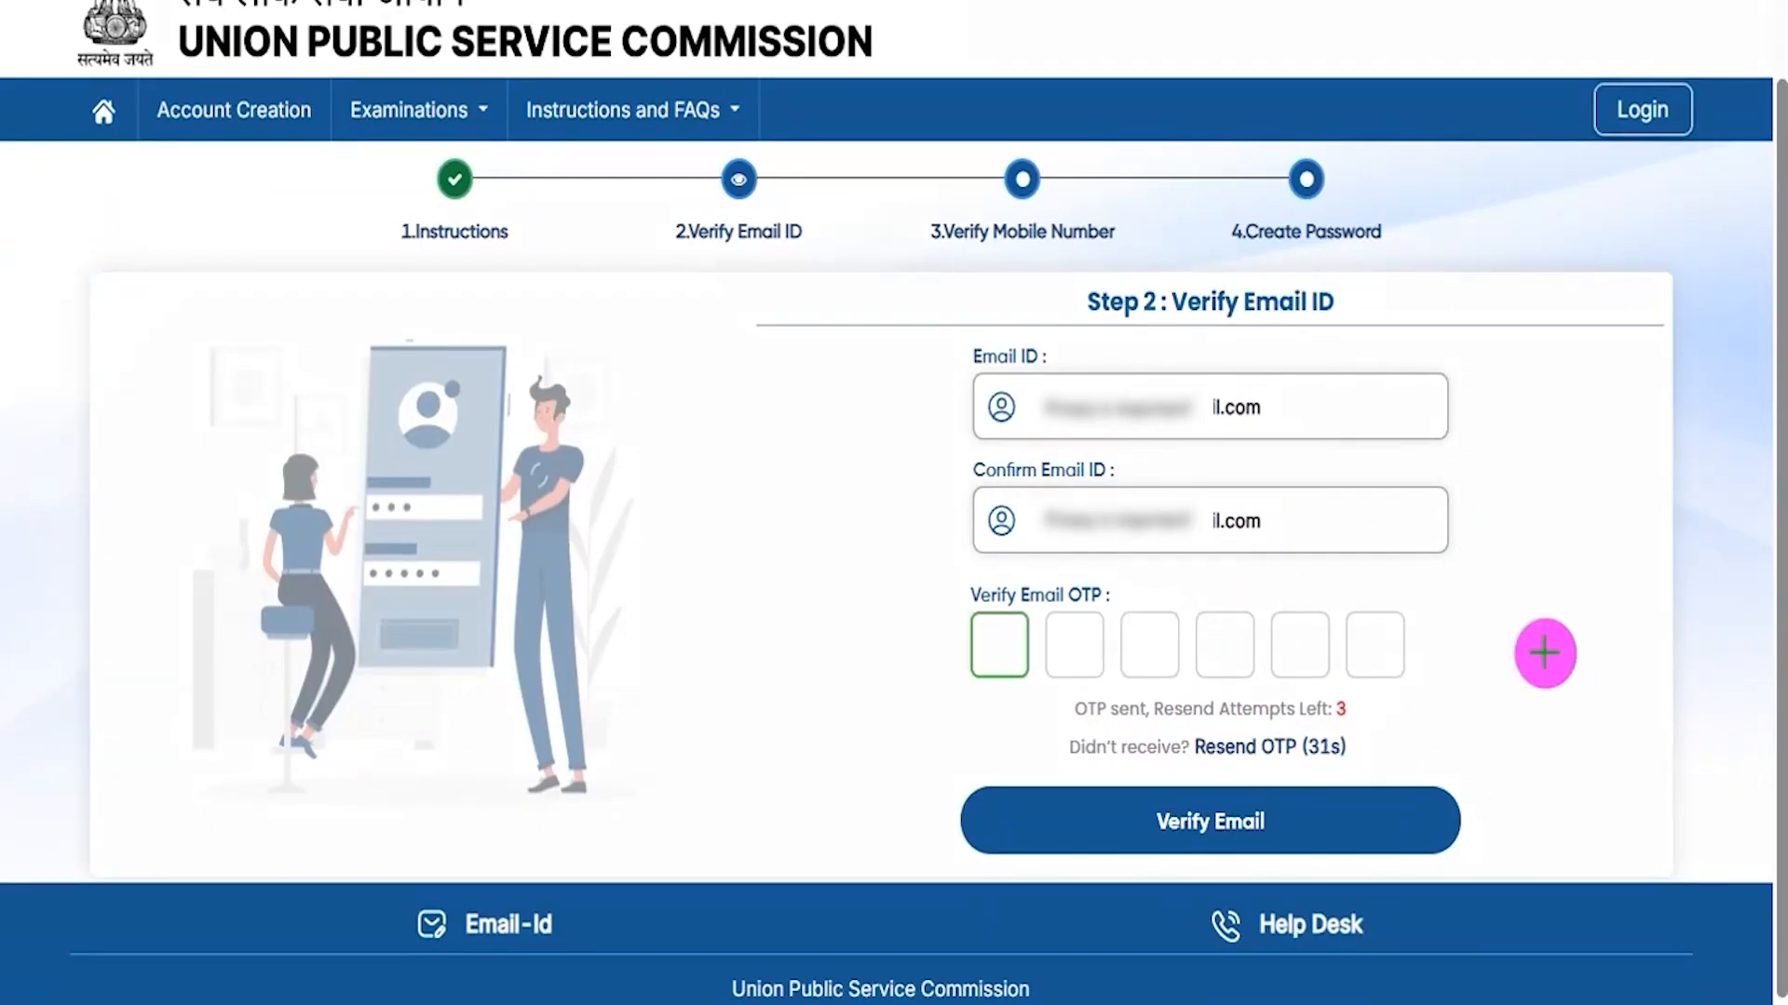
# Enter the OTP received by email and verify the email ID.
pyautogui.moveTo(998, 658)
pyautogui.mouseDown()
pyautogui.moveTo(1121, 631)
pyautogui.moveTo(1348, 639)
pyautogui.mouseUp()
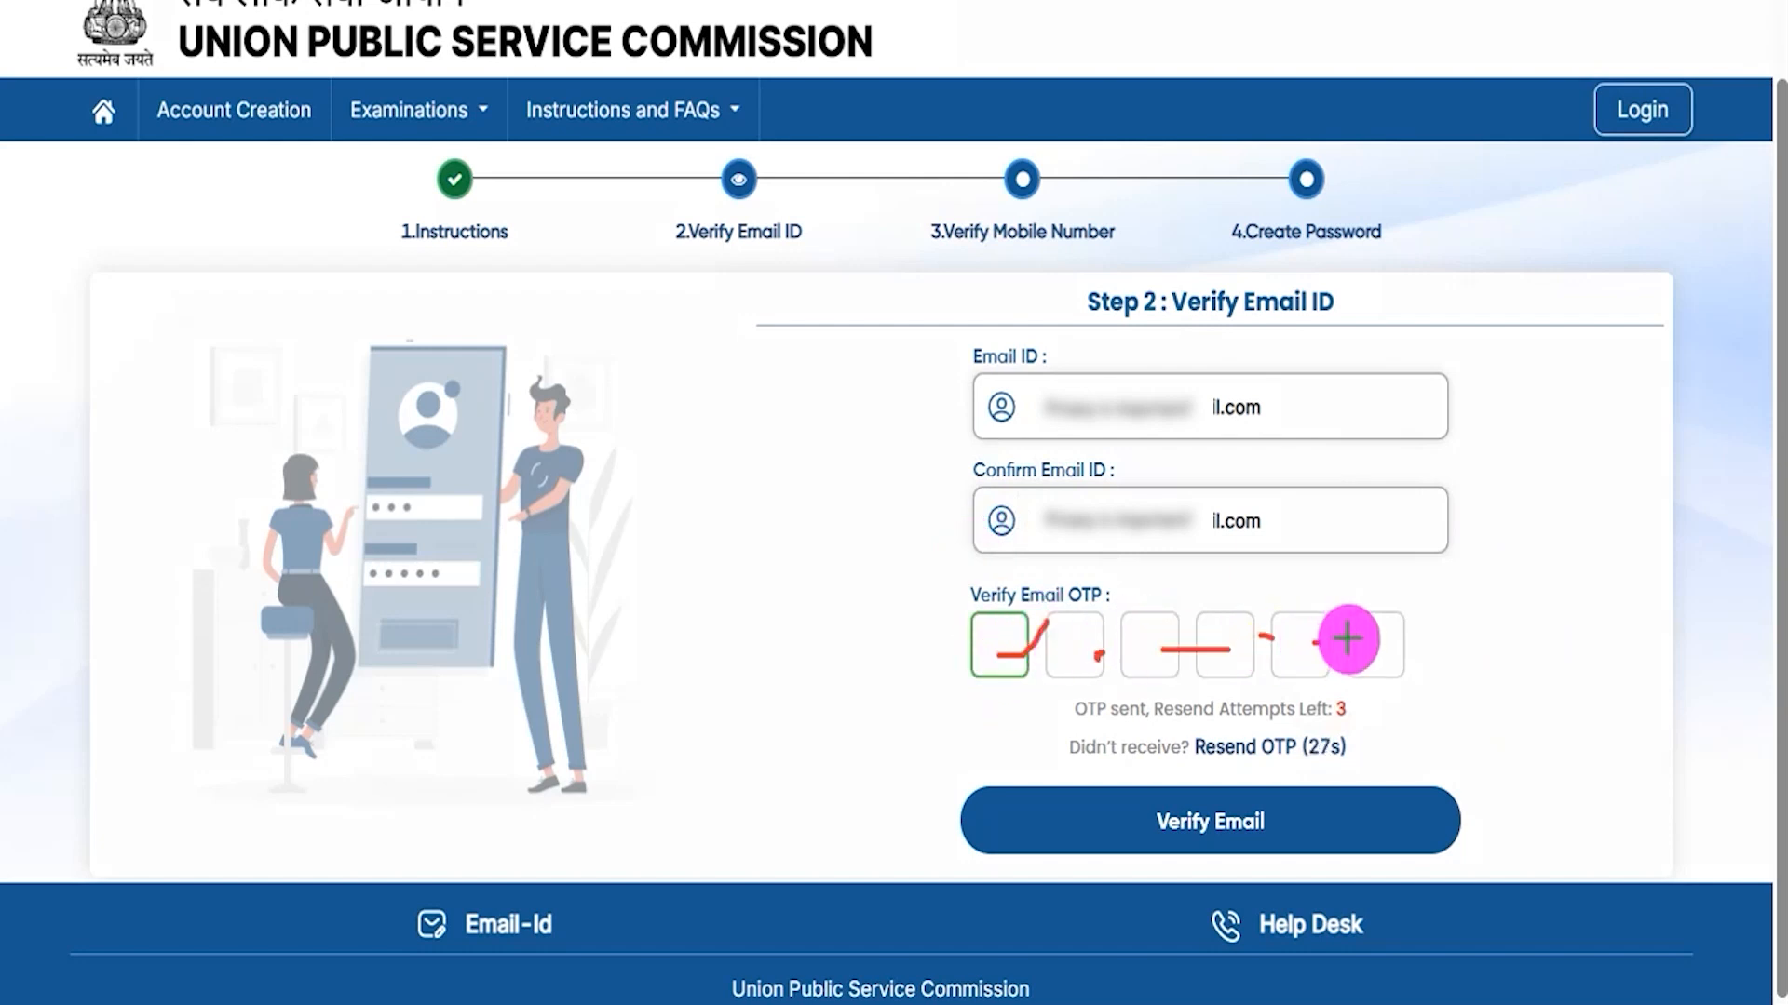
pyautogui.moveTo(1656, 608); pyautogui.dragTo(1346, 817)
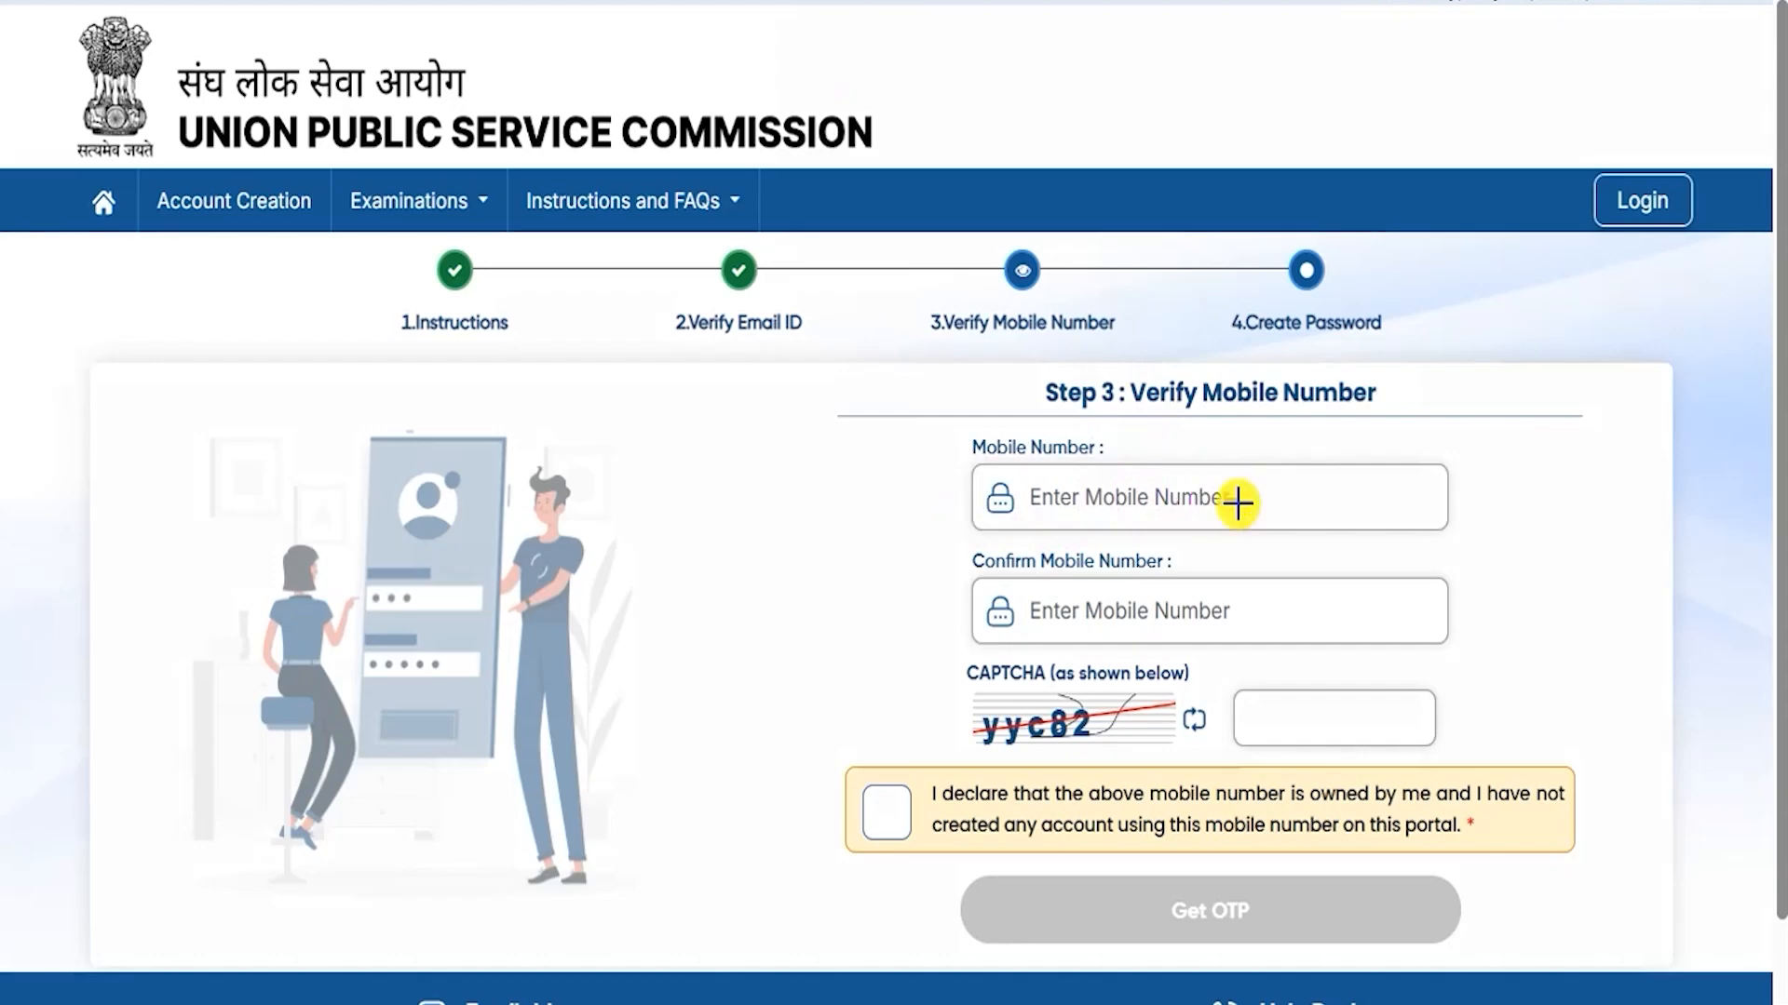
# Complete the Verify Mobile Number form with the mobile number, its confirmation, the captcha and the ownership declaration, and request the OTP.
pyautogui.moveTo(1234, 502); pyautogui.dragTo(1276, 455)
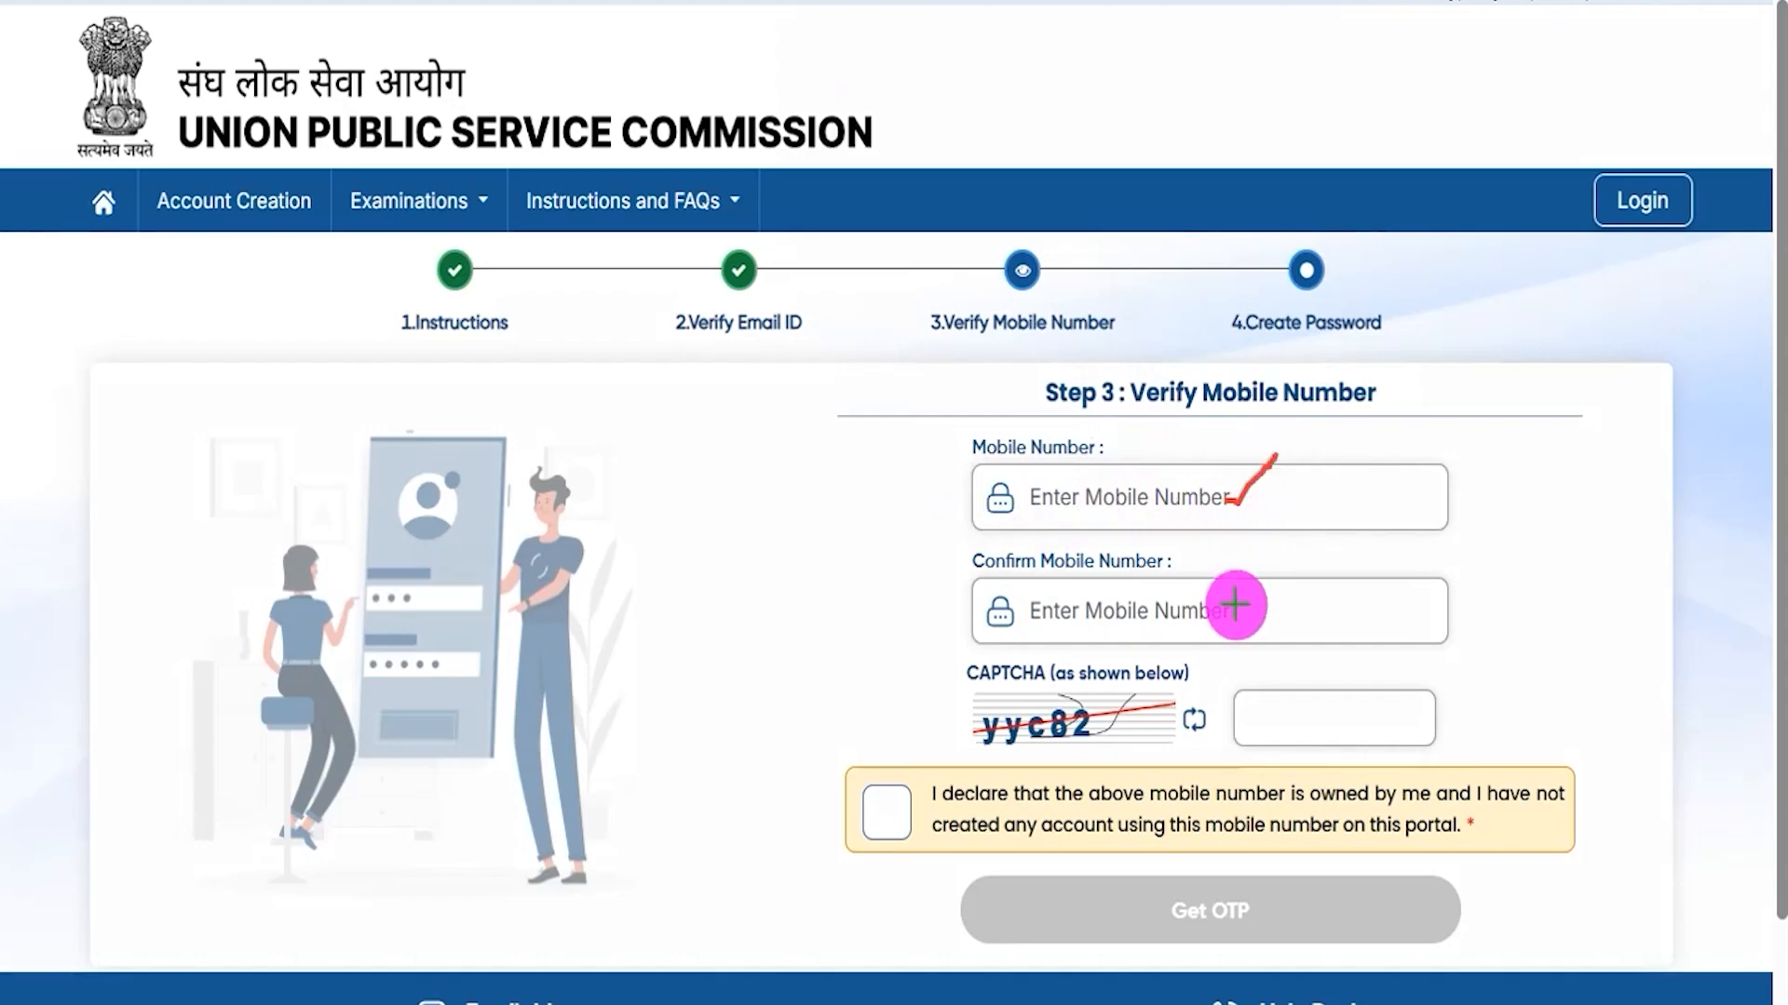
pyautogui.moveTo(1238, 610); pyautogui.dragTo(1267, 580)
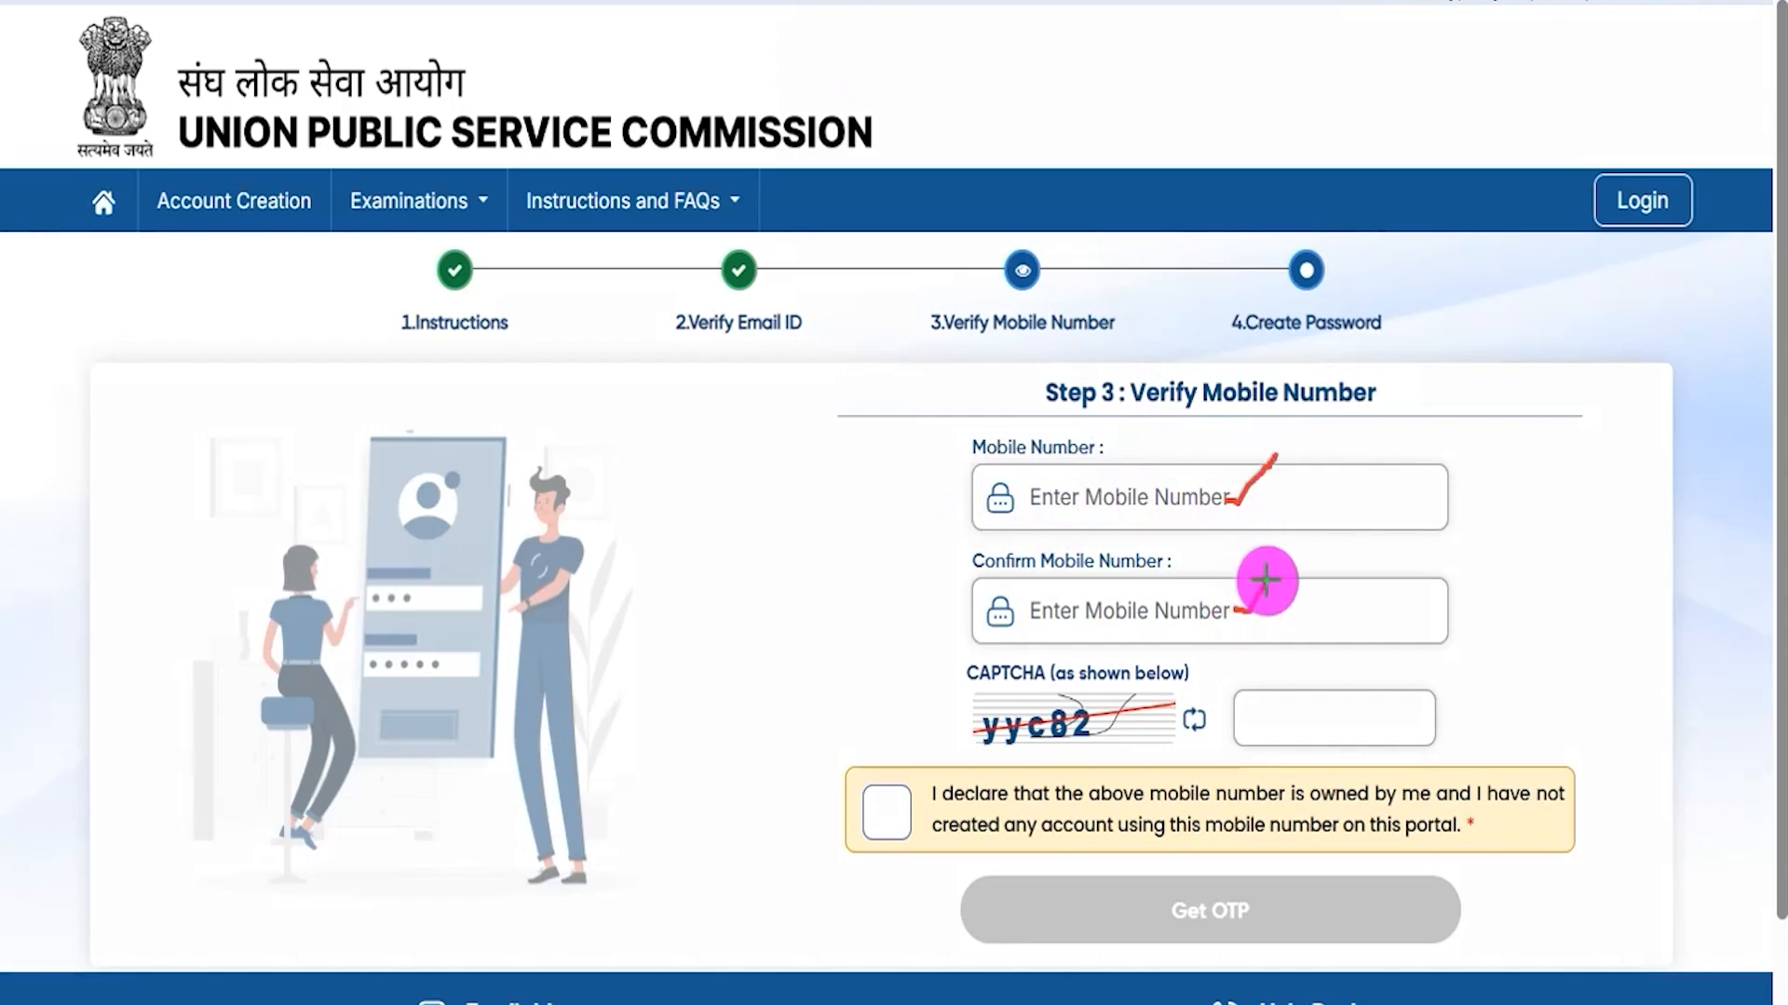
pyautogui.moveTo(1064, 746); pyautogui.dragTo(1099, 746)
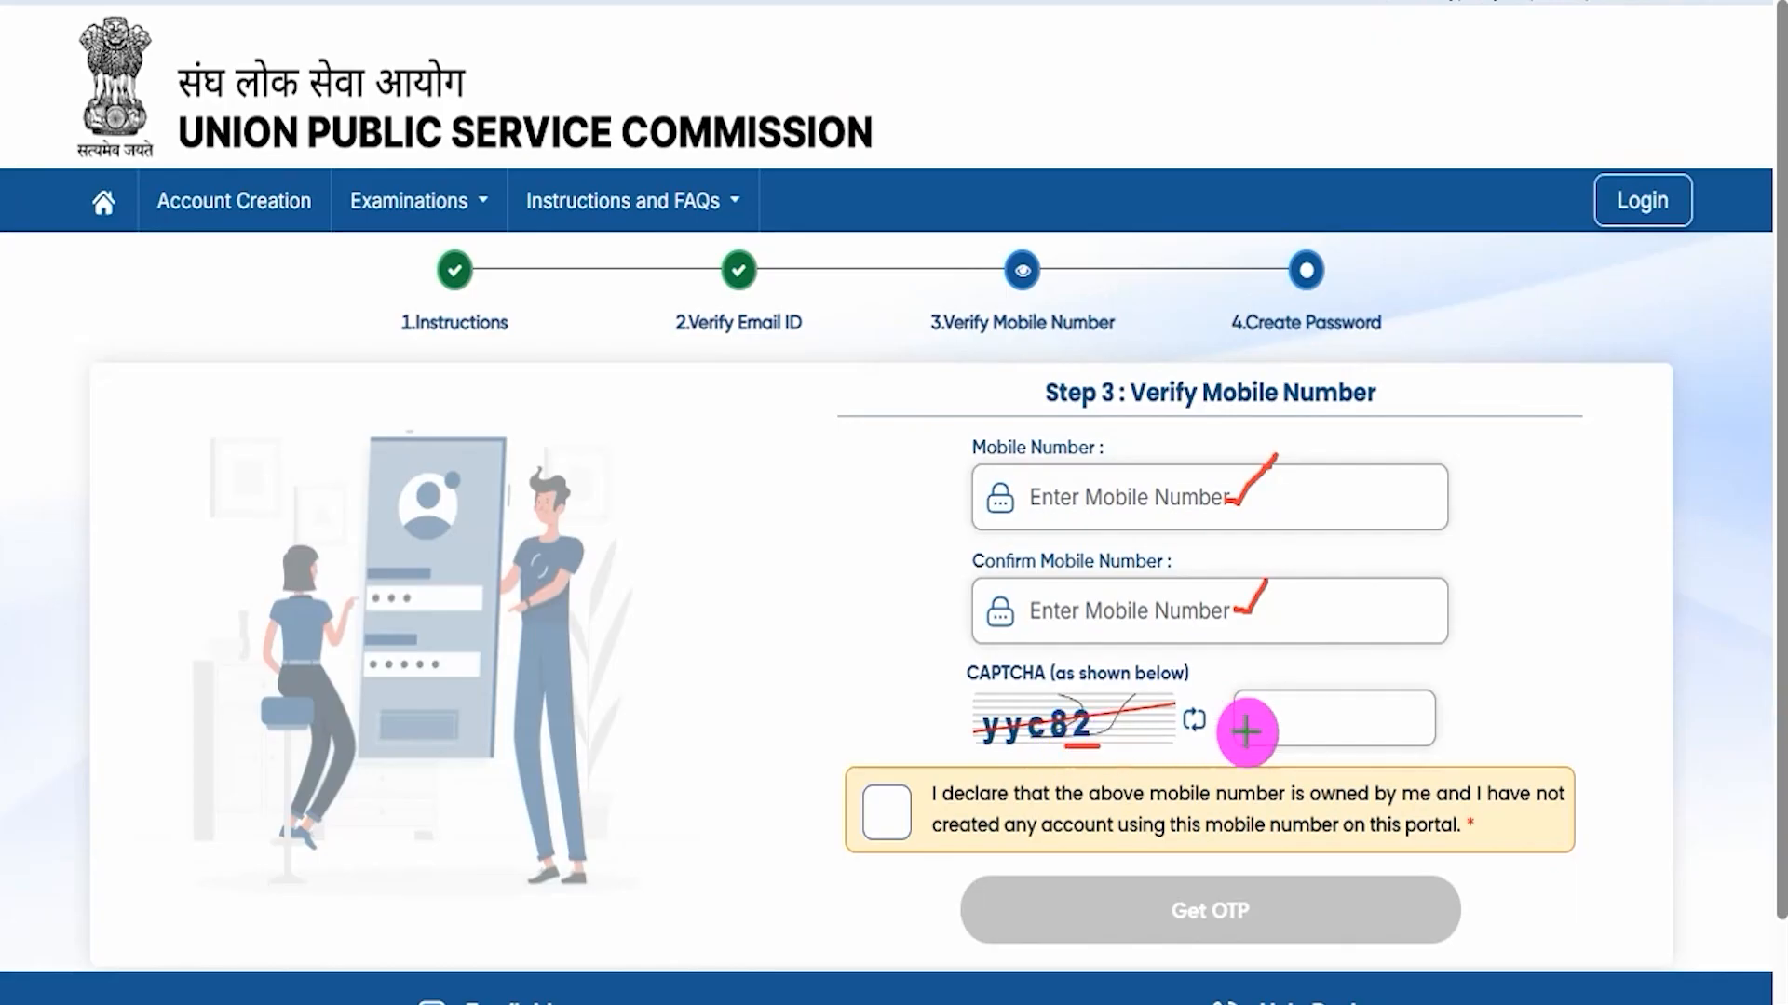
pyautogui.moveTo(1320, 723); pyautogui.dragTo(1358, 677)
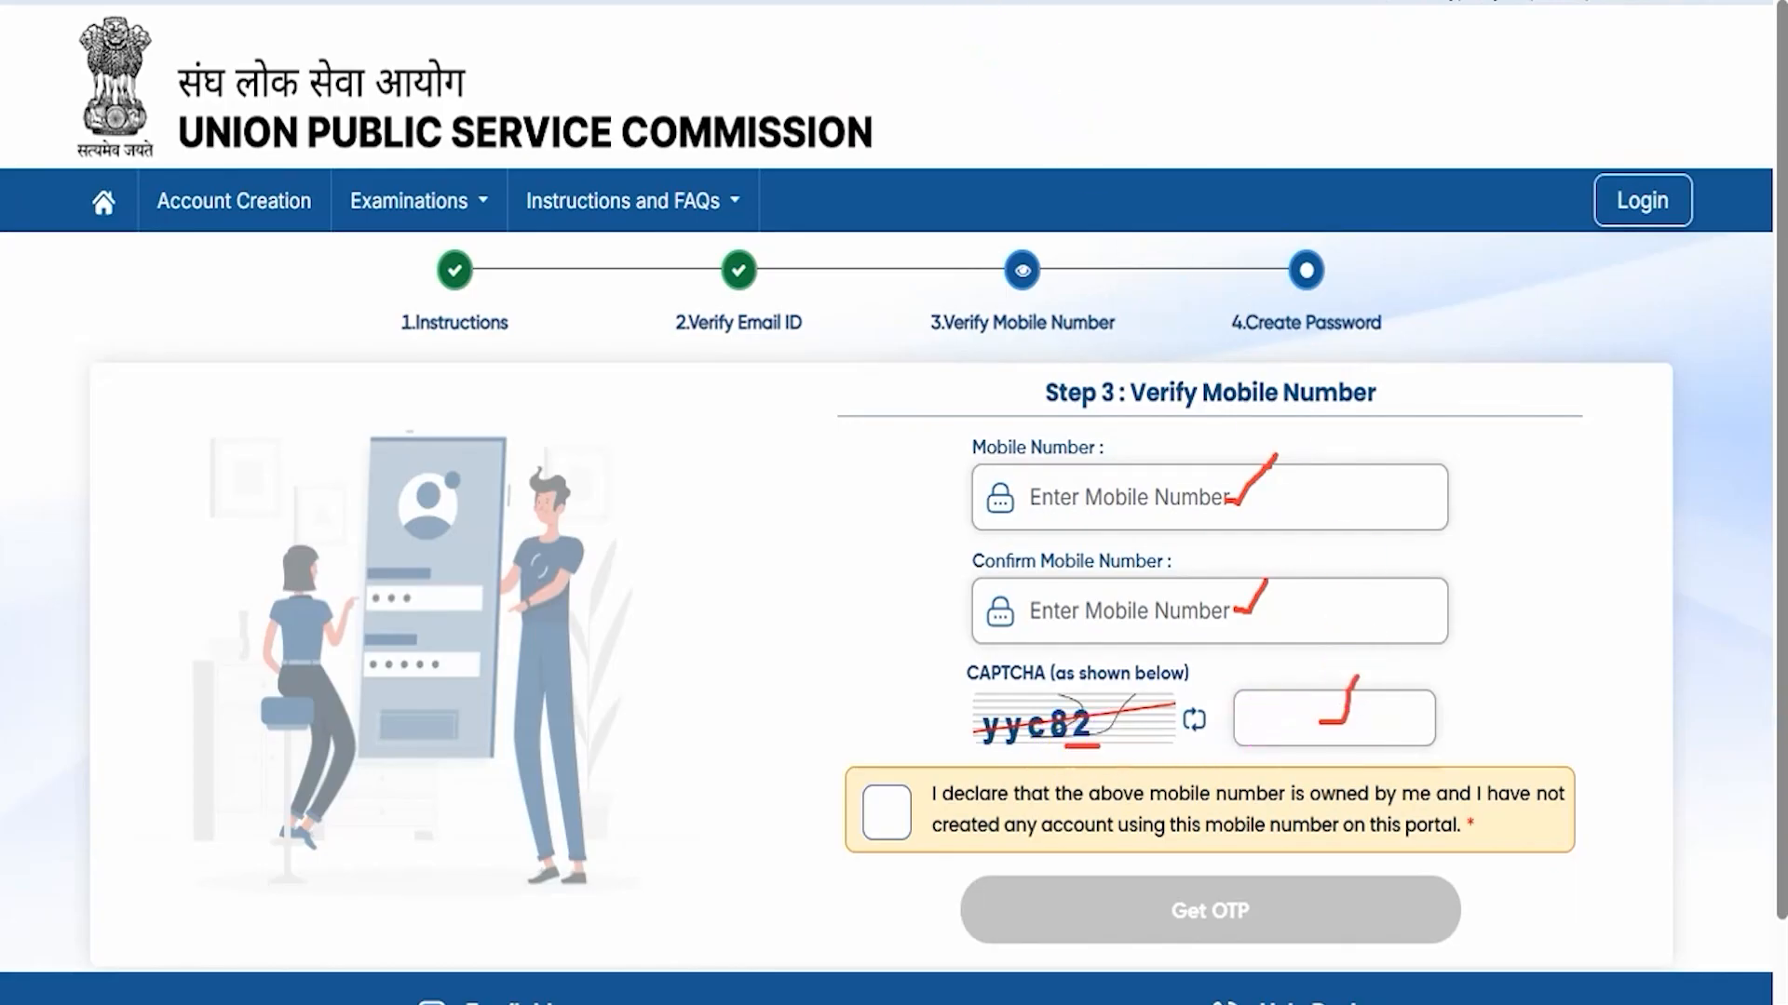
pyautogui.click(885, 812)
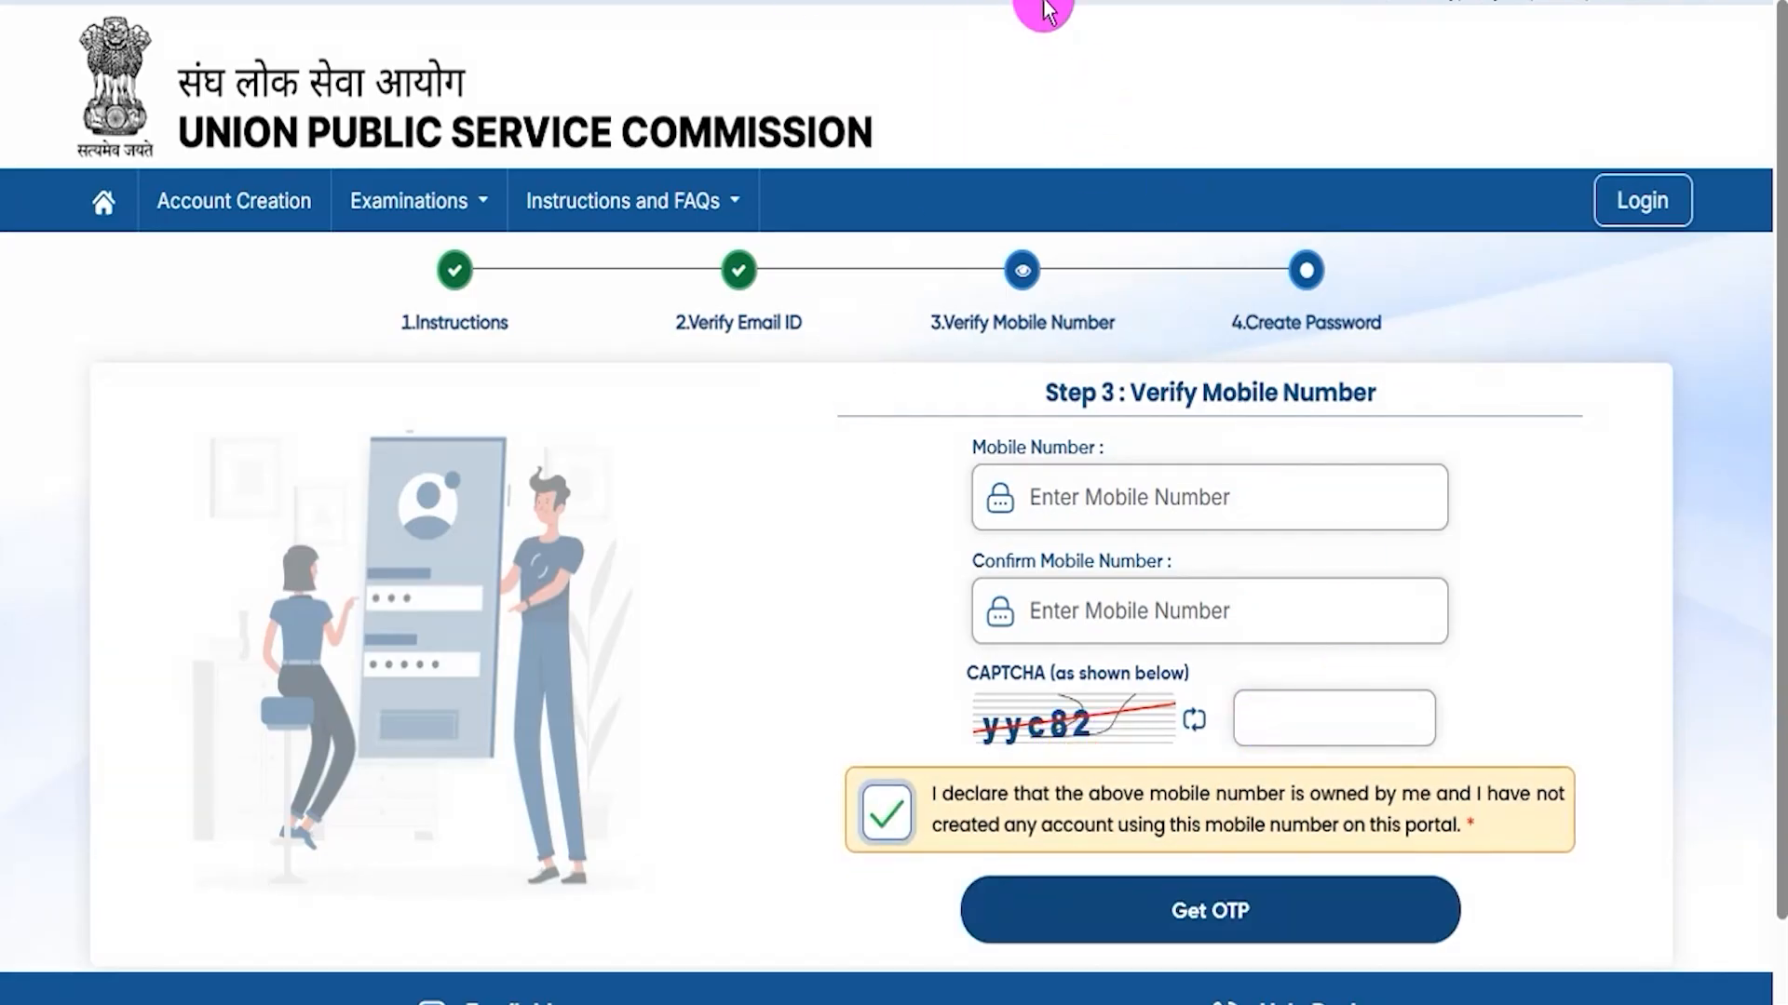
pyautogui.moveTo(1681, 842); pyautogui.dragTo(1385, 897)
pyautogui.click(1322, 902)
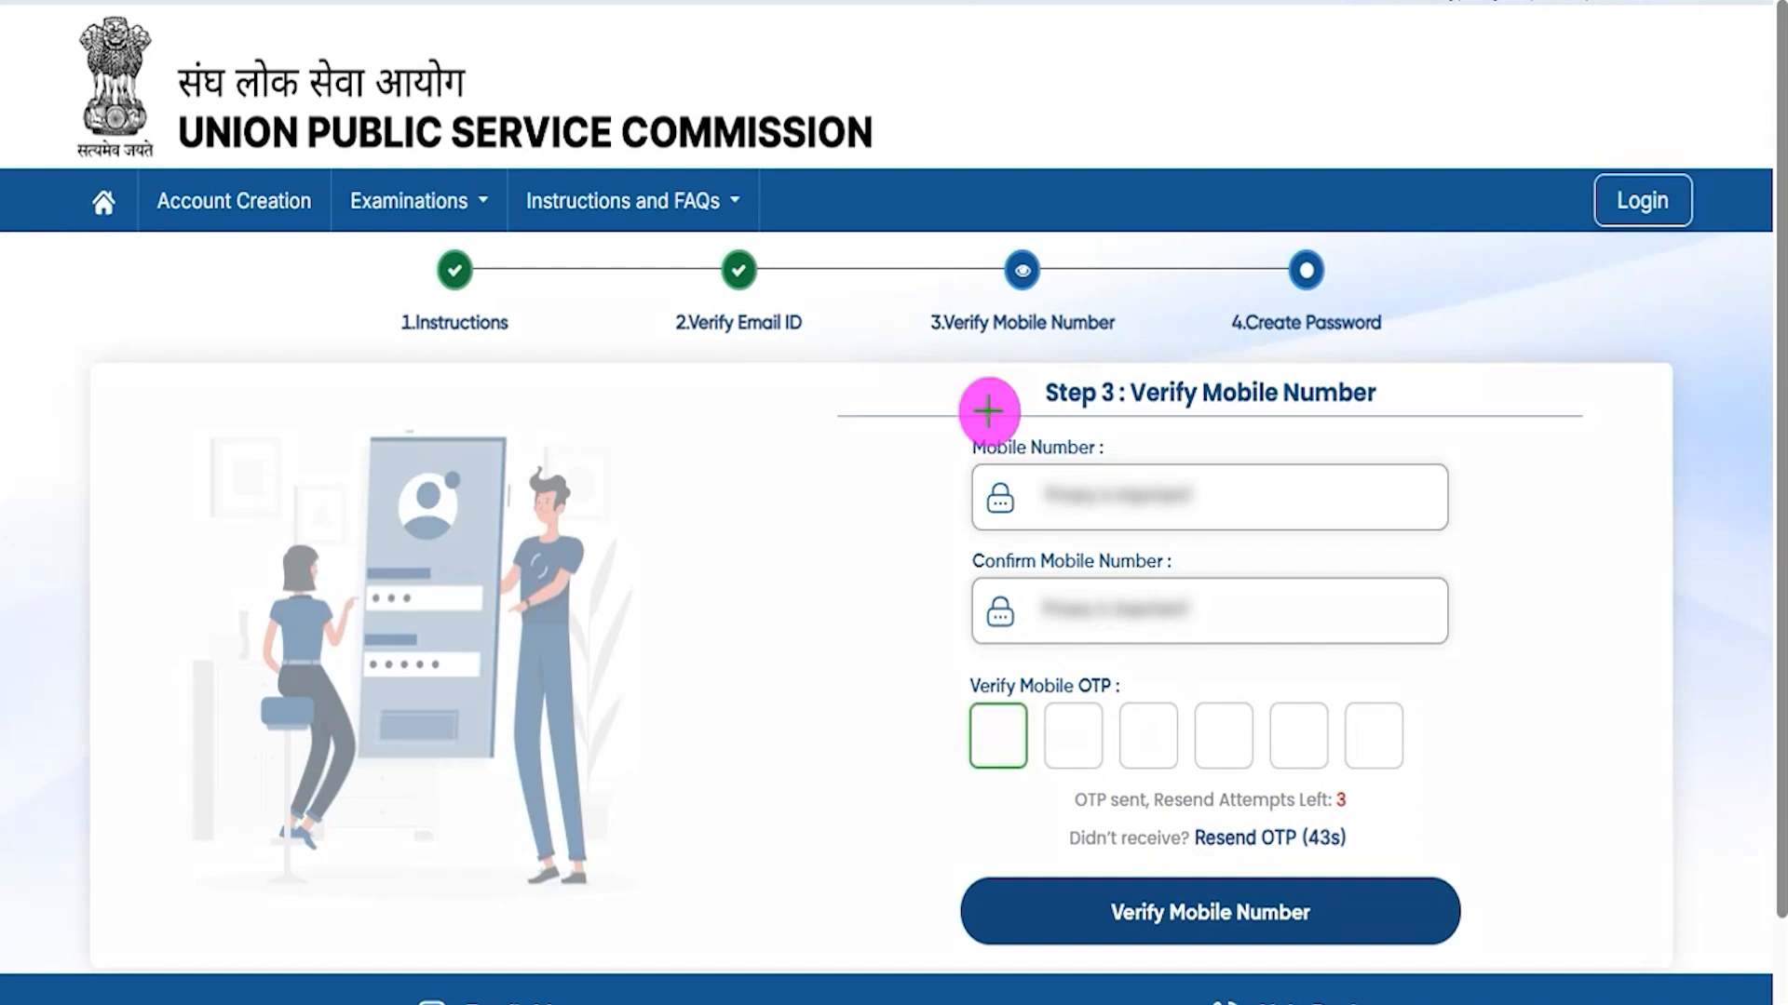
# Enter the OTP received on the mobile phone and verify the mobile number.
pyautogui.moveTo(1002, 735); pyautogui.dragTo(1025, 736)
pyautogui.moveTo(1081, 750); pyautogui.dragTo(1257, 747)
pyautogui.moveTo(1299, 753); pyautogui.dragTo(1401, 758)
pyautogui.moveTo(1706, 697); pyautogui.dragTo(1349, 917)
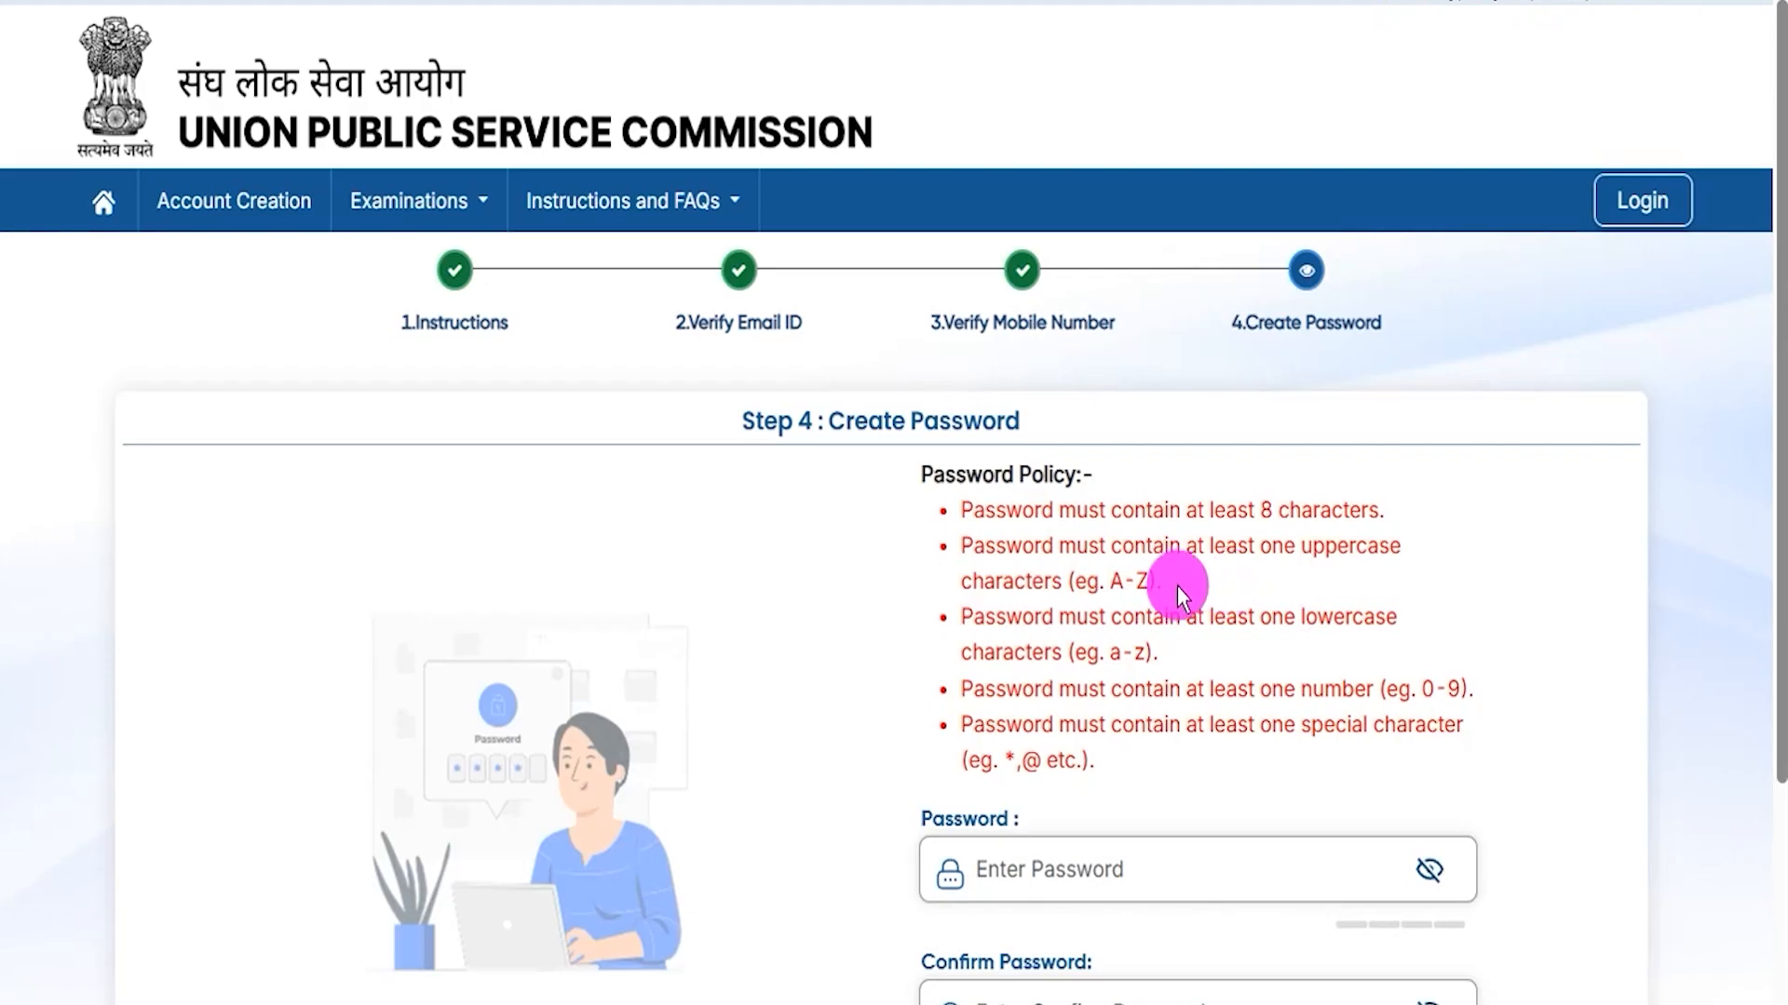
# Review the password policy and enter an account password that meets every rule, with the password made visible.
pyautogui.moveTo(973, 510); pyautogui.dragTo(1308, 511)
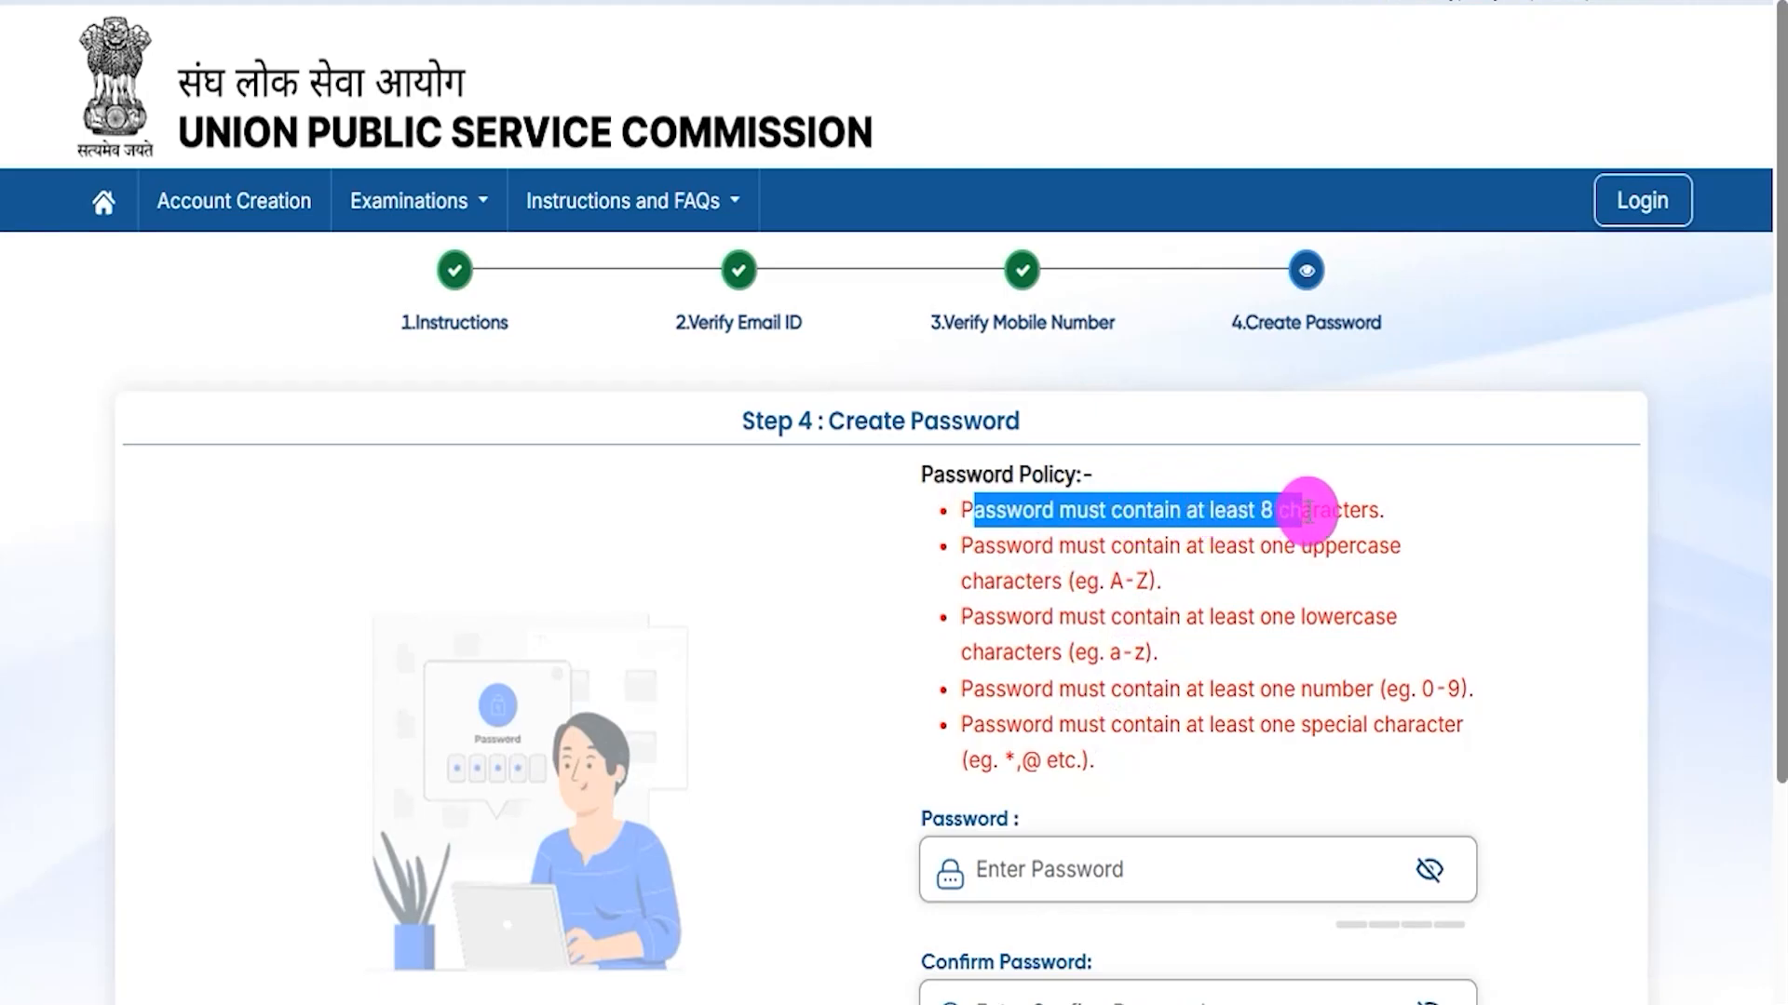
pyautogui.moveTo(973, 546); pyautogui.dragTo(1145, 725)
pyautogui.scroll(-2, 1157, 711)
pyautogui.click(1082, 728)
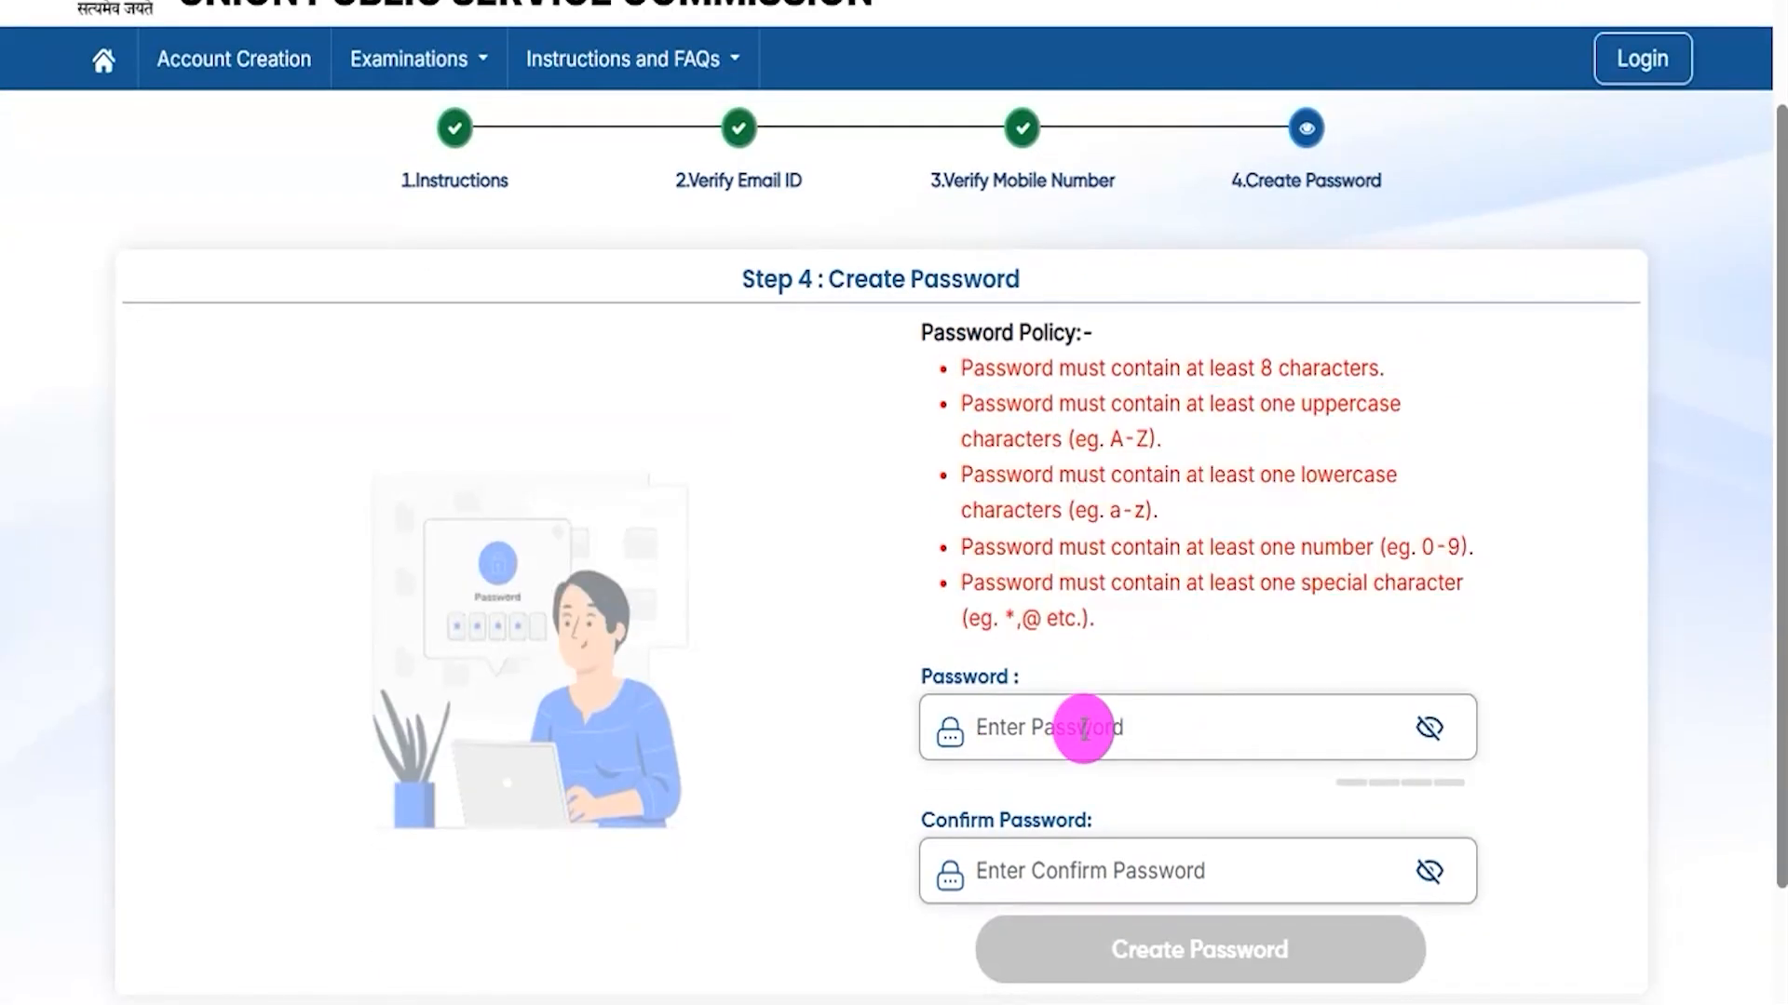
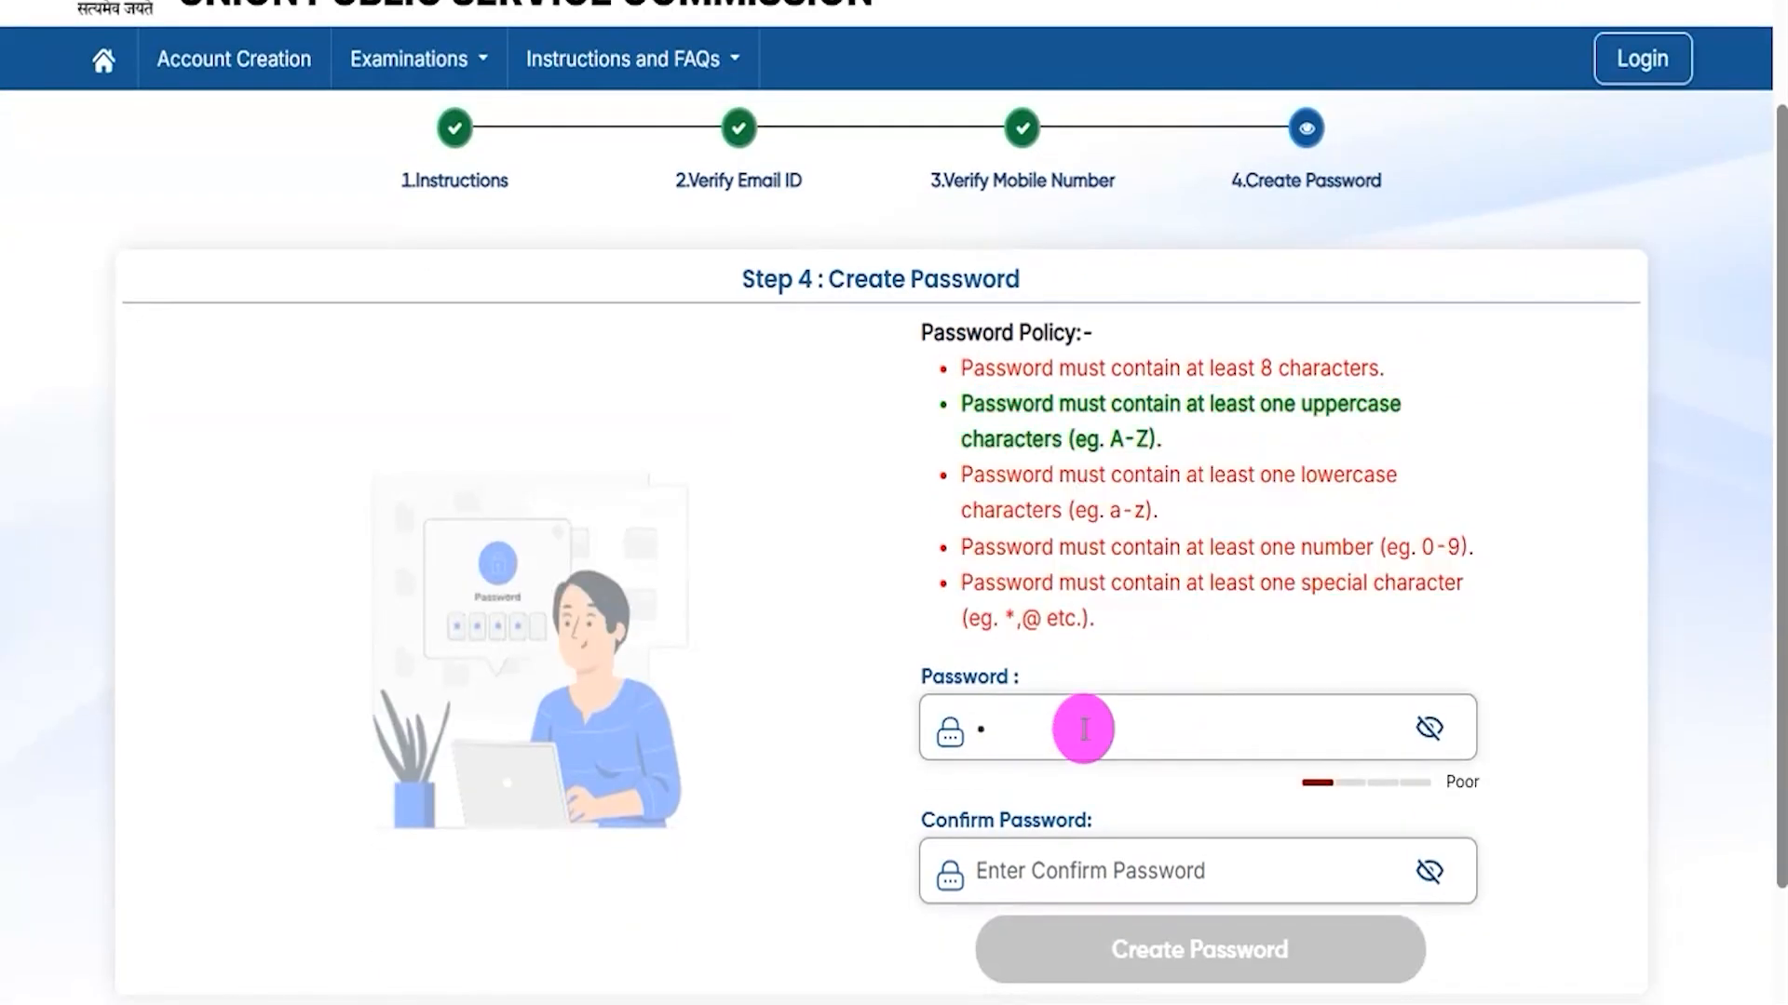
pyautogui.click(1429, 727)
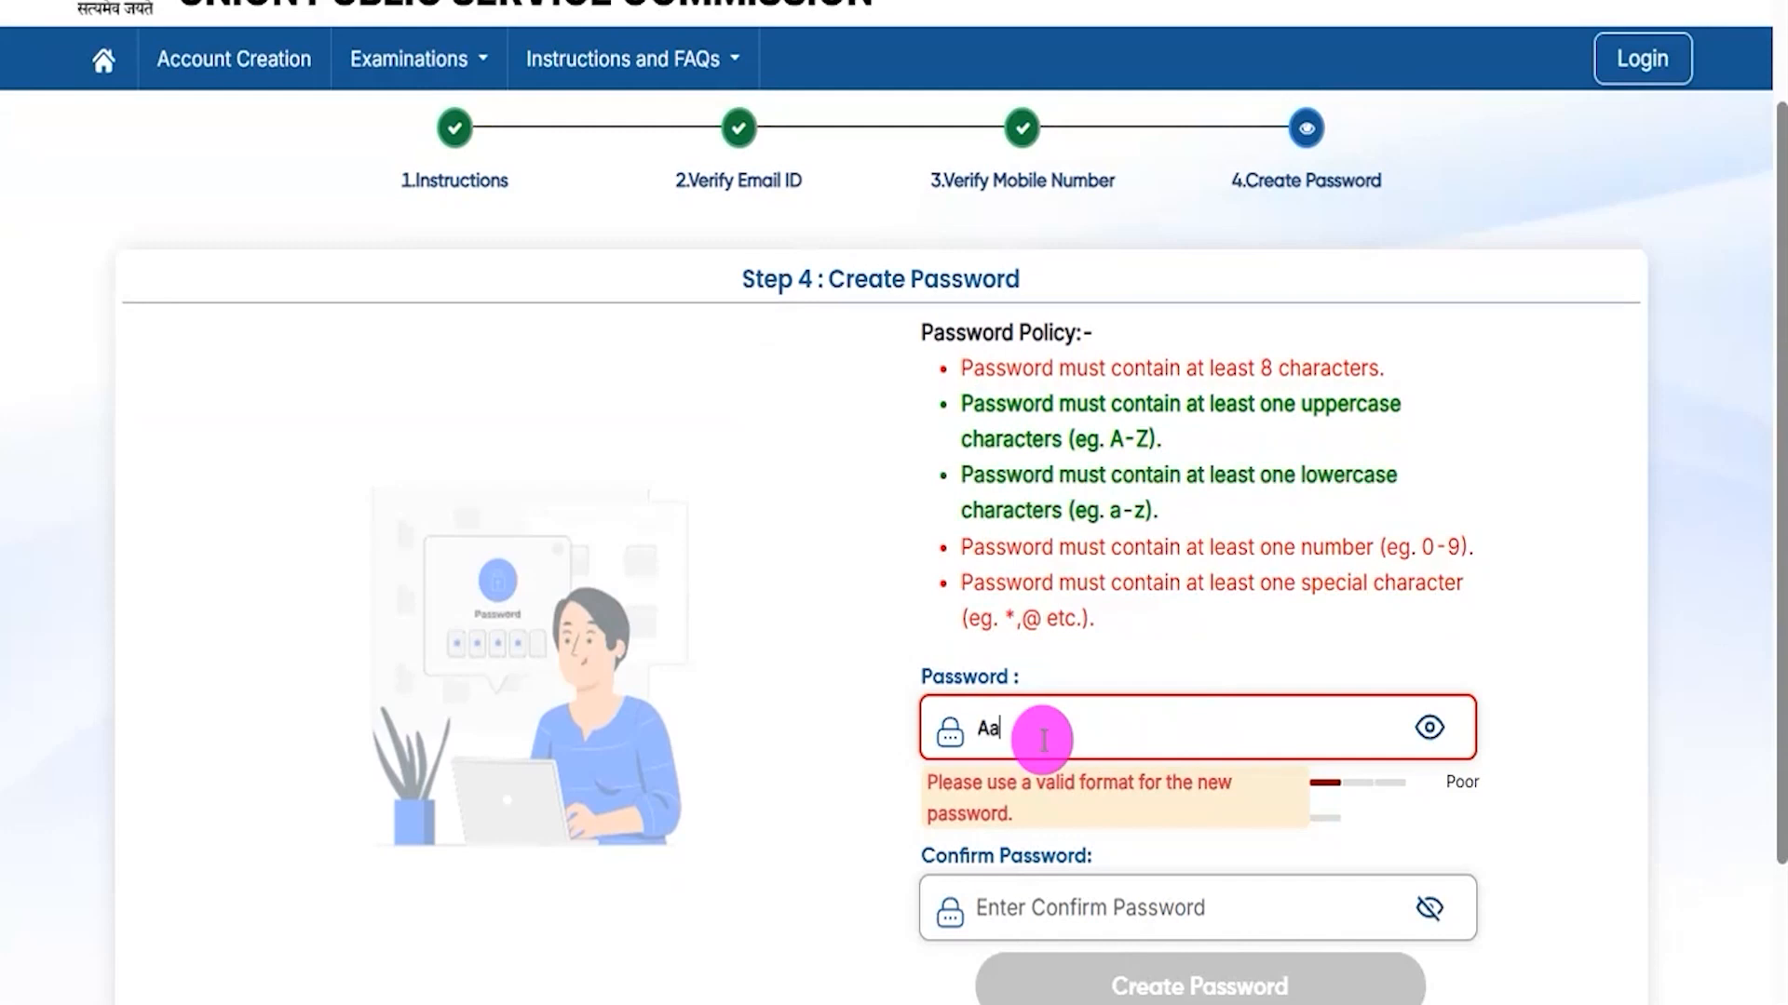
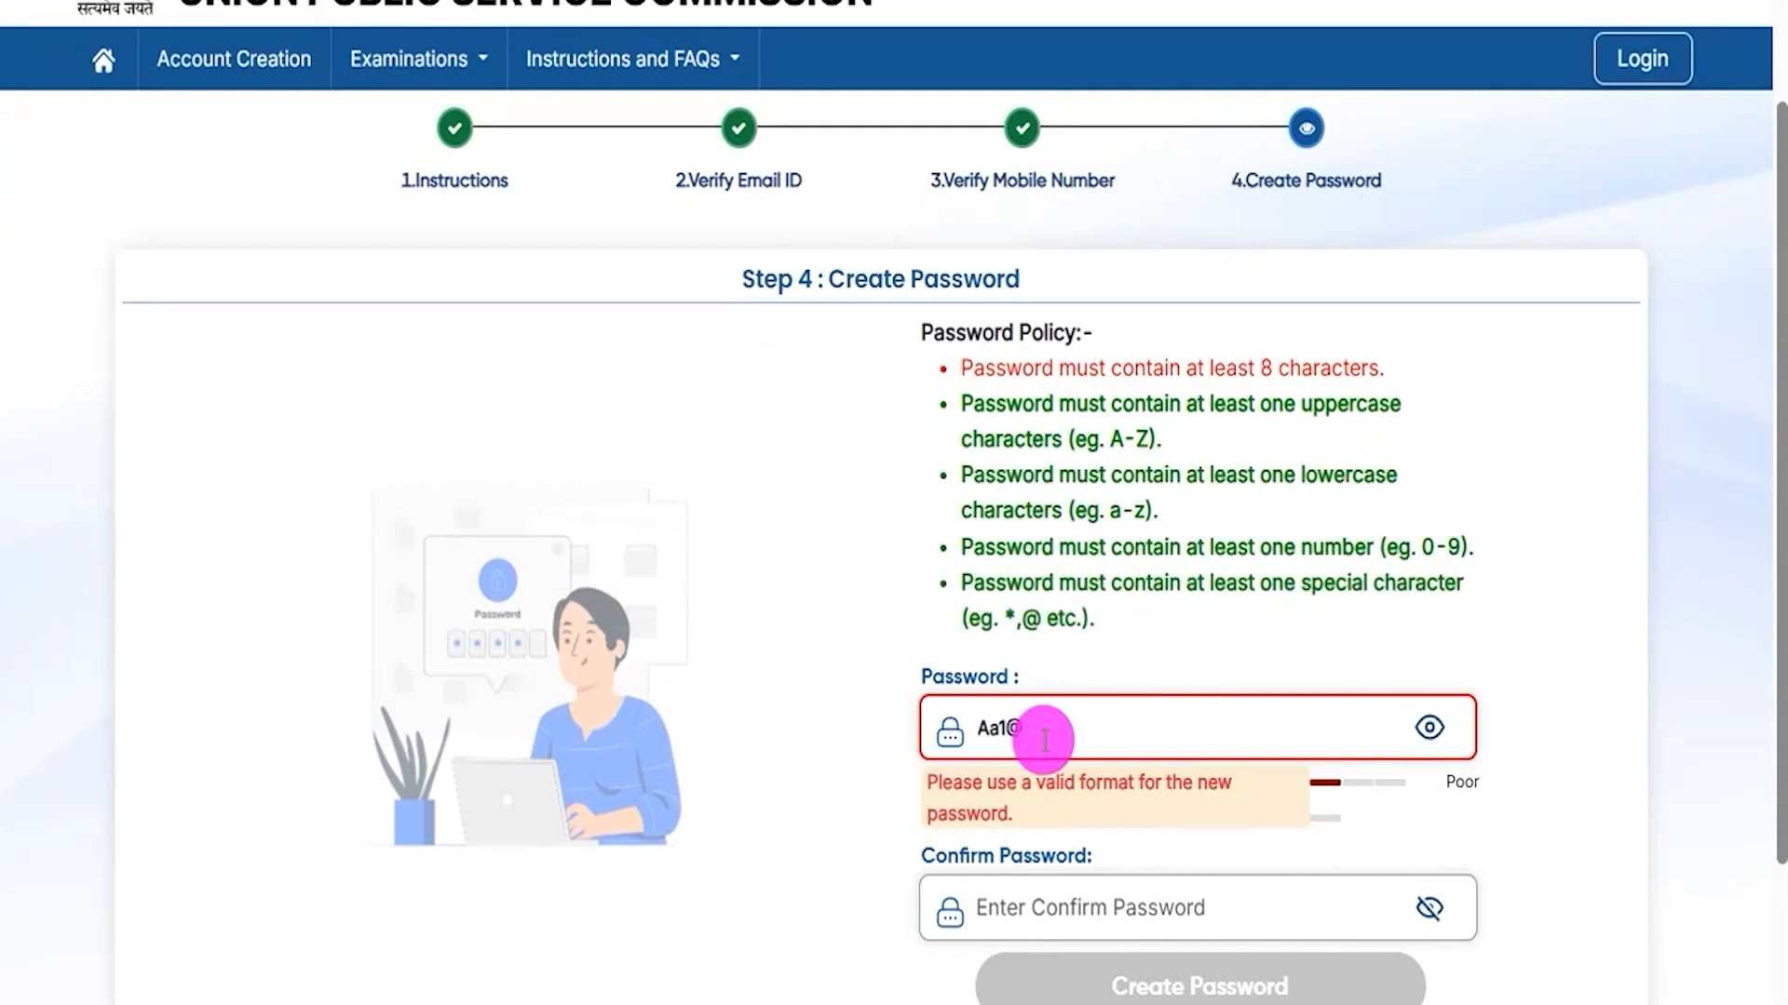
# Repeat the same account password in the Confirm Password field and submit the Create Password form.
pyautogui.moveTo(1050, 726); pyautogui.dragTo(975, 728)
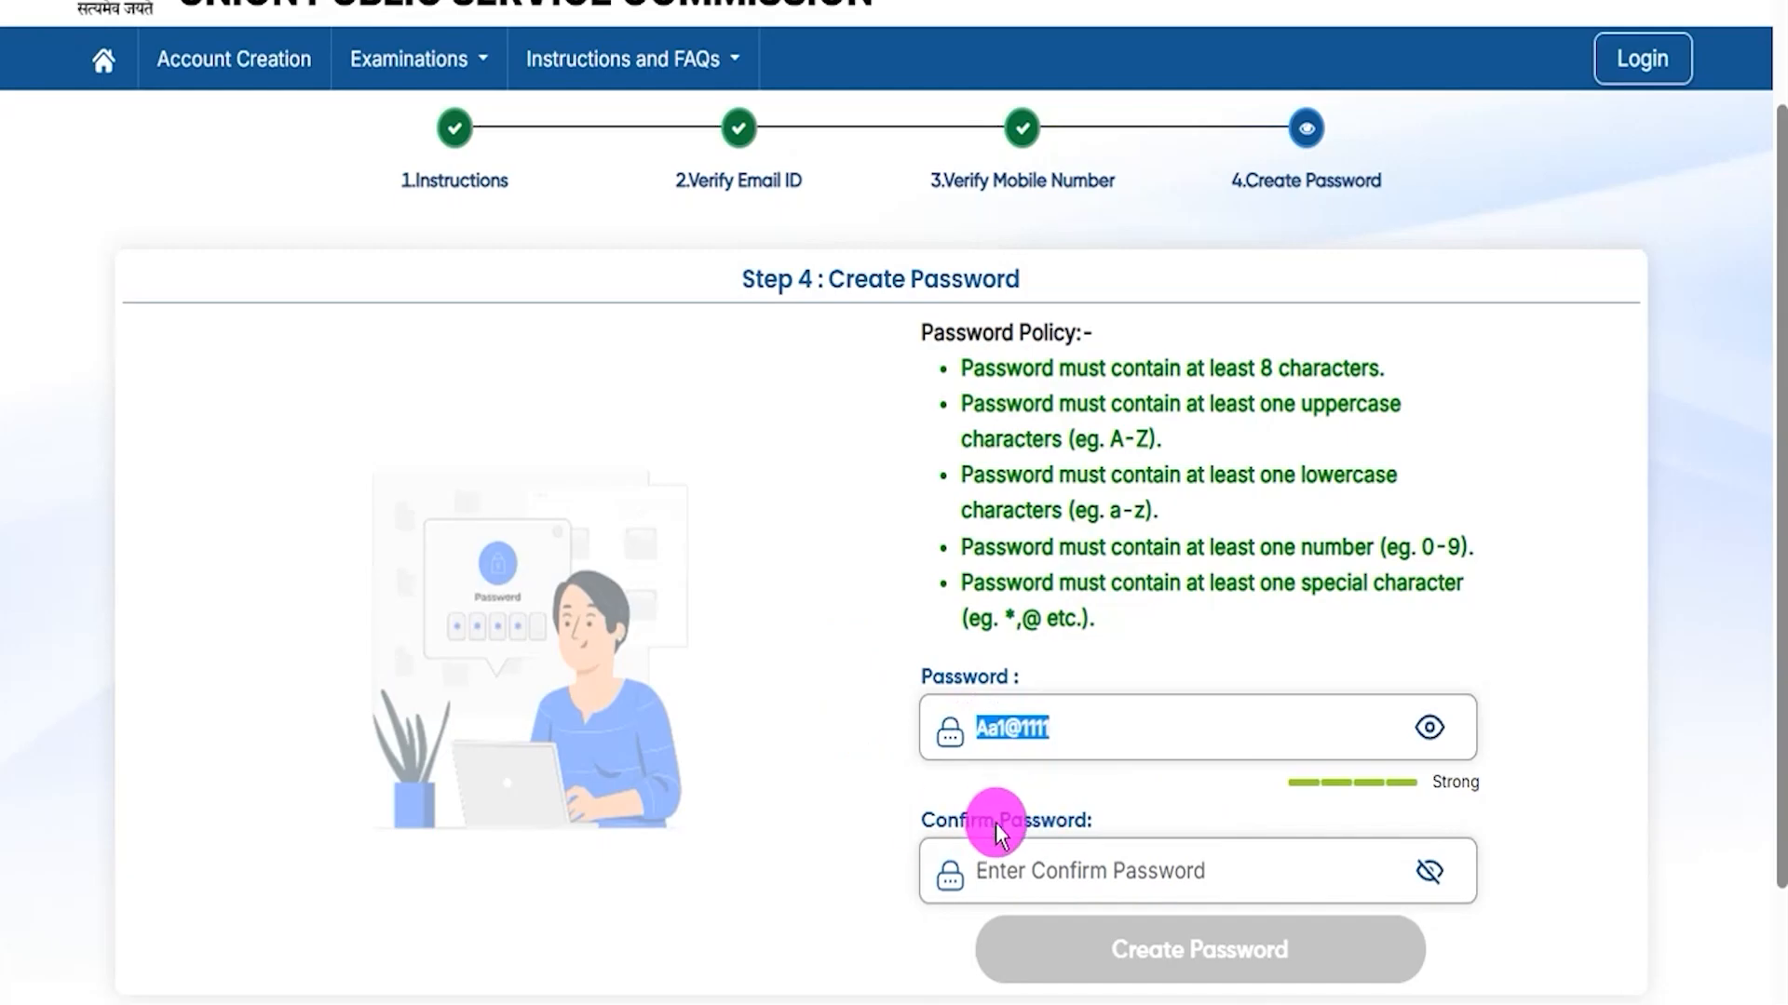
pyautogui.moveTo(947, 816); pyautogui.dragTo(1038, 853)
pyautogui.click(1040, 871)
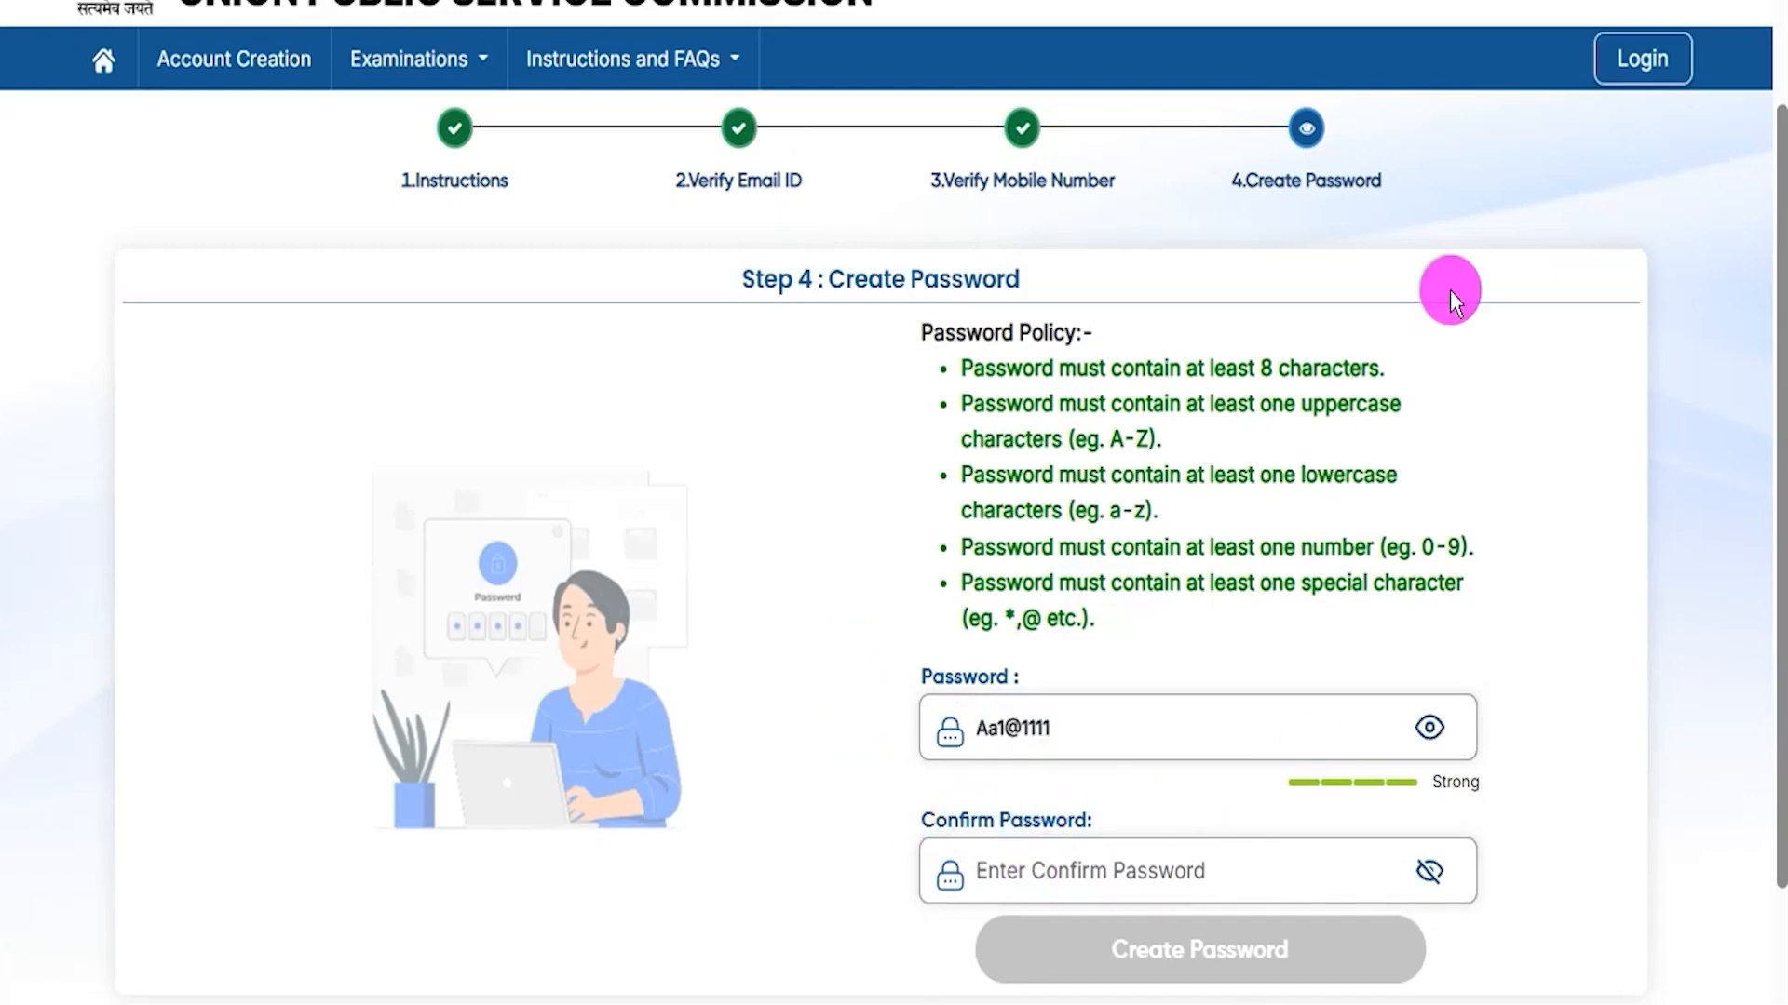
pyautogui.click(997, 2)
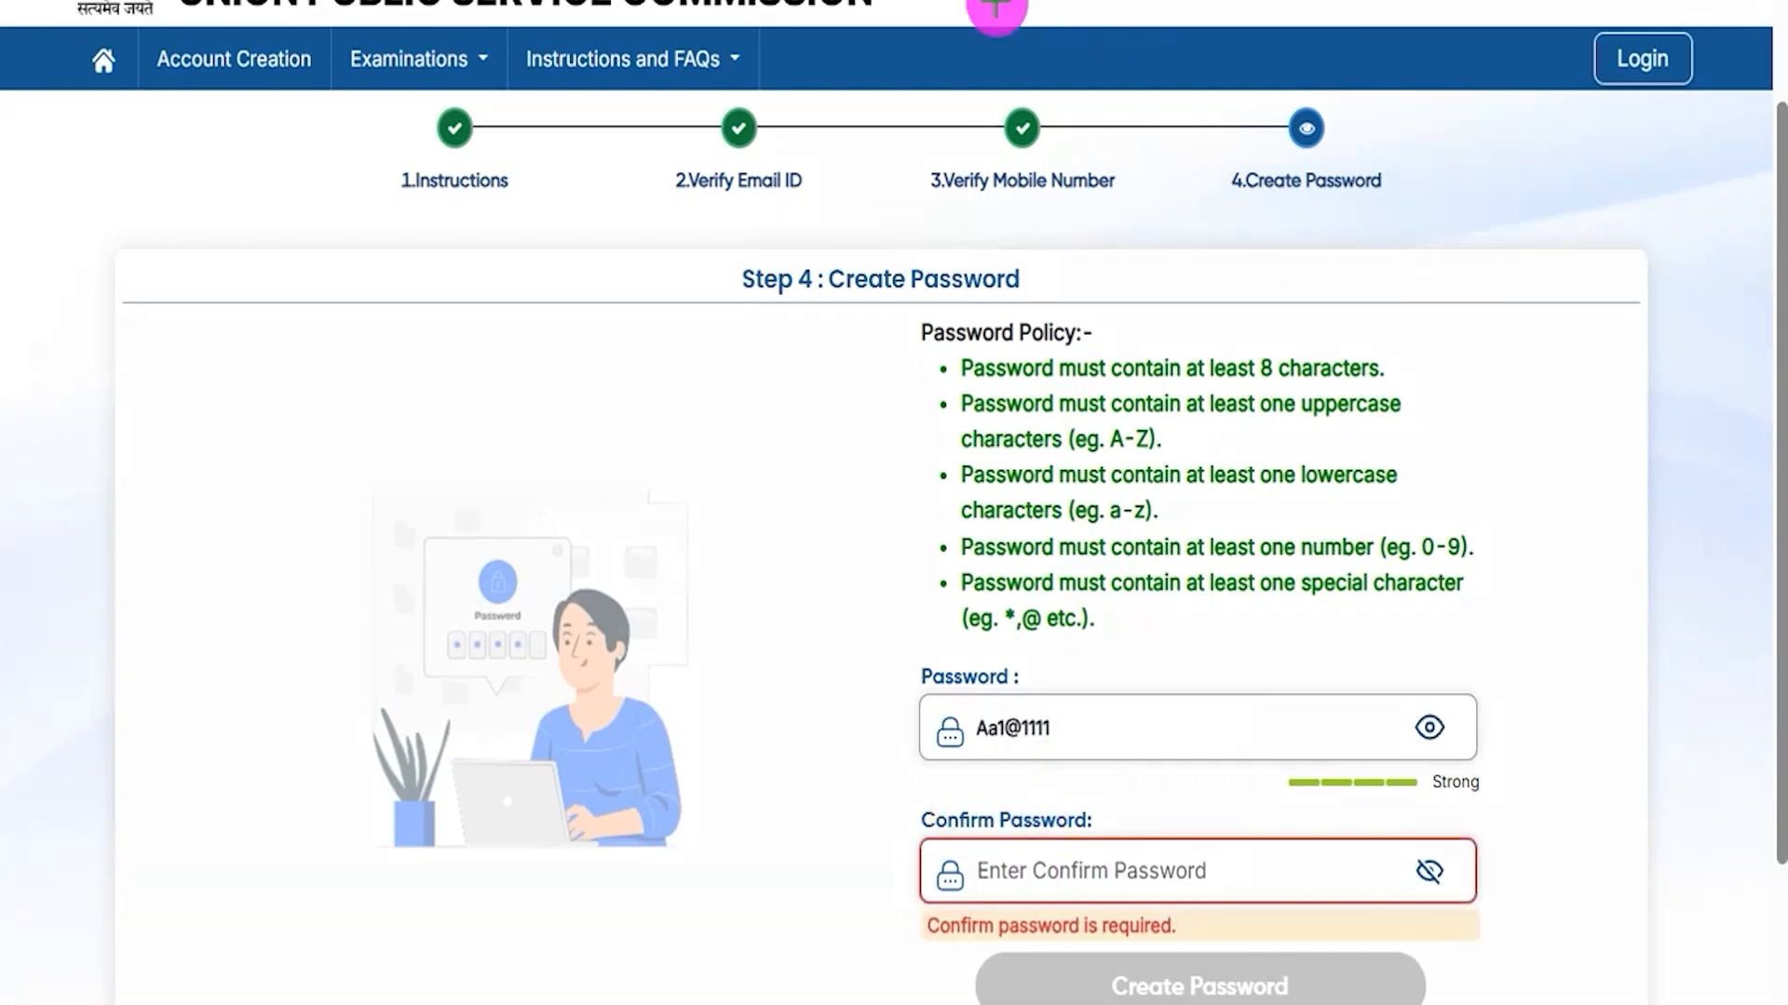
pyautogui.moveTo(1645, 840); pyautogui.dragTo(1386, 985)
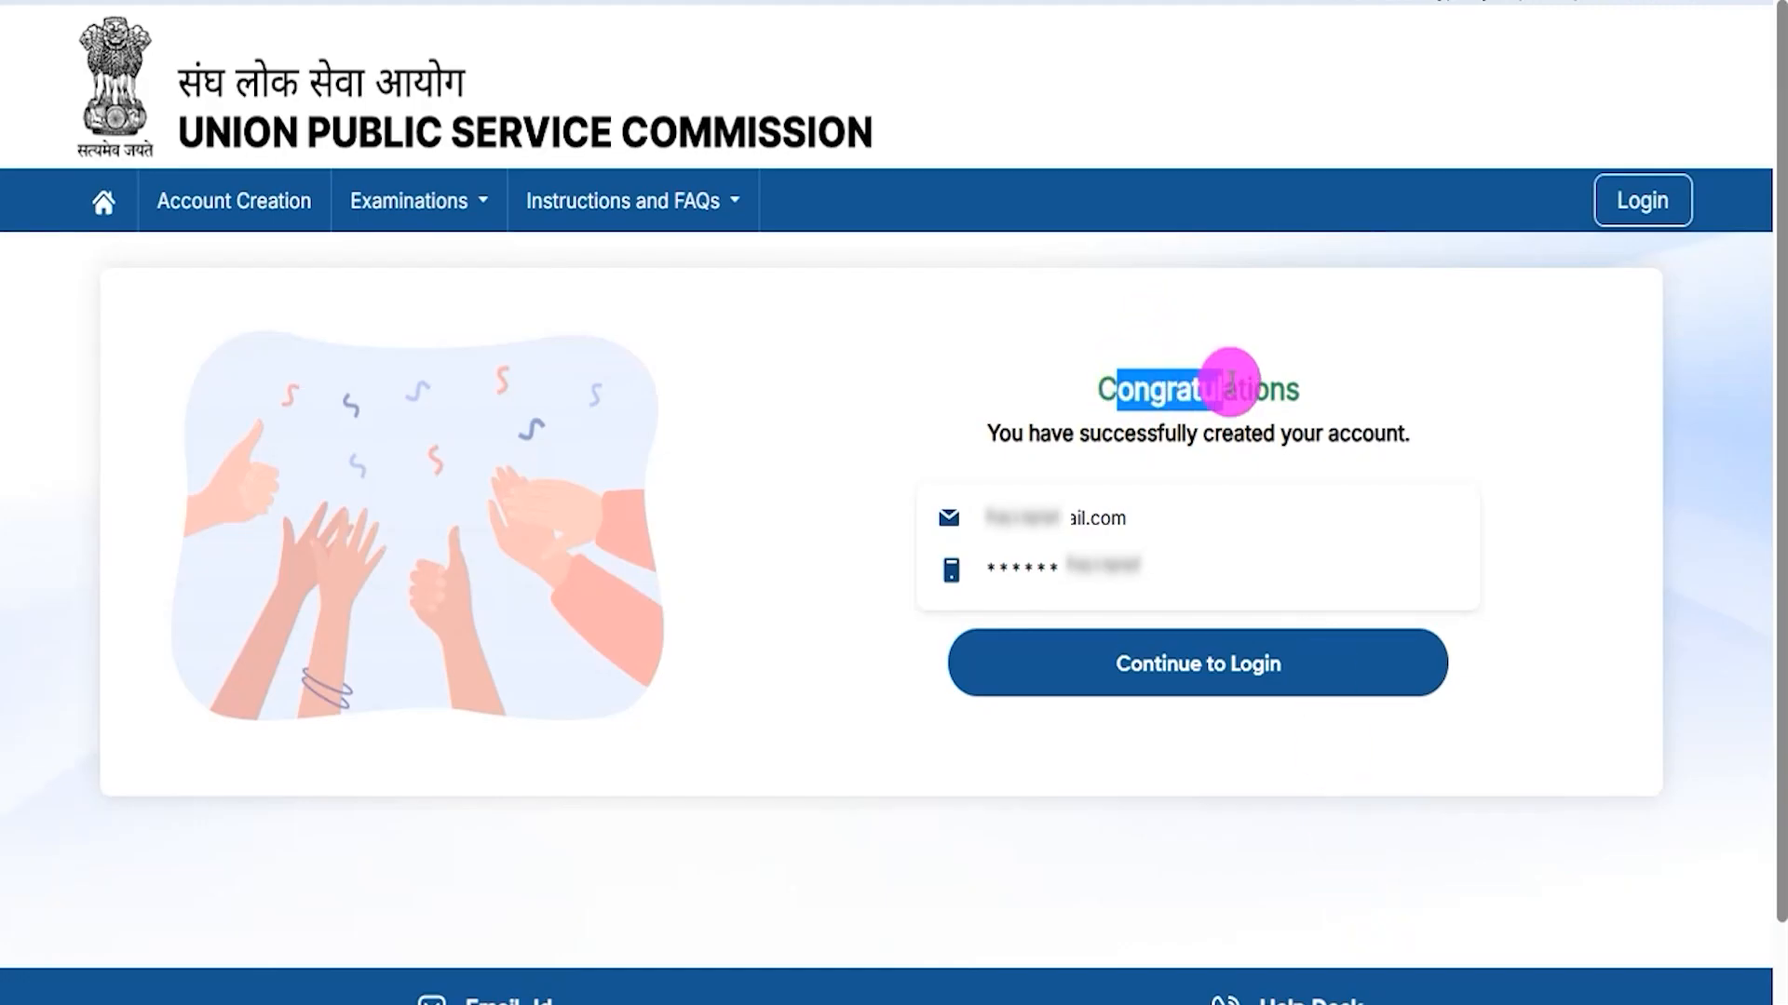
# Read the account creation confirmation and continue to the login page.
pyautogui.moveTo(1229, 380); pyautogui.dragTo(1185, 400)
pyautogui.moveTo(1040, 434); pyautogui.dragTo(1290, 433)
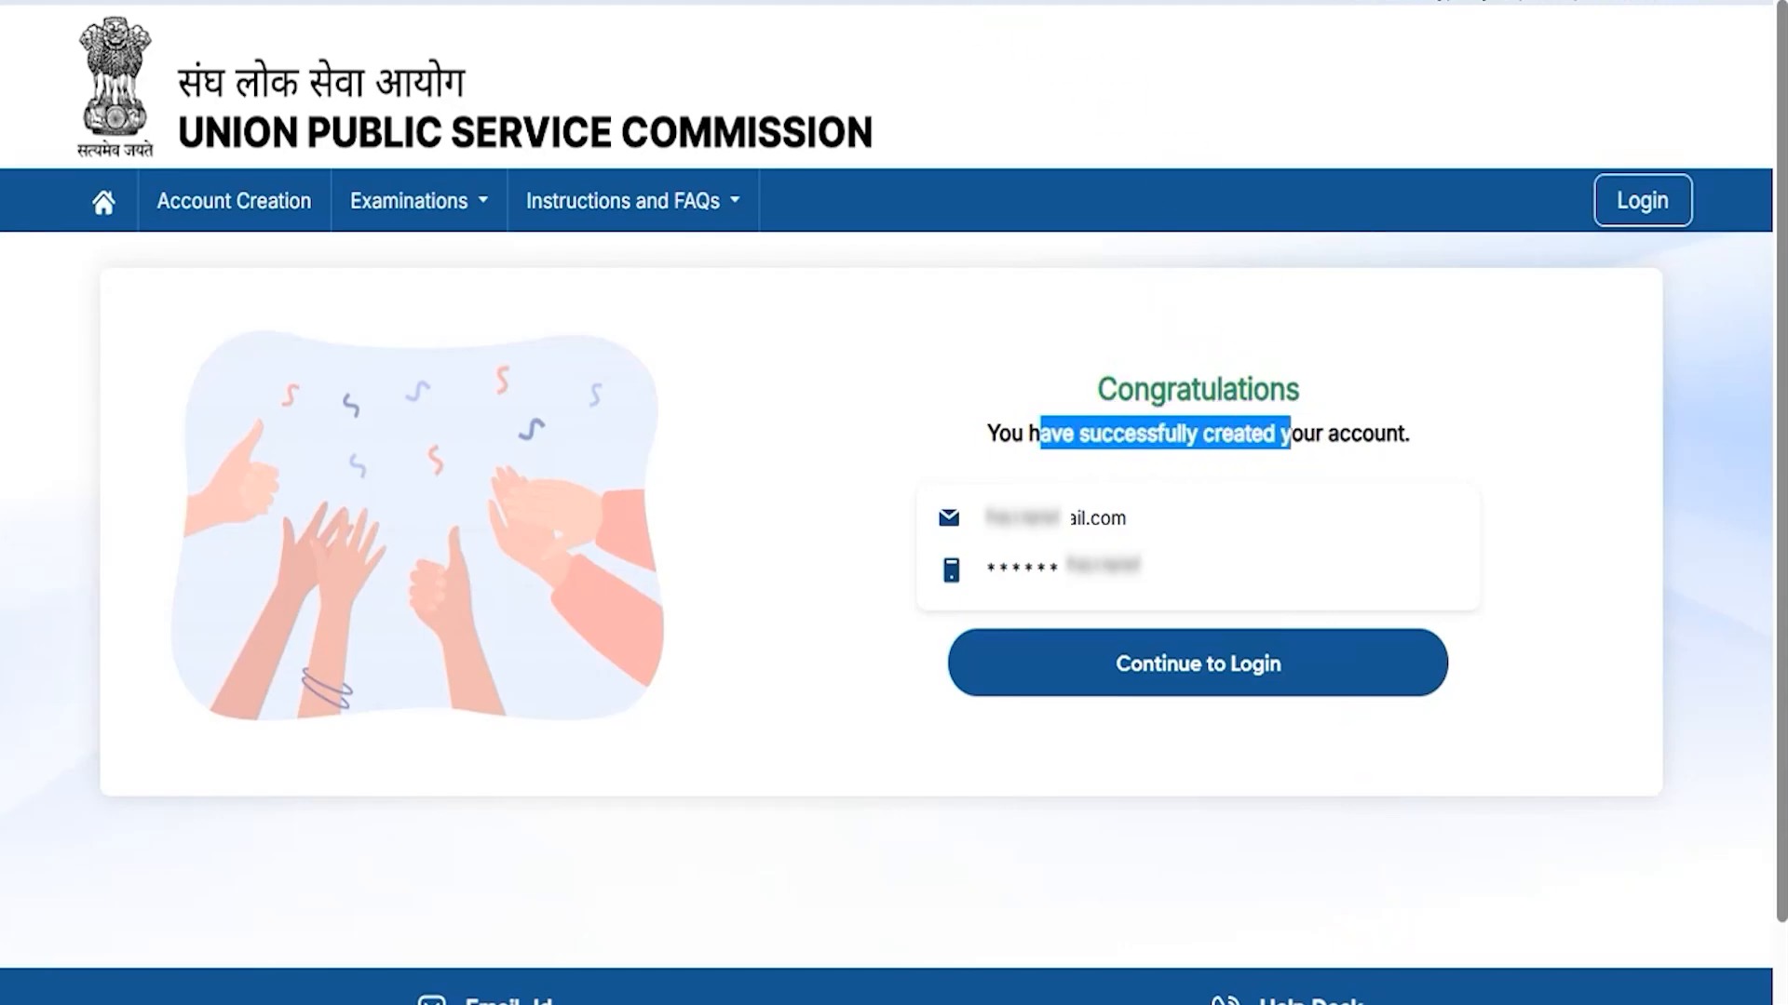
pyautogui.moveTo(698, 592); pyautogui.dragTo(997, 658)
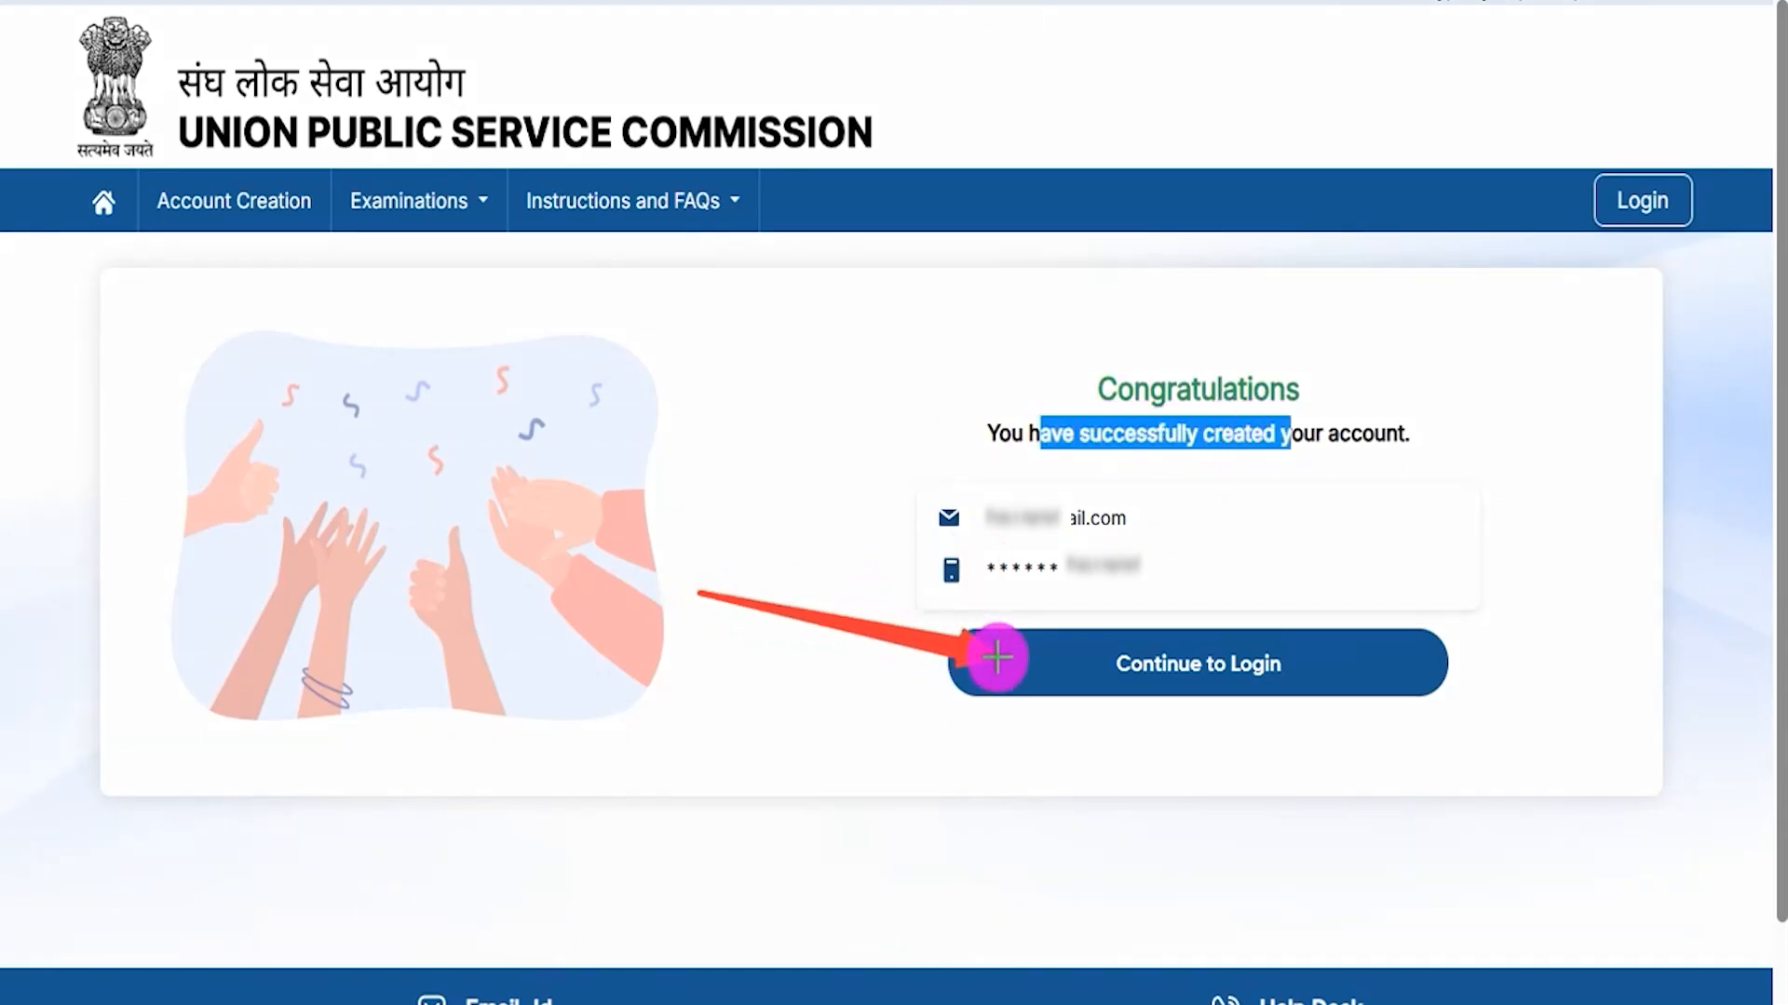
pyautogui.click(1052, 661)
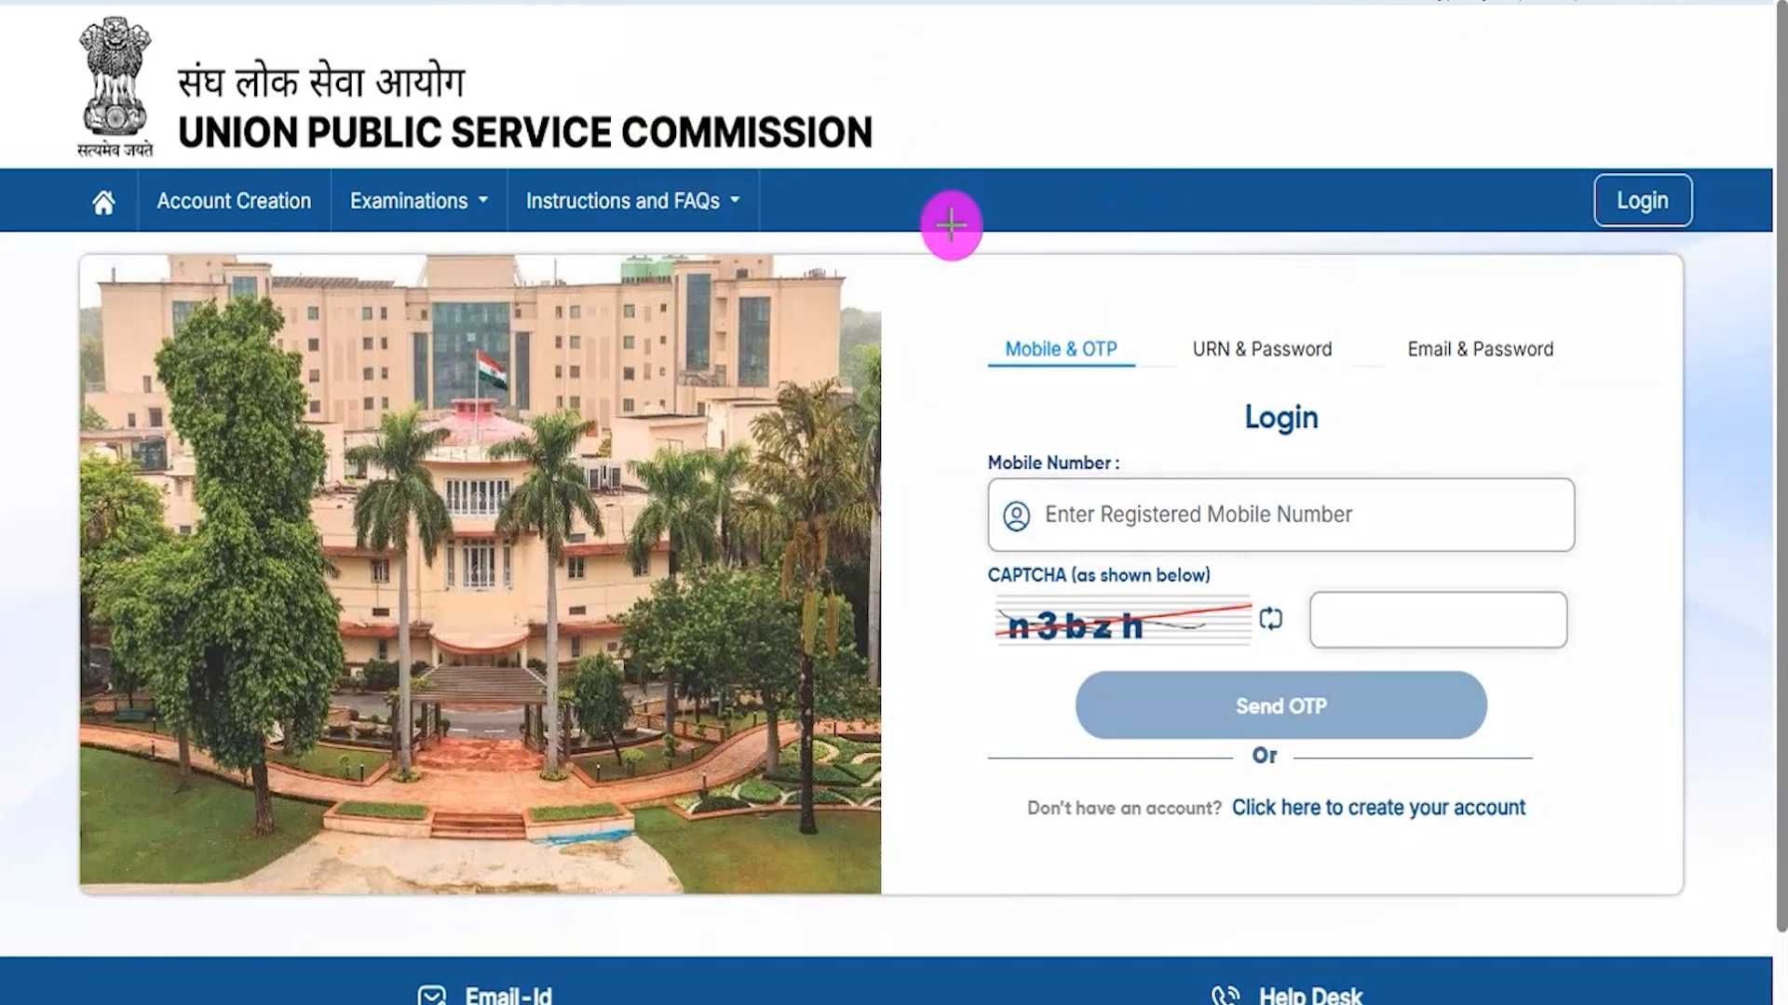
# Mark the Mobile & OTP, Email & Password and URN & Password login options, then clear the marks.
pyautogui.moveTo(959, 294); pyautogui.dragTo(1147, 390)
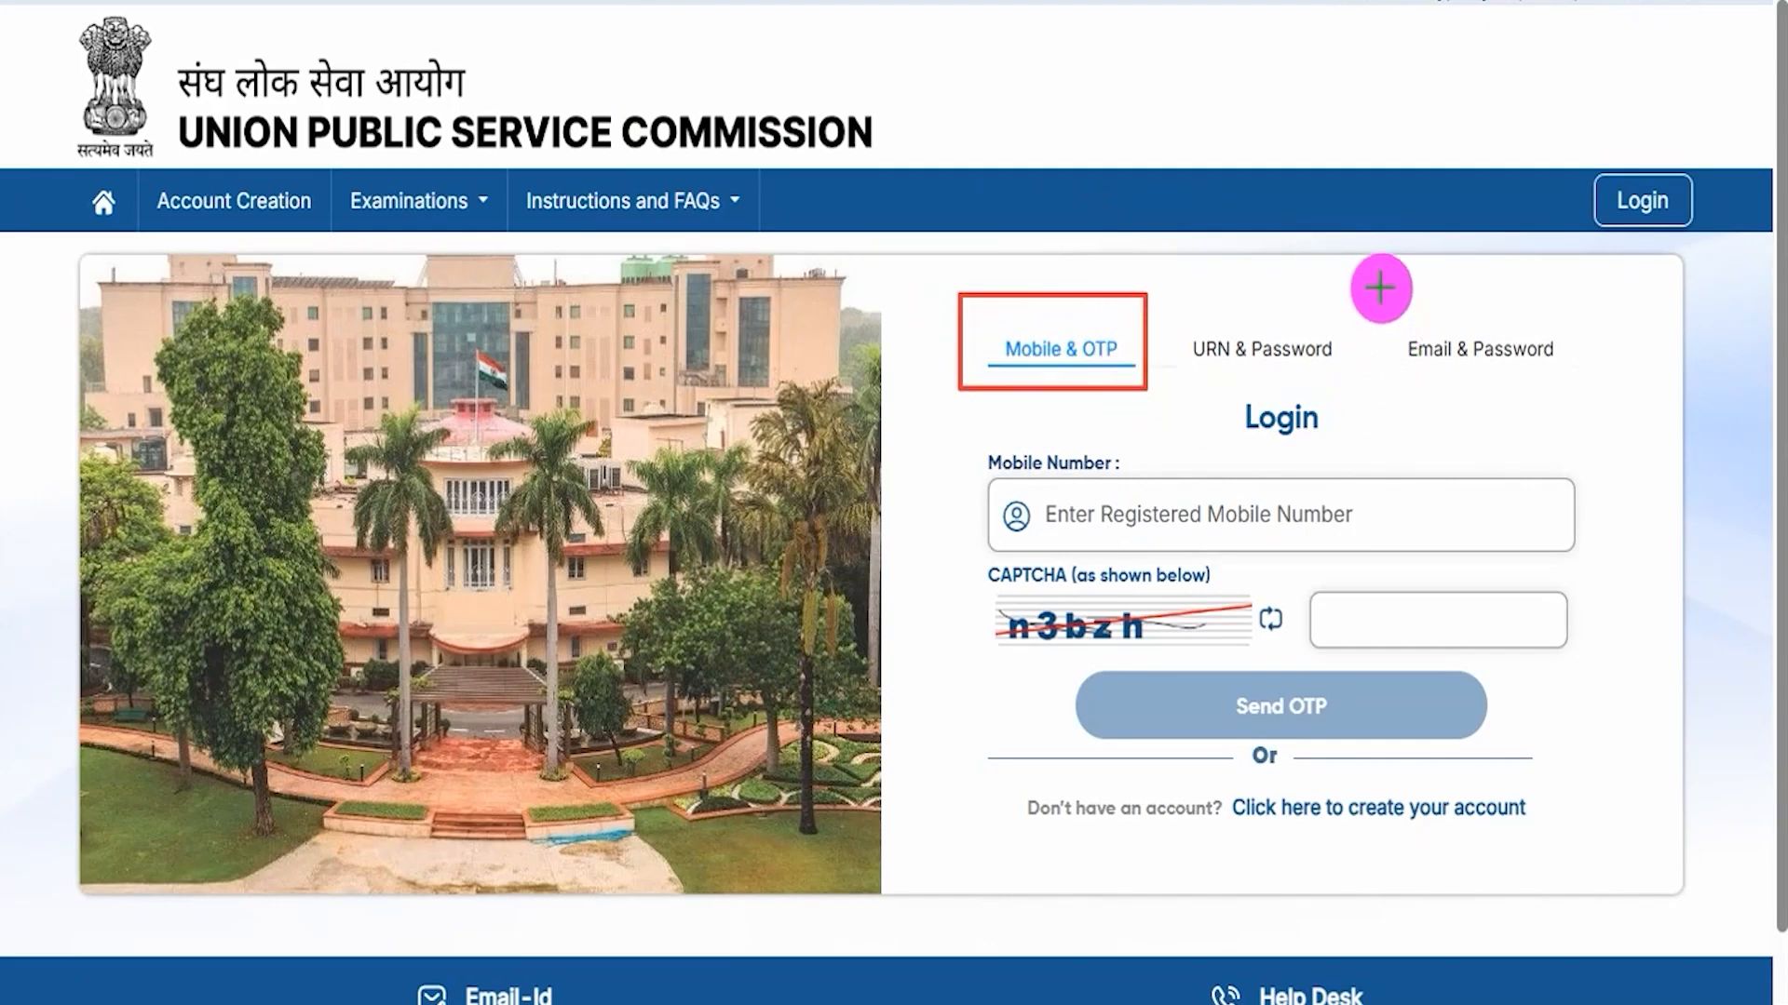
pyautogui.moveTo(1379, 286)
pyautogui.mouseDown()
pyautogui.moveTo(1528, 391)
pyautogui.moveTo(1577, 395)
pyautogui.mouseUp()
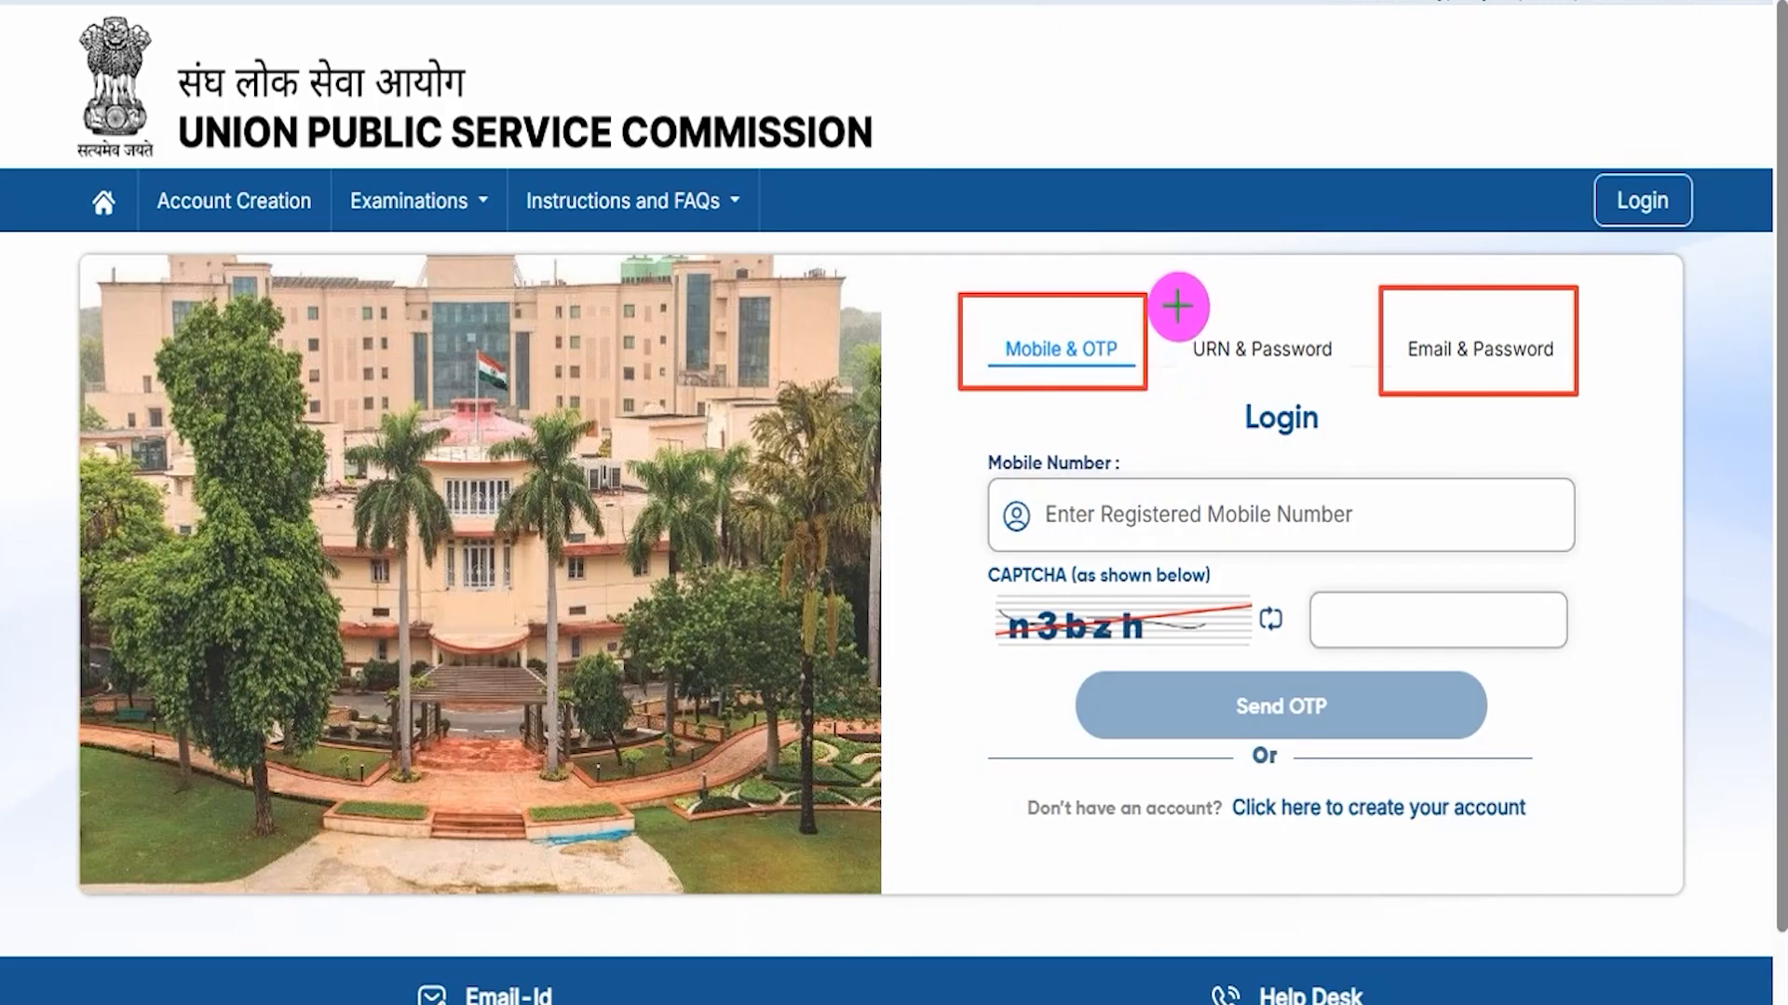
pyautogui.moveTo(1172, 299); pyautogui.dragTo(1340, 377)
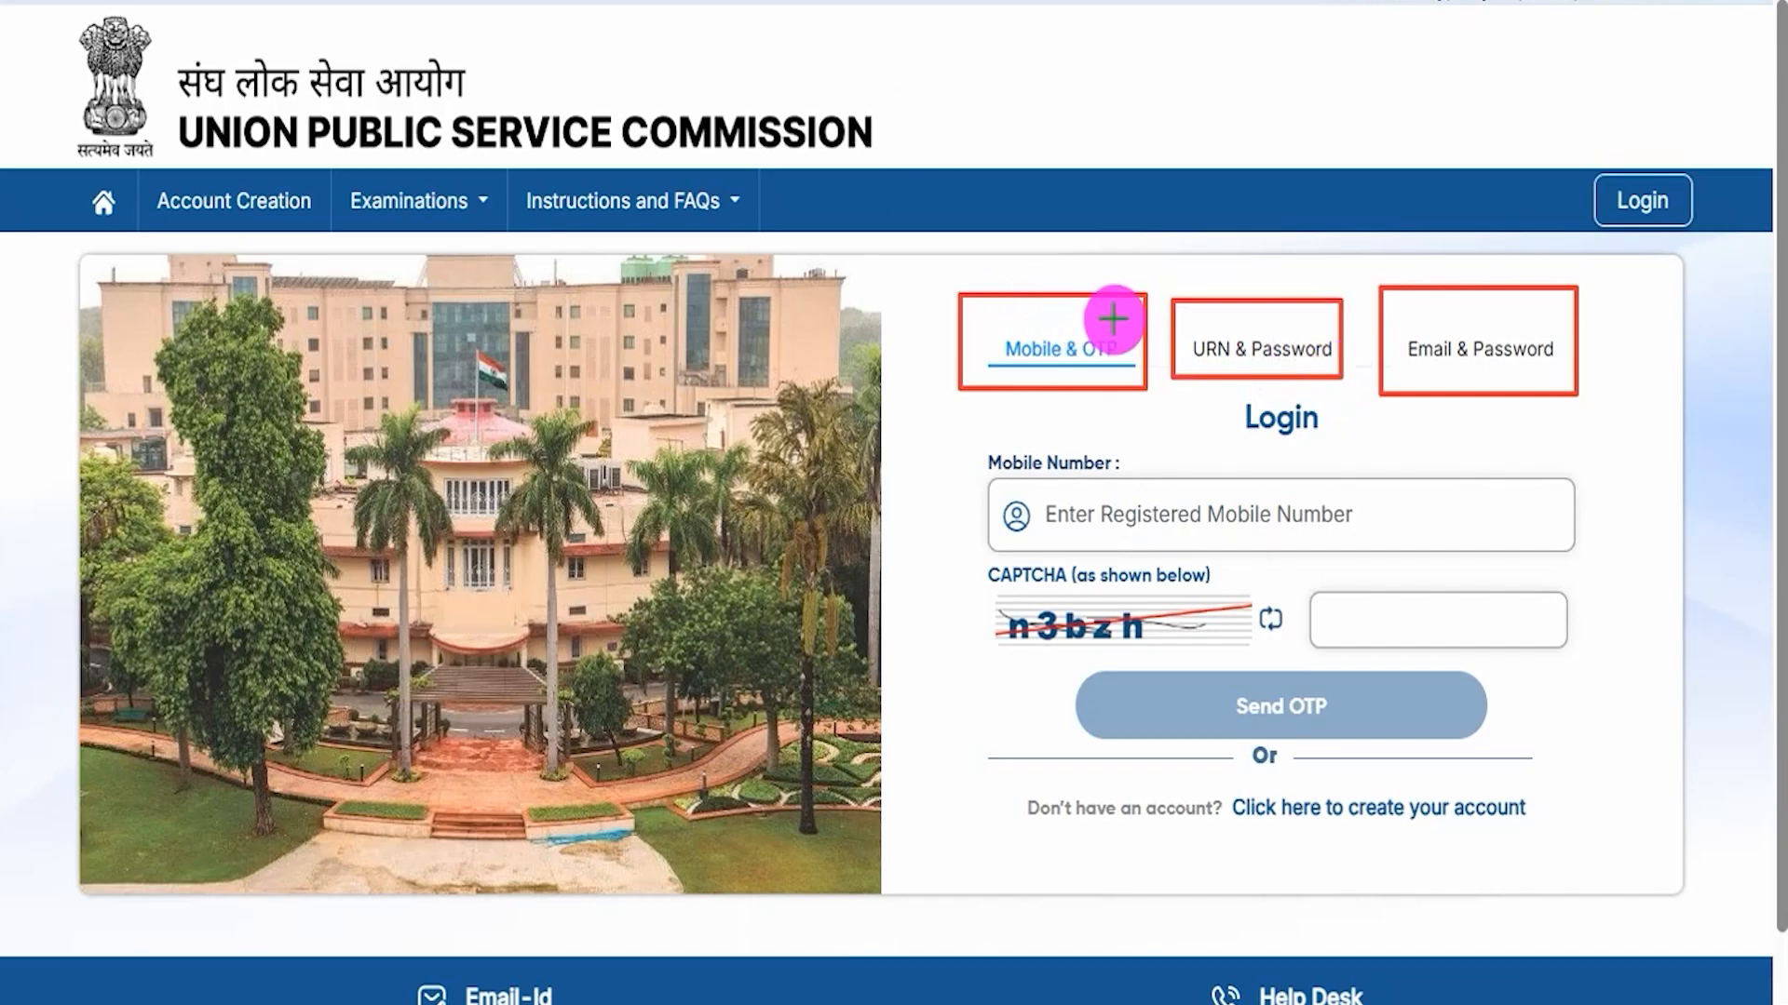
pyautogui.moveTo(1112, 318); pyautogui.dragTo(1158, 262)
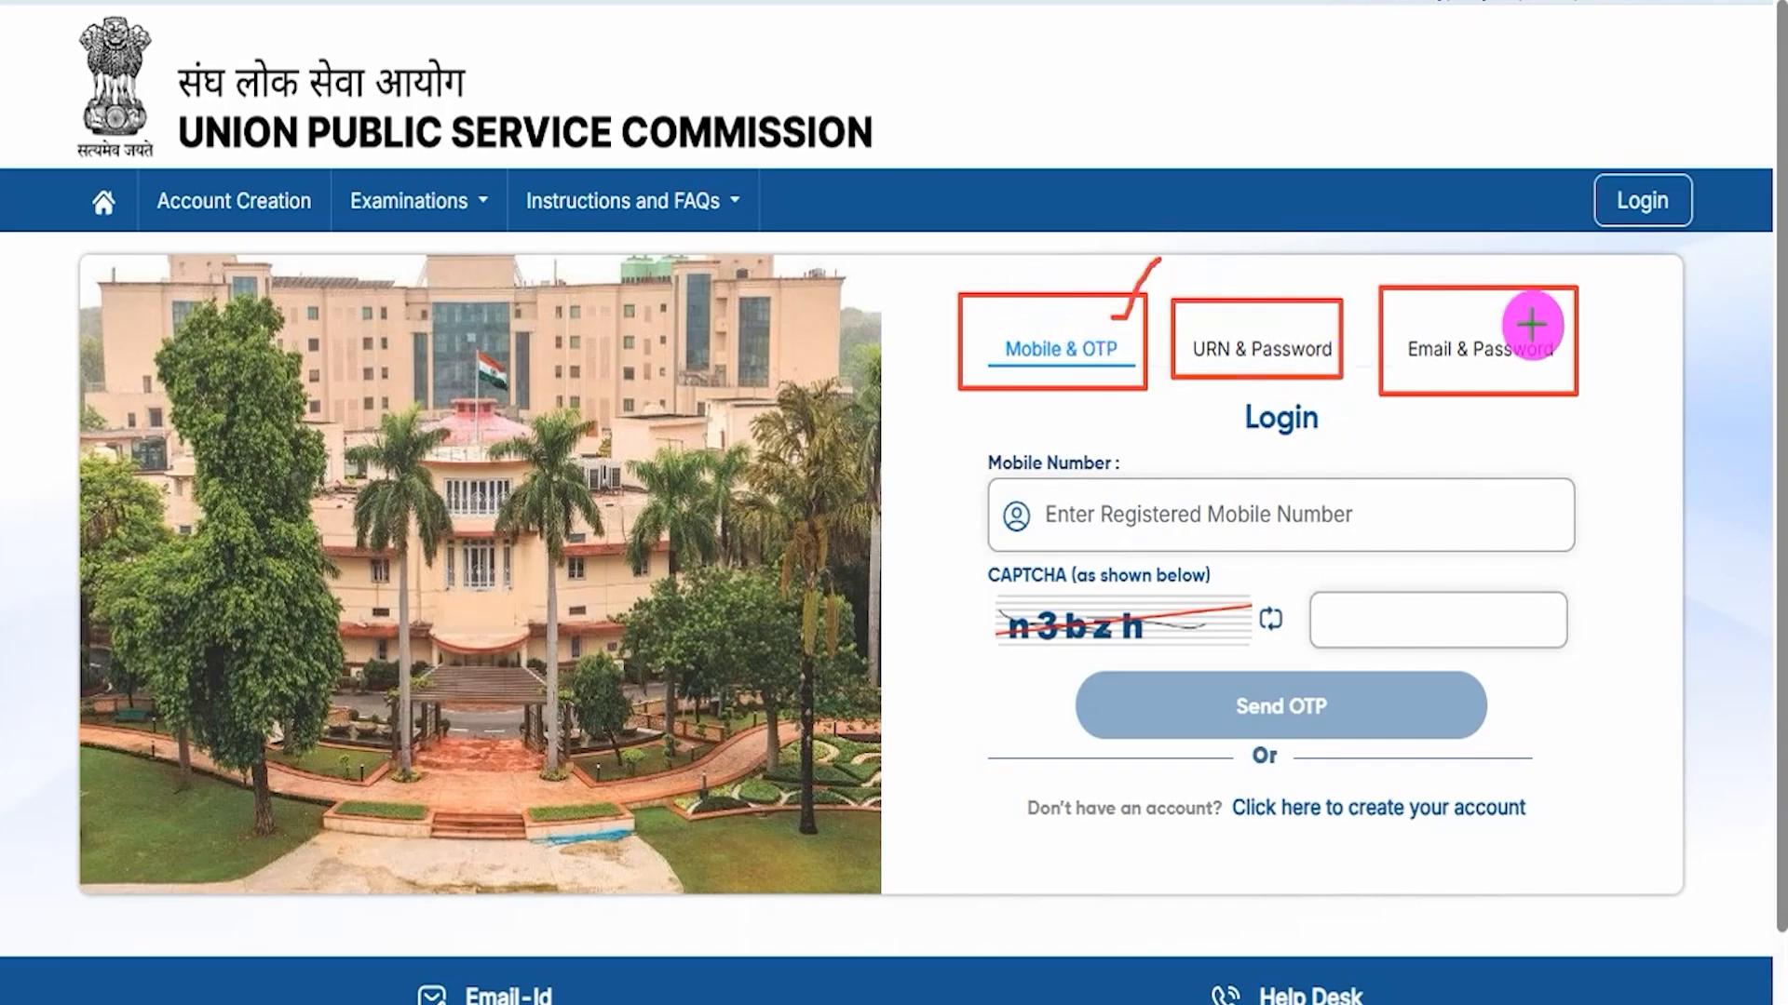
pyautogui.moveTo(1544, 326); pyautogui.dragTo(1588, 279)
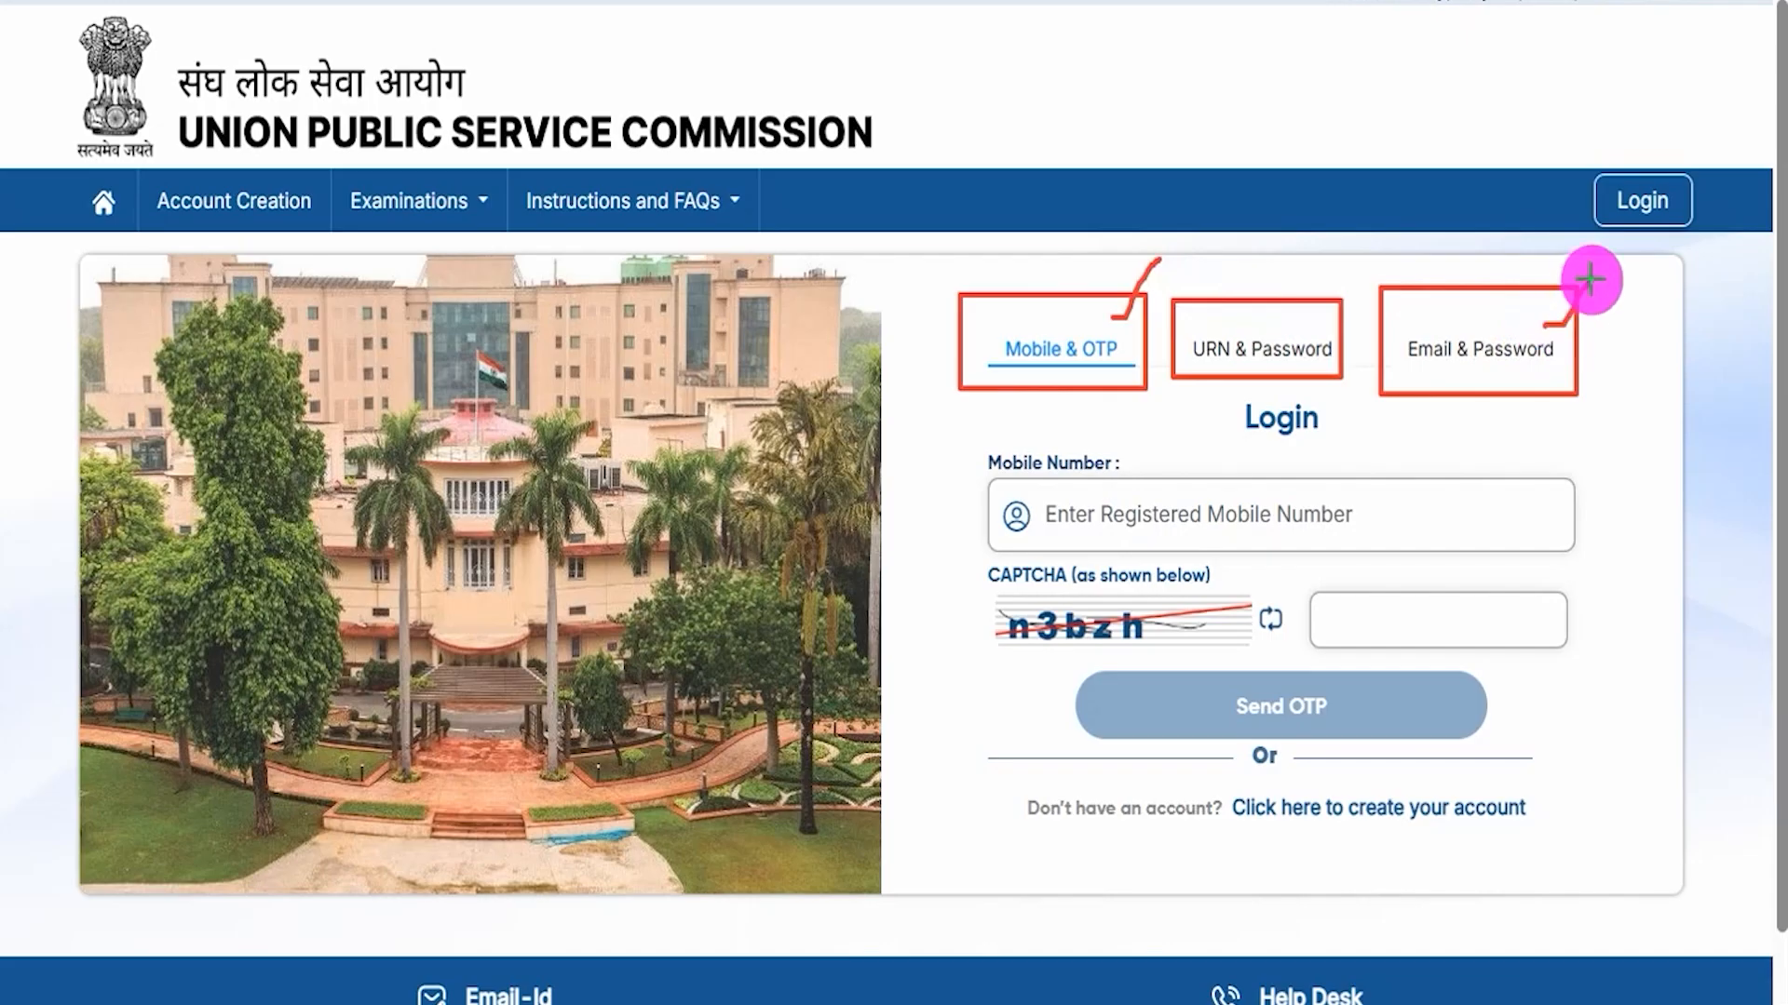
pyautogui.press('Escape')
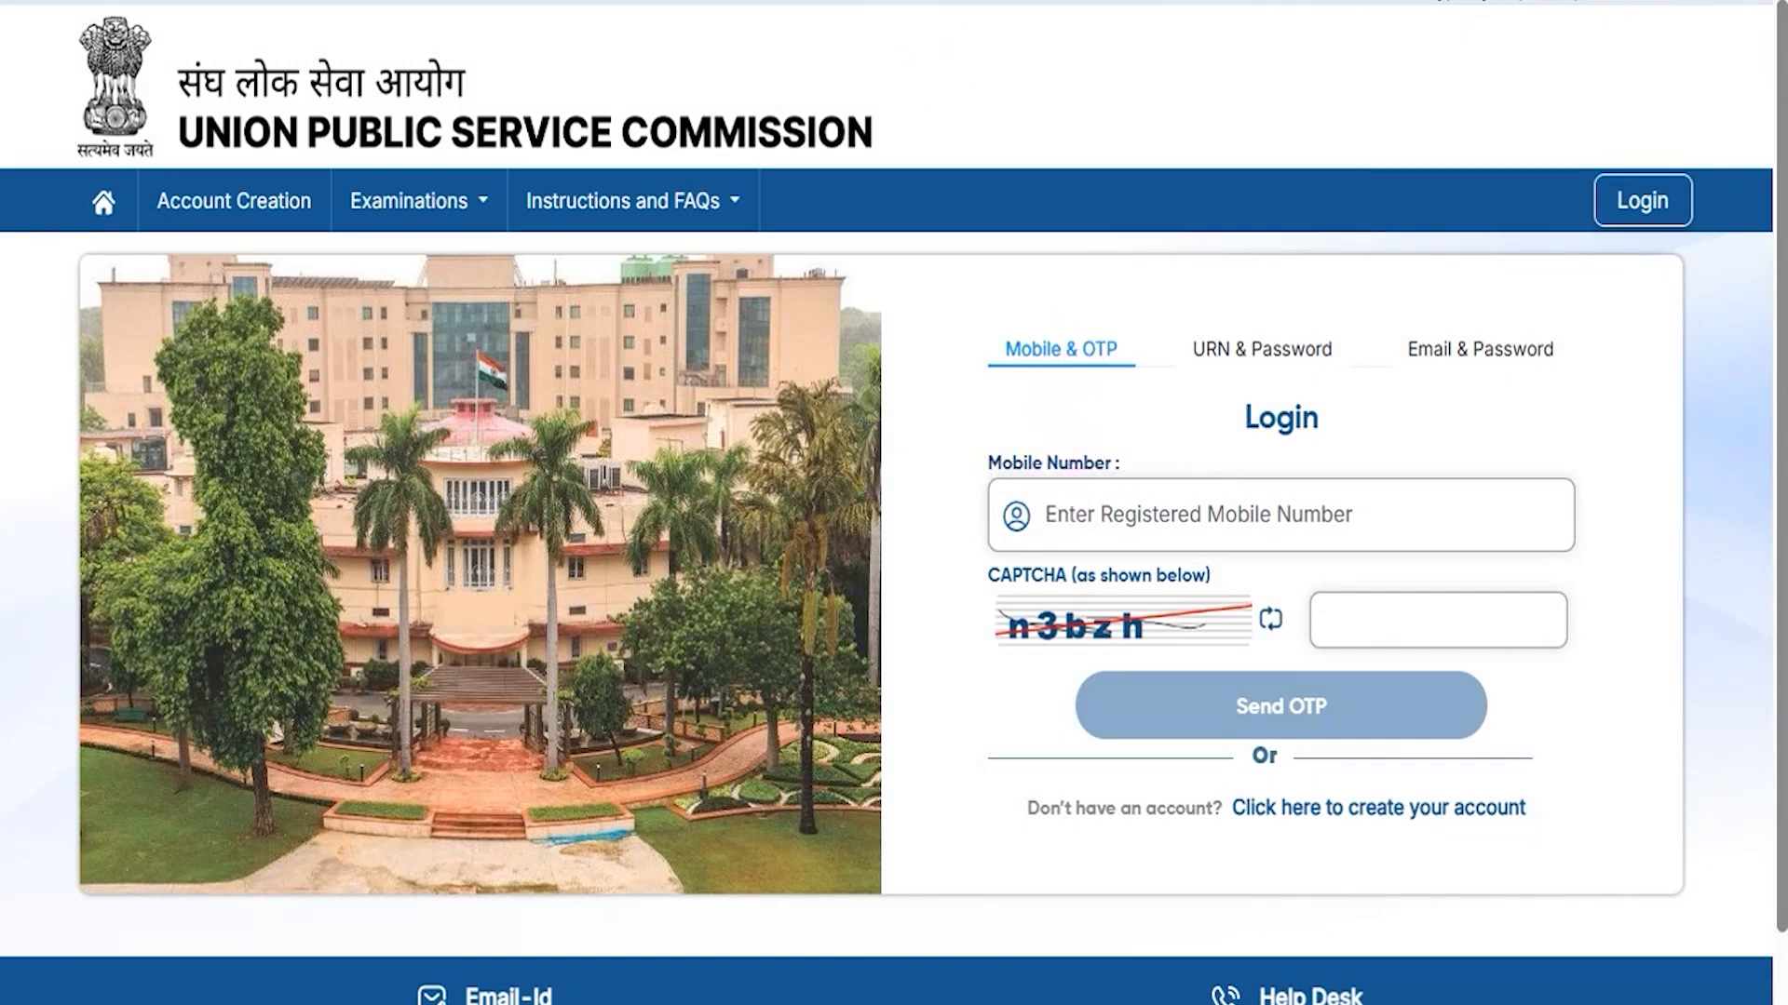
# Point out the mobile number field, the captcha, its entry box and Send OTP on the Mobile & OTP login form.
pyautogui.moveTo(1274, 523); pyautogui.dragTo(1343, 465)
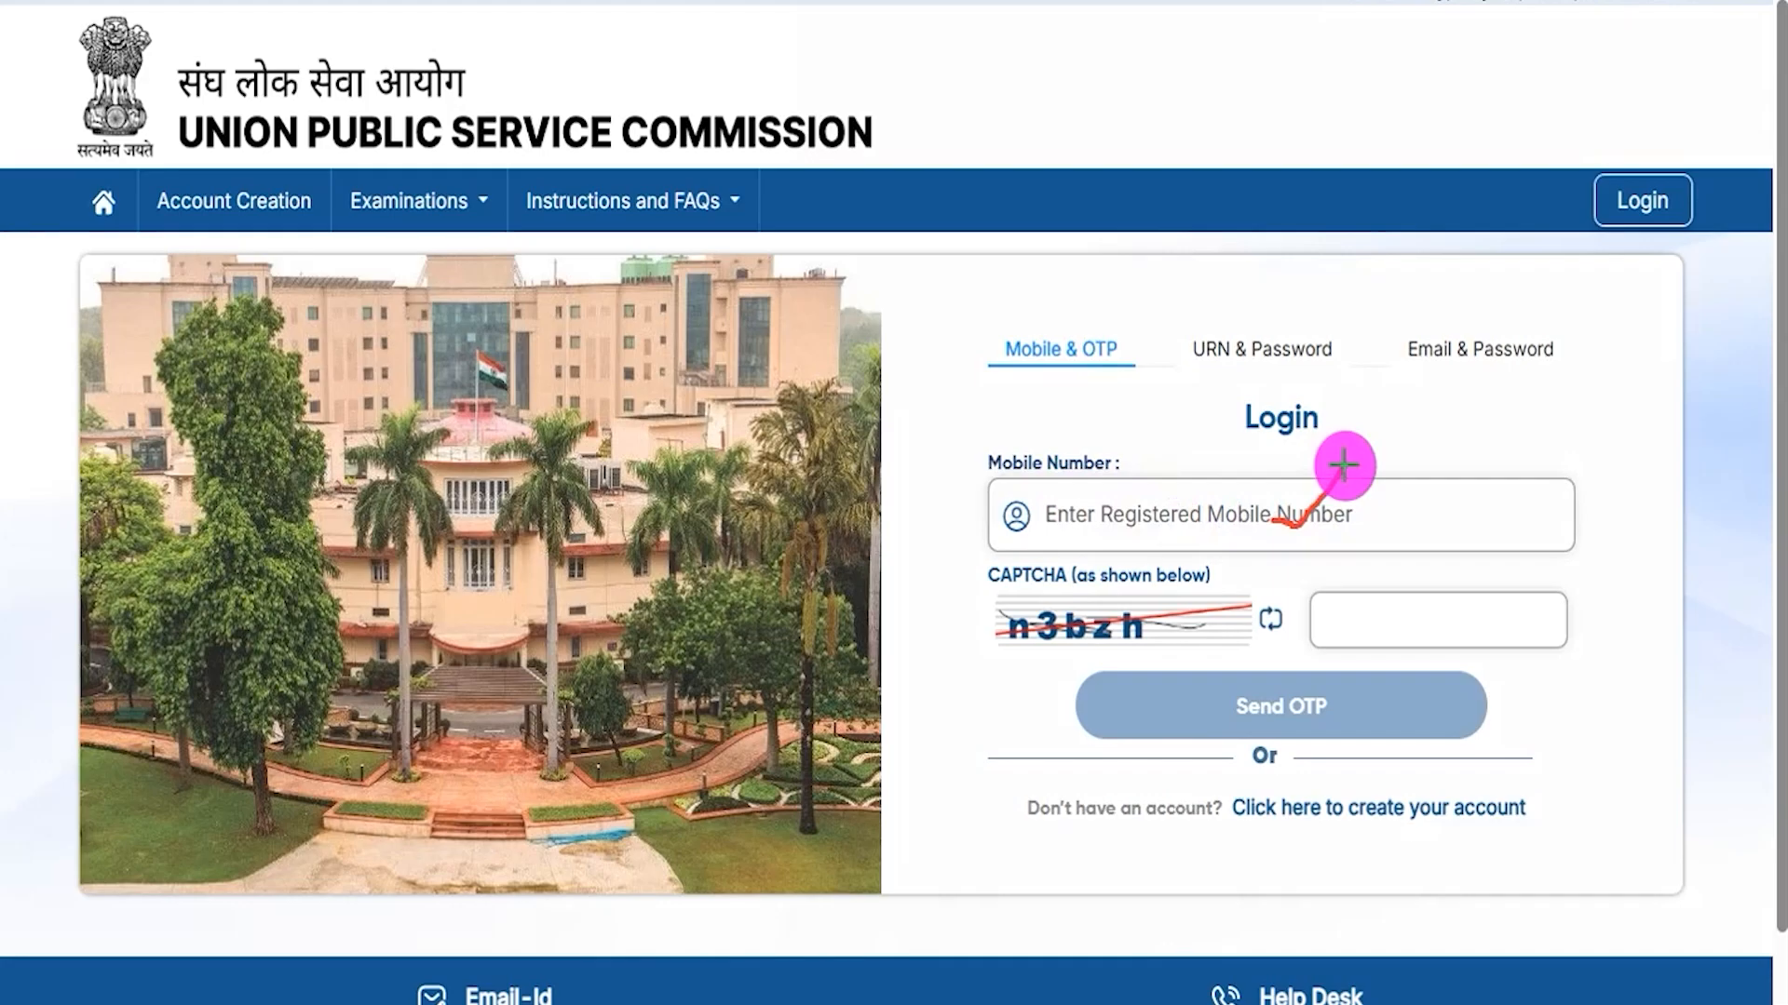
pyautogui.moveTo(1060, 651); pyautogui.dragTo(1173, 649)
pyautogui.moveTo(1476, 622); pyautogui.dragTo(1532, 575)
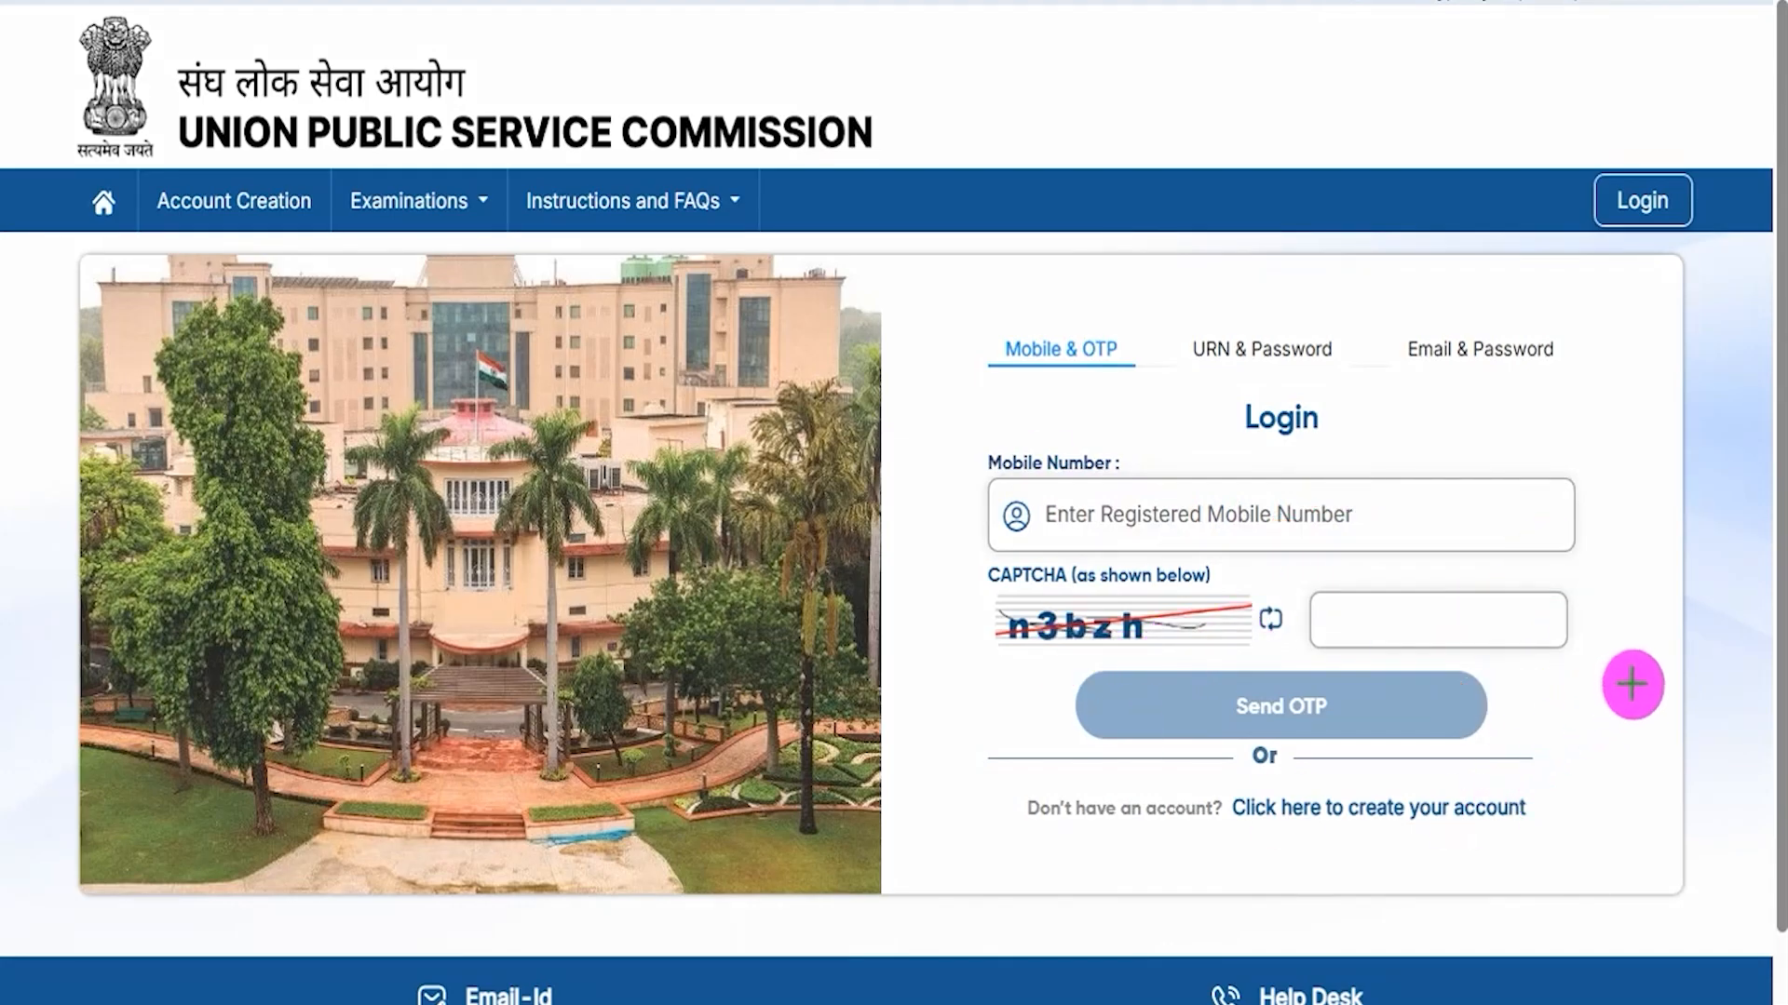
pyautogui.moveTo(1692, 649); pyautogui.dragTo(1403, 703)
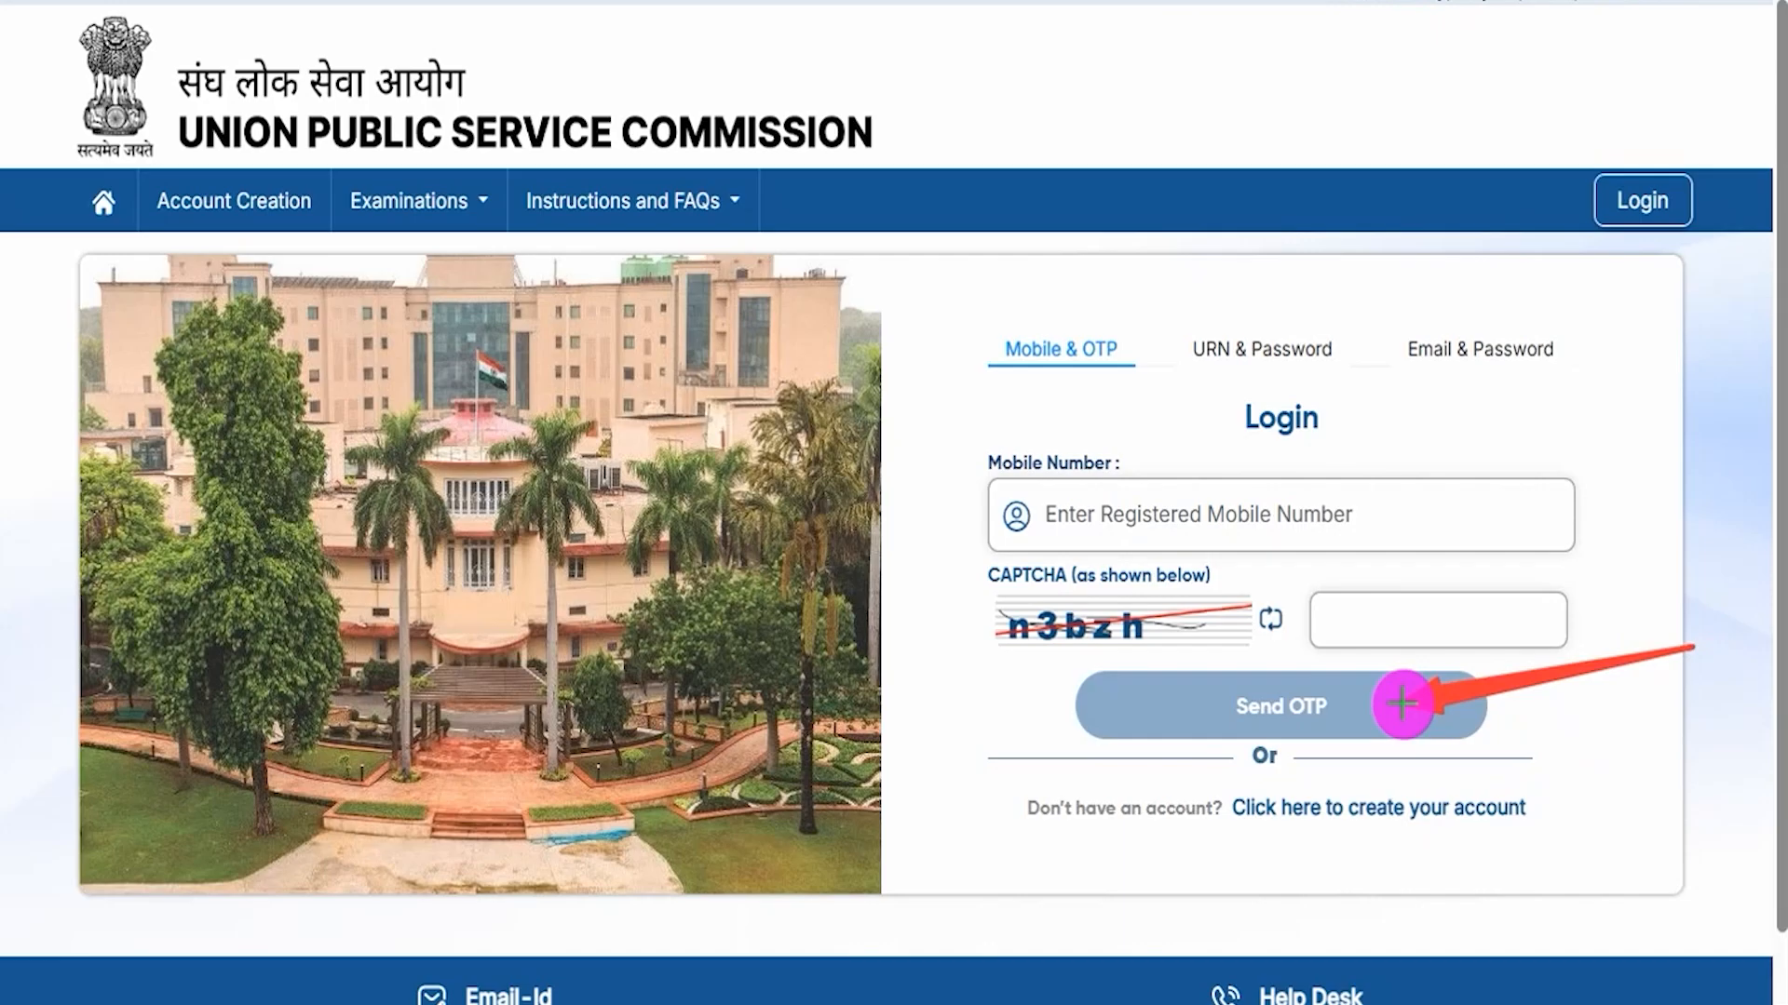
pyautogui.moveTo(1403, 703); pyautogui.dragTo(1403, 703)
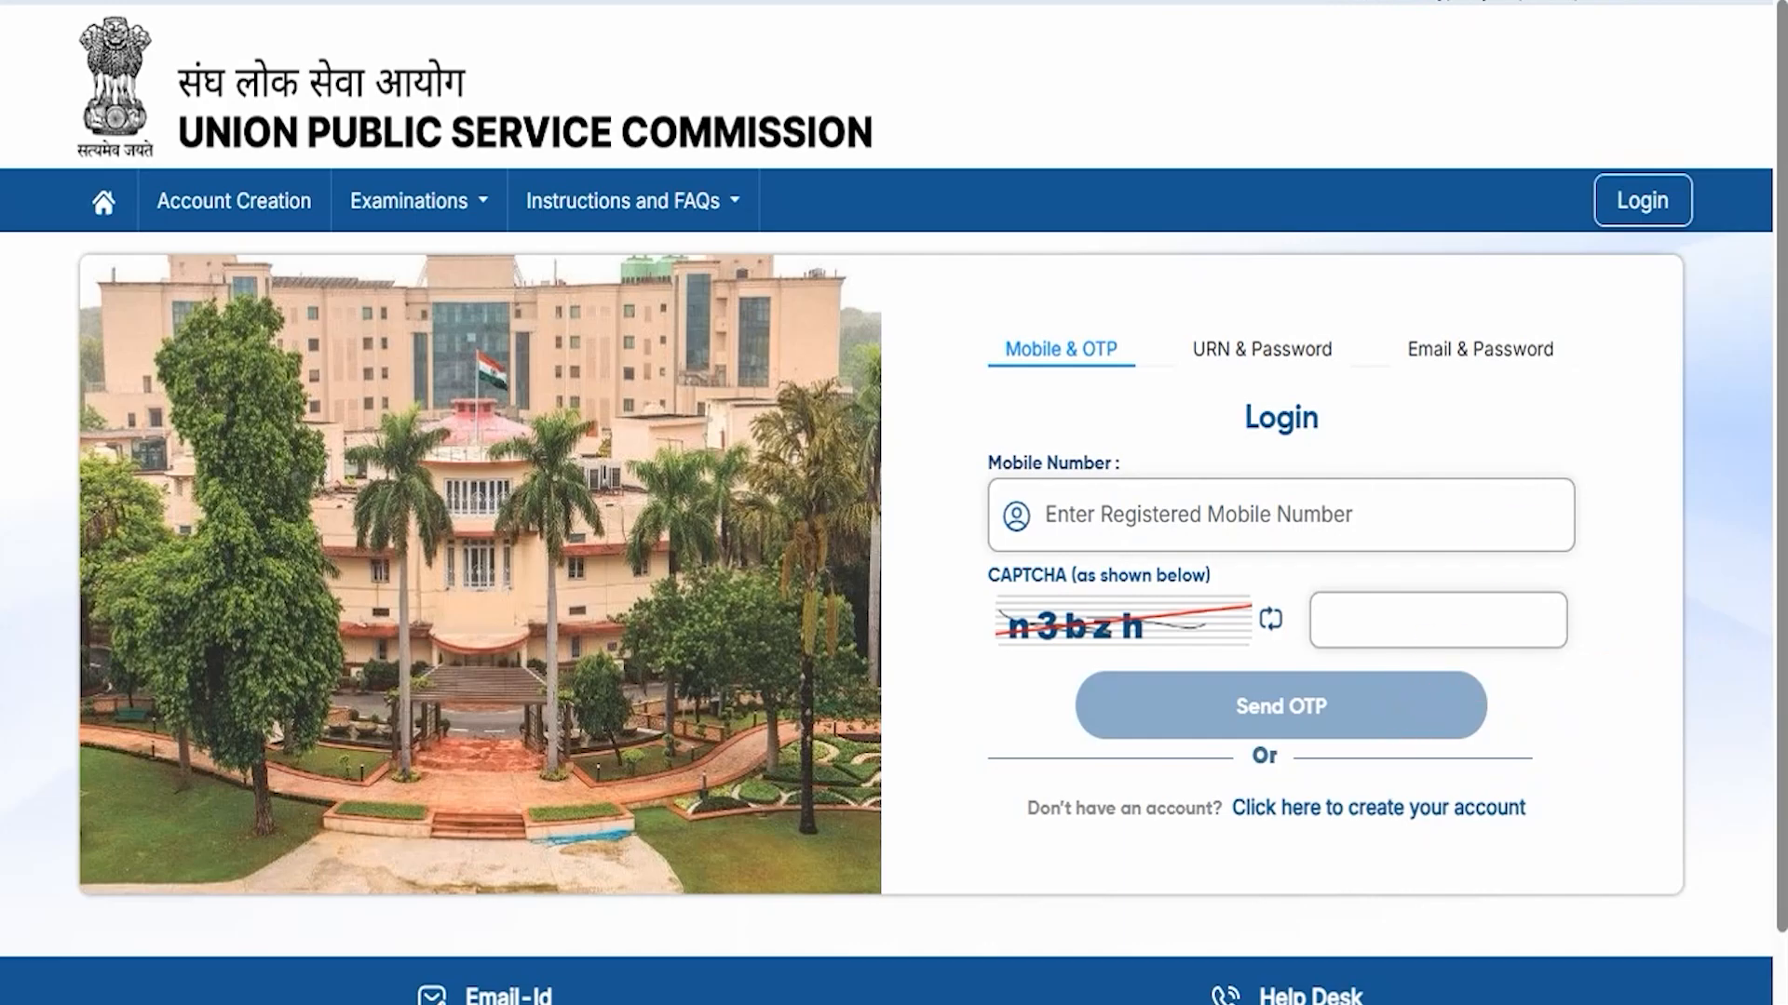
# Switch to the Email & Password login form and mark its email, password, captcha and Sign in controls.
pyautogui.click(1465, 350)
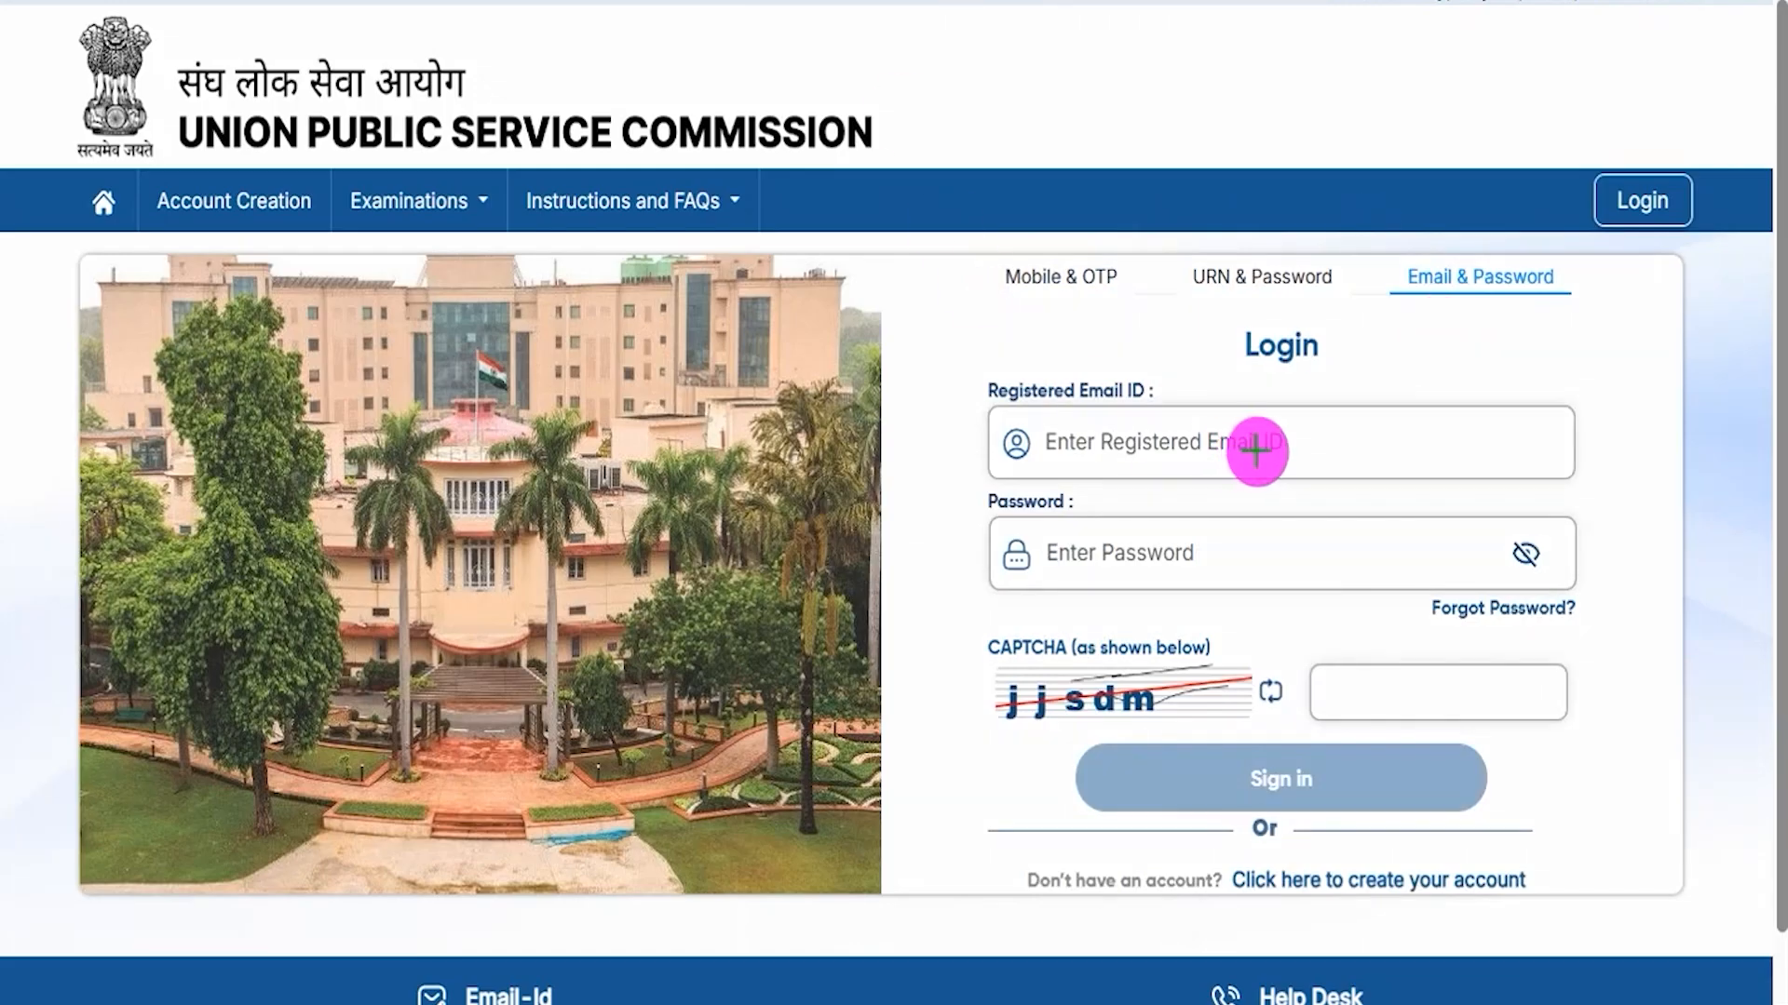
pyautogui.moveTo(1295, 452); pyautogui.dragTo(1355, 415)
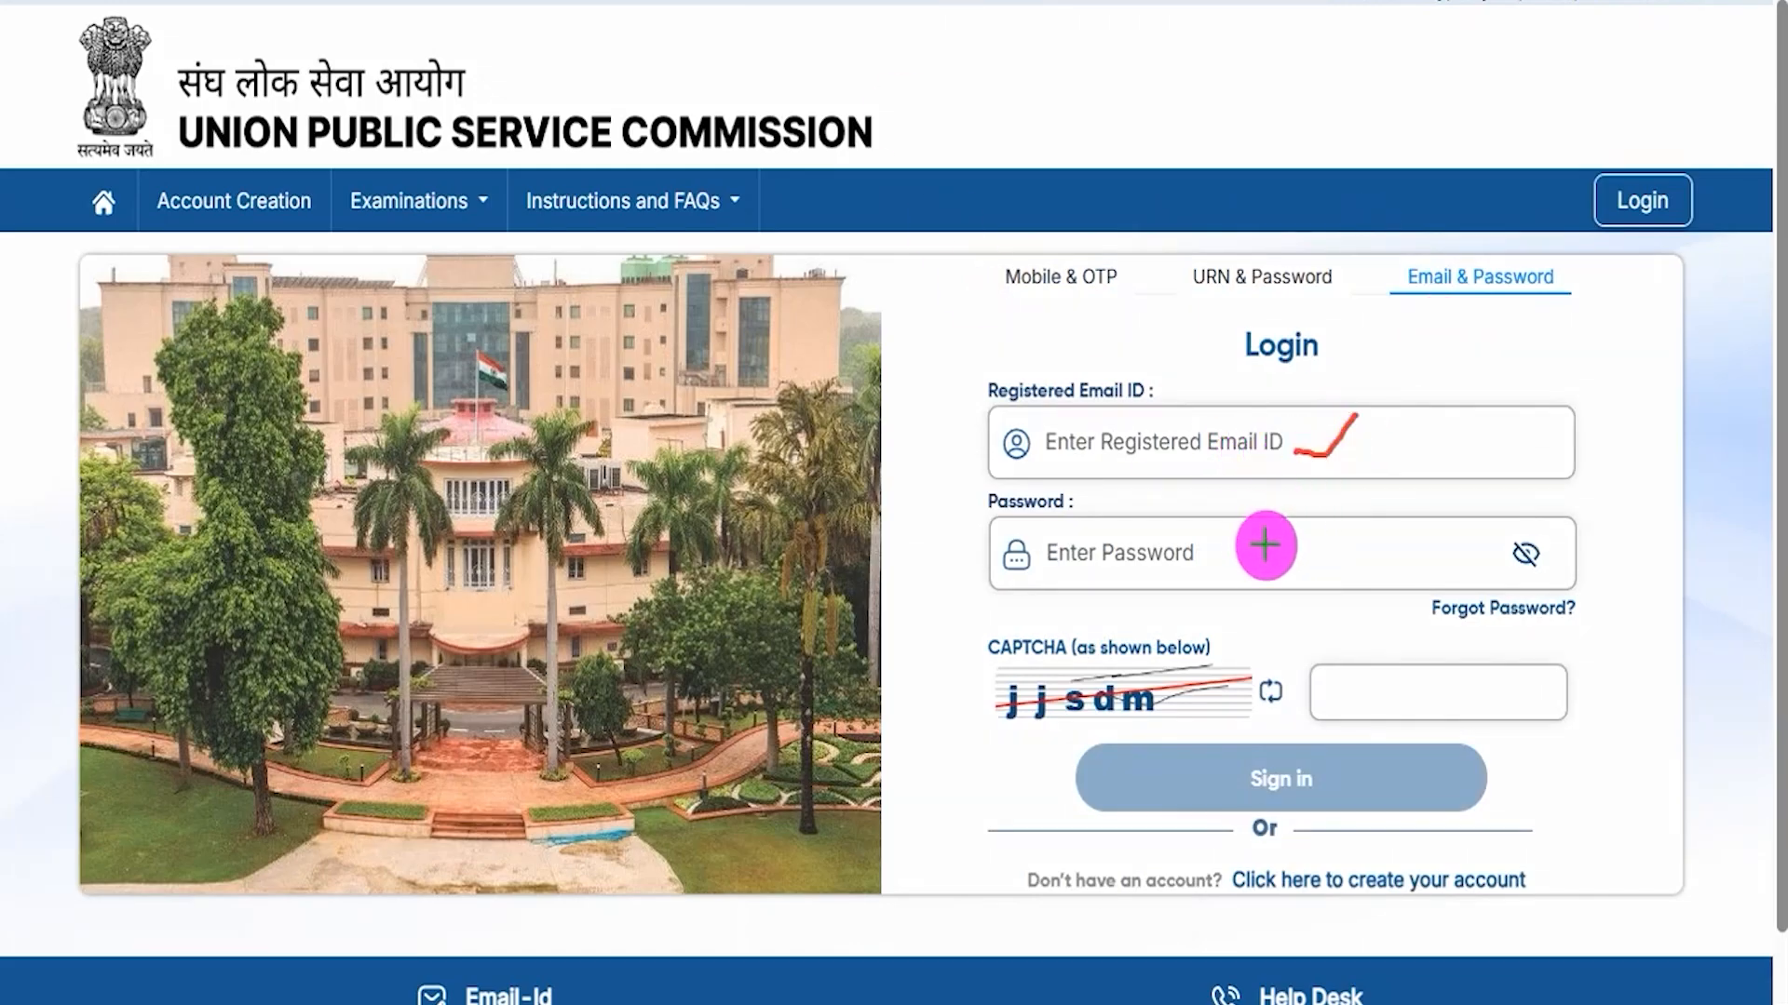
pyautogui.moveTo(1261, 549); pyautogui.dragTo(1308, 510)
pyautogui.moveTo(1063, 730); pyautogui.dragTo(1143, 720)
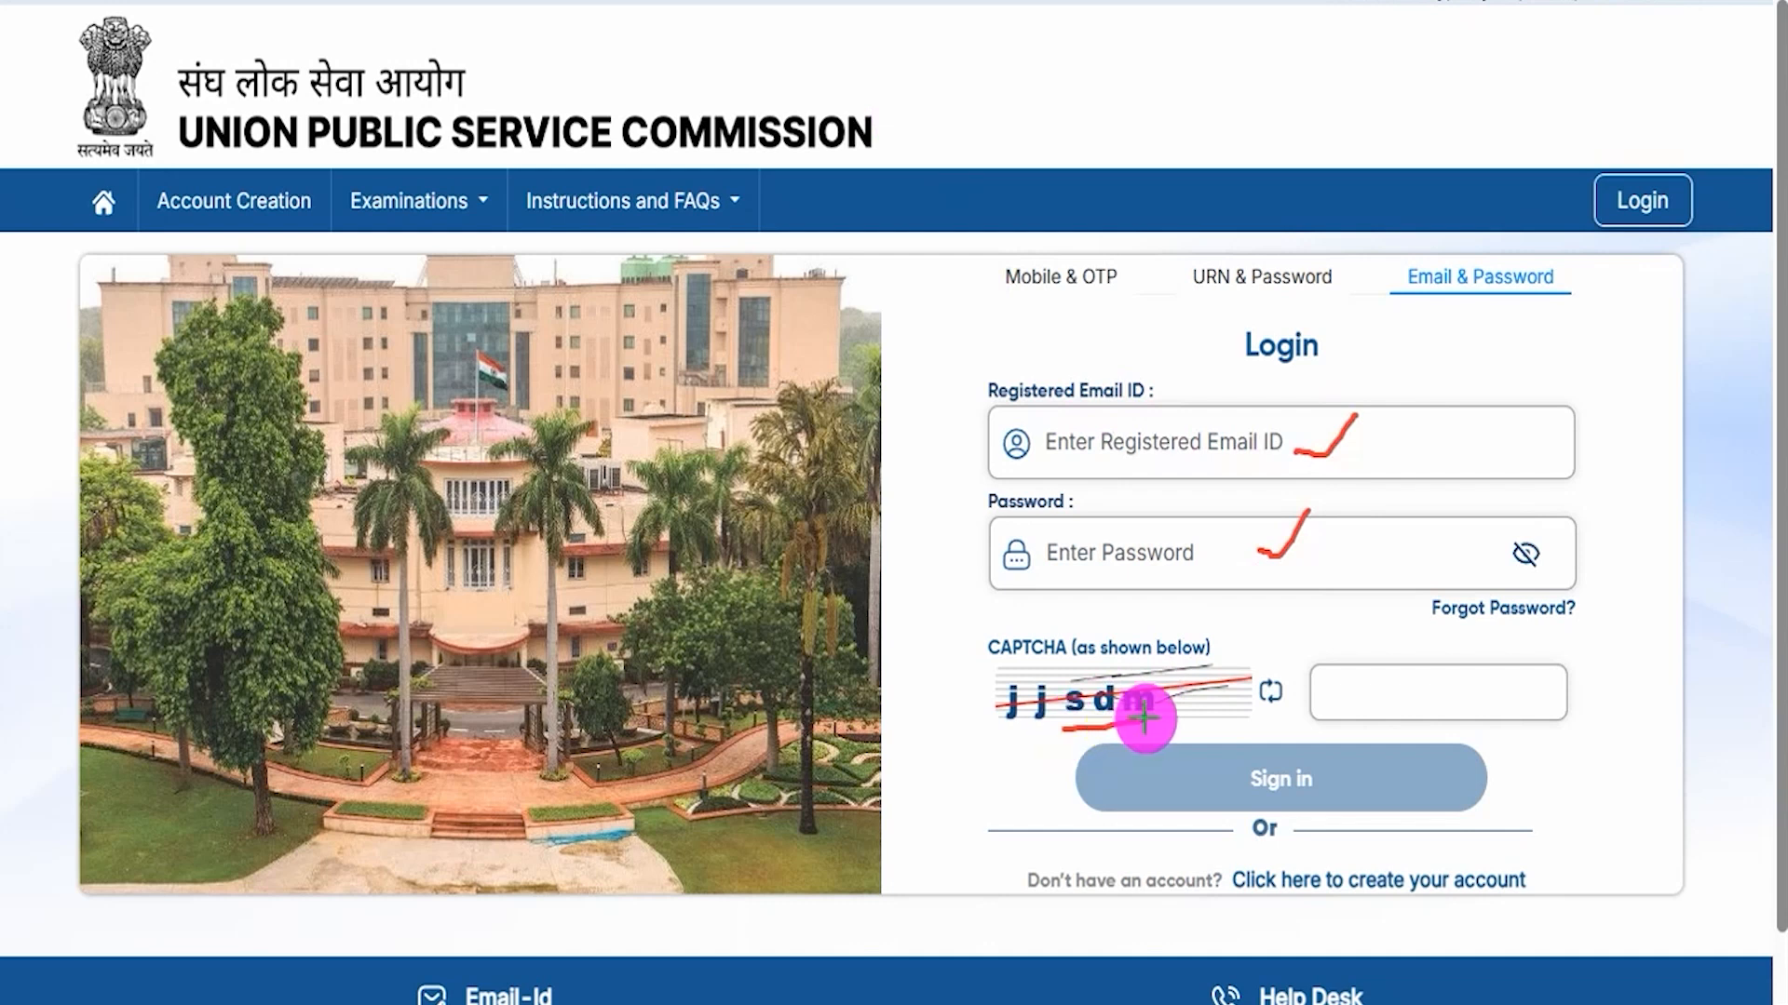
pyautogui.moveTo(1432, 719); pyautogui.dragTo(1508, 645)
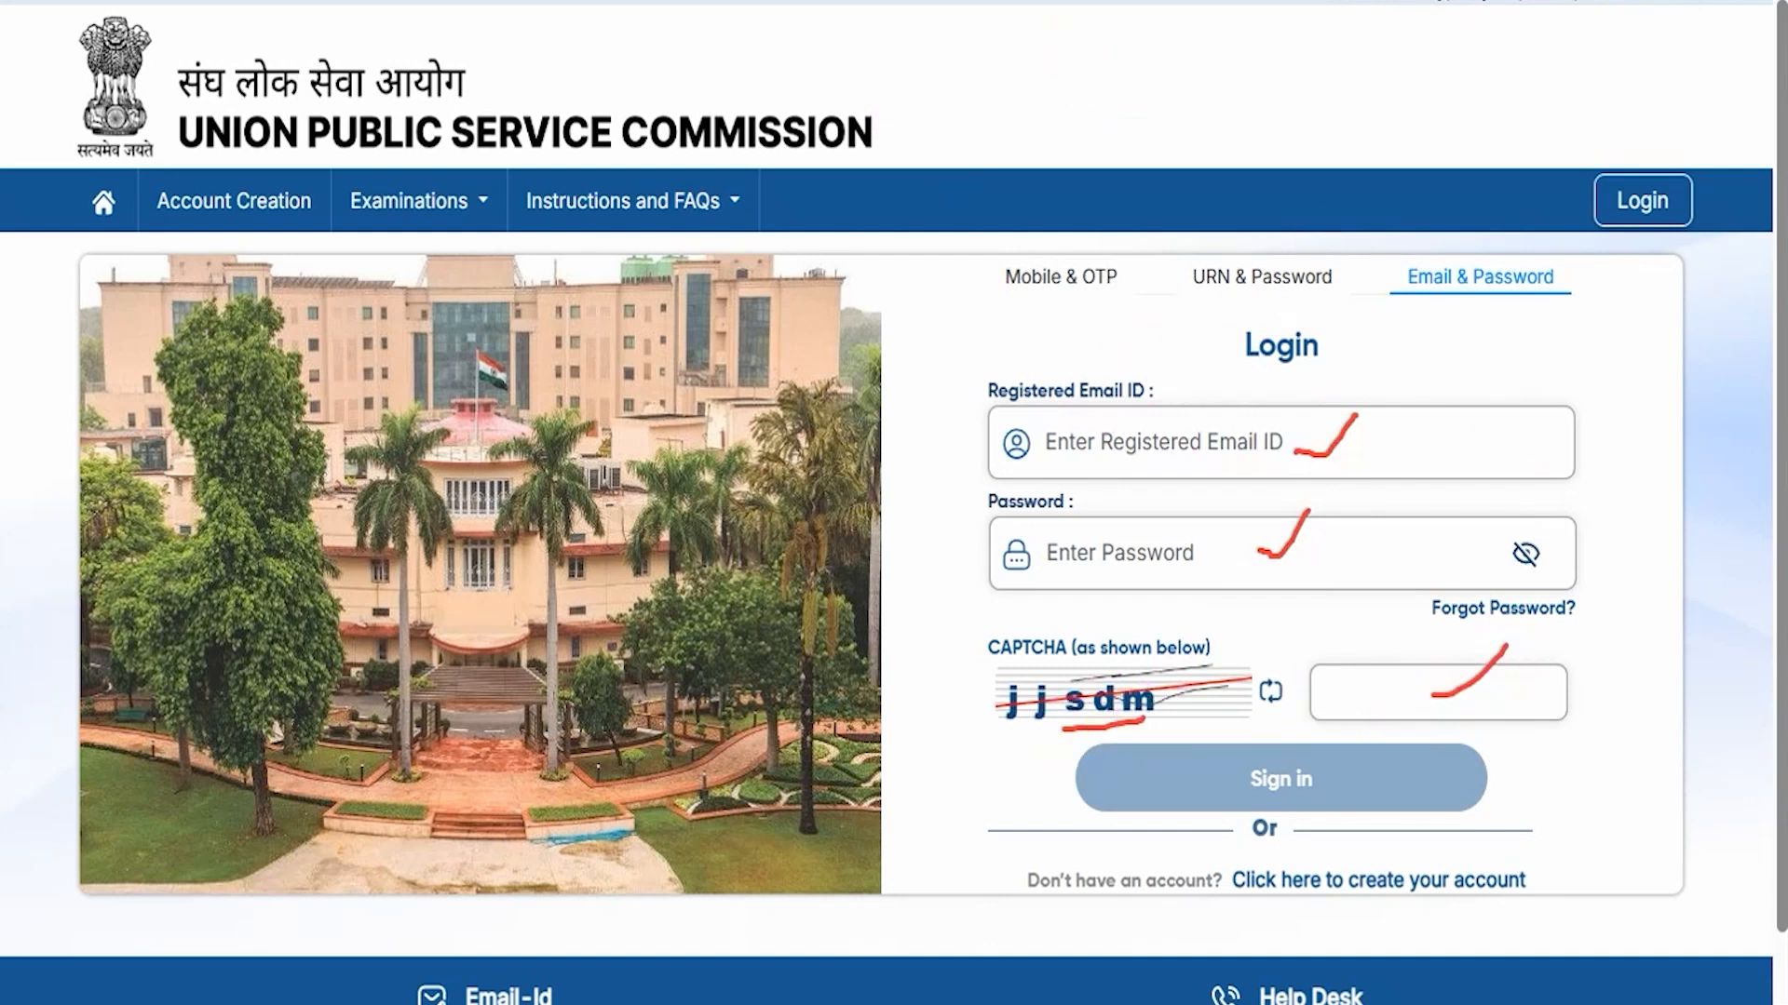
pyautogui.moveTo(1713, 696); pyautogui.dragTo(1424, 778)
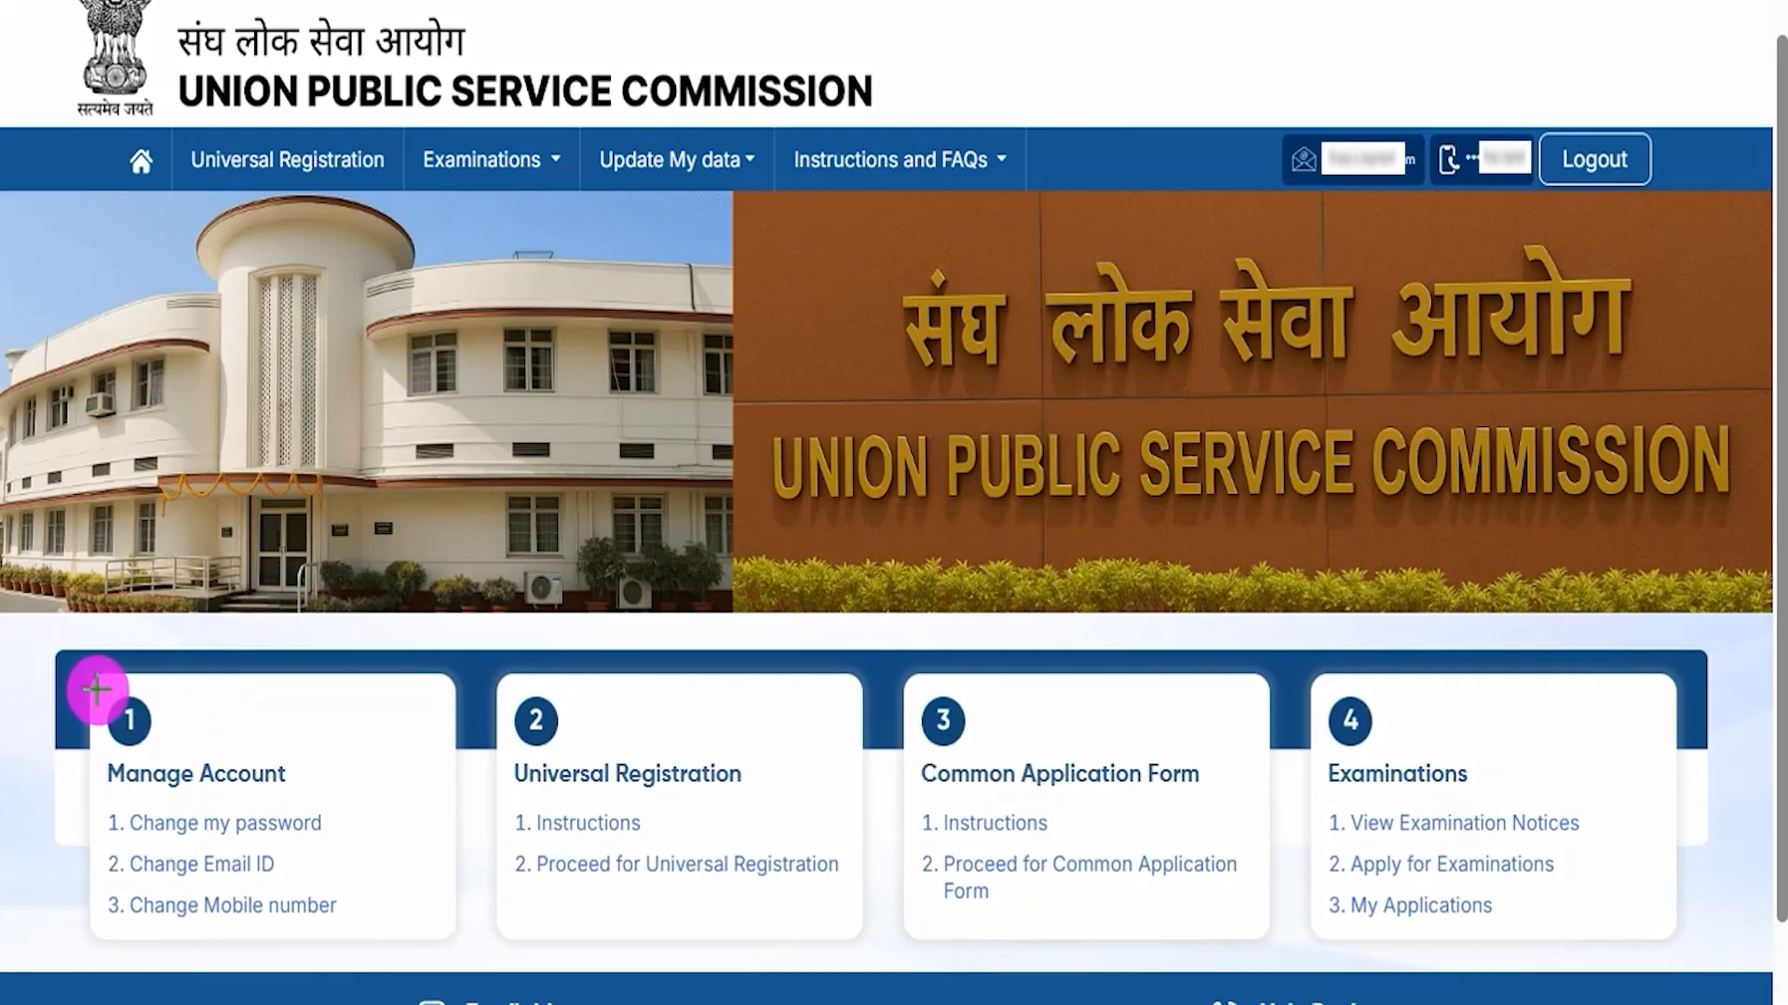
# Mark the Manage Account card and its password, email ID and mobile number change options, then clear the marks.
pyautogui.moveTo(91, 687)
pyautogui.mouseDown()
pyautogui.moveTo(279, 750)
pyautogui.moveTo(363, 947)
pyautogui.mouseUp()
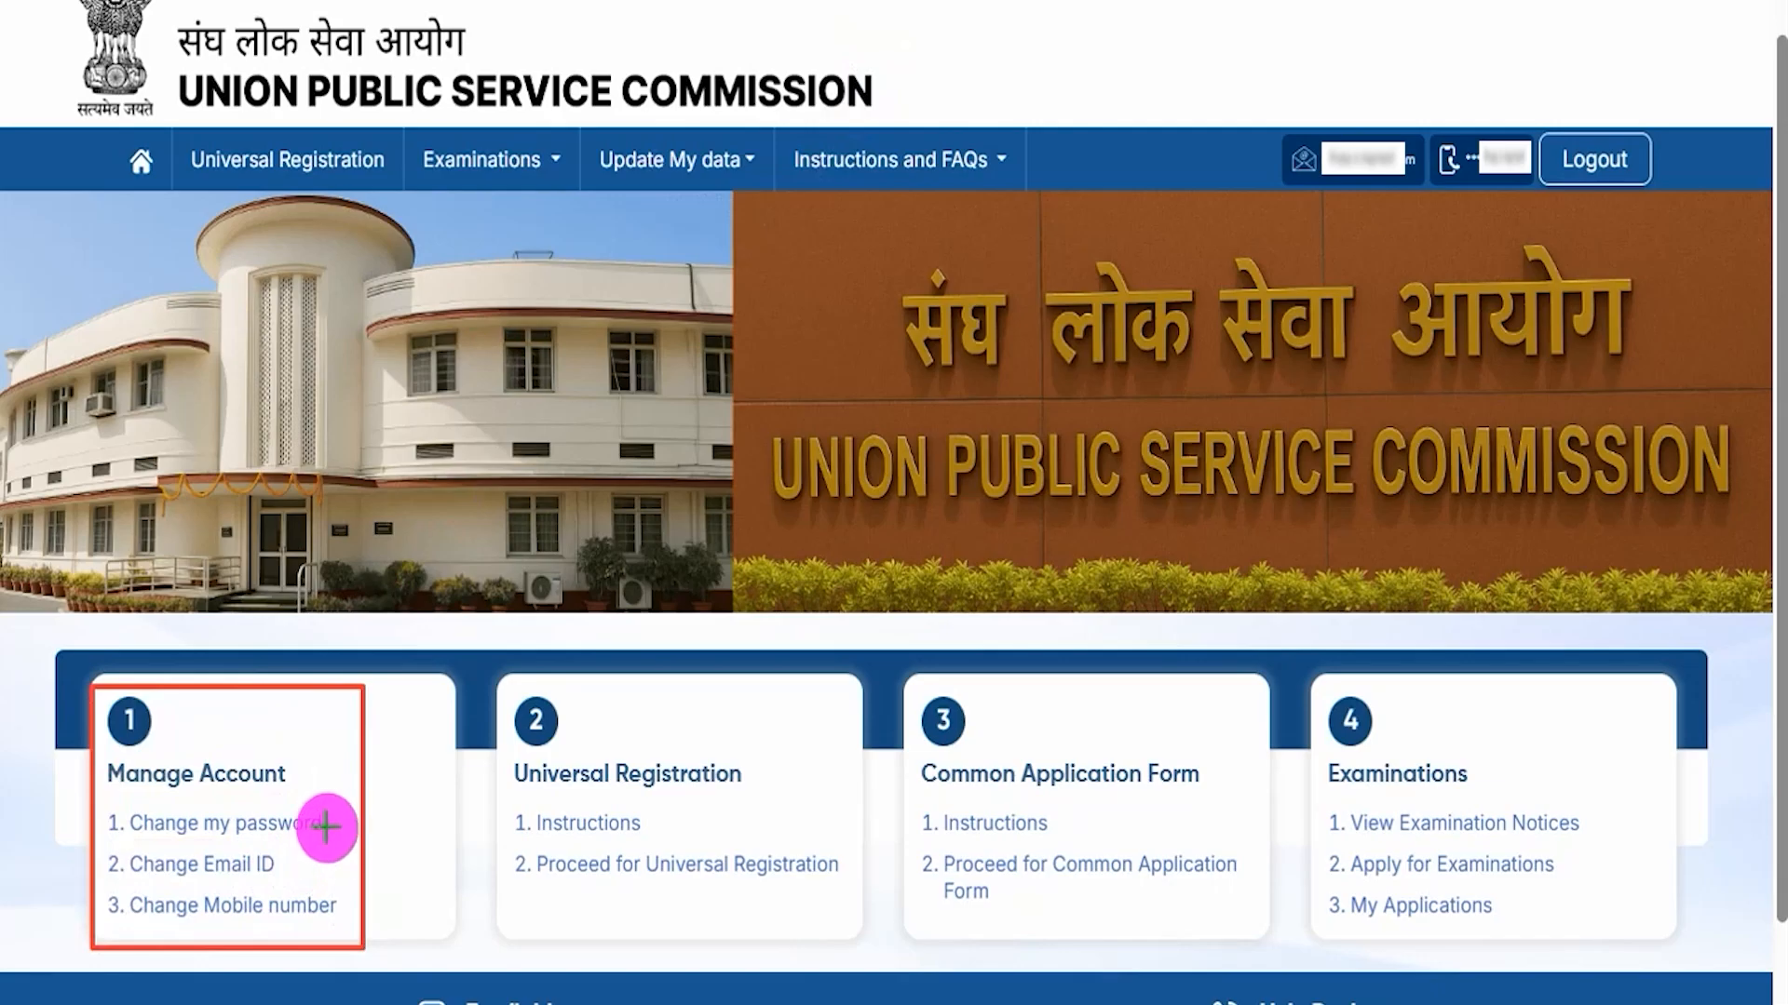
pyautogui.moveTo(285, 872); pyautogui.dragTo(357, 798)
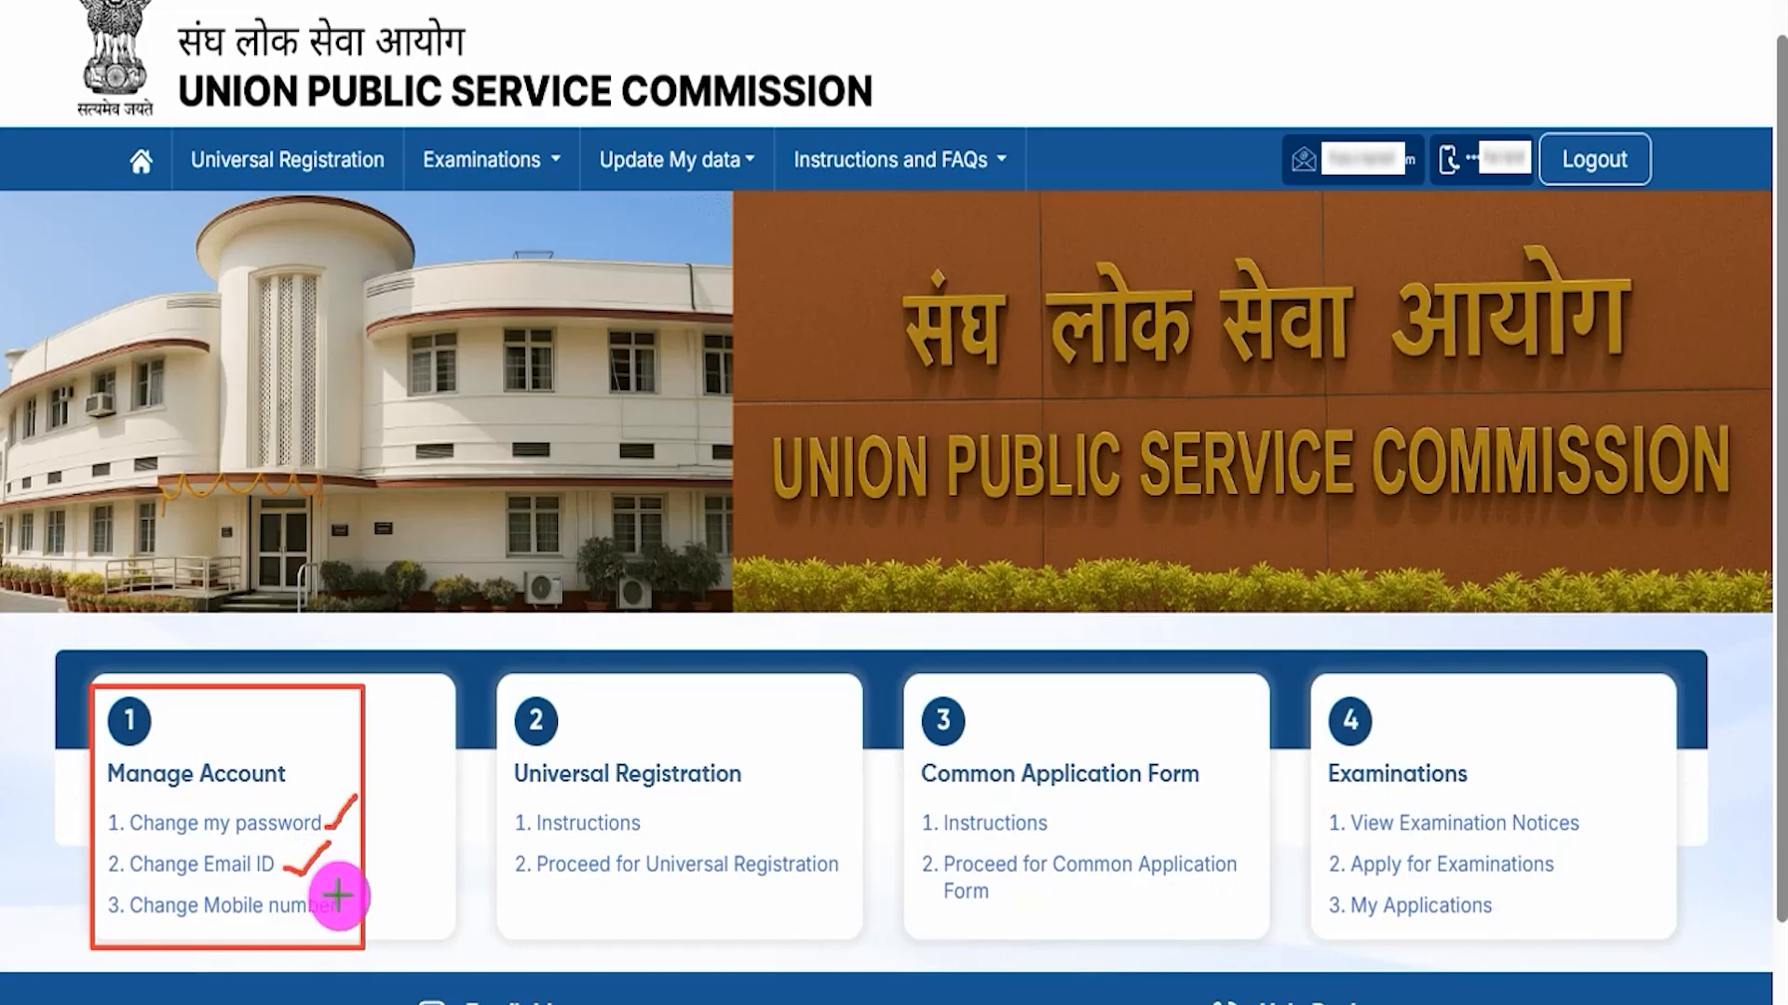
pyautogui.moveTo(338, 911); pyautogui.dragTo(379, 878)
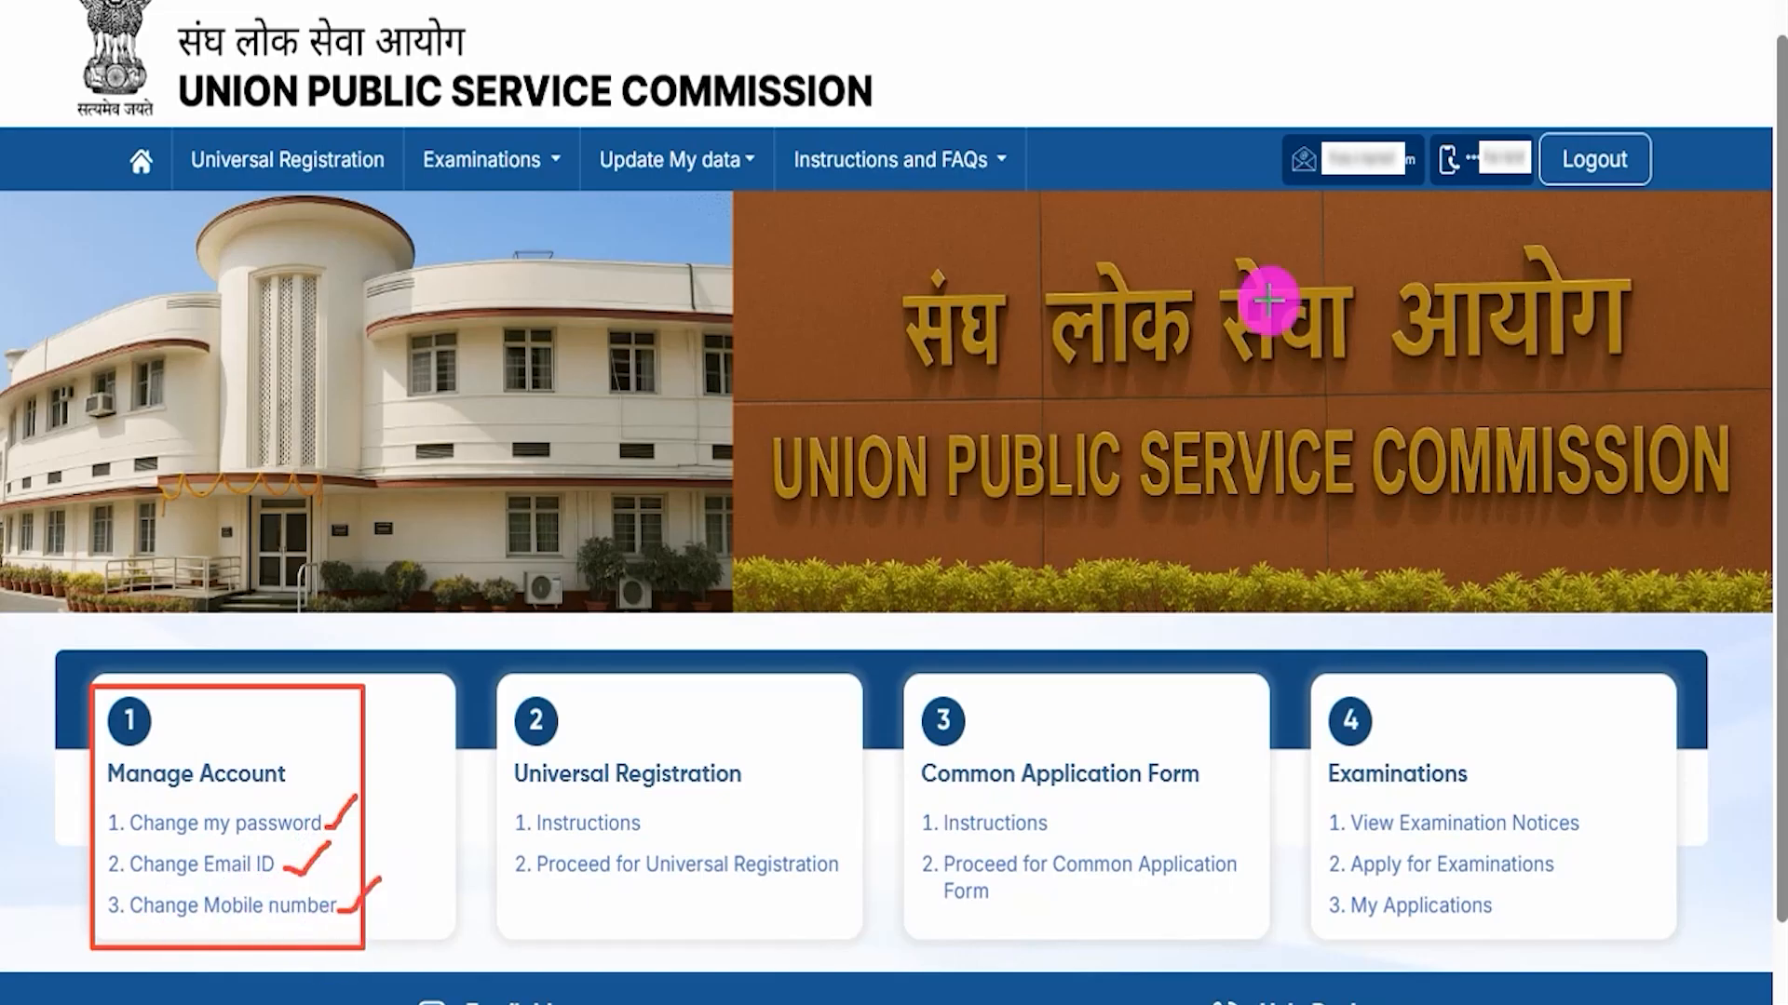
pyautogui.press('Escape')
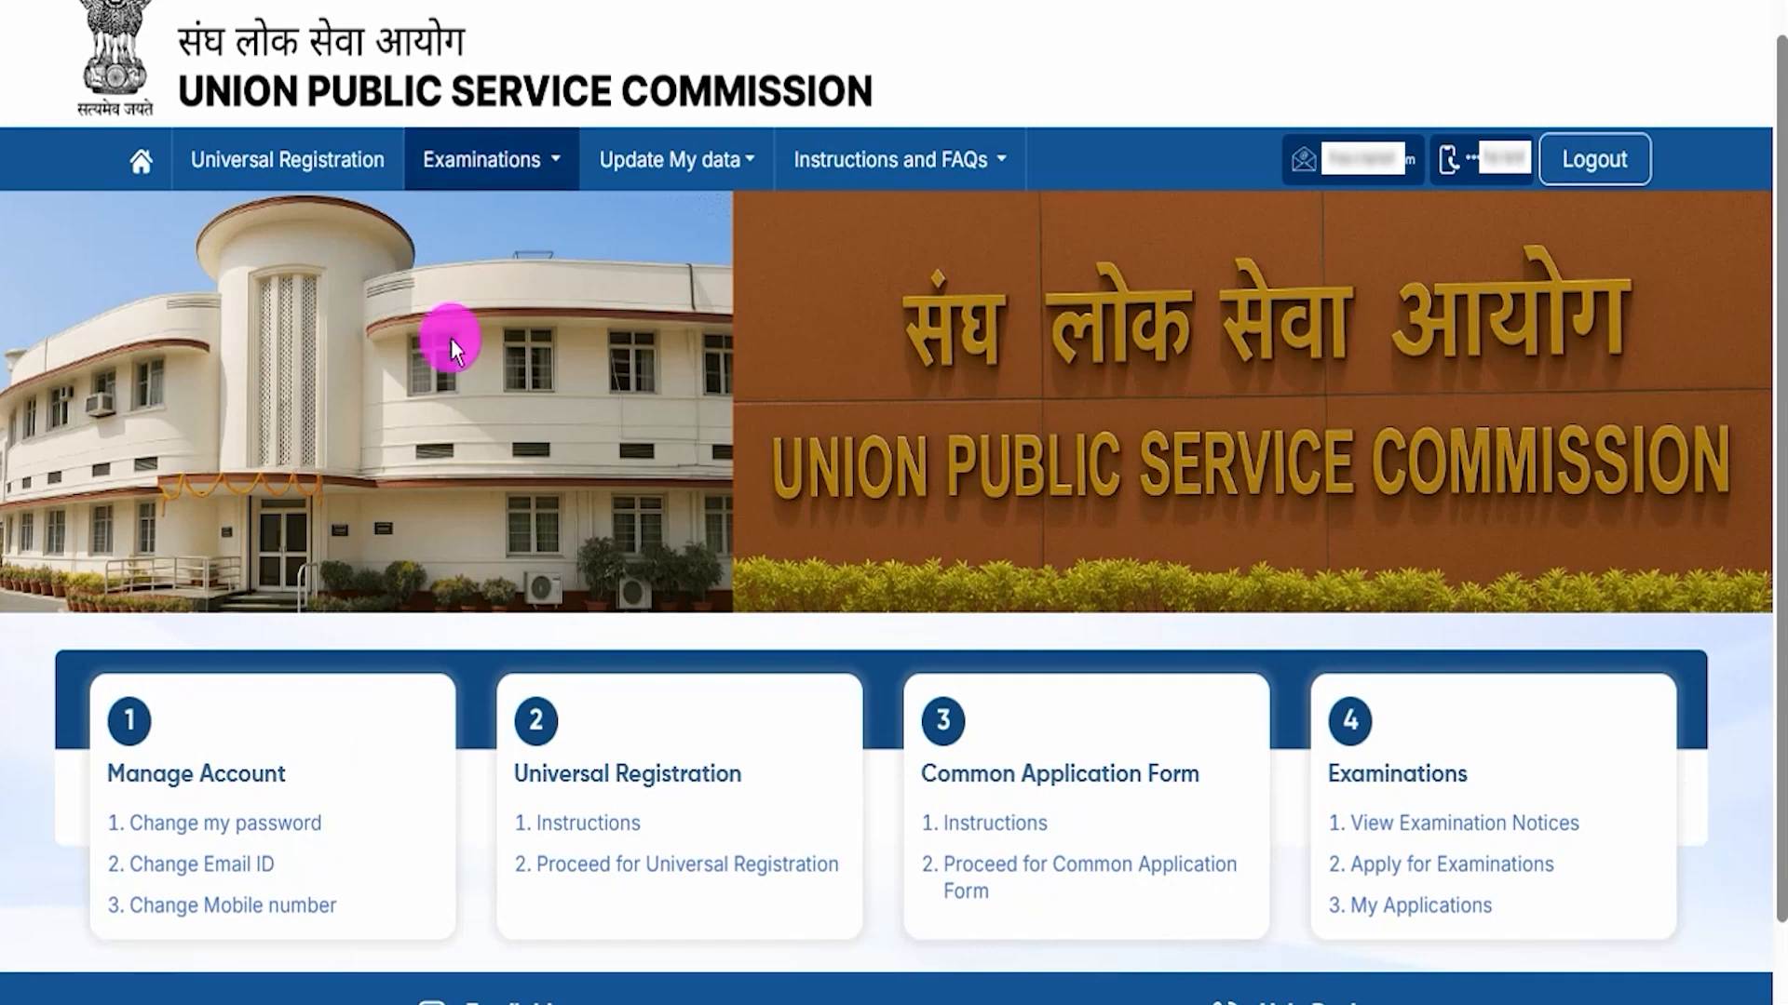
# Open the instructions for Universal Registration from the account dashboard.
pyautogui.moveTo(527, 773); pyautogui.dragTo(712, 773)
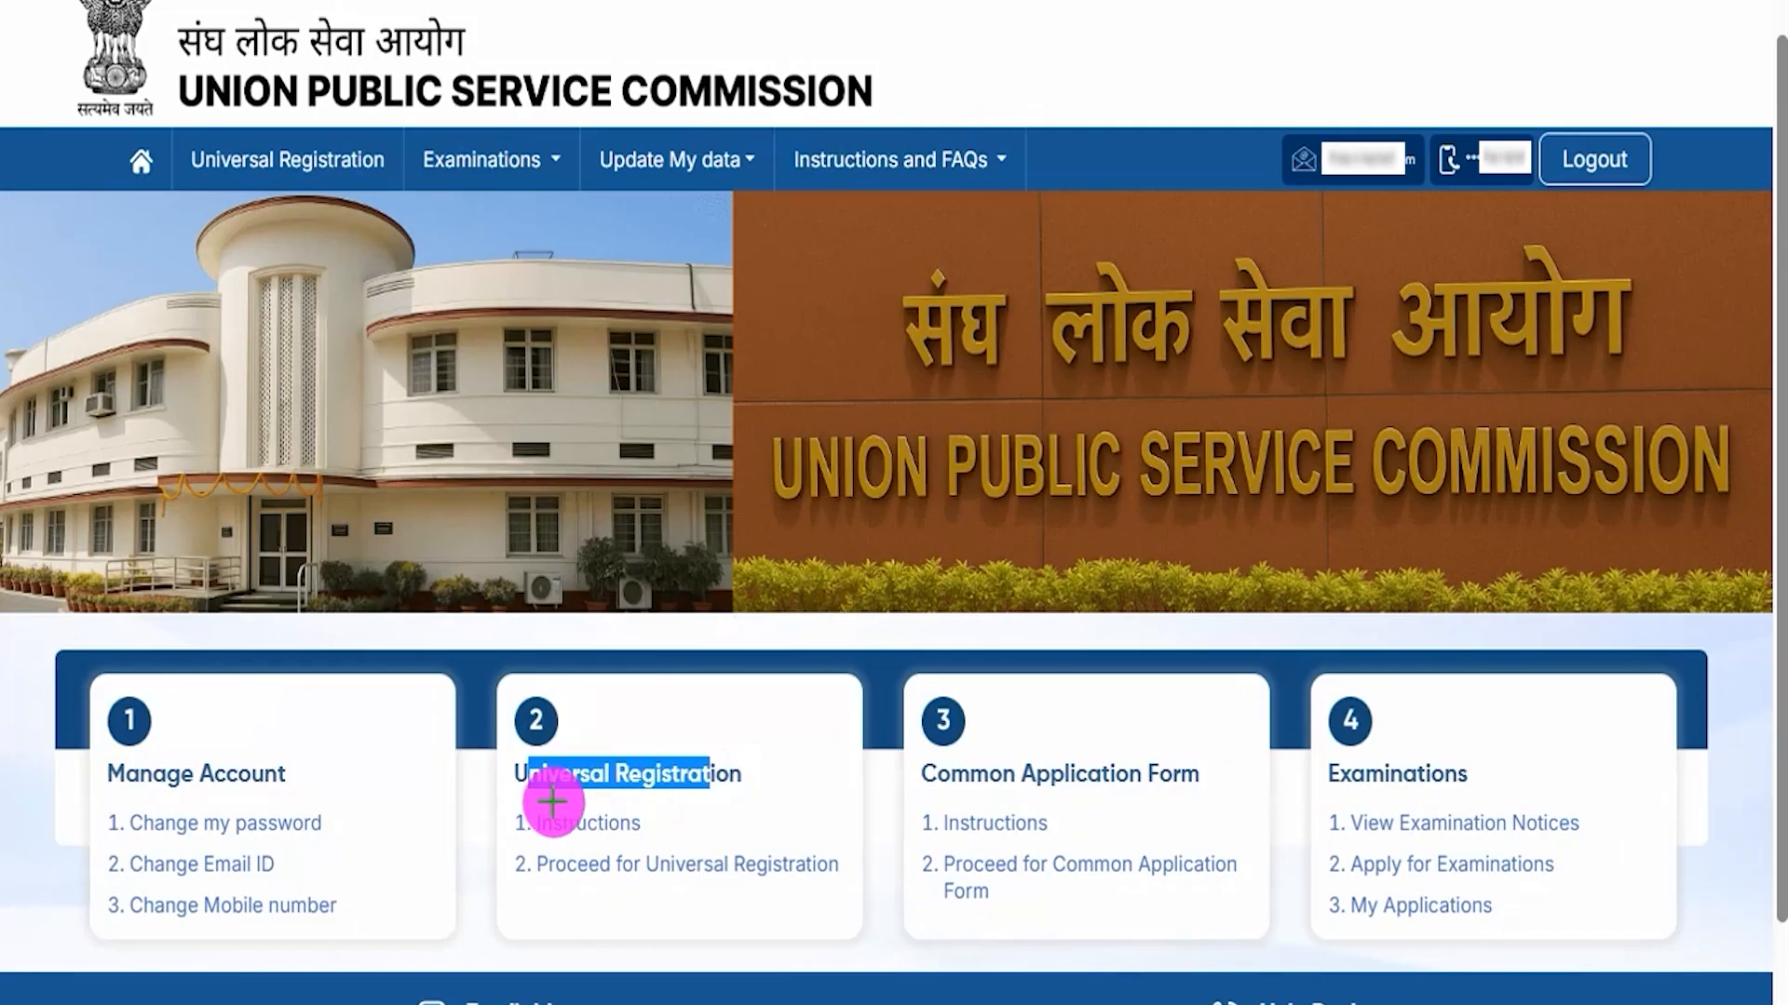
pyautogui.moveTo(486, 802); pyautogui.dragTo(656, 843)
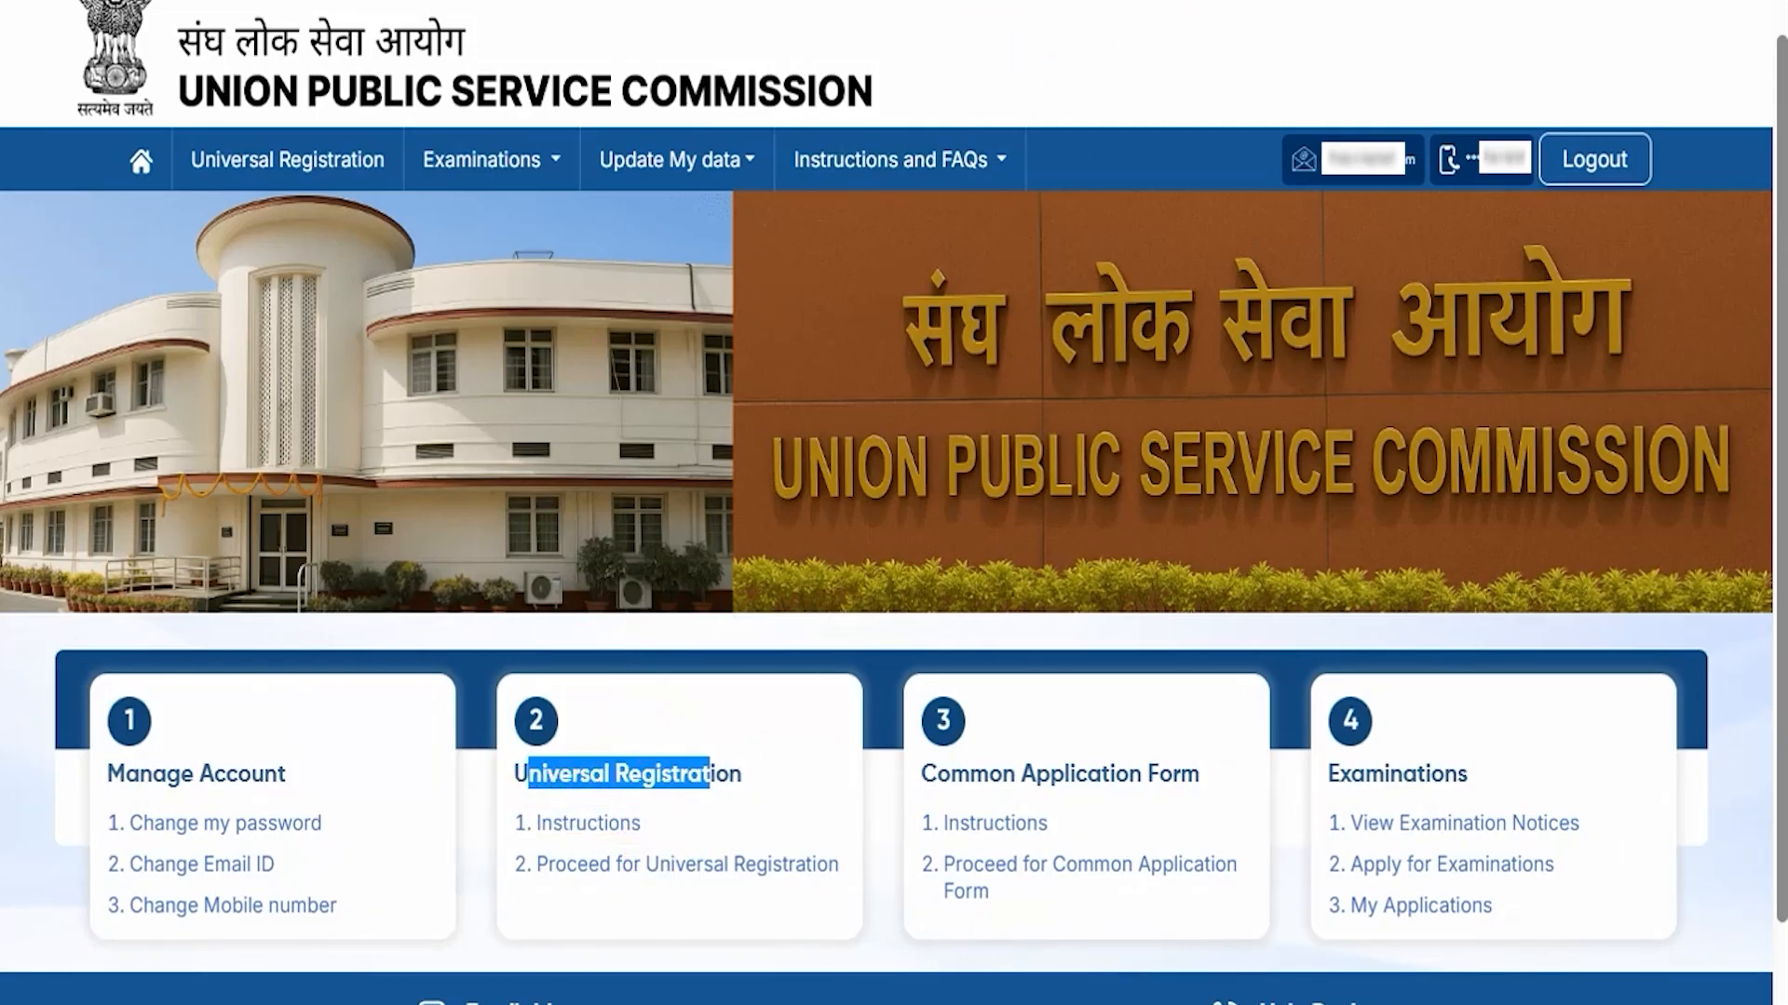
pyautogui.click(606, 823)
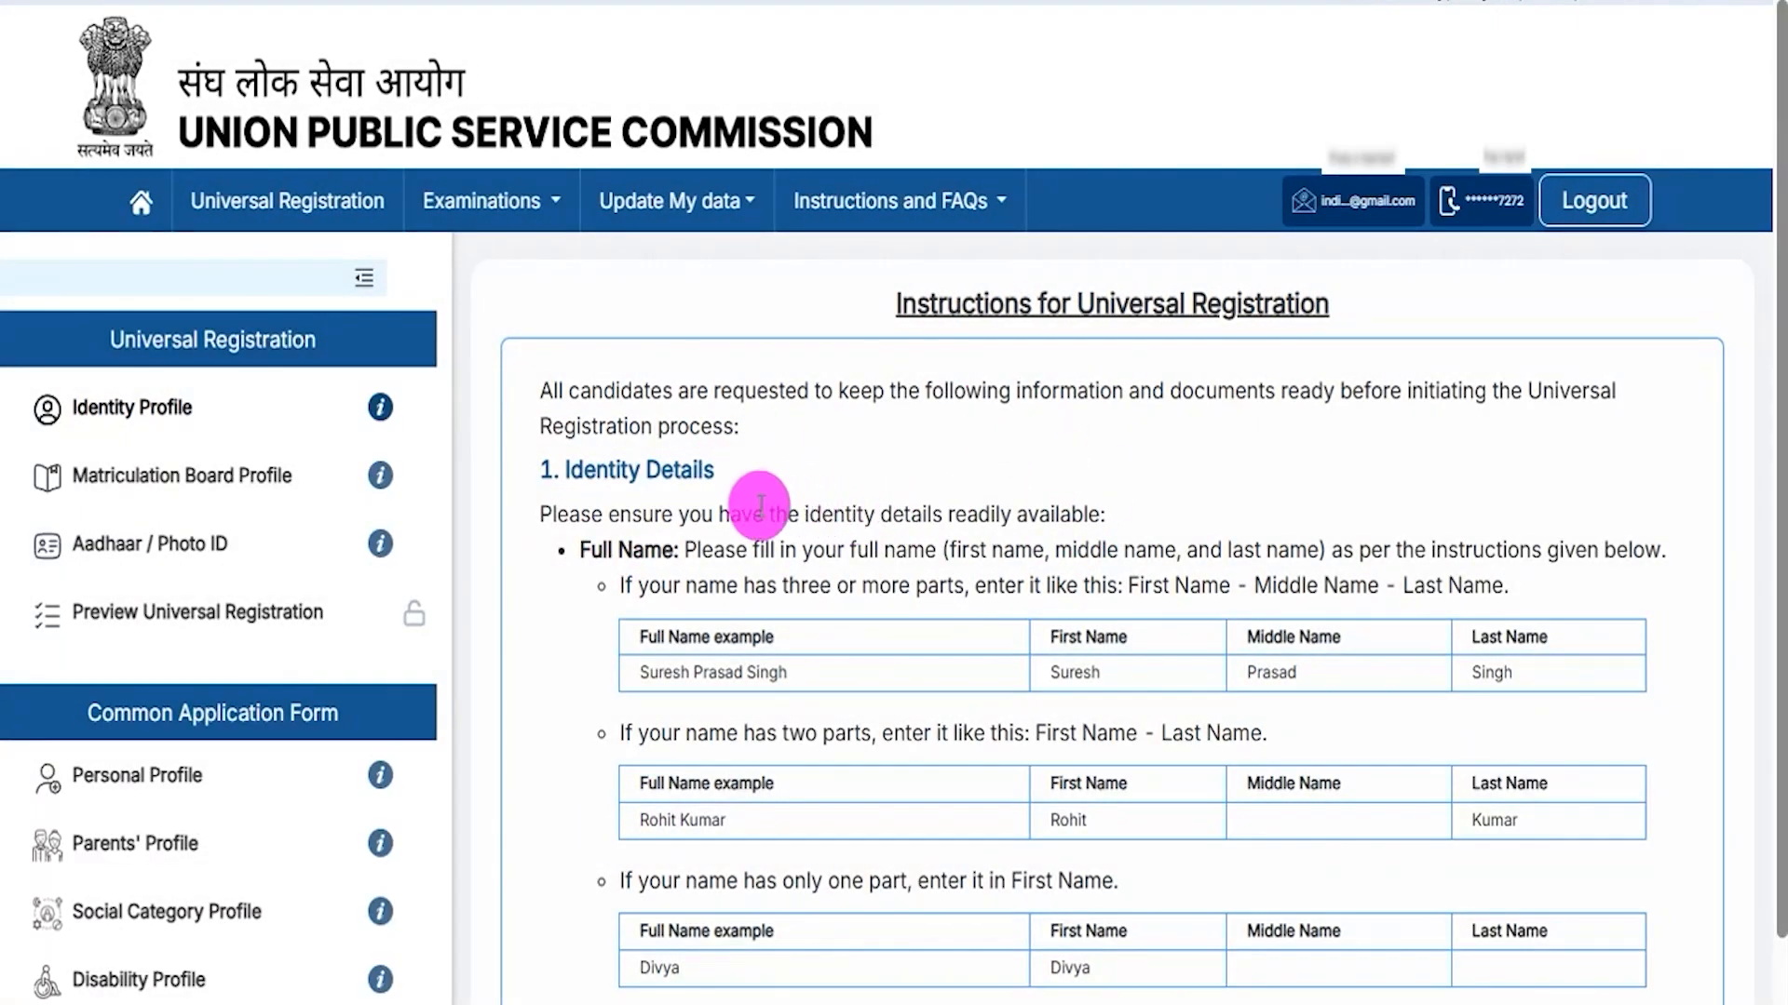
# Read the Universal Registration instructions on identity, matriculation and Aadhaar details, and proceed to the Identity Profile form.
pyautogui.moveTo(761, 512); pyautogui.dragTo(829, 508)
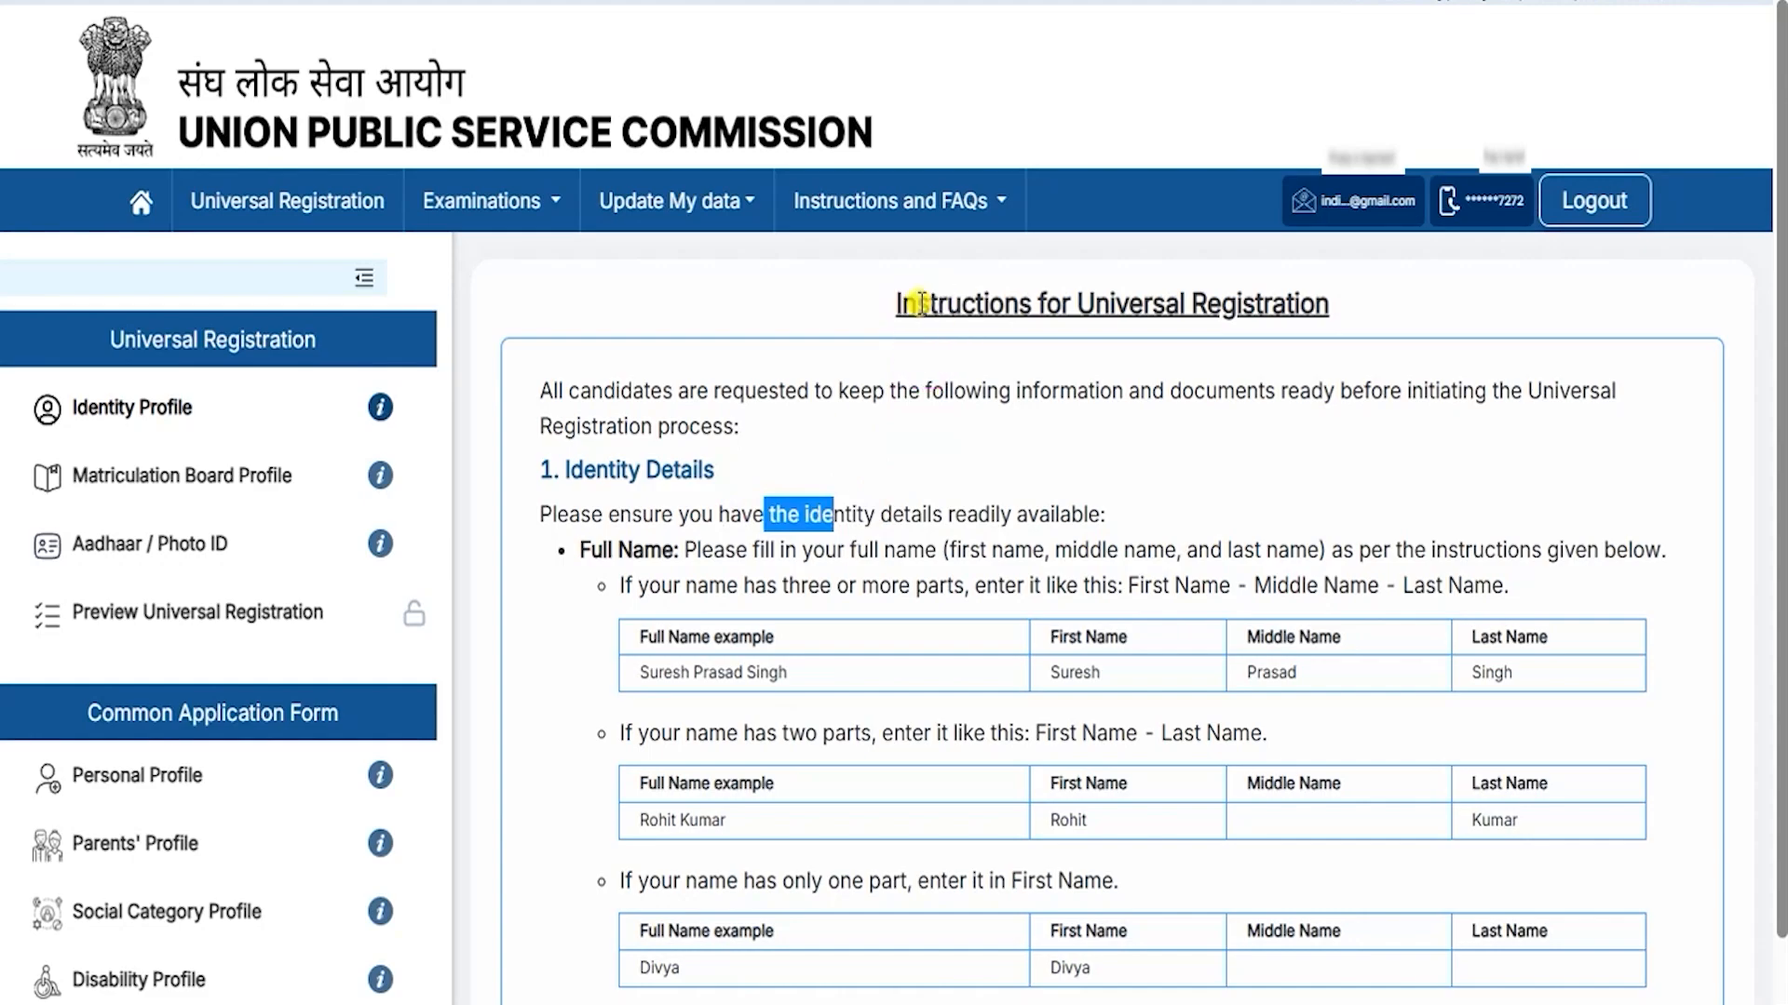
pyautogui.moveTo(917, 304); pyautogui.dragTo(1049, 300)
pyautogui.moveTo(673, 389); pyautogui.dragTo(872, 391)
pyautogui.moveTo(643, 514); pyautogui.dragTo(963, 591)
pyautogui.click(978, 711)
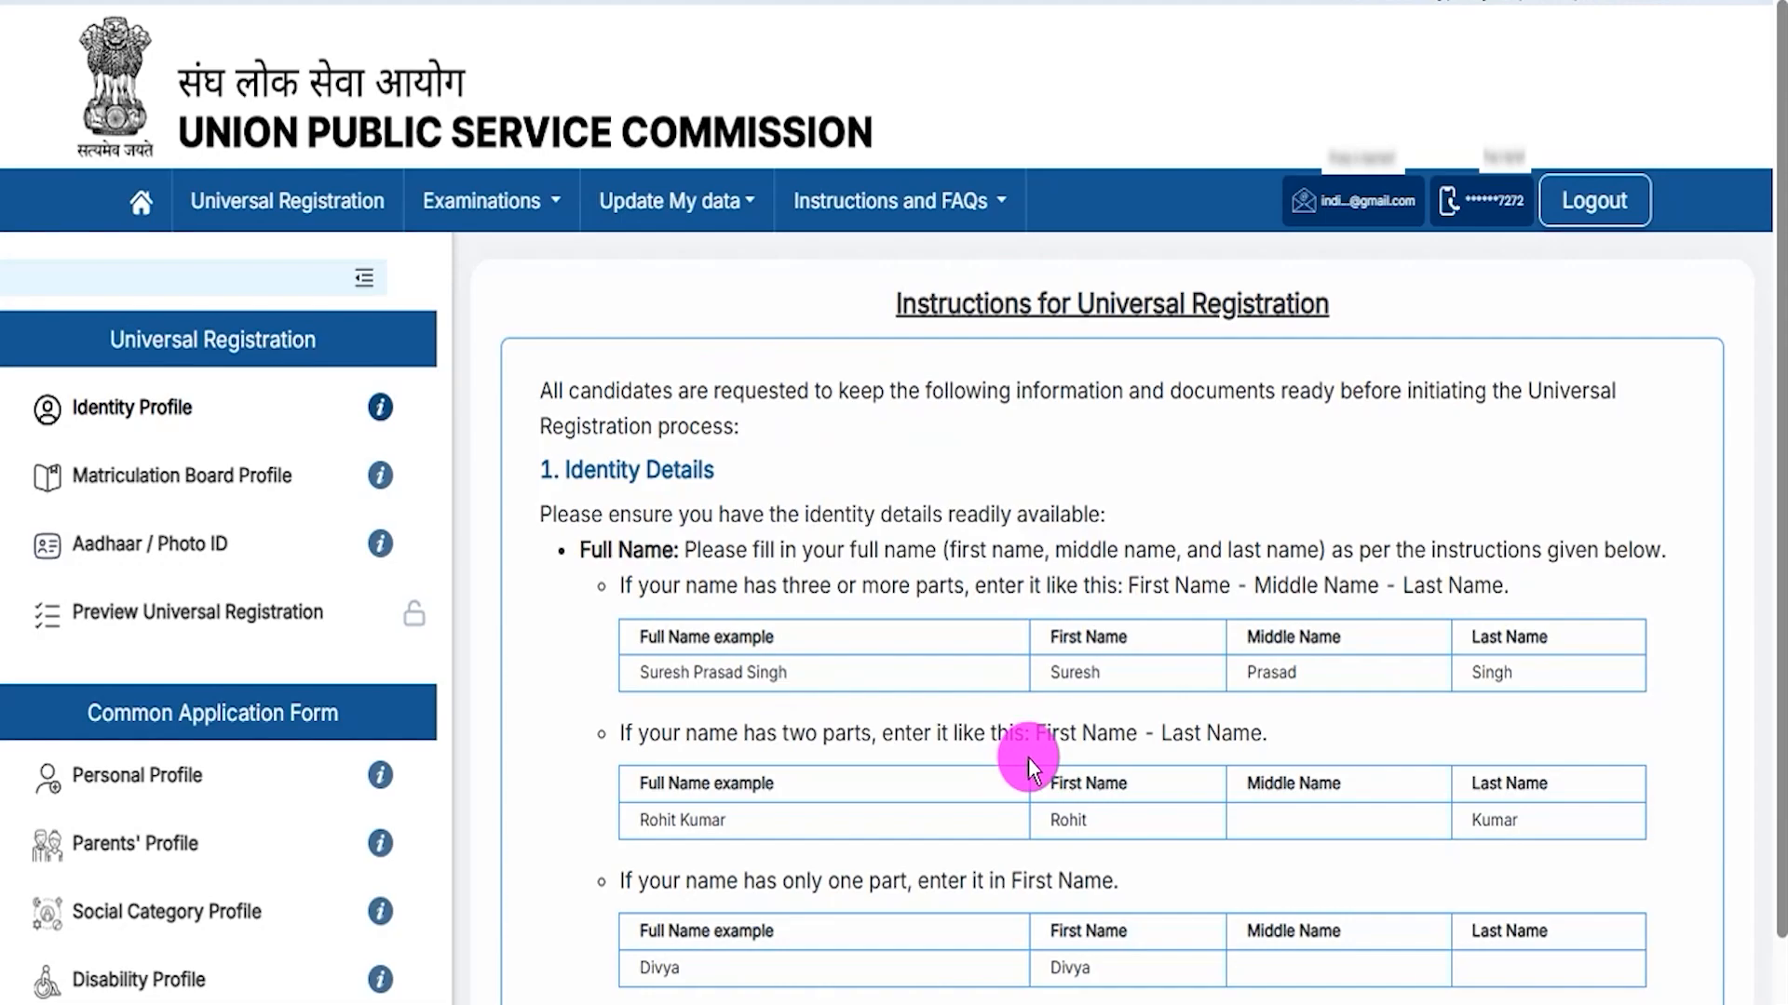
pyautogui.scroll(-10, 1028, 758)
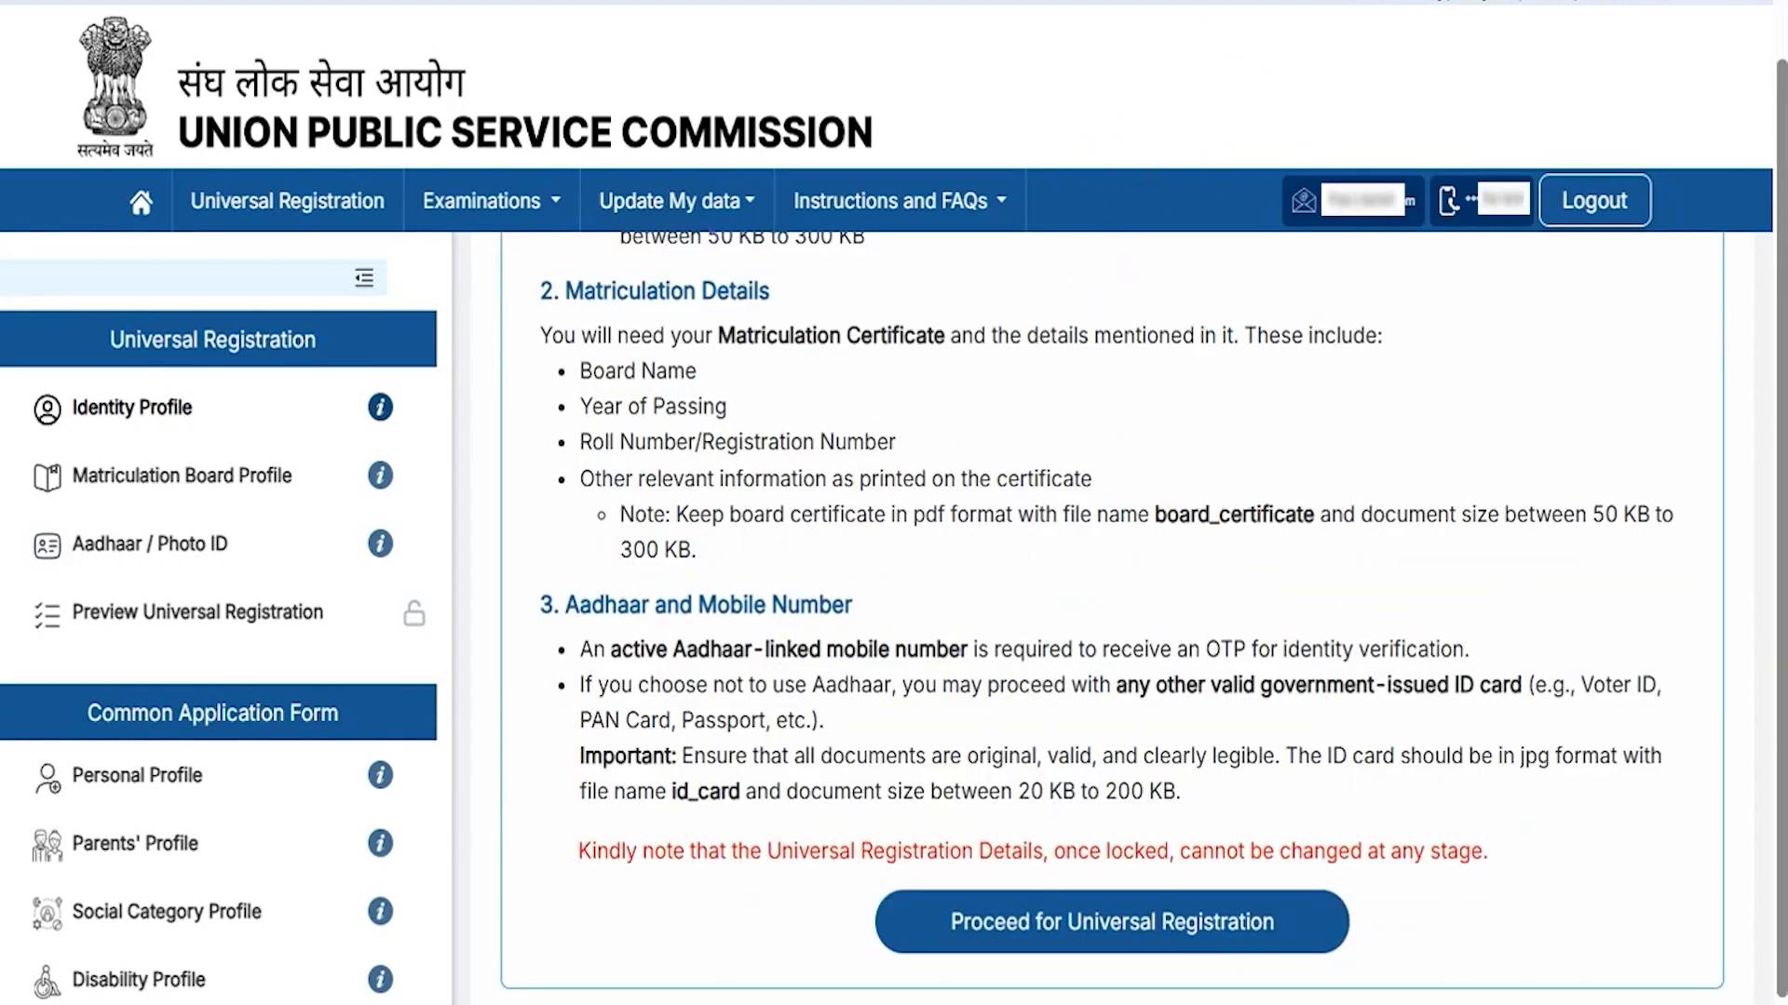
pyautogui.moveTo(1637, 829); pyautogui.dragTo(1298, 917)
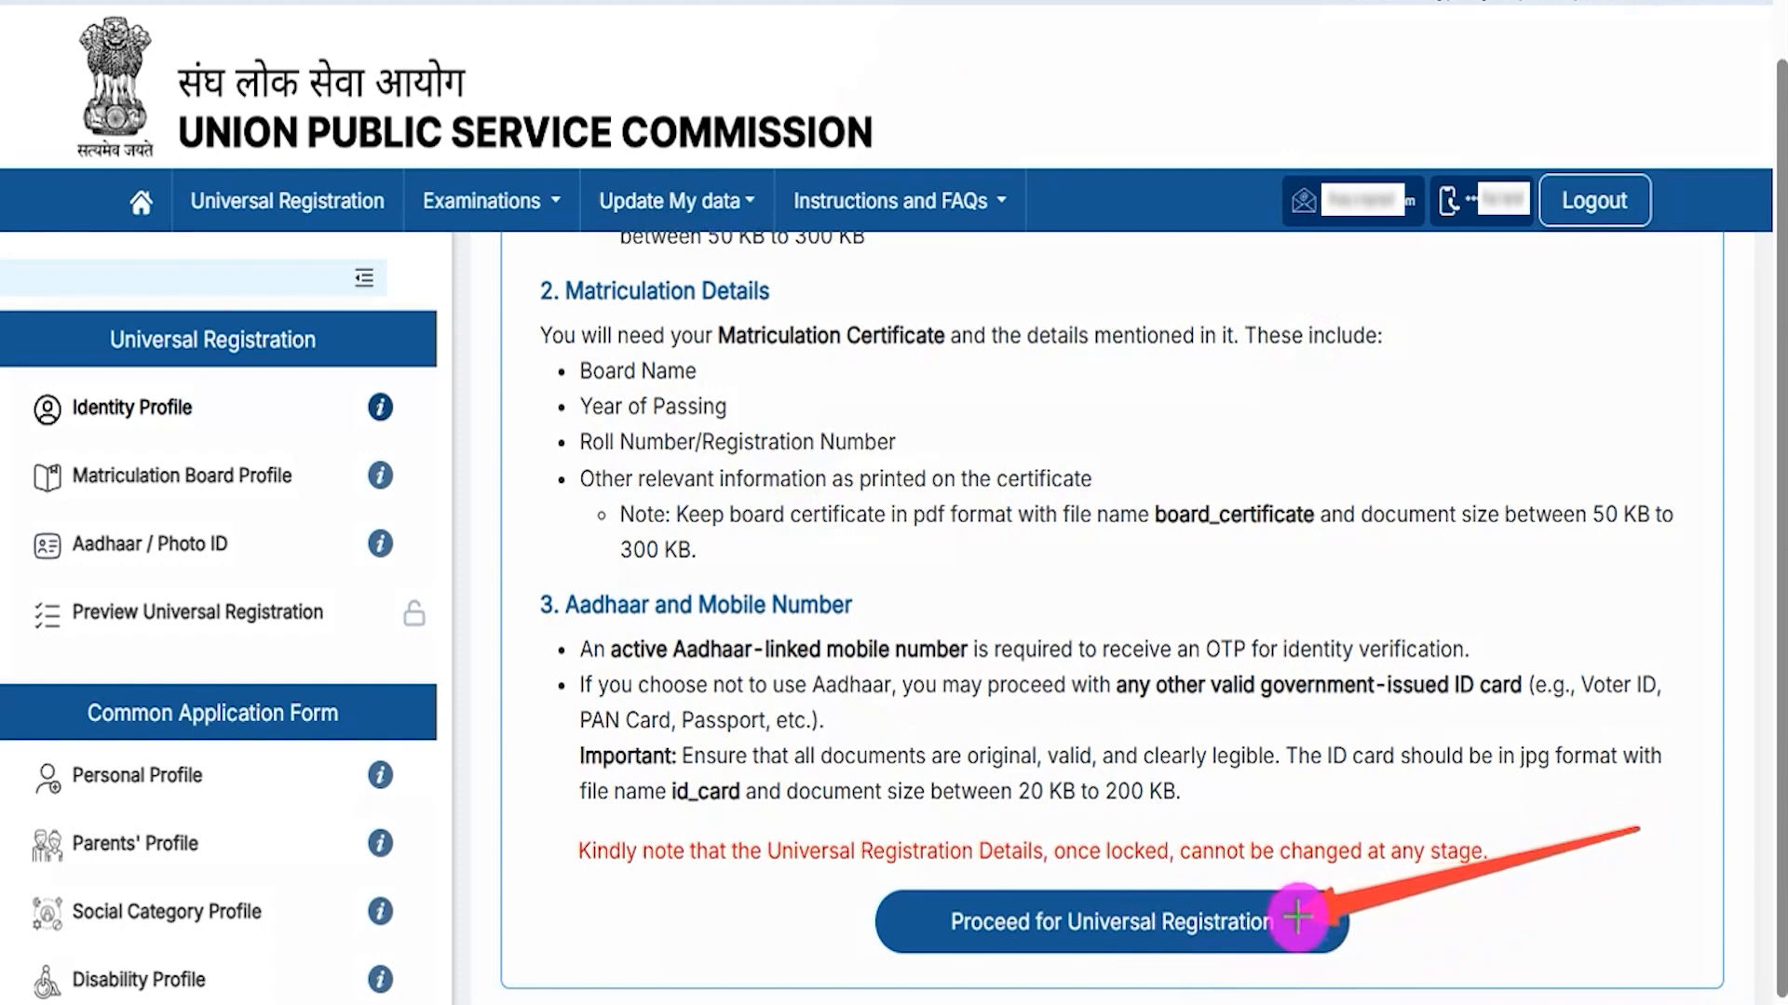
pyautogui.click(1298, 917)
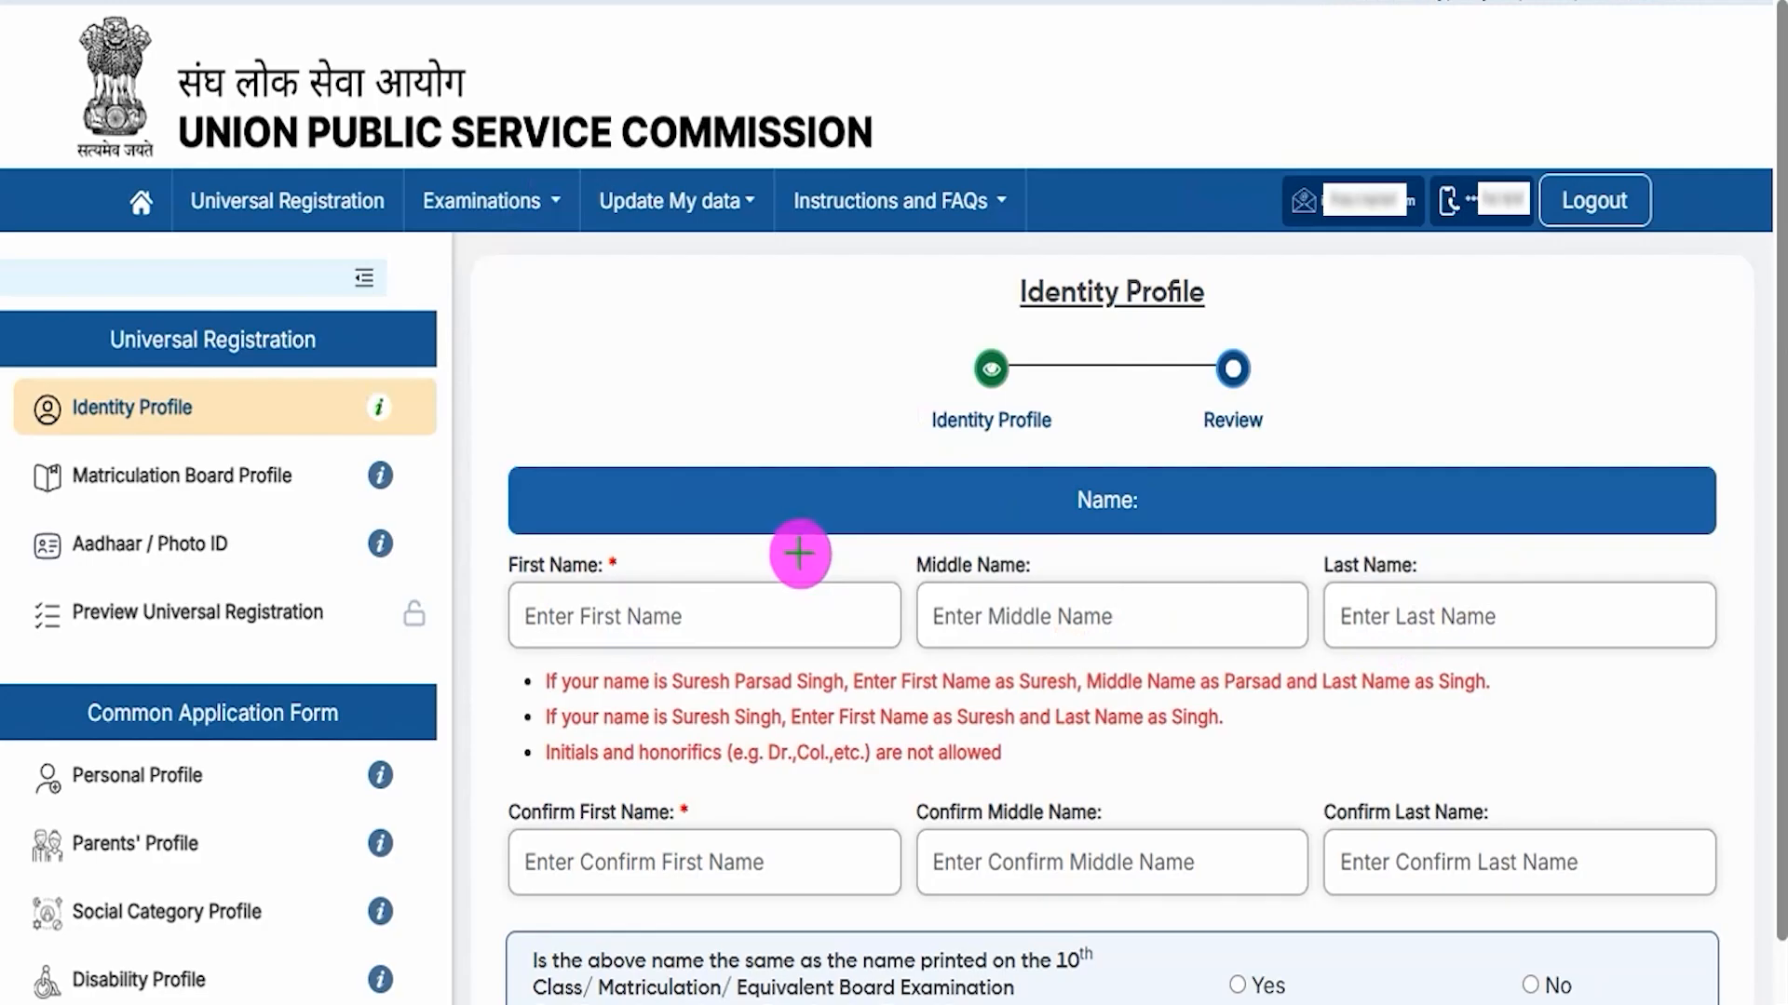
# Mark the first, middle and last name fields and their confirmation fields in the Identity Profile, then clear the marks.
pyautogui.moveTo(696, 612); pyautogui.dragTo(787, 549)
pyautogui.moveTo(1103, 614); pyautogui.dragTo(1204, 532)
pyautogui.moveTo(1484, 611); pyautogui.dragTo(1594, 519)
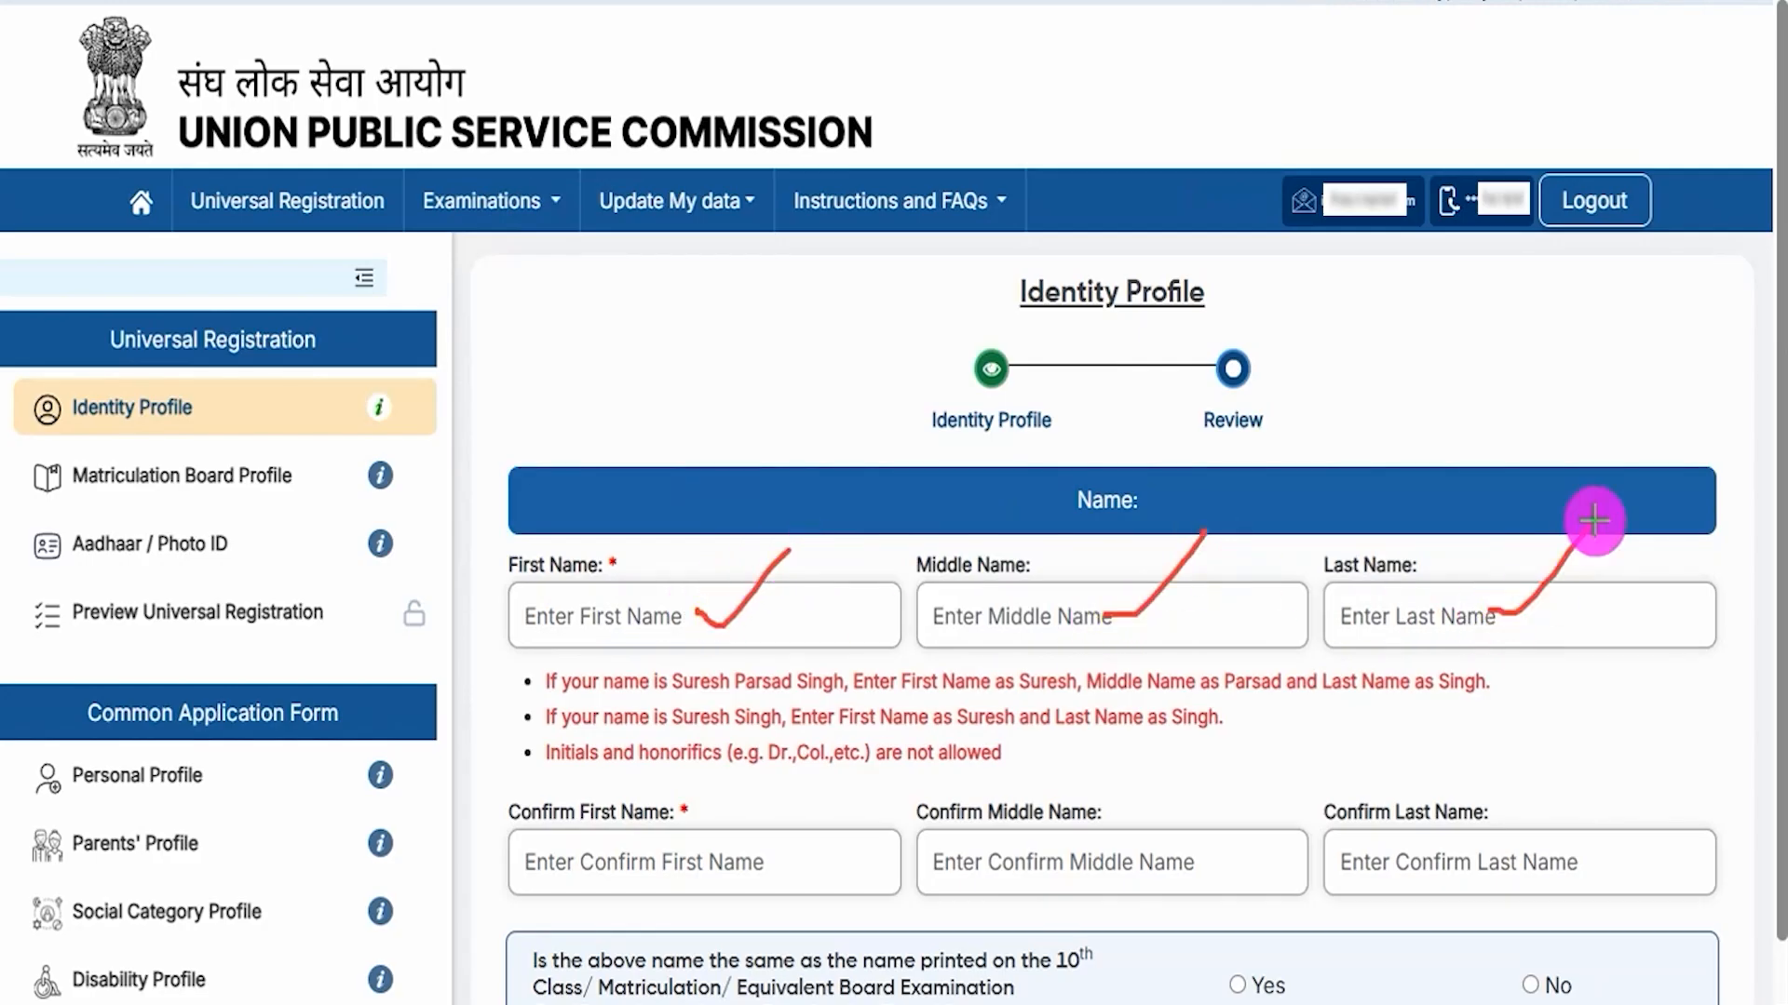
pyautogui.moveTo(1003, 632); pyautogui.dragTo(1052, 631)
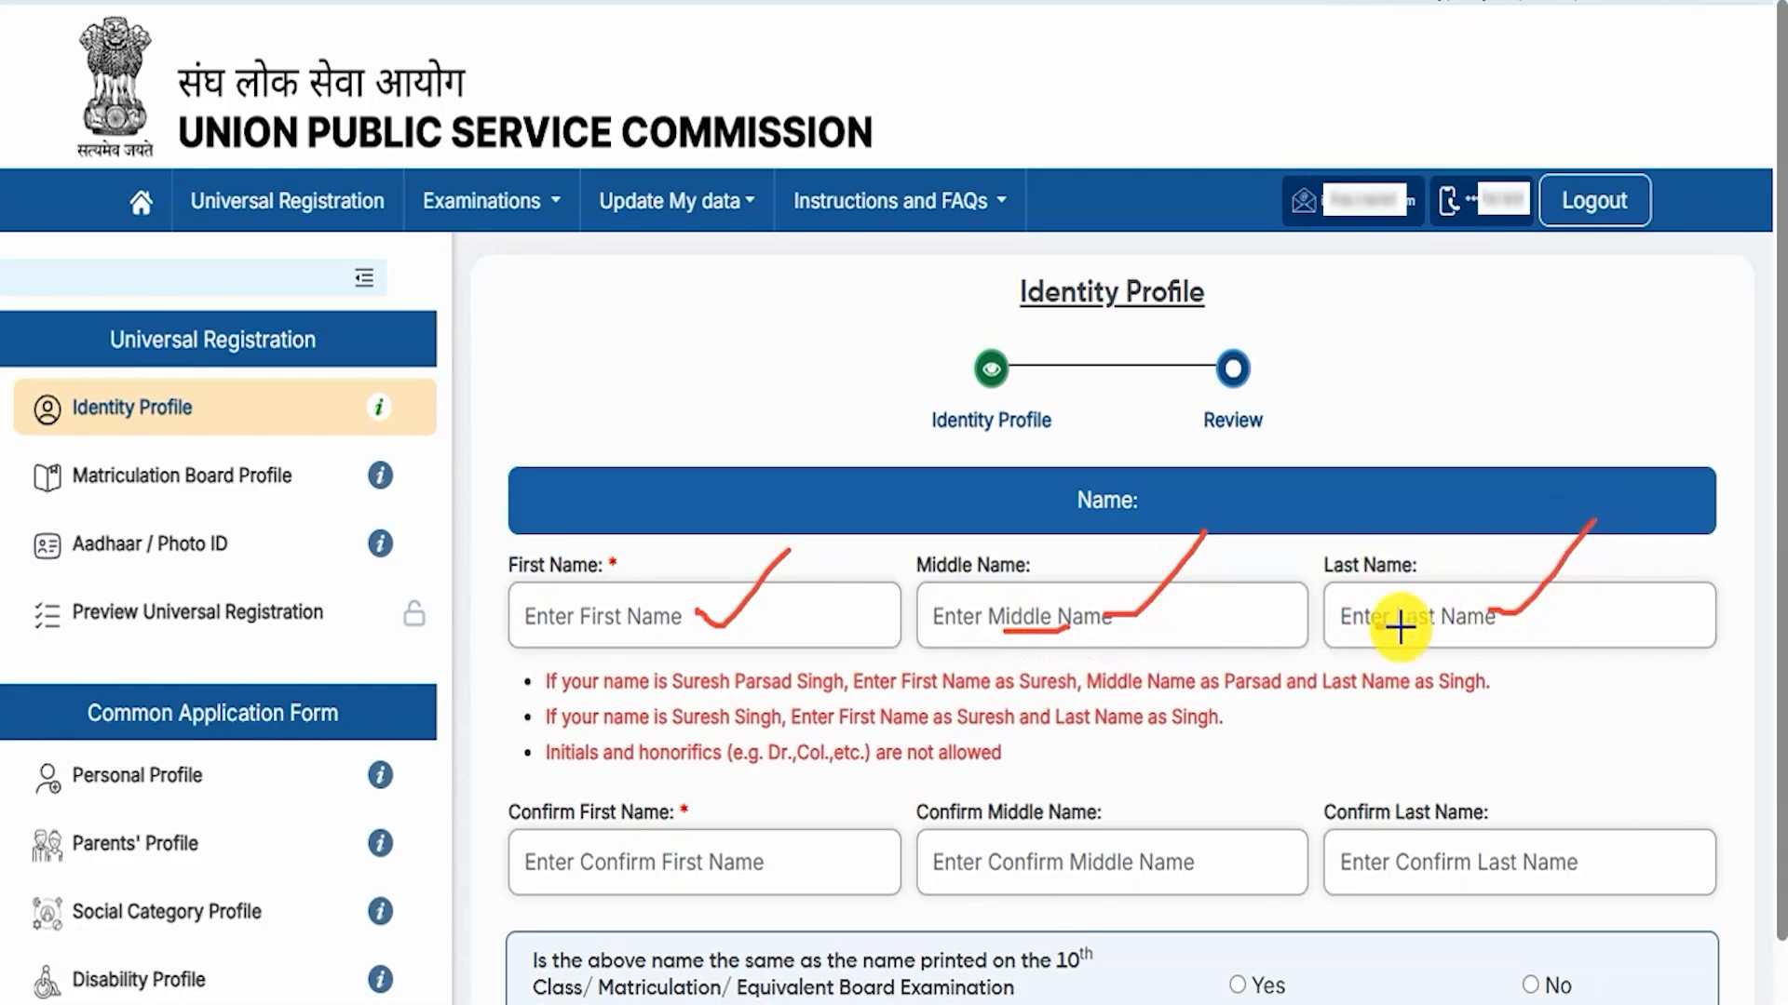
pyautogui.moveTo(1376, 627); pyautogui.dragTo(1410, 625)
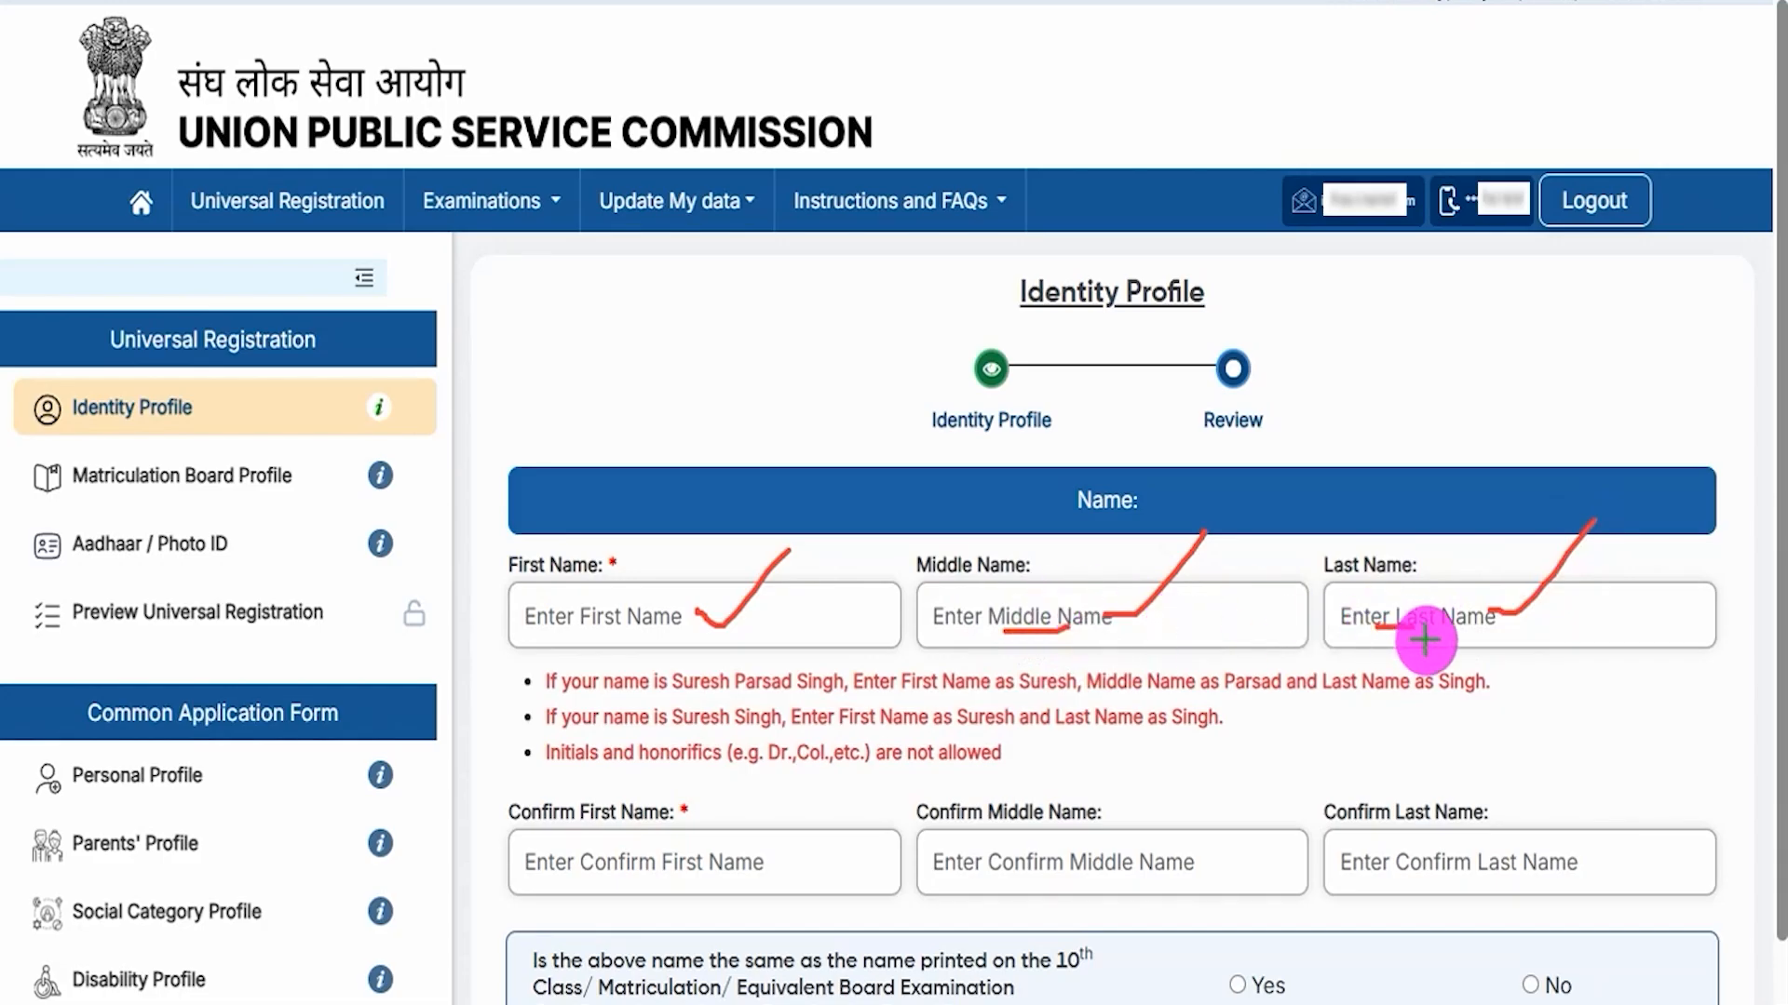
pyautogui.moveTo(682, 873); pyautogui.dragTo(771, 782)
pyautogui.moveTo(1141, 855); pyautogui.dragTo(1231, 787)
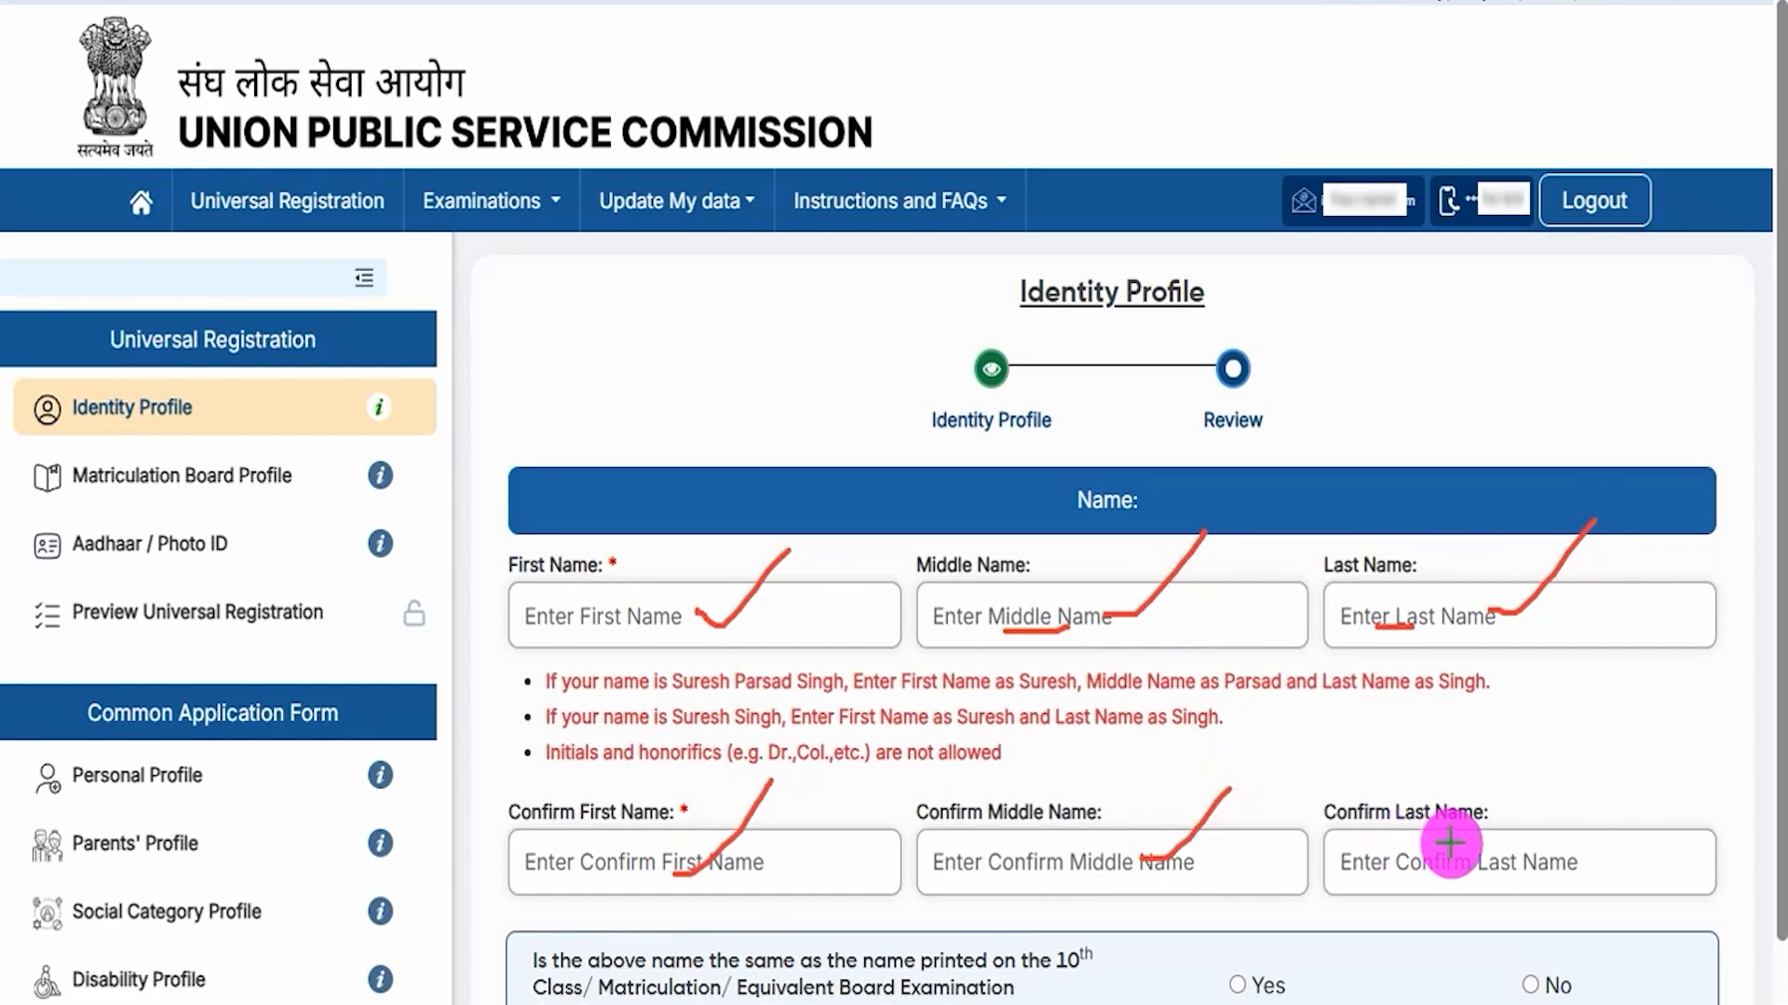
pyautogui.moveTo(1478, 850); pyautogui.dragTo(1537, 799)
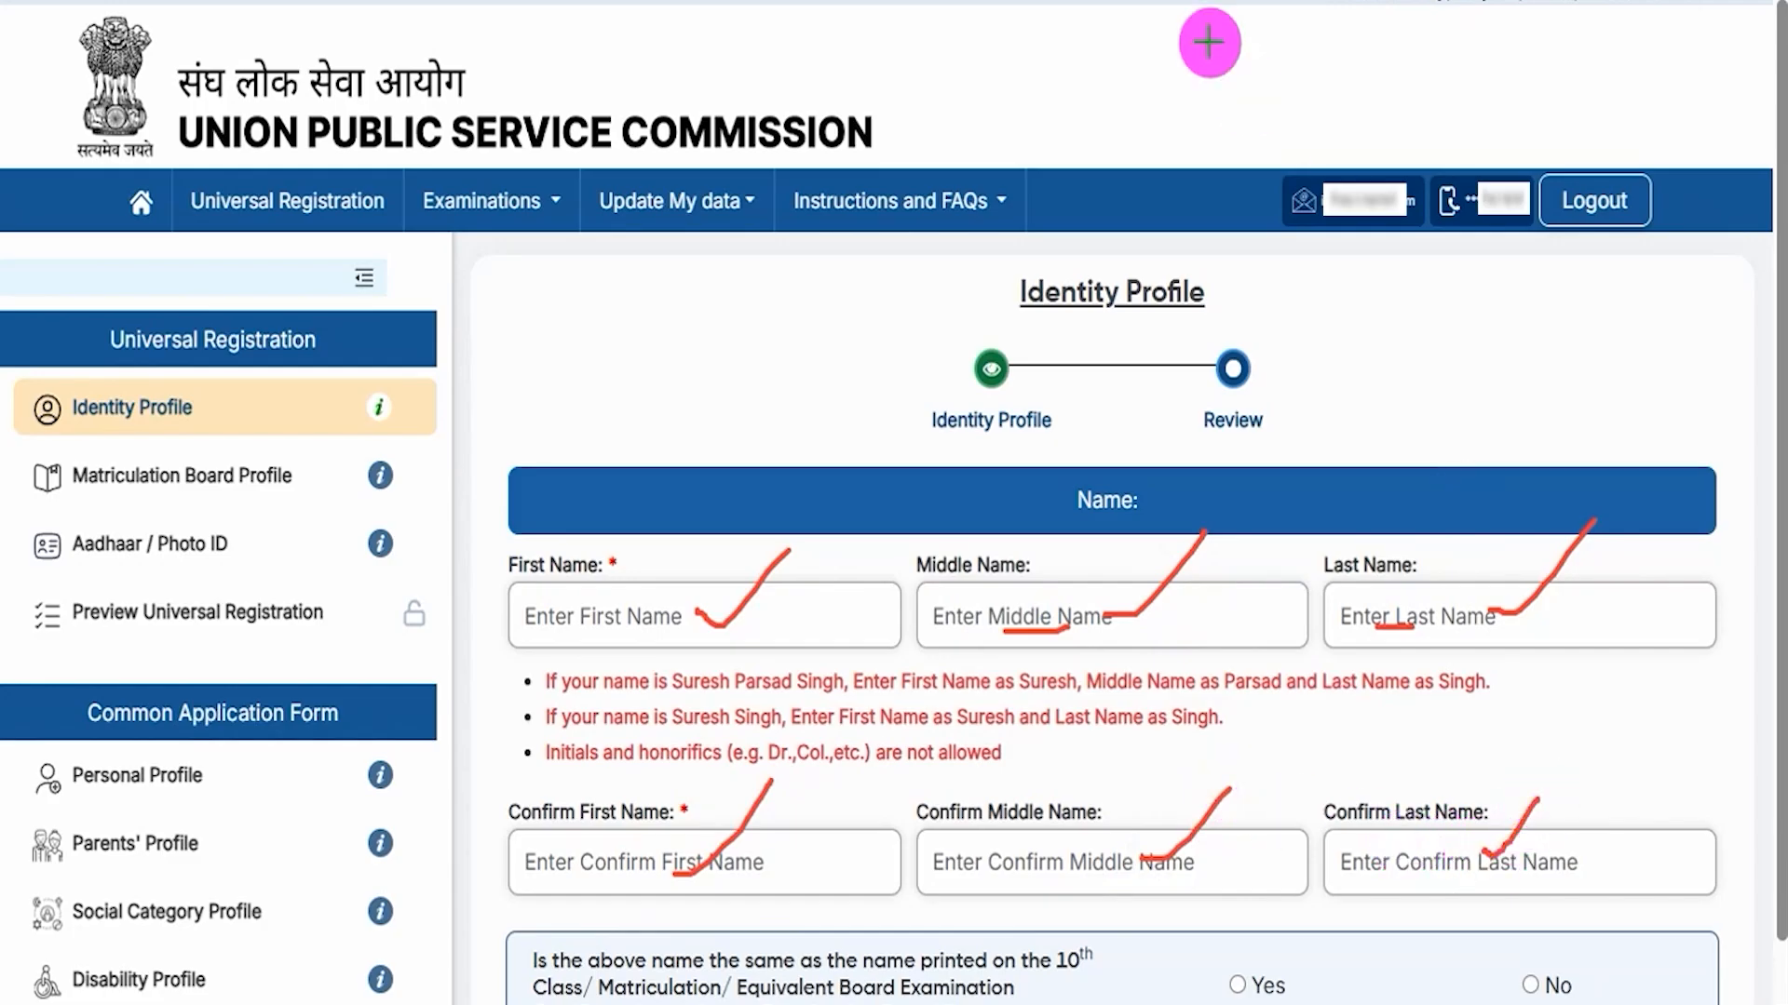
pyautogui.click(825, 0)
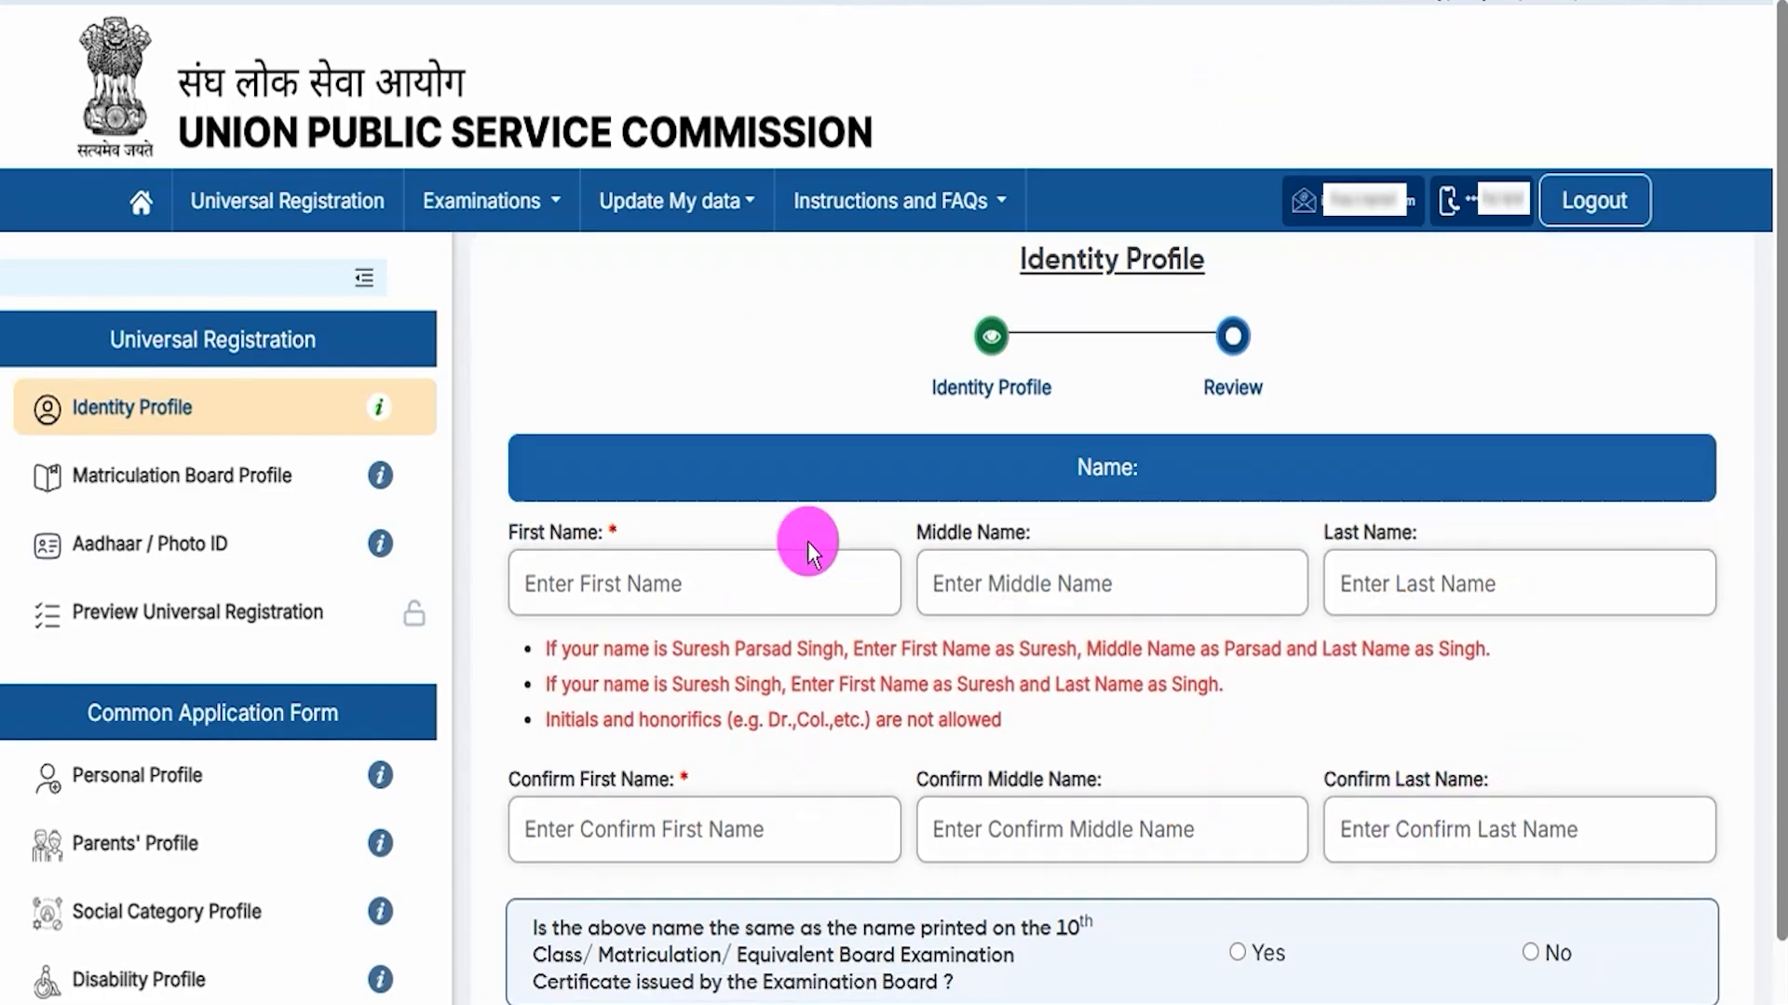
# Answer No to whether the name is the same as on the 10th Class/Matriculation certificate.
pyautogui.scroll(-5, 802, 541)
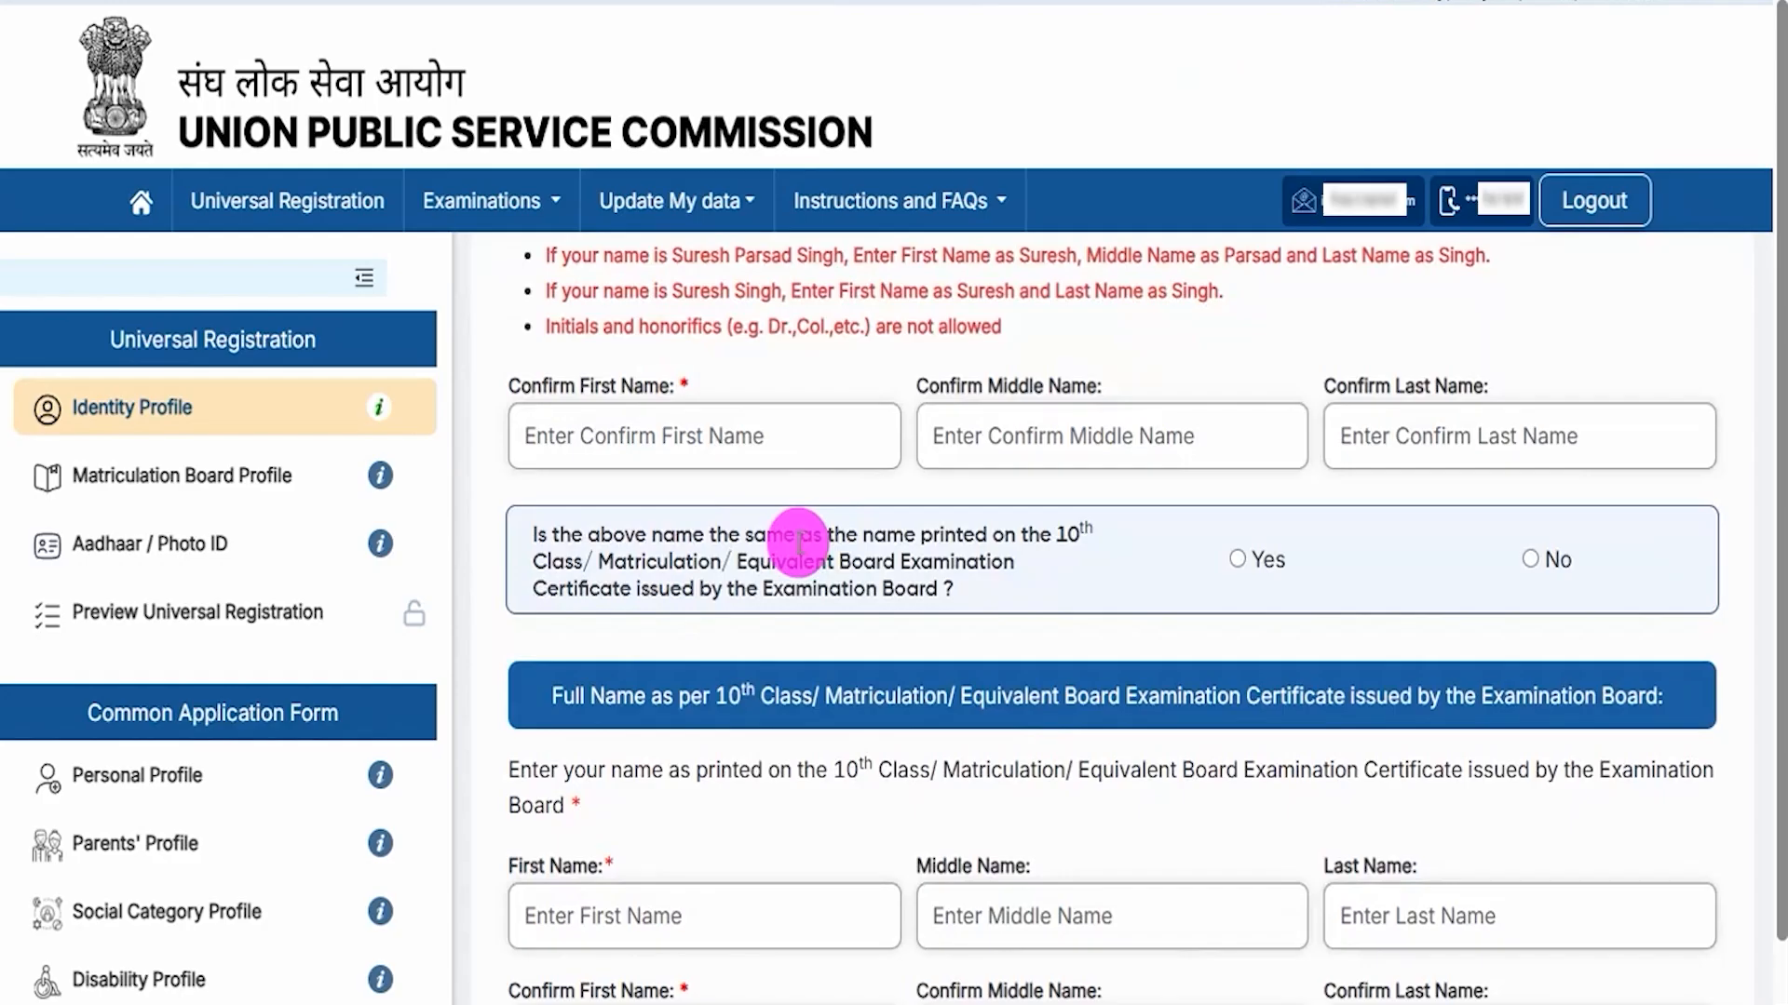
pyautogui.moveTo(651, 536); pyautogui.dragTo(880, 529)
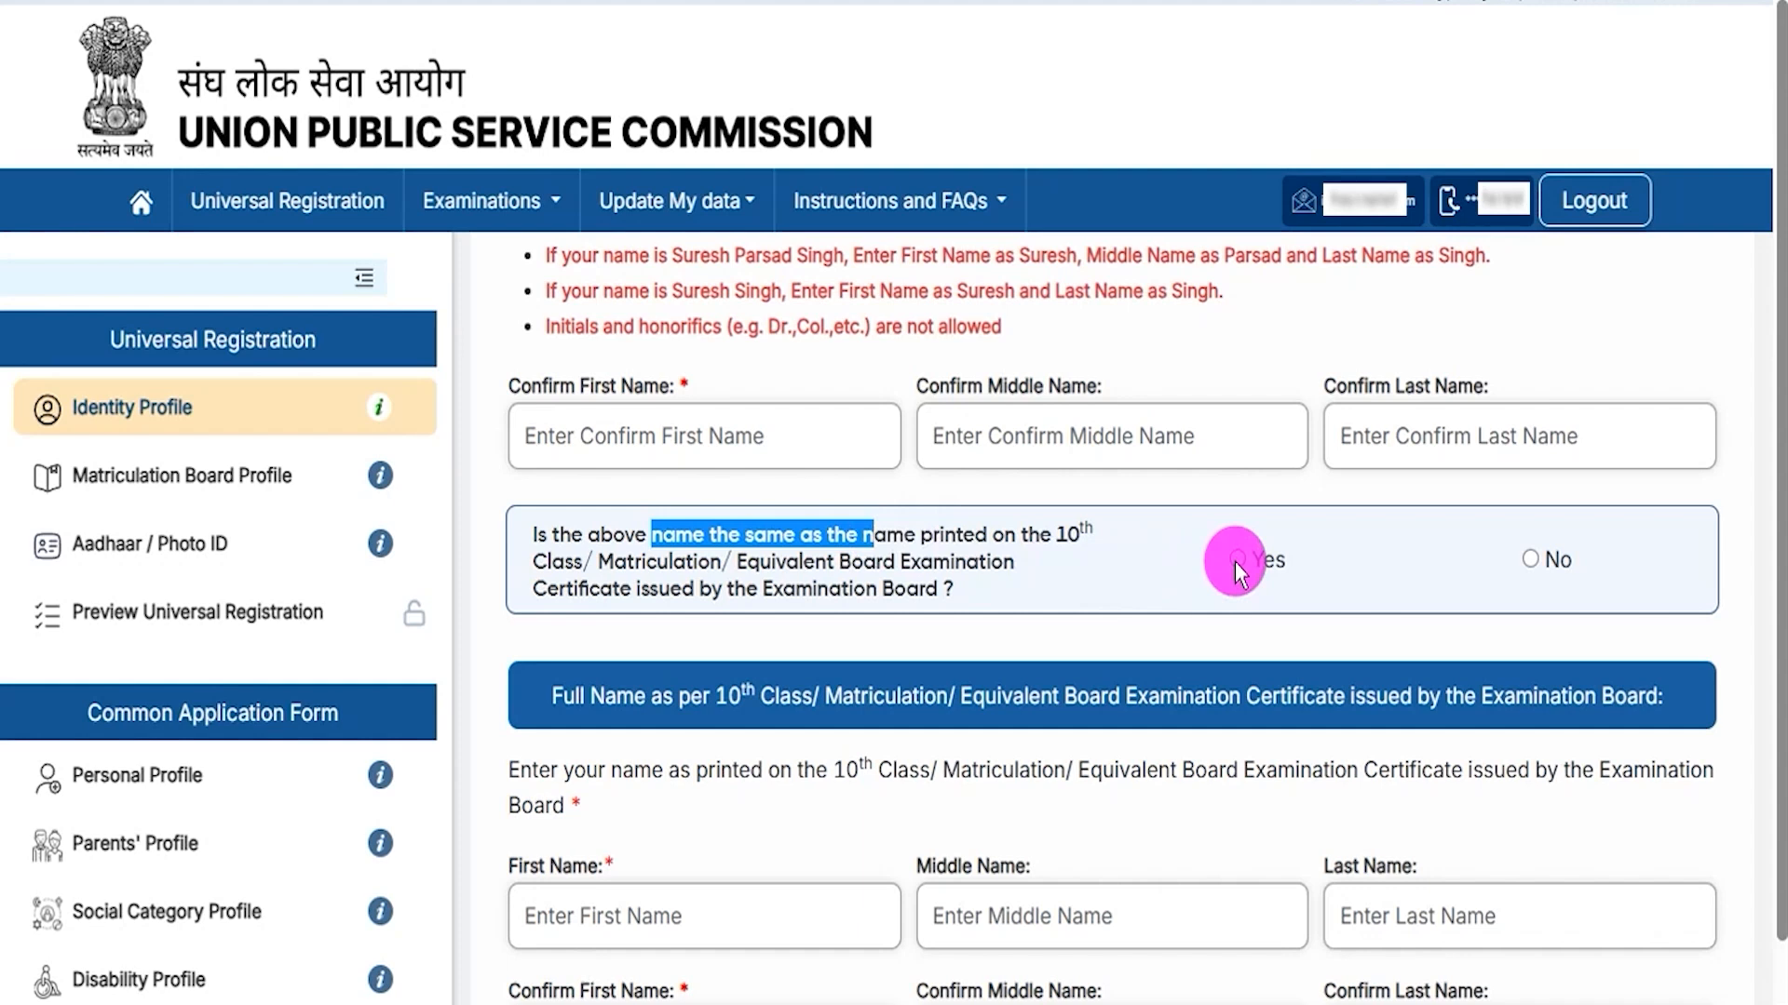
pyautogui.scroll(2, 925, 562)
pyautogui.scroll(-3, 1035, 701)
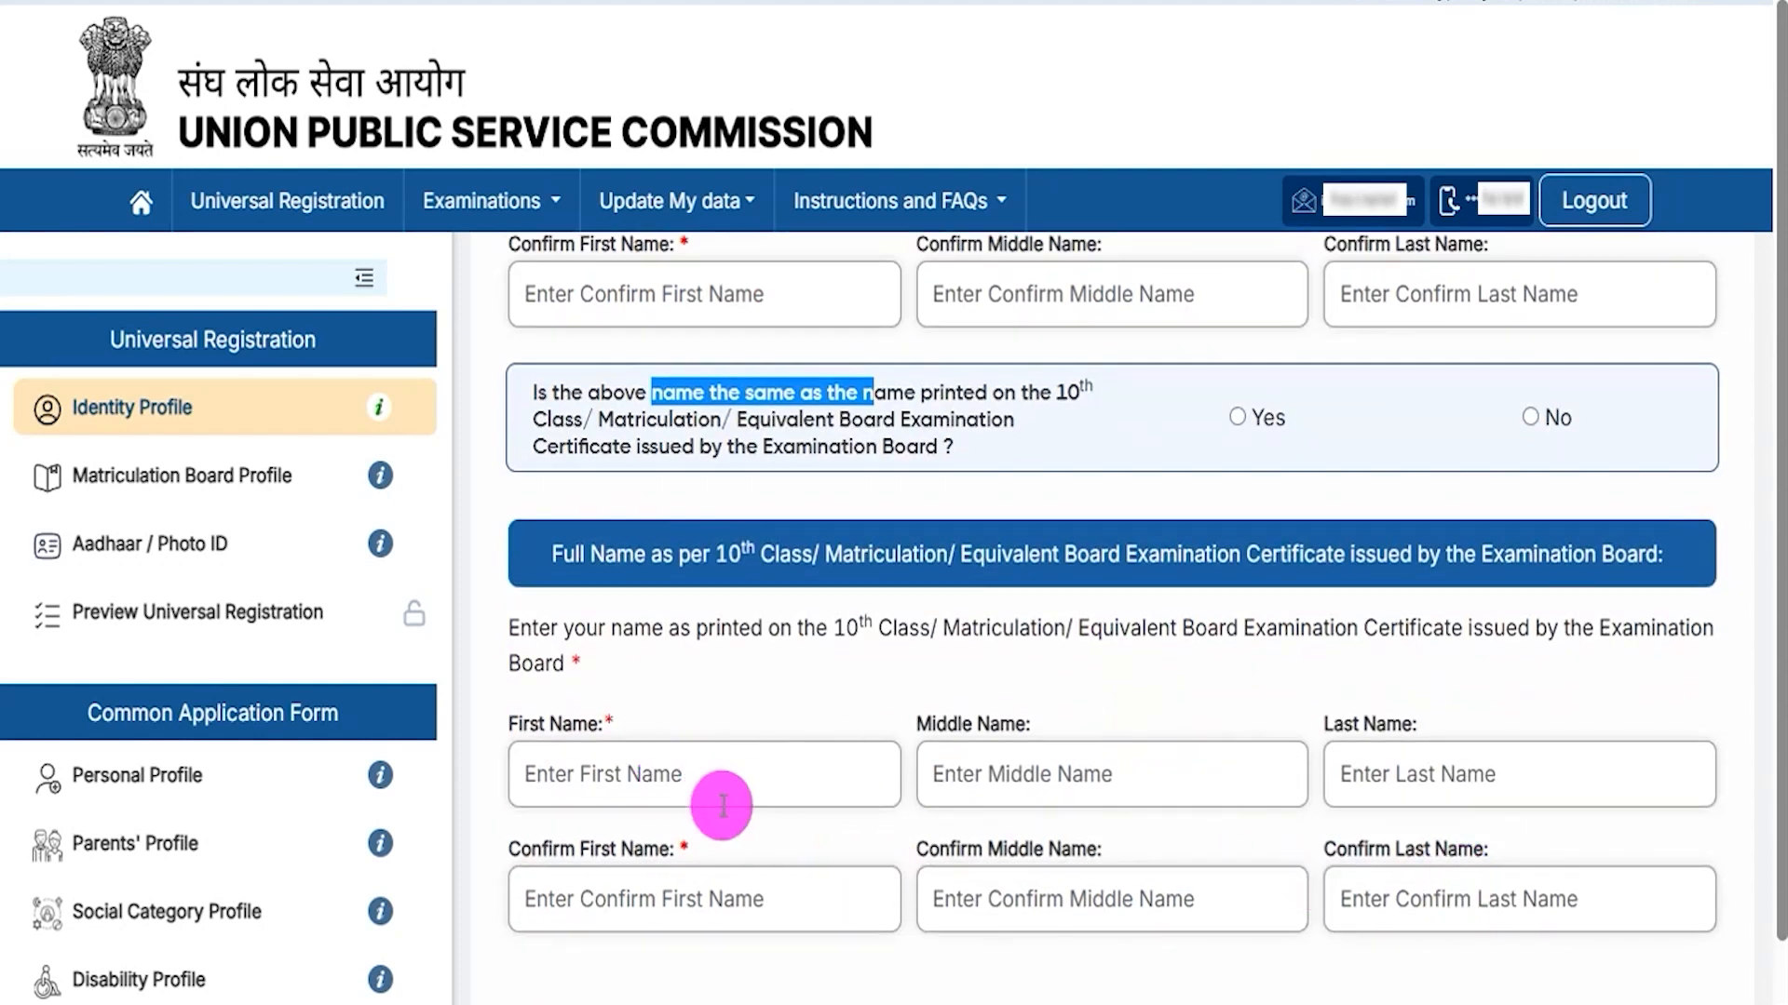
pyautogui.click(1529, 419)
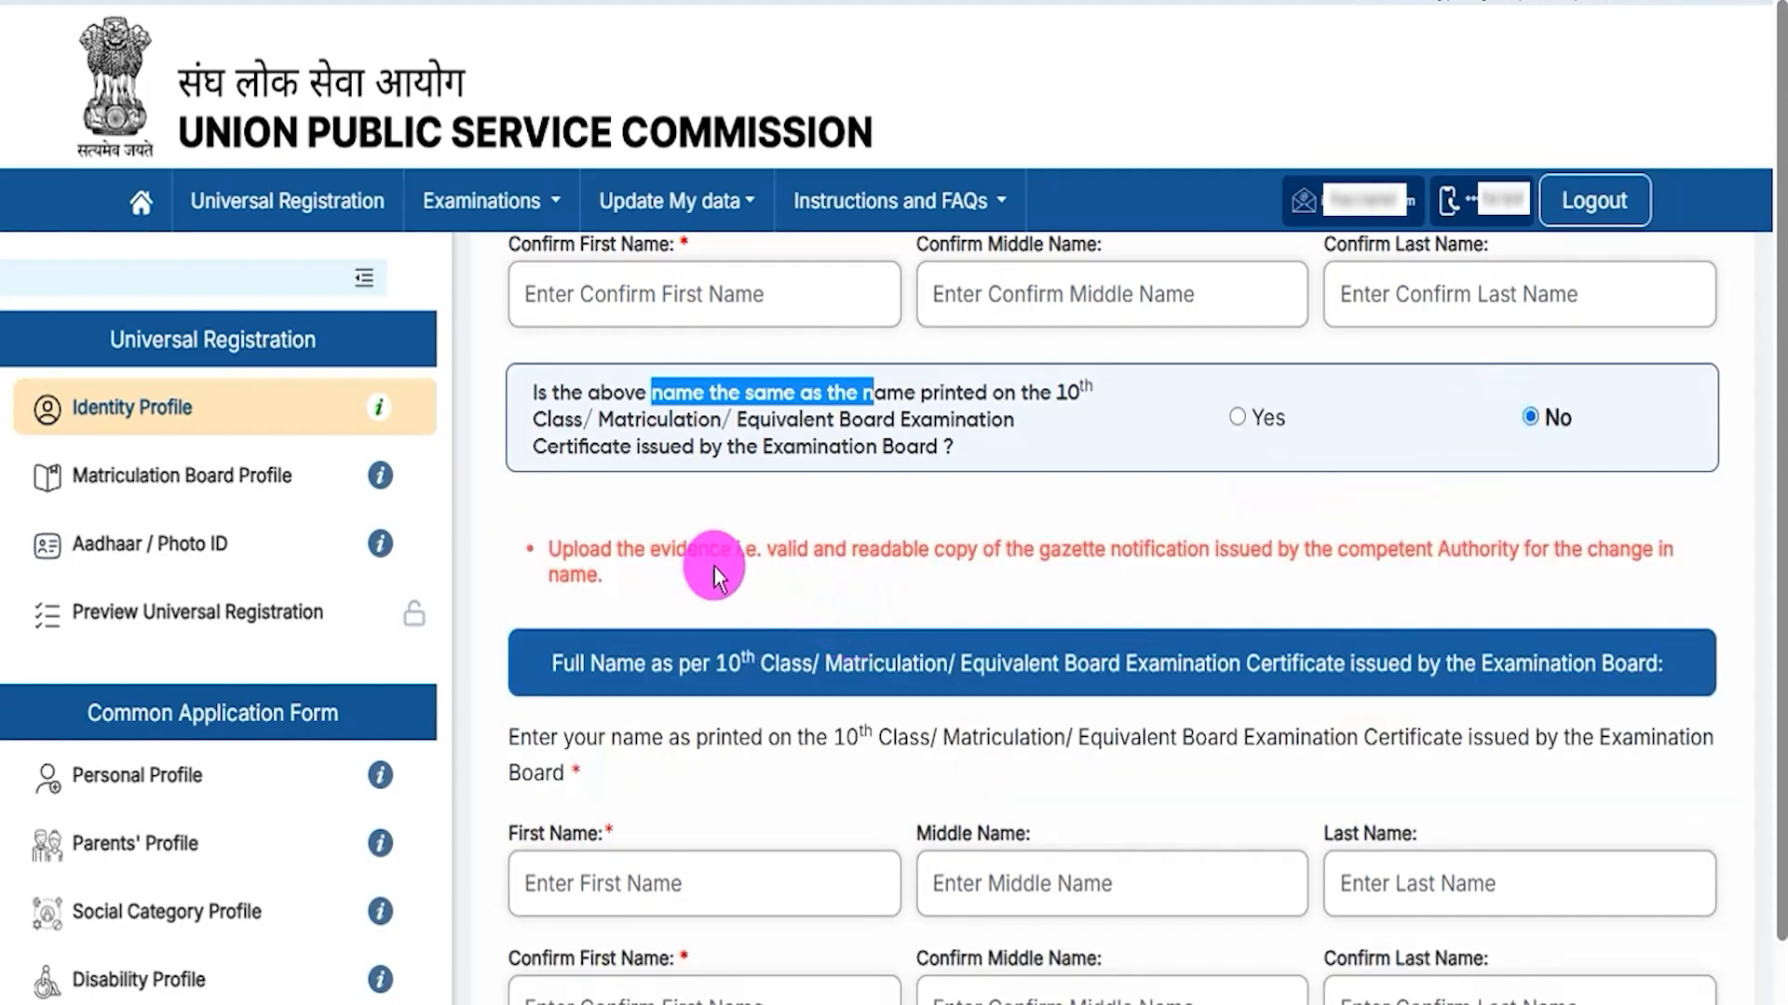
# Read the name-change evidence requirement and examine the name fields for the 10th Class certificate.
pyautogui.moveTo(764, 549); pyautogui.dragTo(1140, 549)
pyautogui.scroll(-3, 1070, 606)
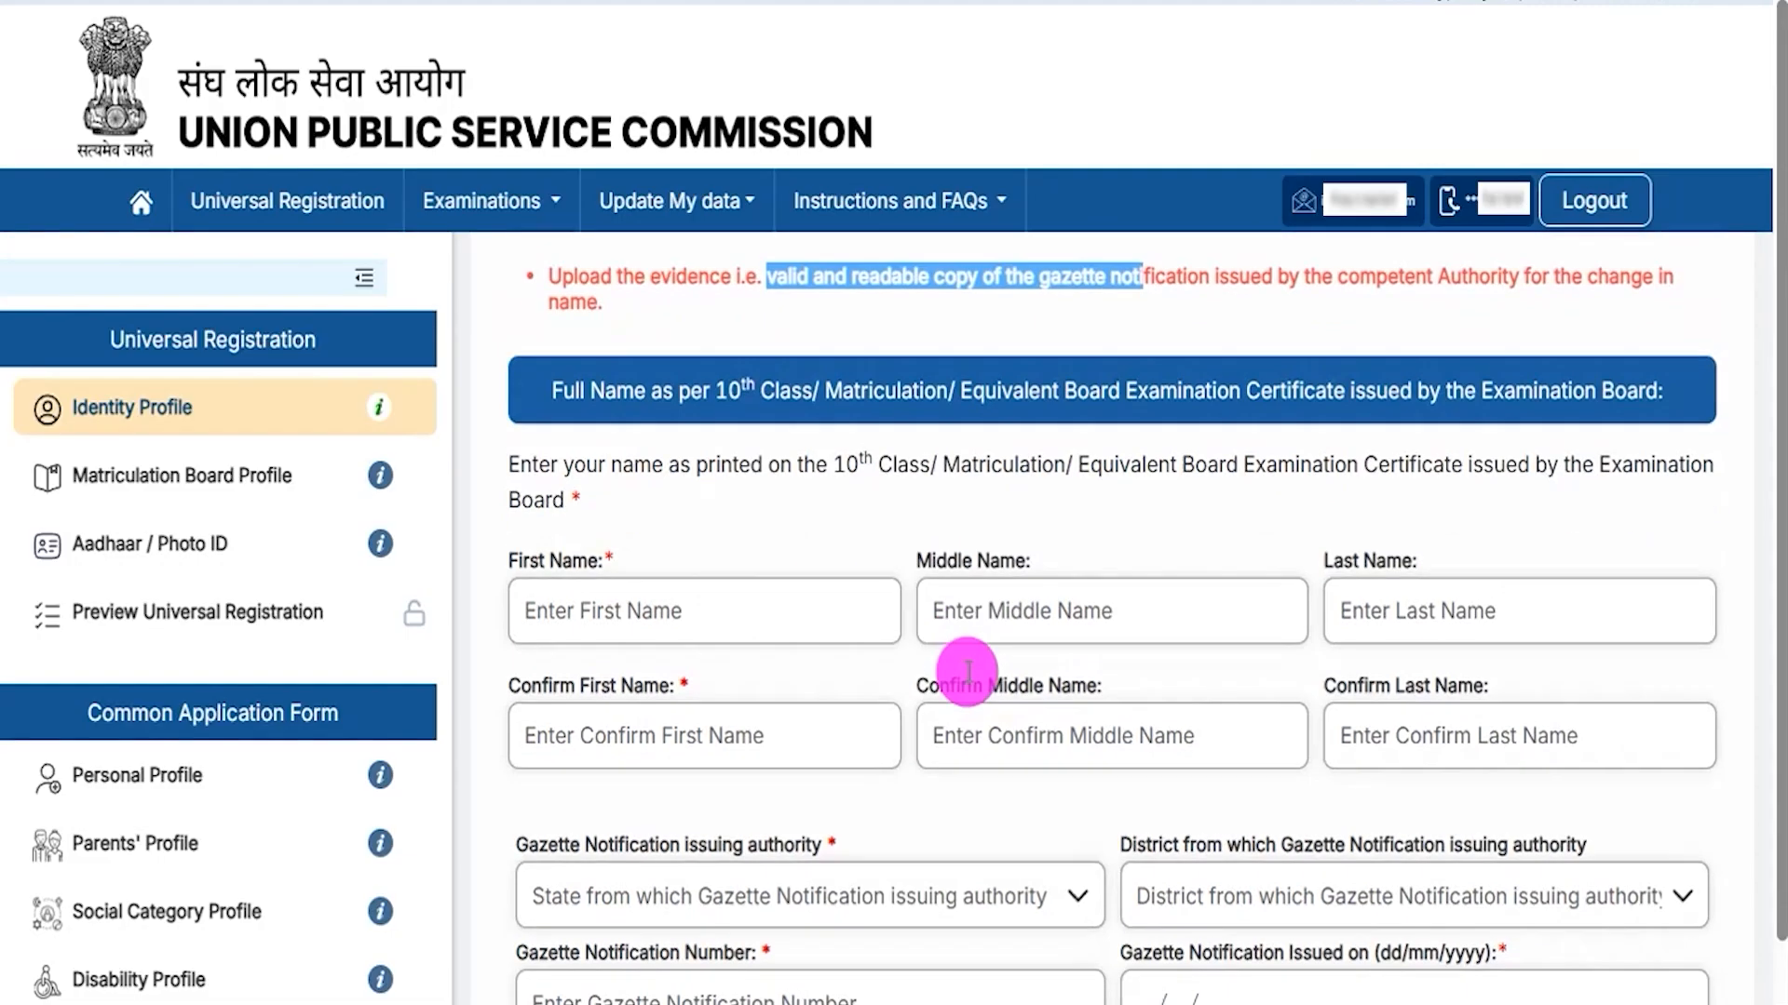
pyautogui.moveTo(538, 549); pyautogui.dragTo(599, 549)
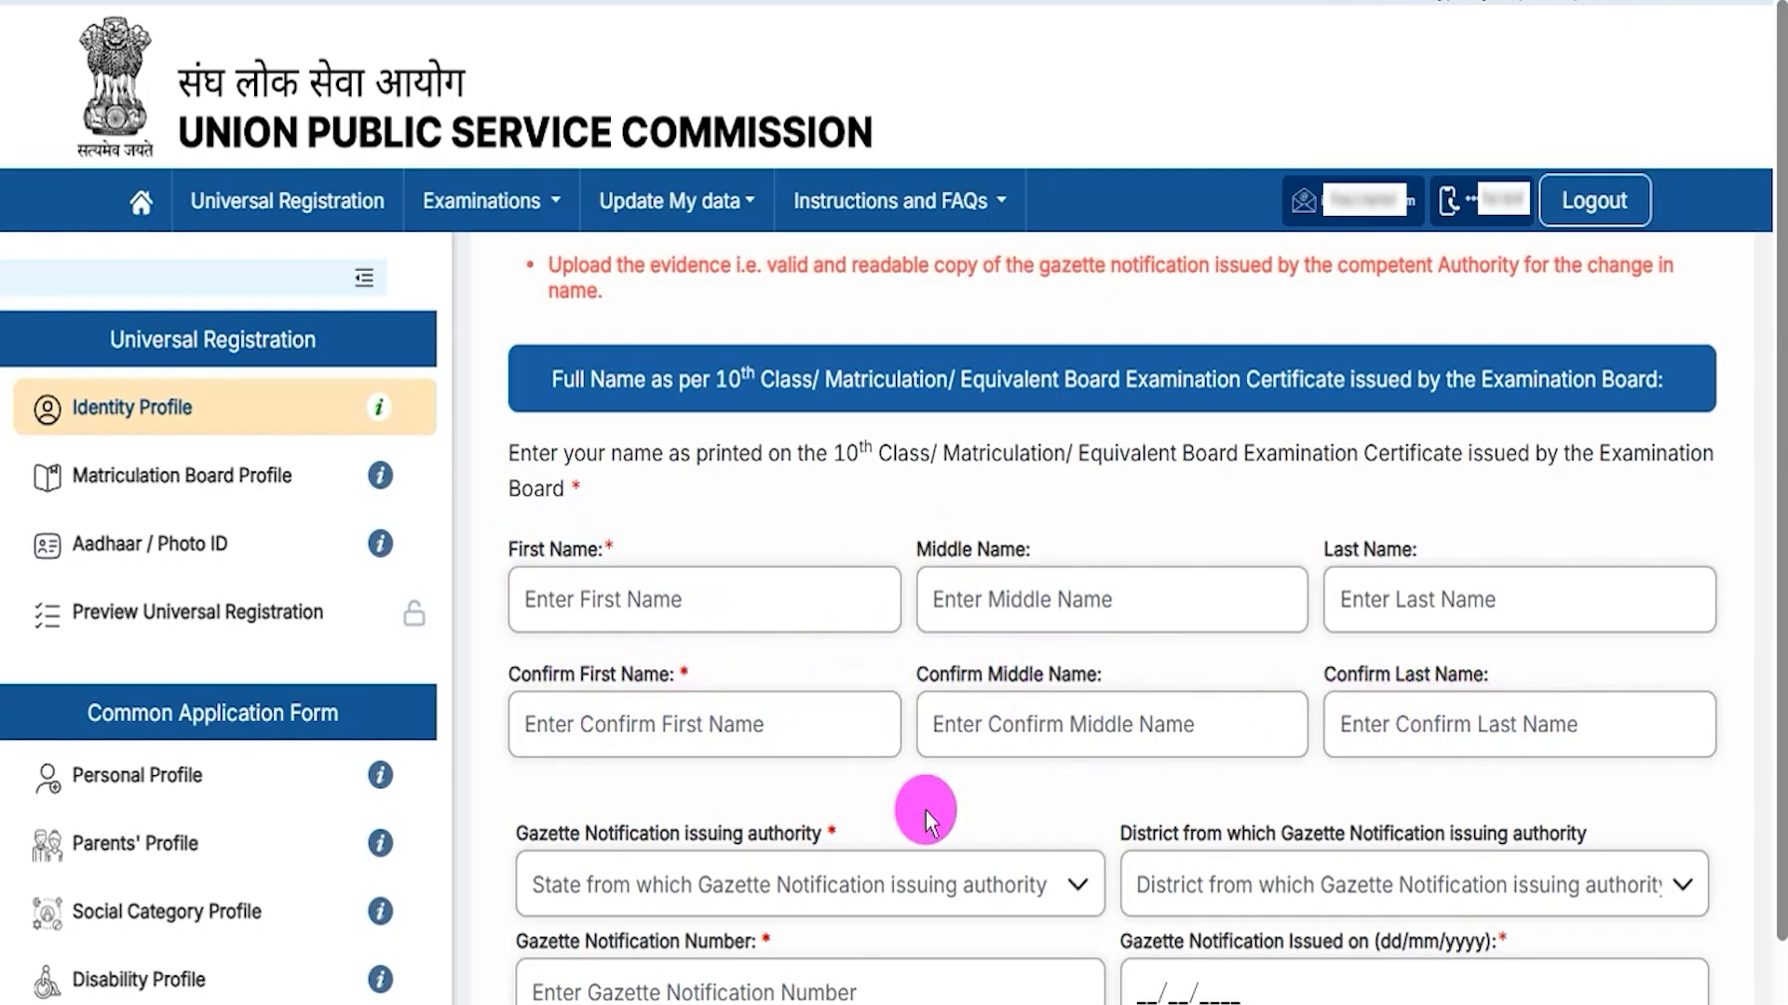
# Examine the gazette issuing authority, district, number and issue date fields, and the file requirements for the Change Name Gazette document.
pyautogui.scroll(-3, 926, 819)
pyautogui.click(713, 603)
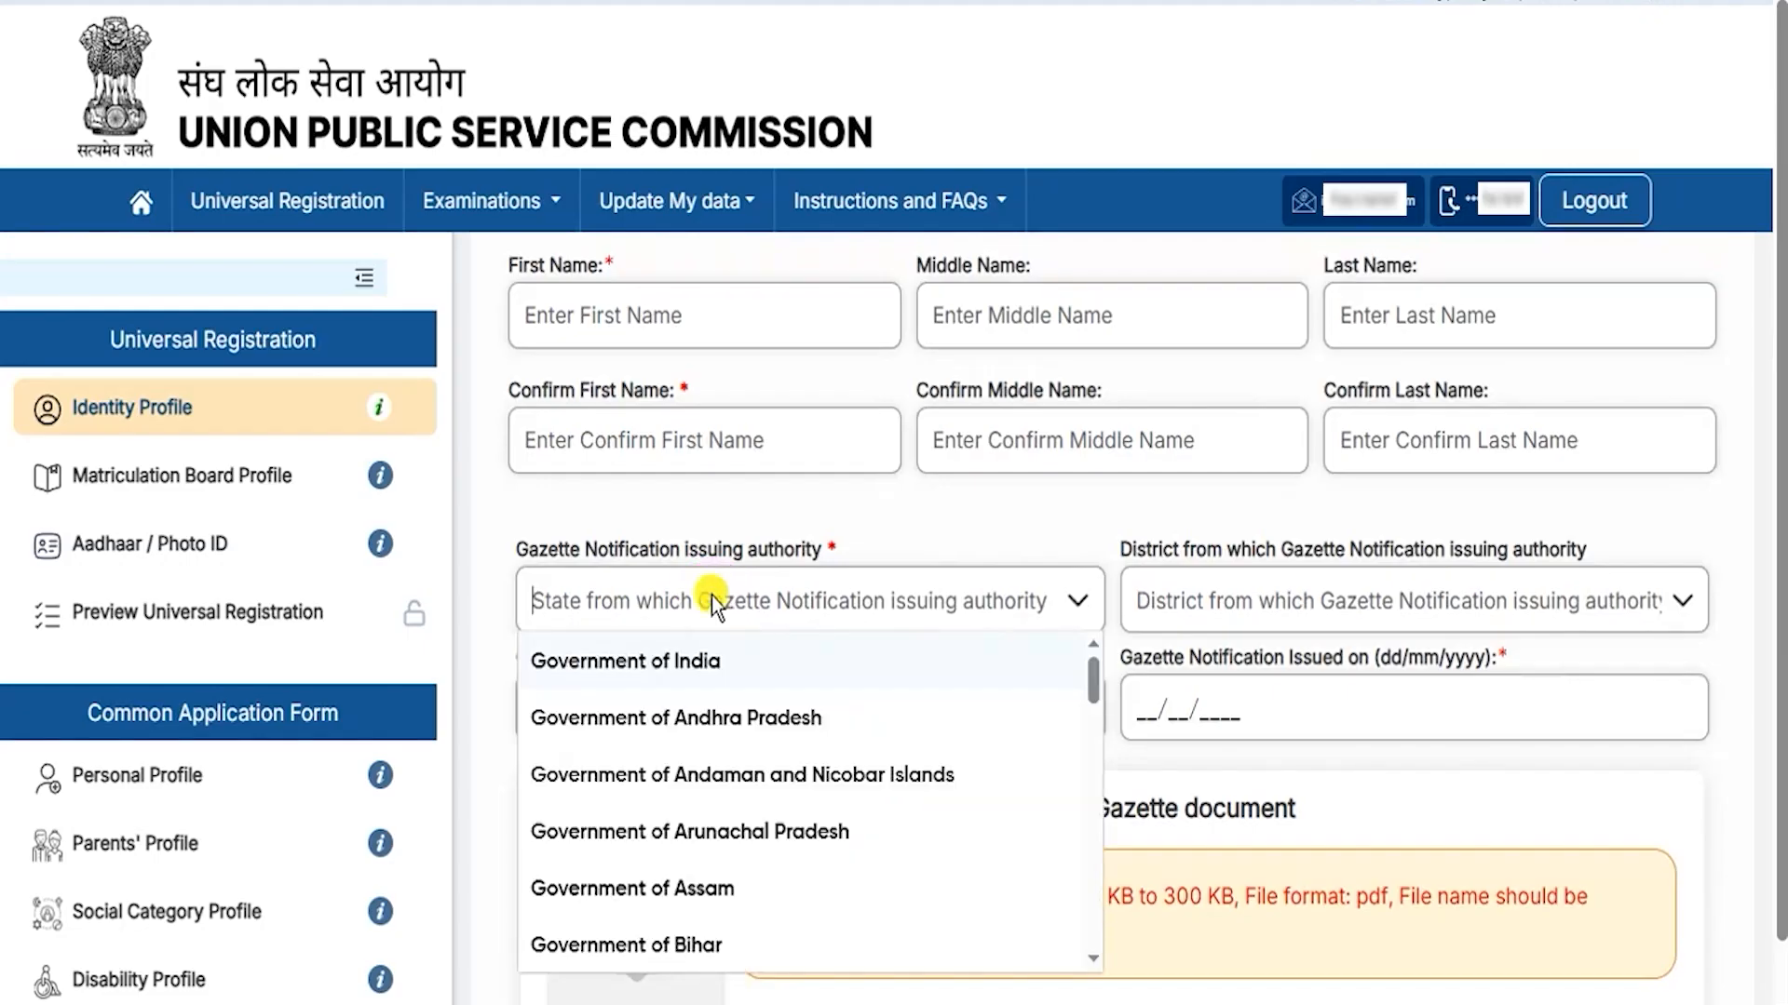
pyautogui.click(1311, 603)
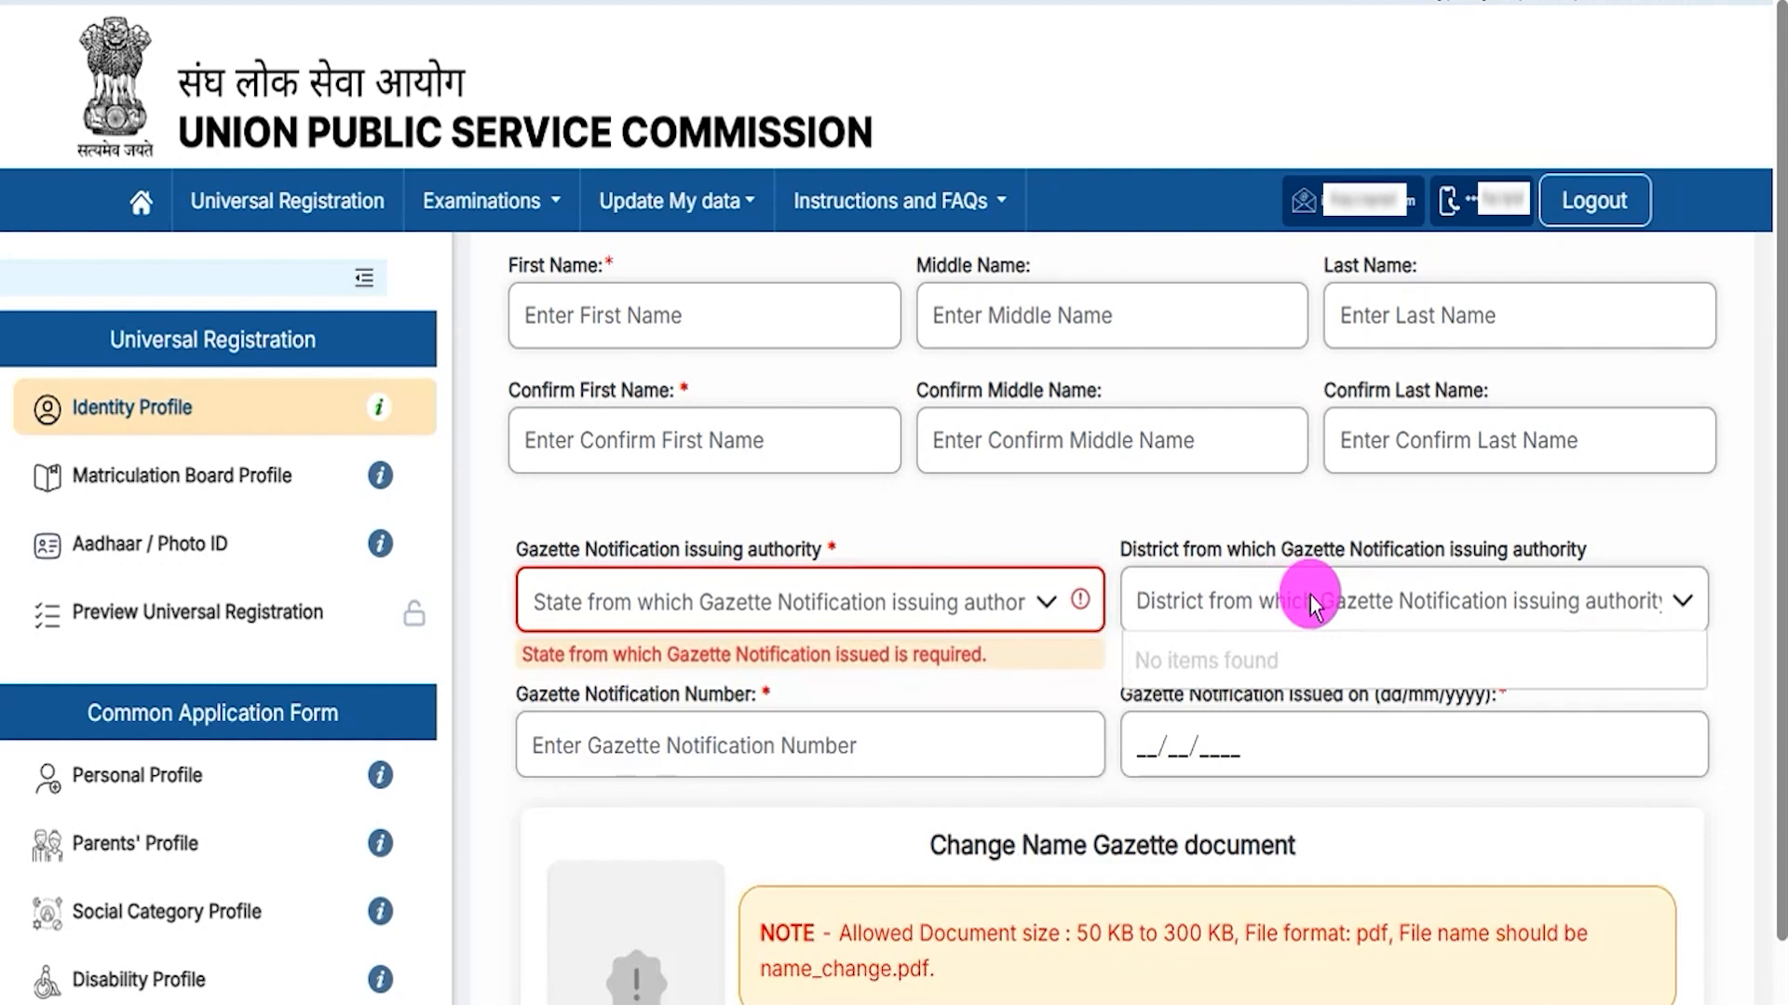
pyautogui.click(723, 757)
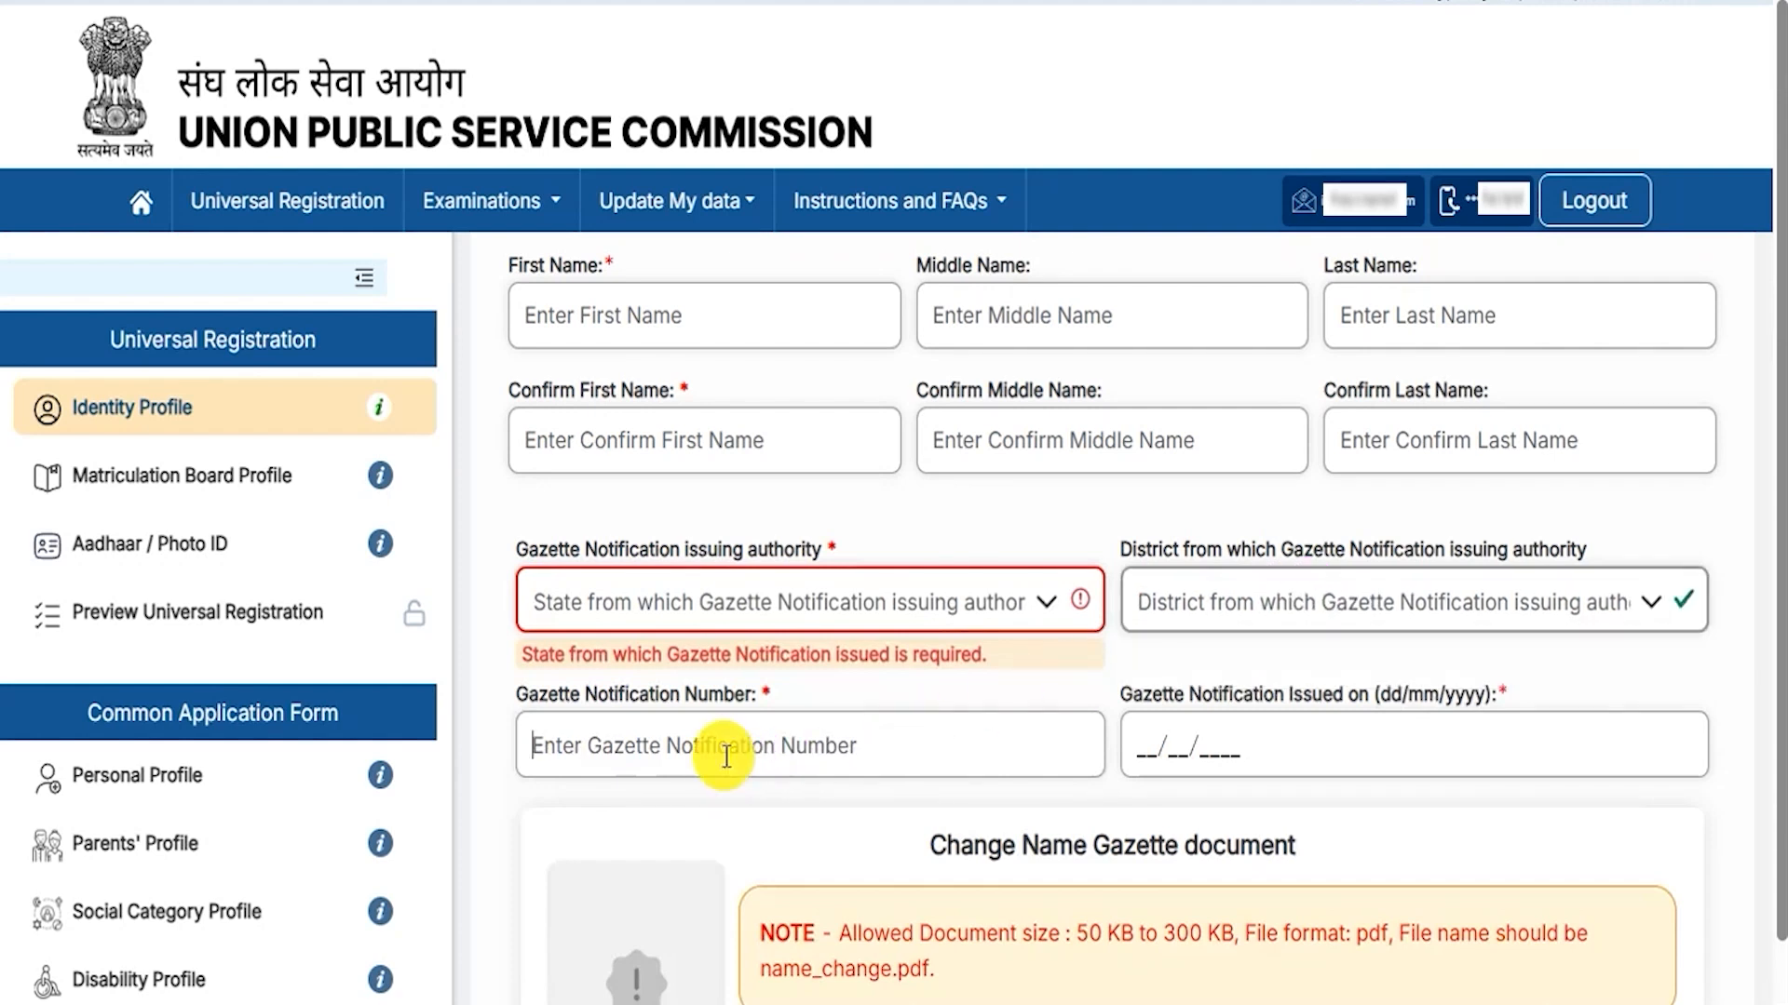
pyautogui.click(1178, 745)
pyautogui.scroll(-3, 1182, 746)
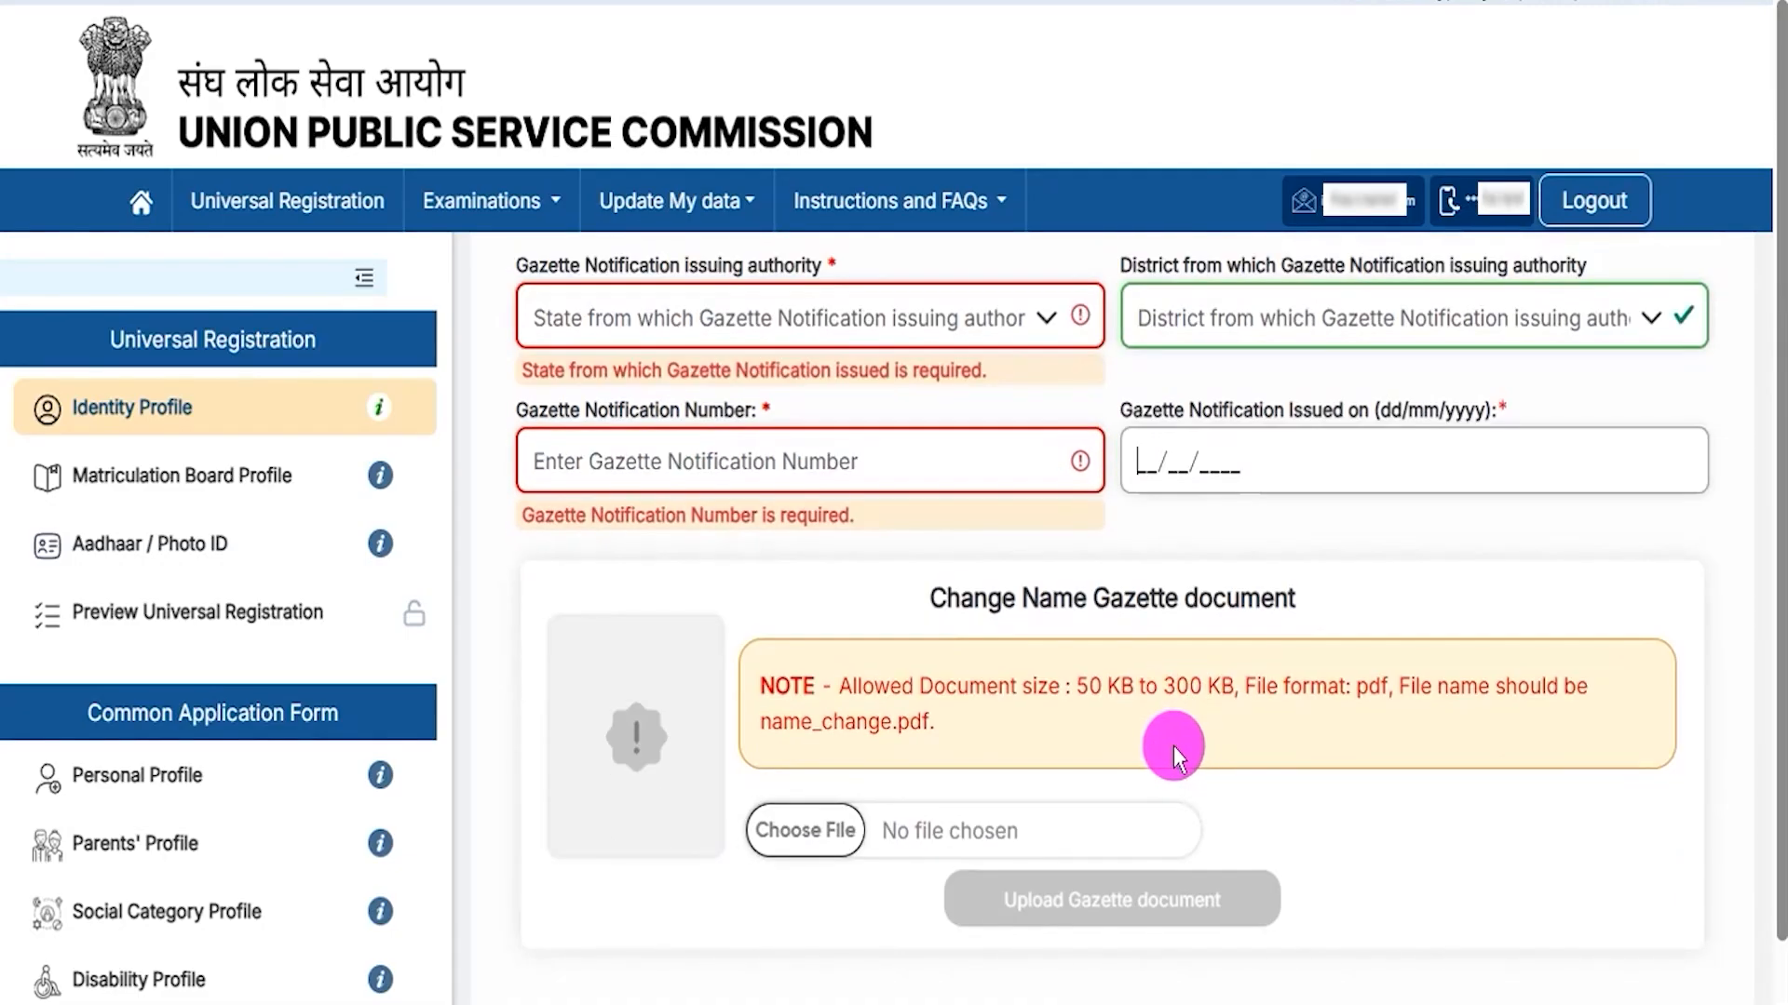
pyautogui.moveTo(1077, 687); pyautogui.dragTo(1297, 686)
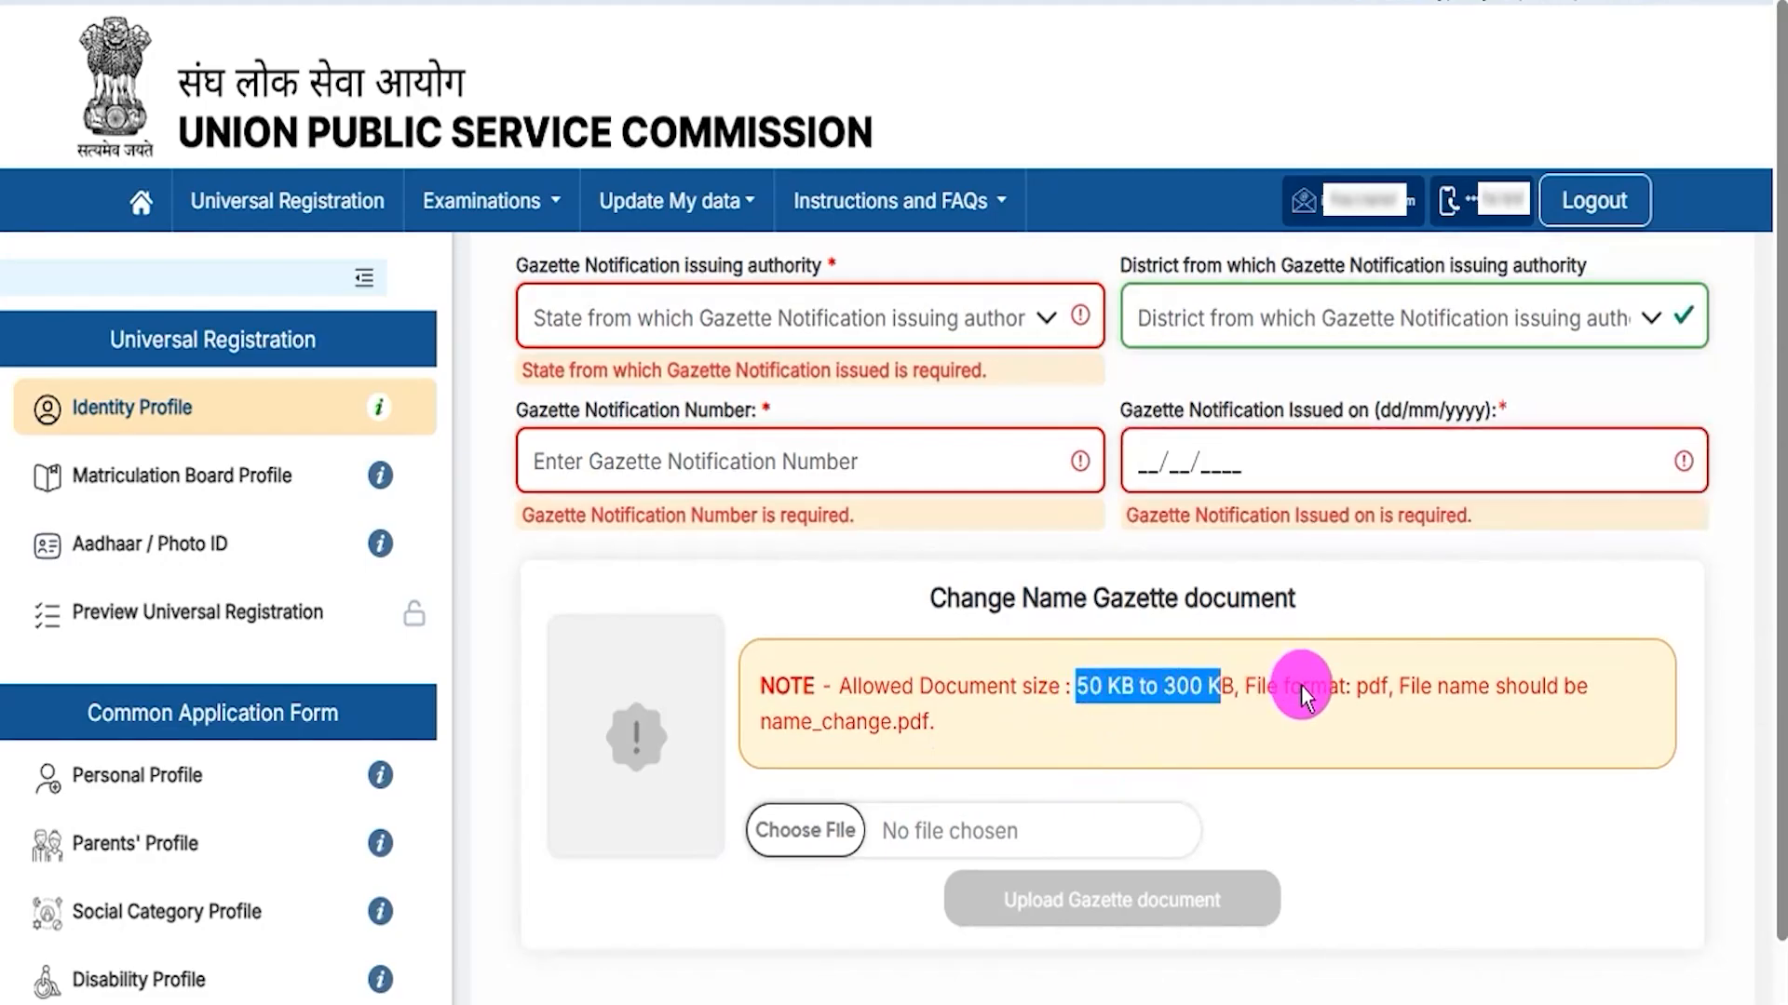
pyautogui.click(1358, 691)
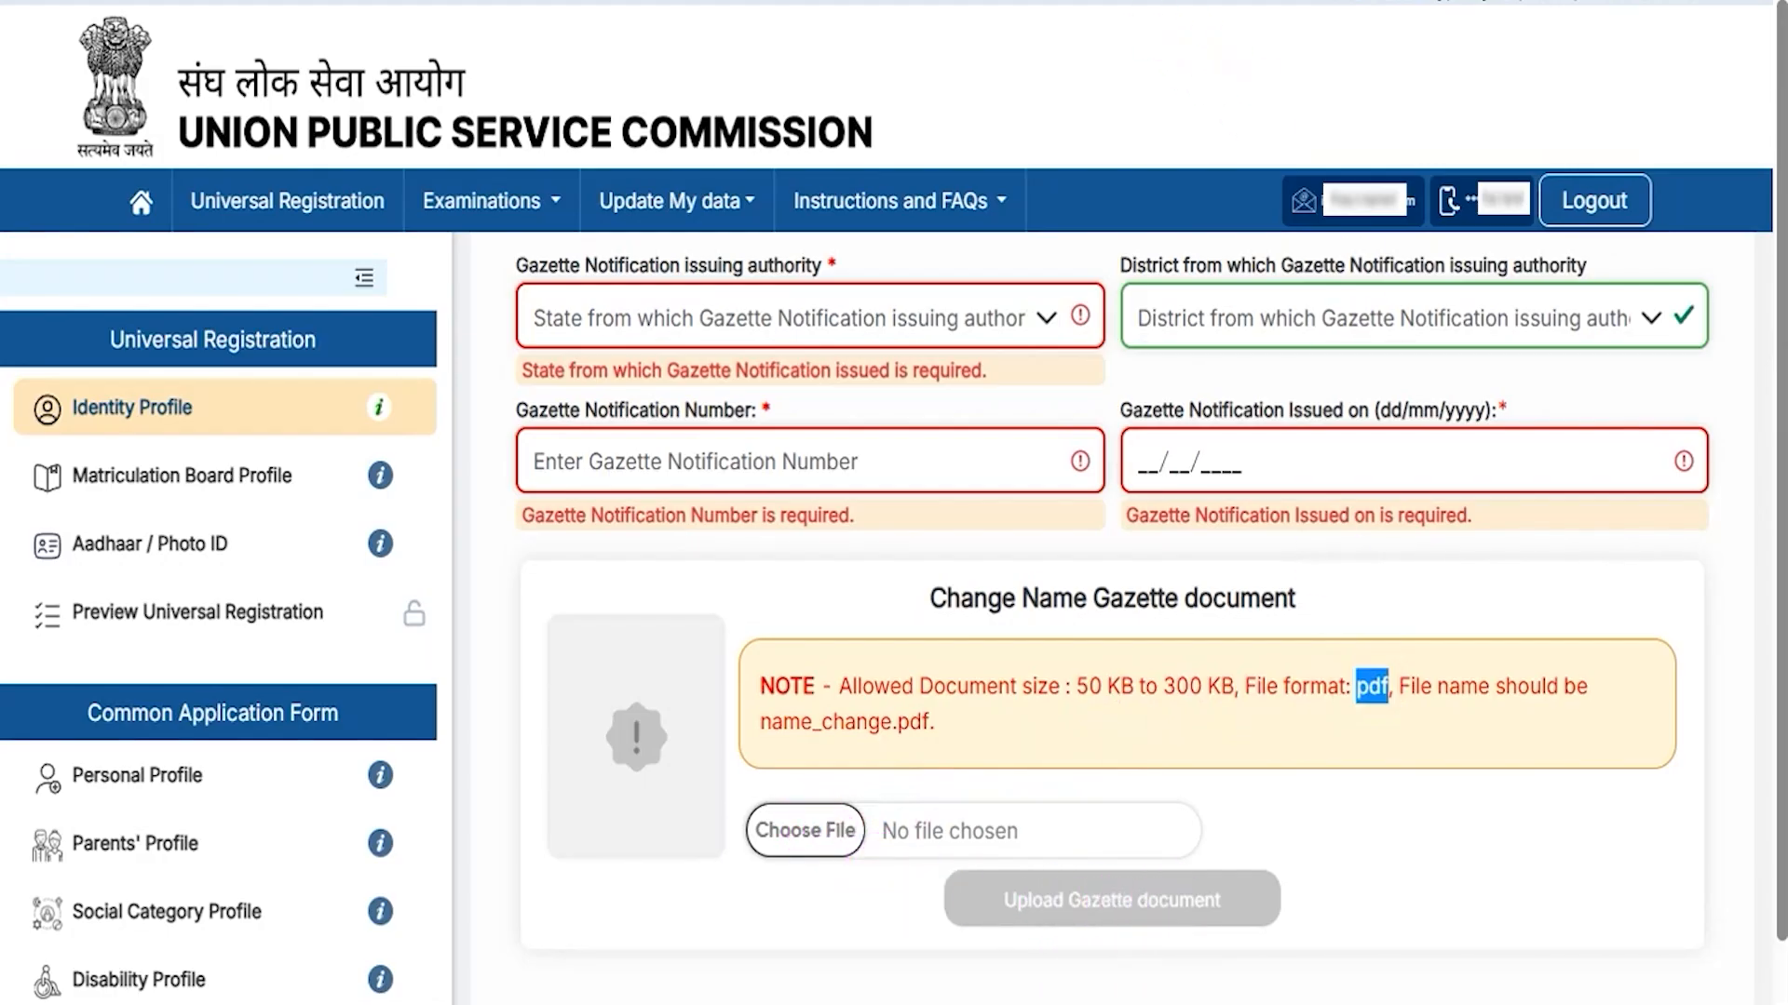
# Answer Yes to whether the name is the same as on the 10th Class/Matriculation certificate.
pyautogui.moveTo(1565, 823)
pyautogui.mouseDown()
pyautogui.moveTo(1333, 887)
pyautogui.moveTo(1260, 885)
pyautogui.moveTo(1269, 969)
pyautogui.moveTo(1270, 915)
pyautogui.moveTo(1310, 903)
pyautogui.mouseUp()
pyautogui.scroll(8, 908, 499)
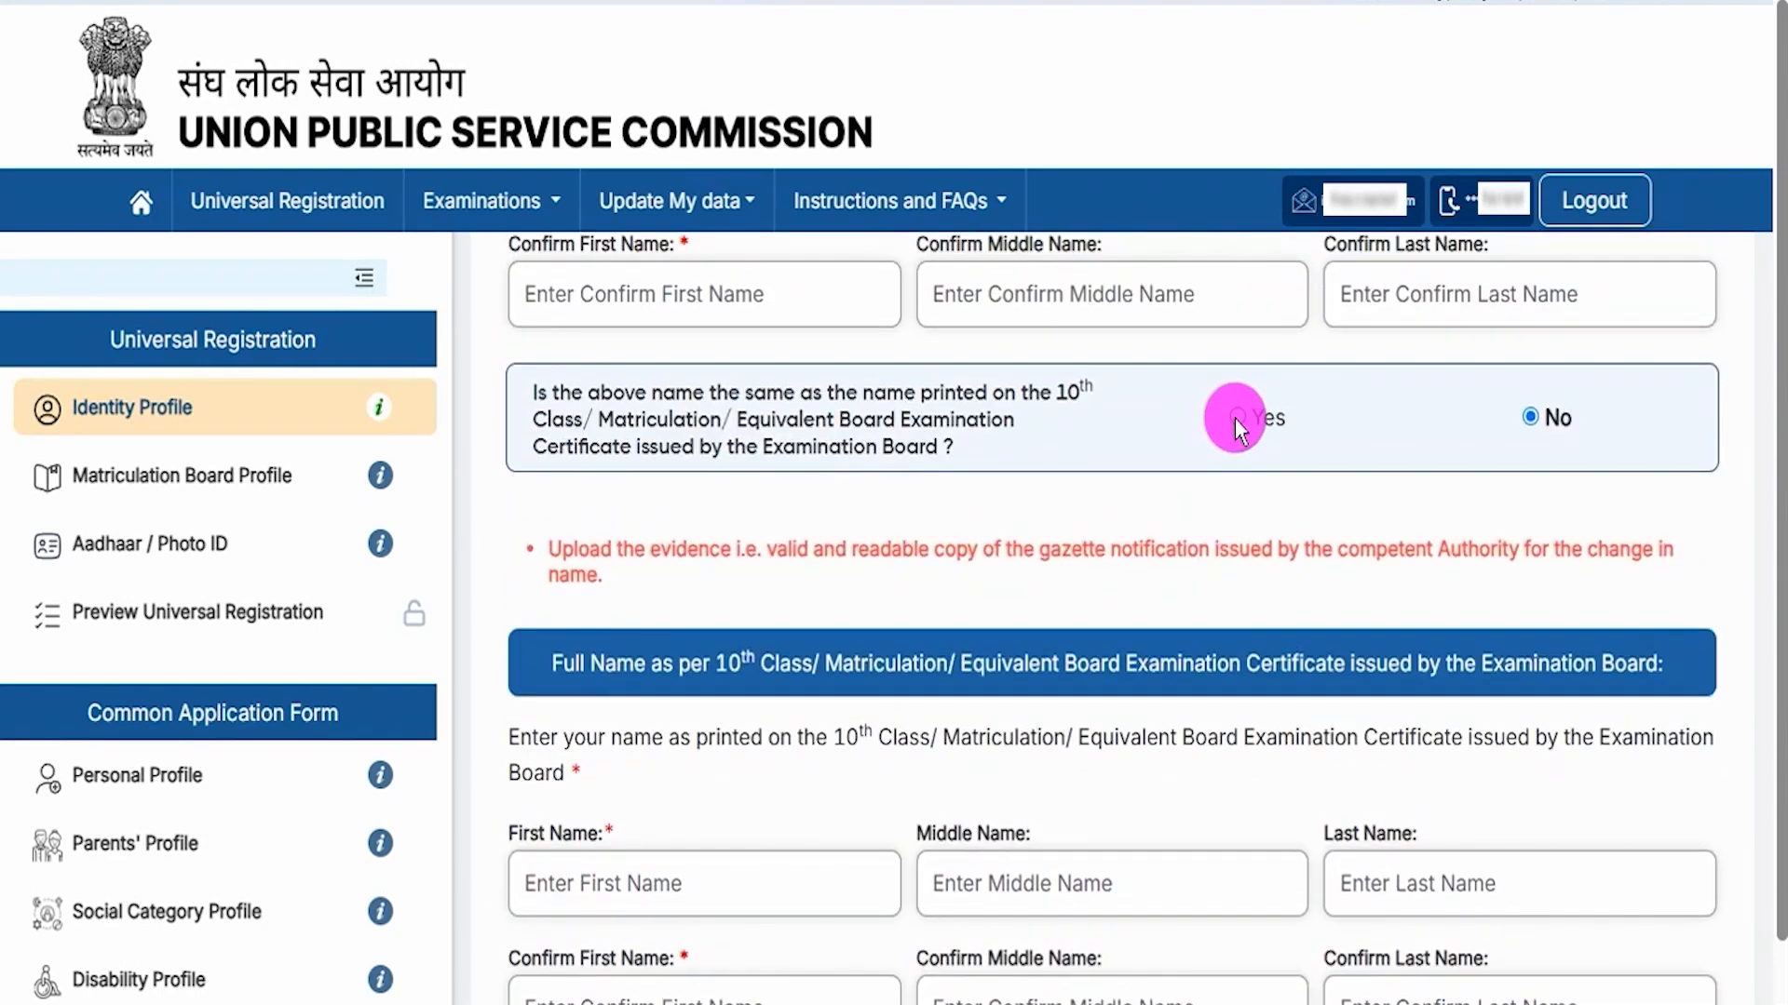
pyautogui.click(1236, 417)
pyautogui.scroll(3, 901, 532)
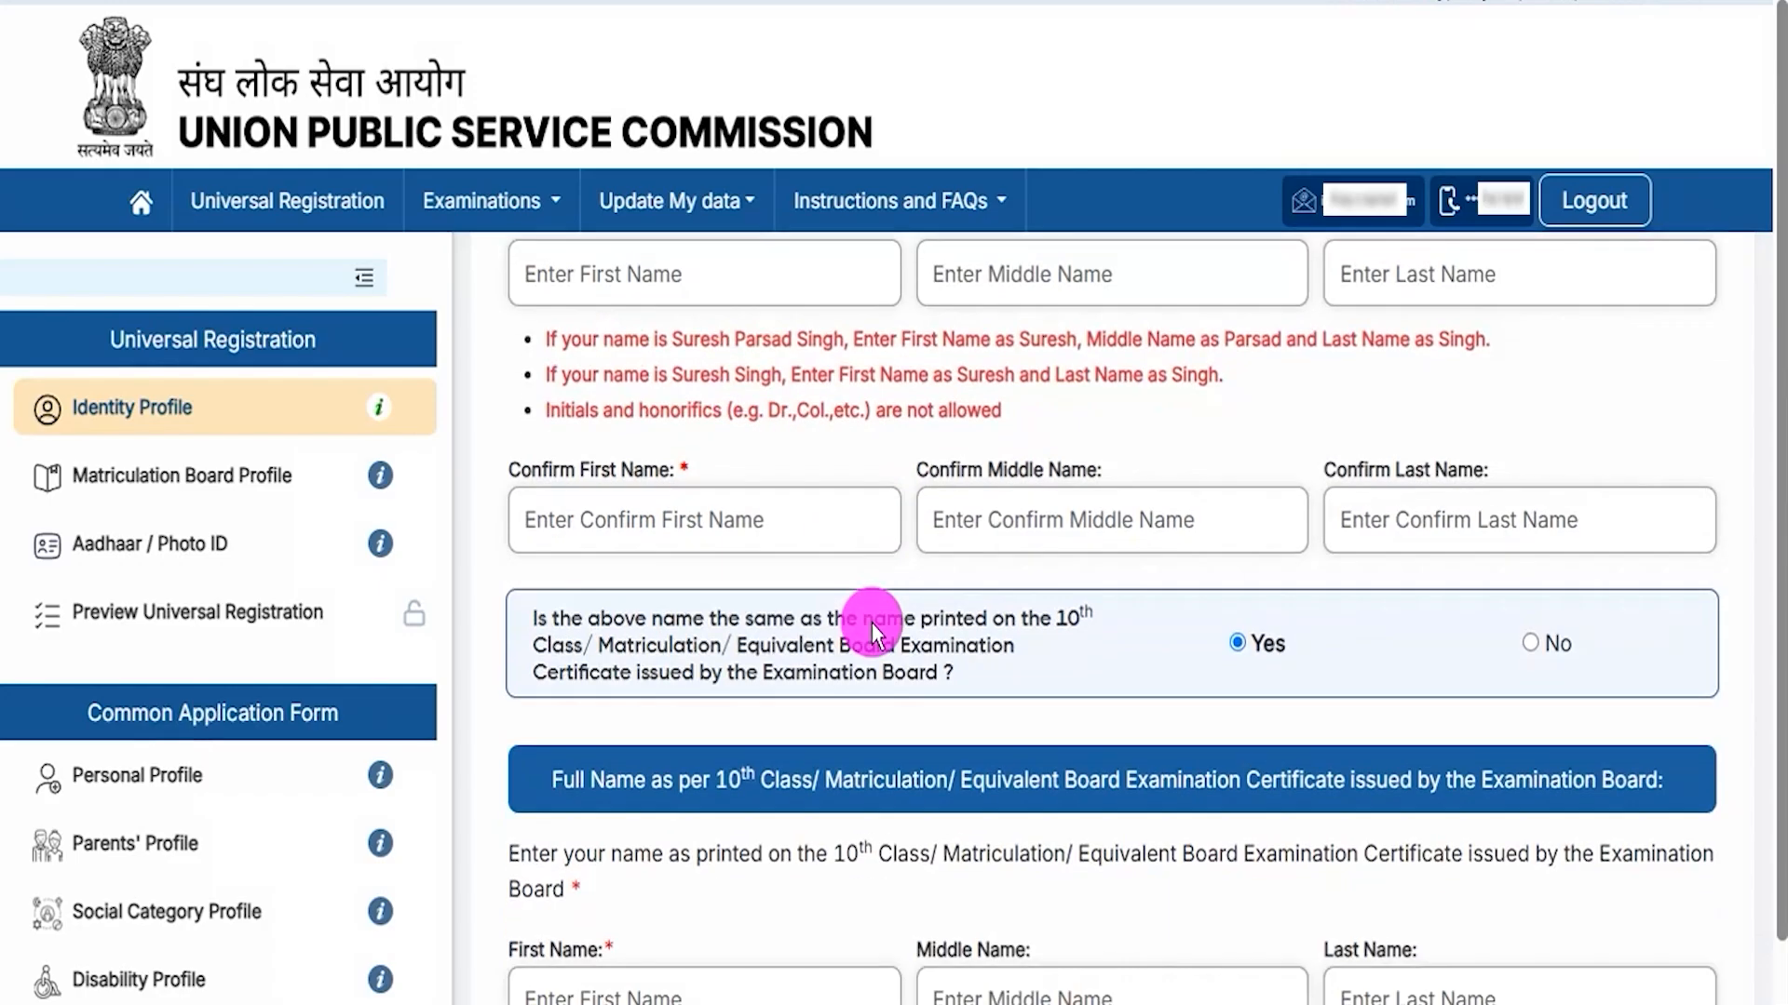
# Set both the gender and the gender confirmation to Male in the Identity Profile.
pyautogui.scroll(-7, 913, 587)
pyautogui.scroll(-3, 1018, 623)
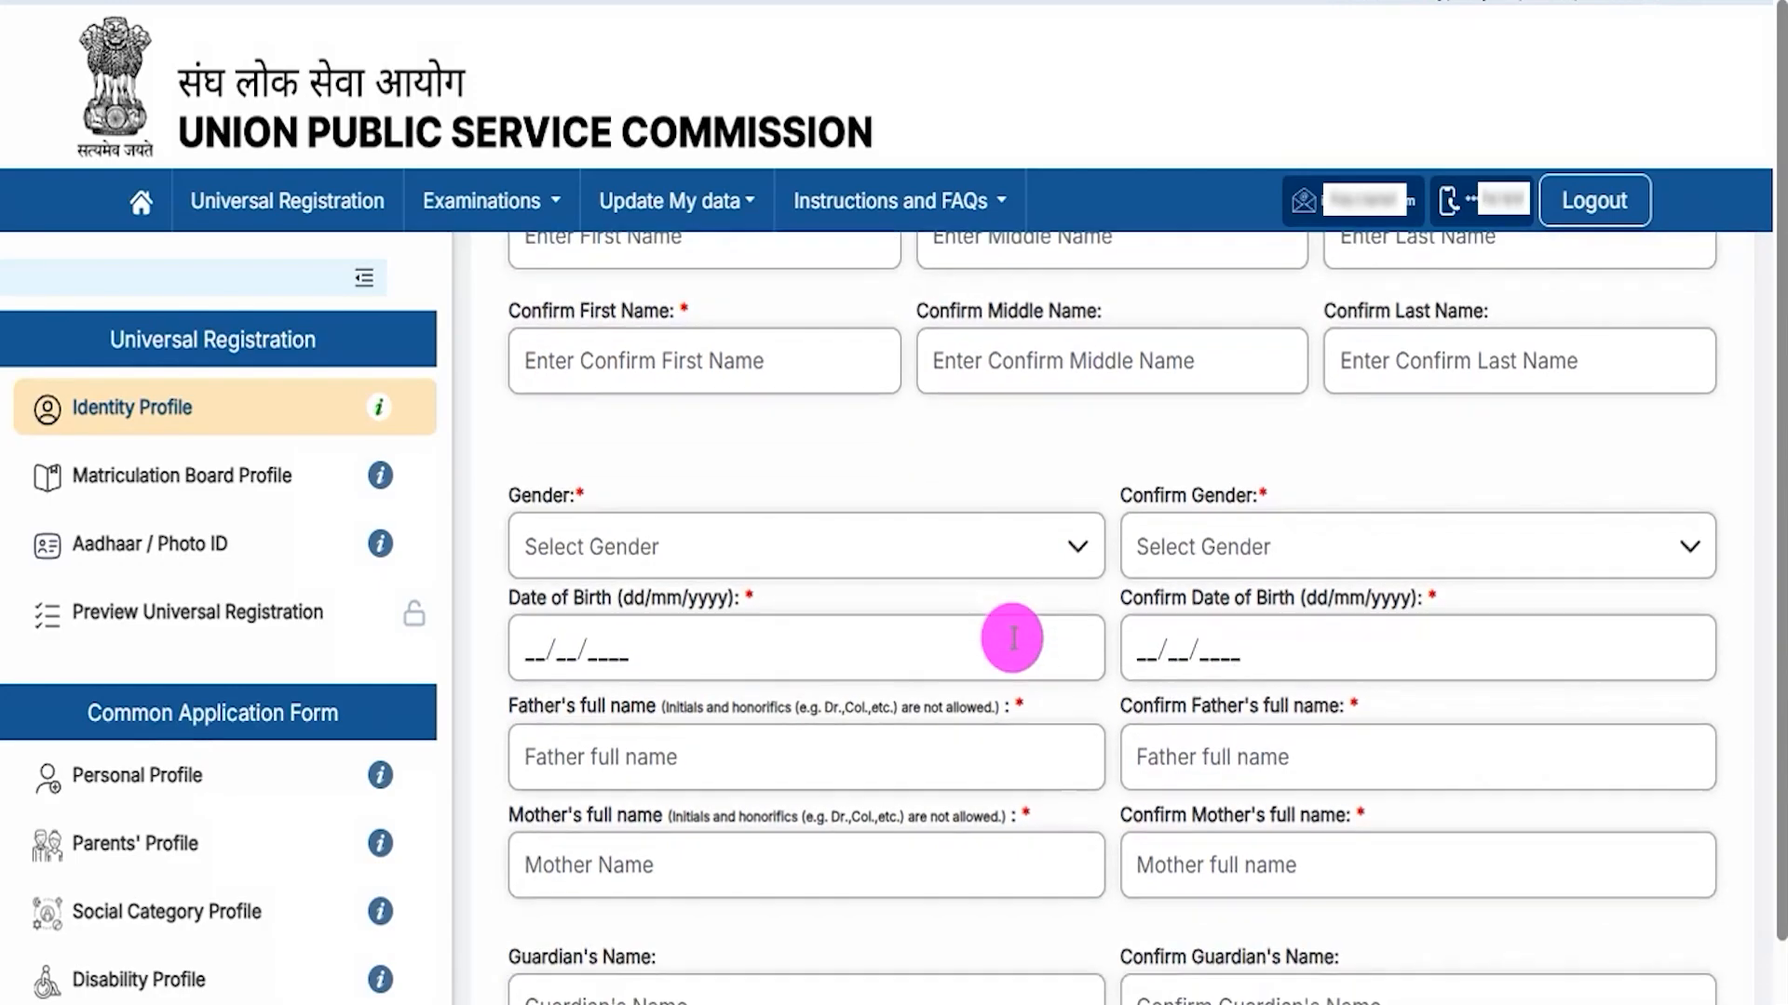
pyautogui.scroll(-1, 1012, 639)
pyautogui.click(679, 461)
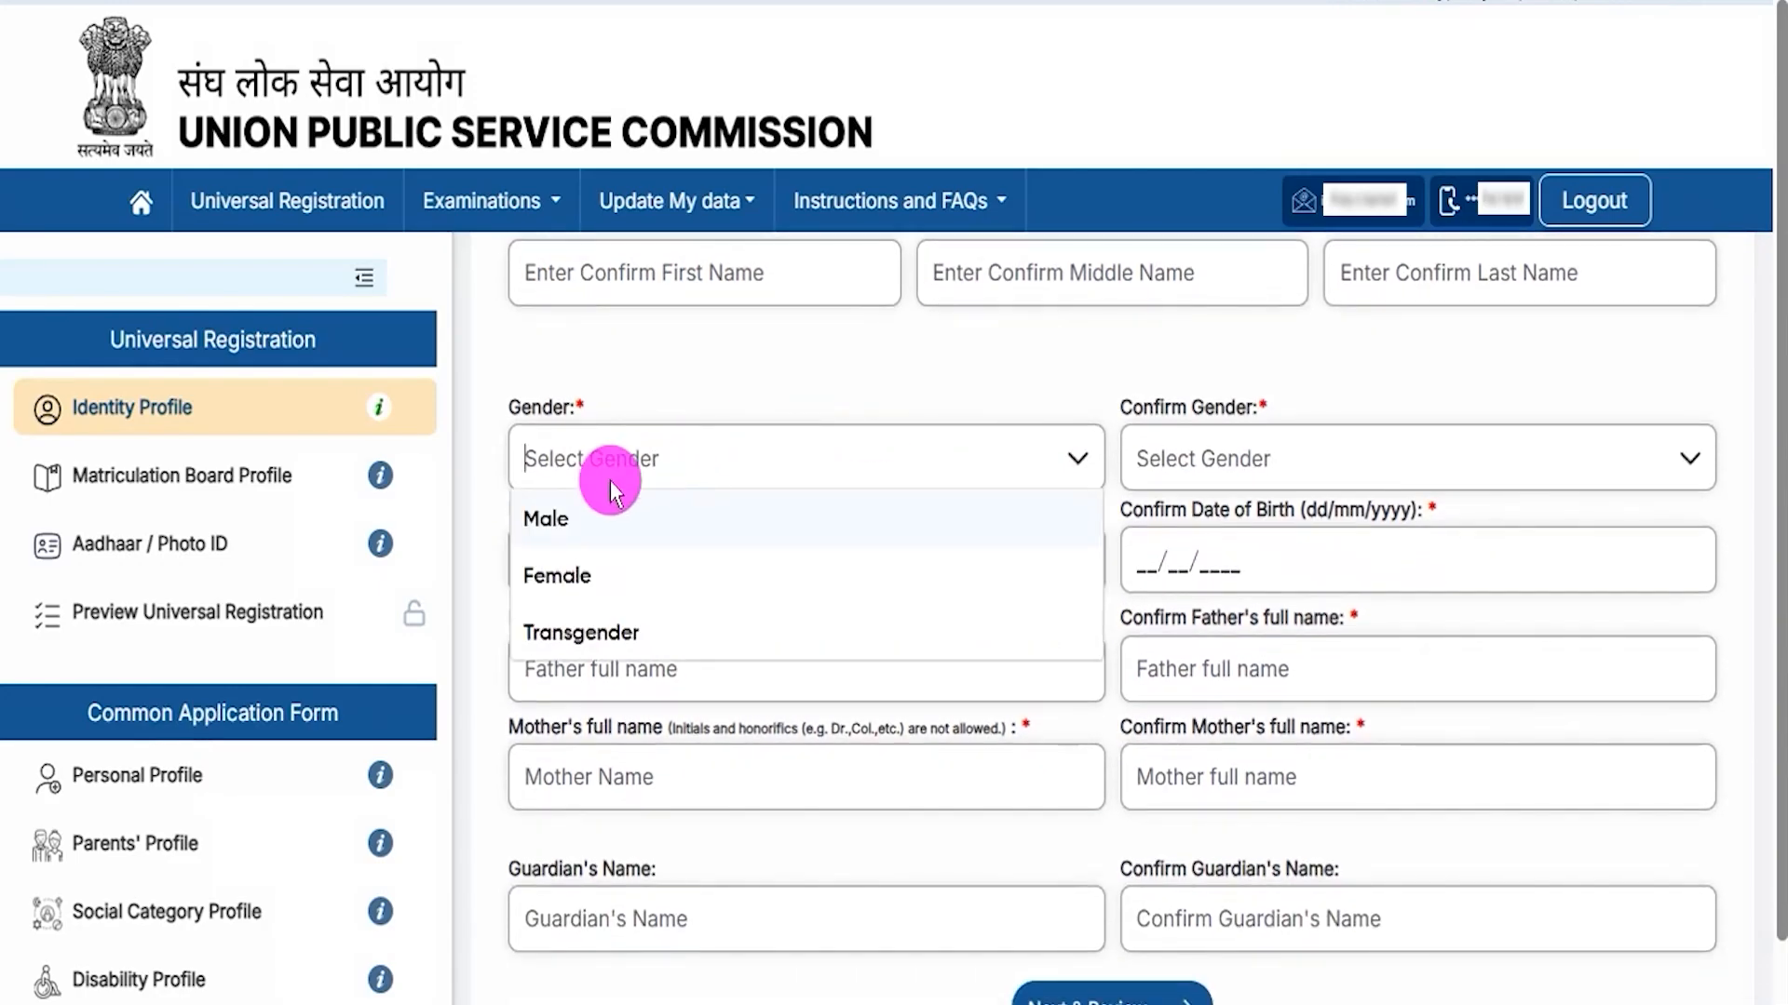
pyautogui.click(531, 520)
pyautogui.click(1329, 459)
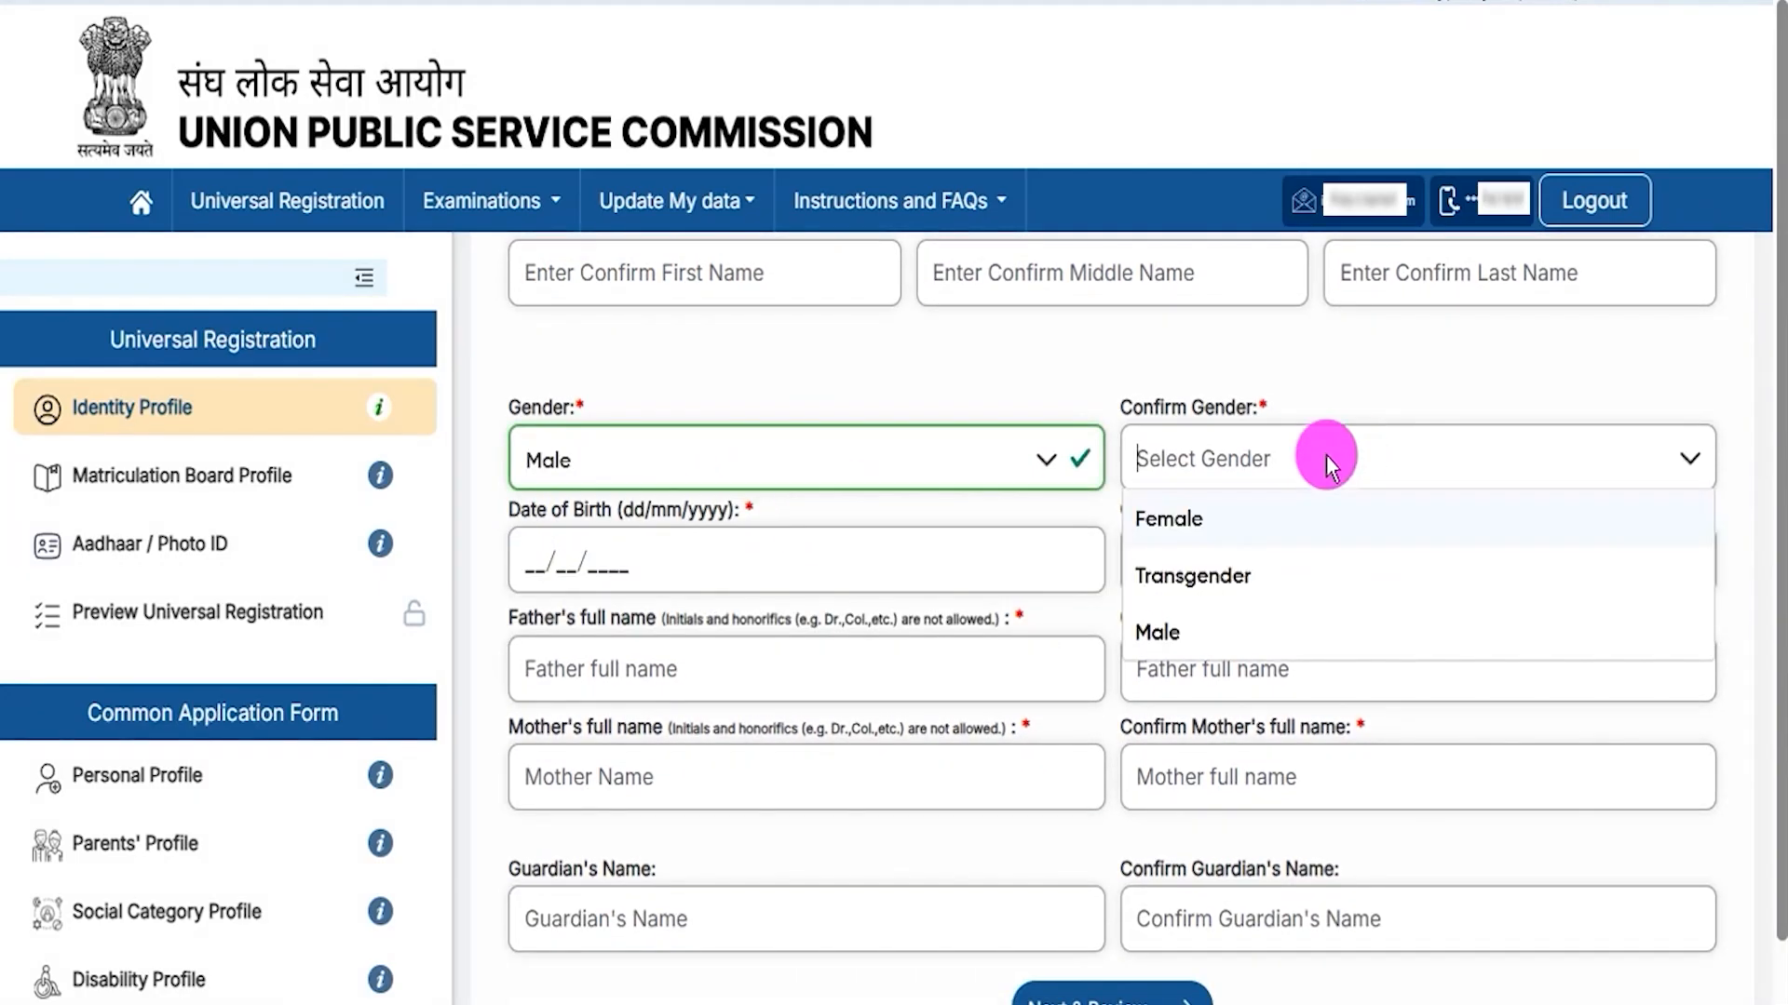
pyautogui.click(1158, 633)
# Examine the date of birth fields and mark the father's, mother's and guardian's name fields with their confirmation fields.
pyautogui.moveTo(539, 522)
pyautogui.mouseDown()
pyautogui.moveTo(575, 547)
pyautogui.moveTo(547, 555)
pyautogui.mouseUp()
pyautogui.click(535, 563)
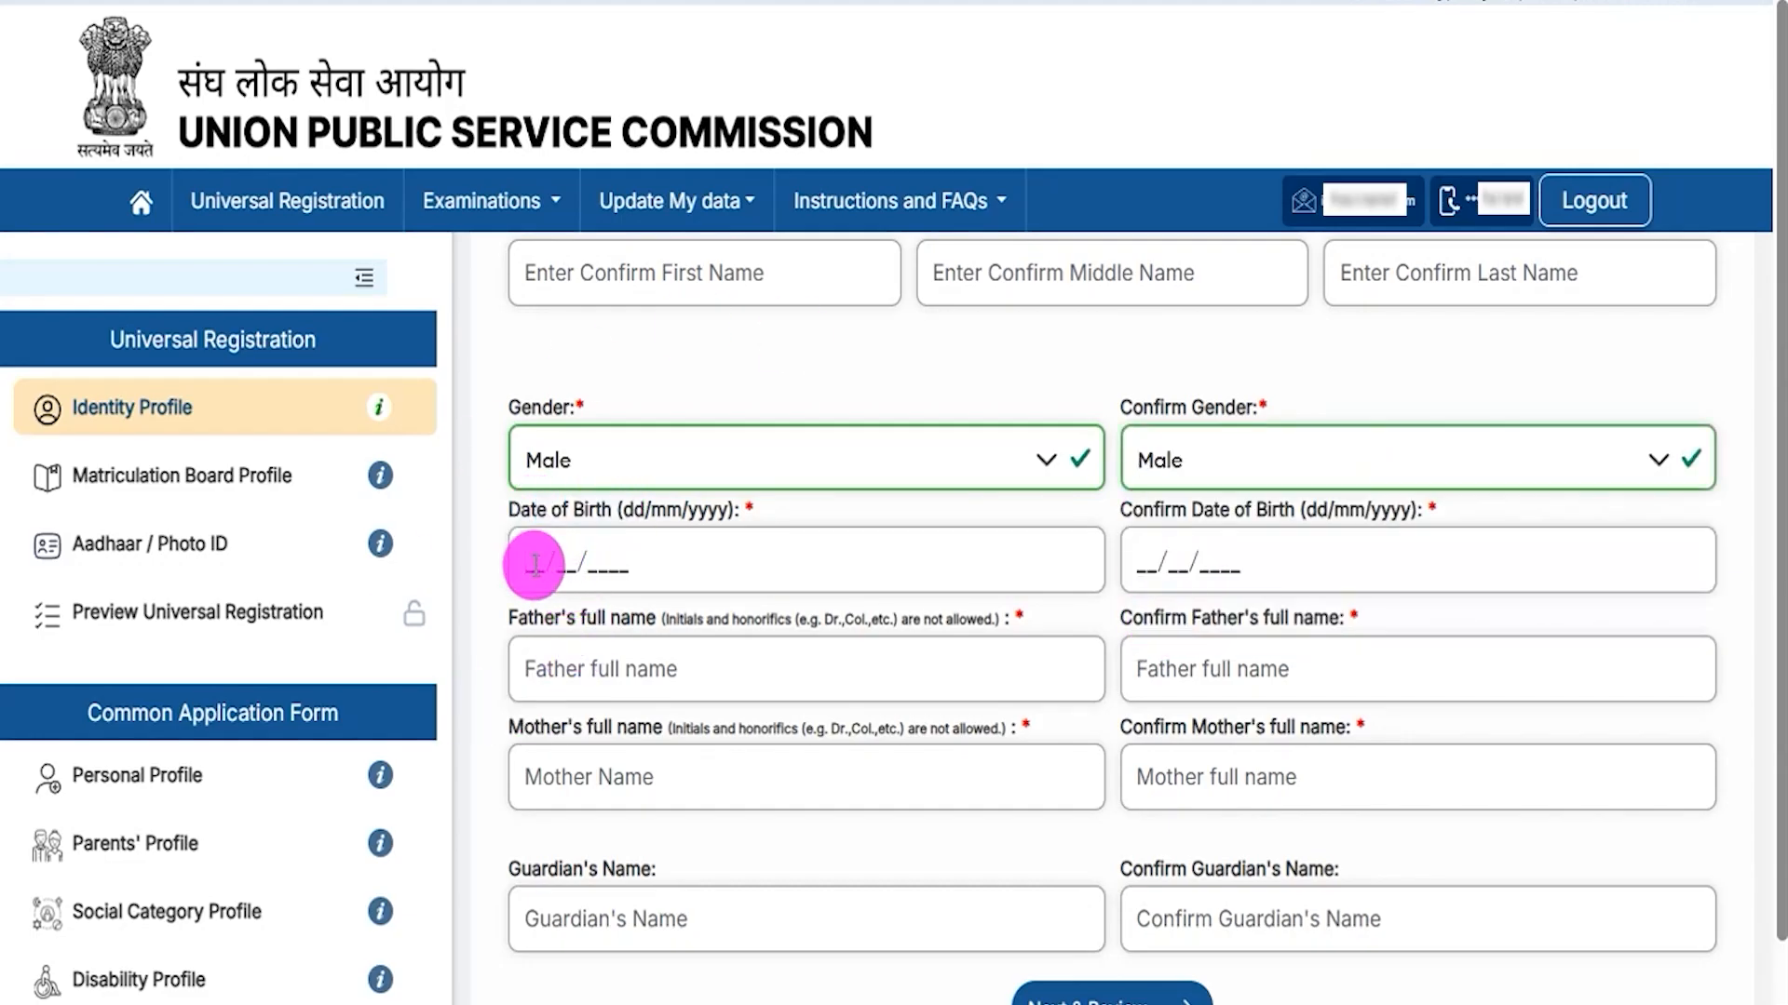
pyautogui.click(1137, 570)
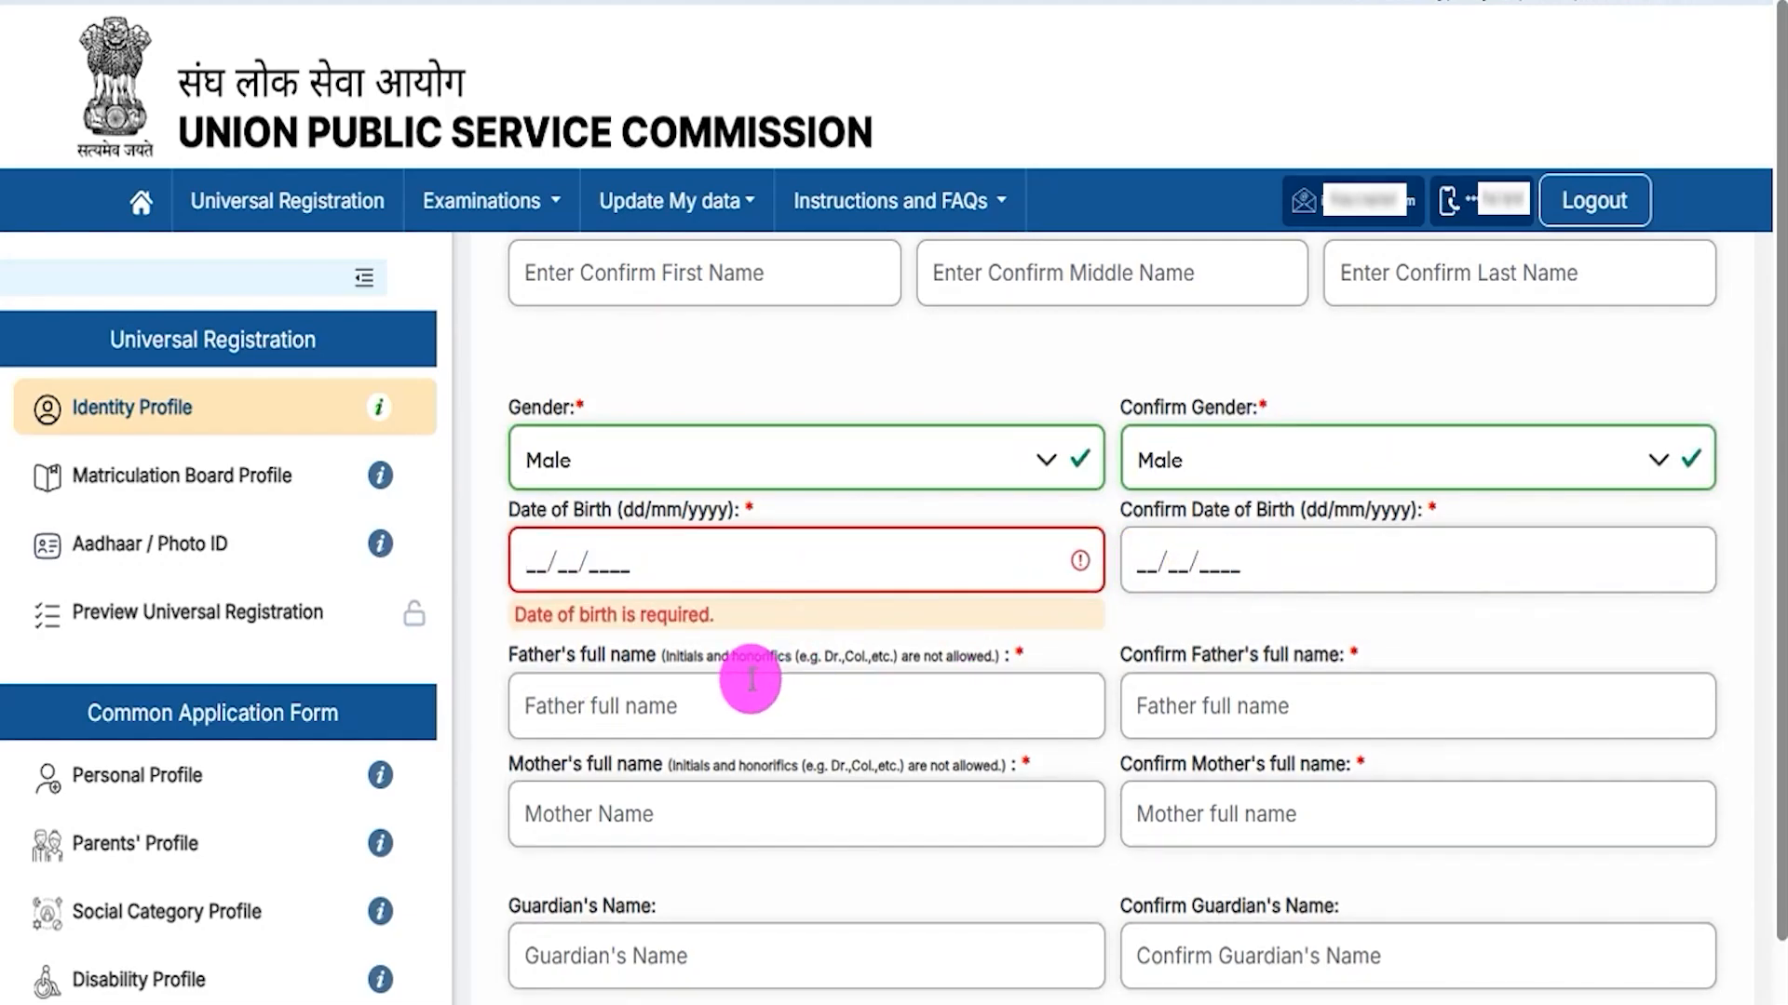
pyautogui.scroll(-1, 750, 679)
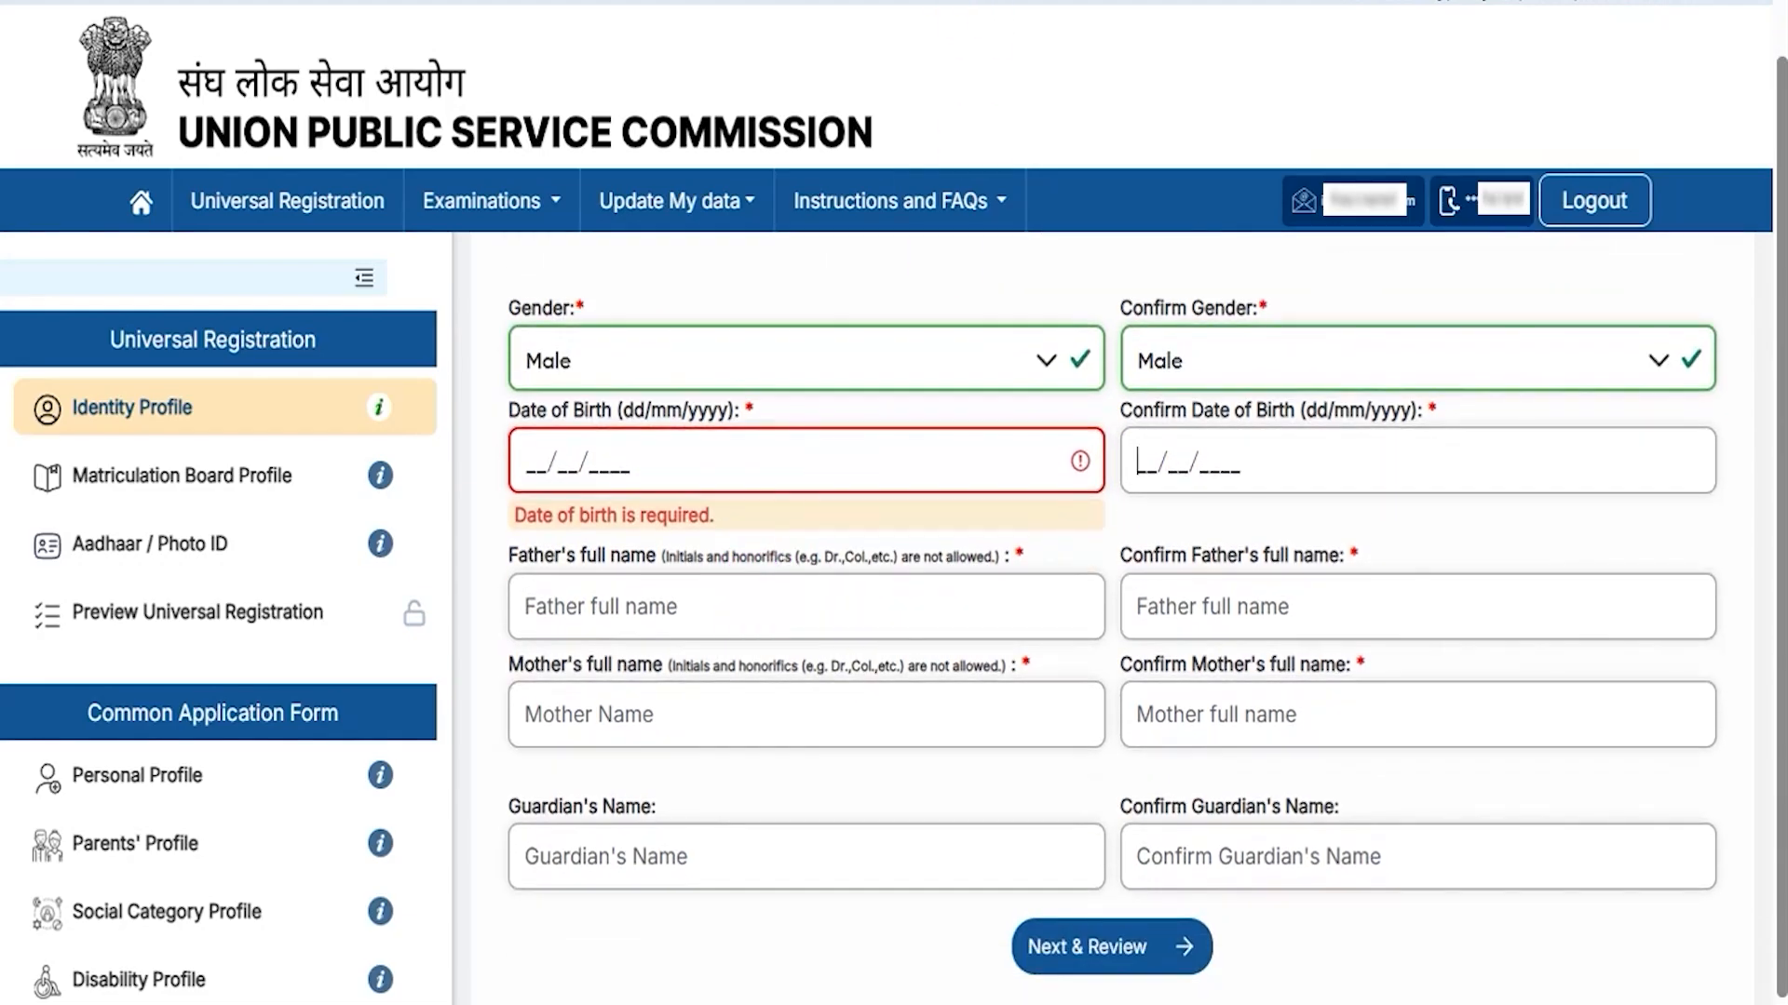
pyautogui.moveTo(713, 611); pyautogui.dragTo(819, 554)
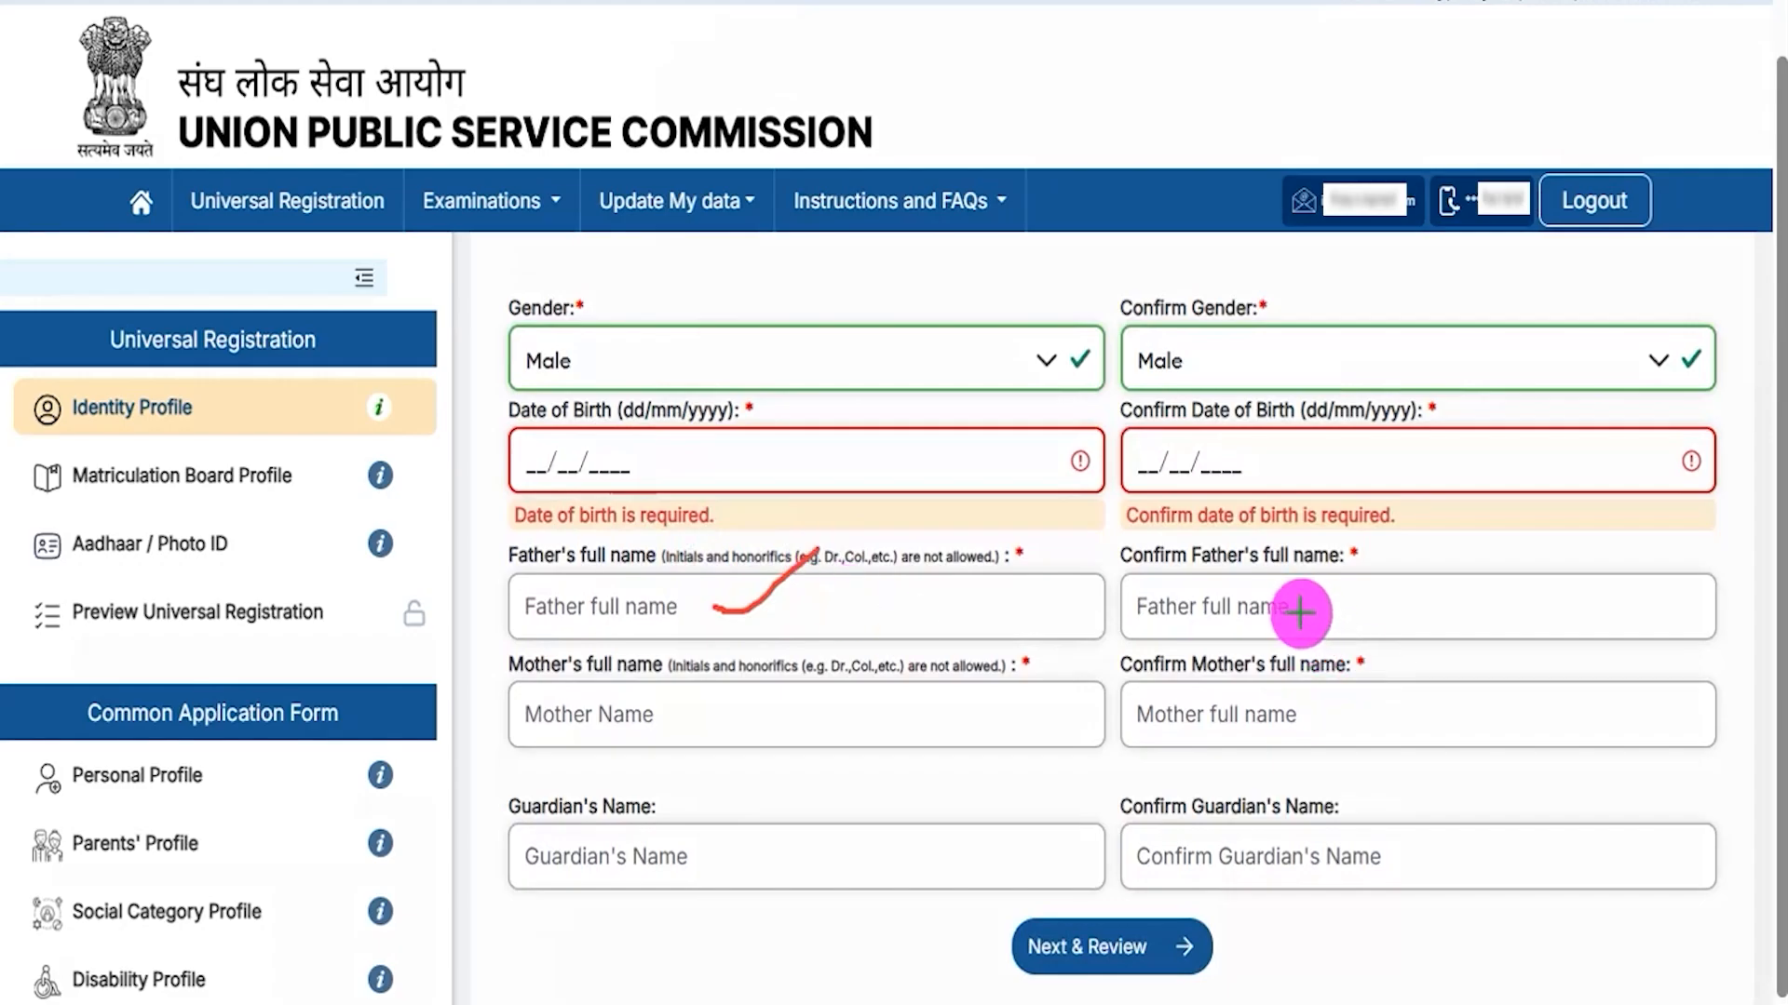
pyautogui.moveTo(1301, 612); pyautogui.dragTo(1378, 564)
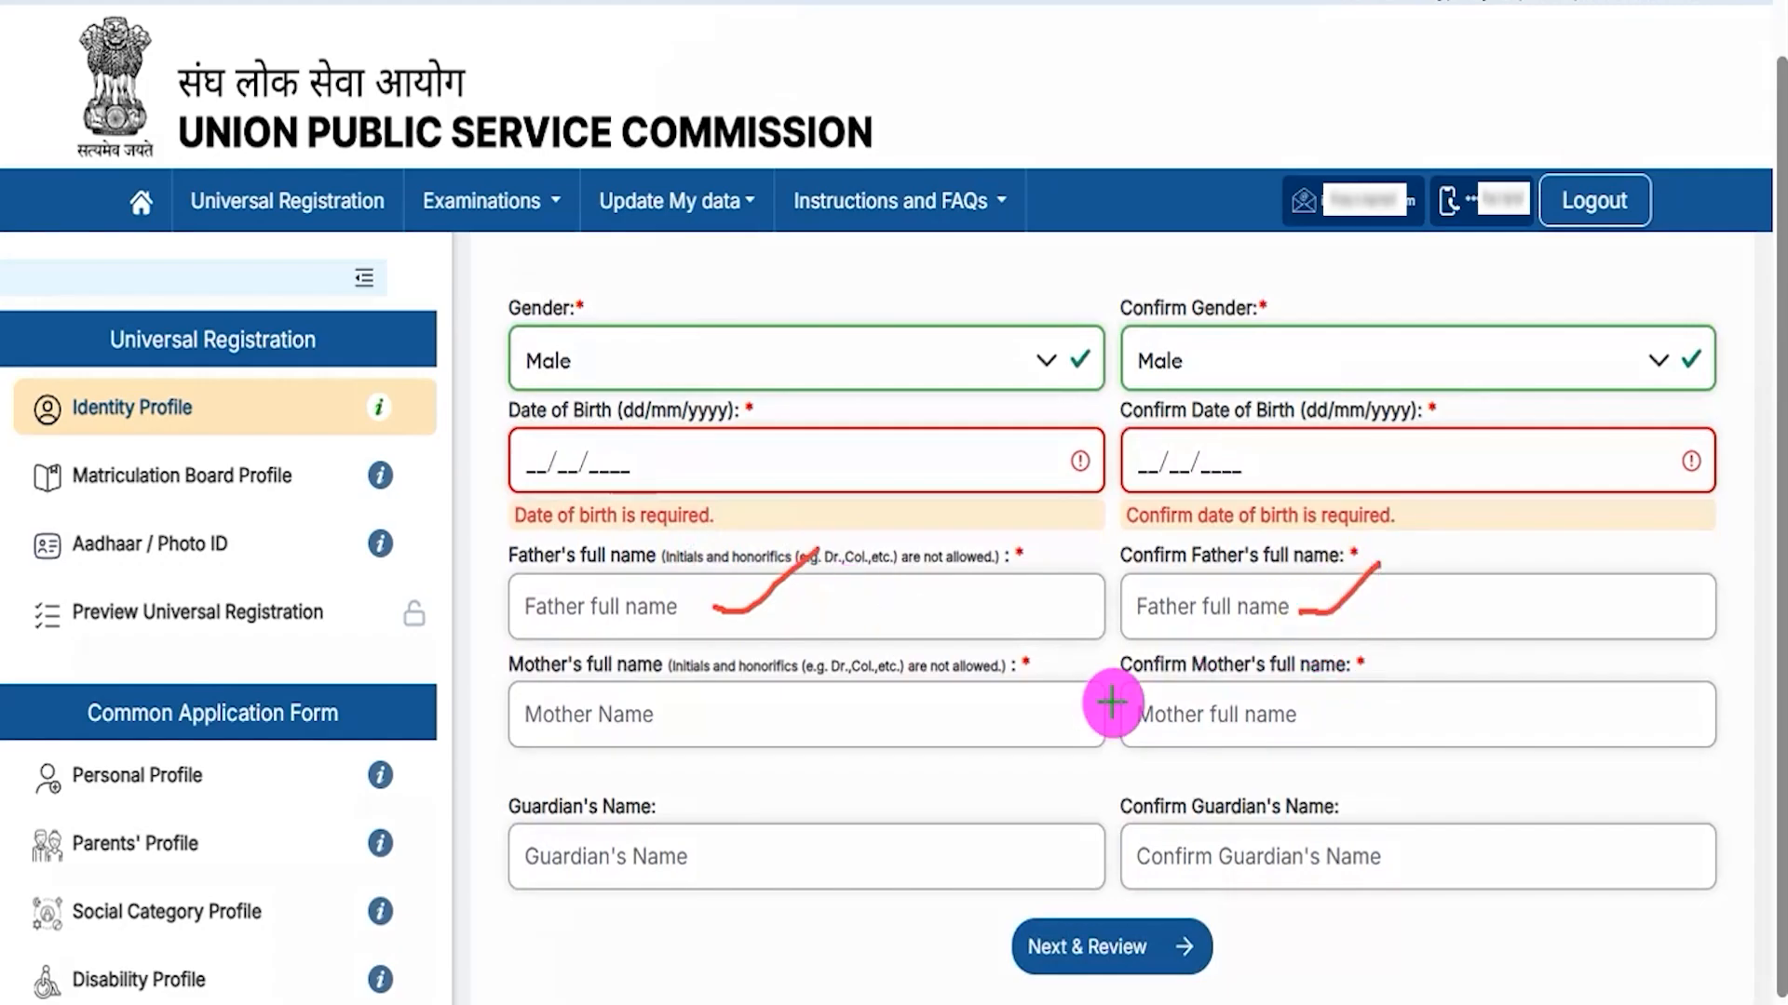
pyautogui.moveTo(713, 727); pyautogui.dragTo(813, 680)
pyautogui.moveTo(1347, 718); pyautogui.dragTo(1451, 657)
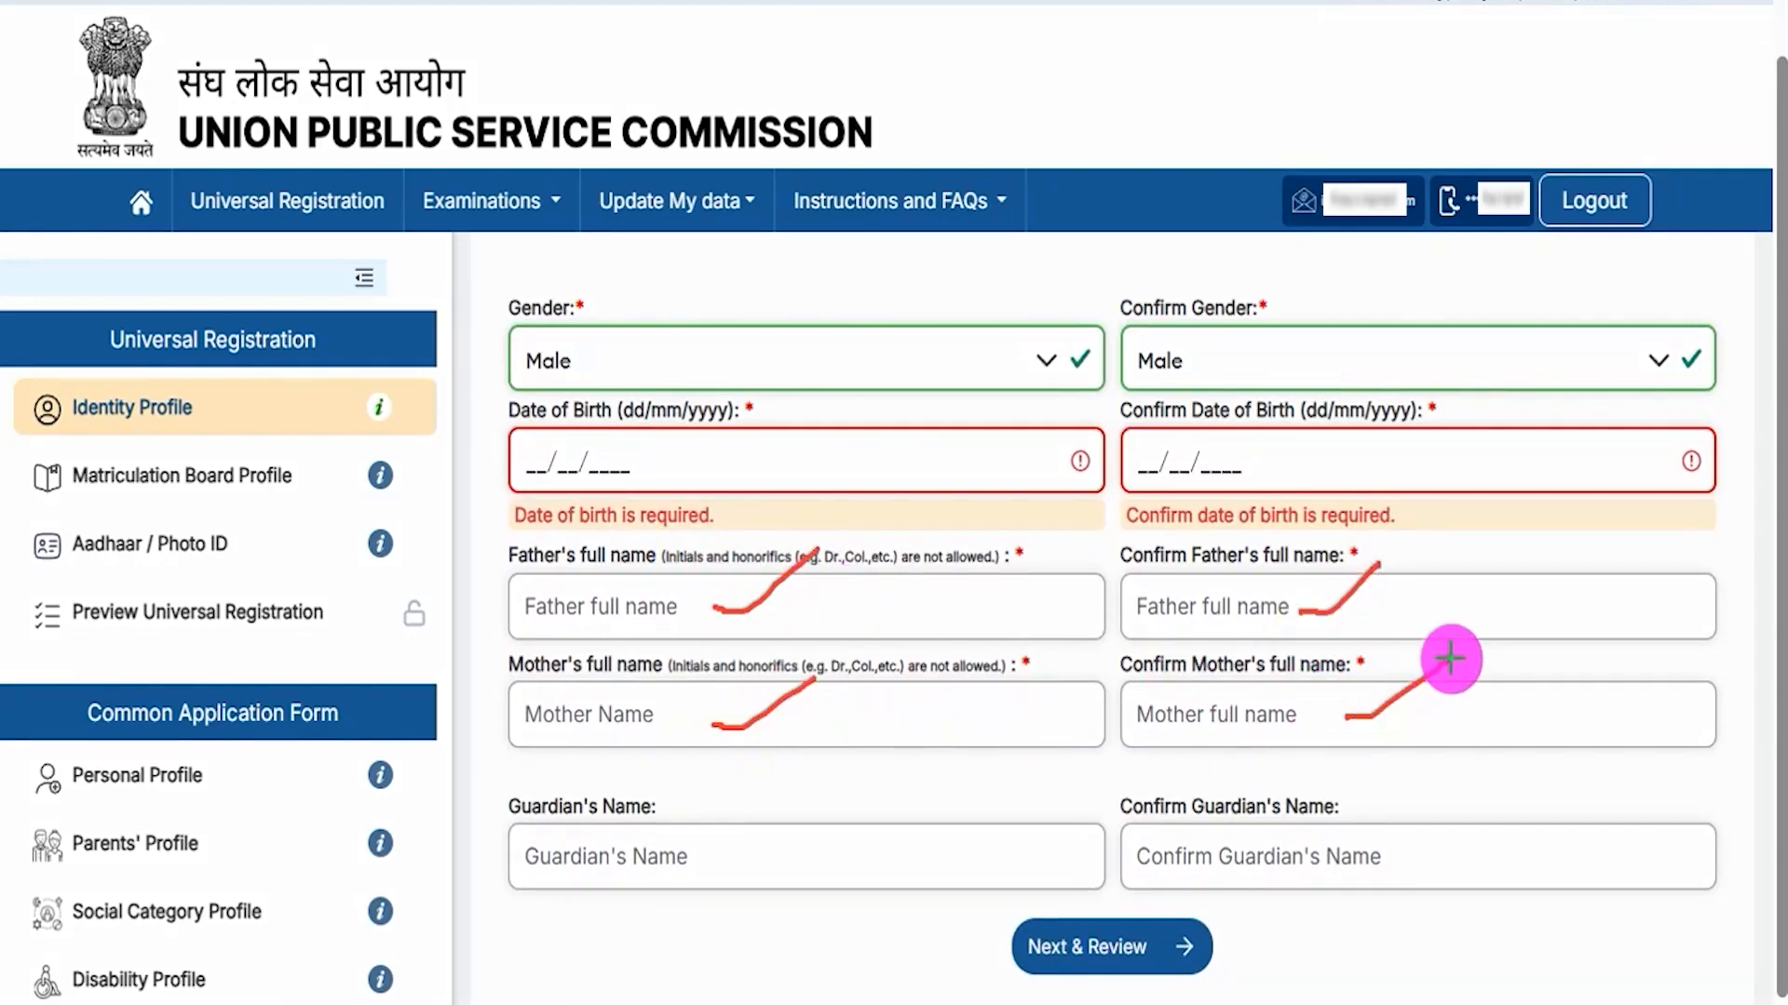
pyautogui.moveTo(736, 854); pyautogui.dragTo(842, 782)
pyautogui.moveTo(1403, 847); pyautogui.dragTo(1523, 767)
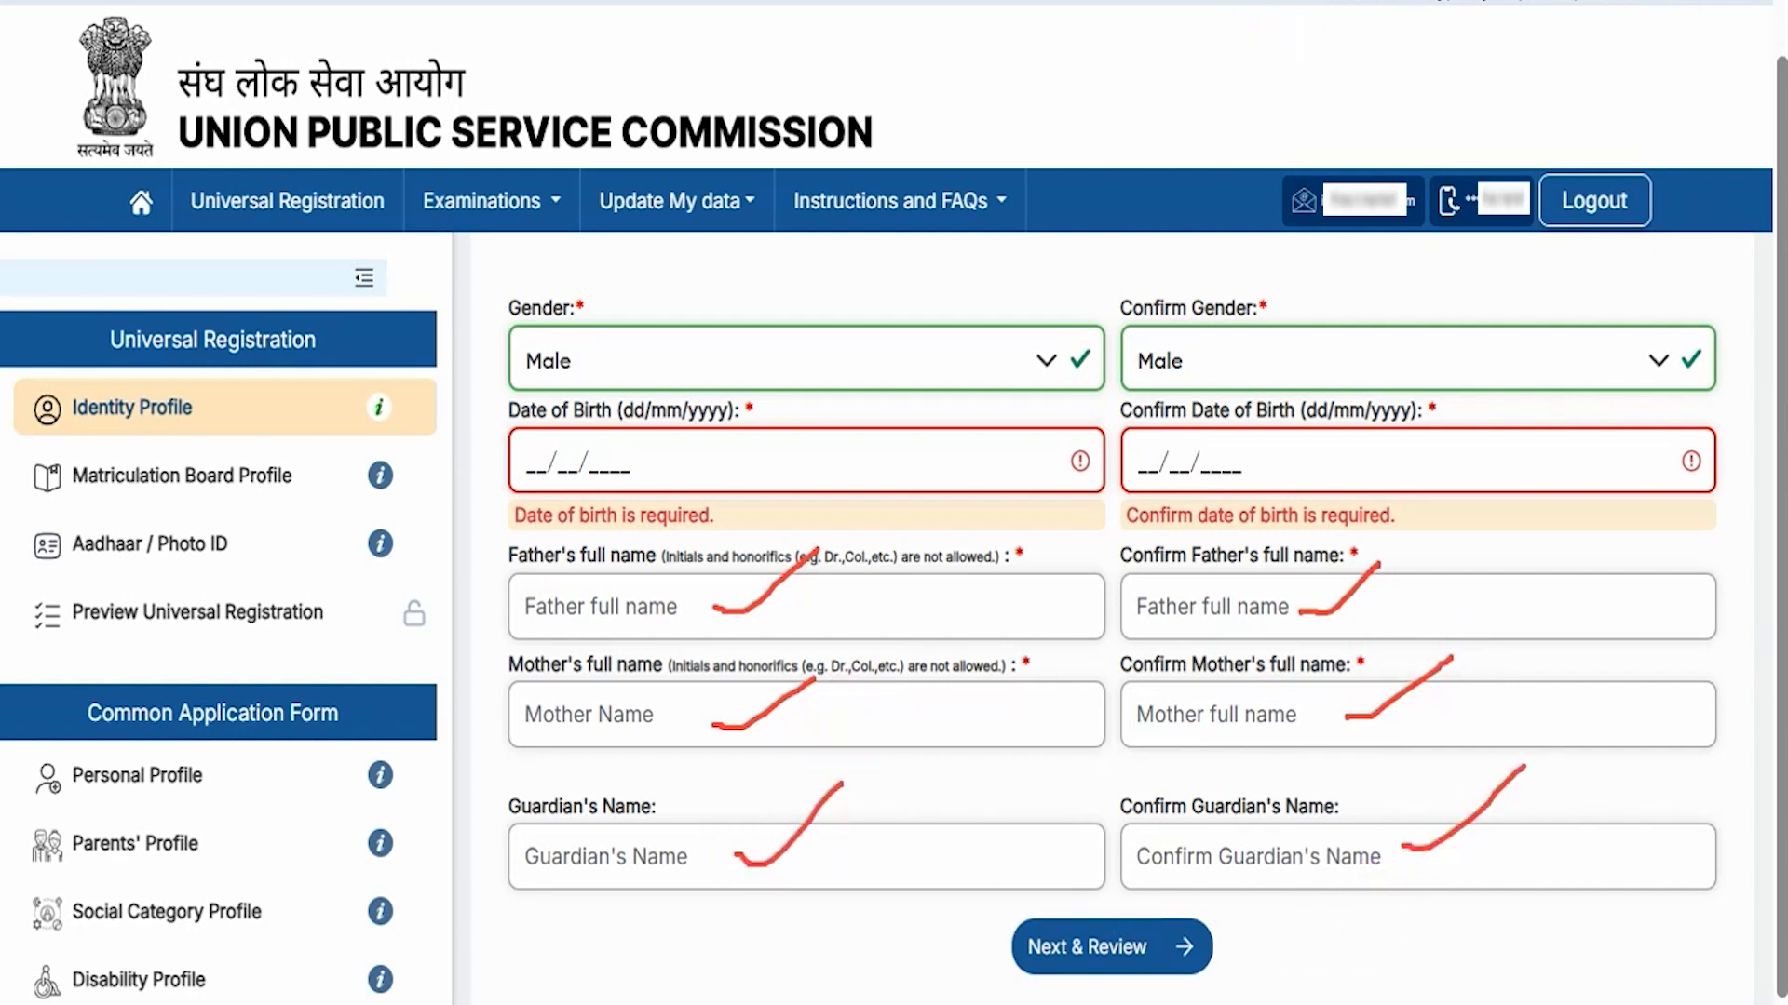
# Proceed to the review of the Identity Profile, point out the edit option and submit the profile.
pyautogui.moveTo(1590, 927); pyautogui.dragTo(1197, 963)
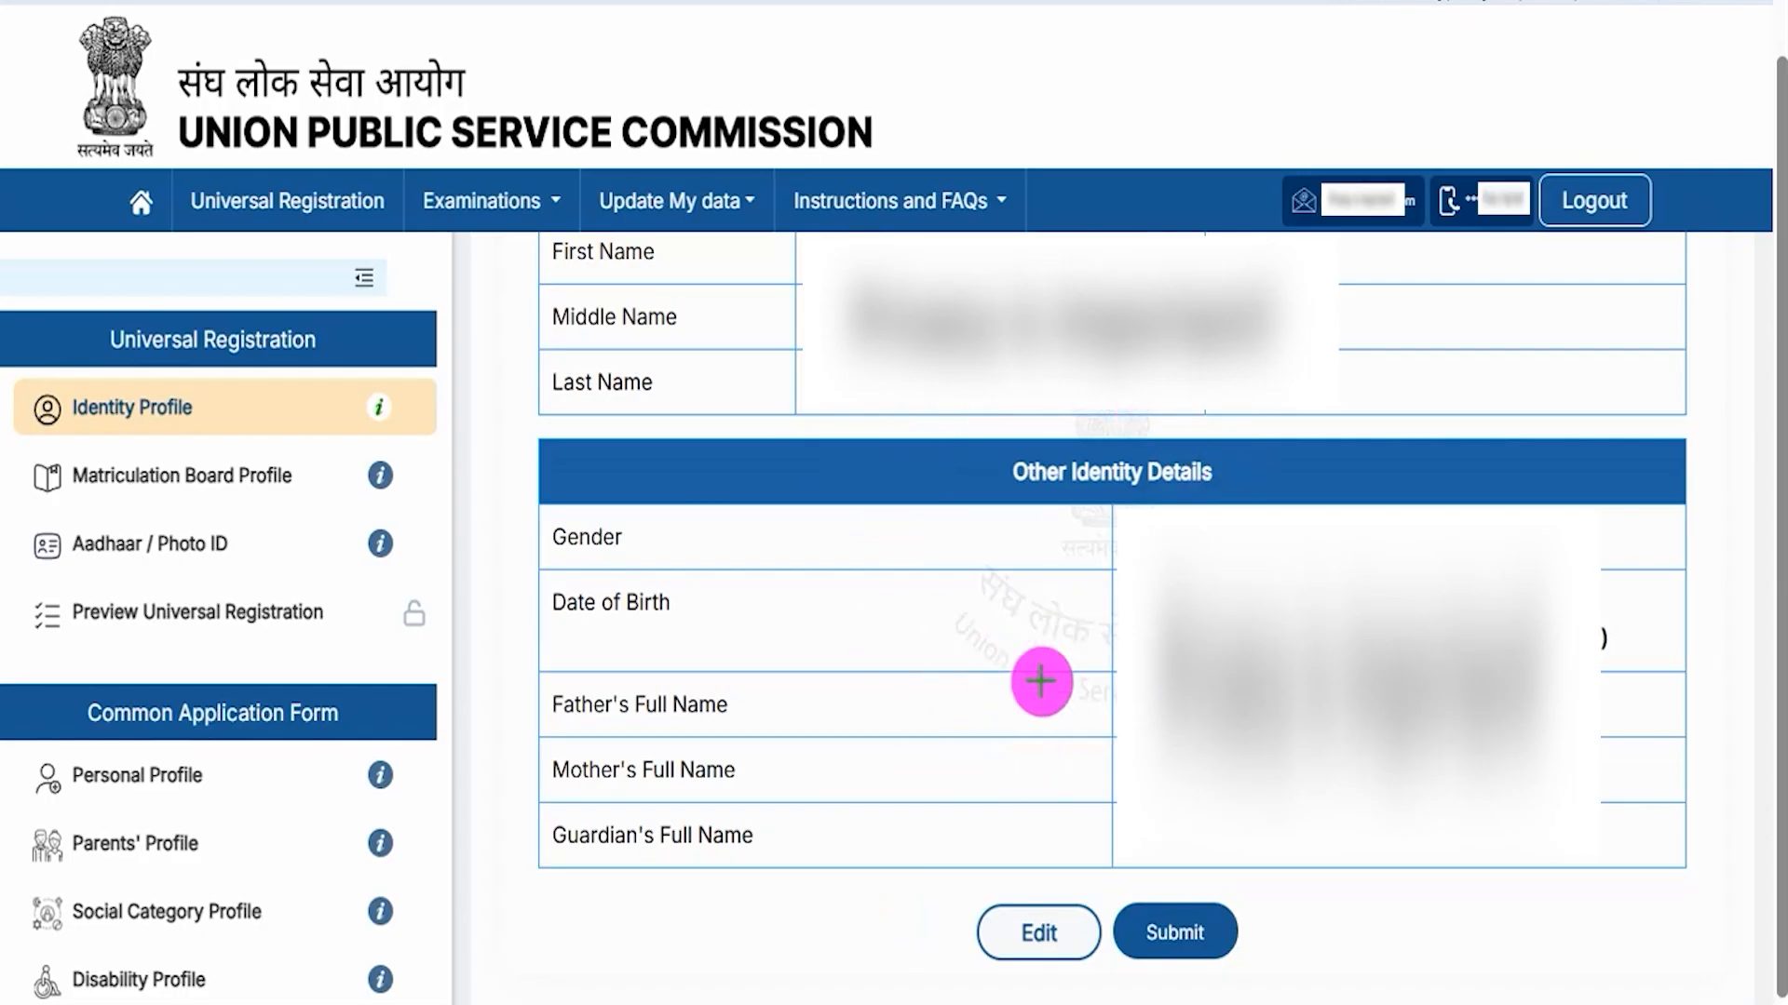
pyautogui.moveTo(679, 870); pyautogui.dragTo(970, 926)
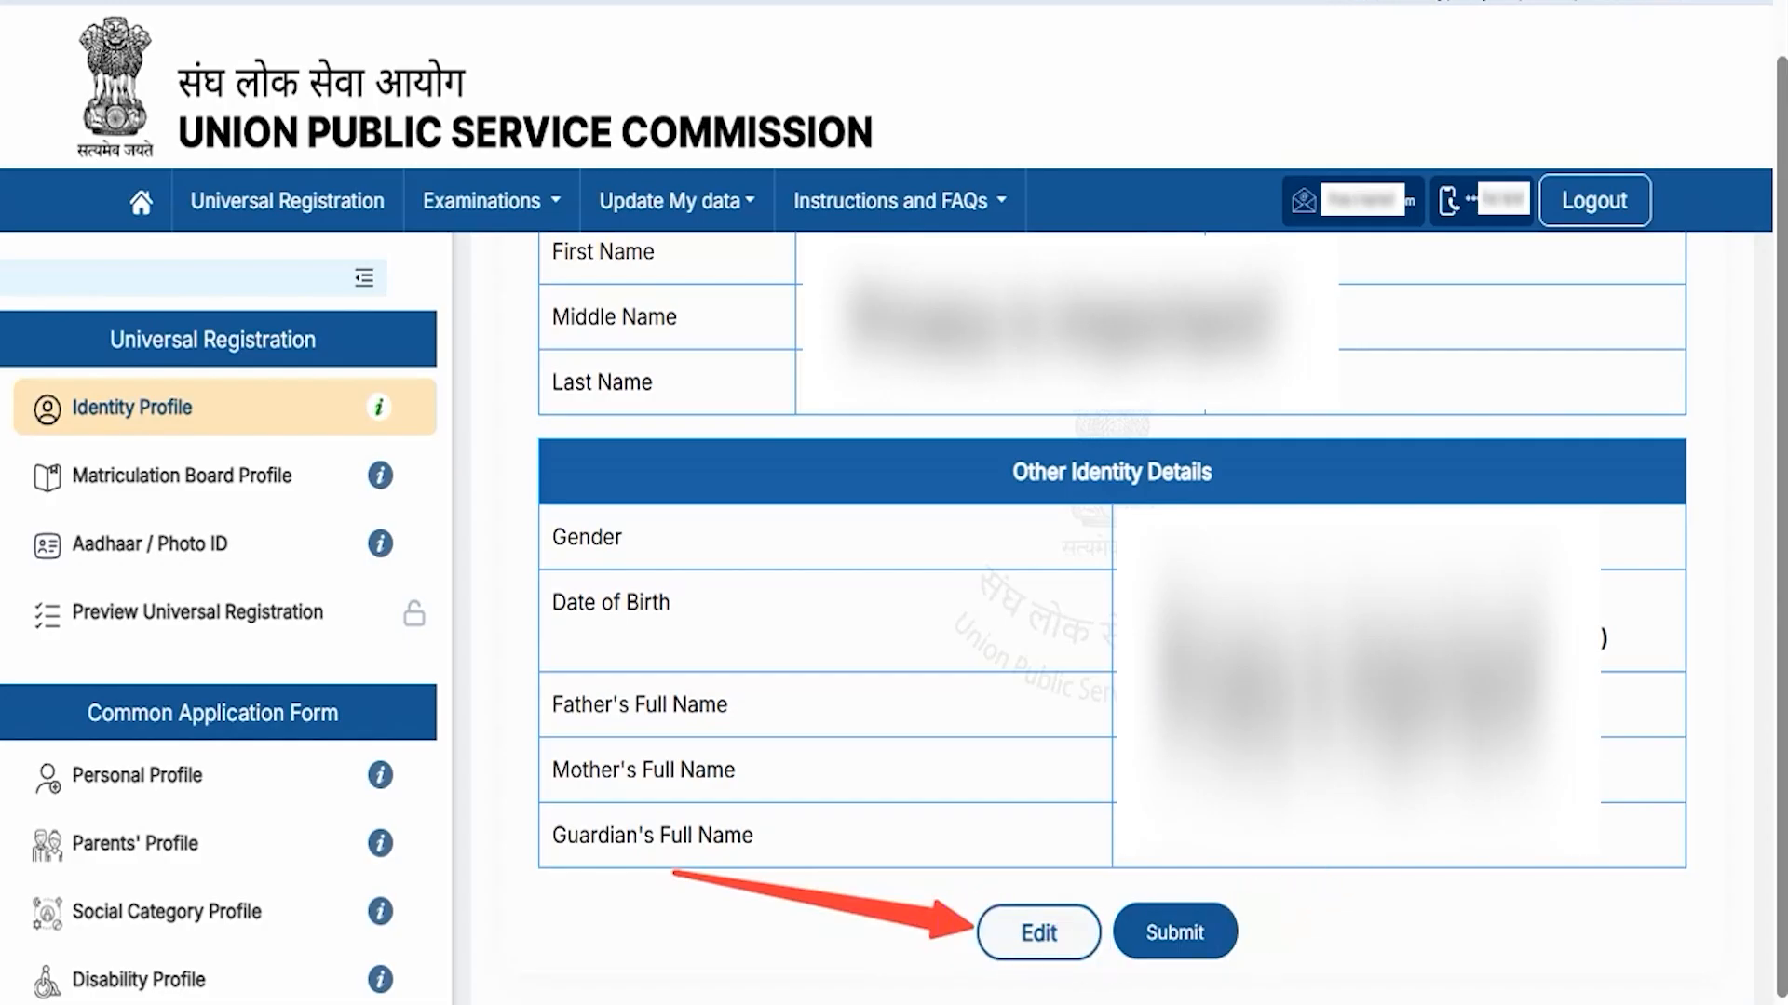
pyautogui.click(1225, 931)
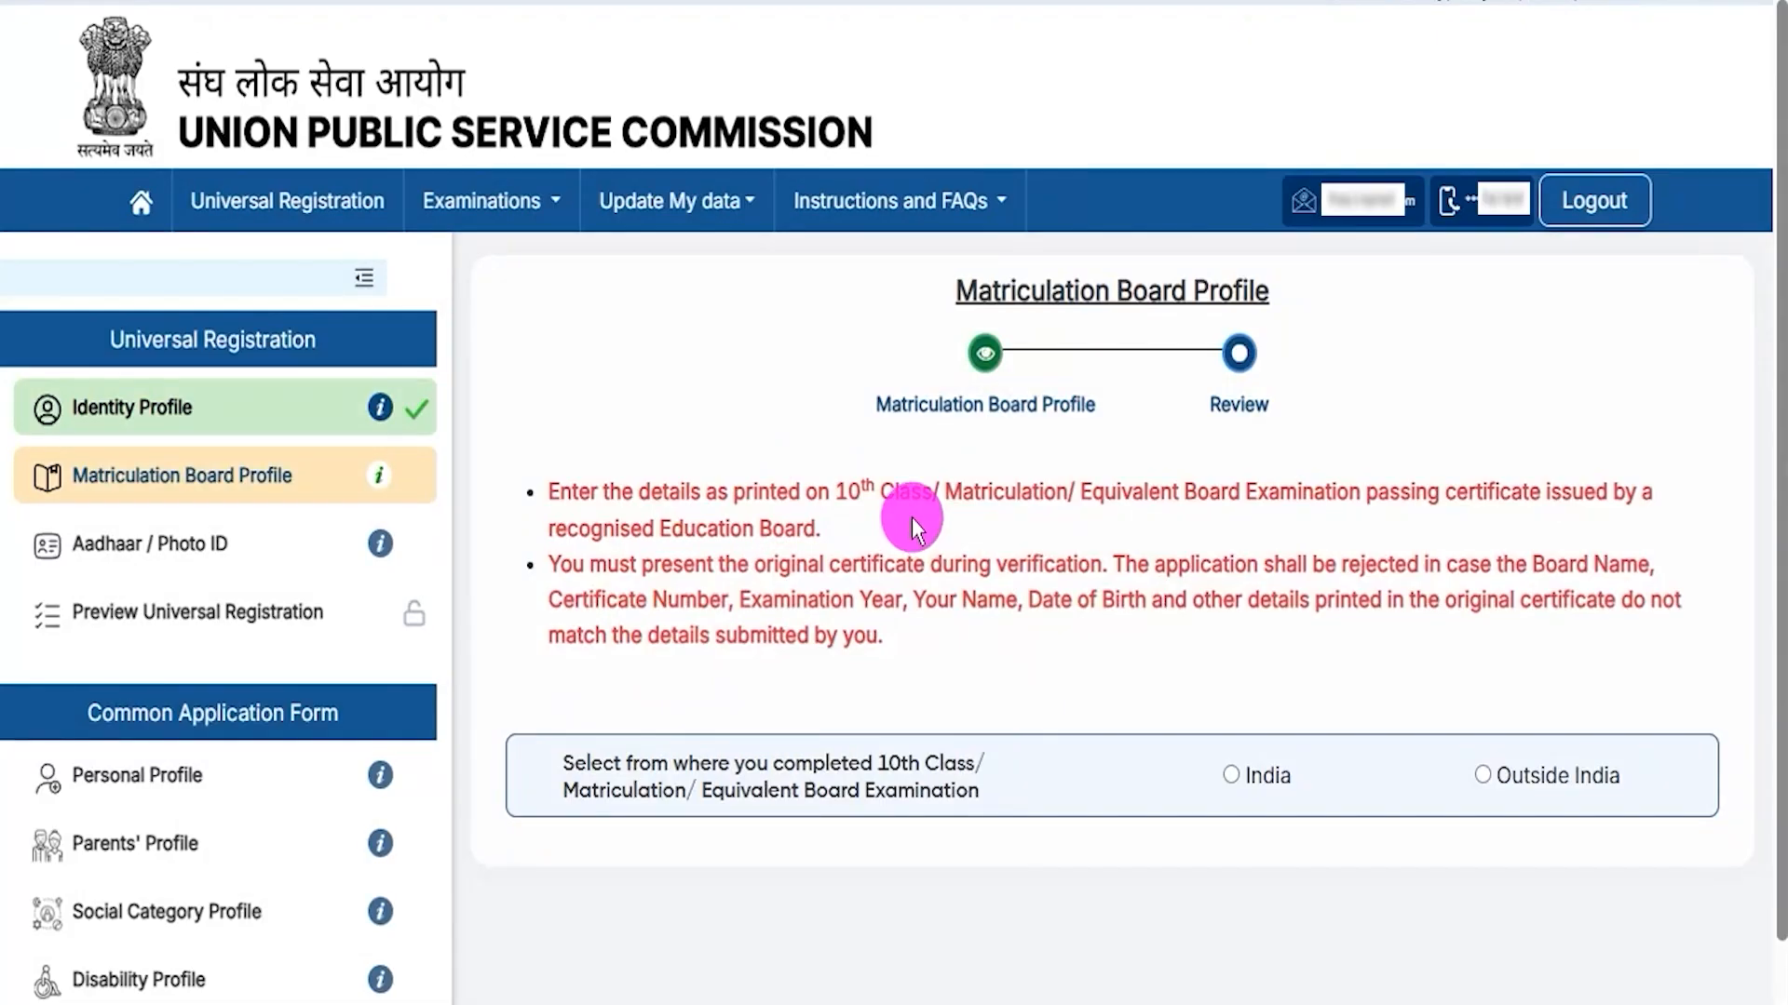
# Read the Matriculation Board Profile instructions and select India as the place where the 10th Class examination was completed.
pyautogui.moveTo(835, 492); pyautogui.dragTo(974, 494)
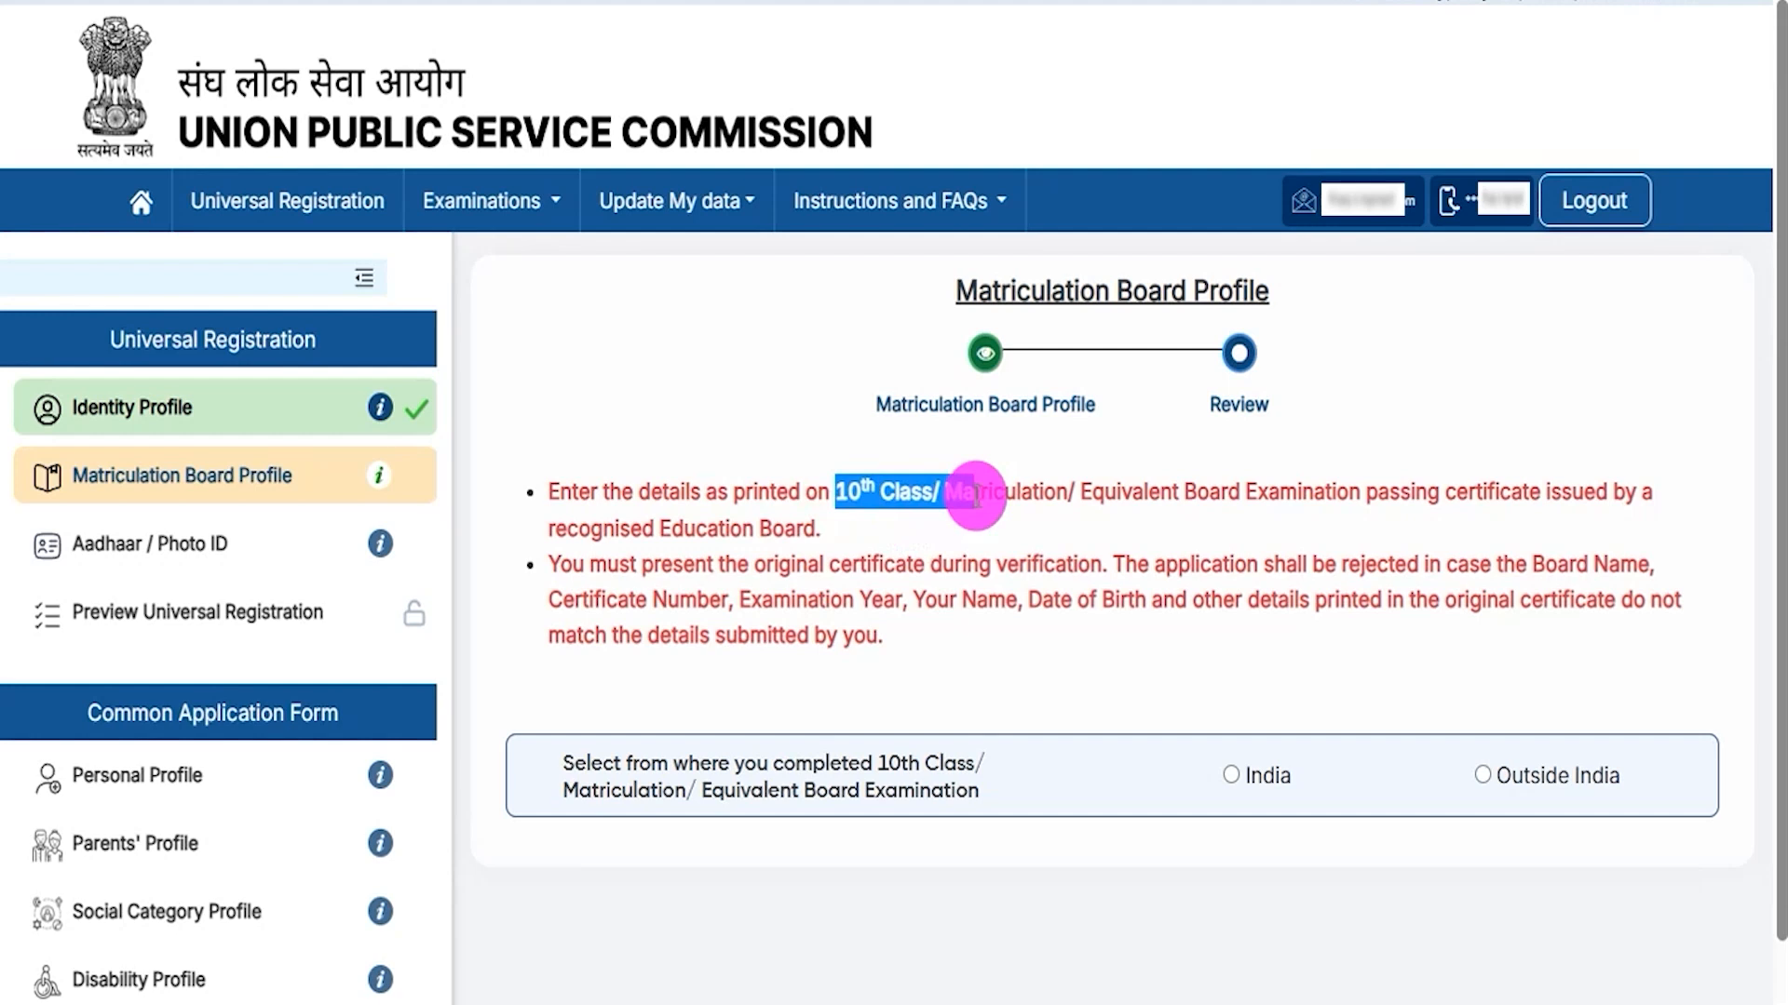
pyautogui.moveTo(622, 764); pyautogui.dragTo(899, 764)
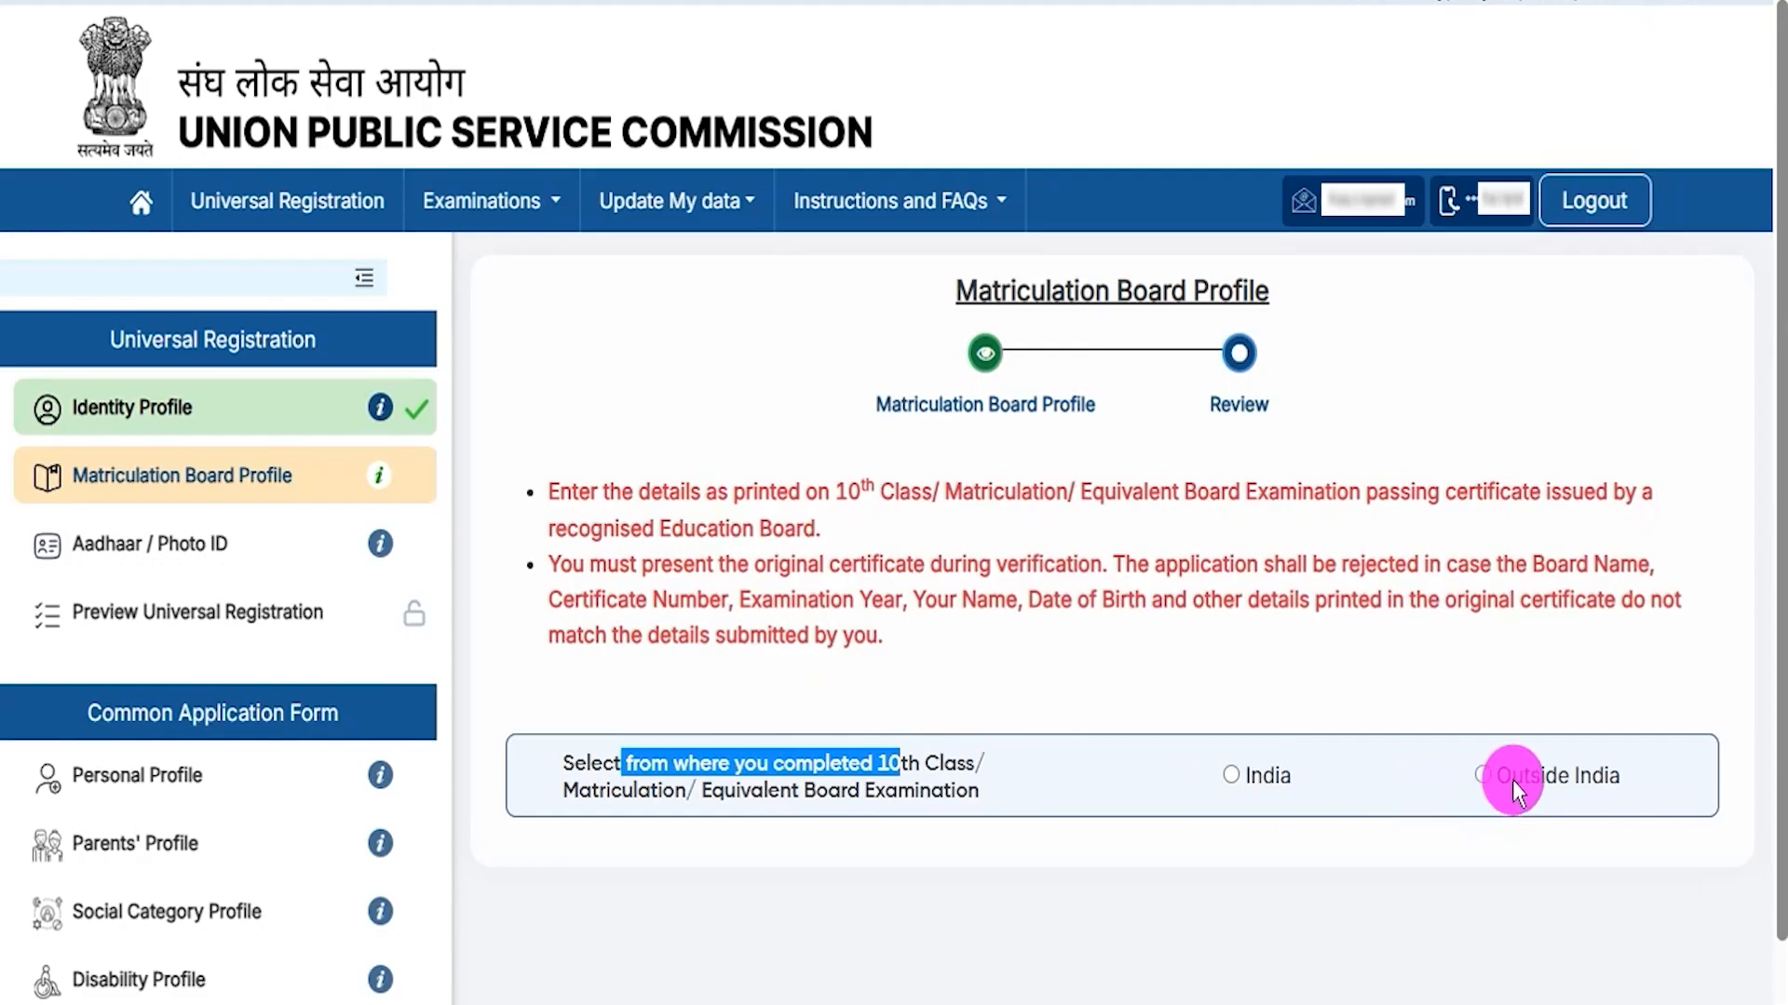
pyautogui.click(1231, 776)
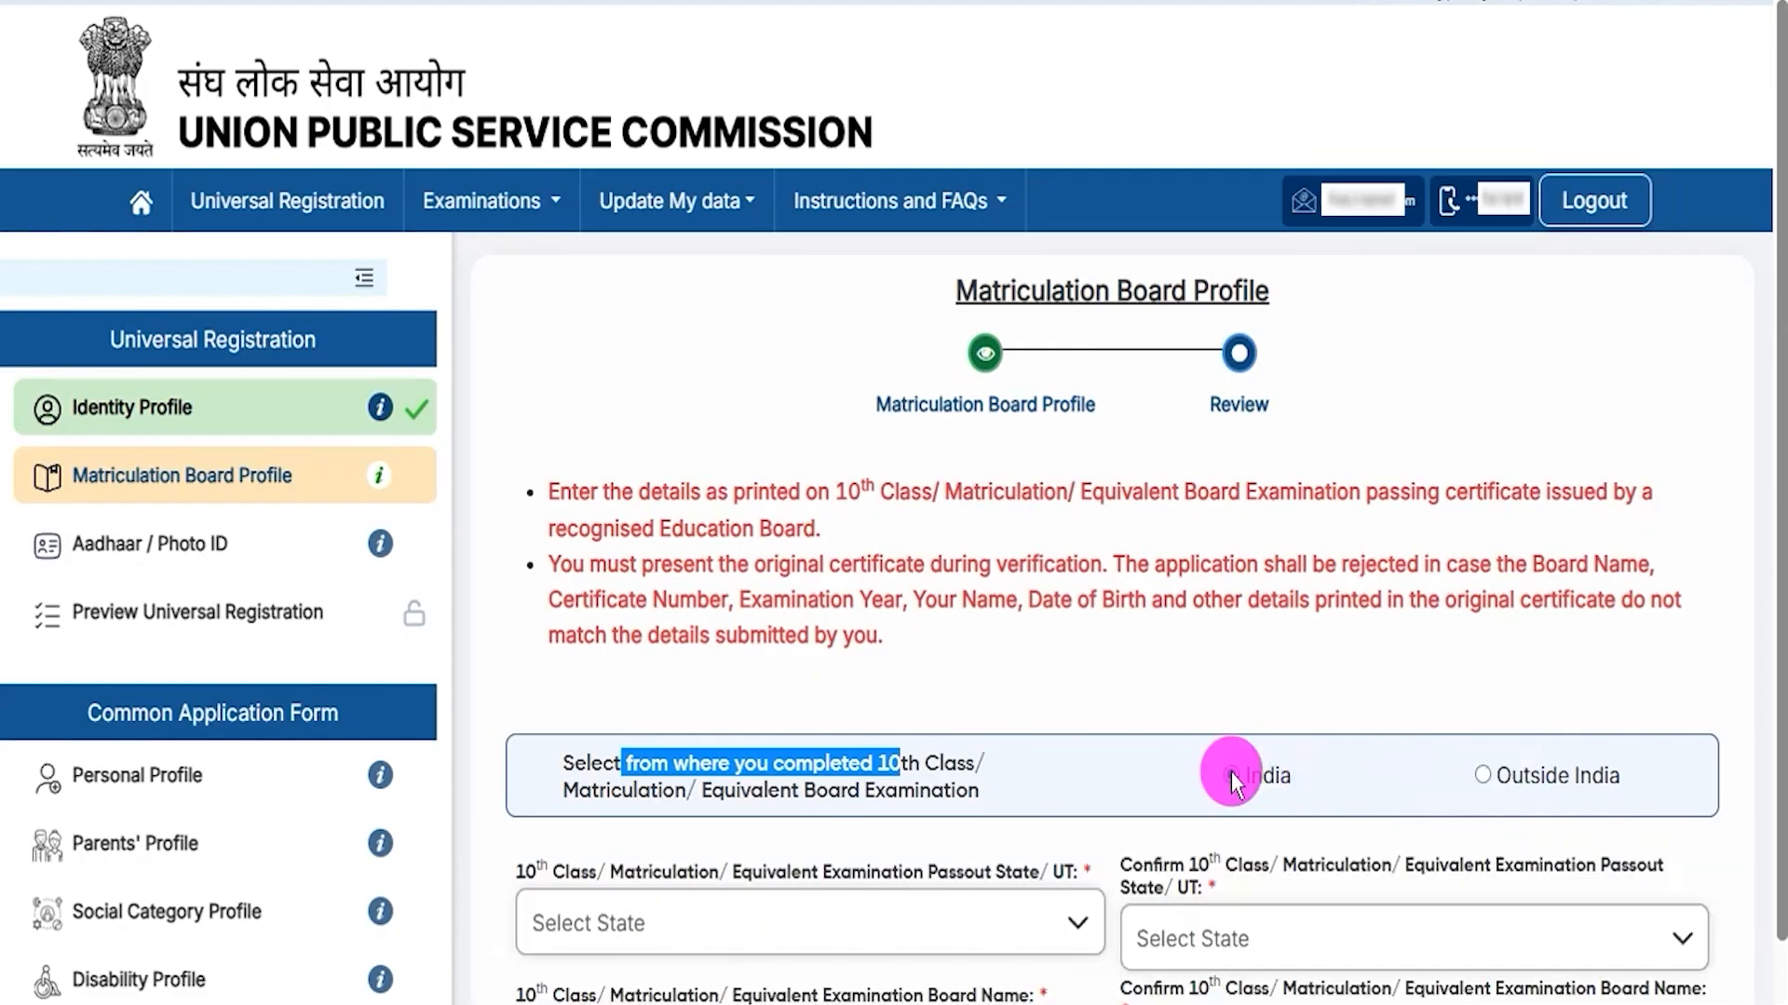
# Set the 10th Class examination passout state and its confirmation to Uttar Pradesh.
pyautogui.scroll(-5, 1057, 810)
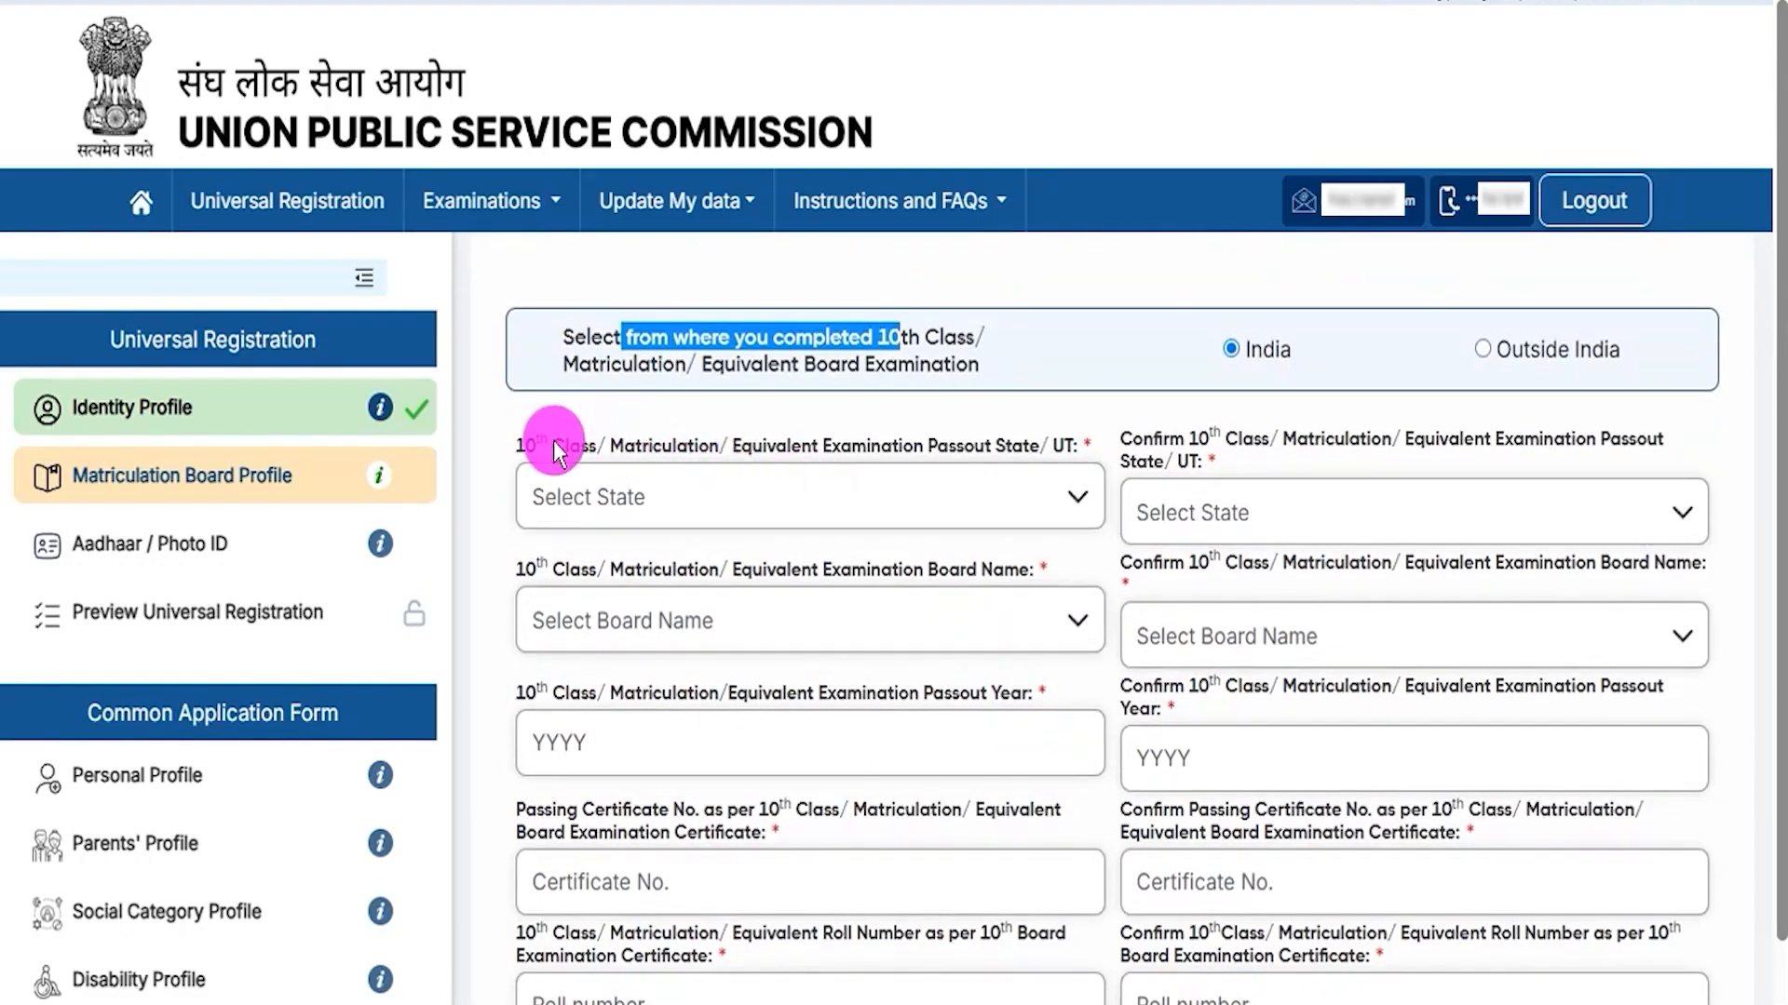
pyautogui.moveTo(518, 445); pyautogui.dragTo(693, 451)
pyautogui.moveTo(816, 449); pyautogui.dragTo(969, 451)
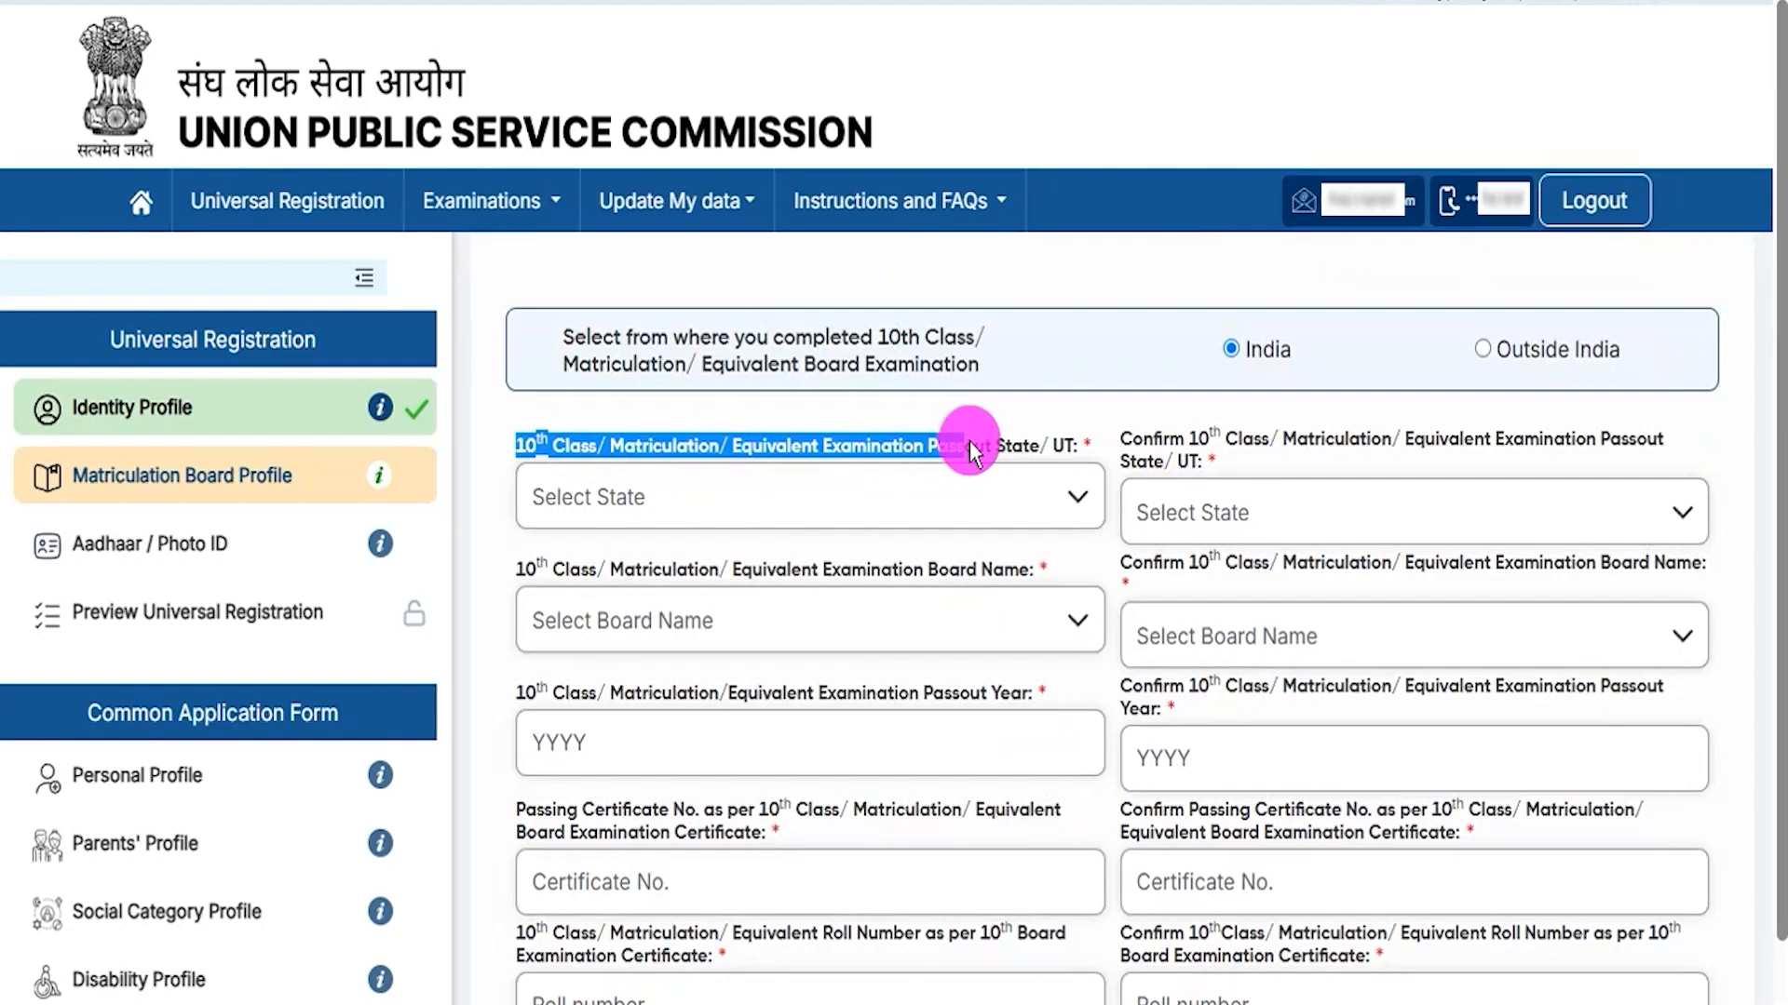
pyautogui.click(1020, 439)
pyautogui.click(816, 495)
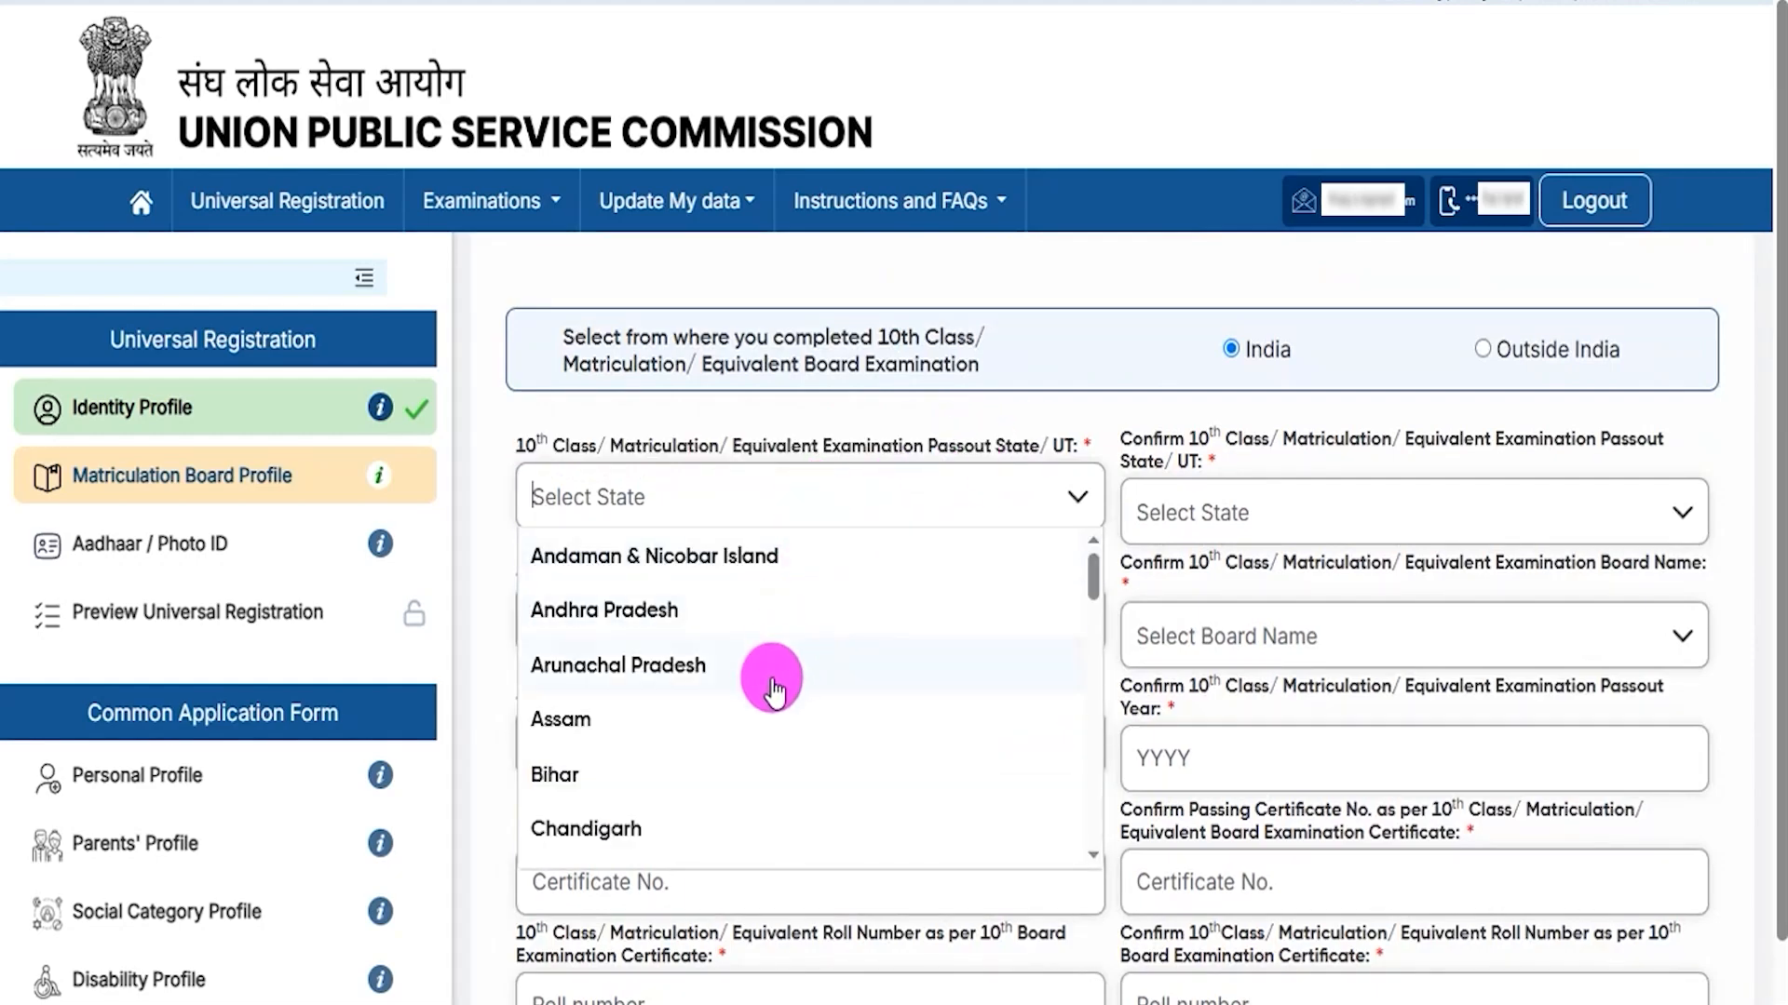
pyautogui.scroll(-18, 771, 689)
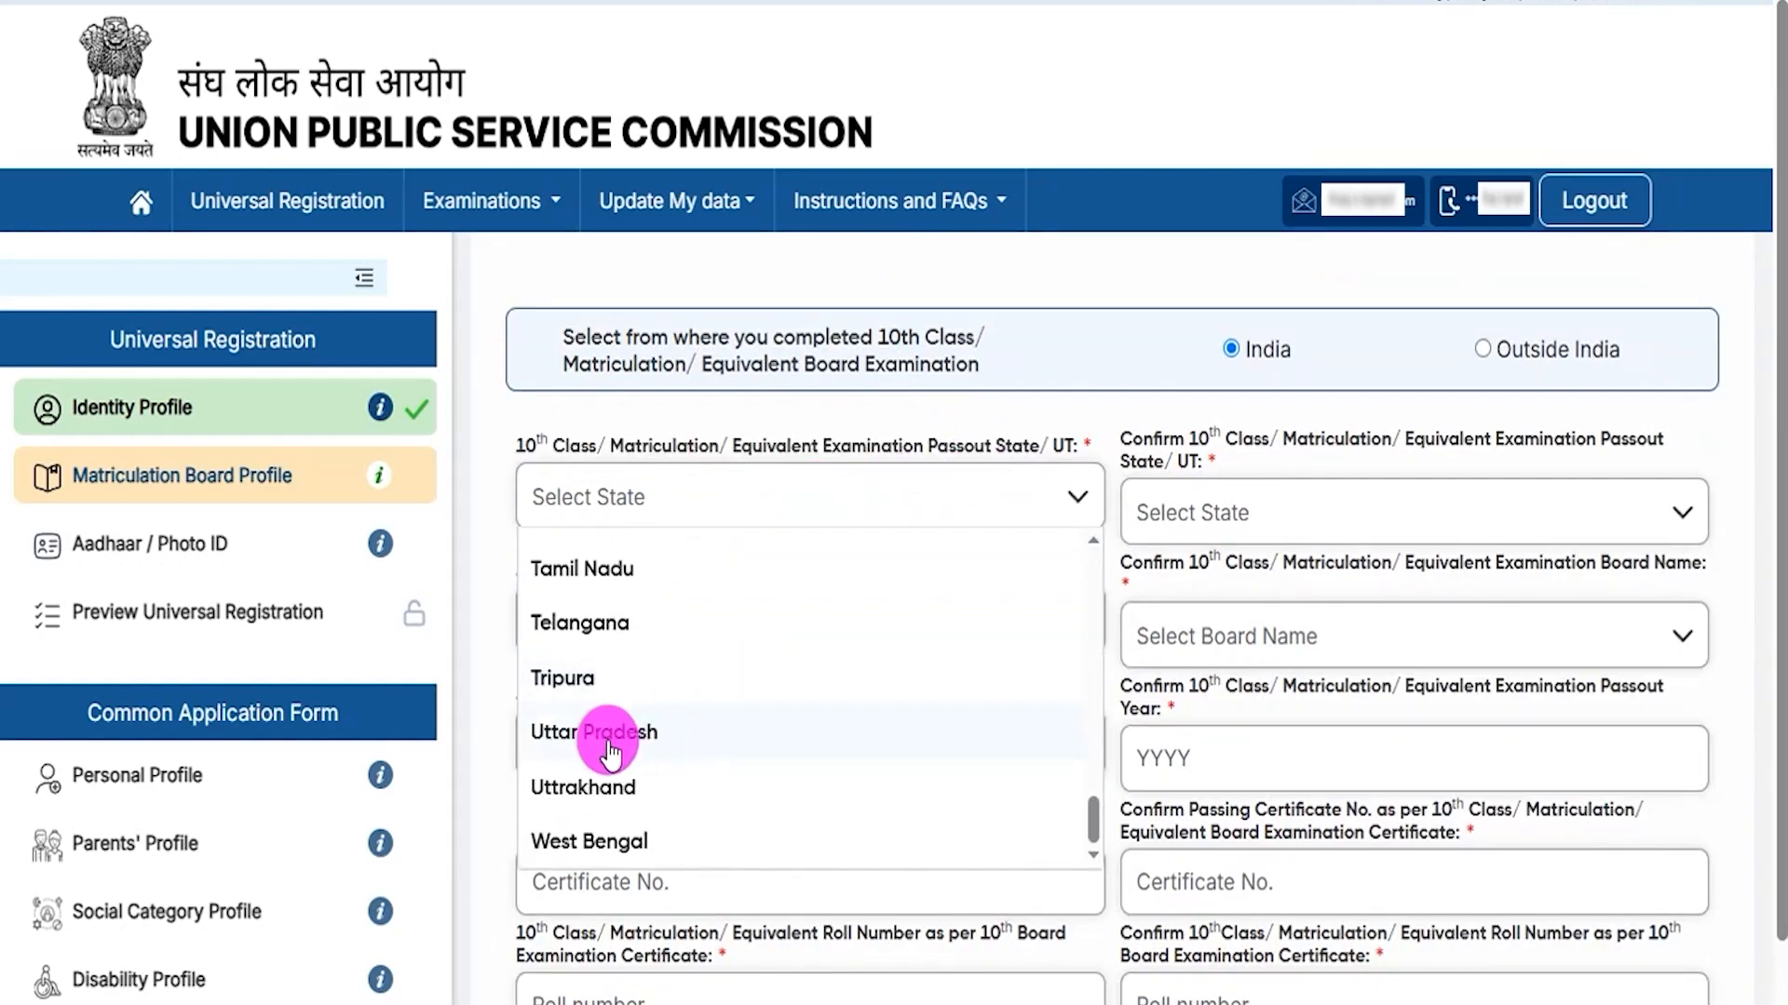
pyautogui.click(610, 735)
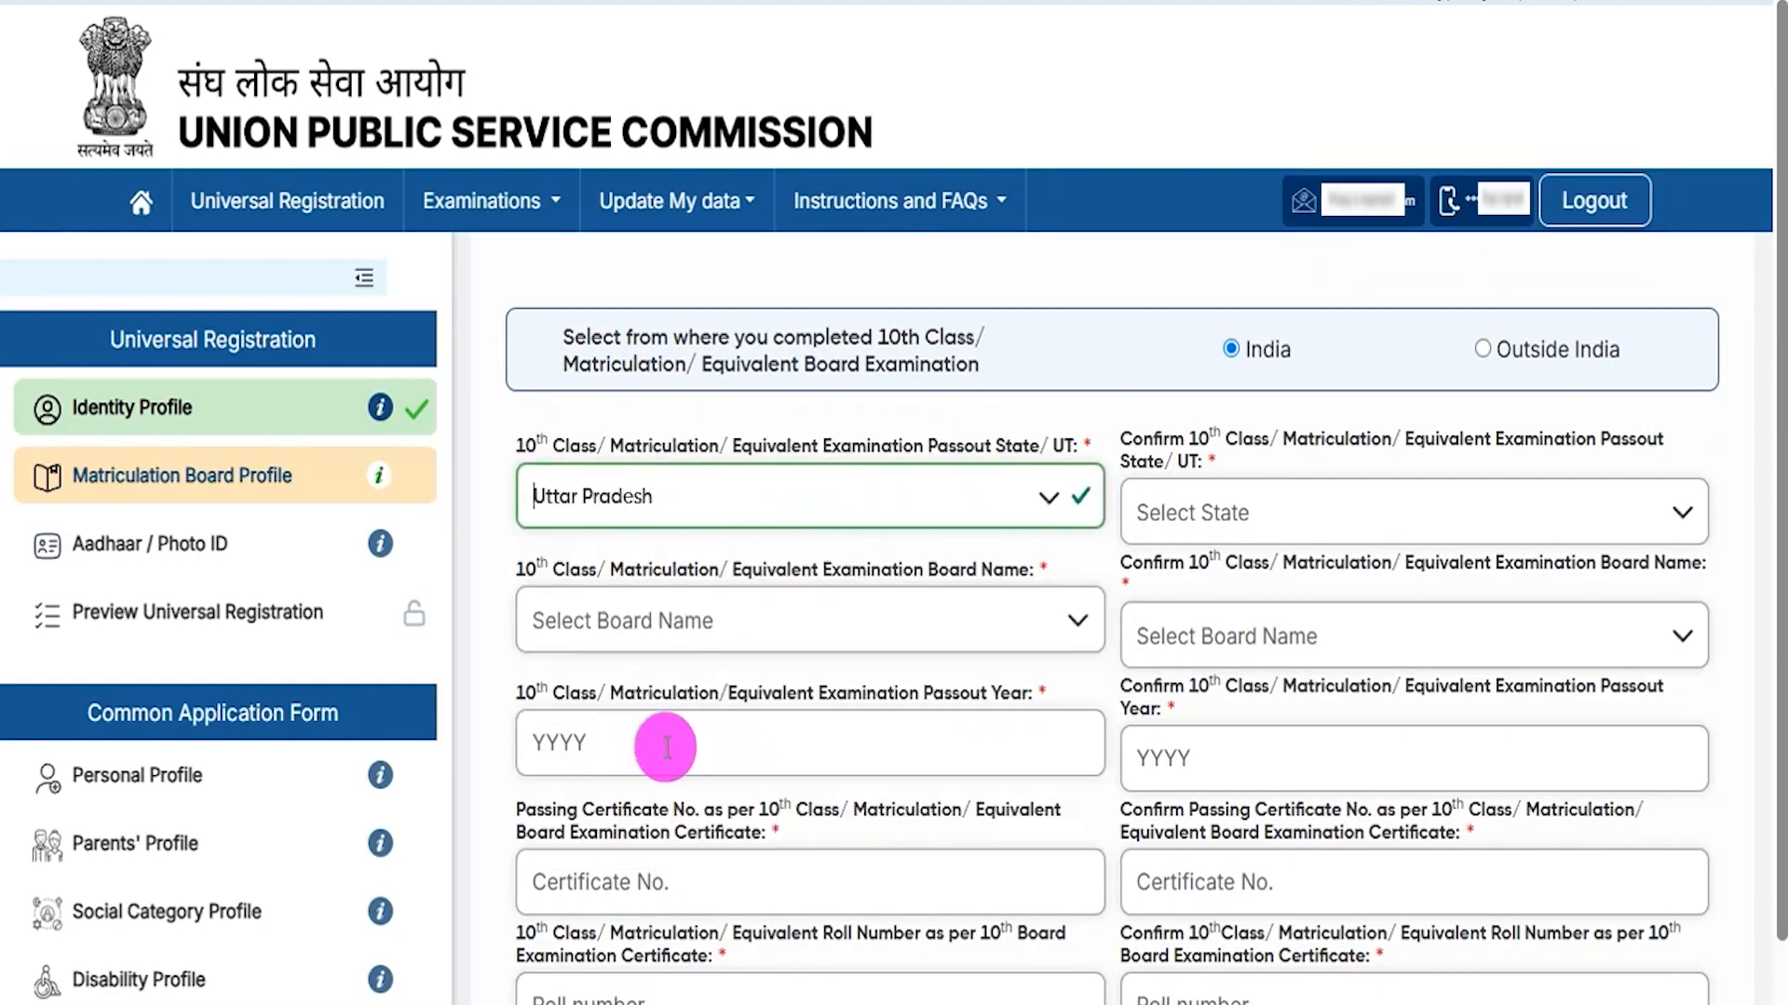
pyautogui.click(1274, 510)
pyautogui.scroll(-15, 1257, 690)
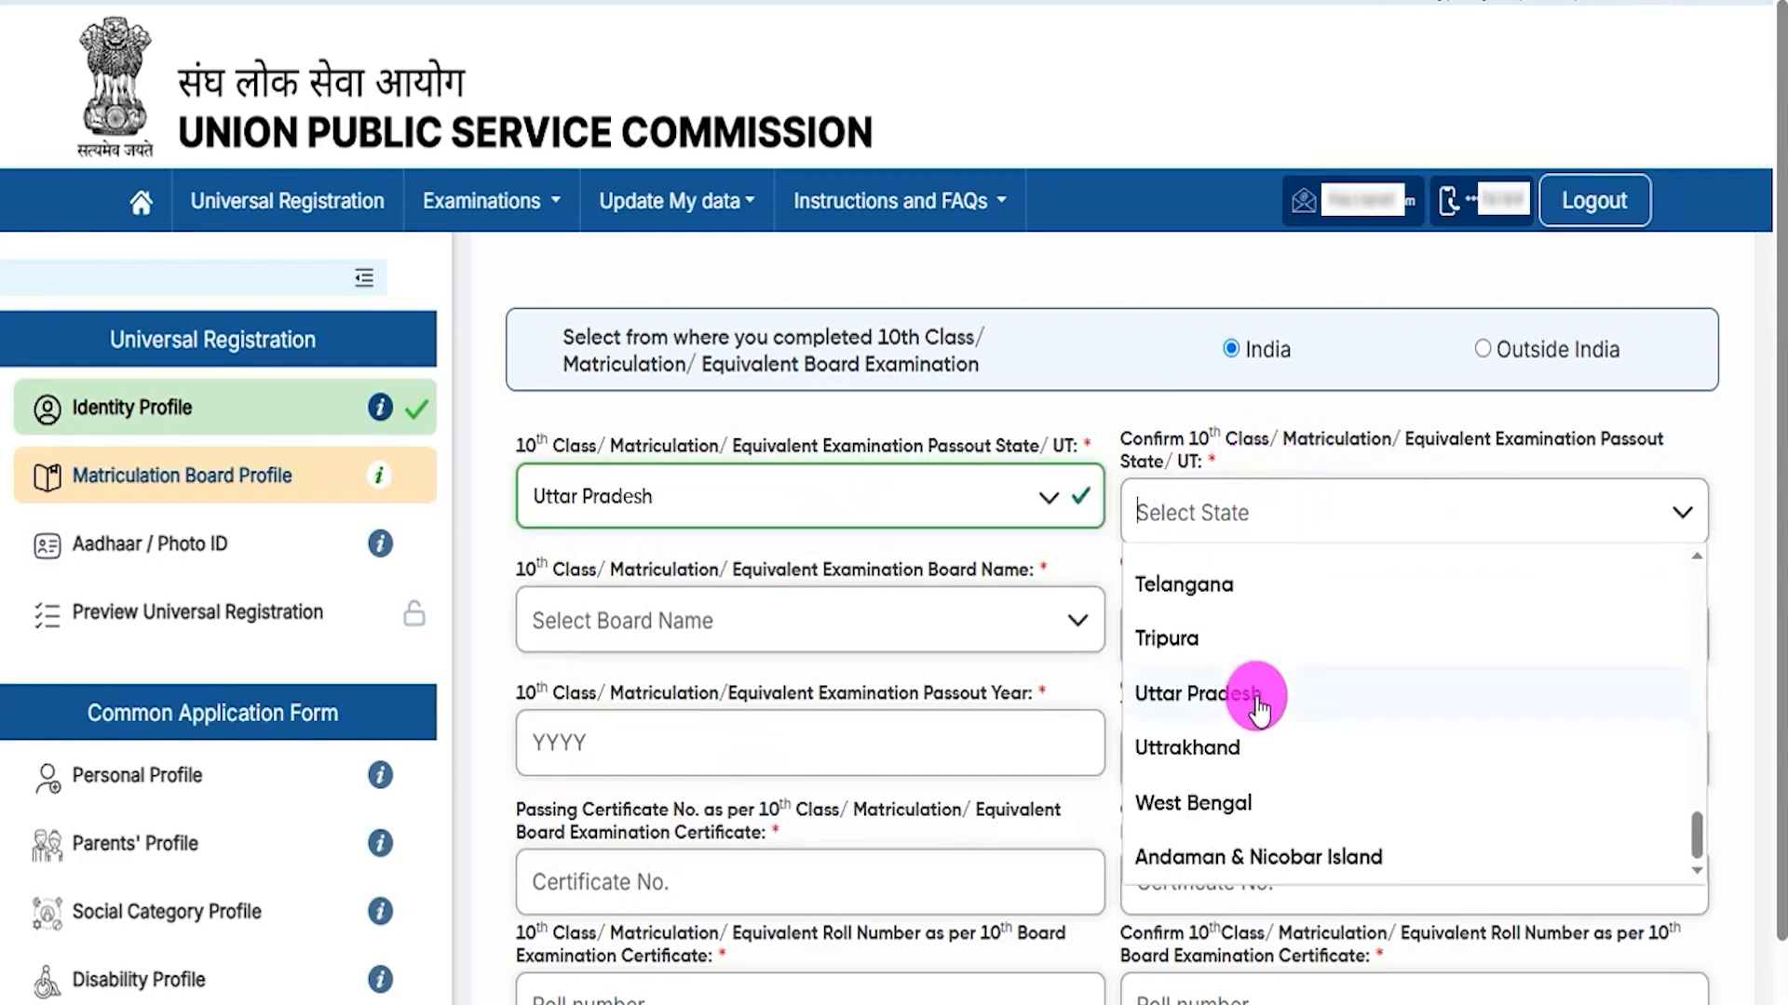
pyautogui.click(1204, 698)
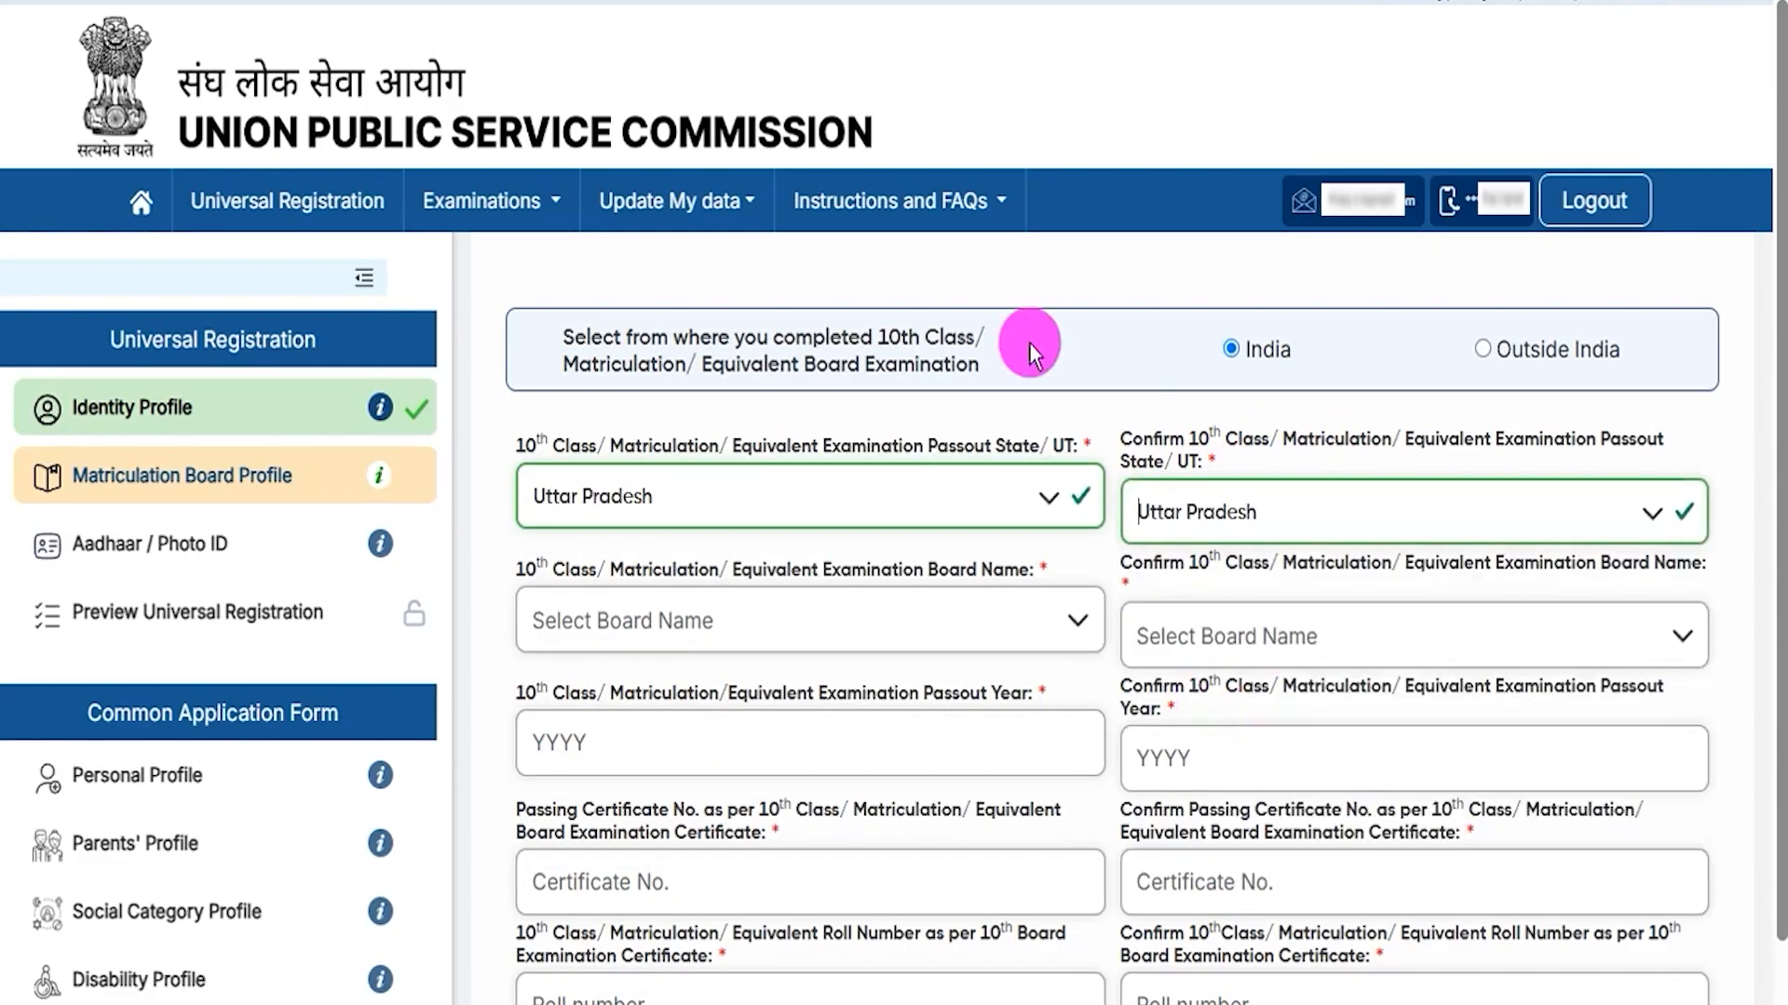
# Set the 10th Class examination board name and its confirmation to Central Board of Secondary Education.
pyautogui.moveTo(519, 570); pyautogui.dragTo(856, 568)
pyautogui.click(802, 611)
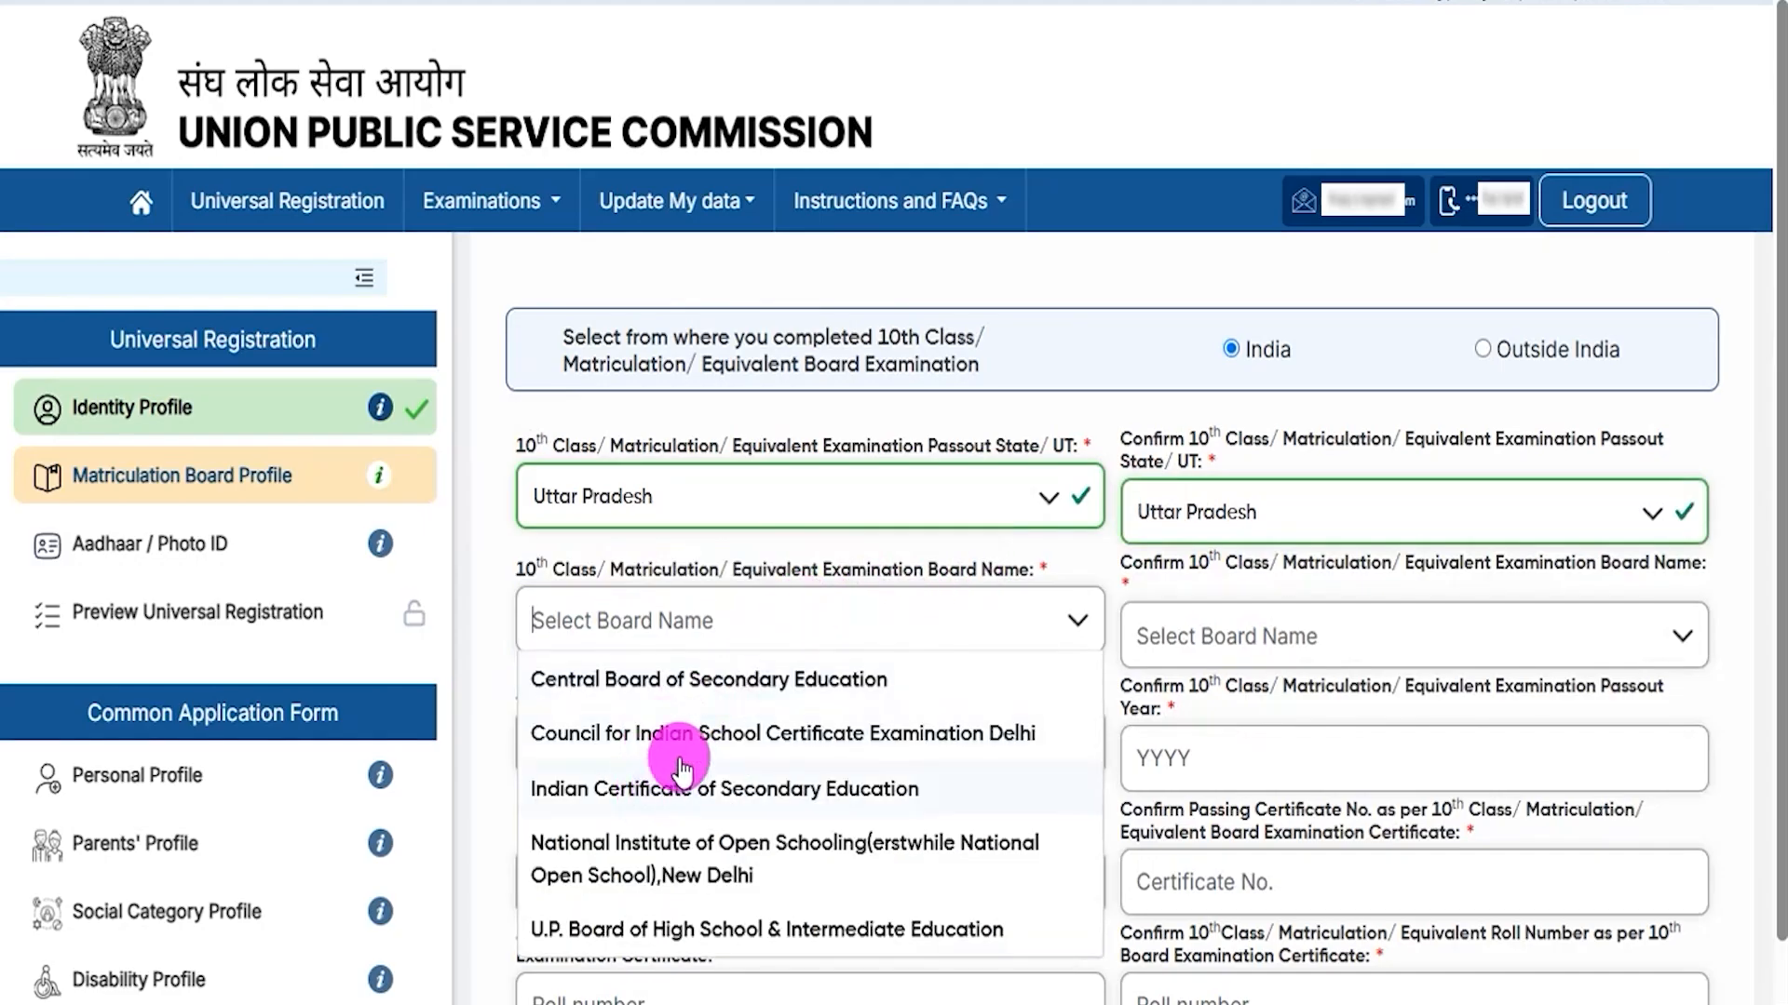
pyautogui.click(700, 680)
pyautogui.click(1255, 620)
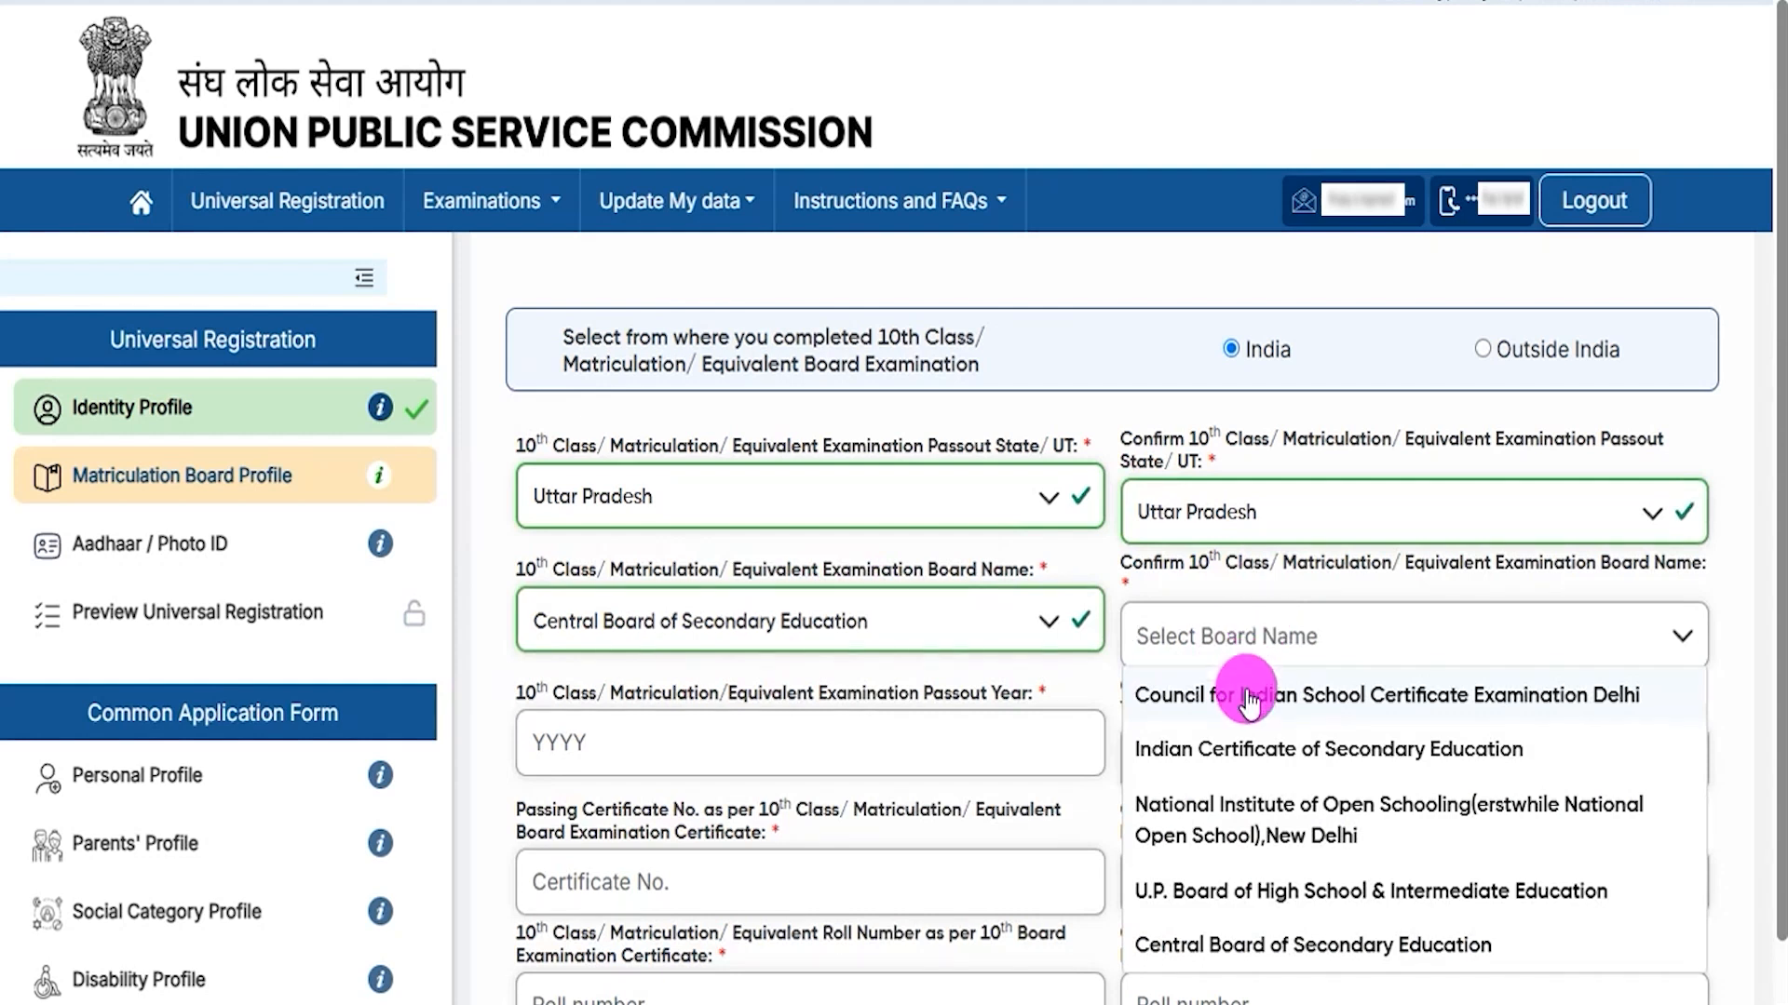
pyautogui.click(1224, 945)
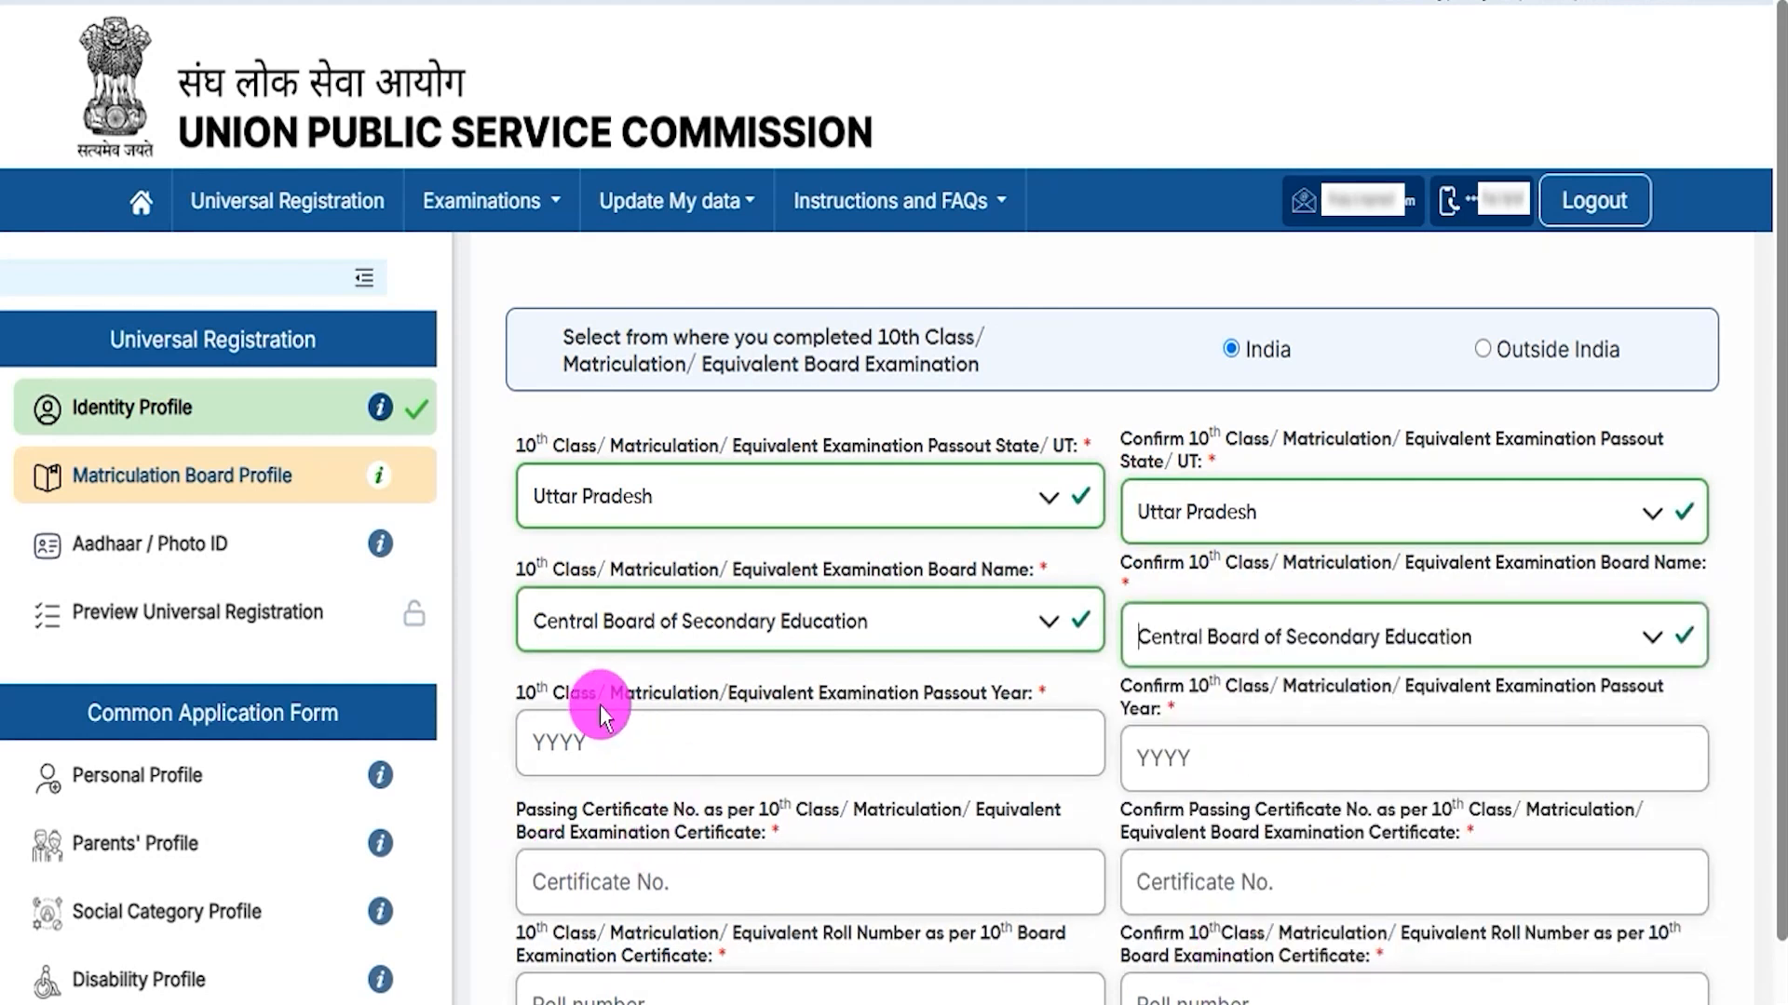
# Examine the required 10th Class passout year and passing certificate number fields together with their confirmation fields.
pyautogui.click(589, 744)
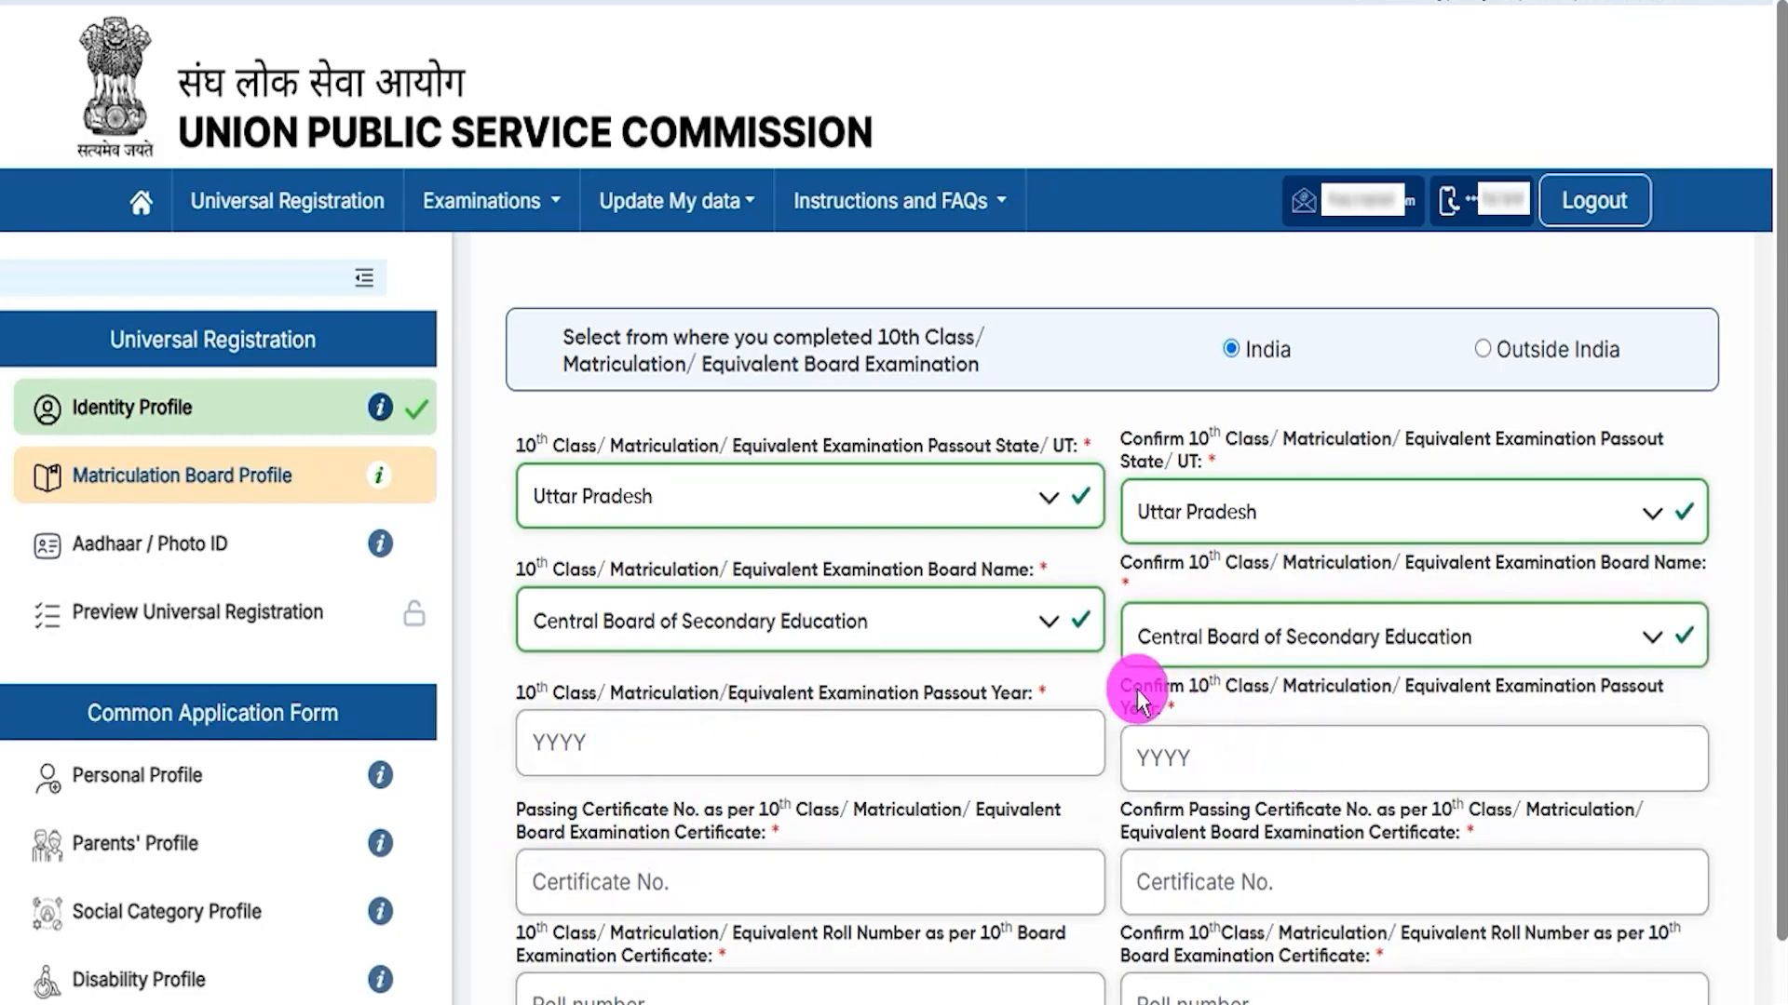
pyautogui.click(1209, 761)
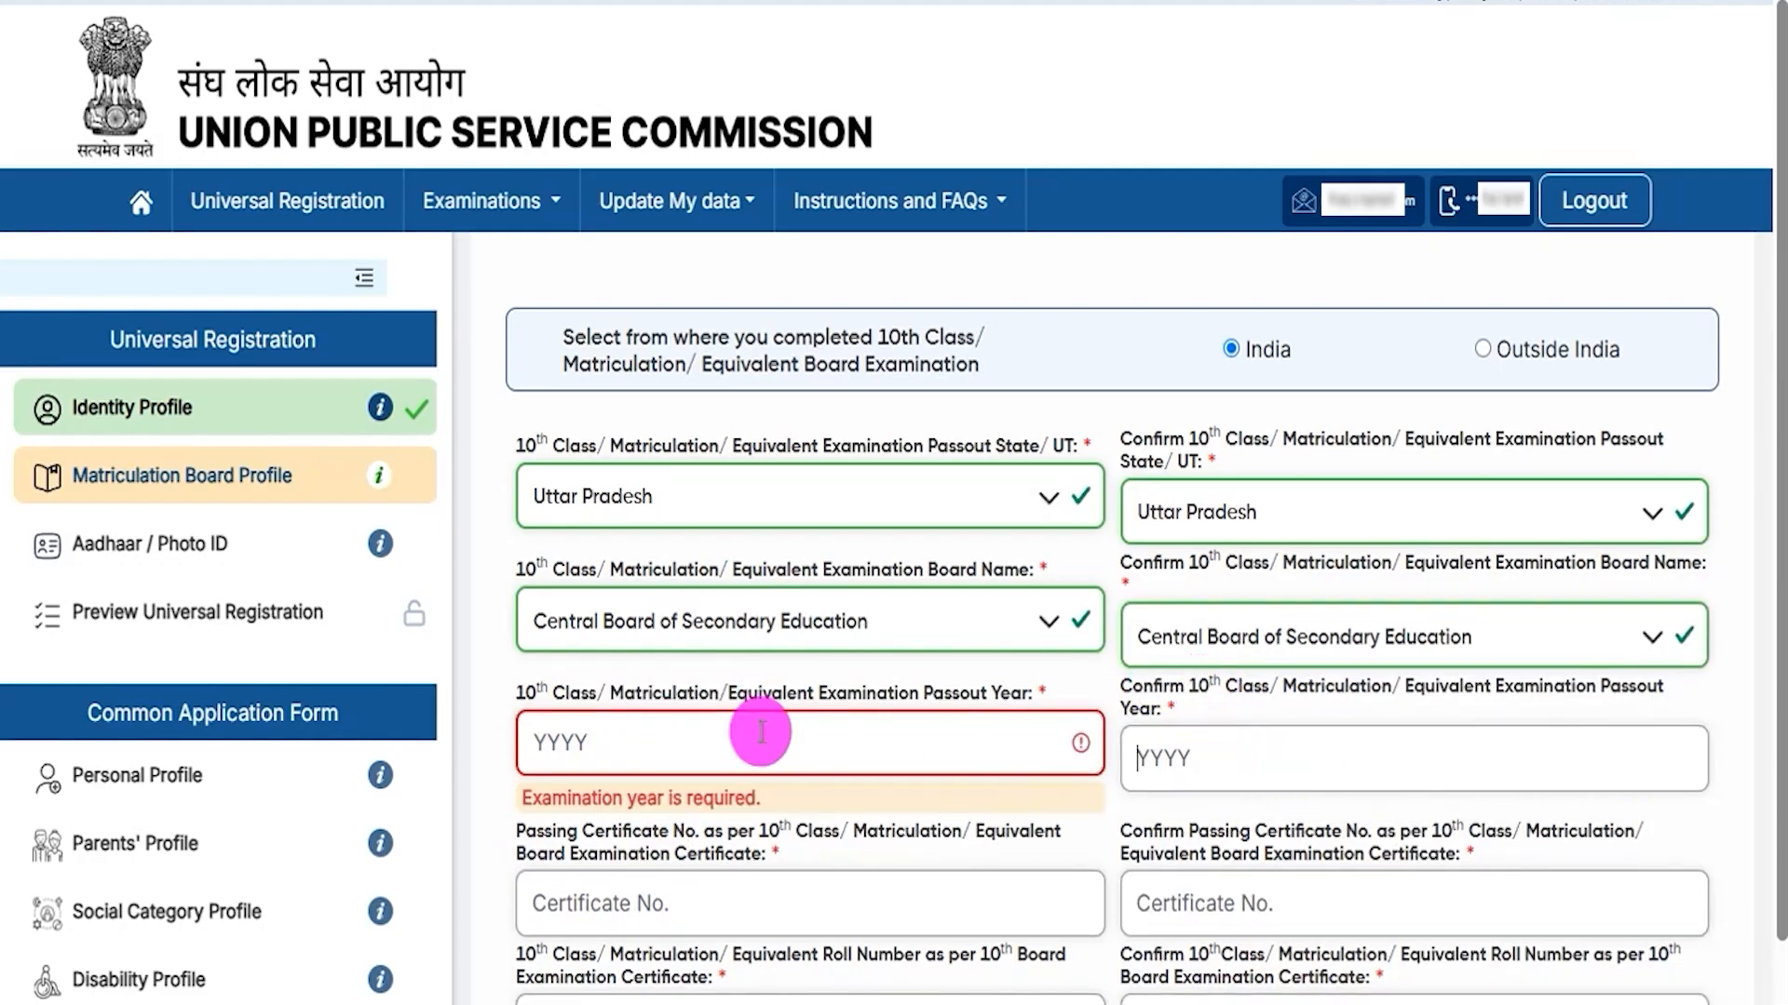
pyautogui.scroll(-3, 772, 674)
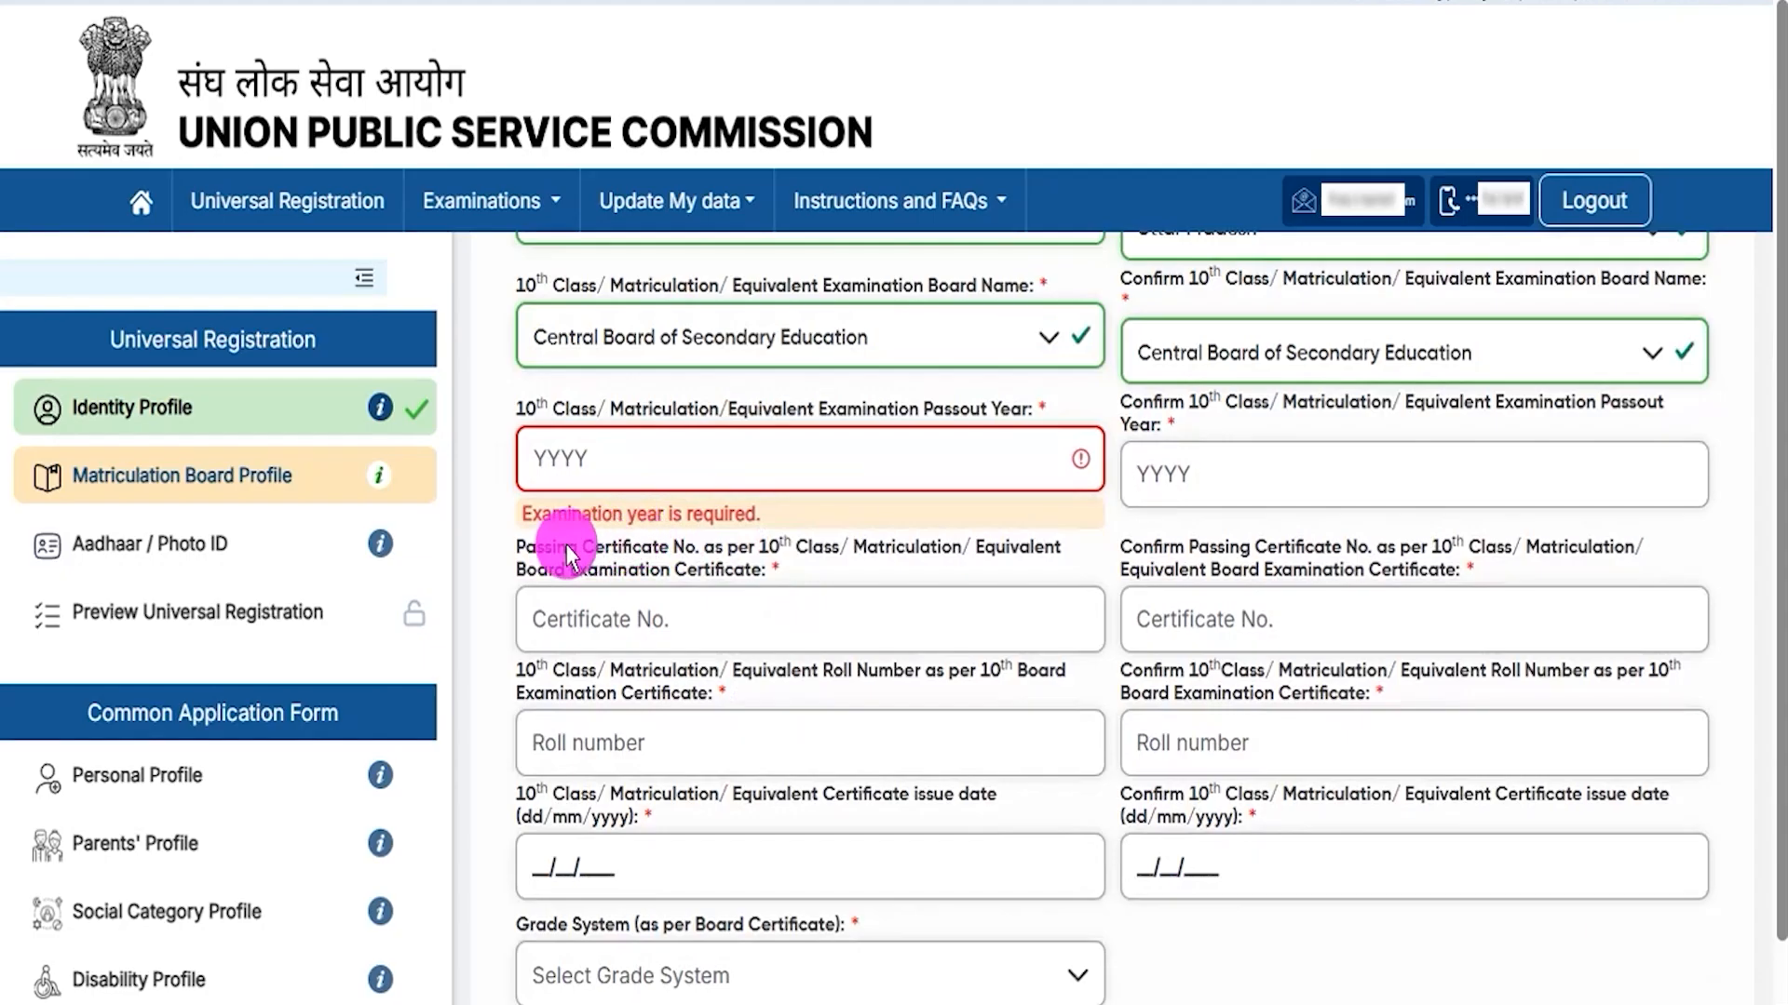
pyautogui.moveTo(569, 518); pyautogui.dragTo(689, 519)
pyautogui.click(601, 565)
pyautogui.moveTo(517, 563); pyautogui.dragTo(661, 572)
pyautogui.click(714, 581)
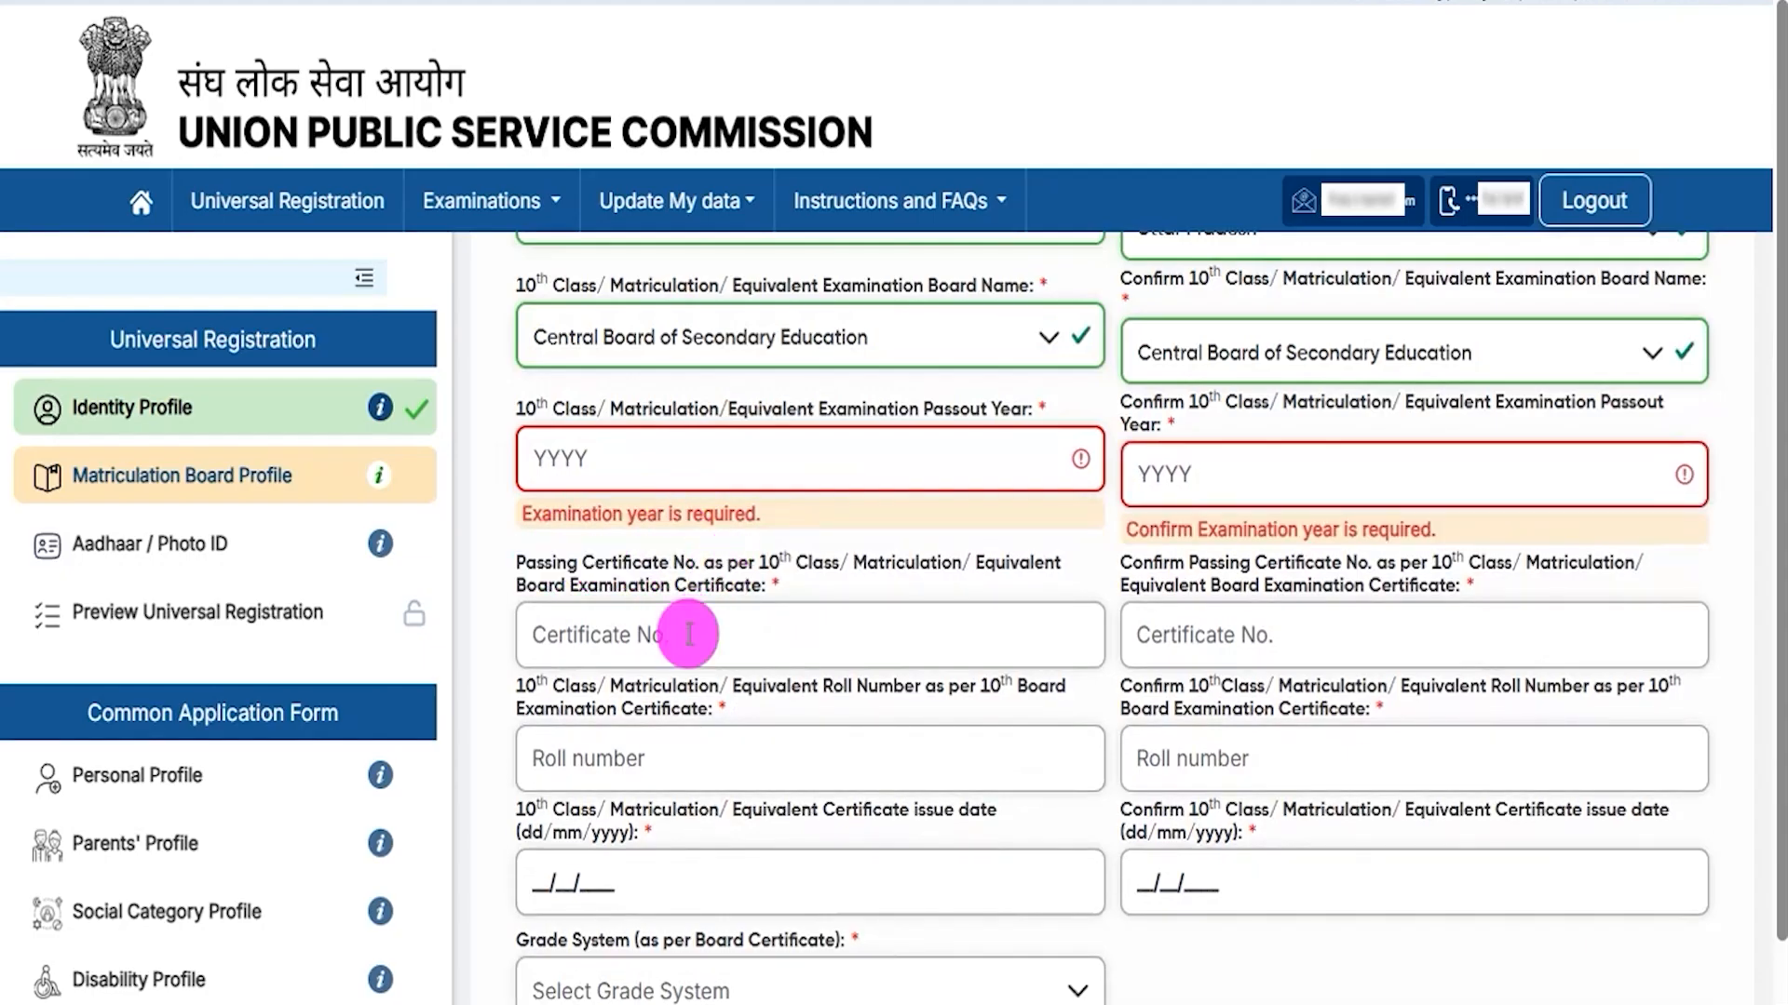
pyautogui.click(1329, 642)
pyautogui.scroll(-5, 1332, 640)
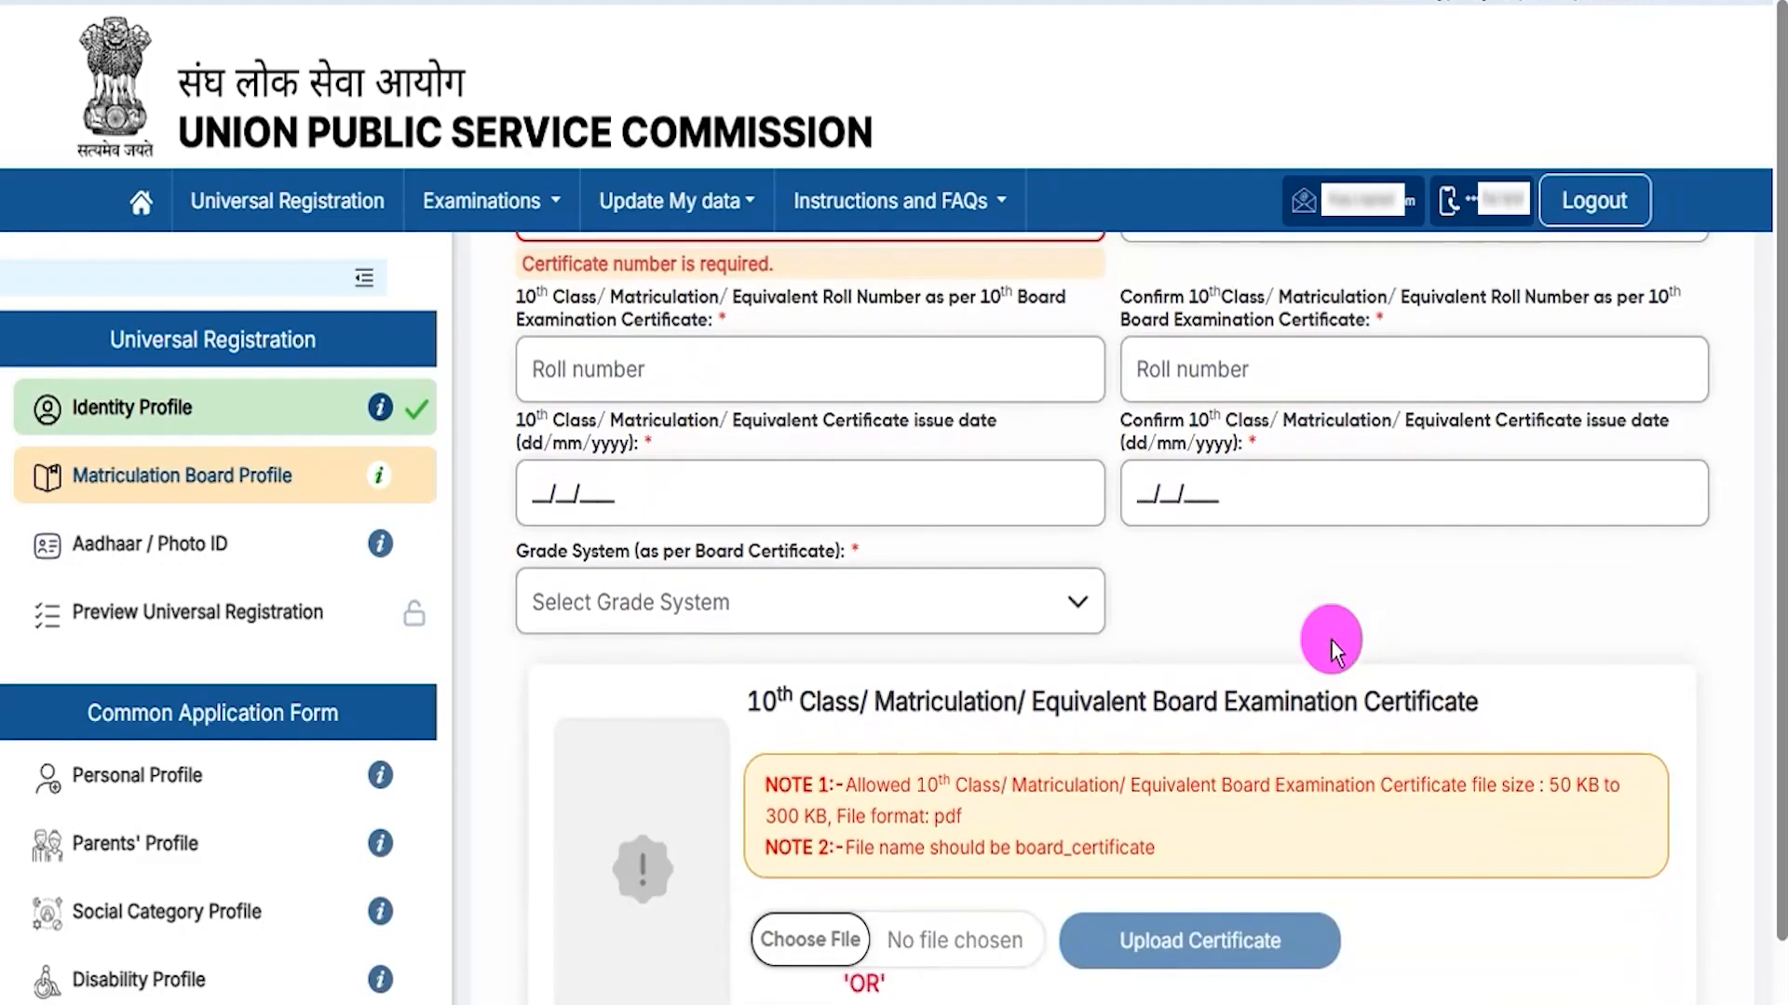
# Examine the 10th Class roll number and certificate issue date fields along with their confirmation fields.
pyautogui.moveTo(527, 296); pyautogui.dragTo(715, 296)
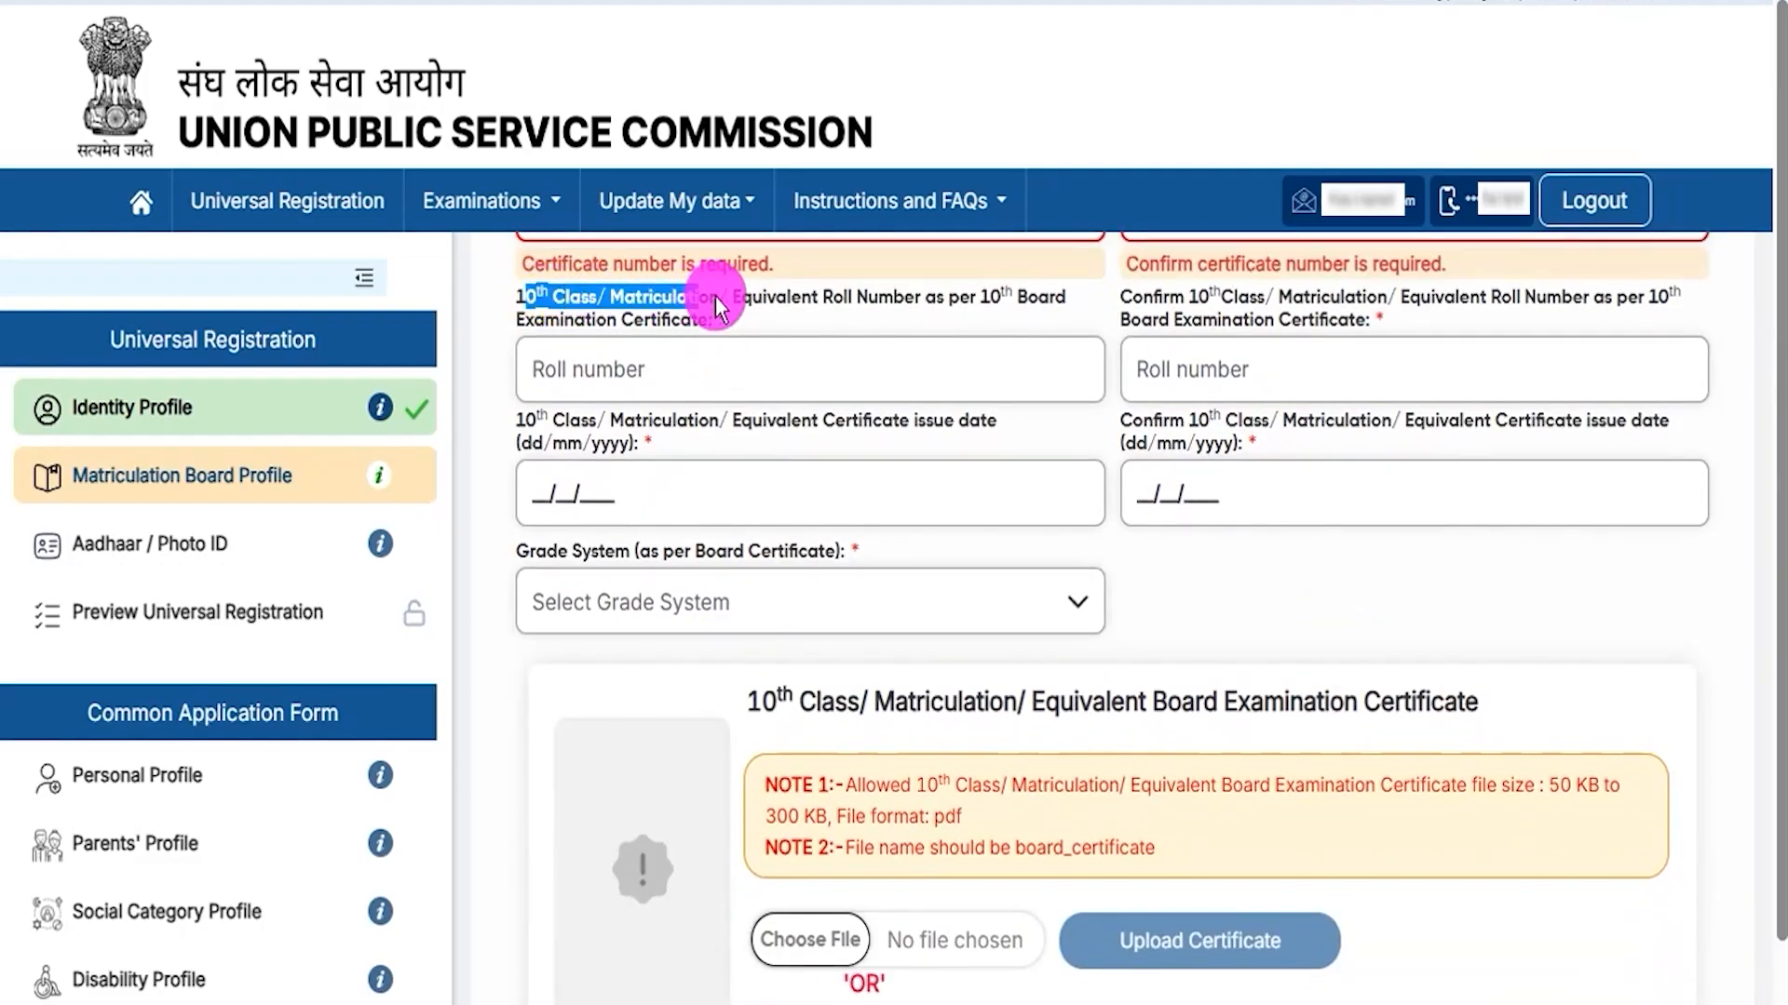
pyautogui.click(722, 371)
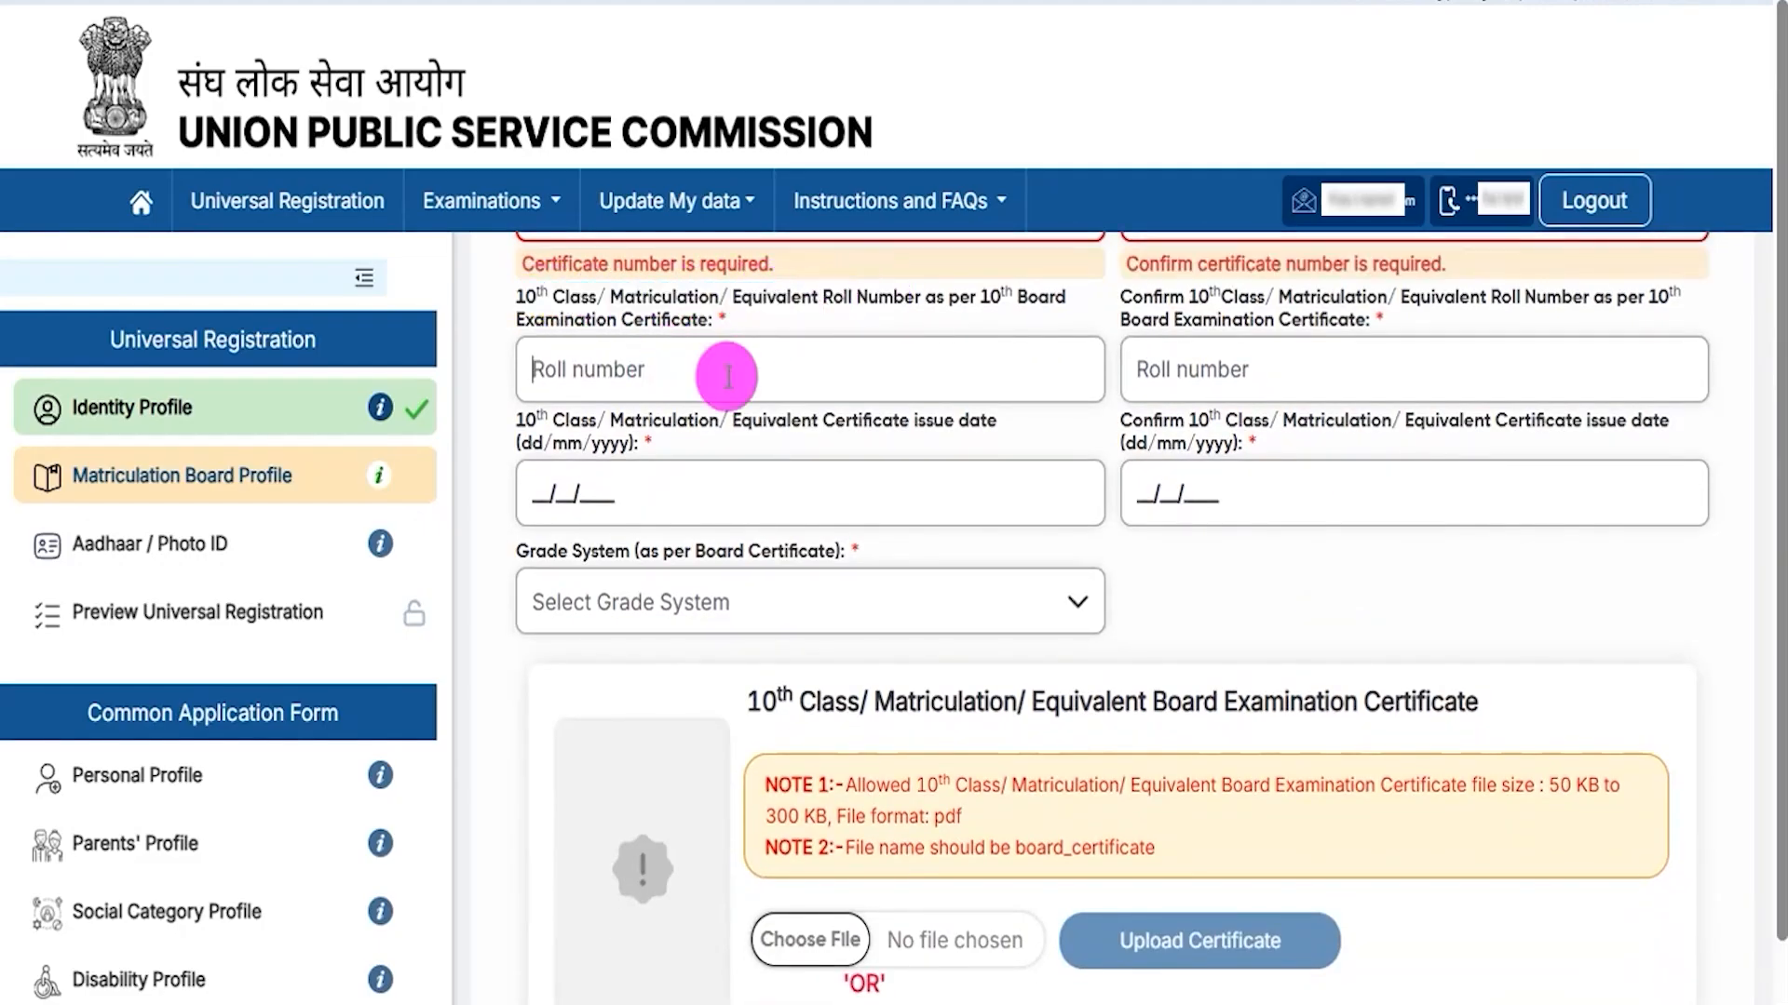
pyautogui.click(1218, 363)
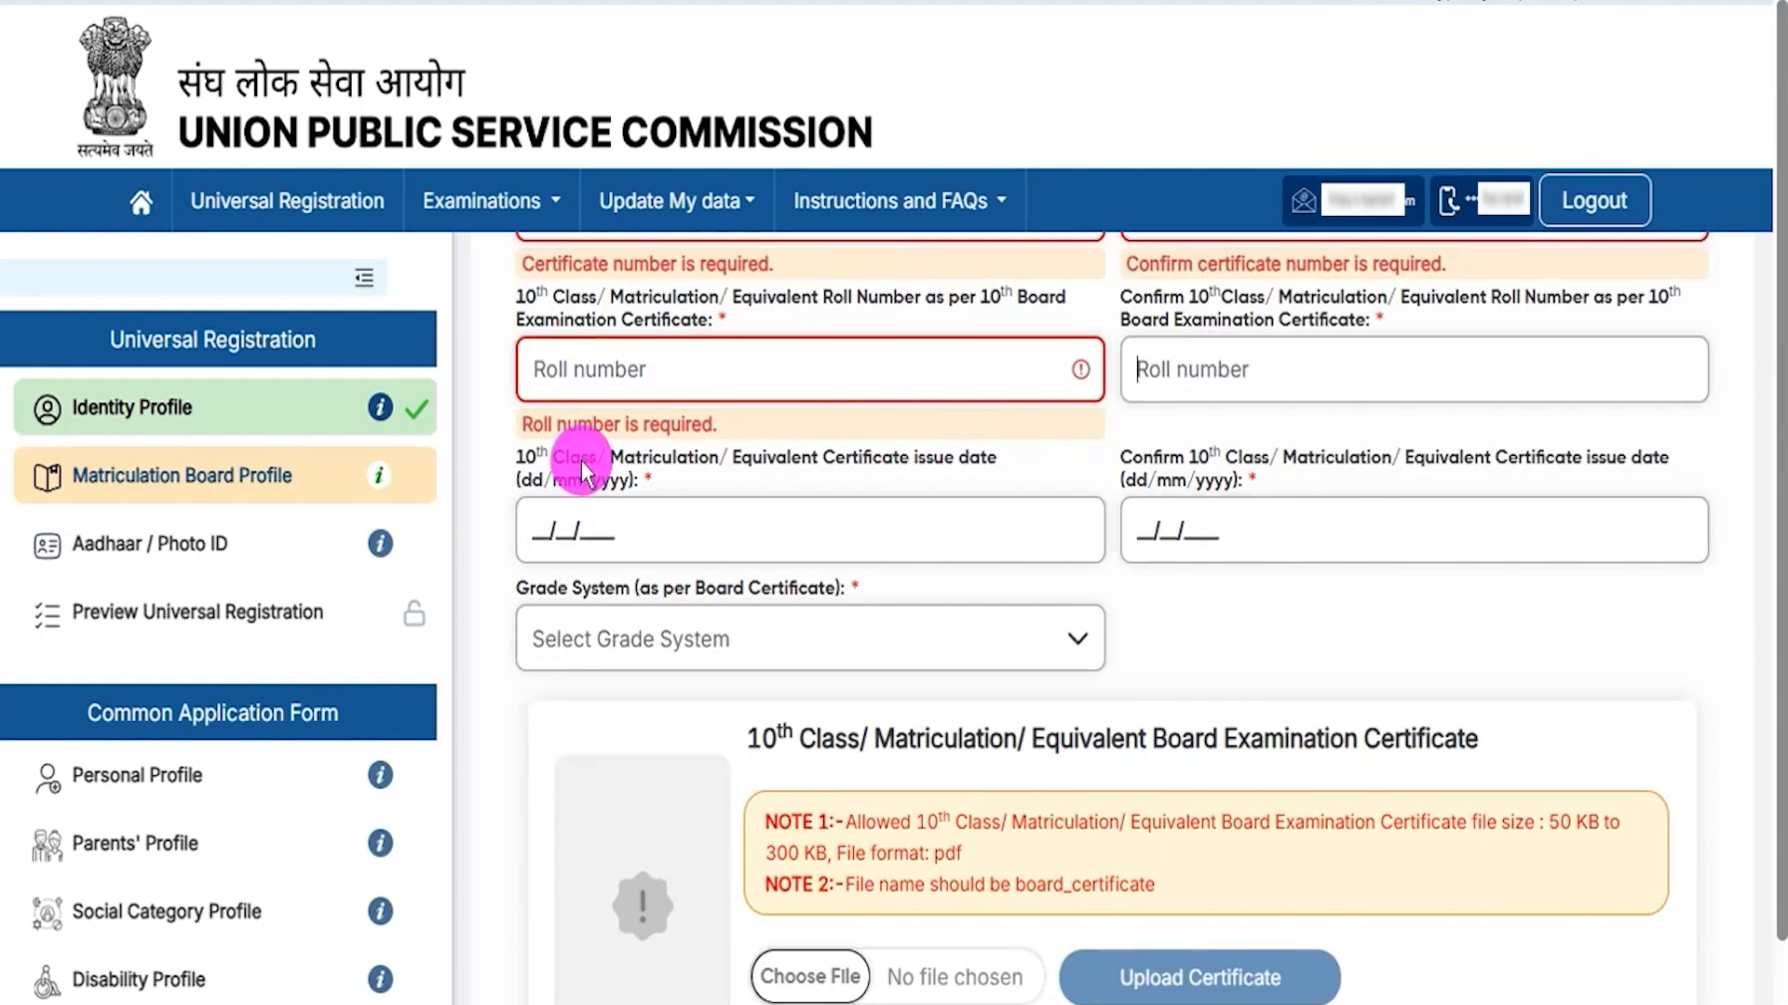
pyautogui.moveTo(578, 461); pyautogui.dragTo(718, 456)
pyautogui.click(641, 480)
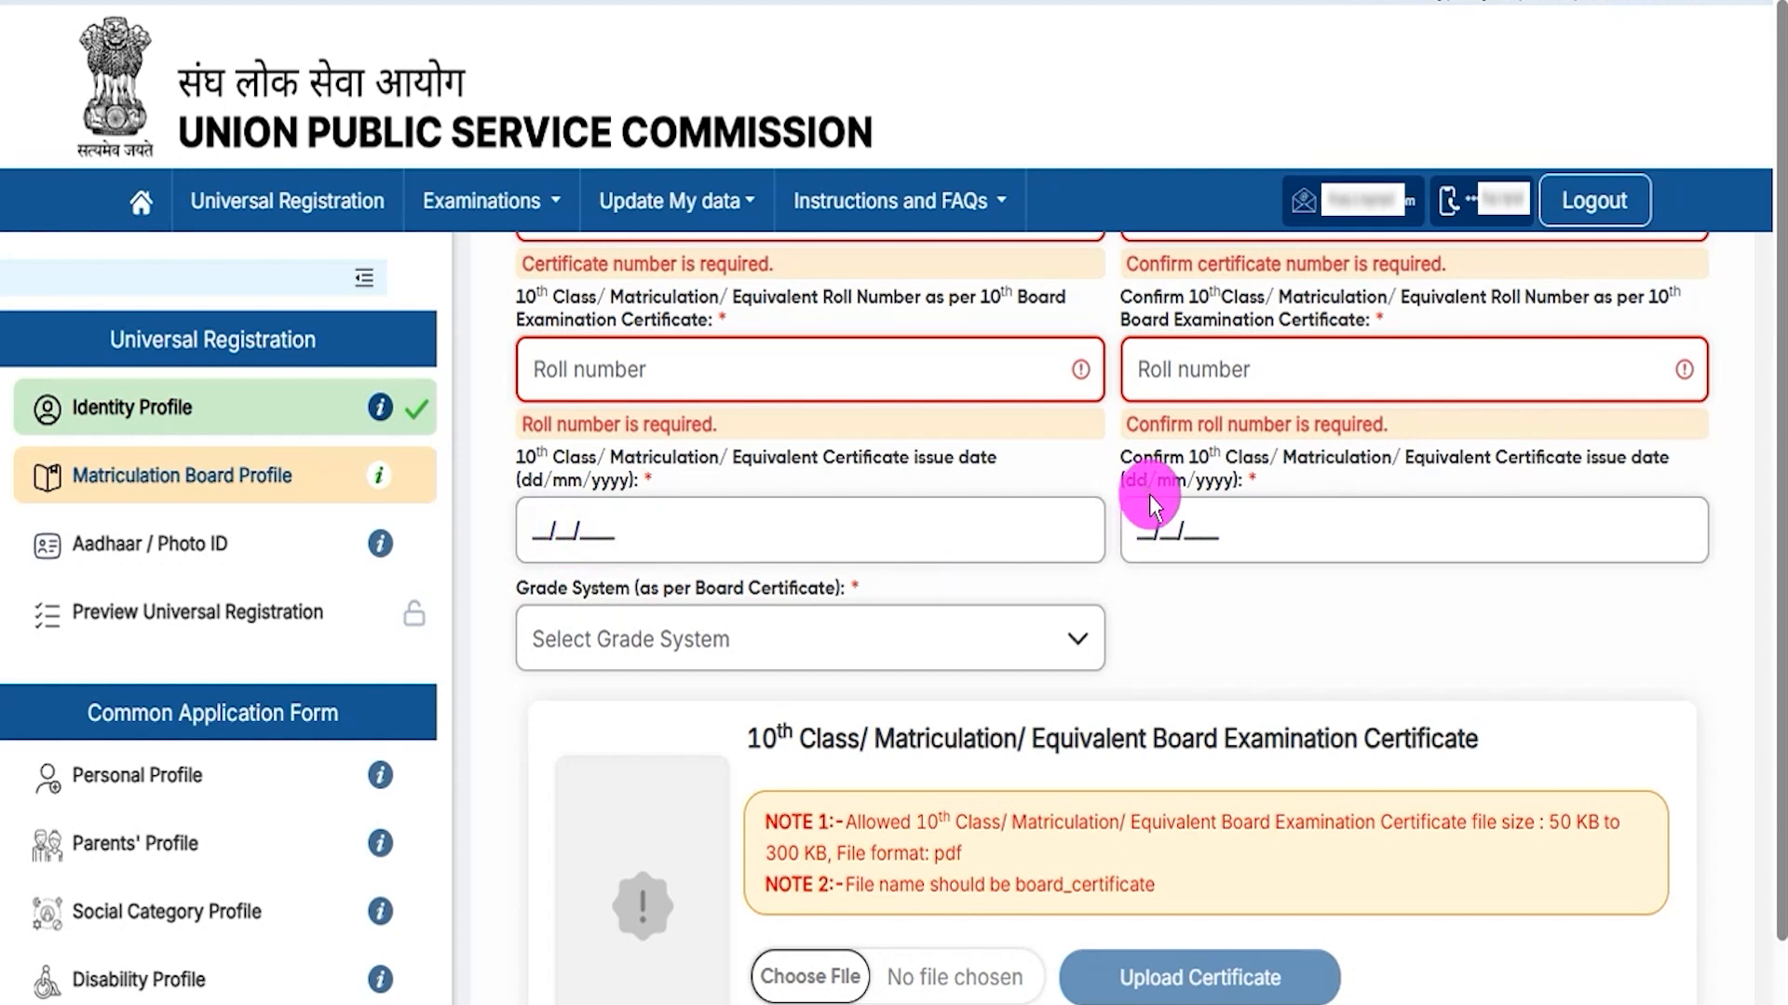
pyautogui.click(1165, 512)
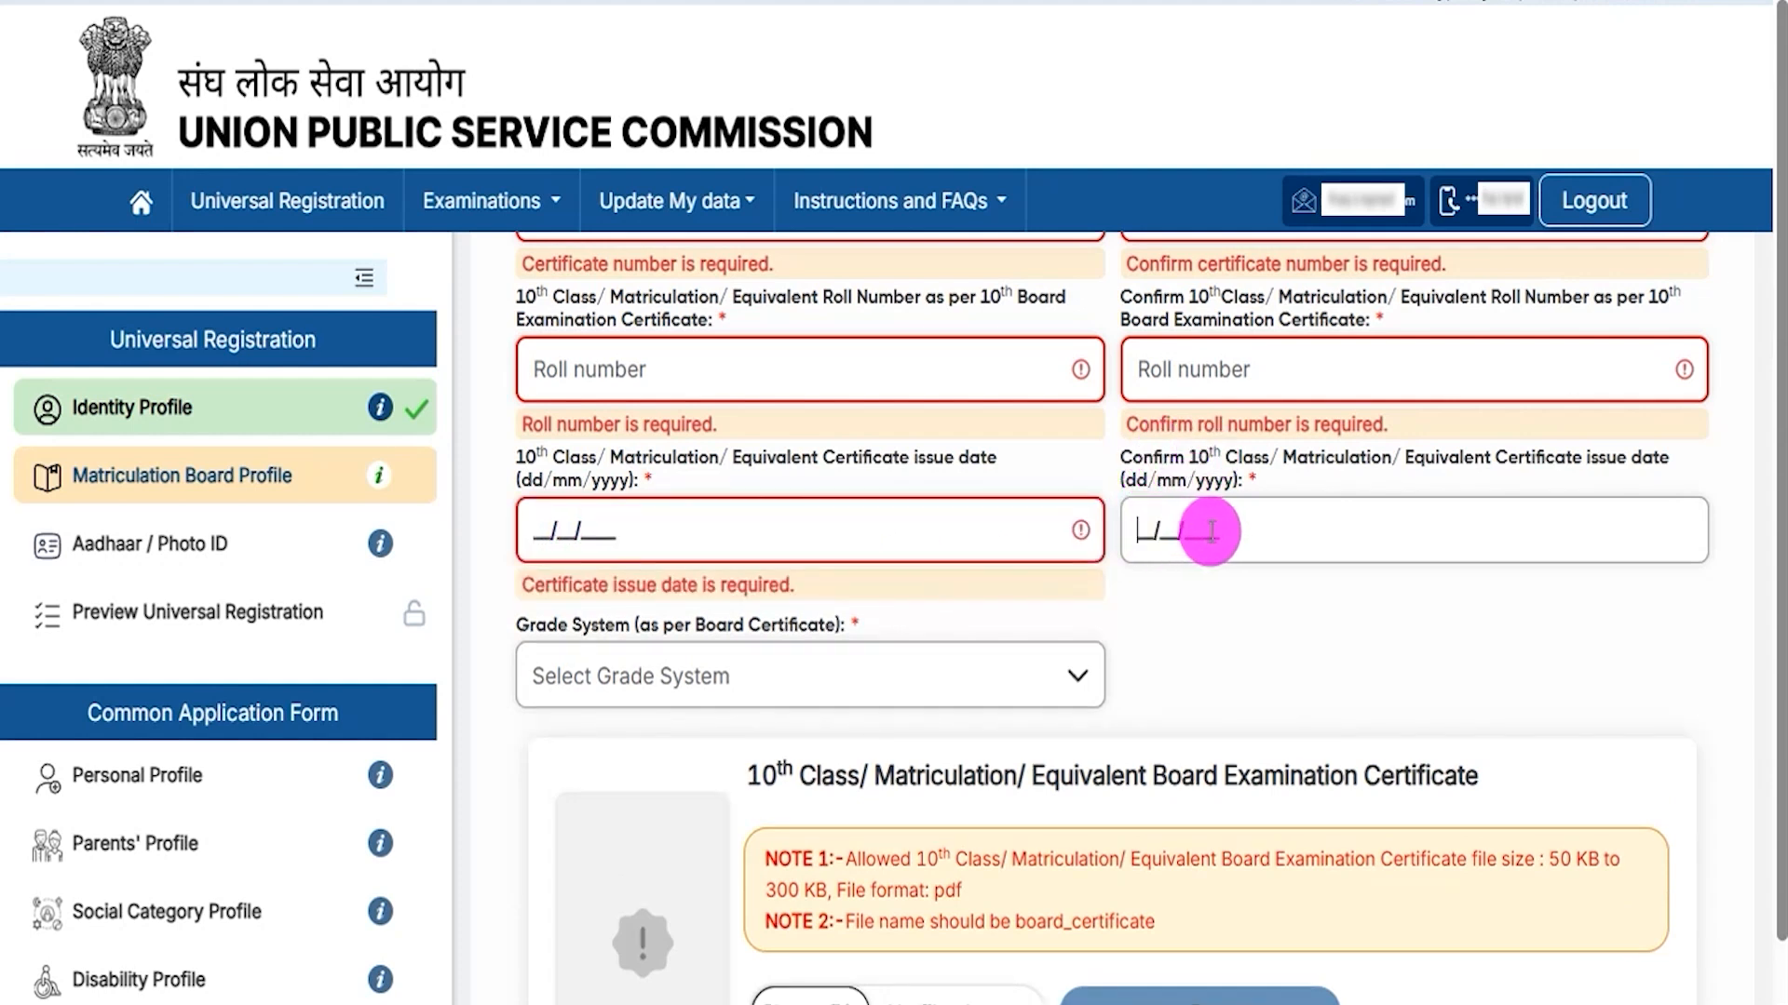
# Set the grade system to Percentage(%) Marks and enter 60.00 as the percentage of marks.
pyautogui.click(691, 689)
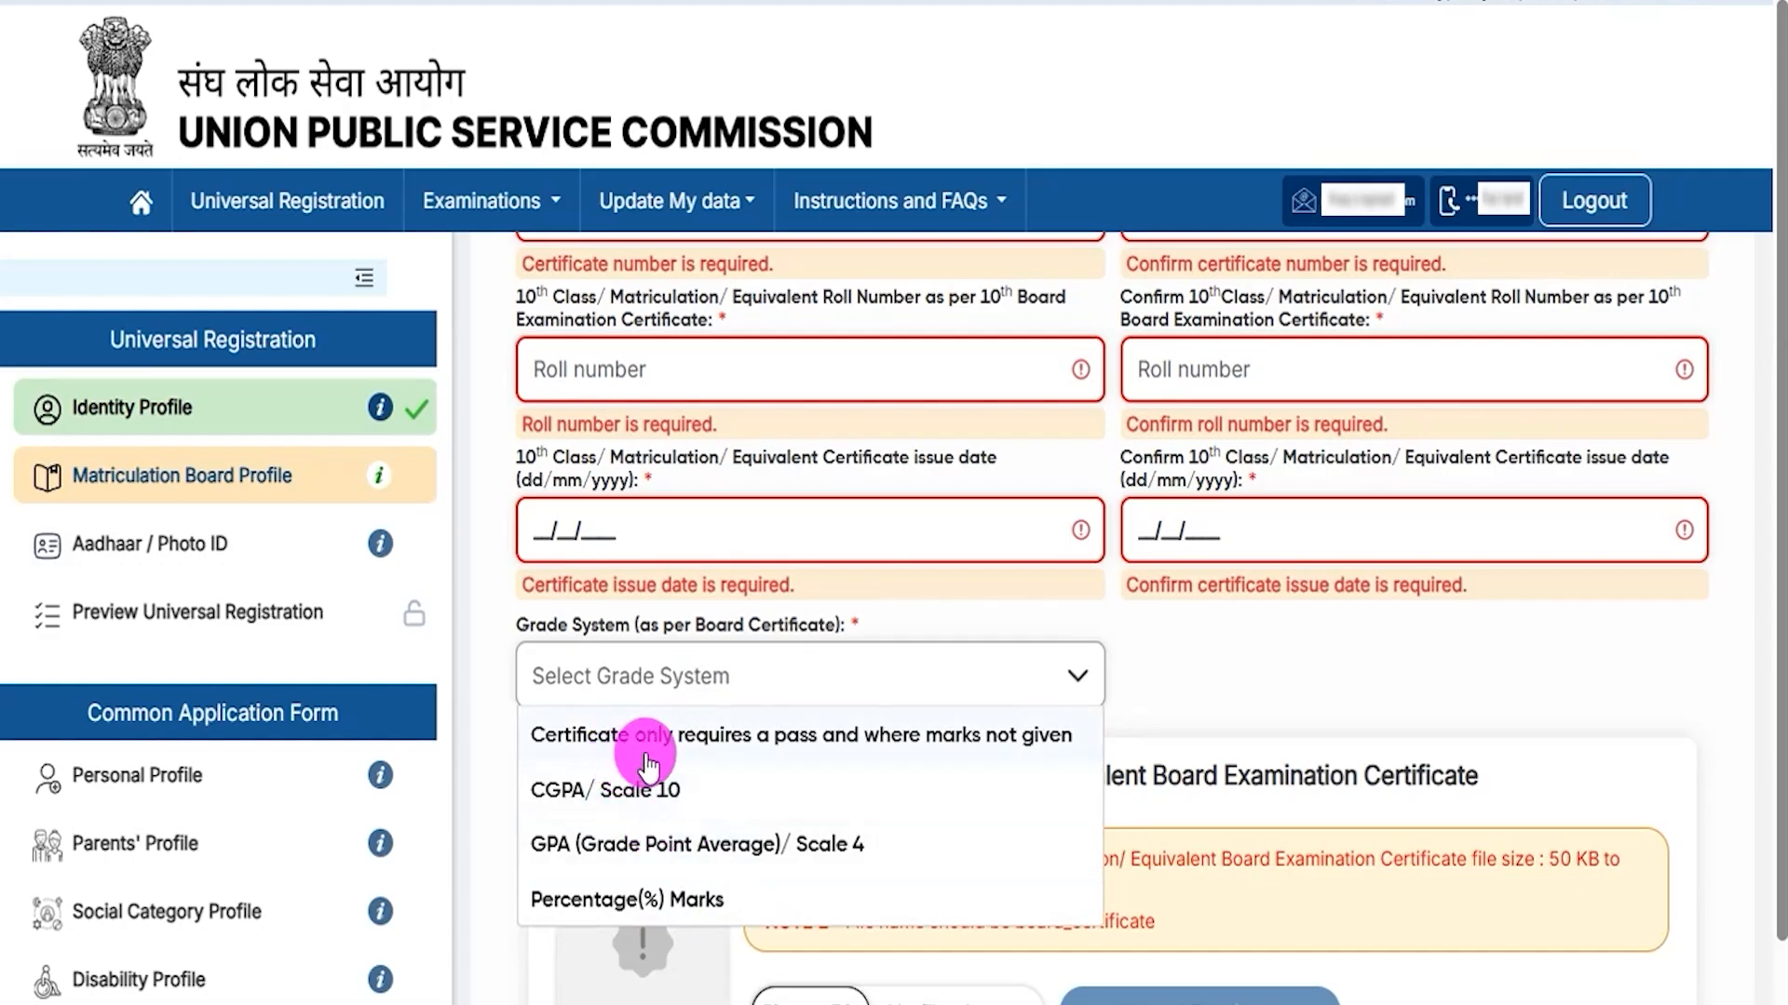
pyautogui.click(649, 922)
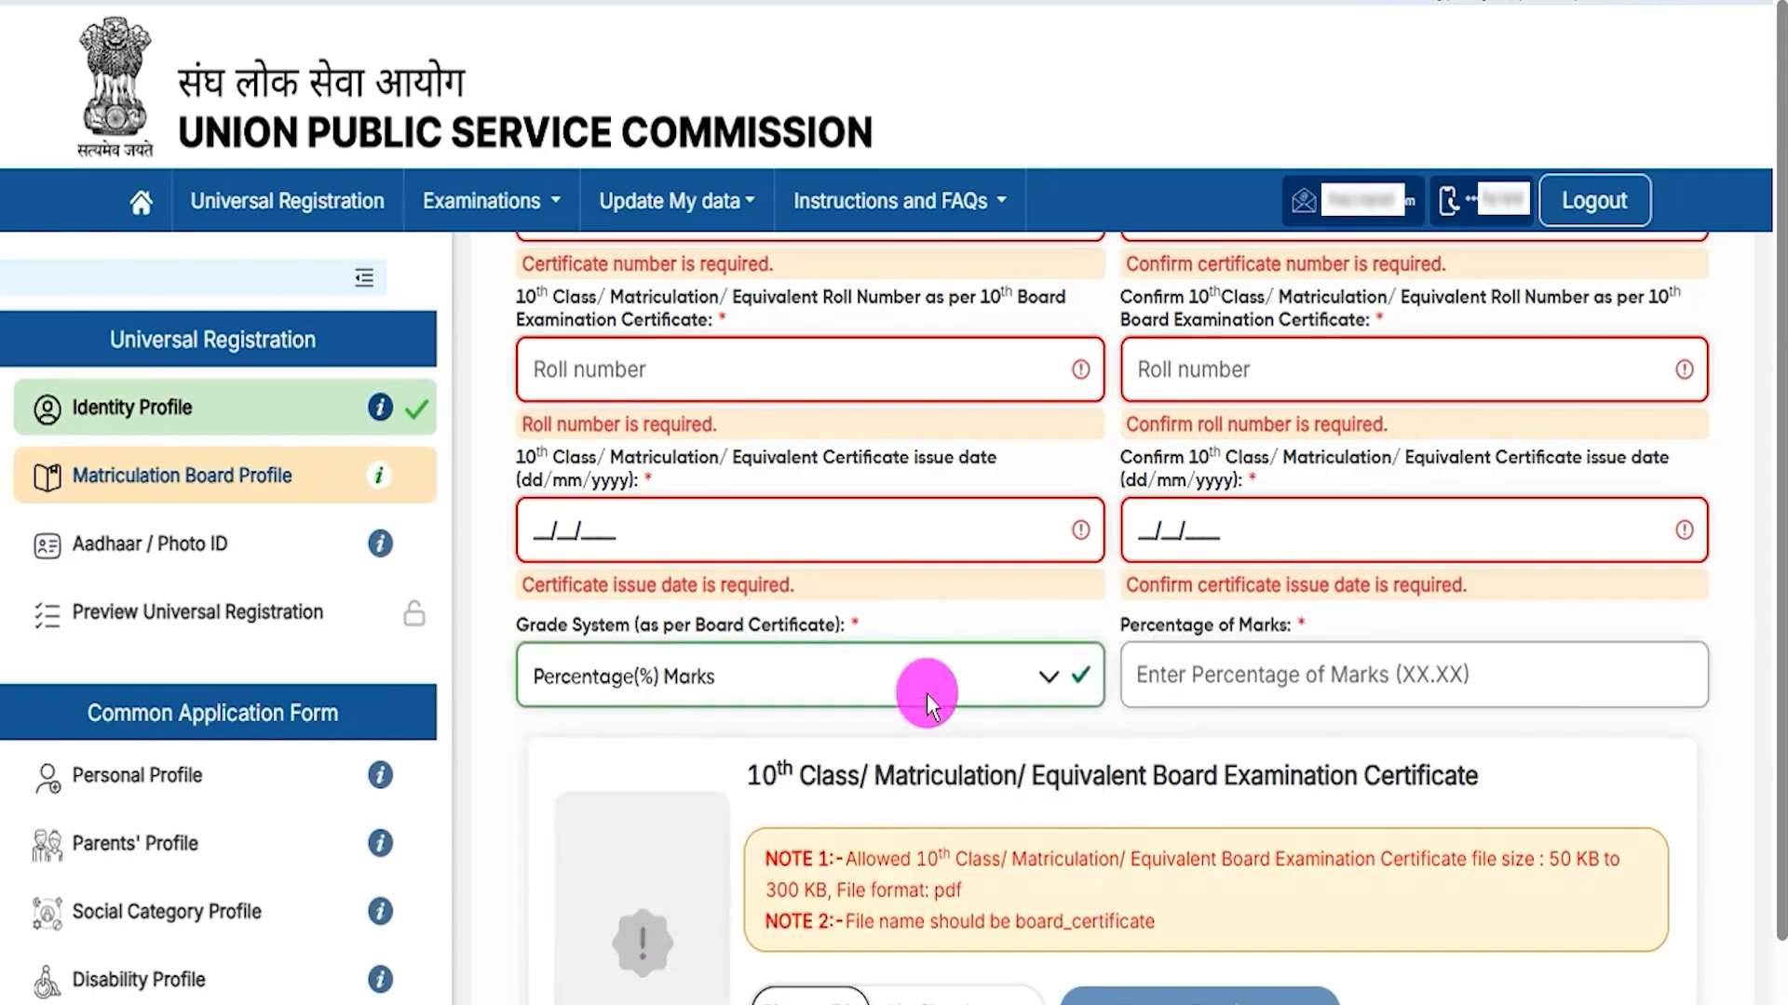
pyautogui.click(1179, 670)
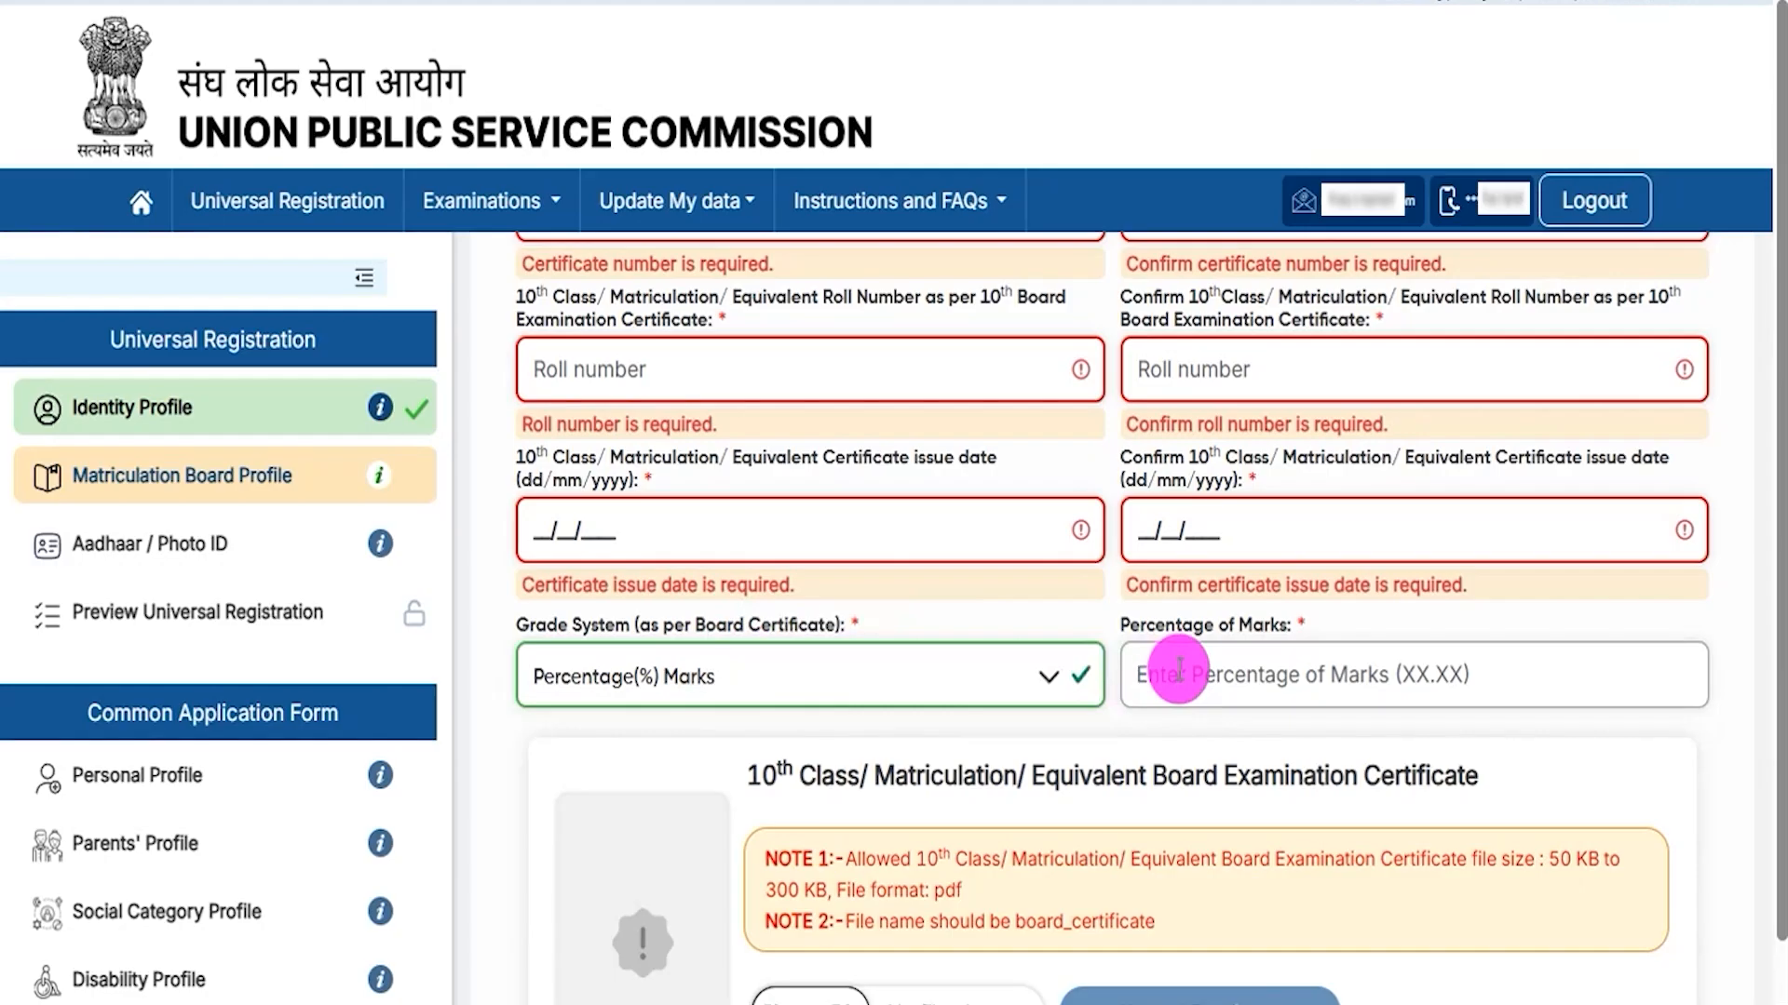
pyautogui.write('60.00')
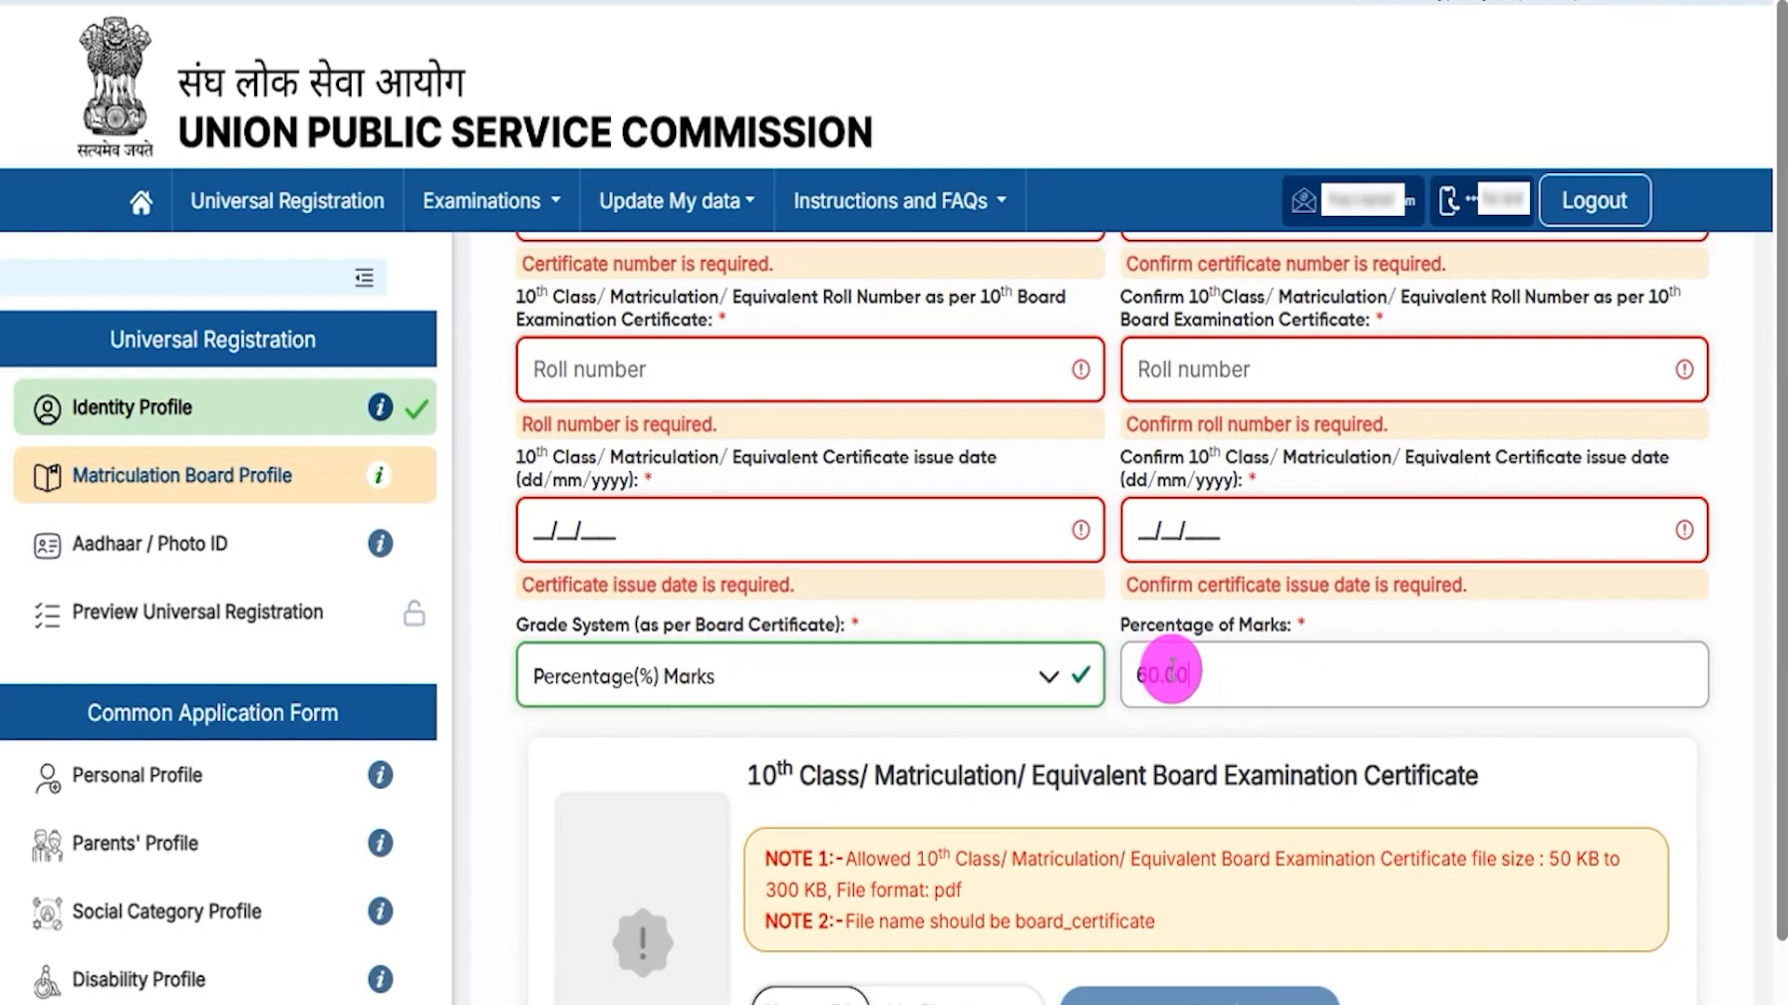
pyautogui.click(864, 771)
# Read the 10th Class certificate's file size, format and naming rules, and point out the upload and DigiLocker options.
pyautogui.scroll(-3, 939, 745)
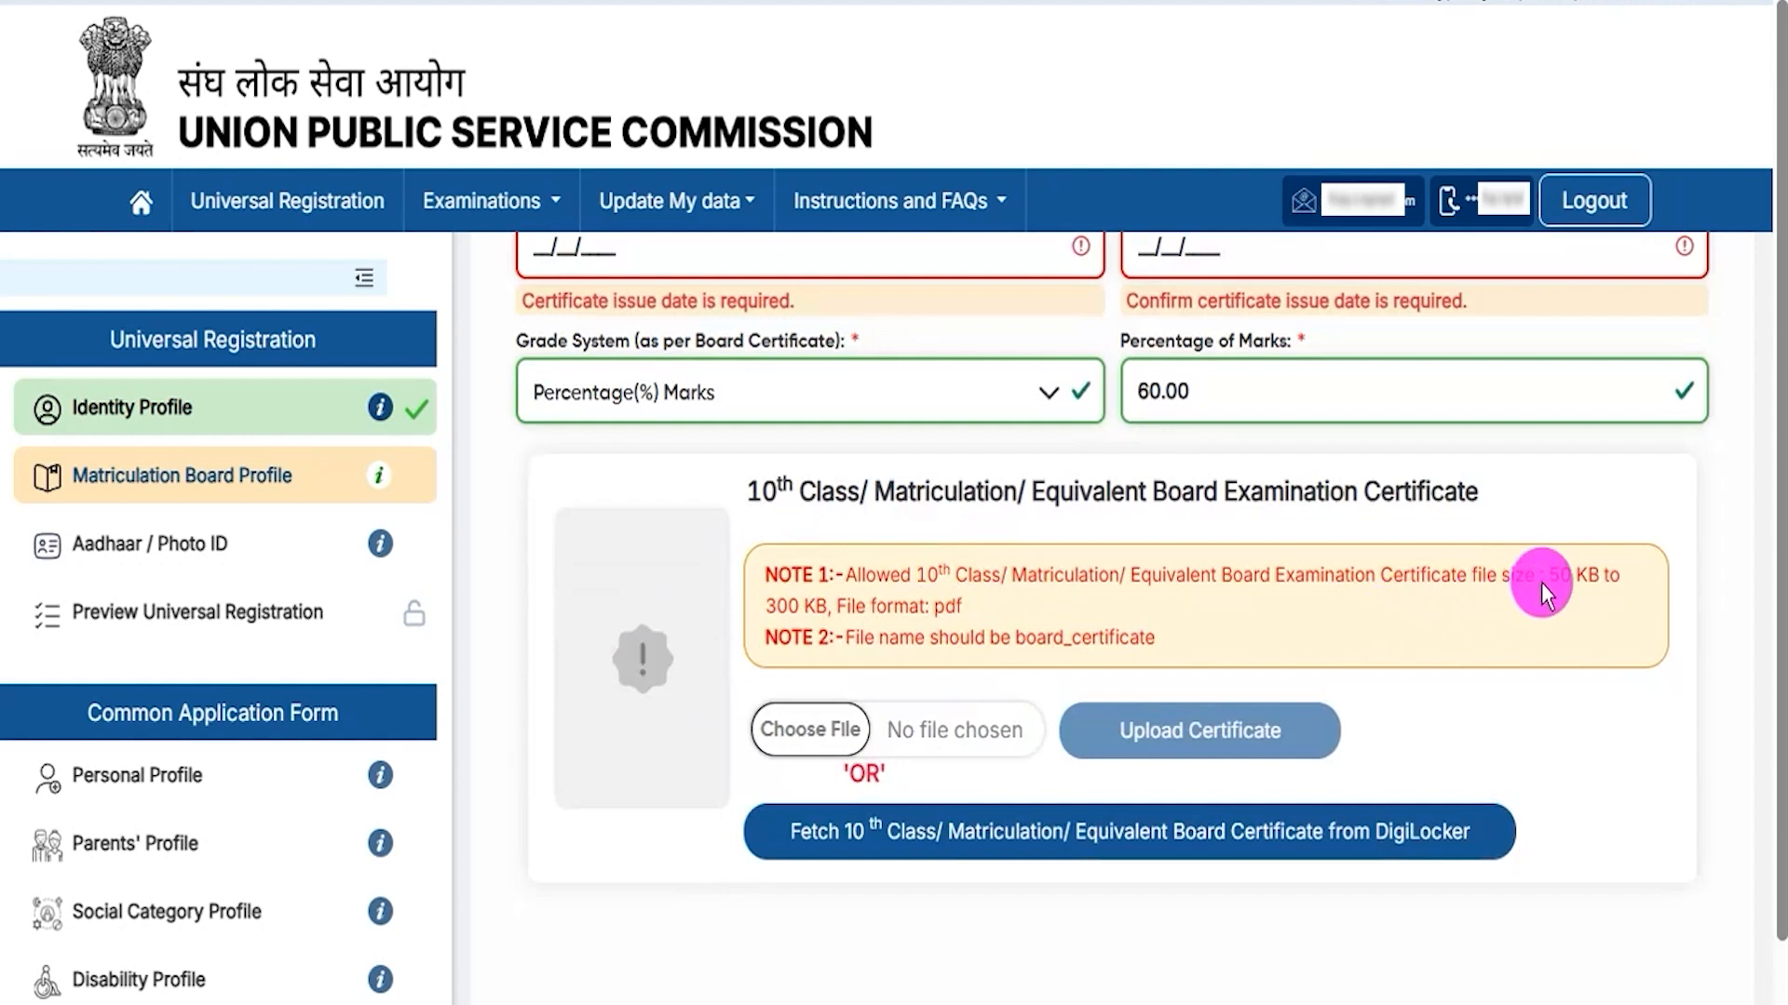
pyautogui.doubleClick(791, 605)
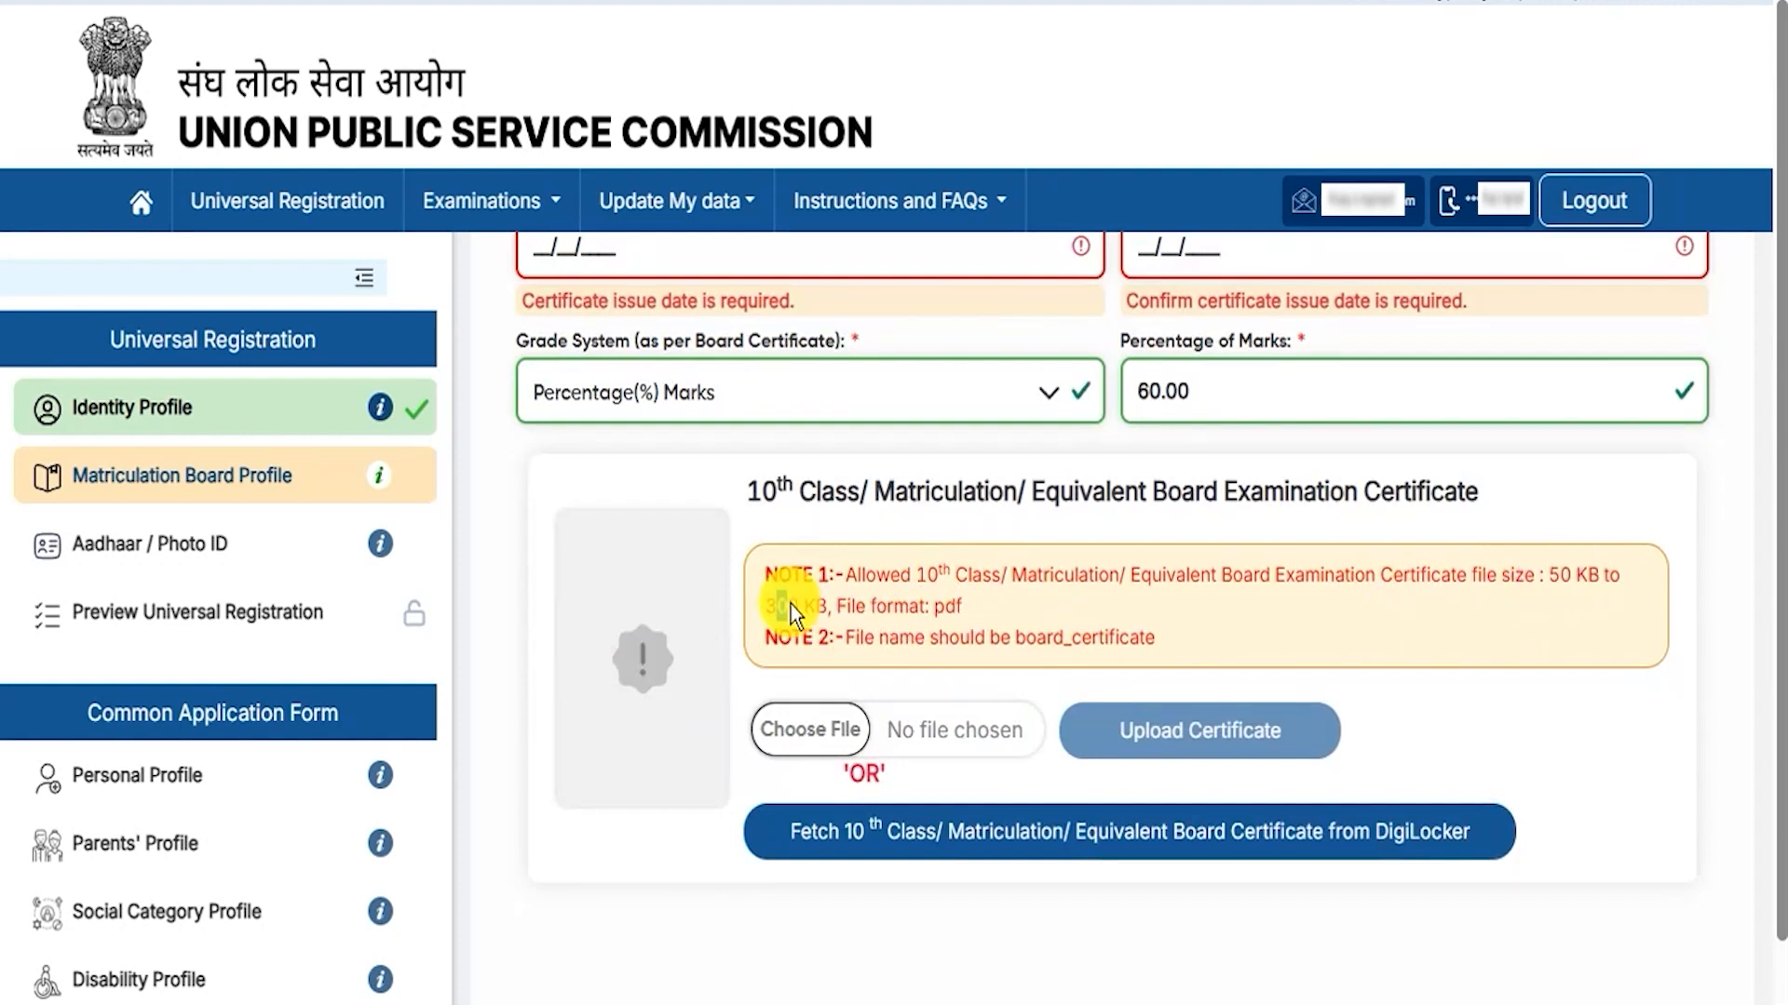
pyautogui.doubleClick(952, 605)
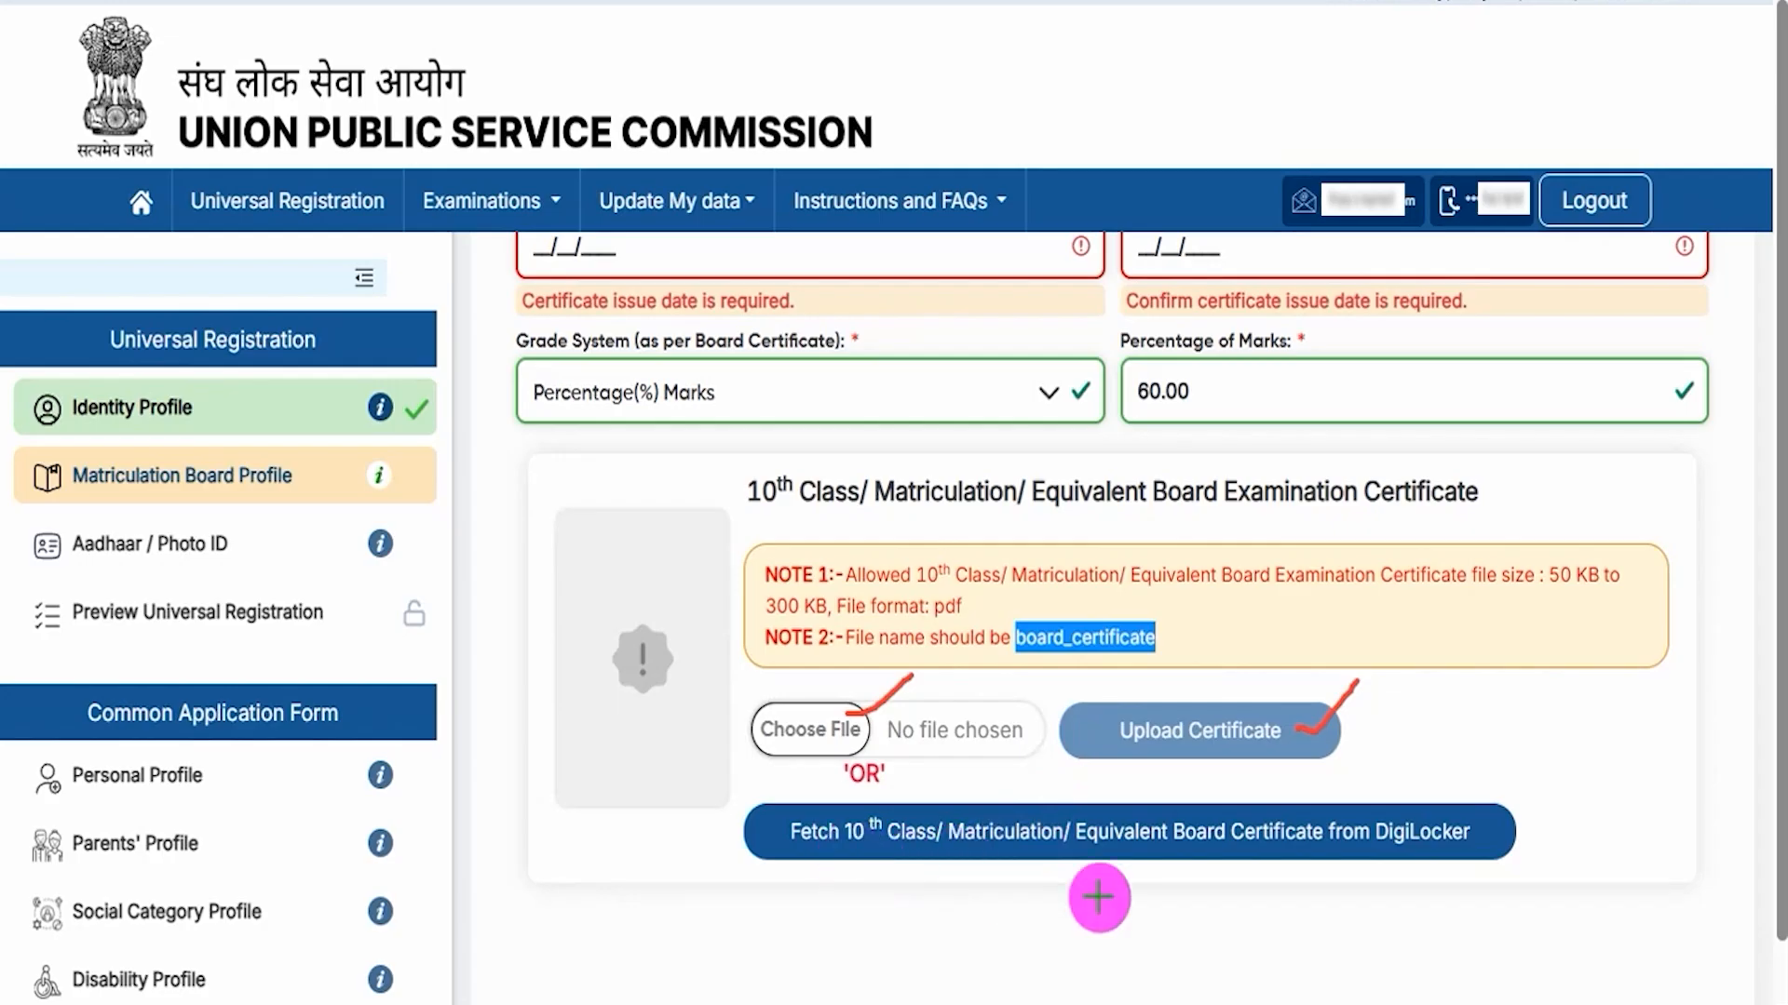
pyautogui.moveTo(1488, 840); pyautogui.dragTo(1559, 803)
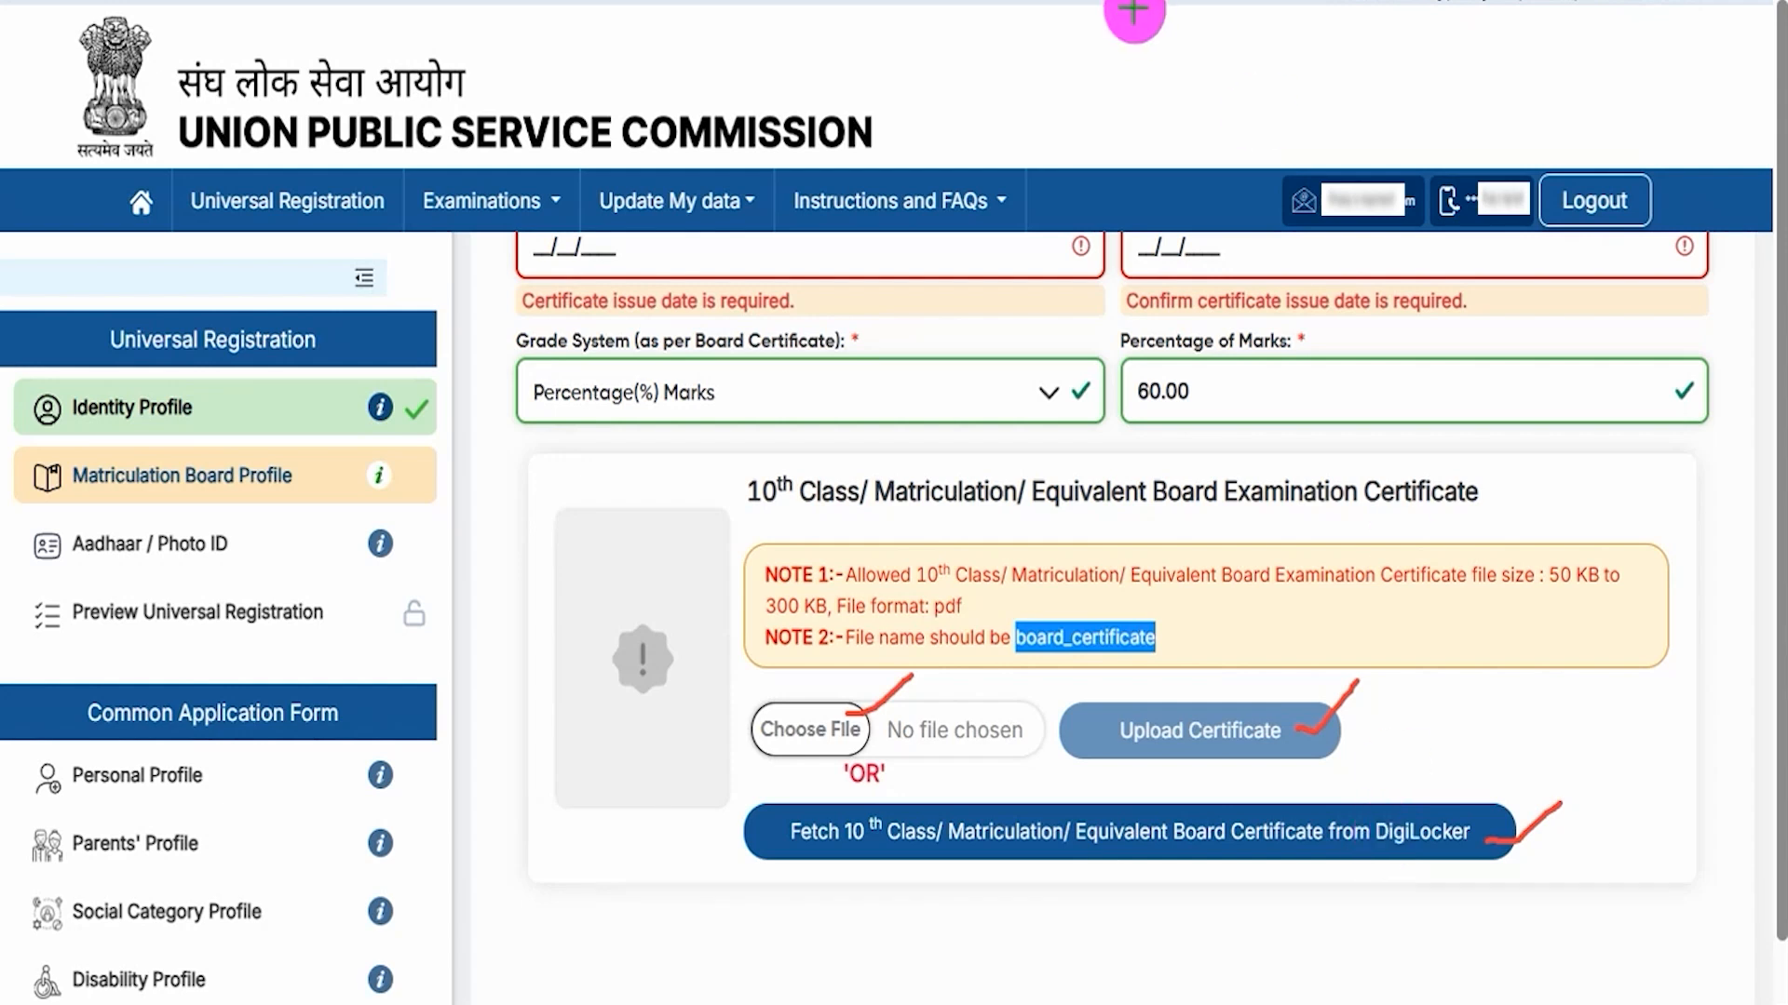
# Accept the Matriculation Board Profile declaration, proceed to its review and submit the profile.
pyautogui.scroll(-3, 851, 639)
pyautogui.click(563, 864)
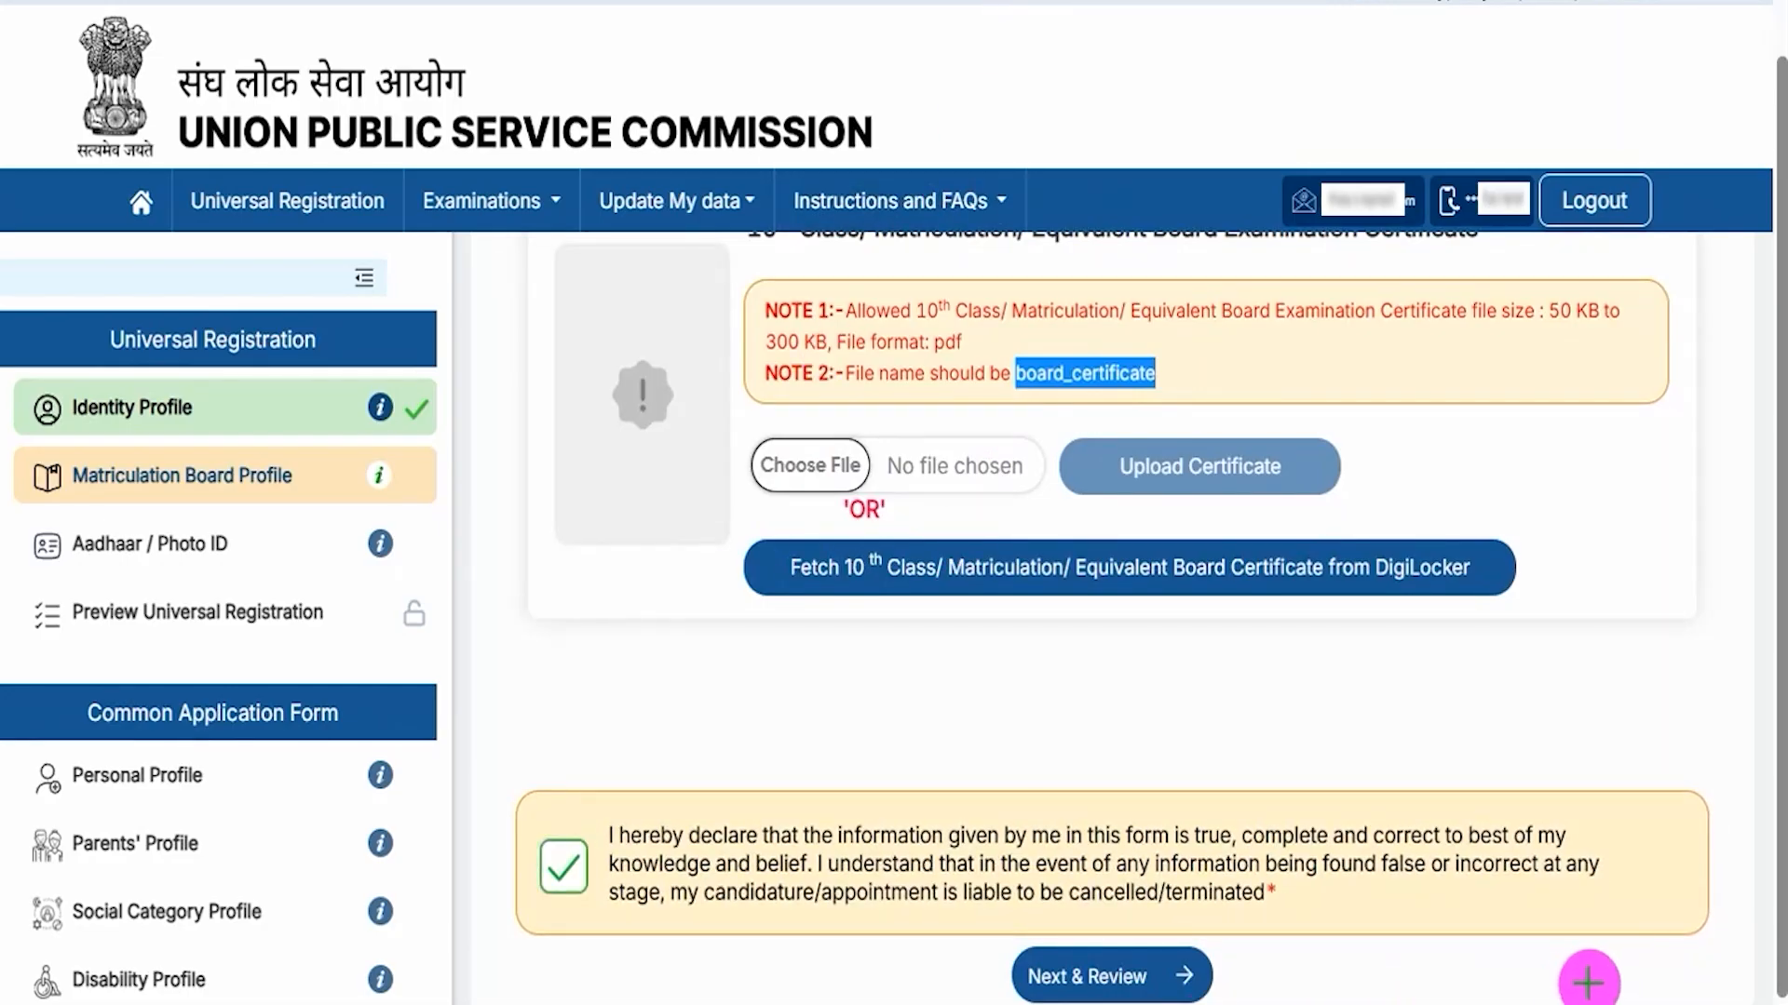
pyautogui.click(1207, 978)
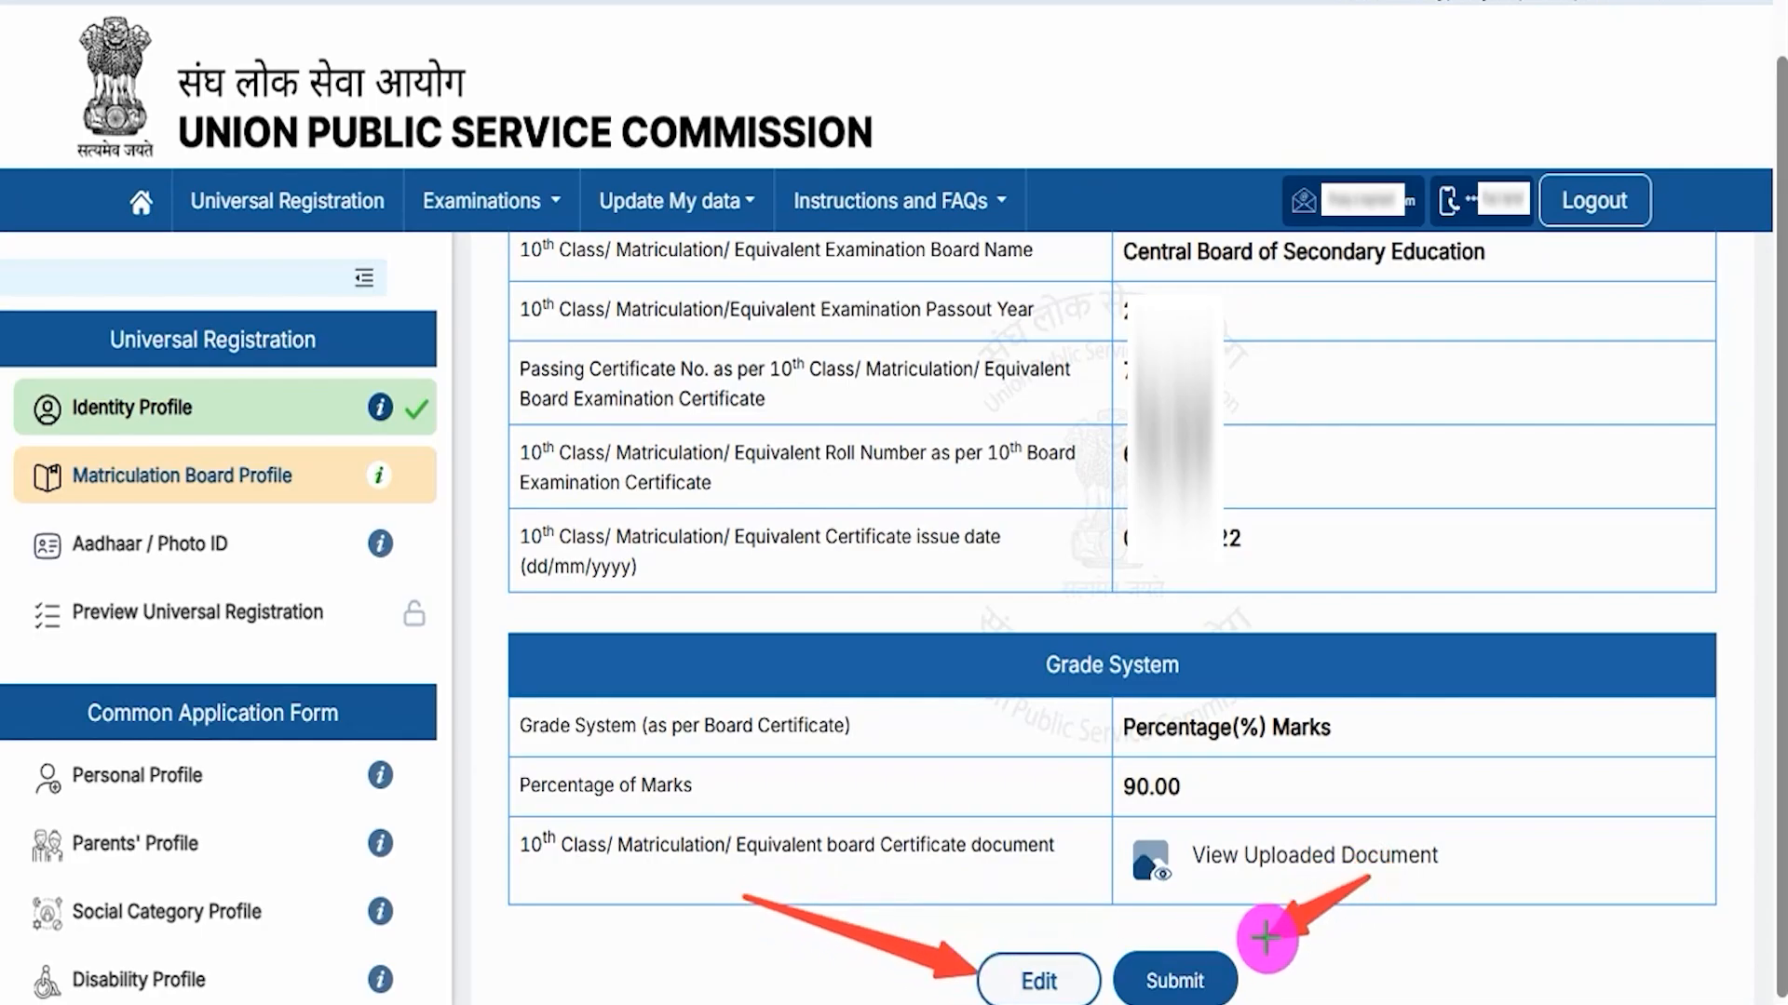
pyautogui.click(1223, 969)
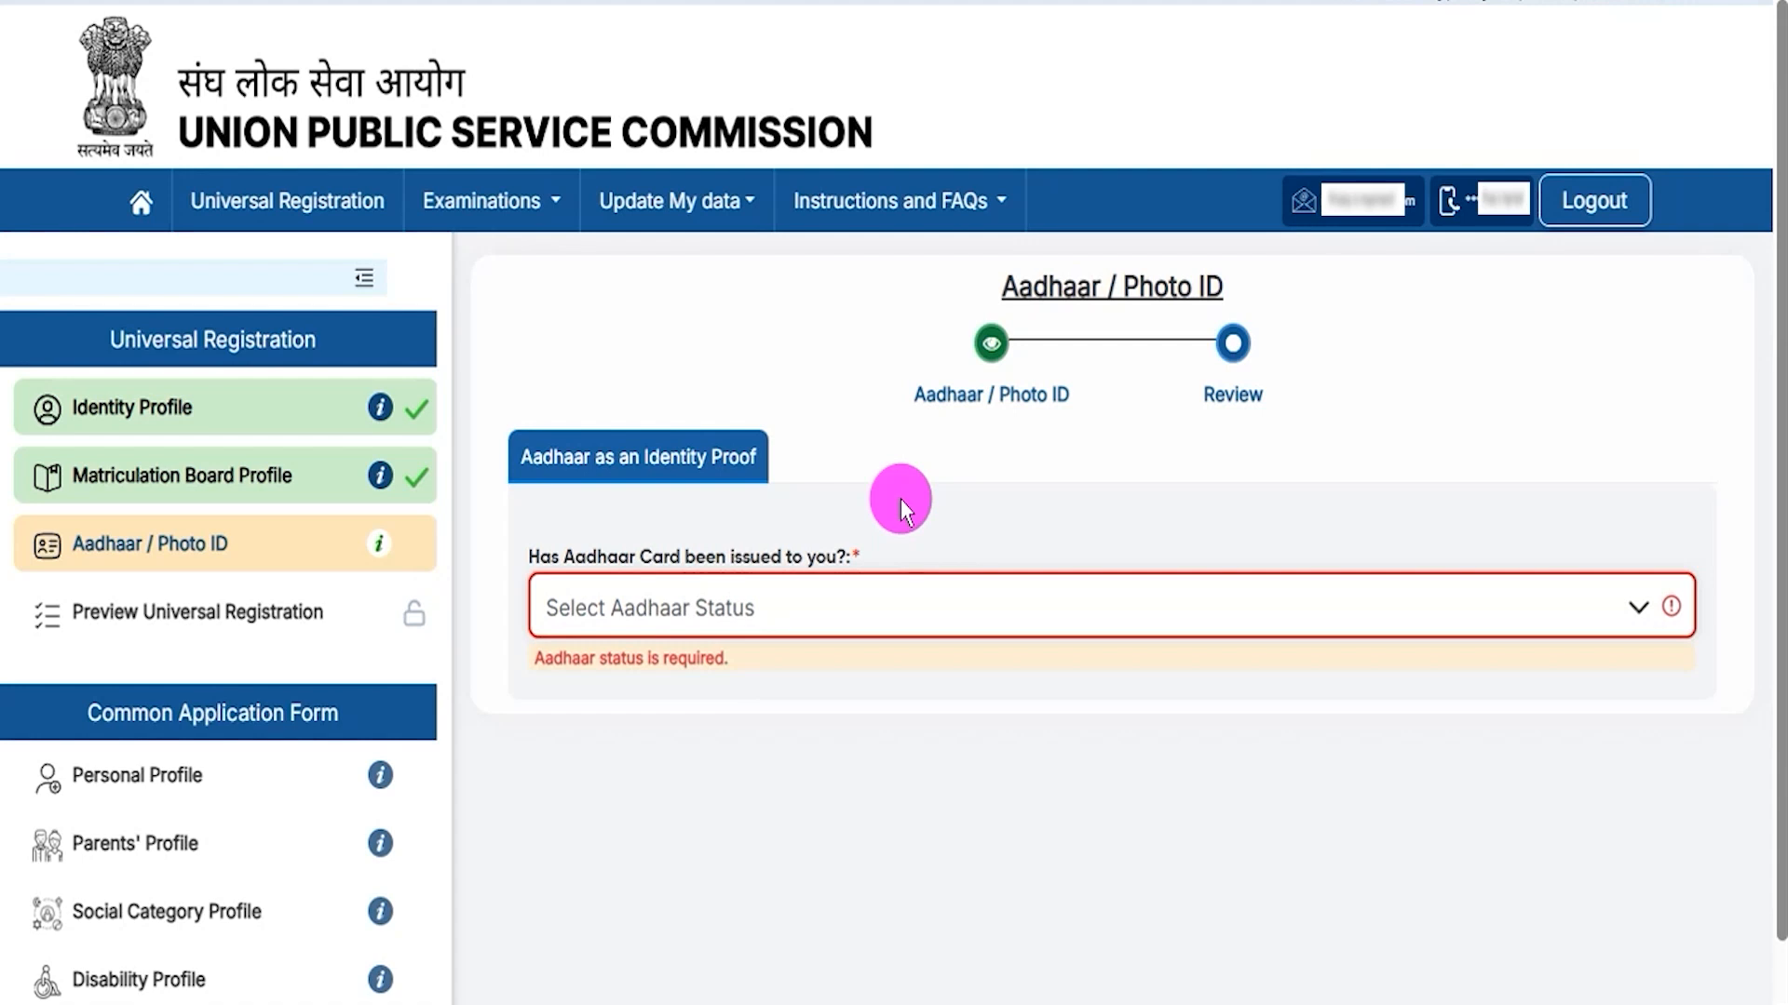
# Set the Aadhaar status to "Yes, I have been issued Aadhaar card and consent to proceed for verification" and accept the consent declaration.
pyautogui.click(823, 599)
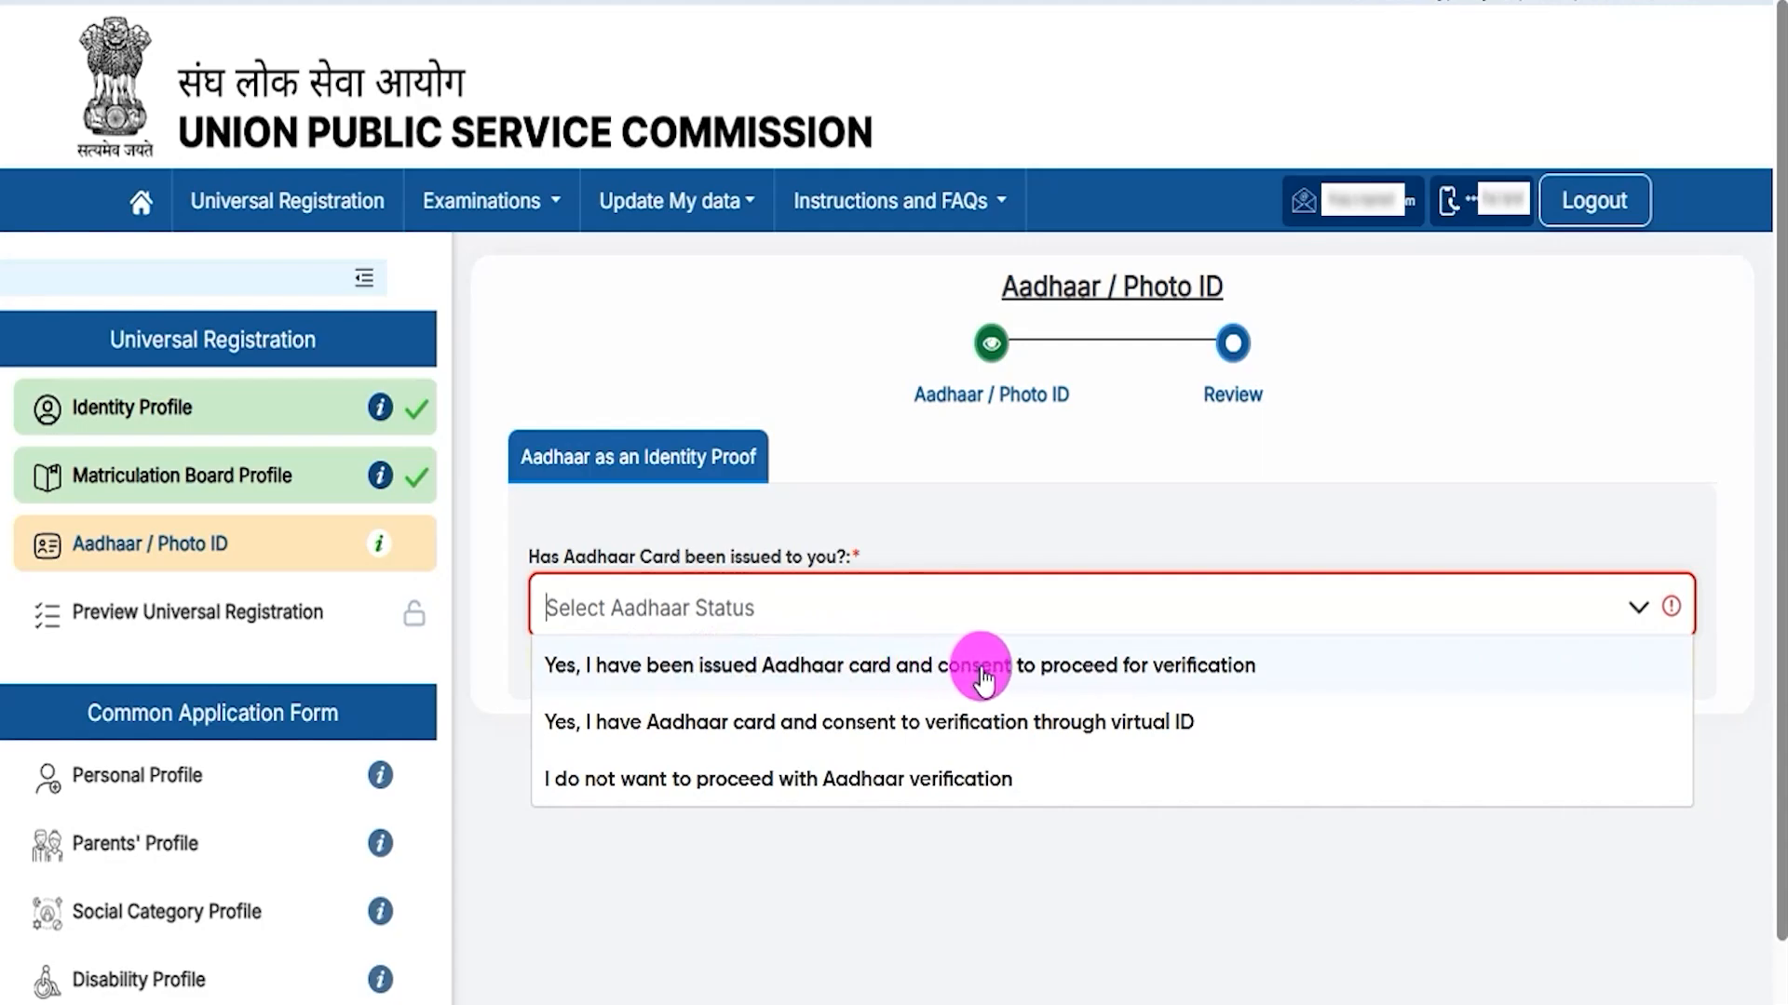
pyautogui.click(1195, 672)
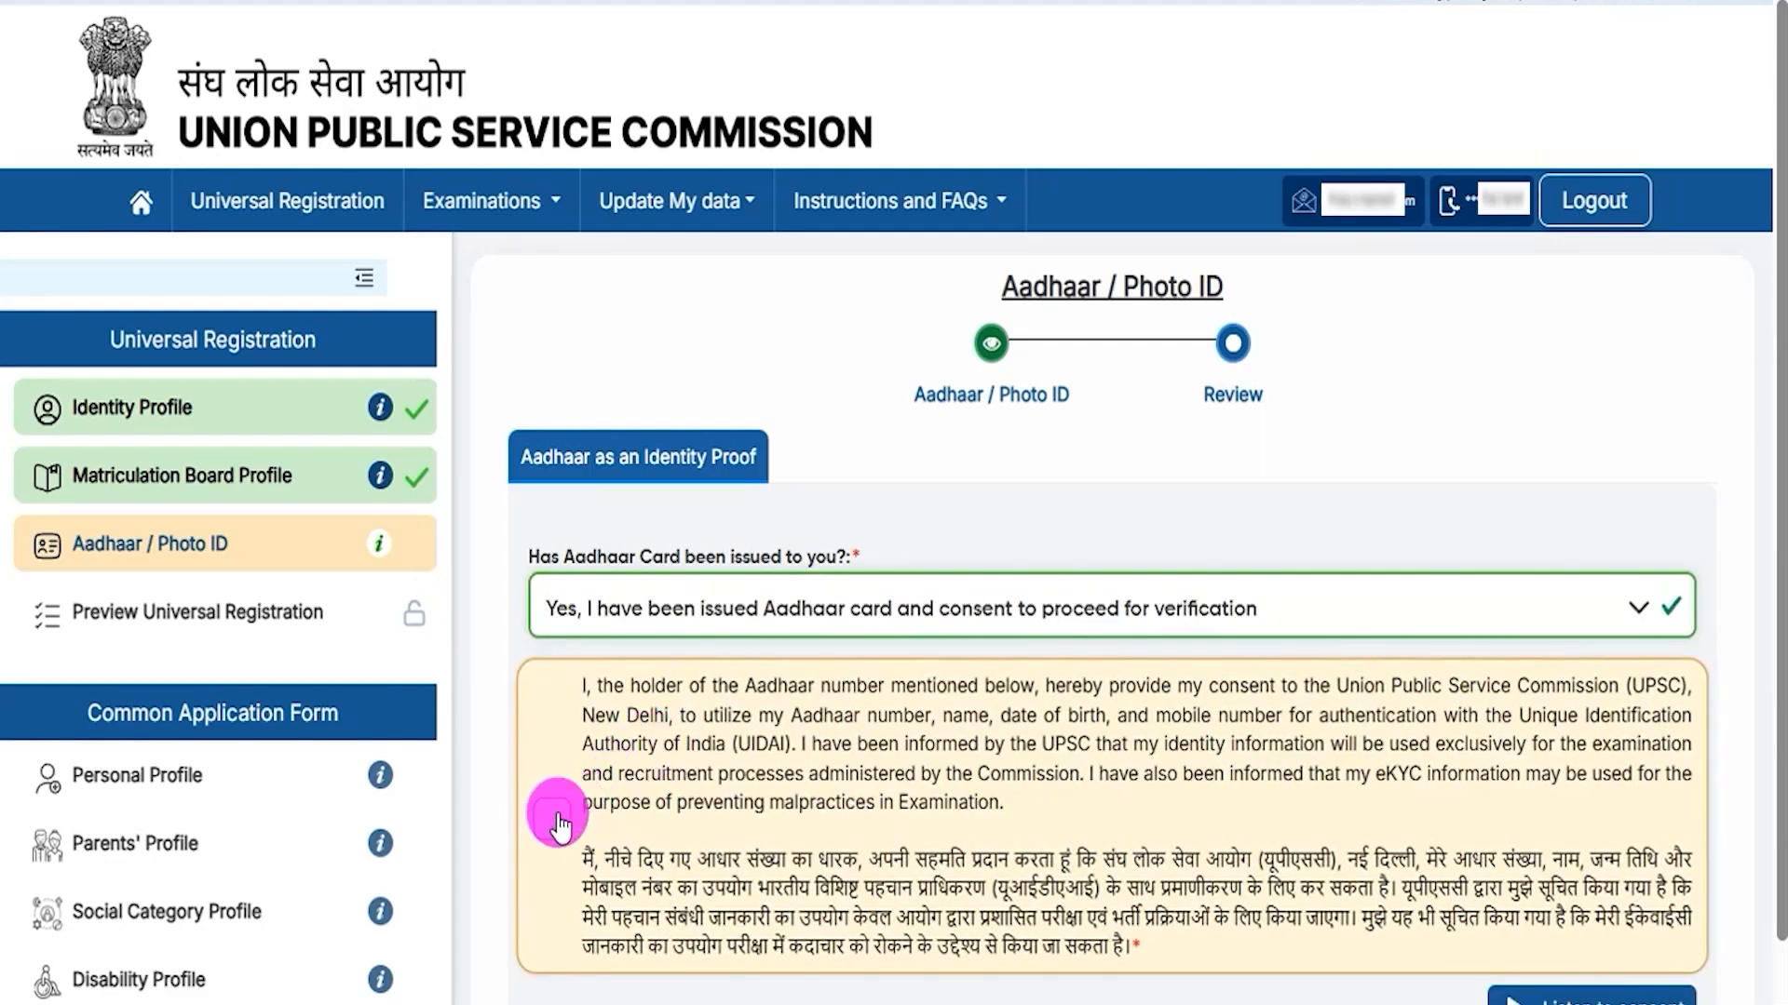
pyautogui.click(557, 815)
pyautogui.scroll(-4, 1113, 734)
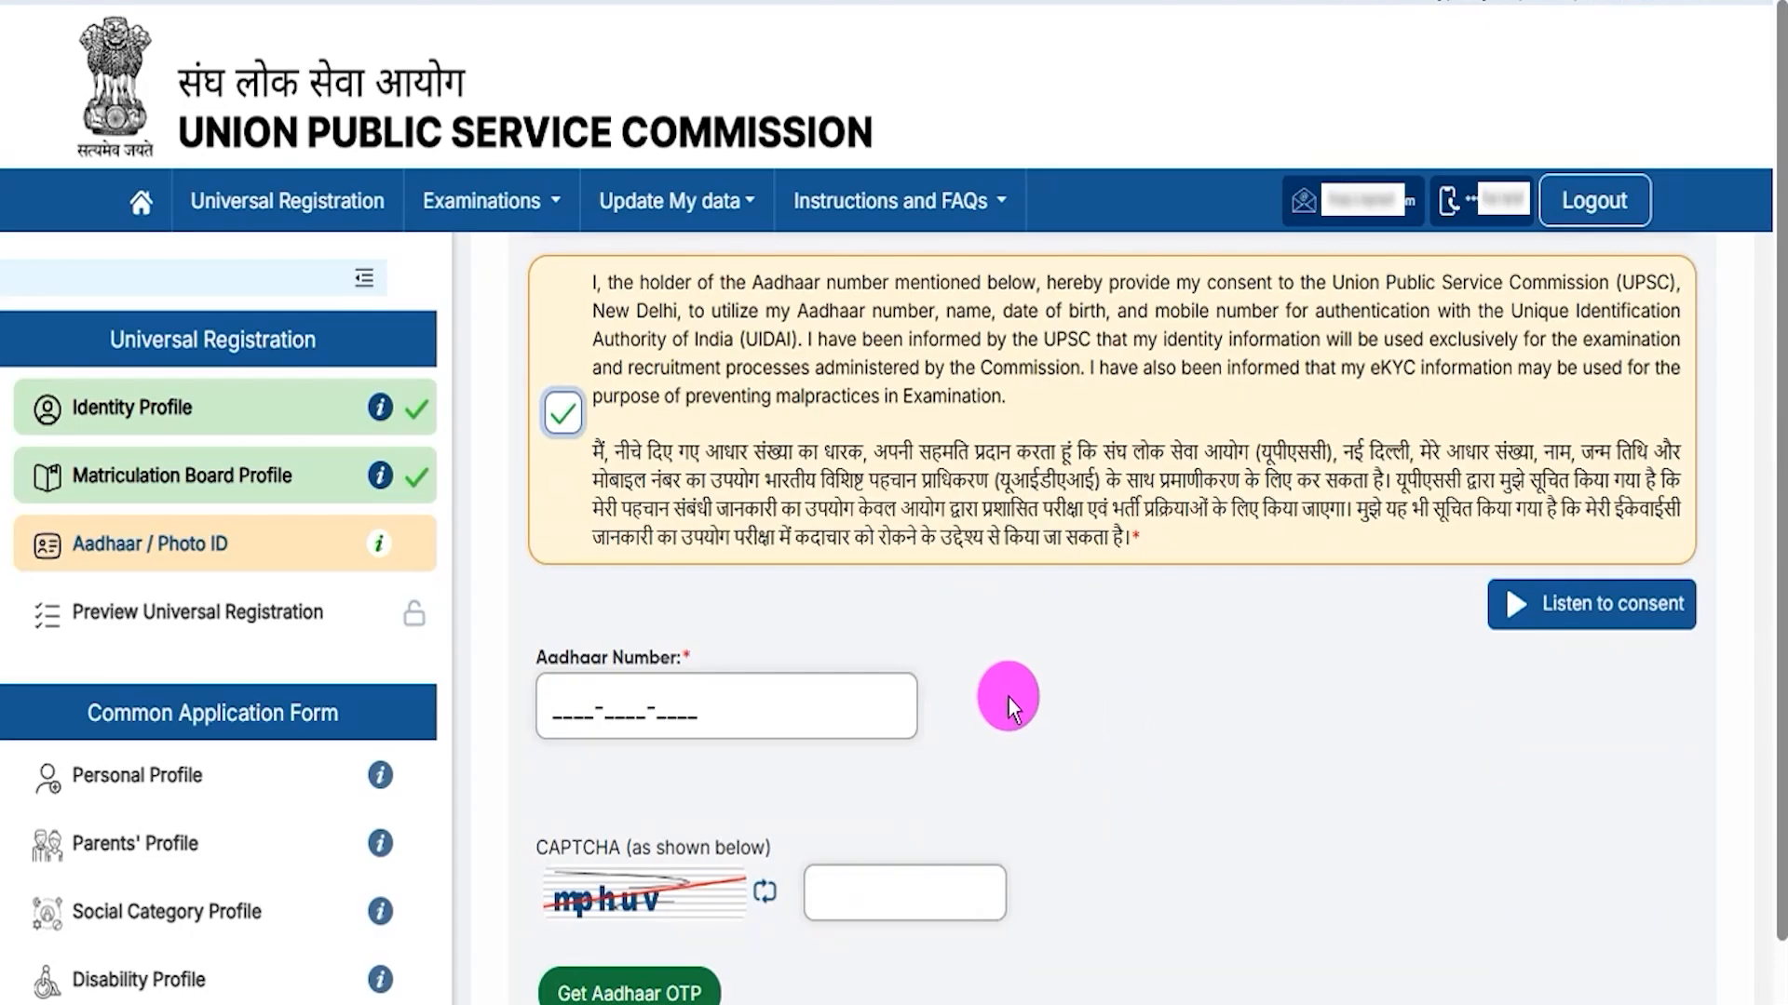
# Examine the Aadhaar number and CAPTCHA fields and the option for getting the Aadhaar OTP.
pyautogui.click(588, 710)
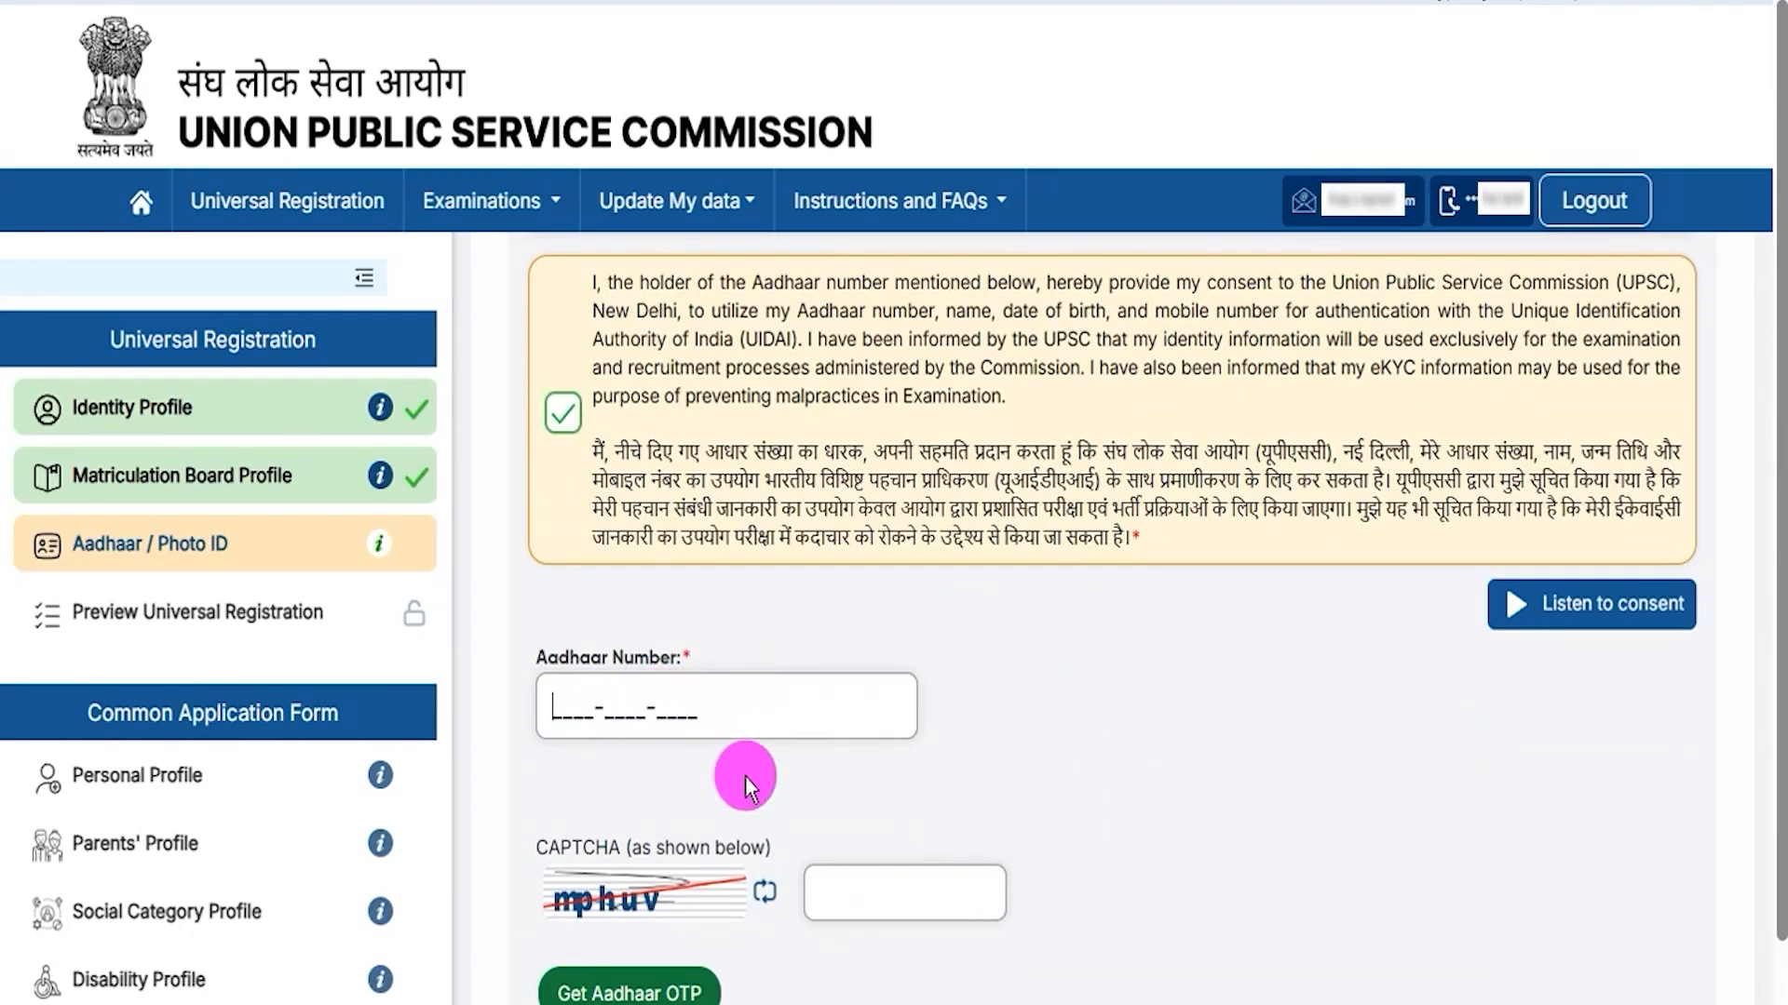
pyautogui.scroll(-1, 745, 786)
pyautogui.click(882, 890)
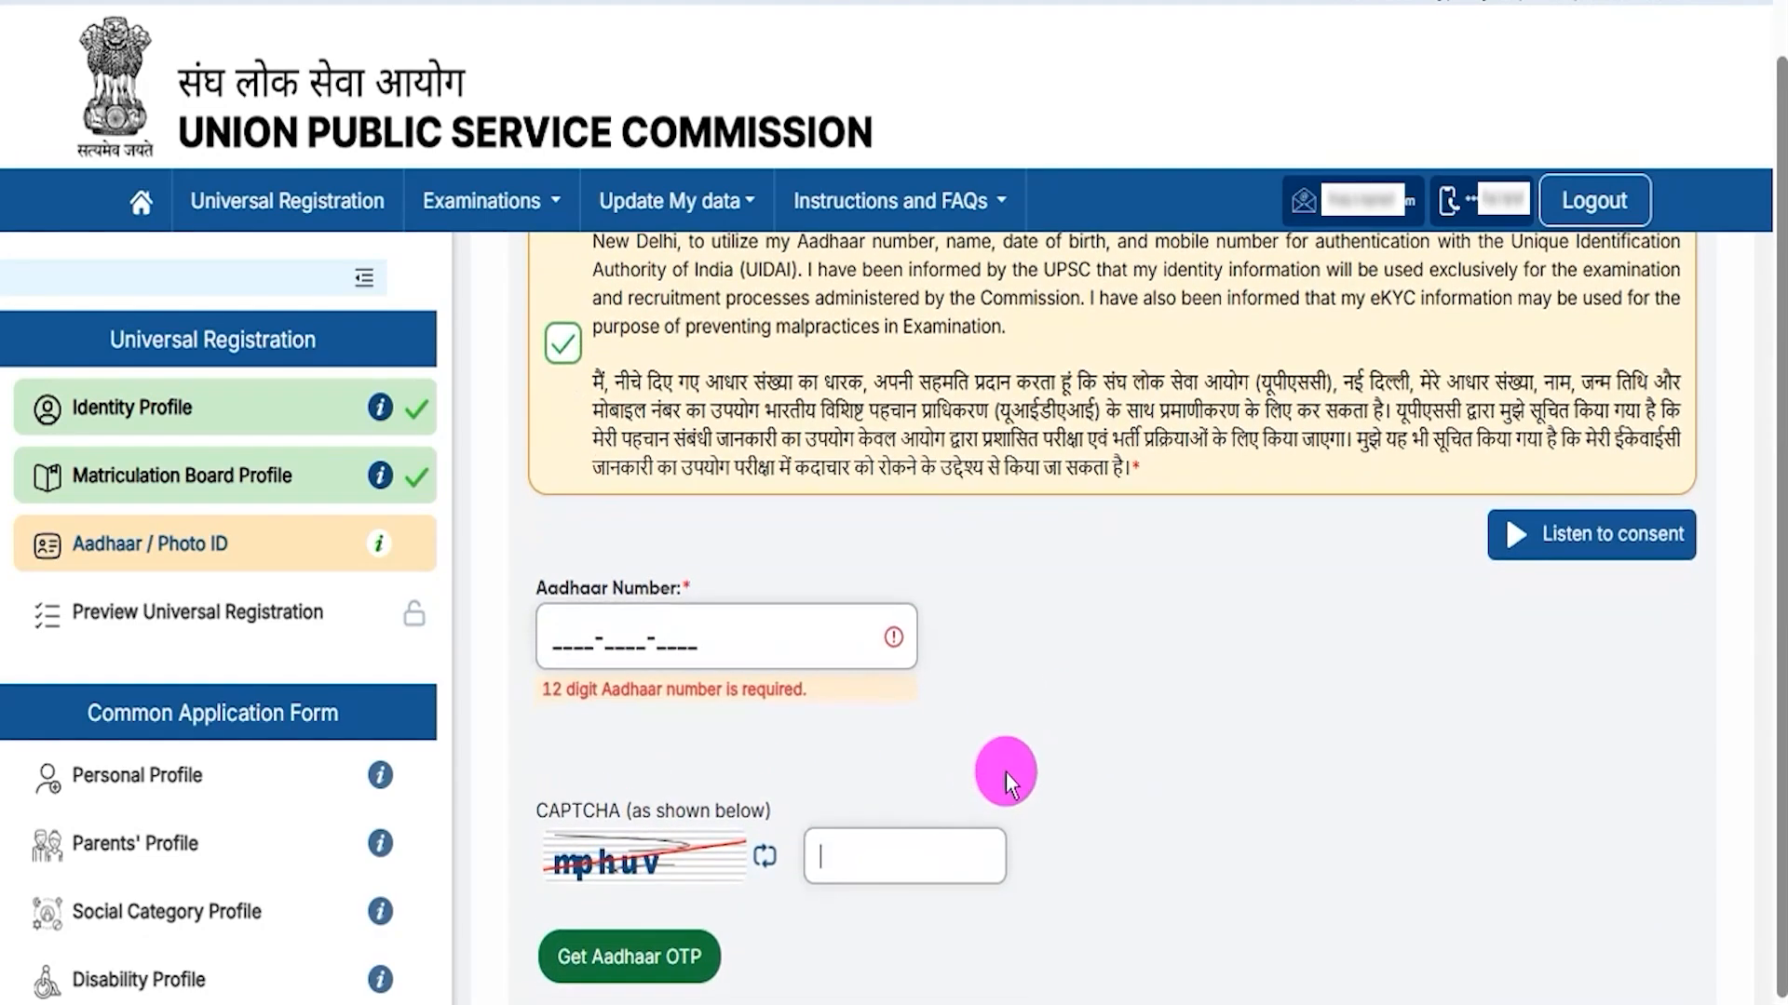
pyautogui.scroll(-1, 1006, 772)
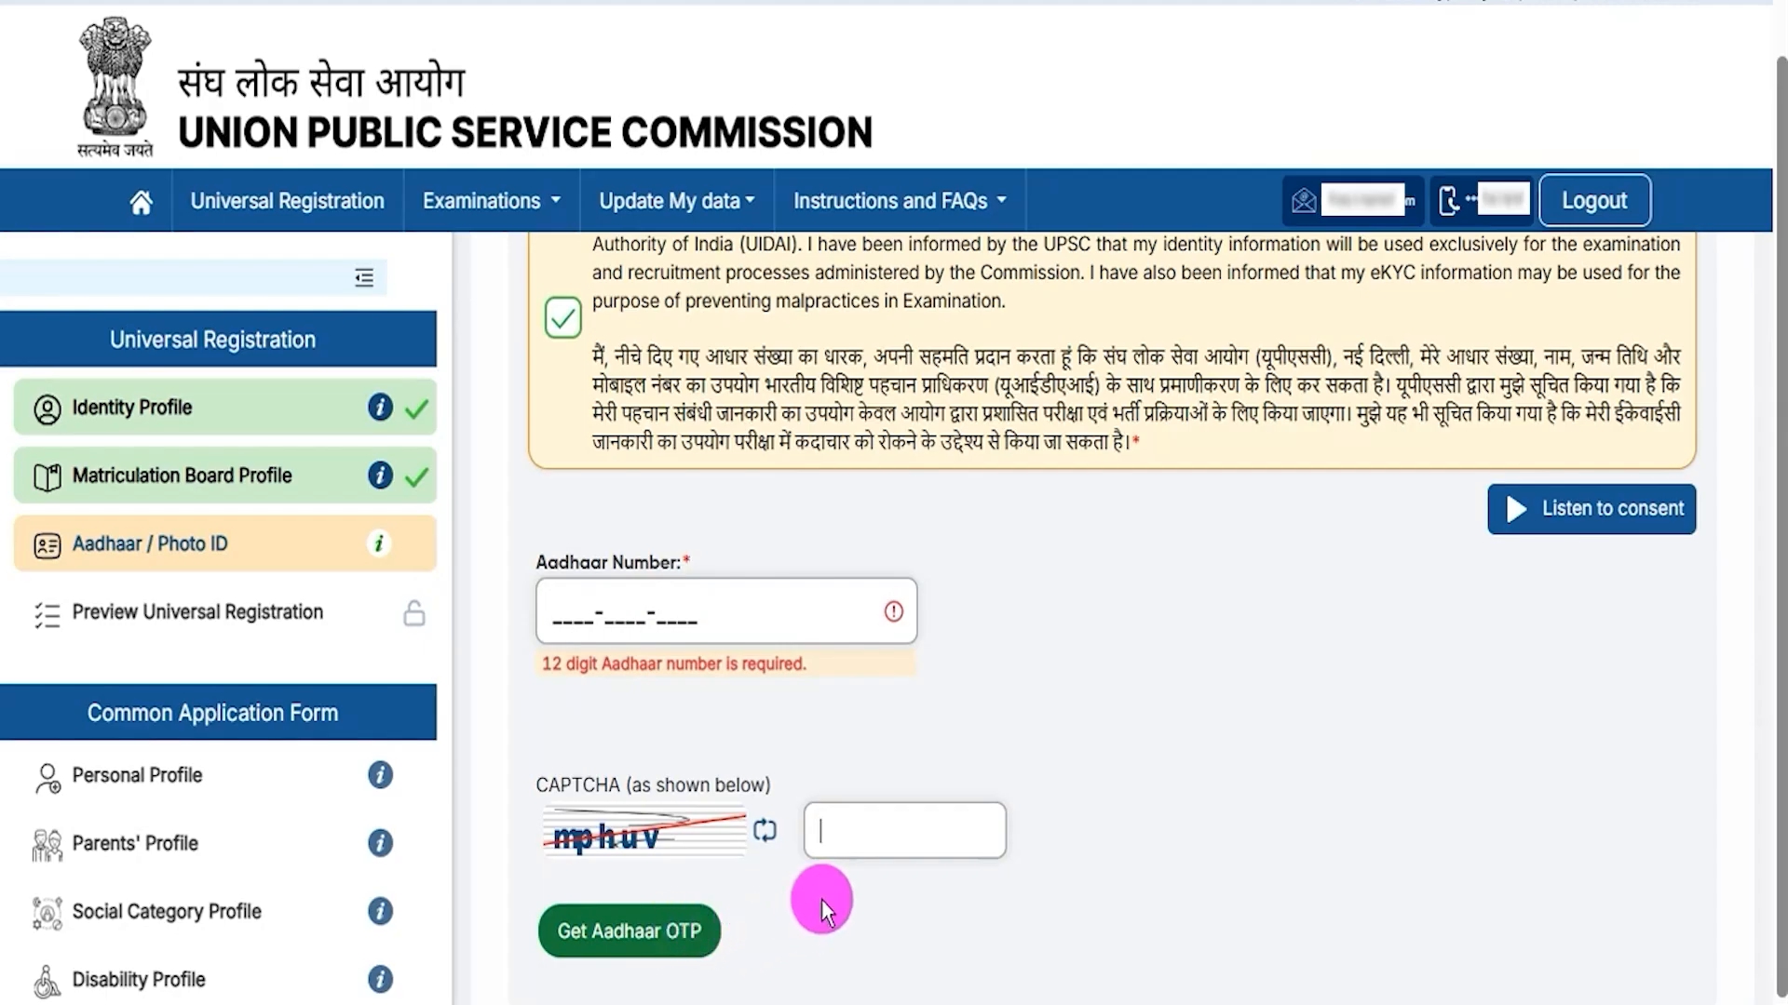
# Change the Aadhaar status to "I do not want to proceed with Aadhaar verification", acknowledge the information notice and continue to Photo ID.
pyautogui.scroll(5, 821, 899)
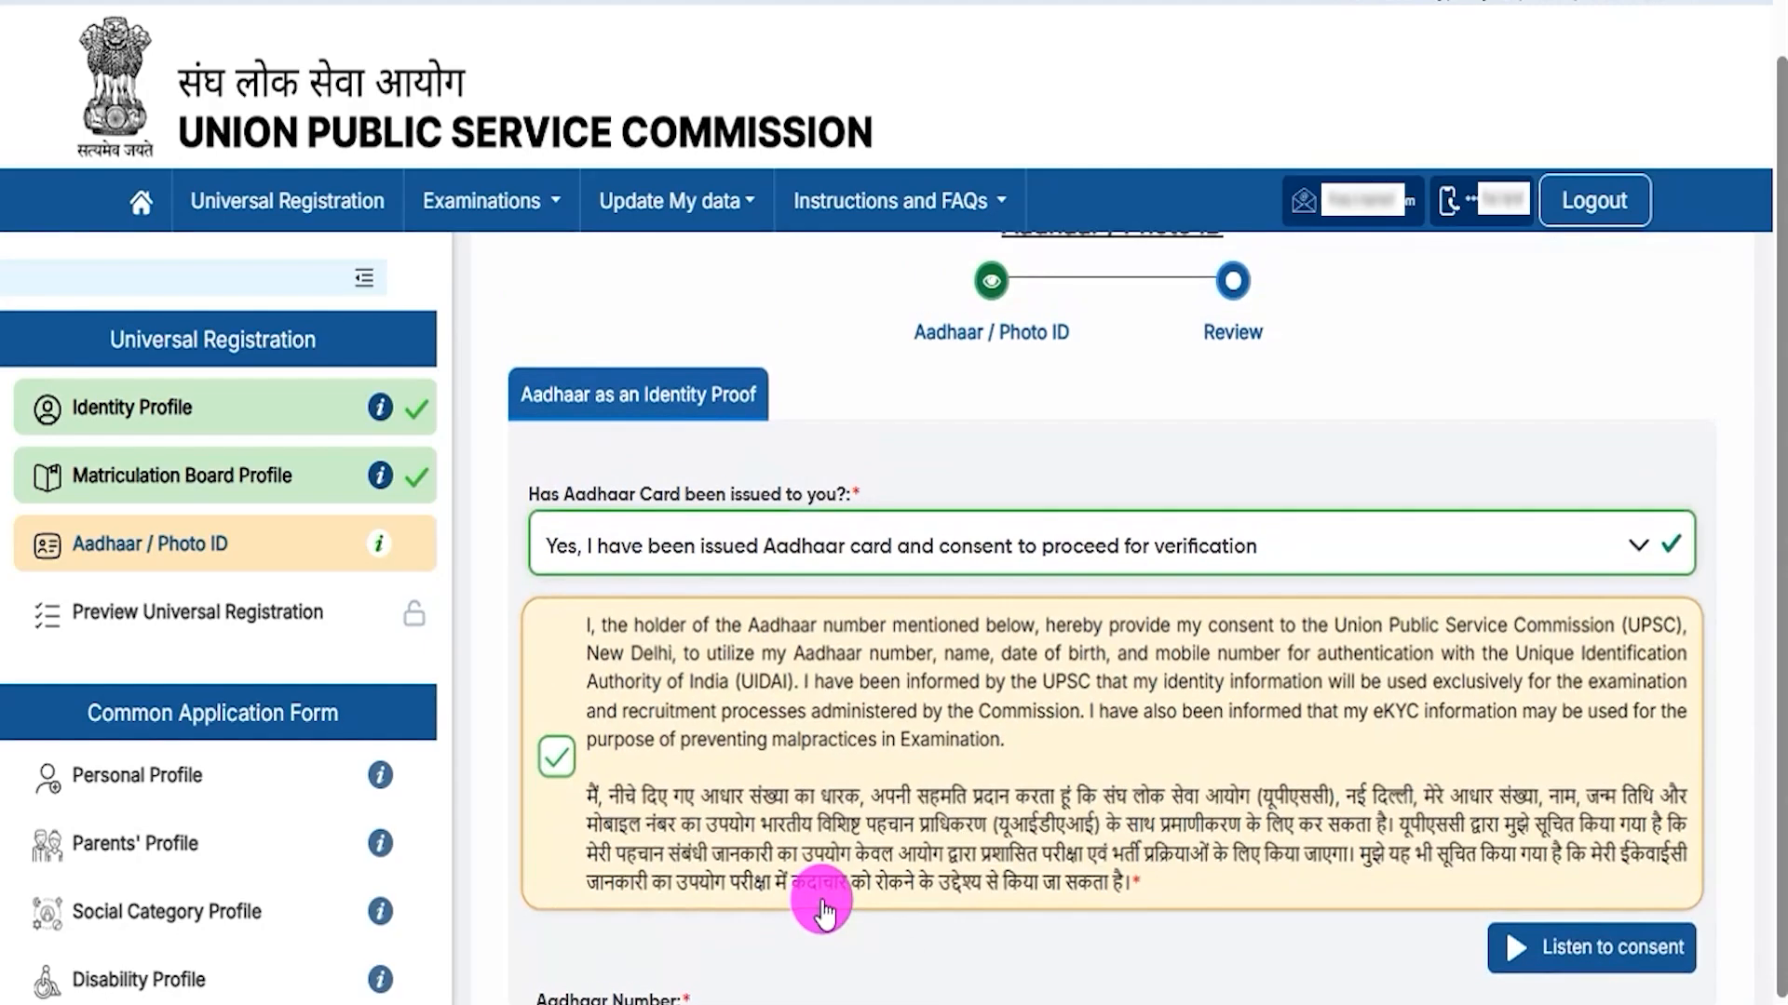
pyautogui.click(788, 553)
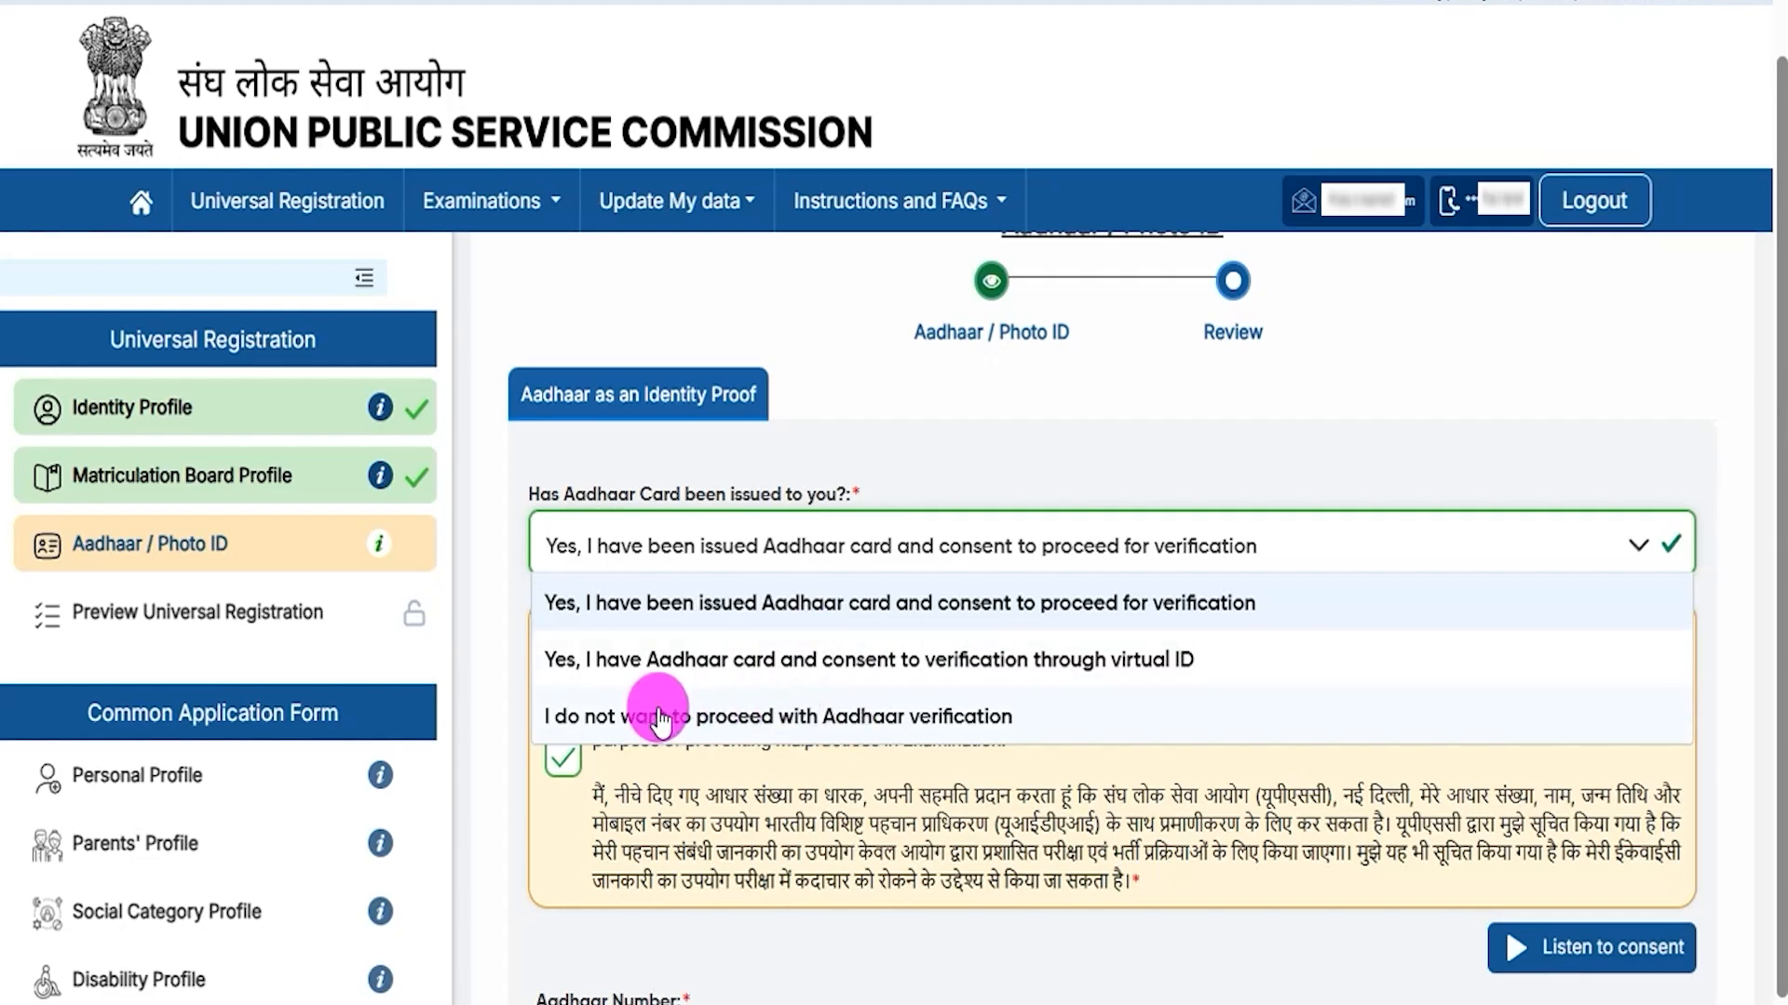
pyautogui.click(837, 715)
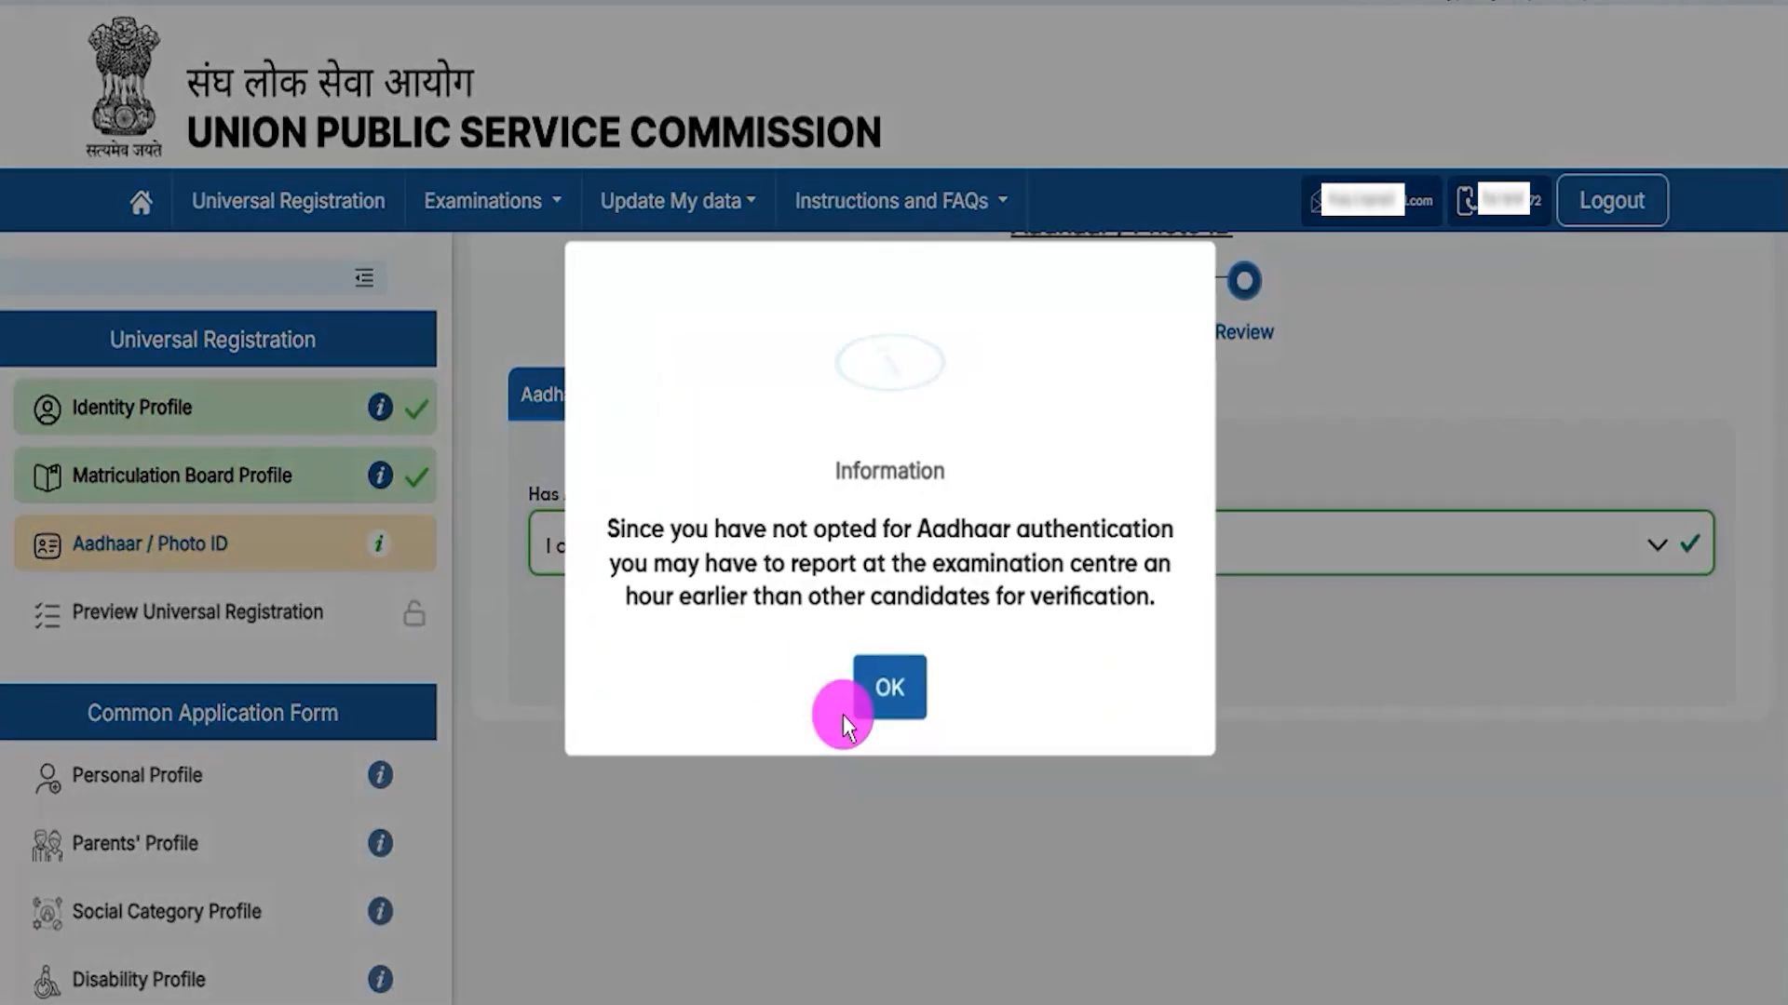
pyautogui.click(883, 700)
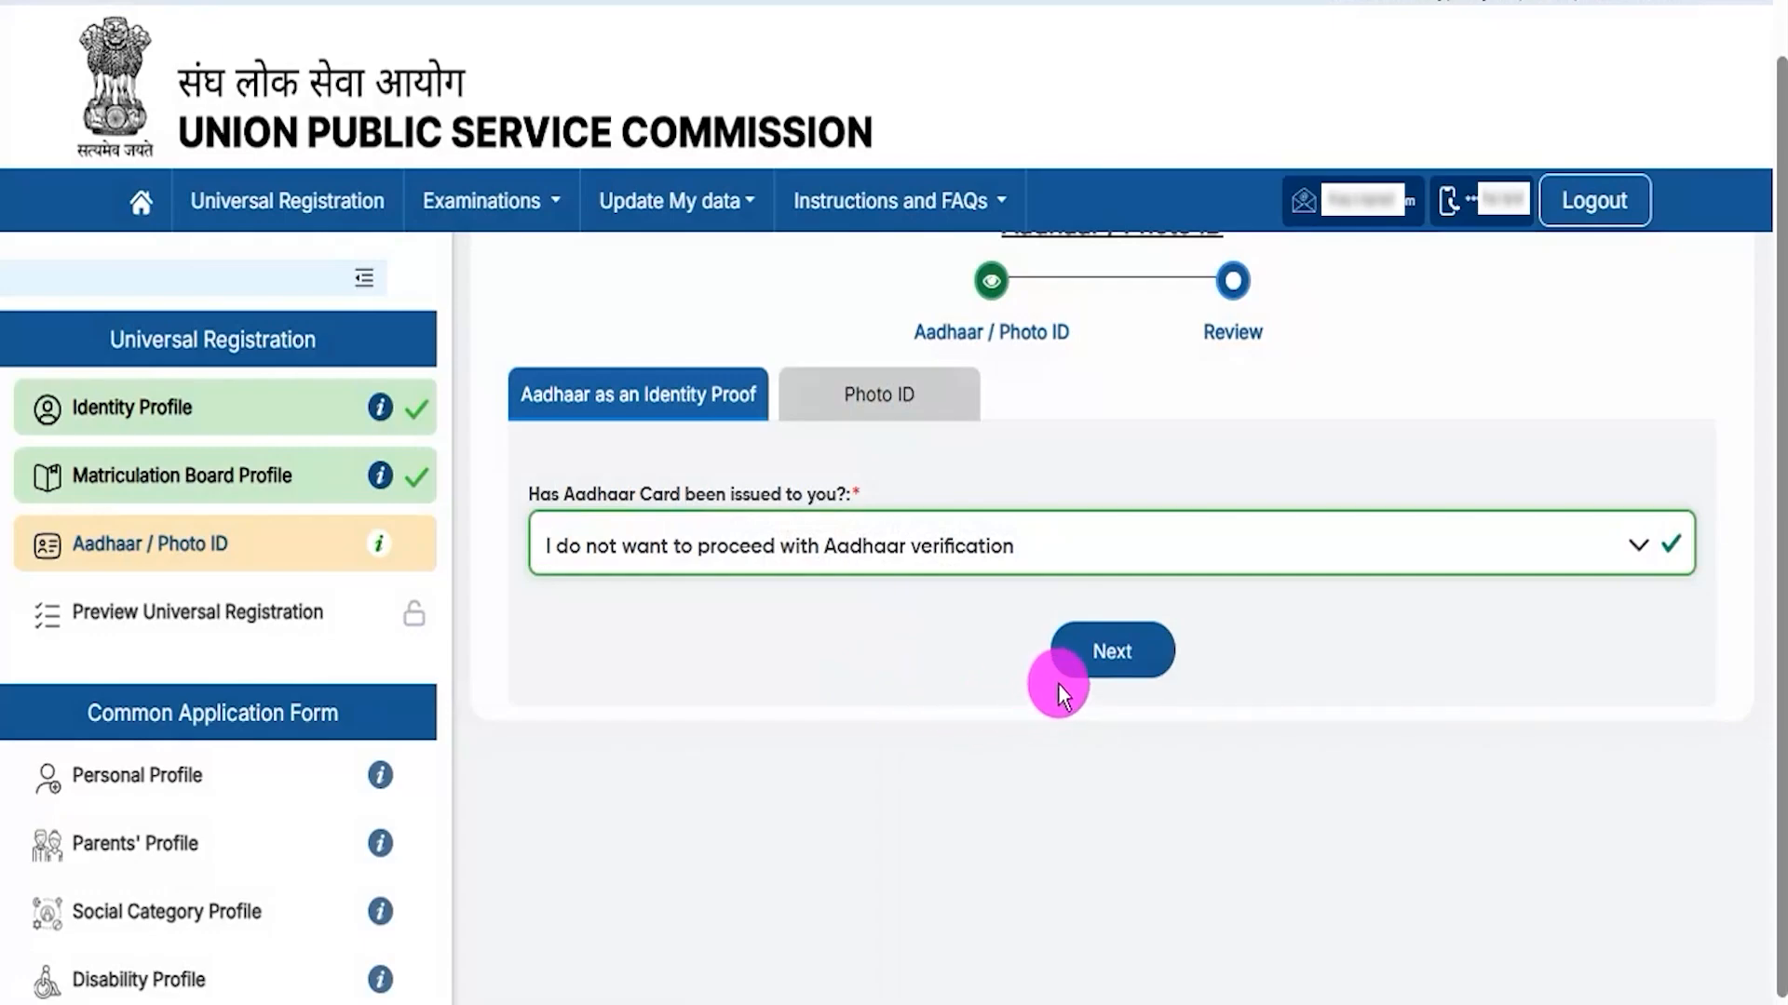
pyautogui.click(1090, 659)
# Choose Valid PAN Card as the identity card and go to its card number field.
pyautogui.click(696, 606)
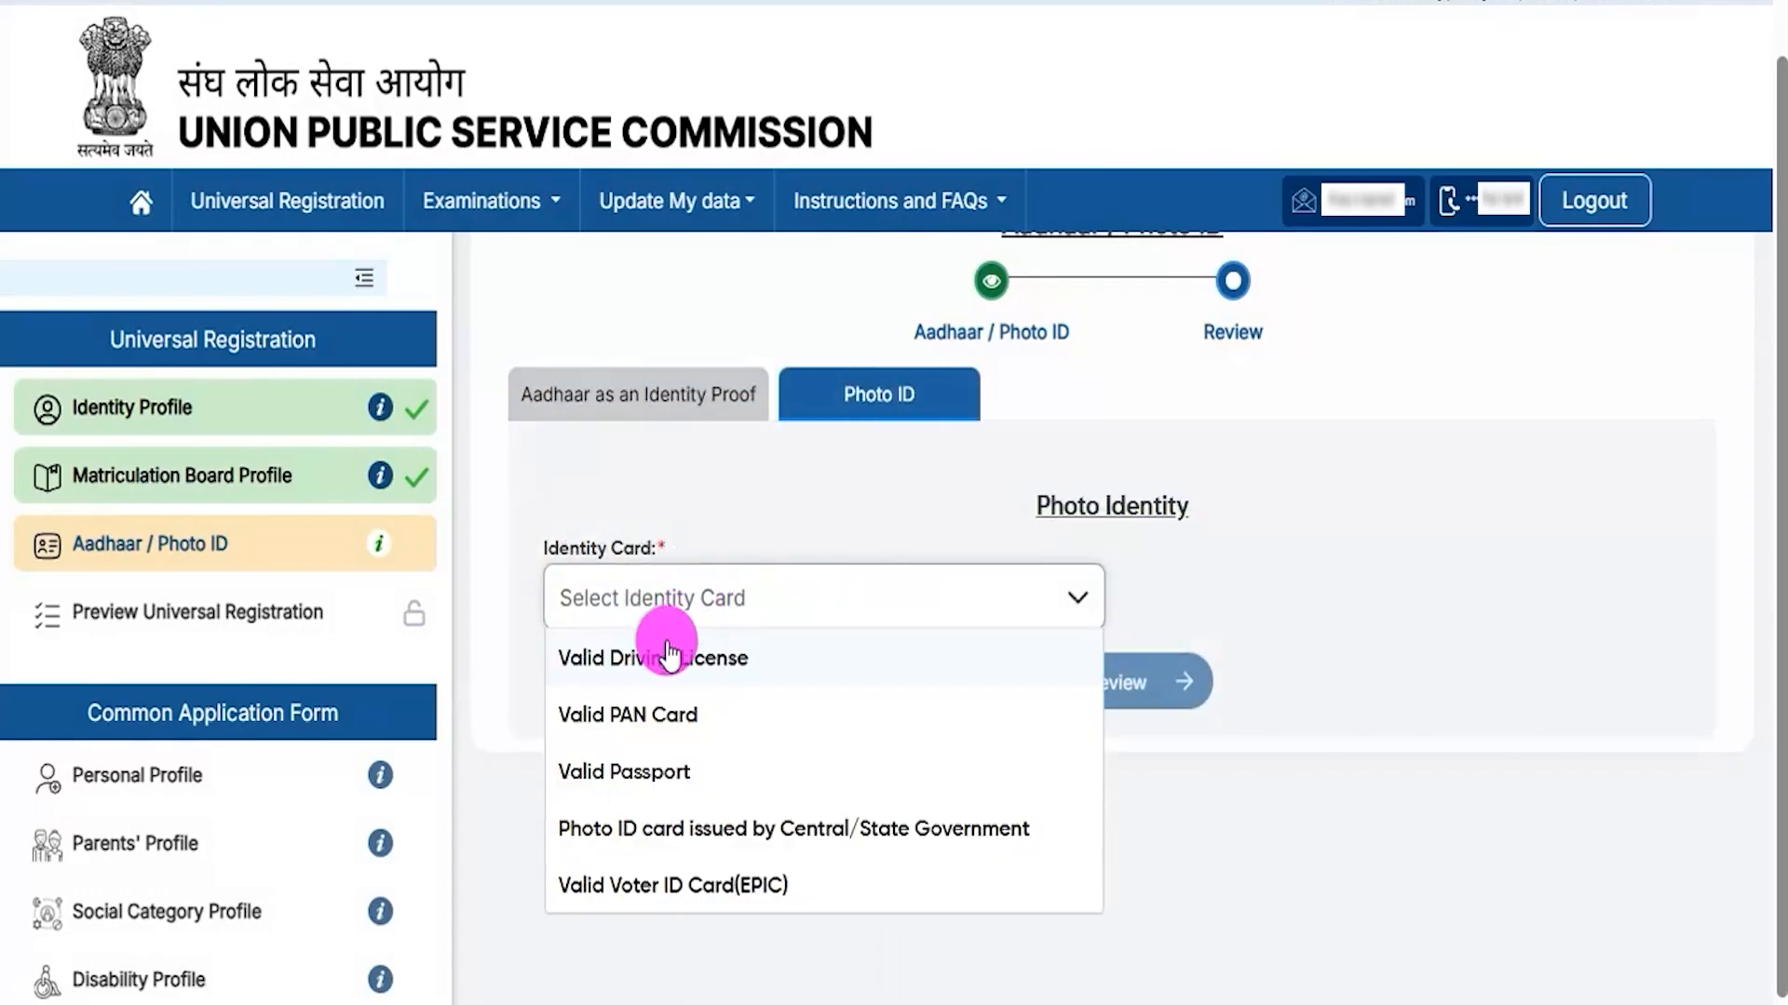
pyautogui.click(656, 714)
pyautogui.click(1138, 607)
# Read the Photo ID card upload notes on the allowed file size, file format and required file name.
pyautogui.scroll(-2, 1427, 775)
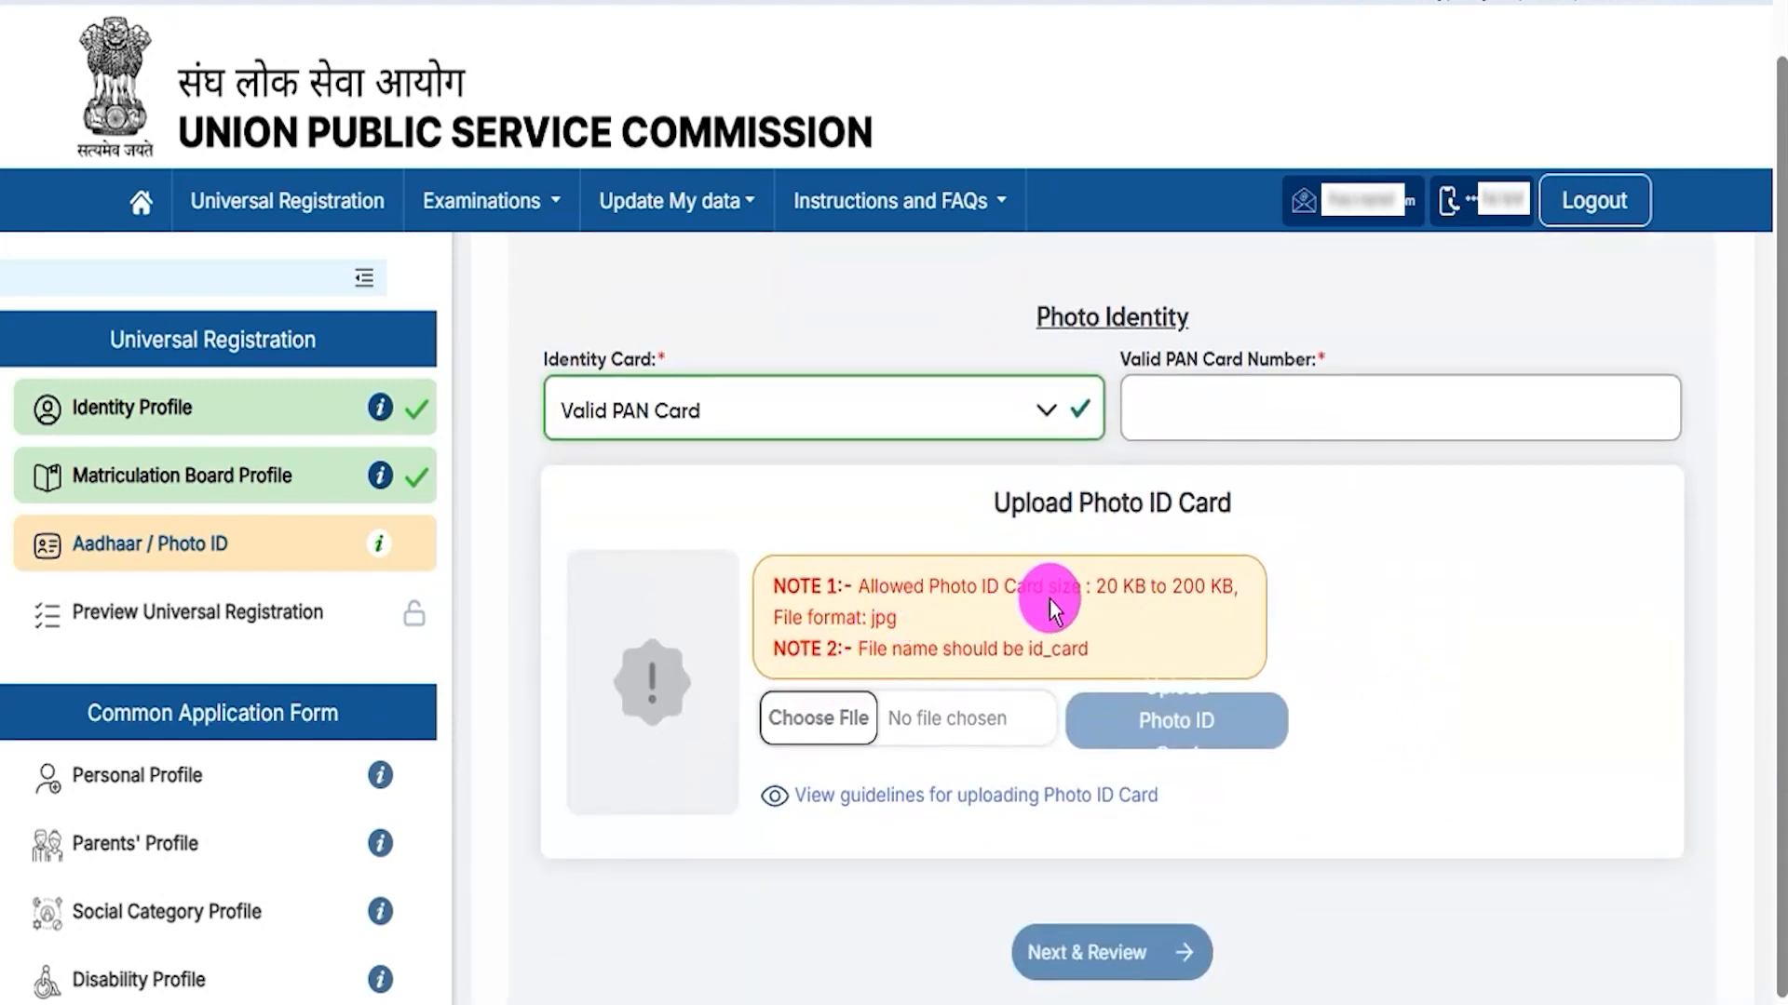
pyautogui.moveTo(884, 586); pyautogui.dragTo(1004, 590)
pyautogui.moveTo(1093, 629); pyautogui.dragTo(1168, 618)
pyautogui.moveTo(832, 649); pyautogui.dragTo(853, 646)
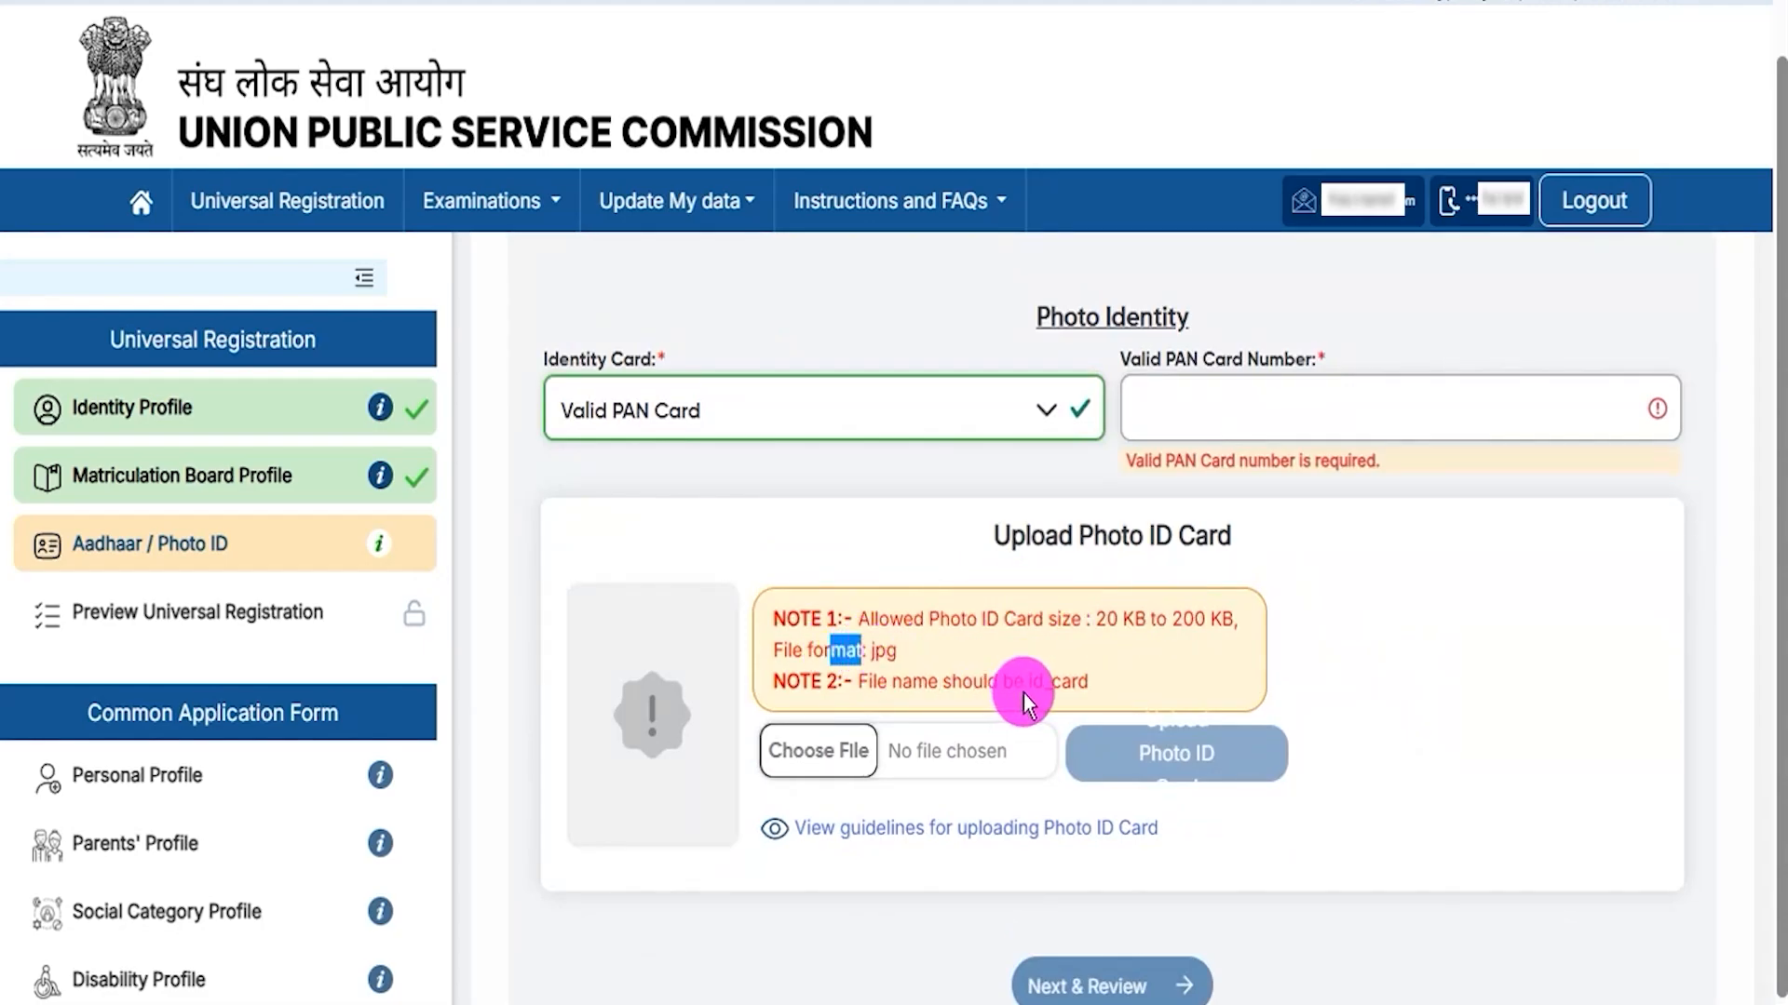
pyautogui.moveTo(1026, 684); pyautogui.dragTo(1058, 681)
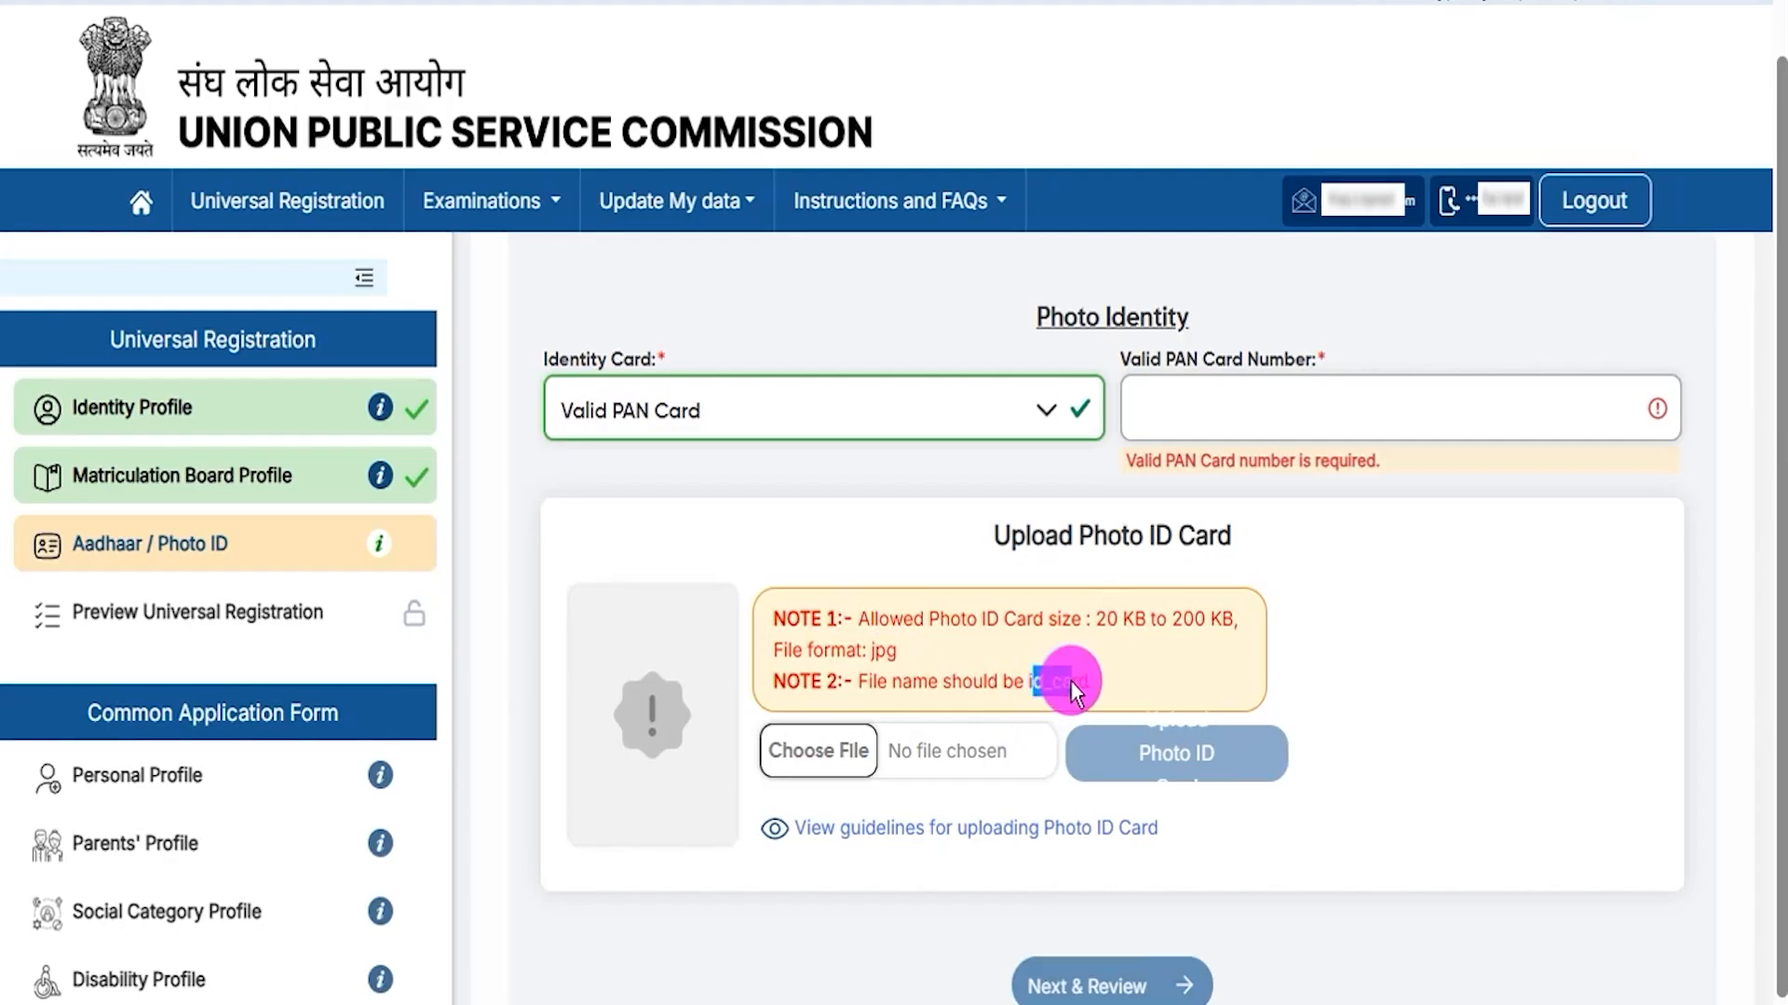
# Examine the jpg requirement for the Photo ID upload and compare the Aadhaar as an Identity Proof and Photo ID sections.
pyautogui.moveTo(875, 652); pyautogui.dragTo(897, 650)
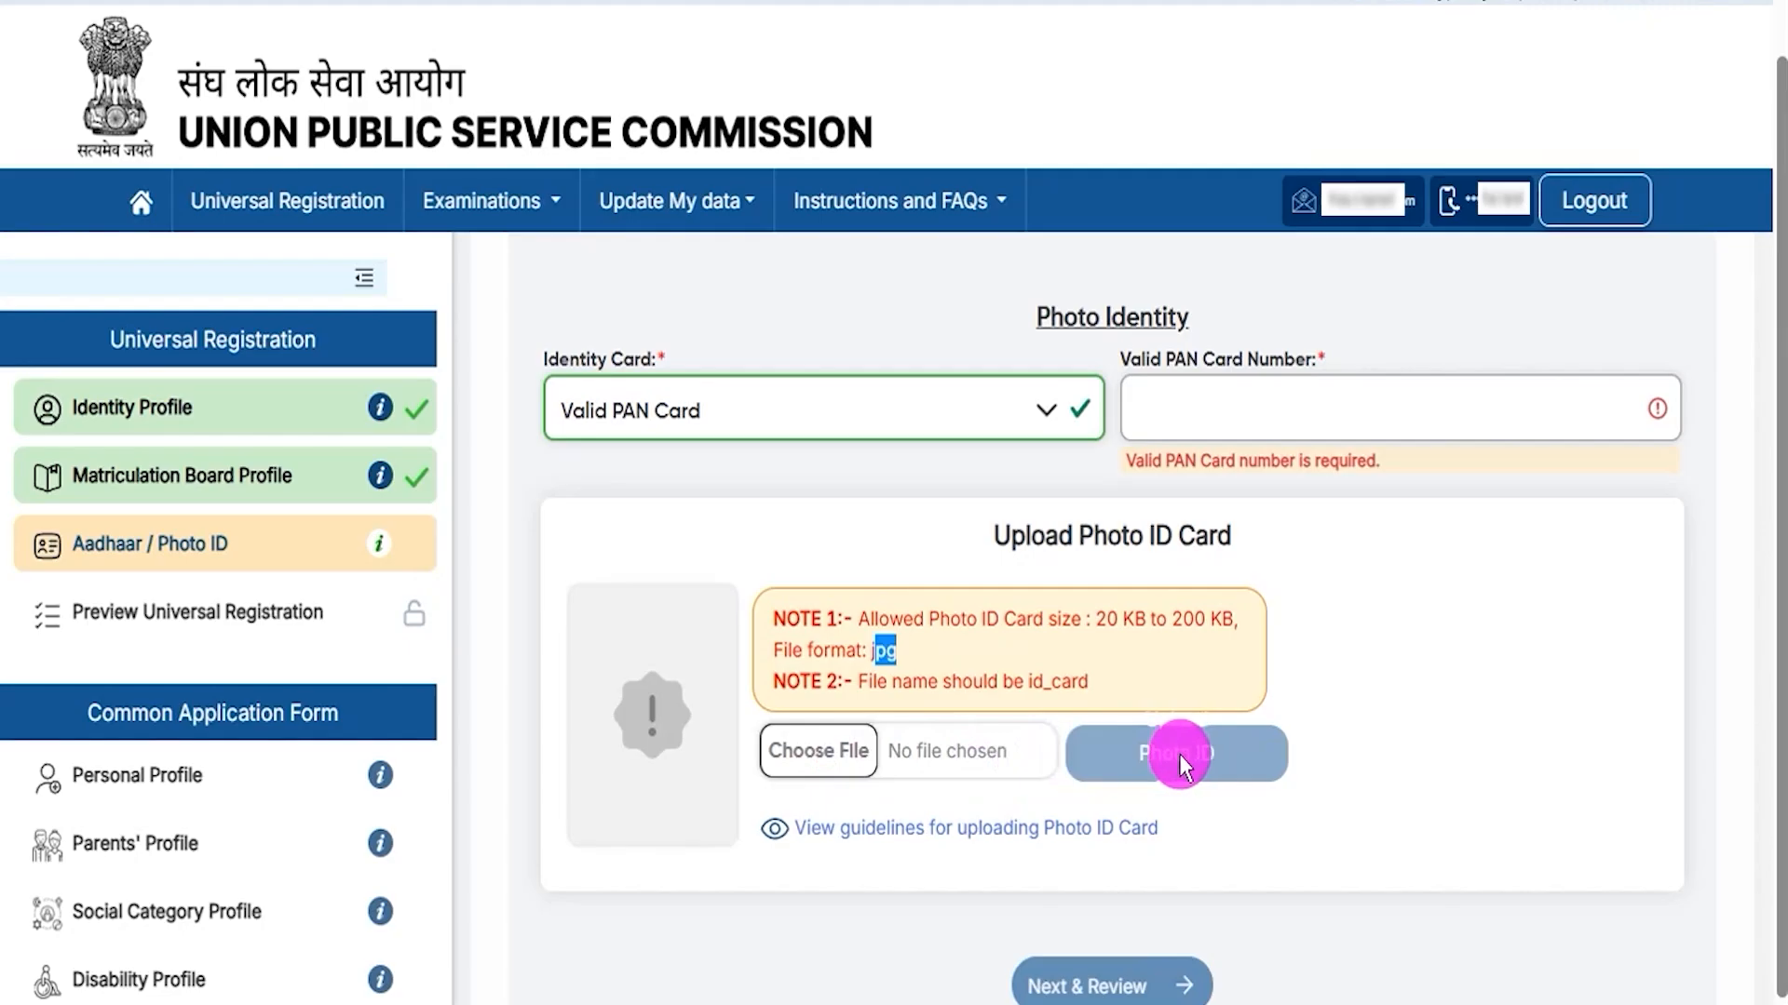
pyautogui.scroll(2, 1075, 752)
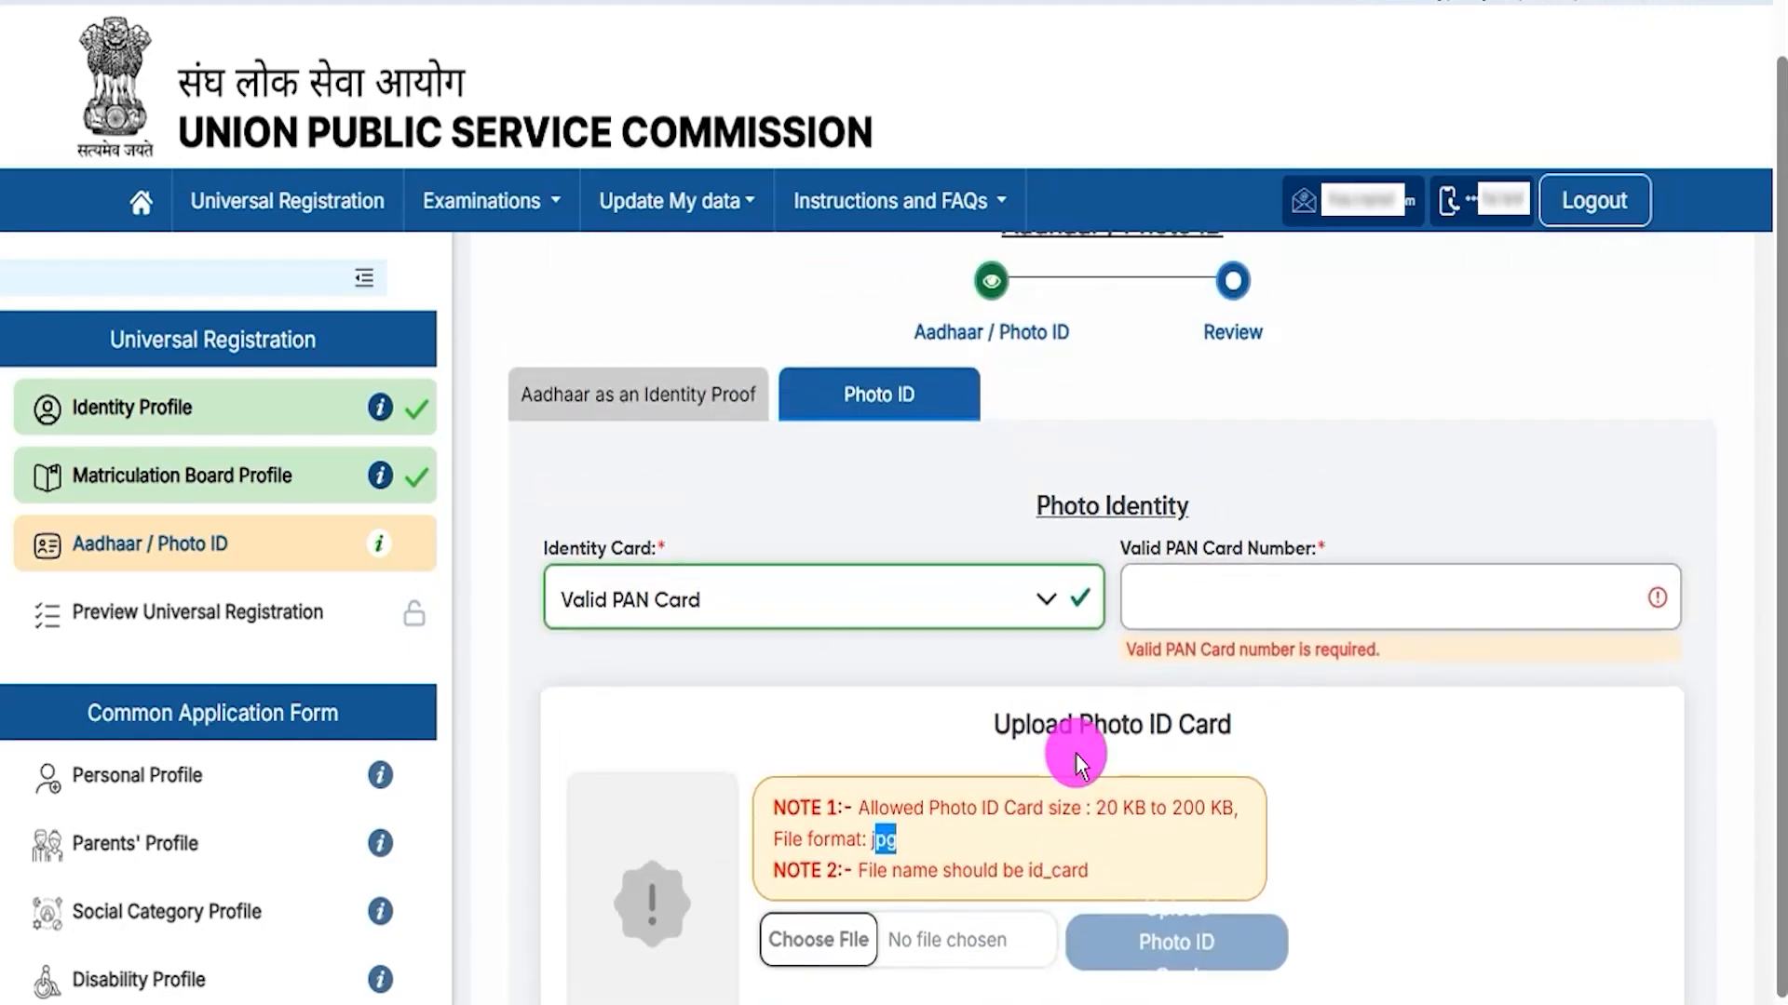
pyautogui.click(712, 414)
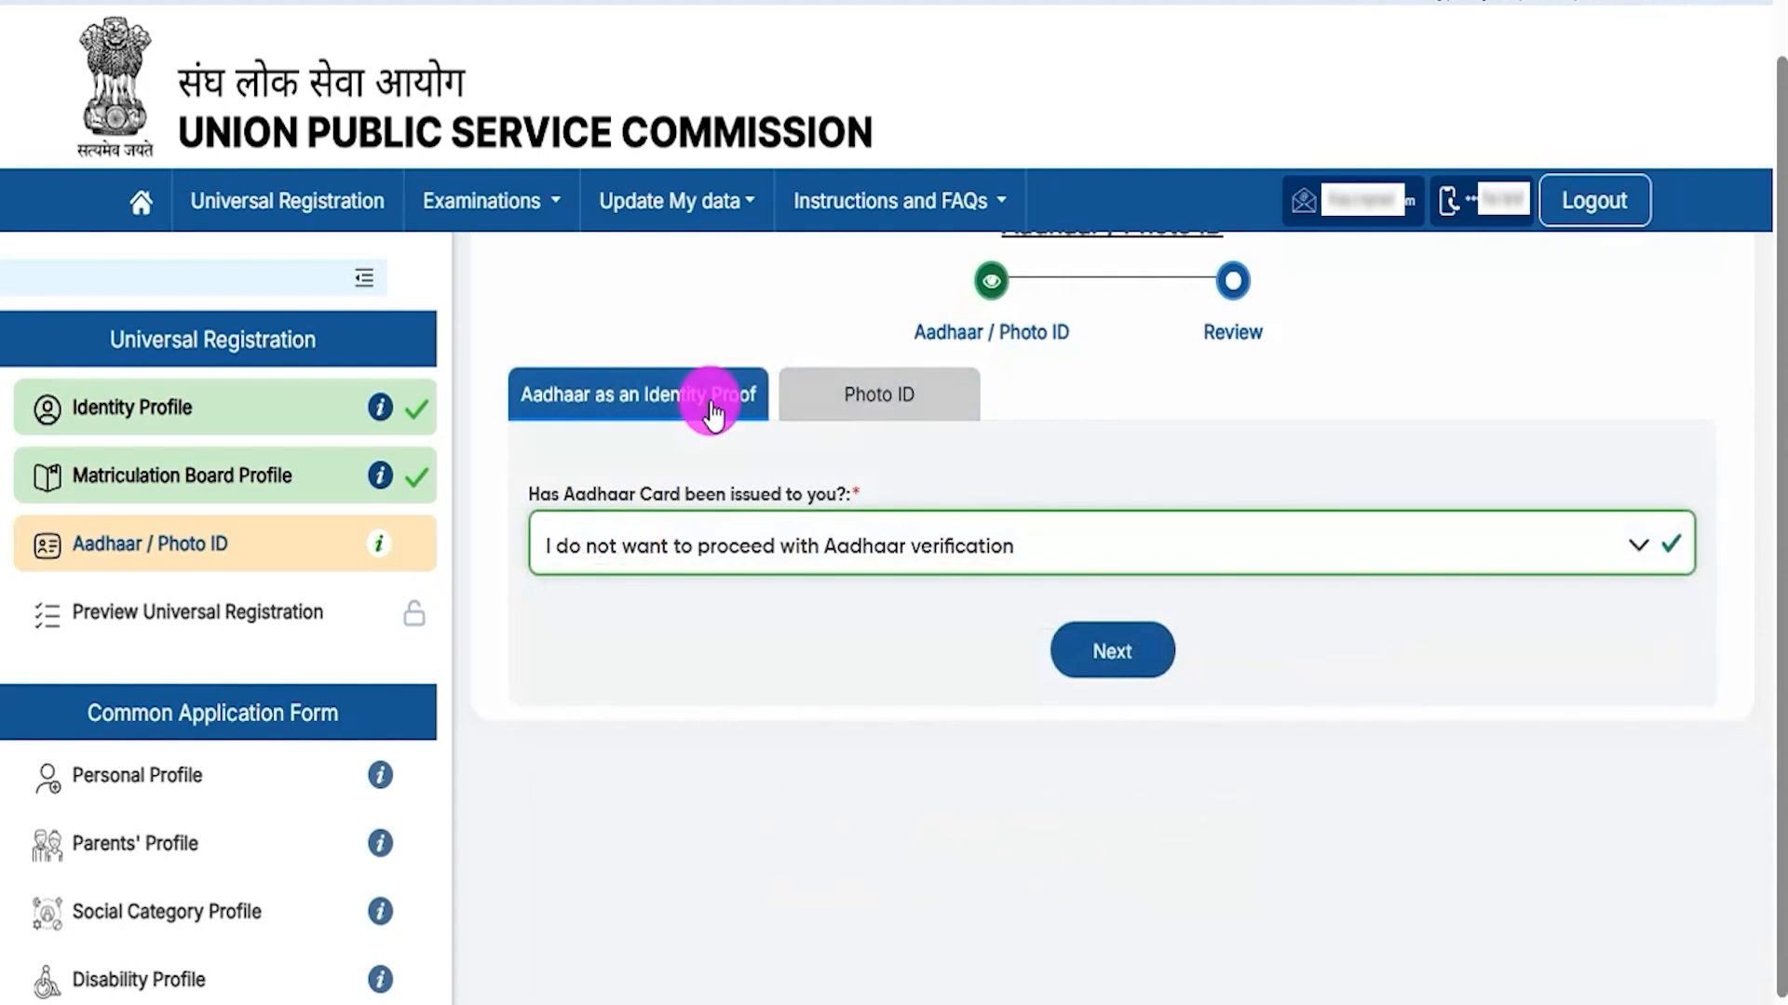
pyautogui.scroll(1, 802, 586)
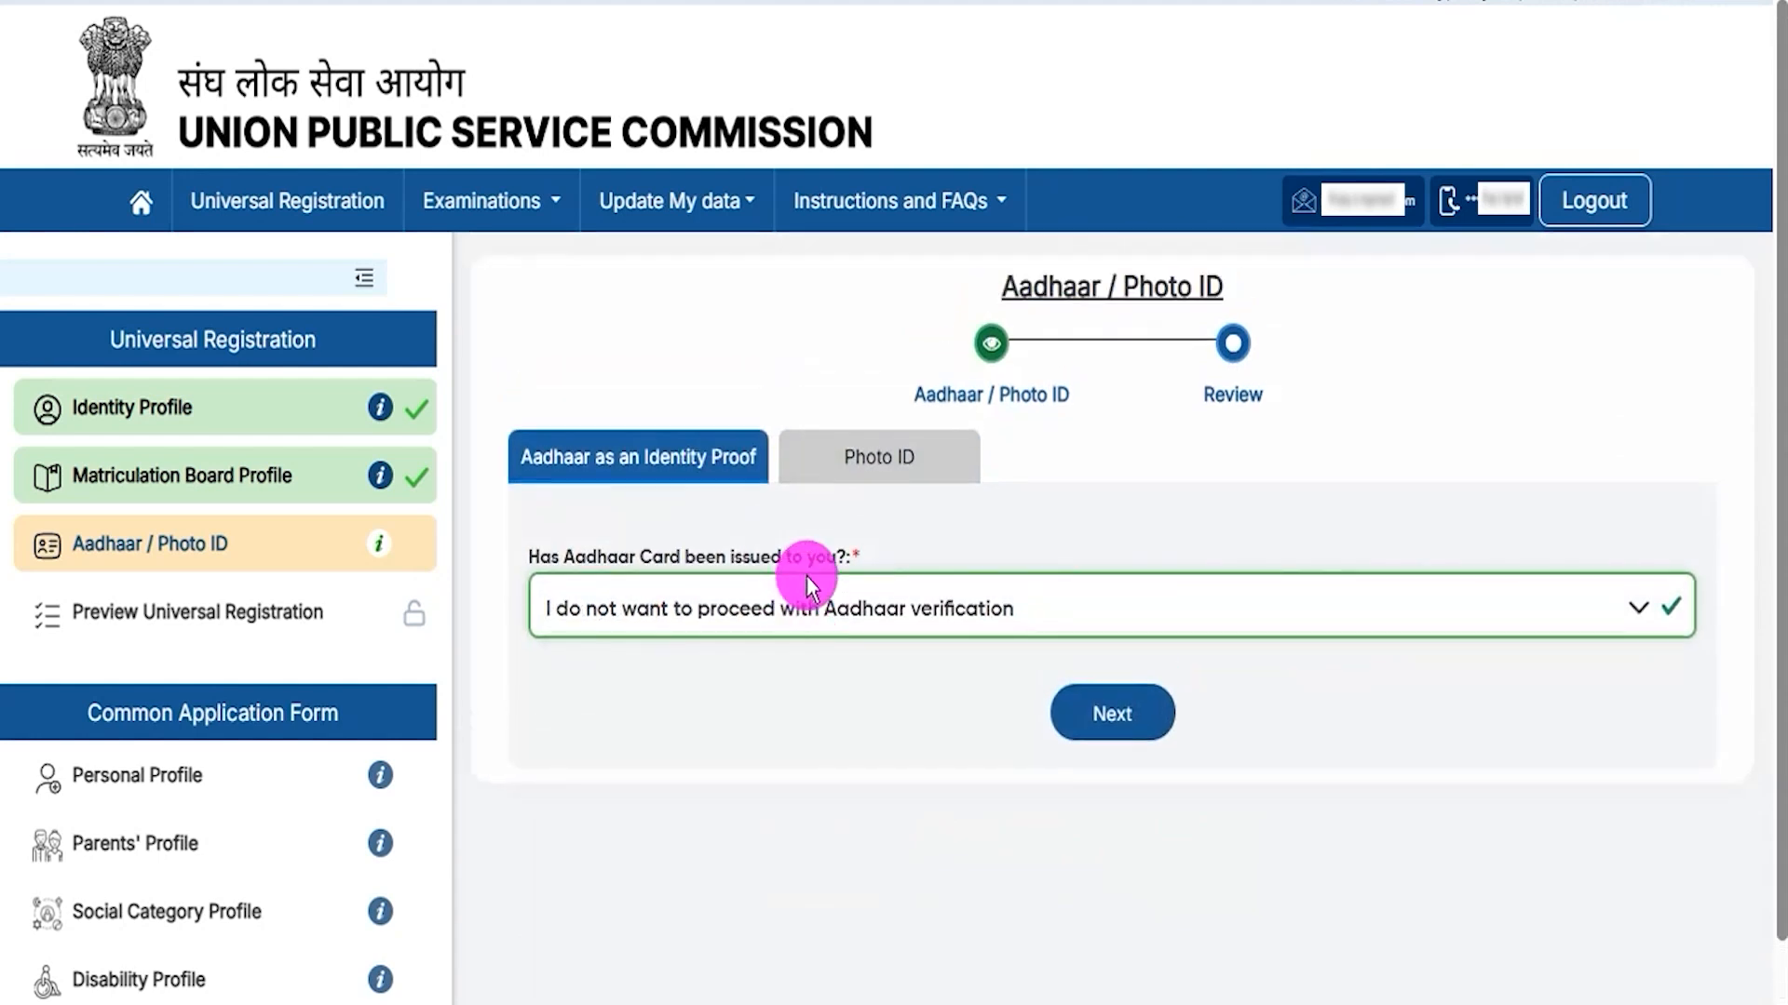
pyautogui.click(852, 470)
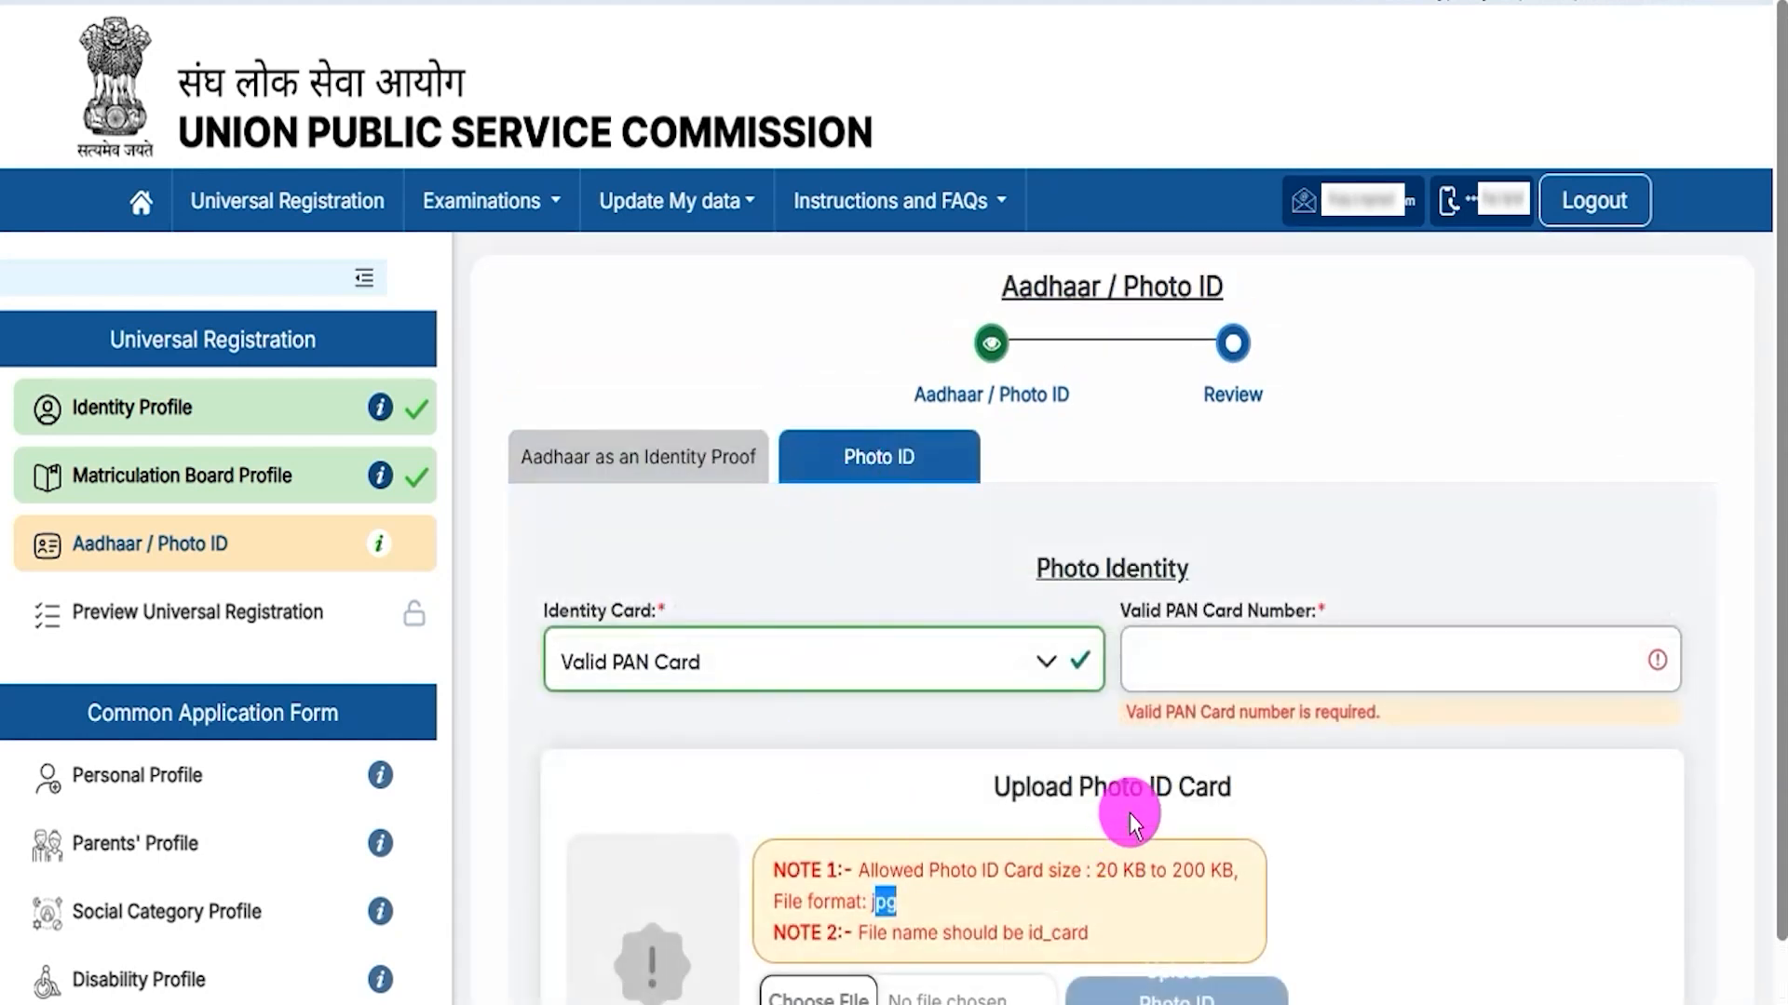
pyautogui.scroll(-2, 1210, 776)
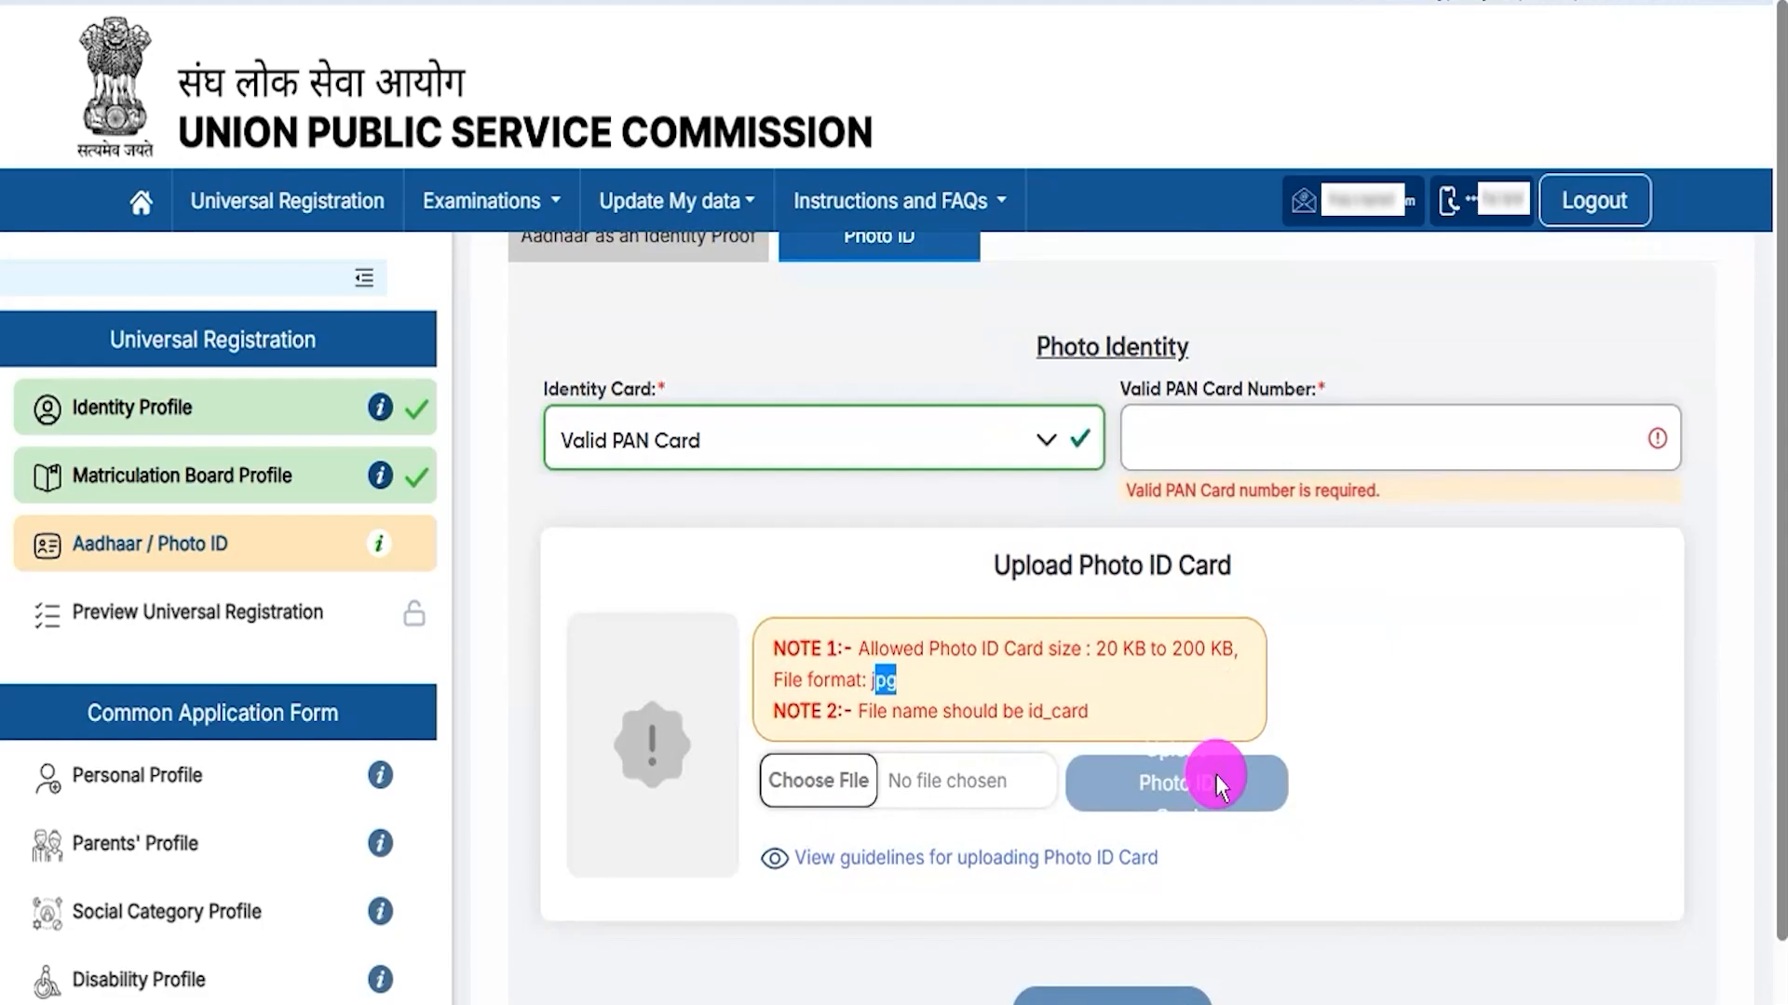
pyautogui.scroll(2, 1216, 775)
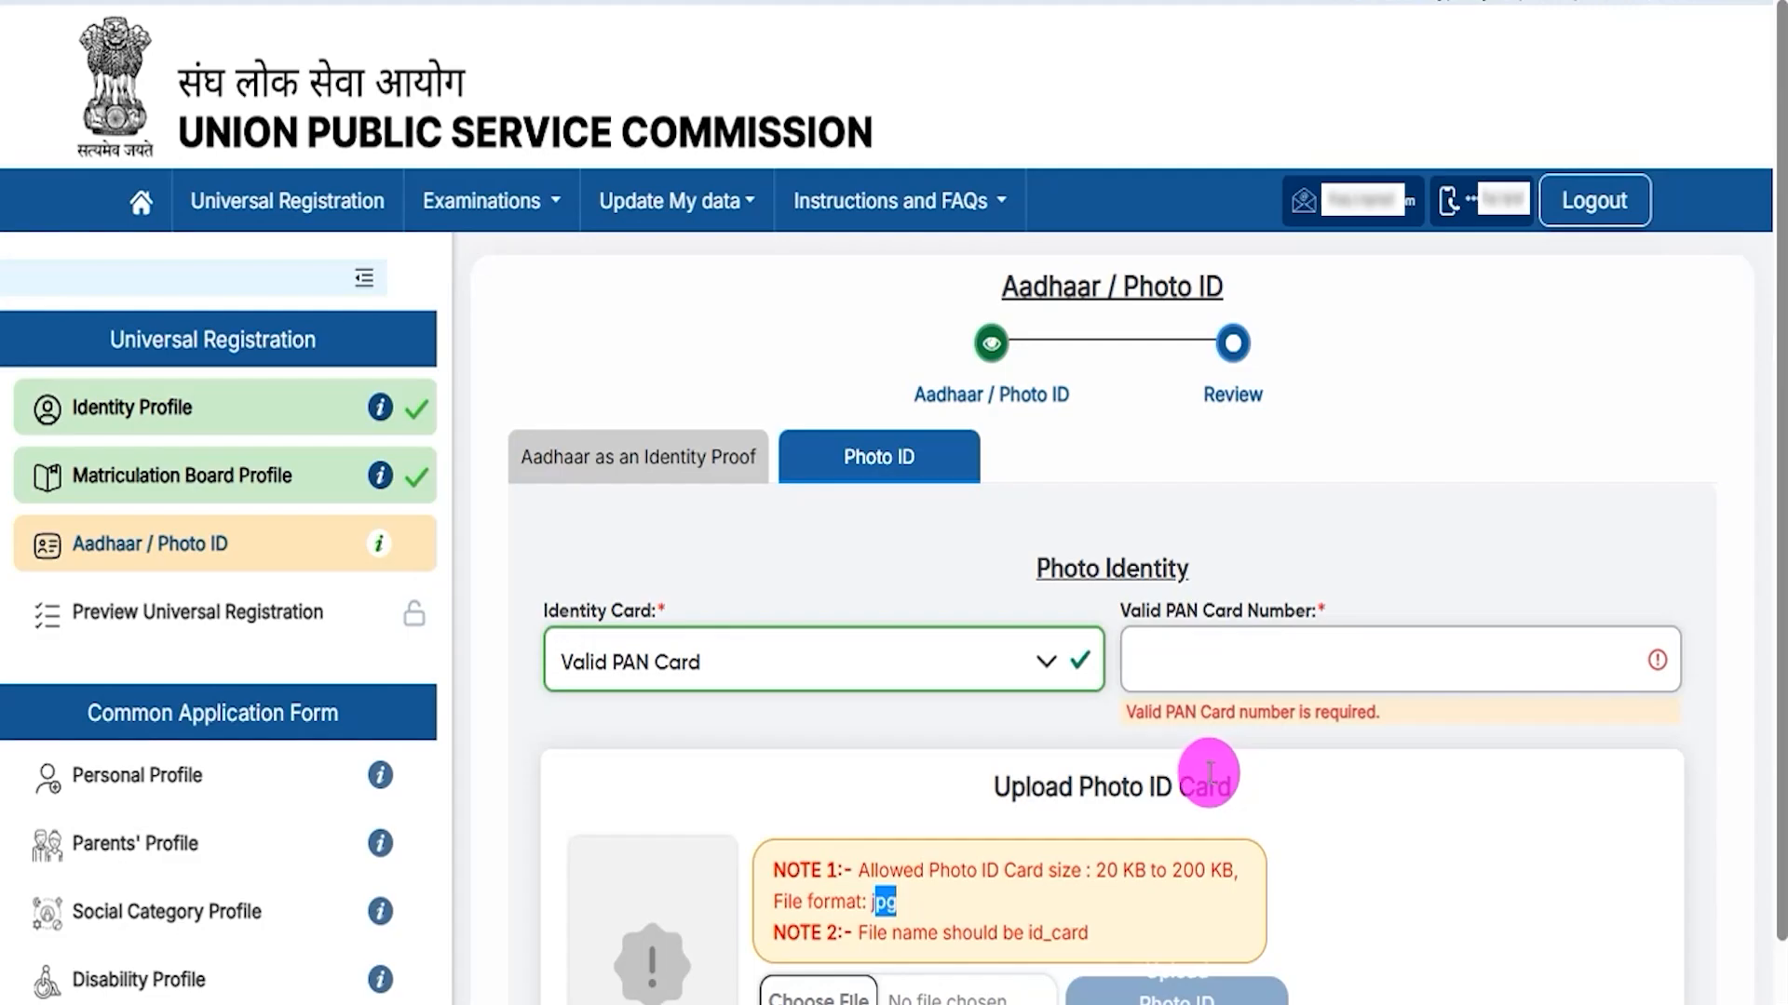
pyautogui.moveTo(1014, 789); pyautogui.dragTo(1210, 790)
# Change the Aadhaar status to "Yes, I have been issued Aadhaar card and consent to proceed for verification" with the consent statement ticked.
pyautogui.click(686, 467)
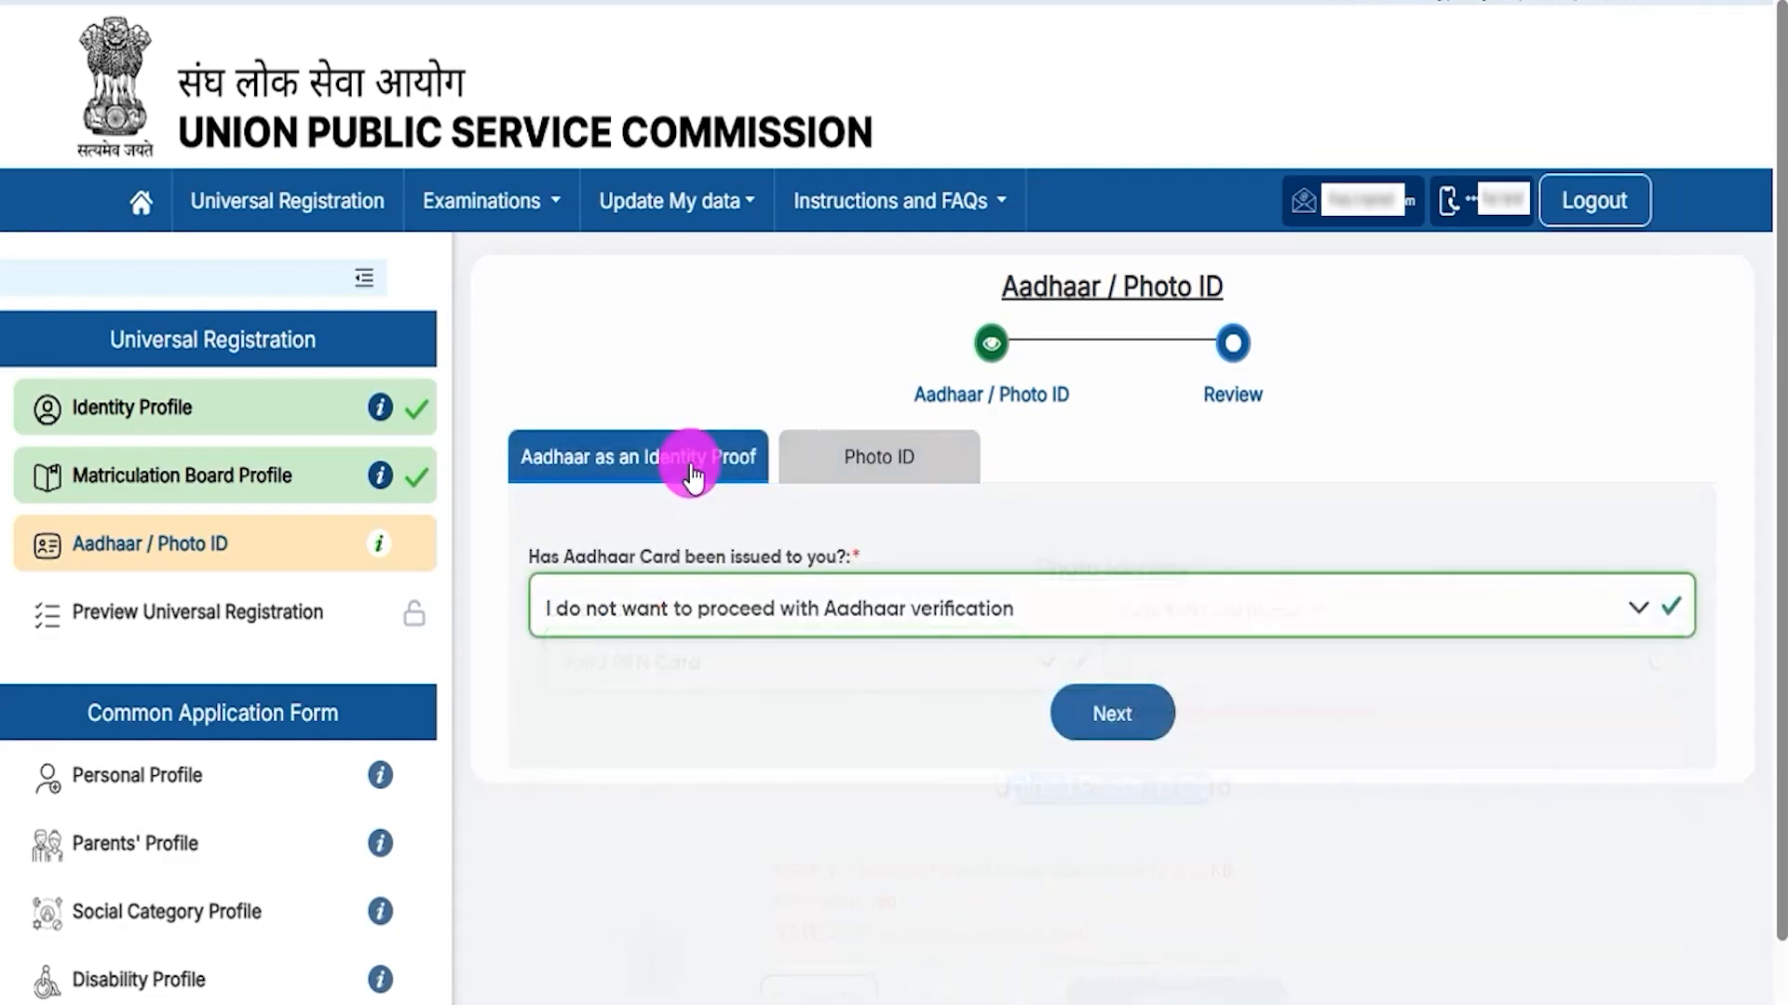
pyautogui.click(811, 611)
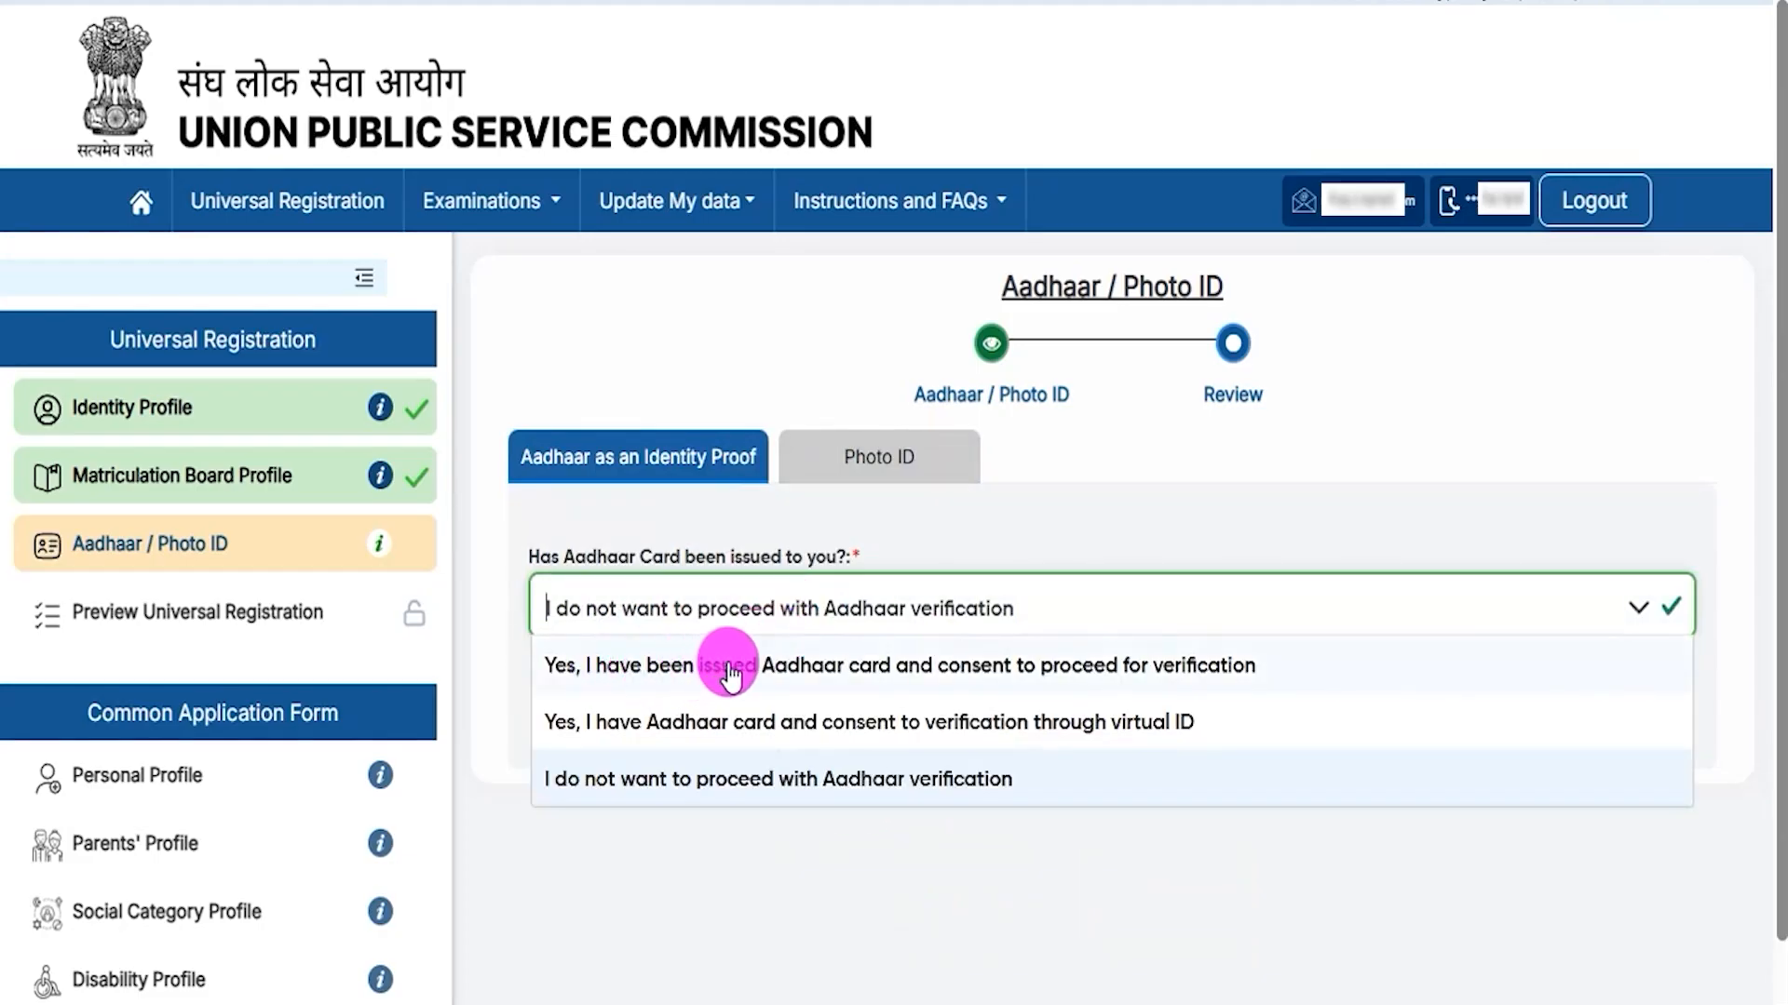
pyautogui.click(1128, 666)
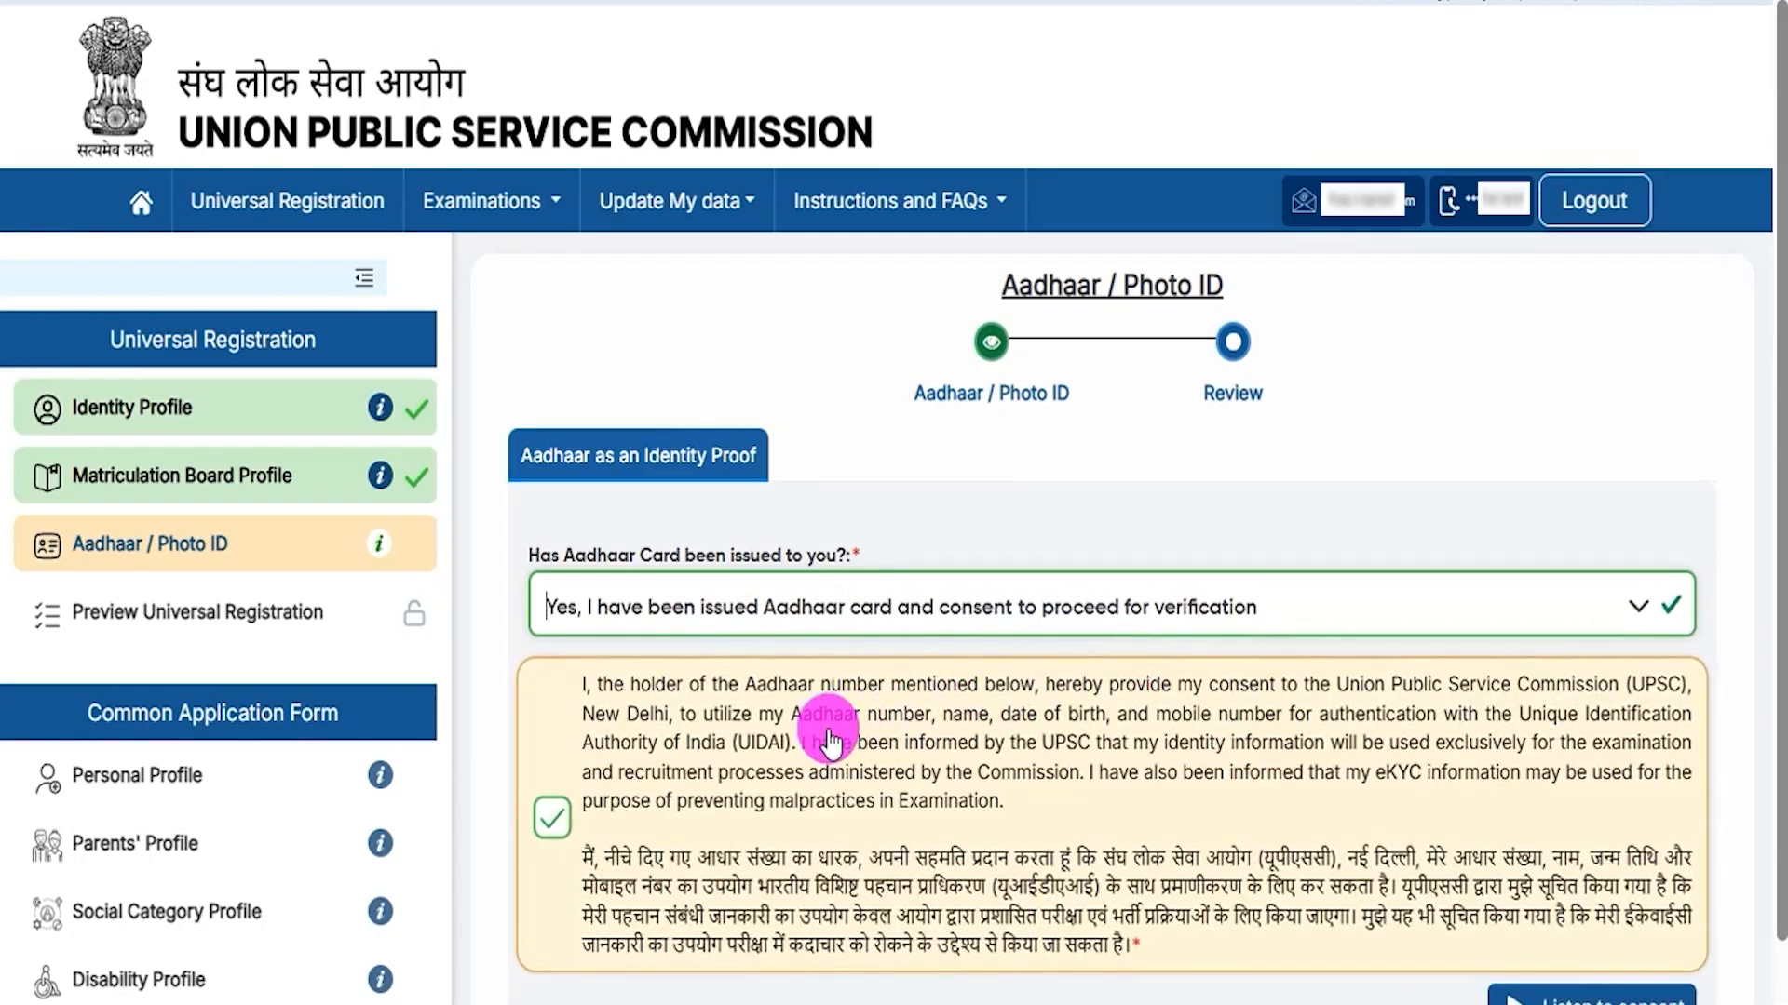
pyautogui.scroll(-3, 792, 717)
pyautogui.click(559, 540)
pyautogui.scroll(-1, 707, 633)
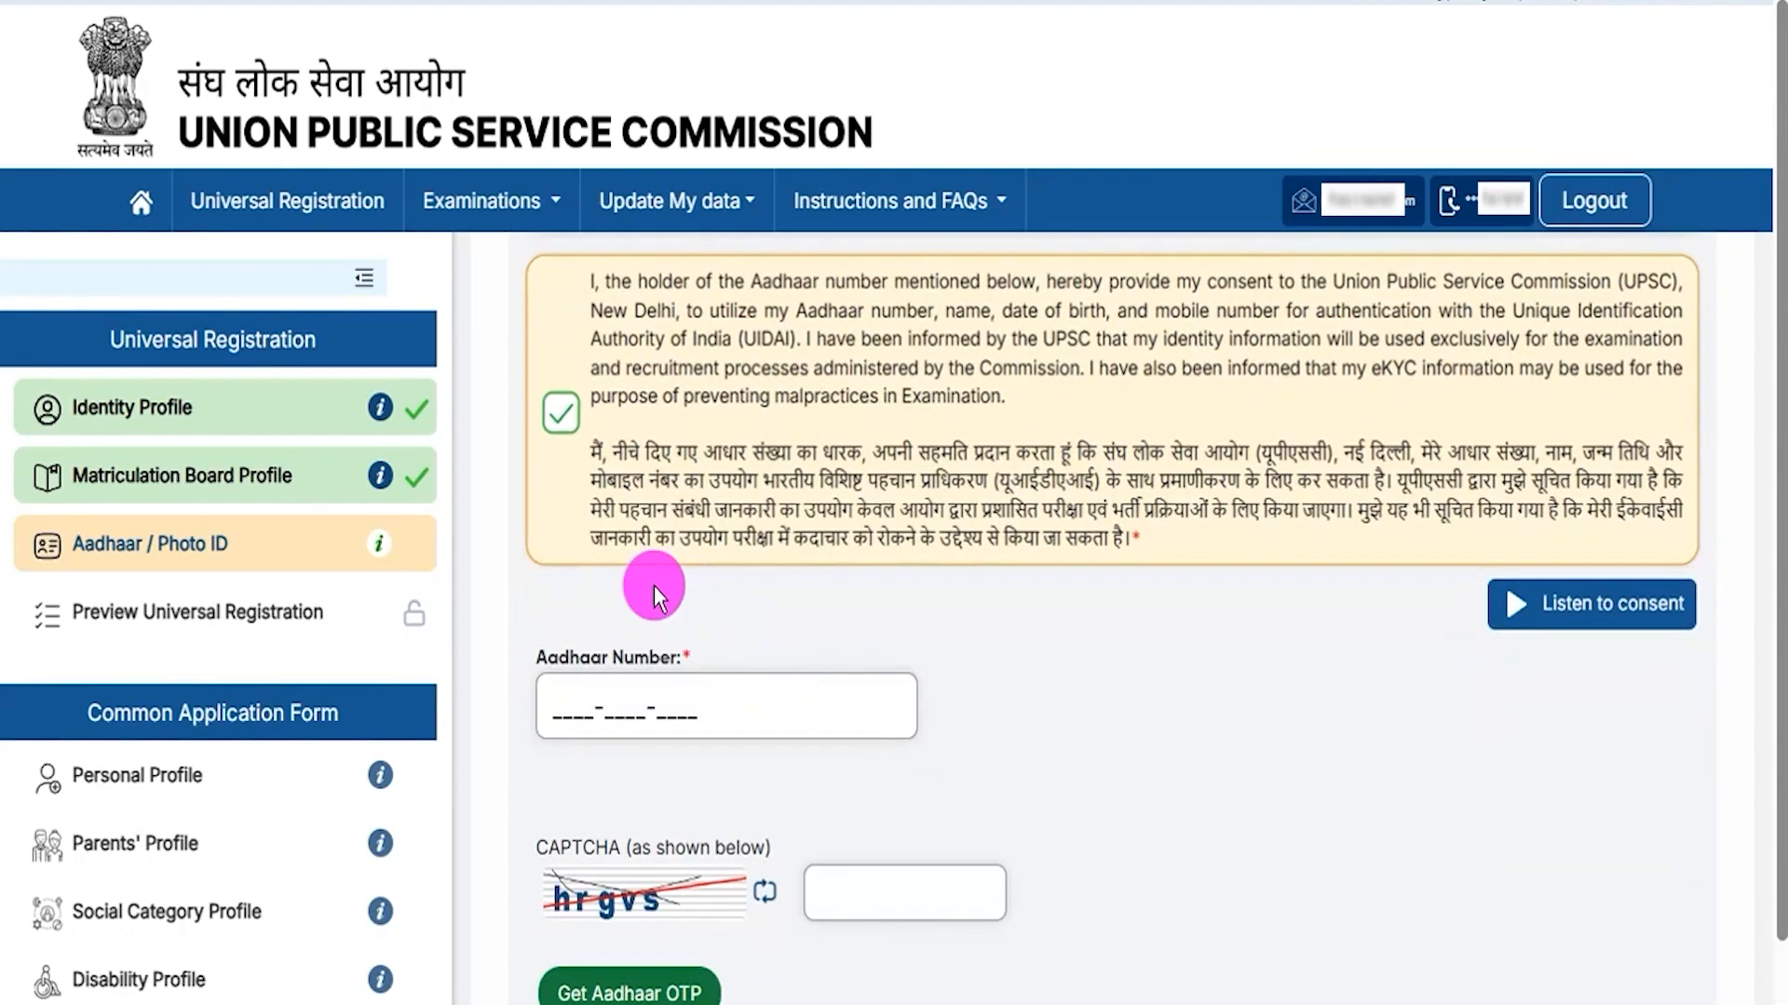
# Examine the Aadhaar number and CAPTCHA entries required for requesting the Aadhaar OTP.
pyautogui.click(649, 710)
pyautogui.scroll(-1, 810, 718)
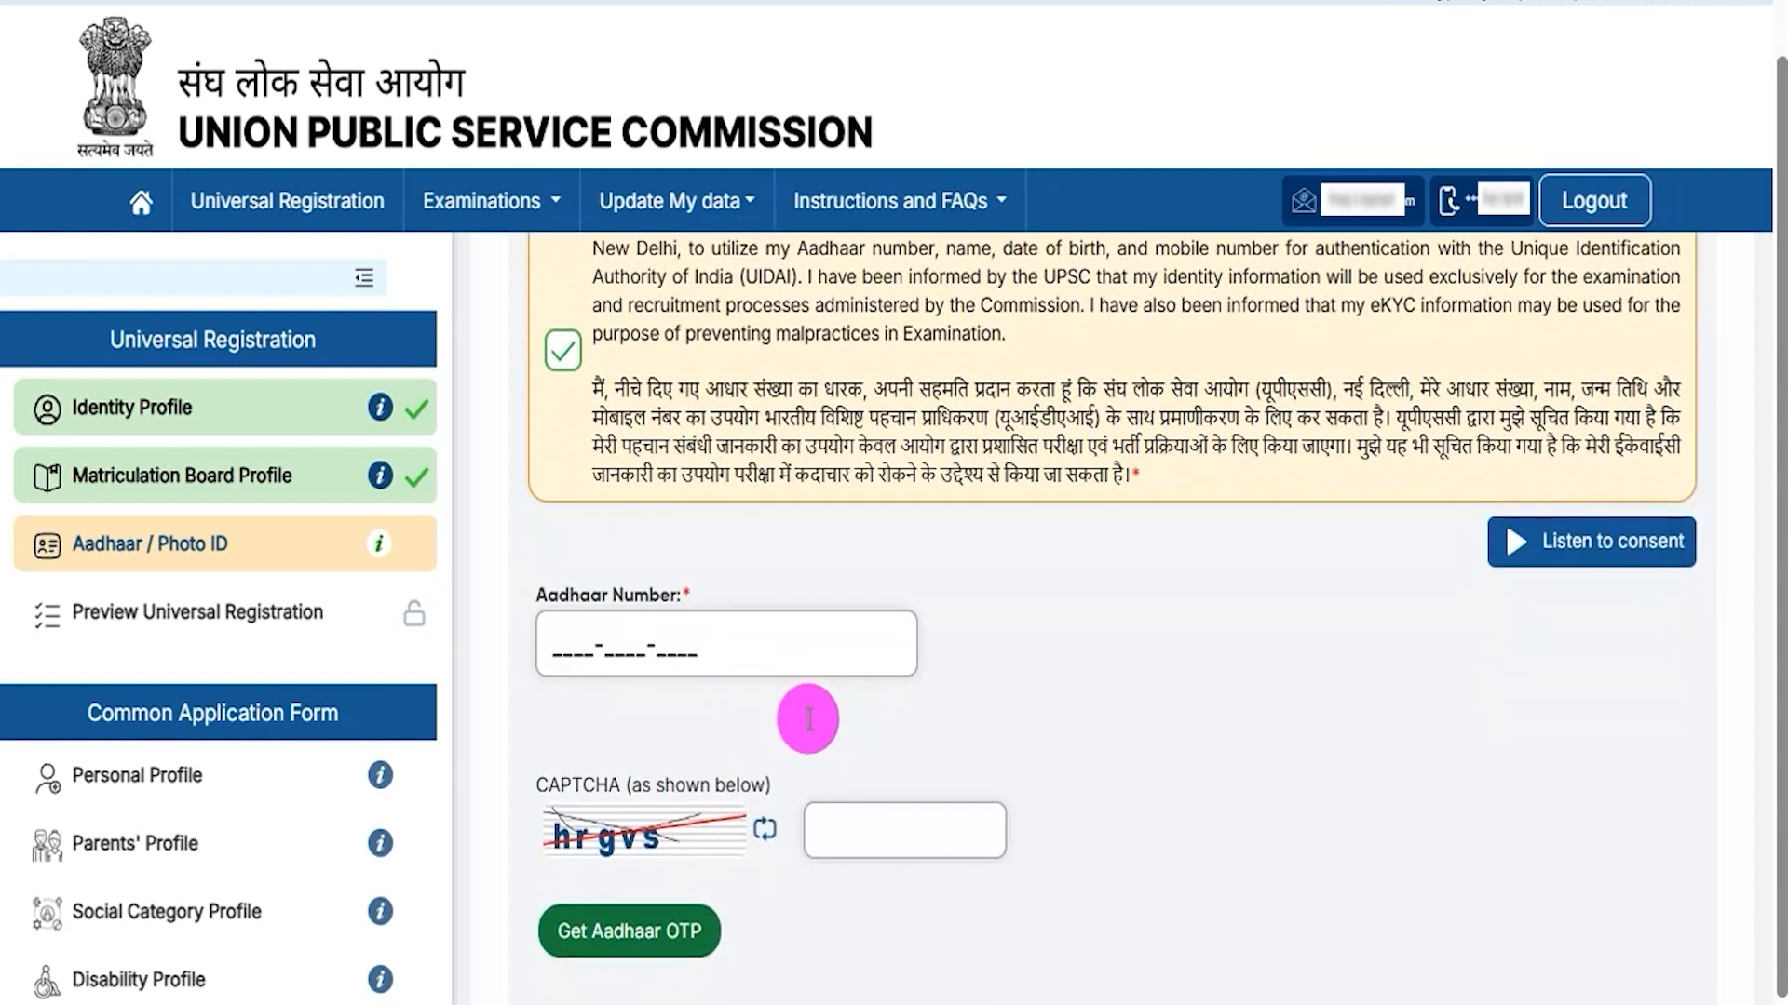
pyautogui.scroll(-1, 852, 857)
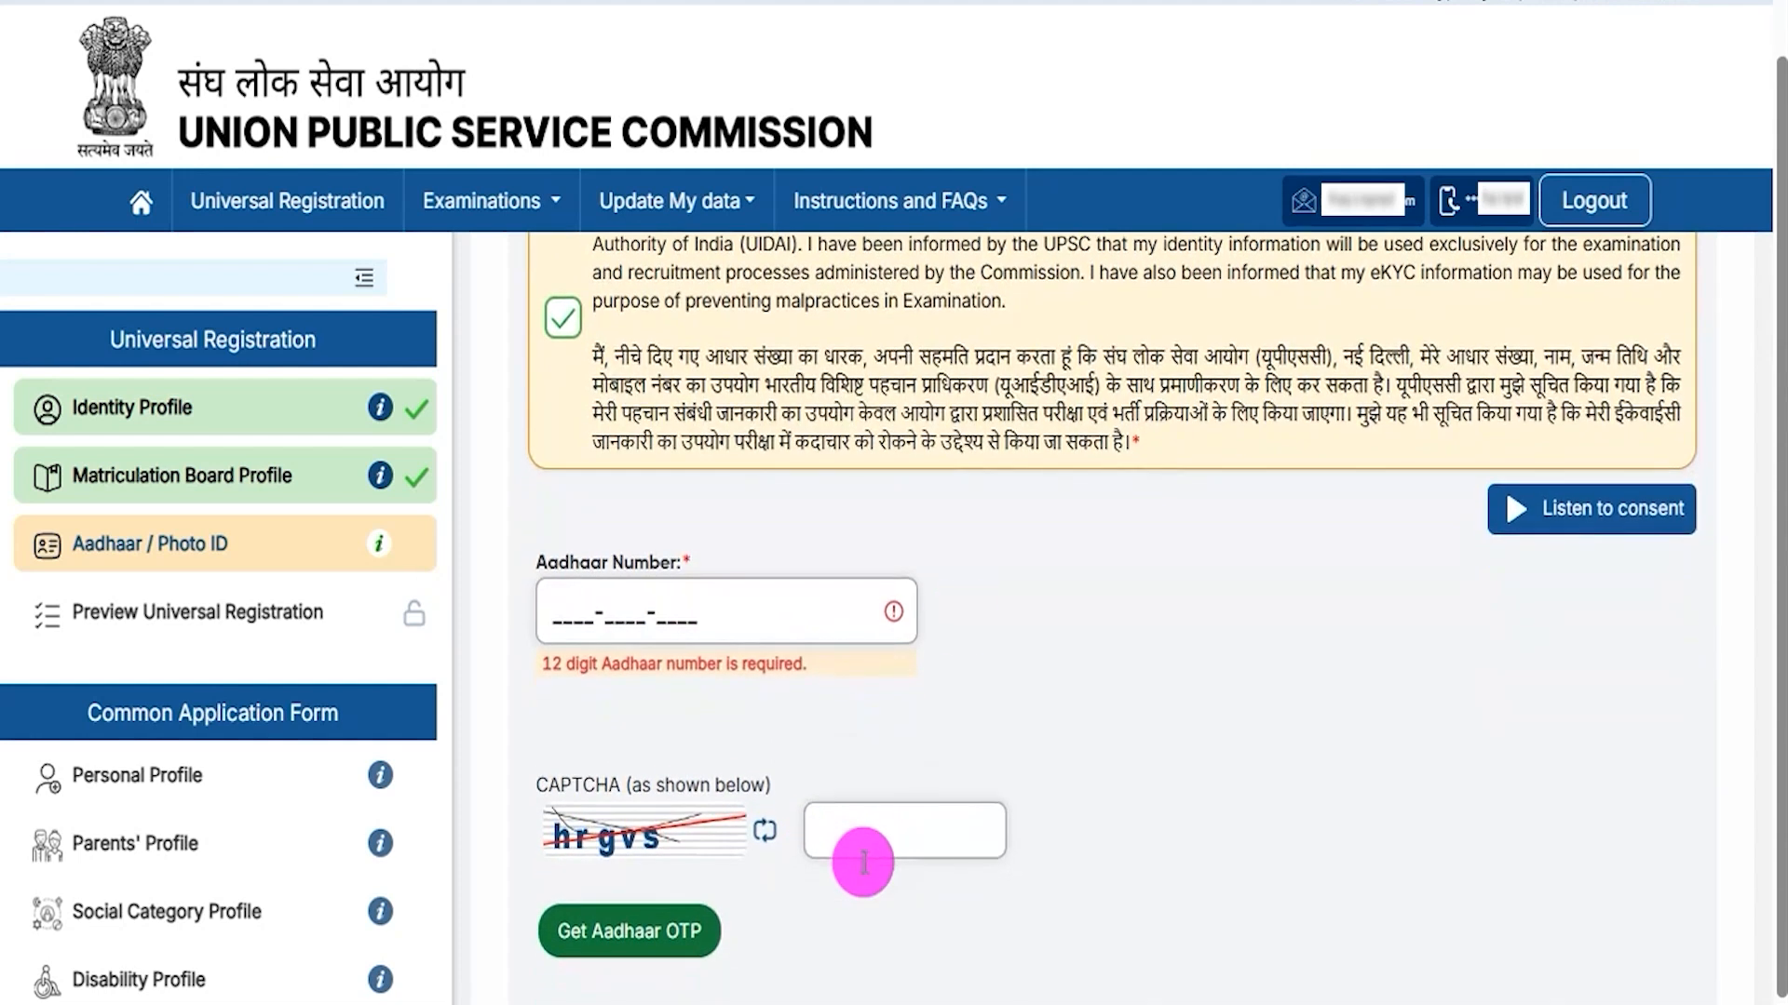
pyautogui.click(851, 843)
pyautogui.moveTo(1115, 916); pyautogui.dragTo(725, 934)
pyautogui.click(722, 932)
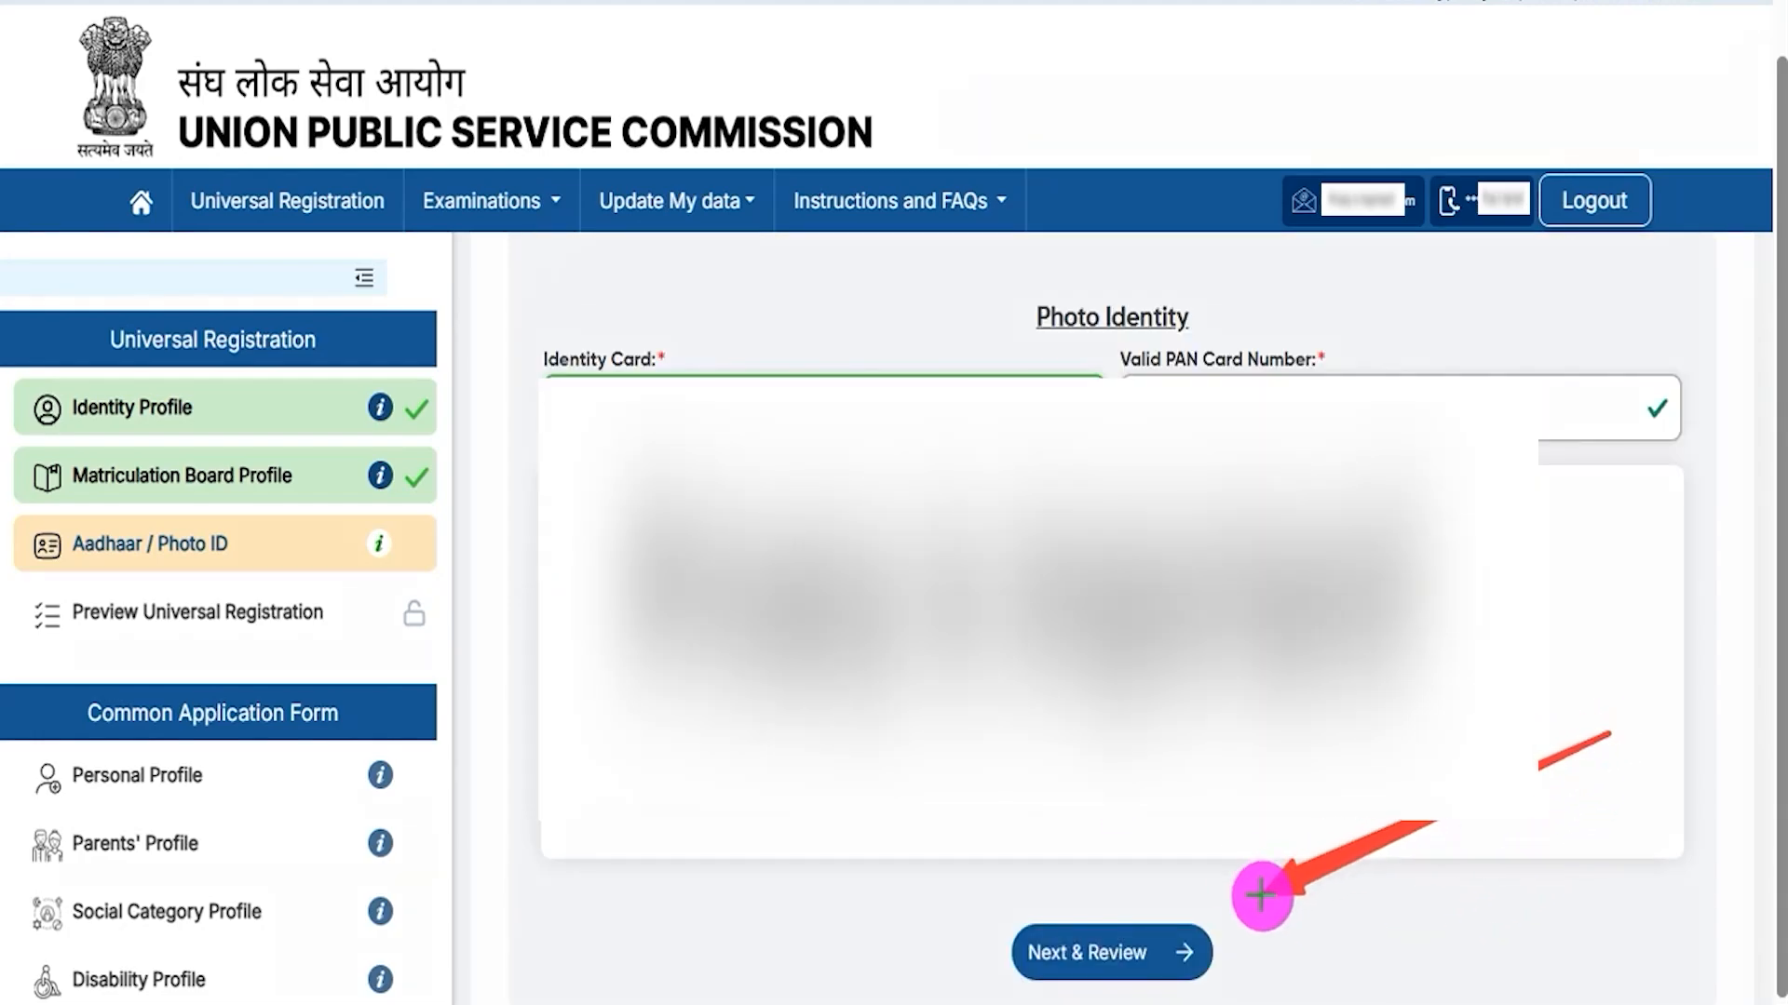
# Continue from the Photo Identity details to their review and submit the Aadhaar / Photo ID section.
pyautogui.click(1178, 939)
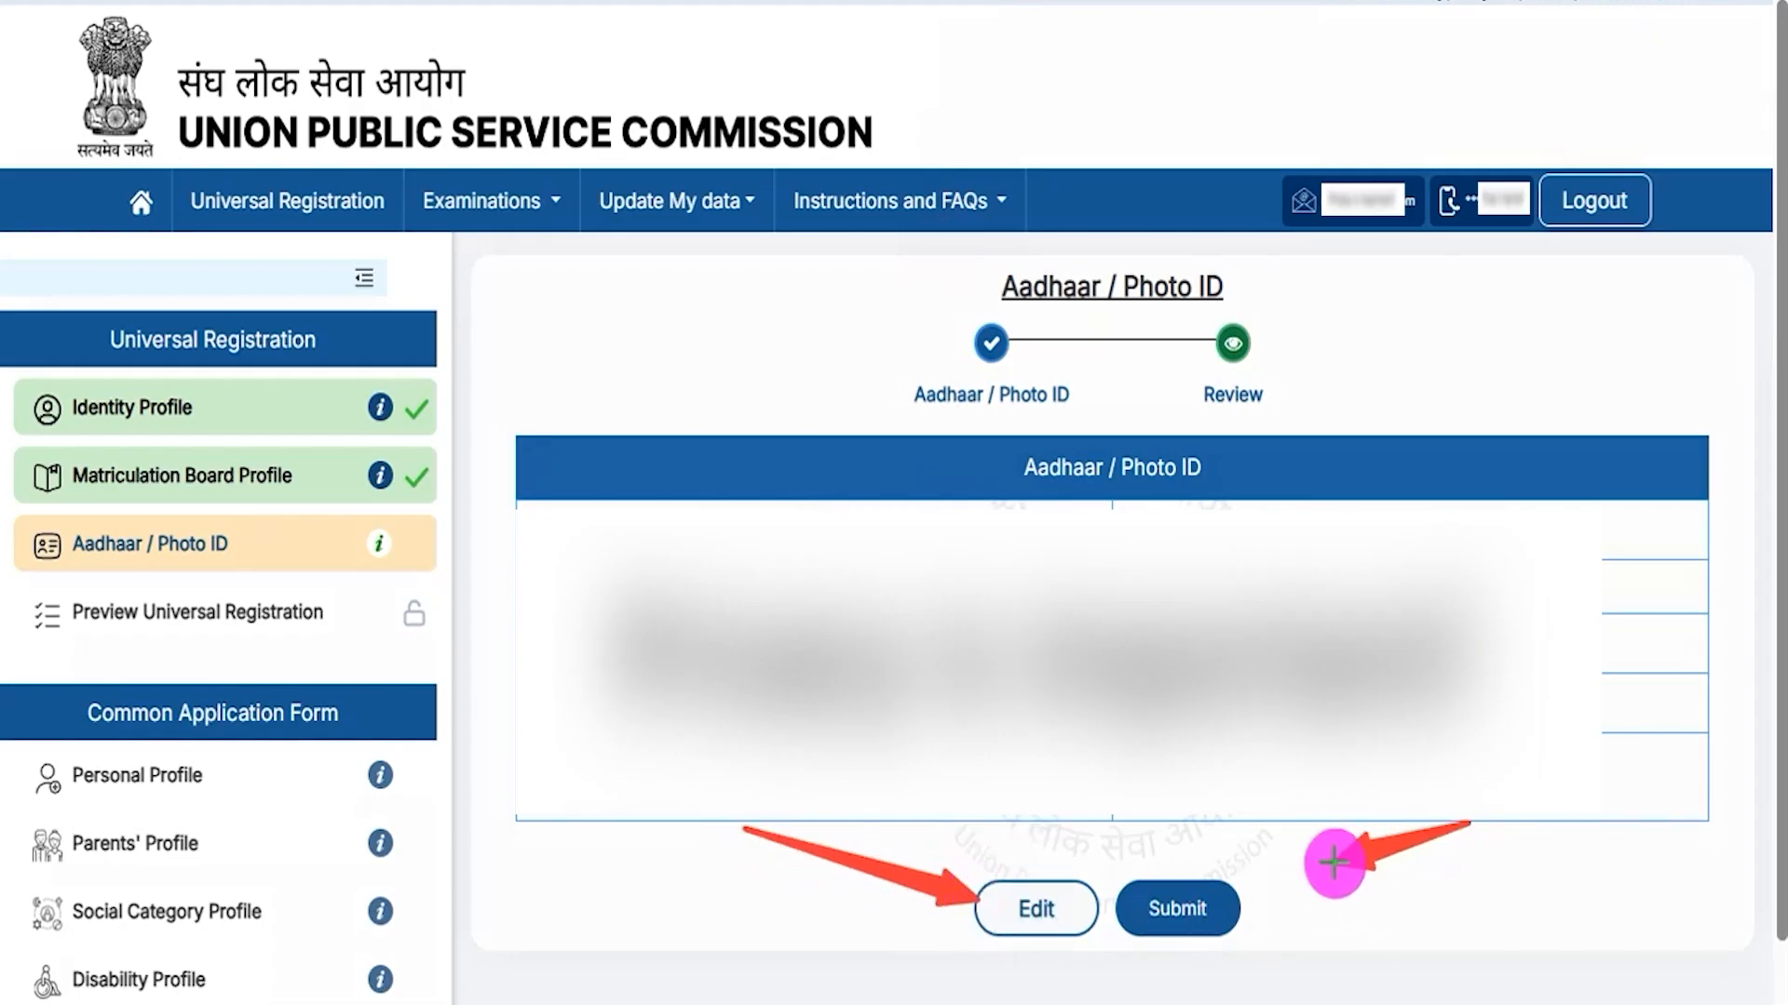
pyautogui.click(1233, 894)
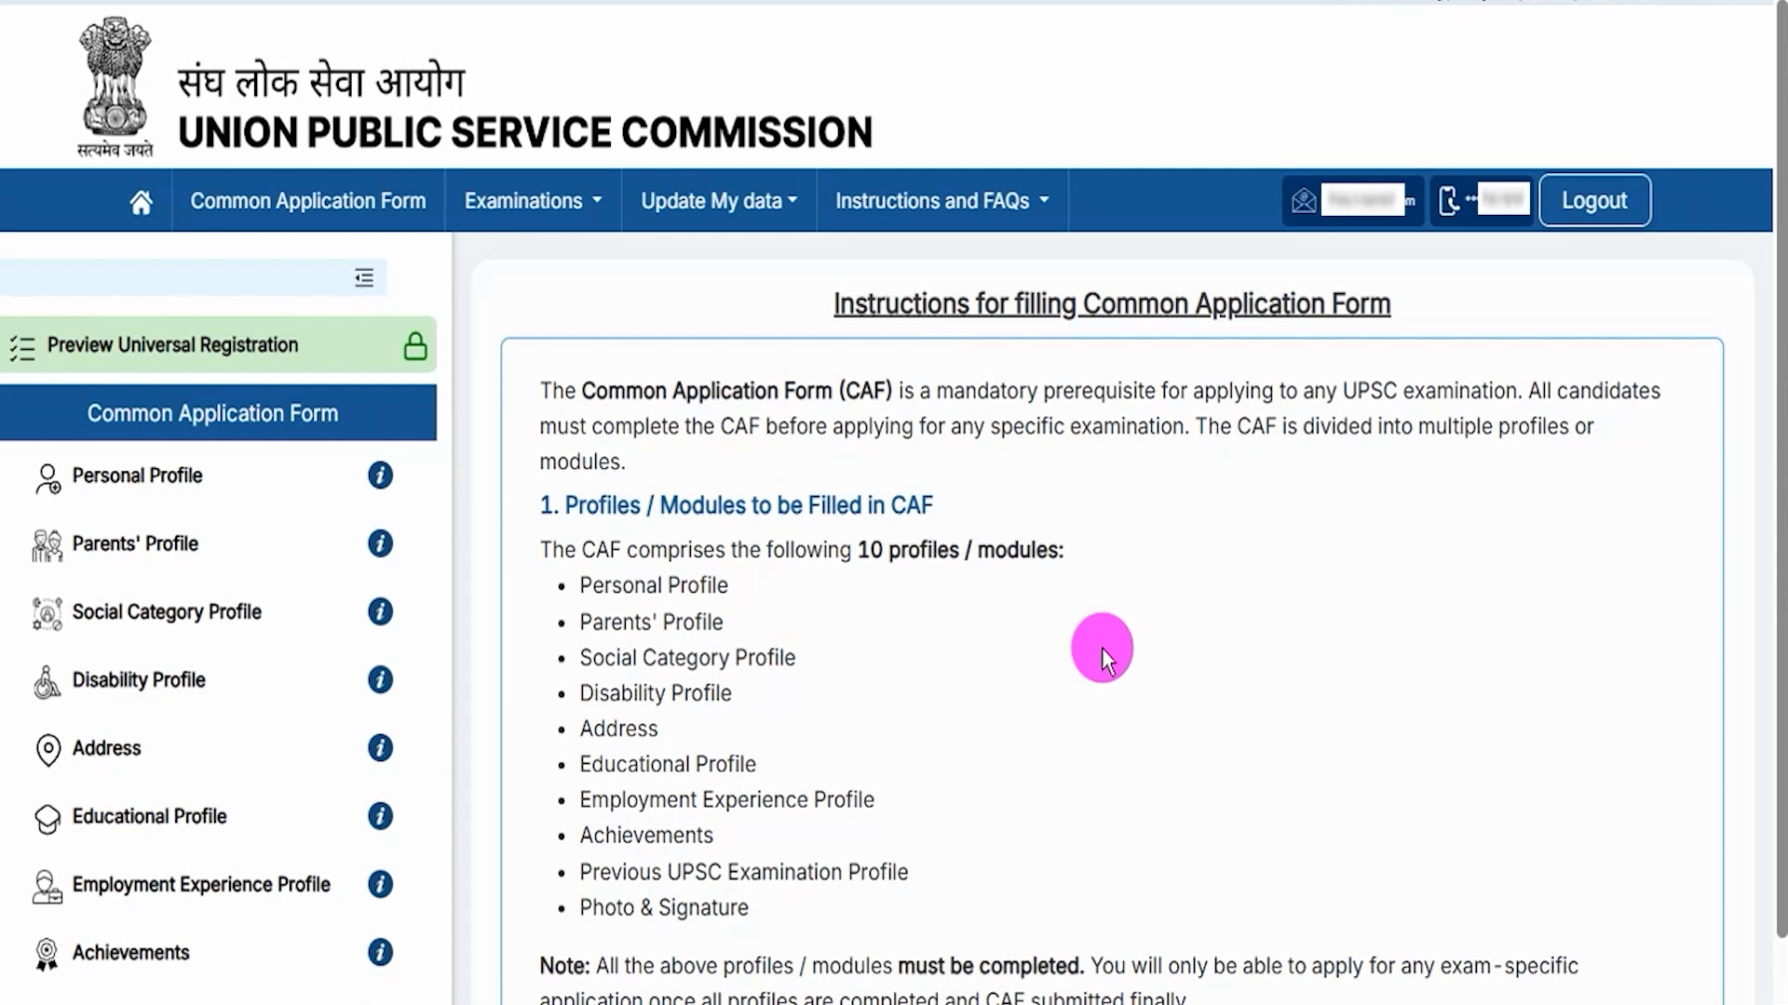
# Read the instructions for filling the Common Application Form through the general guidelines and proceed to the form.
pyautogui.moveTo(1106, 288); pyautogui.dragTo(1325, 291)
pyautogui.moveTo(873, 303); pyautogui.dragTo(1243, 299)
pyautogui.scroll(-4, 868, 570)
pyautogui.scroll(-14, 867, 568)
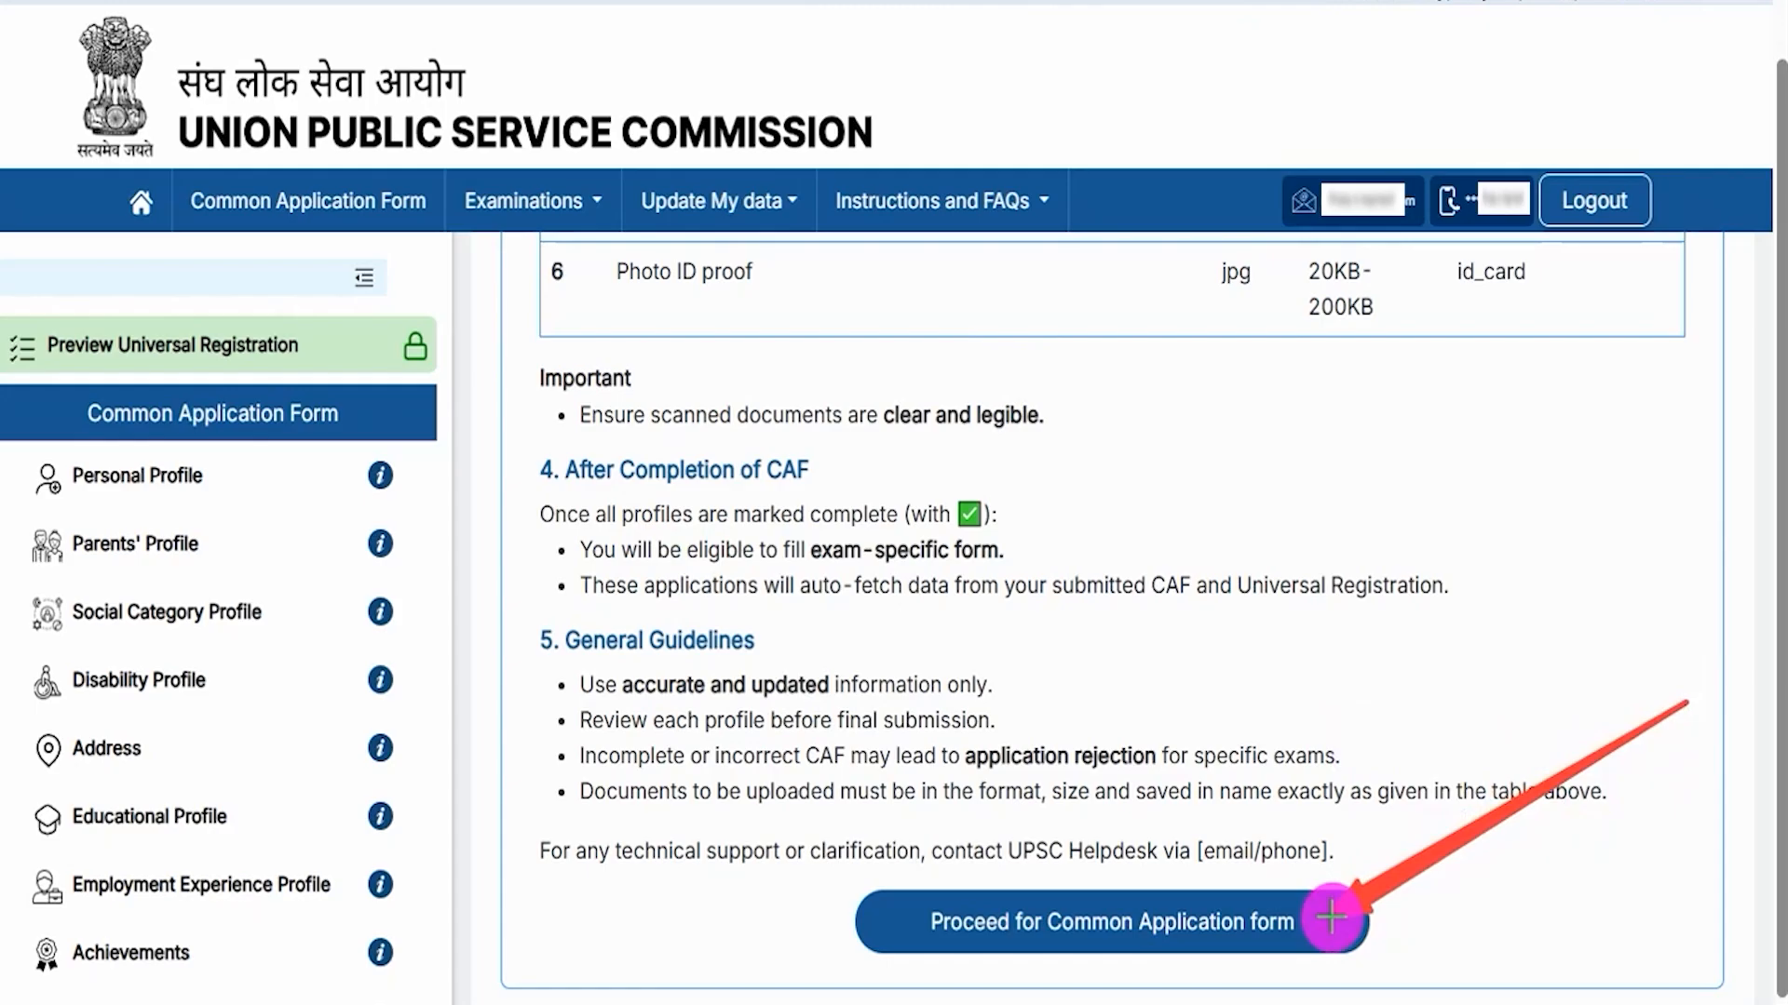
pyautogui.click(1331, 917)
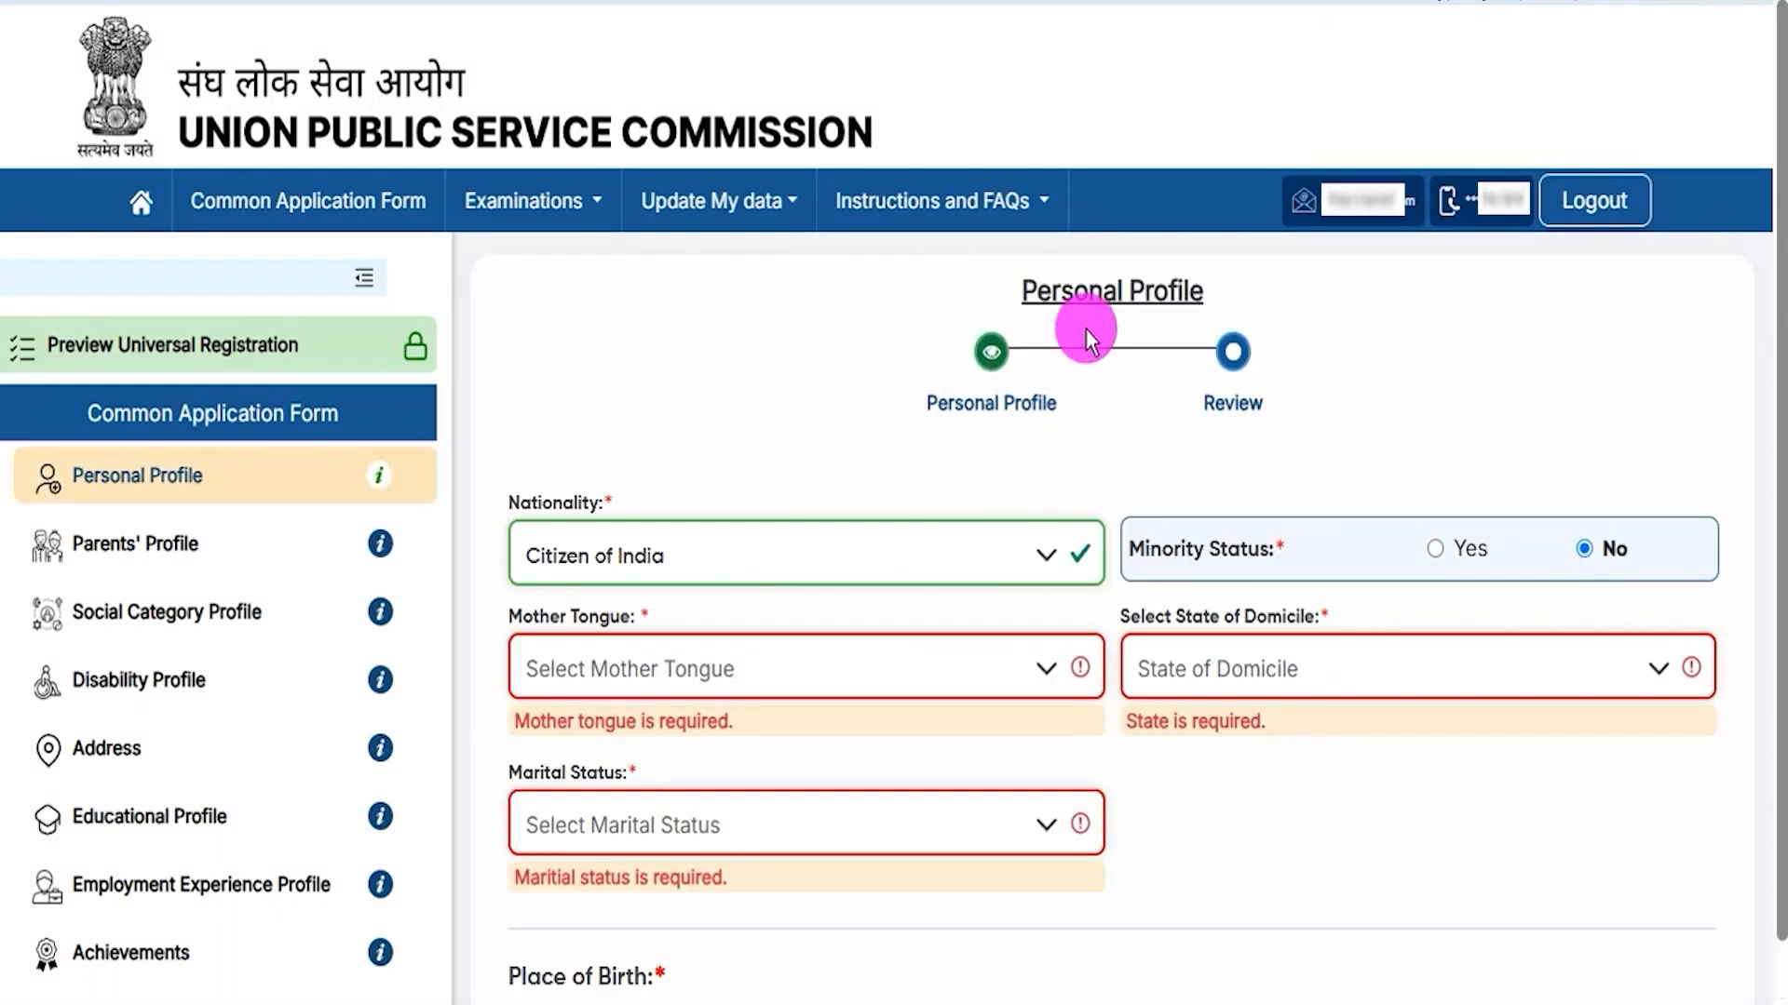
# Select Citizen of India as the nationality in the Personal Profile.
pyautogui.moveTo(1053, 294); pyautogui.dragTo(1151, 294)
pyautogui.click(685, 544)
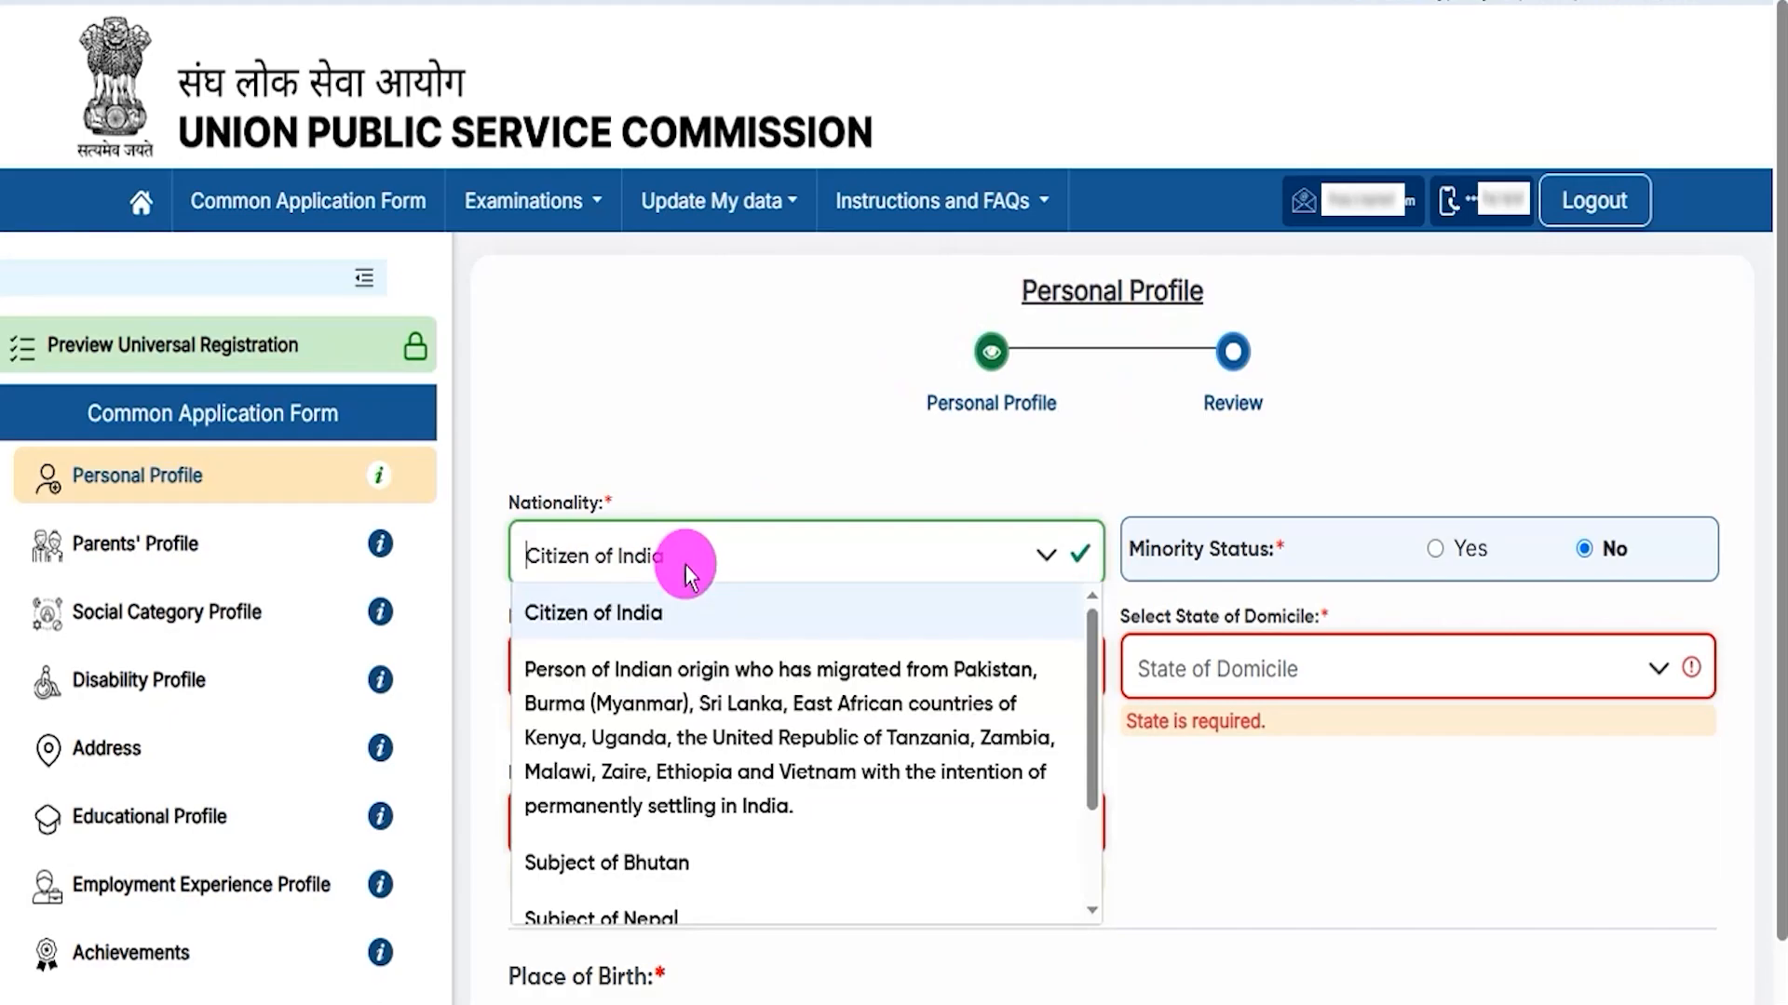
pyautogui.click(657, 610)
# Switch Minority Status to Yes to view the minority group options and set it back to No.
pyautogui.moveTo(1143, 546); pyautogui.dragTo(1227, 549)
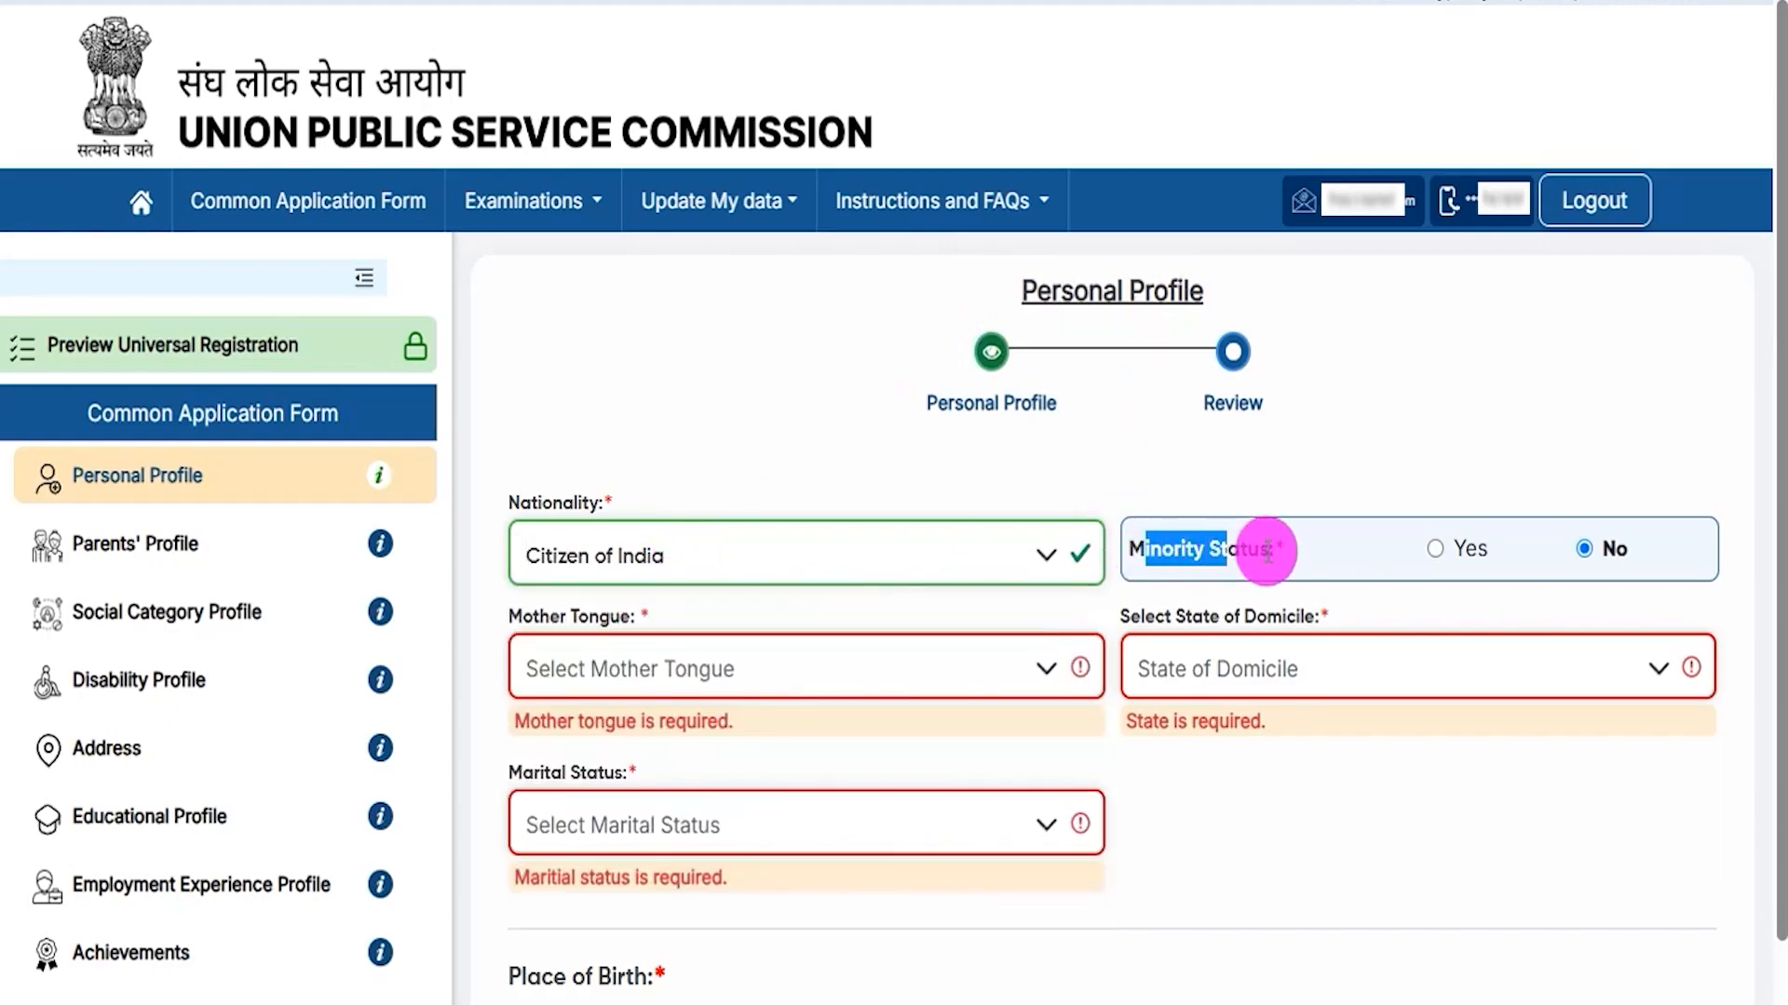
pyautogui.click(1434, 551)
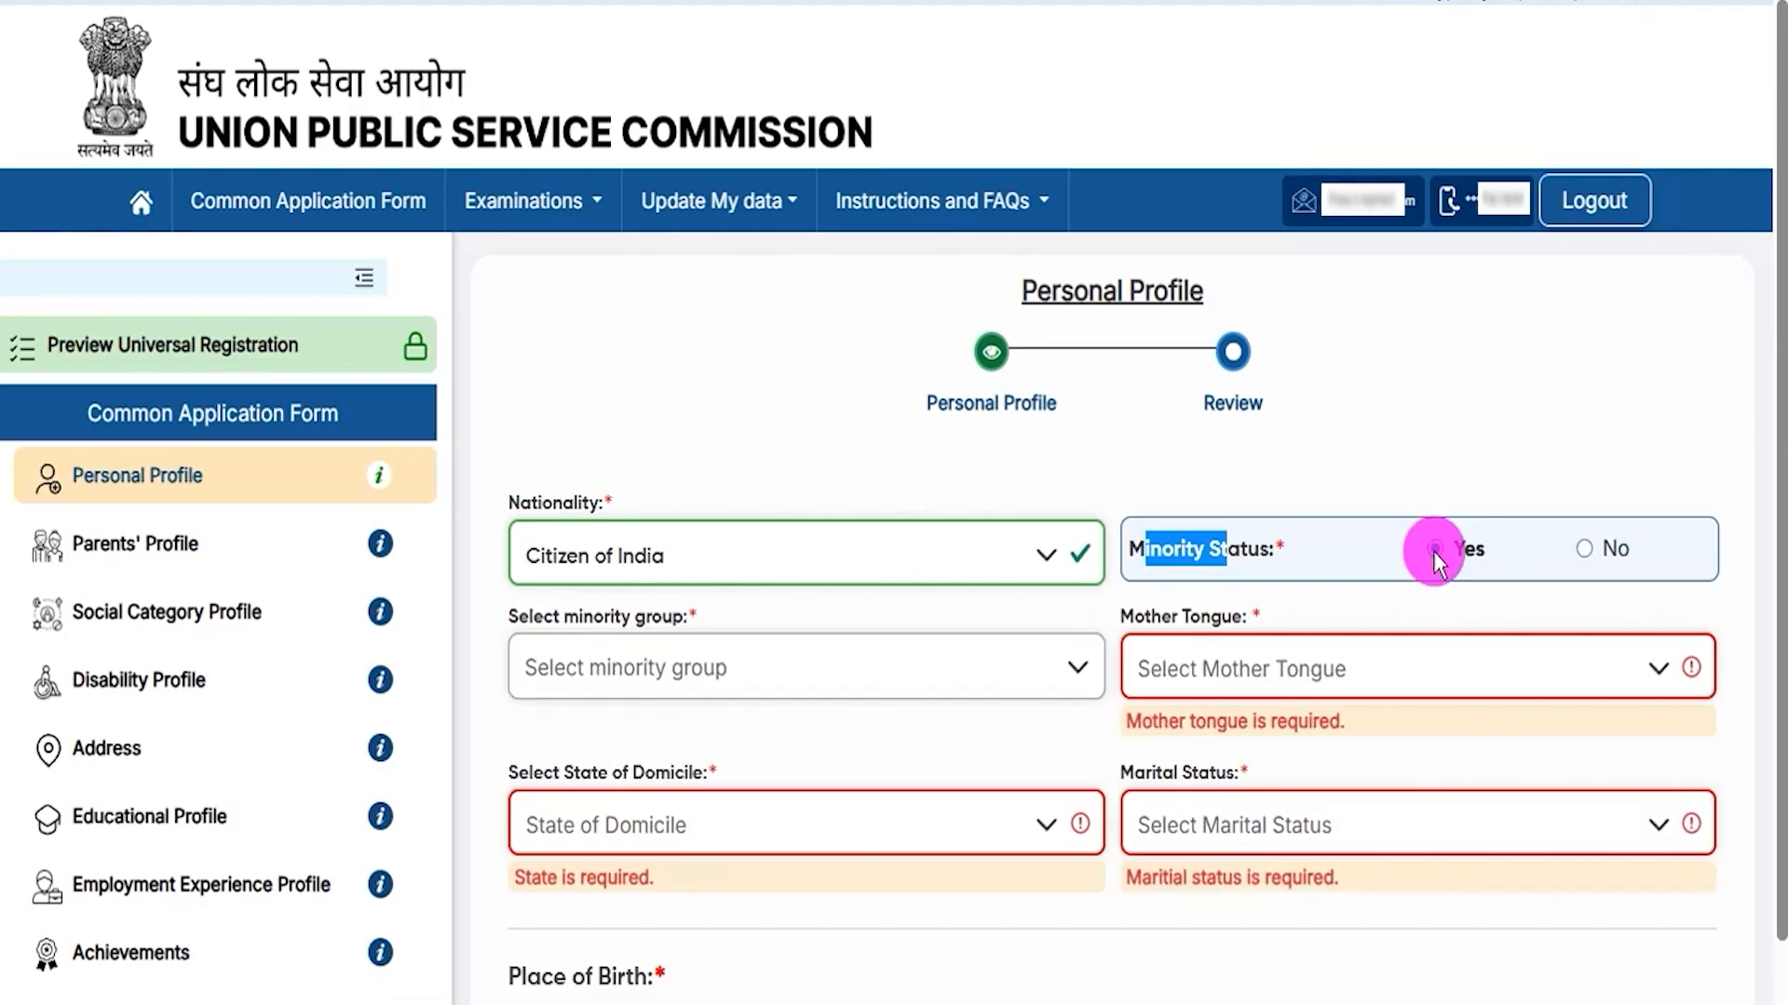
pyautogui.click(715, 664)
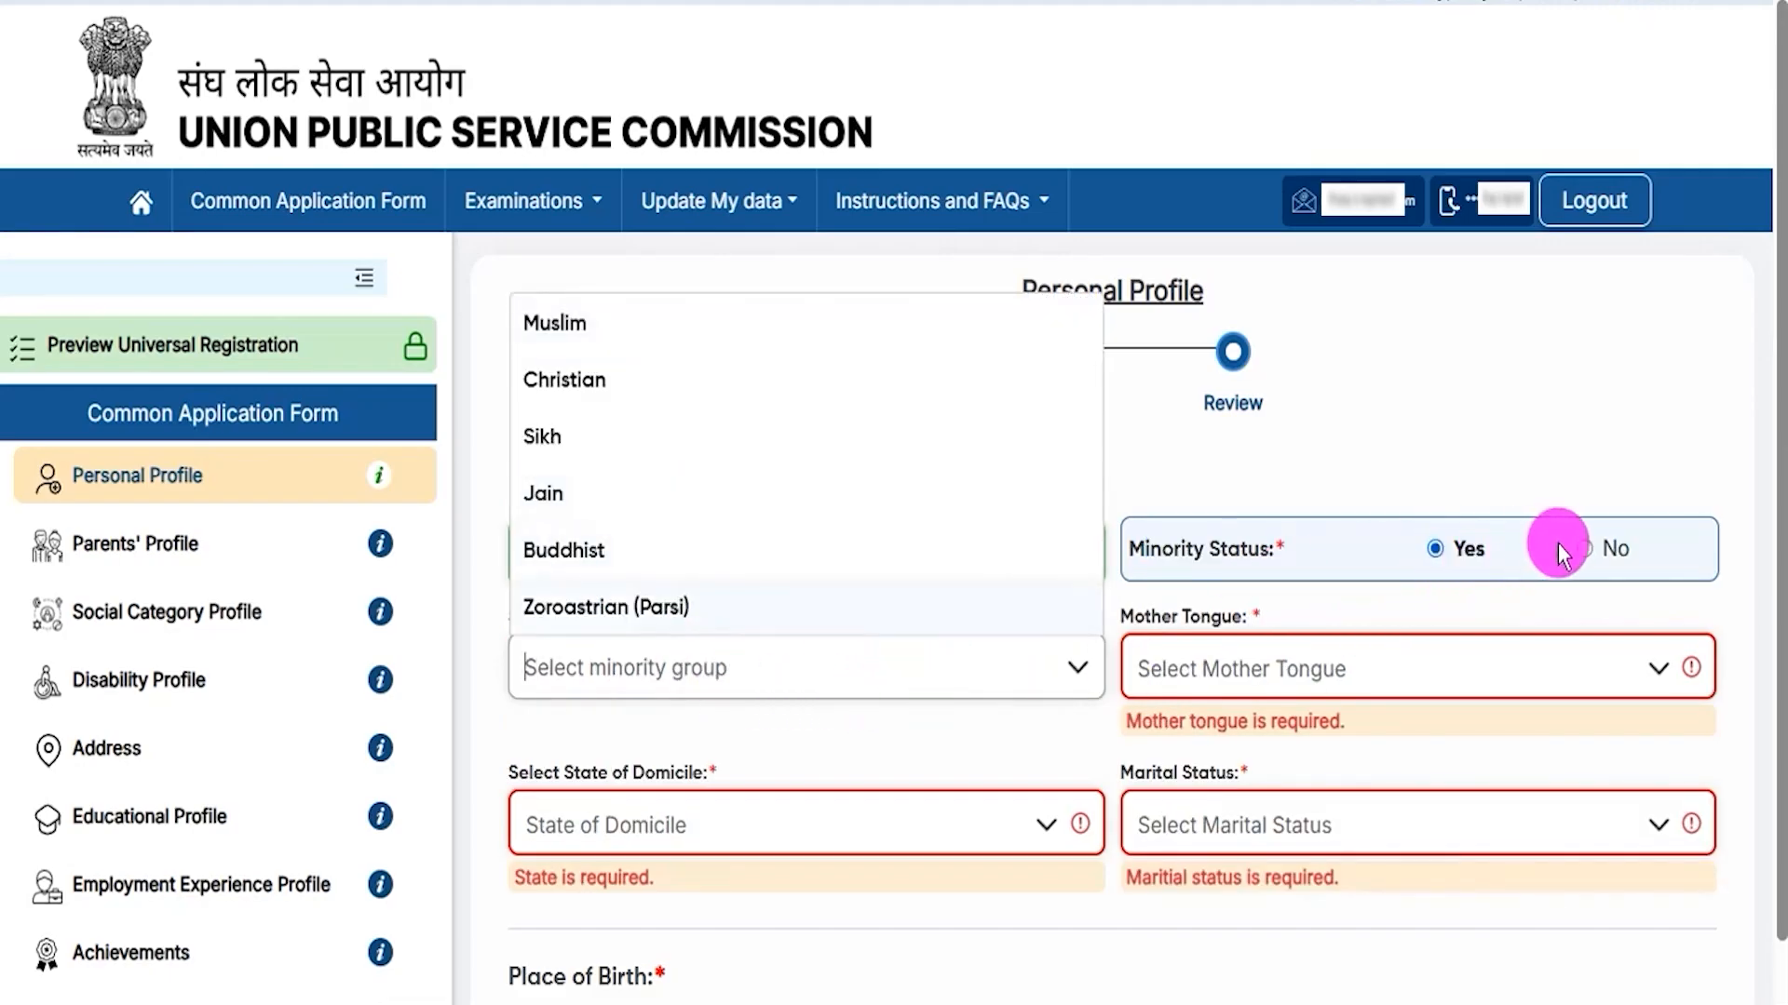
pyautogui.click(1587, 552)
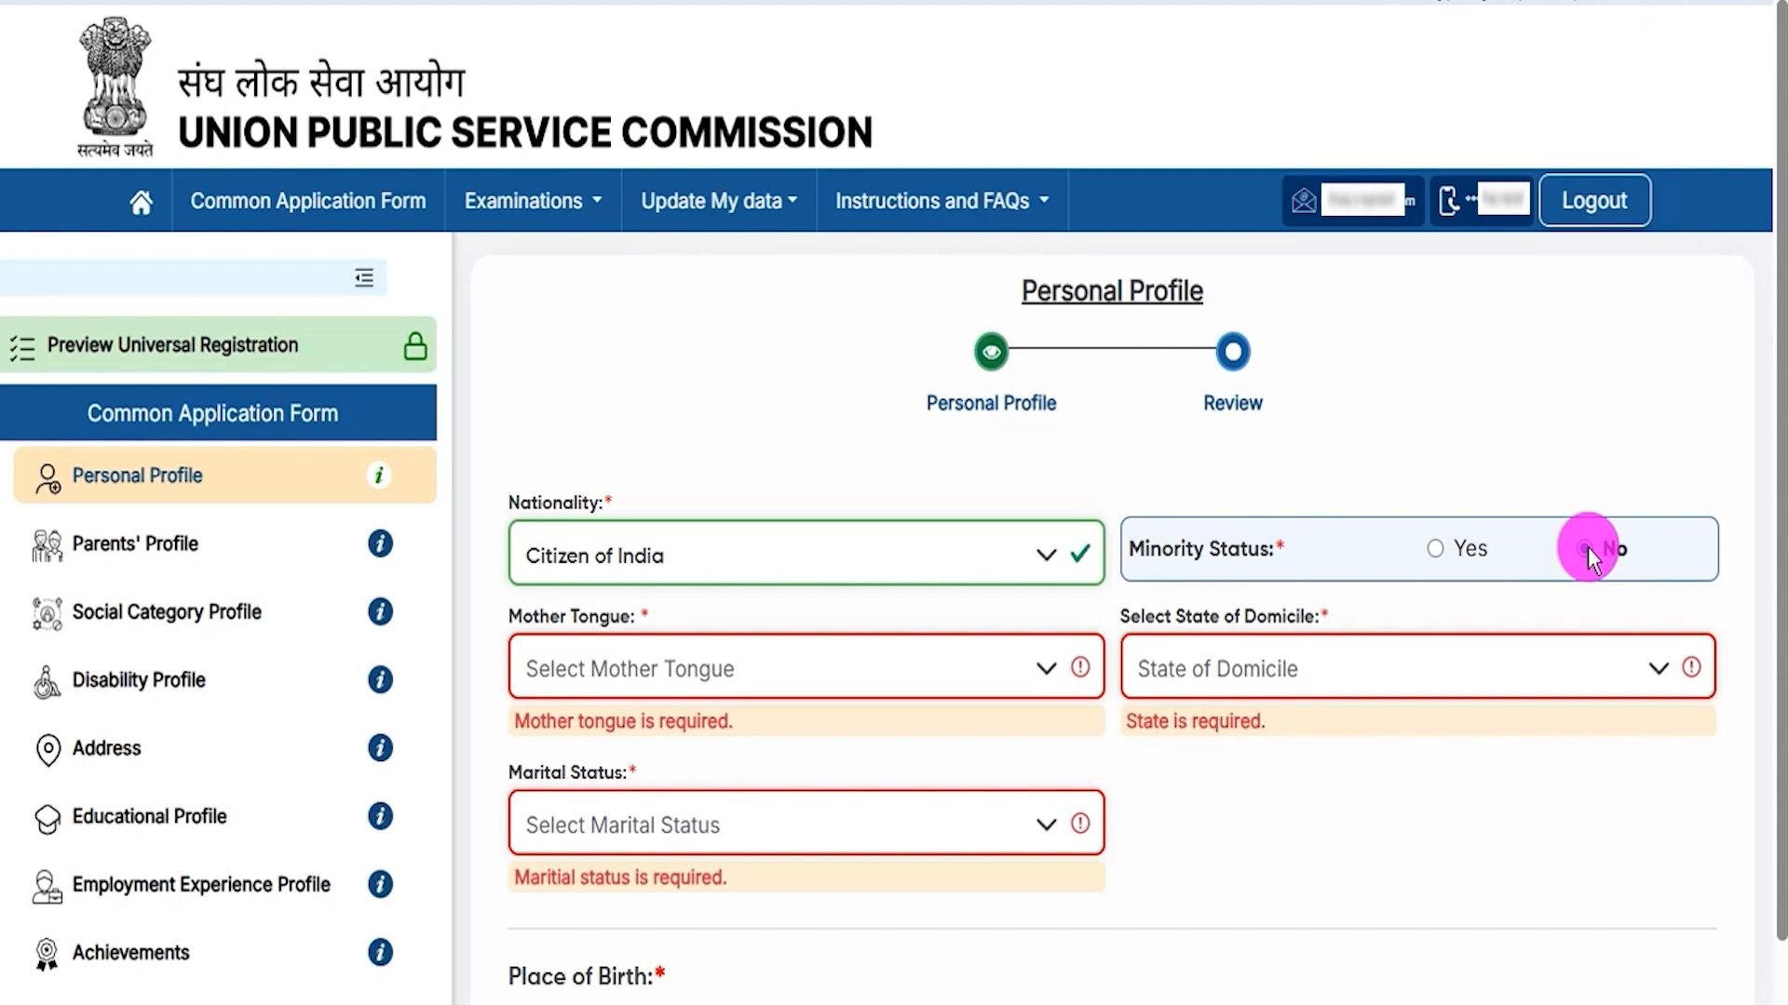
# Set the mother tongue to Hindi, the state of domicile to Uttar Pradesh and the marital status to Unmarried.
pyautogui.click(594, 669)
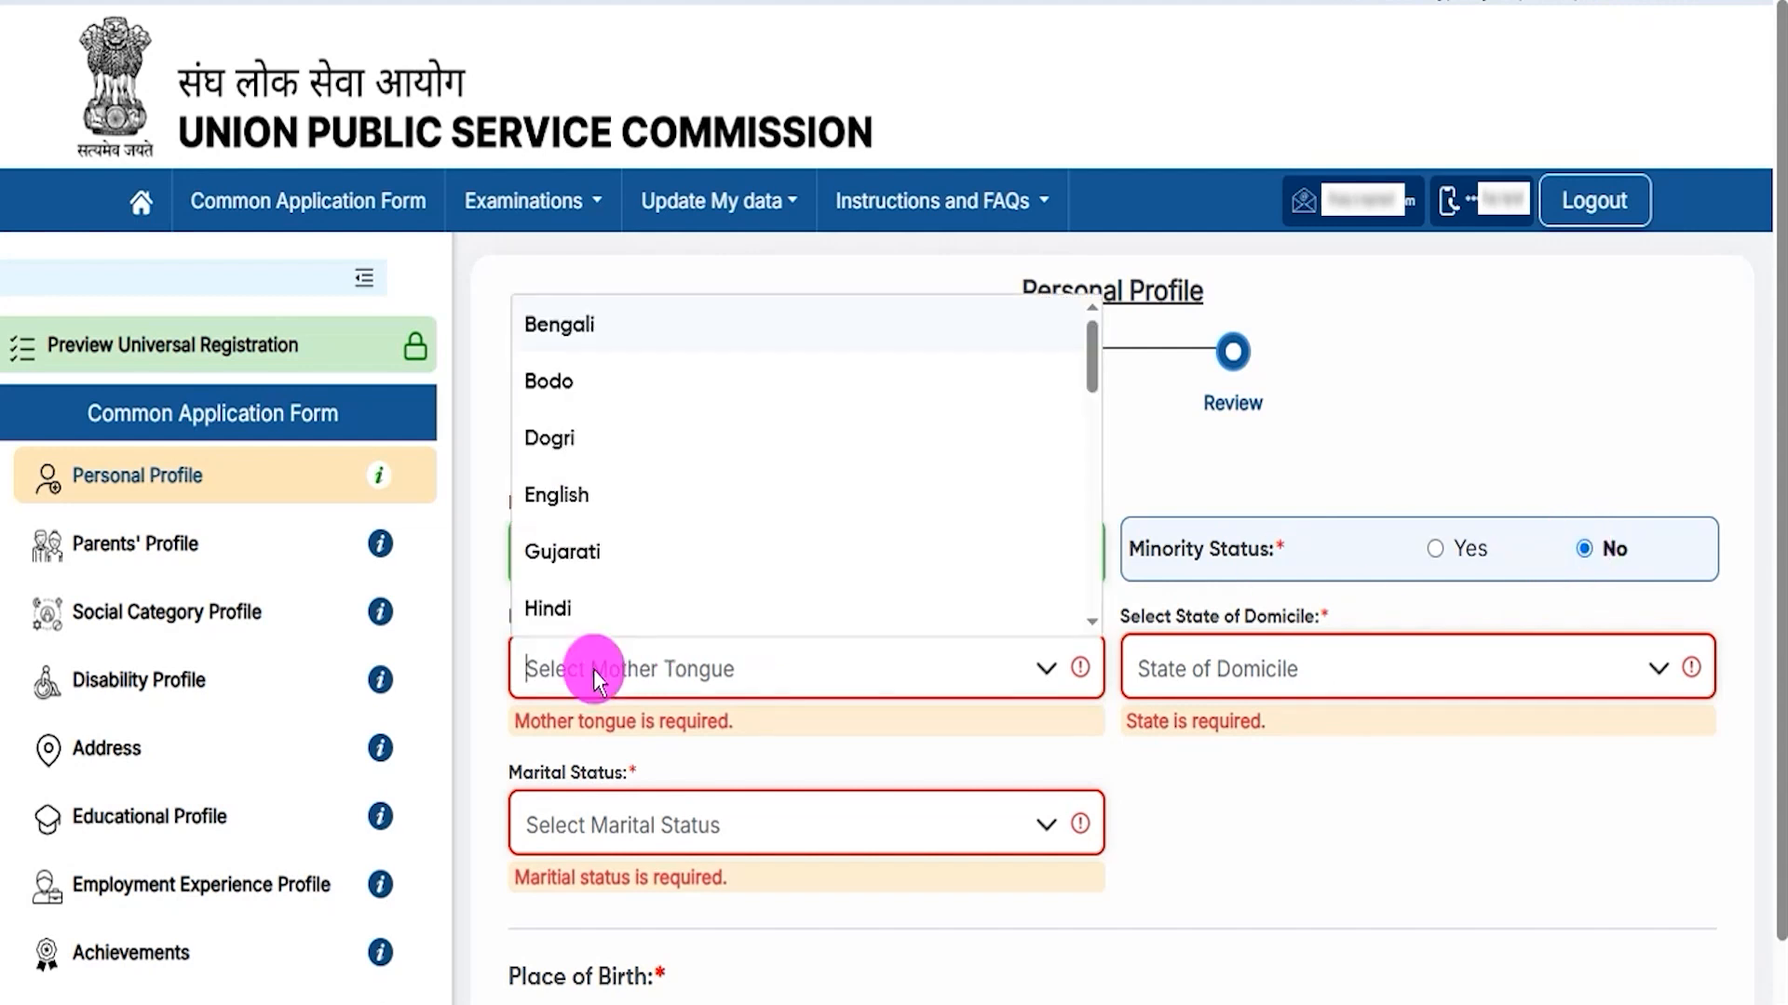
pyautogui.click(572, 610)
pyautogui.click(1298, 673)
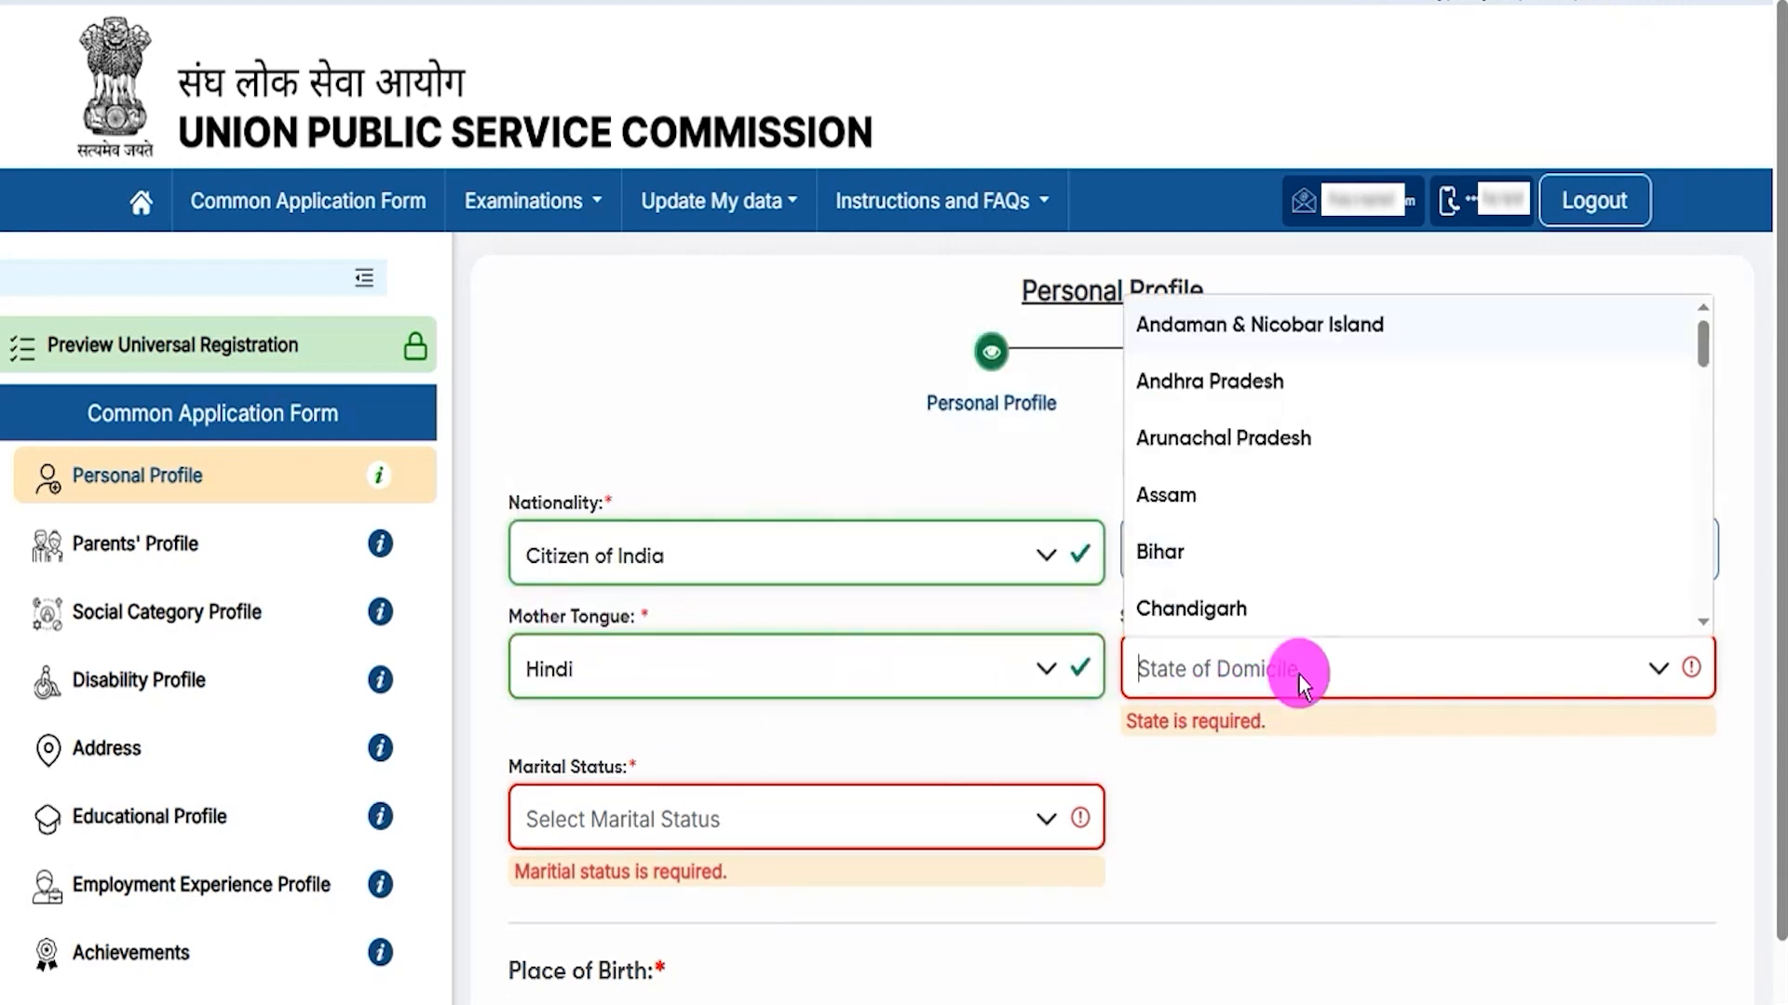
pyautogui.scroll(-15, 1285, 515)
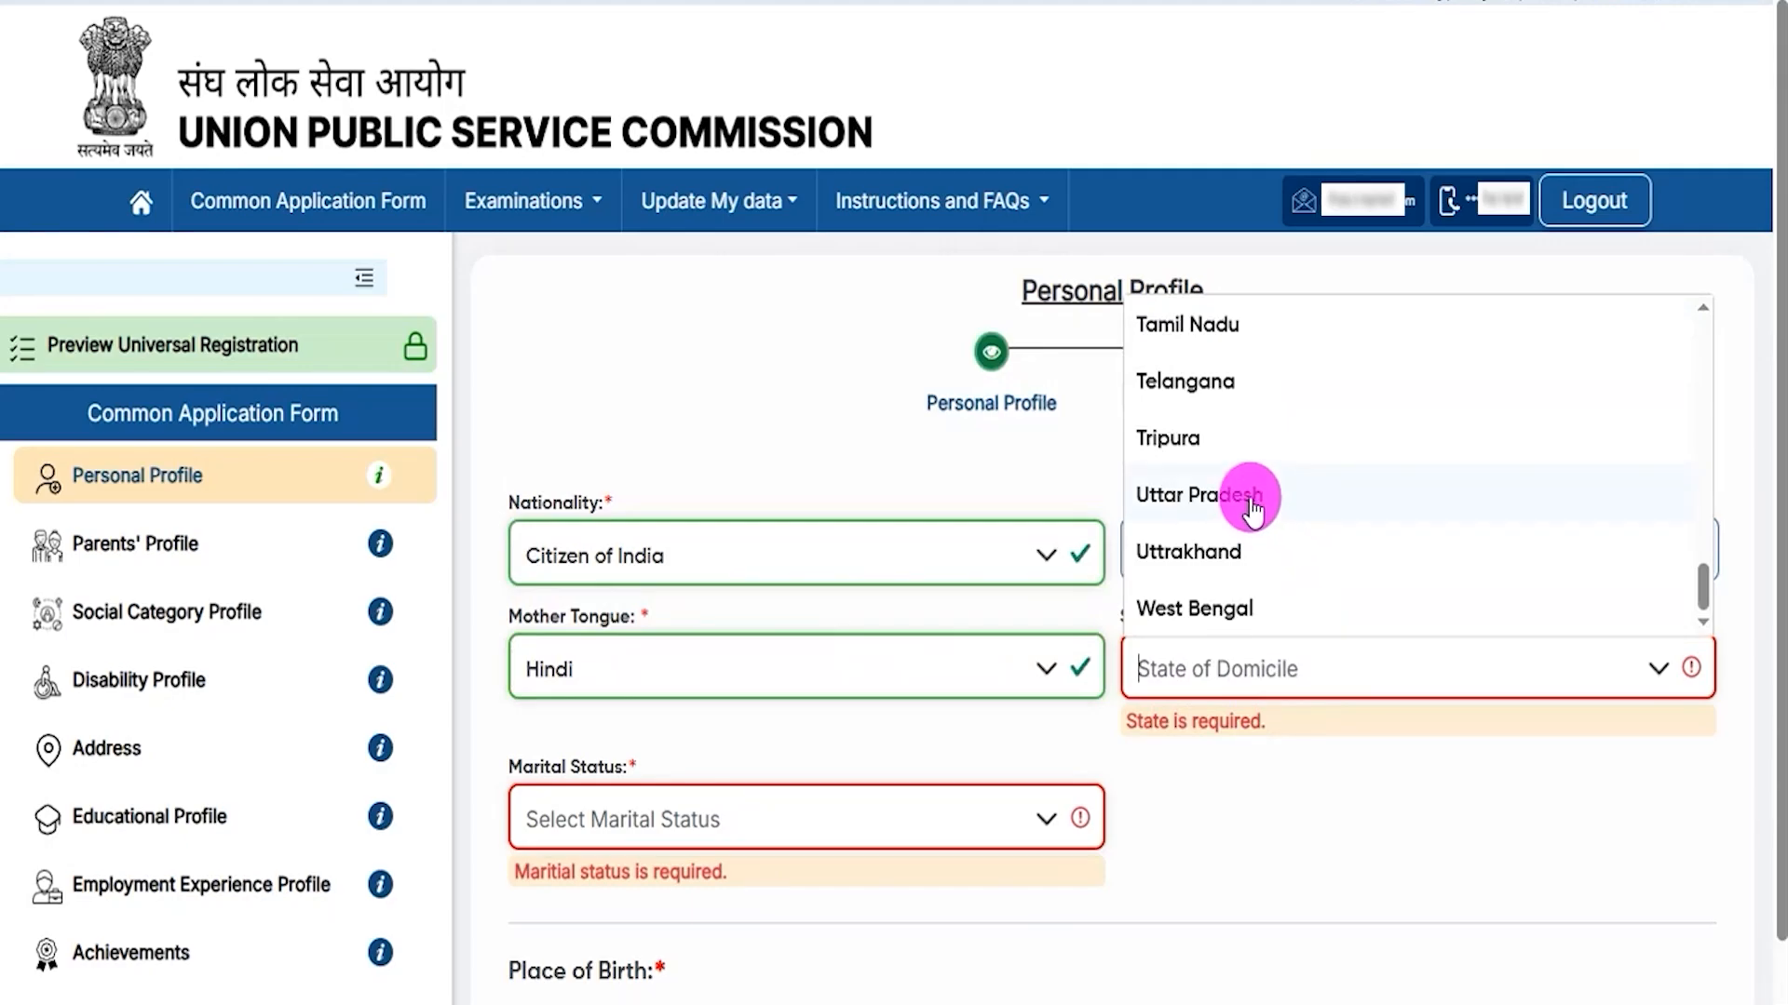
pyautogui.click(1253, 508)
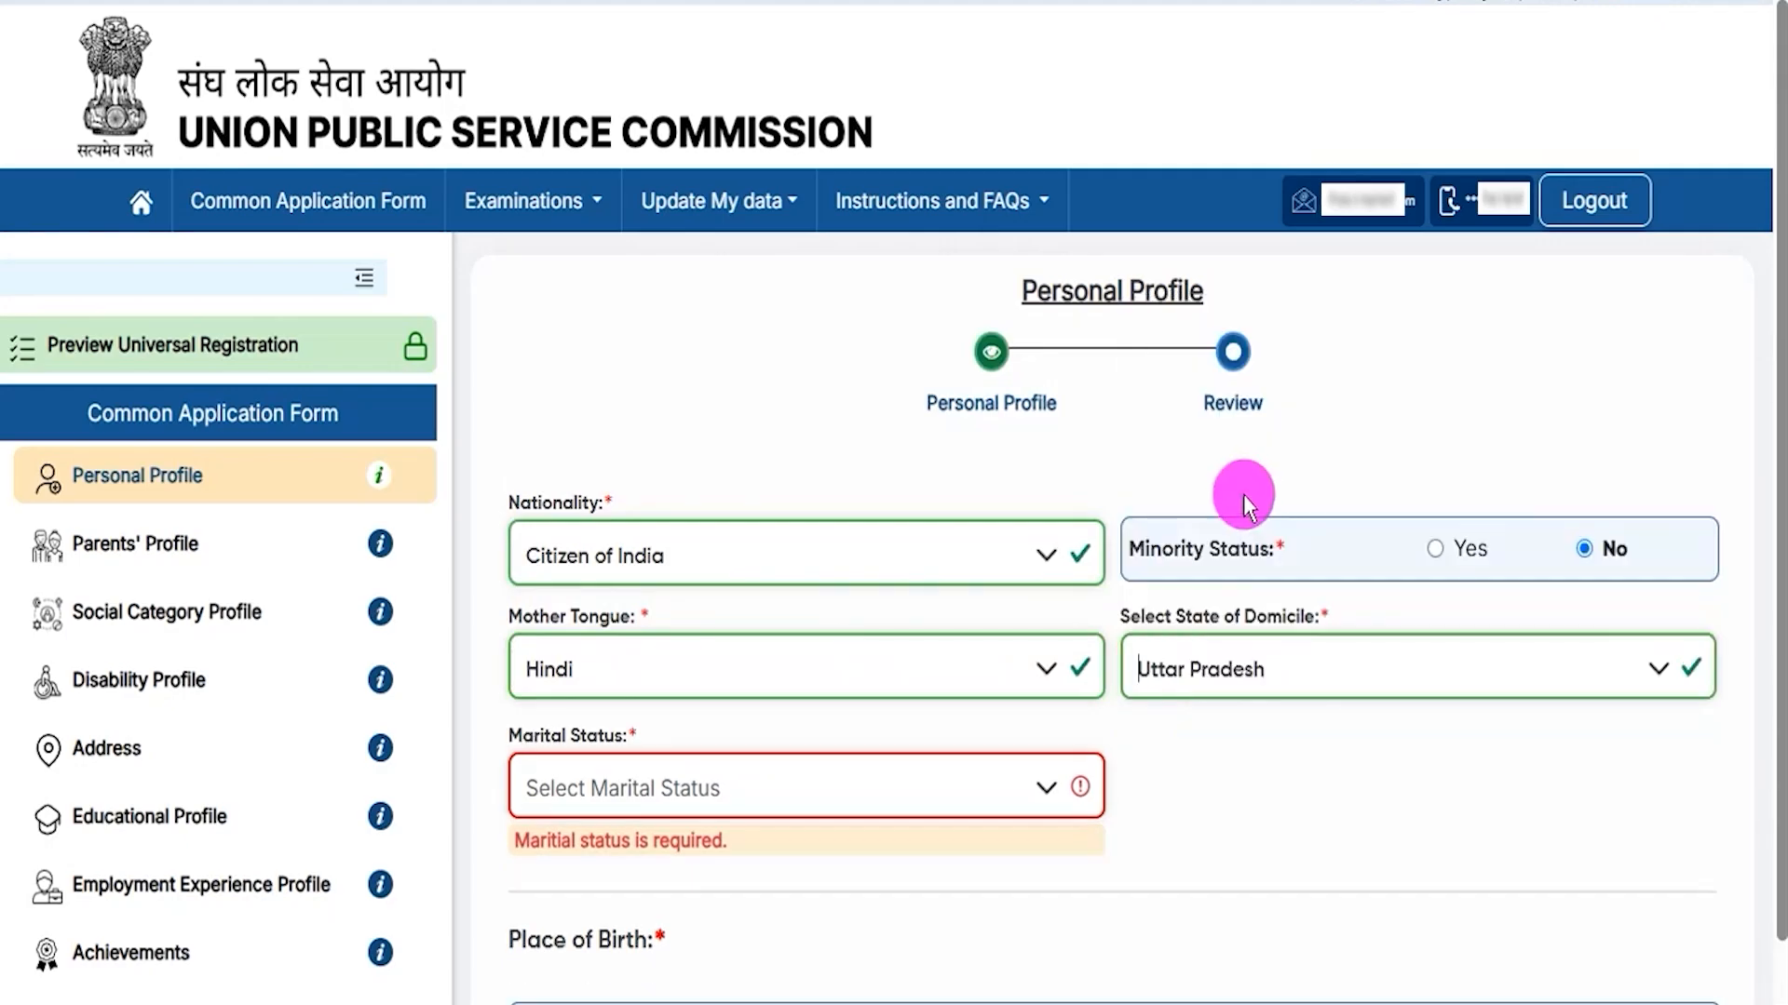
pyautogui.click(618, 797)
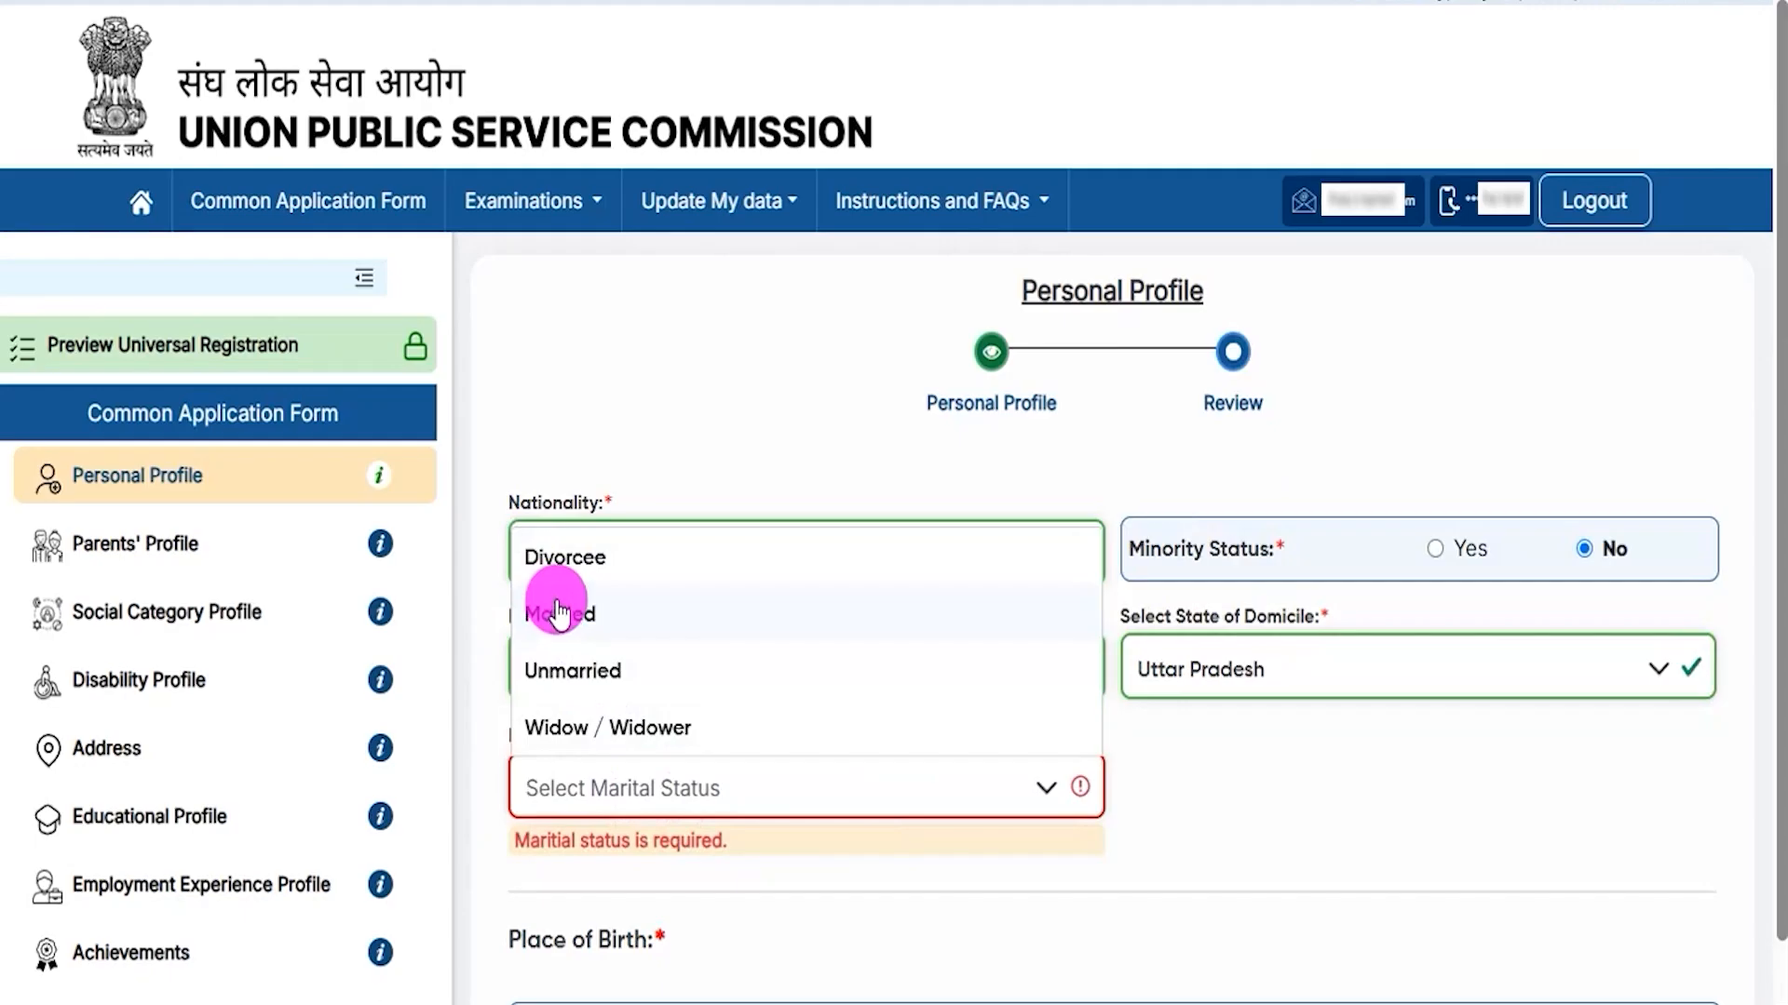
pyautogui.click(570, 673)
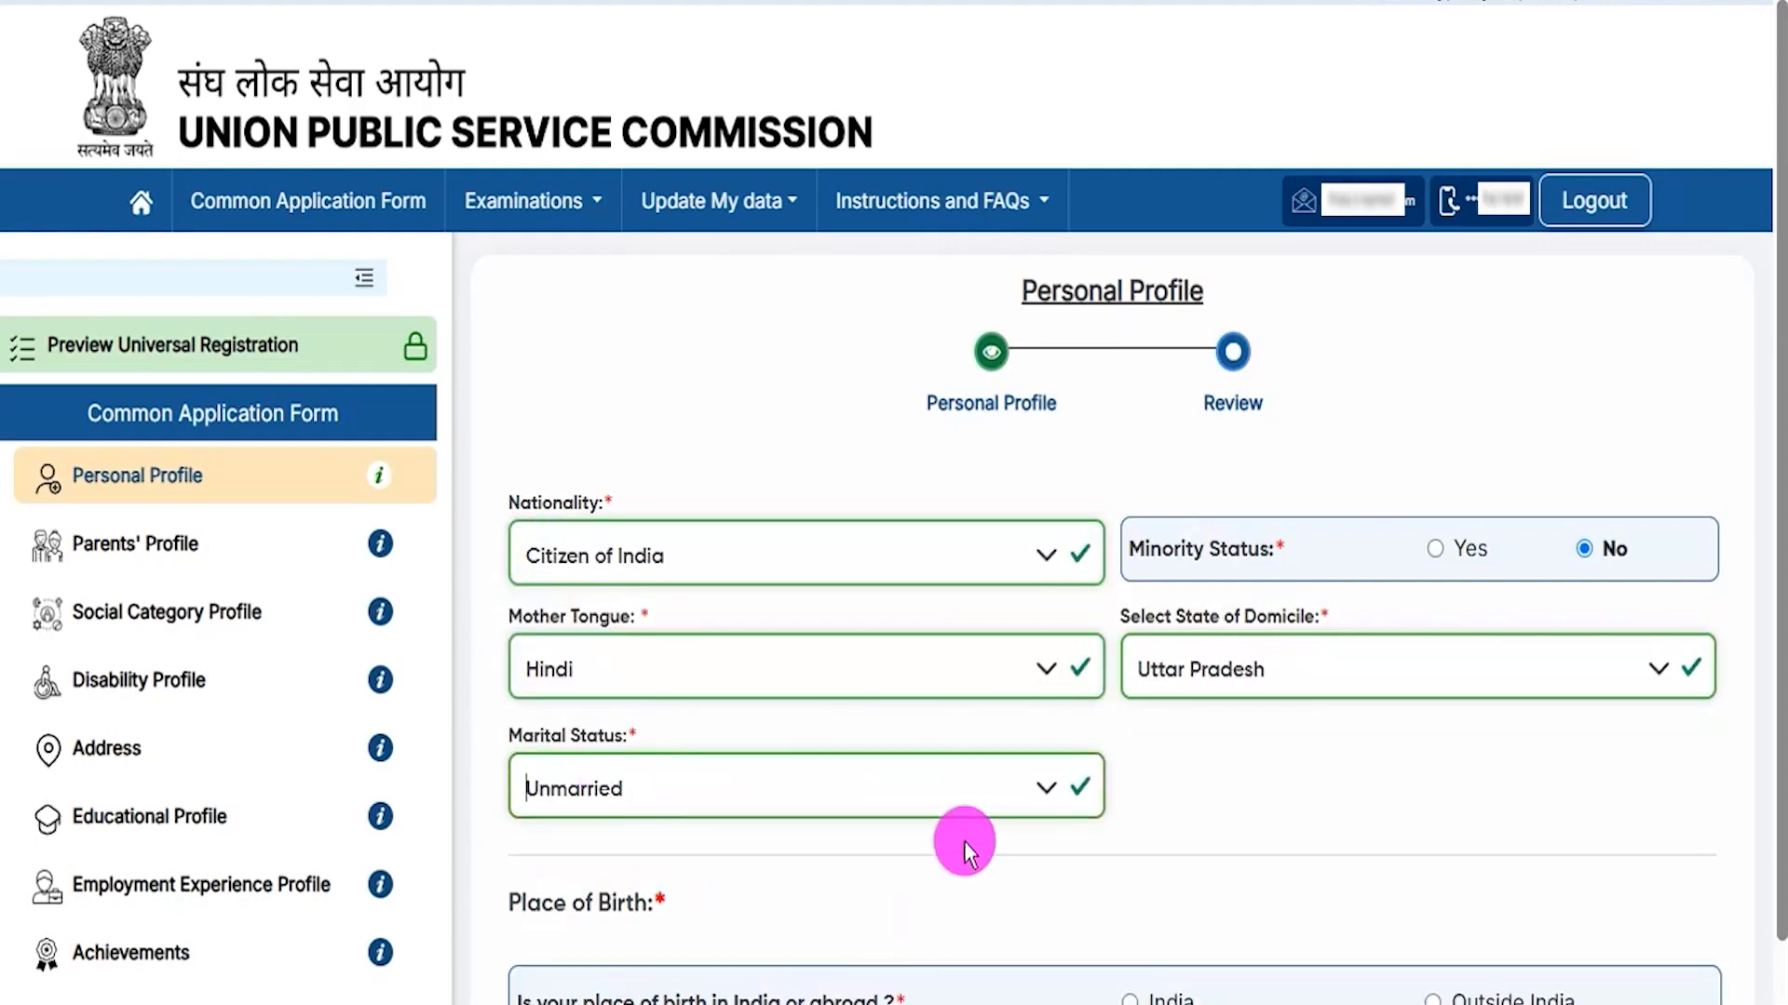
# Set the place of birth to India with state Uttar Pradesh and district Ayodhya, and go to the Village/Town/City field.
pyautogui.scroll(-5, 1220, 756)
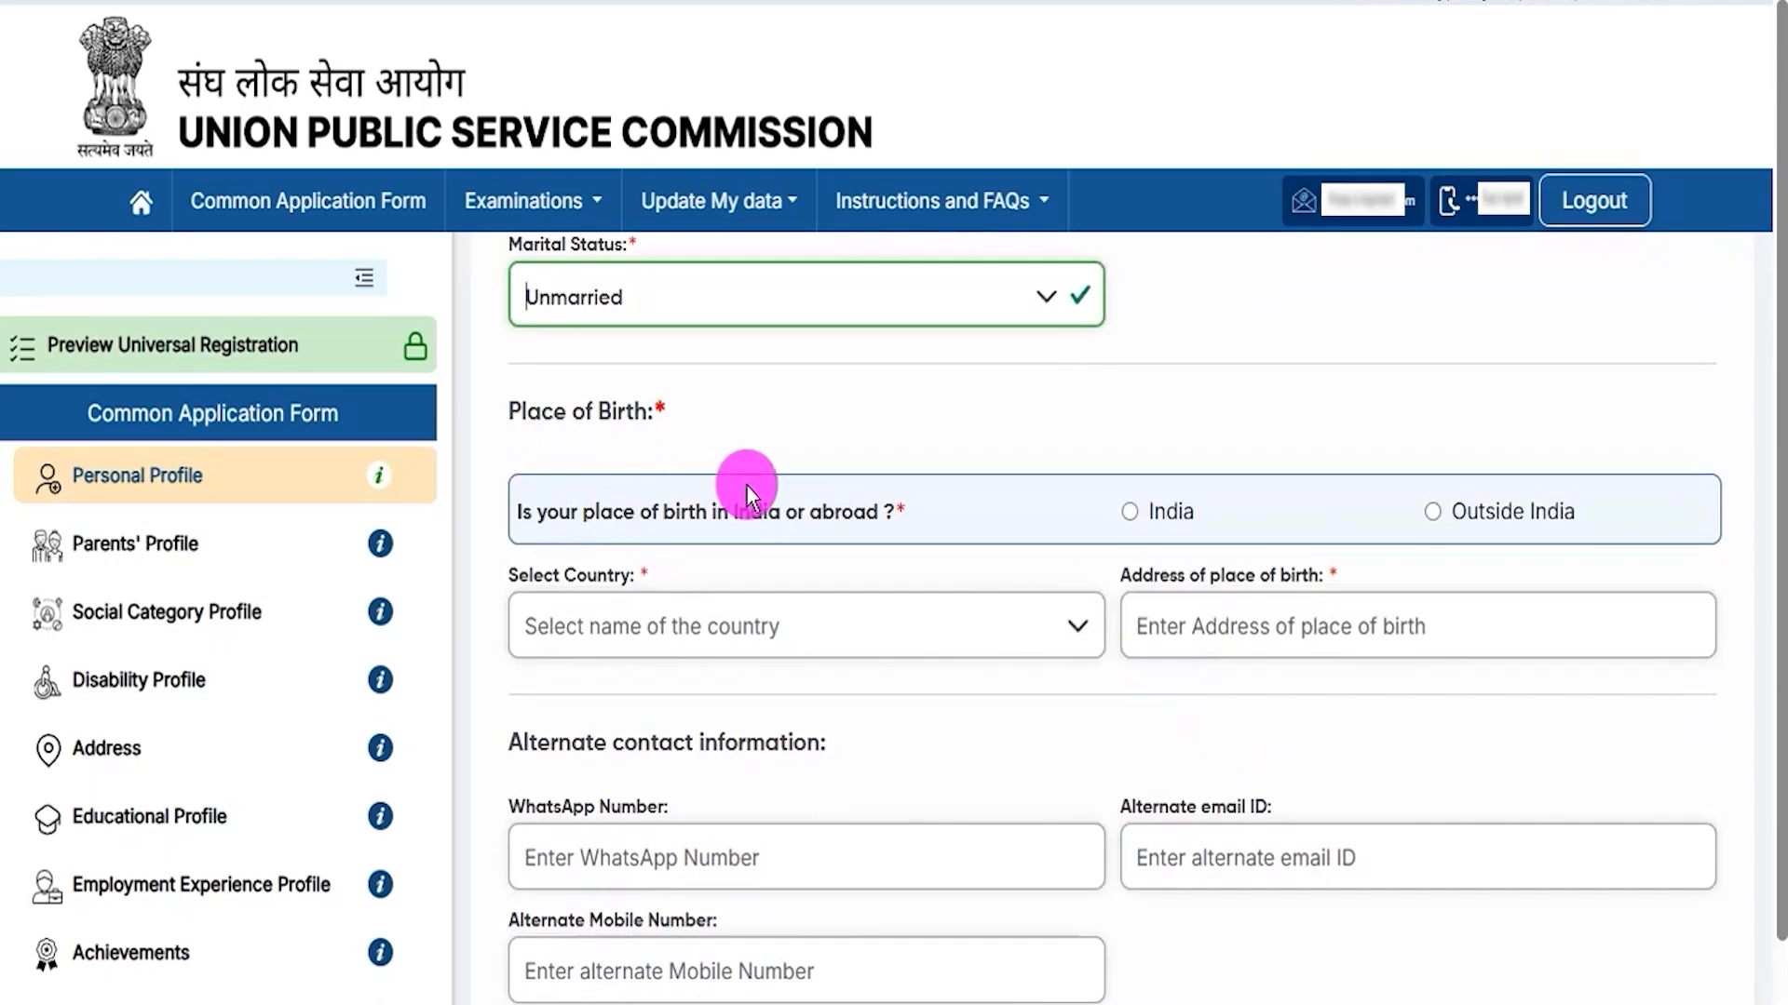
pyautogui.click(1129, 514)
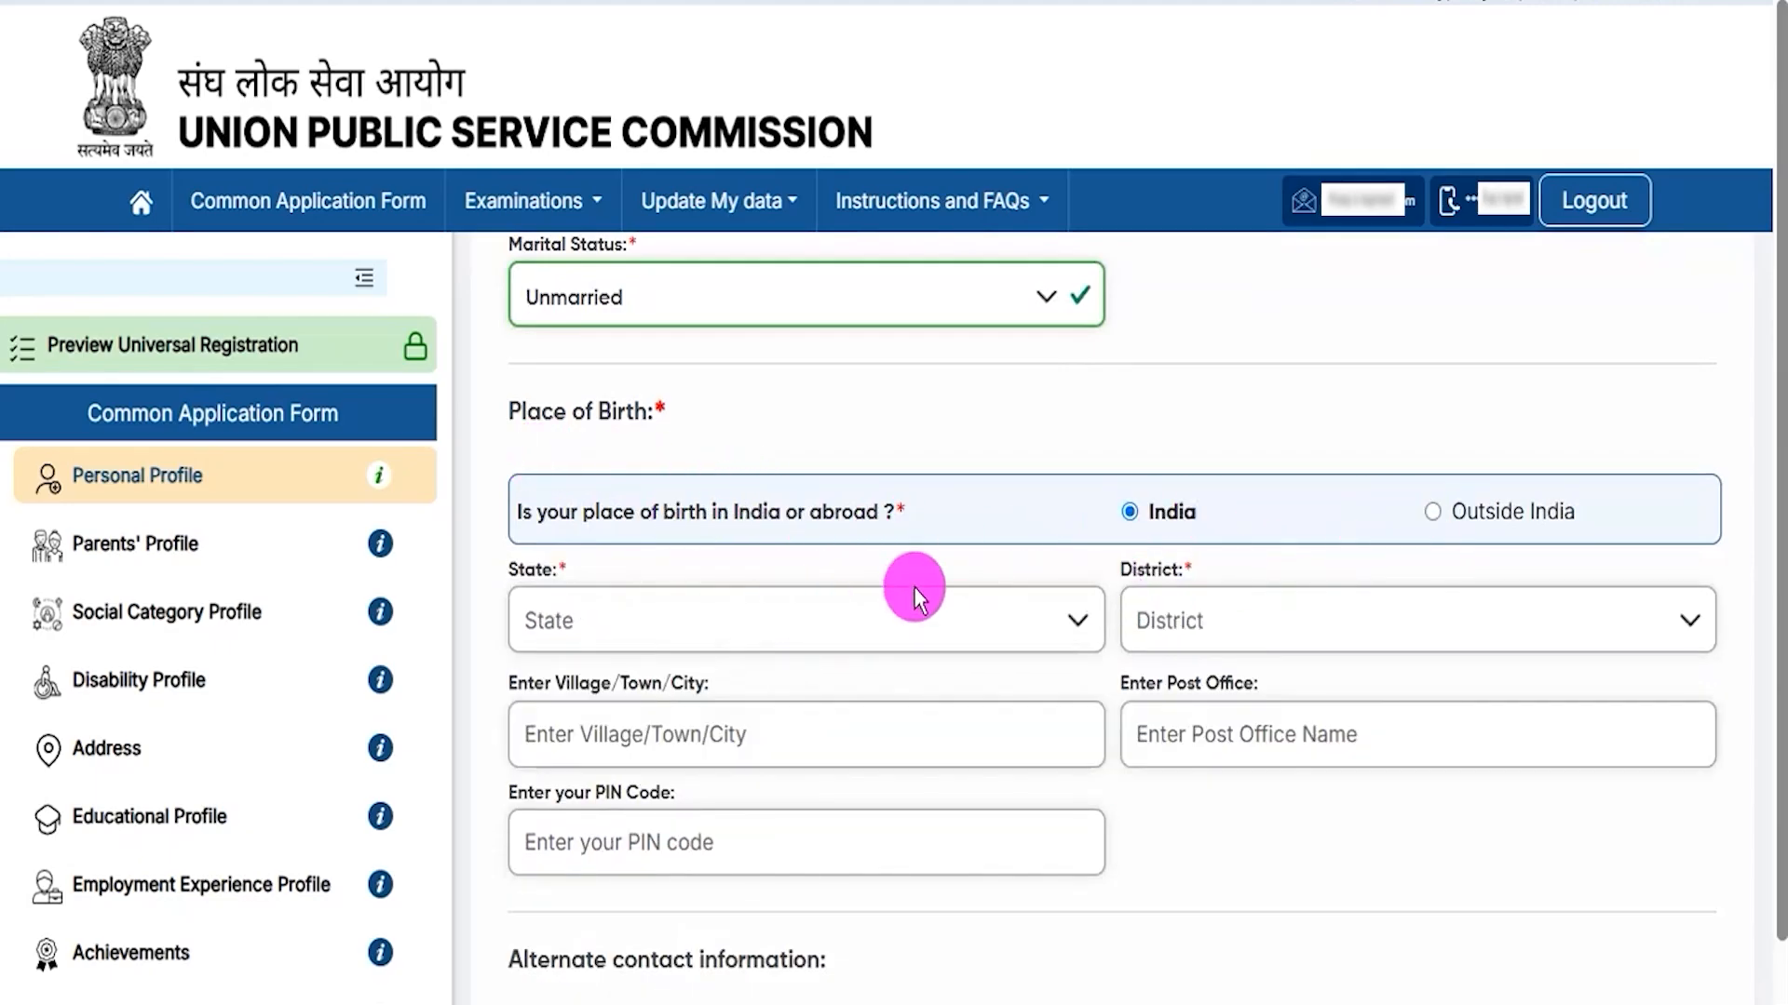
pyautogui.click(631, 628)
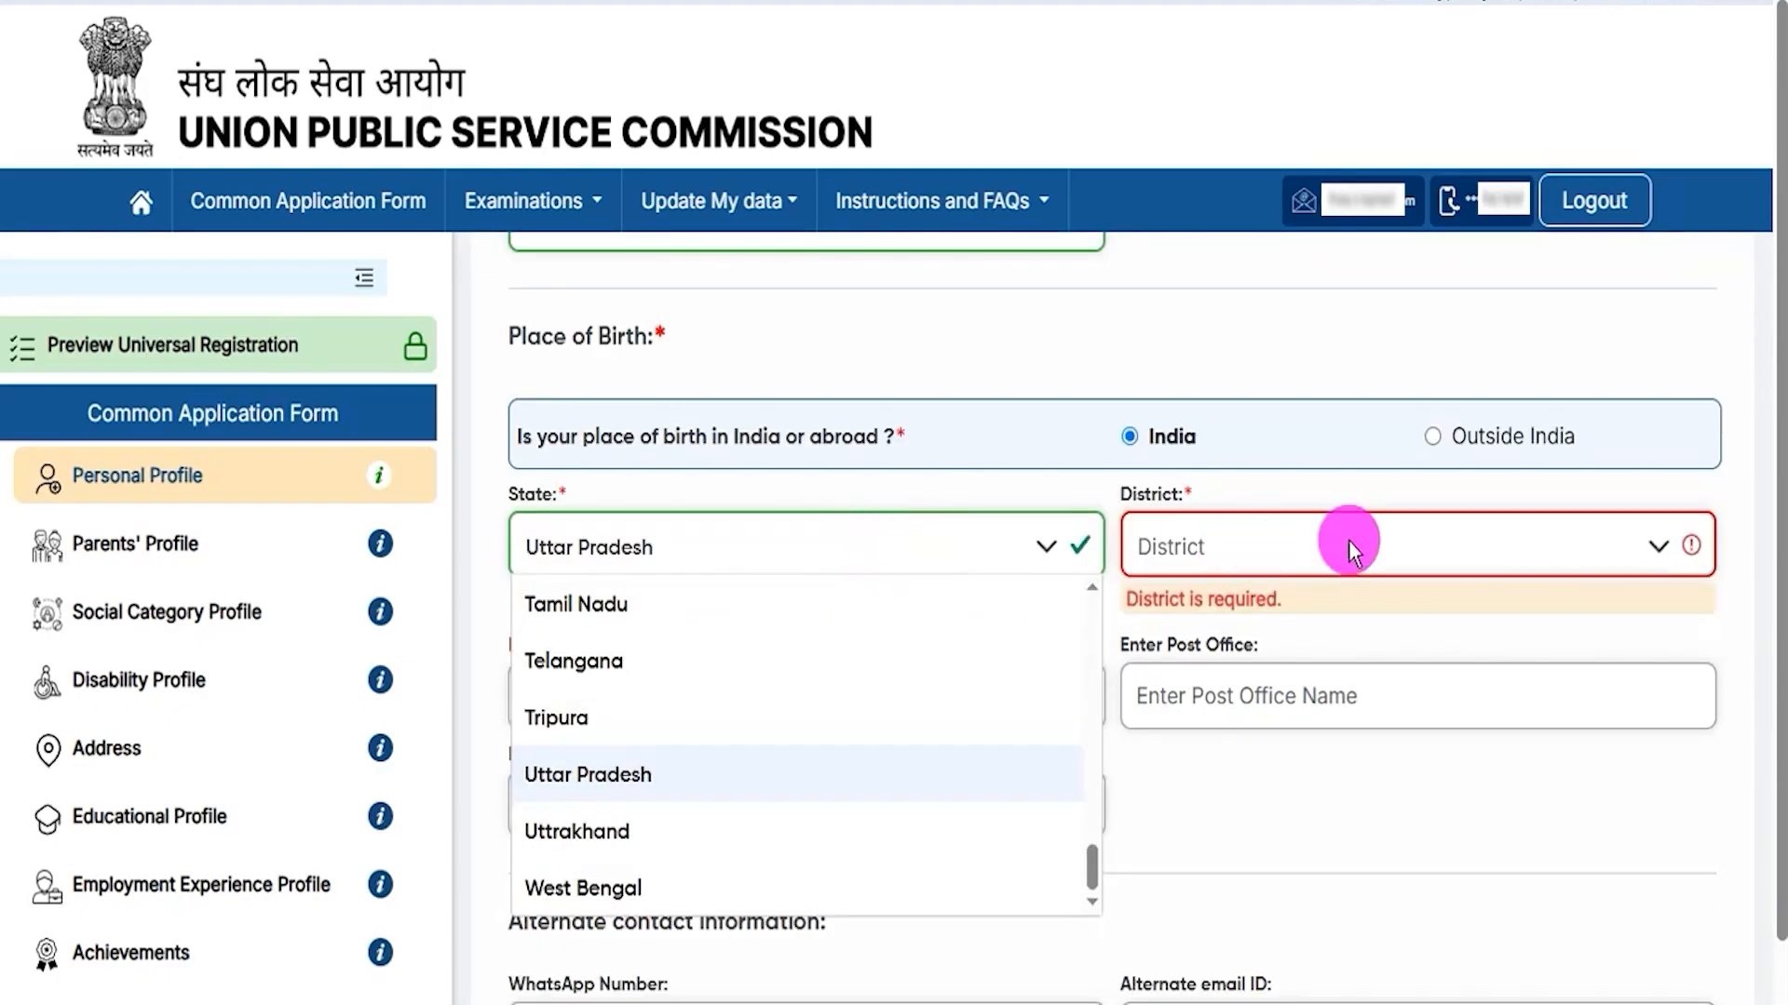
pyautogui.click(1607, 540)
pyautogui.scroll(-2, 1190, 801)
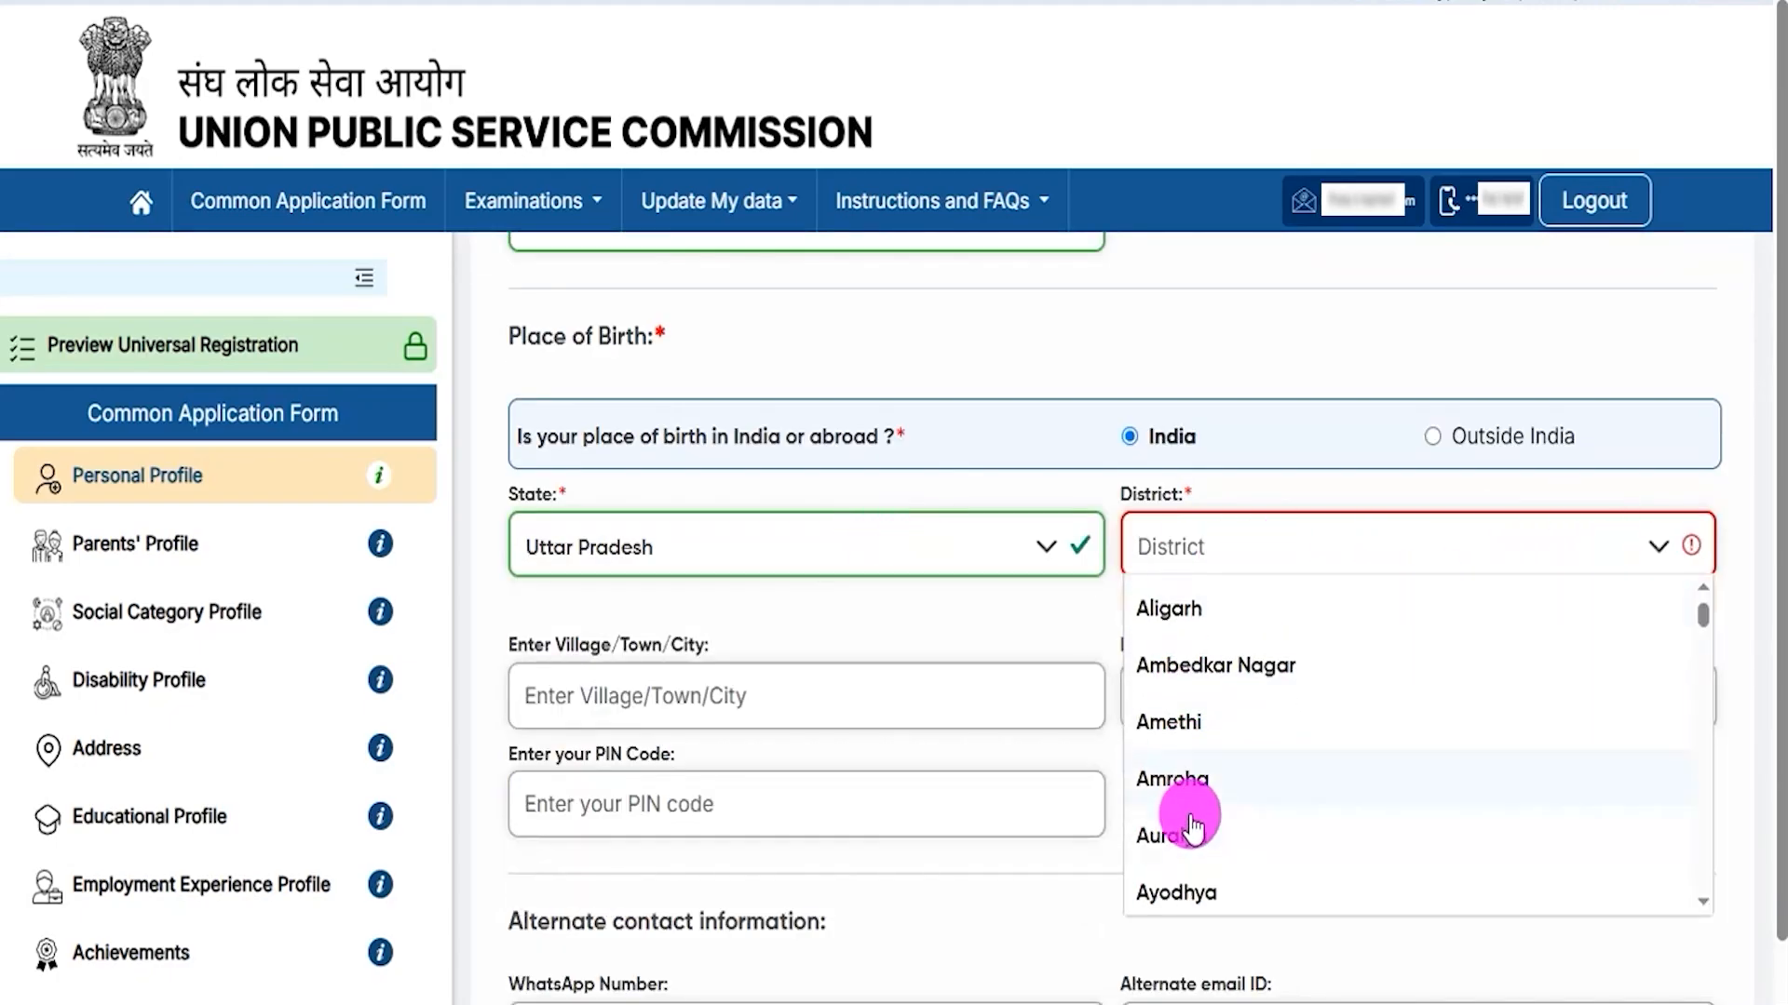
pyautogui.click(1190, 807)
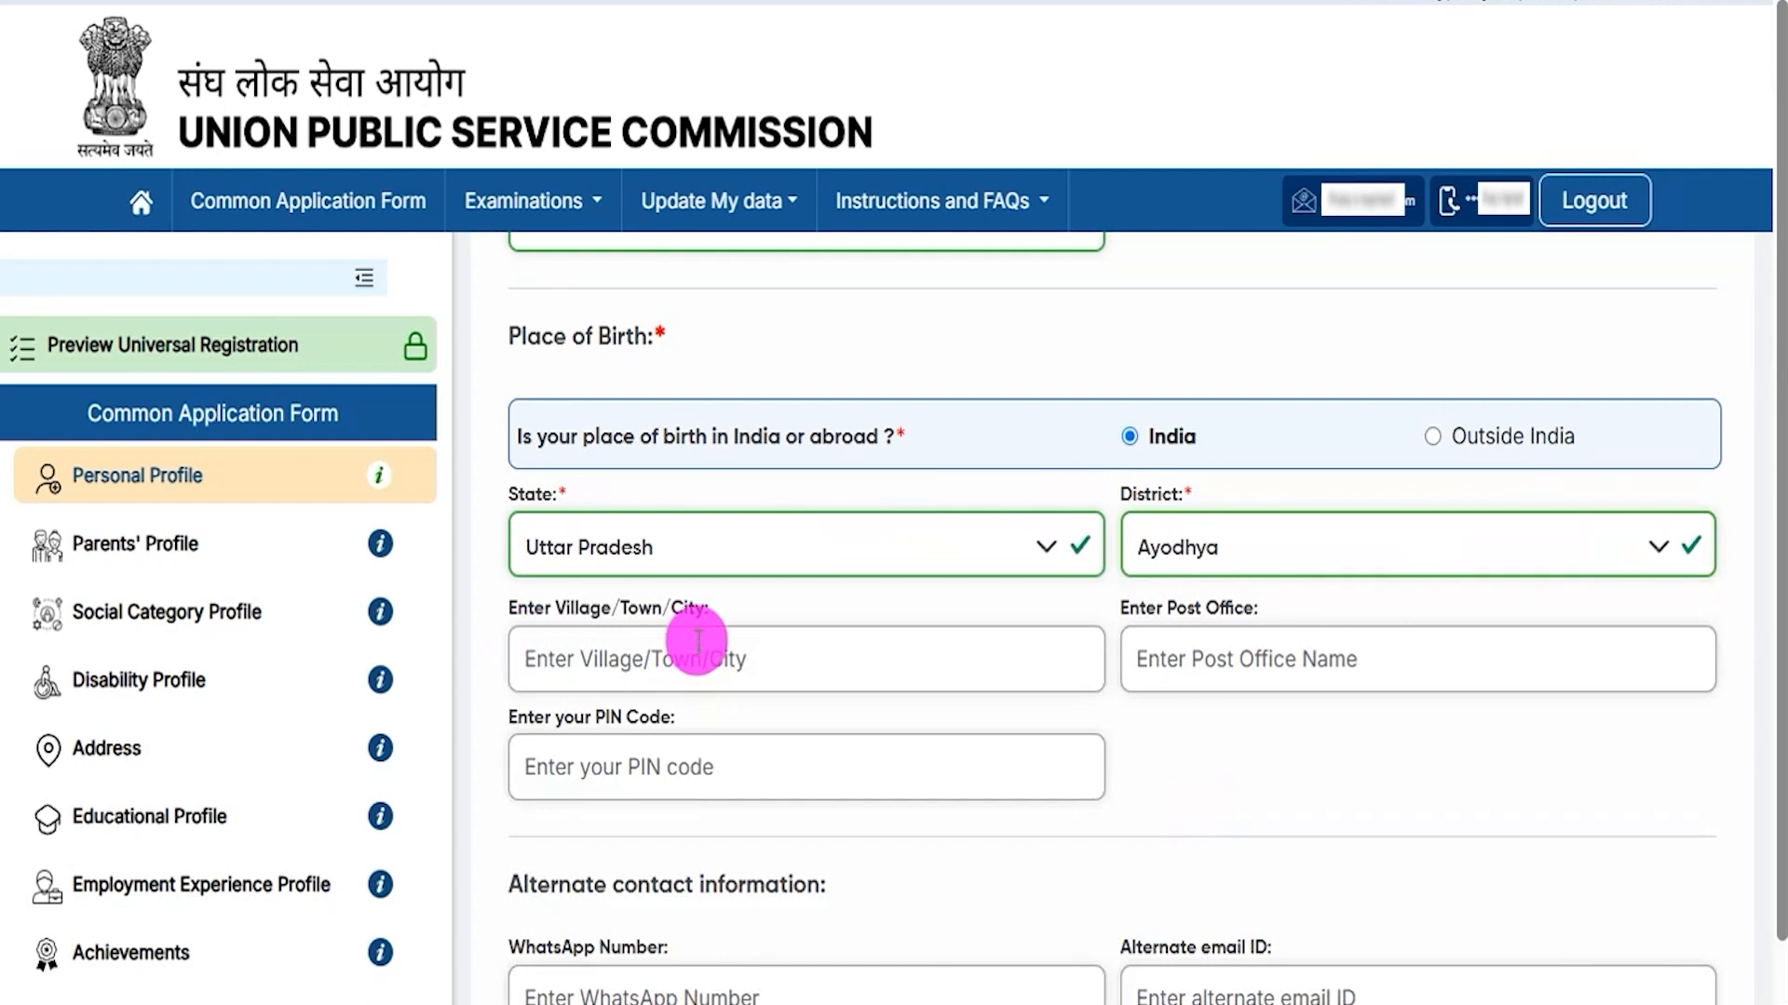
pyautogui.click(589, 648)
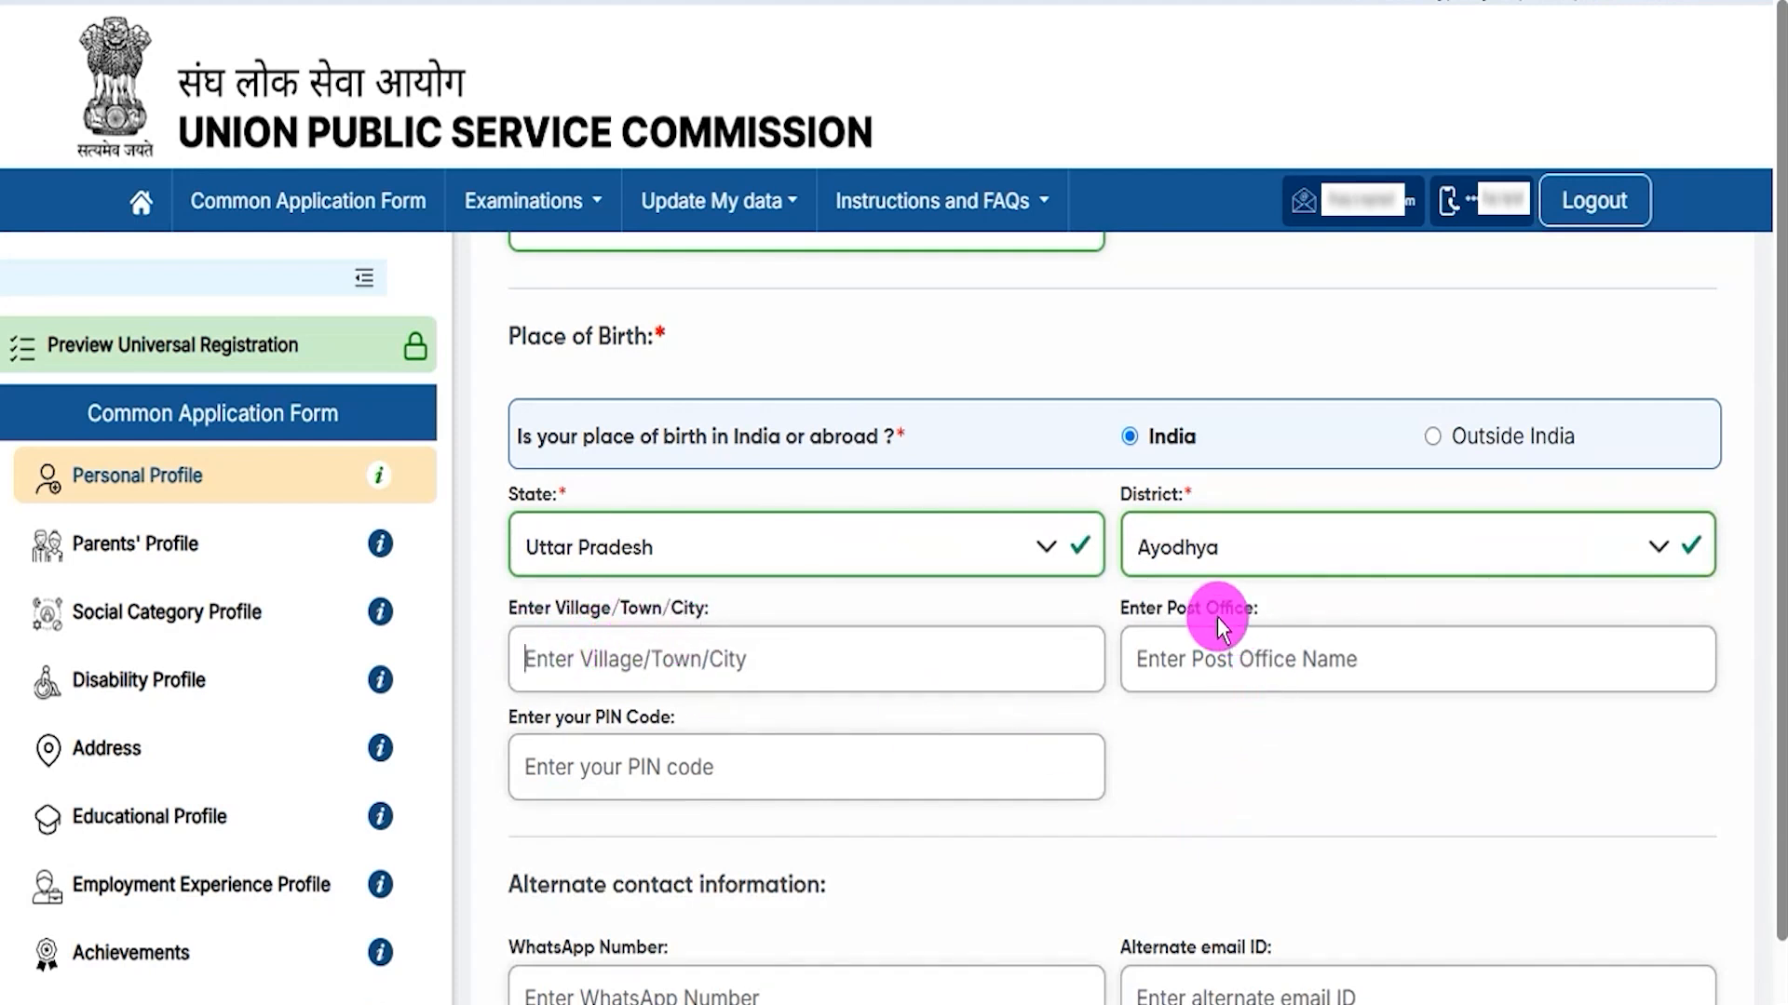
# Look over the post office and PIN code fields under Place of Birth.
pyautogui.moveTo(1147, 609); pyautogui.dragTo(1217, 611)
pyautogui.click(1201, 672)
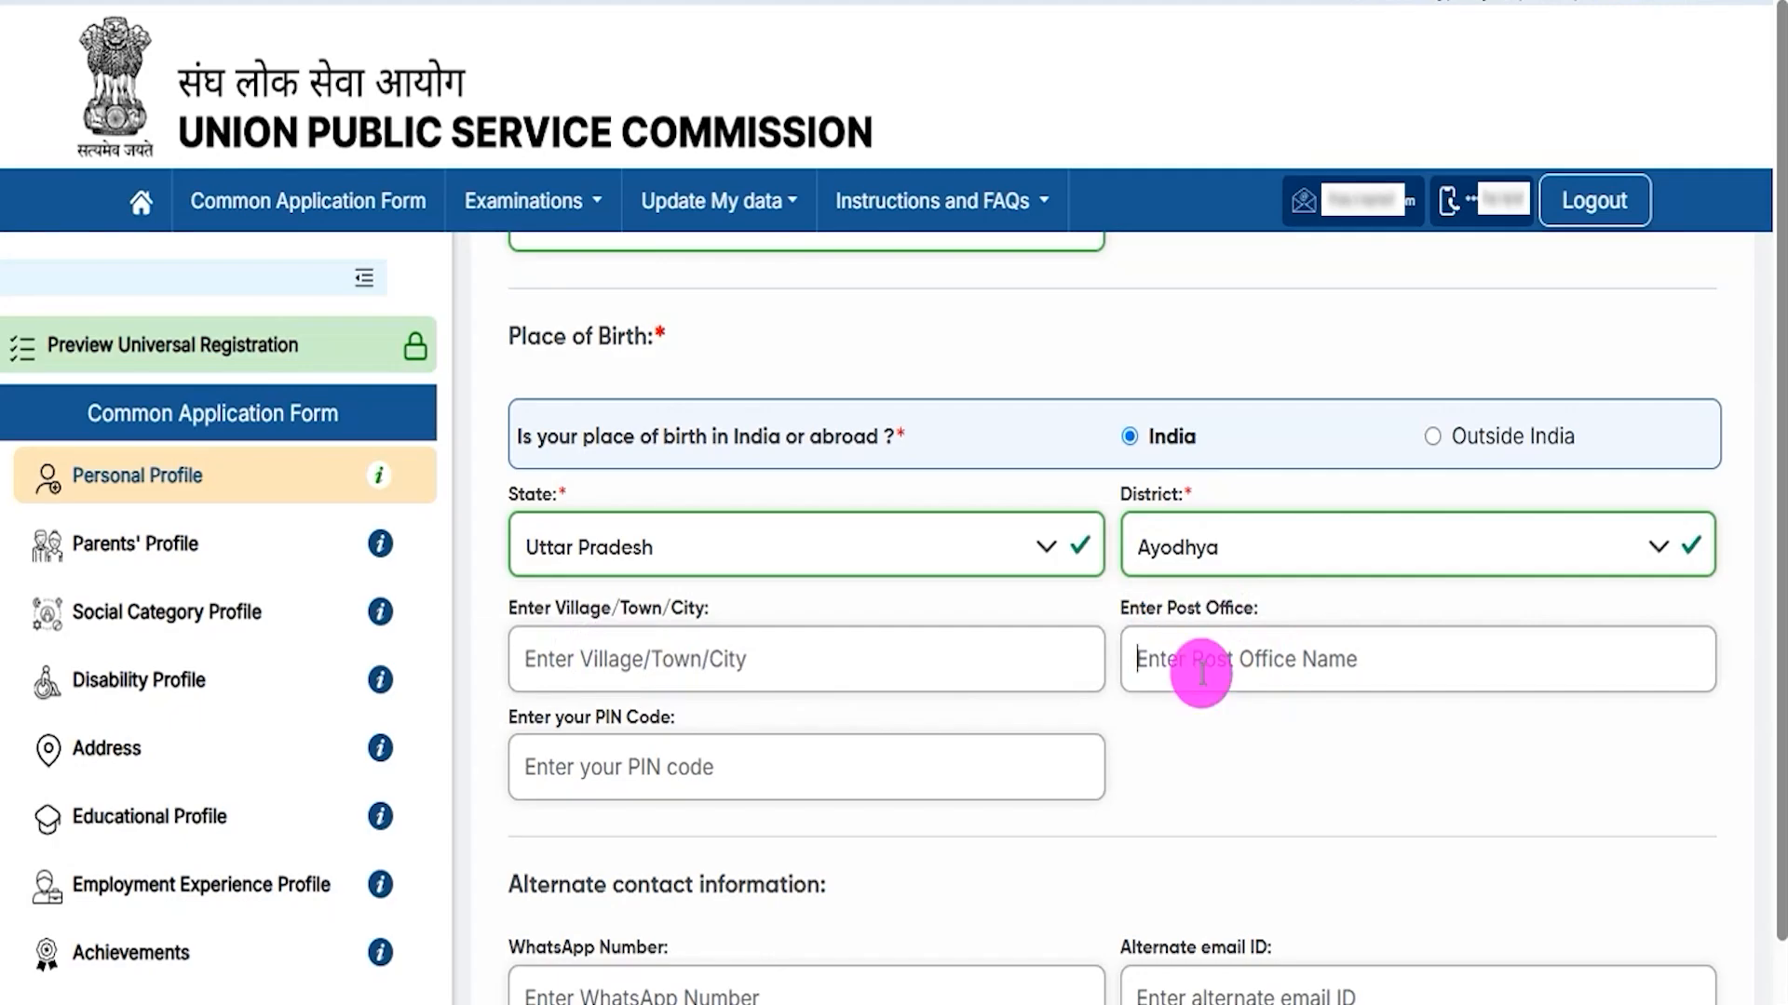
pyautogui.moveTo(590, 718); pyautogui.dragTo(658, 746)
pyautogui.click(685, 761)
pyautogui.scroll(-2, 979, 758)
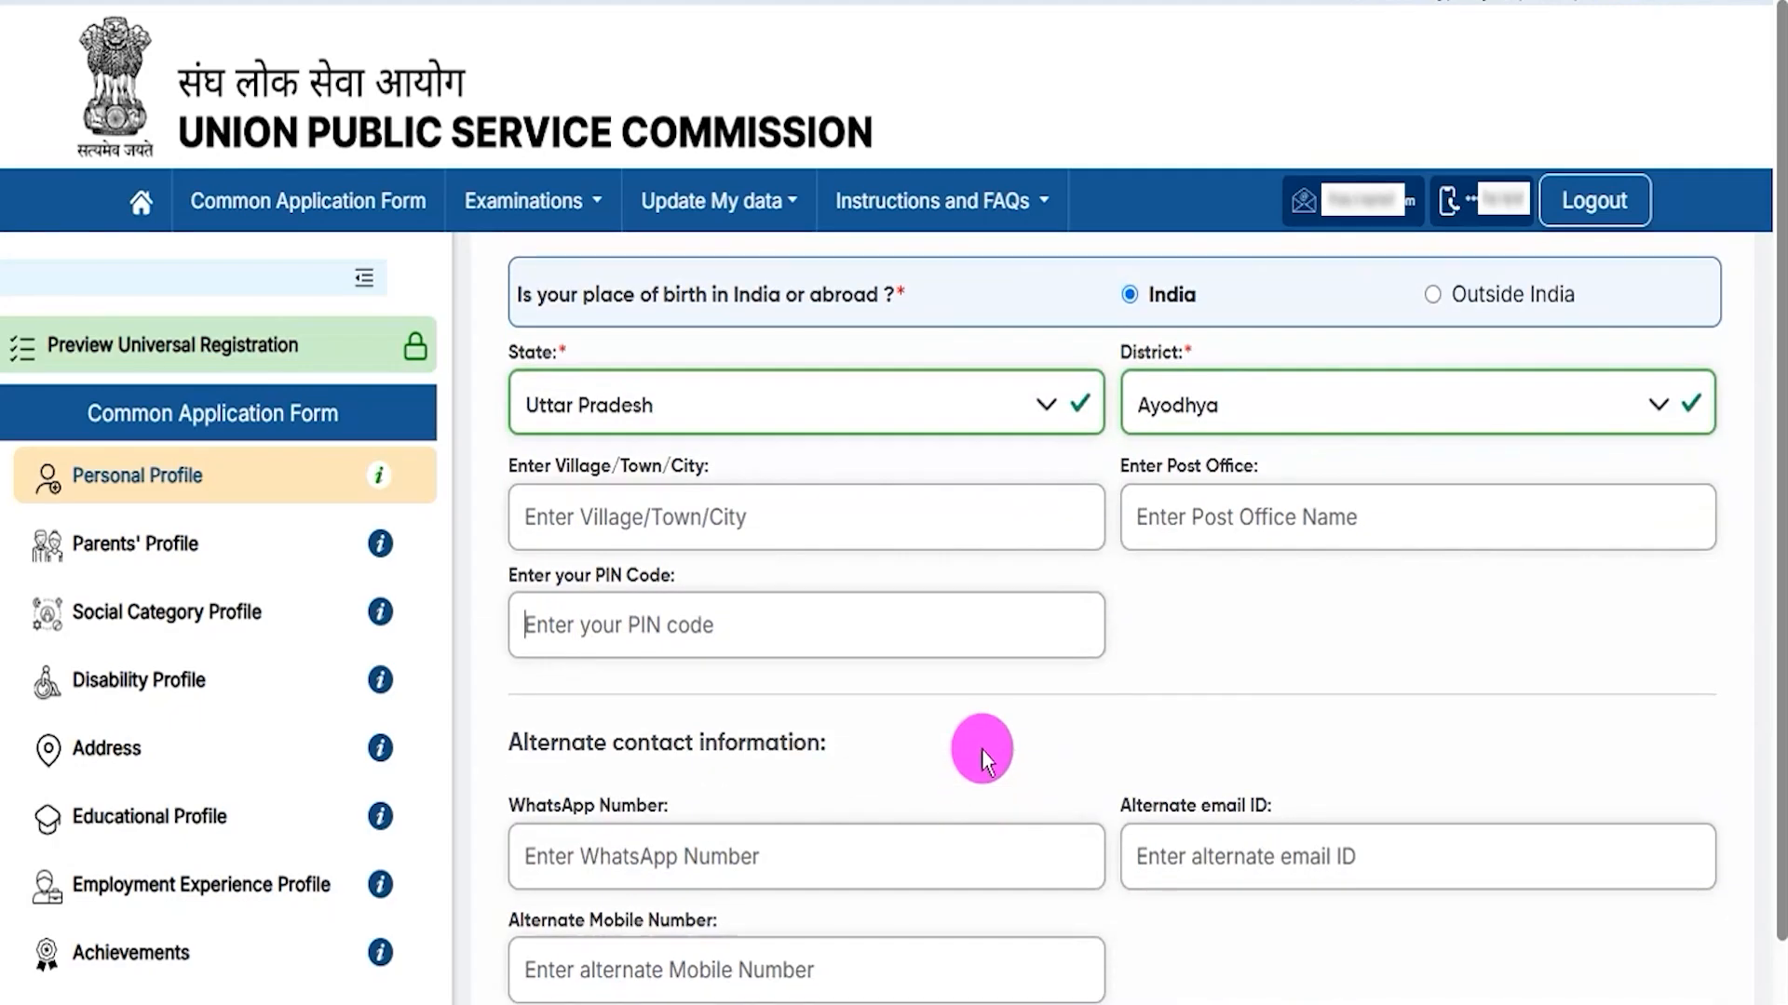
pyautogui.scroll(-1, 1774, 931)
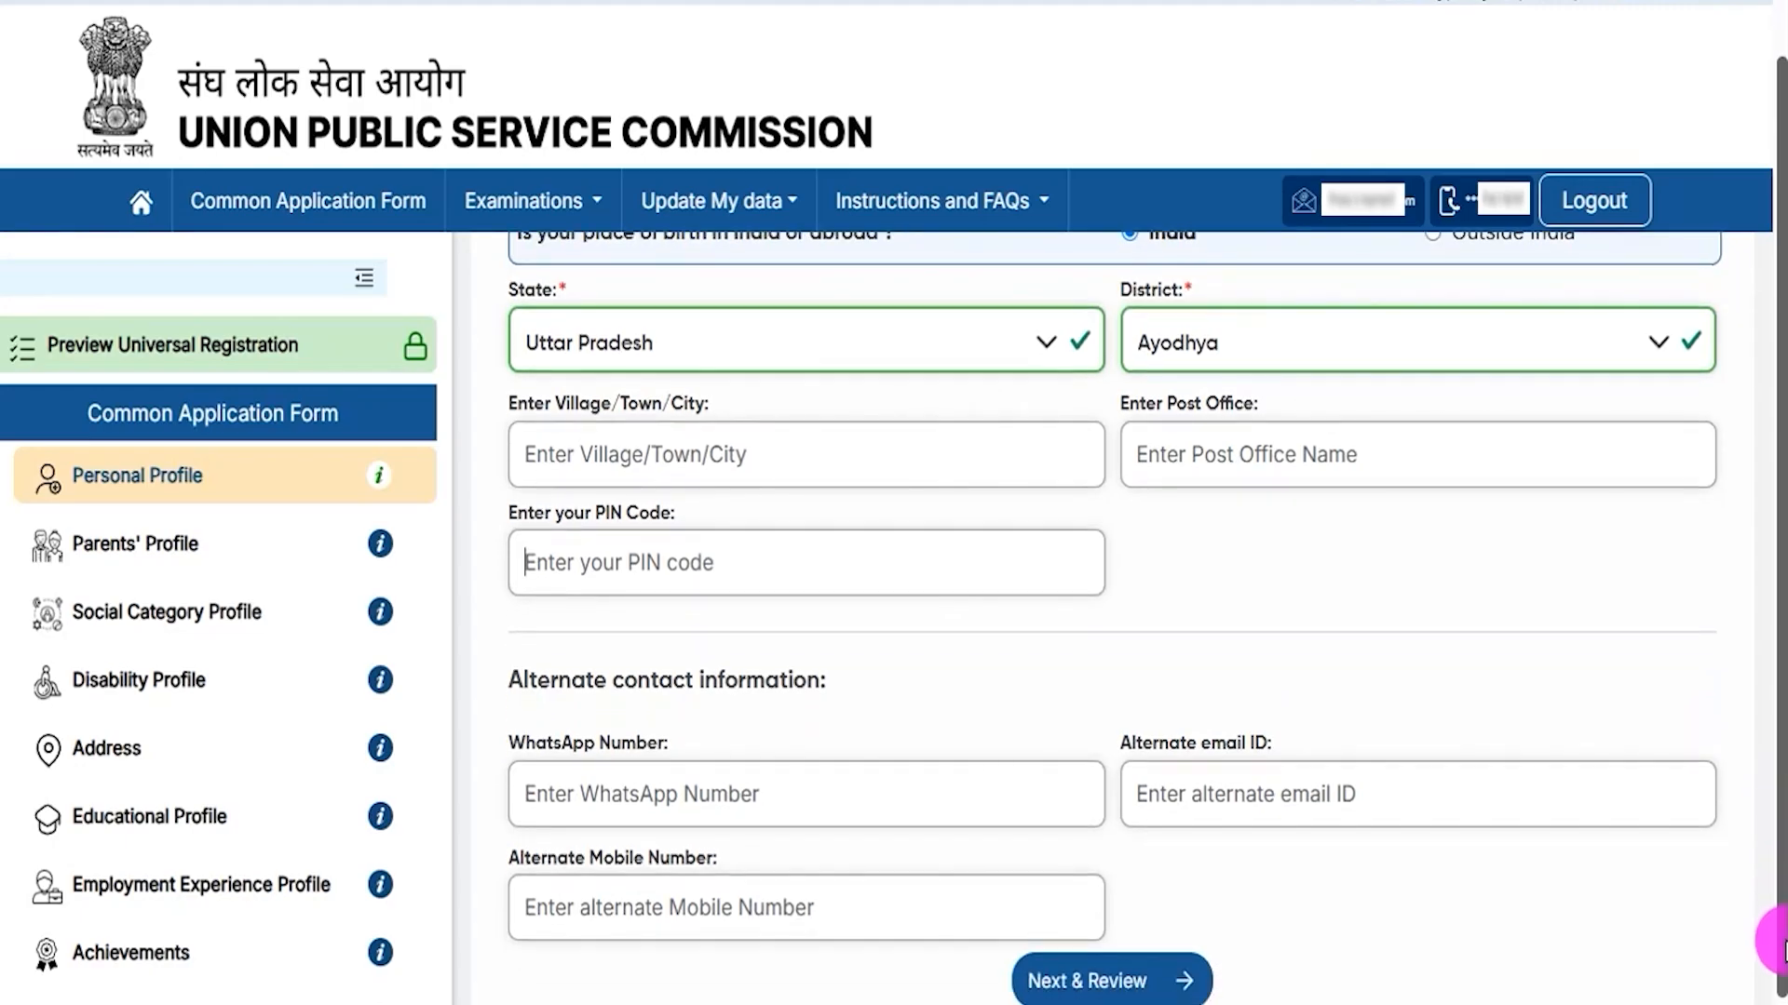
# Look over the alternate contact fields for WhatsApp number, alternate email ID and alternate mobile number, leaving them empty.
pyautogui.moveTo(551, 680); pyautogui.dragTo(719, 685)
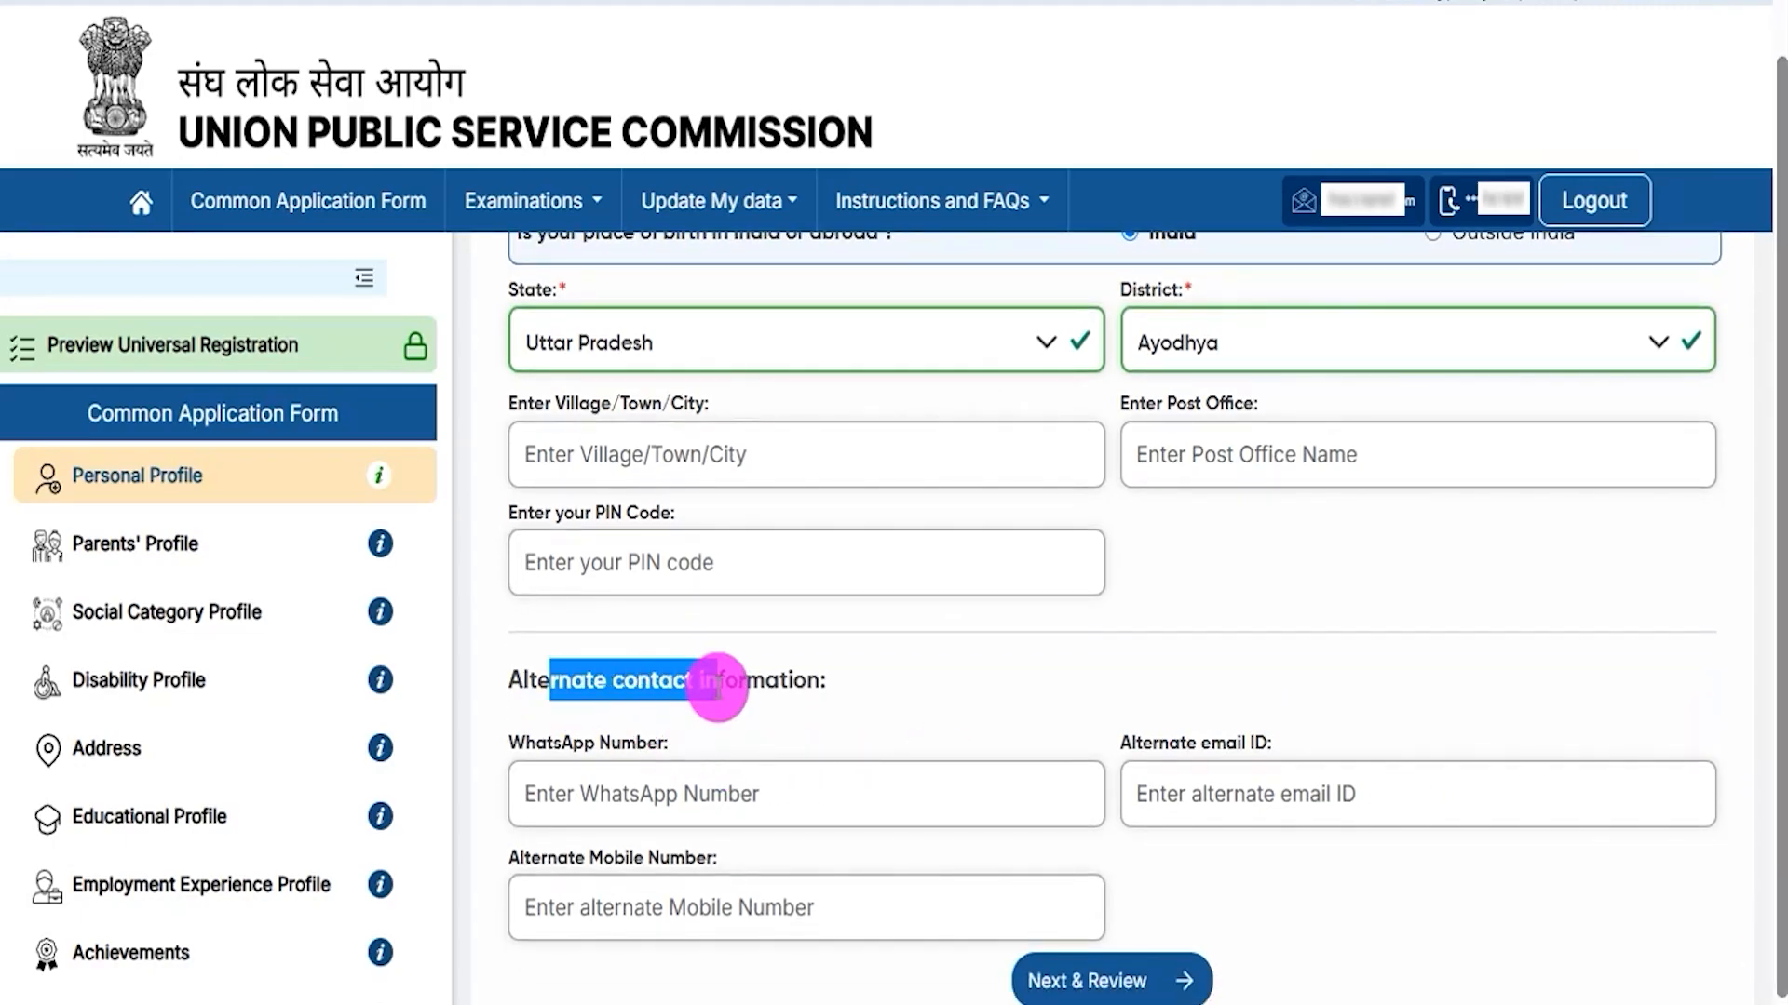
pyautogui.click(598, 798)
pyautogui.moveTo(1155, 742); pyautogui.dragTo(1208, 746)
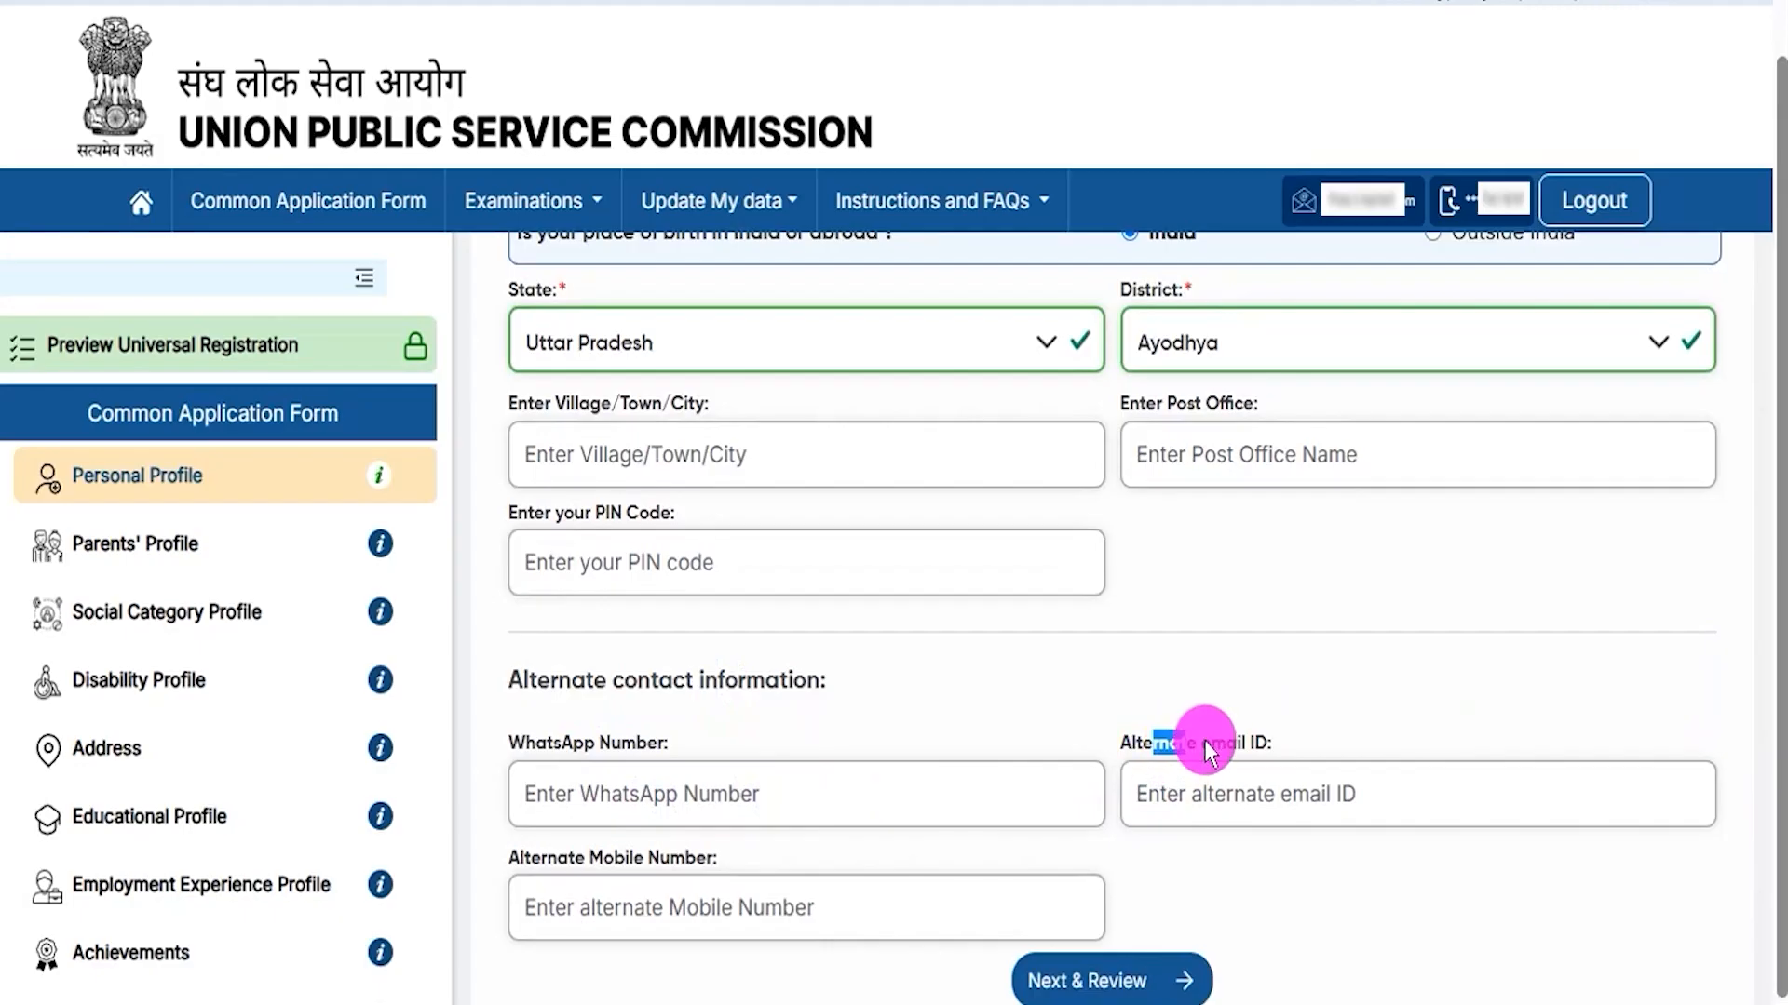
pyautogui.click(1219, 789)
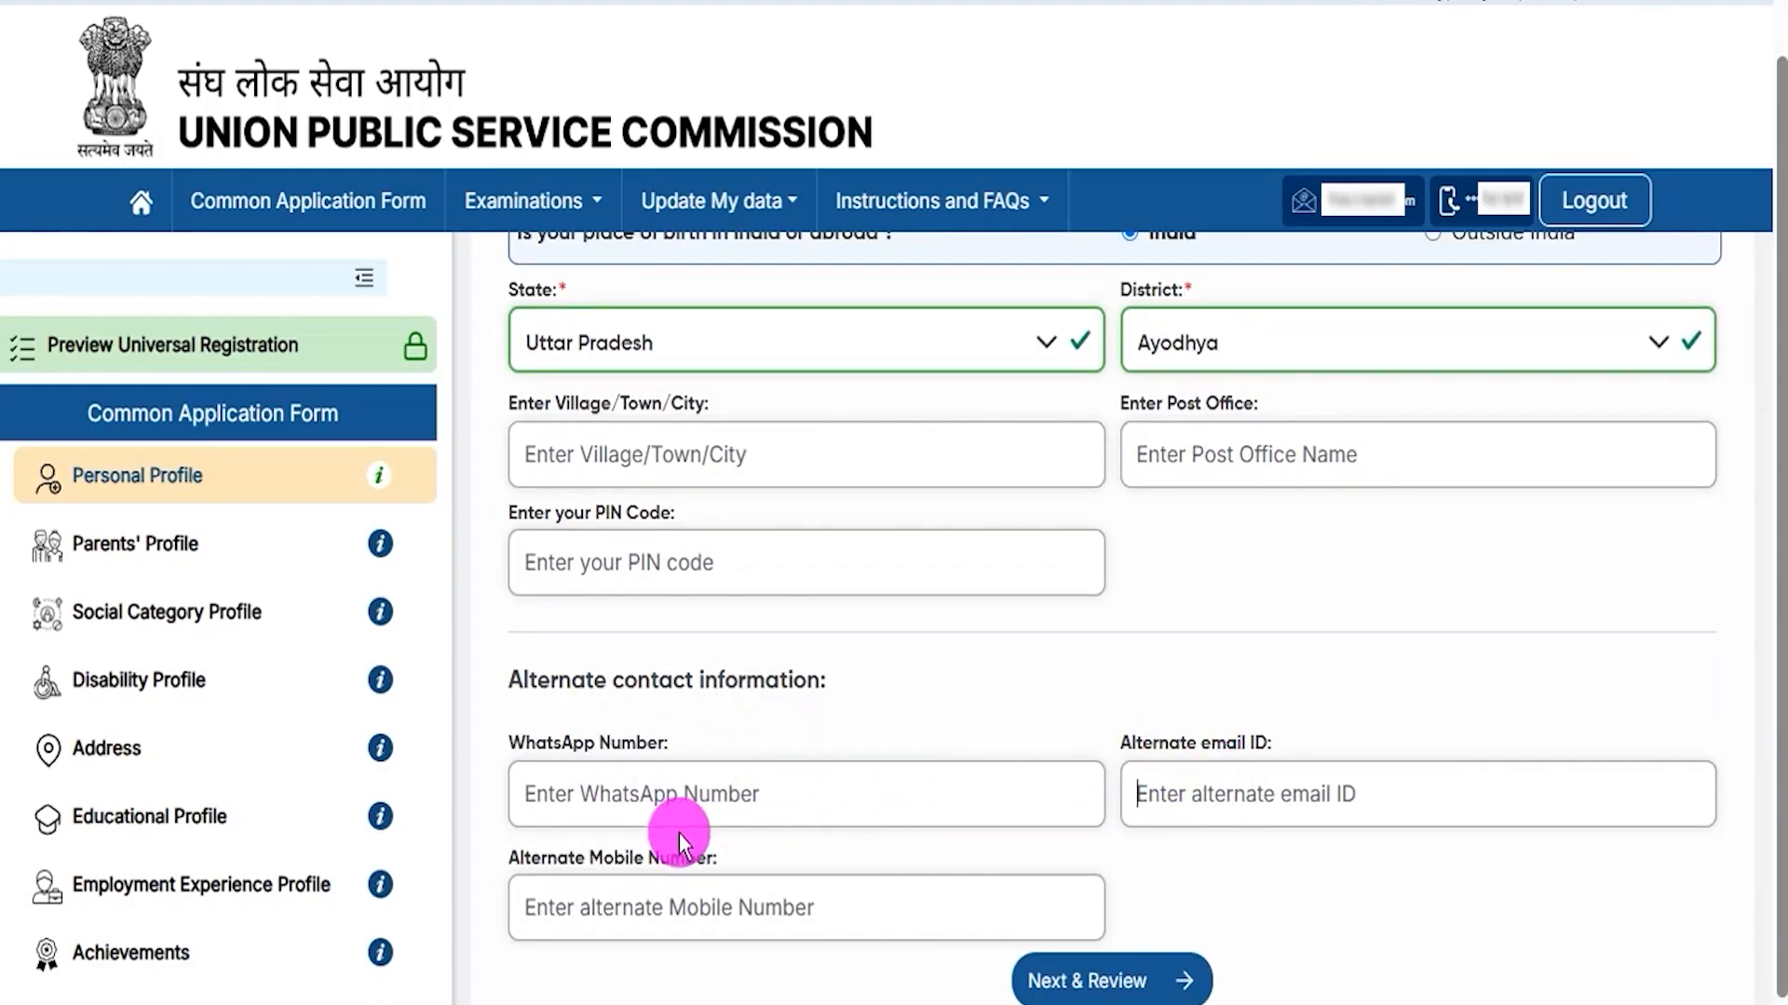
pyautogui.moveTo(564, 864); pyautogui.dragTo(679, 886)
pyautogui.click(673, 899)
# Proceed to the review of the Personal Profile and submit it.
pyautogui.moveTo(1655, 878); pyautogui.dragTo(1229, 963)
pyautogui.click(1210, 968)
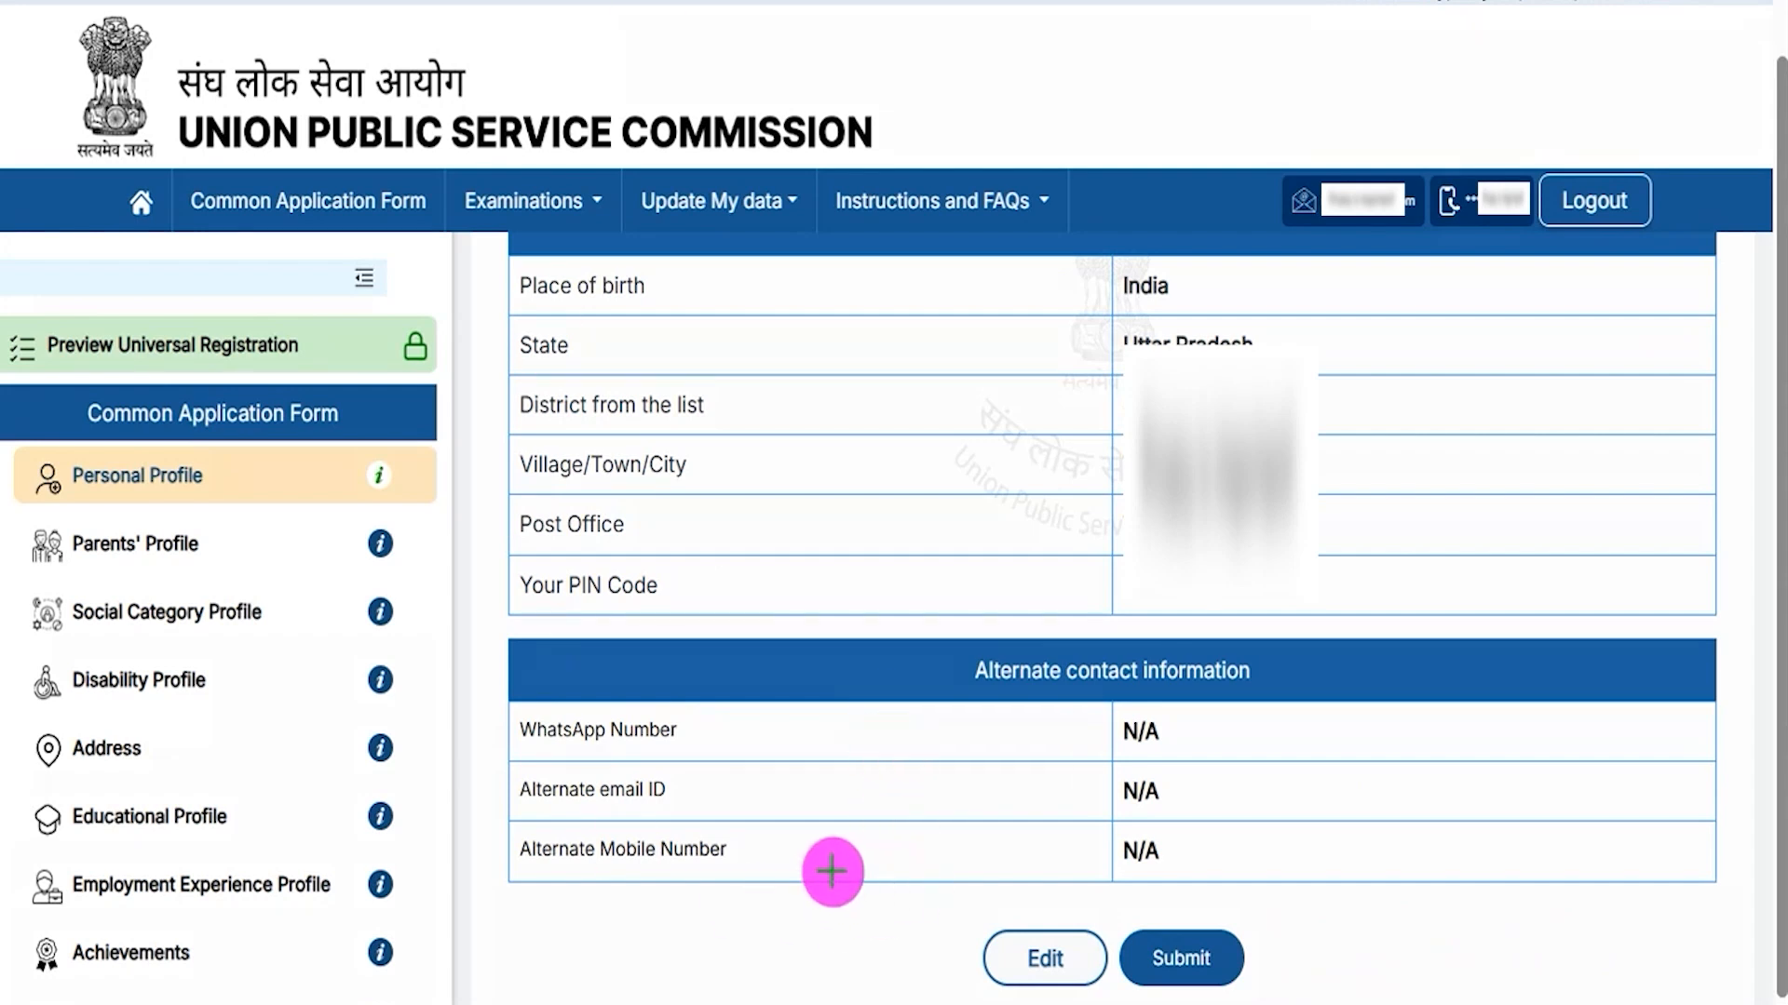
pyautogui.moveTo(806, 847); pyautogui.dragTo(990, 942)
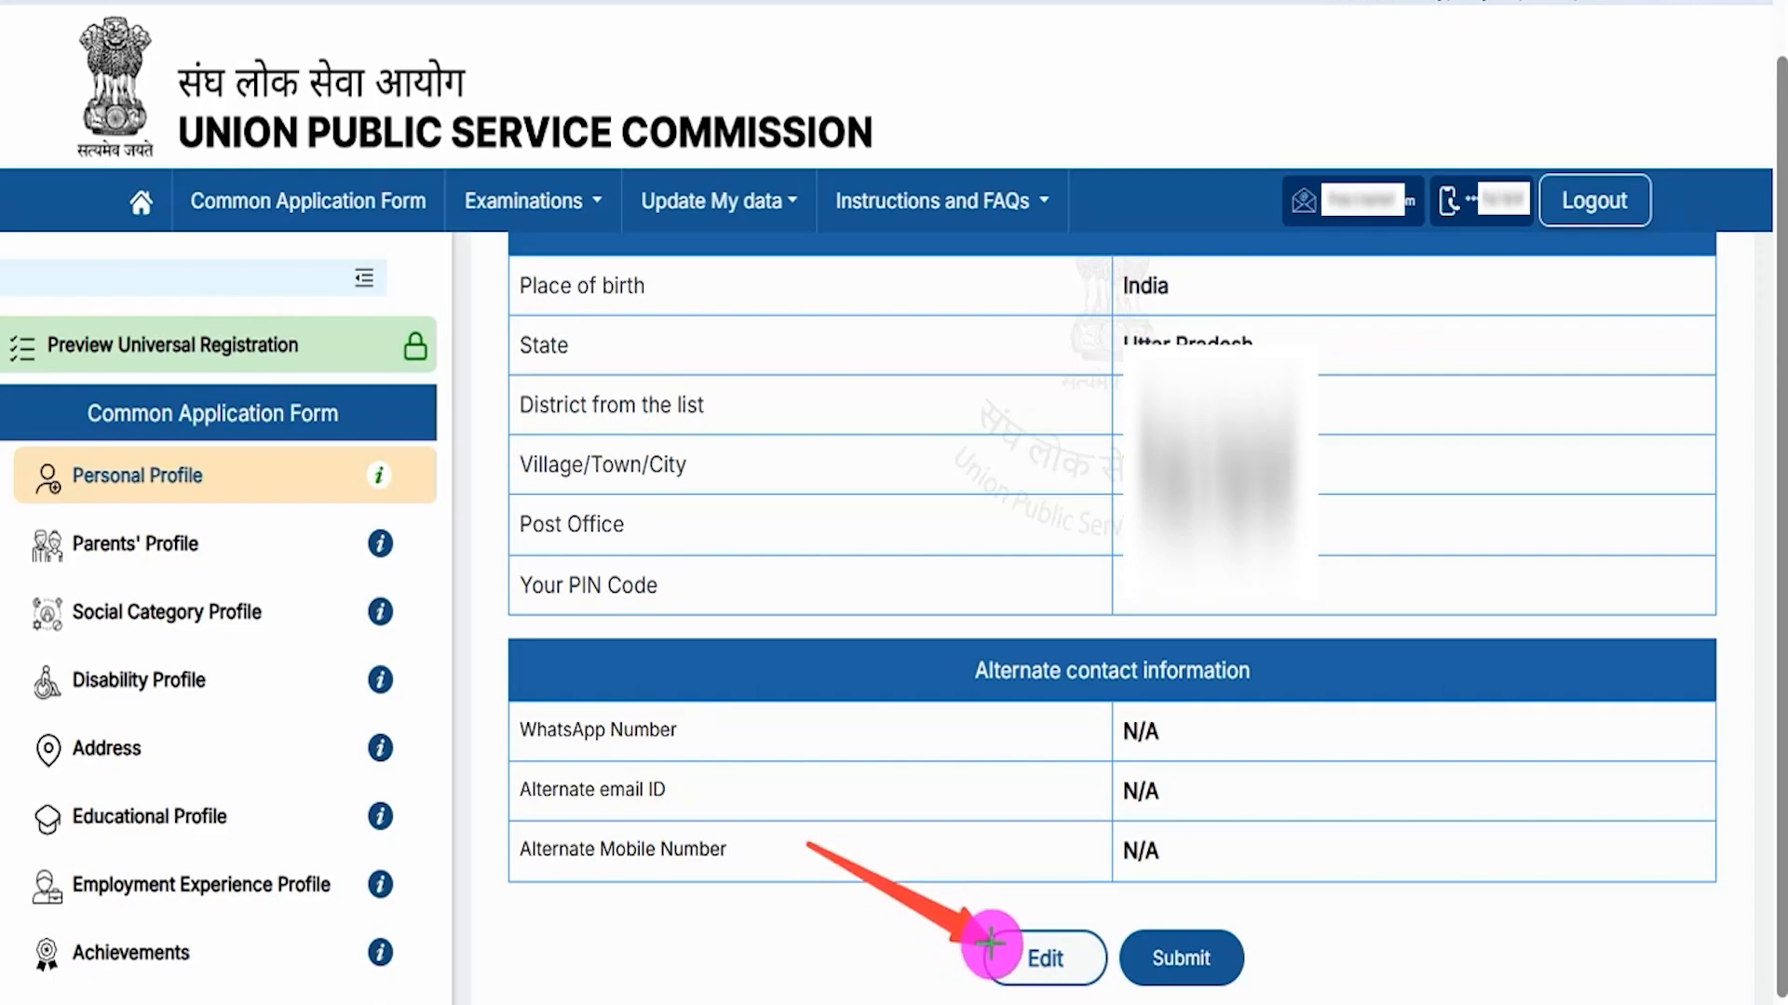
pyautogui.moveTo(1364, 793); pyautogui.dragTo(1260, 919)
pyautogui.click(1236, 949)
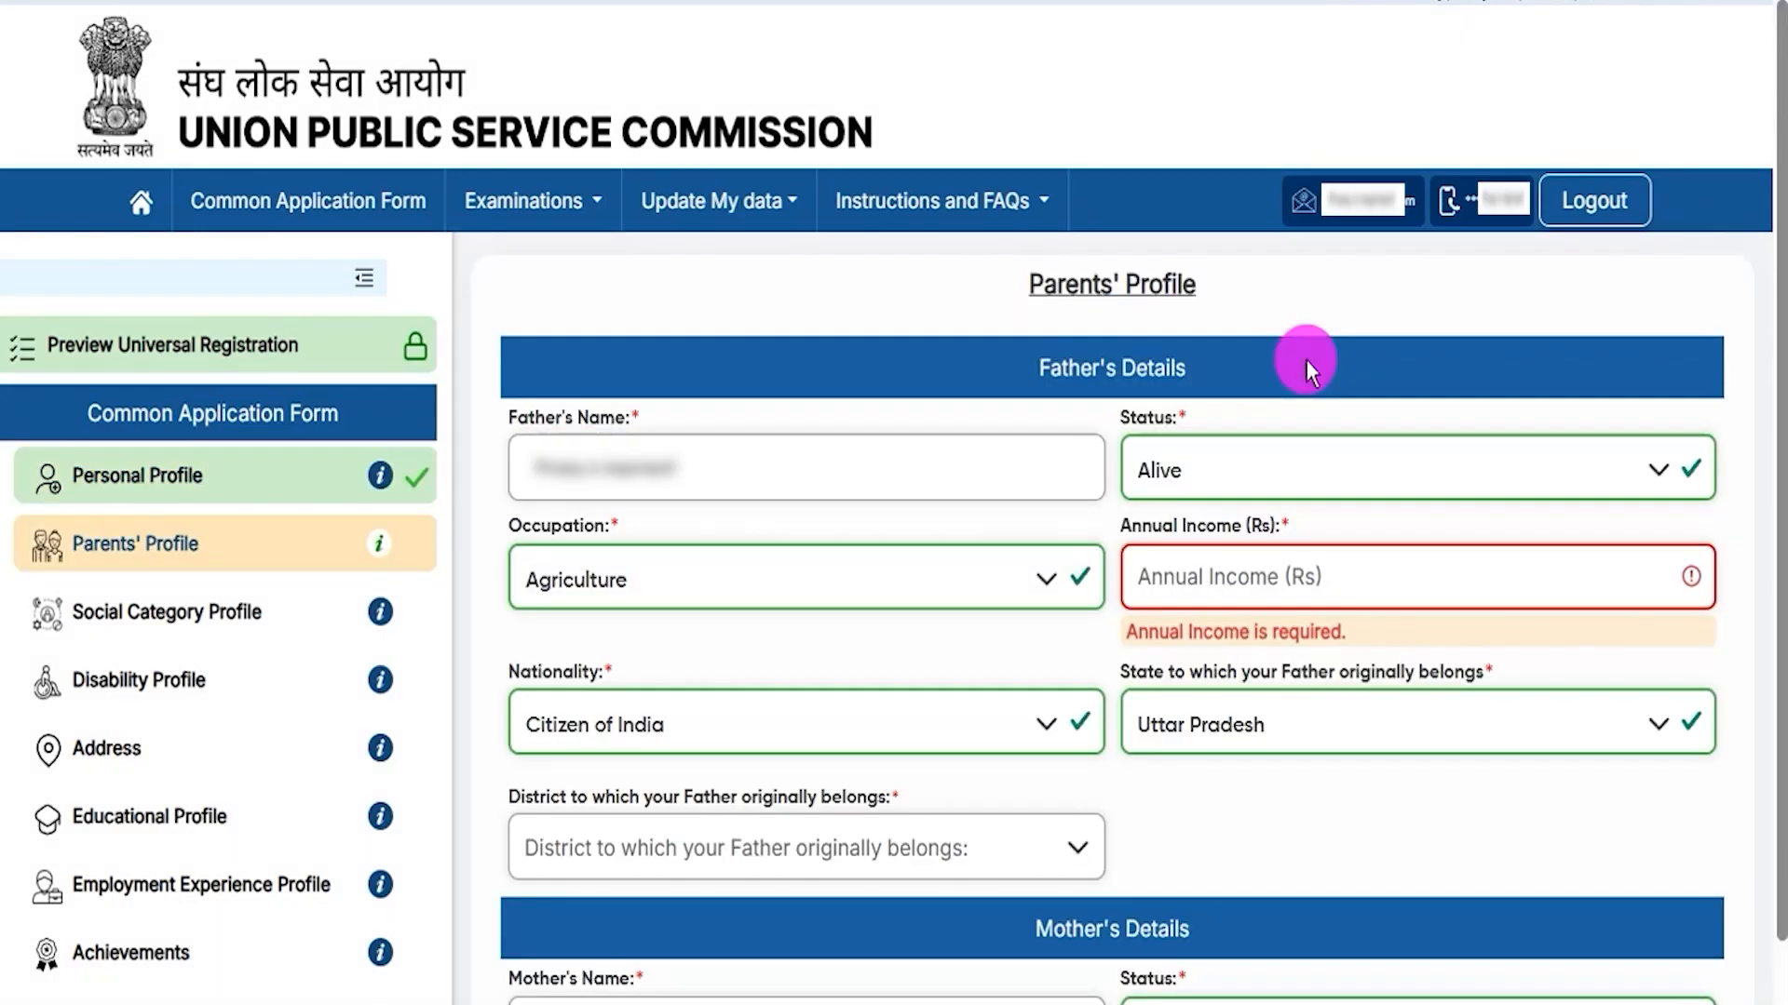
# In the Father's Details, check the name field and set the status to Alive and the occupation to Agriculture.
pyautogui.moveTo(1041, 285); pyautogui.dragTo(1173, 292)
pyautogui.moveTo(516, 417); pyautogui.dragTo(601, 414)
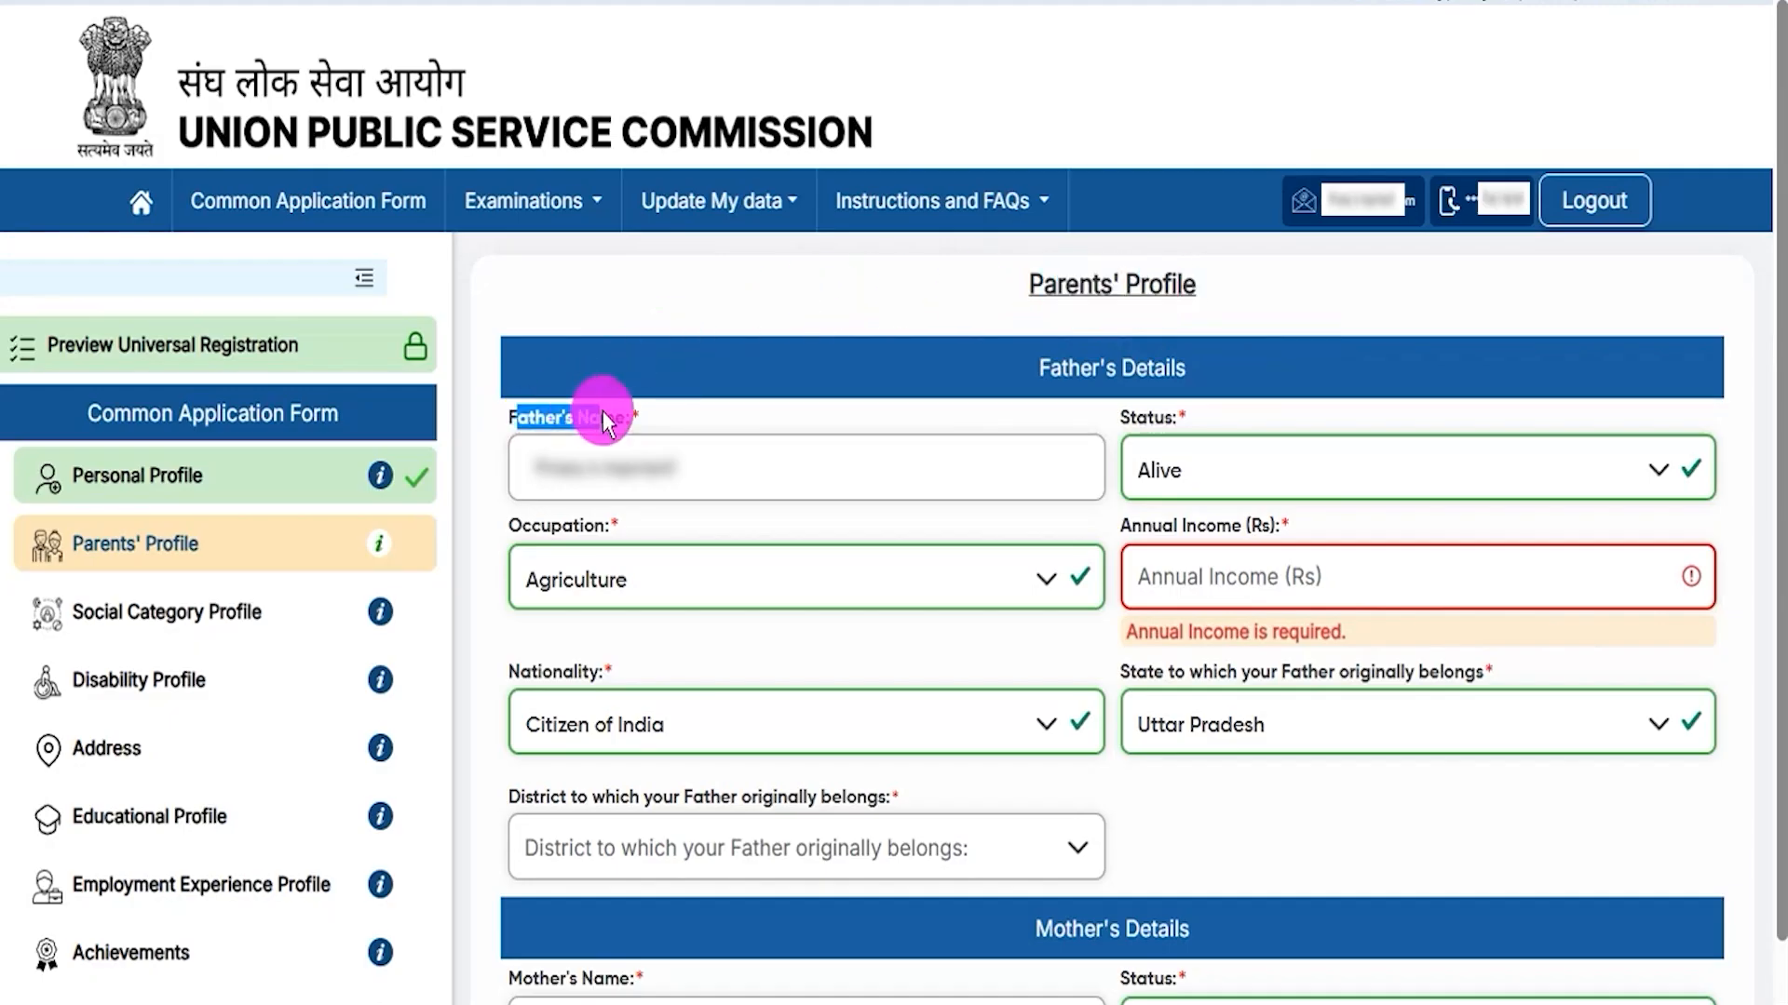
pyautogui.click(637, 493)
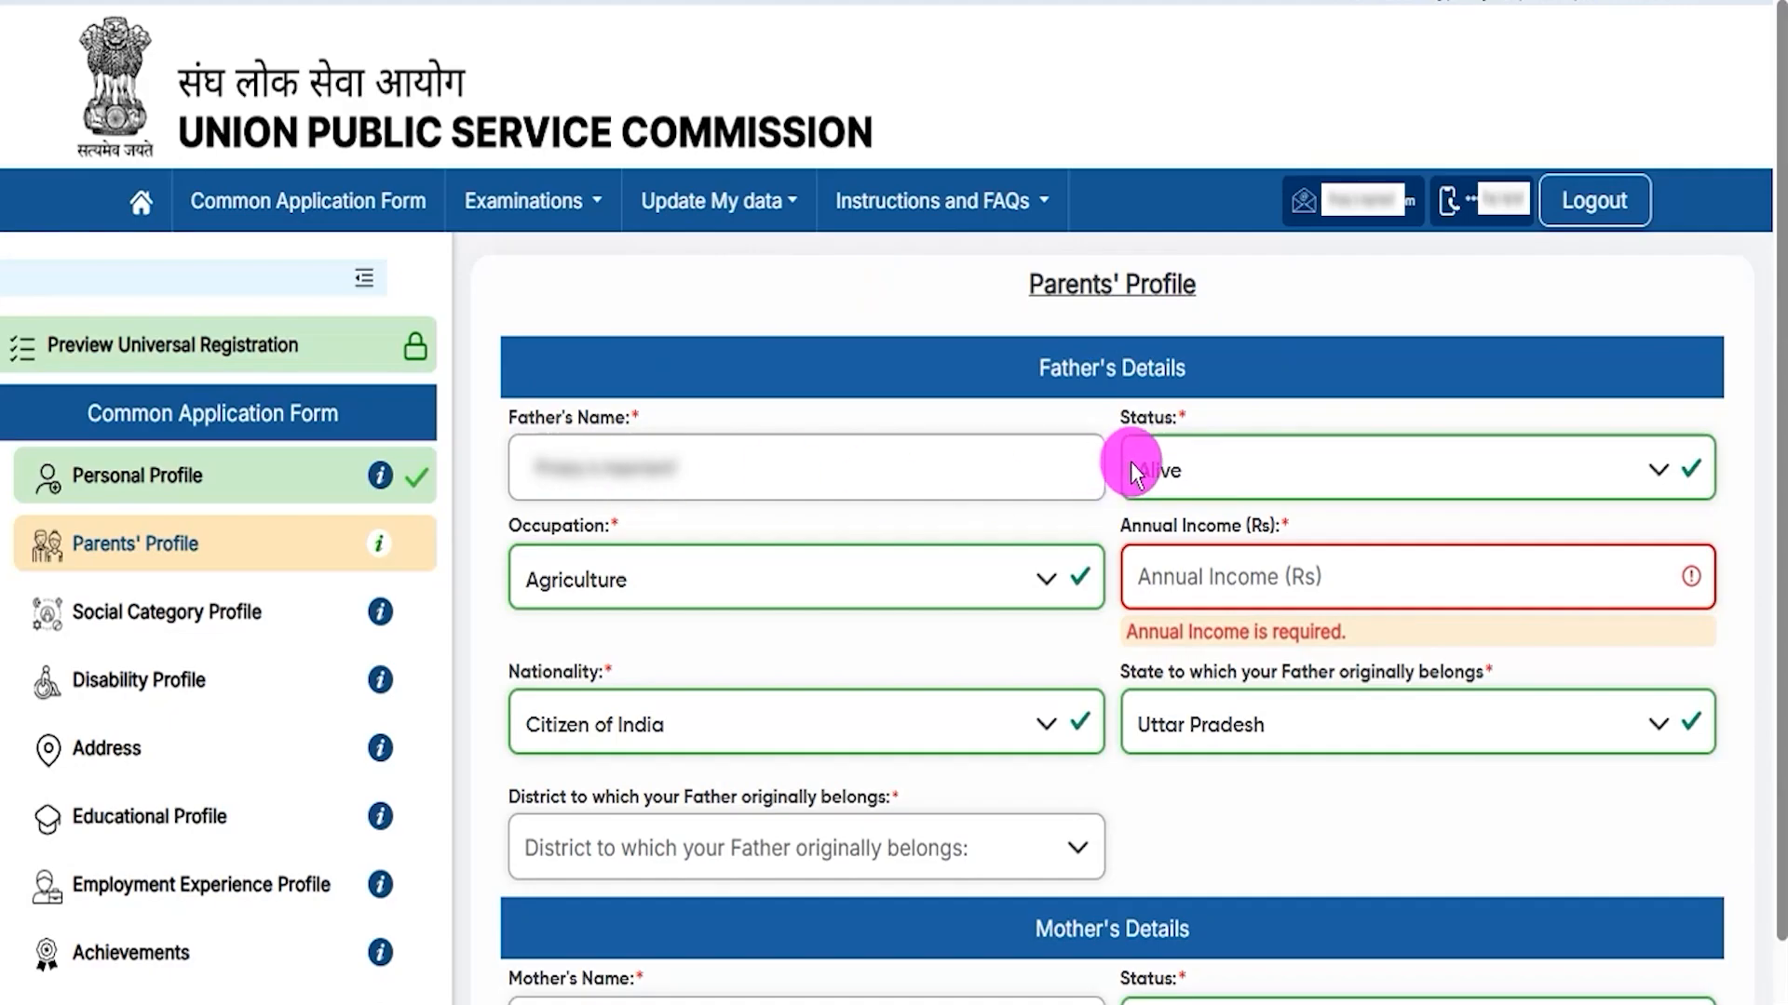
pyautogui.click(1188, 459)
pyautogui.click(1168, 538)
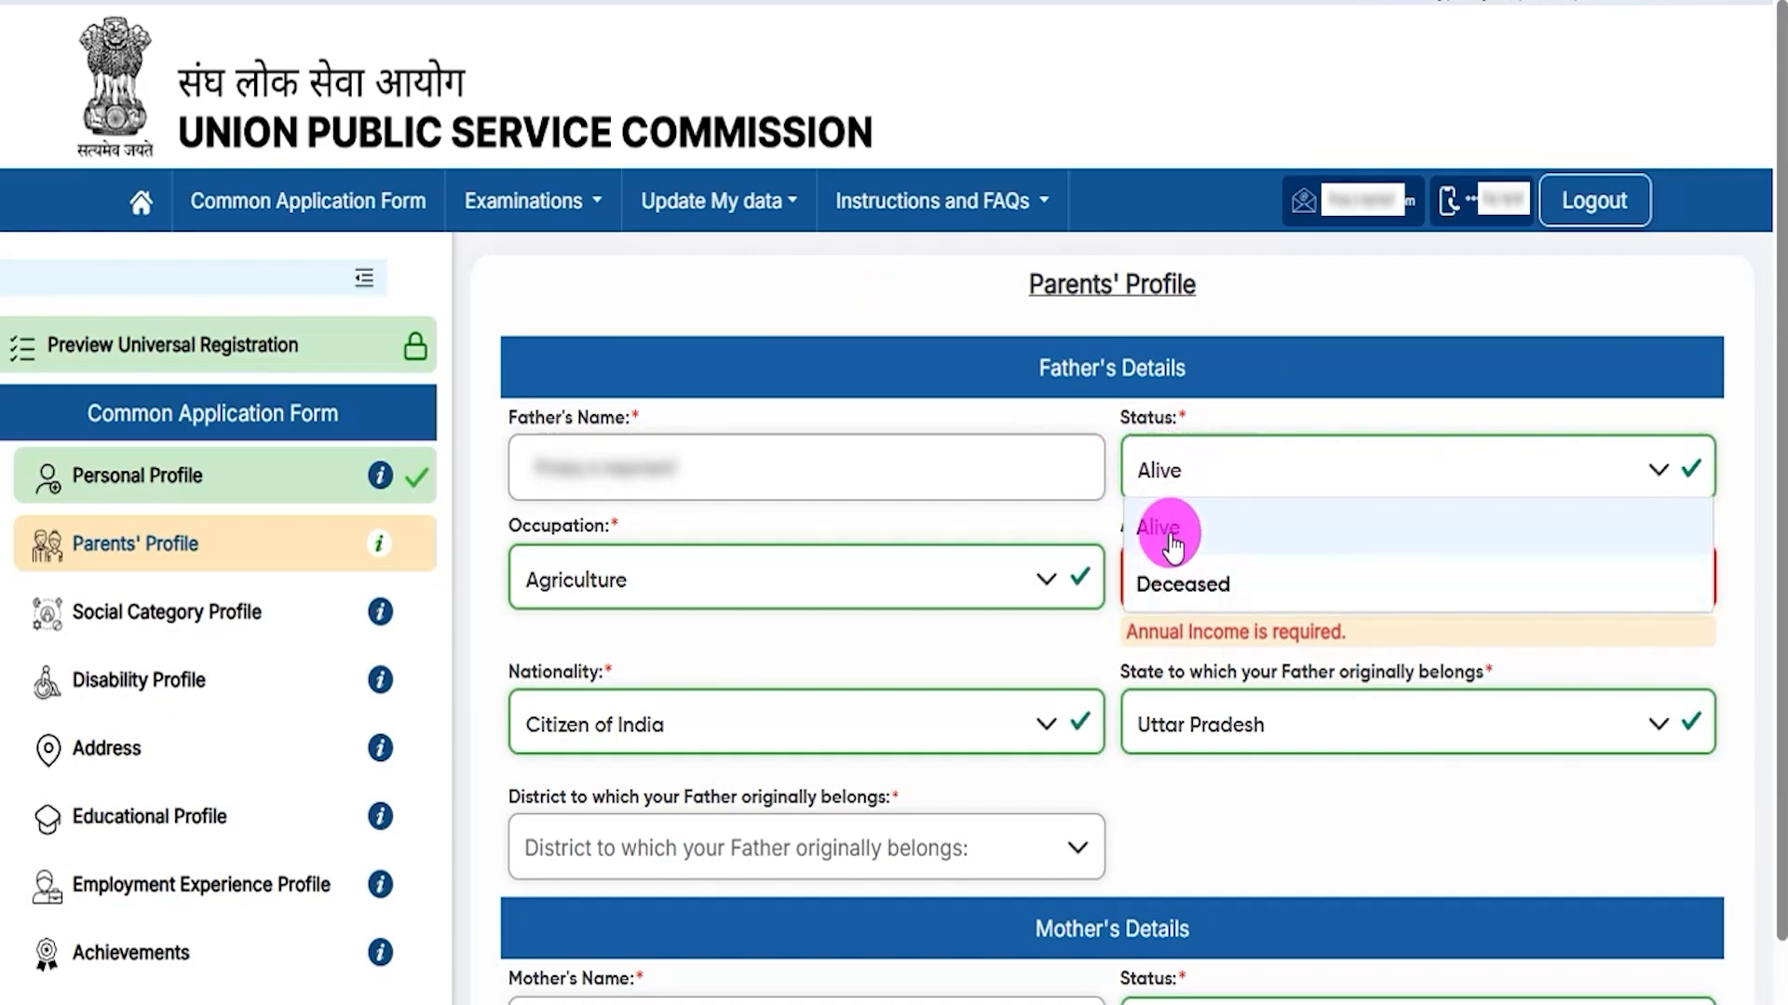
pyautogui.click(629, 581)
pyautogui.click(583, 707)
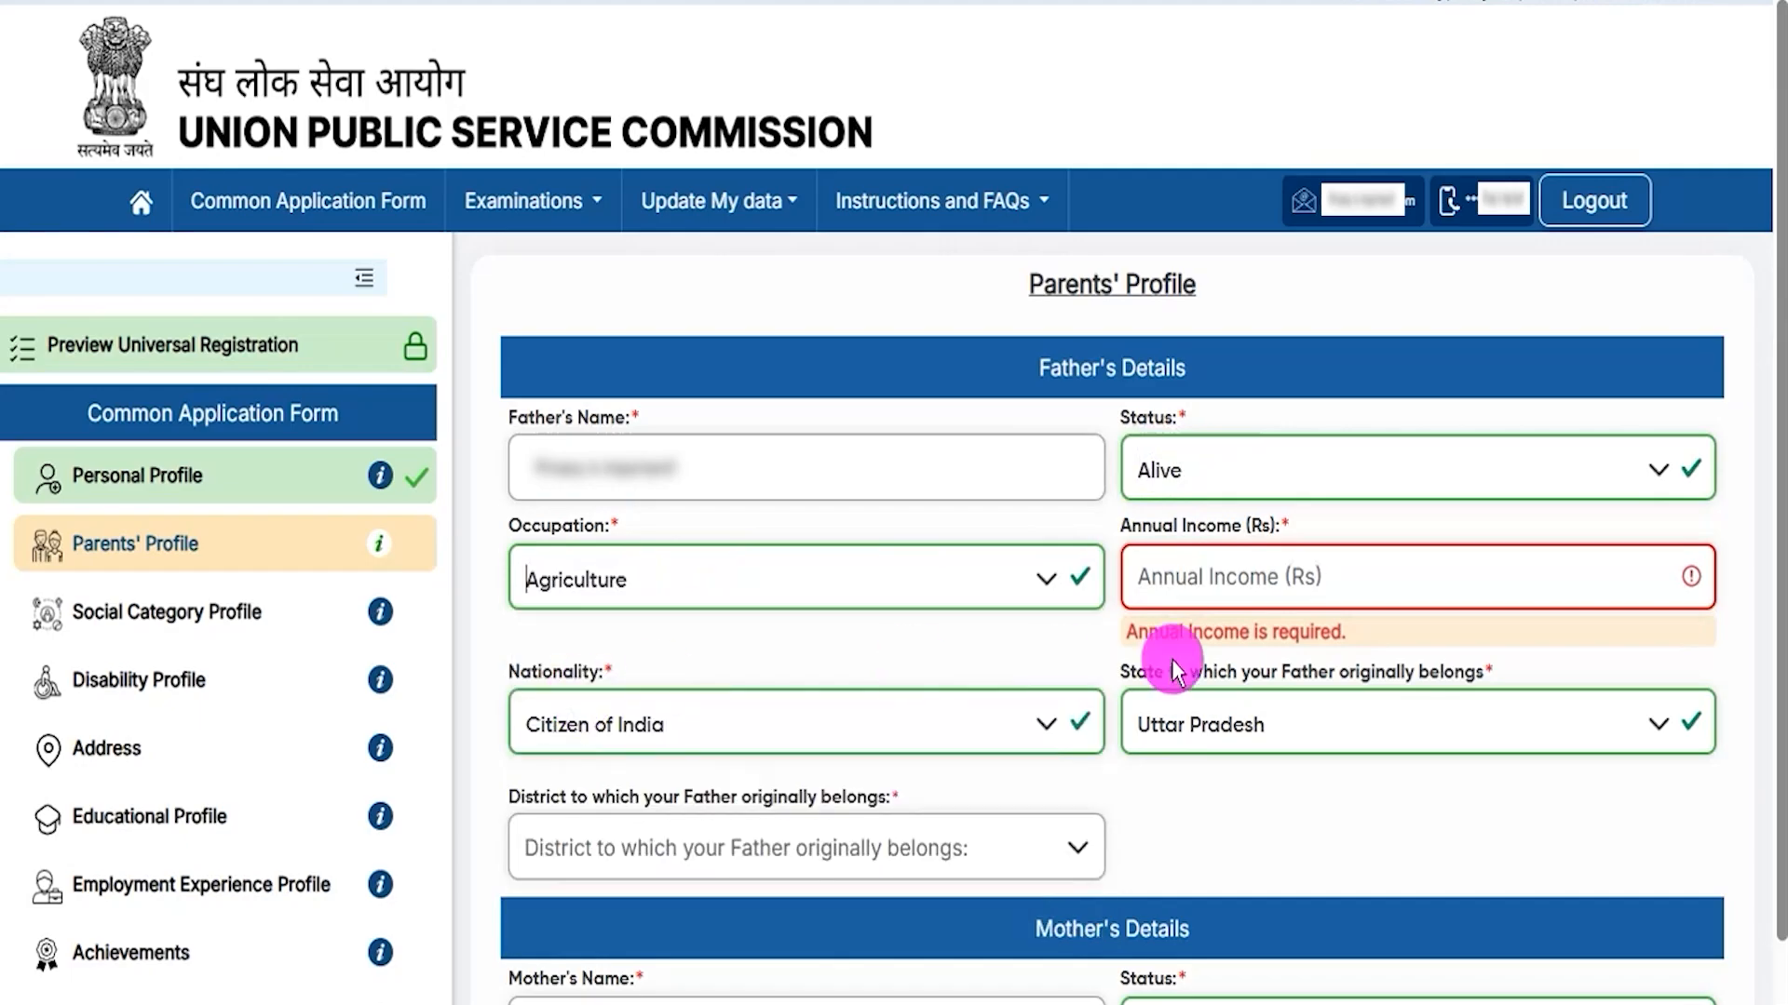
pyautogui.moveTo(1164, 538); pyautogui.dragTo(1217, 586)
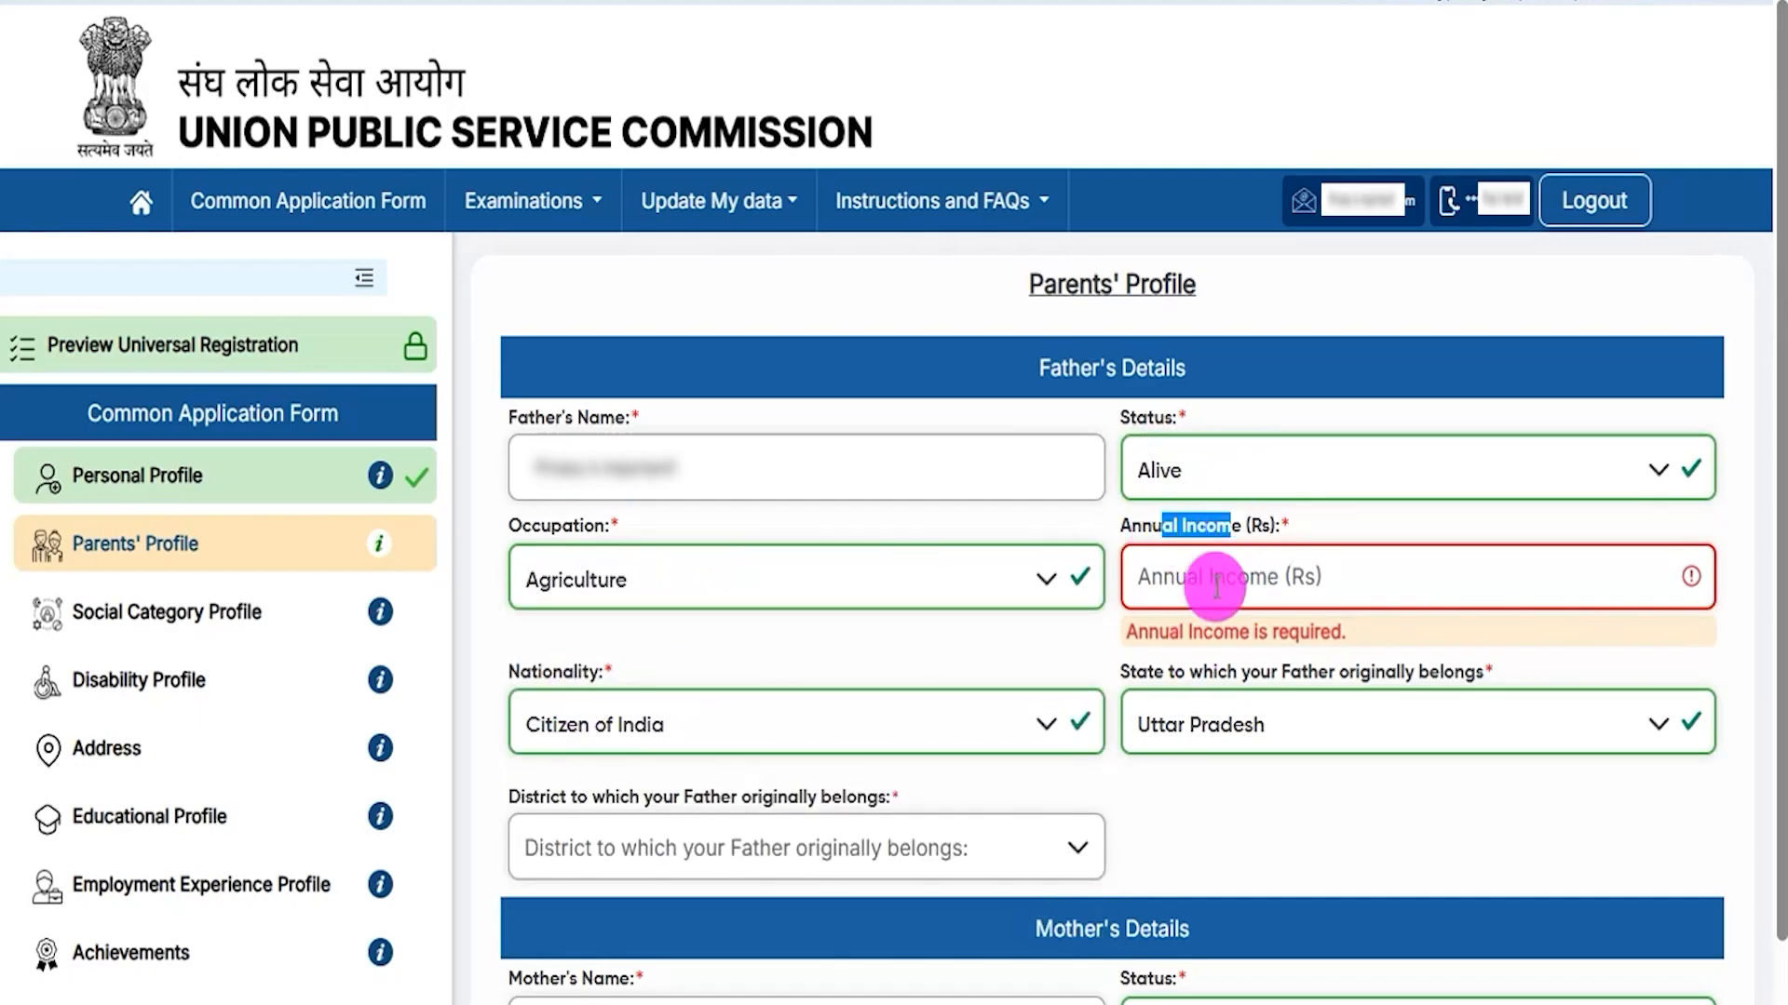
# Set the father's nationality to Citizen of India and state to Uttar Pradesh, and view the district options.
pyautogui.moveTo(536, 674); pyautogui.dragTo(618, 712)
pyautogui.click(619, 723)
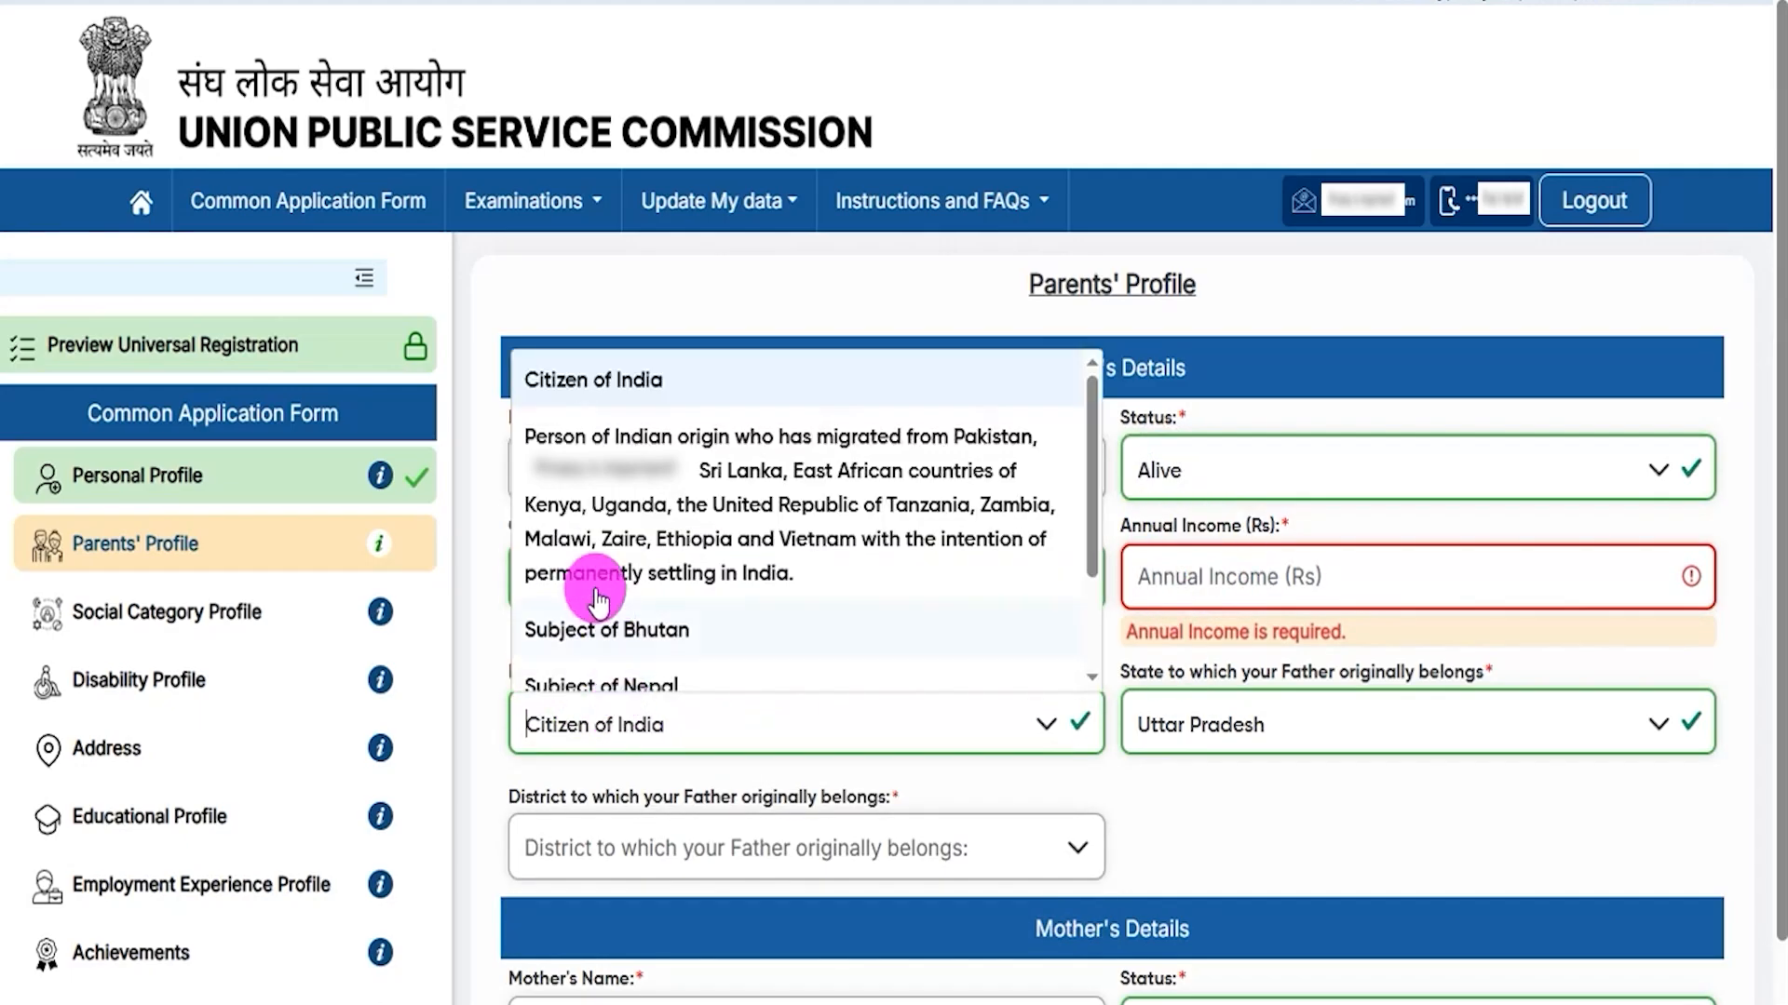
pyautogui.click(586, 380)
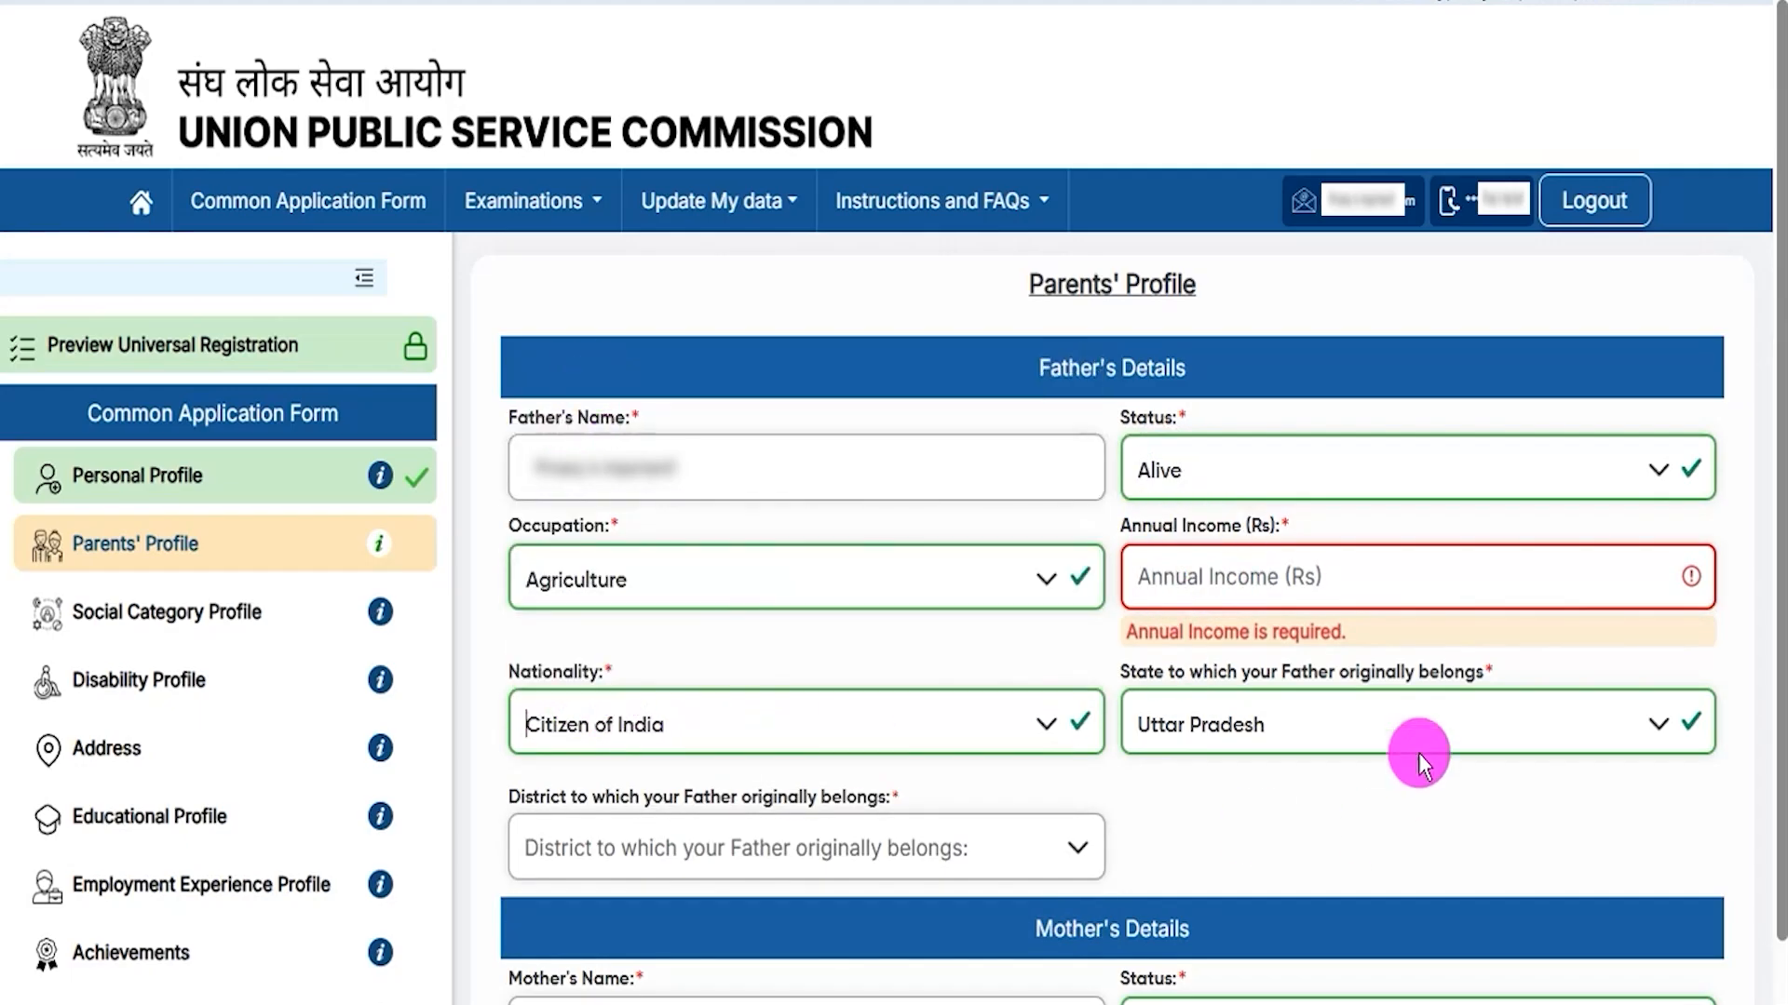
pyautogui.click(1311, 715)
pyautogui.click(1211, 546)
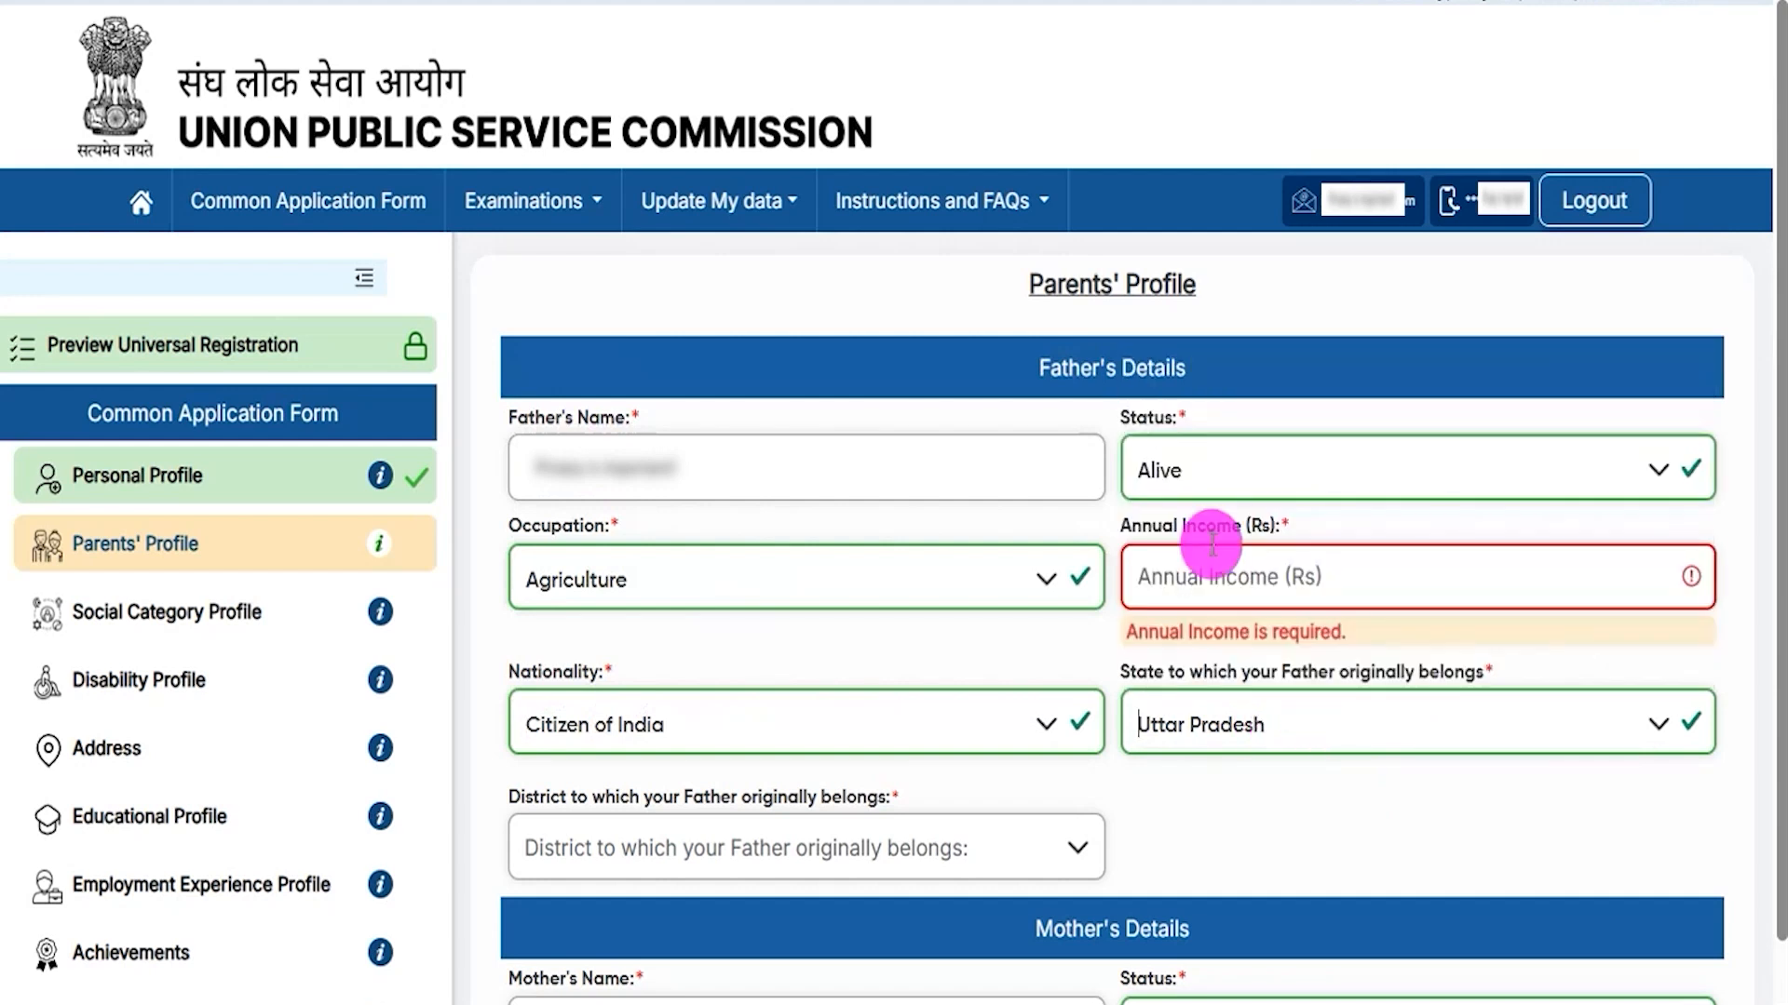
pyautogui.click(664, 849)
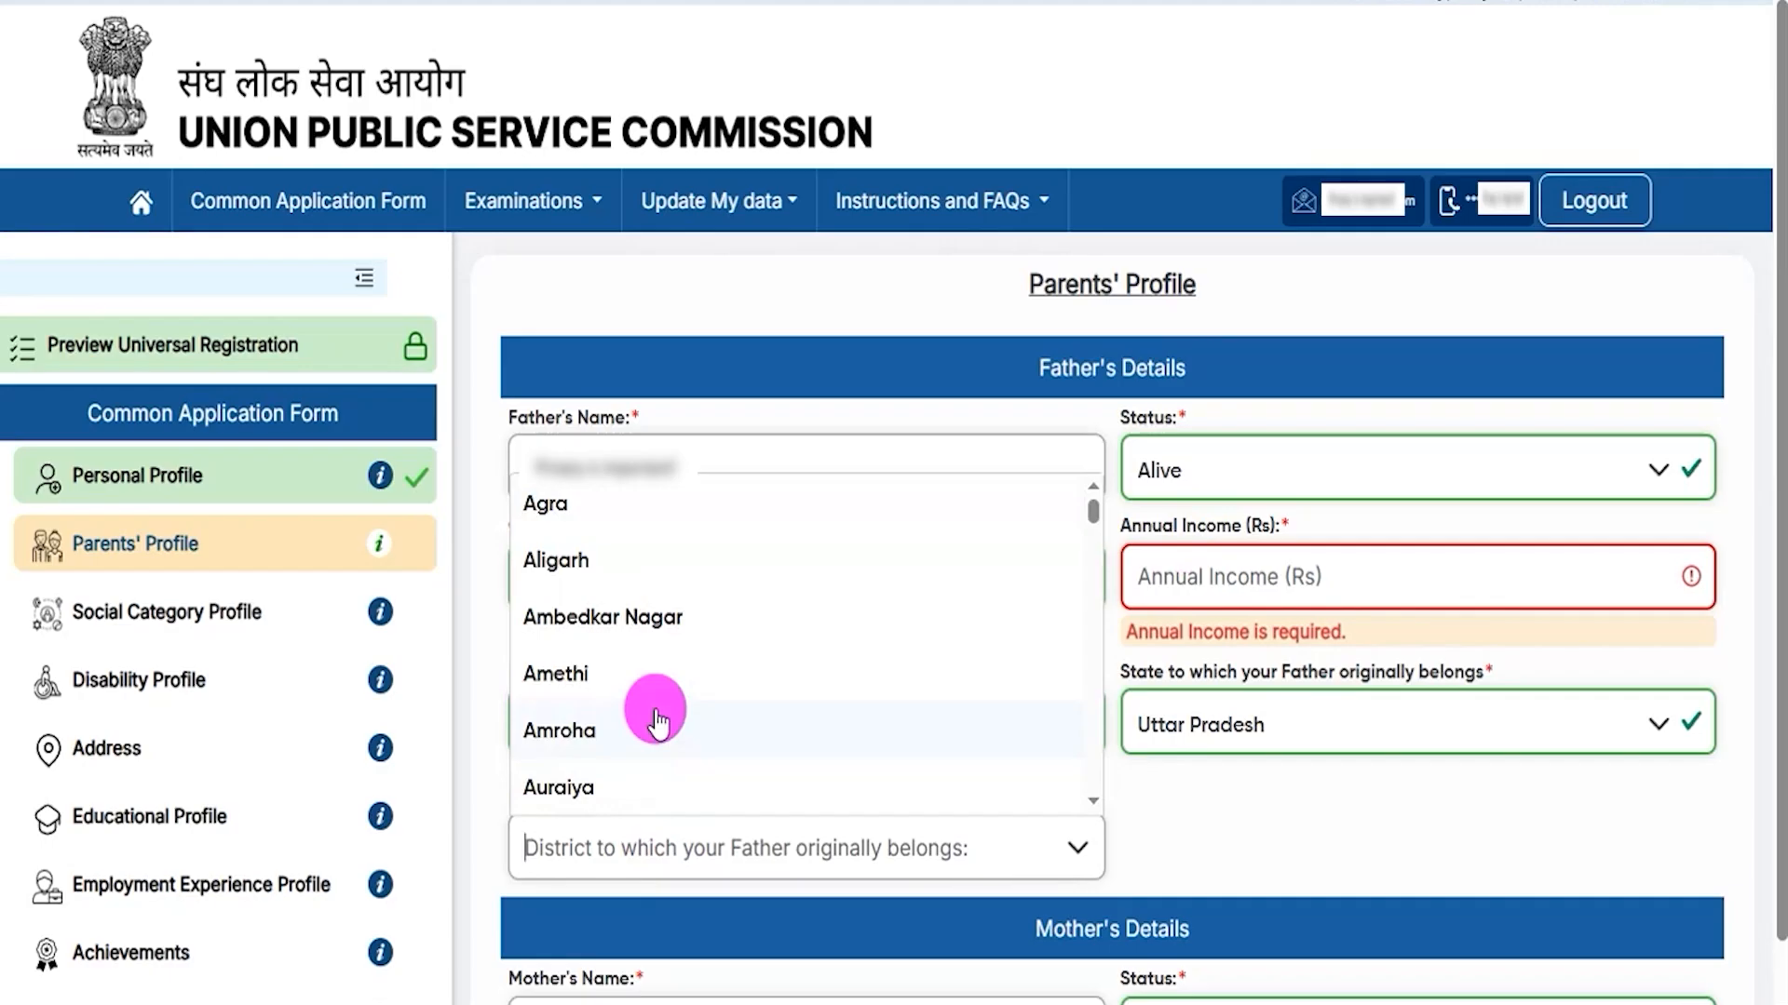
pyautogui.click(1148, 827)
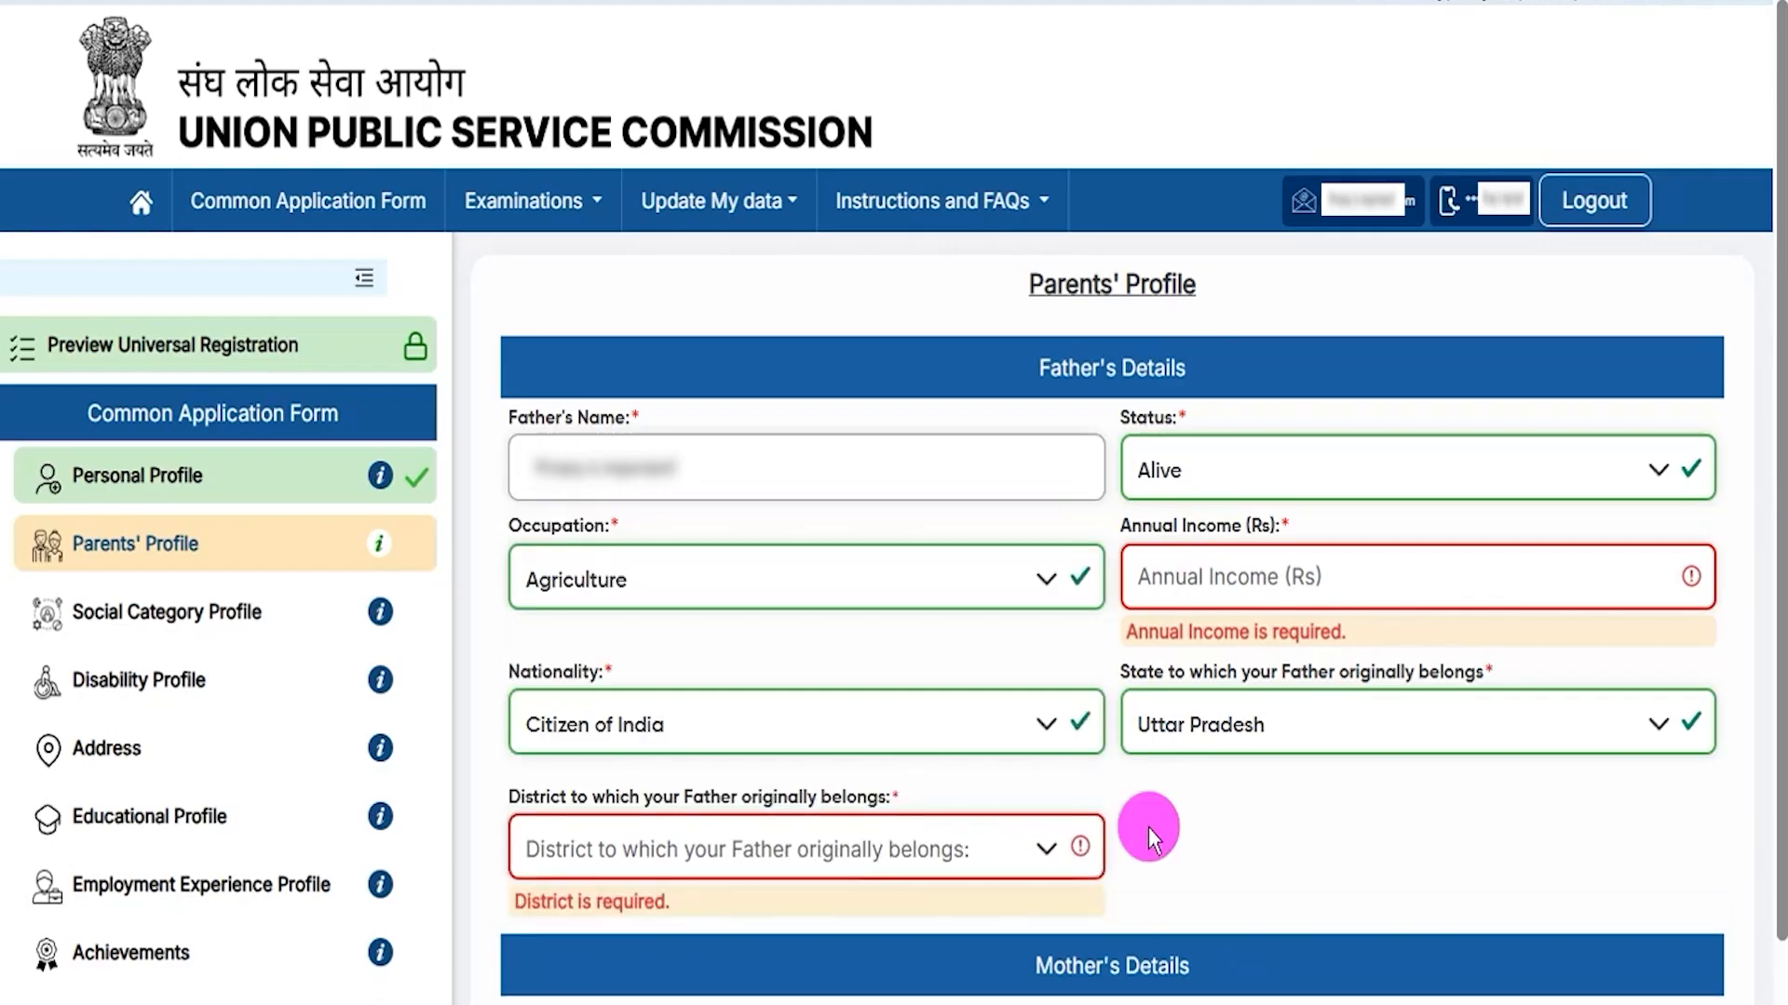
# In the Mother's Details, set the status to Alive and the occupation to Agriculture, and go to the annual income field.
pyautogui.moveTo(1041, 964); pyautogui.dragTo(1166, 966)
pyautogui.scroll(-5, 1234, 912)
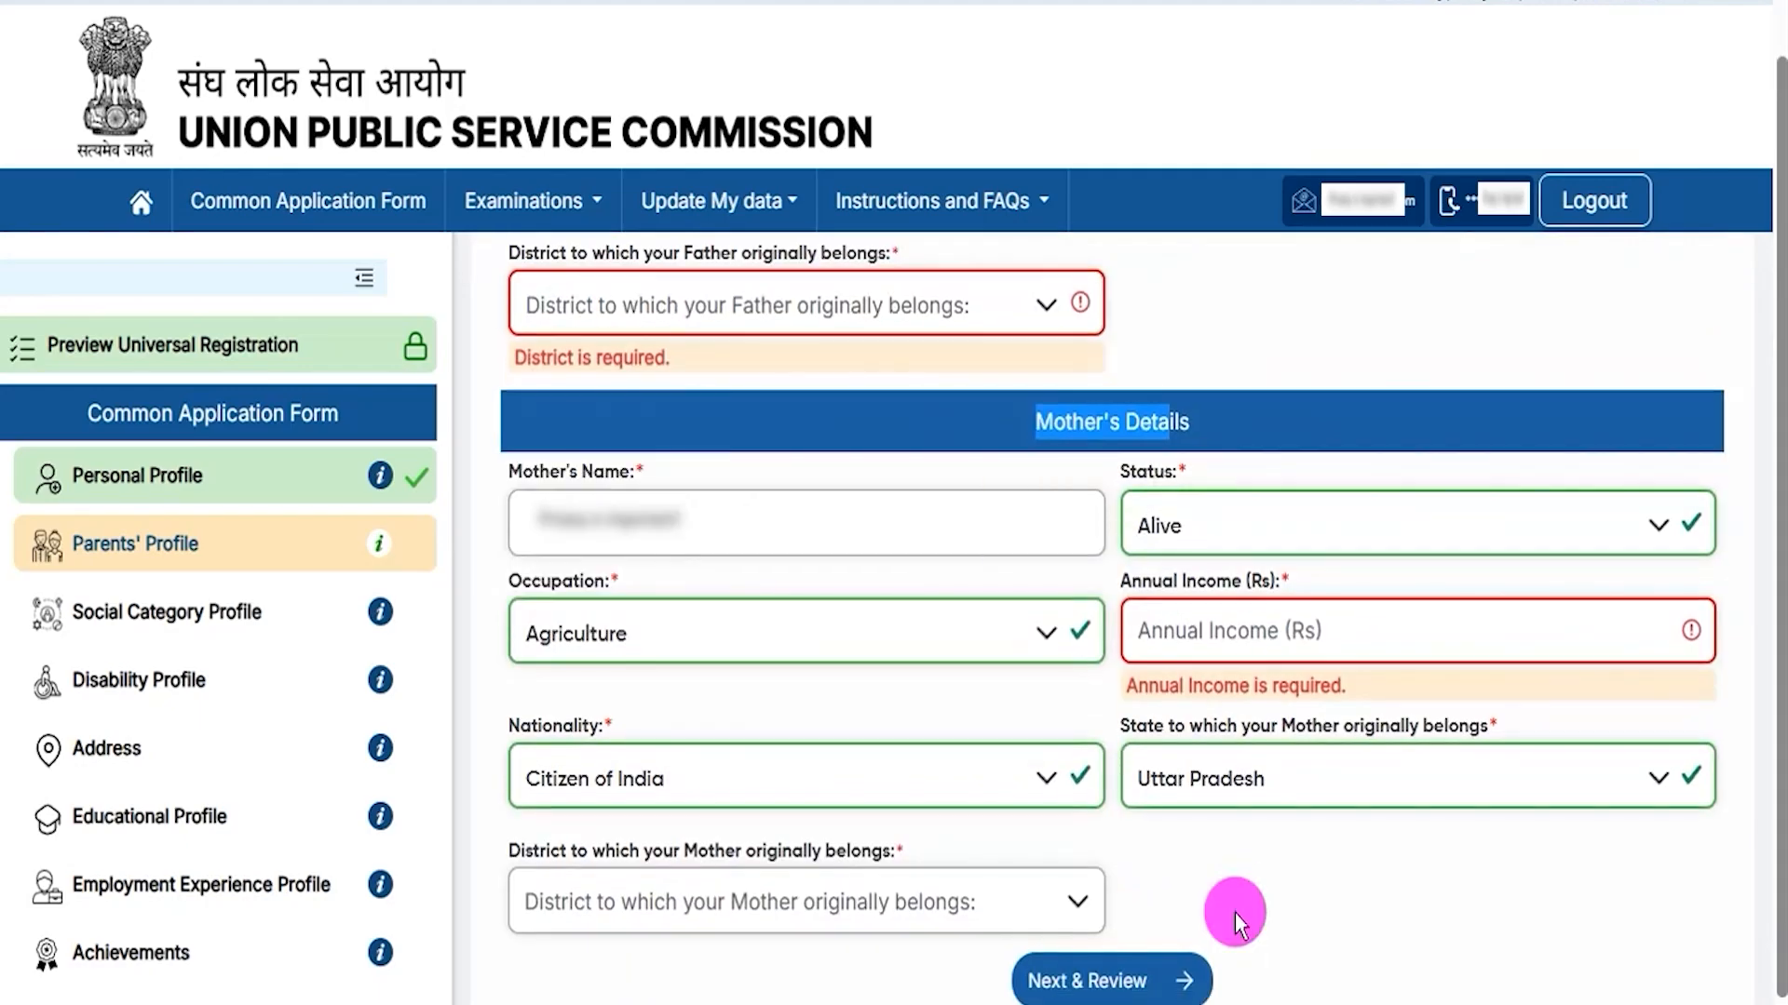
pyautogui.click(1234, 912)
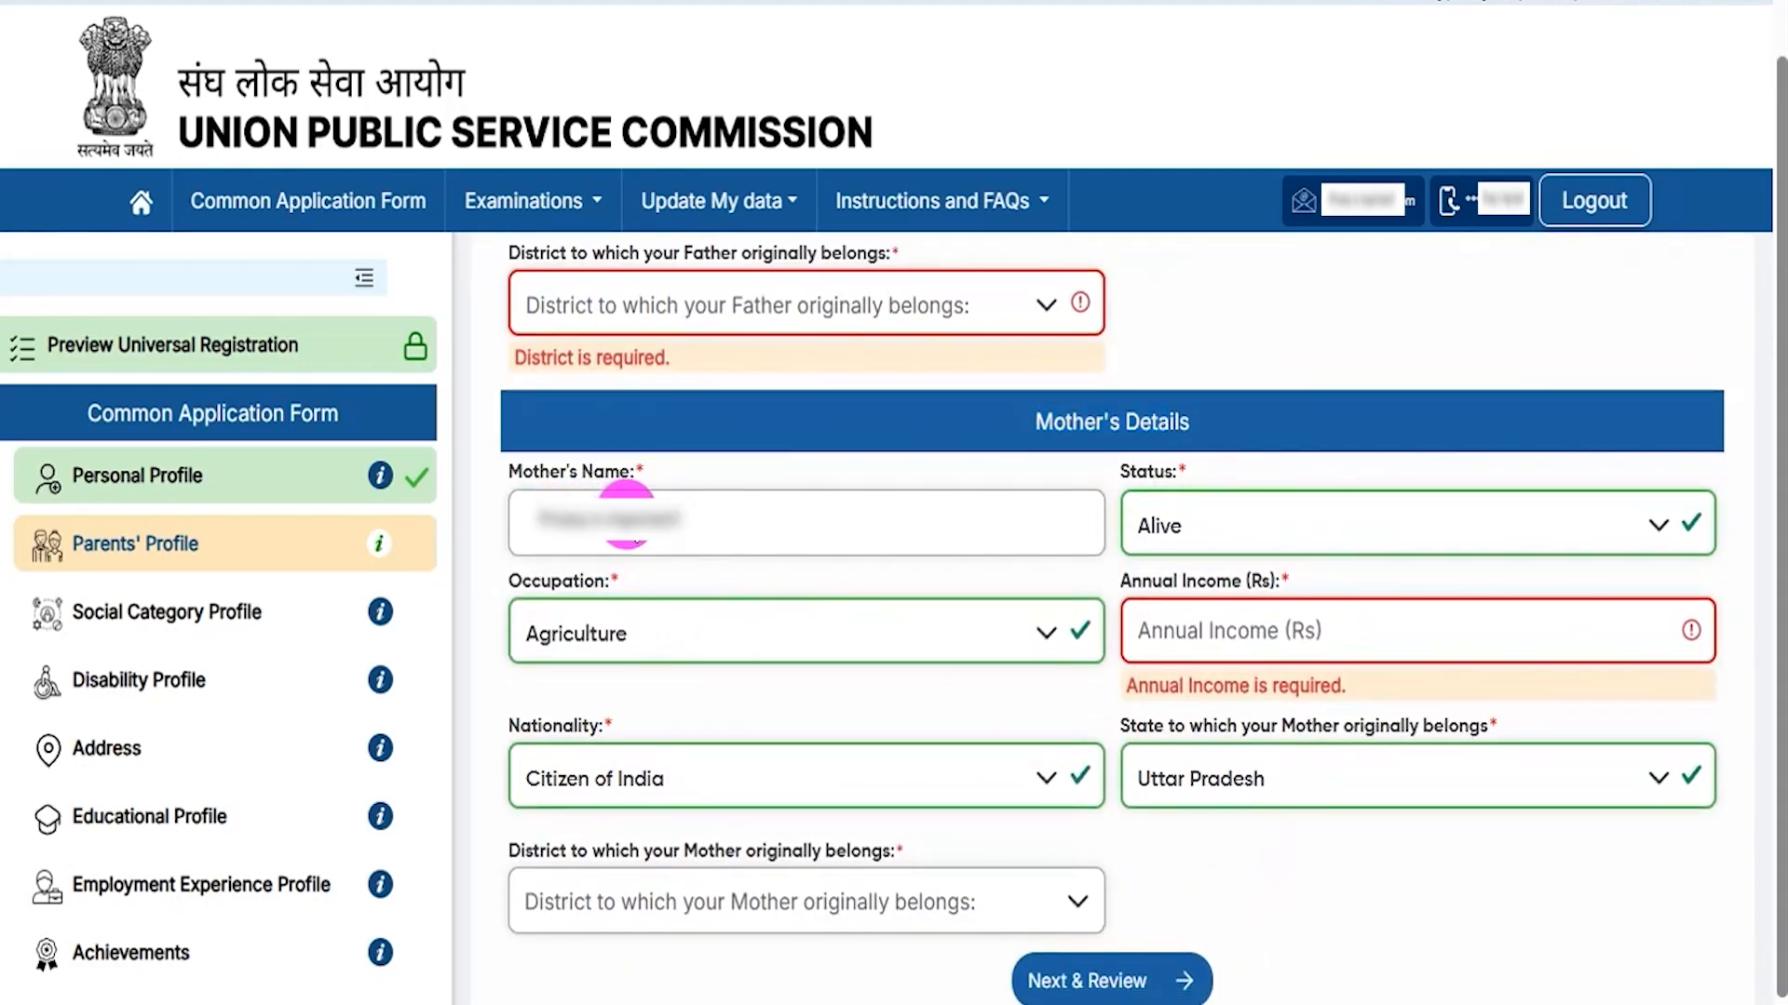
pyautogui.click(1207, 527)
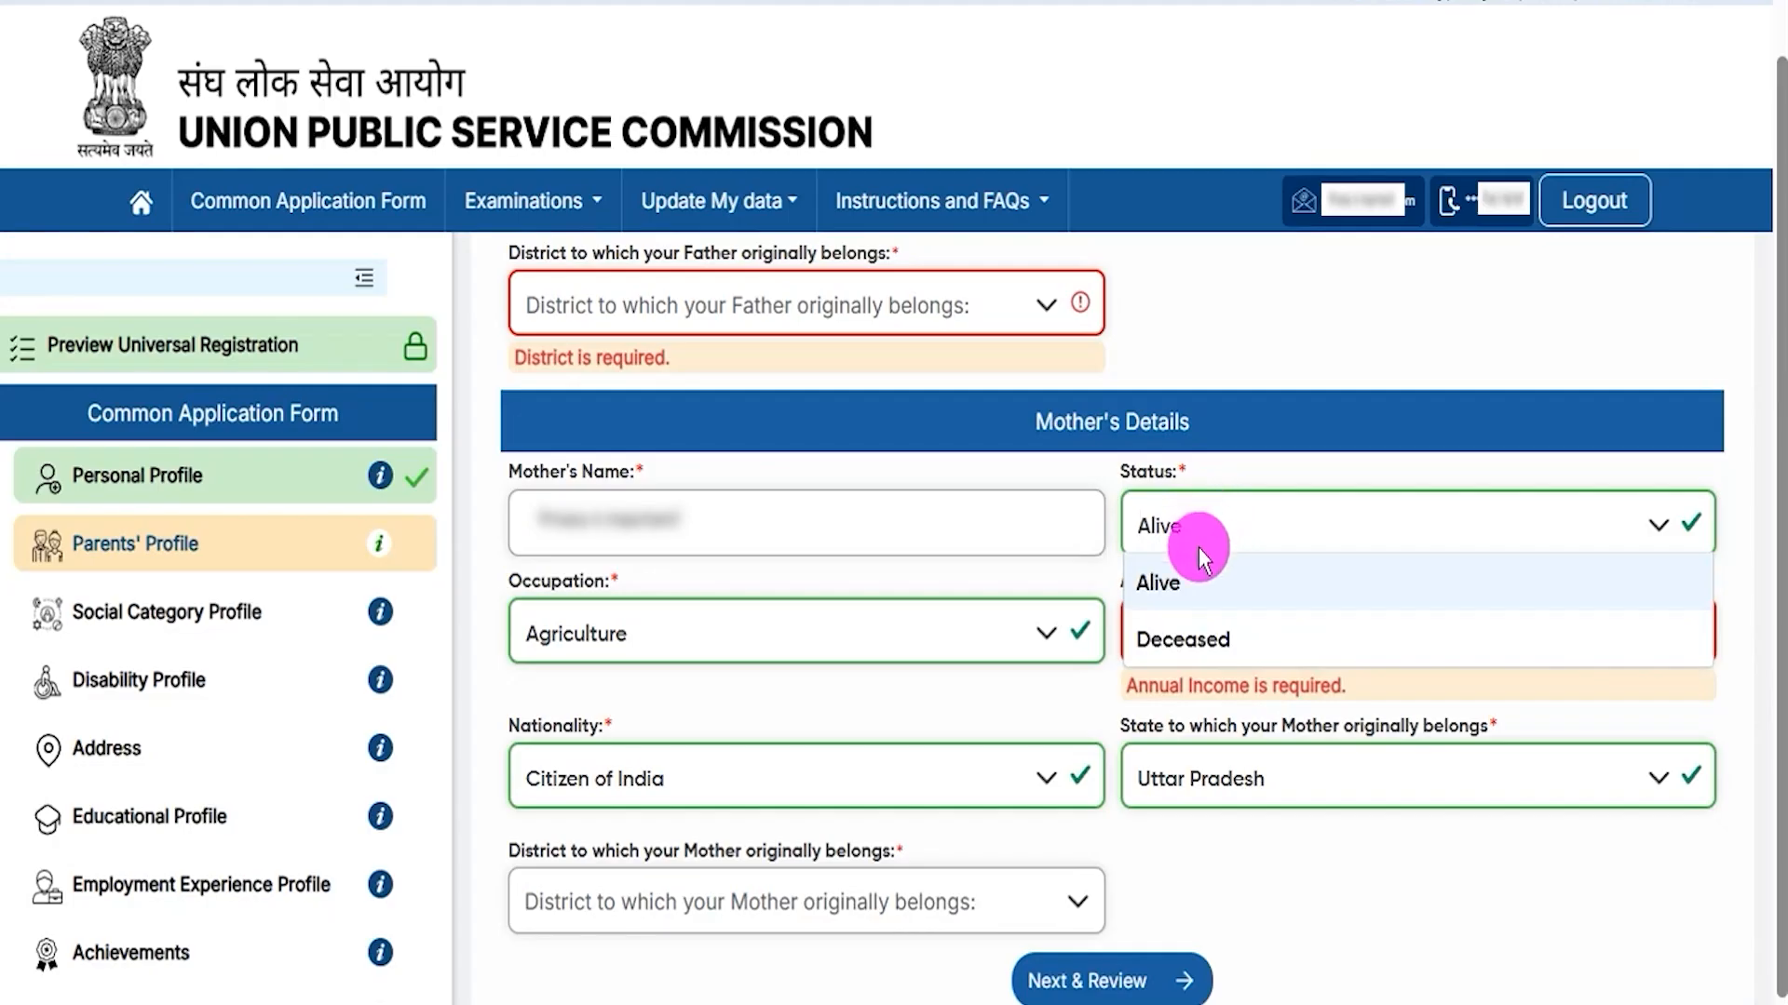
pyautogui.click(1171, 581)
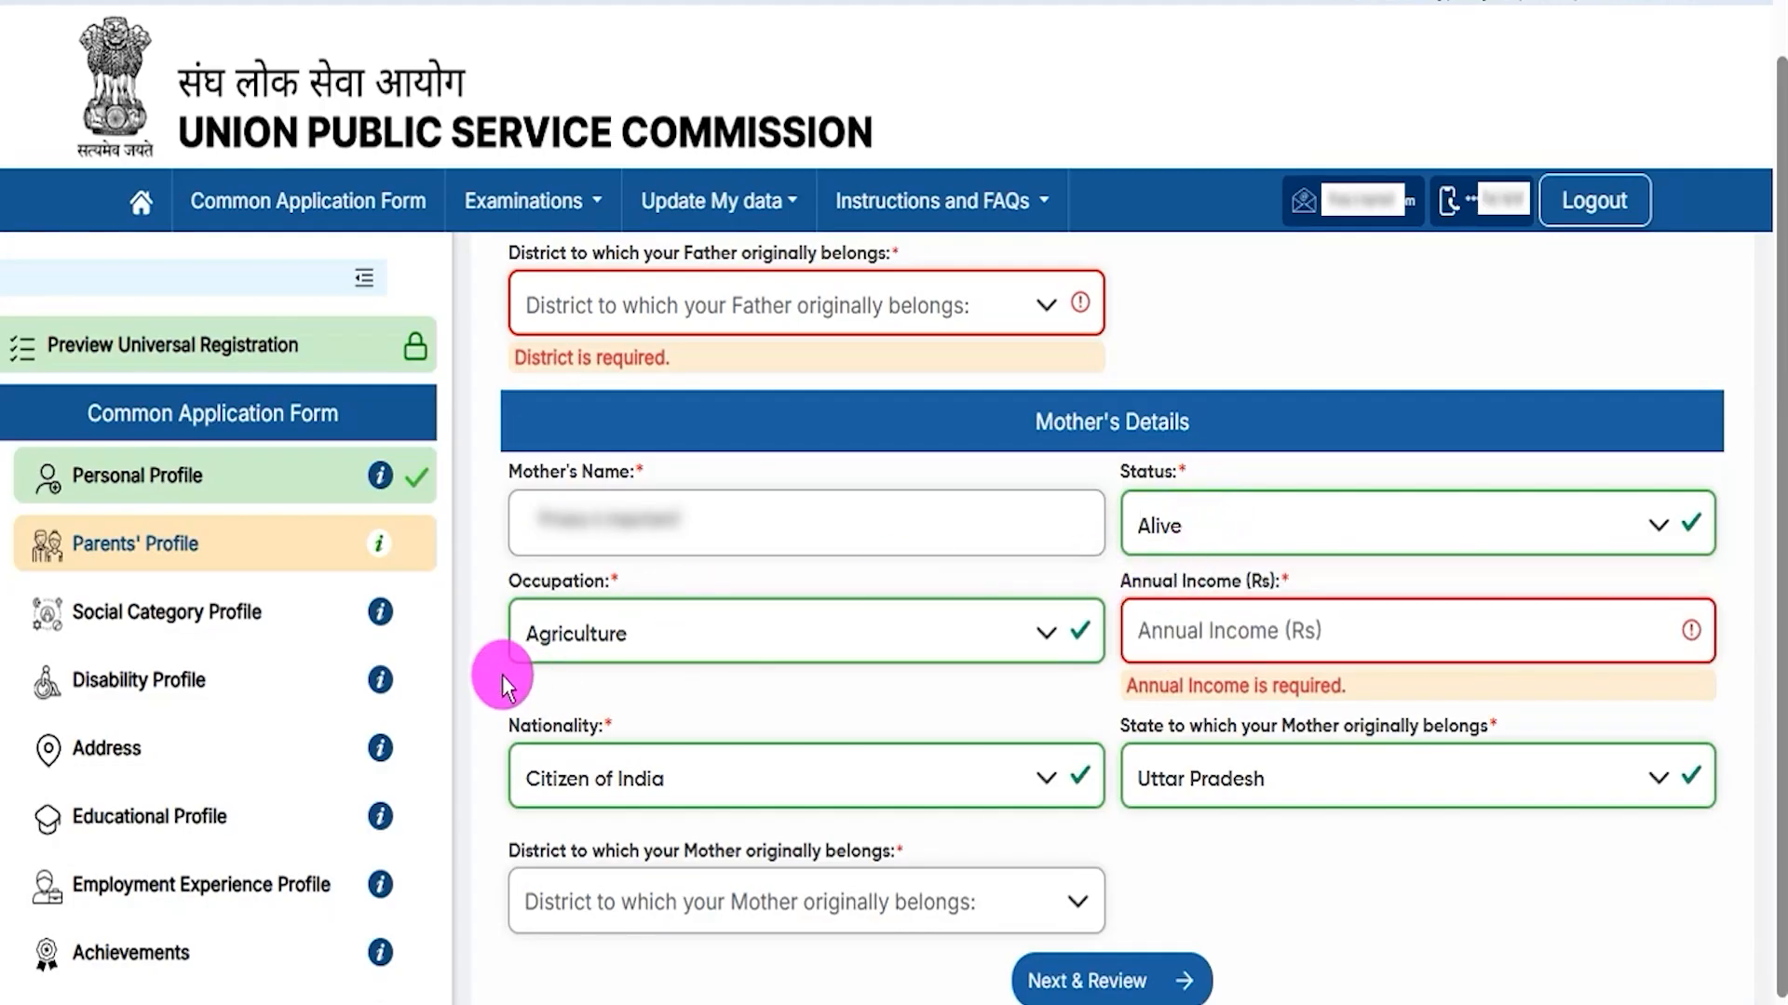
pyautogui.click(640, 643)
pyautogui.click(587, 747)
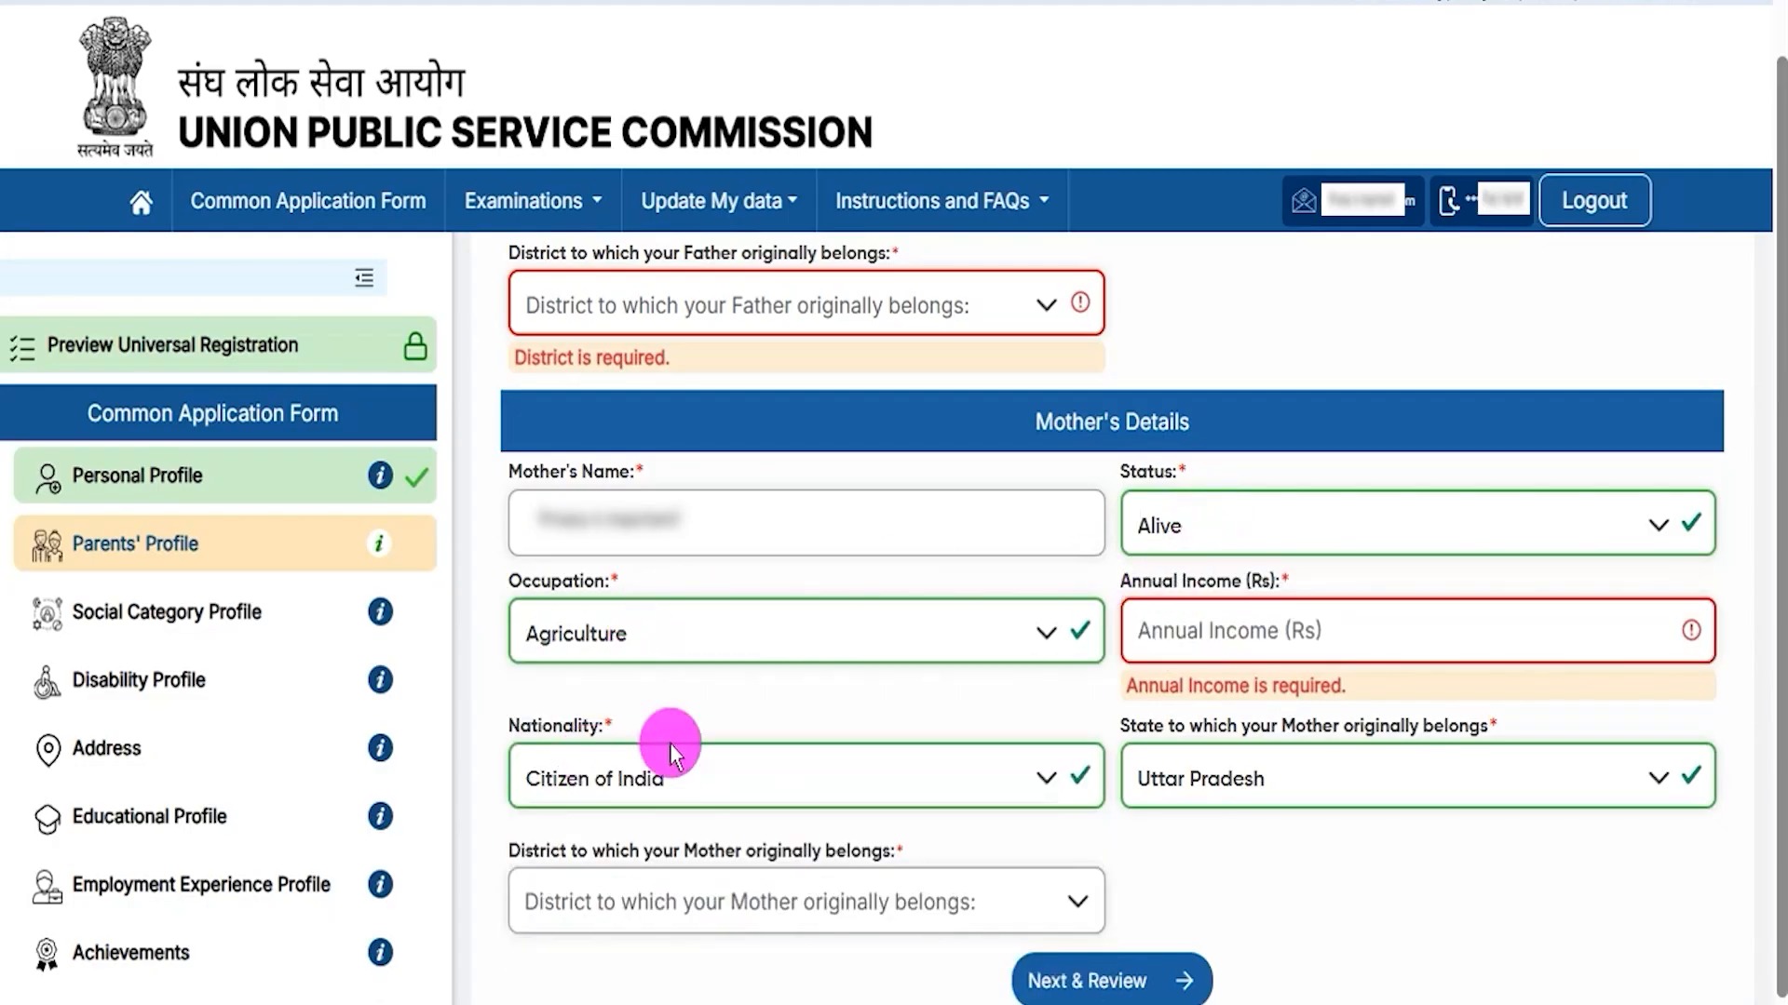
pyautogui.click(1198, 628)
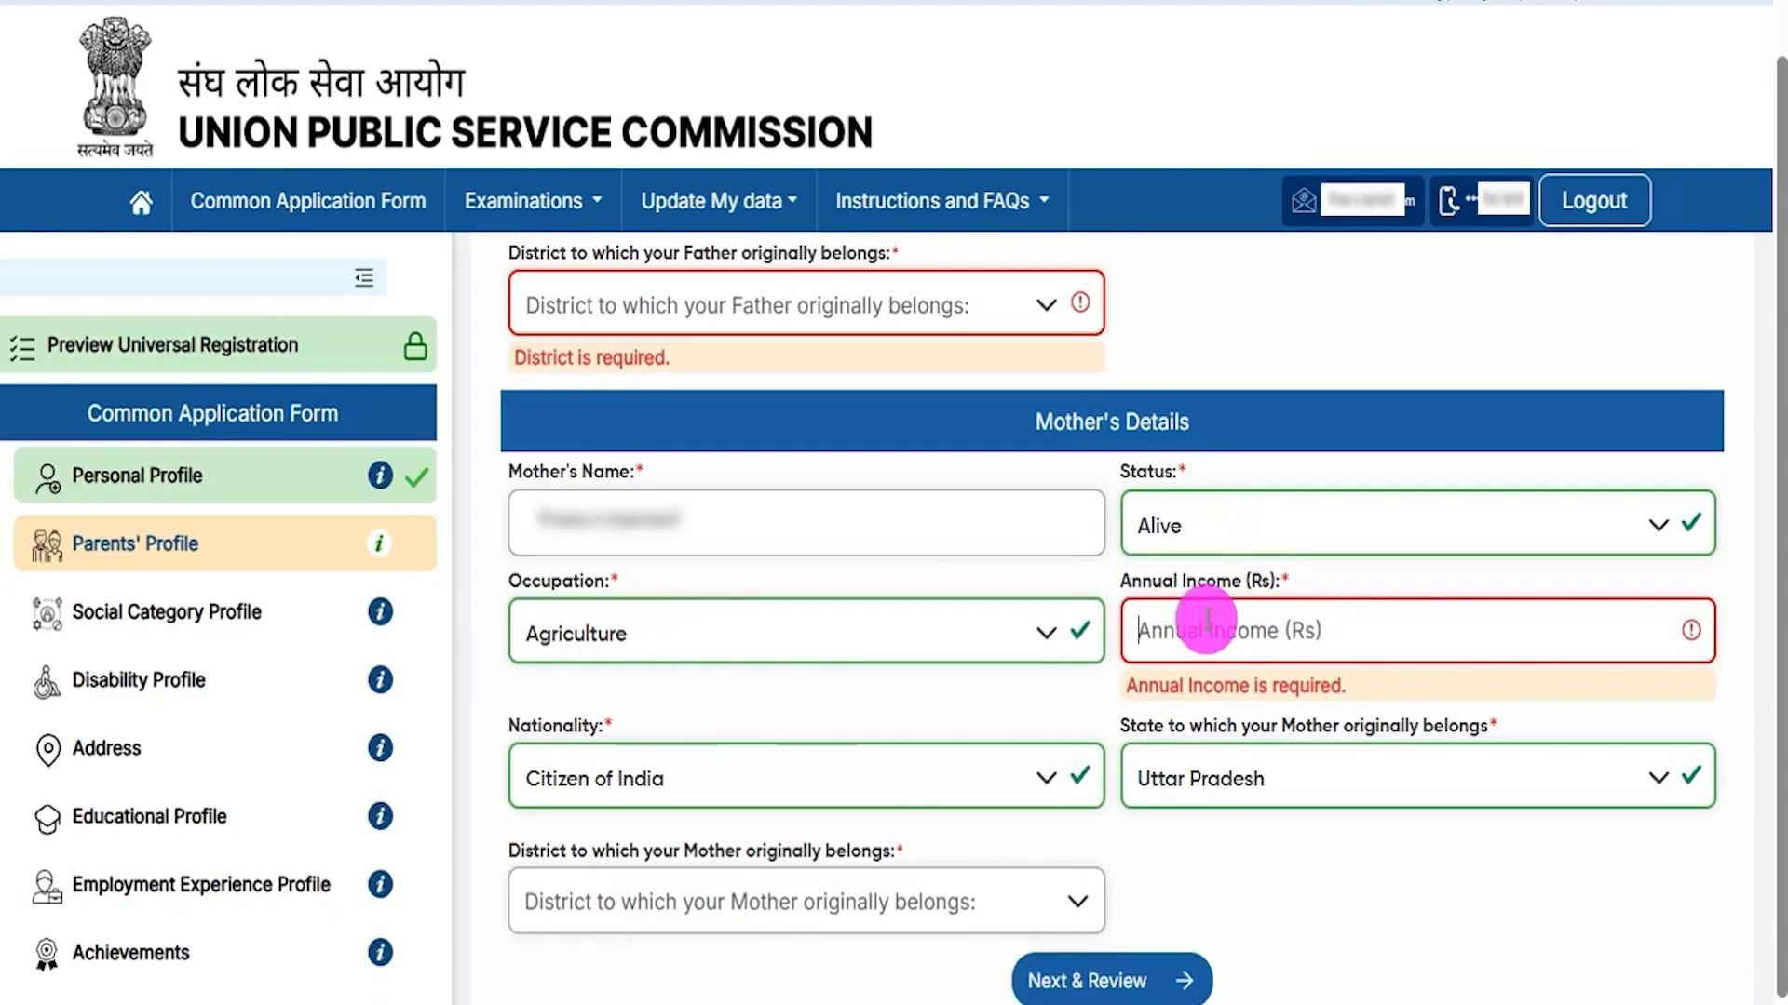
# Set the mother's nationality to Citizen of India, state to Uttar Pradesh and district to Saharanpur, and submit the Parents' Profile.
pyautogui.click(595, 779)
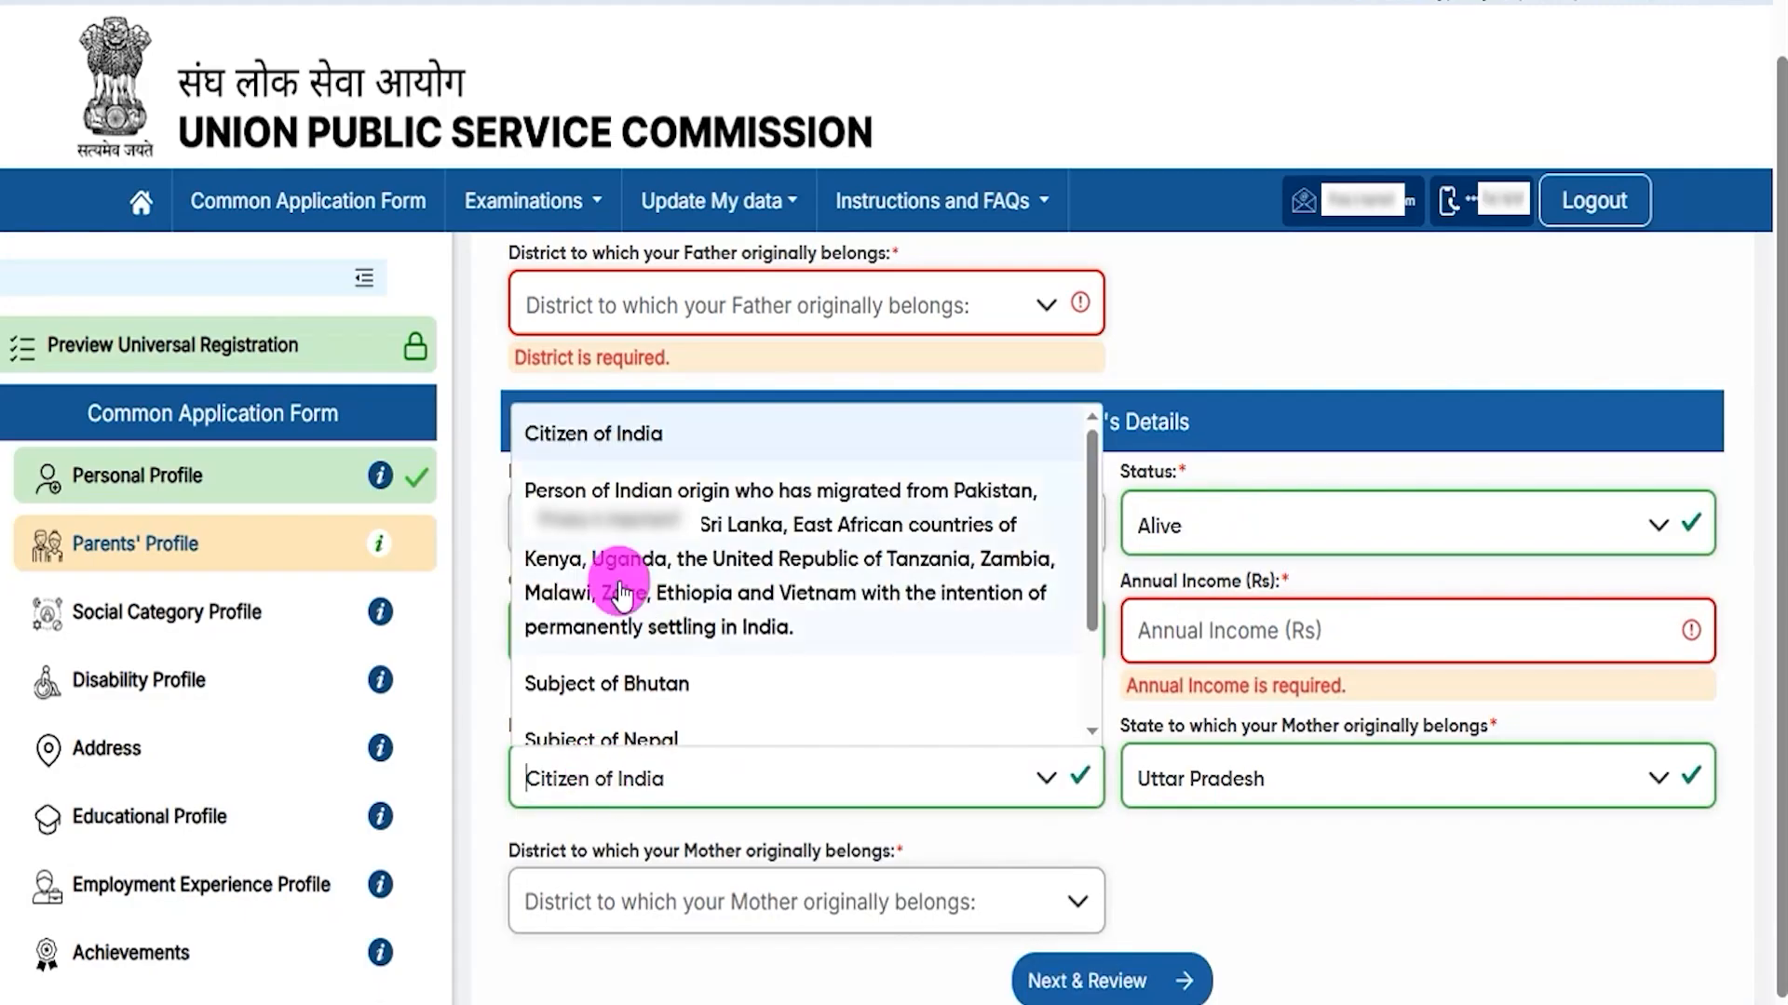
pyautogui.click(573, 438)
pyautogui.click(1294, 790)
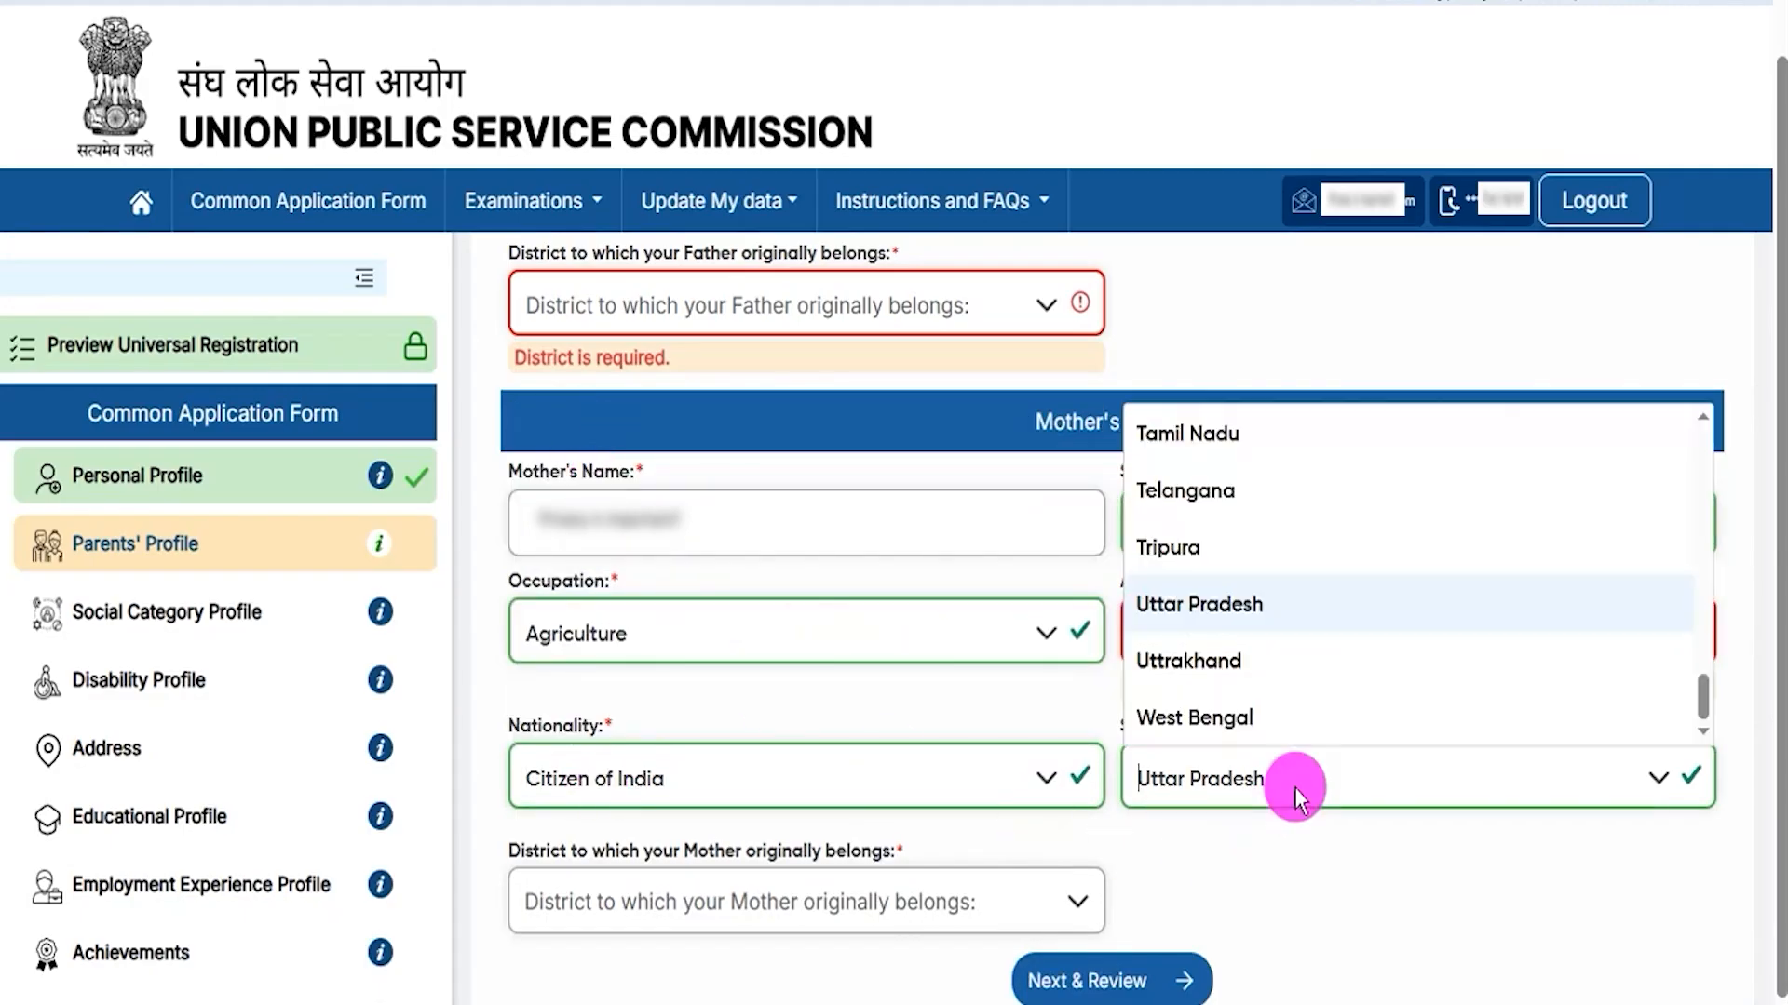
pyautogui.click(668, 903)
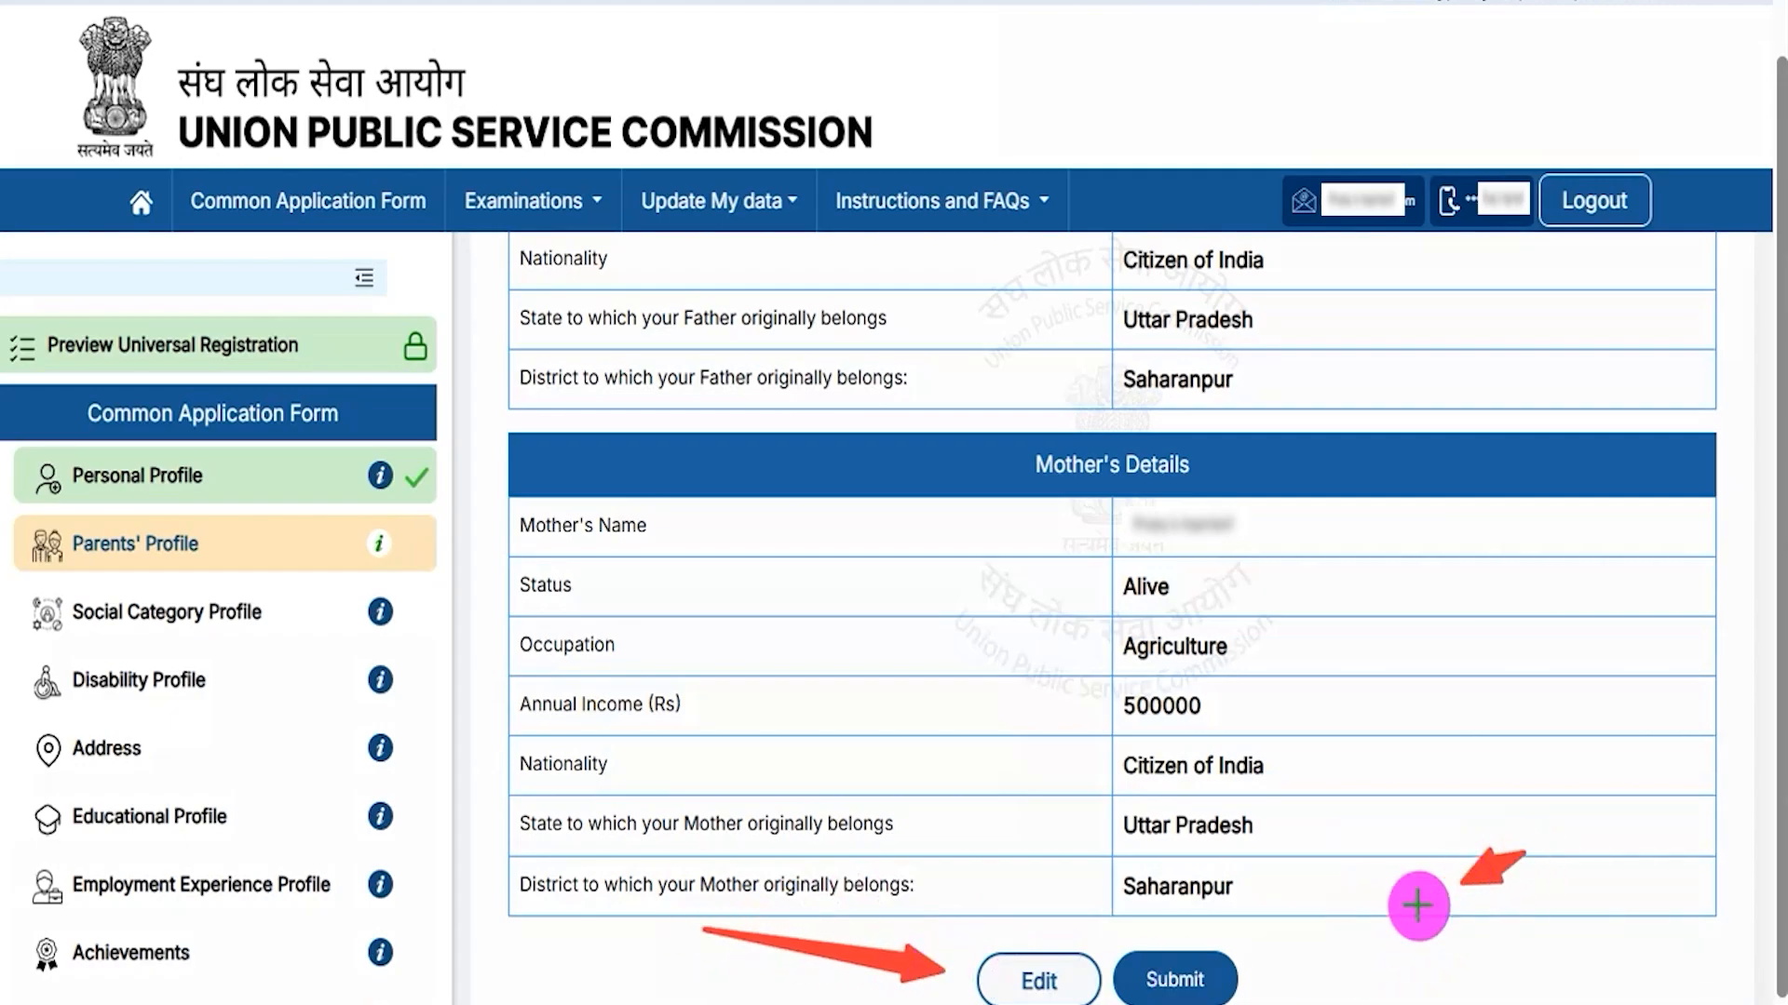
pyautogui.click(1227, 978)
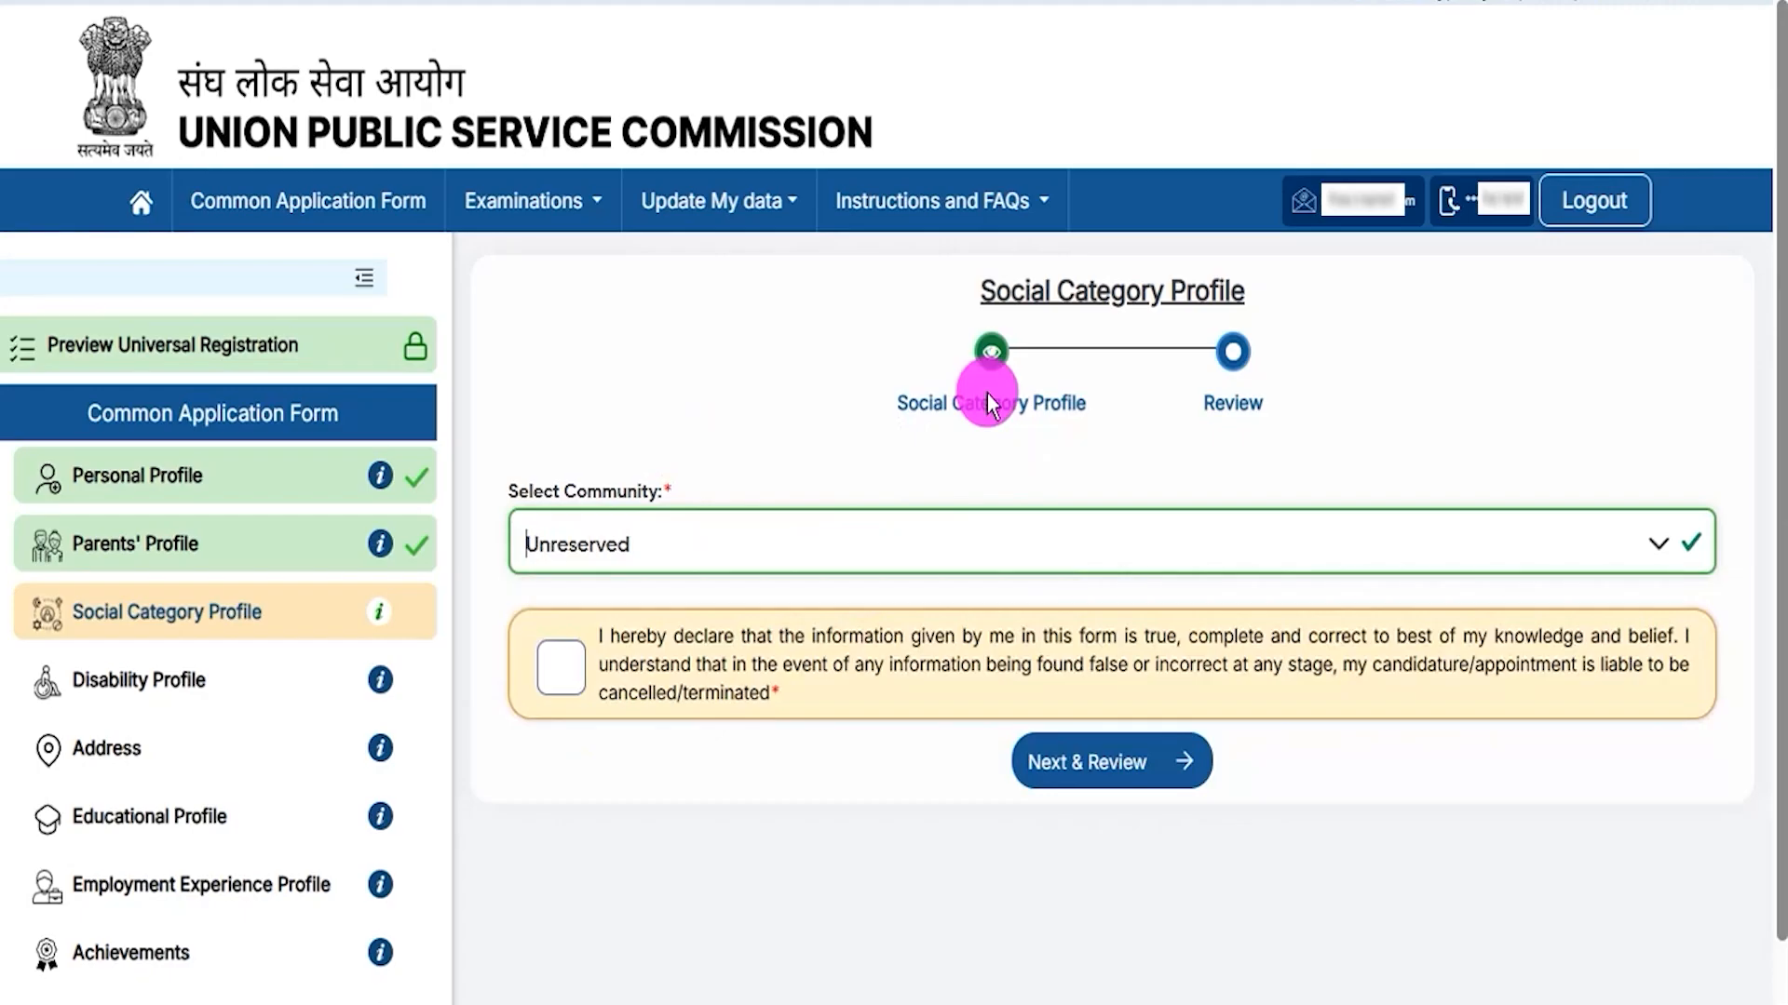
# Select ST as the community in the Social Category Profile.
pyautogui.moveTo(1010, 292); pyautogui.dragTo(1222, 290)
pyautogui.click(693, 561)
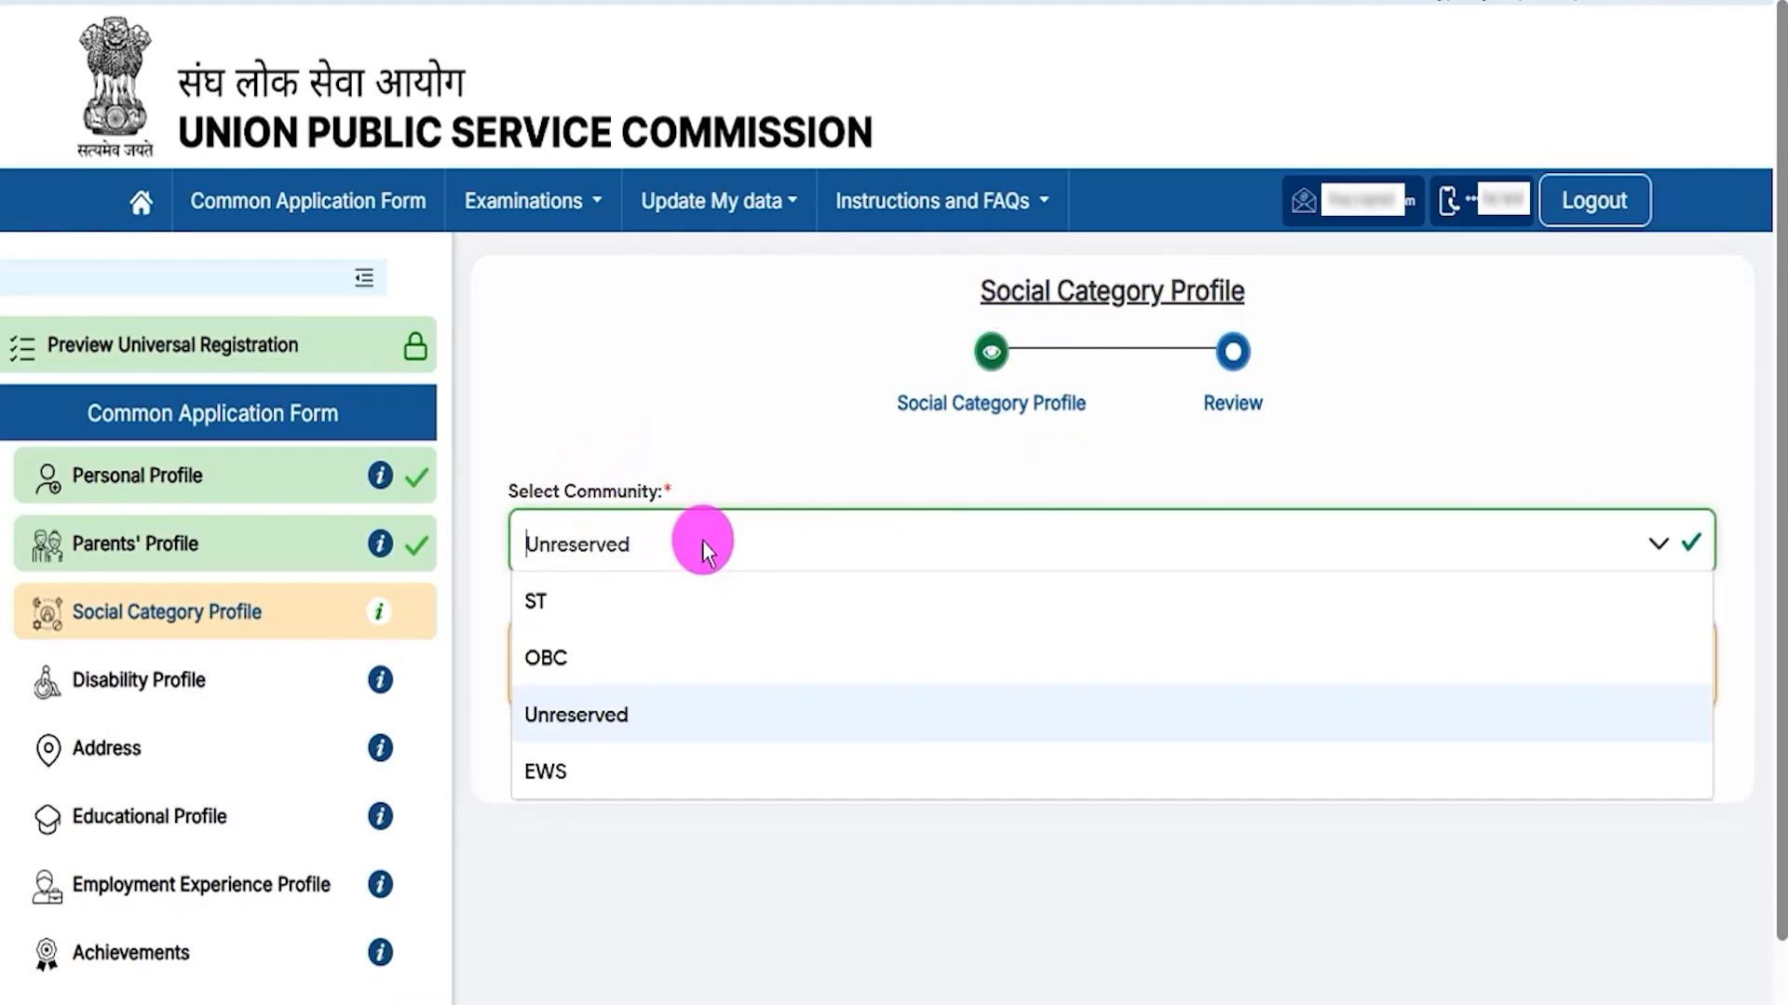
pyautogui.click(538, 607)
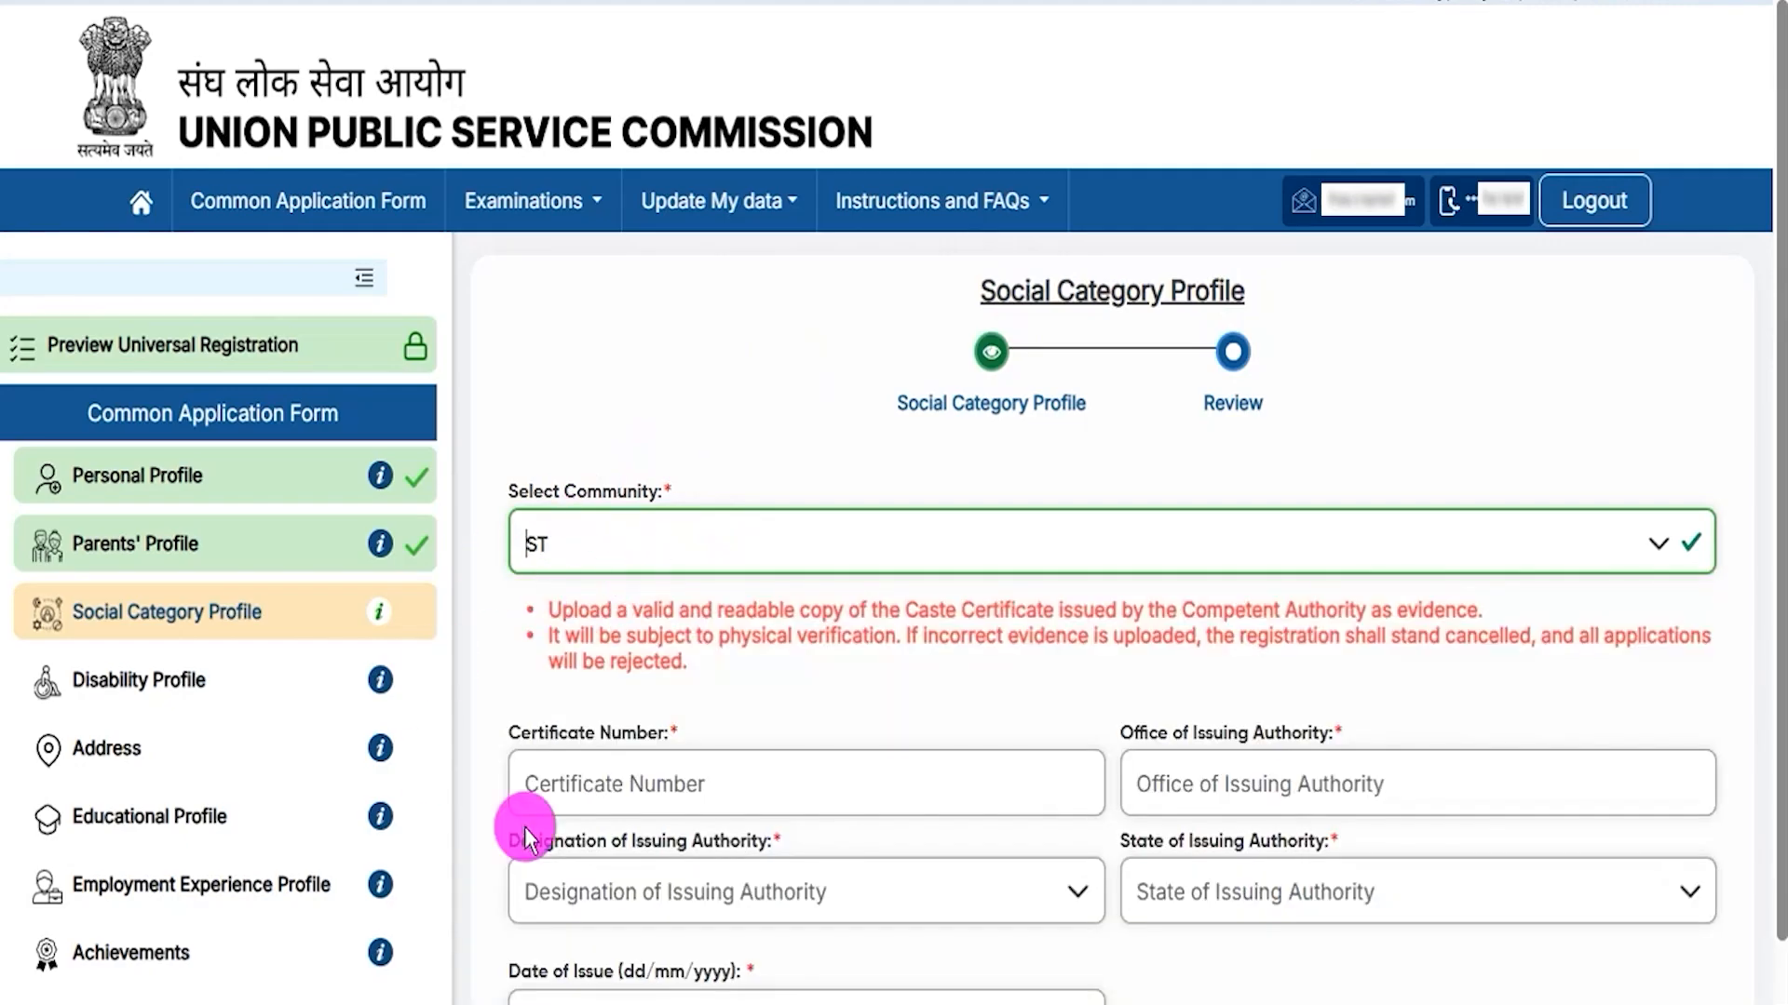
# Examine the certificate number and office of issuing authority fields required for the ST certificate.
pyautogui.moveTo(535, 733); pyautogui.dragTo(627, 766)
pyautogui.click(714, 780)
pyautogui.click(1160, 739)
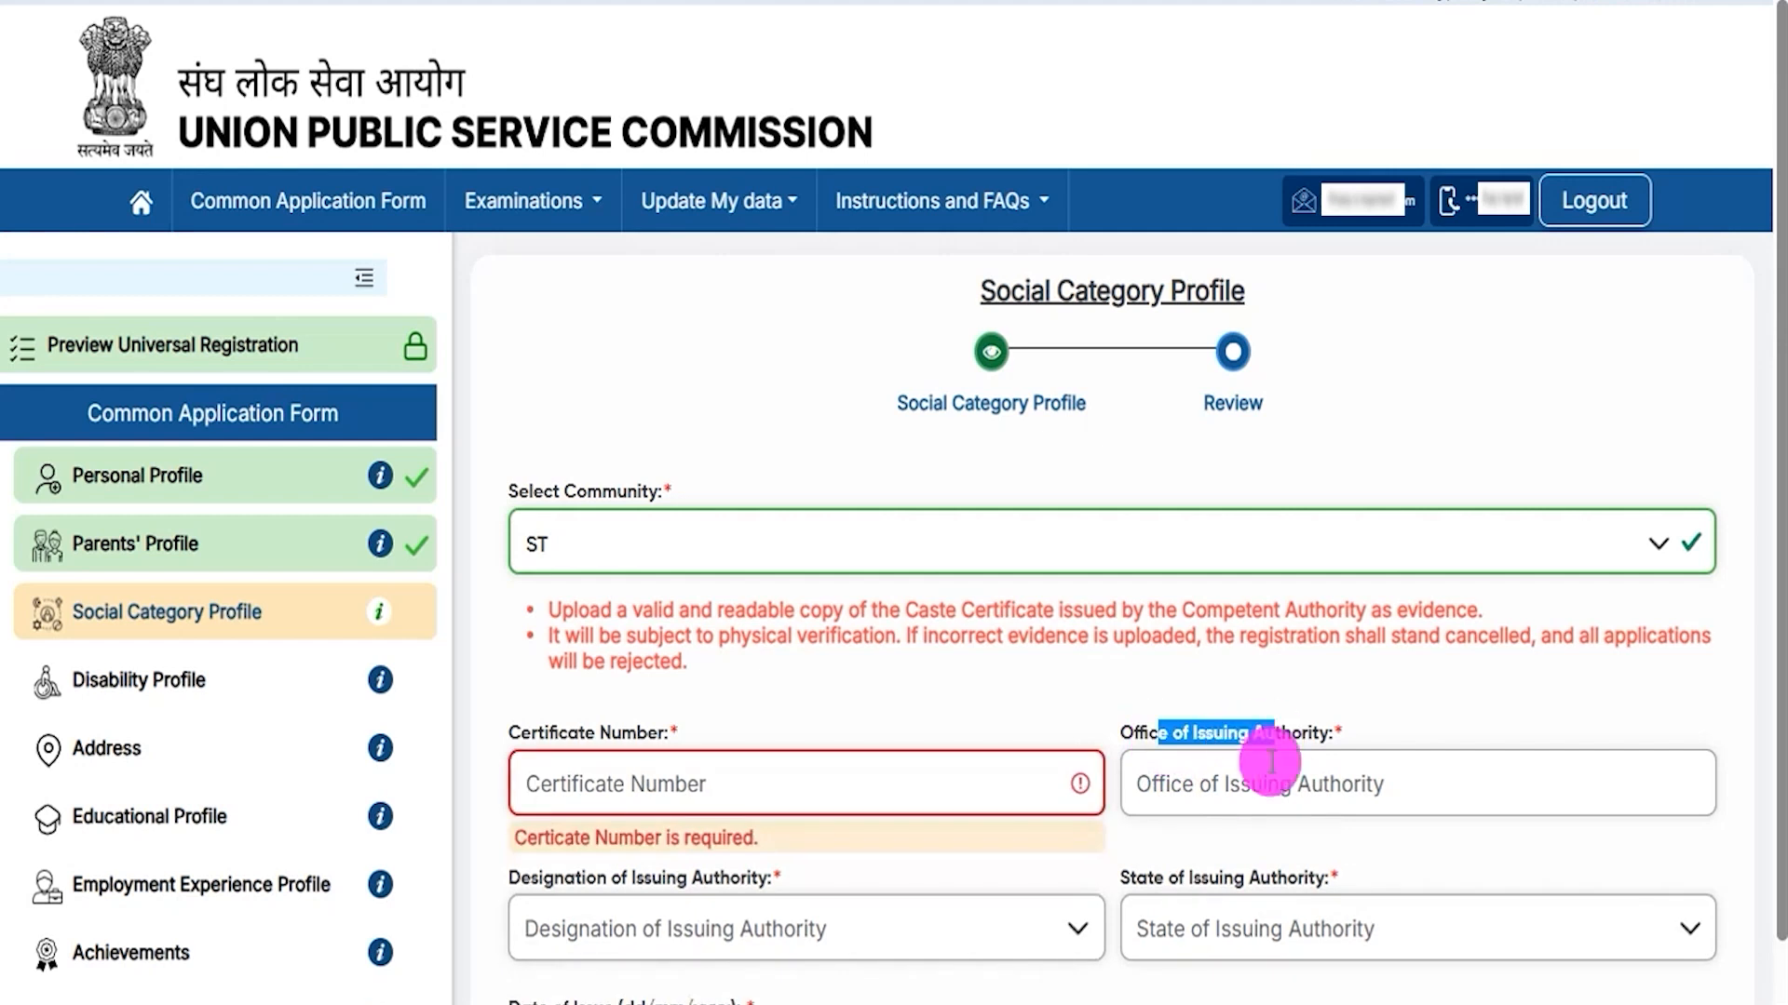
pyautogui.scroll(-6, 1244, 784)
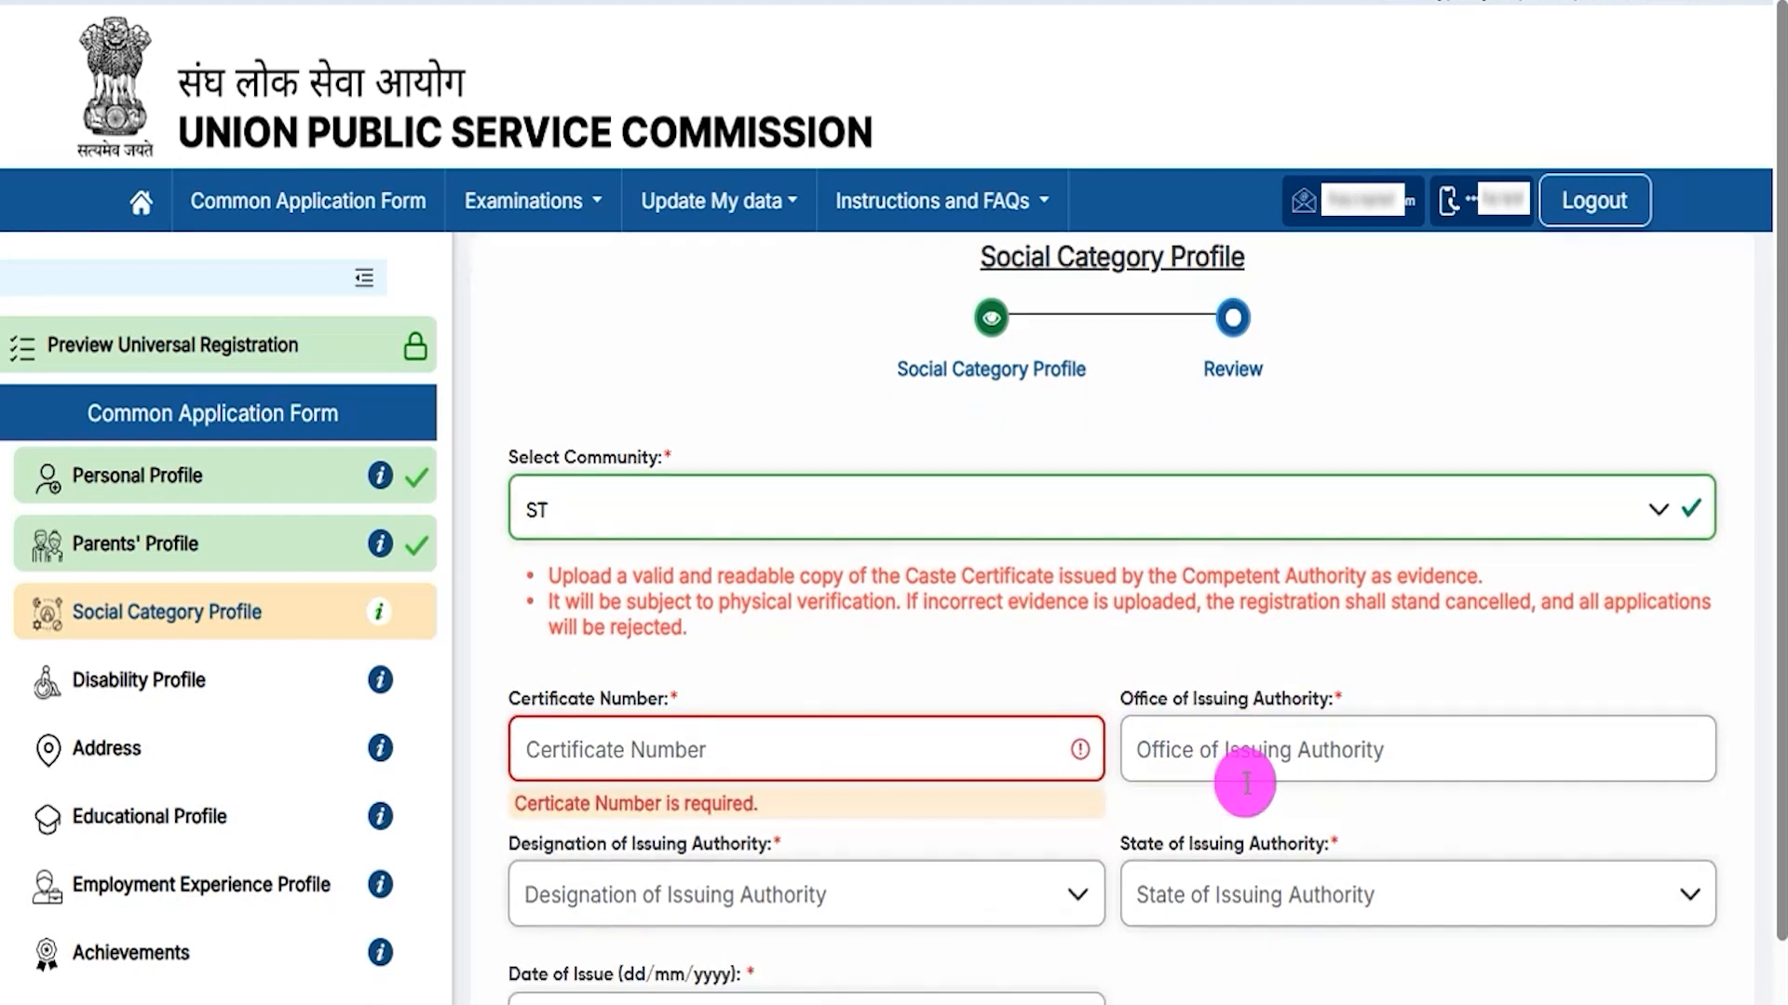
pyautogui.scroll(2, 1243, 784)
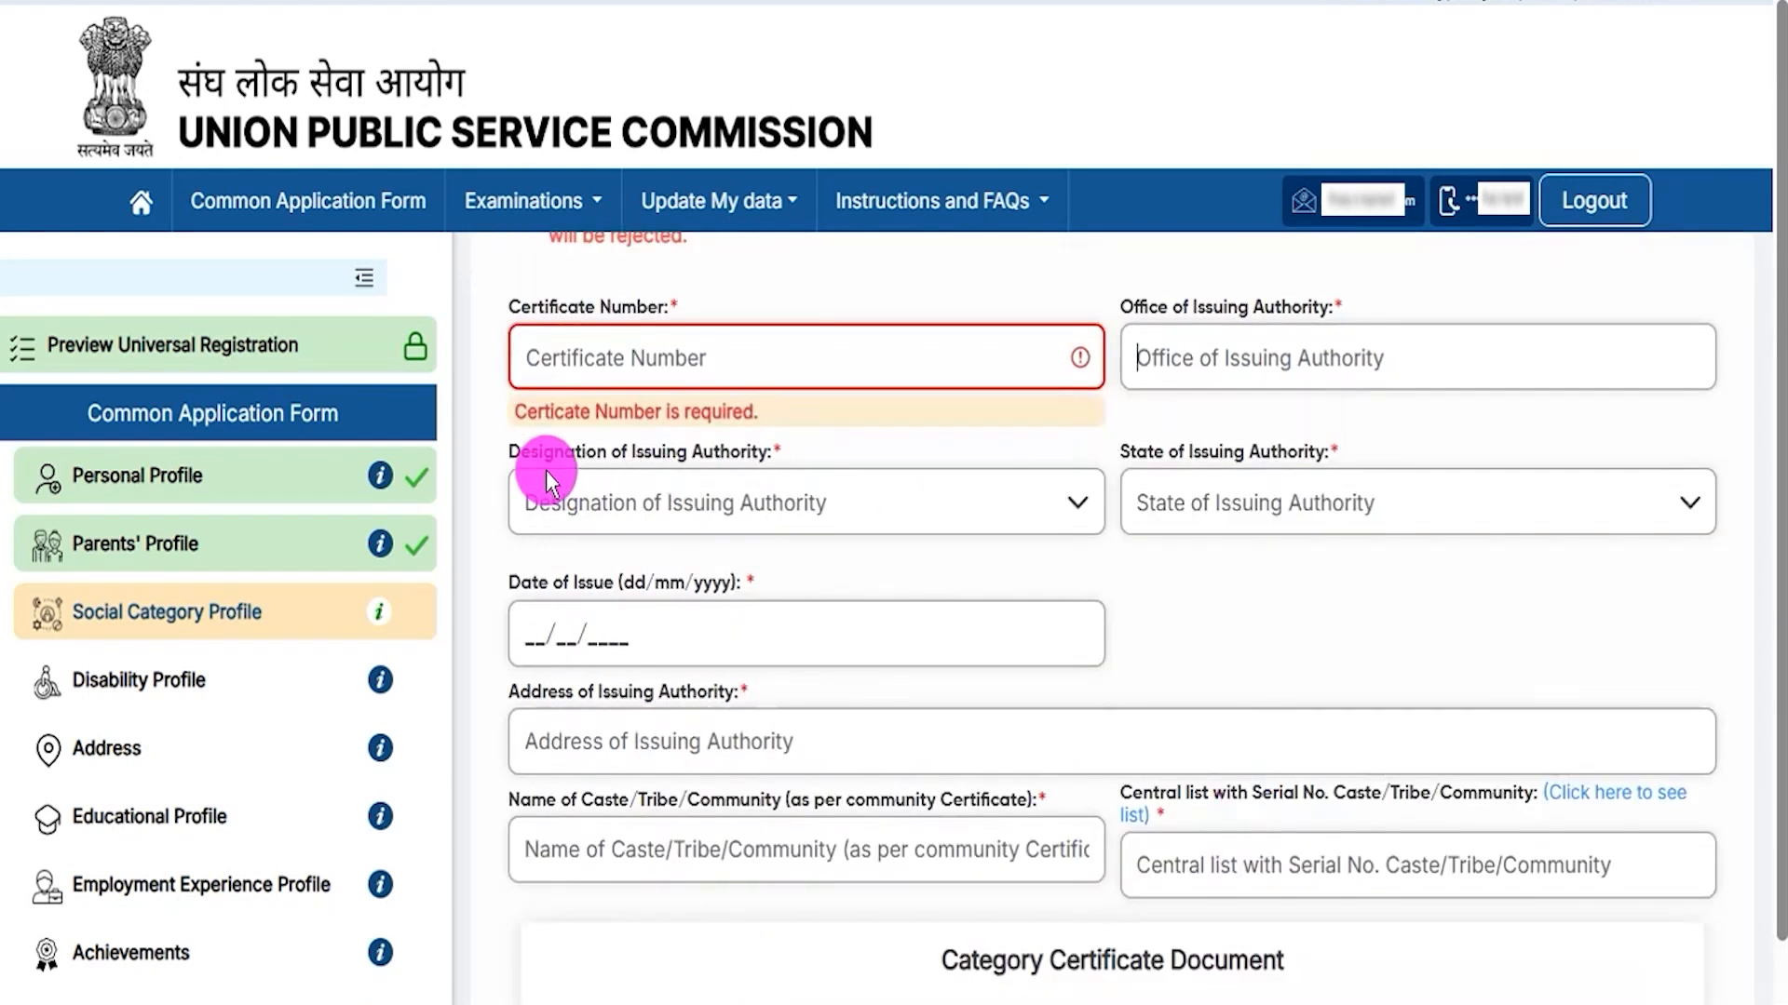
# Set the designation of the issuing authority to Collector and the state of issuing authority to Uttar Pradesh.
pyautogui.moveTo(544, 456); pyautogui.dragTo(606, 458)
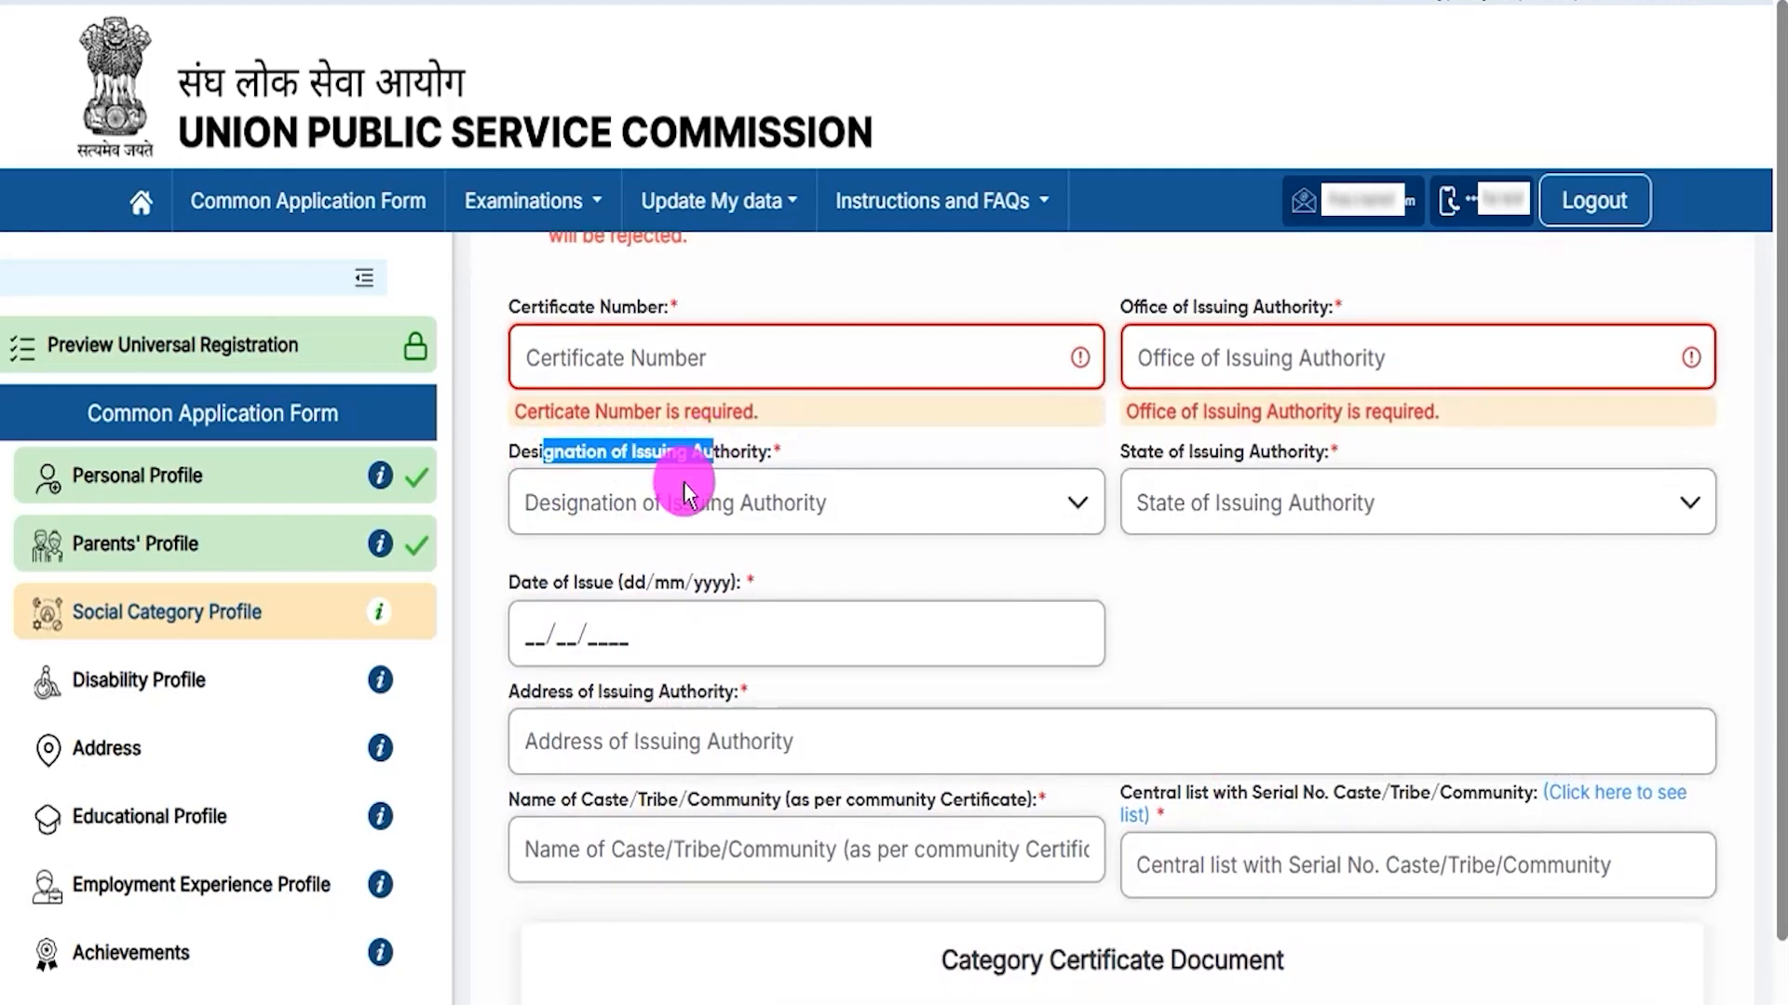
pyautogui.click(654, 501)
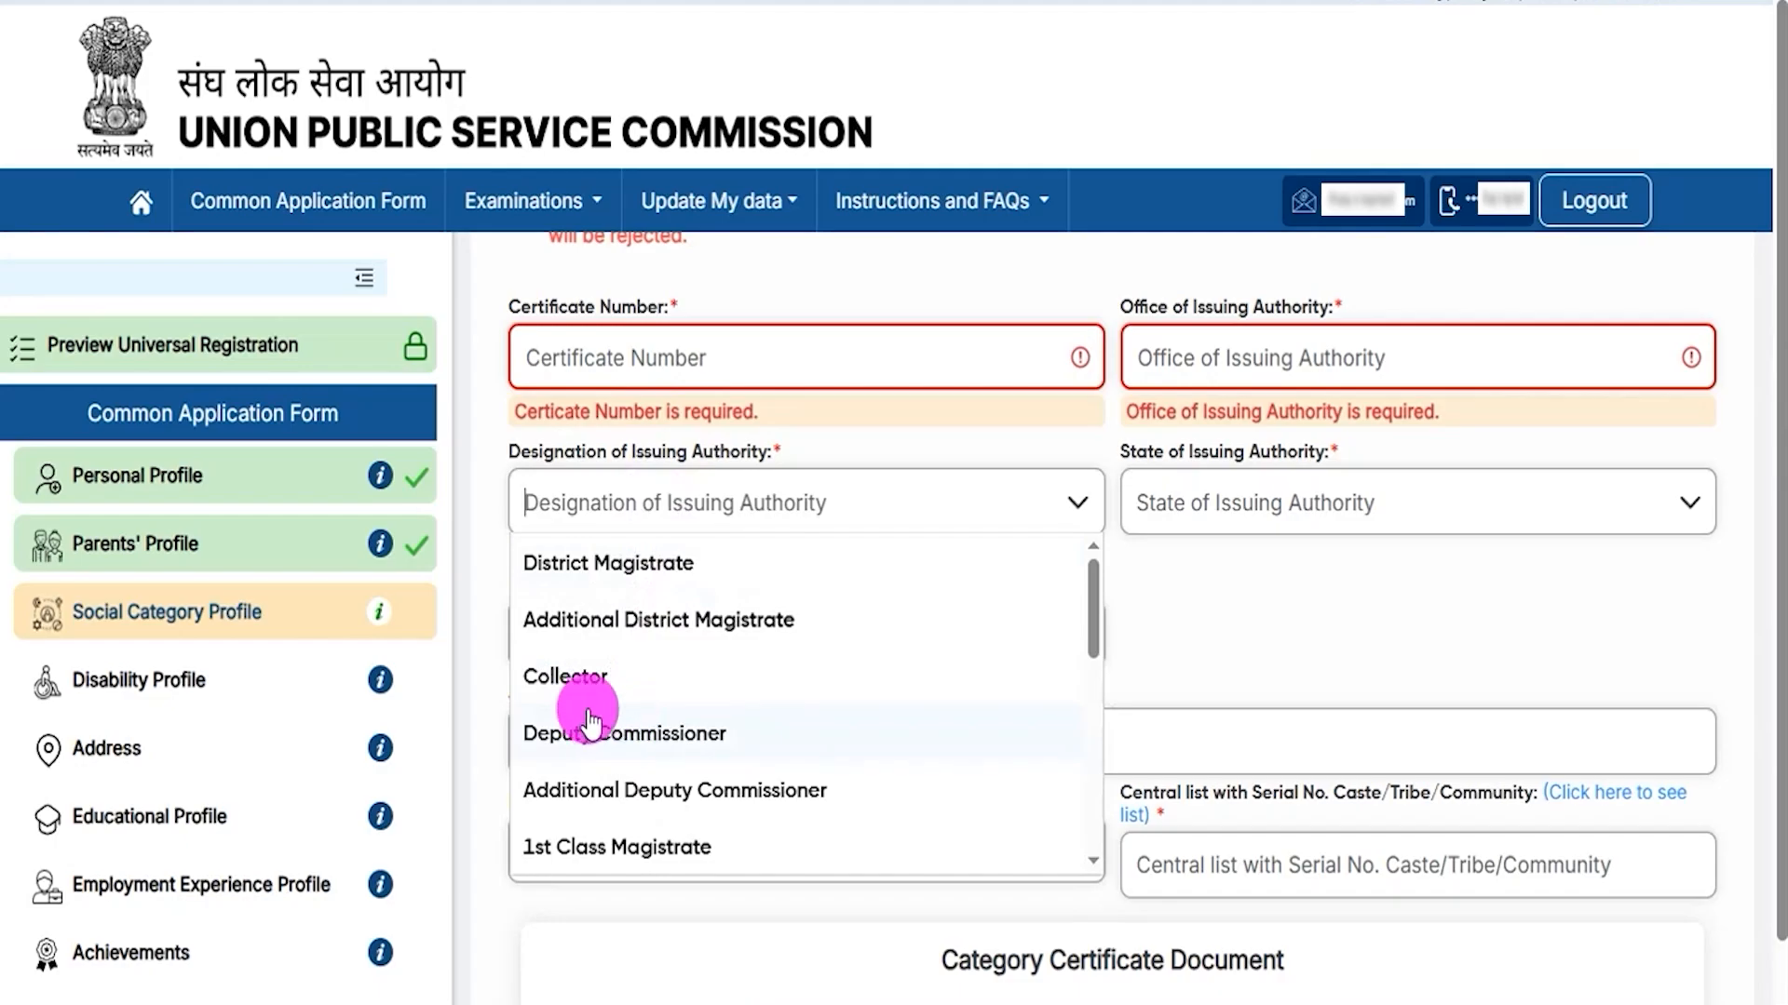
pyautogui.click(610, 684)
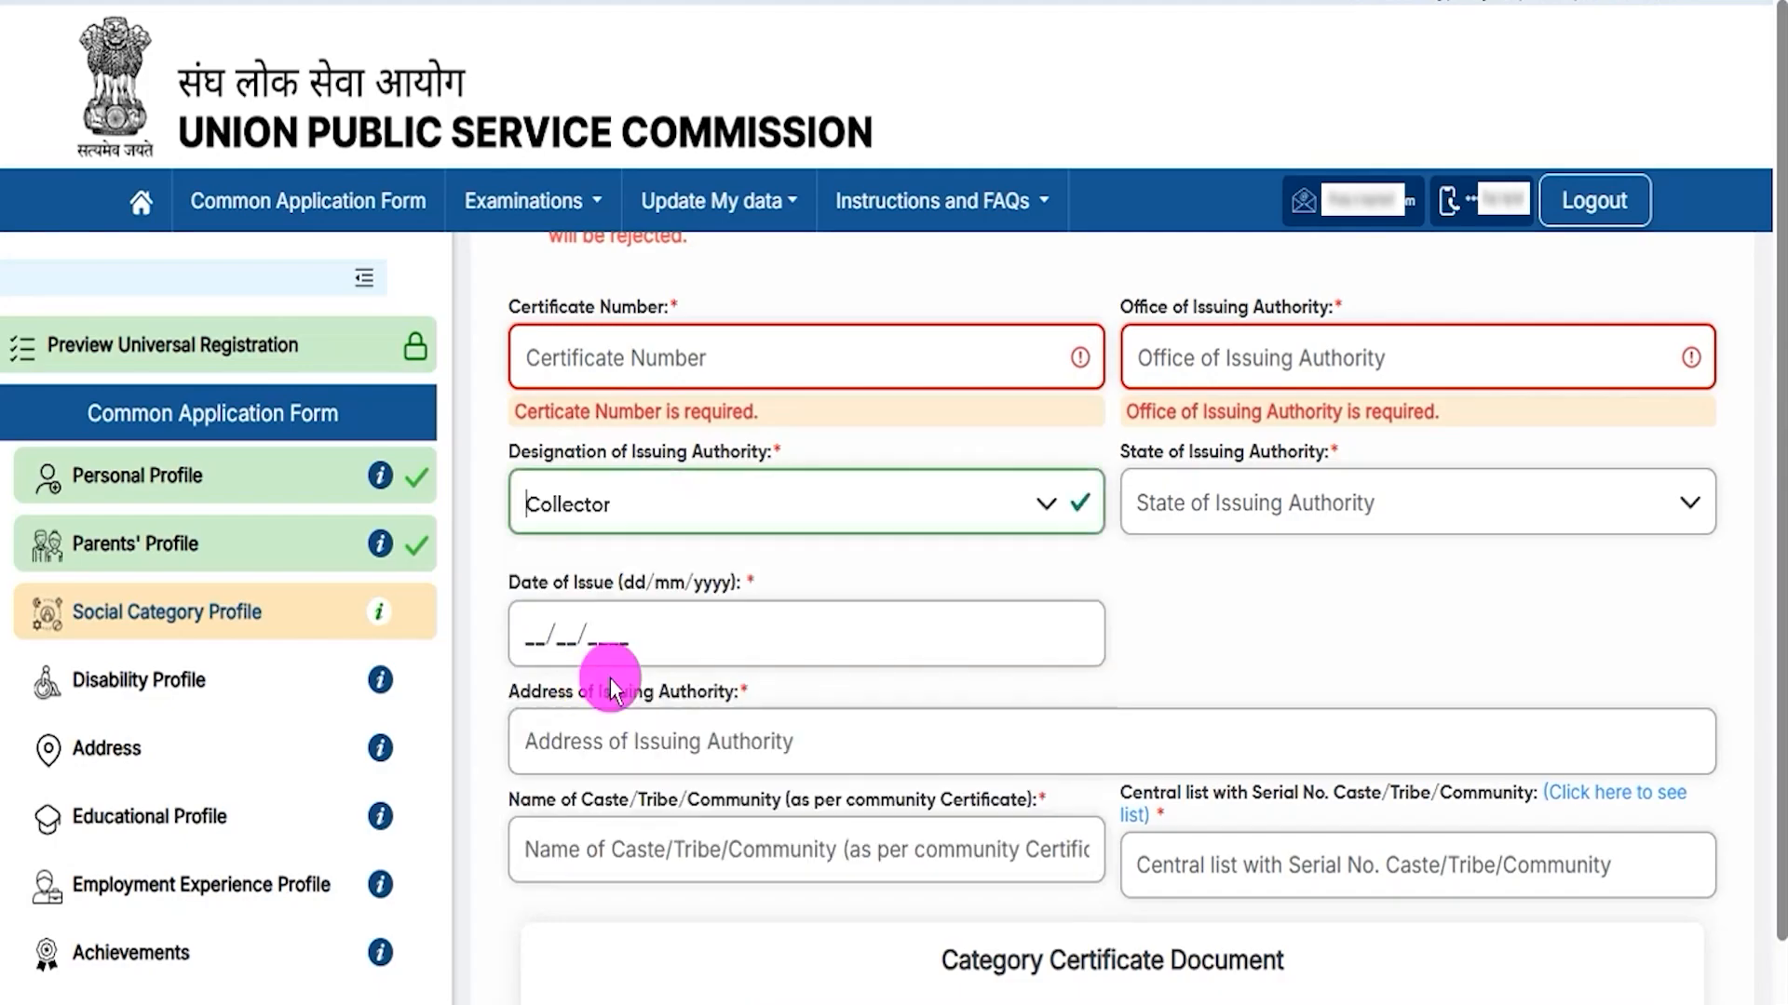
pyautogui.click(1349, 493)
pyautogui.scroll(-15, 1284, 679)
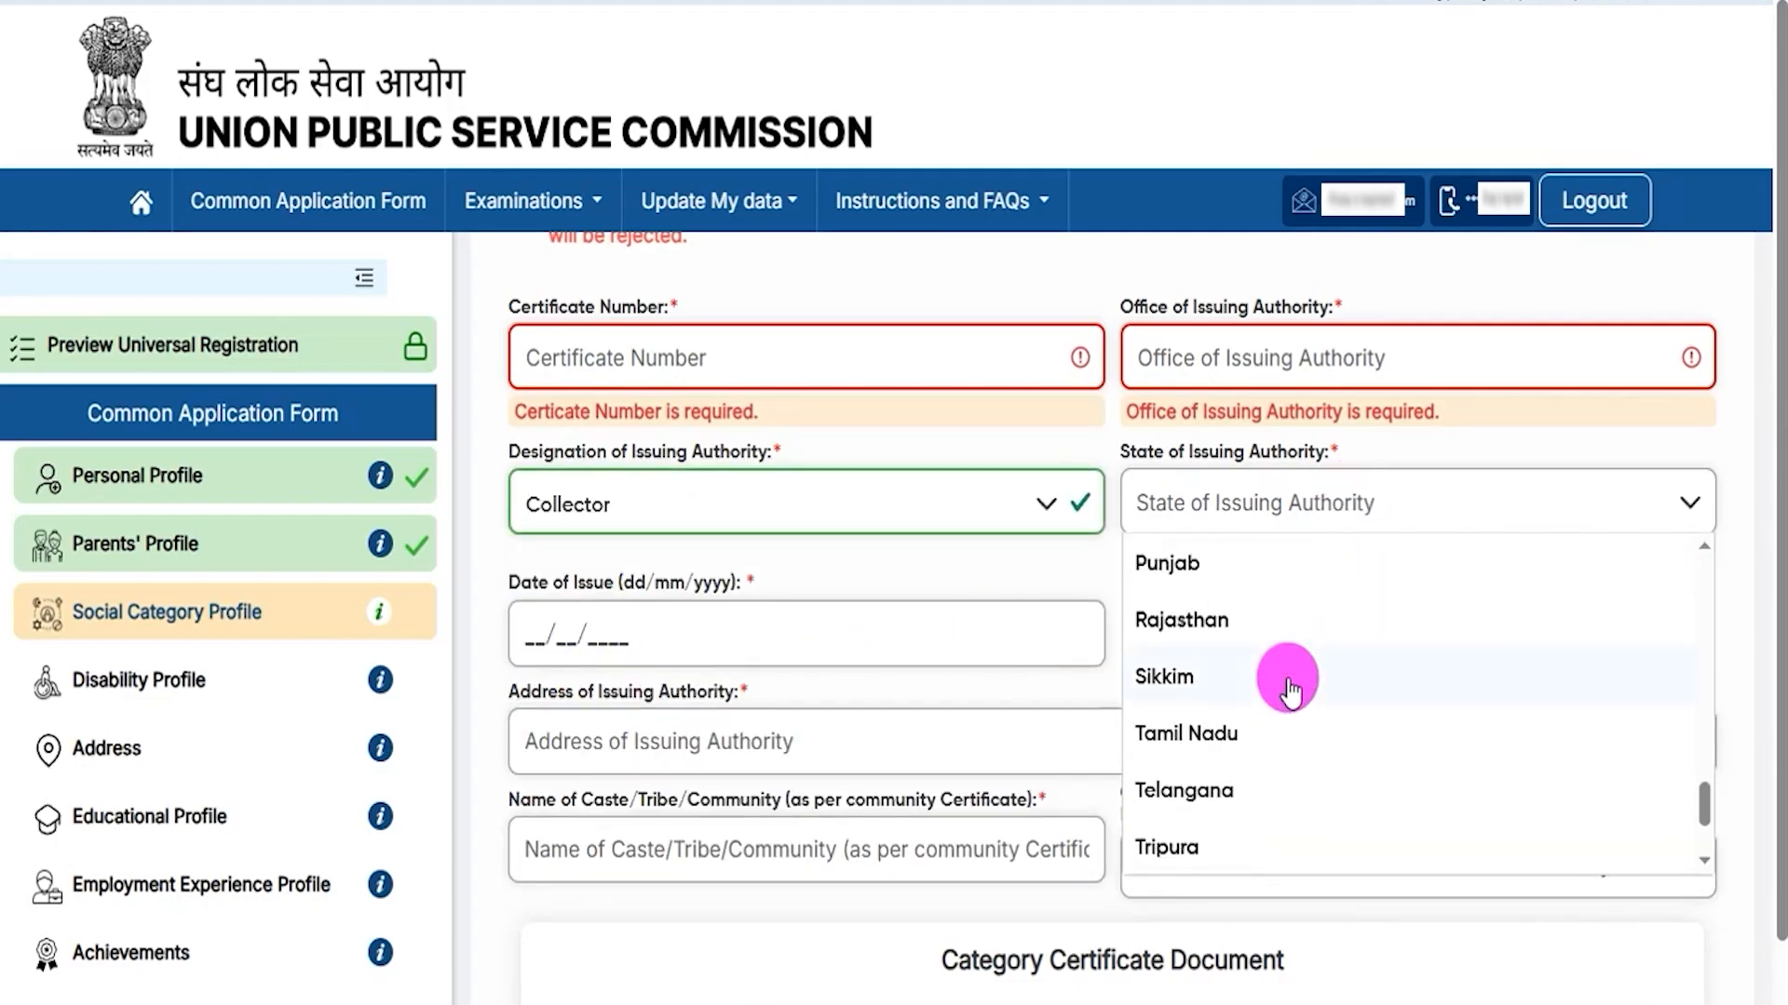
pyautogui.scroll(-3, 1189, 785)
pyautogui.click(1192, 843)
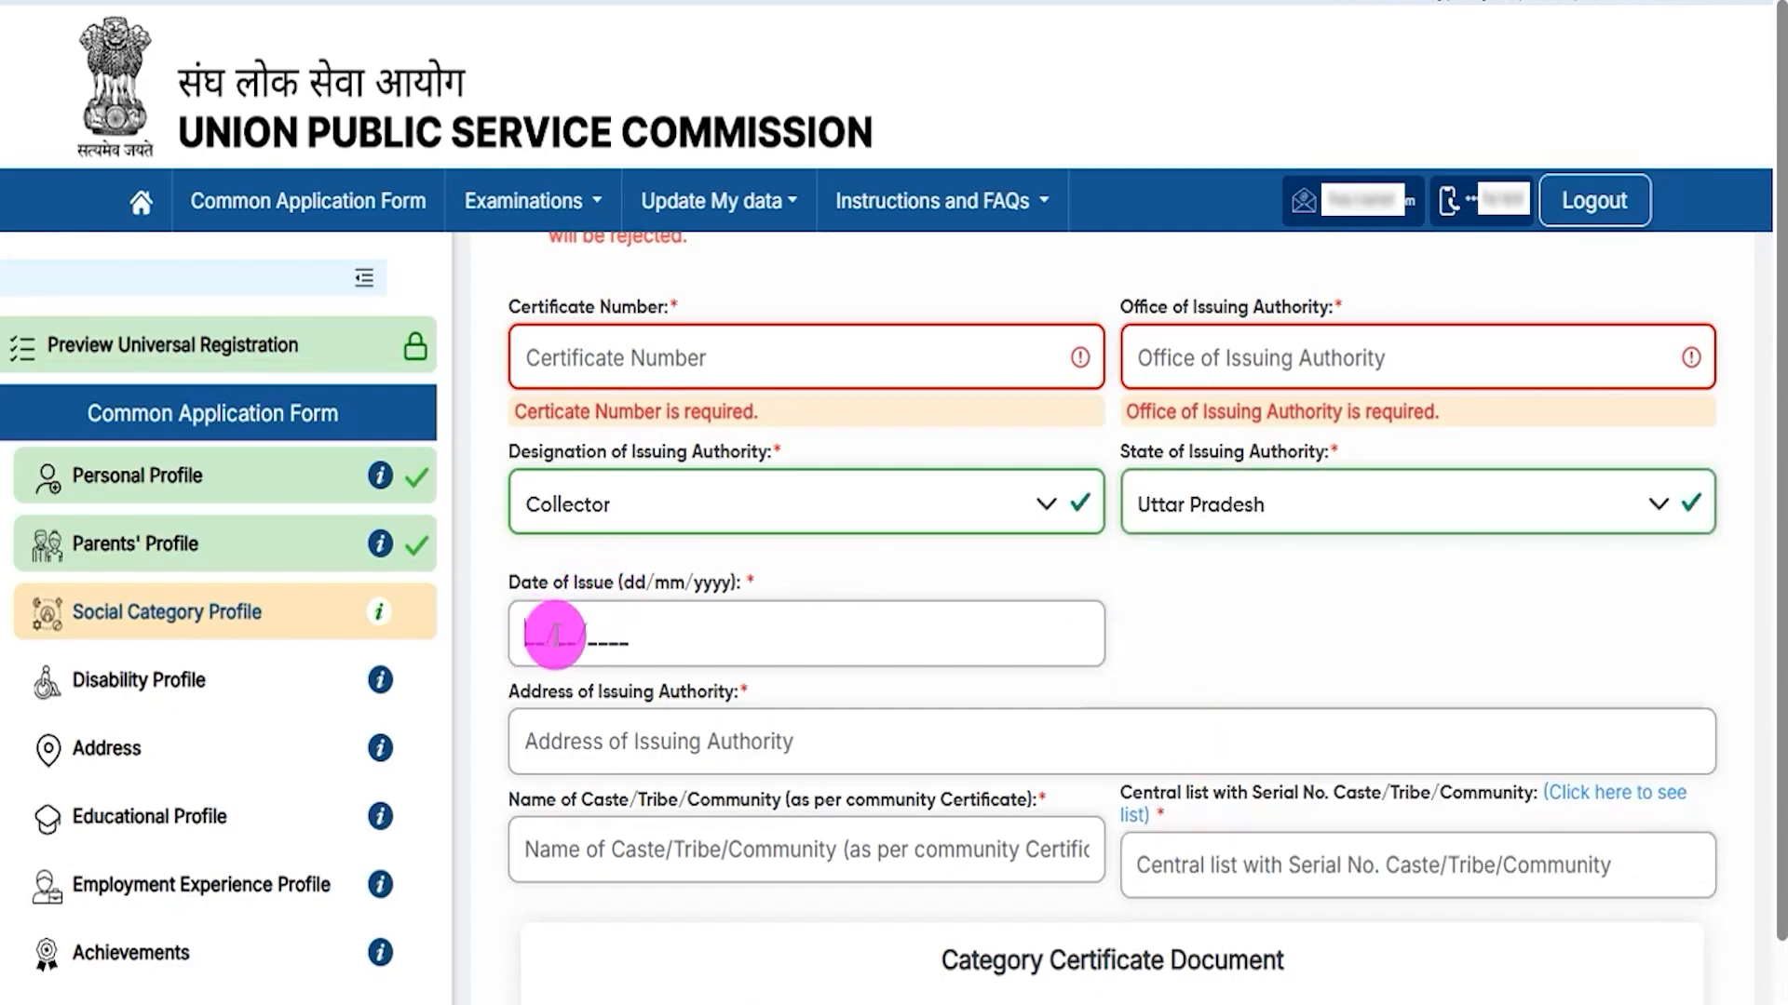
# Examine the required date of issue, issuing authority address, caste/tribe/community name and central list serial number fields.
pyautogui.click(601, 635)
pyautogui.scroll(-3, 670, 642)
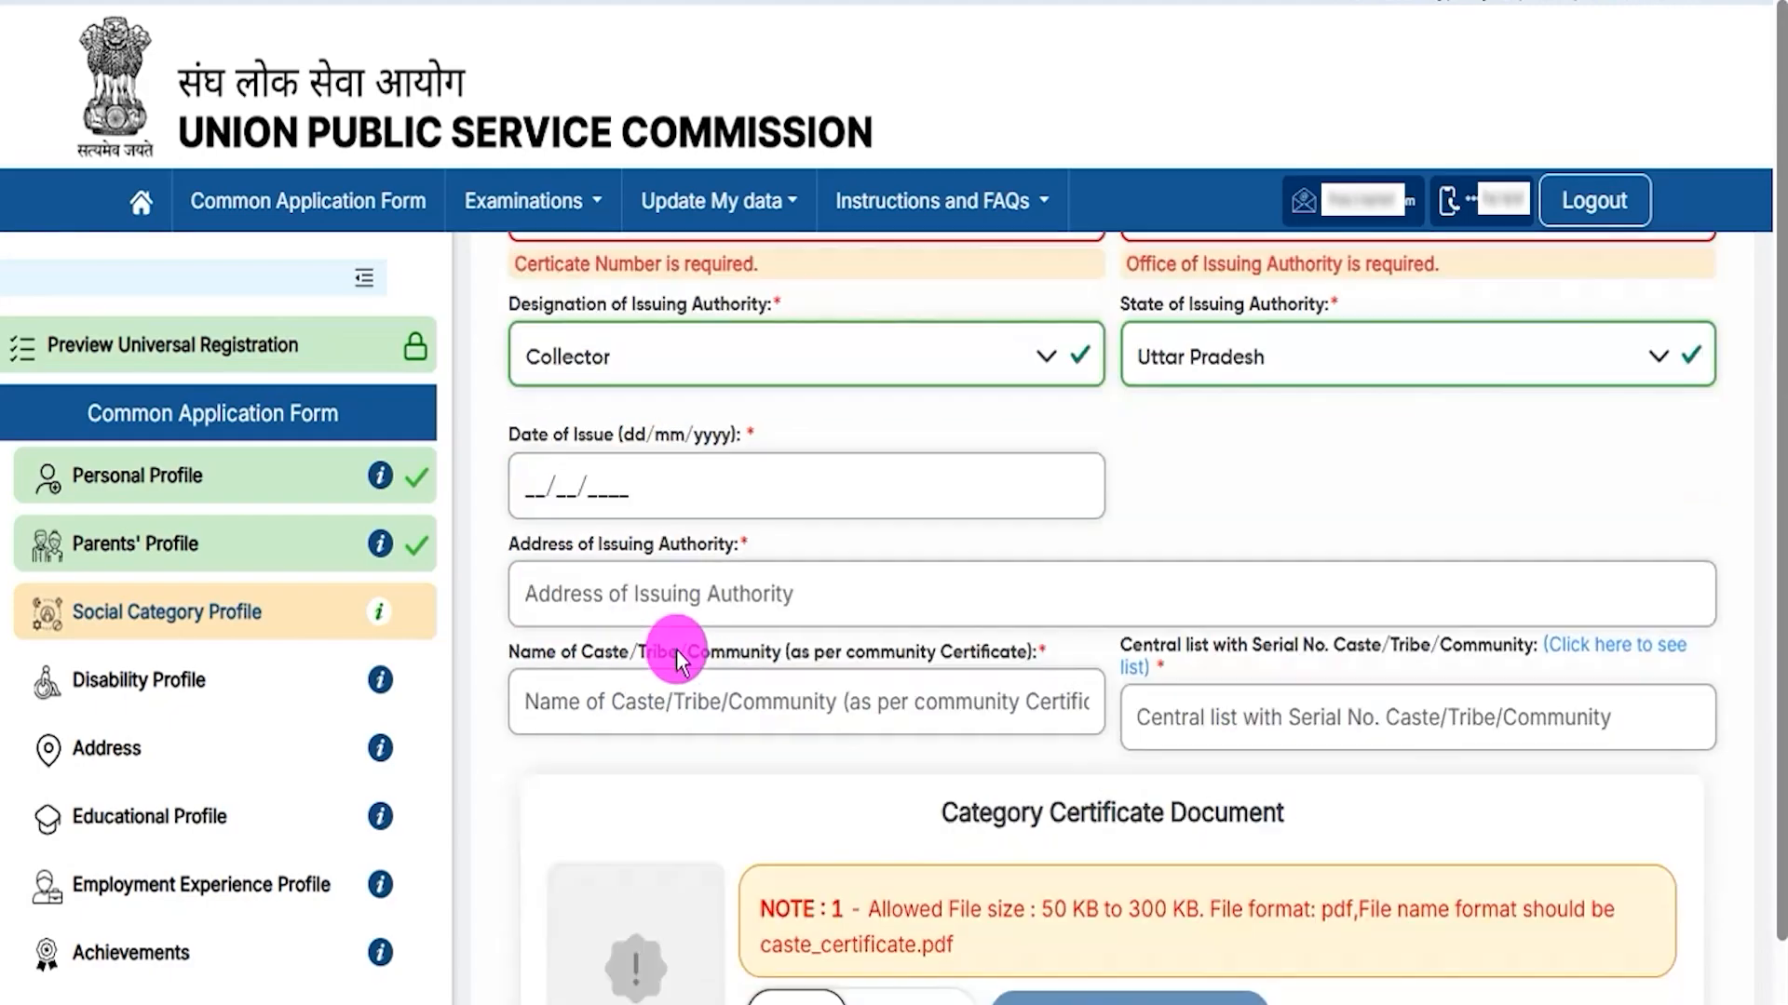
pyautogui.moveTo(562, 417); pyautogui.dragTo(652, 408)
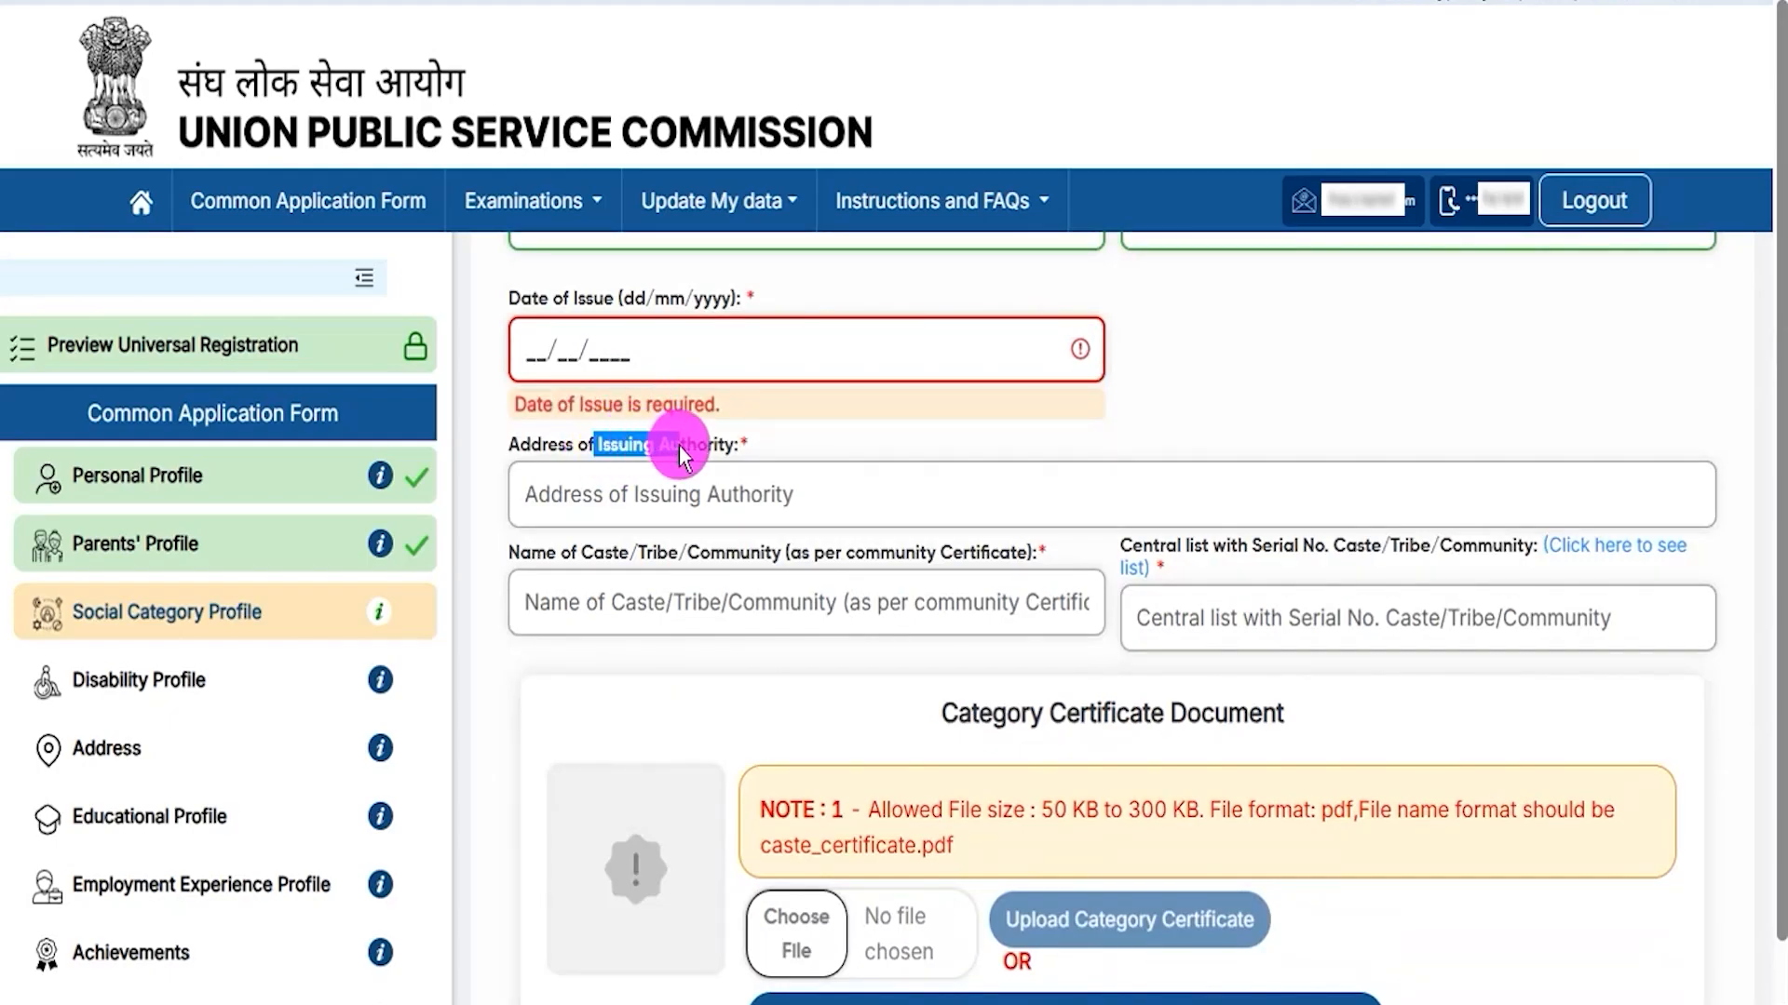
pyautogui.click(666, 501)
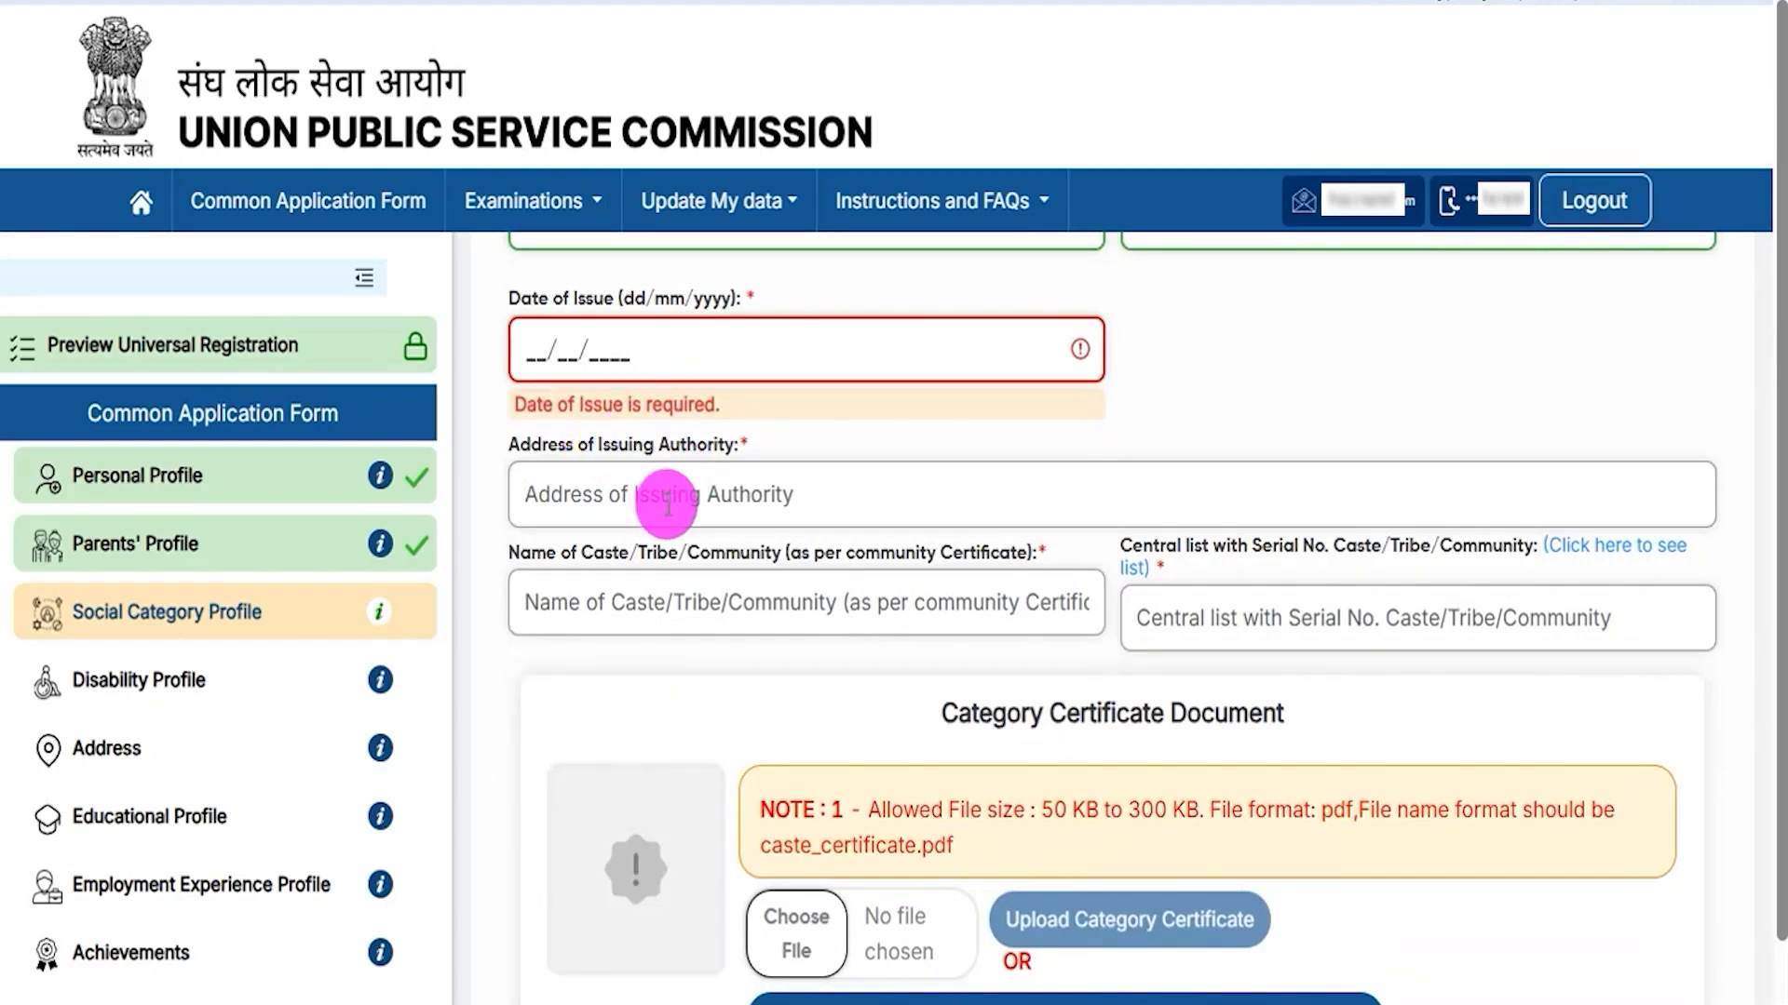
pyautogui.moveTo(571, 552); pyautogui.dragTo(721, 640)
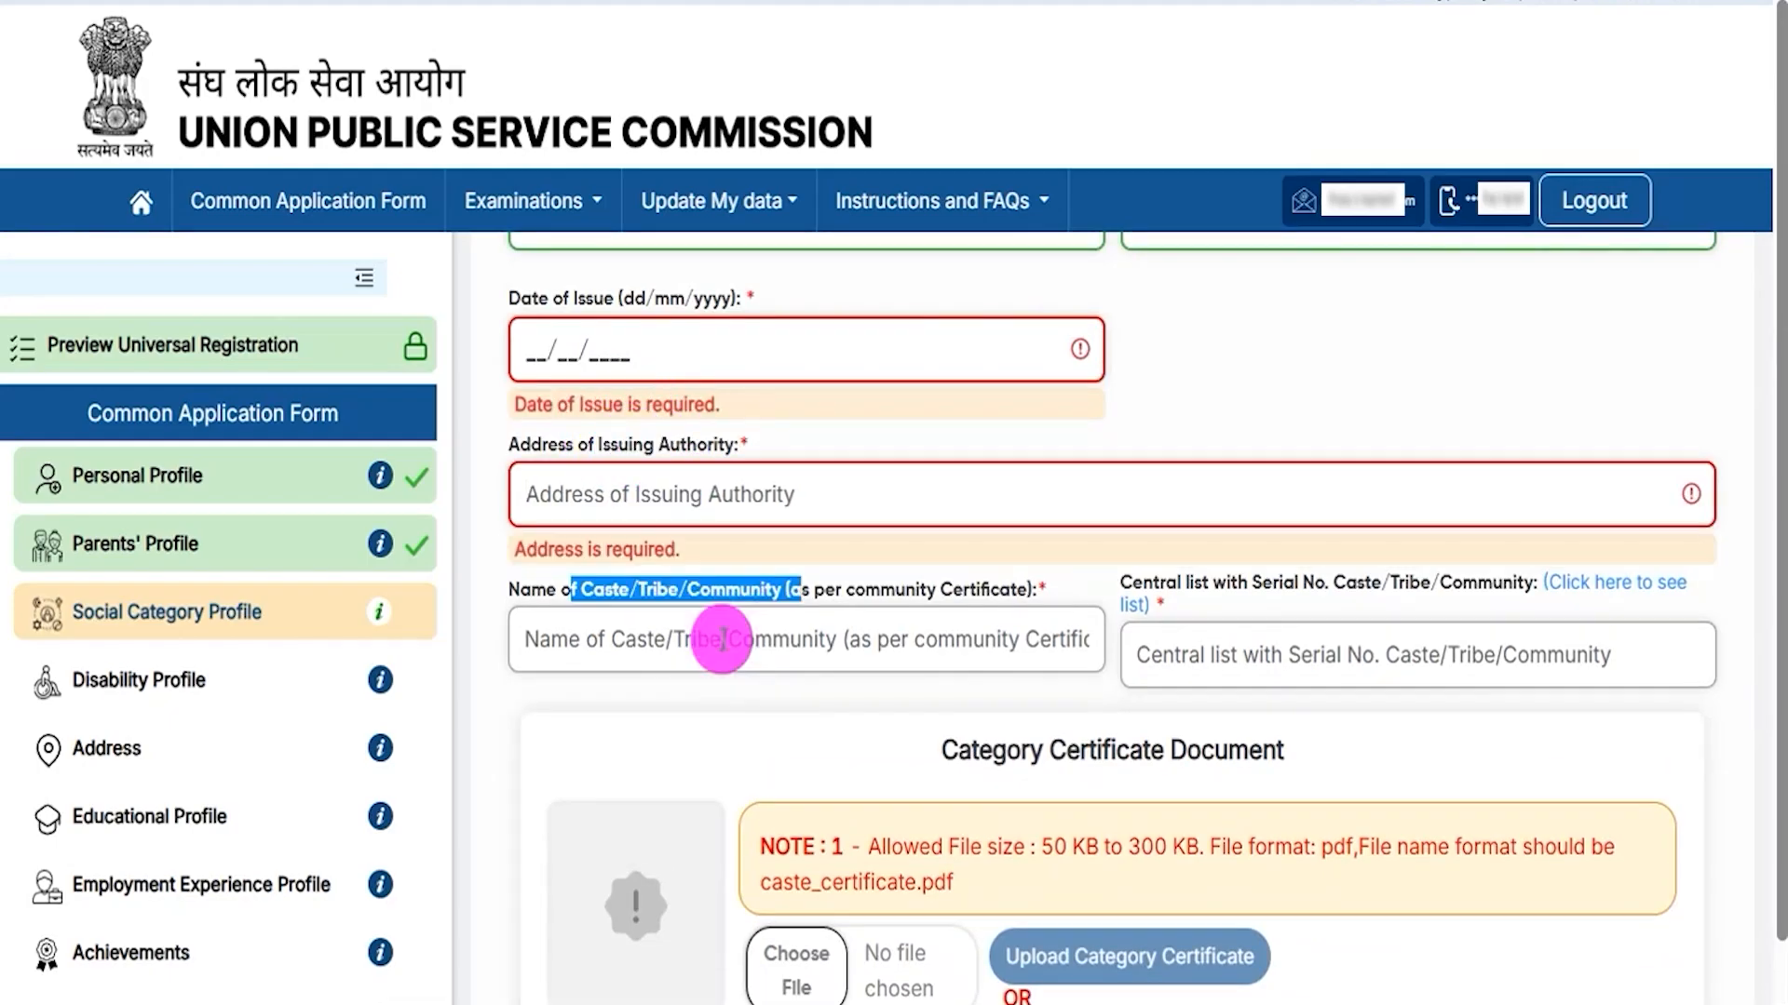
pyautogui.click(615, 640)
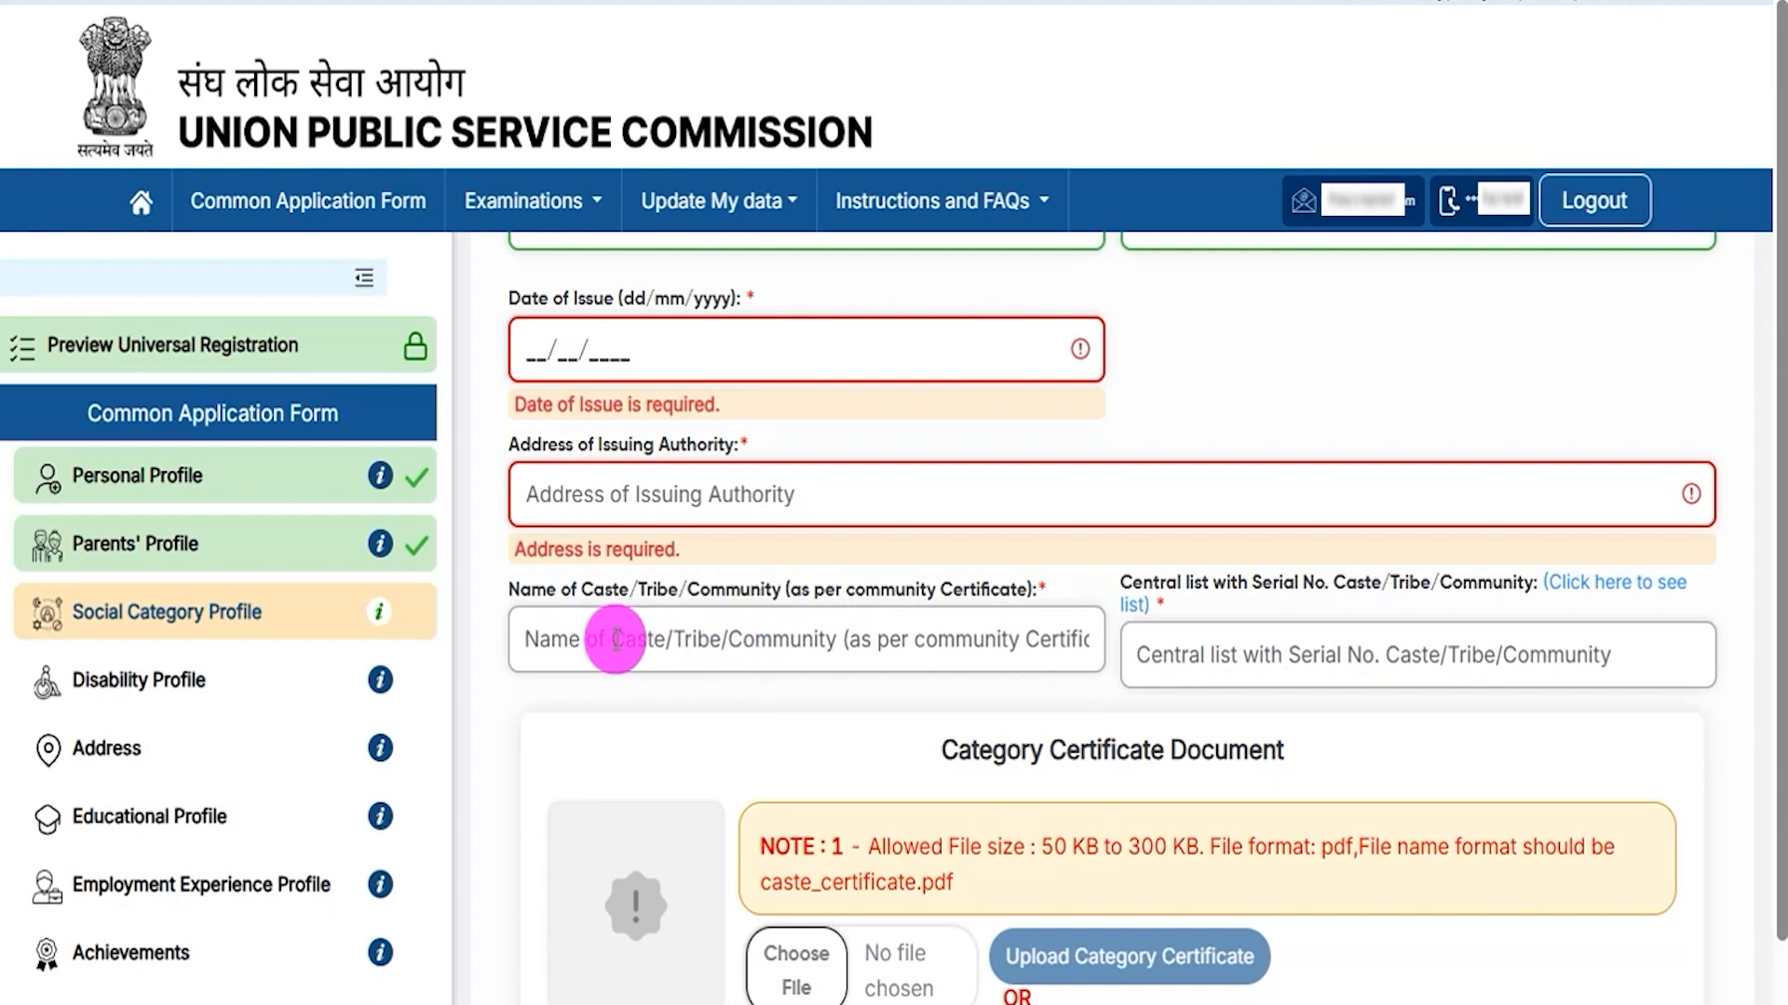
pyautogui.click(717, 590)
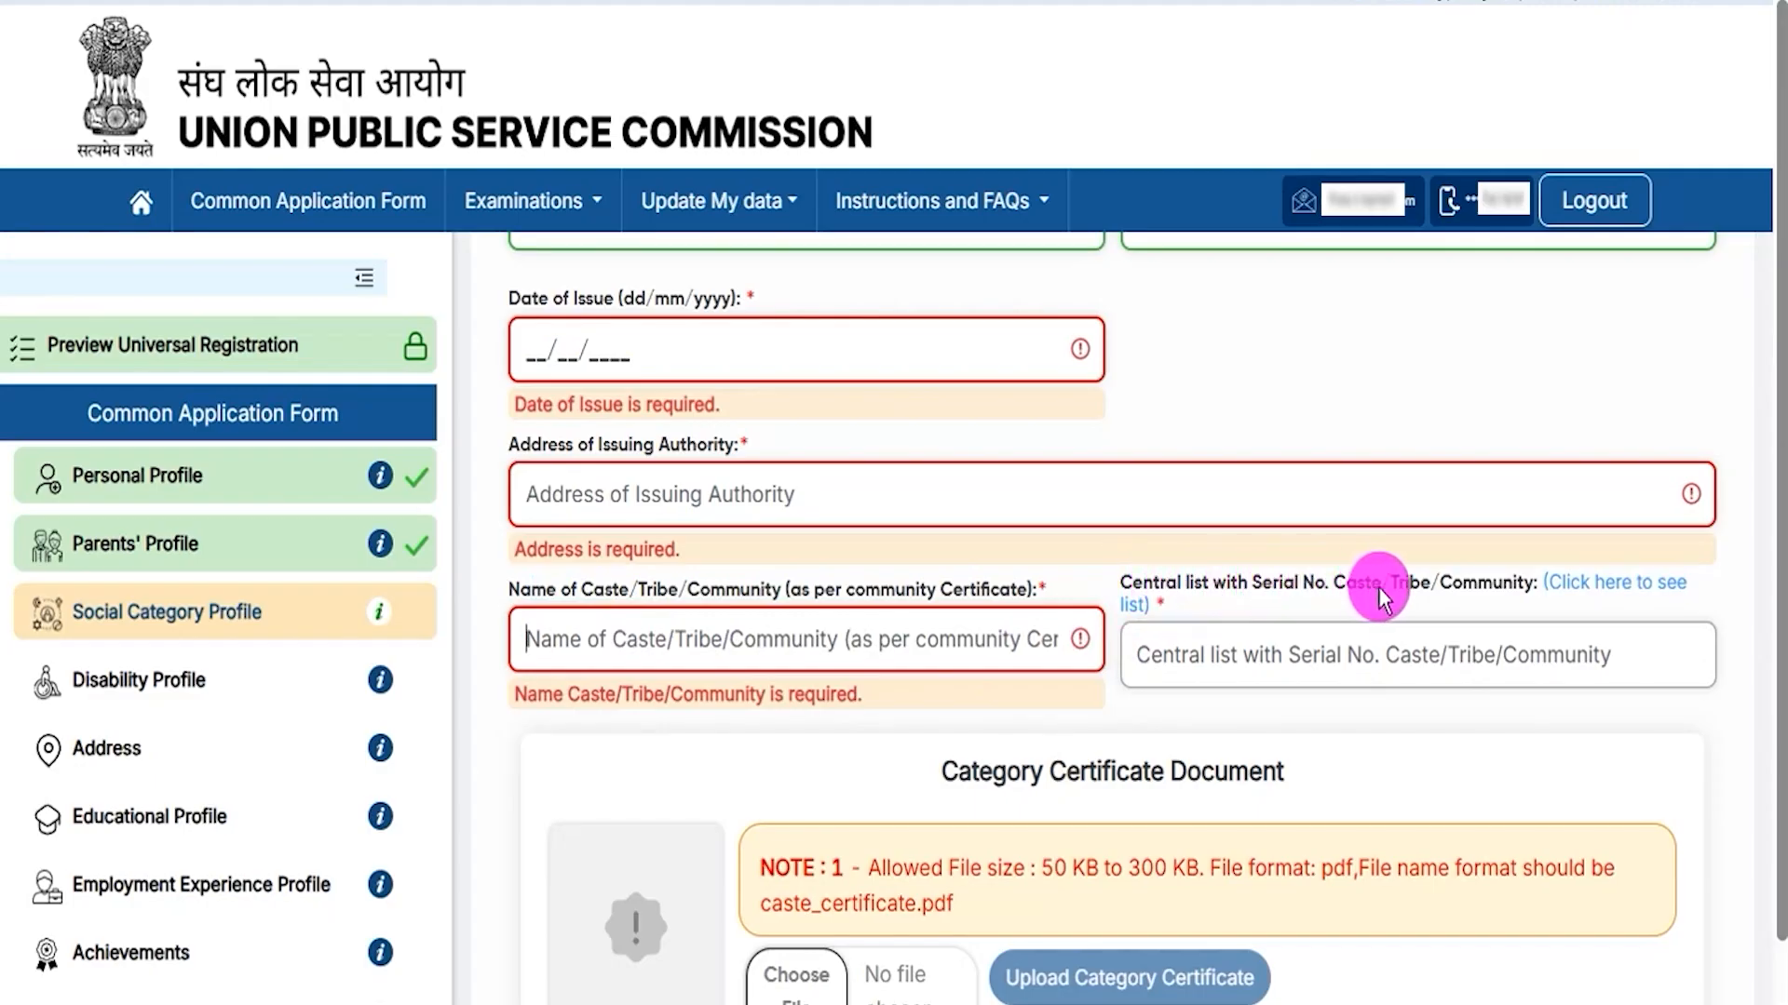
pyautogui.click(1346, 645)
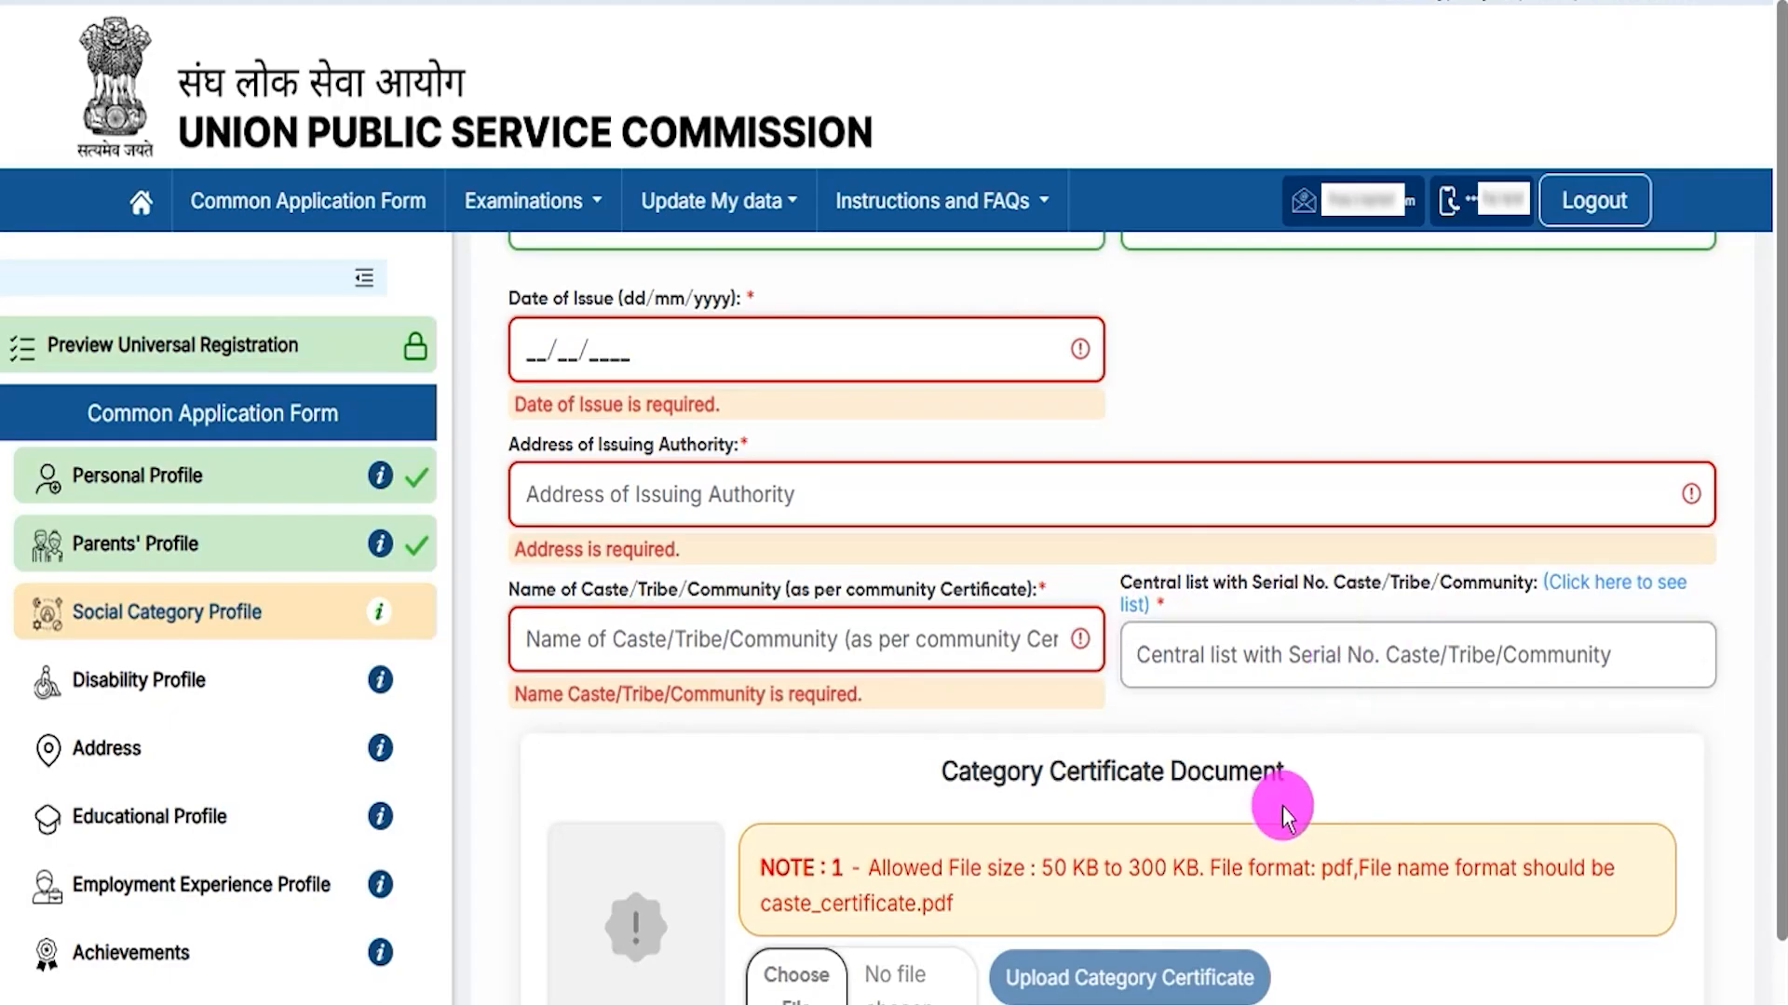
# Check the allowed size, format and file name for the category certificate document.
pyautogui.scroll(-3, 1303, 791)
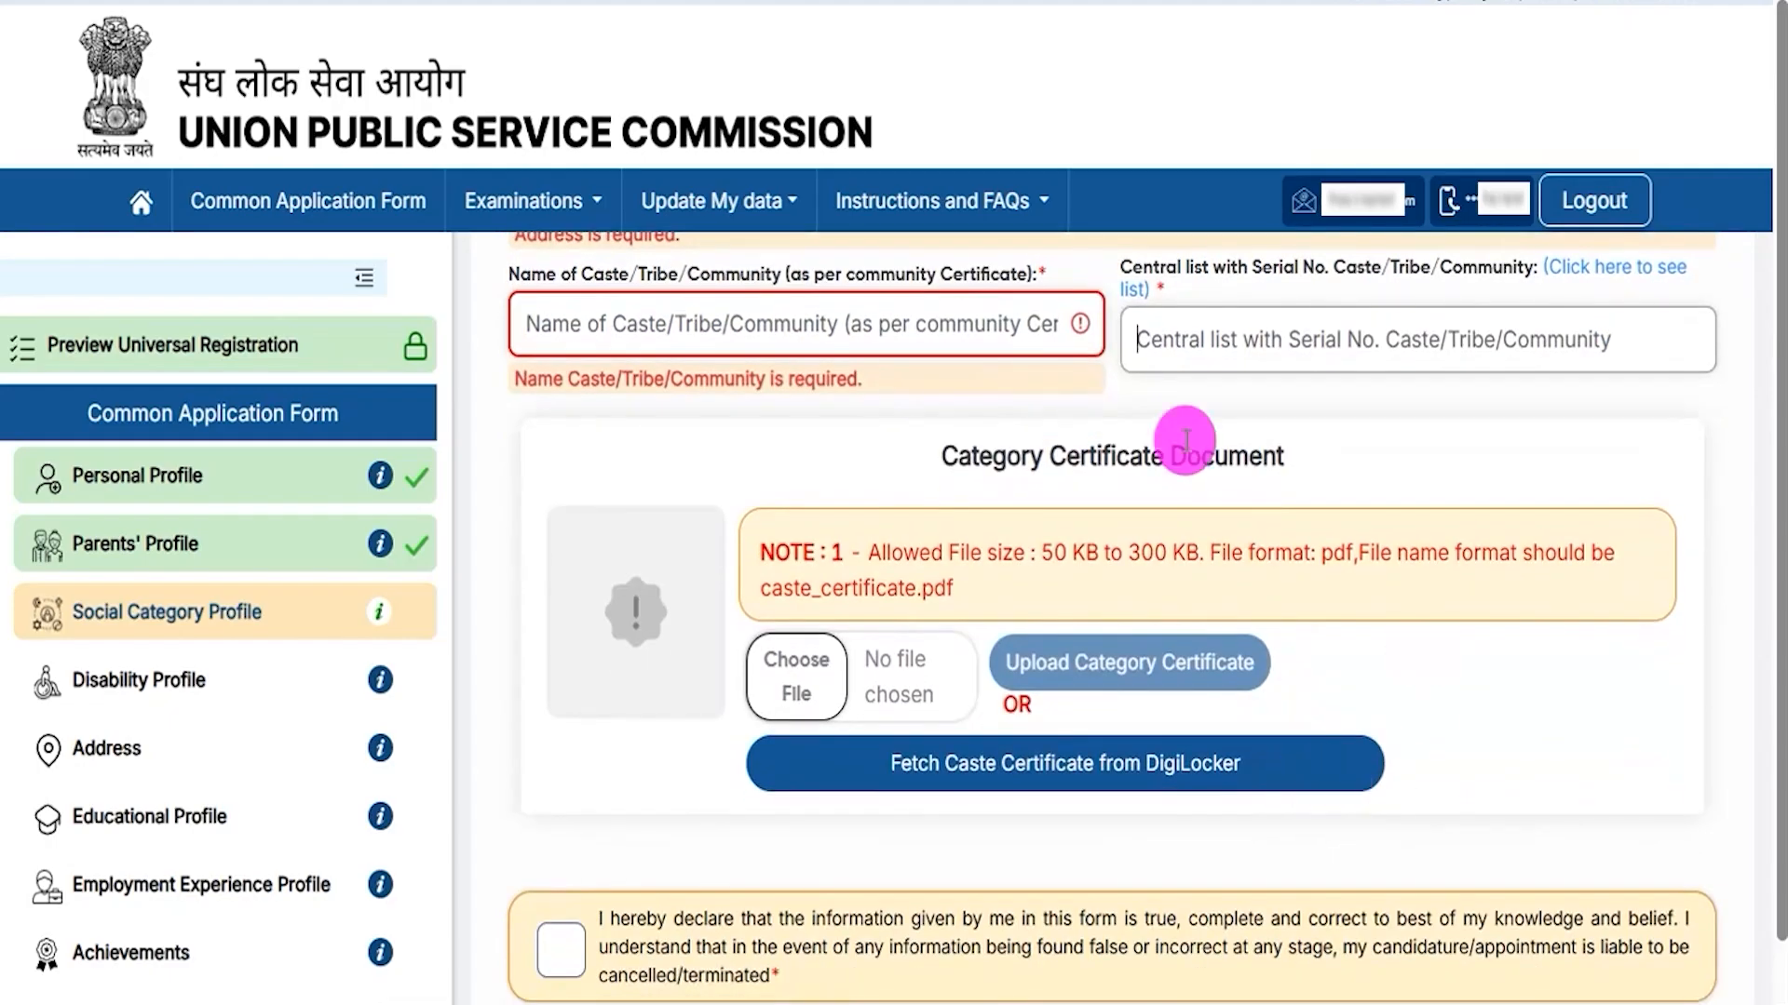
pyautogui.moveTo(1043, 554); pyautogui.dragTo(1193, 573)
pyautogui.moveTo(1321, 571); pyautogui.dragTo(1346, 571)
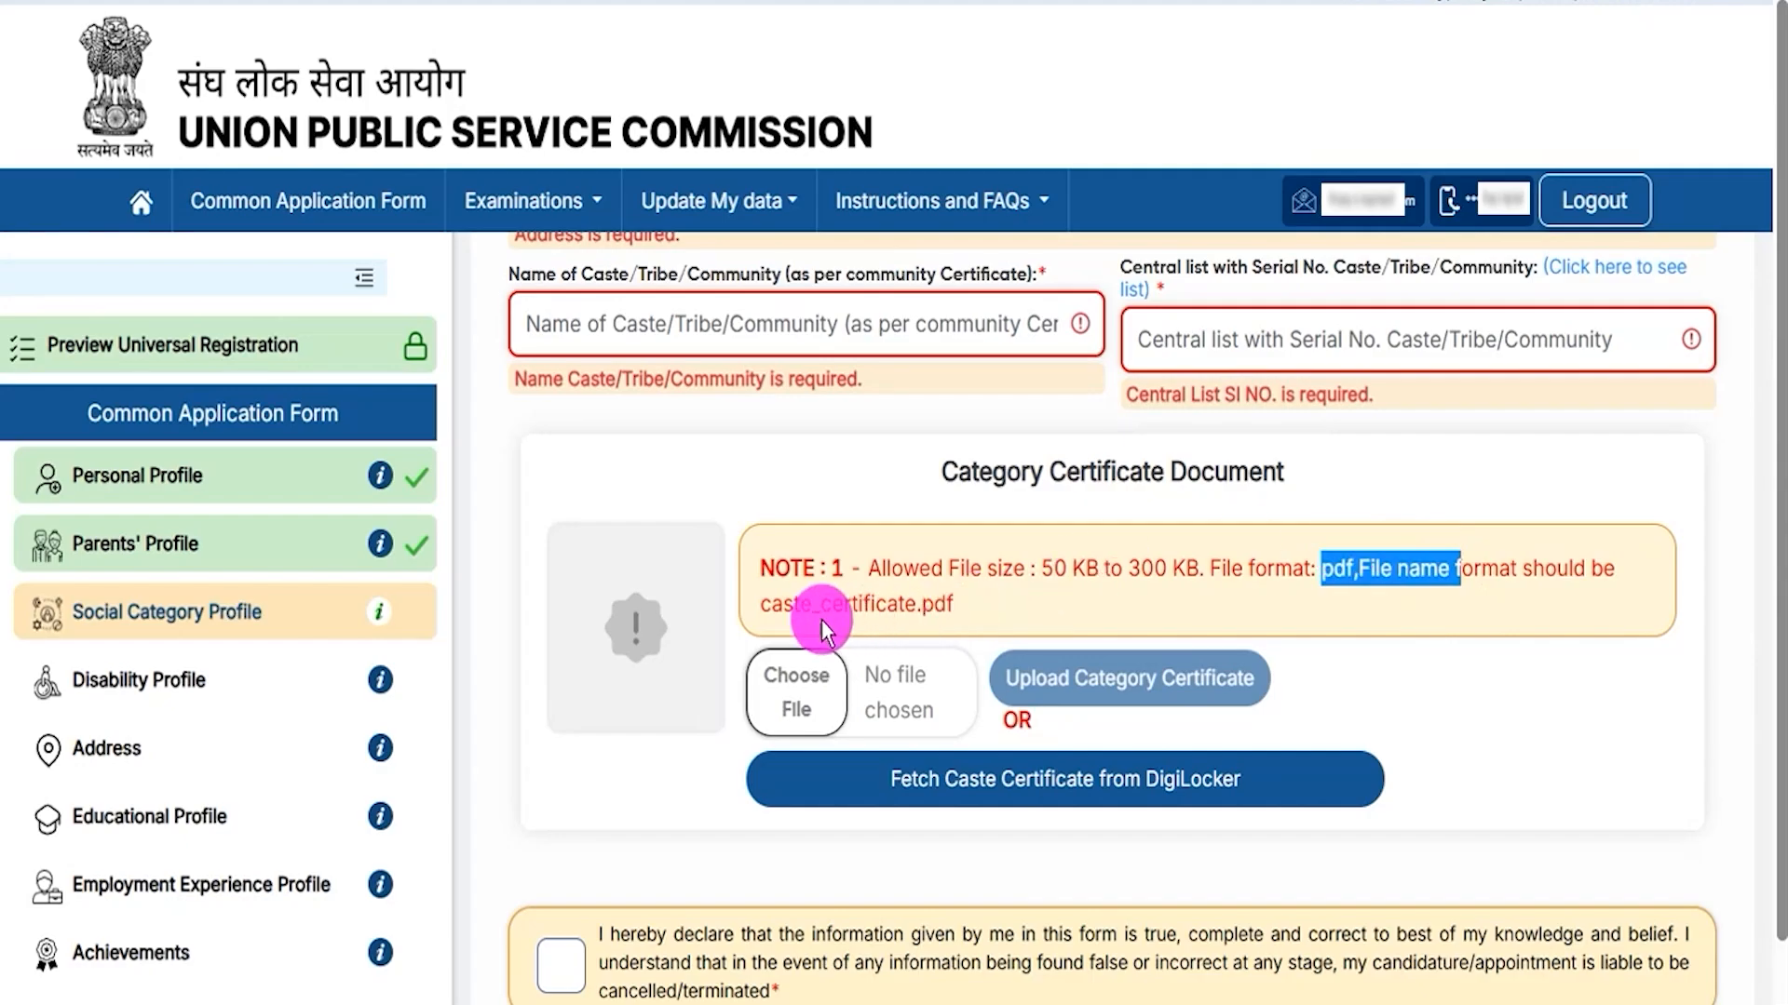
pyautogui.moveTo(768, 606); pyautogui.dragTo(789, 606)
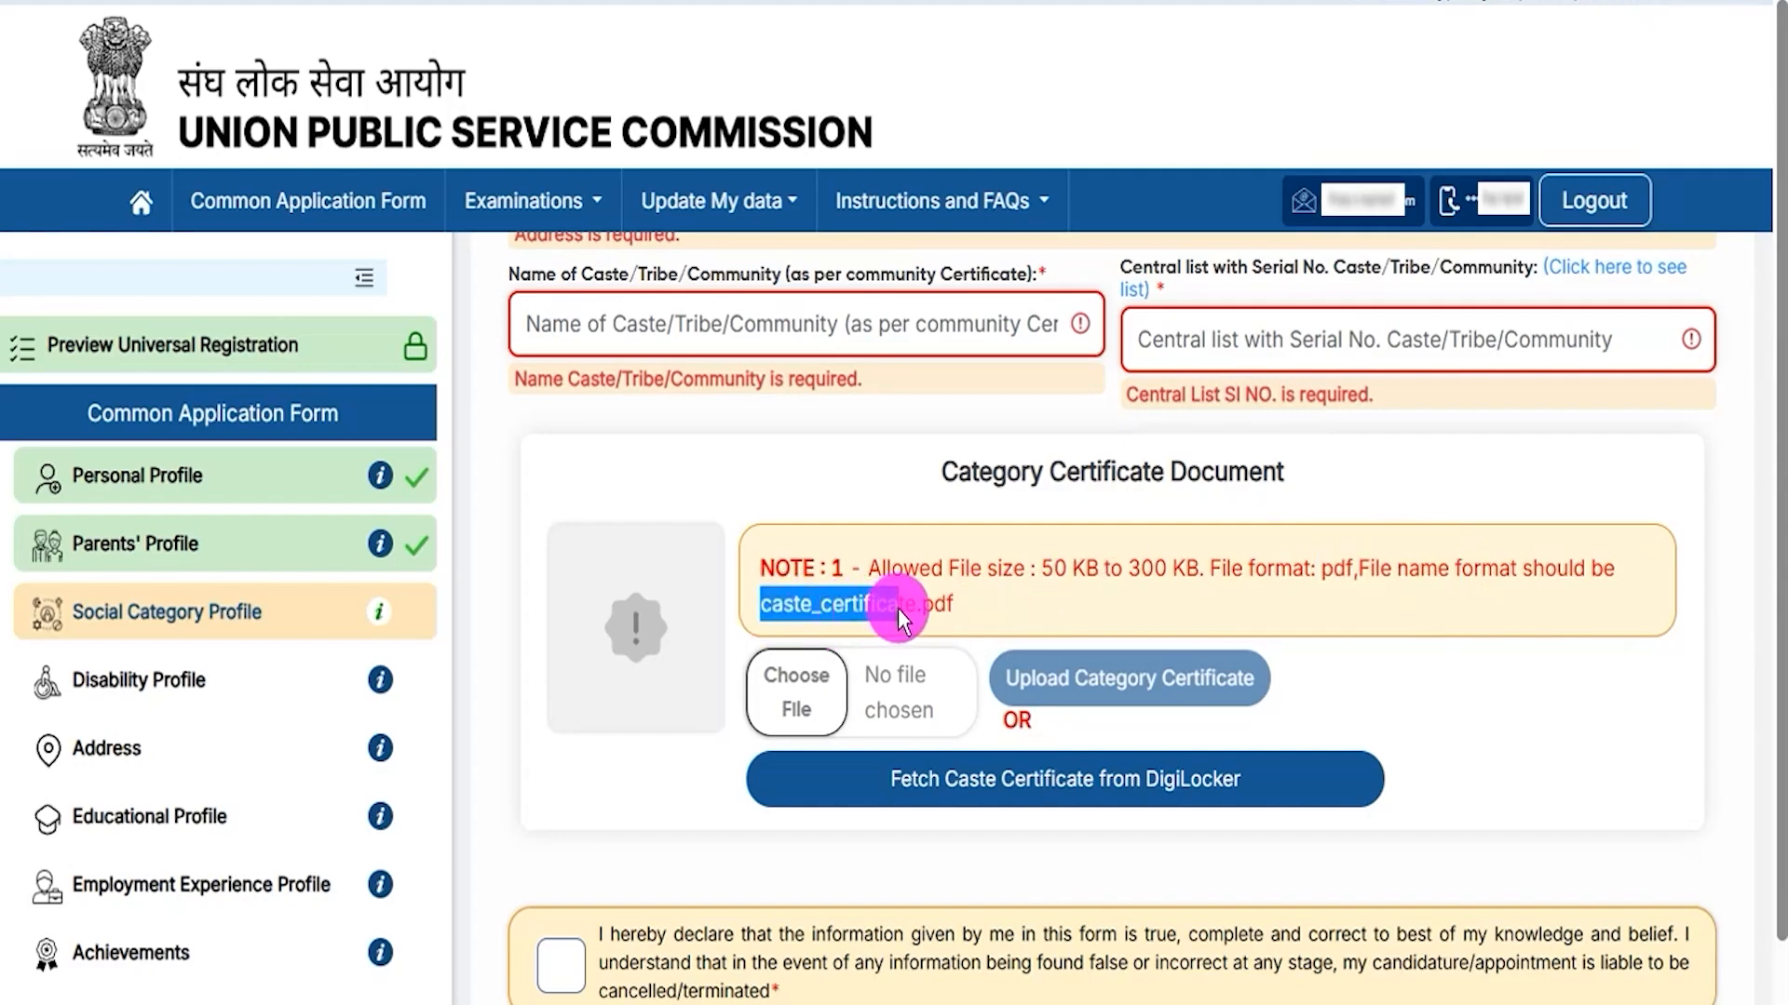
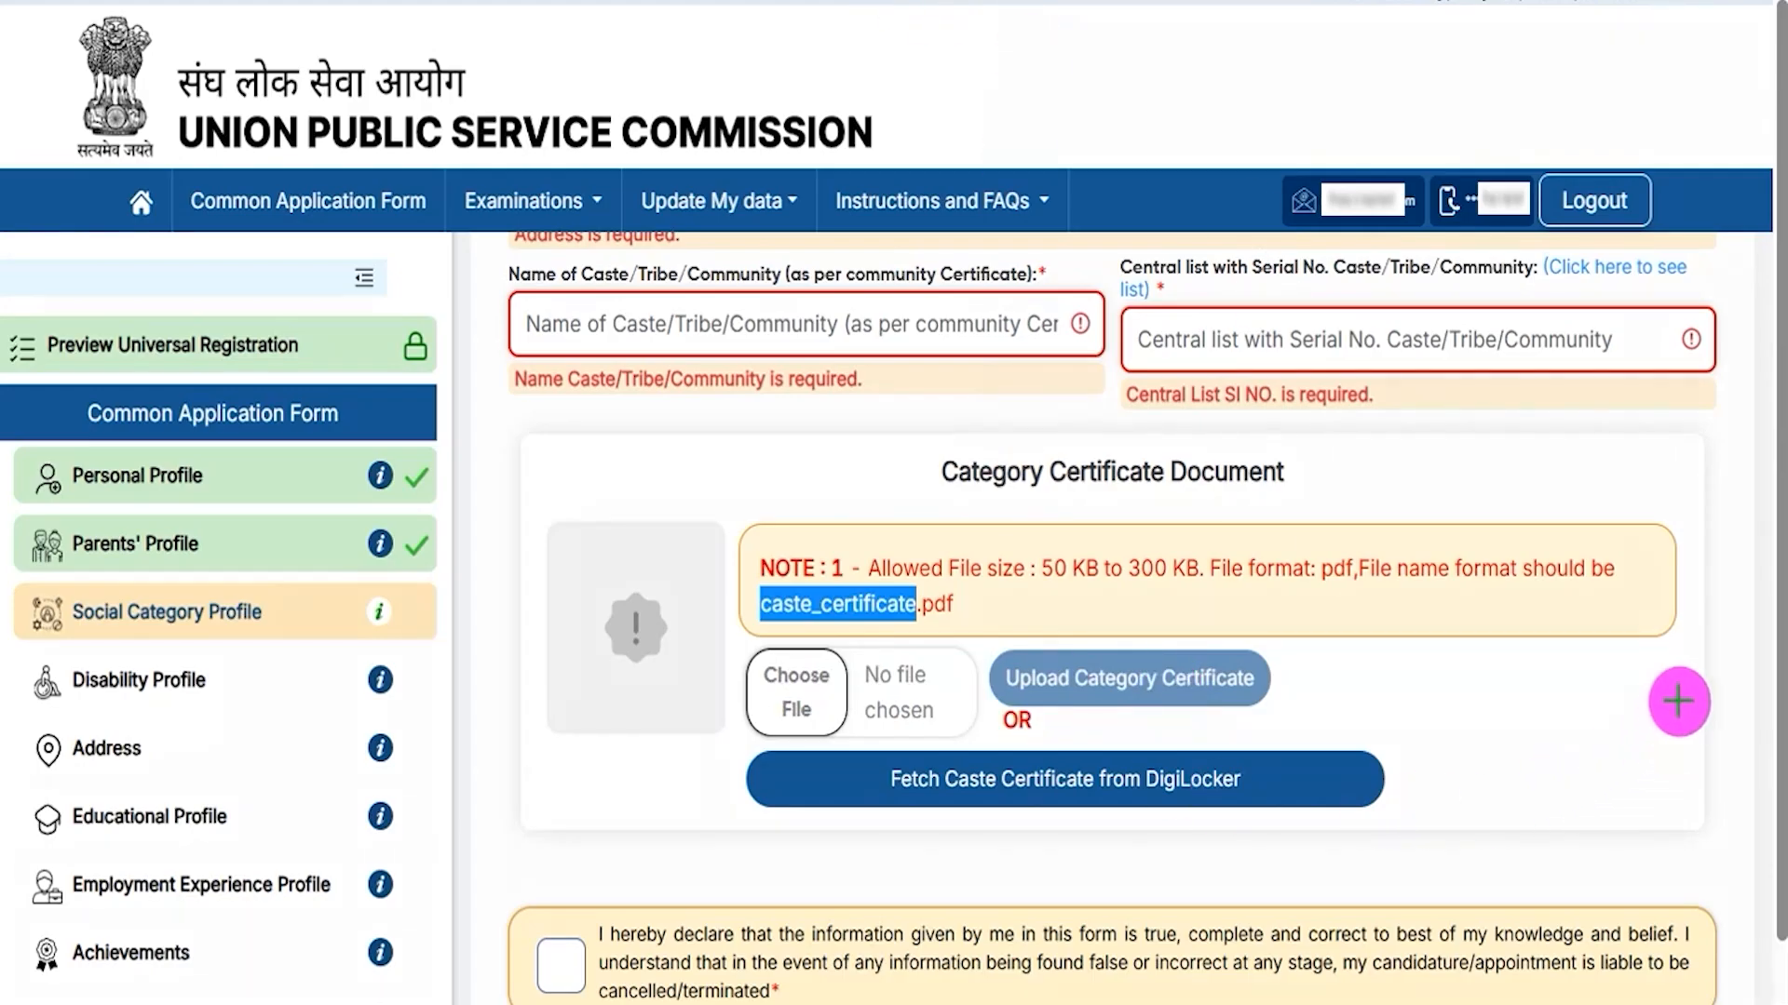
# Accept the Social Category Profile declaration, review the entered details and submit the section.
pyautogui.moveTo(1684, 686); pyautogui.dragTo(1268, 782)
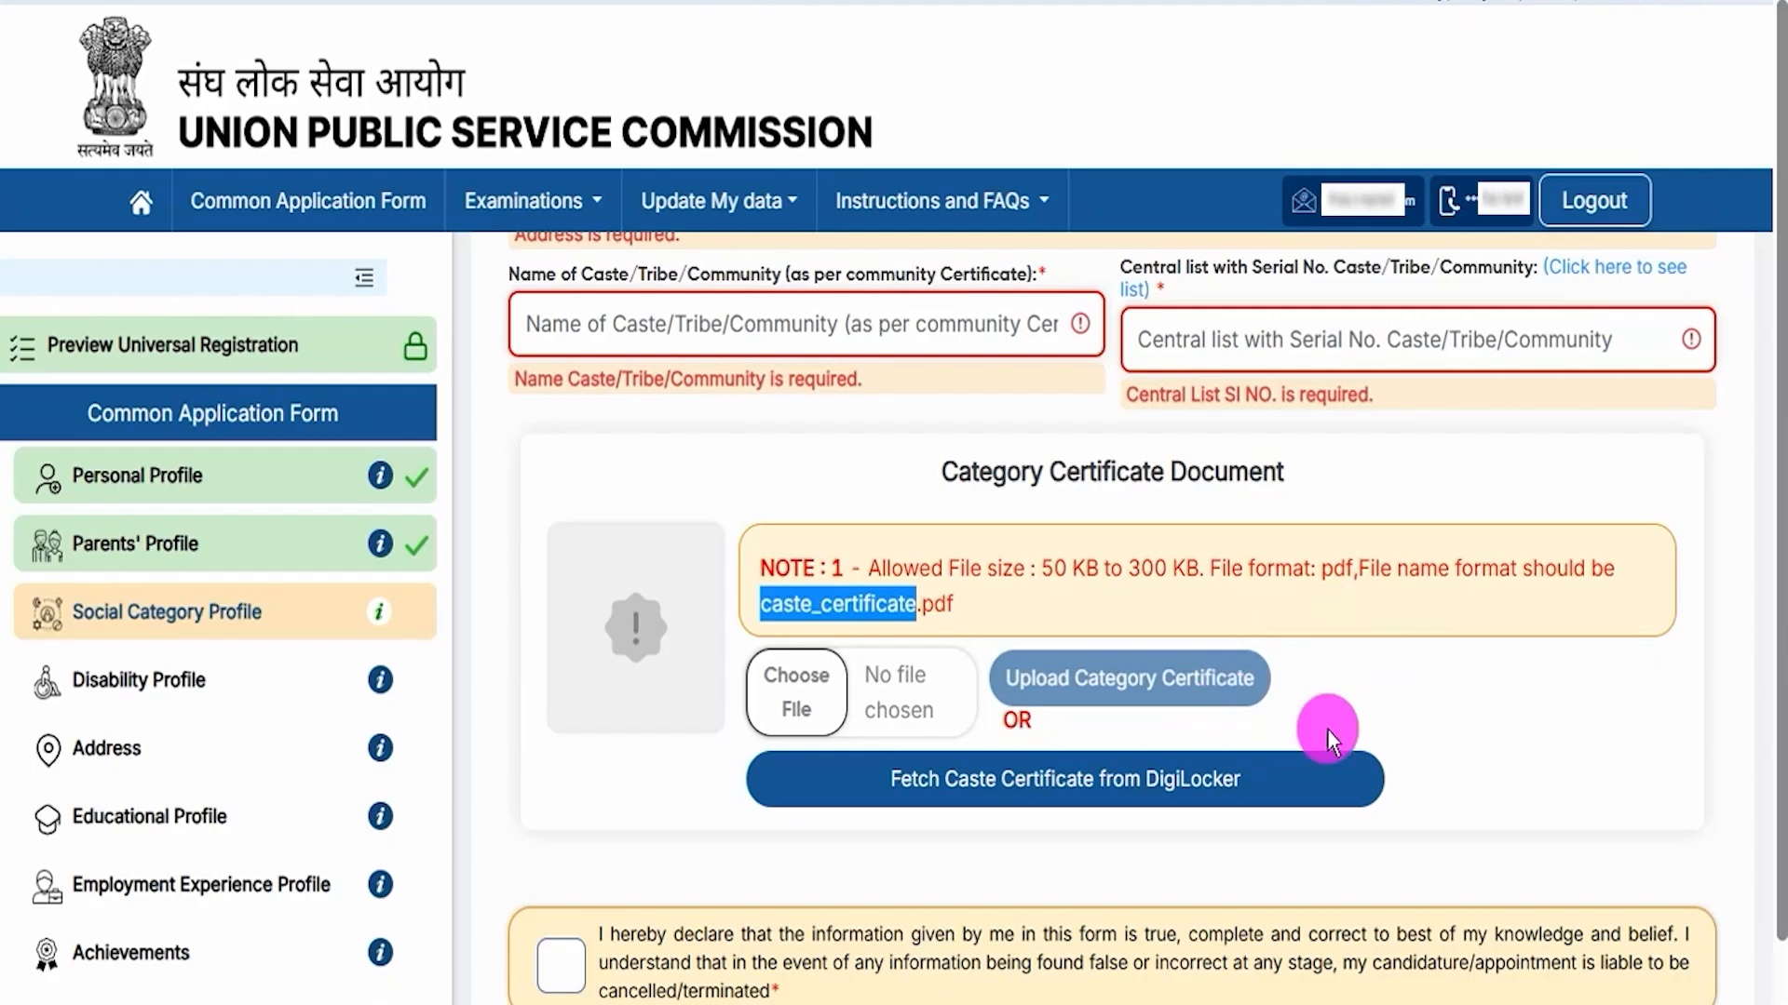
pyautogui.scroll(-1, 1350, 698)
pyautogui.scroll(-1, 1708, 827)
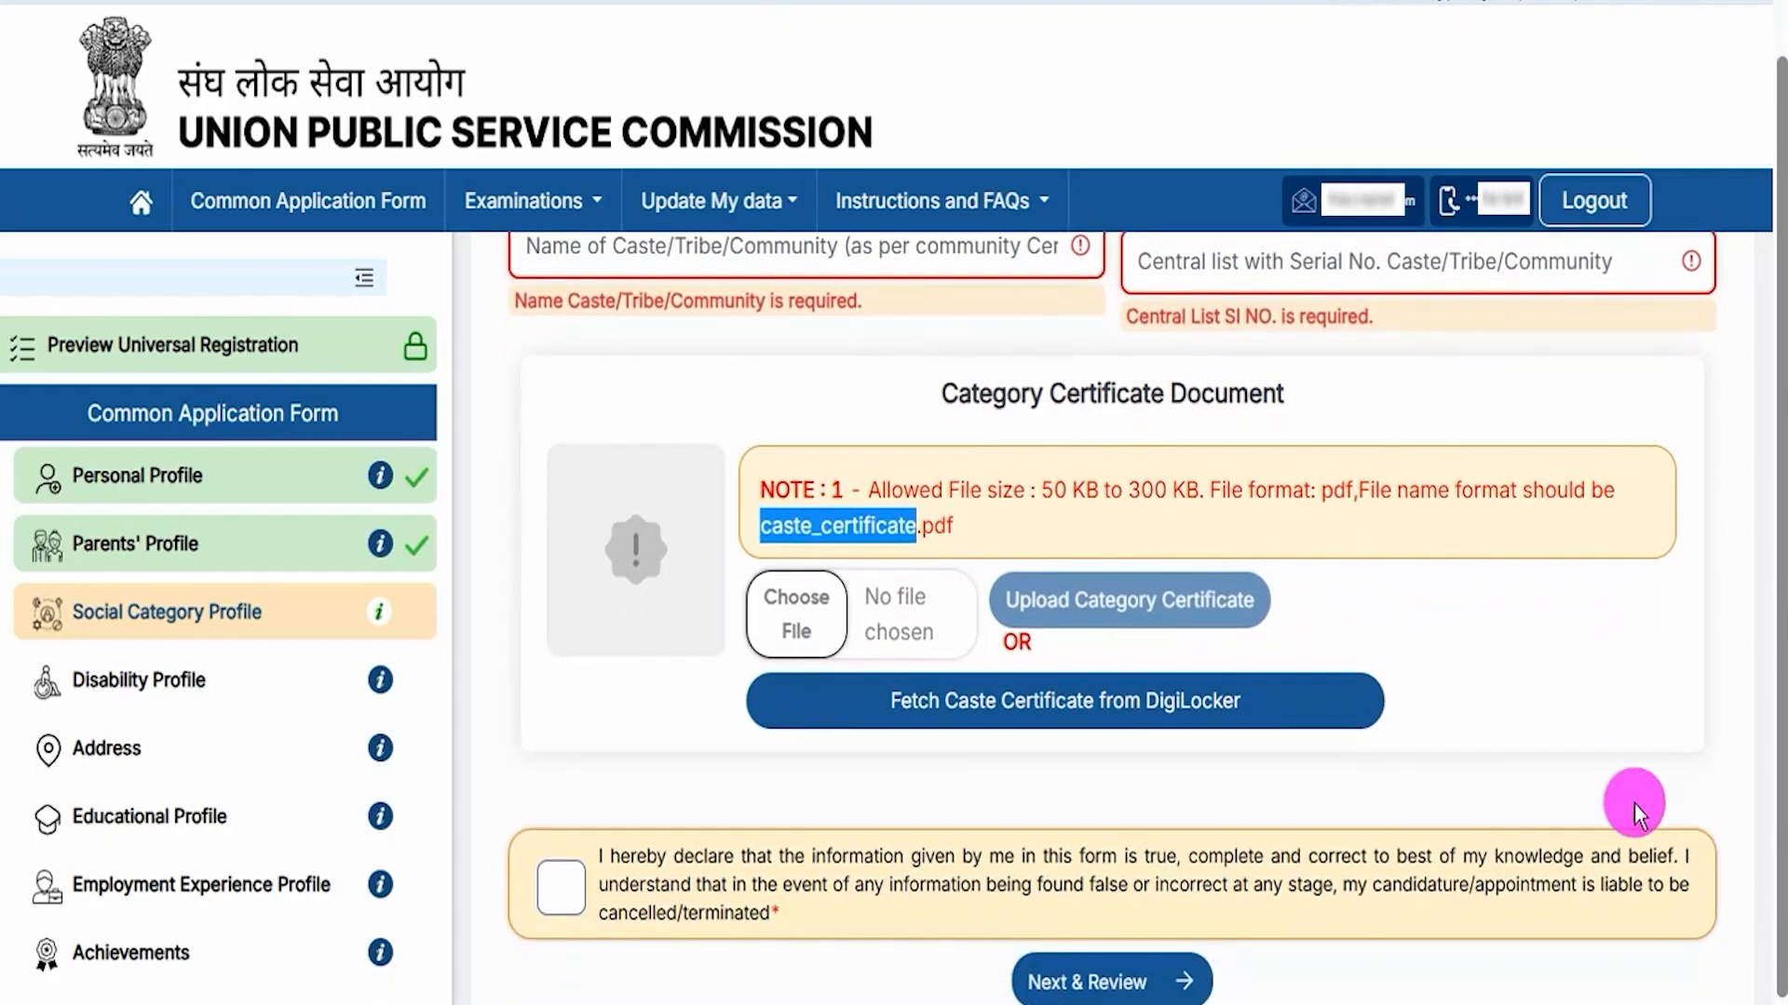
pyautogui.click(542, 889)
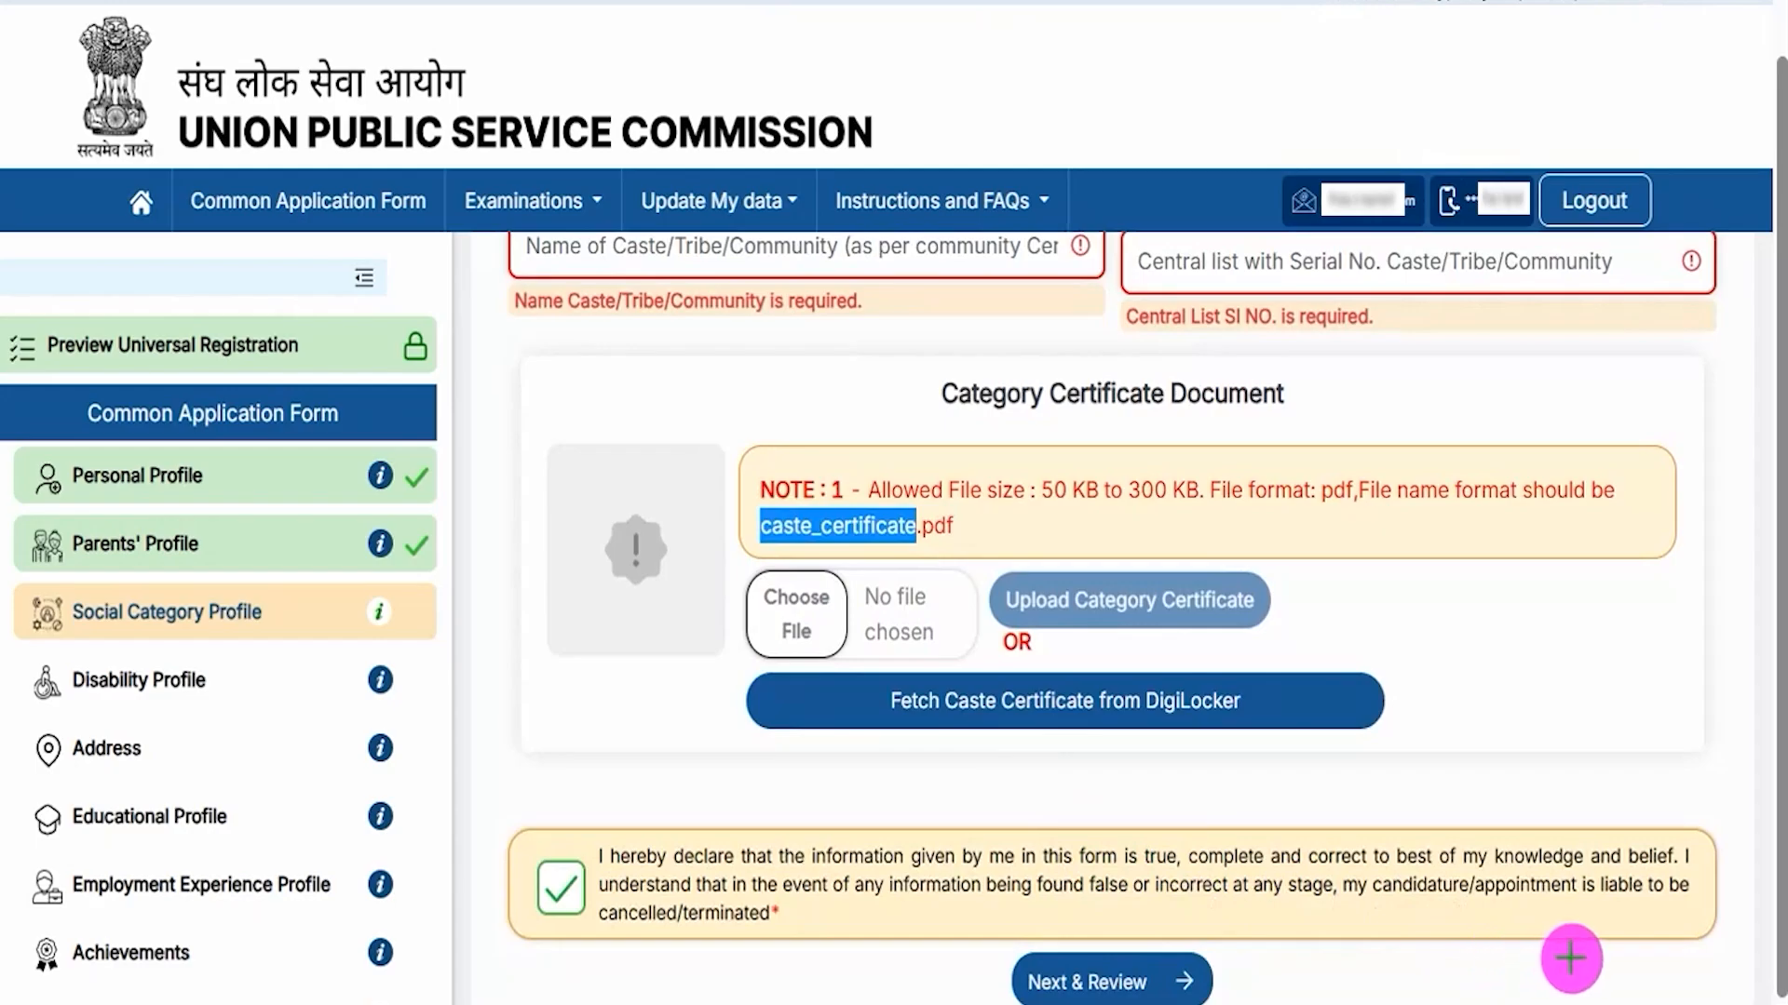
pyautogui.click(1207, 984)
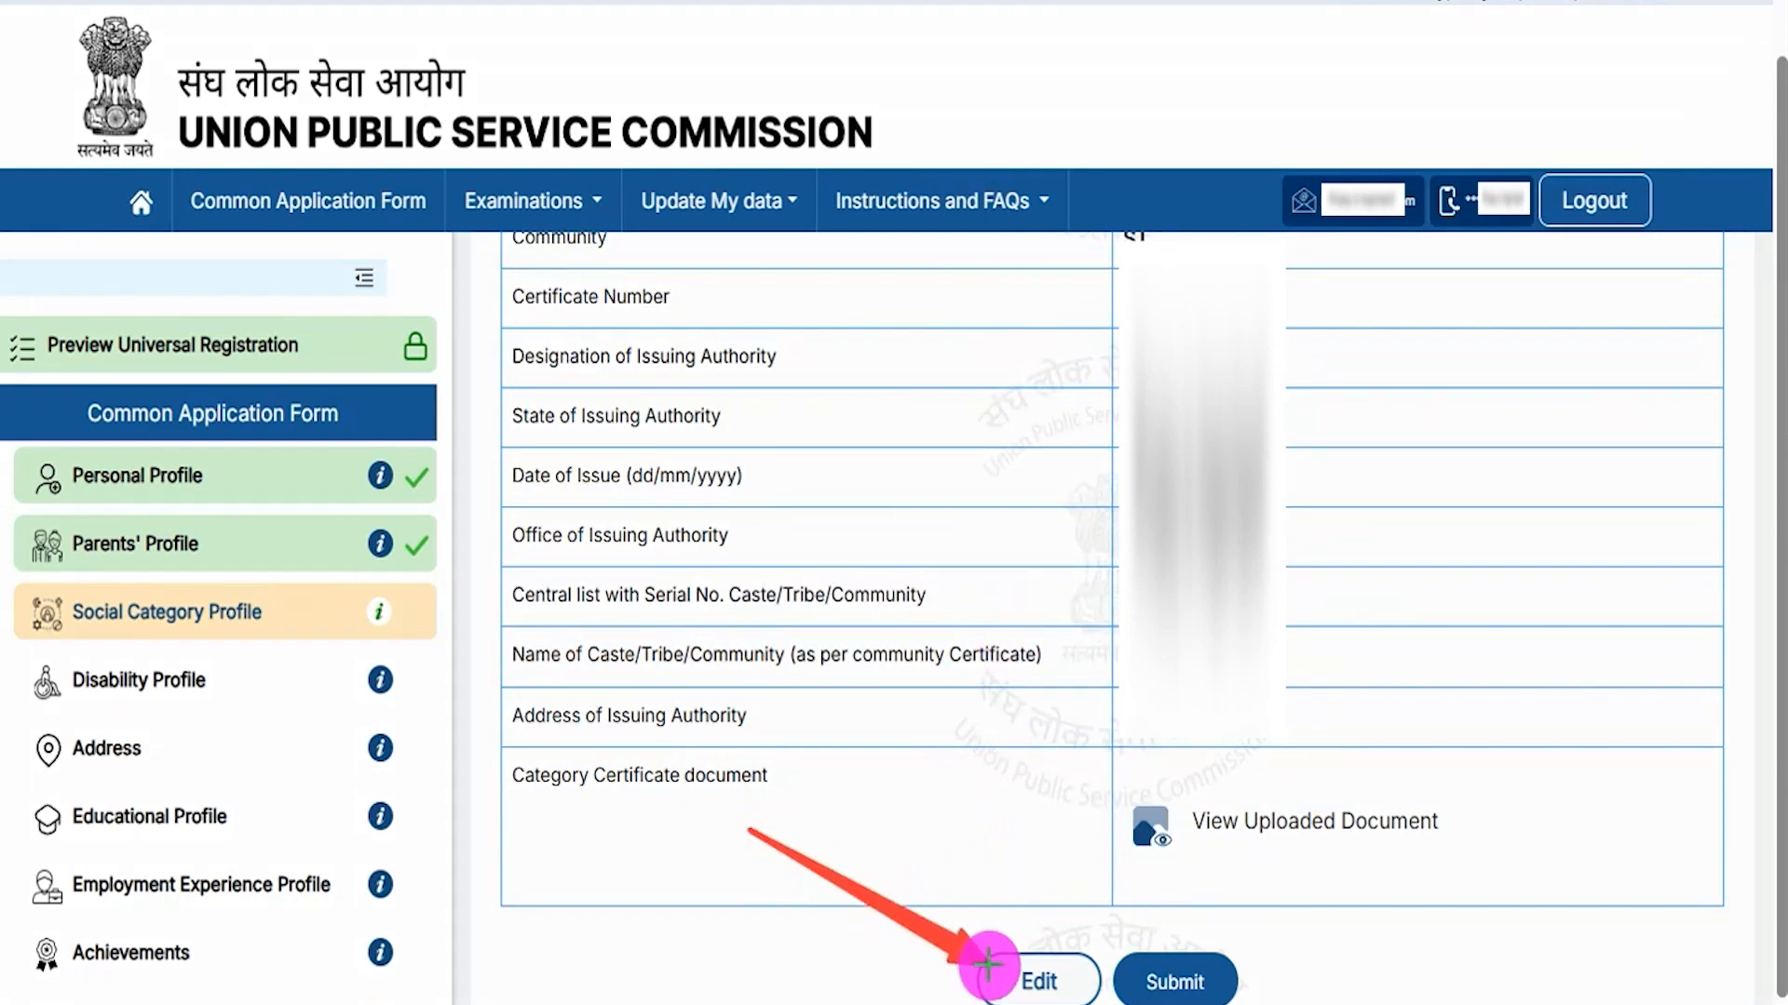
pyautogui.click(1218, 969)
# Answer Yes to being a PwD/PwBD candidate and Yes to having a disability of 40% or above.
pyautogui.moveTo(1041, 285); pyautogui.dragTo(1169, 289)
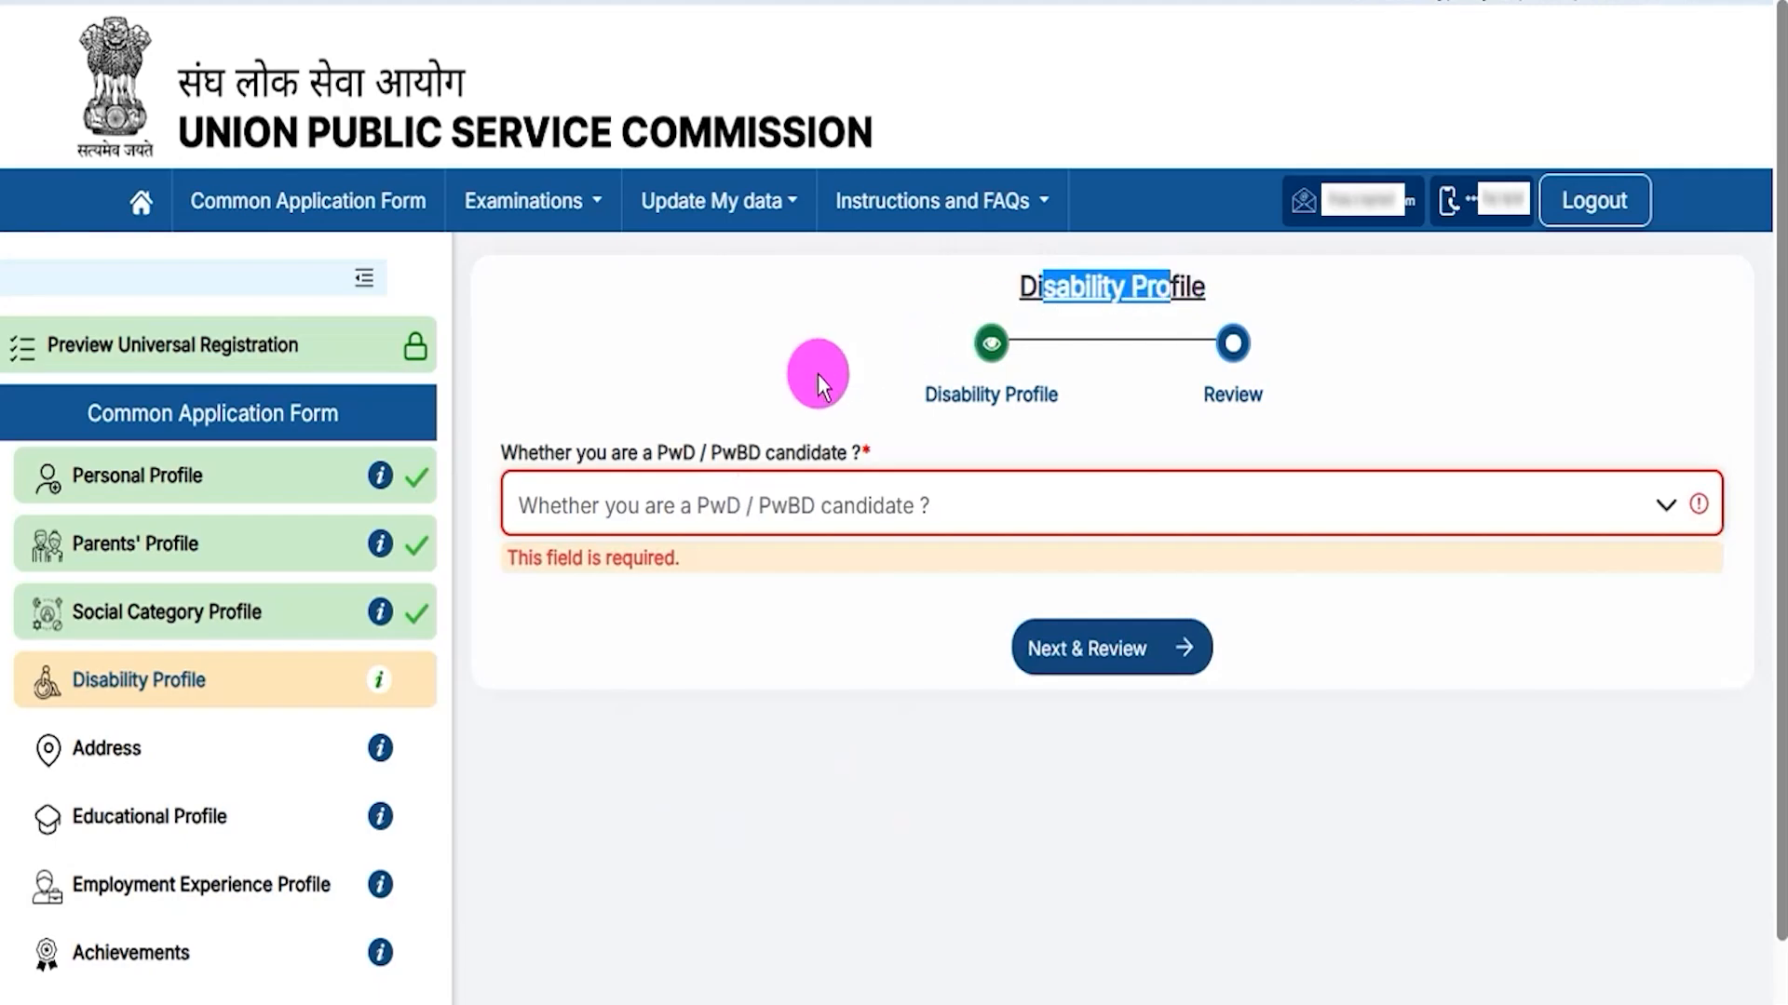
pyautogui.moveTo(596, 450); pyautogui.dragTo(758, 451)
pyautogui.click(768, 497)
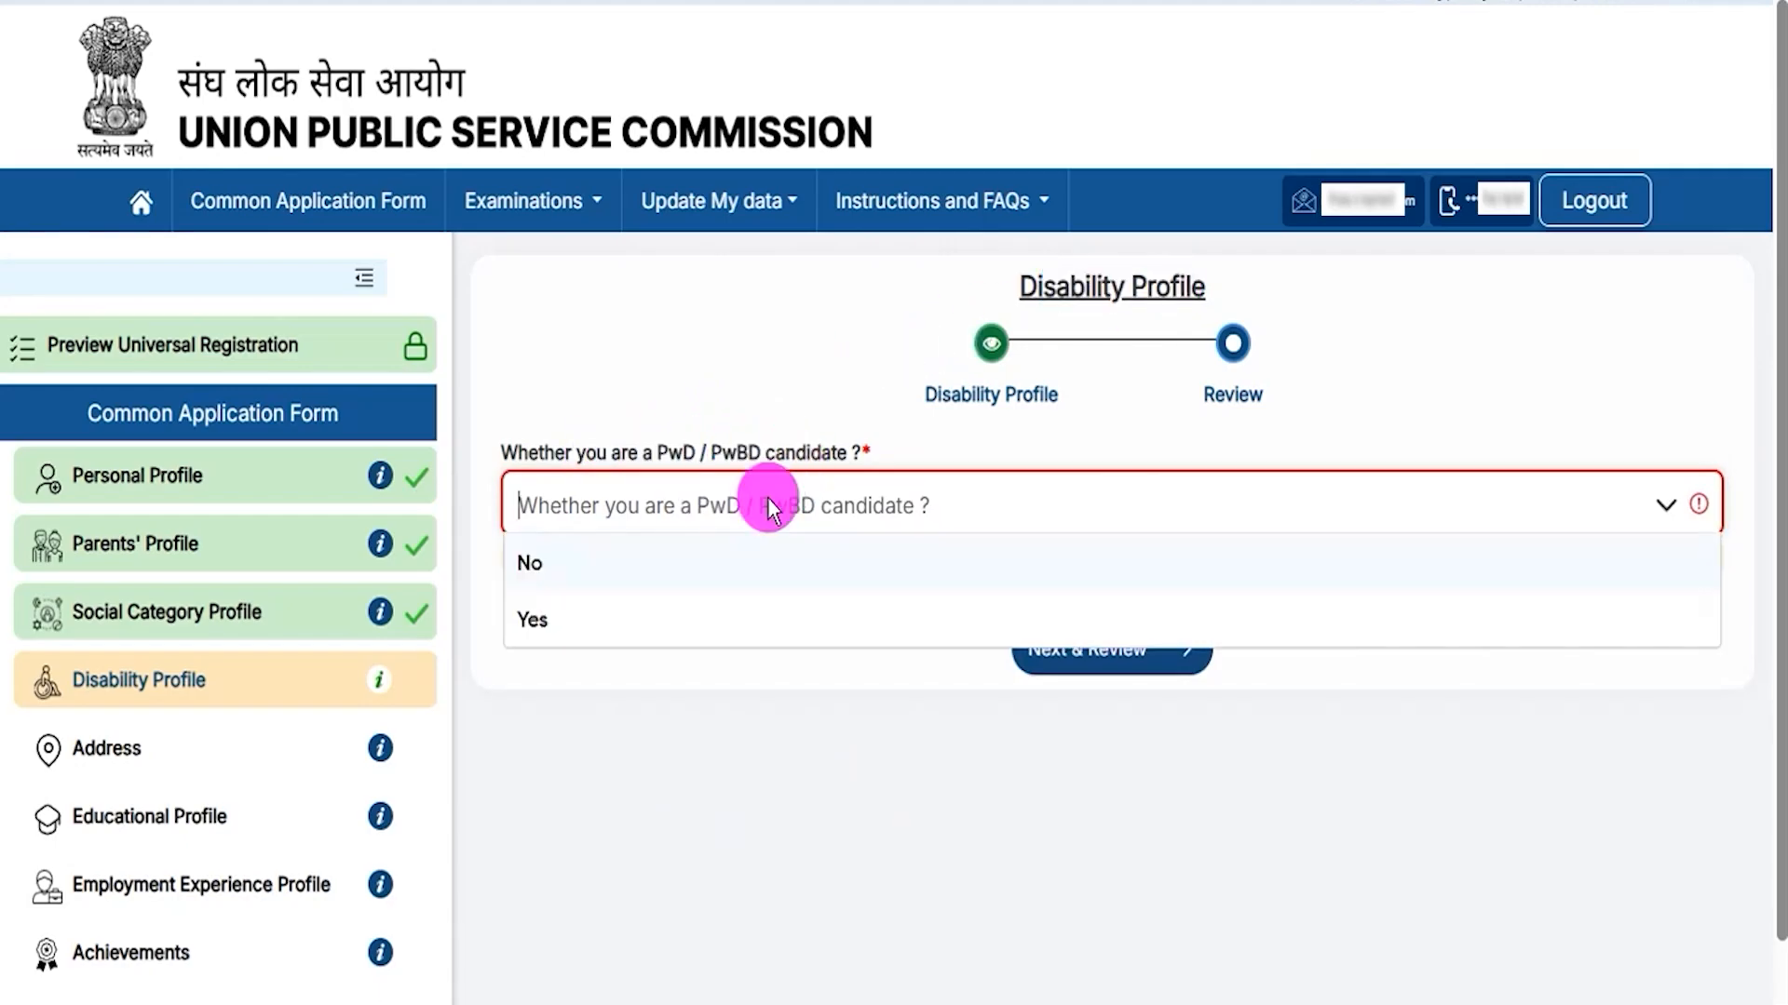
pyautogui.click(548, 617)
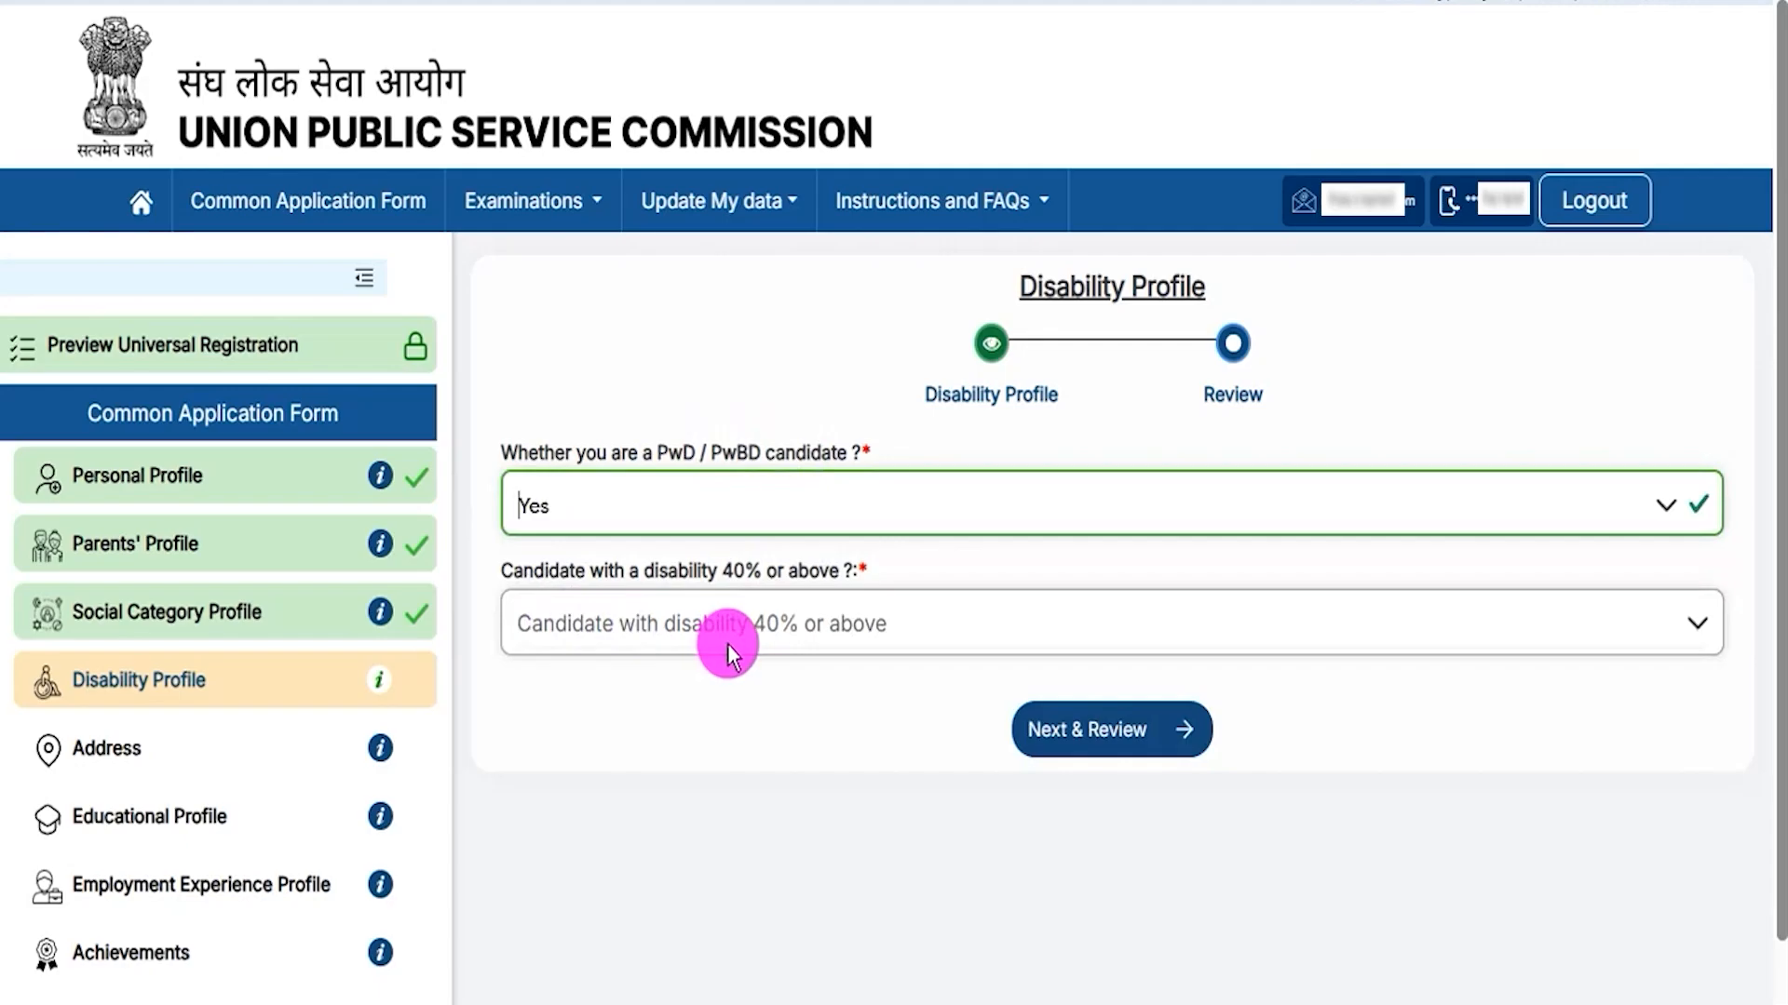
pyautogui.click(759, 639)
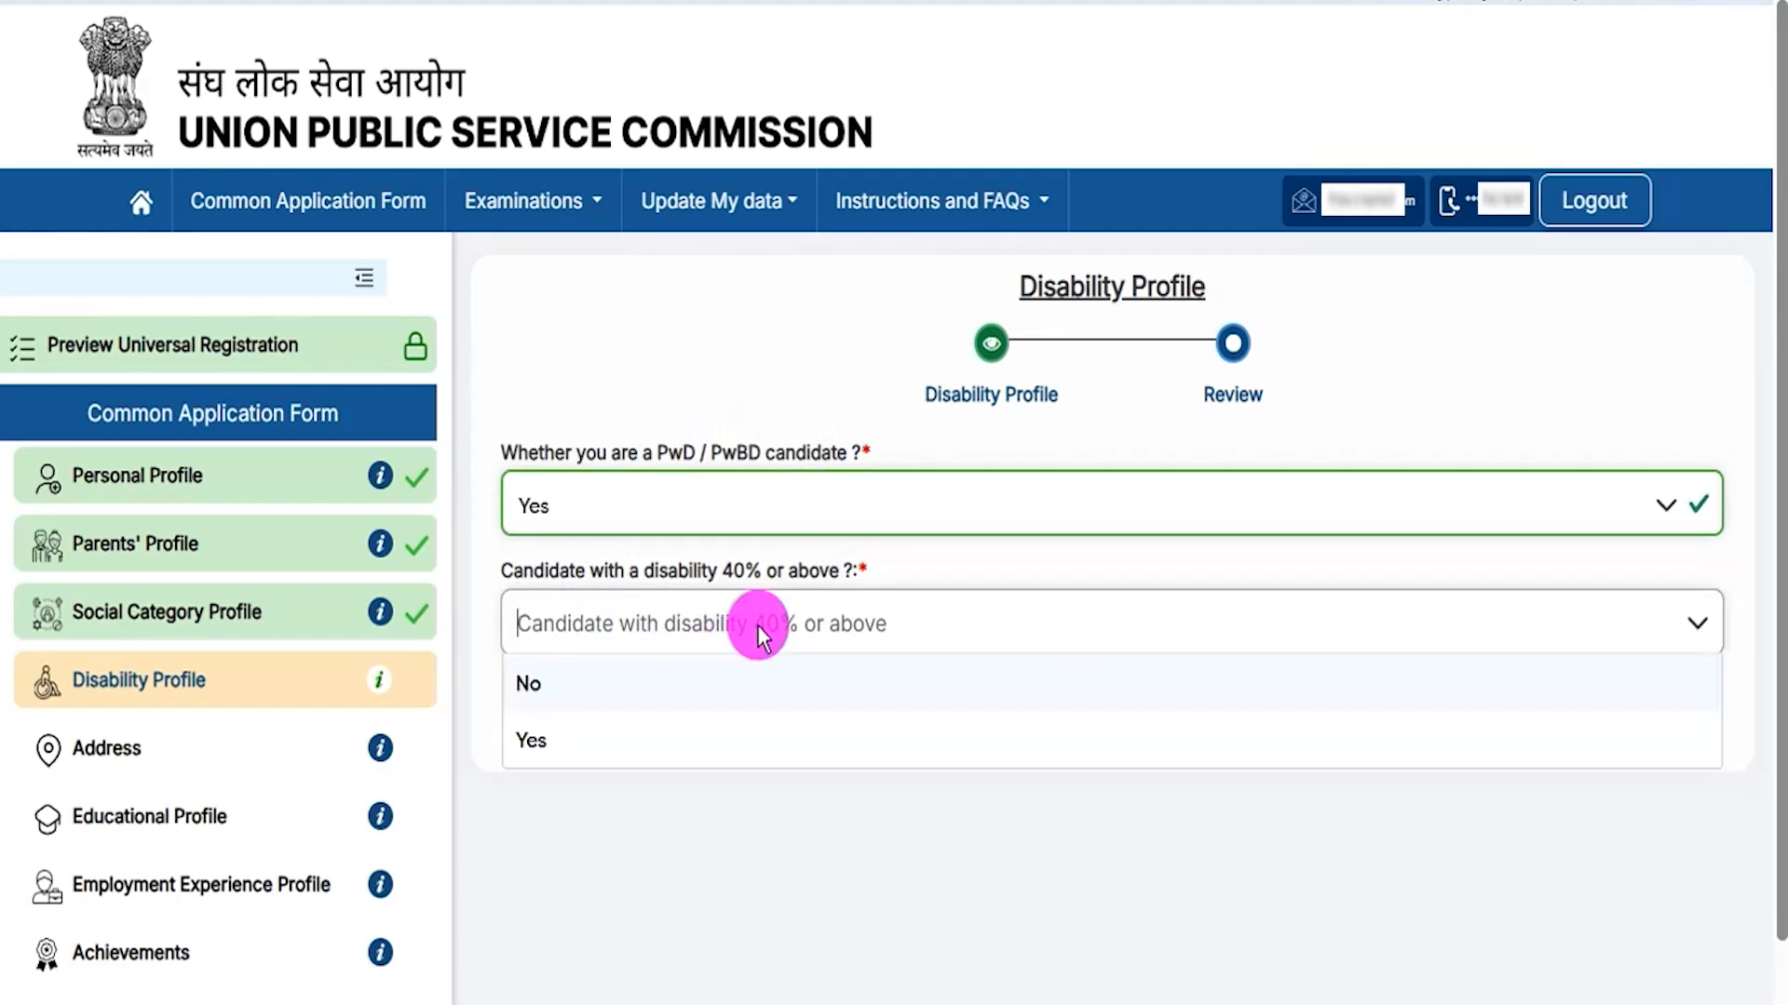
pyautogui.click(551, 737)
# Examine the disability certificate fields, from percentage of disability to disability type, and the certificate upload requirements.
pyautogui.moveTo(548, 690); pyautogui.dragTo(663, 698)
pyautogui.moveTo(1149, 689); pyautogui.dragTo(1247, 697)
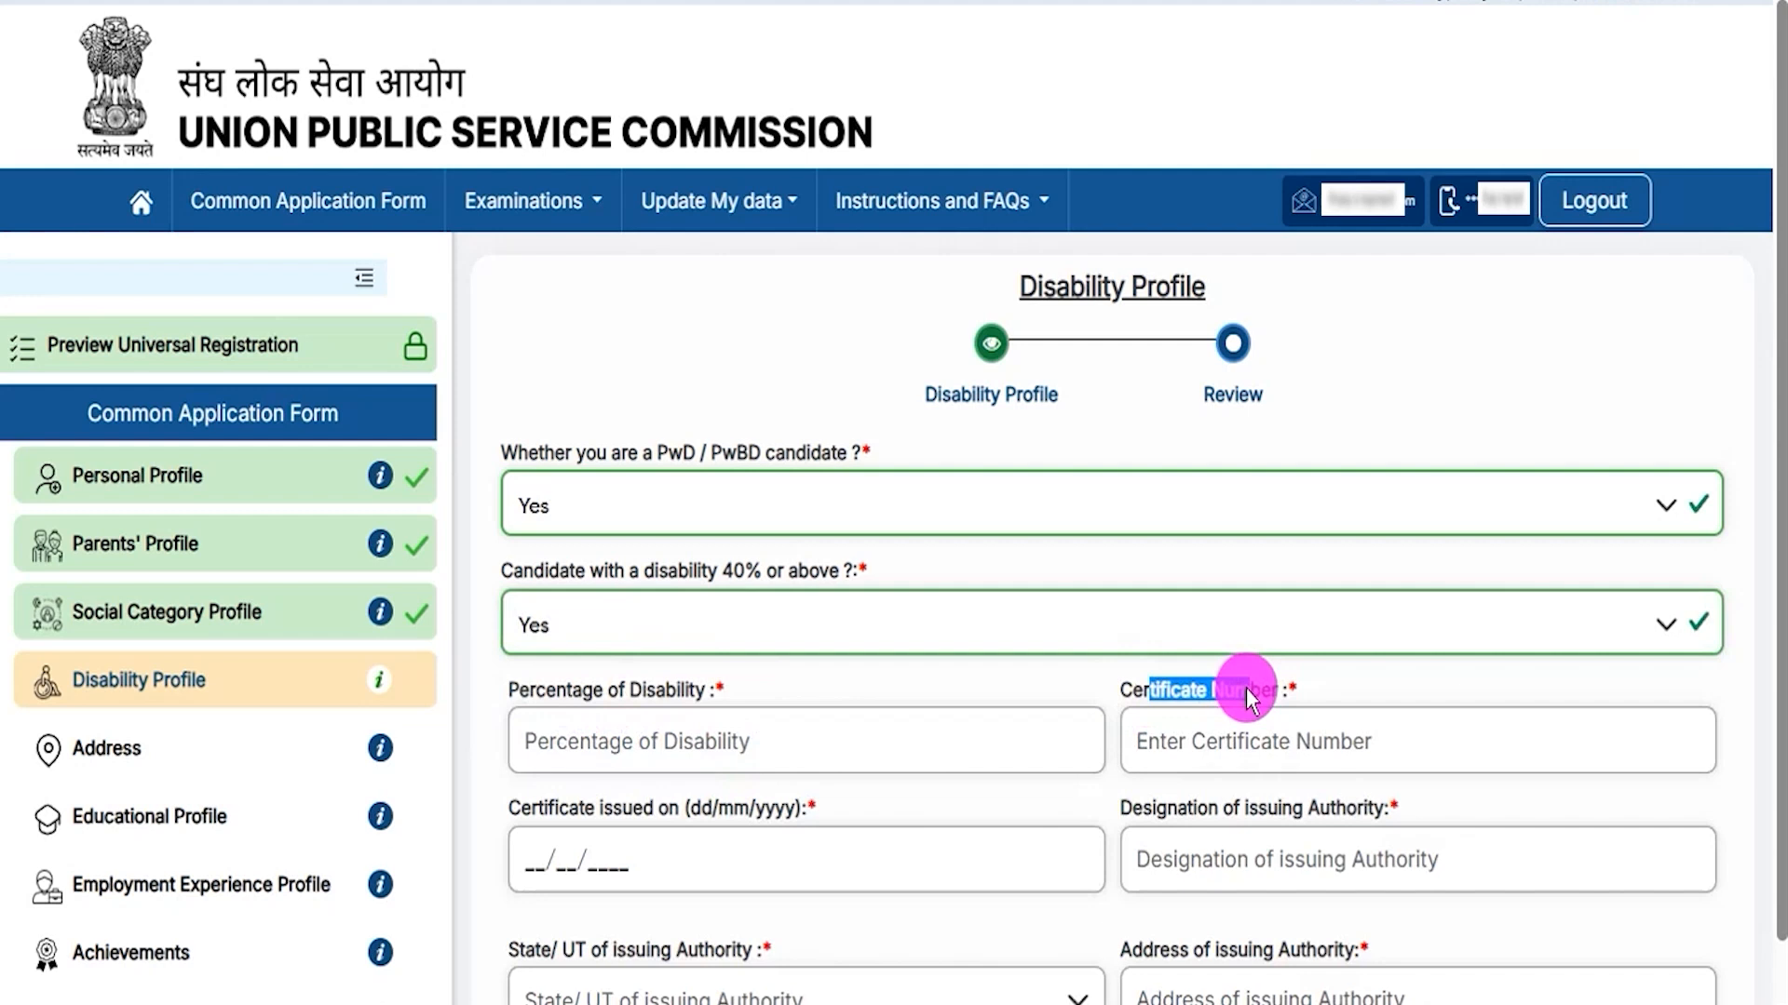
pyautogui.moveTo(579, 808); pyautogui.dragTo(659, 808)
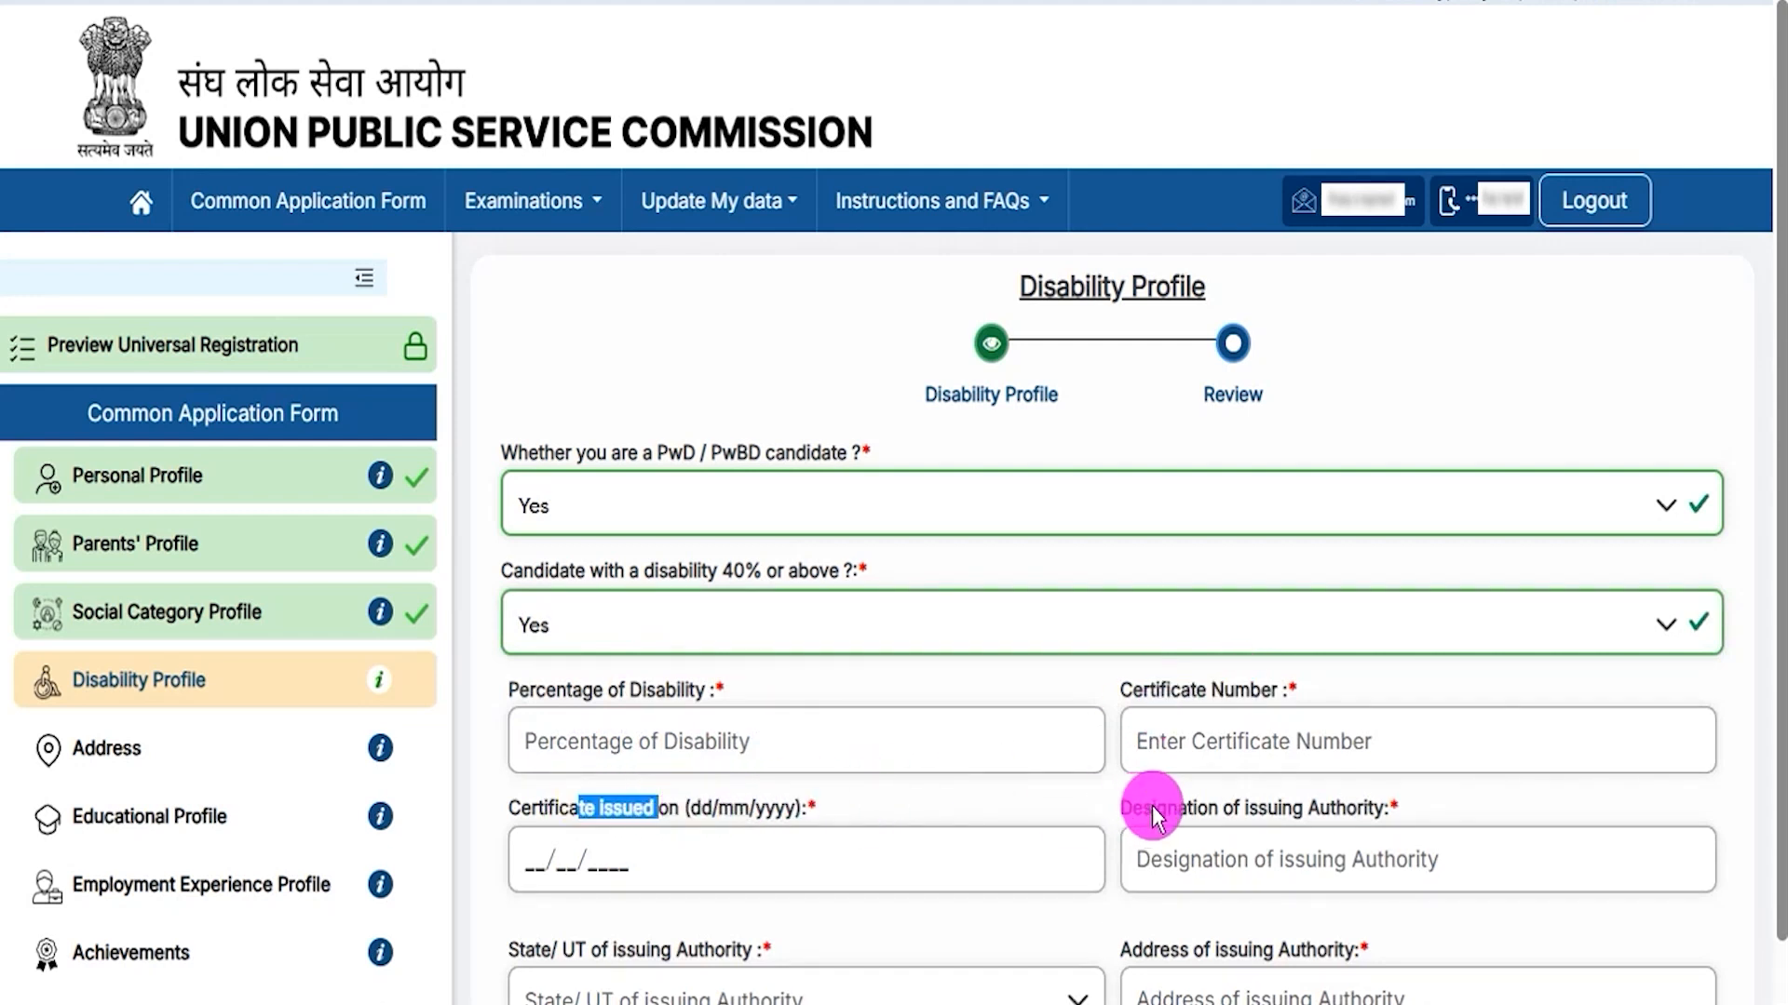
pyautogui.scroll(-1, 1269, 814)
pyautogui.moveTo(1192, 672); pyautogui.dragTo(1301, 673)
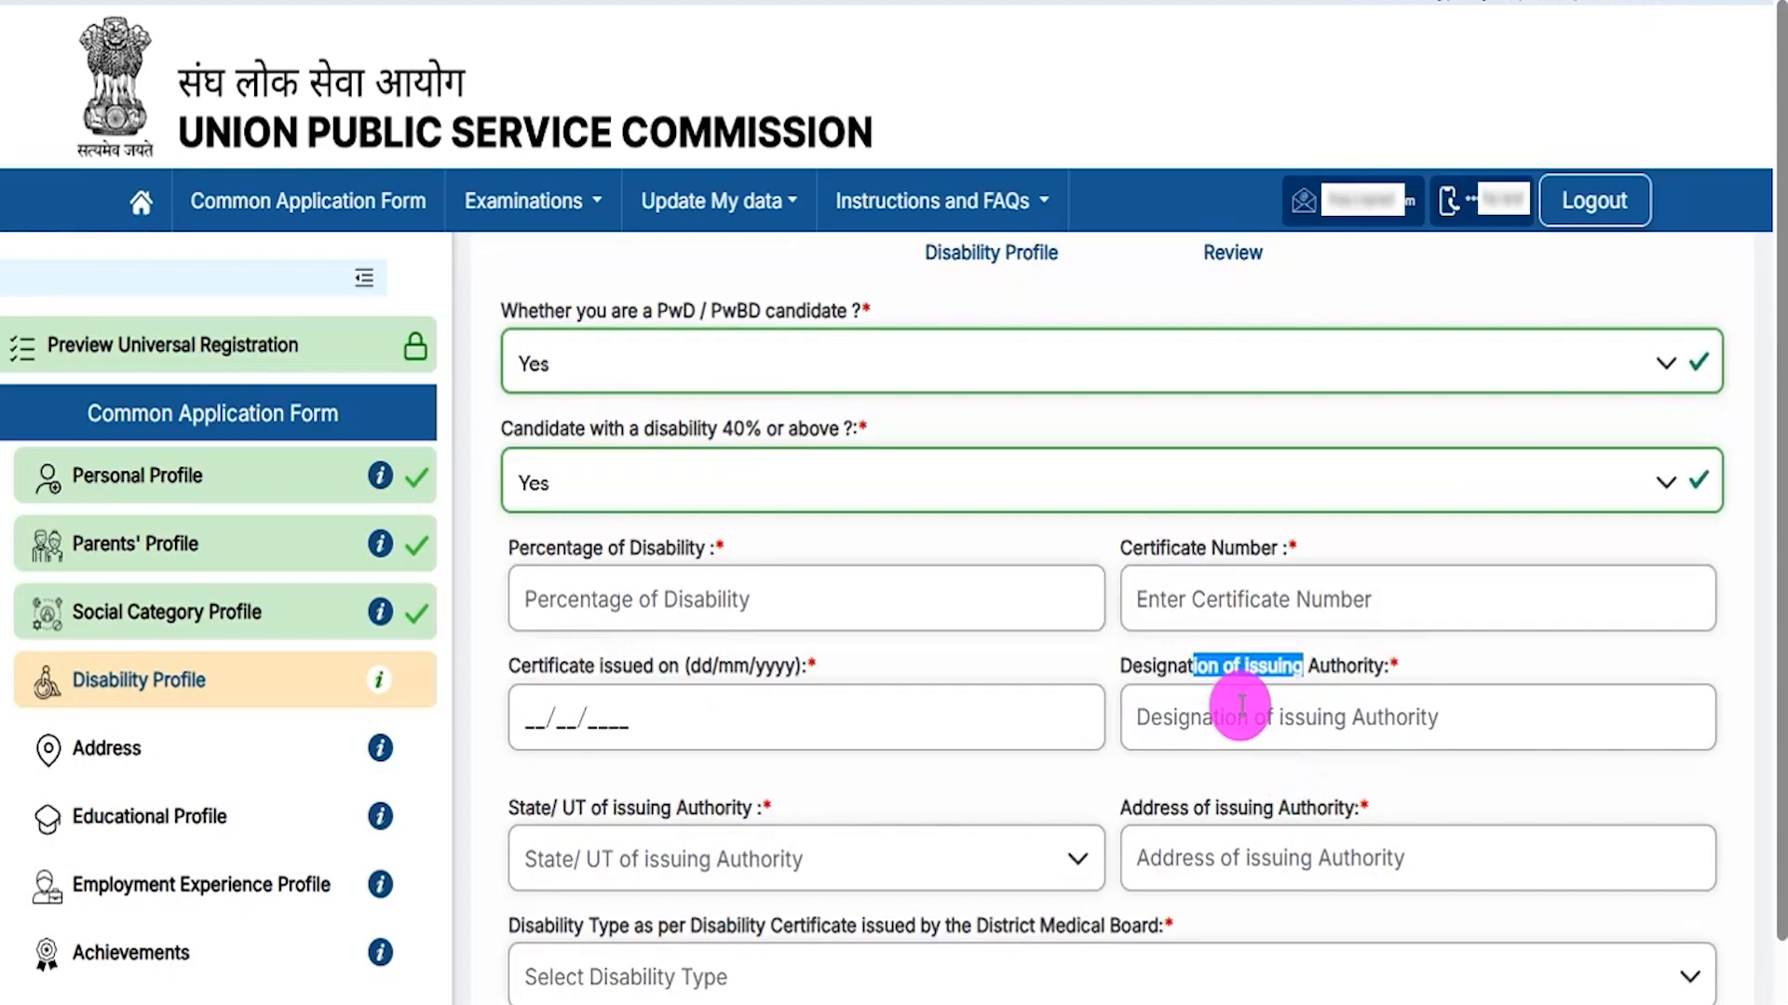
pyautogui.scroll(-1, 1241, 704)
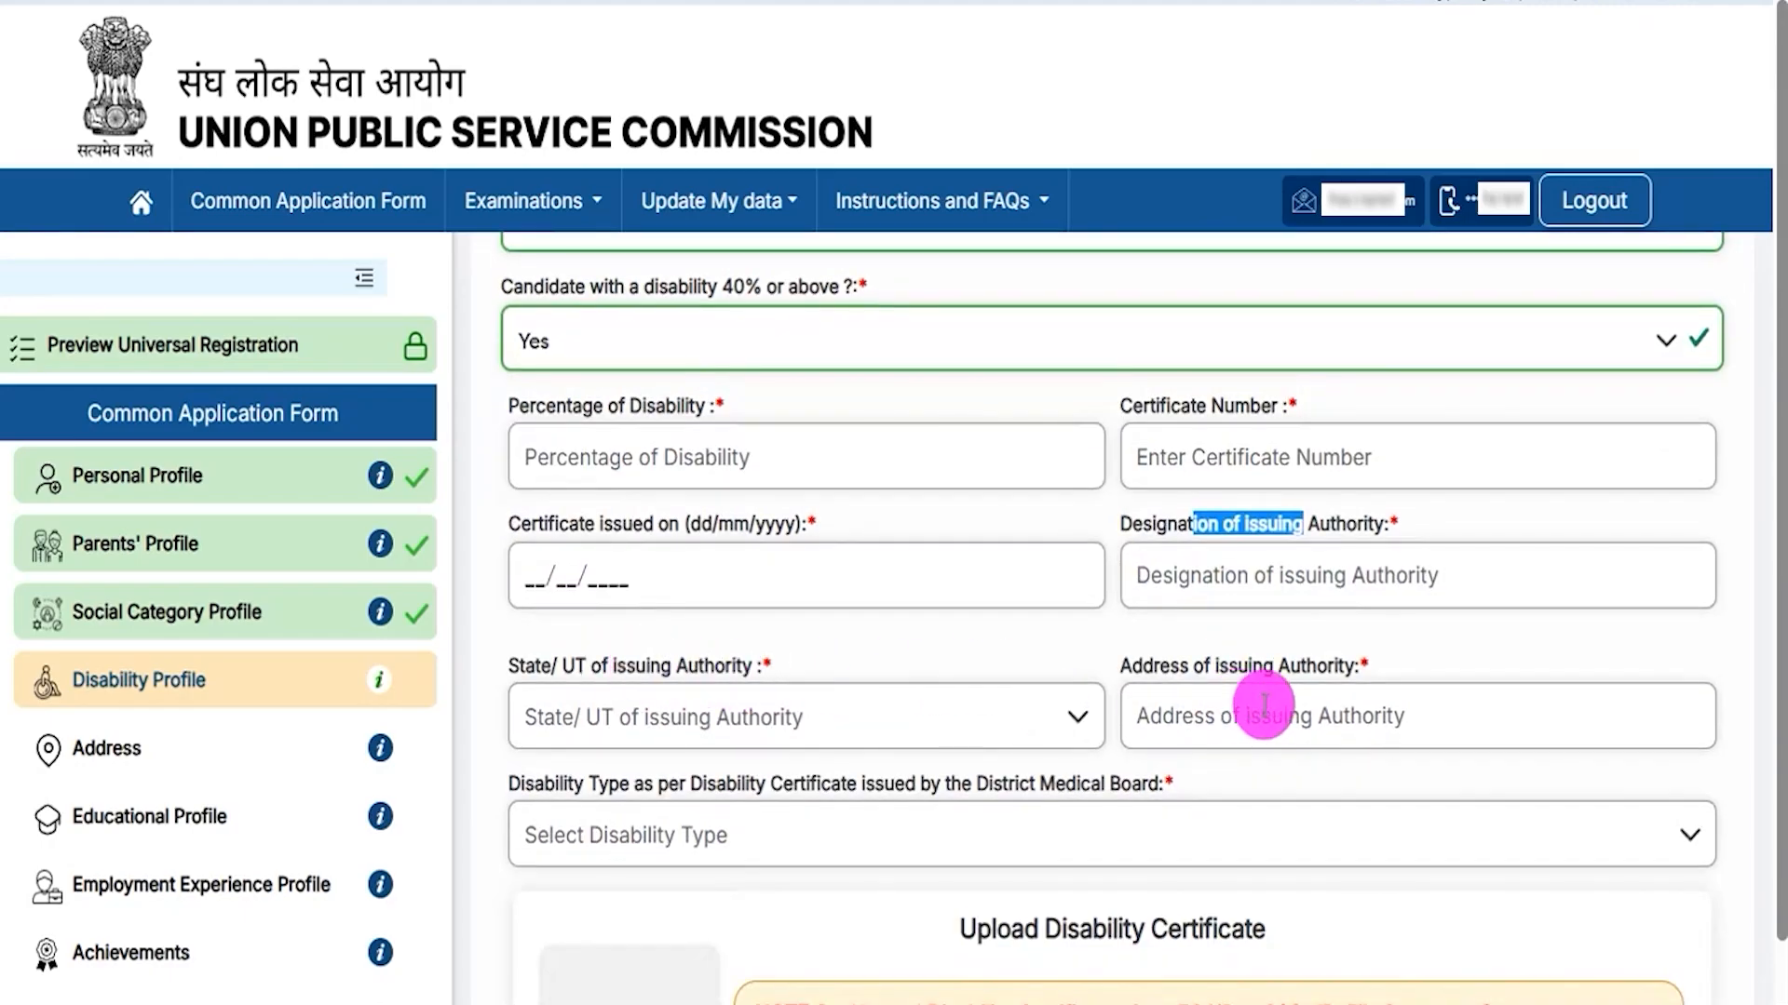
pyautogui.click(1227, 672)
pyautogui.moveTo(562, 784); pyautogui.dragTo(825, 786)
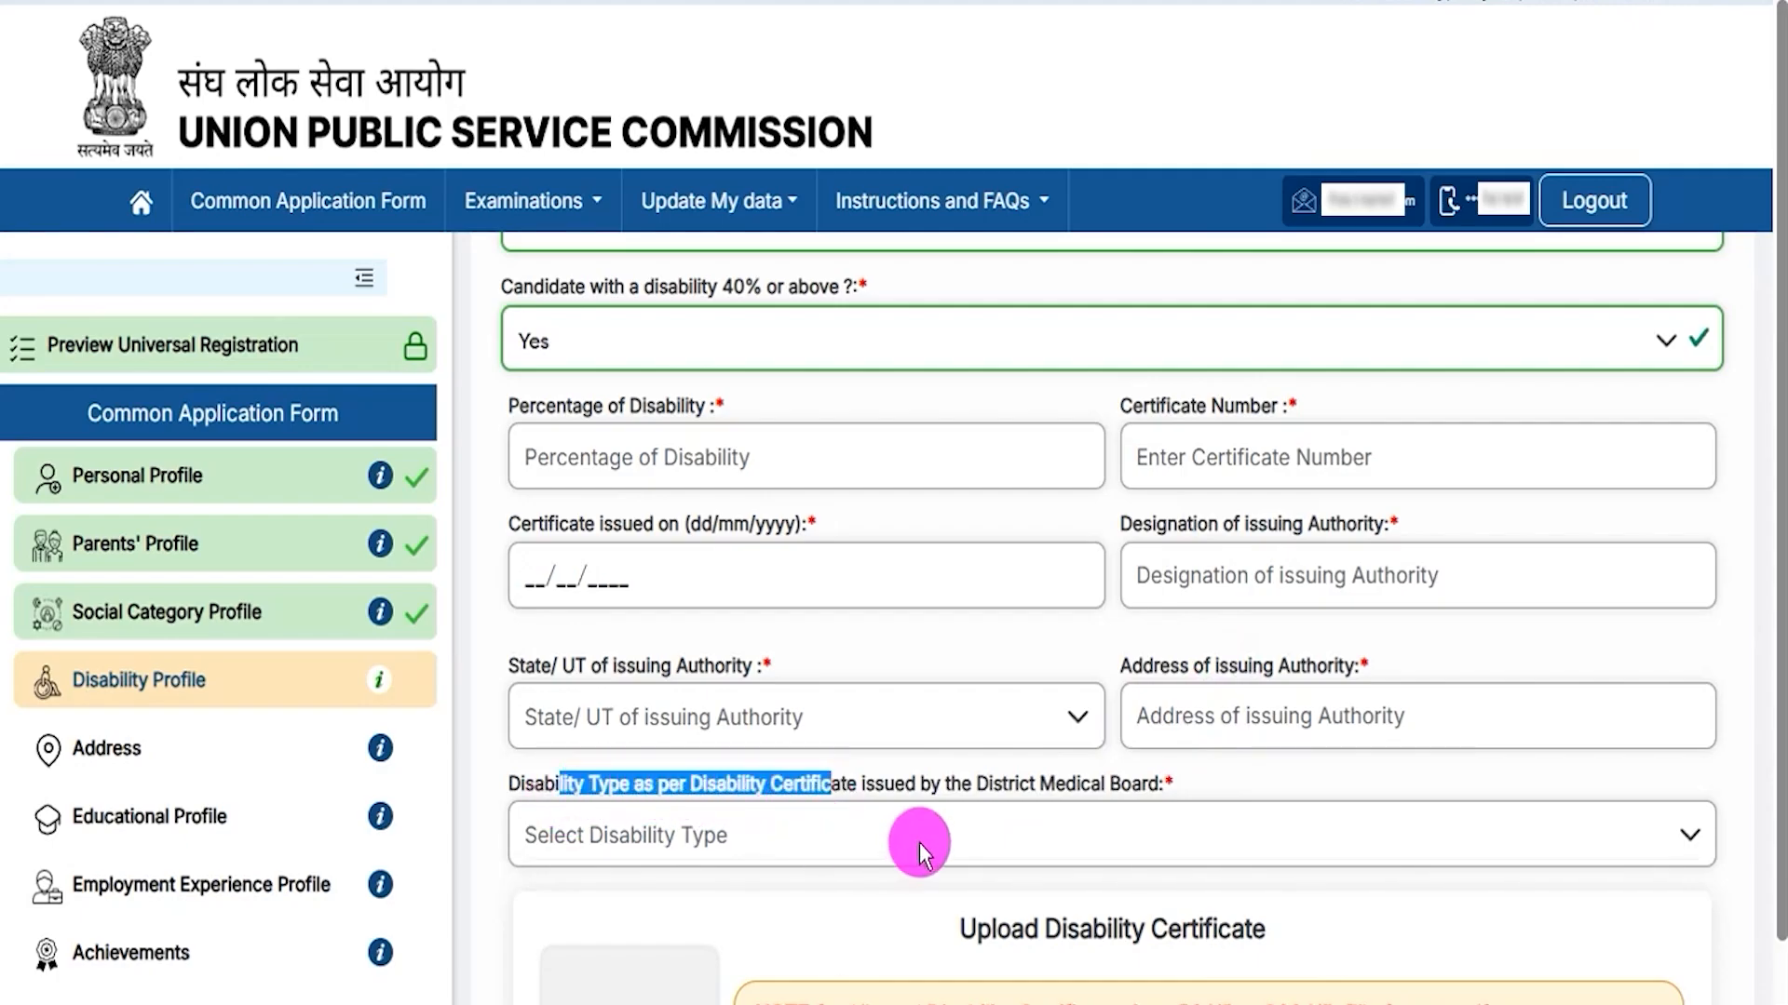
pyautogui.scroll(-3, 919, 842)
pyautogui.scroll(-3, 894, 810)
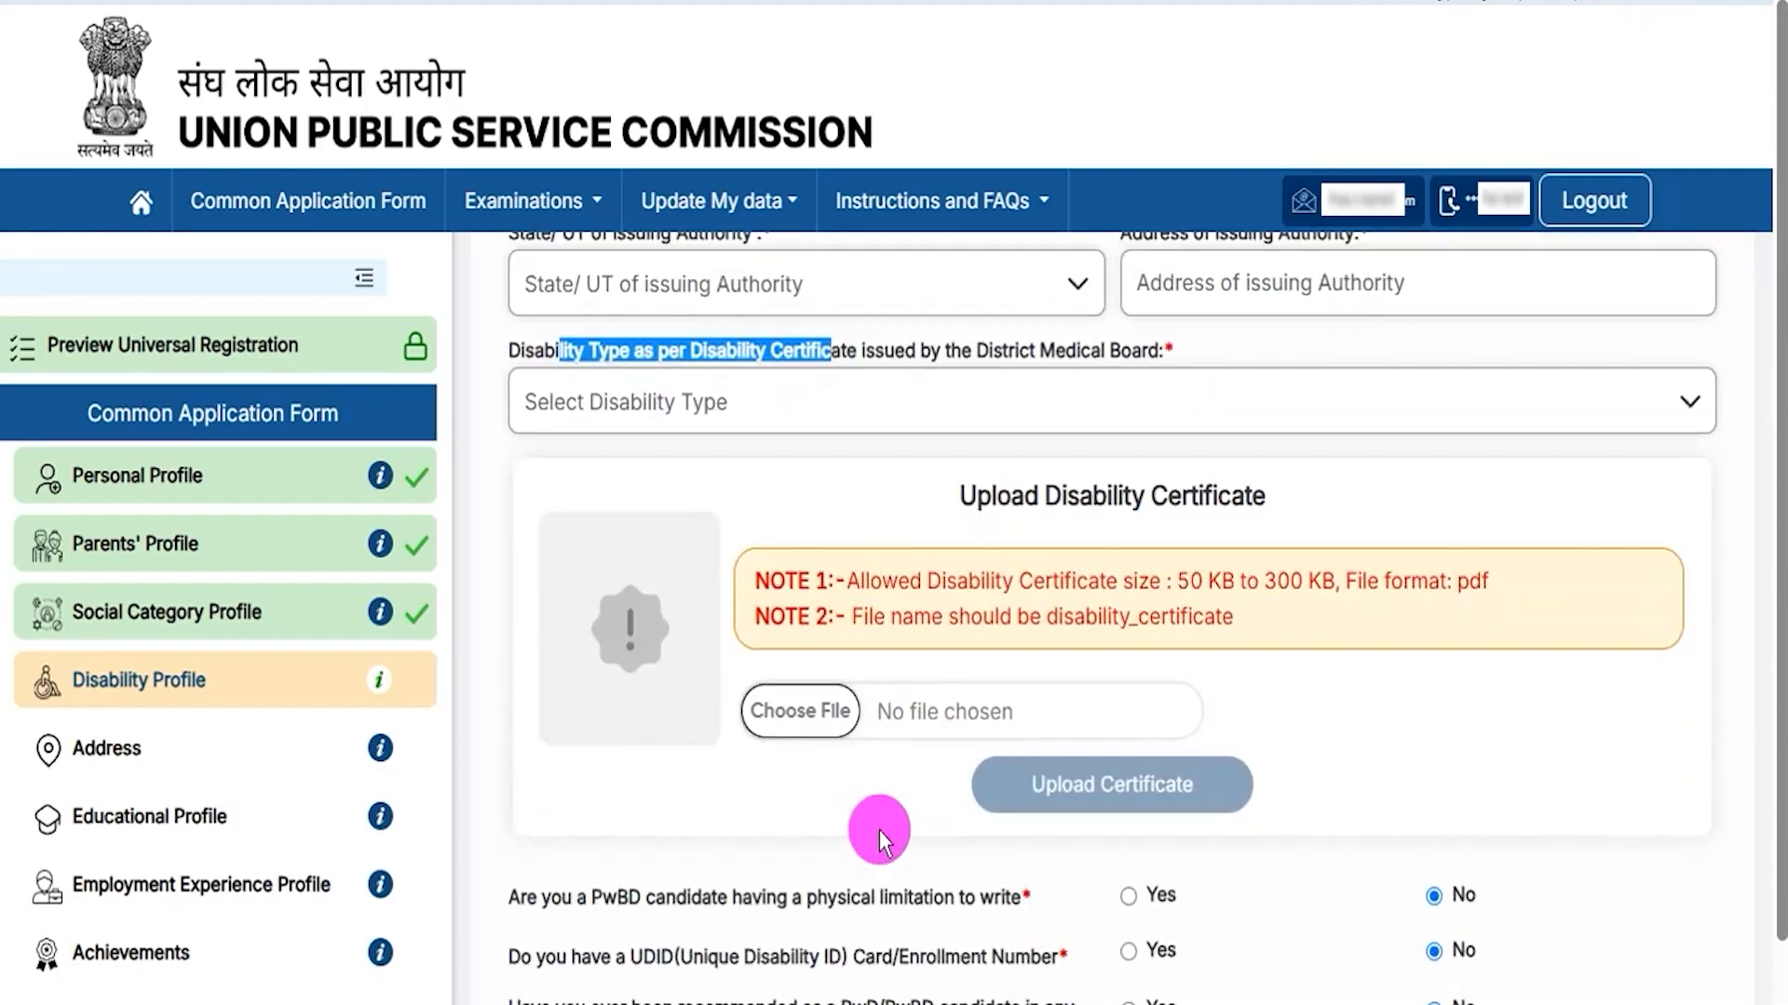
# Change the PwD/PwBD candidate answer to No.
pyautogui.scroll(9, 894, 650)
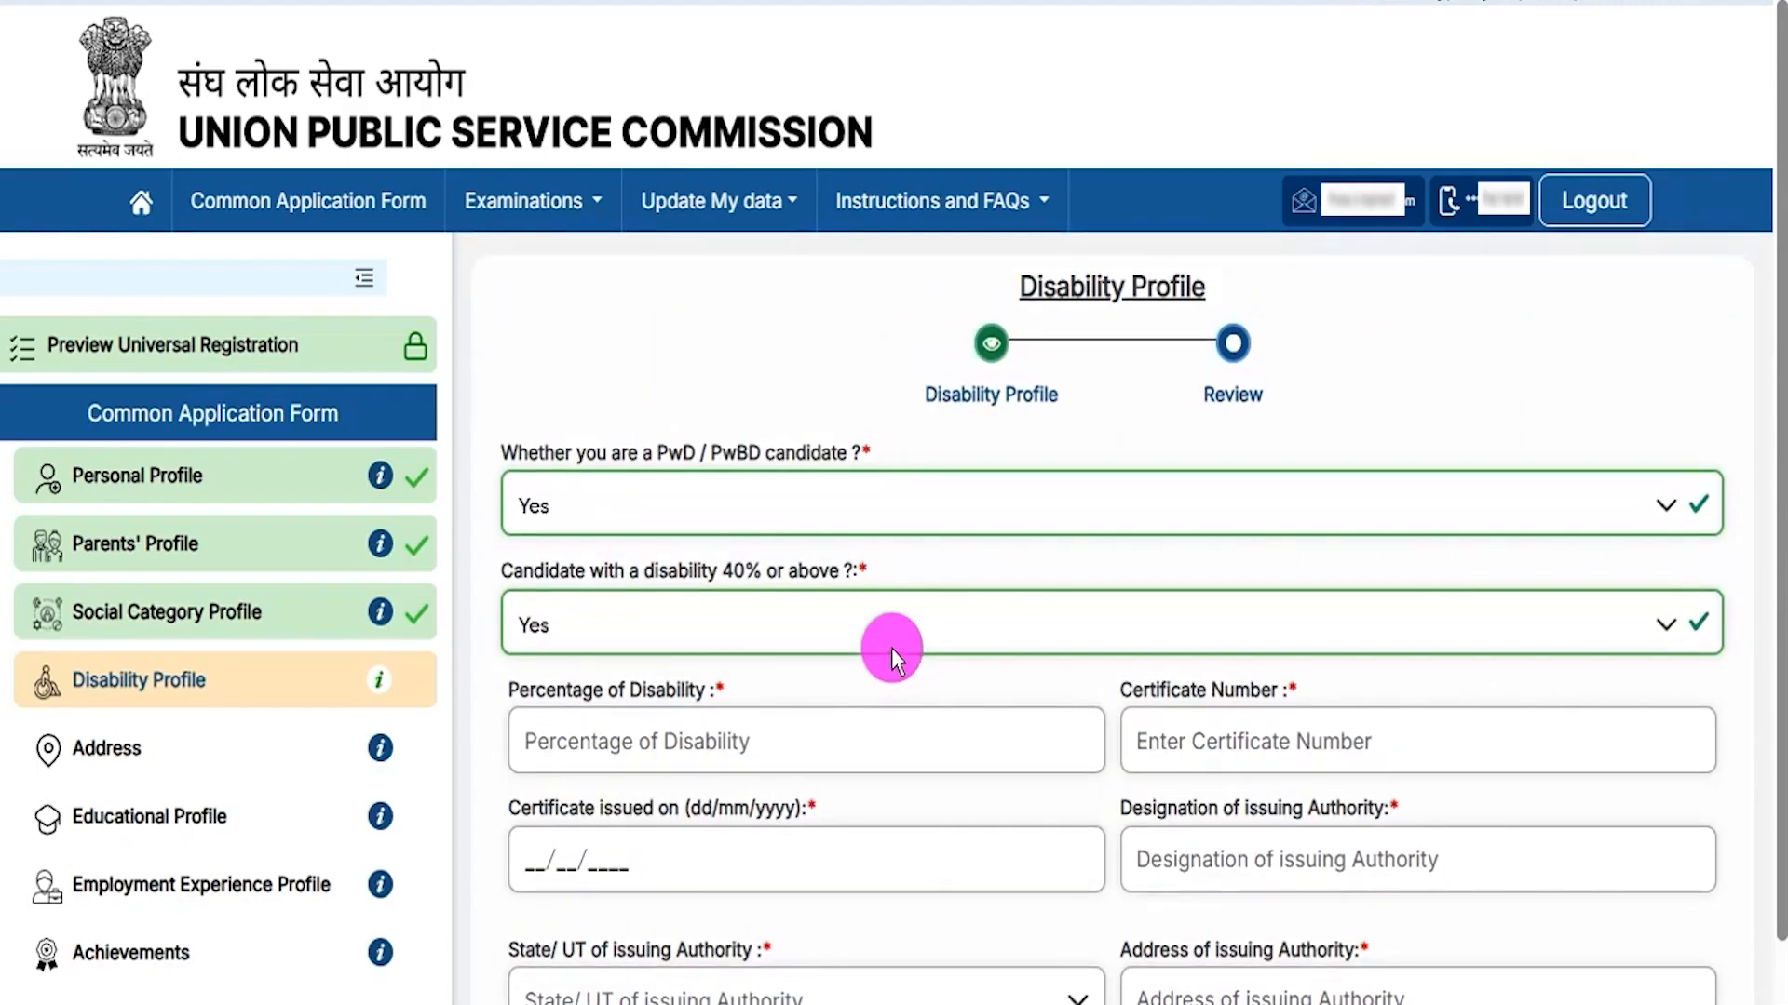
pyautogui.click(663, 507)
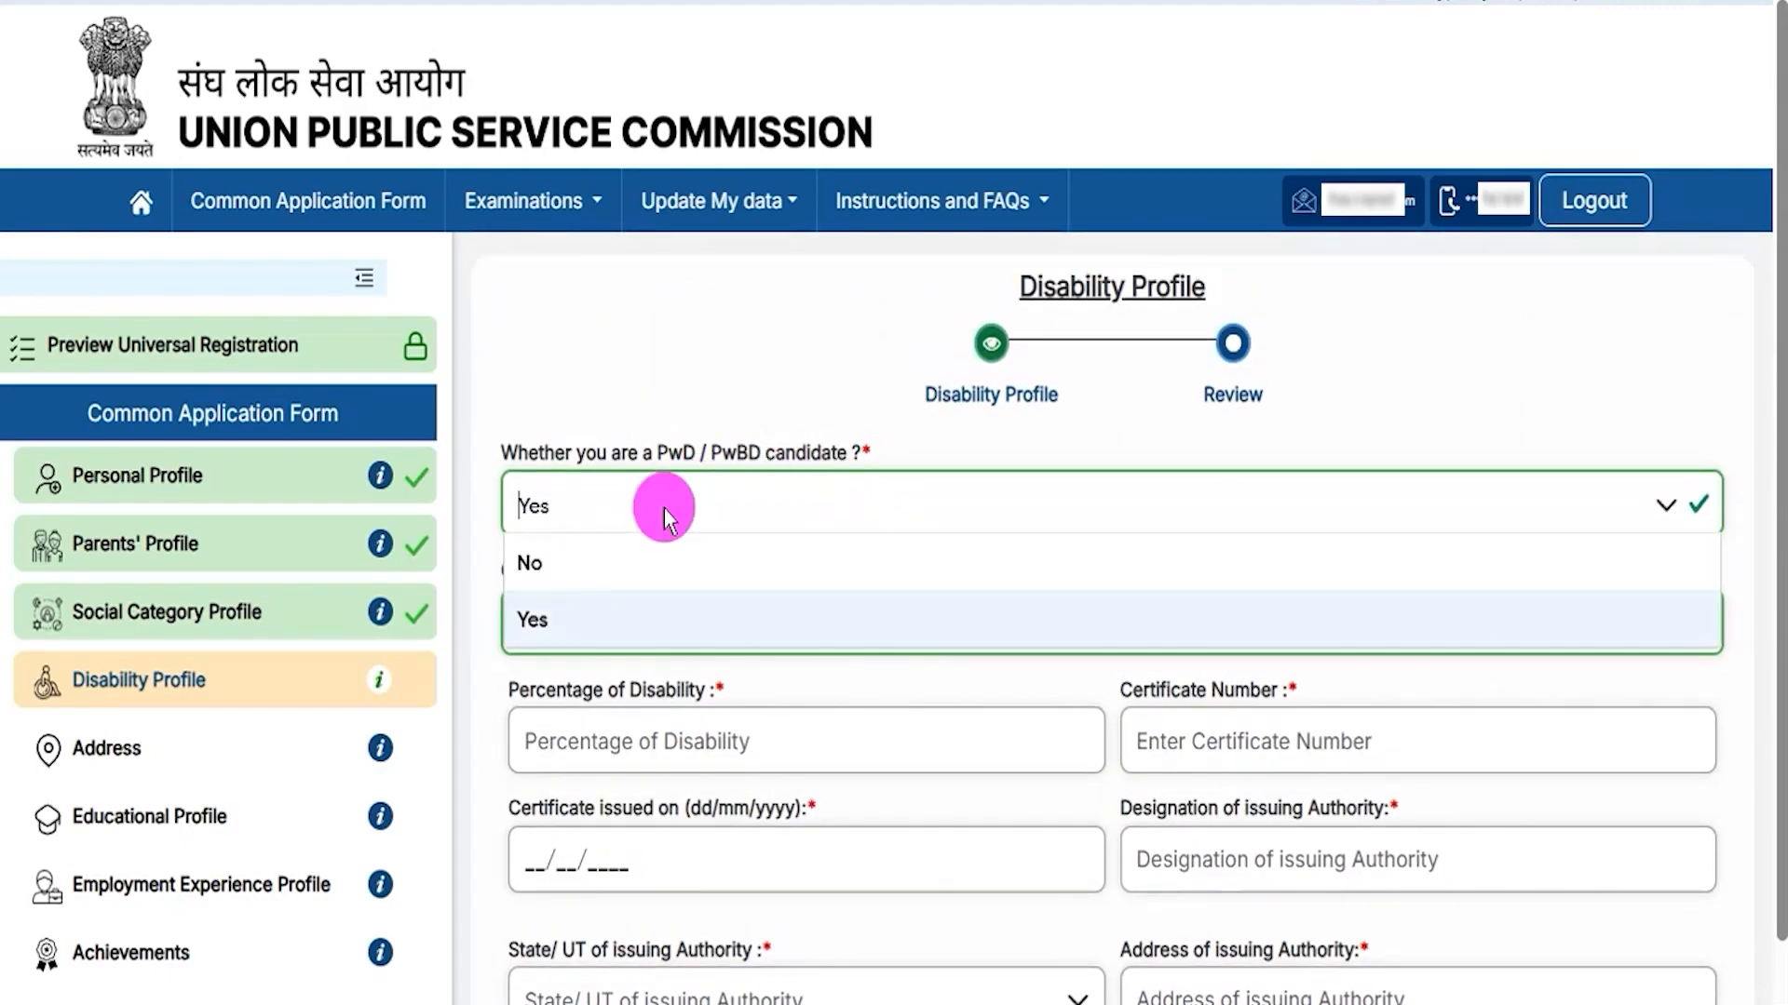
pyautogui.click(538, 564)
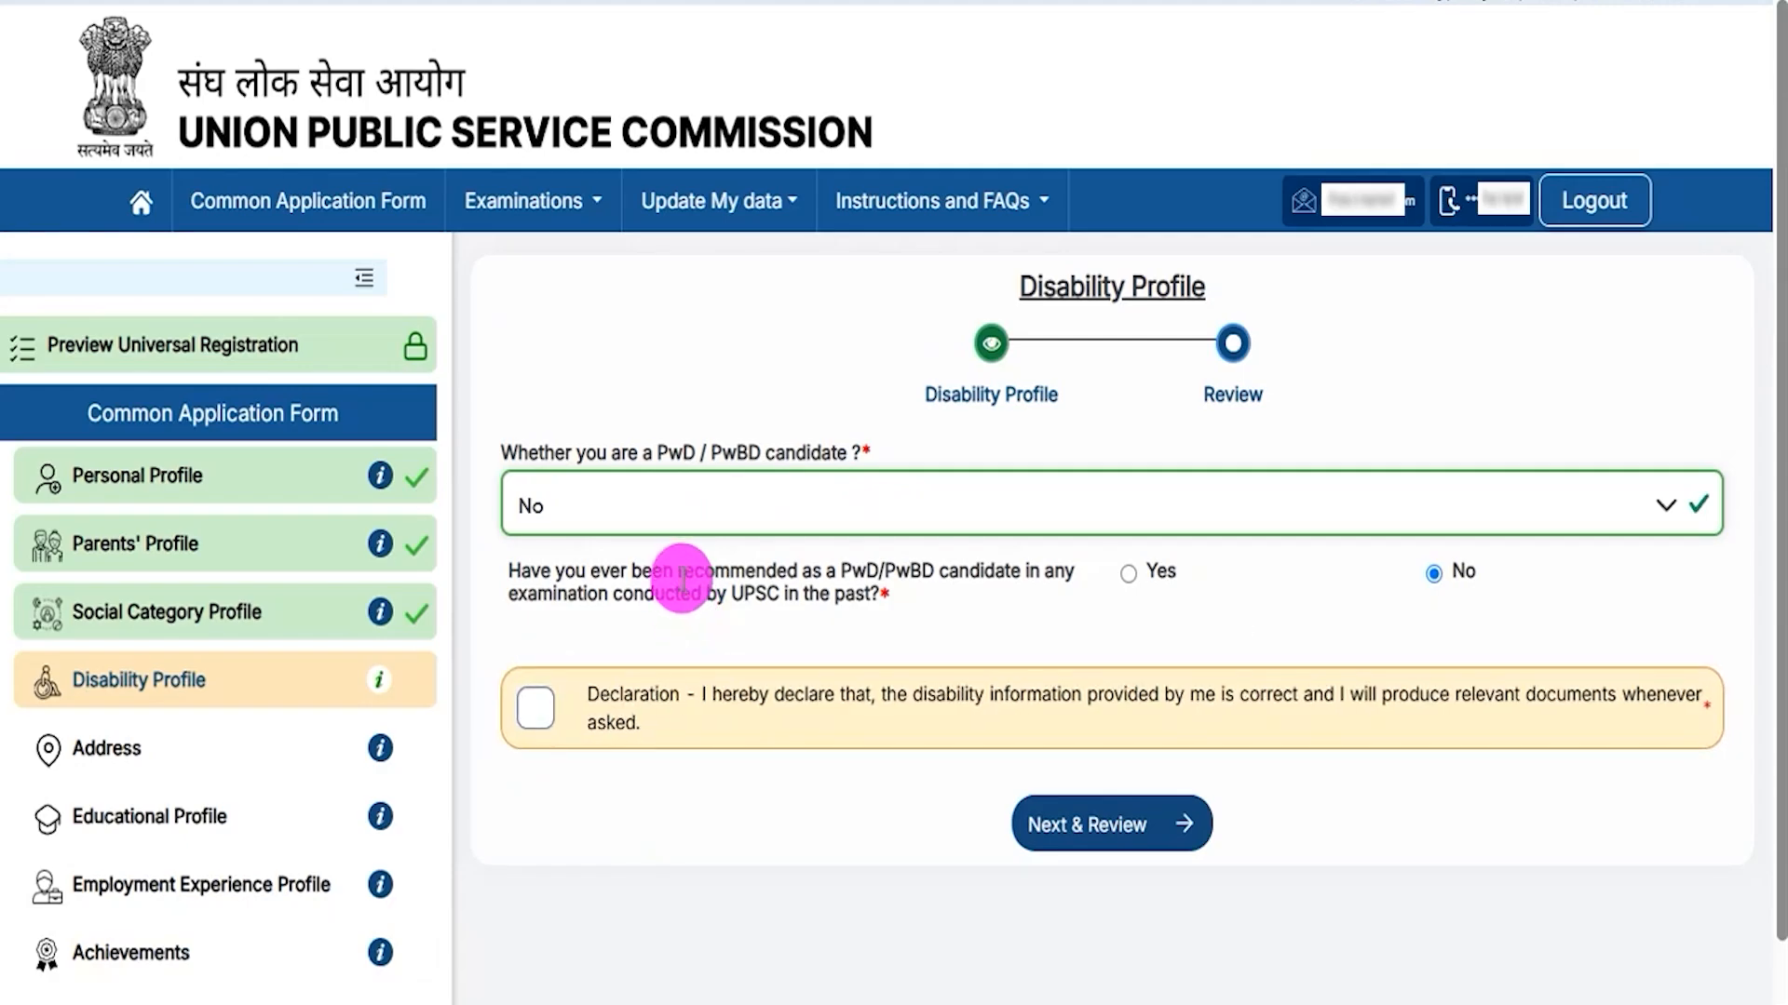
# Check which examination details a Yes to past UPSC recommendation as a PwD/PwBD candidate requires, then restore the answer to No.
pyautogui.moveTo(684, 577); pyautogui.dragTo(926, 578)
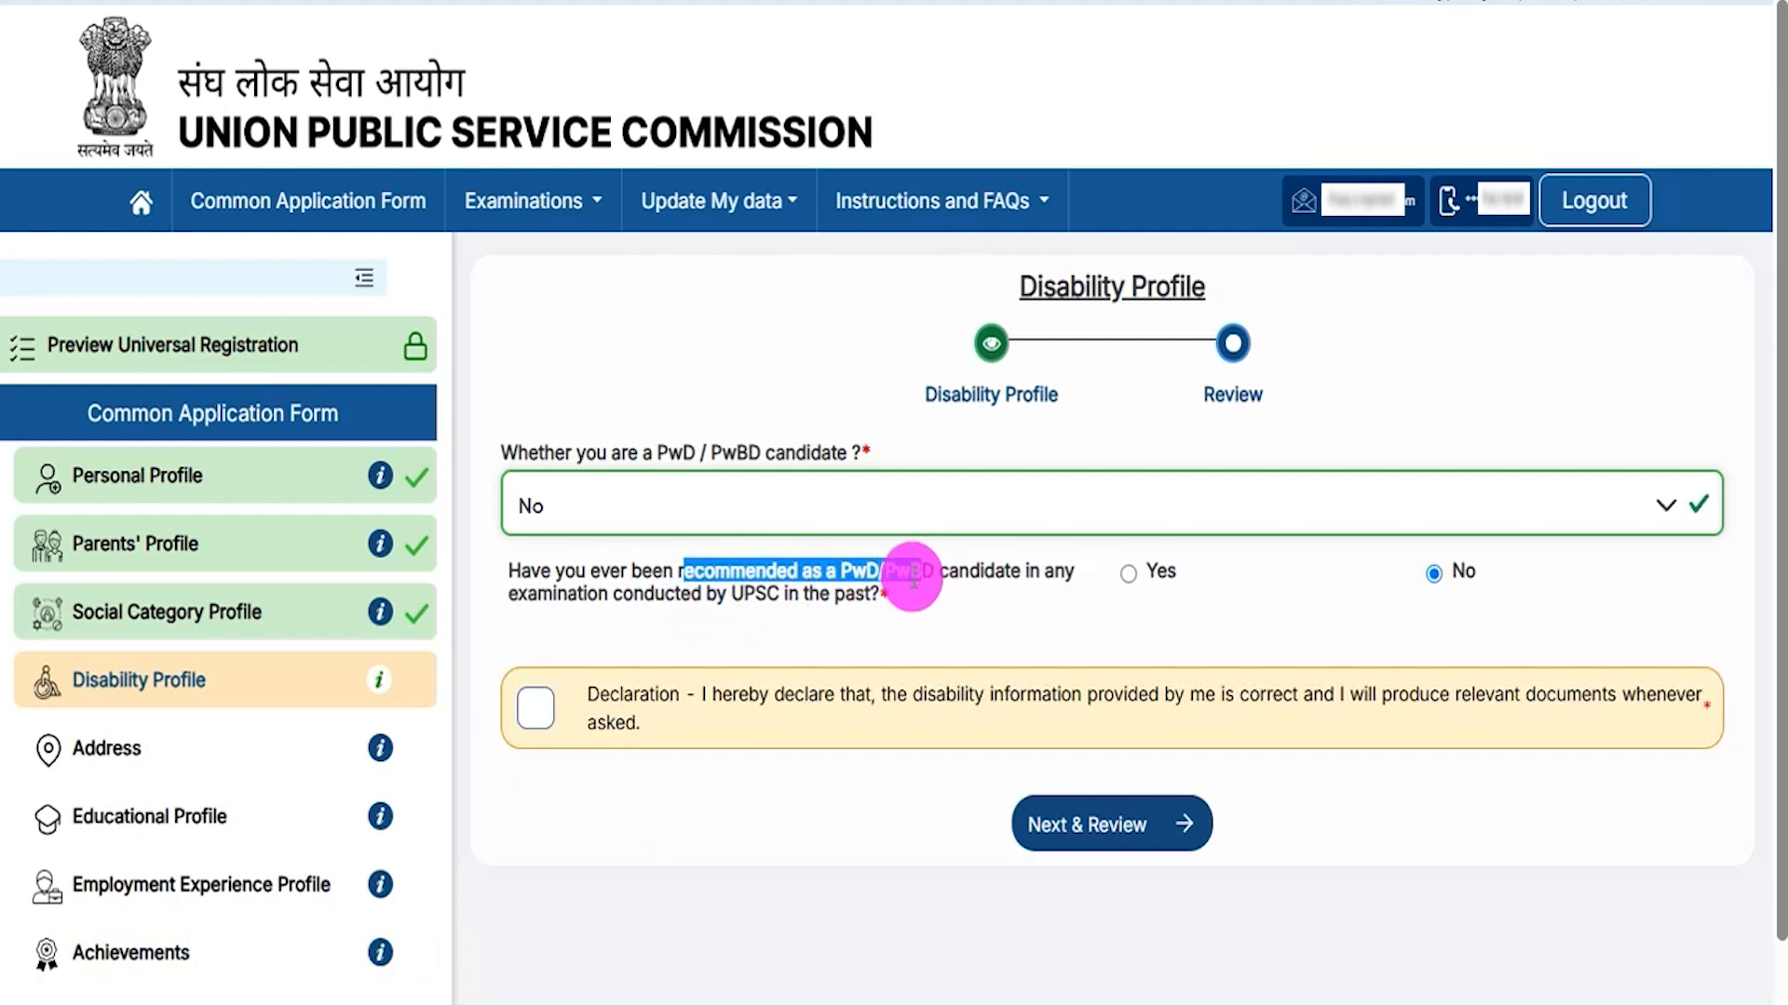
pyautogui.moveTo(744, 597); pyautogui.dragTo(789, 596)
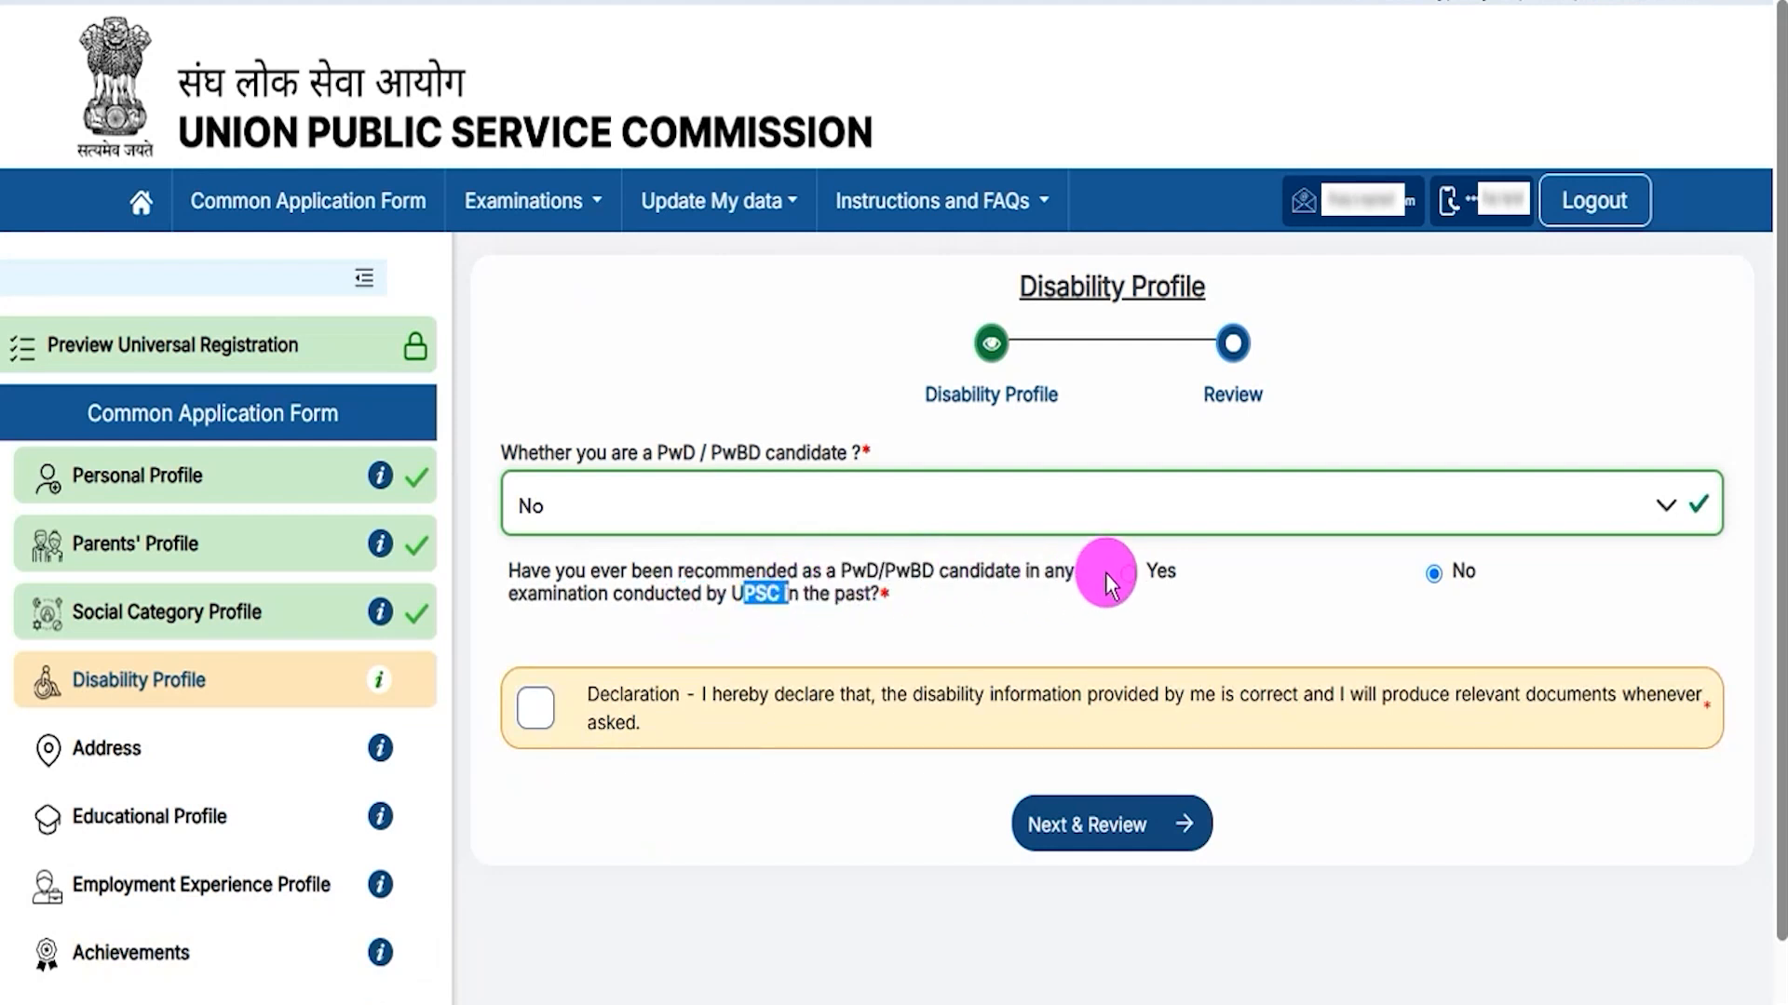
pyautogui.click(1129, 574)
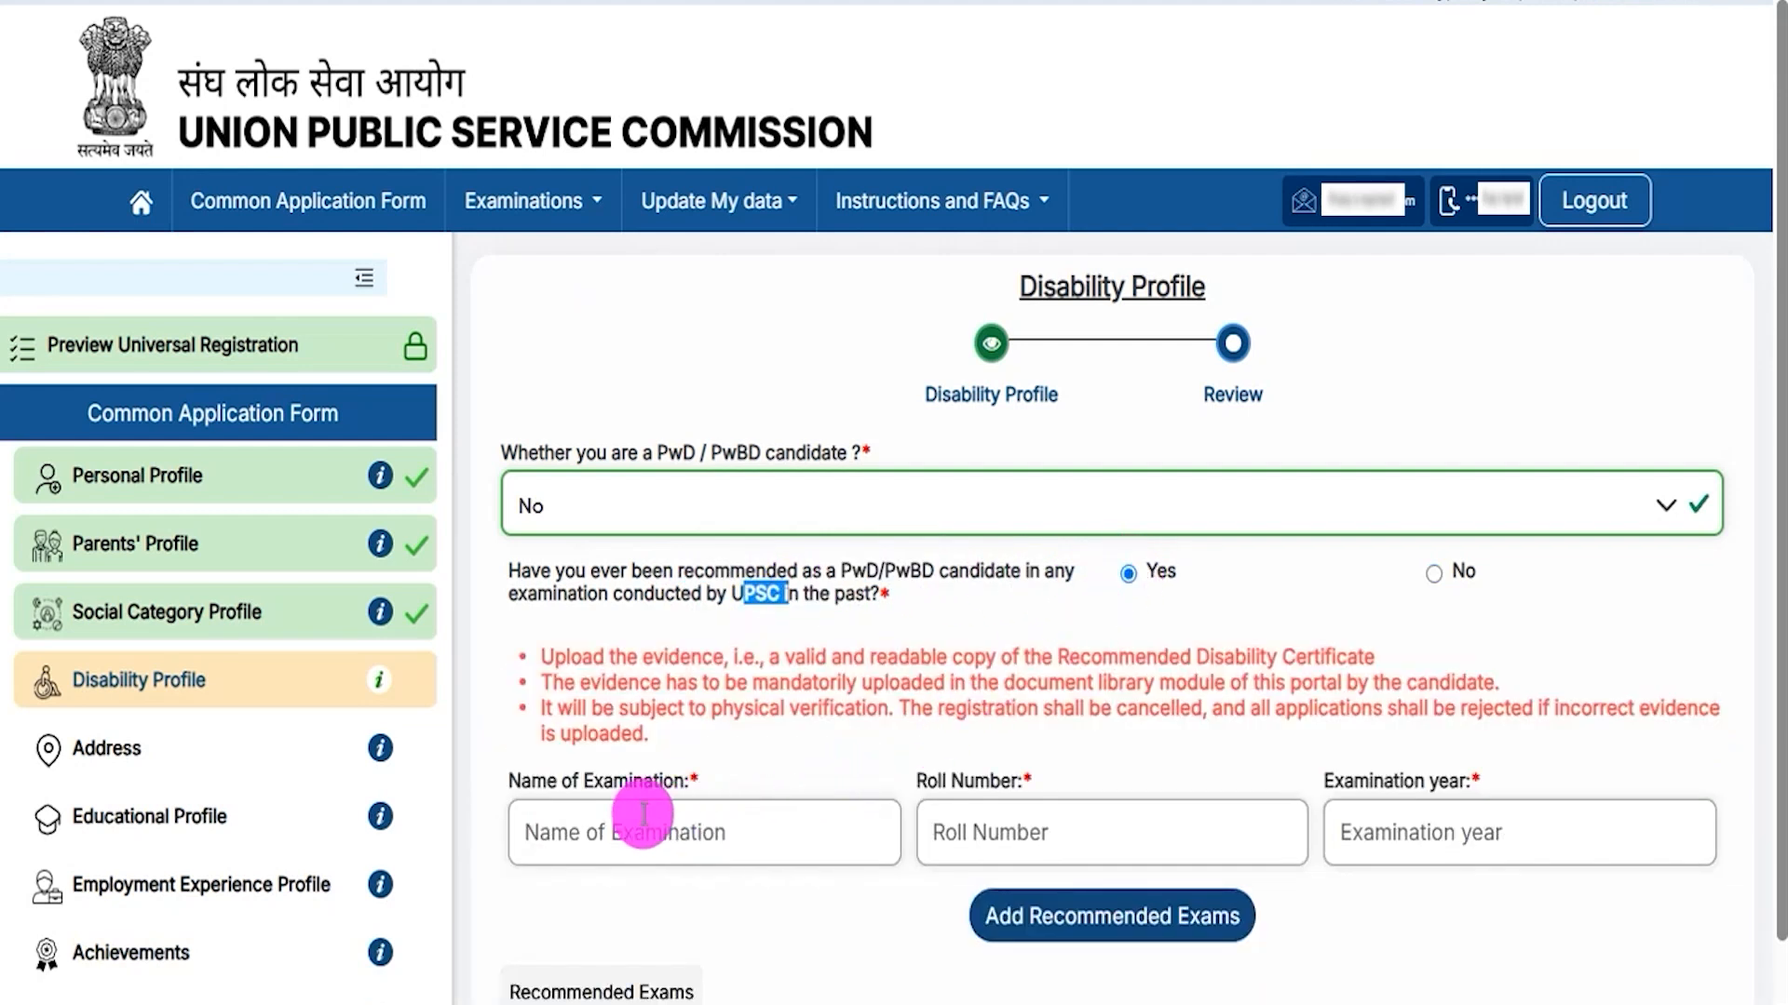
pyautogui.moveTo(546, 782); pyautogui.dragTo(1010, 782)
pyautogui.moveTo(1353, 782); pyautogui.dragTo(1440, 785)
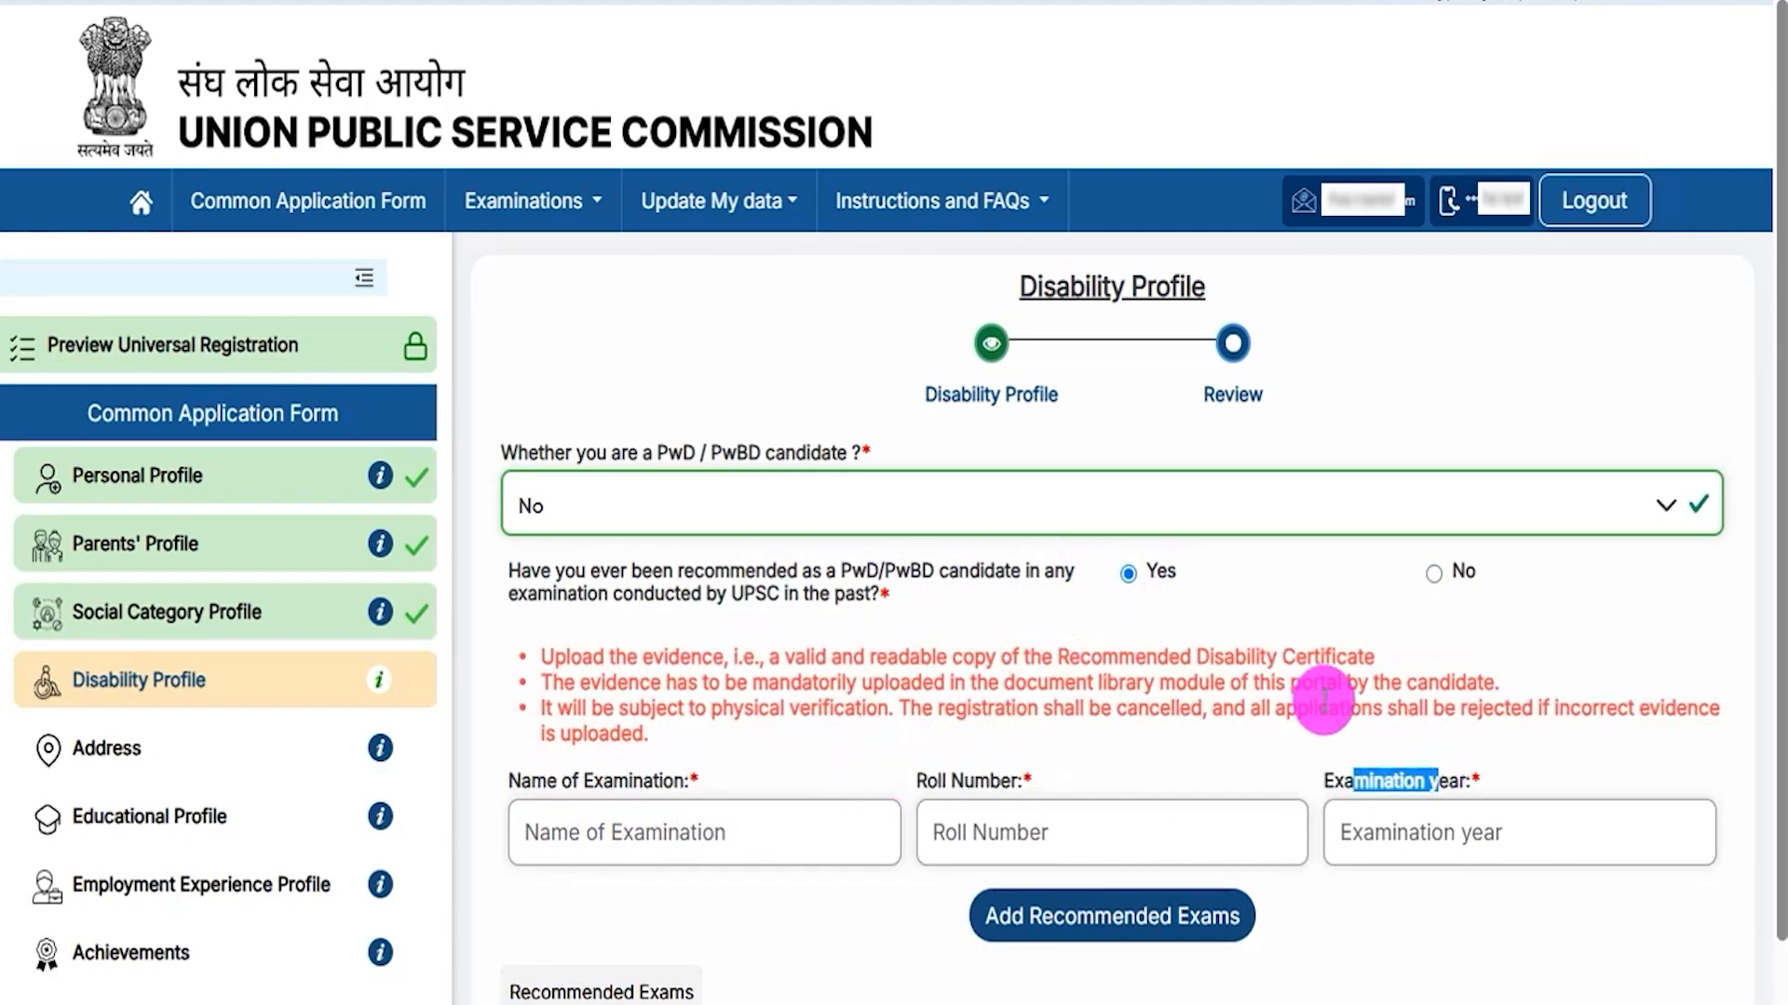
pyautogui.click(1434, 573)
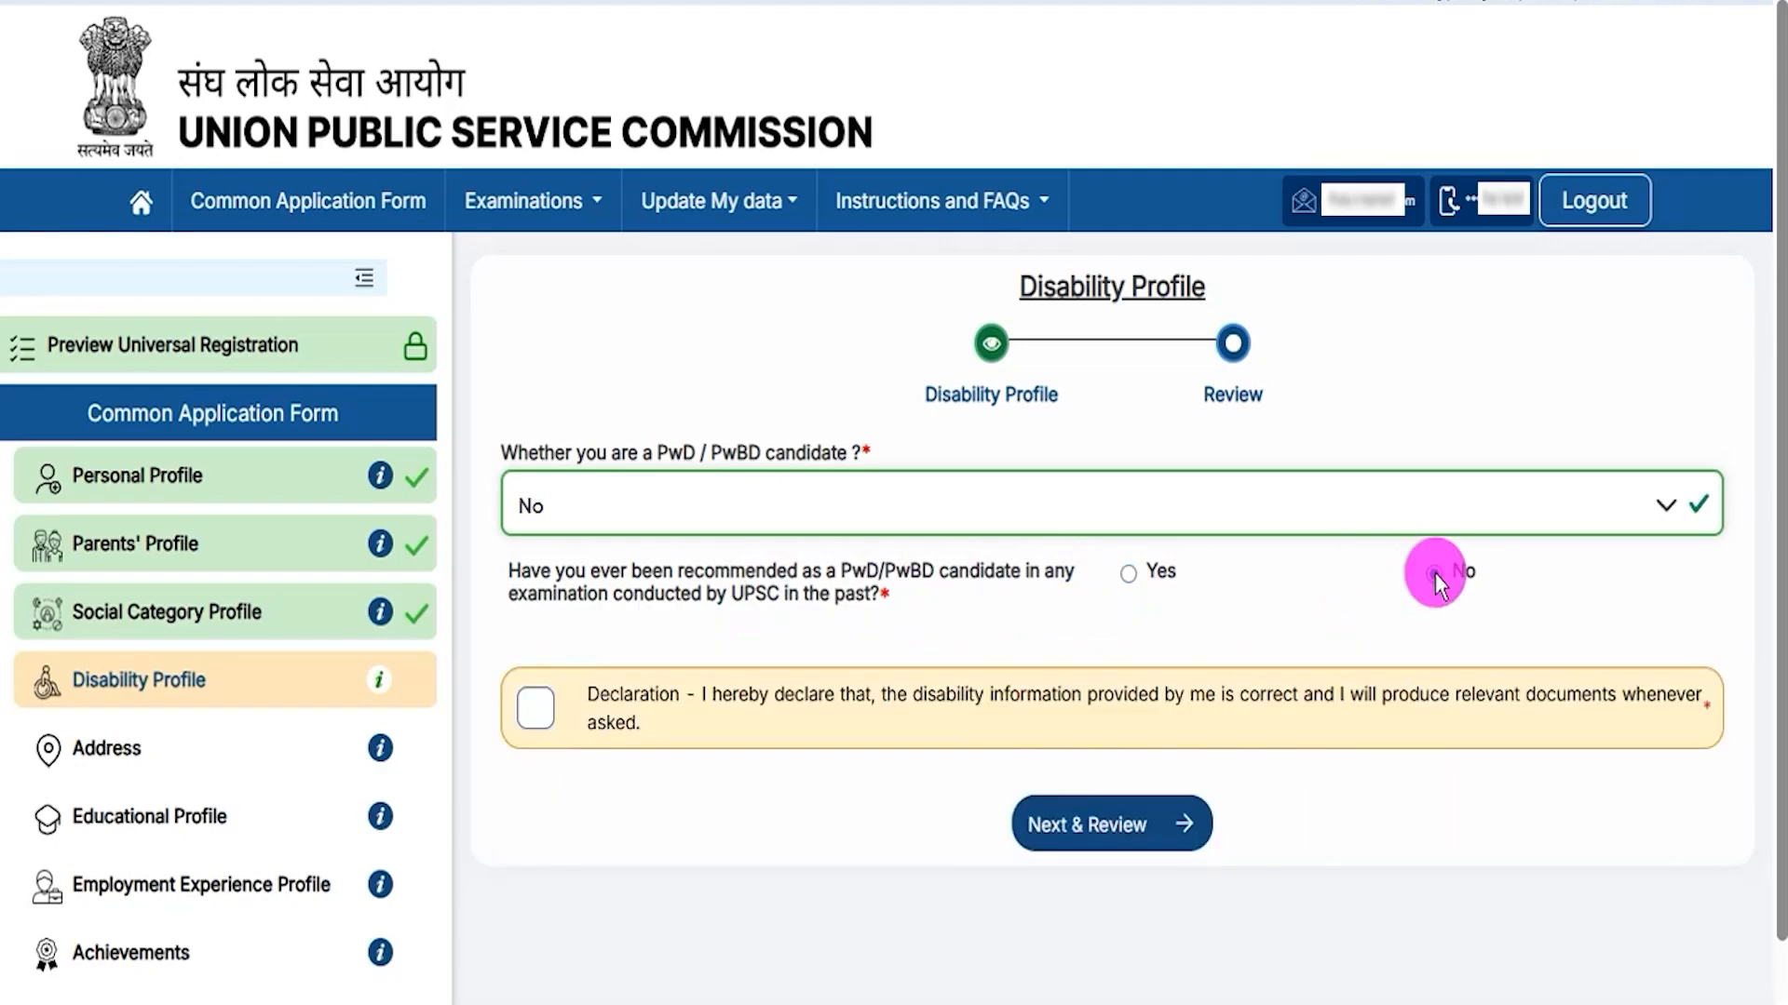
# Accept the disability declaration, review the Disability Profile details and submit the section.
pyautogui.click(527, 715)
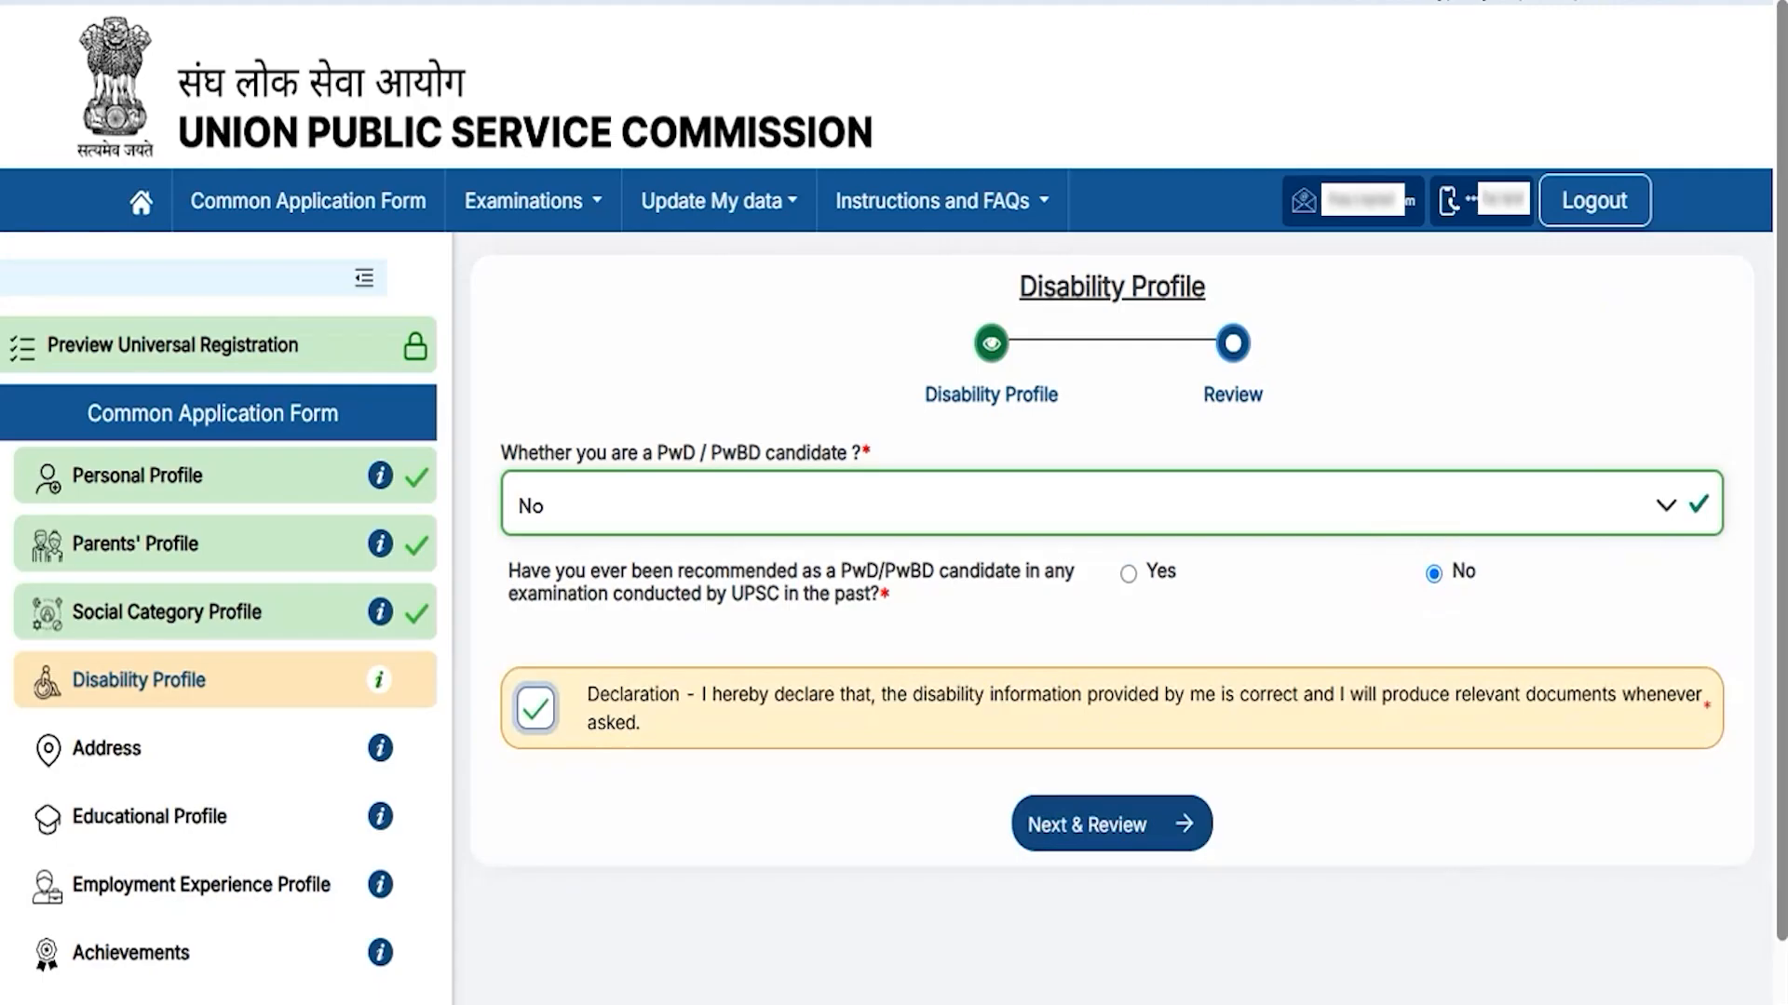
pyautogui.moveTo(596, 761)
pyautogui.mouseDown()
pyautogui.moveTo(925, 779)
pyautogui.moveTo(1012, 818)
pyautogui.mouseUp()
pyautogui.click(1012, 818)
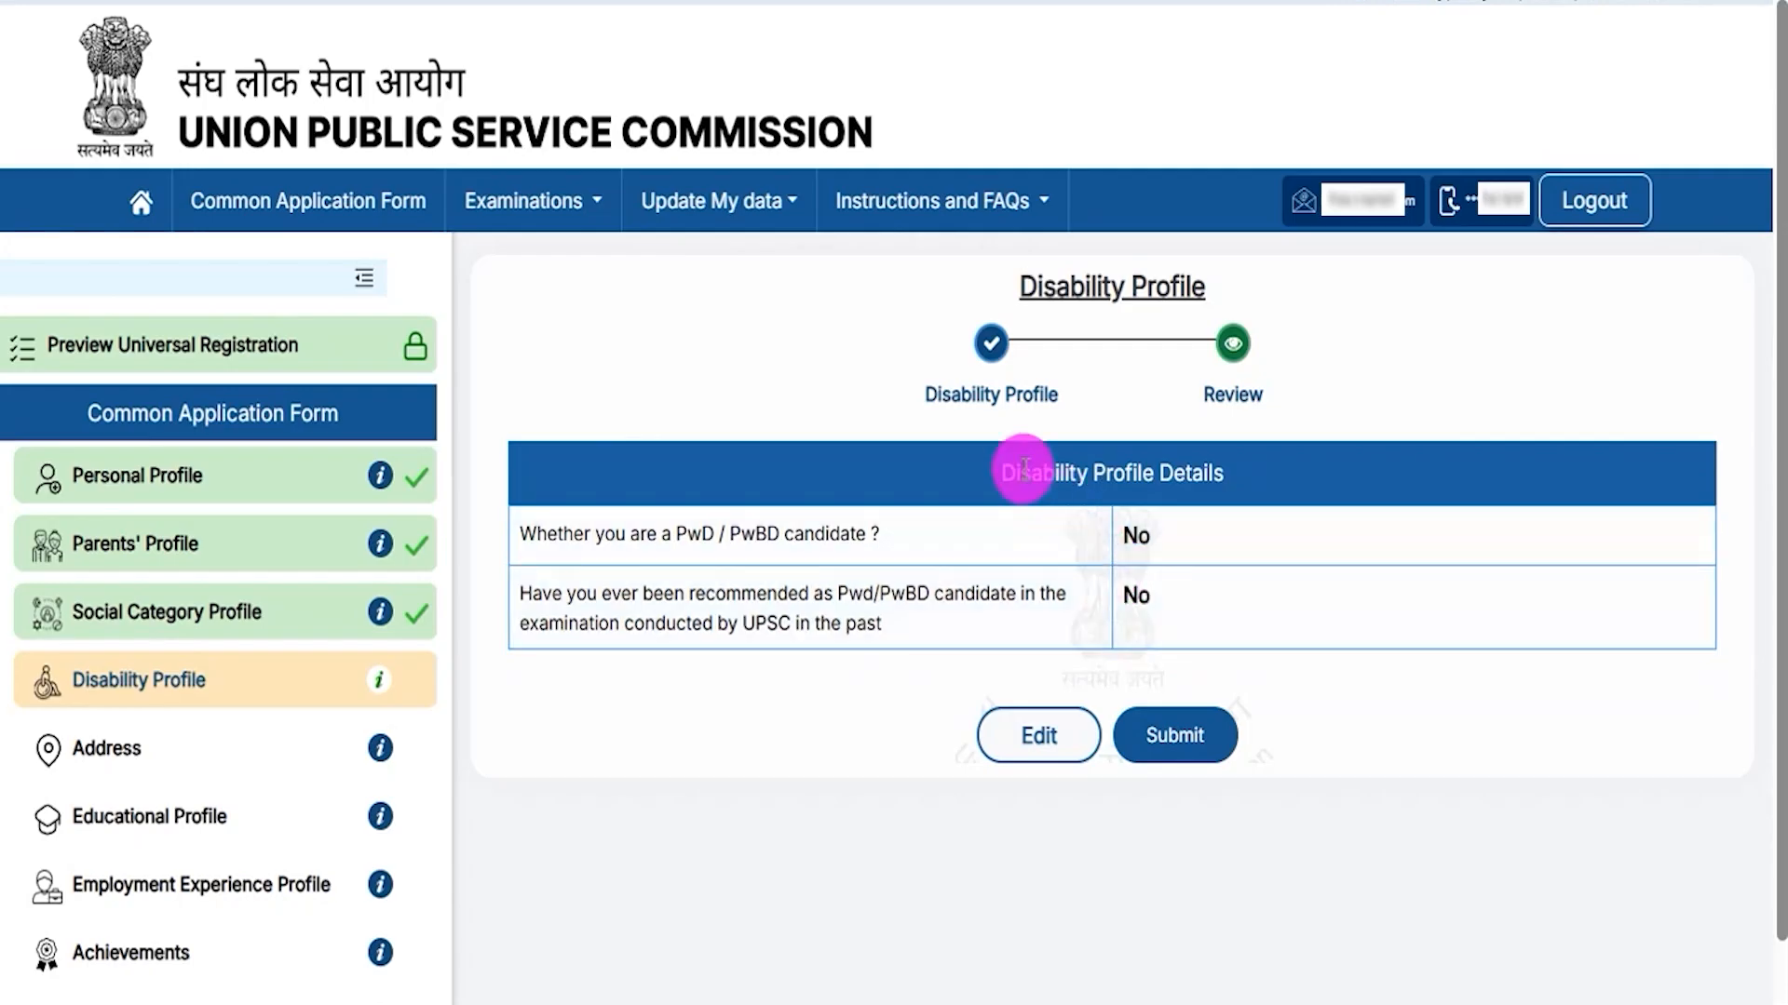
pyautogui.moveTo(1015, 473); pyautogui.dragTo(1192, 461)
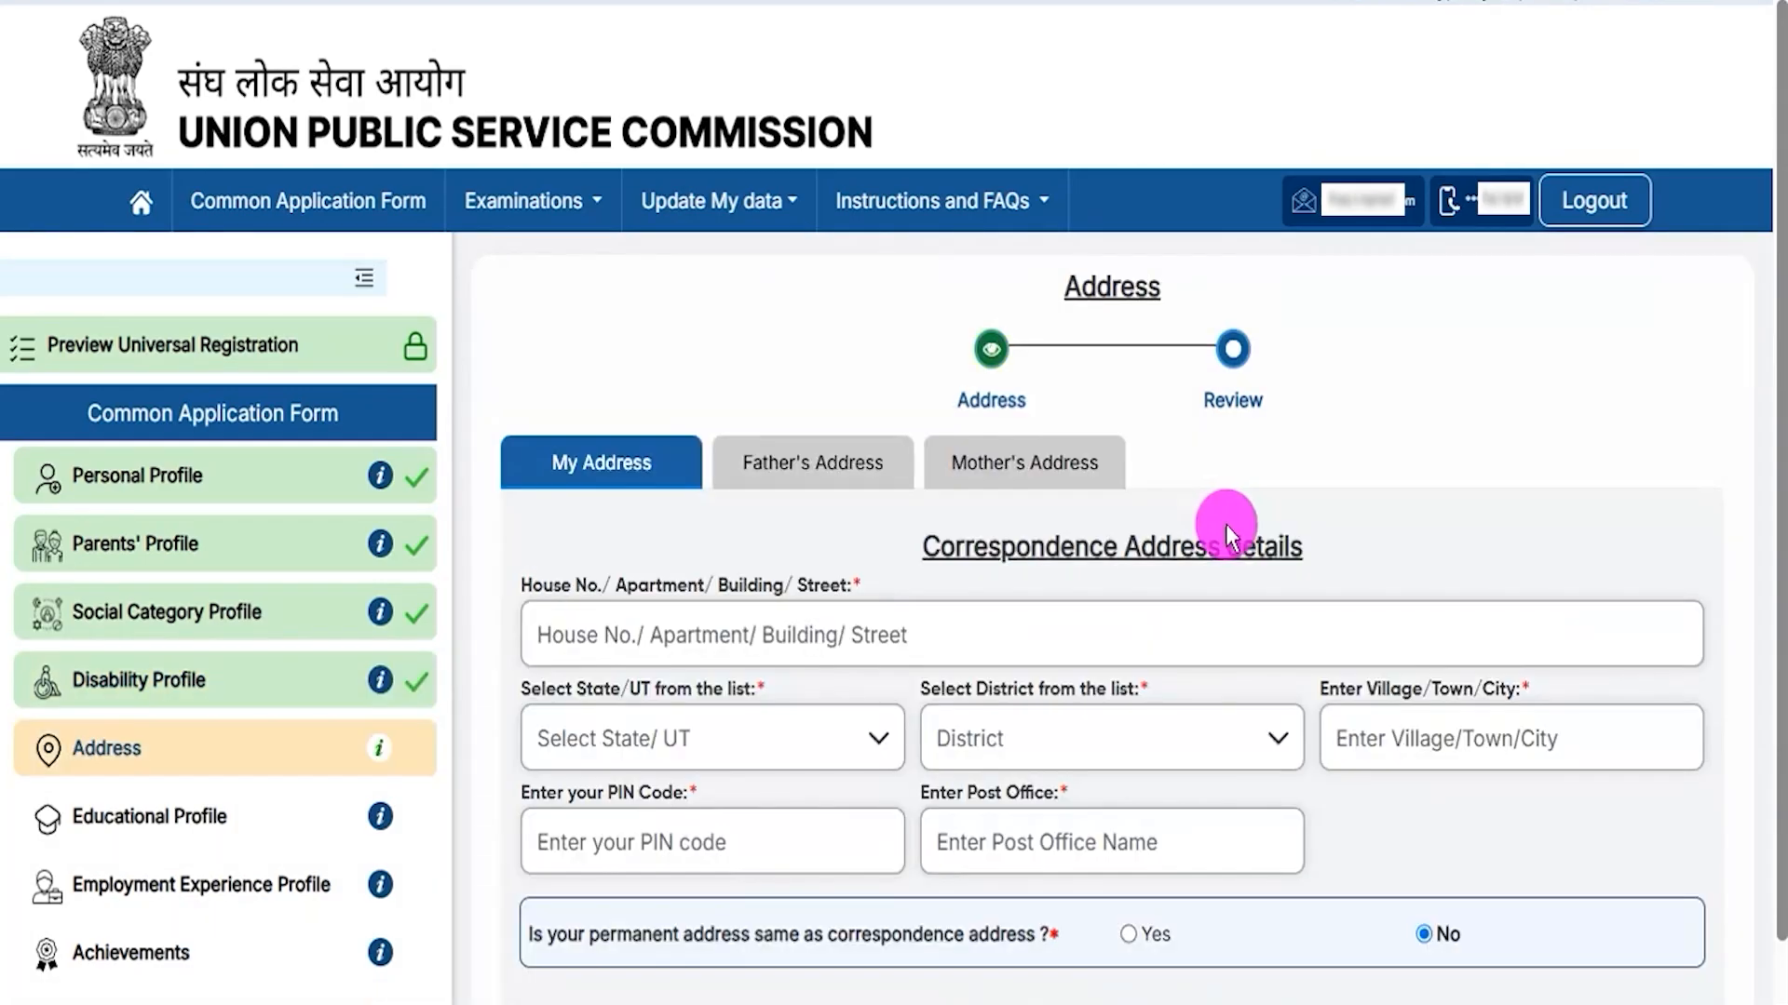
# Examine the correspondence and permanent address fields required for the candidate's own address.
pyautogui.scroll(-2, 1097, 519)
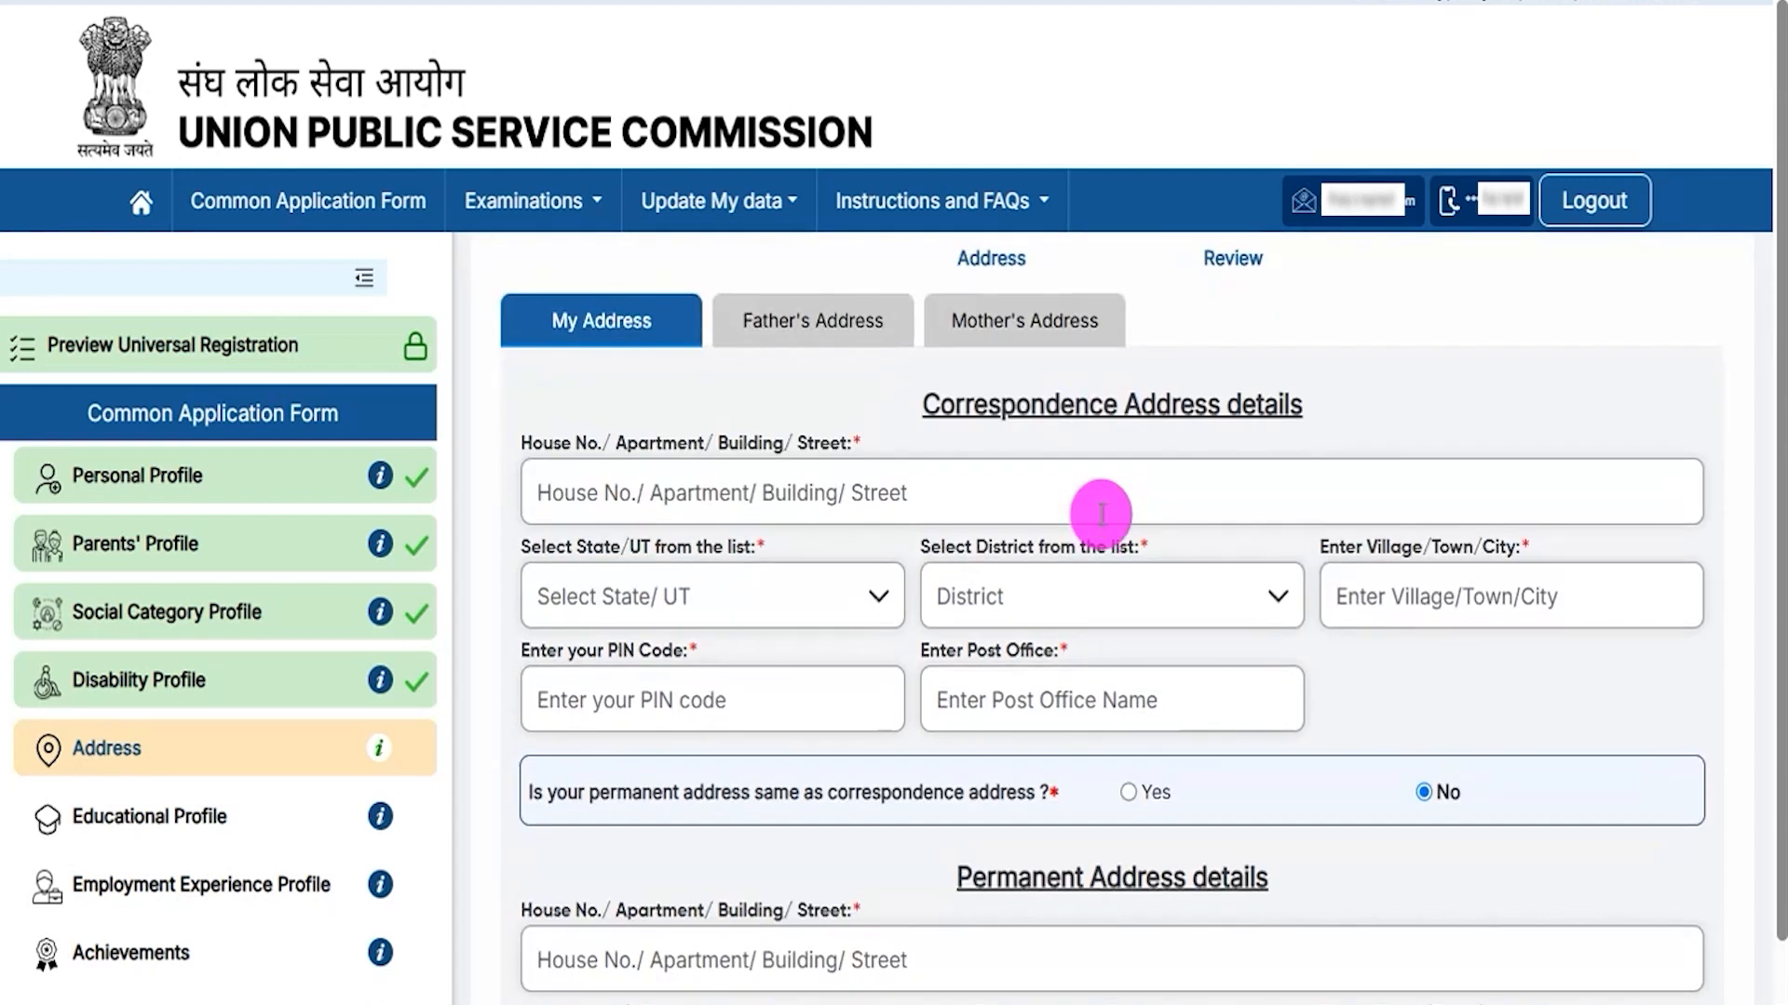
pyautogui.moveTo(940, 404); pyautogui.dragTo(1255, 404)
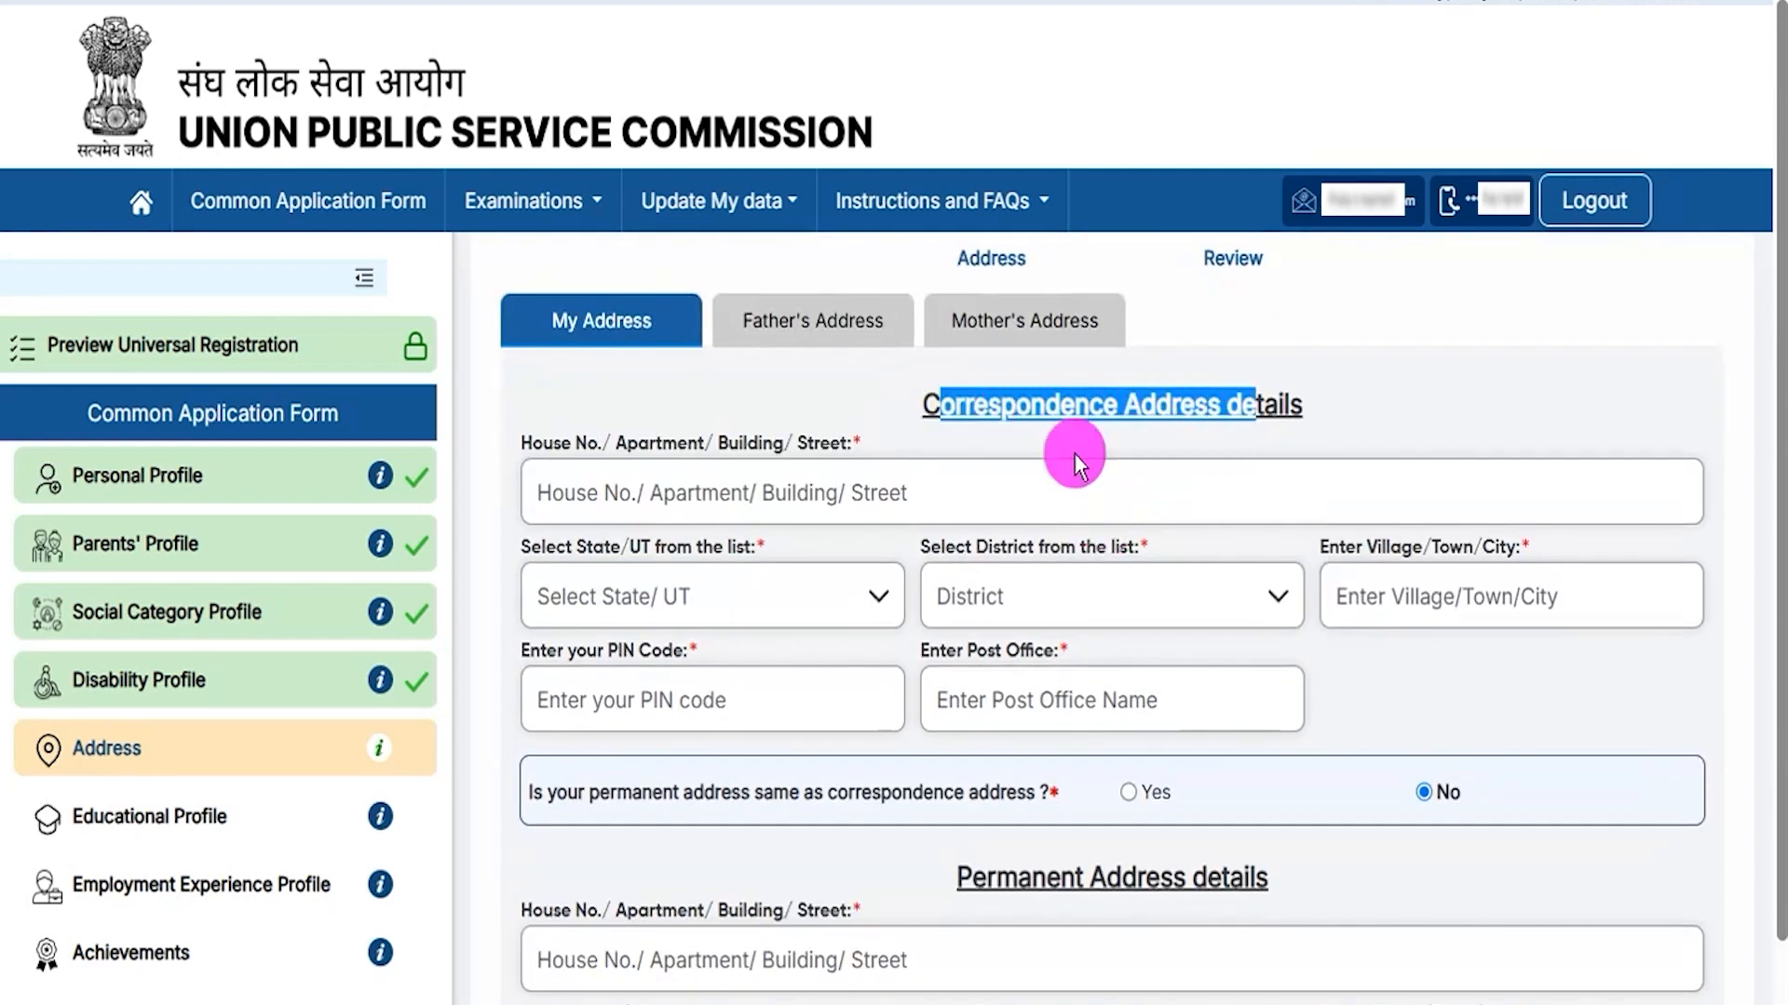
pyautogui.scroll(-3, 1075, 461)
pyautogui.moveTo(987, 606); pyautogui.dragTo(1218, 606)
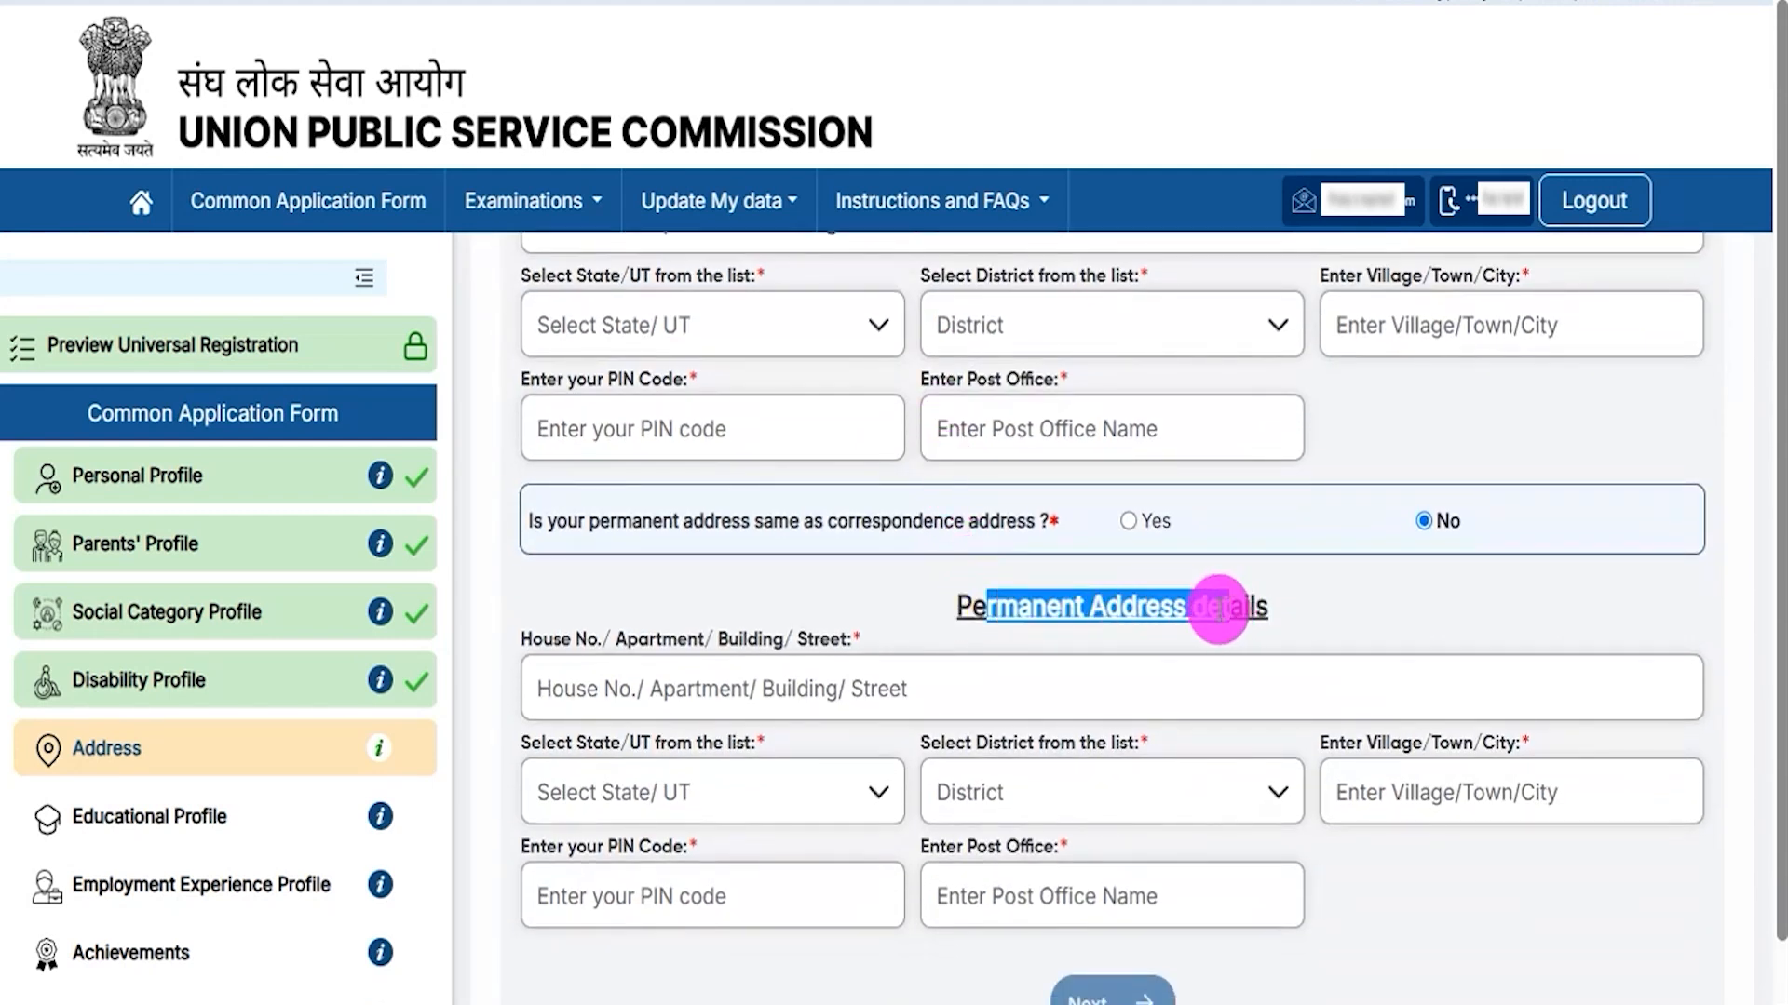
pyautogui.moveTo(989, 612); pyautogui.dragTo(1088, 616)
pyautogui.scroll(2, 1089, 619)
pyautogui.scroll(2, 942, 539)
pyautogui.moveTo(941, 543); pyautogui.dragTo(1229, 546)
pyautogui.scroll(-4, 939, 801)
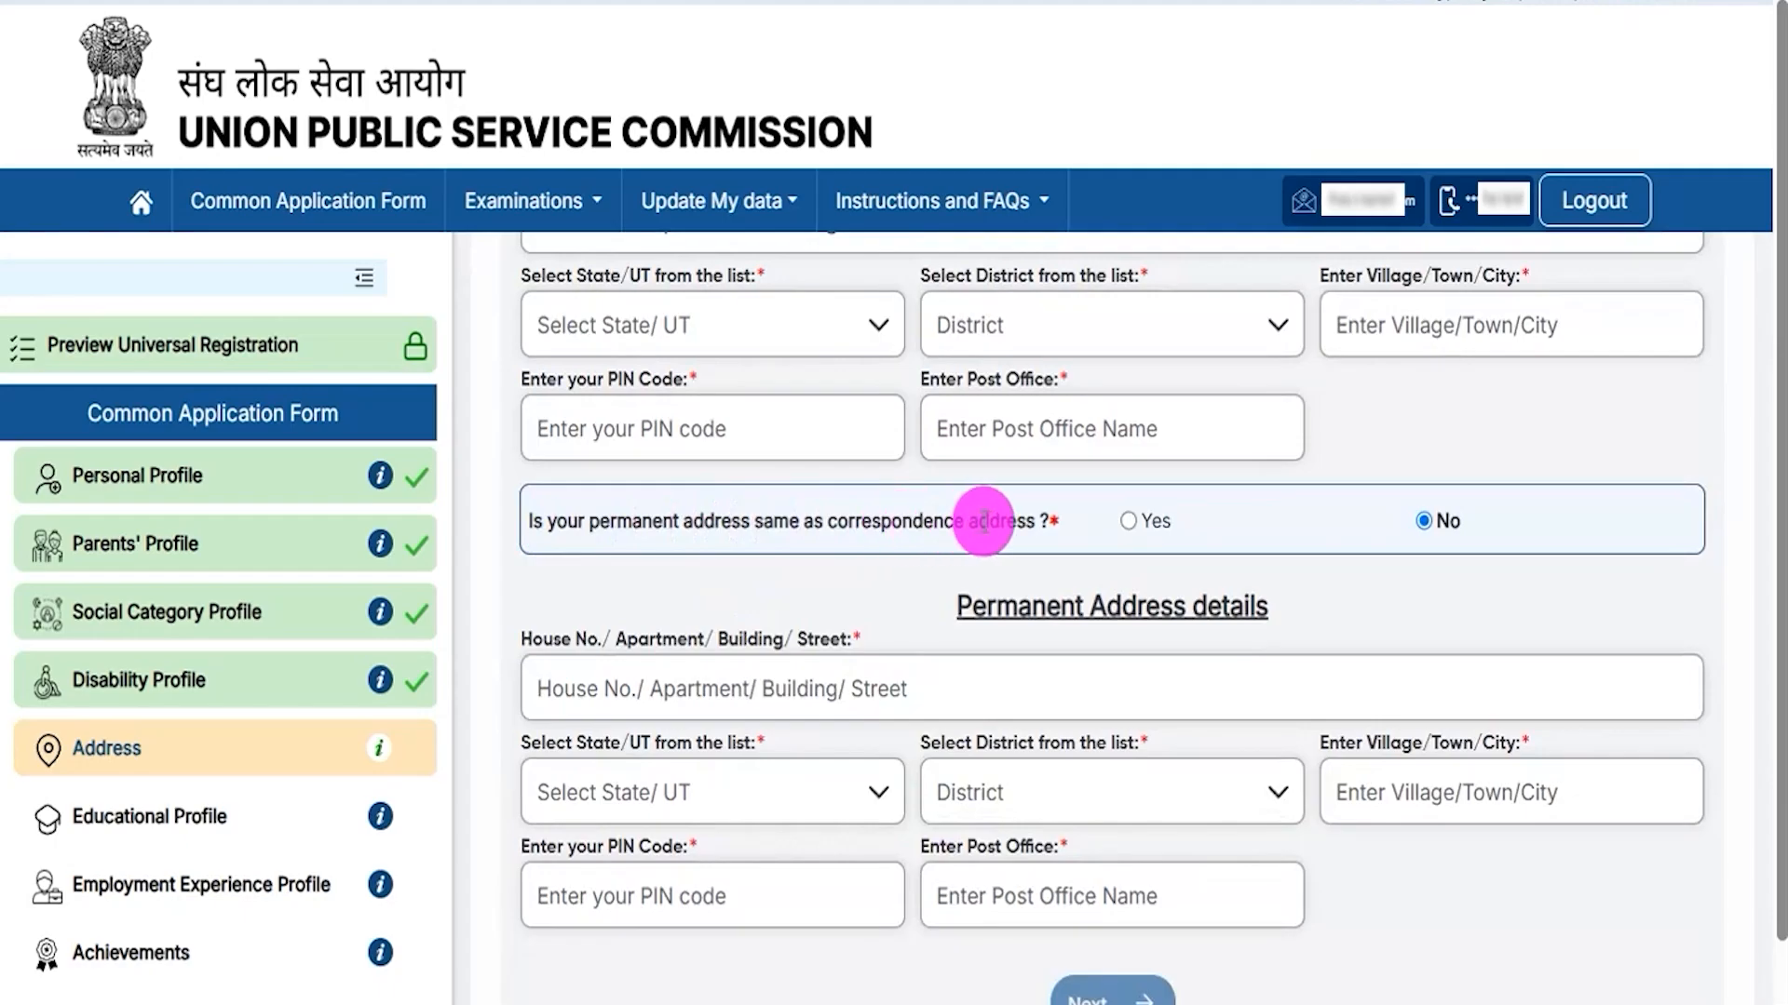
# Mark the permanent address as the same as the correspondence address and continue to the father's address.
pyautogui.click(1126, 517)
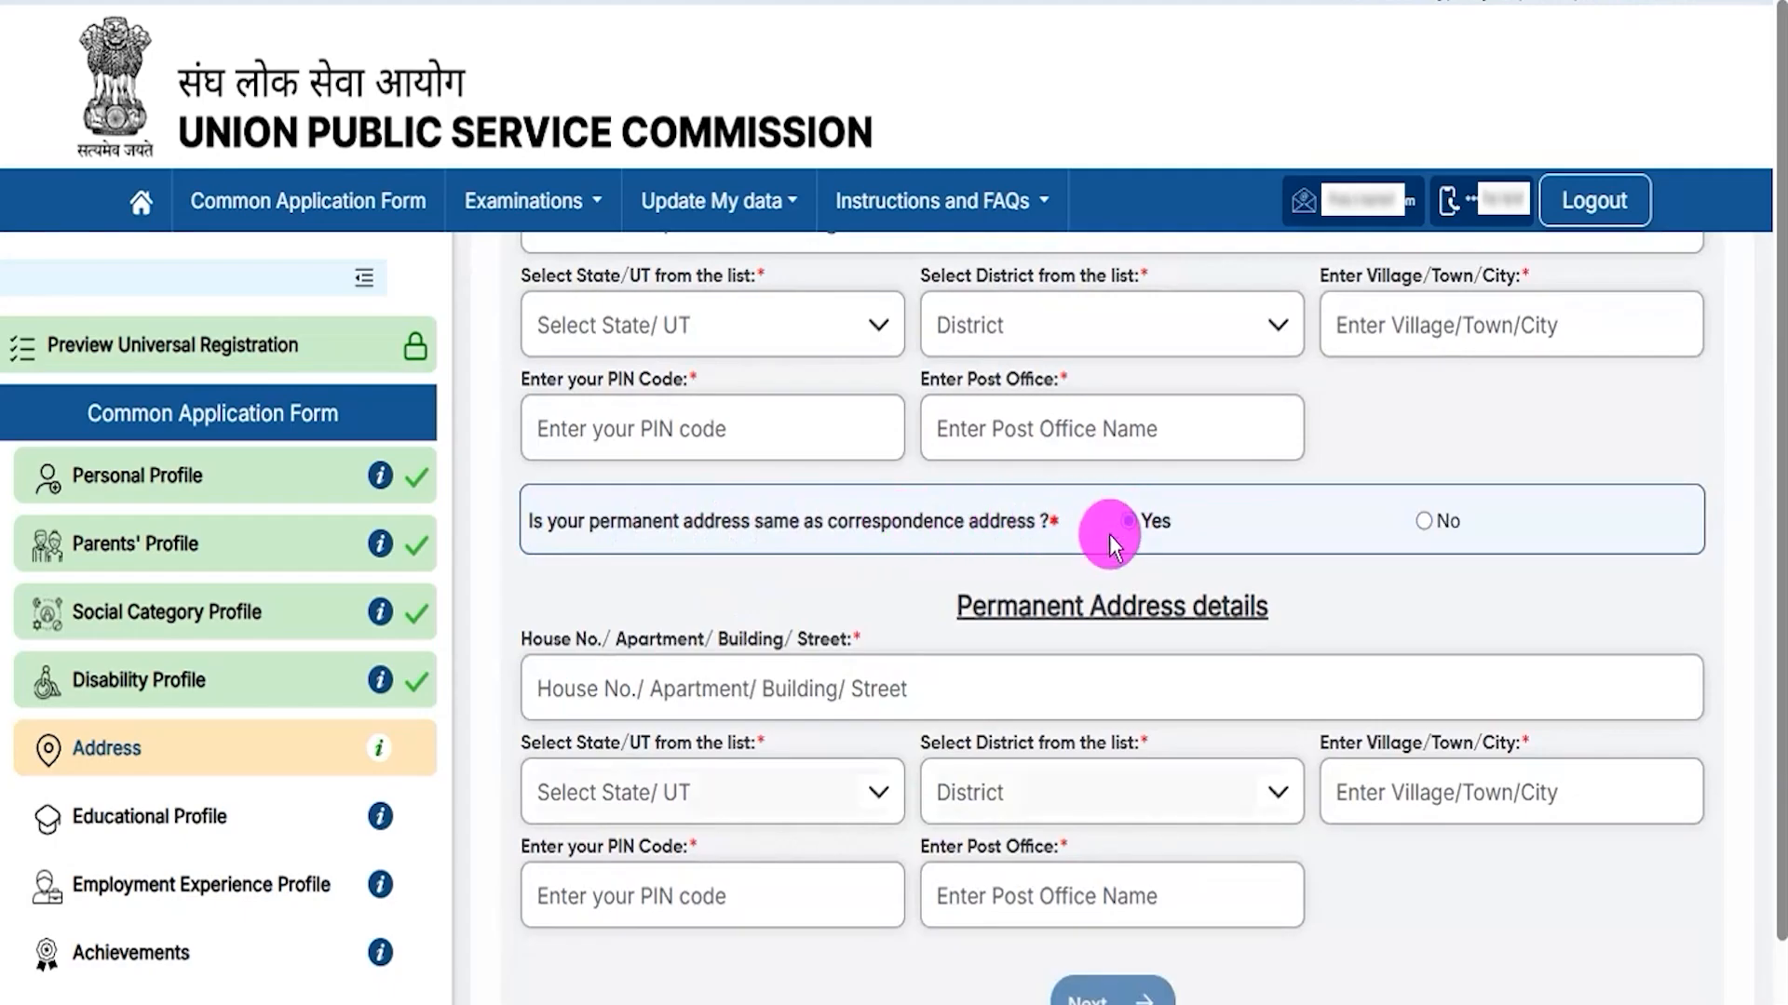
pyautogui.moveTo(971, 606); pyautogui.dragTo(1244, 606)
pyautogui.scroll(3, 963, 656)
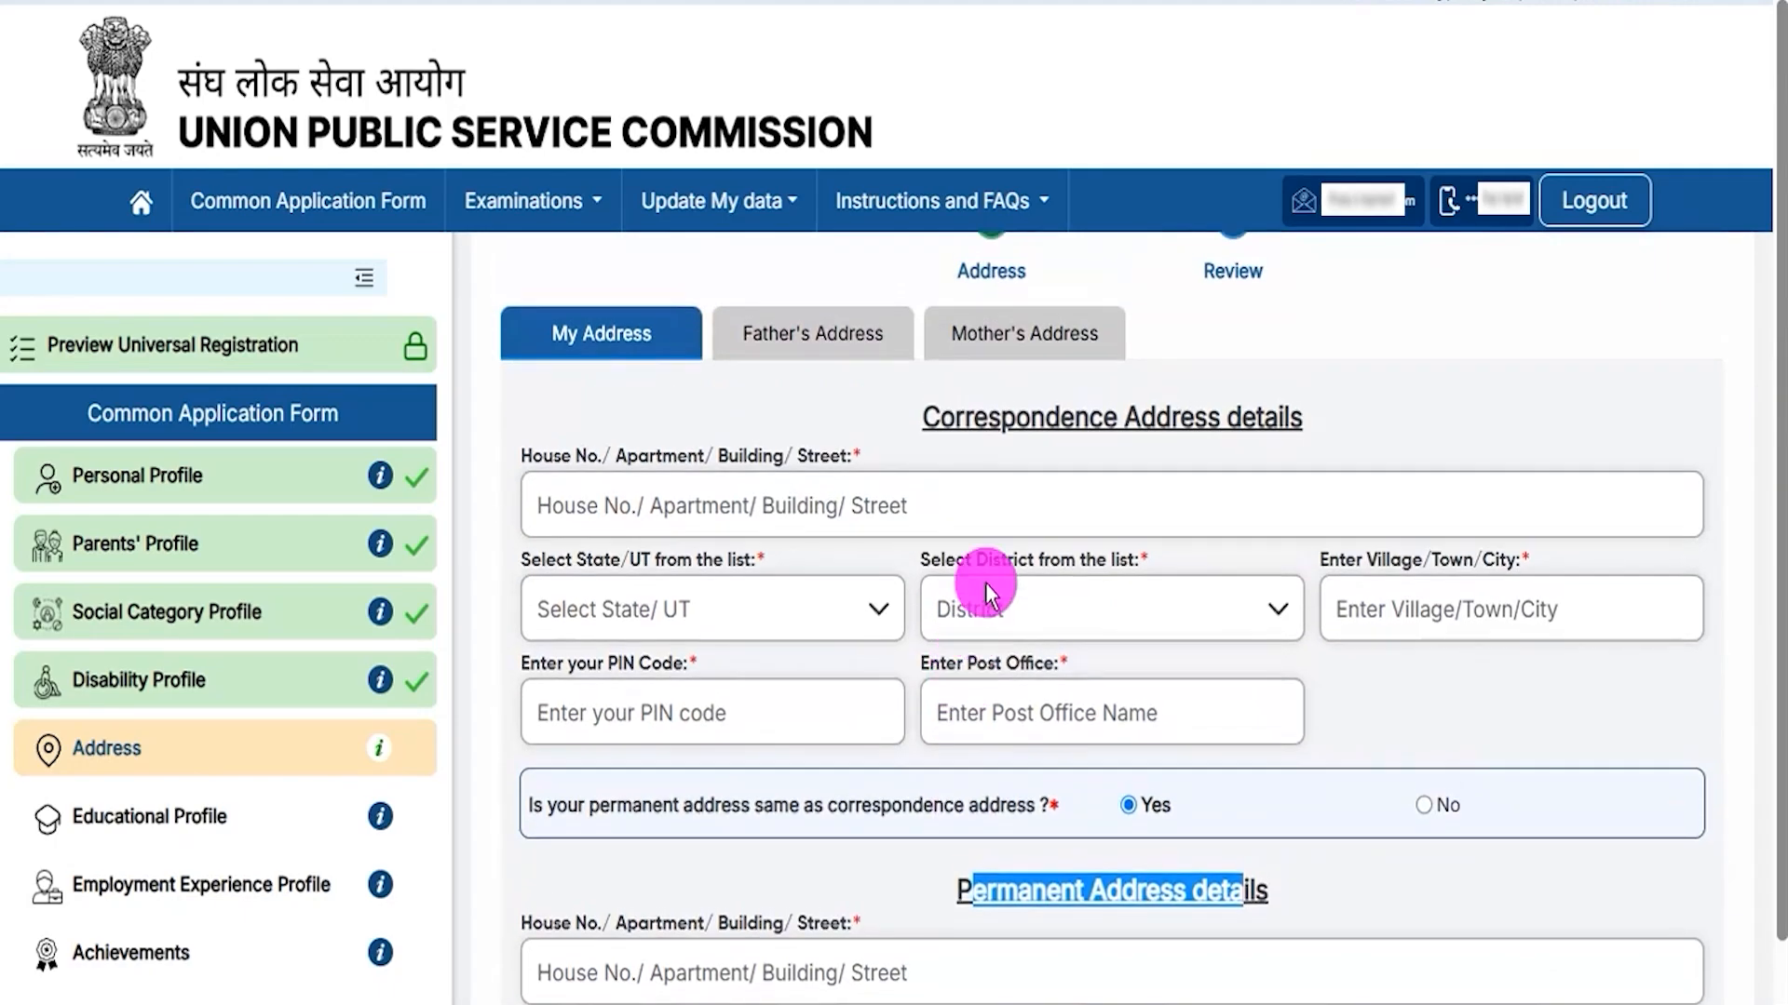
pyautogui.moveTo(955, 417); pyautogui.dragTo(1221, 418)
pyautogui.scroll(-3, 997, 673)
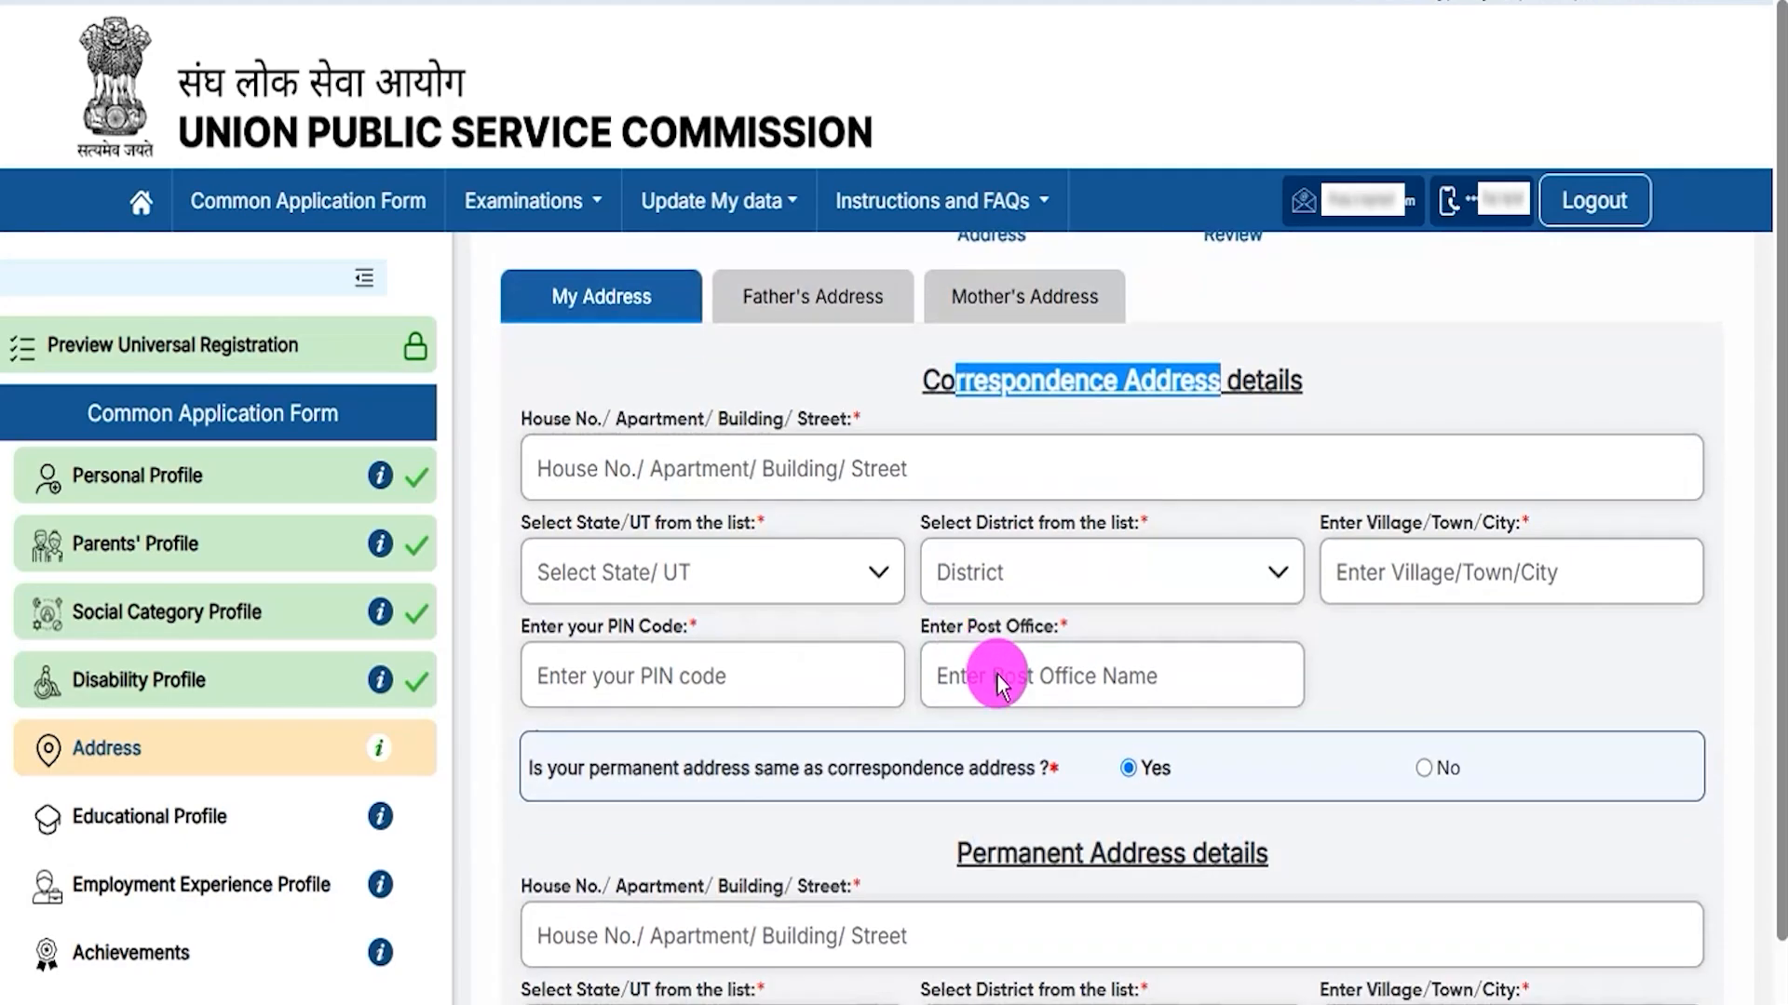
pyautogui.scroll(-1, 1304, 865)
pyautogui.scroll(-1, 1579, 913)
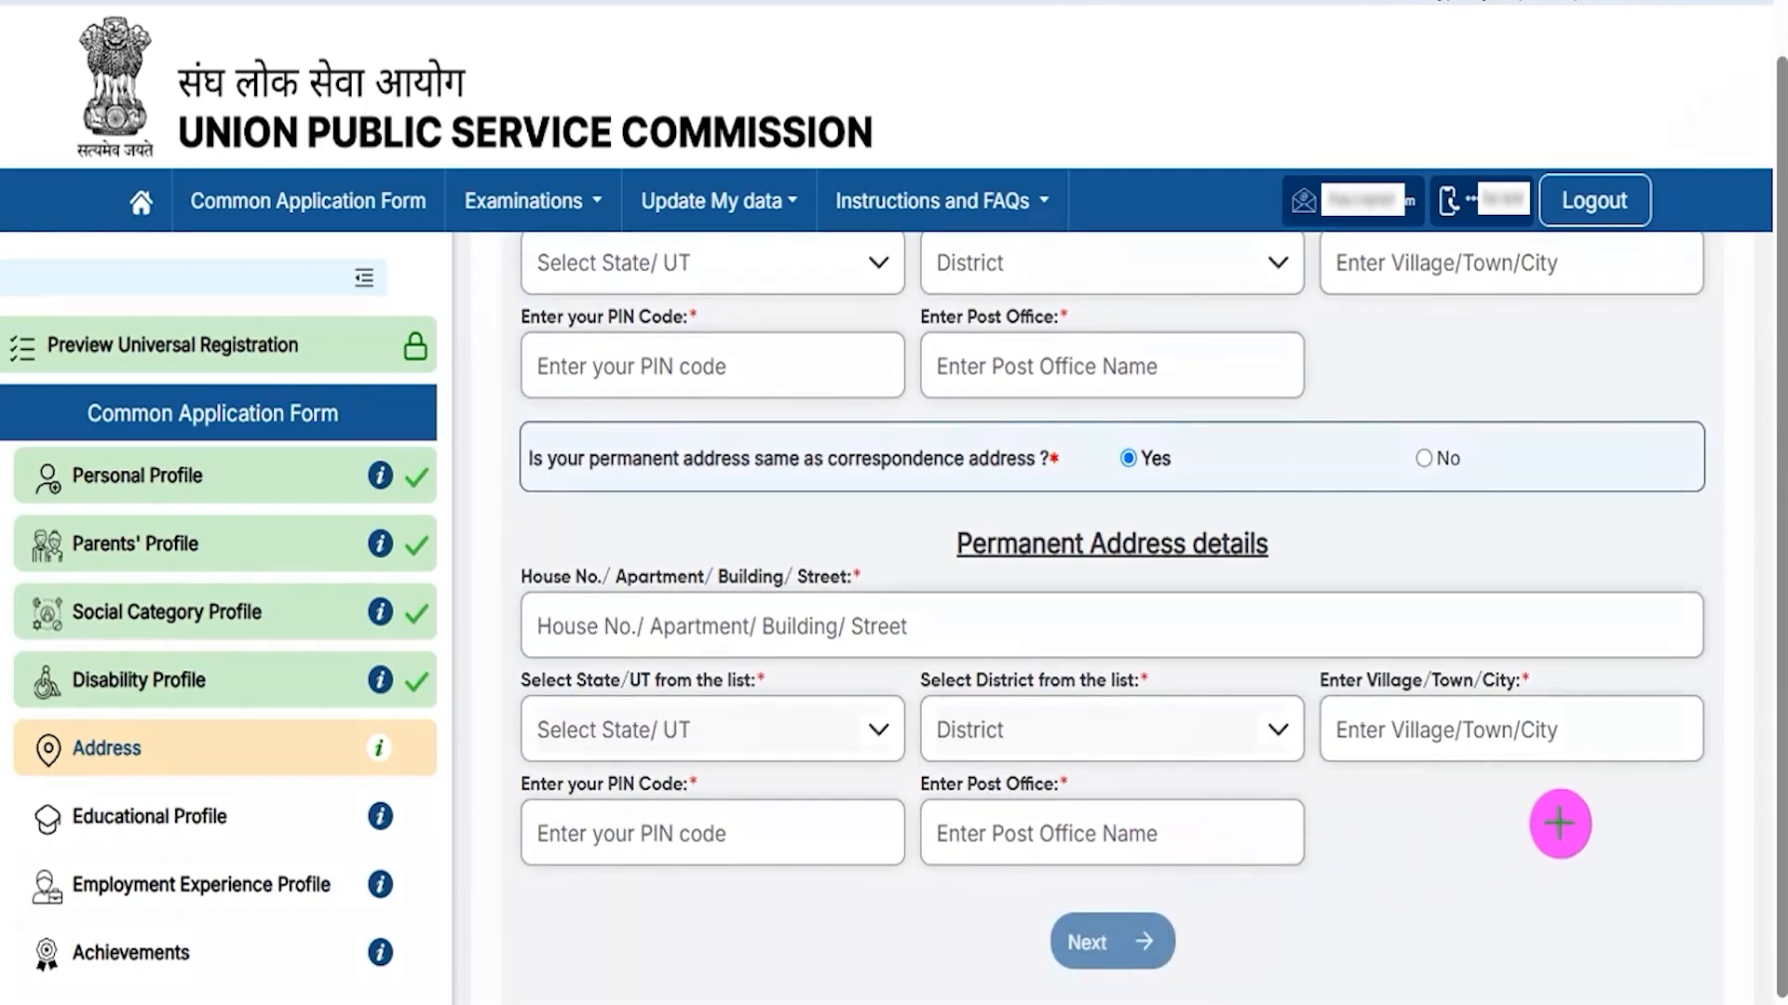
pyautogui.click(1166, 940)
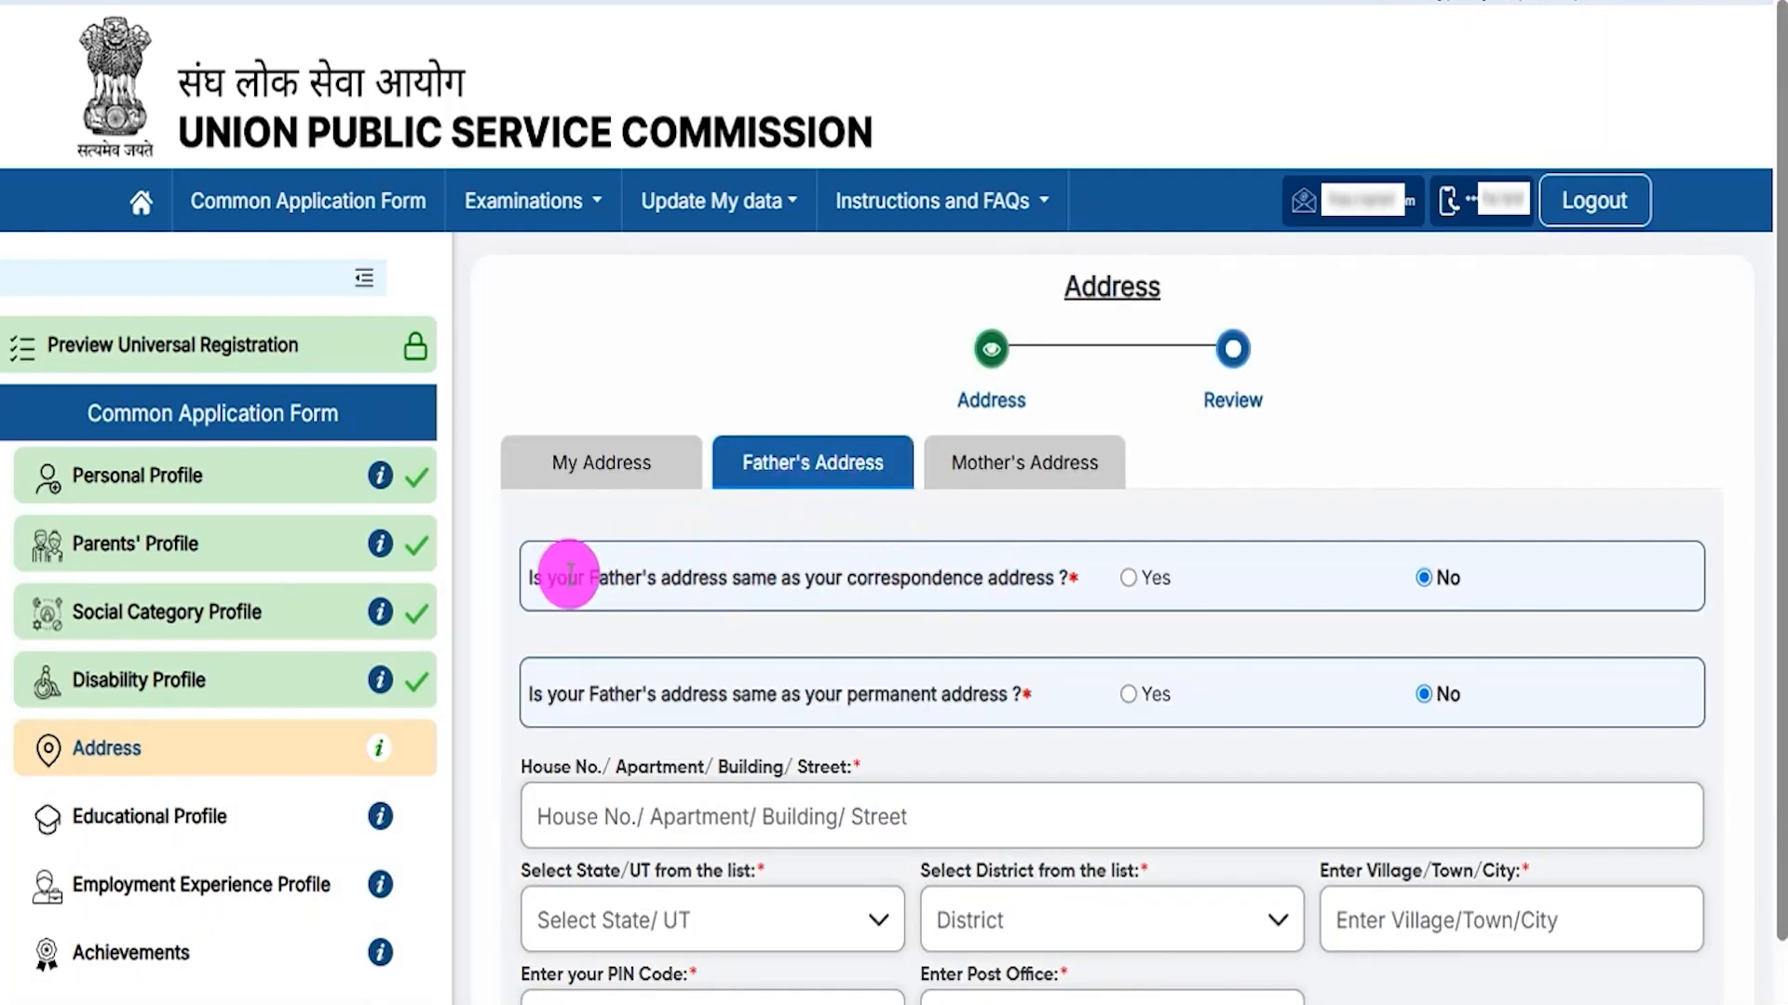
# Keep both father's same-address answers at No and examine the separate address fields this requires, from house number to post office.
pyautogui.moveTo(557, 577); pyautogui.dragTo(1007, 577)
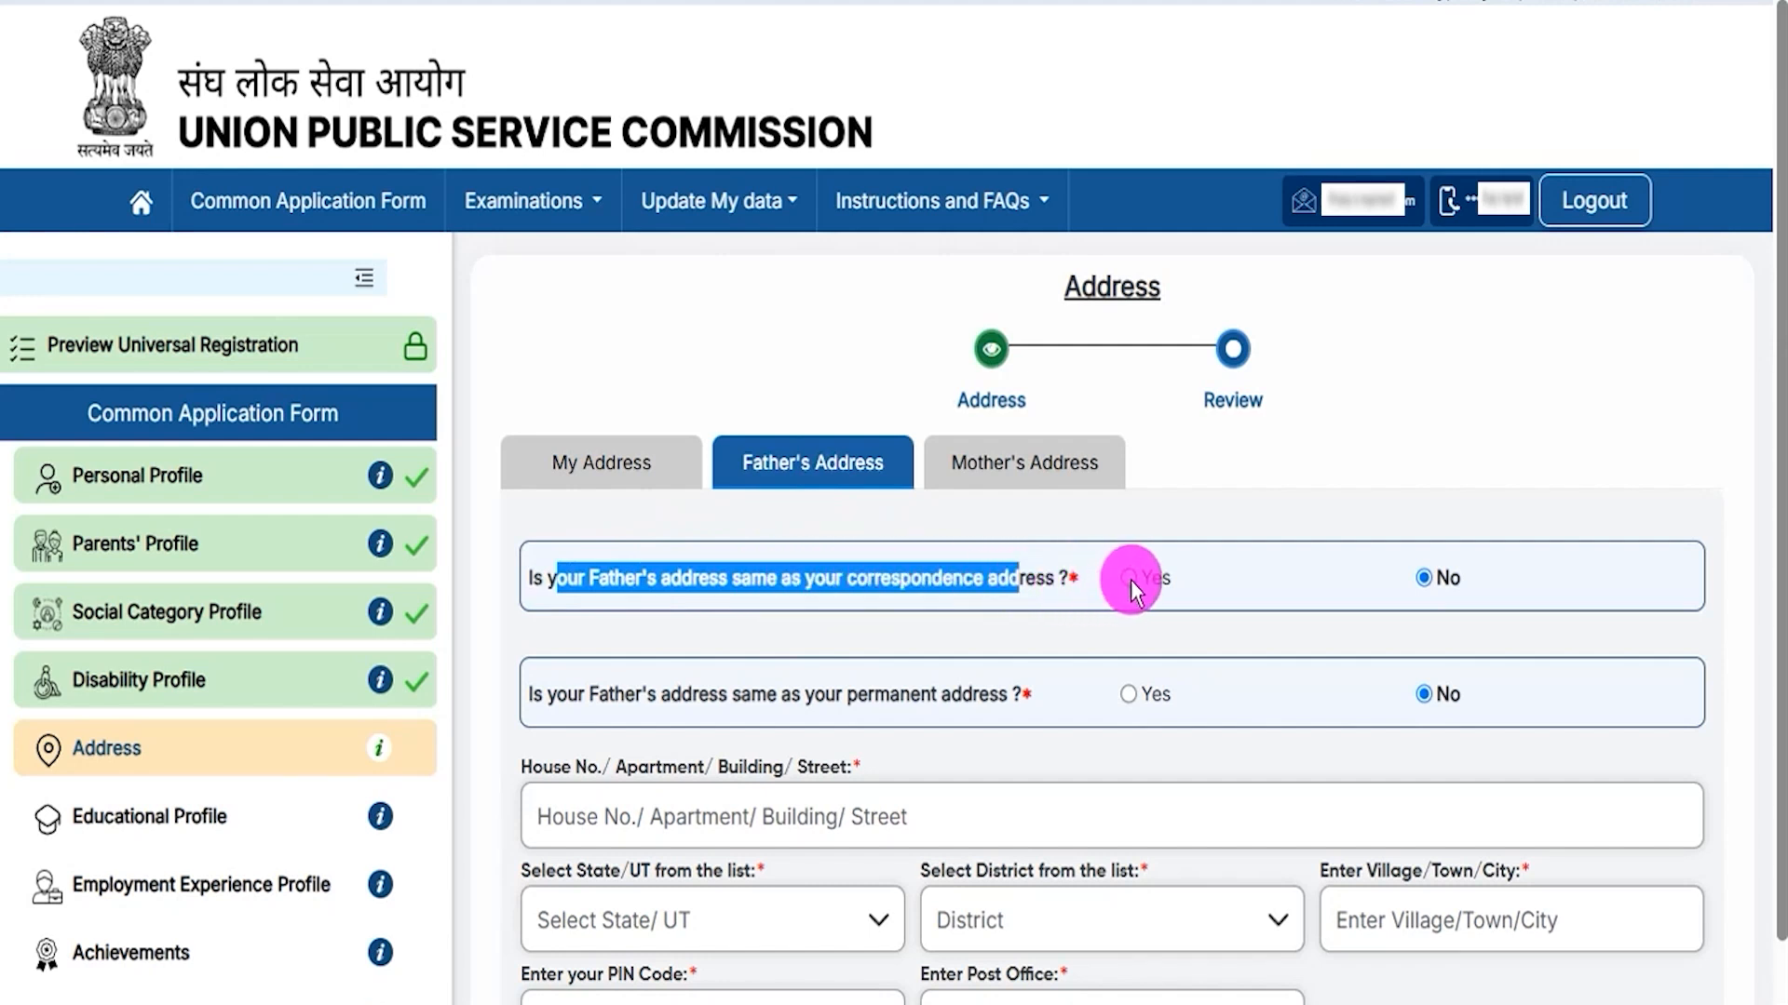
pyautogui.click(1426, 578)
pyautogui.moveTo(557, 695); pyautogui.dragTo(961, 695)
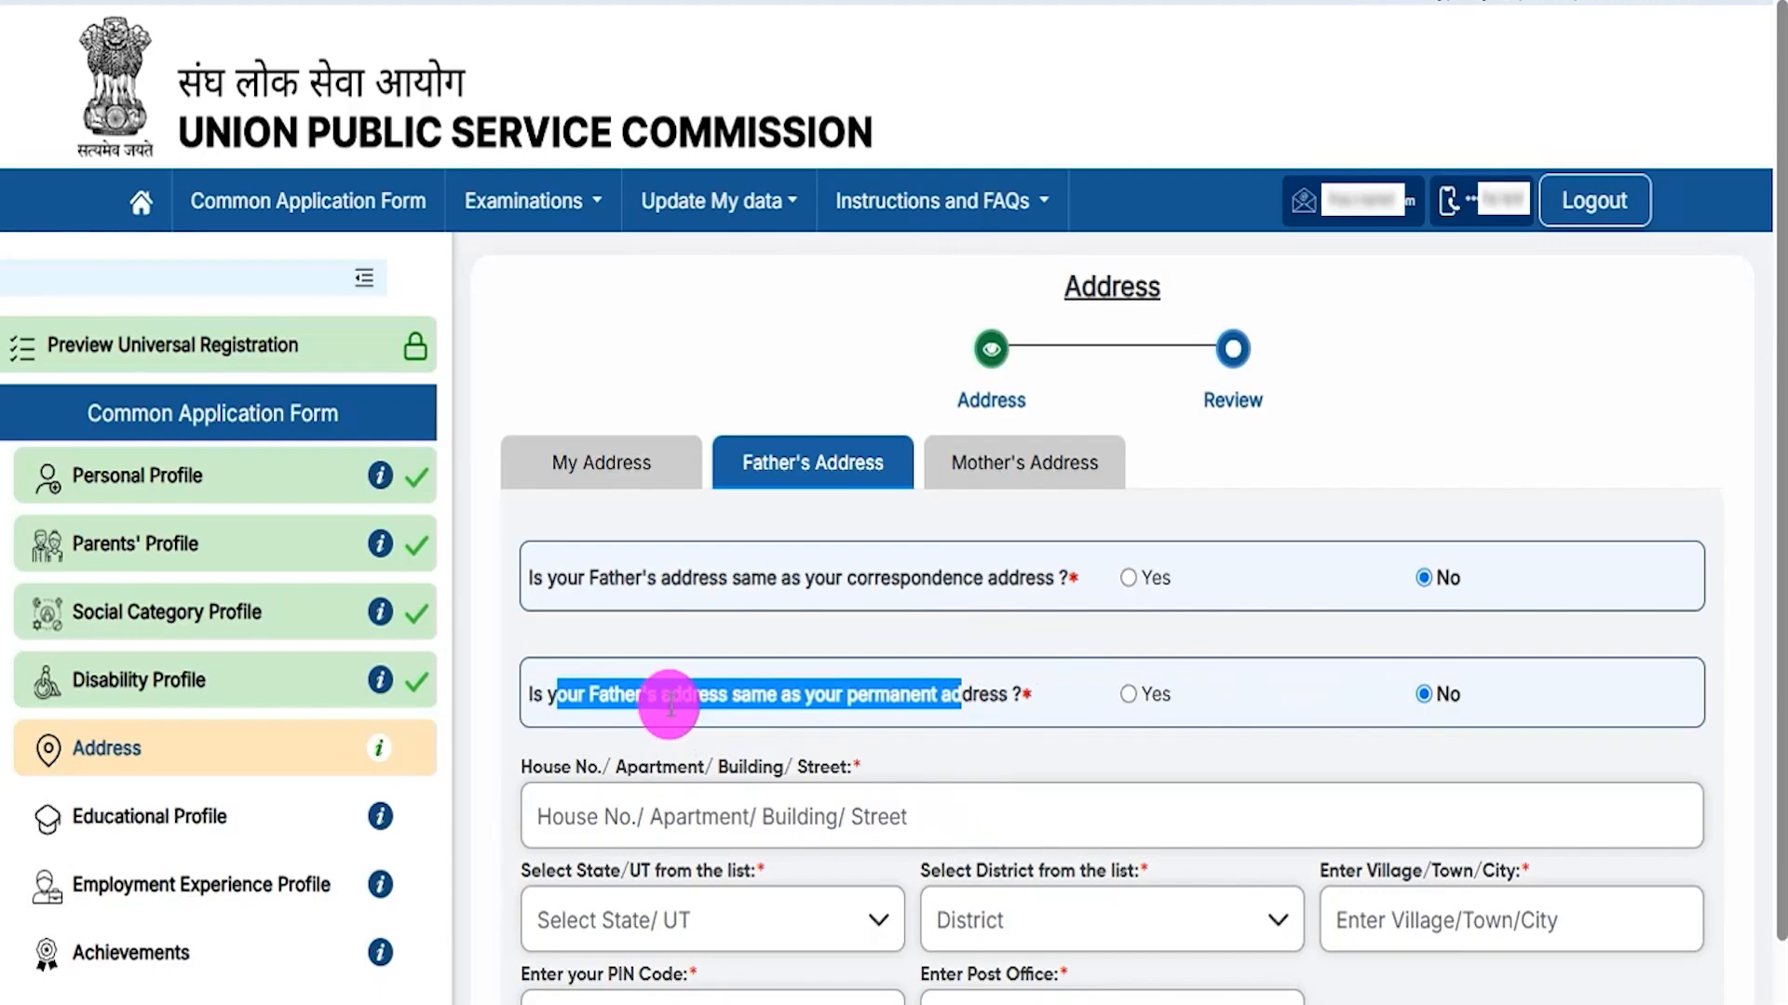
pyautogui.click(596, 689)
pyautogui.moveTo(546, 694); pyautogui.dragTo(1008, 696)
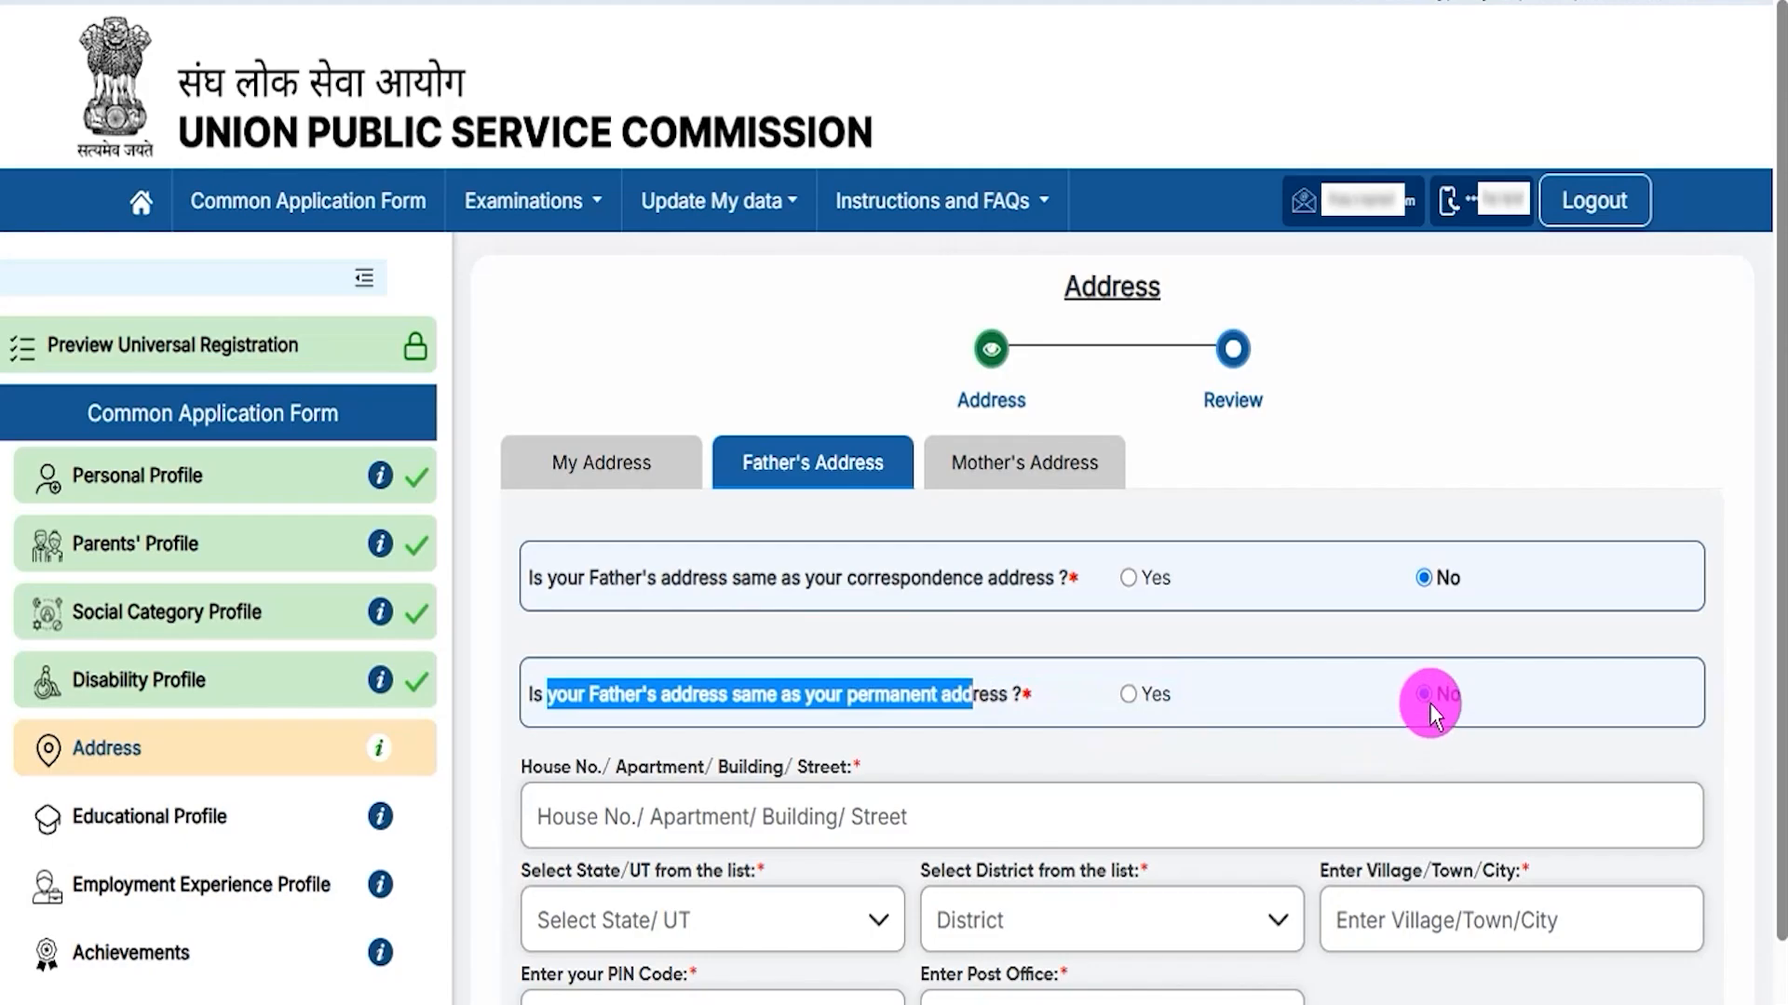
pyautogui.click(662, 816)
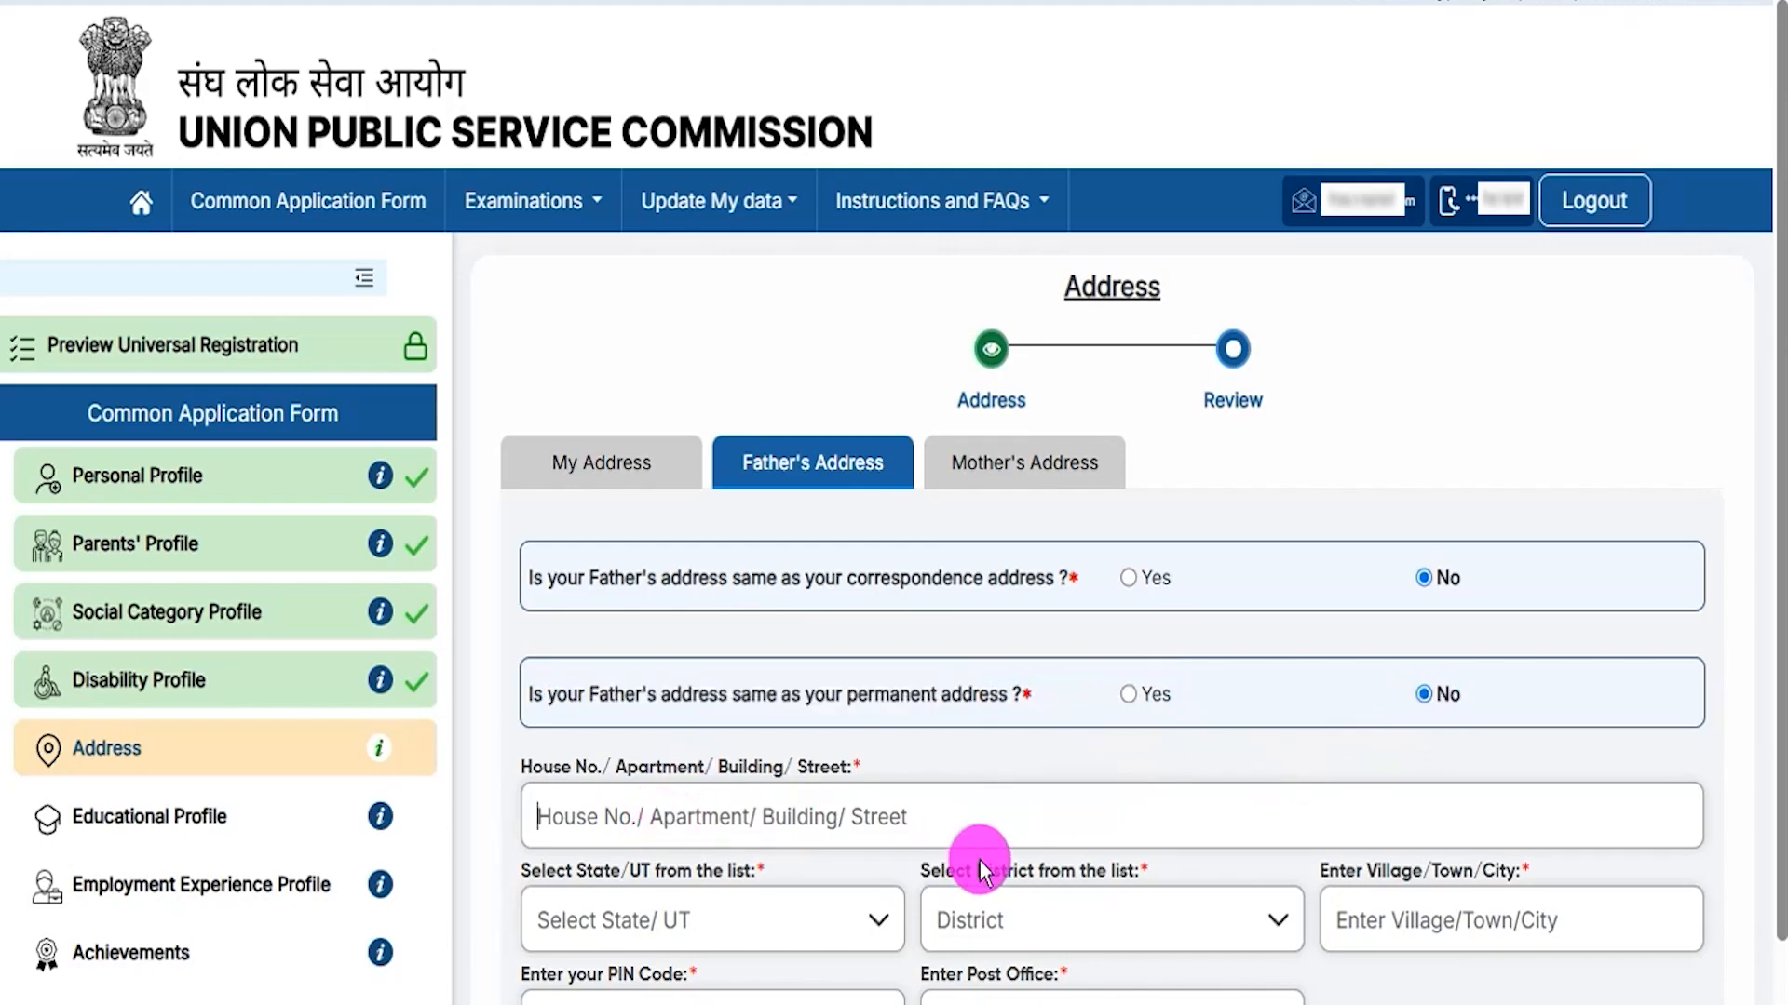
pyautogui.scroll(-2, 980, 838)
pyautogui.scroll(-1, 968, 810)
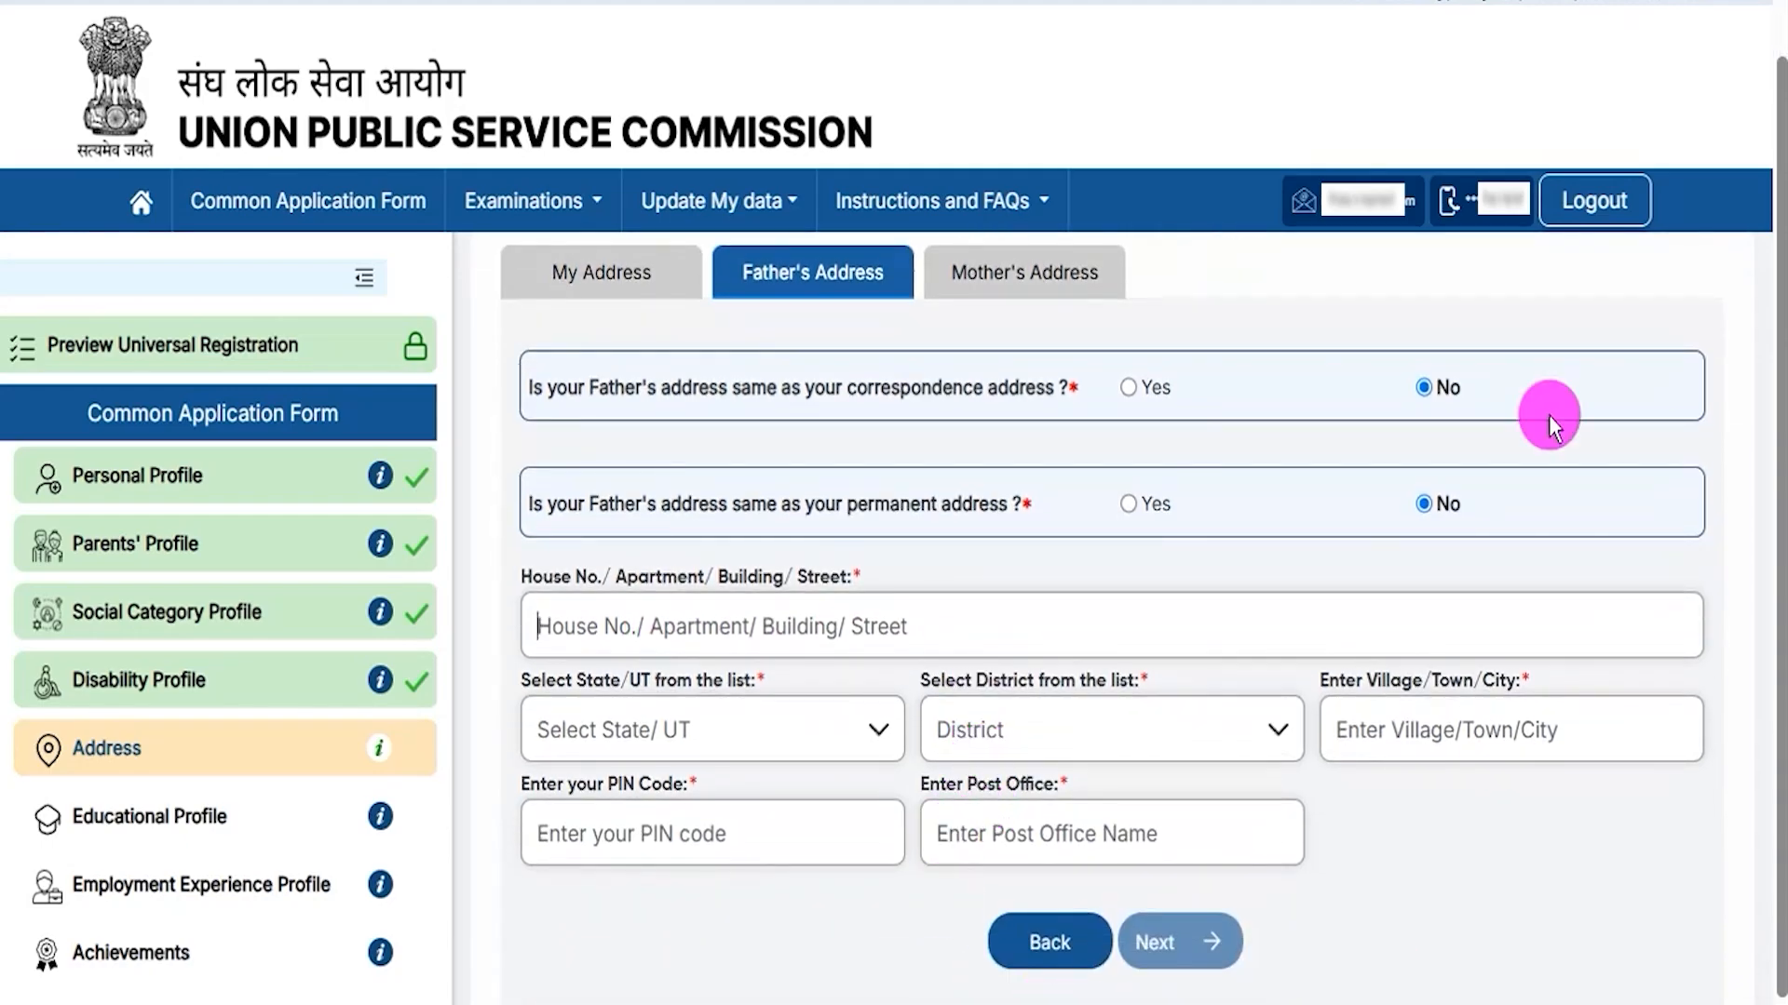
# Go through the mother's address question, review the entered addresses and submit the Address section.
pyautogui.click(1505, 857)
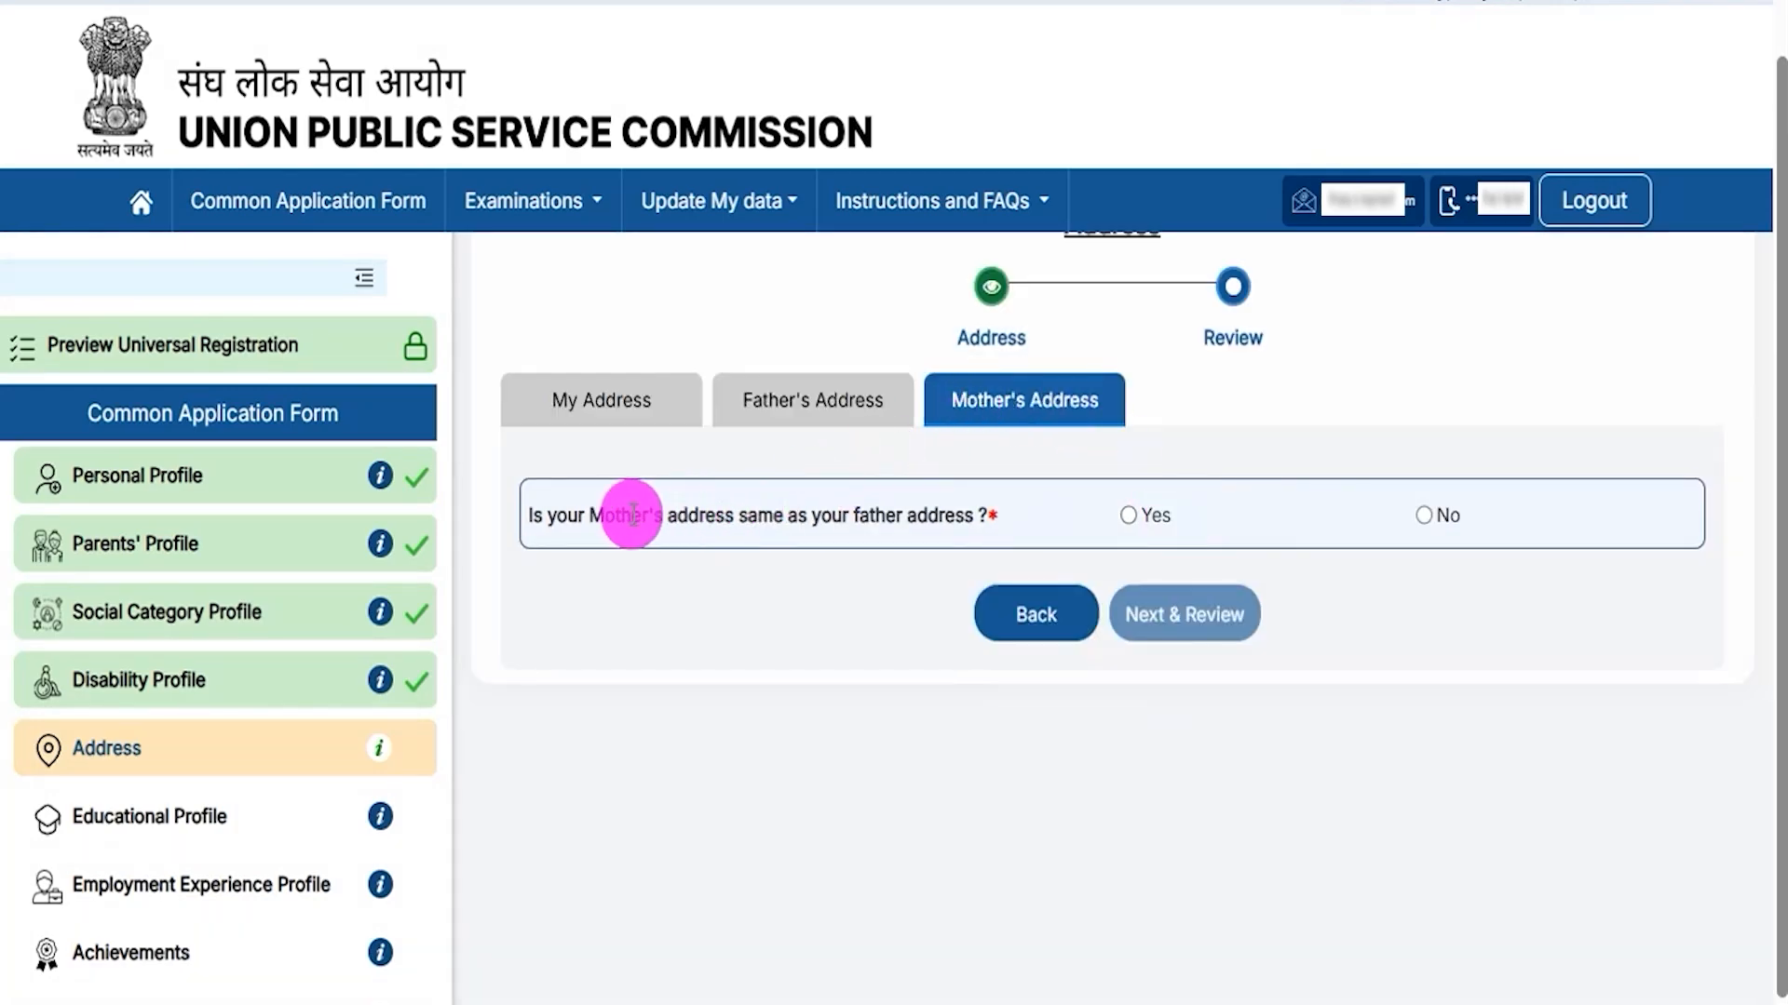
pyautogui.moveTo(607, 515); pyautogui.dragTo(917, 515)
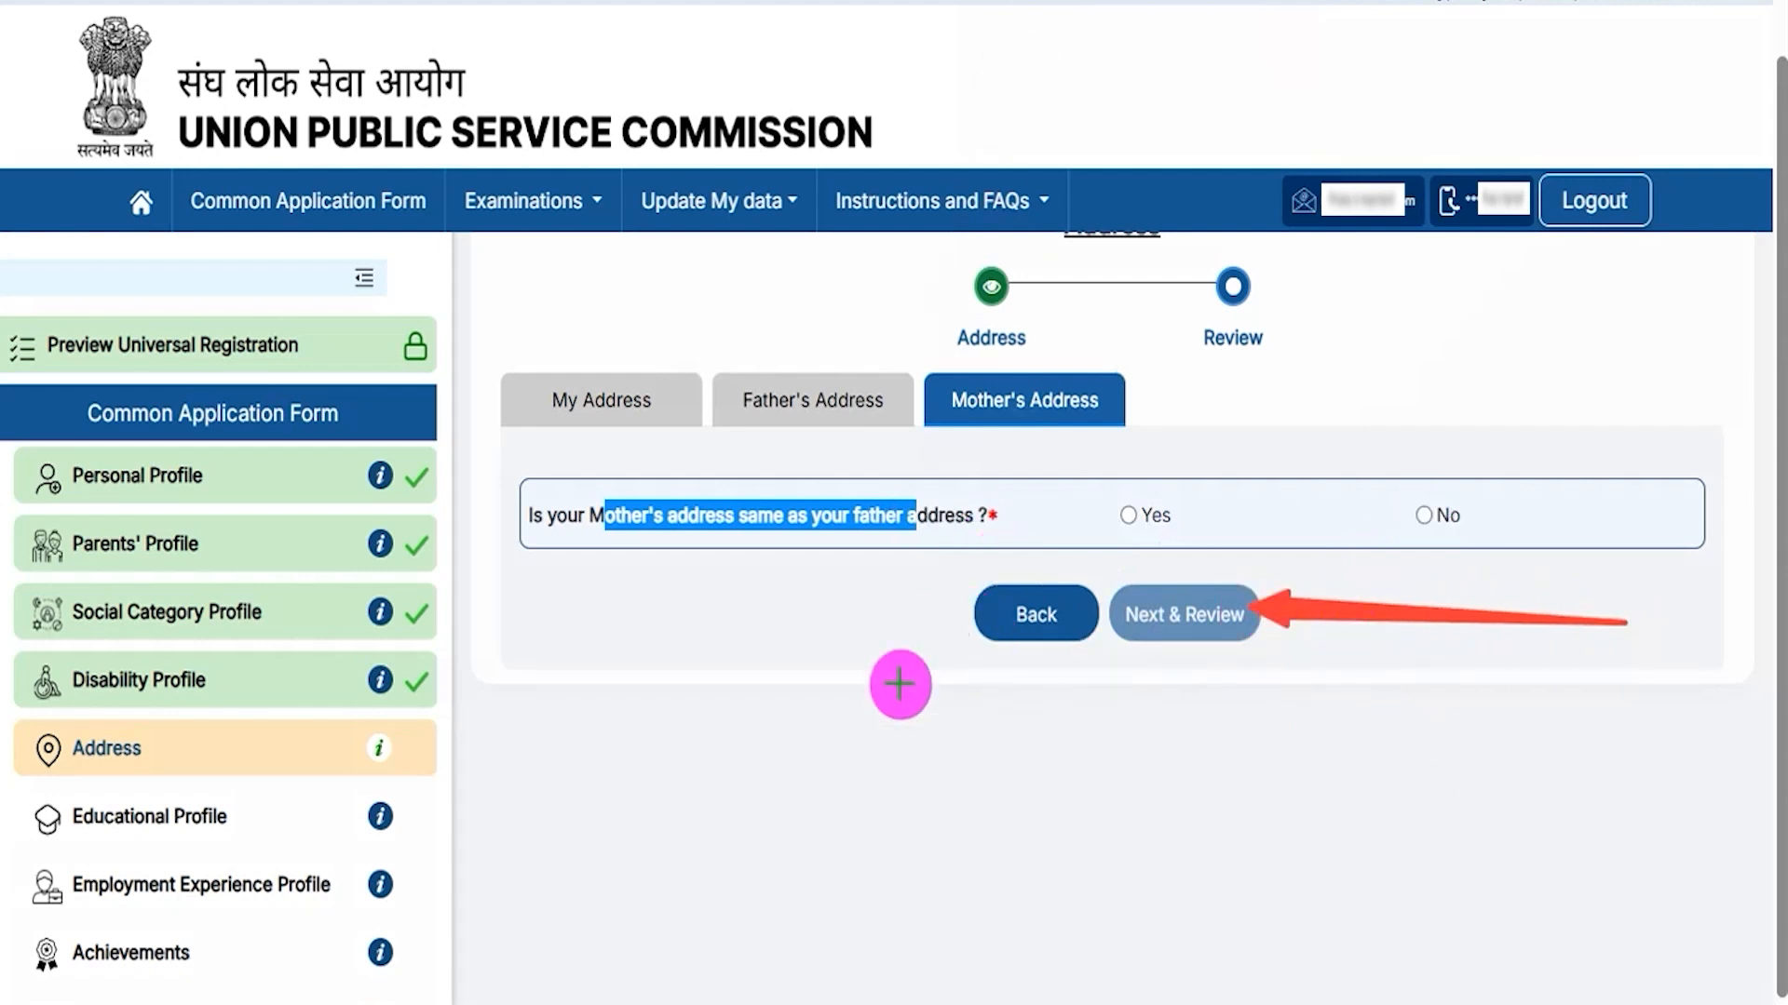
pyautogui.click(1225, 637)
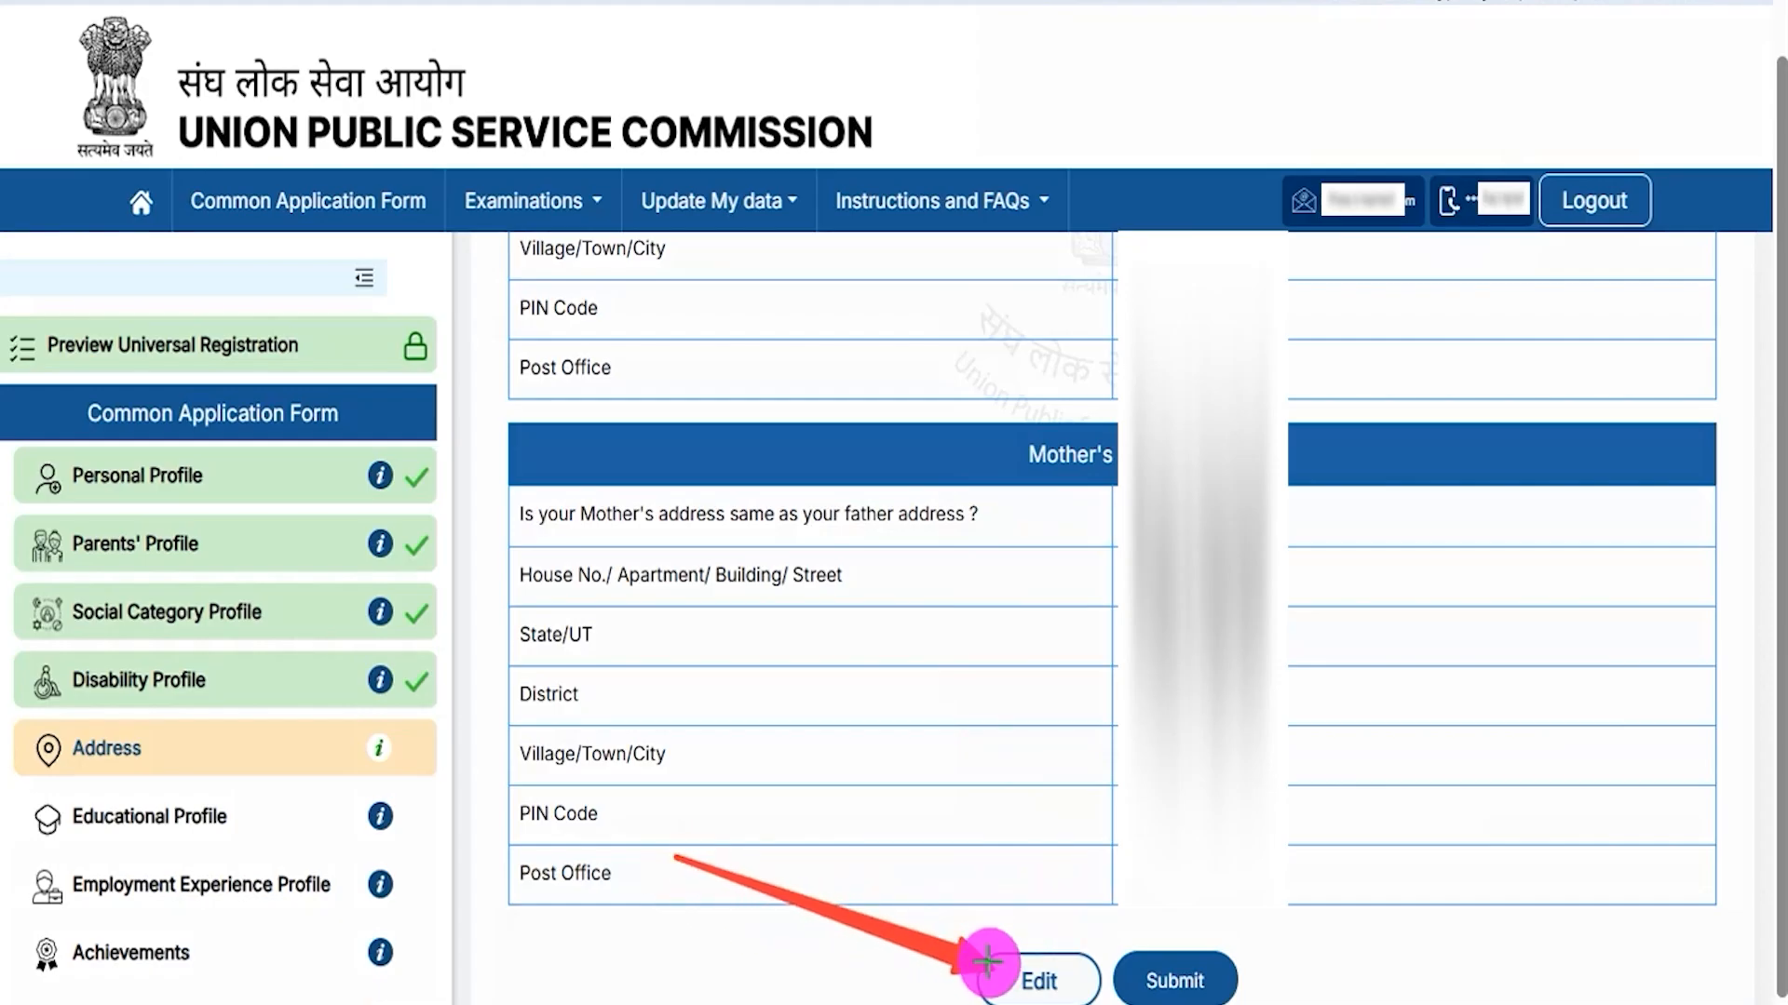
pyautogui.click(1222, 965)
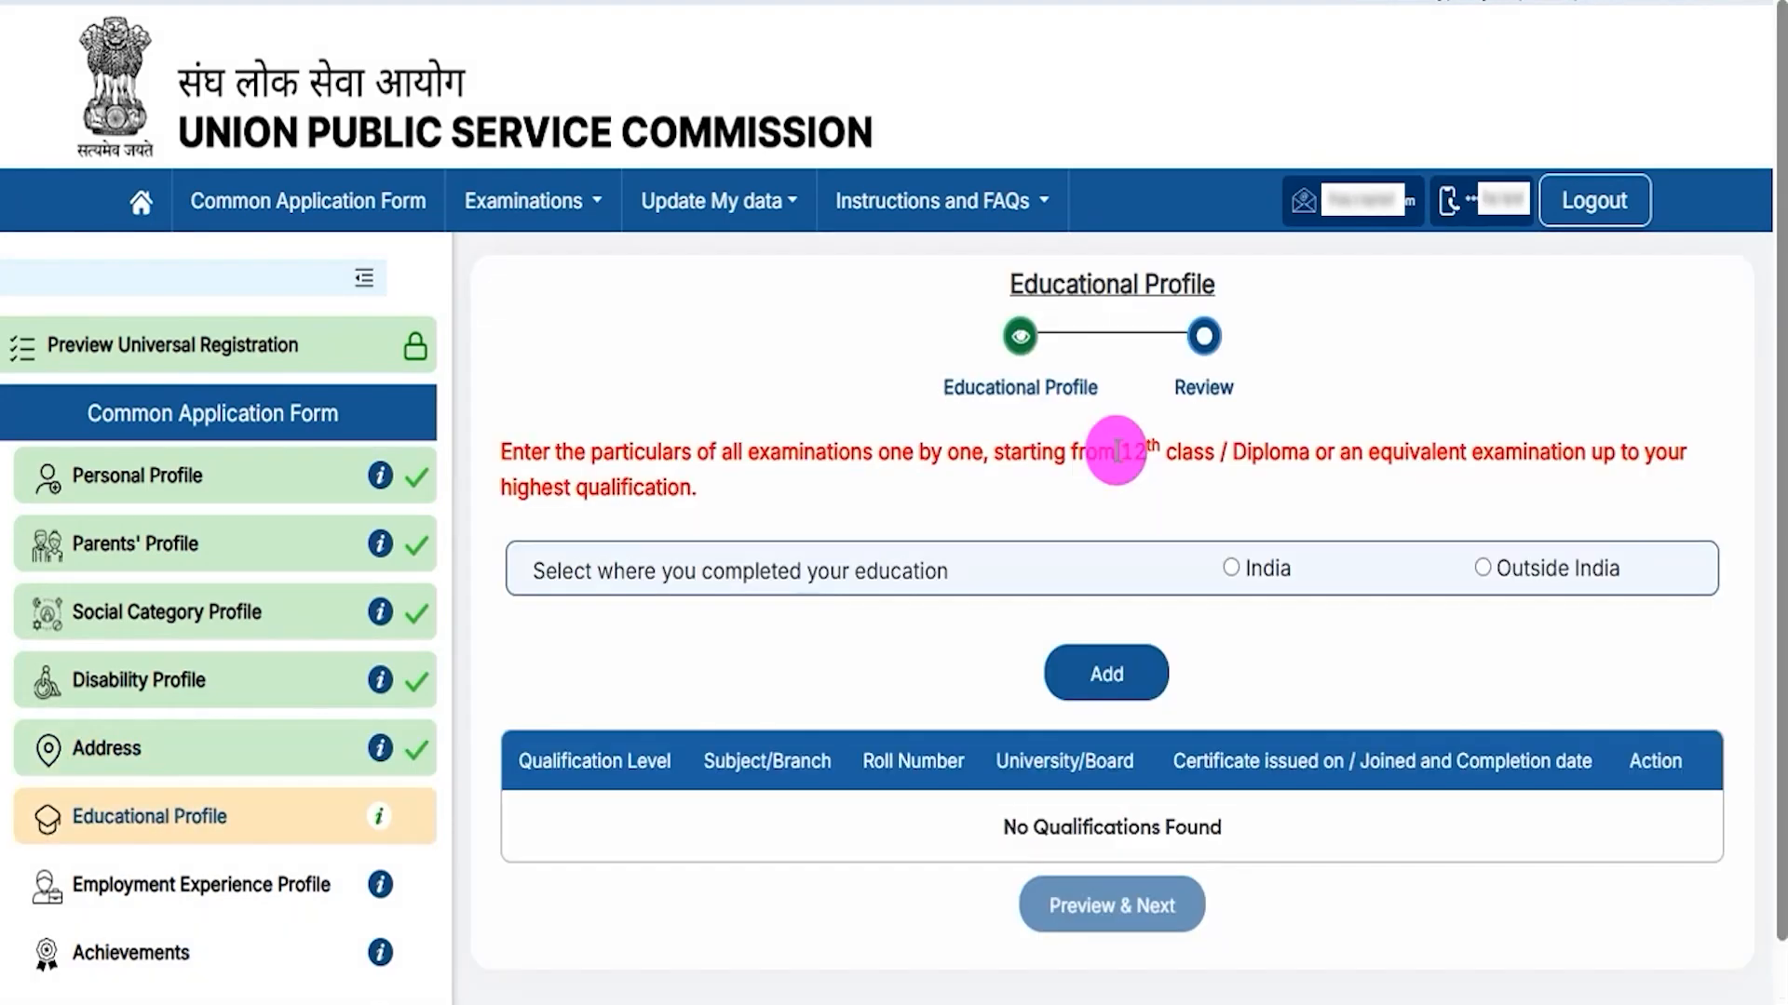
# Read the Educational Profile instruction on entering examinations and set the place where education was completed to India.
pyautogui.moveTo(1053, 284); pyautogui.dragTo(1164, 282)
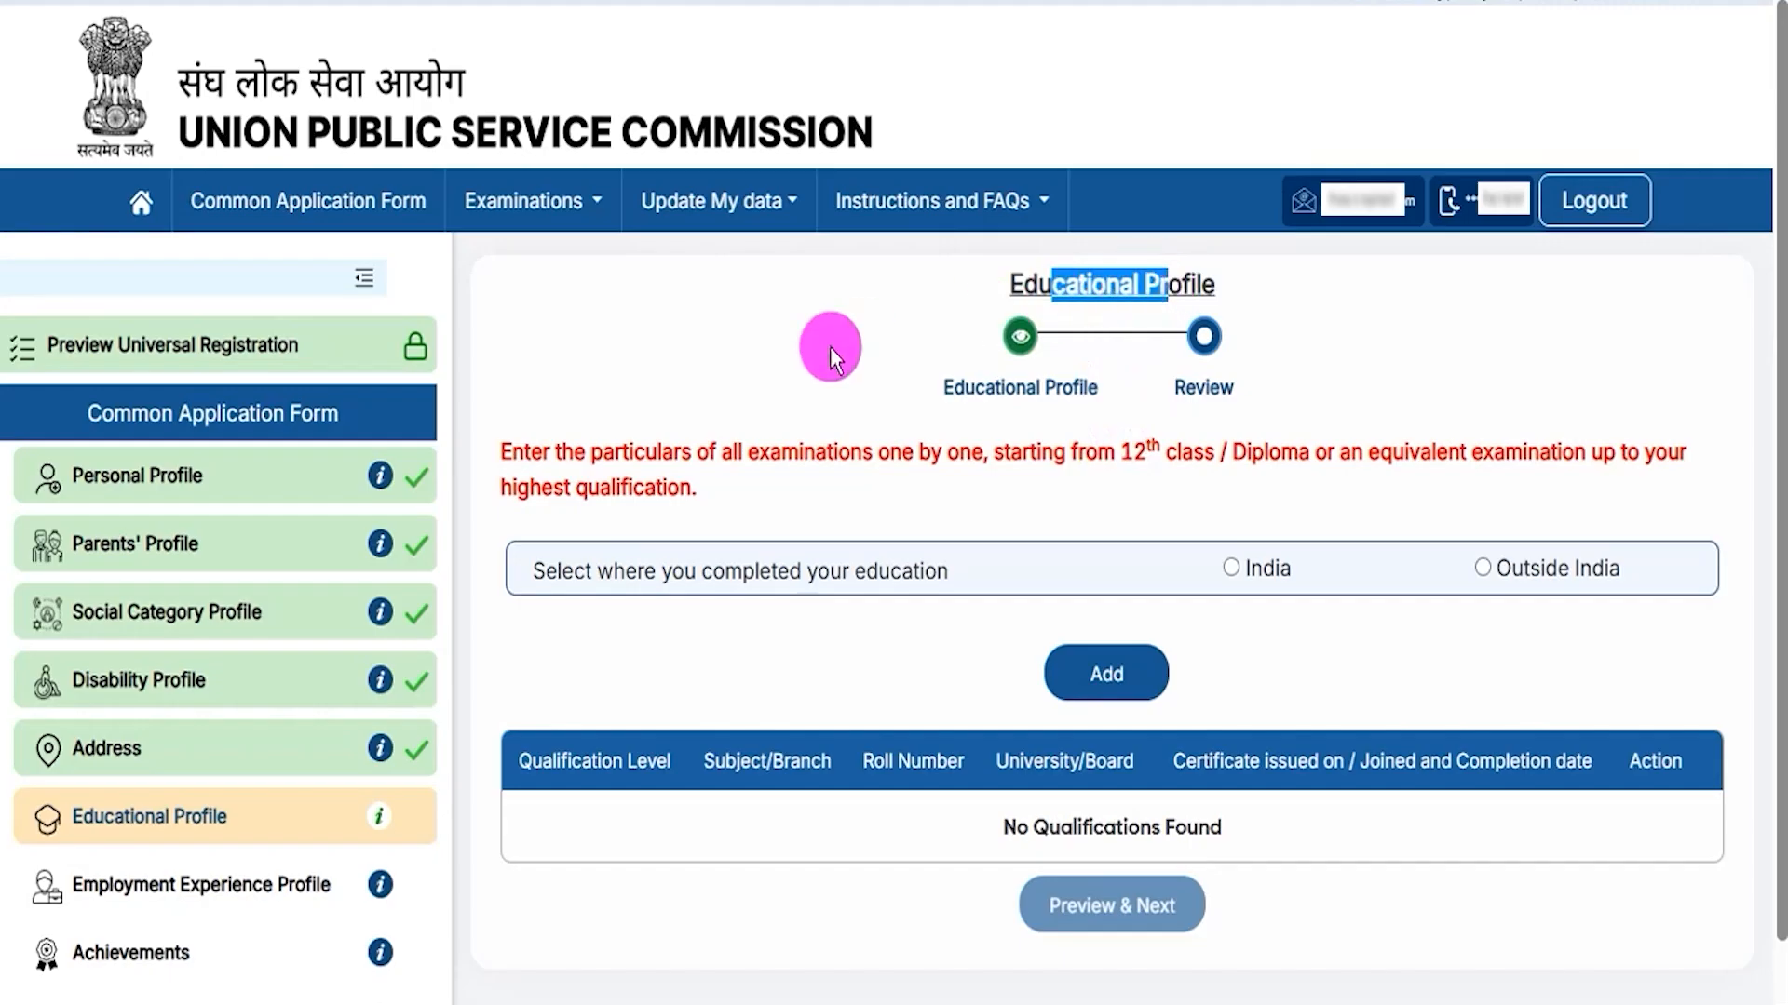
pyautogui.moveTo(573, 451); pyautogui.dragTo(1164, 450)
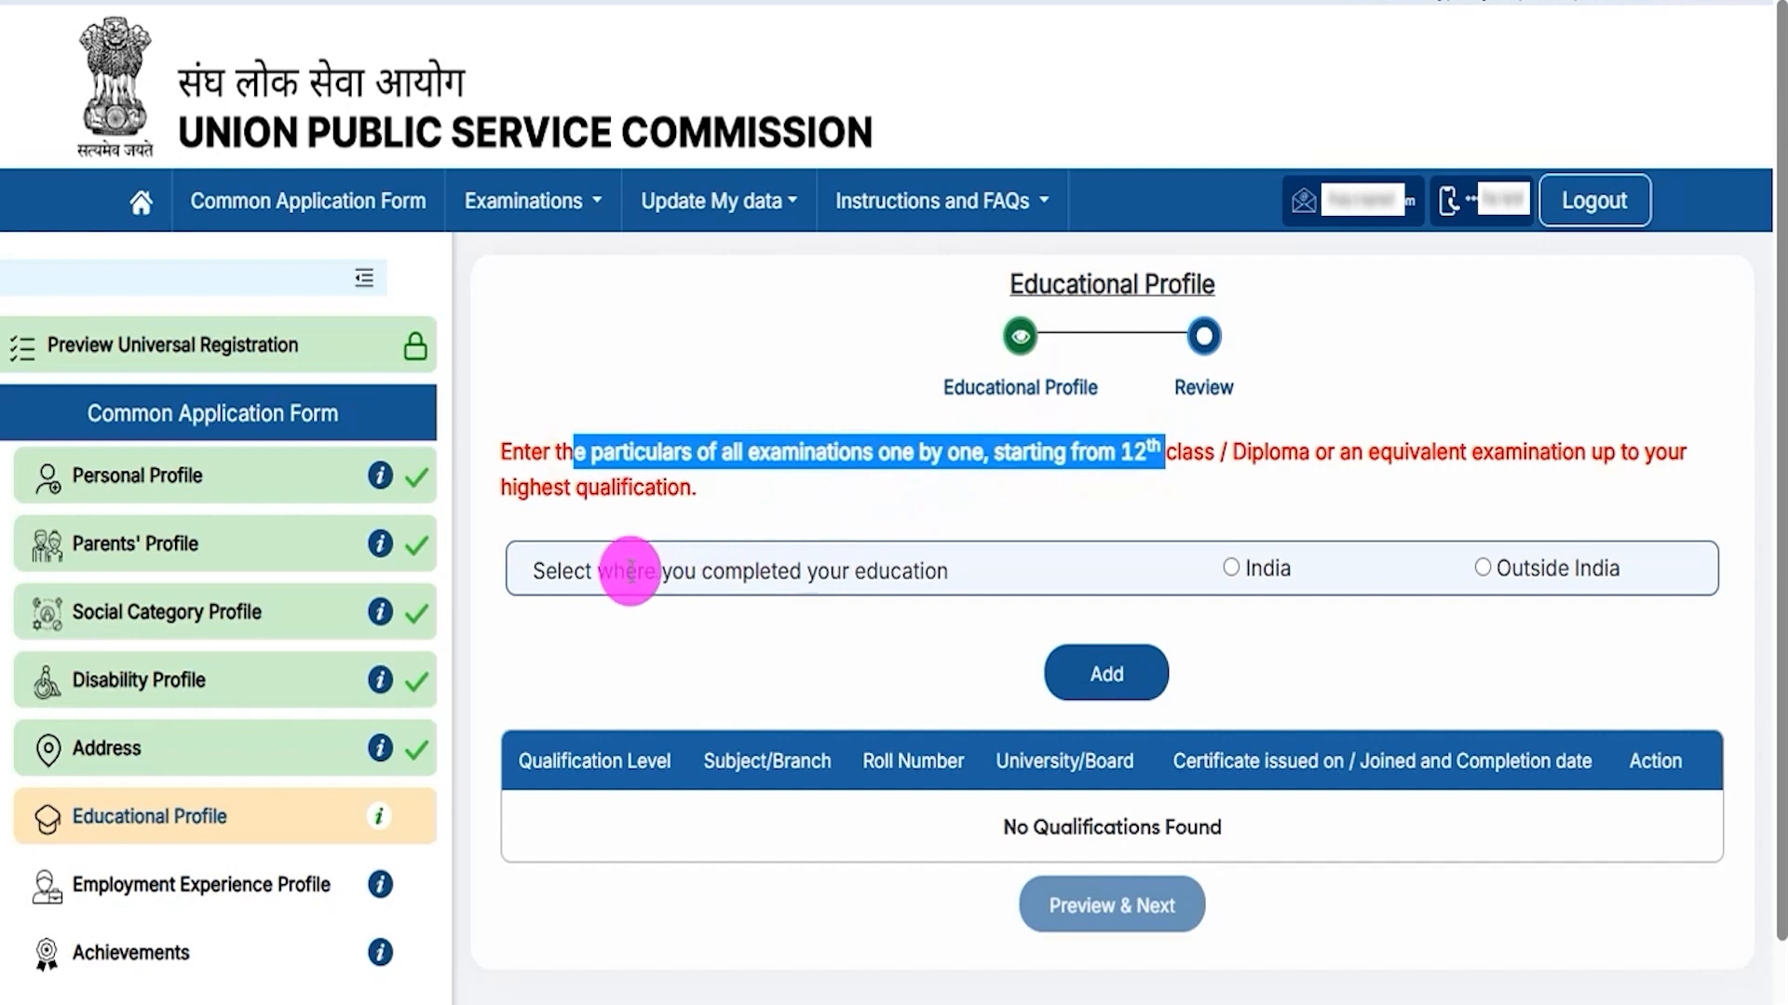
pyautogui.moveTo(626, 571); pyautogui.dragTo(771, 577)
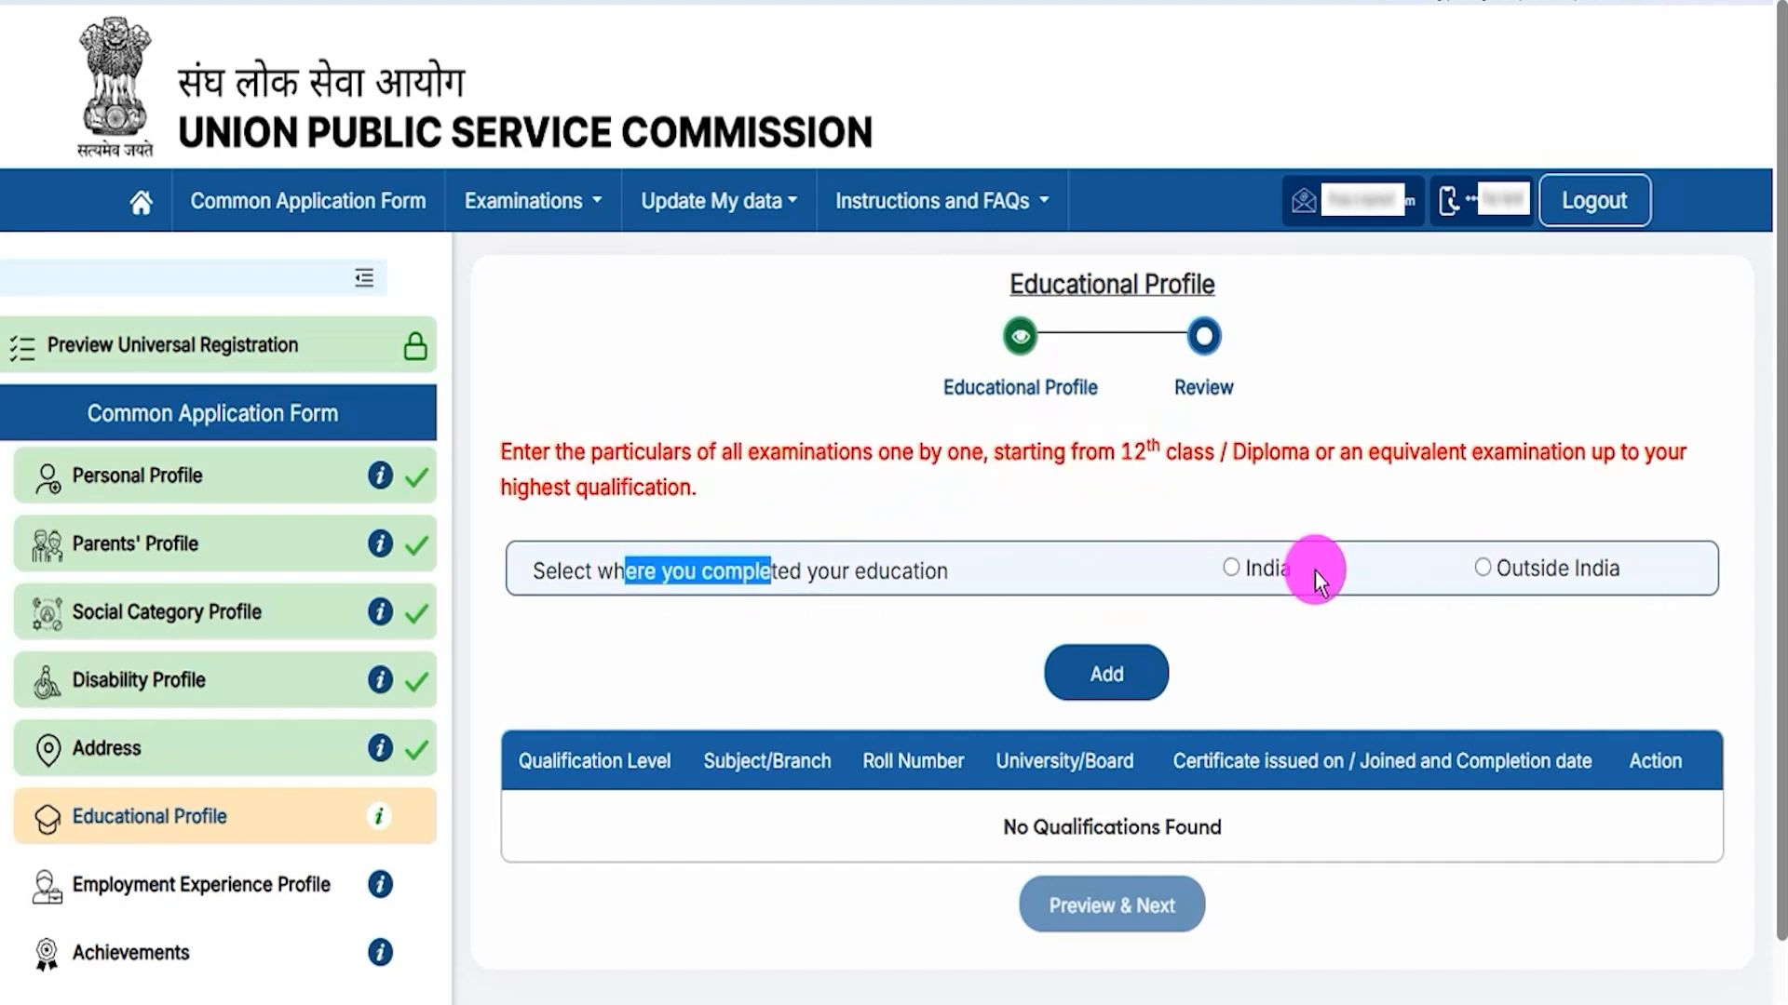
pyautogui.click(1231, 568)
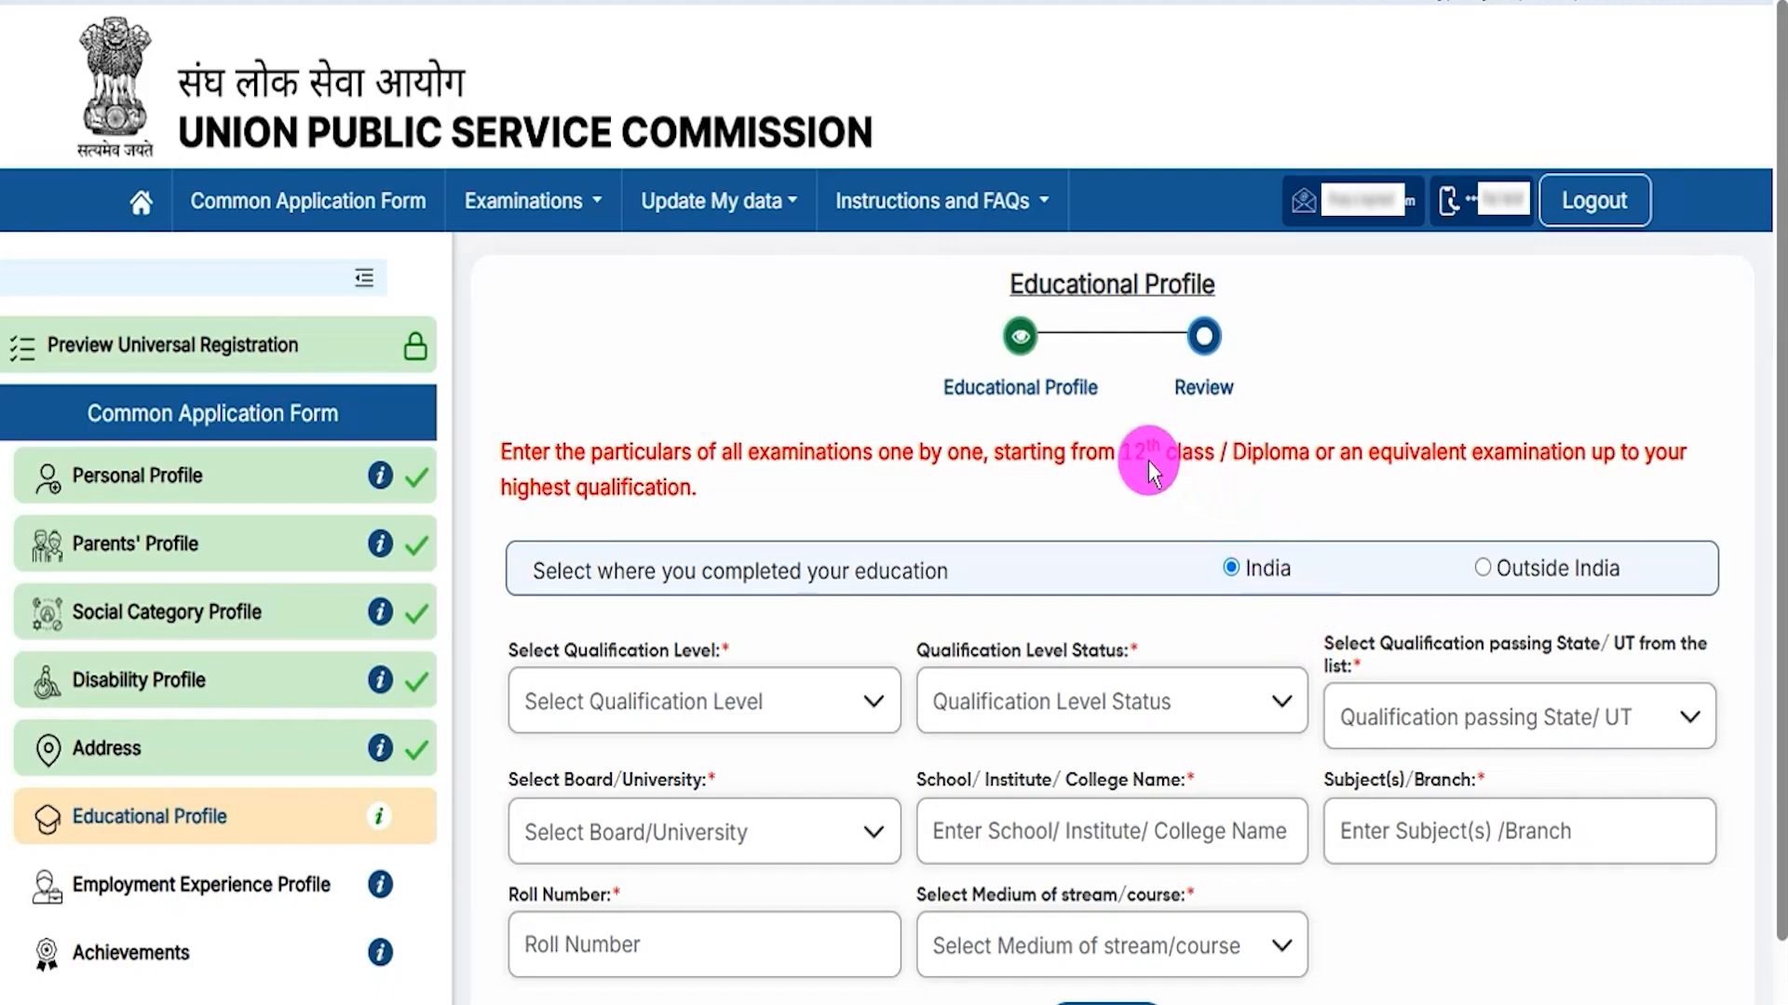
# Set the qualification level to Higher Secondary (10+2) and its status to Completed.
pyautogui.moveTo(1120, 453); pyautogui.dragTo(1193, 453)
pyautogui.scroll(-2, 1215, 648)
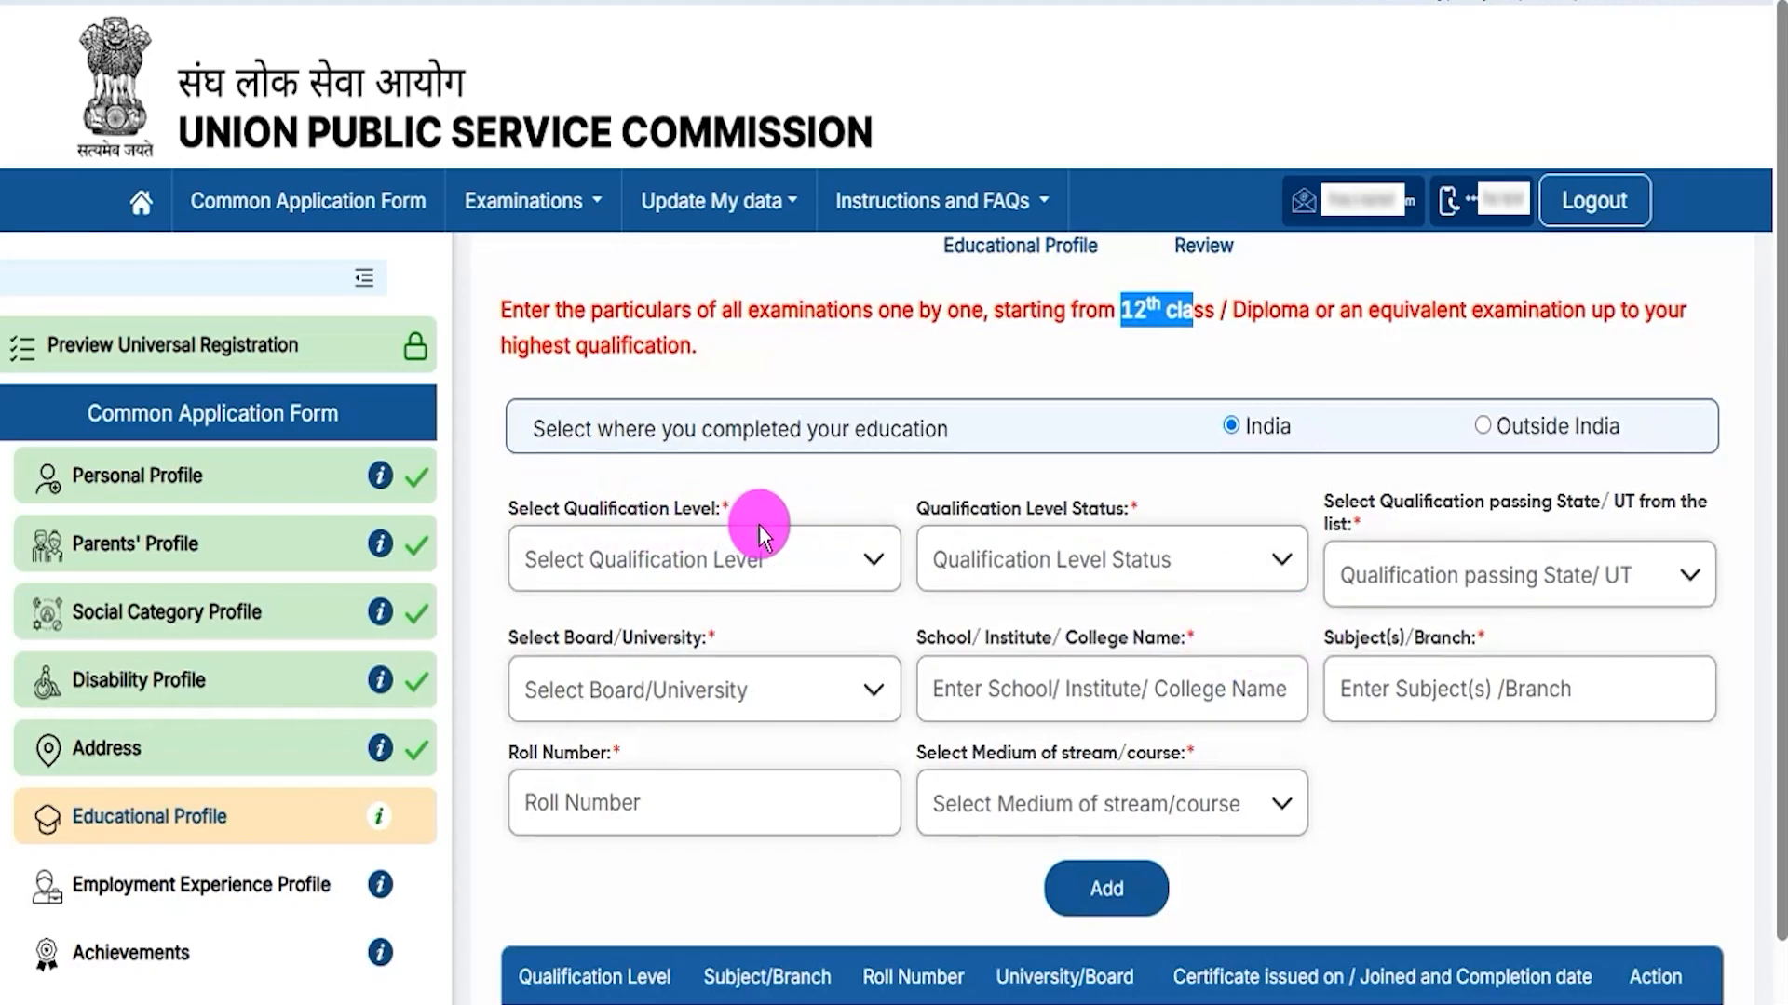
pyautogui.click(677, 564)
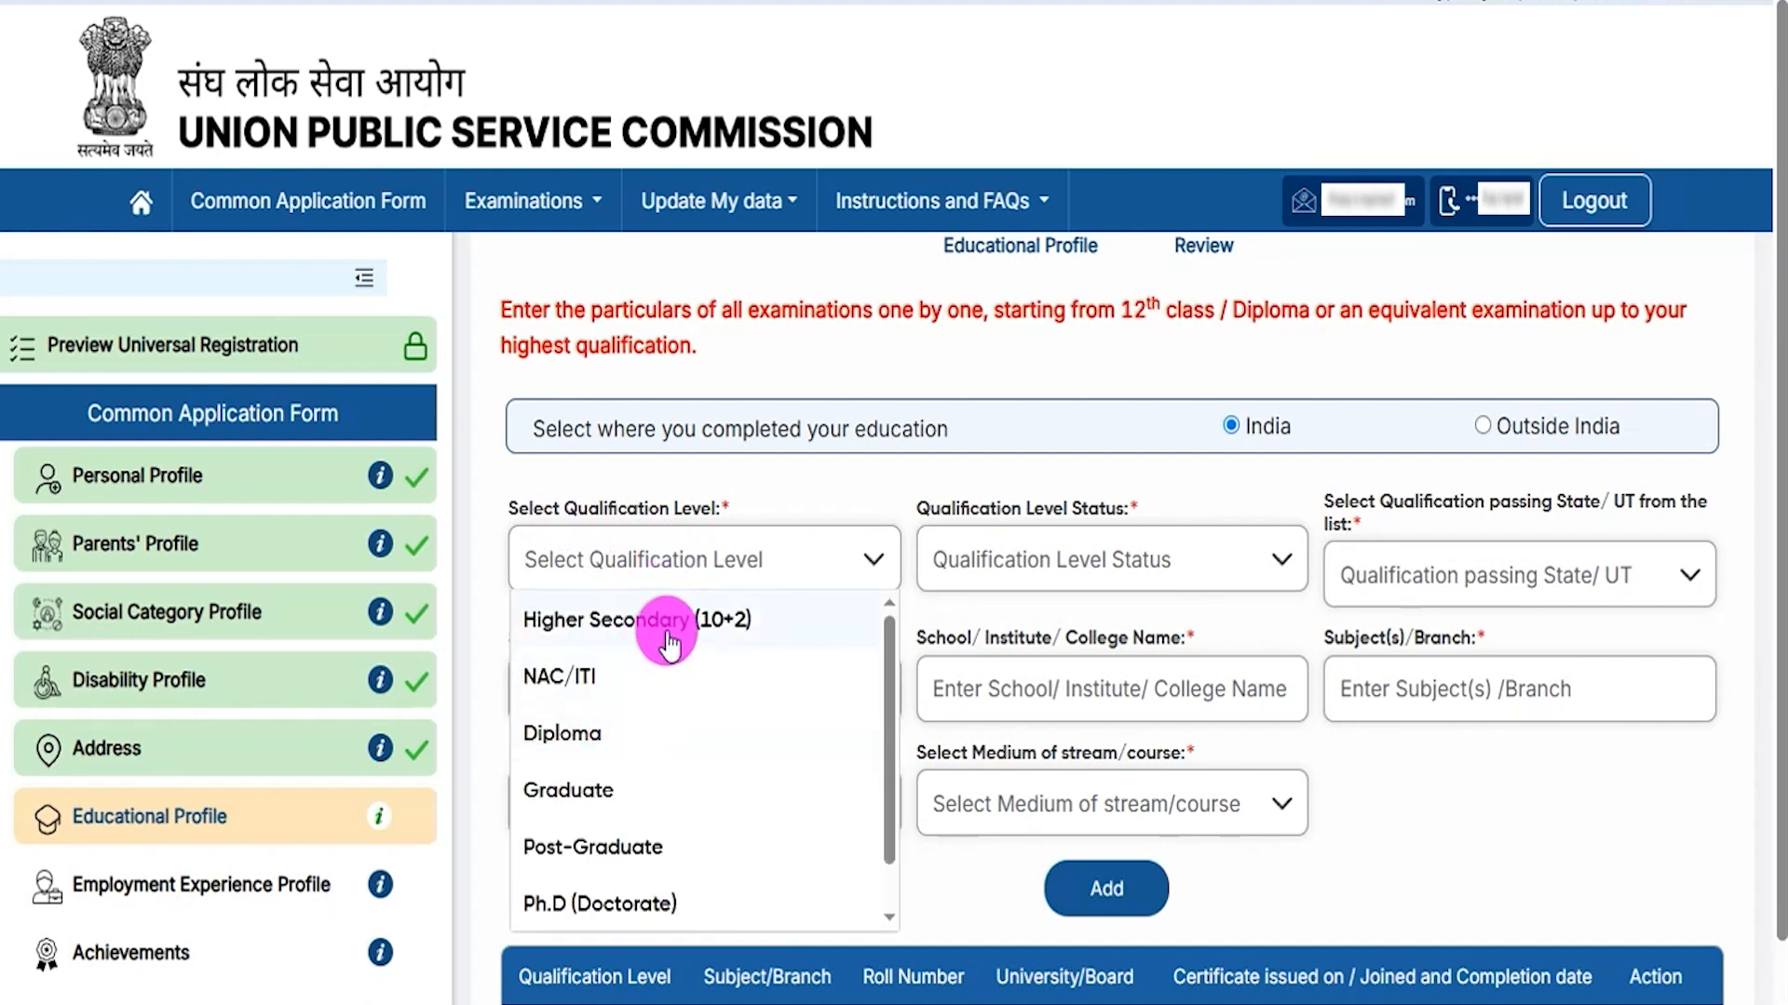
pyautogui.click(710, 634)
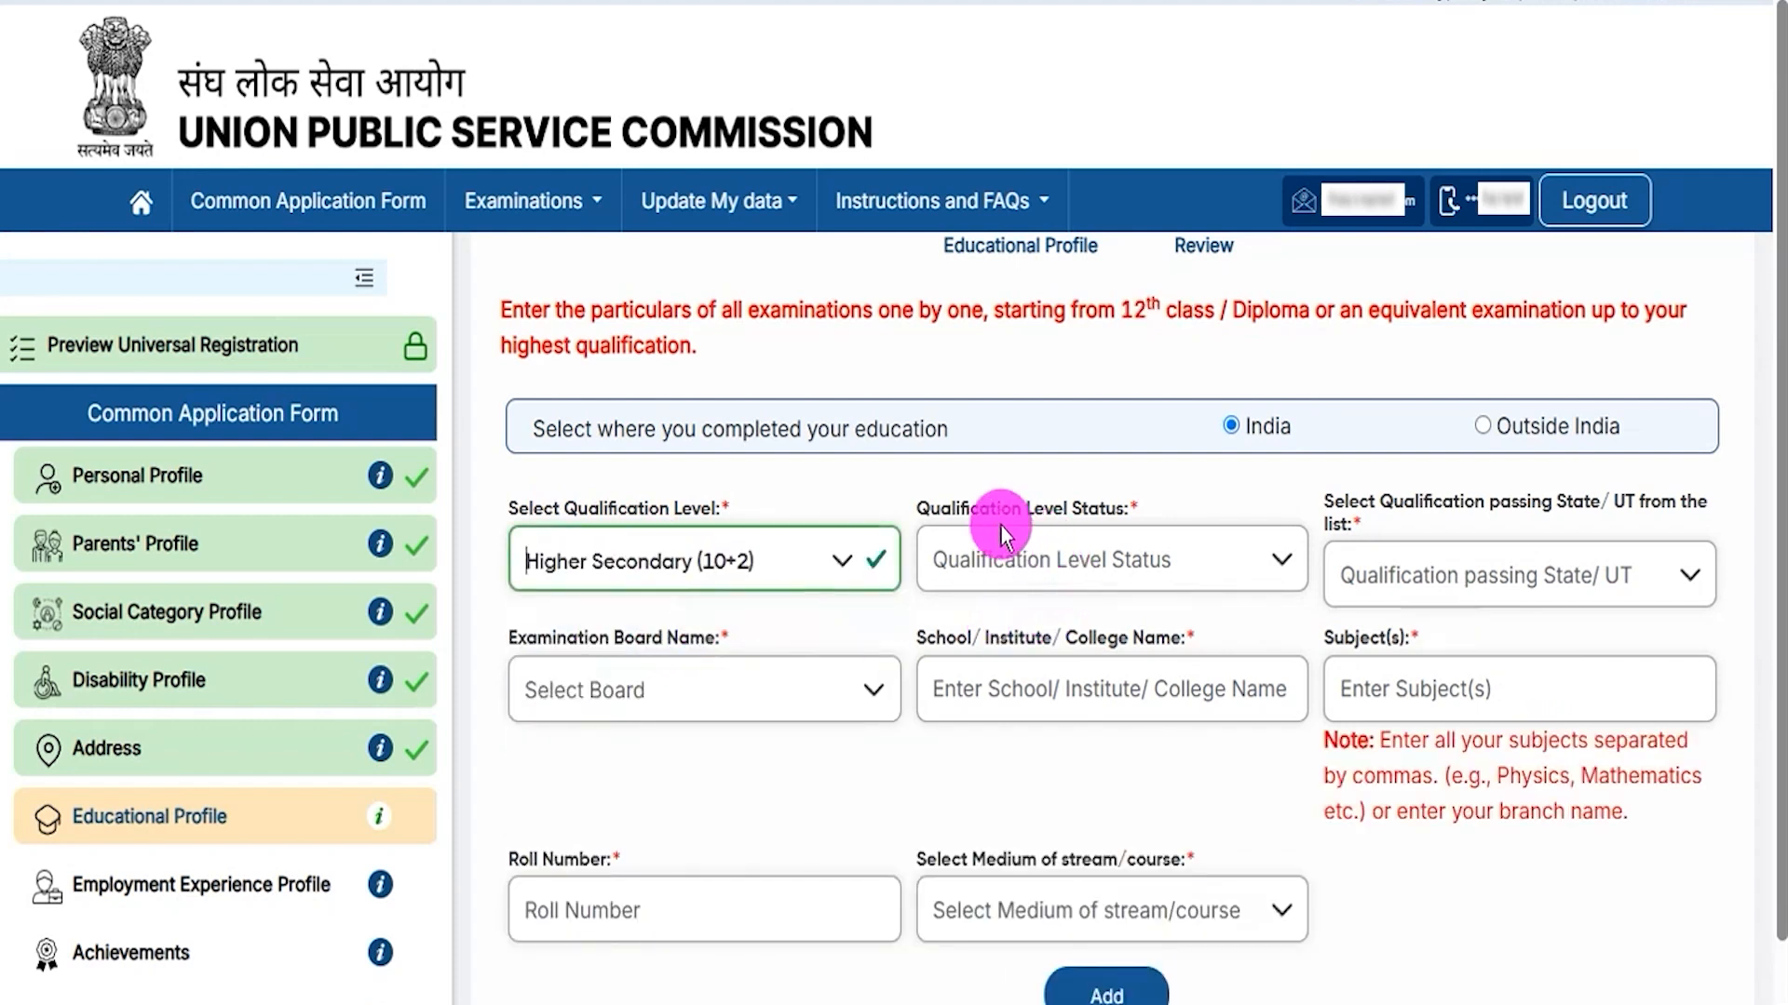
pyautogui.moveTo(951, 511); pyautogui.dragTo(1035, 509)
pyautogui.click(1121, 562)
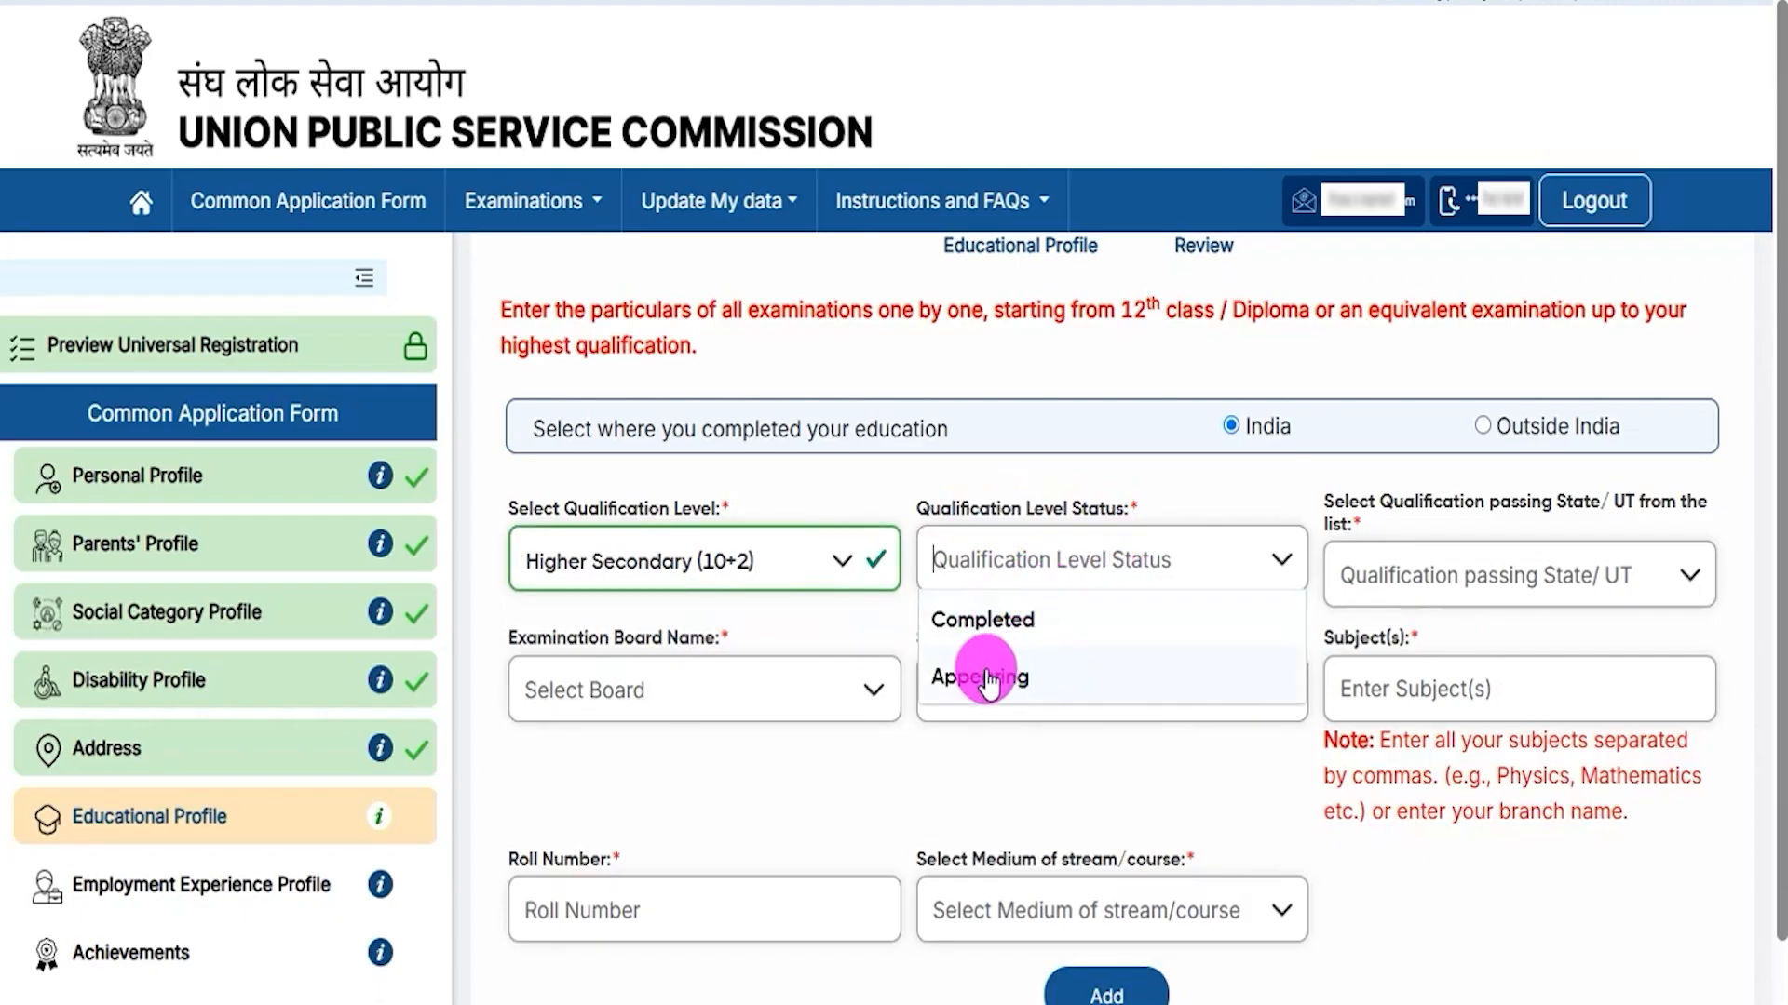
pyautogui.click(1002, 622)
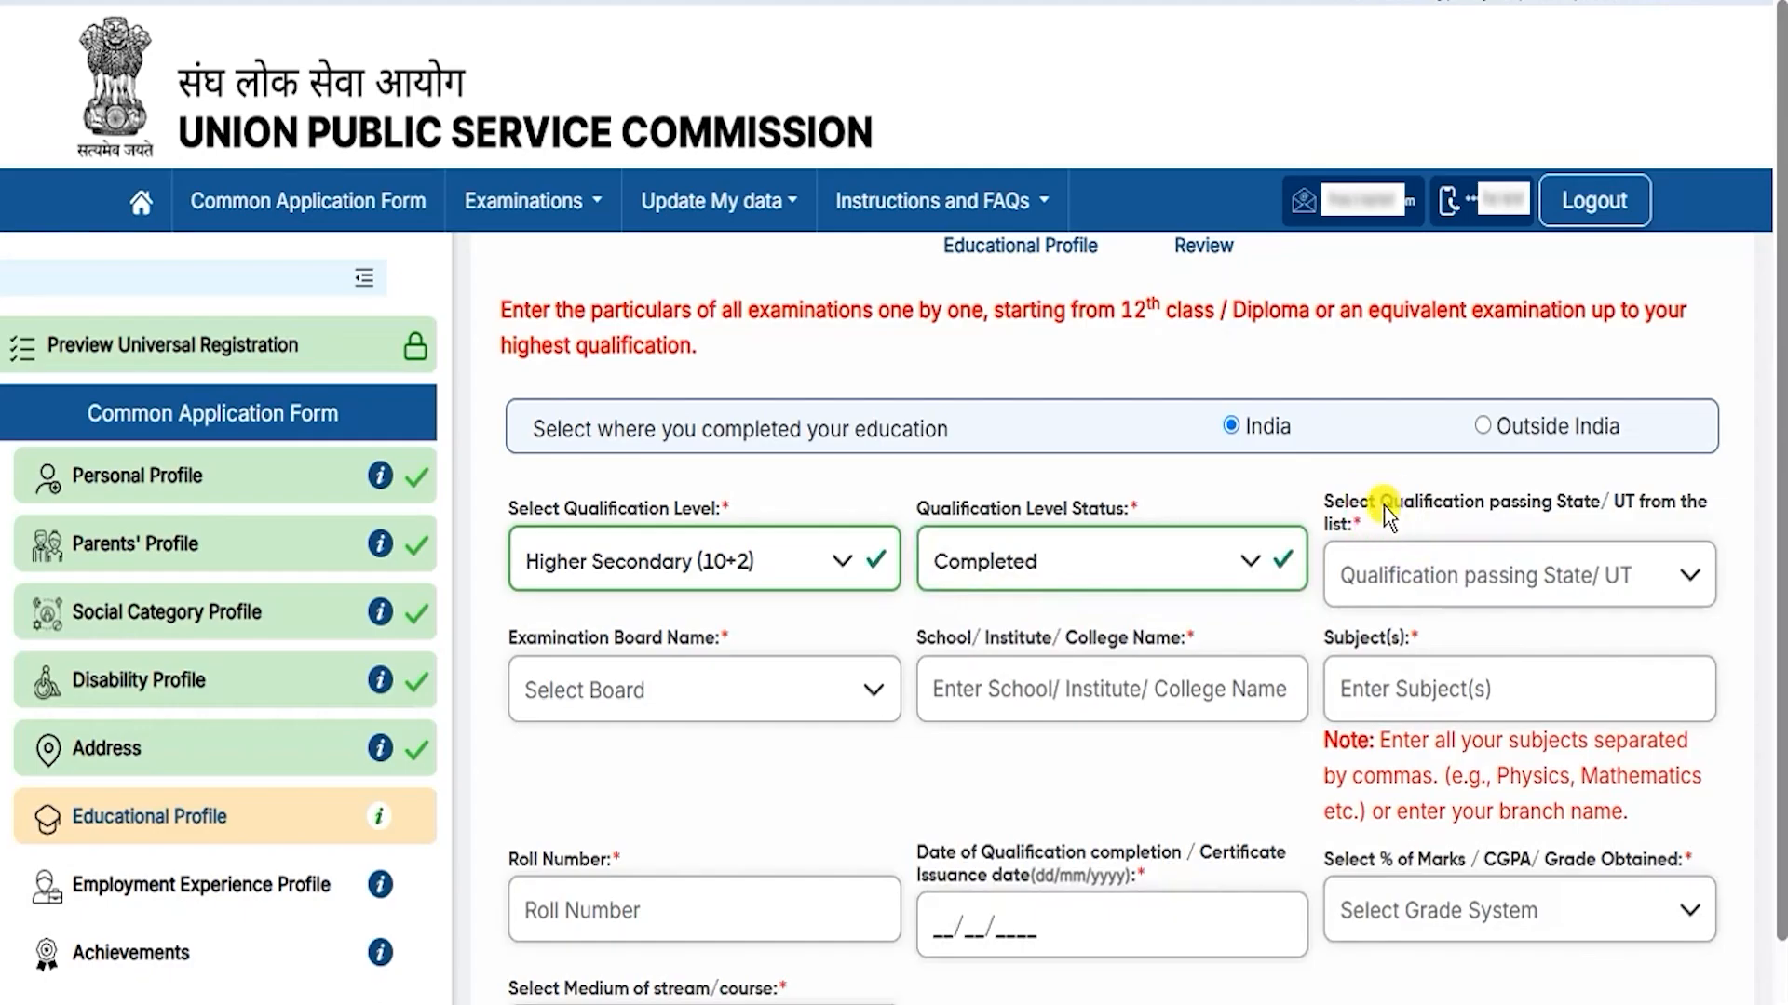
# Set the state where the Higher Secondary qualification was passed to Uttar Pradesh.
pyautogui.click(1504, 582)
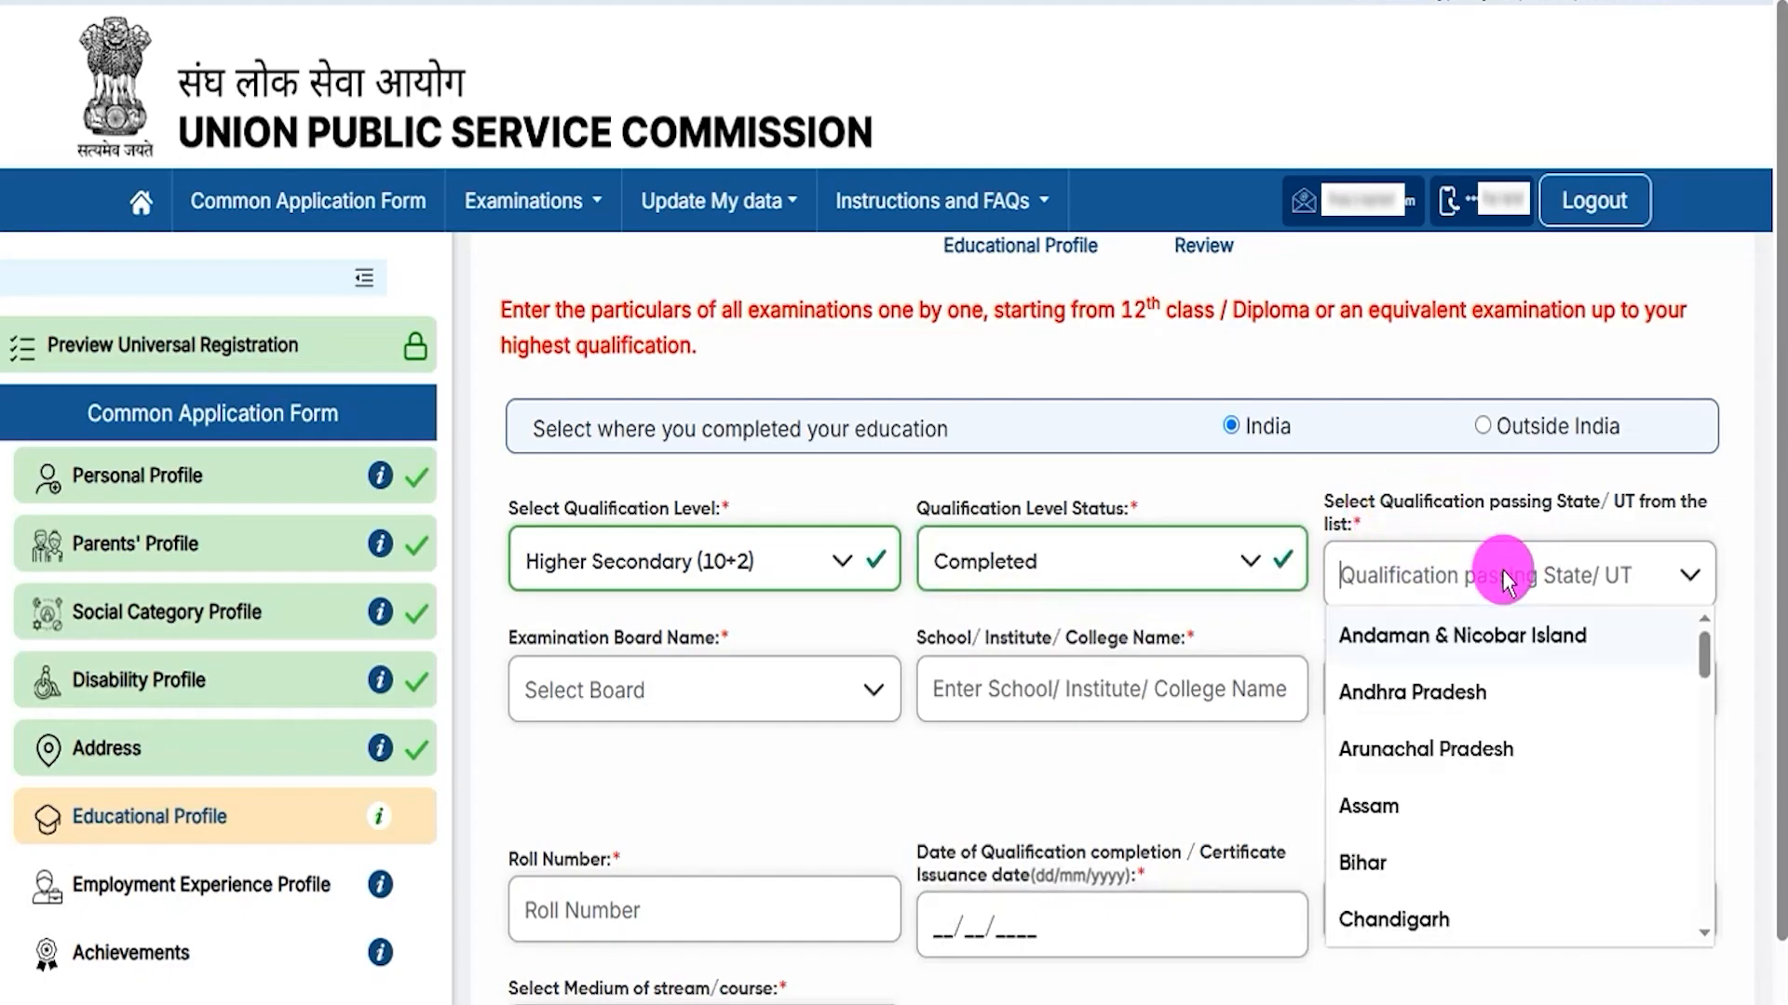
pyautogui.scroll(-10, 1466, 791)
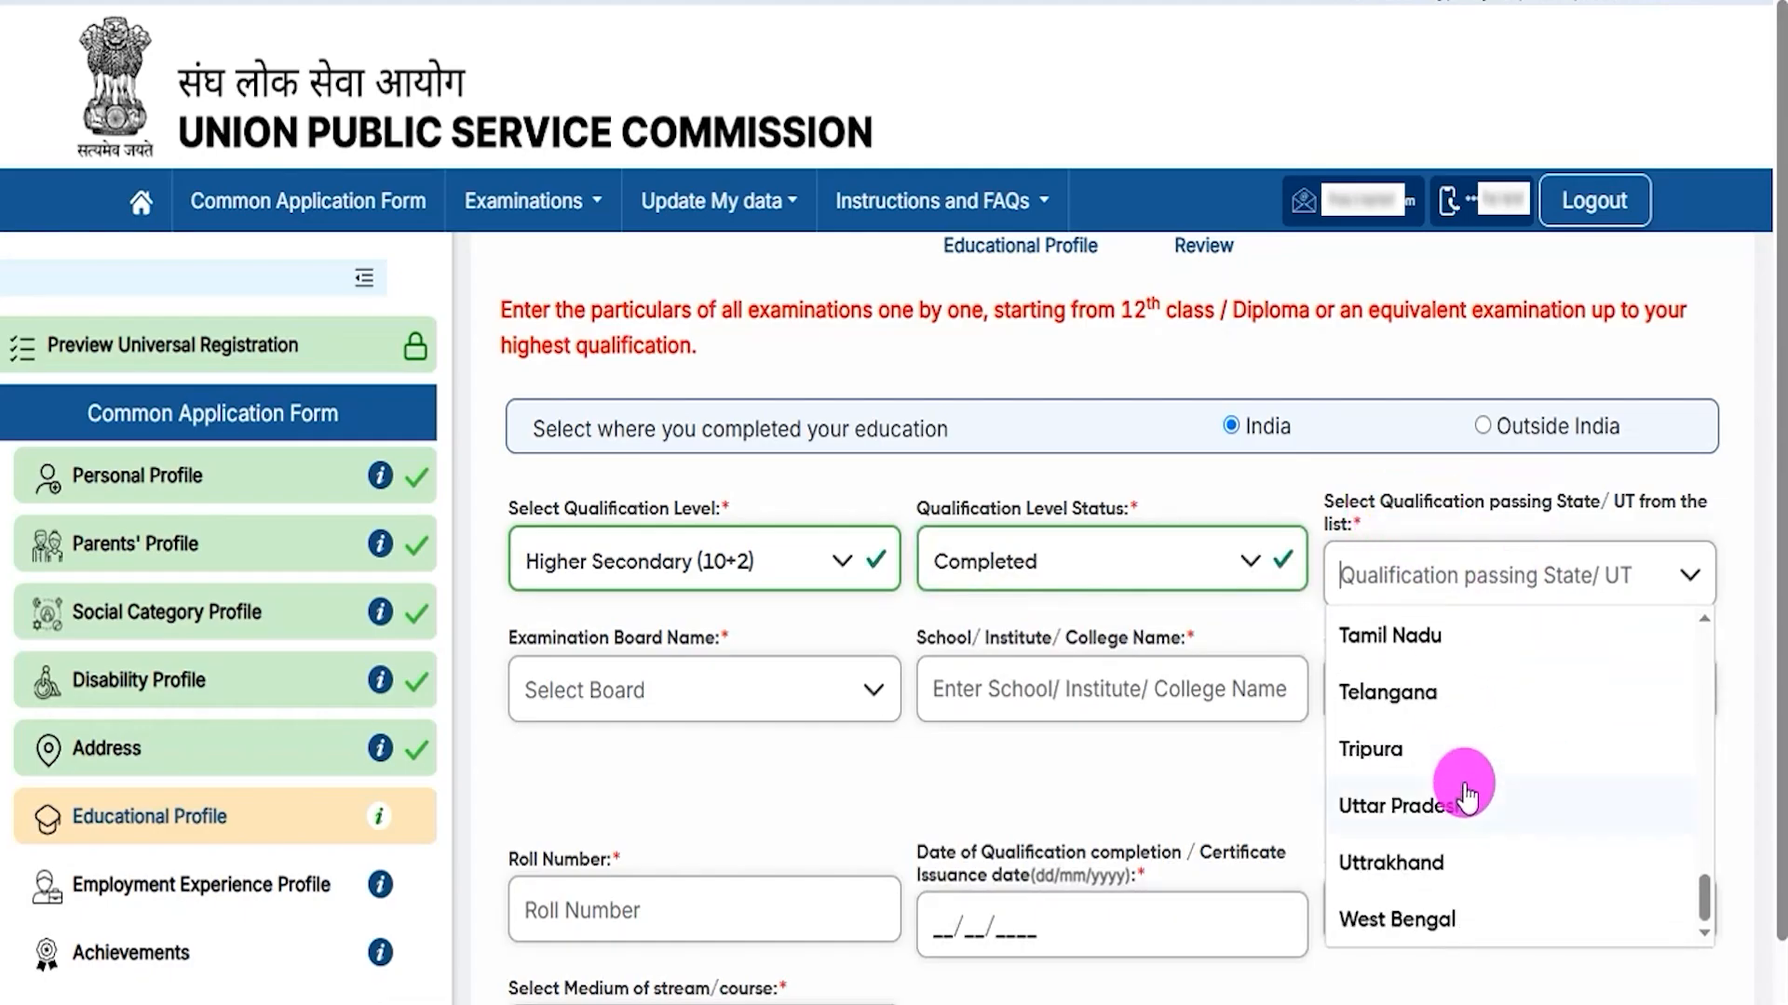
pyautogui.click(1416, 810)
# Try to choose the examination board for the Higher Secondary qualification.
pyautogui.moveTo(550, 638); pyautogui.dragTo(656, 635)
pyautogui.click(679, 680)
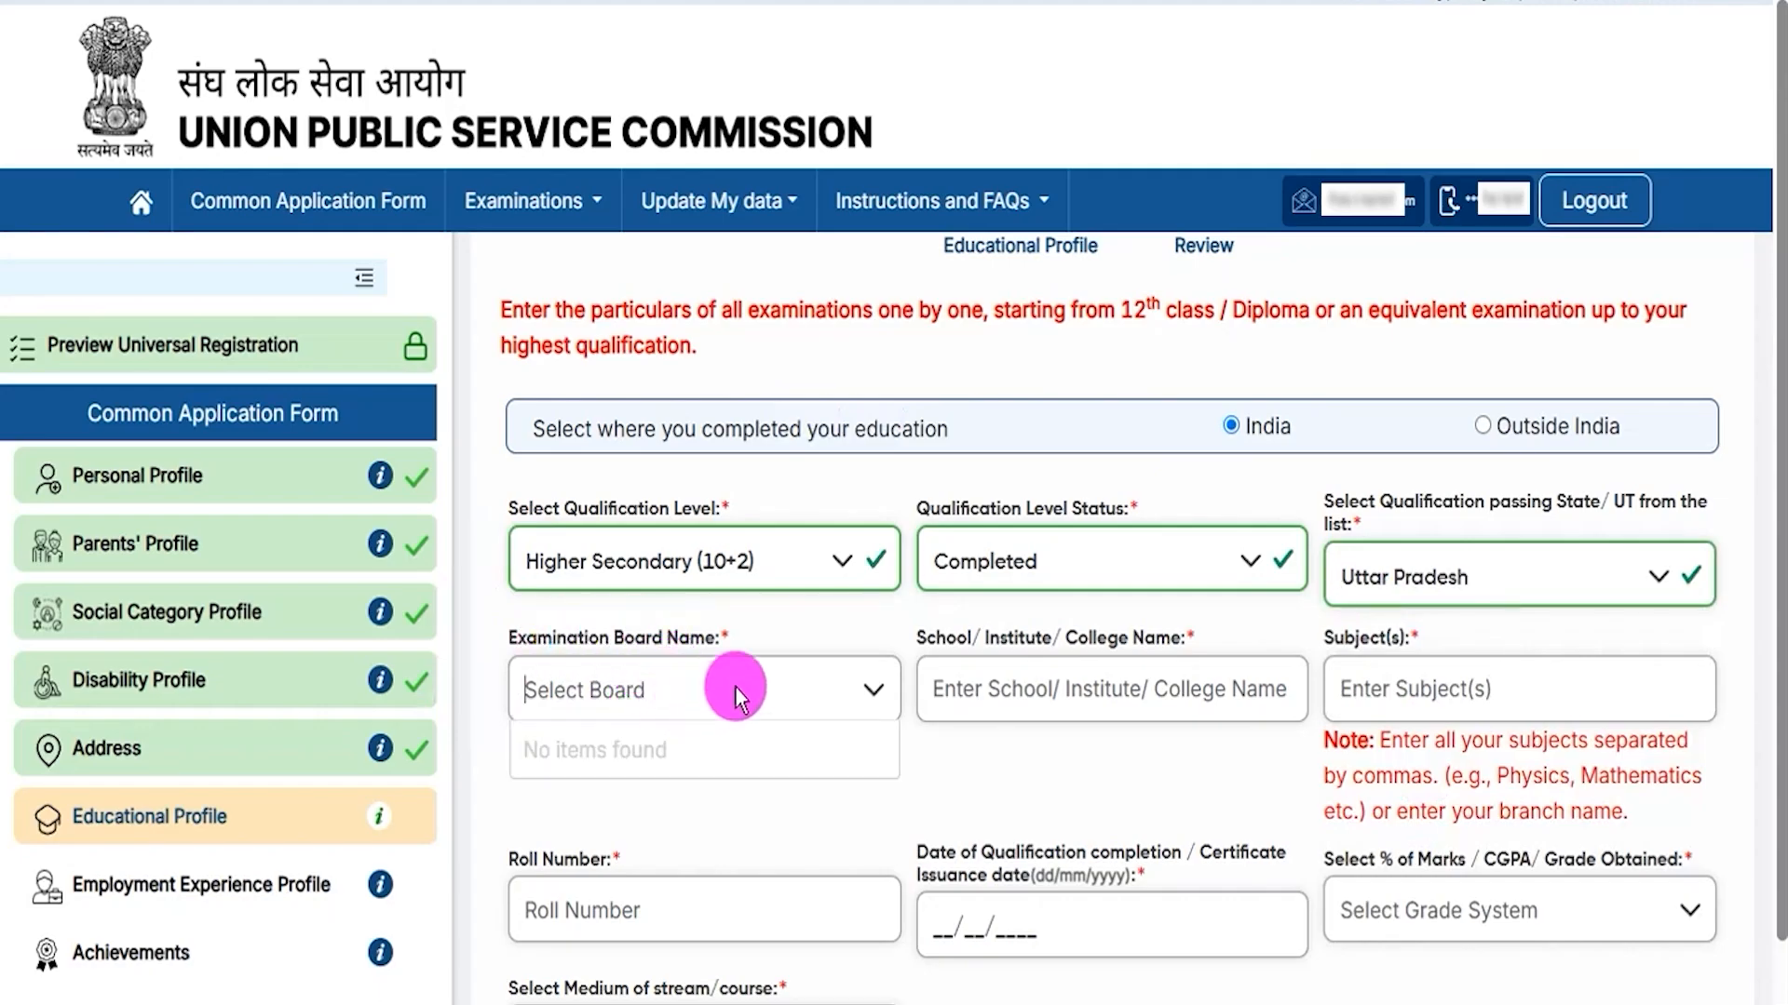
pyautogui.click(857, 691)
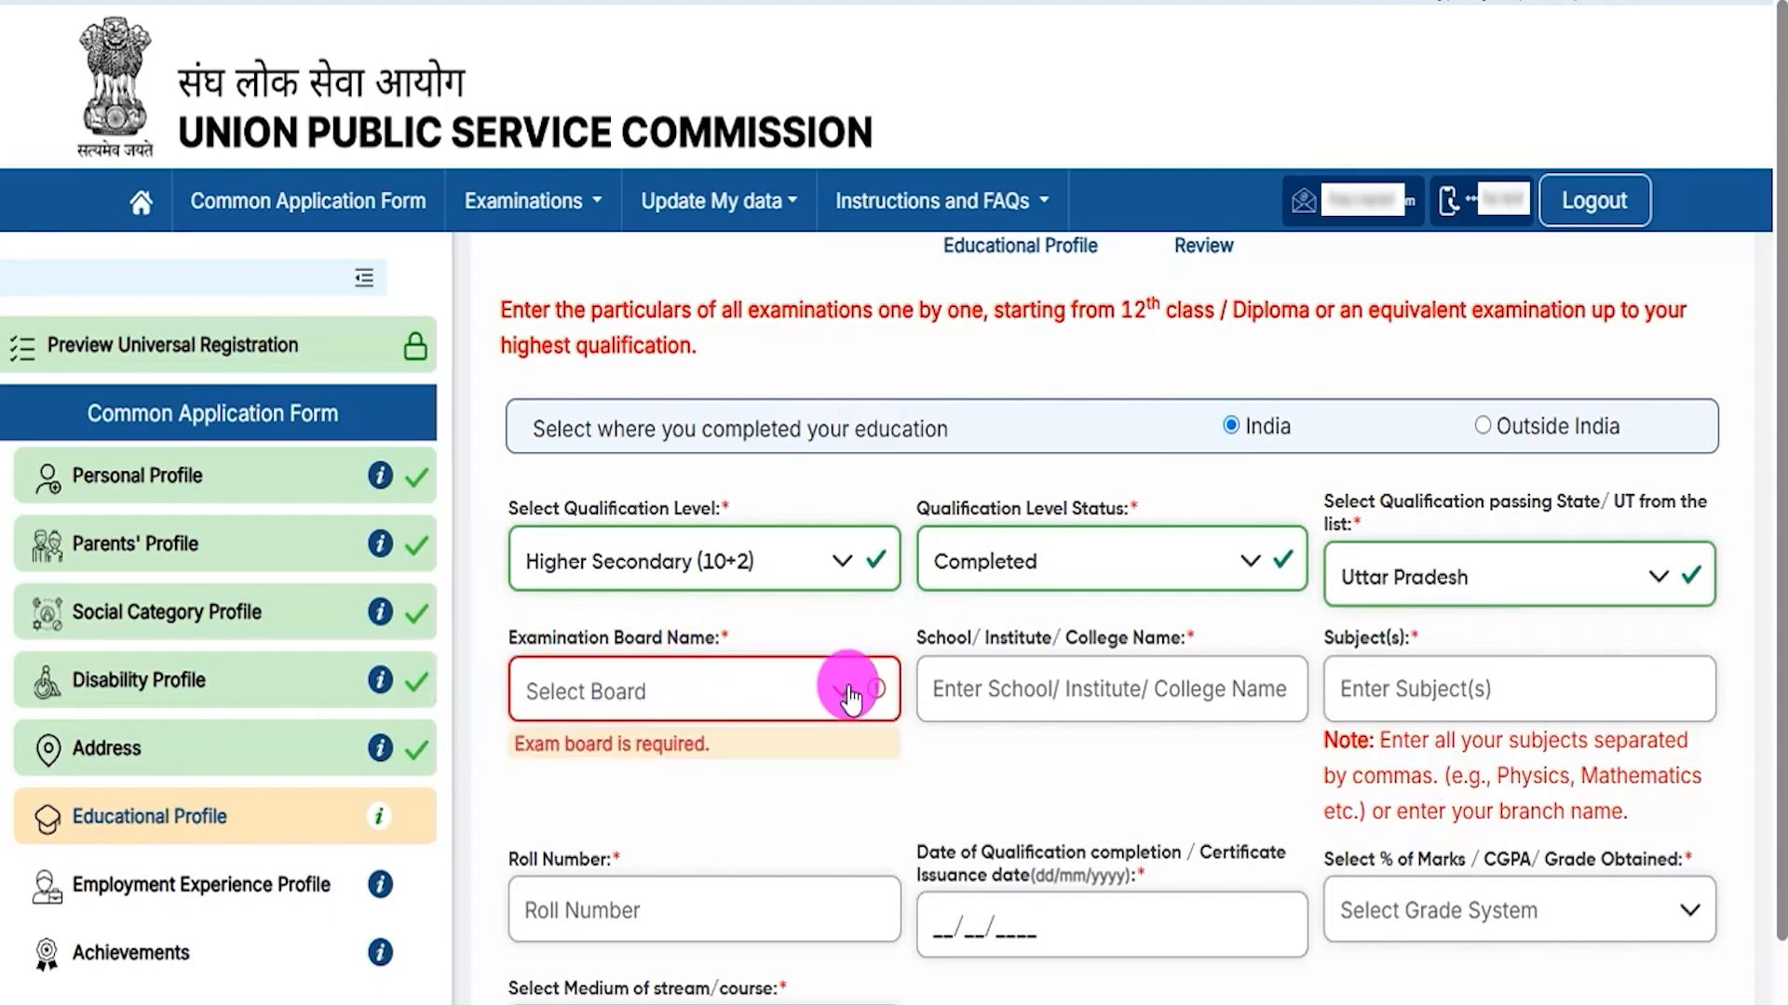
pyautogui.click(850, 687)
pyautogui.click(841, 688)
pyautogui.click(990, 701)
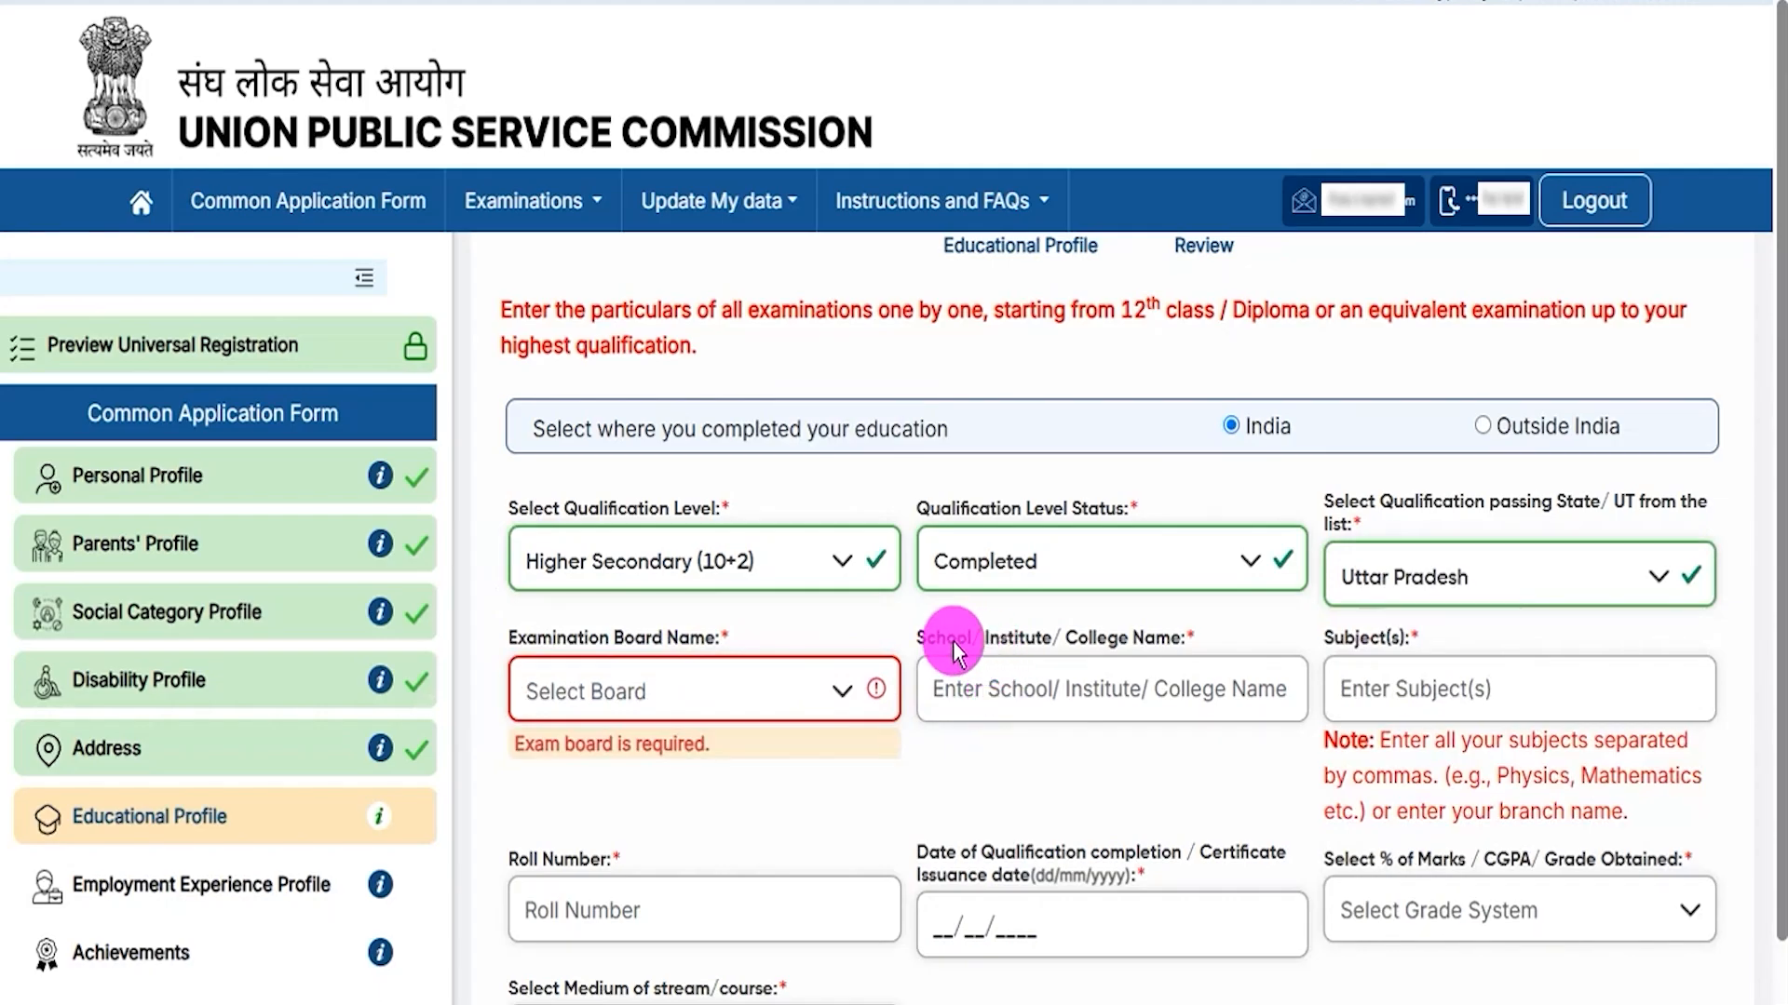
# Examine the school name, subjects, roll number and completion date fields, including the note on how to list subjects.
pyautogui.click(1092, 690)
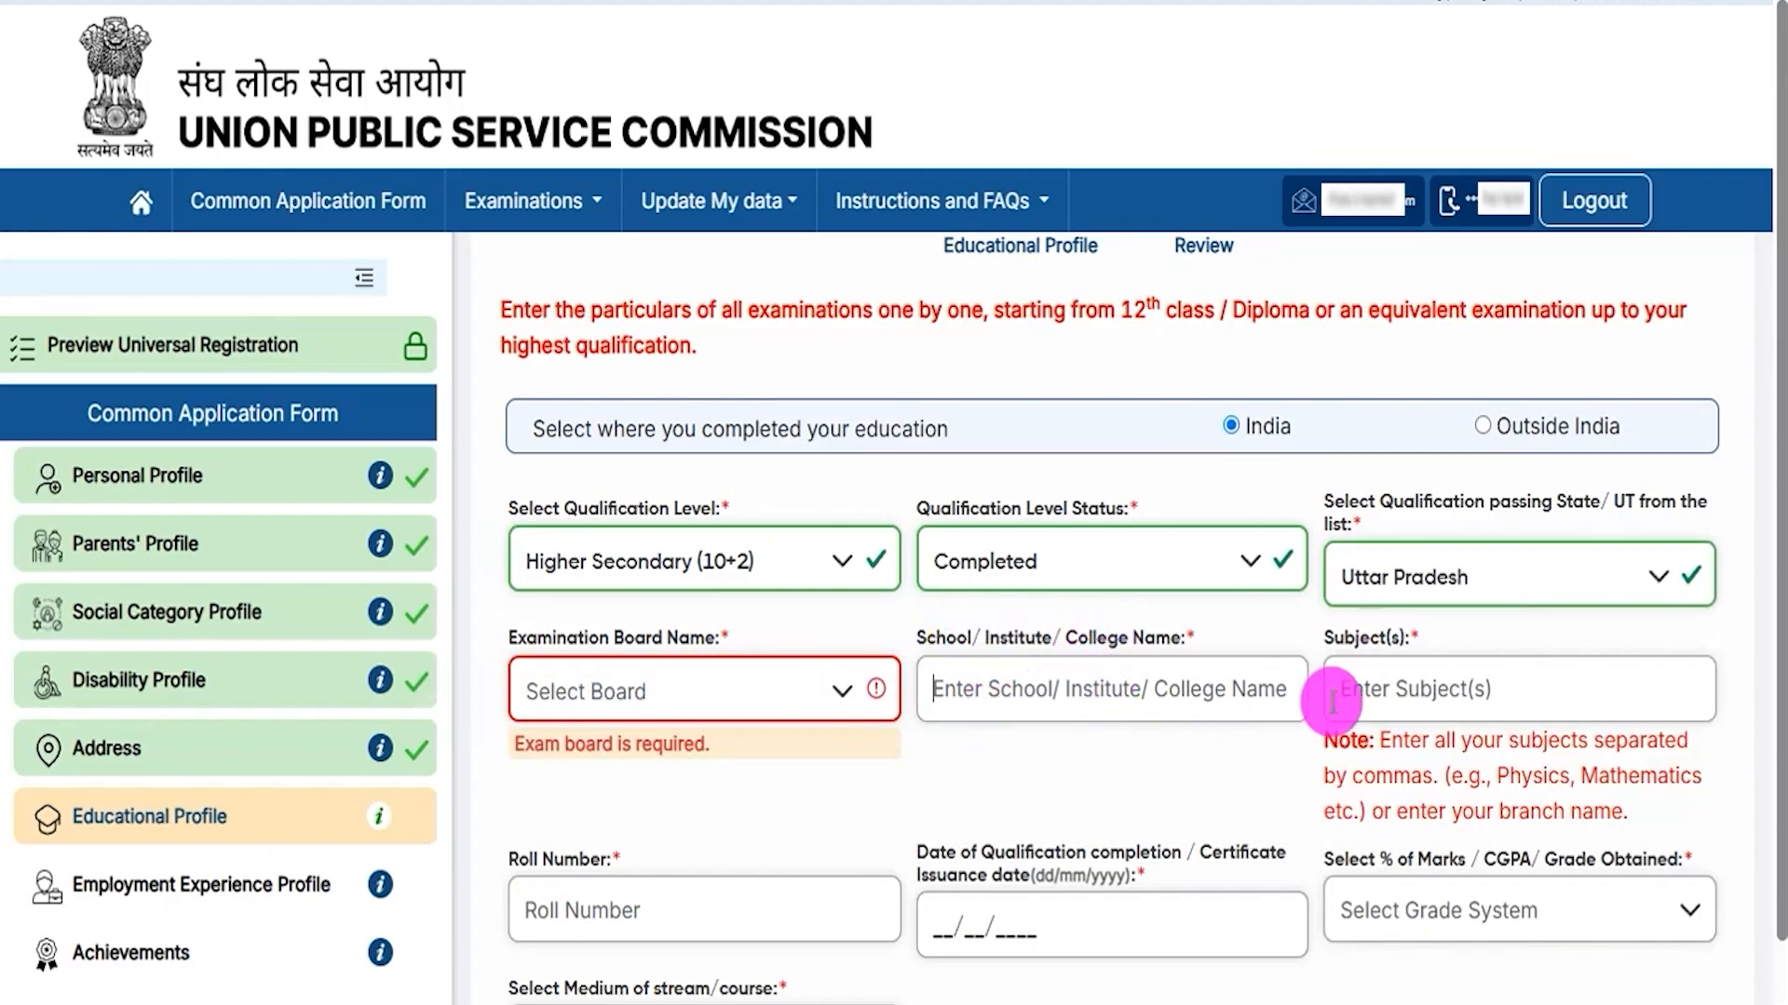
pyautogui.click(1378, 705)
pyautogui.click(1439, 812)
pyautogui.moveTo(1333, 639); pyautogui.dragTo(1386, 643)
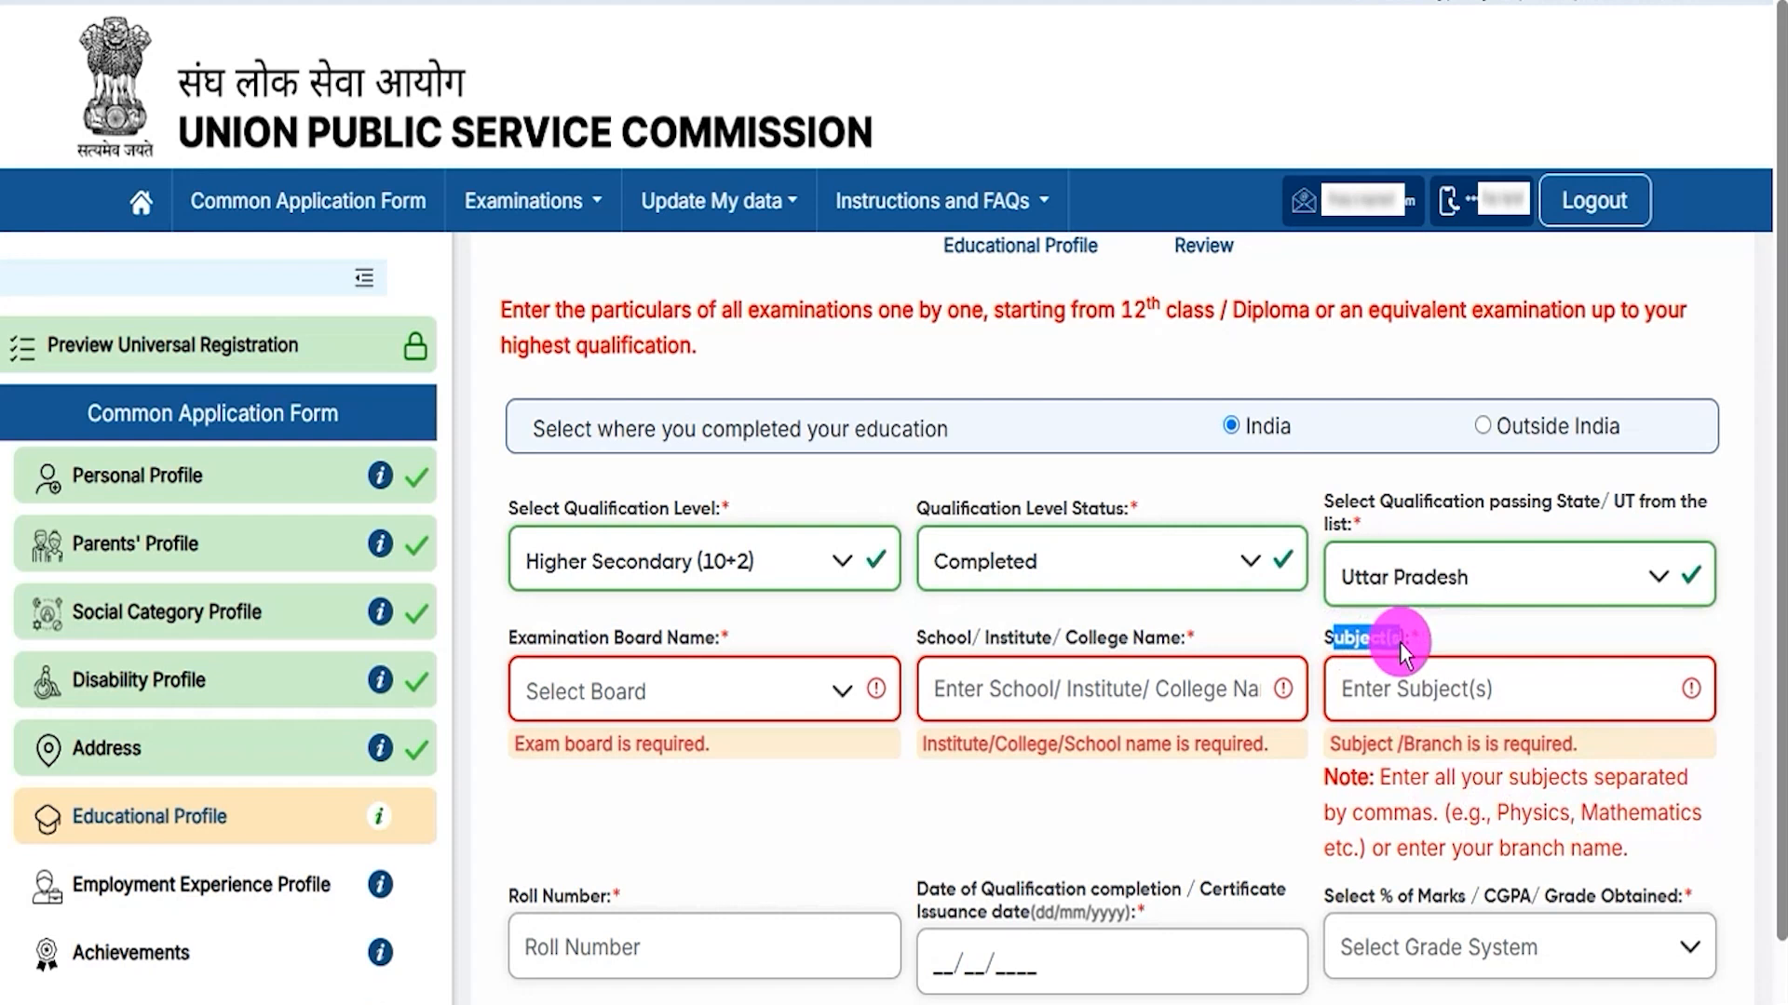
pyautogui.click(1400, 698)
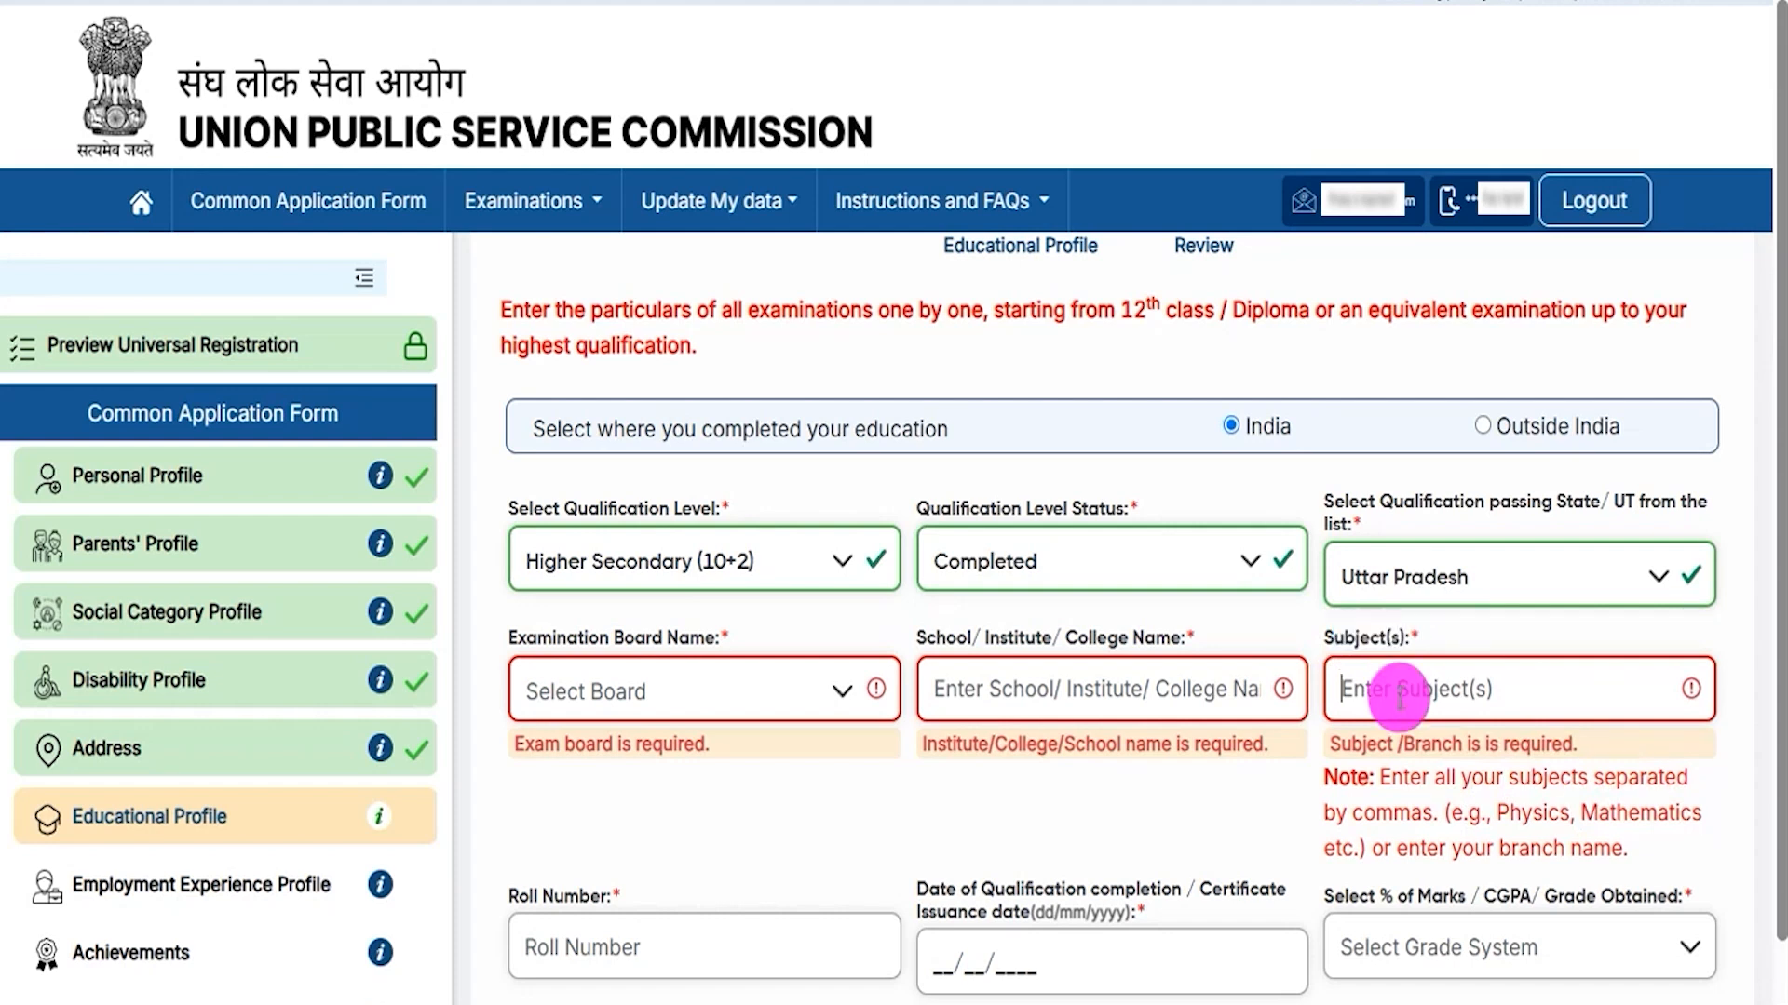
pyautogui.moveTo(1496, 812); pyautogui.dragTo(1700, 817)
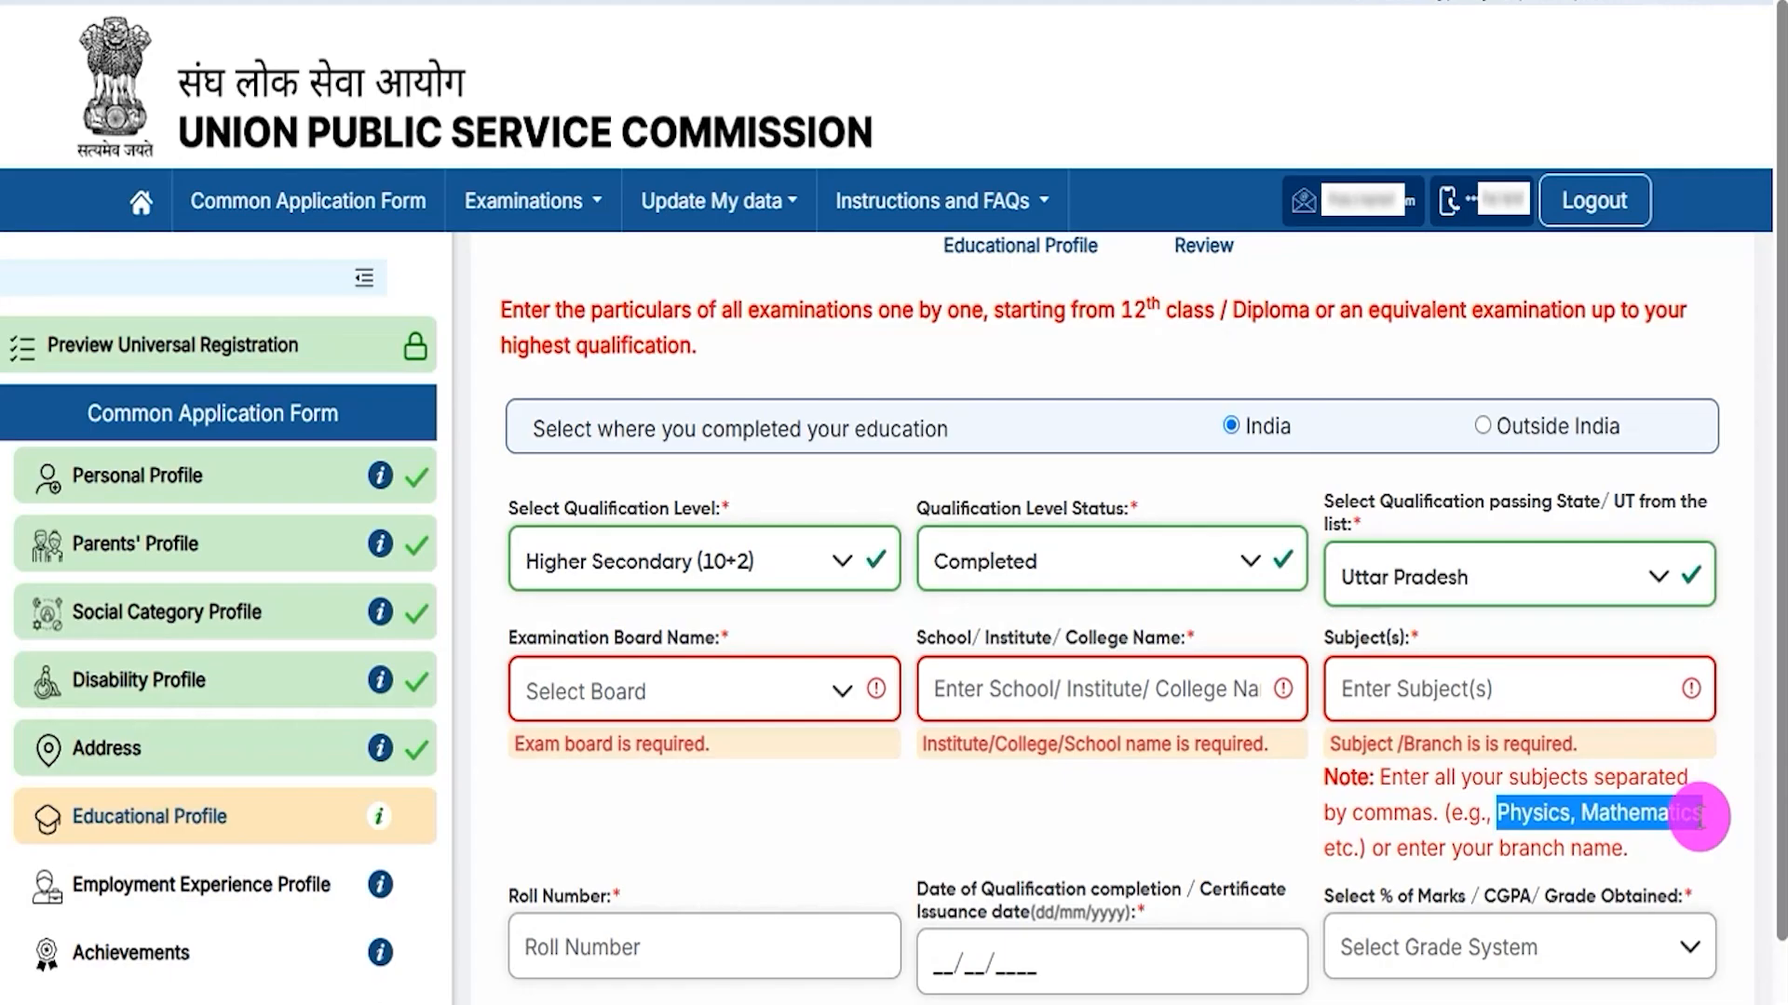
pyautogui.scroll(-4, 941, 838)
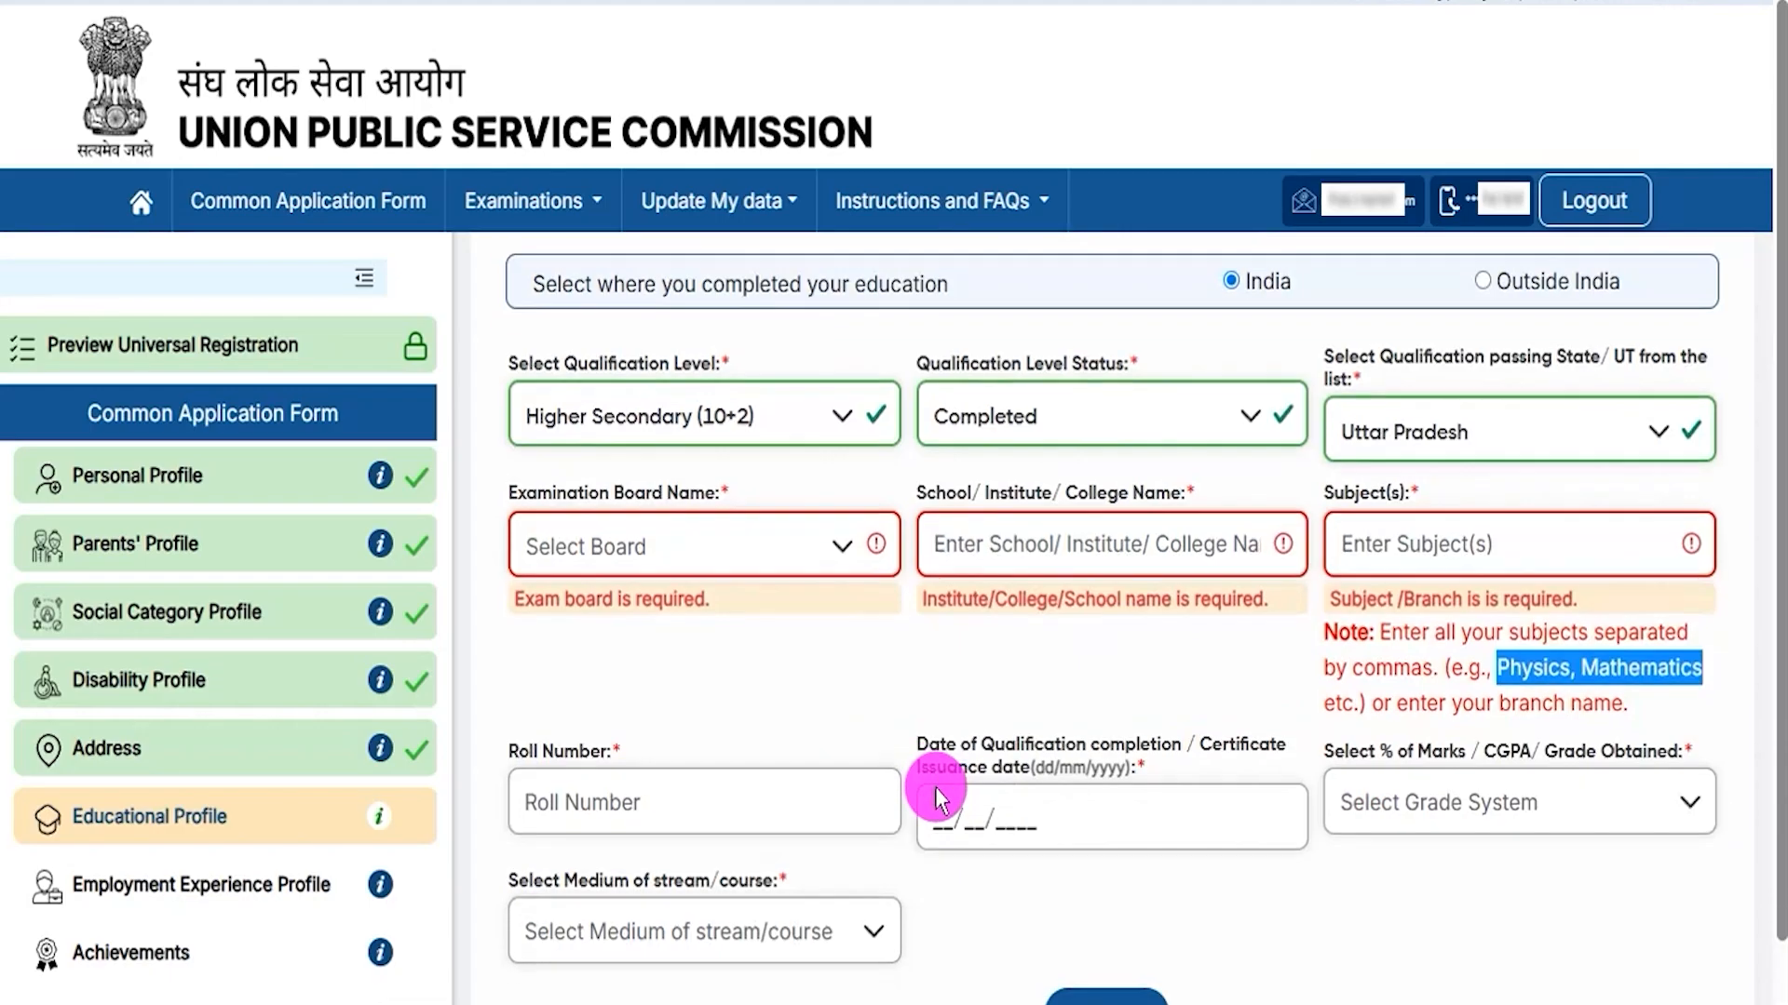
pyautogui.click(638, 575)
pyautogui.moveTo(945, 517); pyautogui.dragTo(1155, 527)
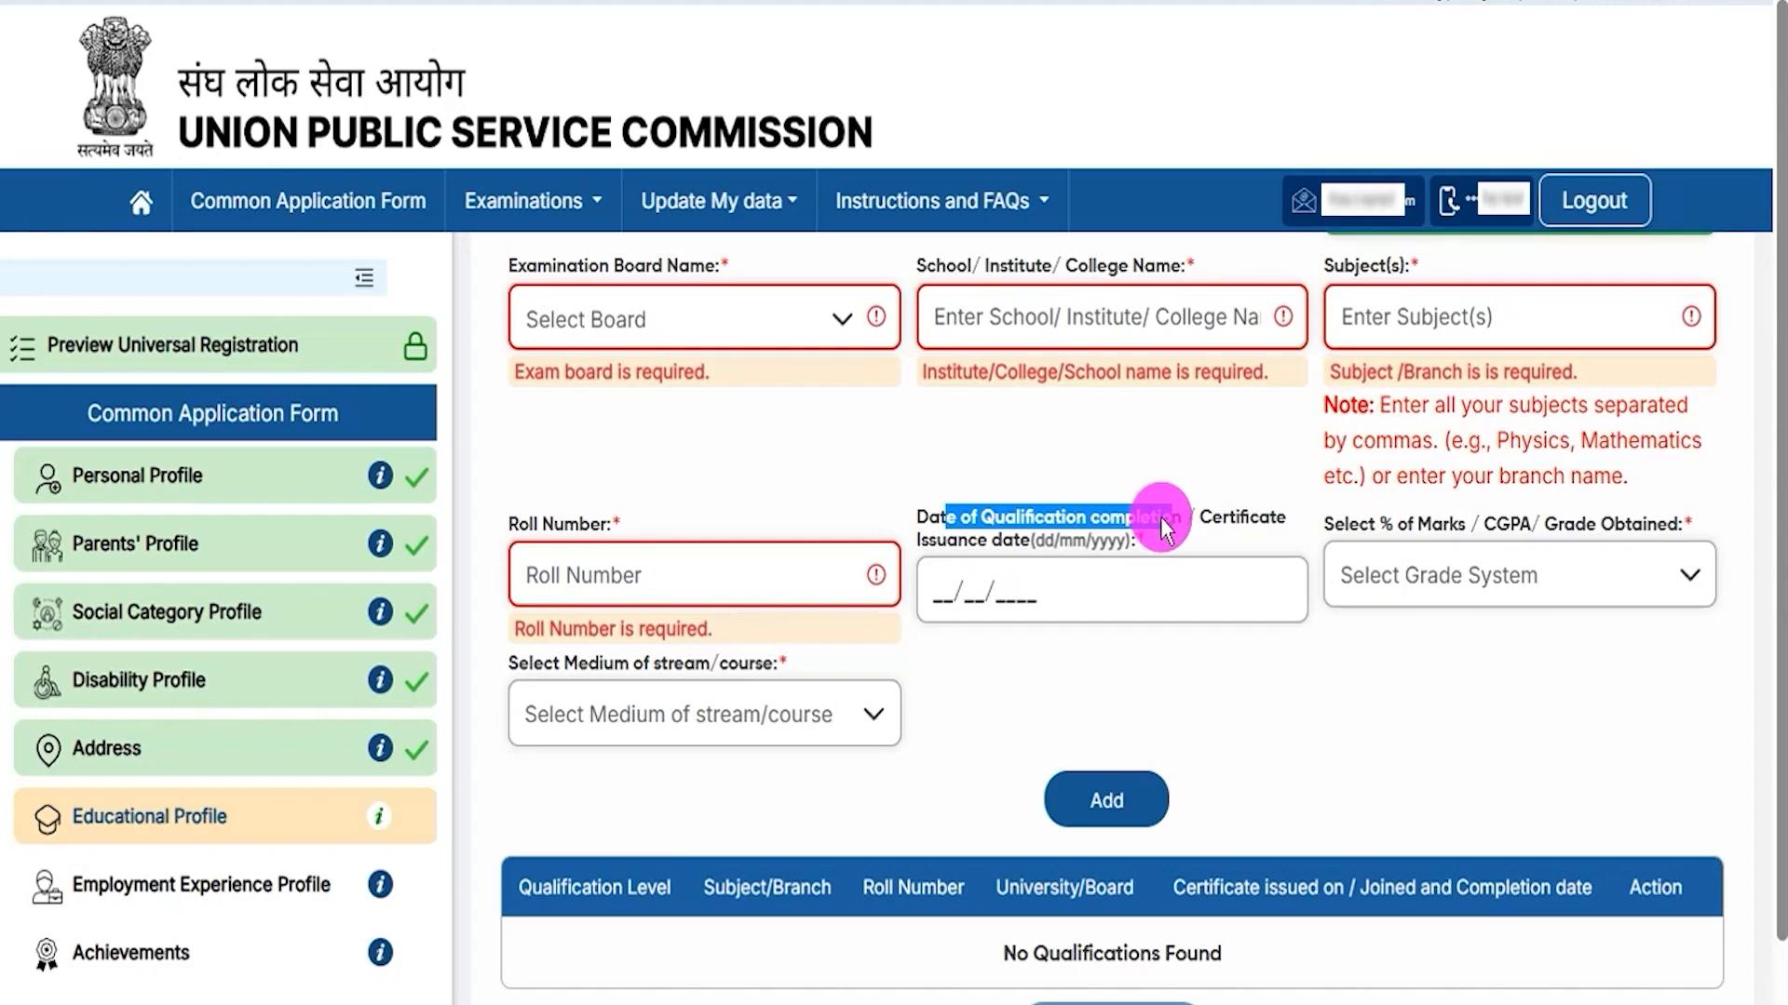
pyautogui.moveTo(1200, 517); pyautogui.dragTo(1240, 517)
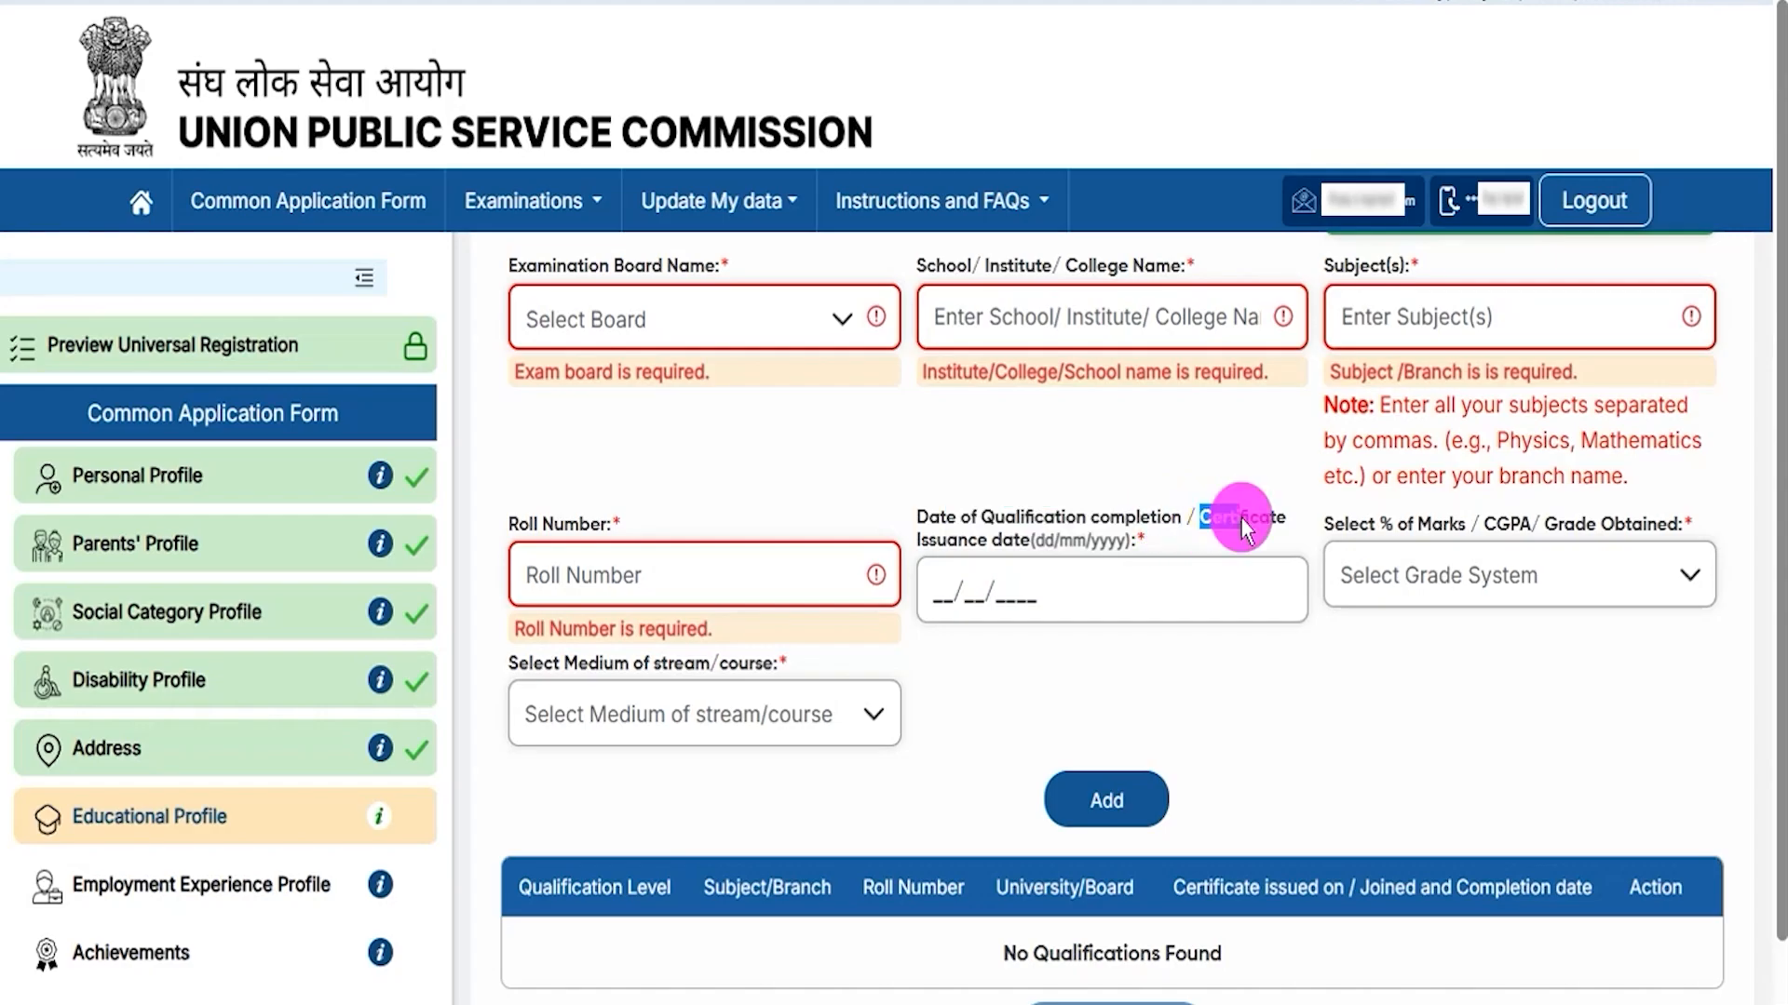
pyautogui.click(958, 568)
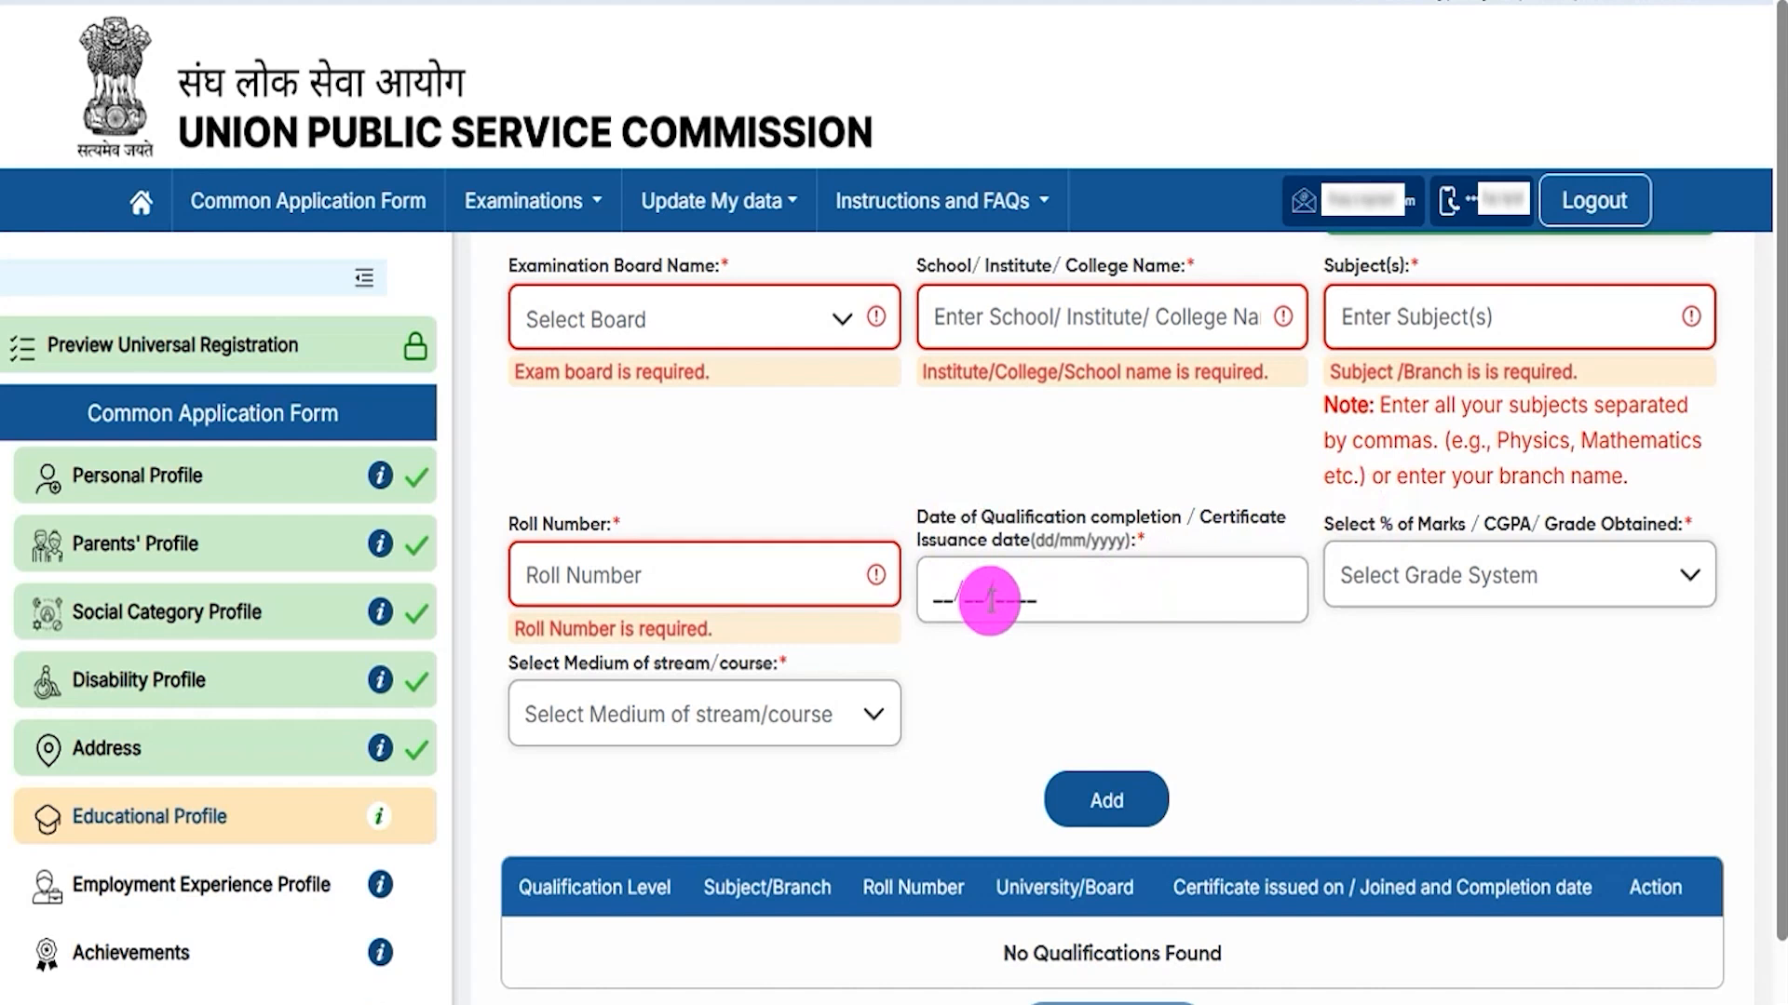
# Set the grade system to Percentage(%) Marks and enter 90.00 as the Higher Secondary percentage.
pyautogui.moveTo(1348, 524); pyautogui.dragTo(1527, 536)
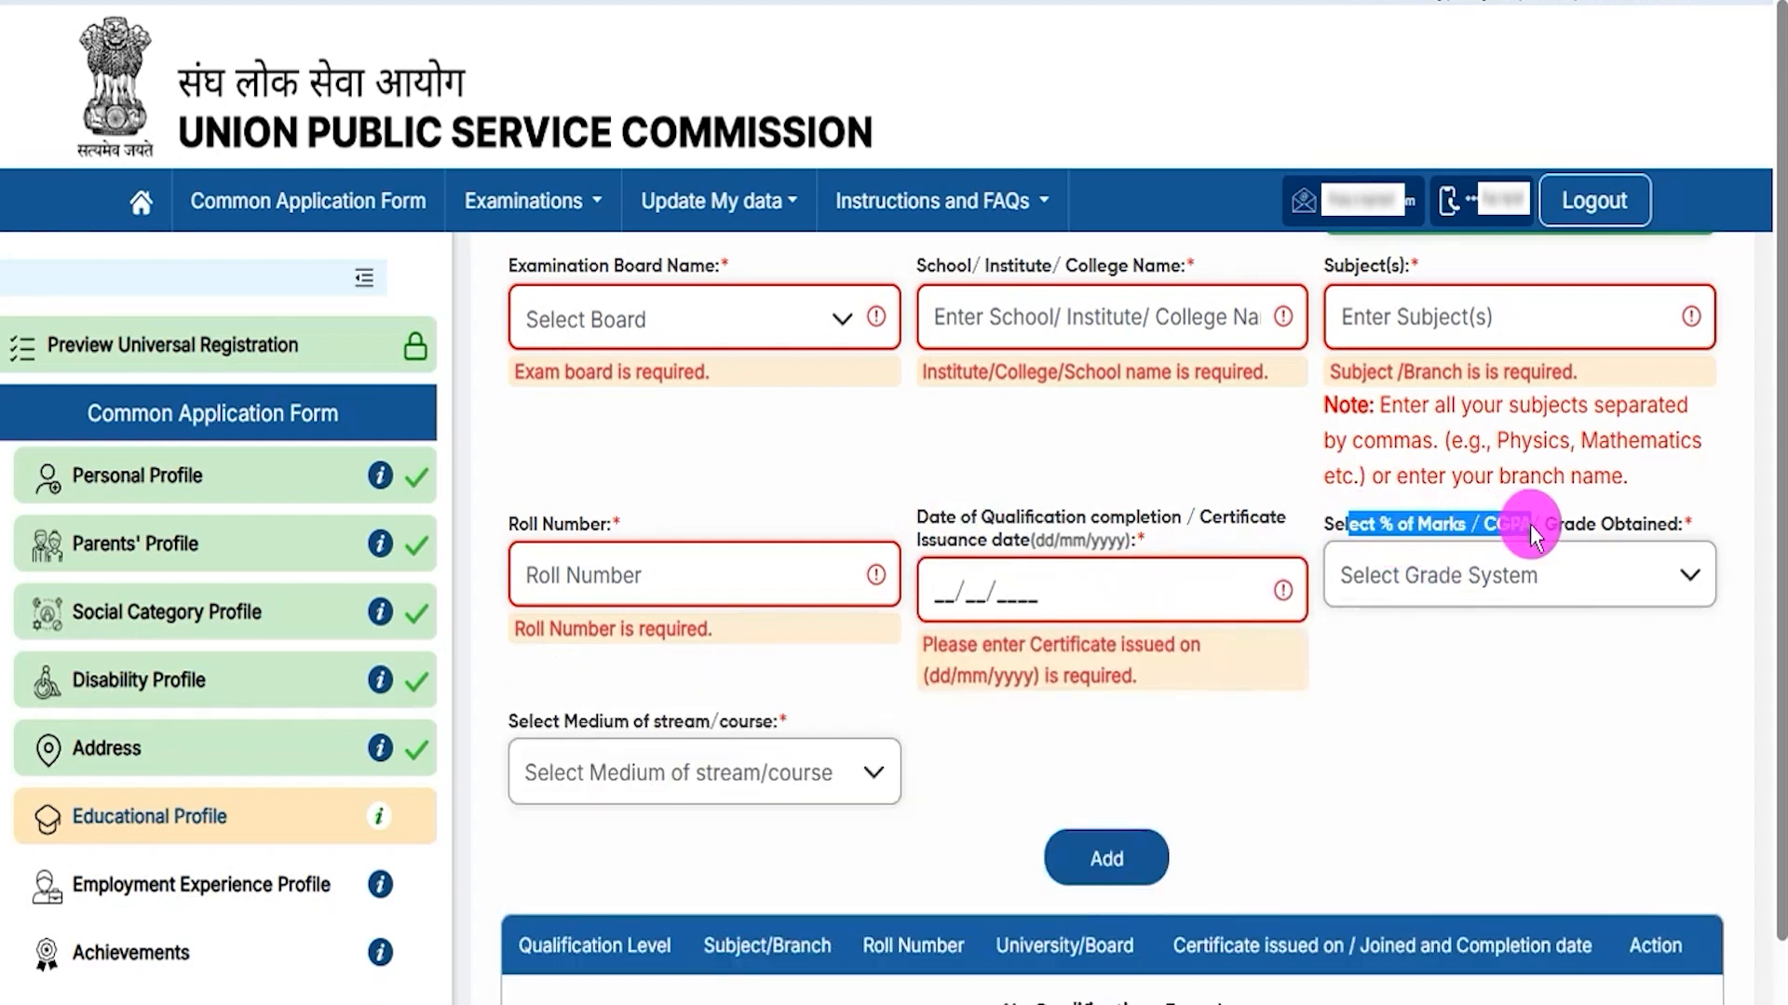
pyautogui.click(1511, 572)
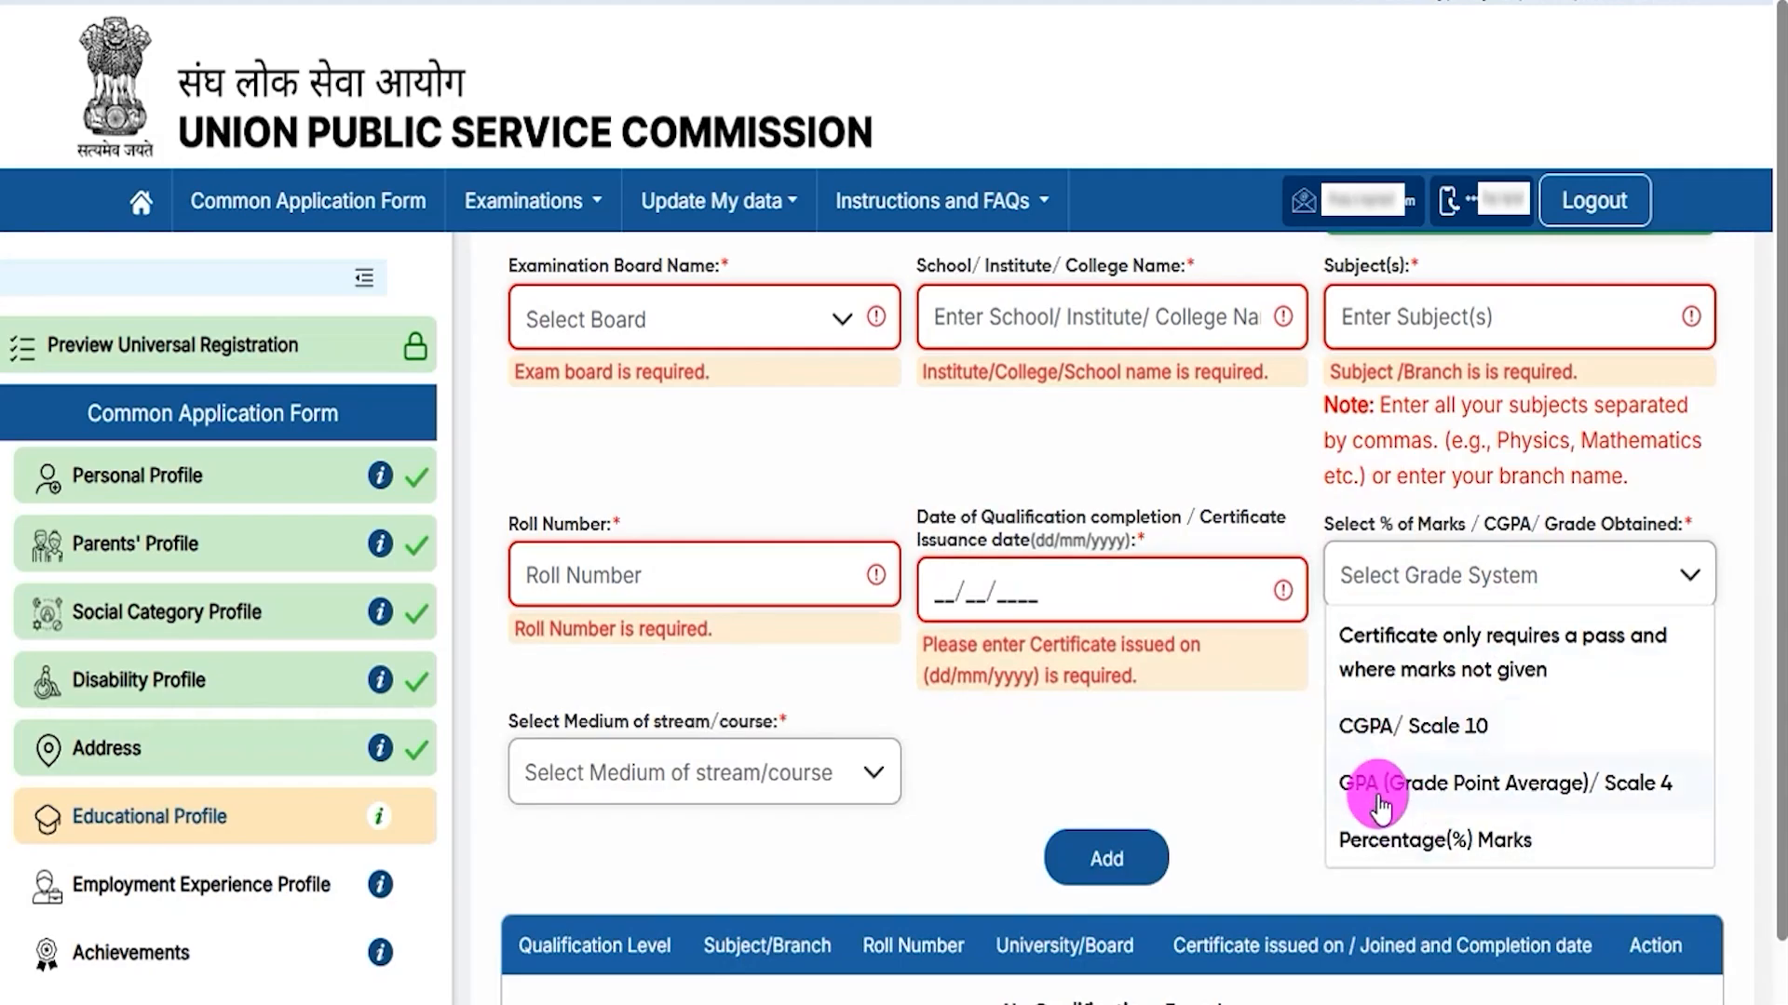
pyautogui.click(1426, 838)
pyautogui.click(633, 760)
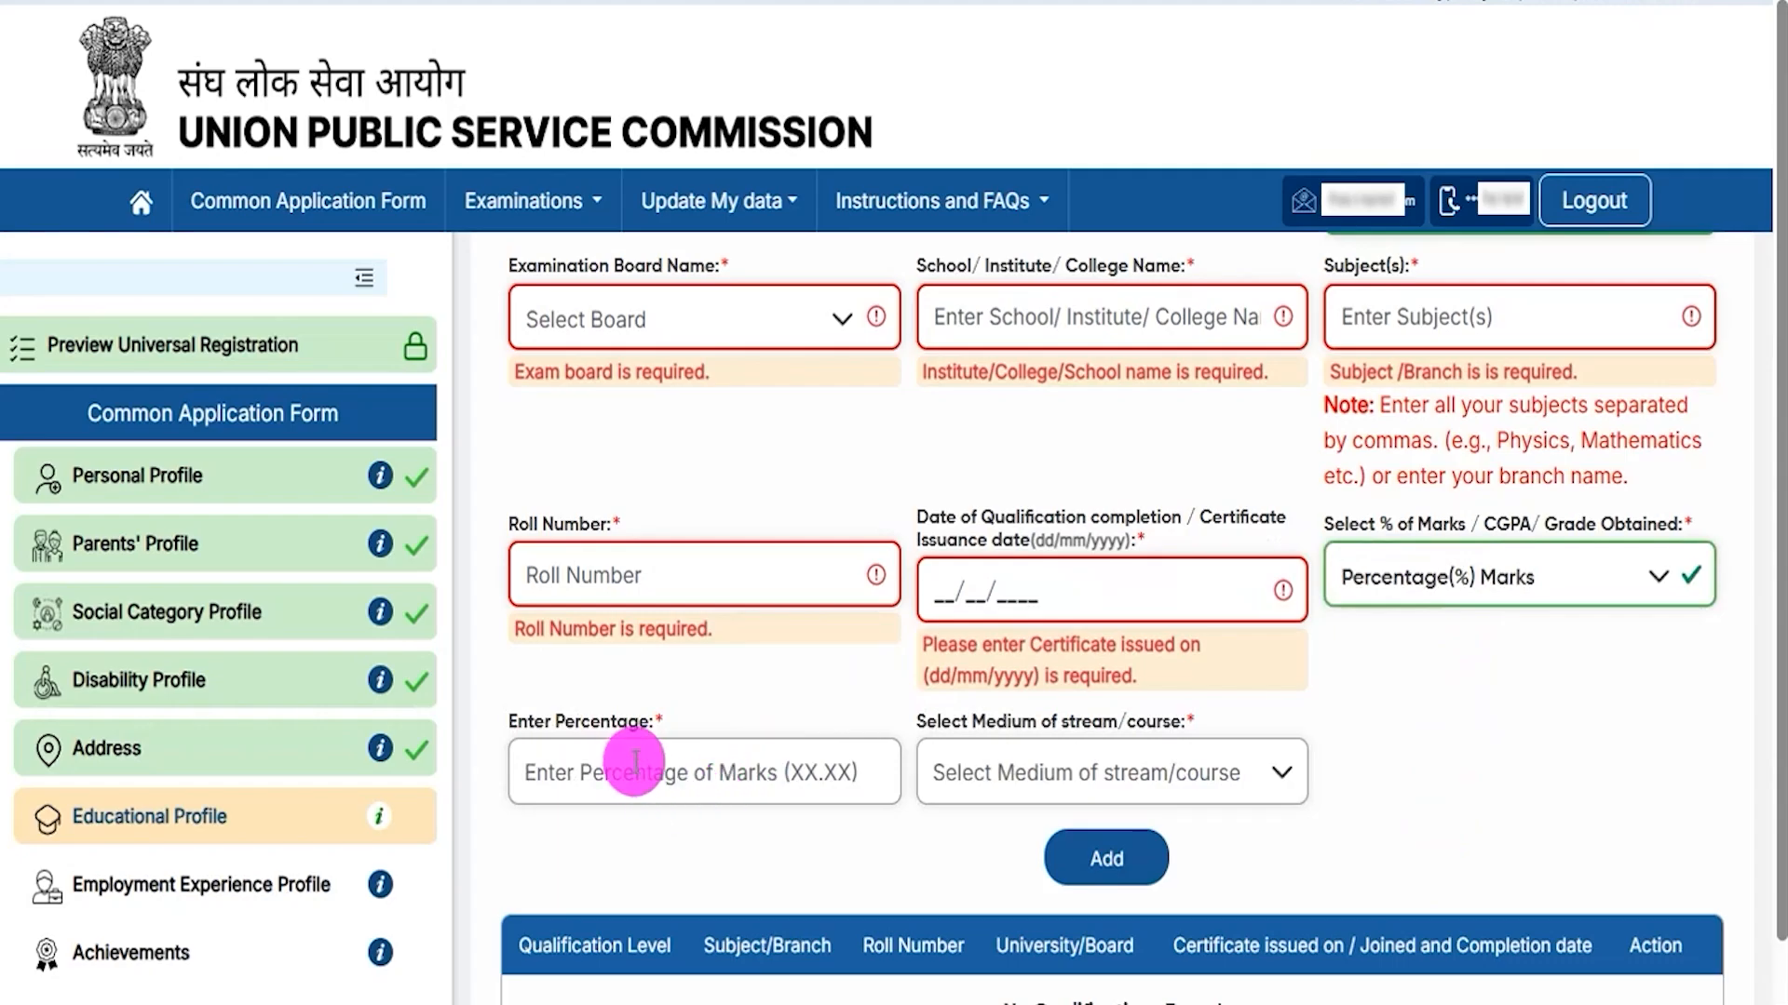
pyautogui.write('90.00')
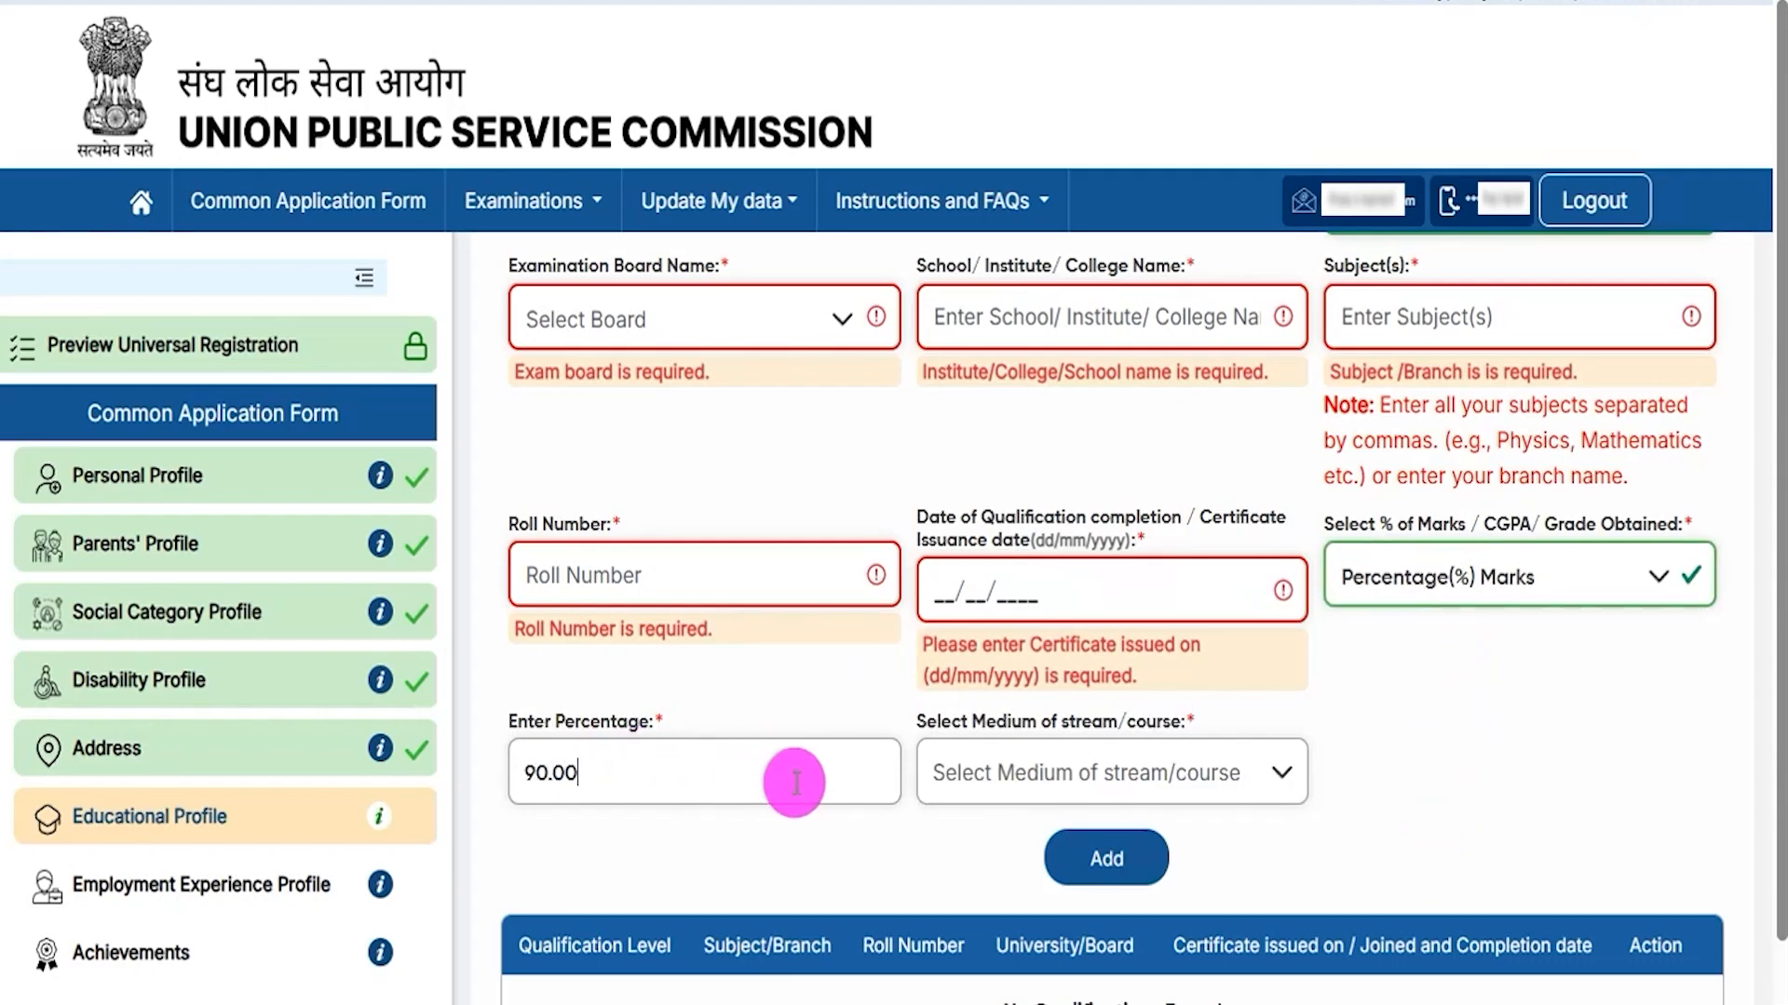
# Set the medium of stream/course to English and add the Higher Secondary qualification to the list.
pyautogui.click(1036, 769)
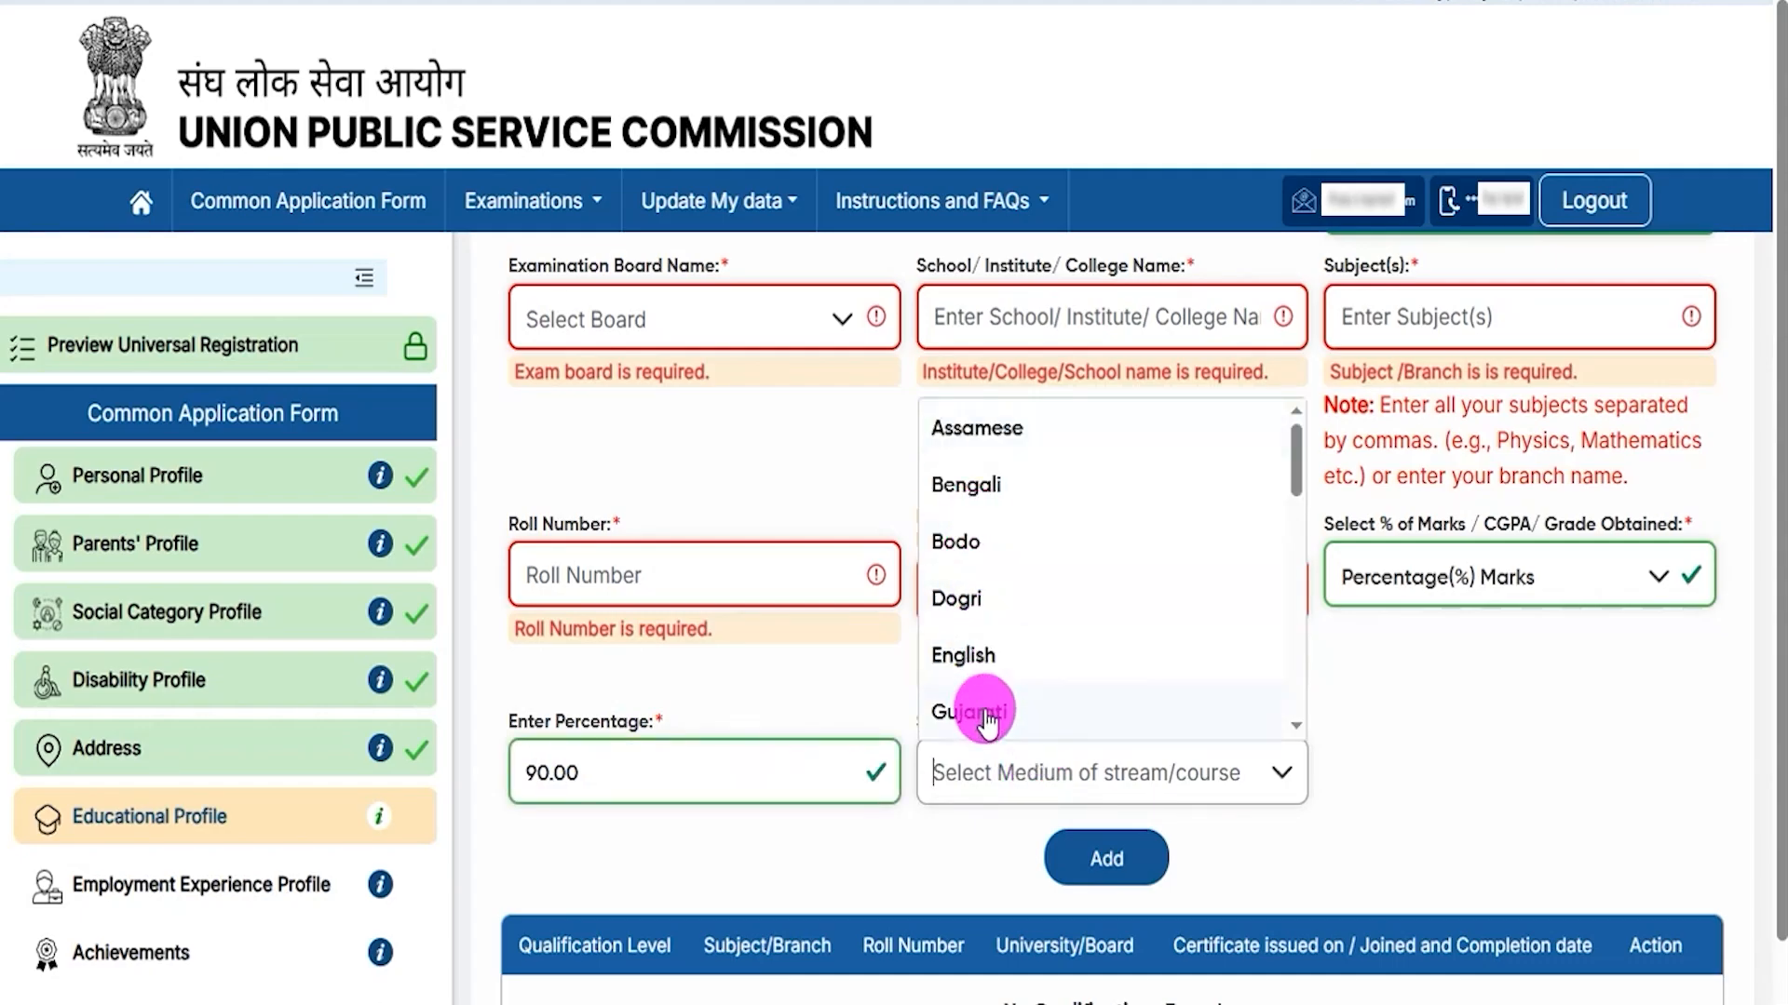
pyautogui.click(980, 657)
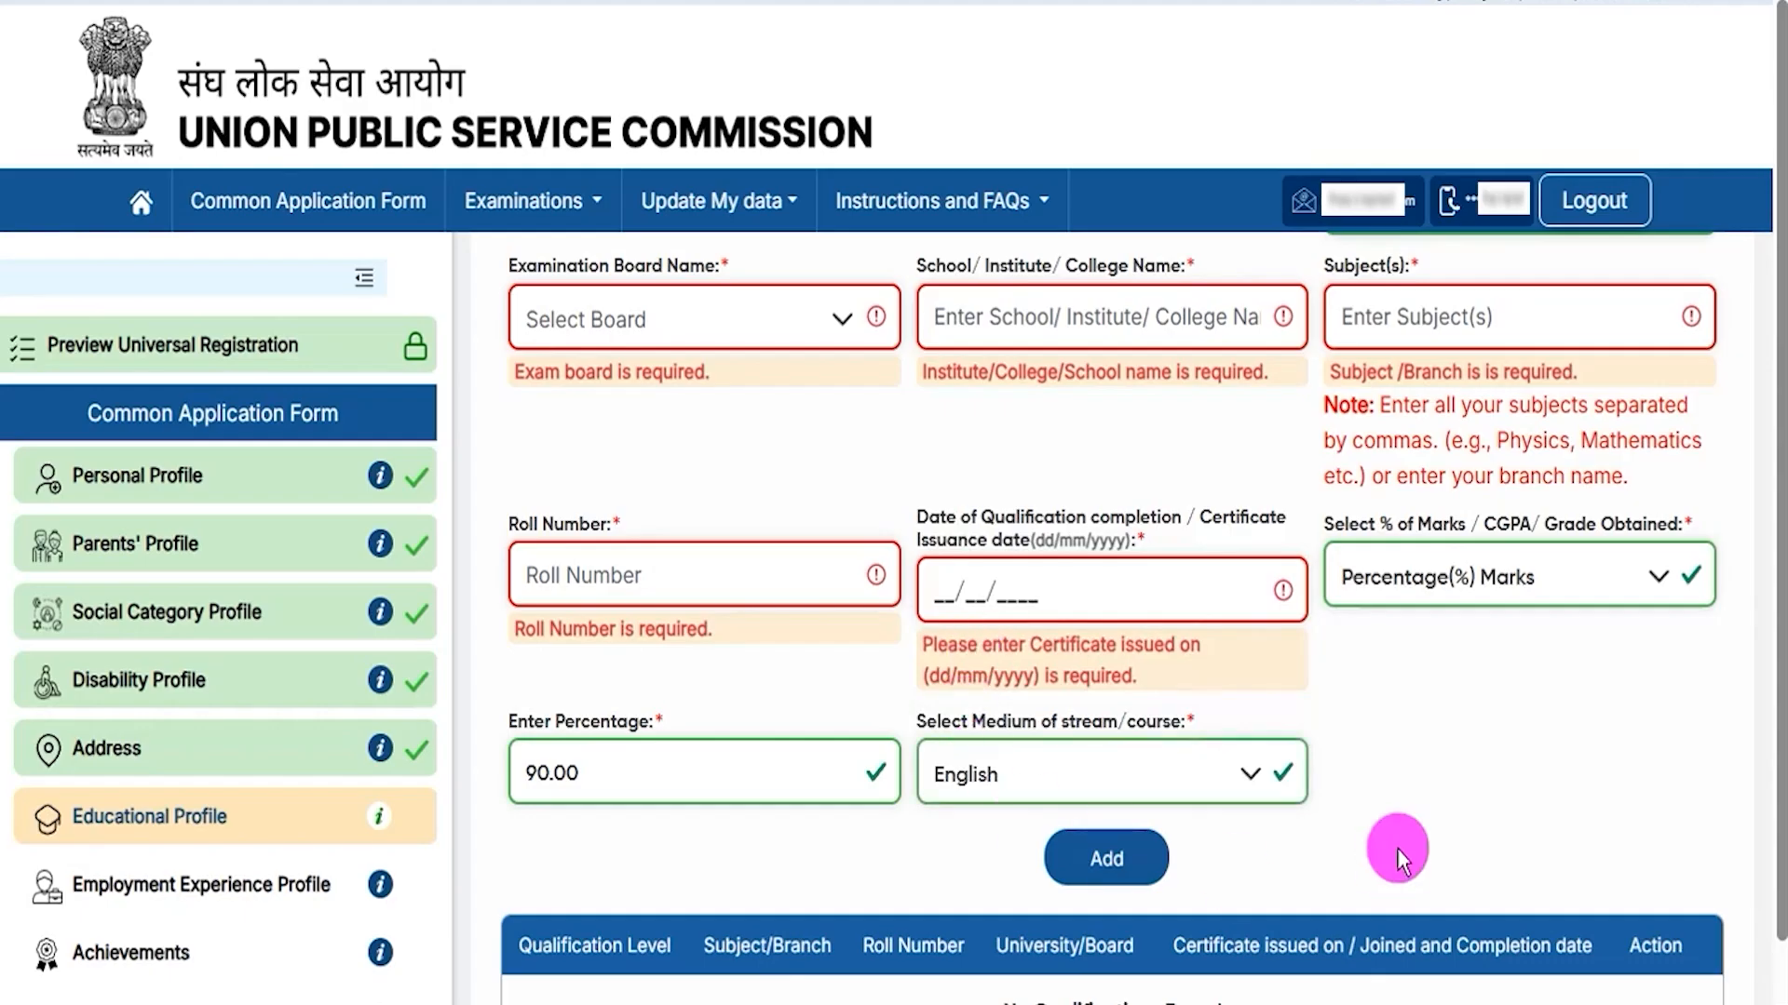
pyautogui.scroll(-1, 1383, 806)
pyautogui.scroll(-1, 1384, 807)
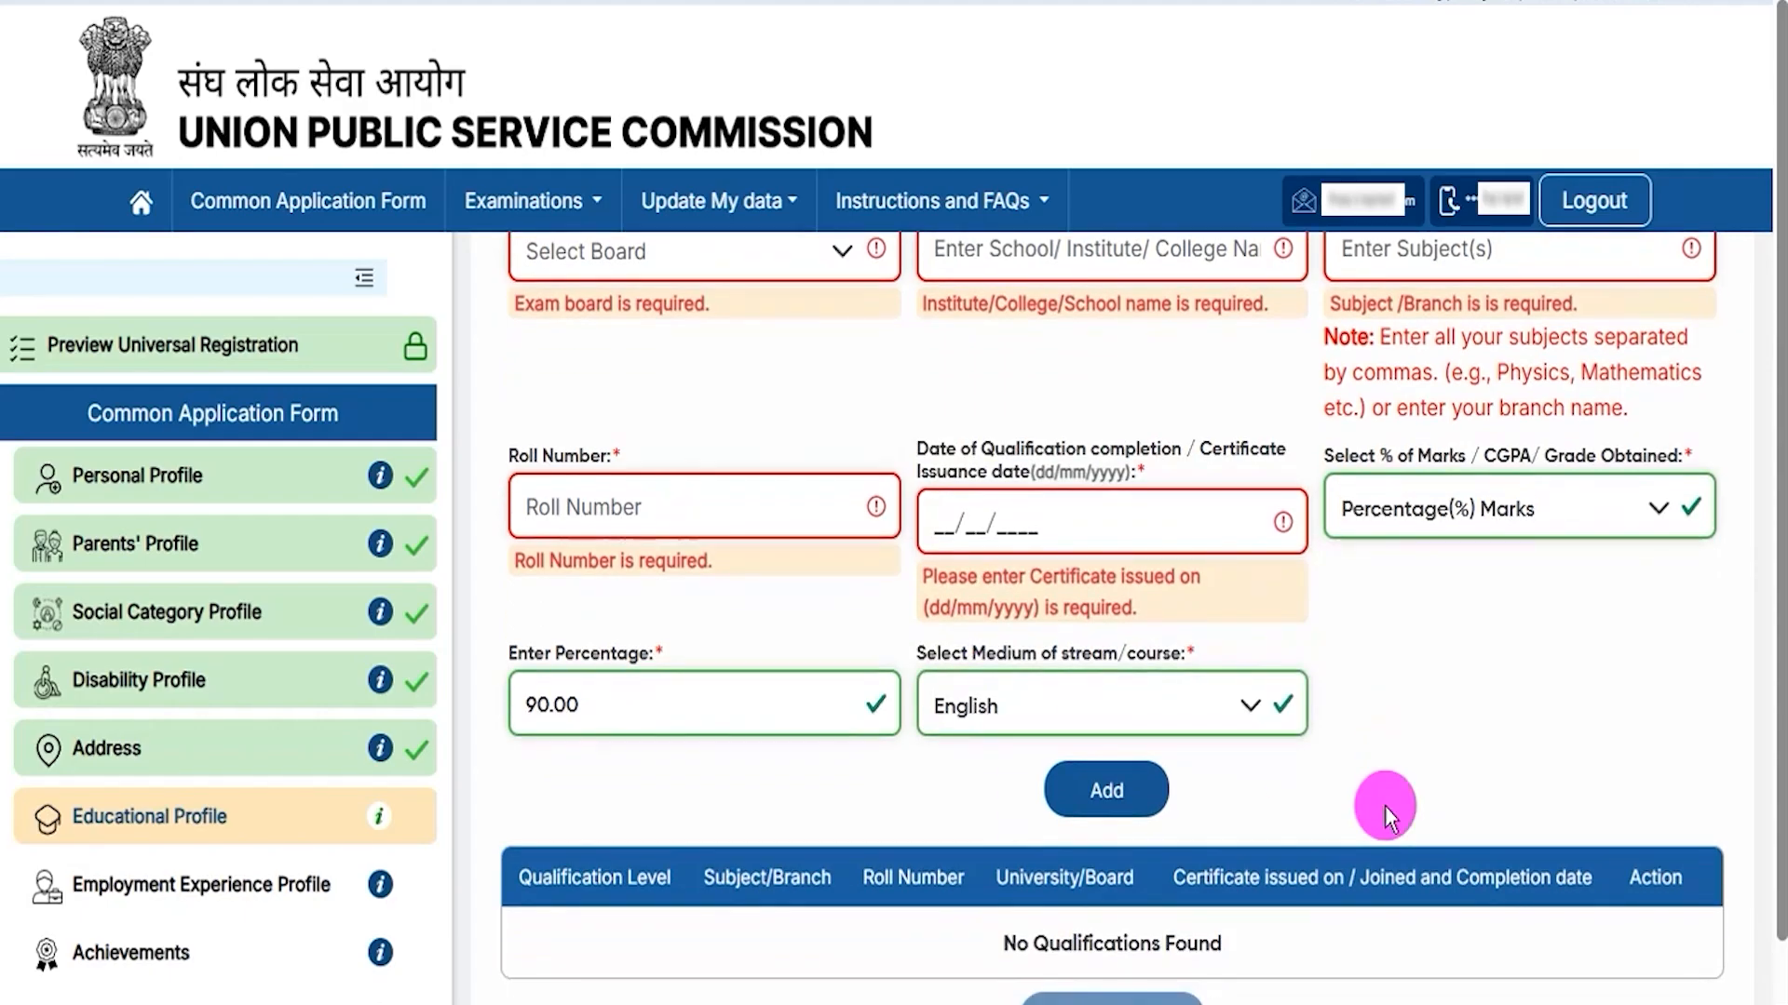
pyautogui.scroll(-1, 1744, 925)
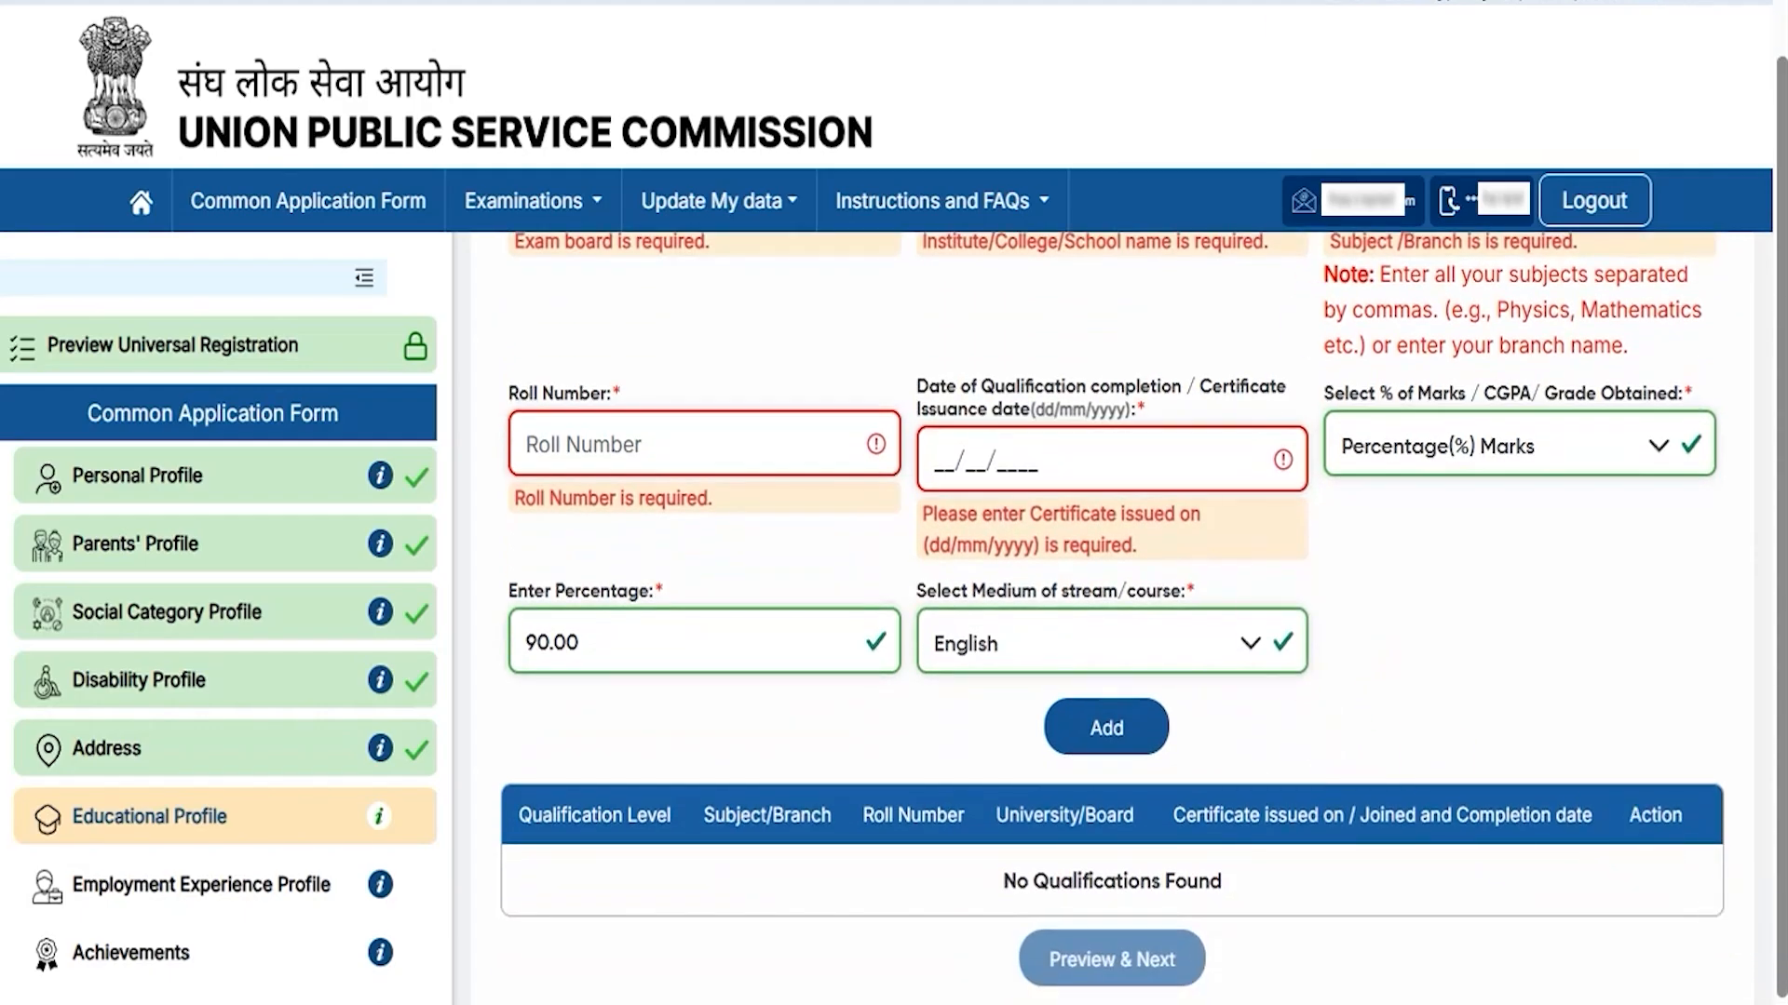
pyautogui.moveTo(1544, 697)
pyautogui.mouseDown()
pyautogui.moveTo(1243, 706)
pyautogui.moveTo(1175, 726)
pyautogui.mouseUp()
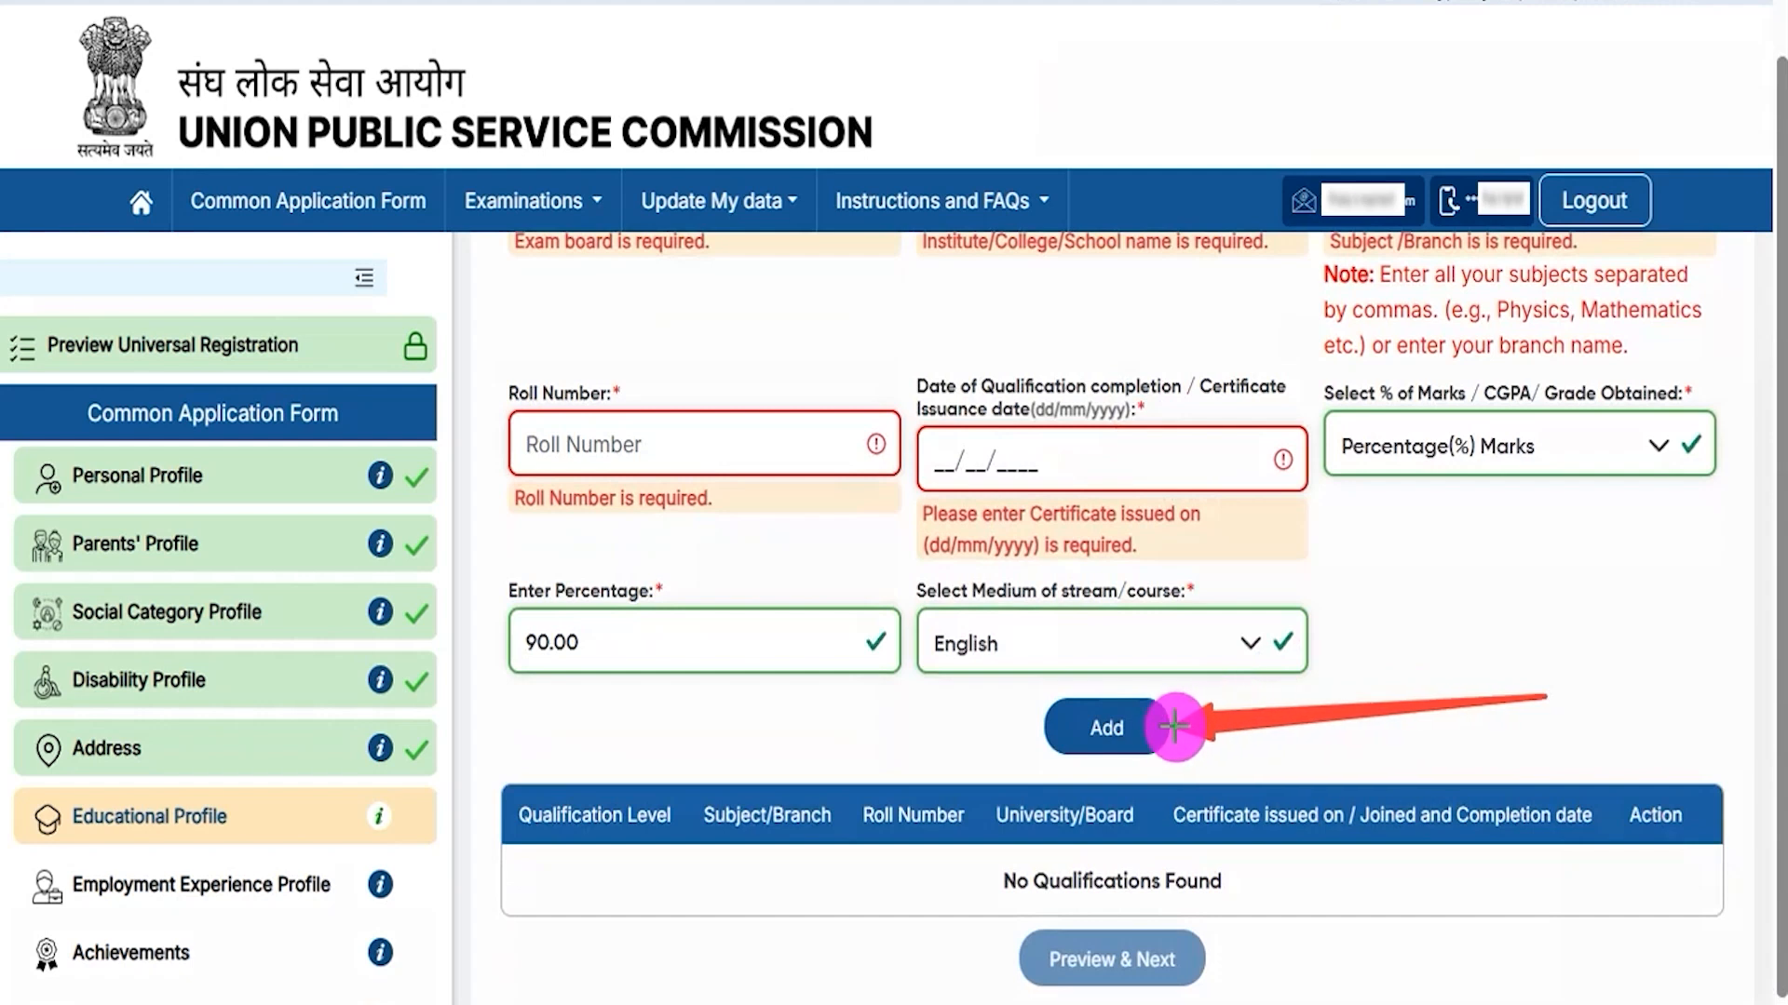
pyautogui.click(1162, 727)
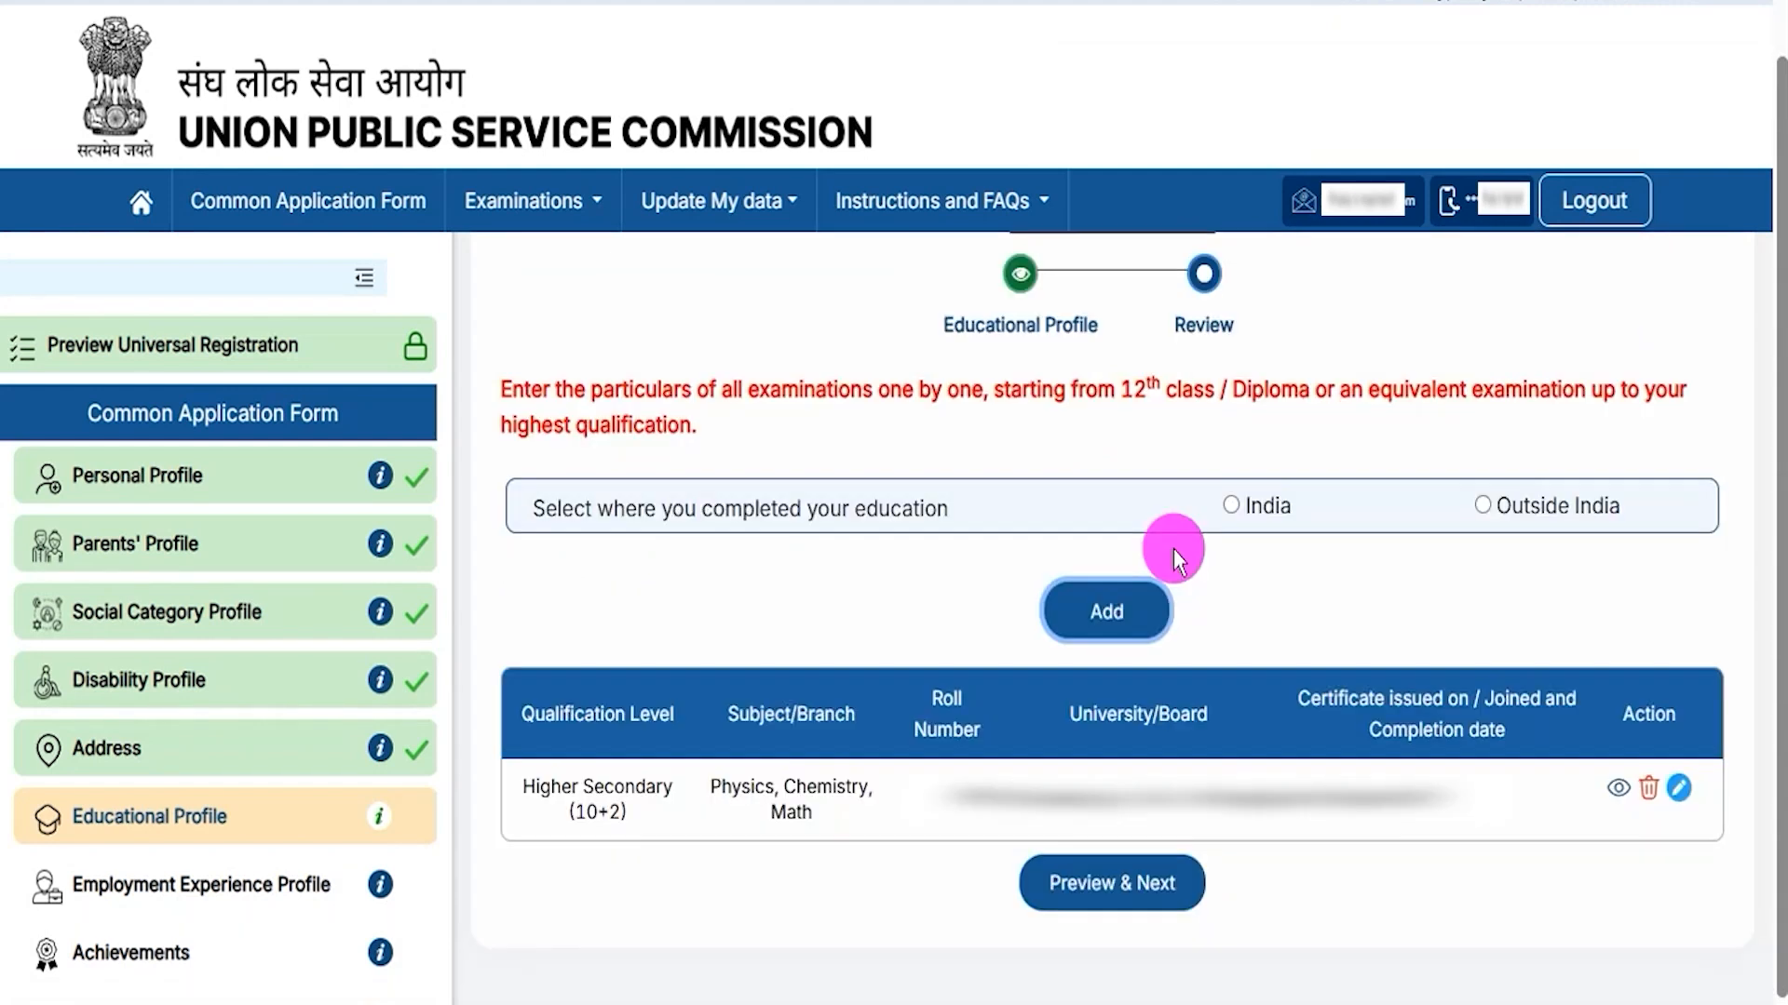
pyautogui.moveTo(547, 771); pyautogui.dragTo(643, 785)
pyautogui.click(1129, 798)
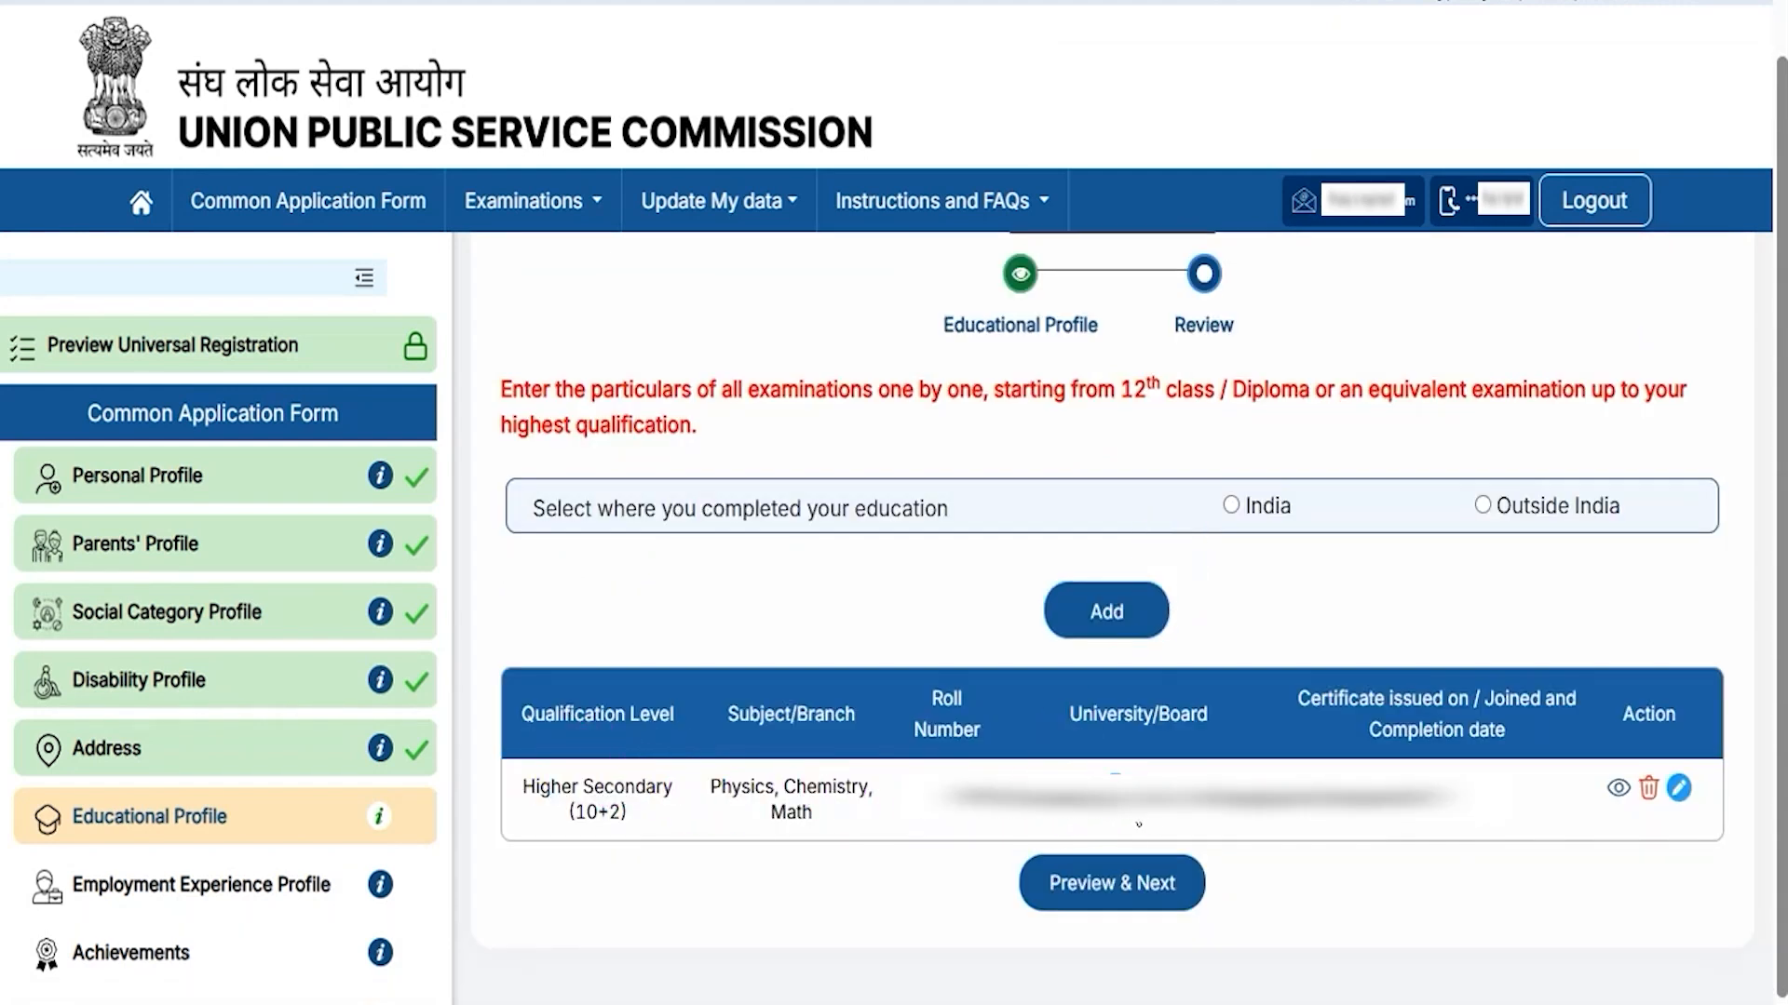
# Begin another qualification completed in India with level Graduate, status Completed and stream Medical.
pyautogui.click(1066, 610)
pyautogui.click(1231, 507)
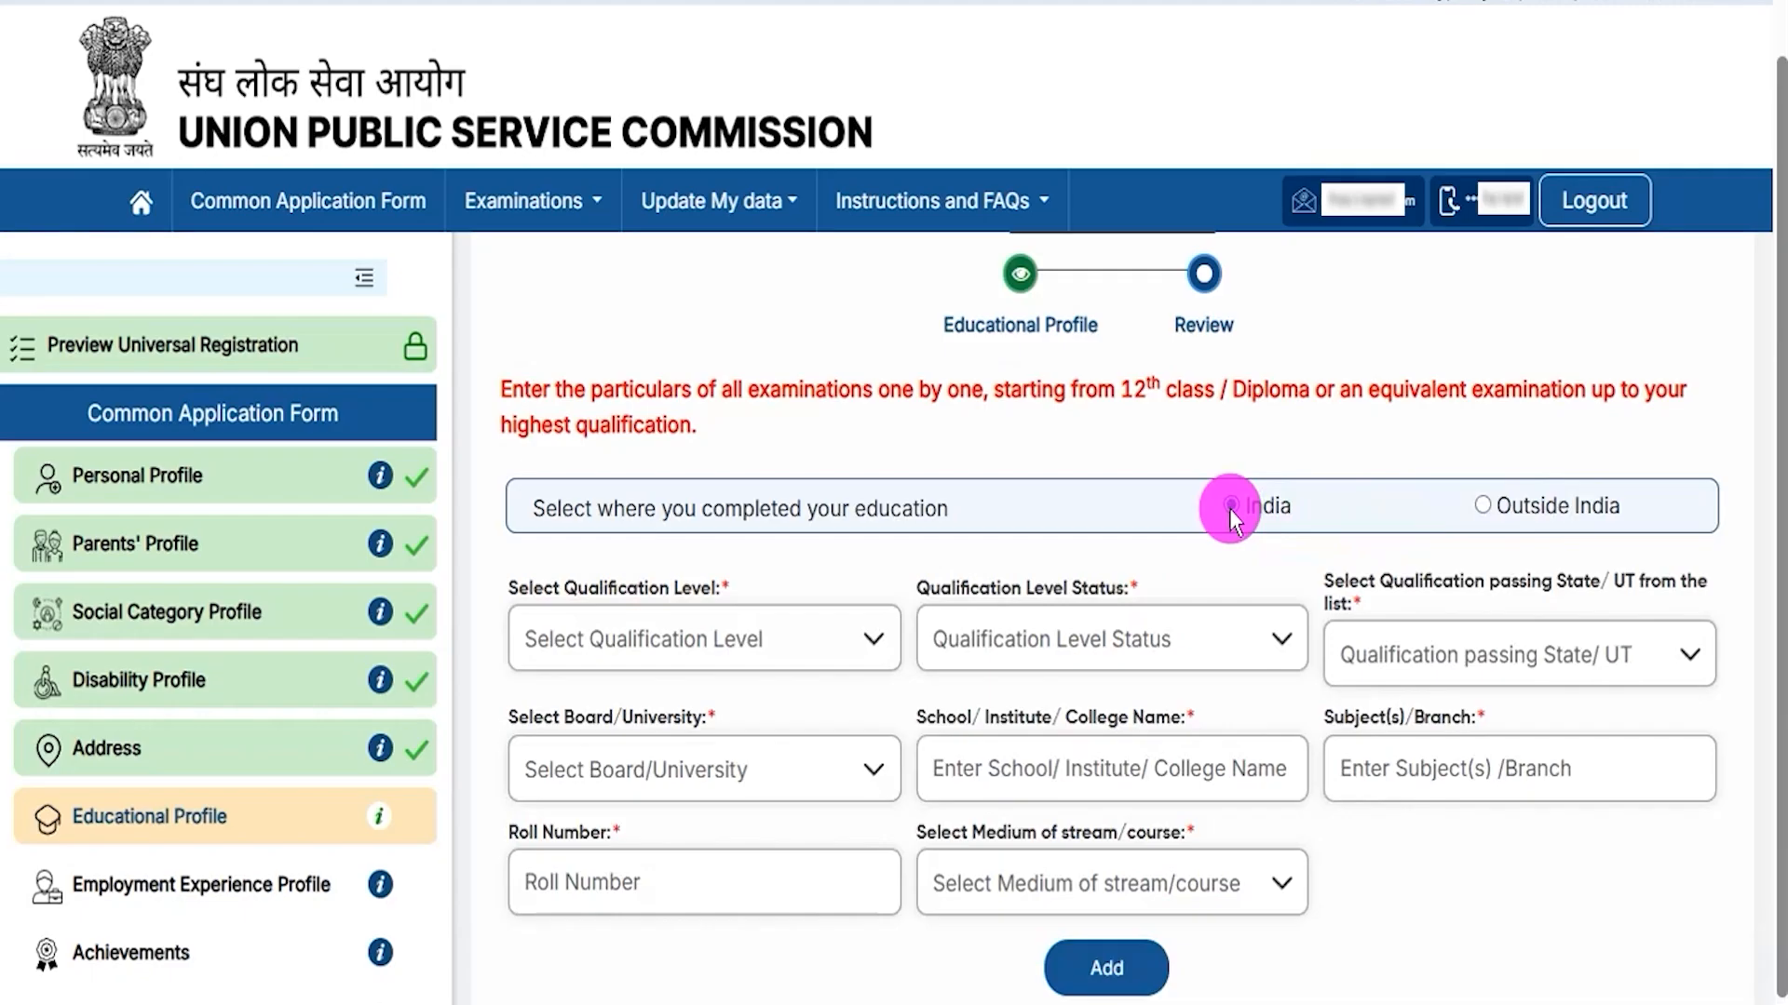
pyautogui.click(693, 639)
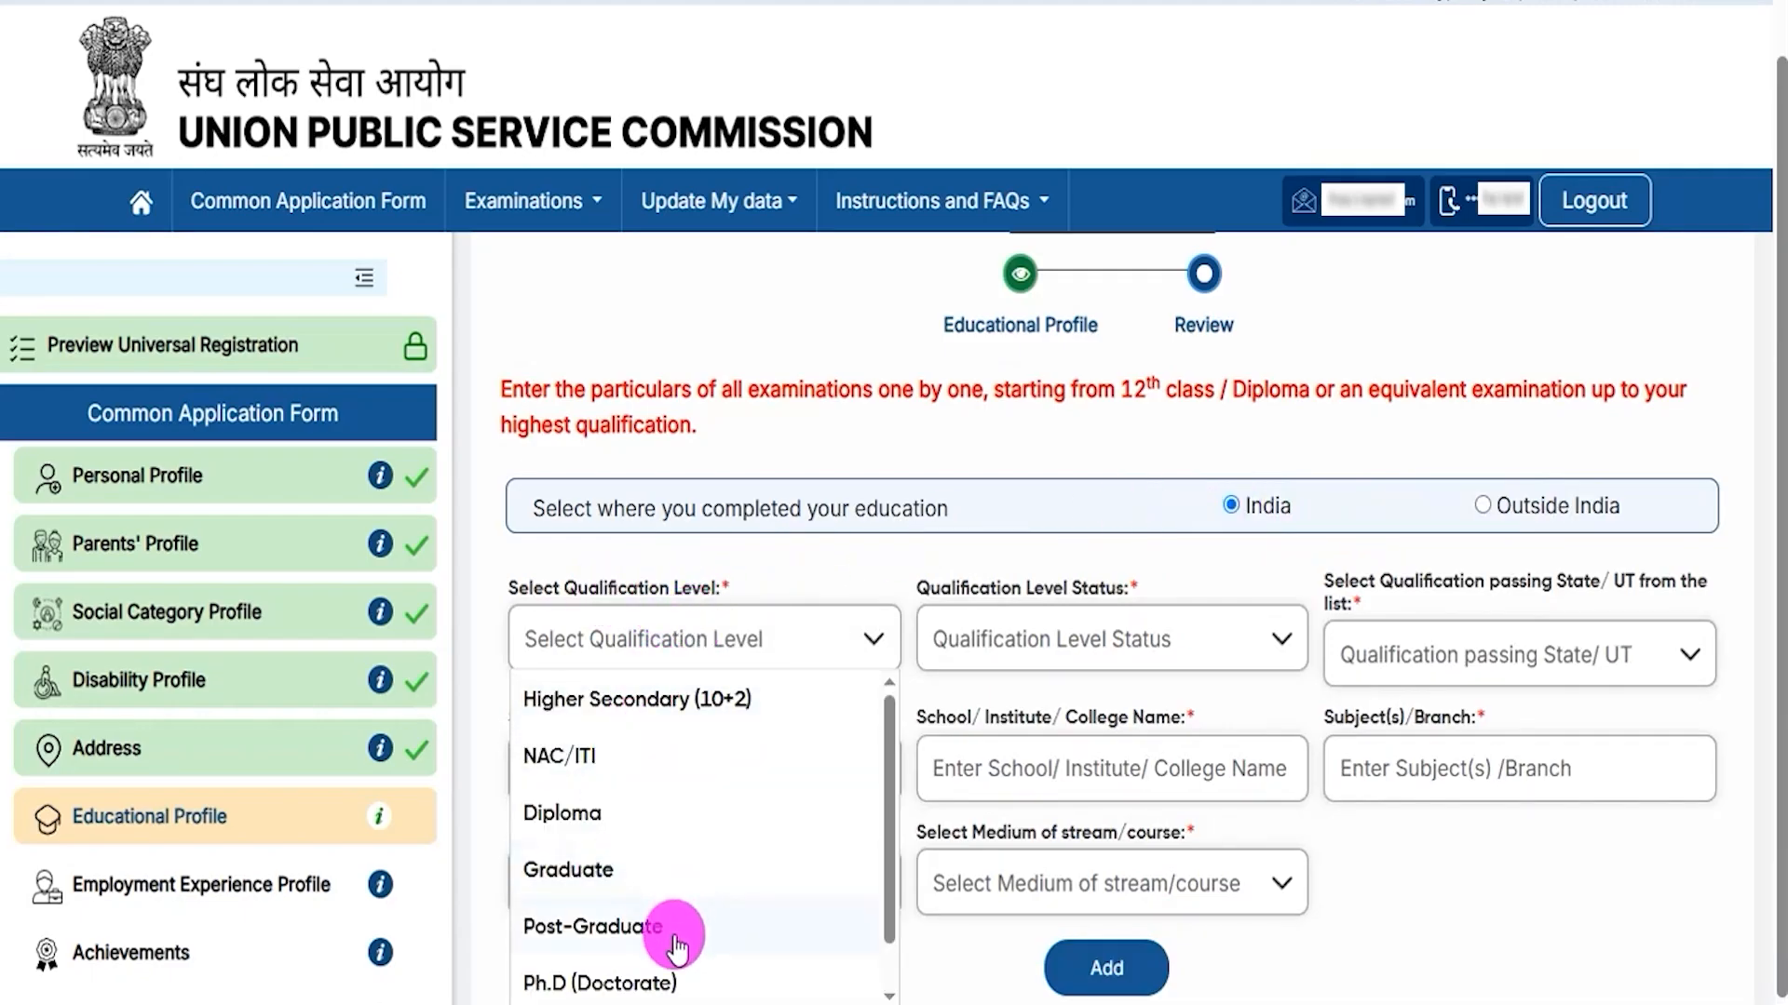
pyautogui.click(582, 873)
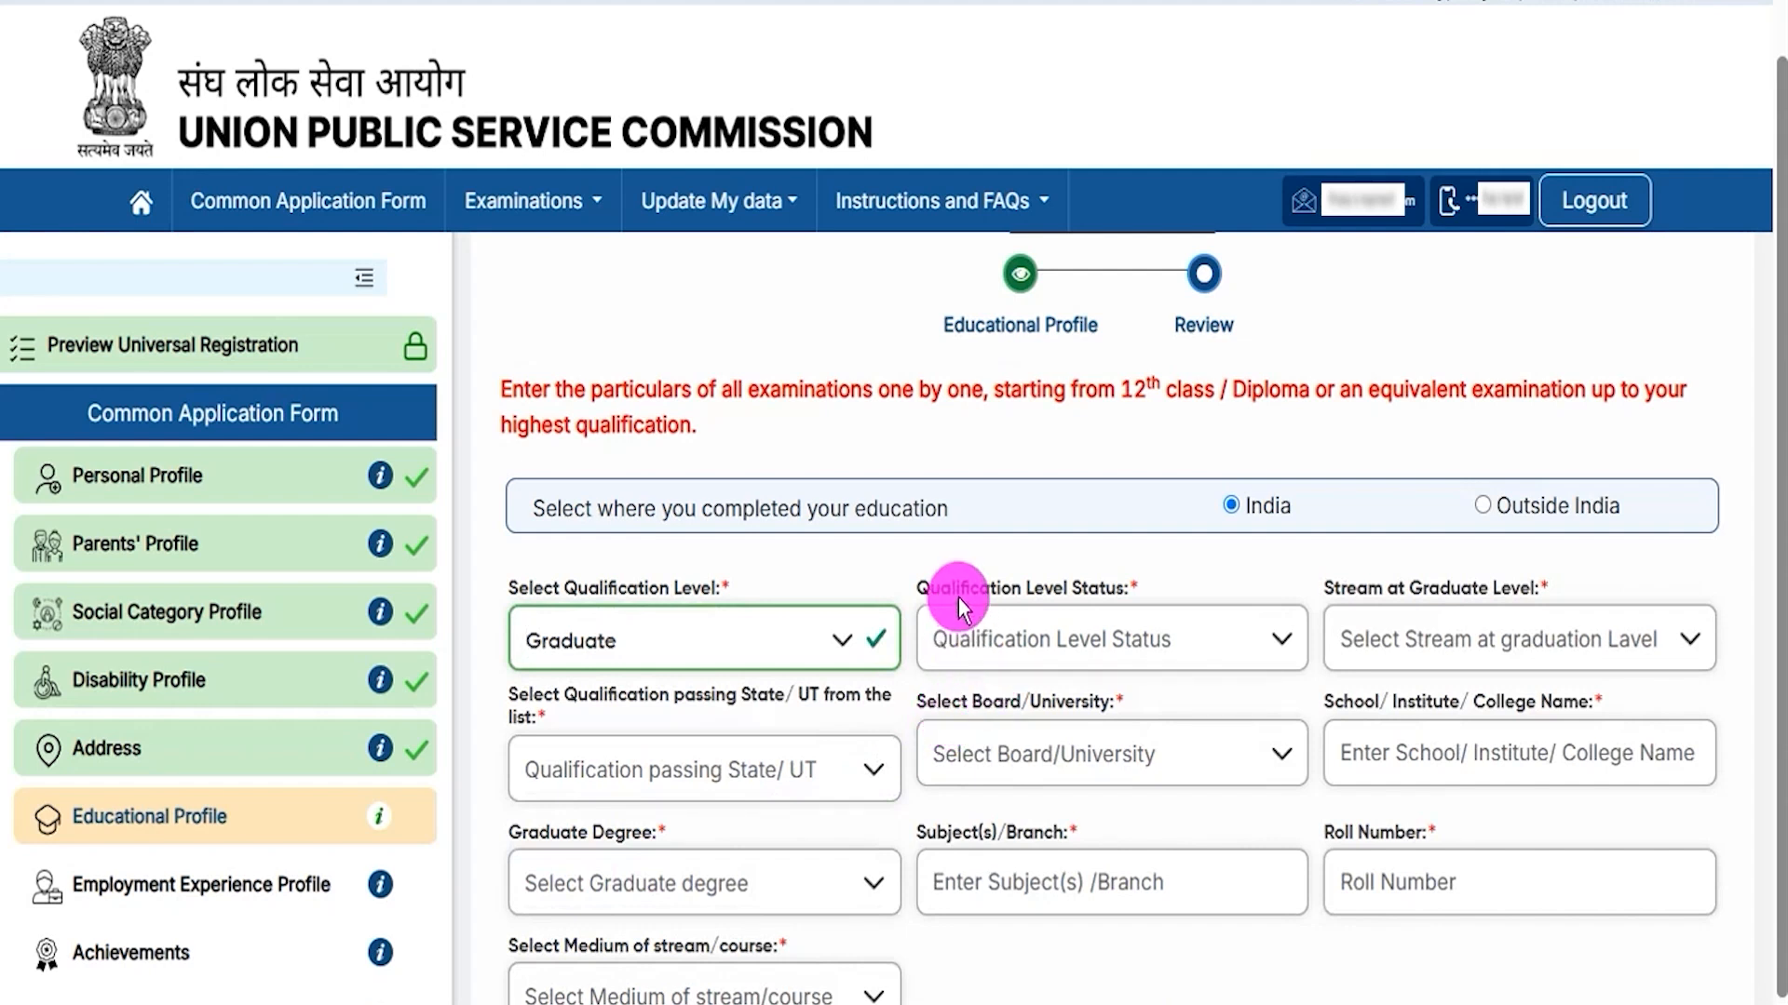
pyautogui.click(1045, 627)
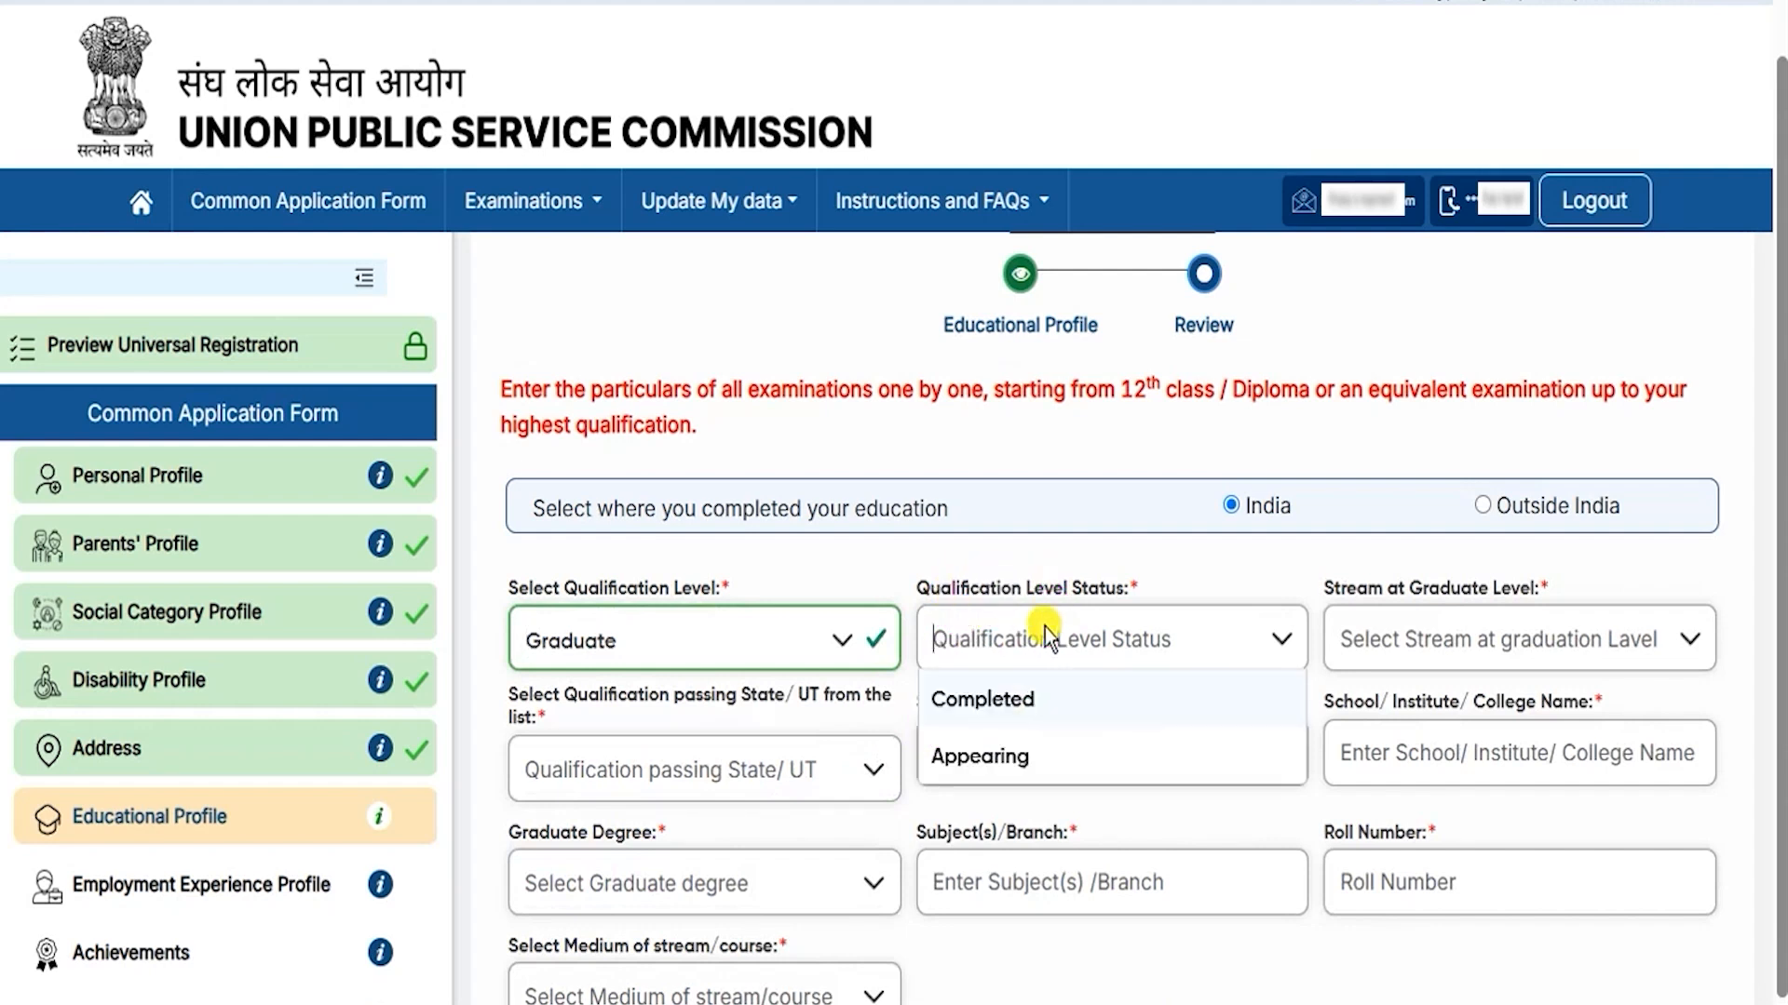
pyautogui.click(1021, 705)
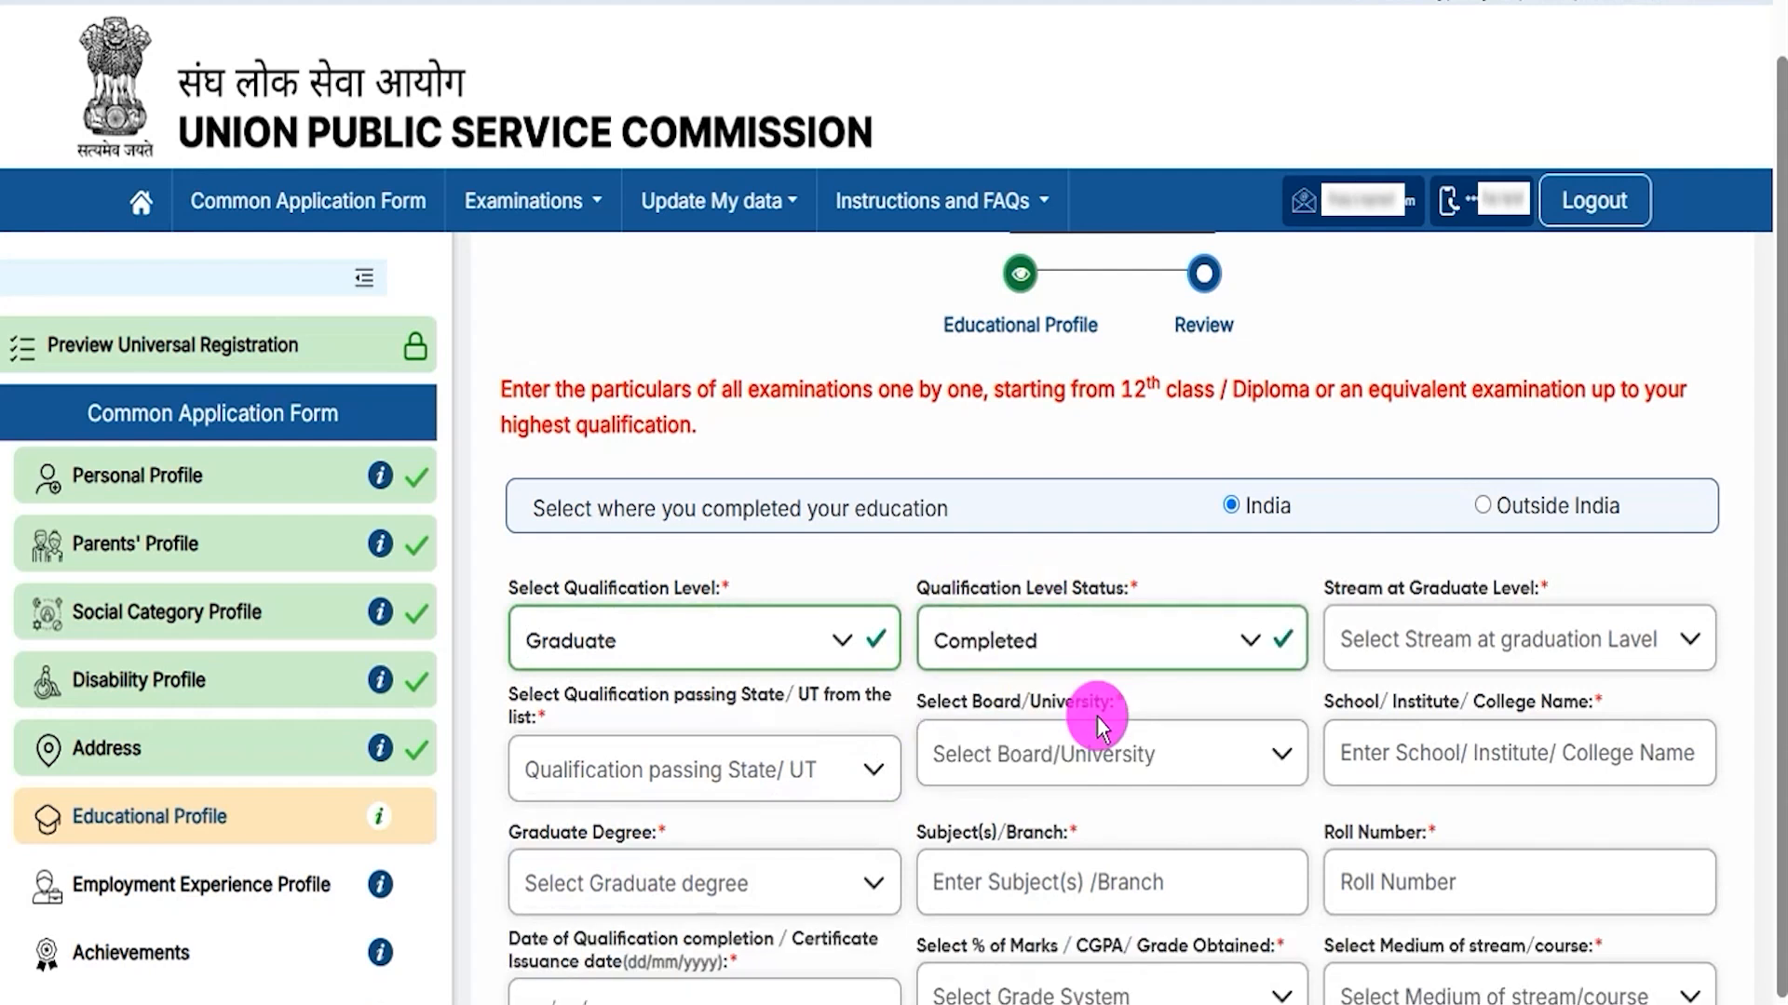
pyautogui.click(1469, 648)
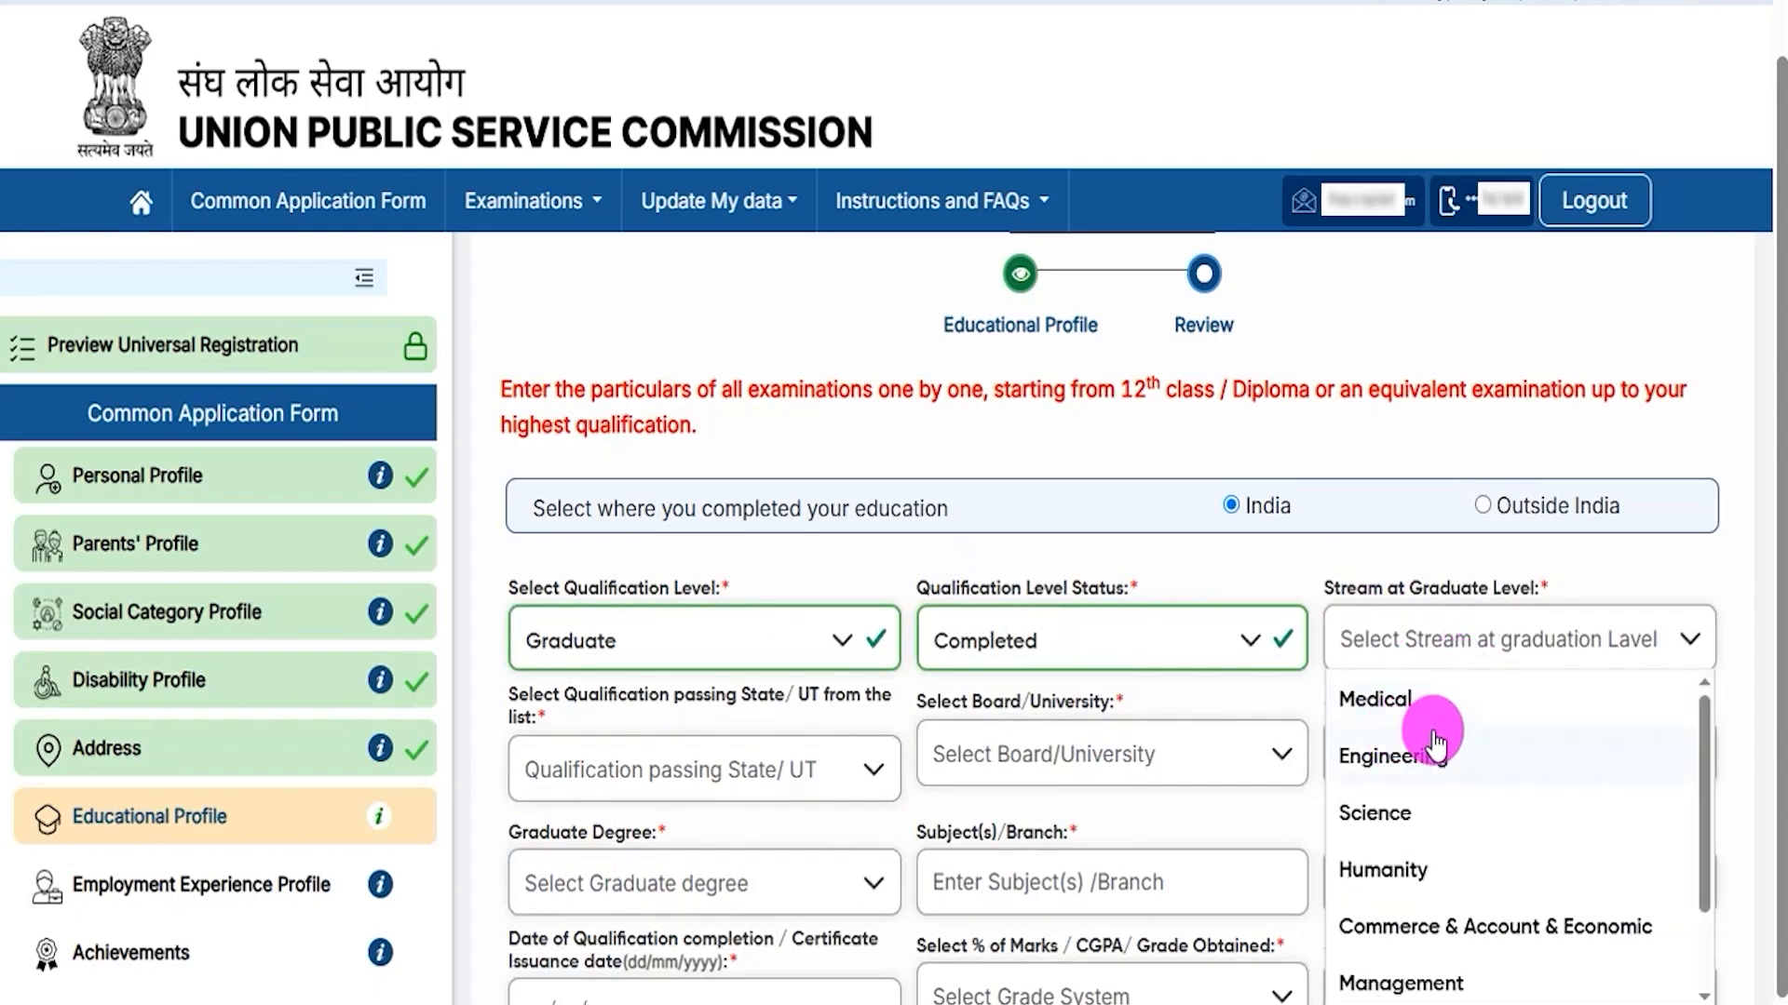
pyautogui.click(1387, 700)
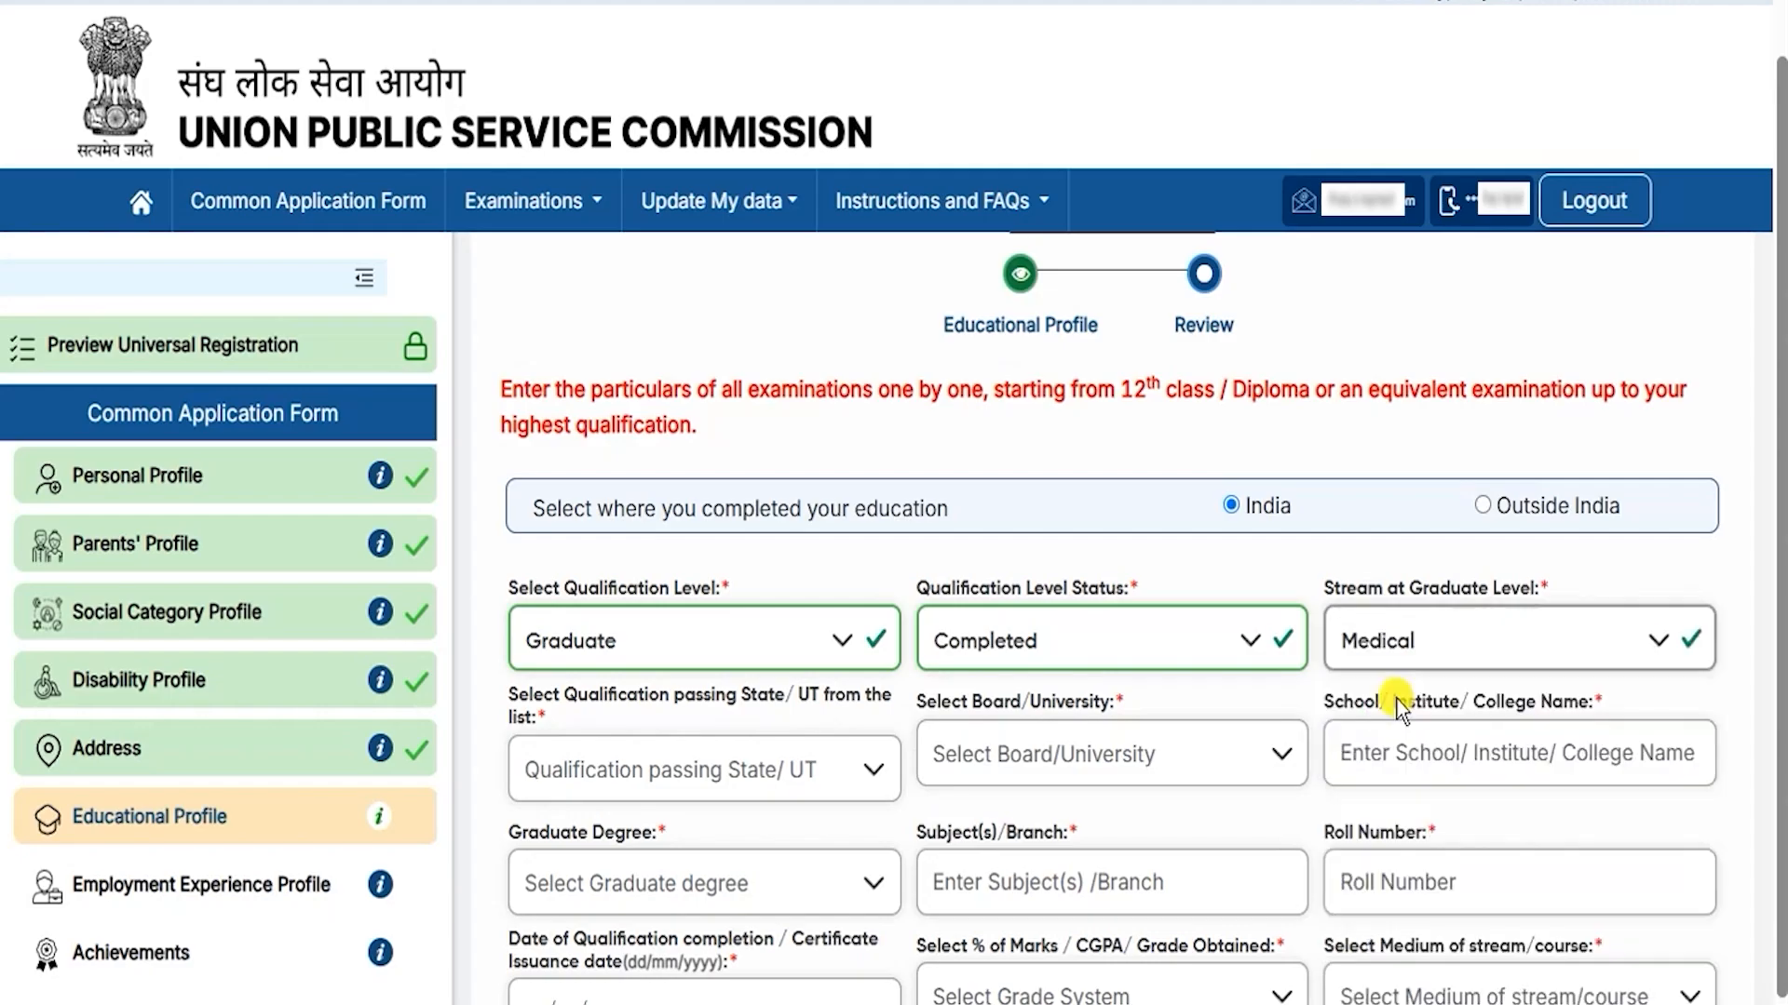
# Examine the passing state options, the board/university options and the institute name field for the Graduate qualification.
pyautogui.click(739, 773)
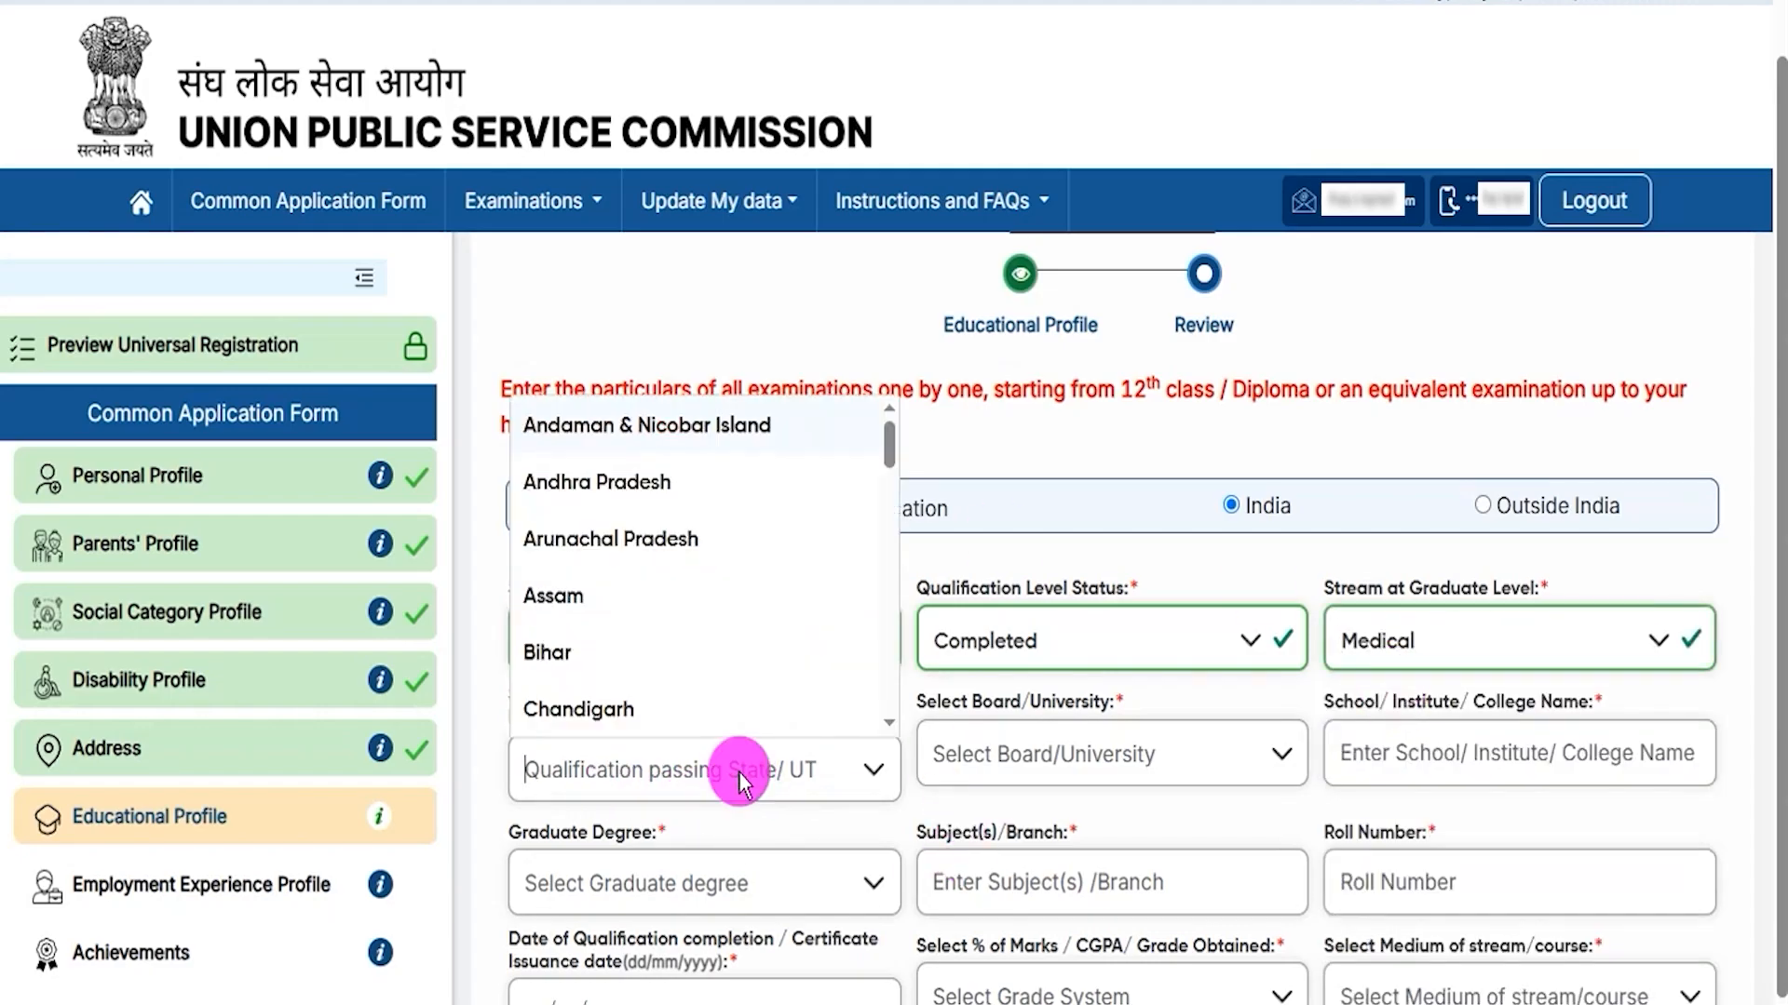
pyautogui.click(1104, 758)
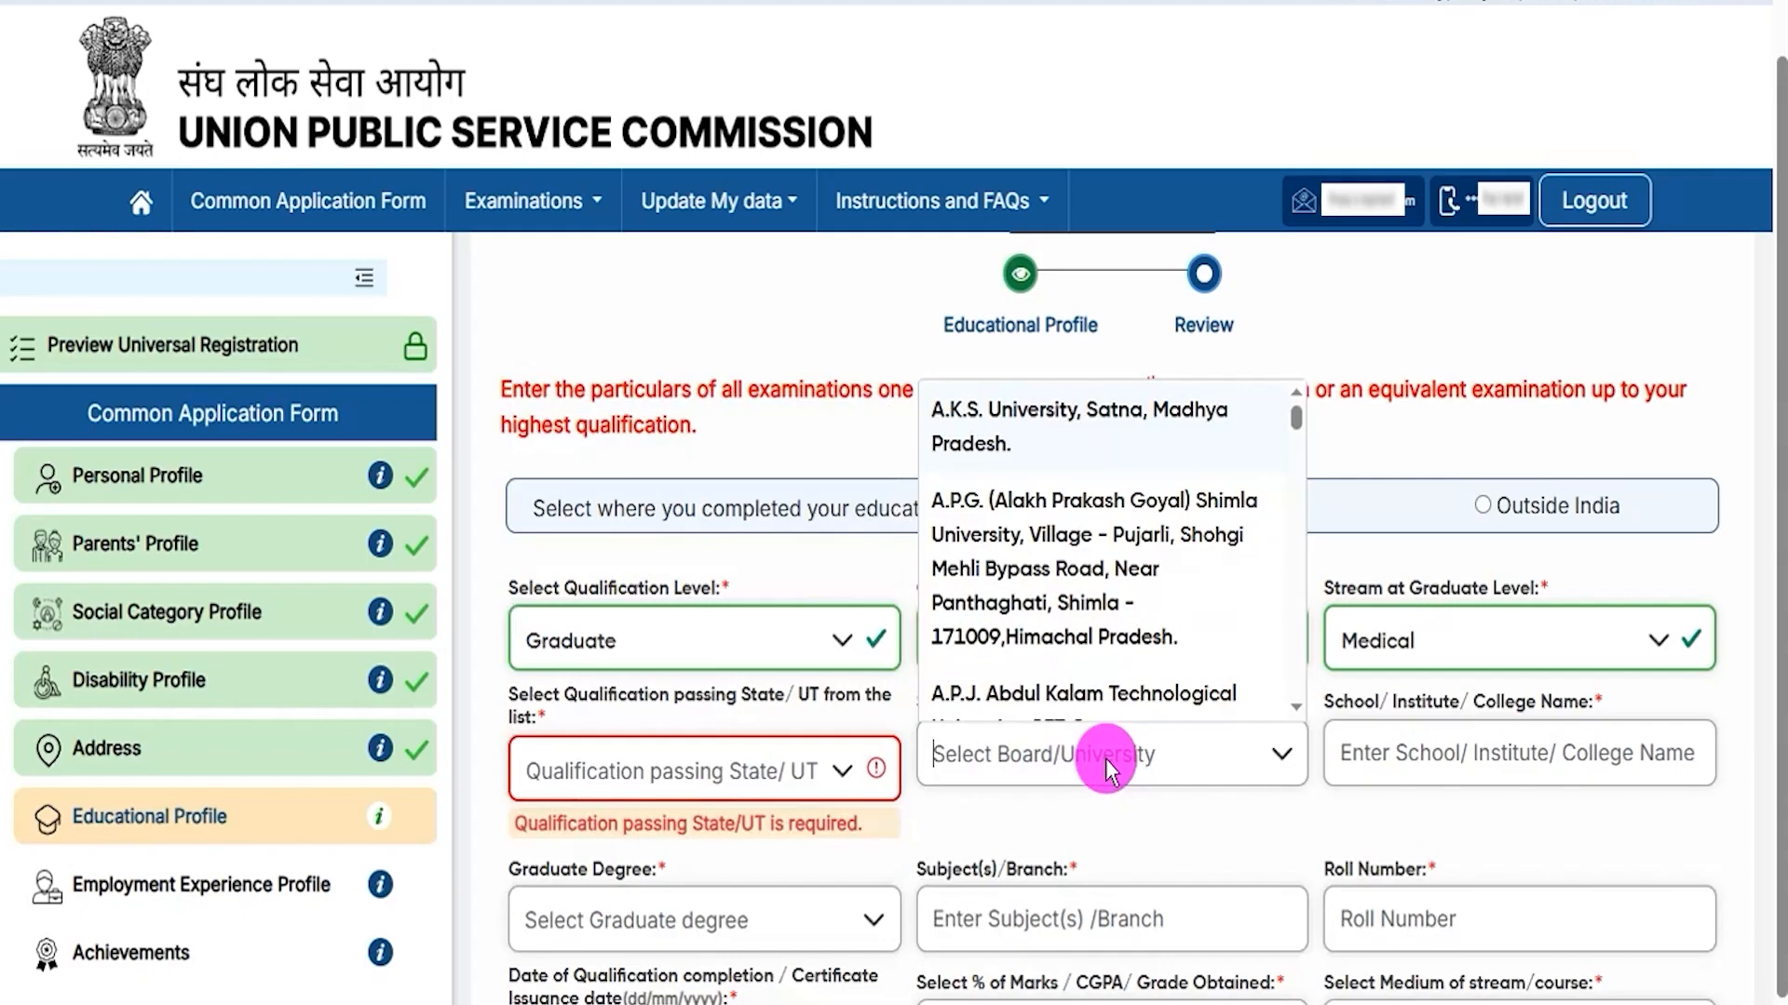
pyautogui.click(1406, 756)
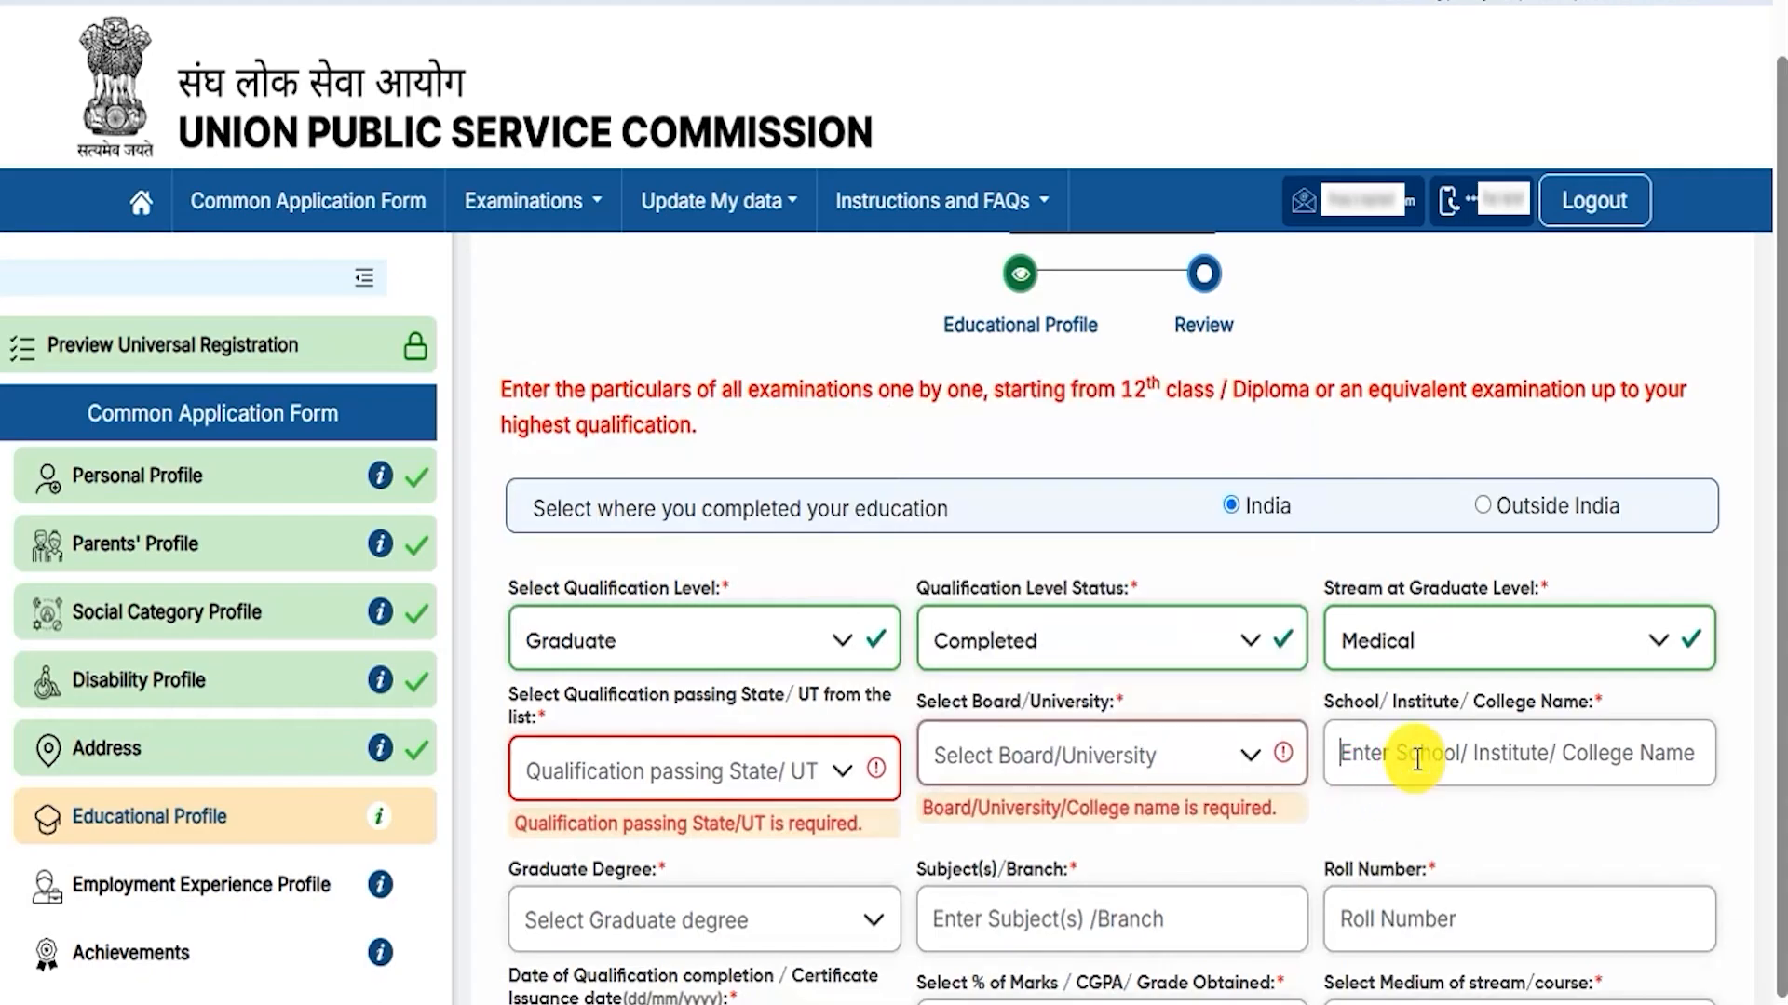
# Set the graduate degree to B.A.
pyautogui.scroll(-3, 1378, 727)
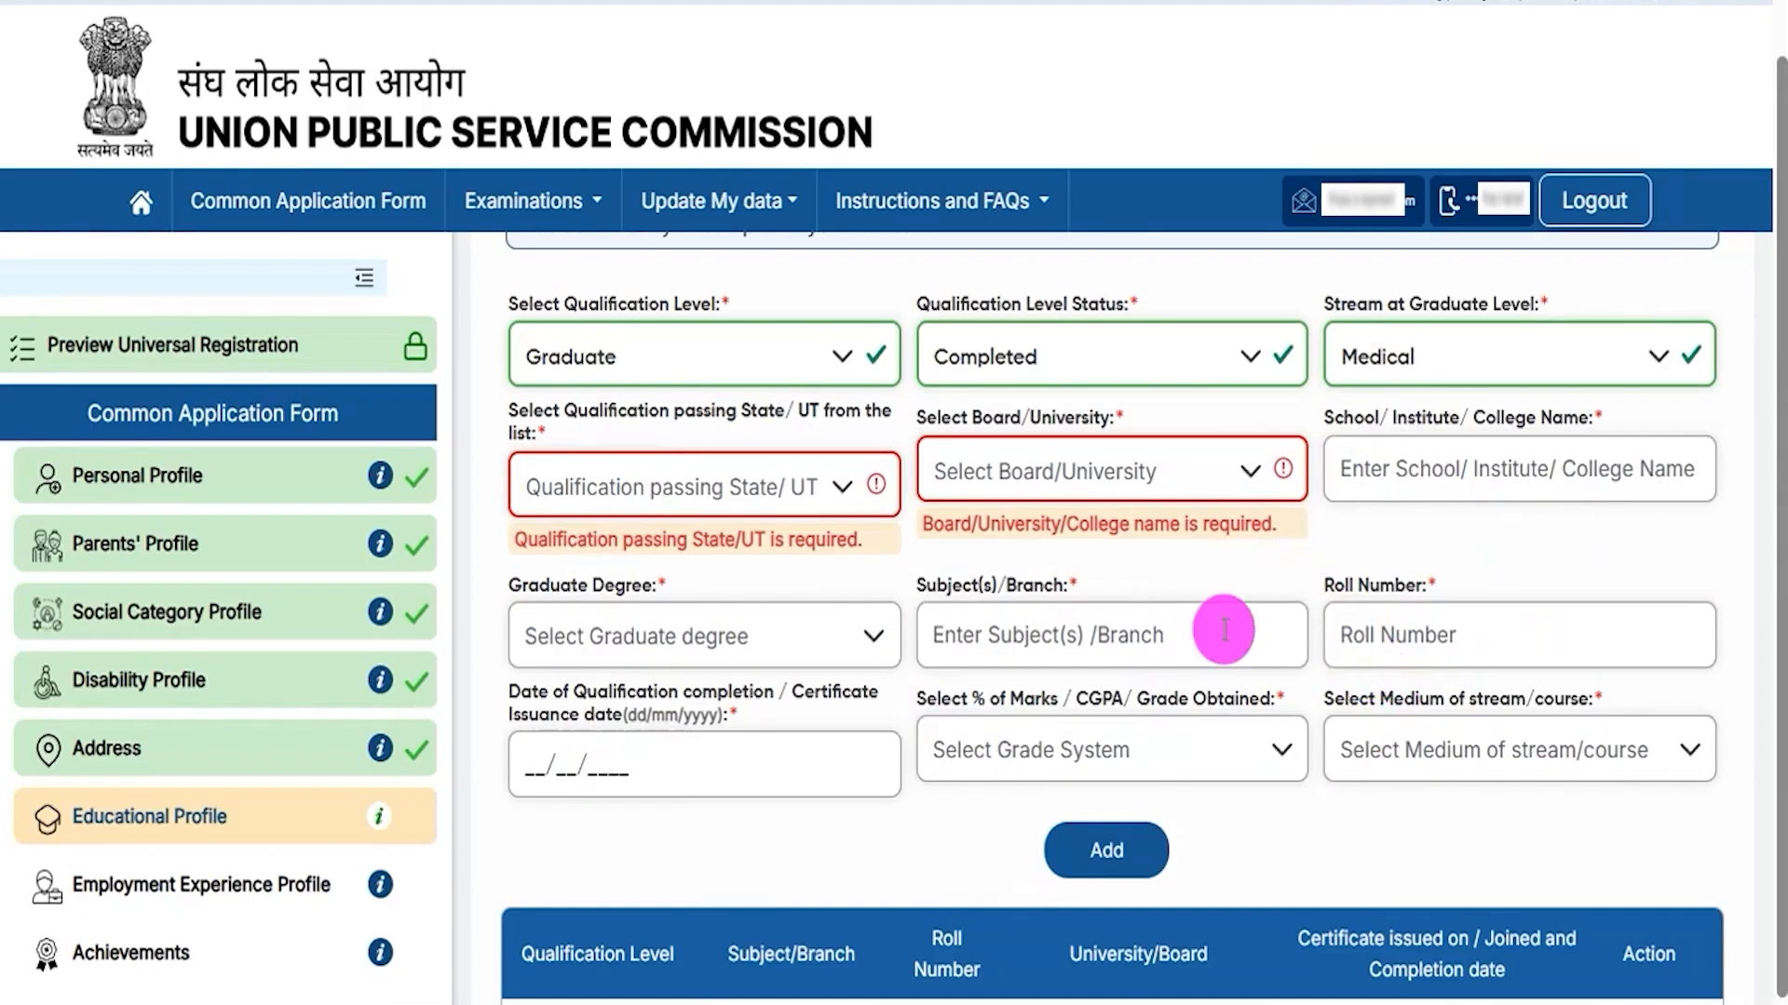
pyautogui.click(596, 633)
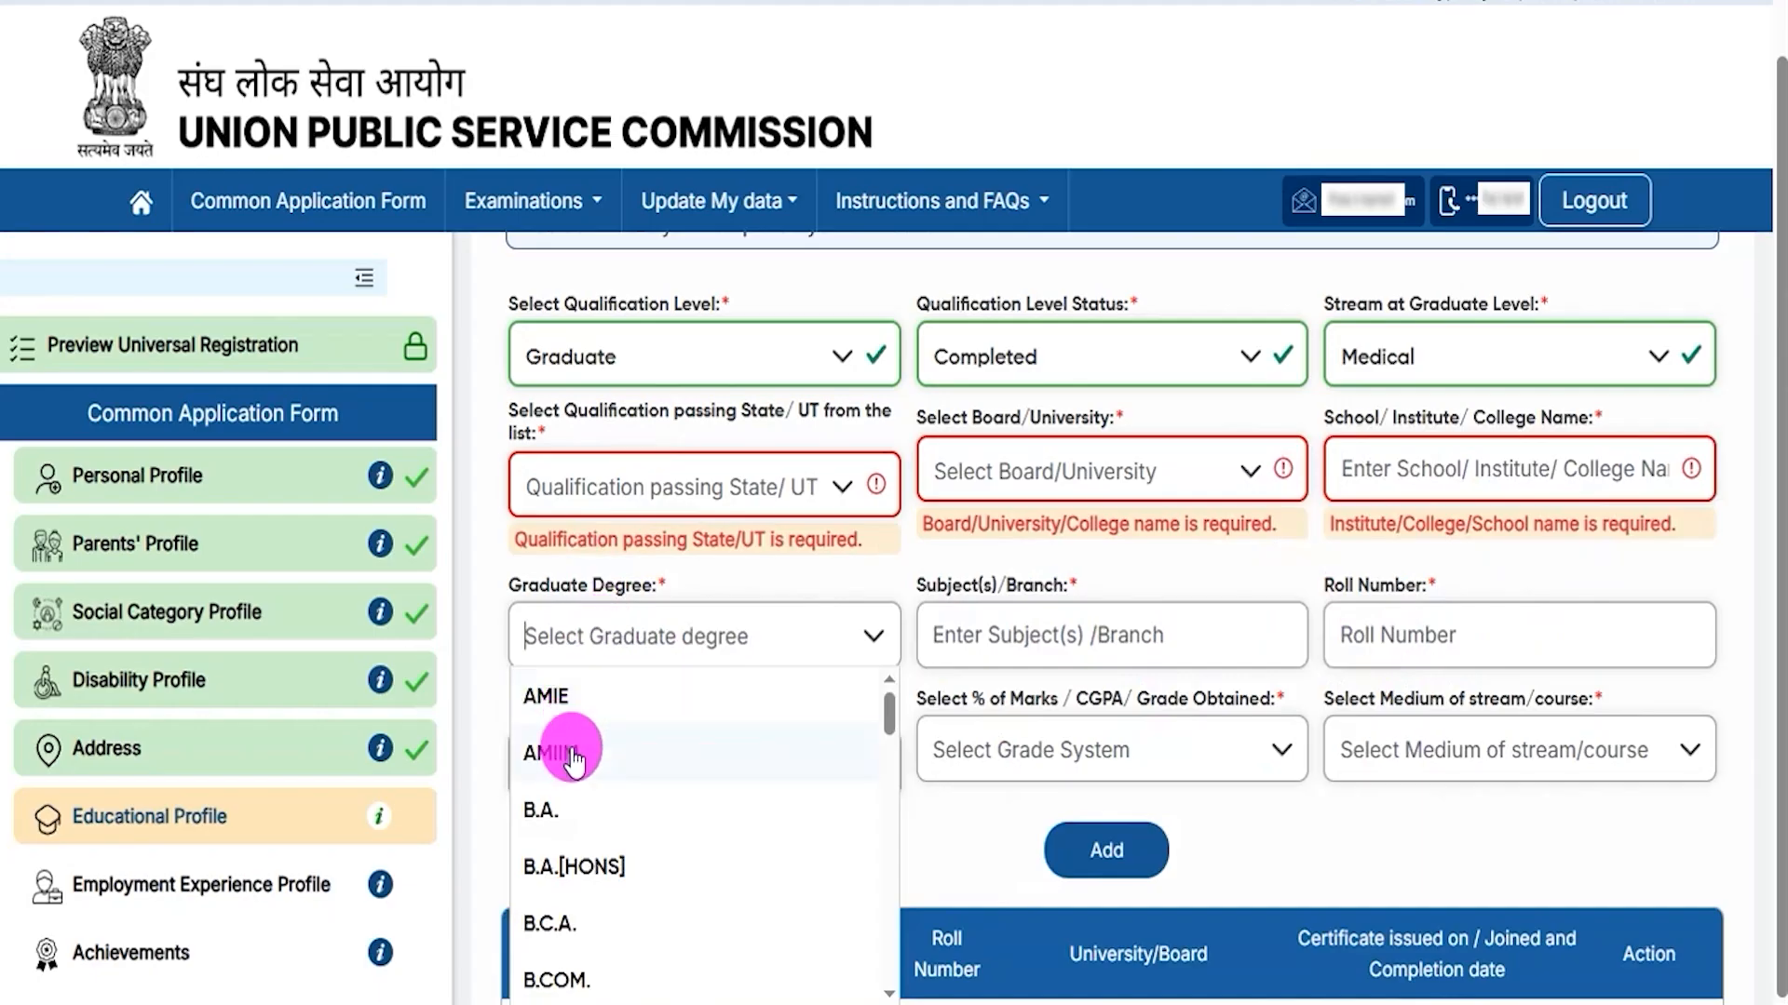
pyautogui.click(573, 812)
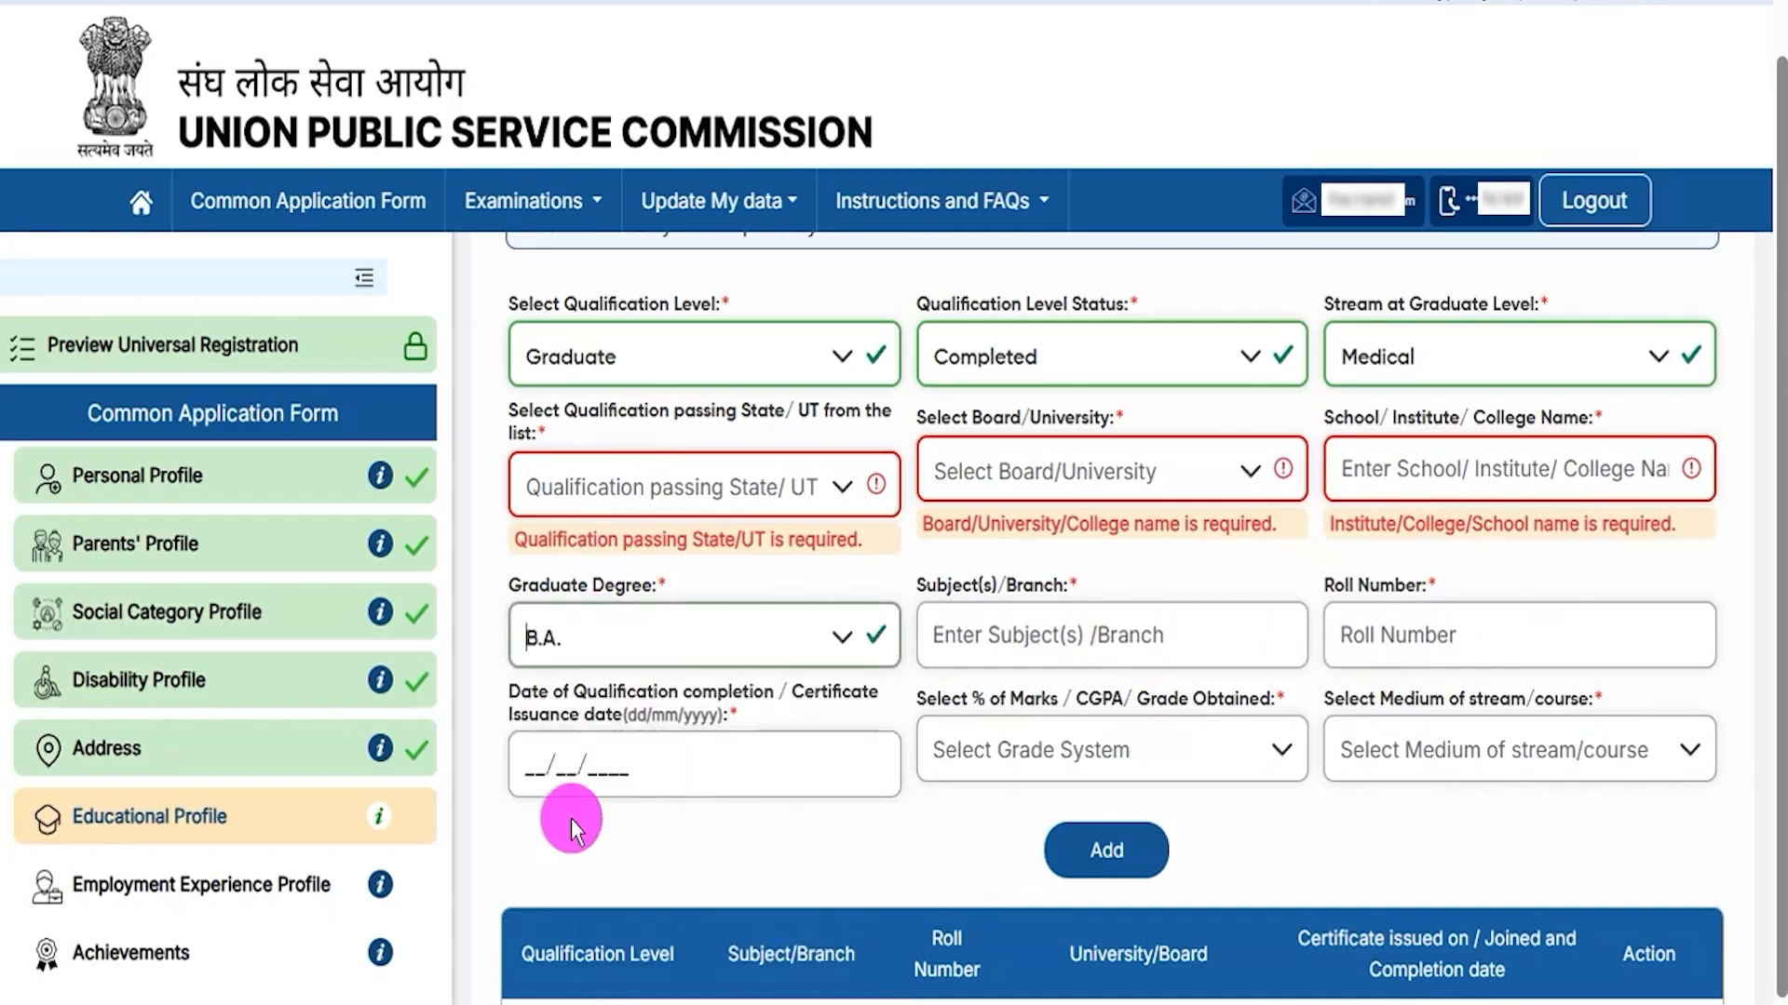
# Examine the subject/branch, roll number and qualification completion date fields of the Graduate qualification.
pyautogui.moveTo(947, 587); pyautogui.dragTo(1036, 592)
pyautogui.click(1030, 630)
pyautogui.click(1352, 599)
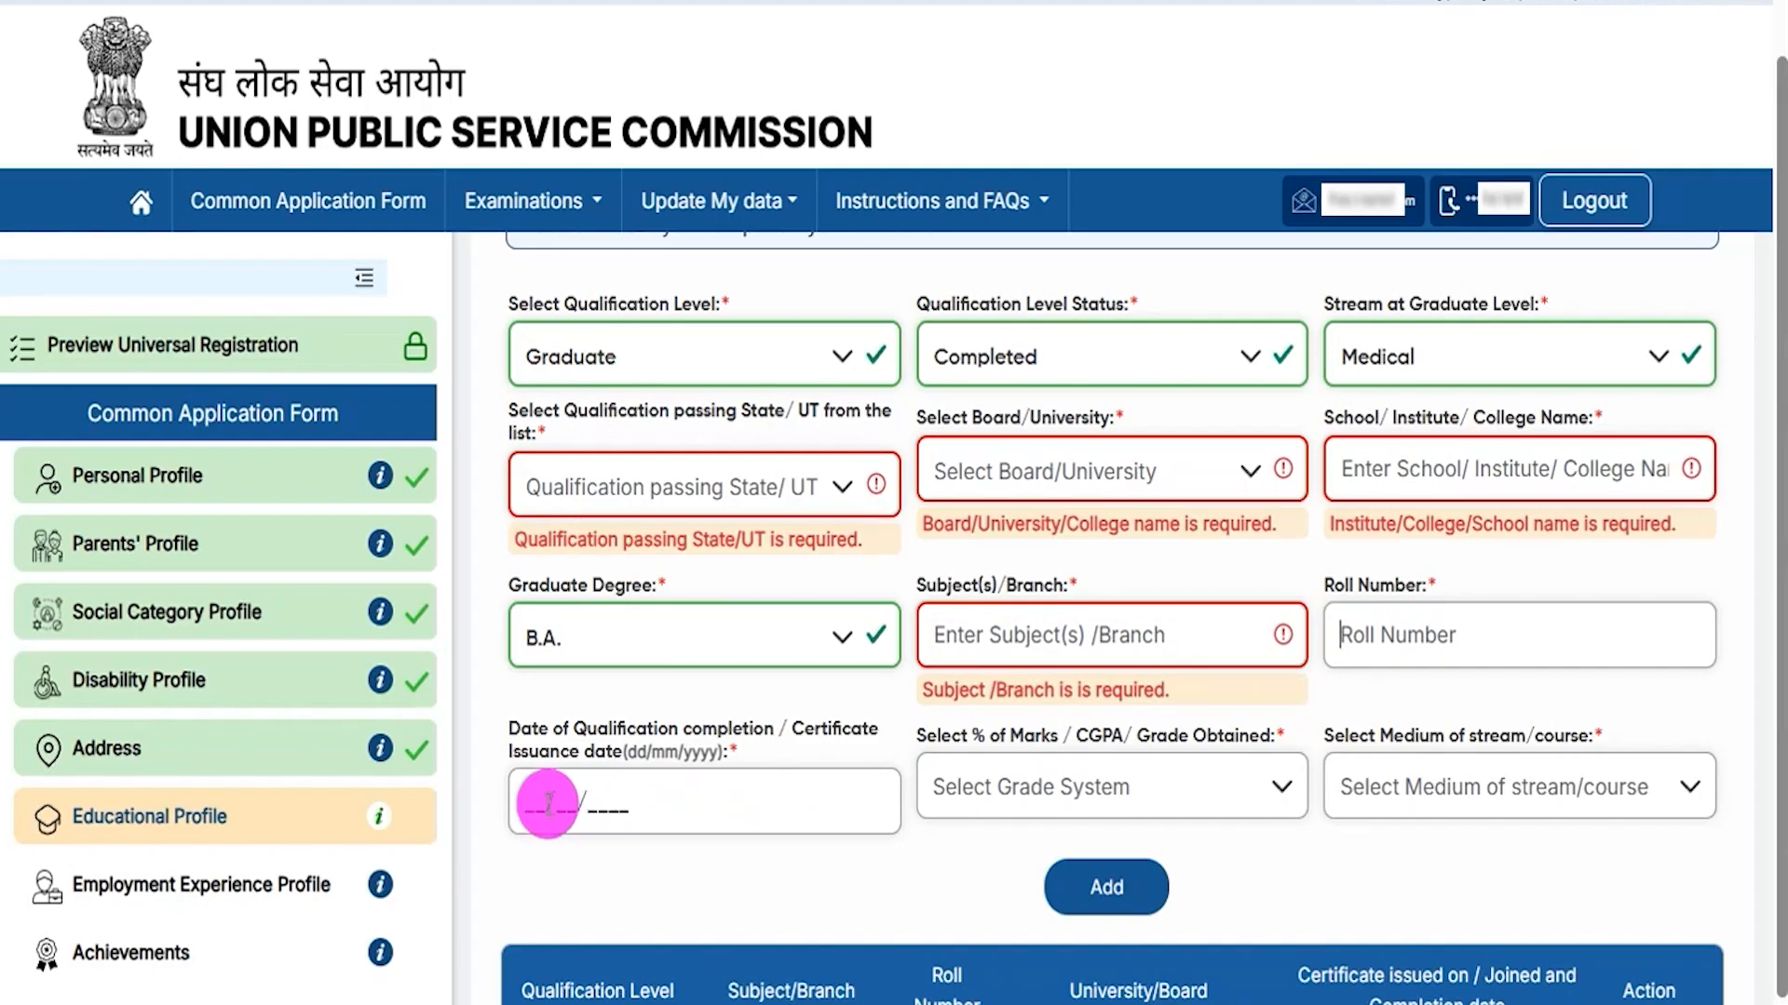
pyautogui.click(552, 803)
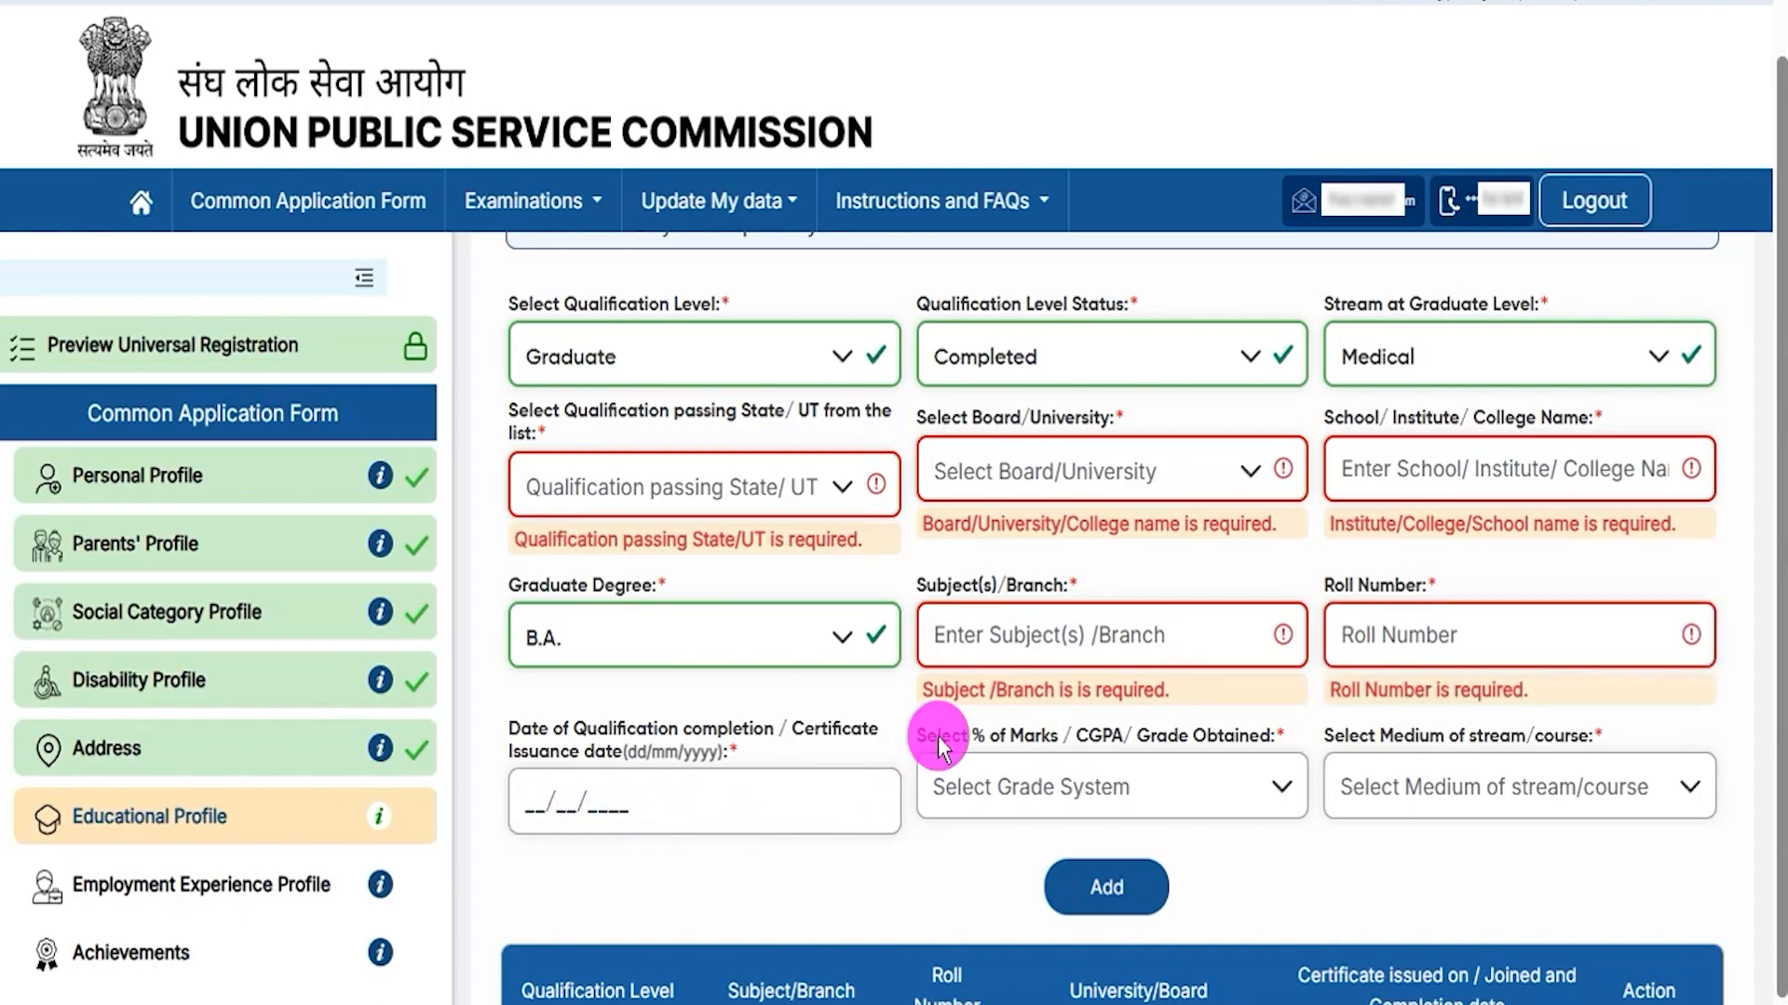
# Set the Graduate grade system to Percentage(%) Marks and check the percentage field it requires.
pyautogui.moveTo(937, 738); pyautogui.dragTo(1070, 780)
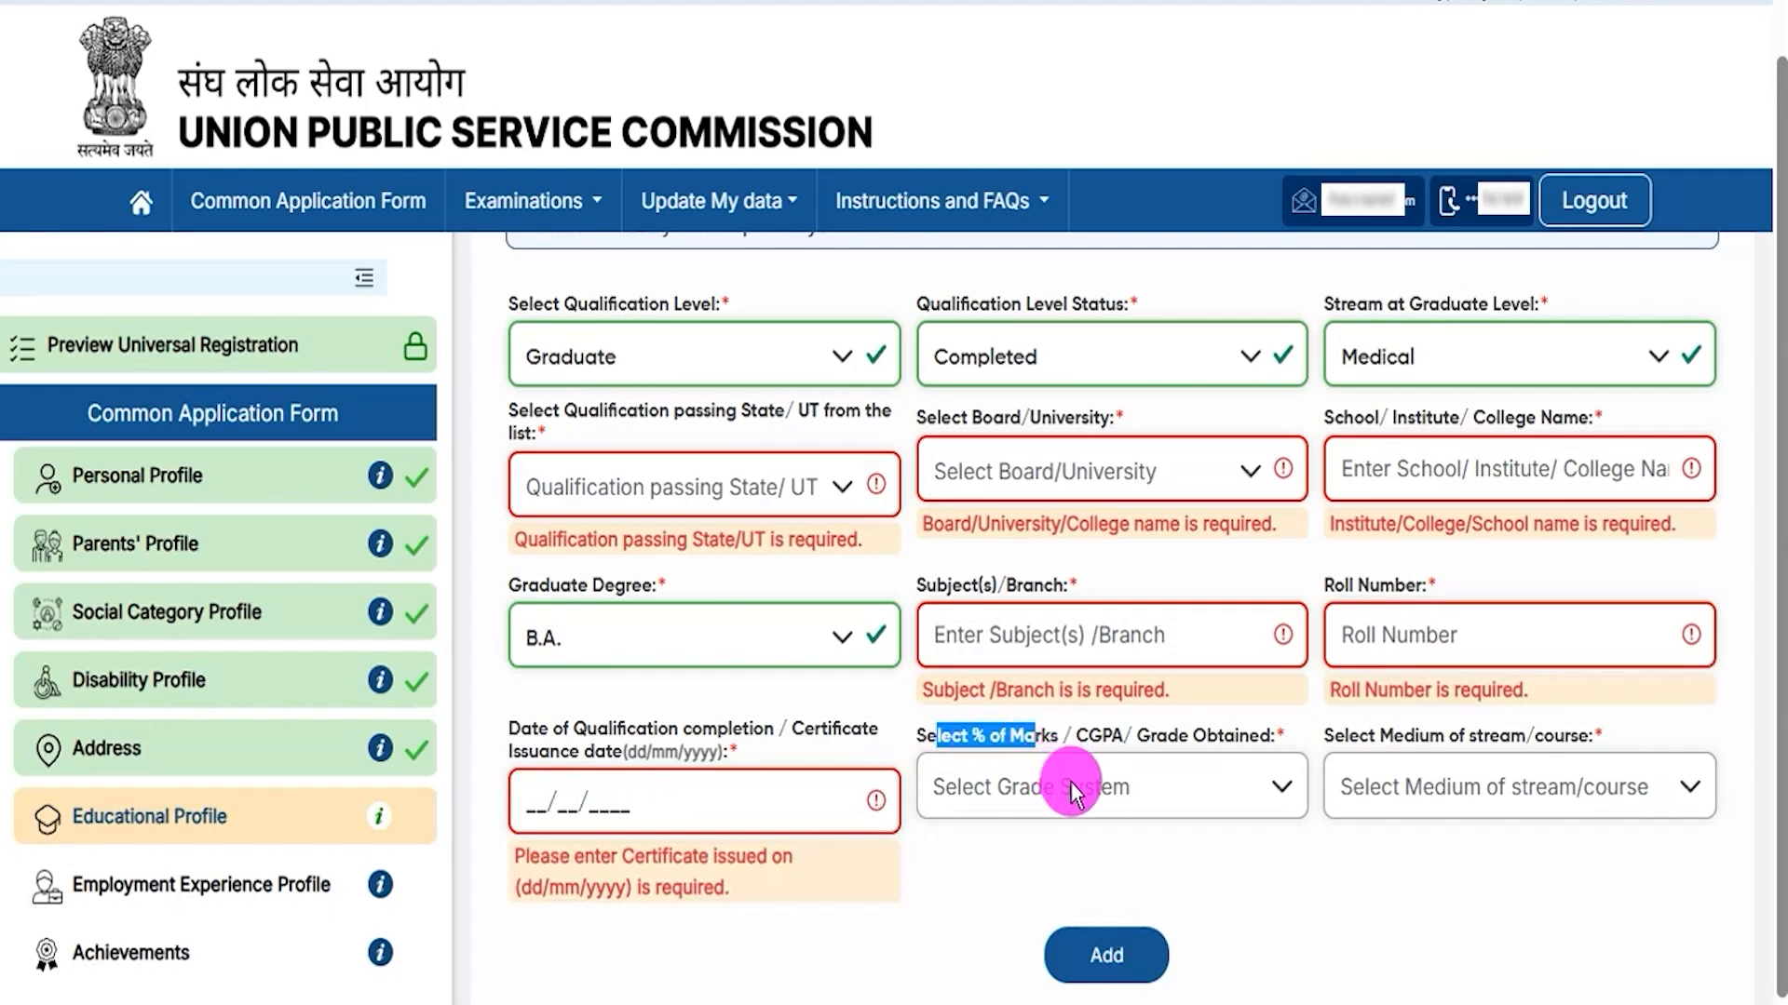
pyautogui.click(1069, 790)
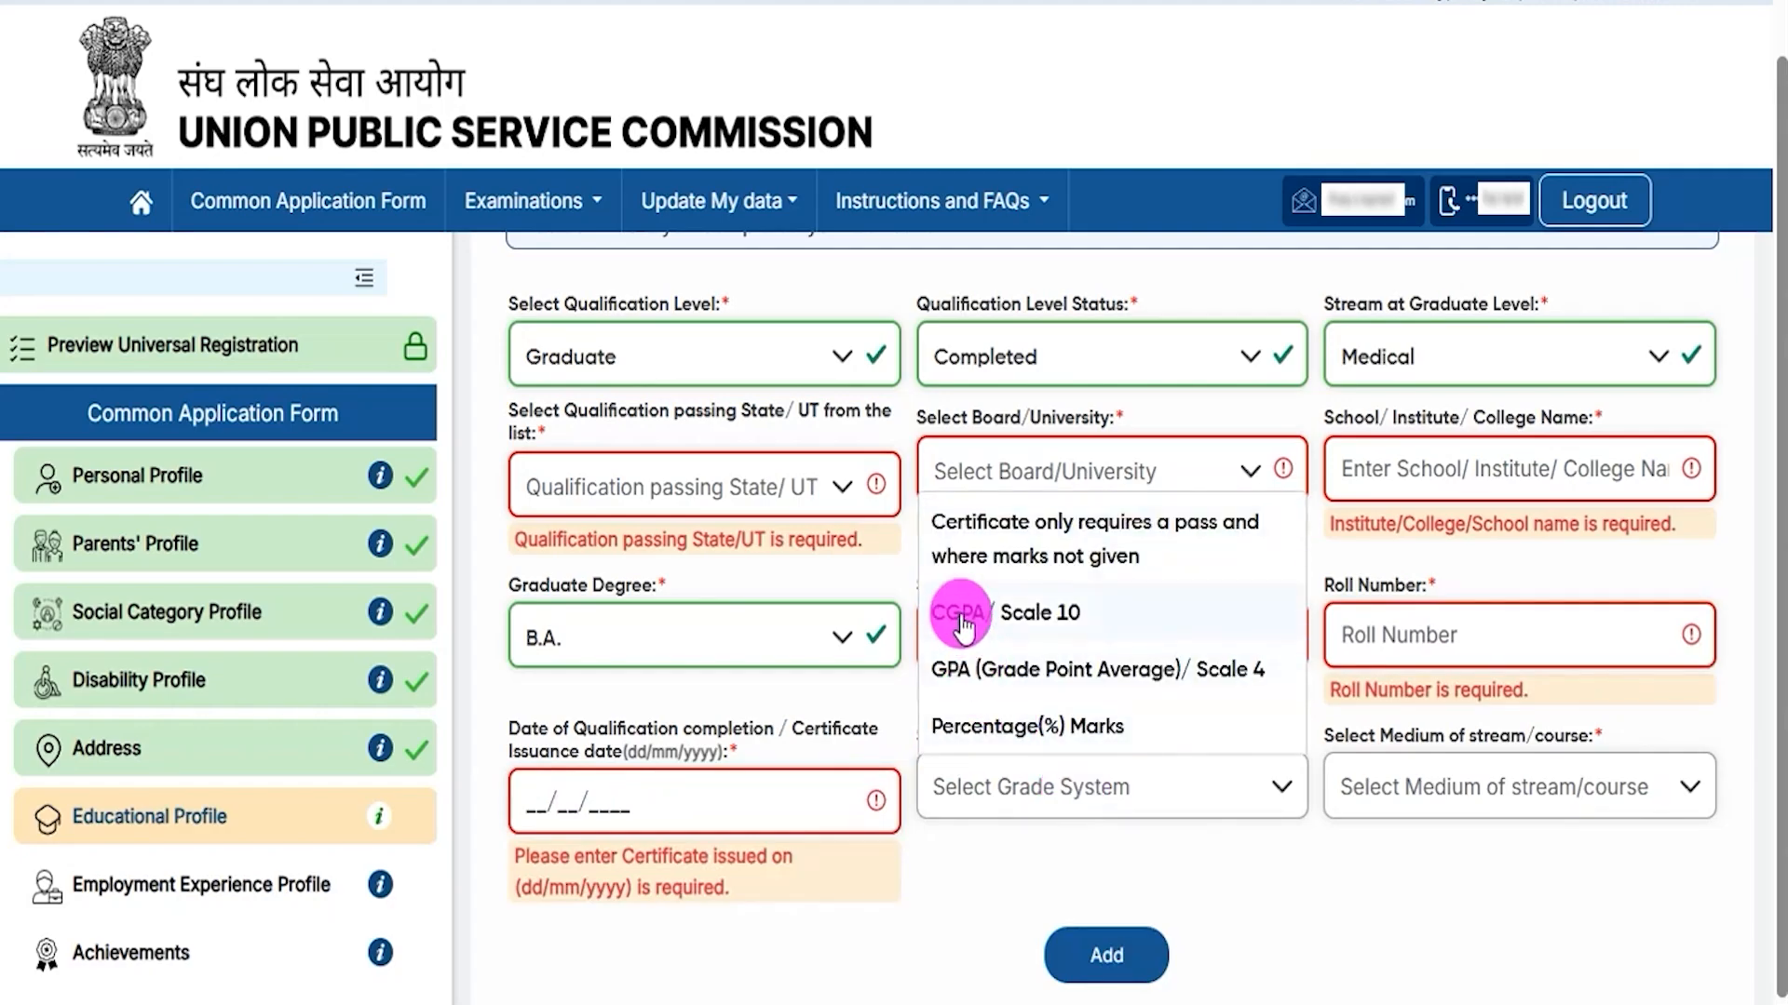
pyautogui.click(1030, 728)
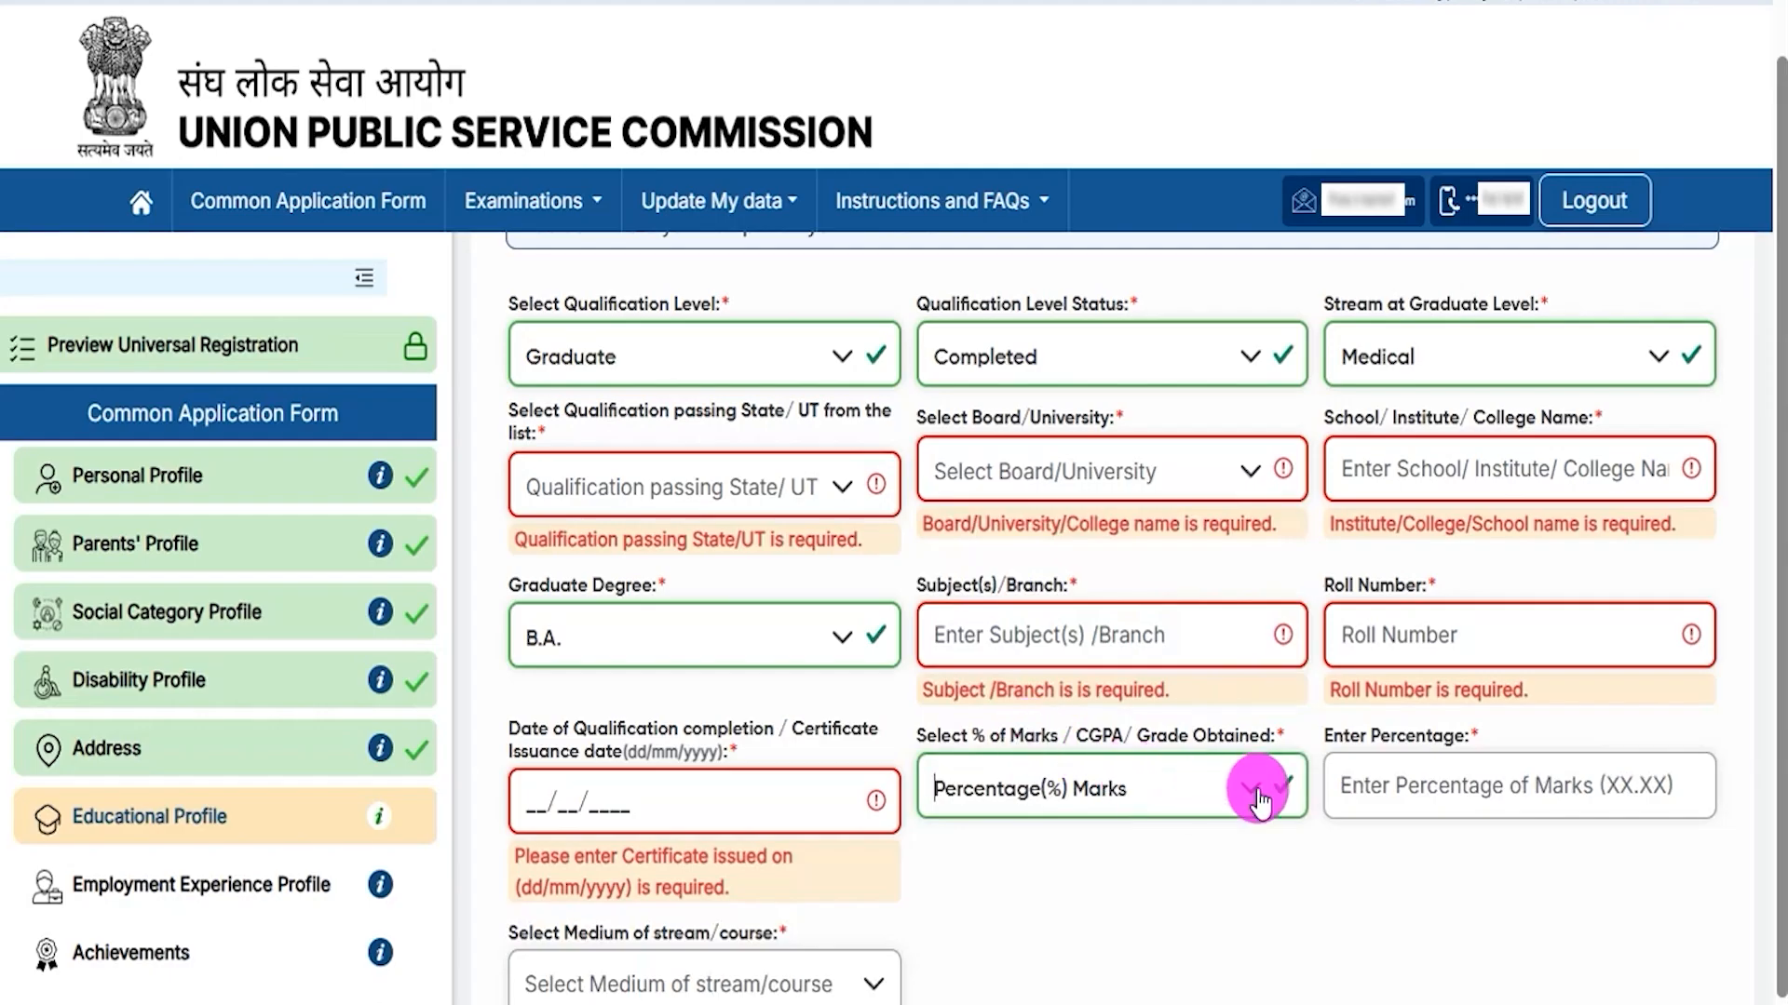
pyautogui.click(1401, 785)
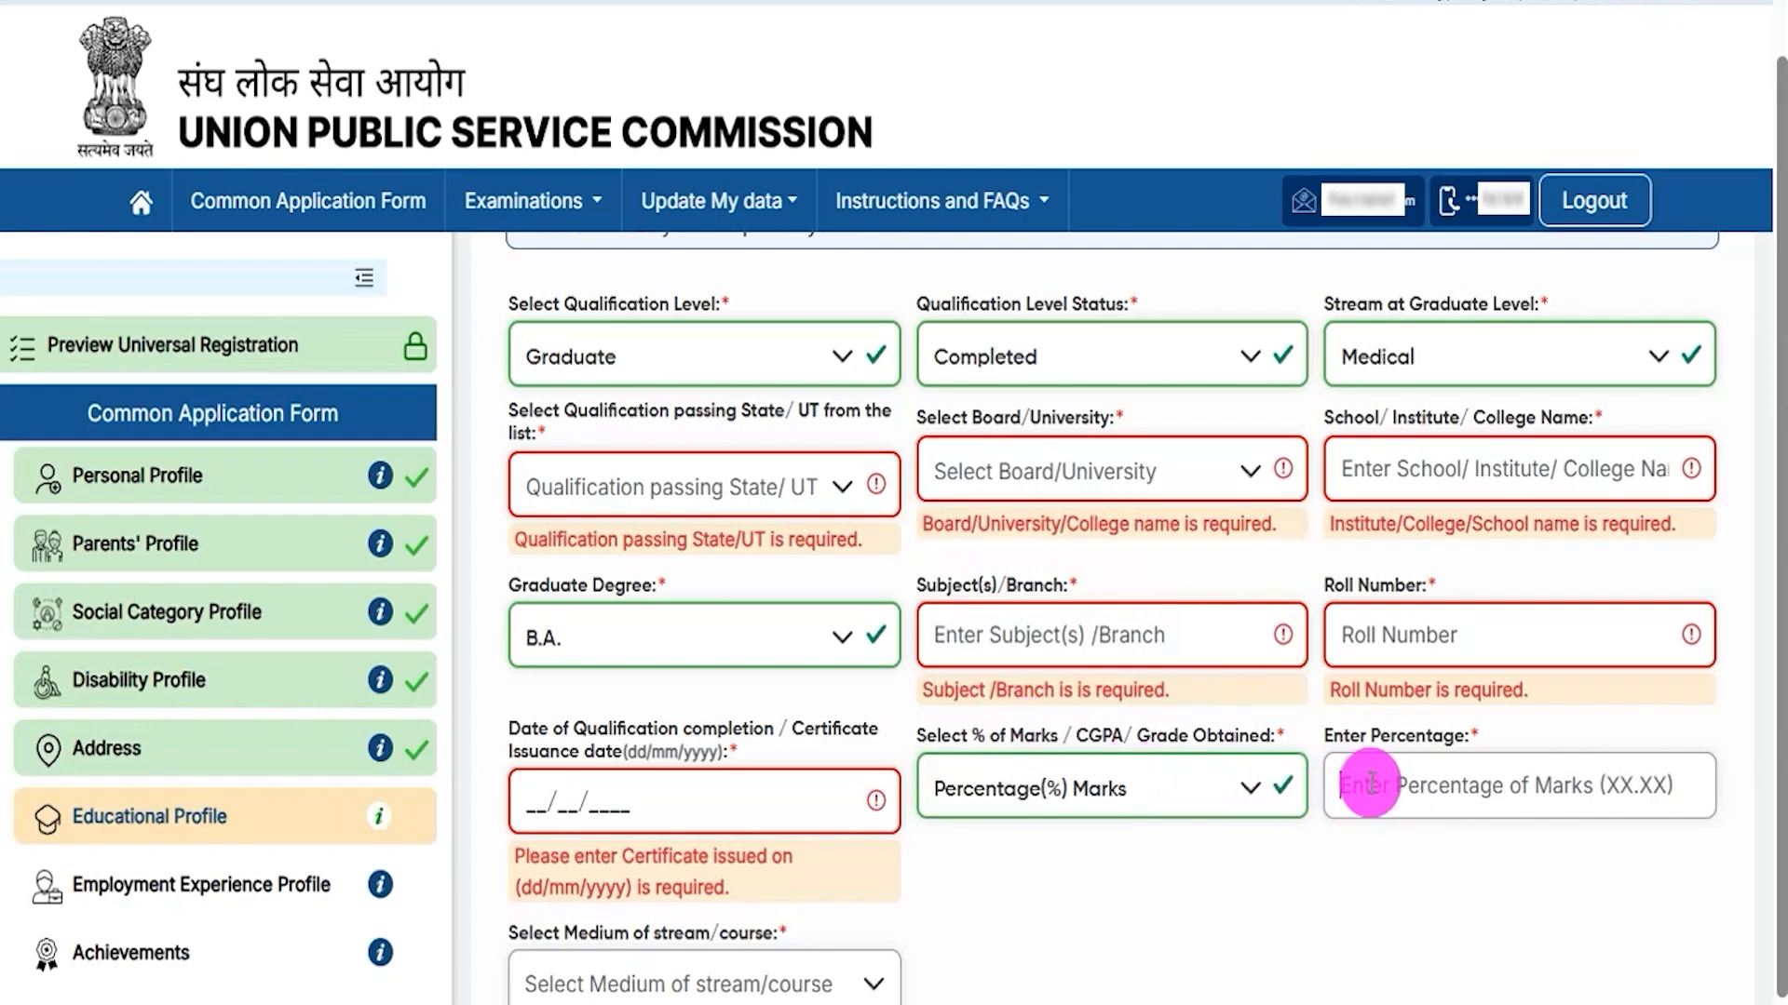
pyautogui.click(993, 955)
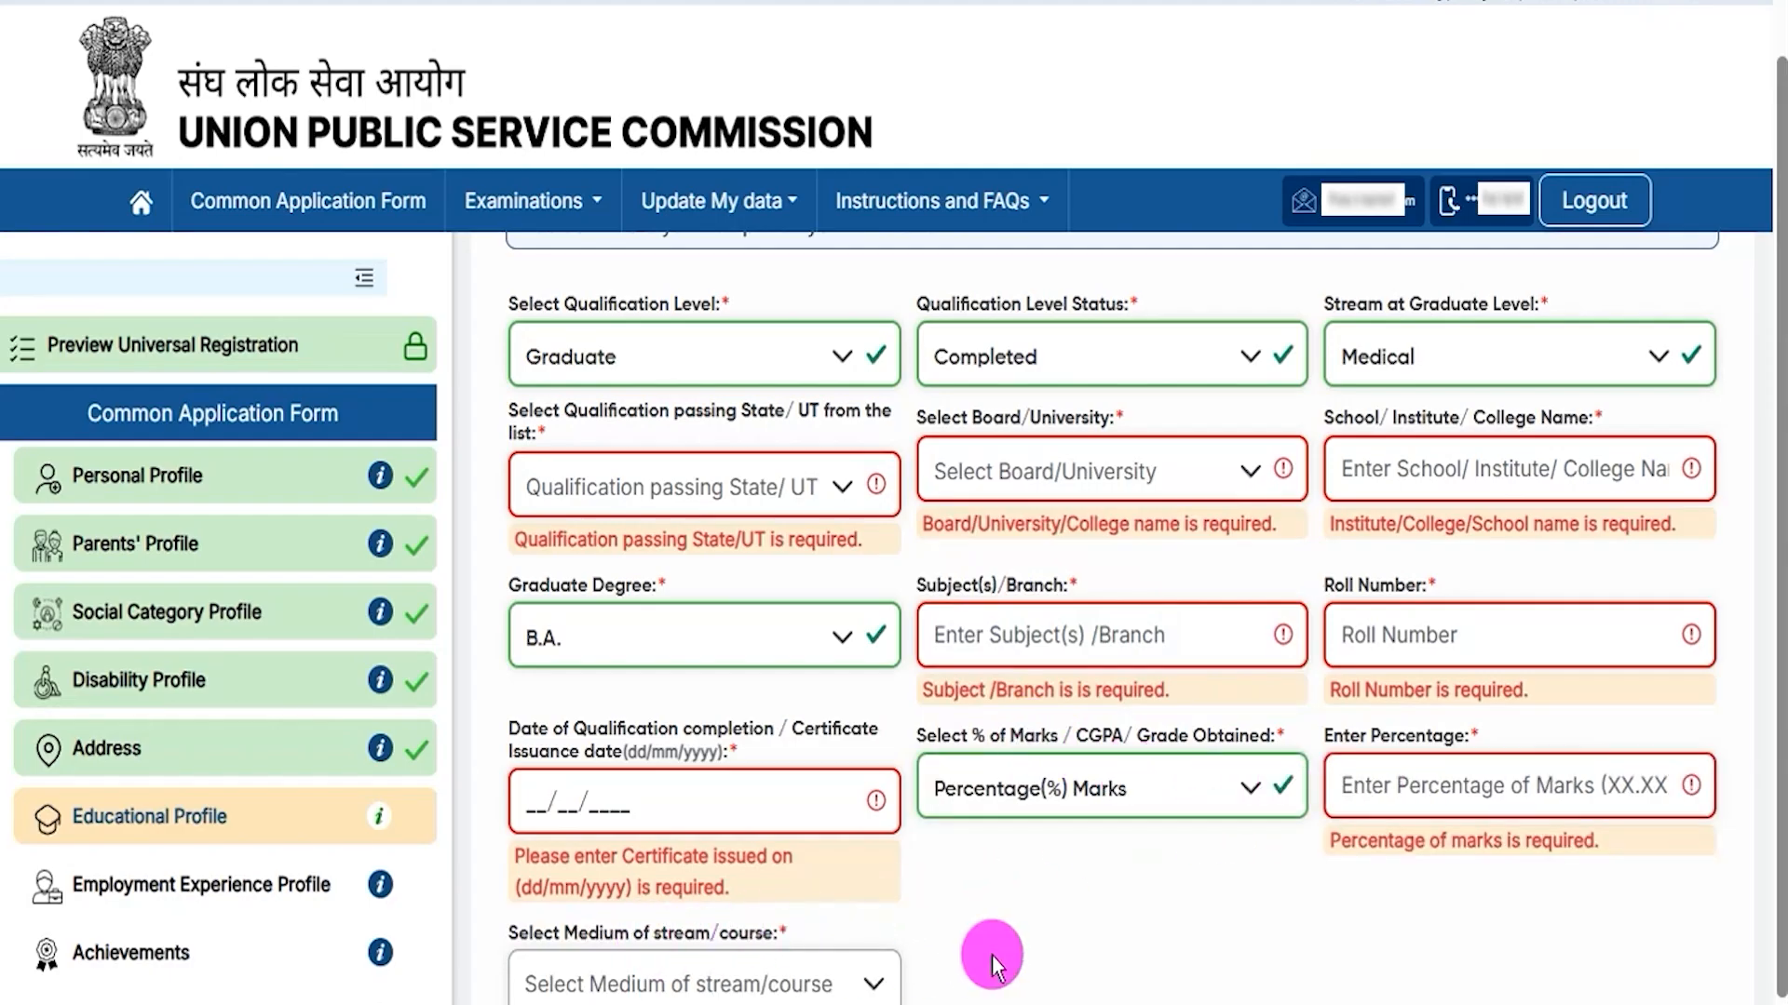
# Set the Graduate medium of stream/course to English and add the qualification to the list.
pyautogui.click(871, 982)
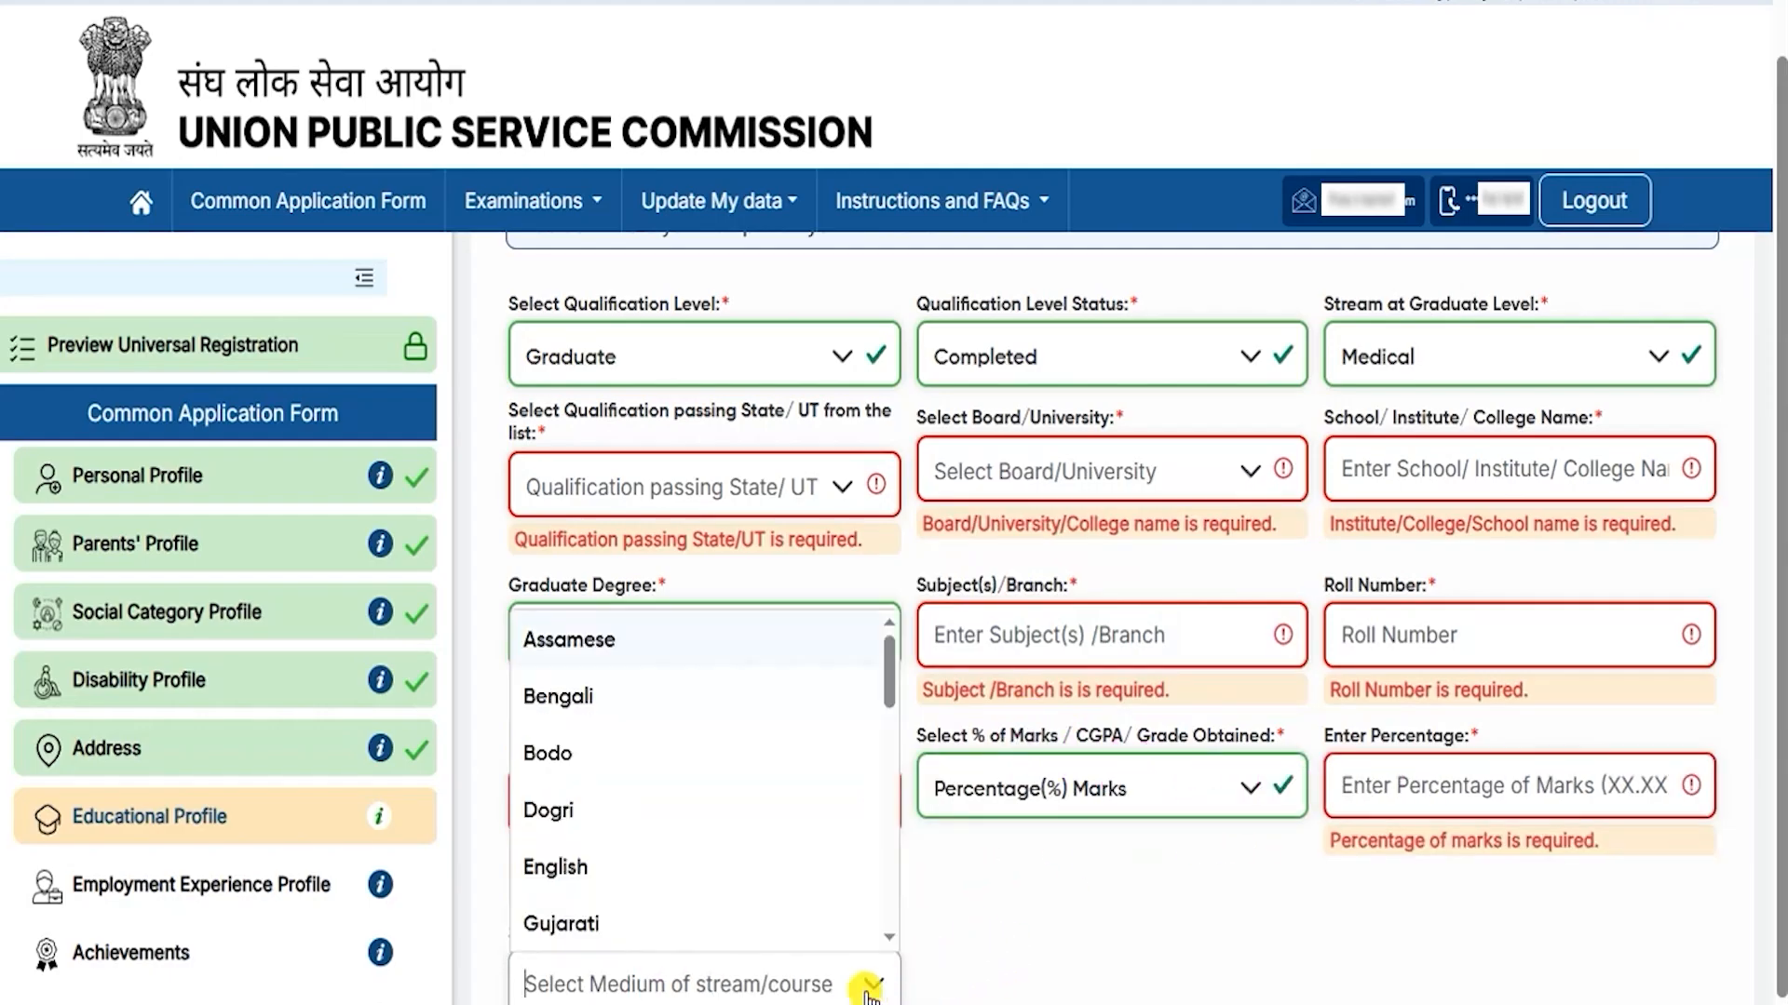
pyautogui.click(591, 863)
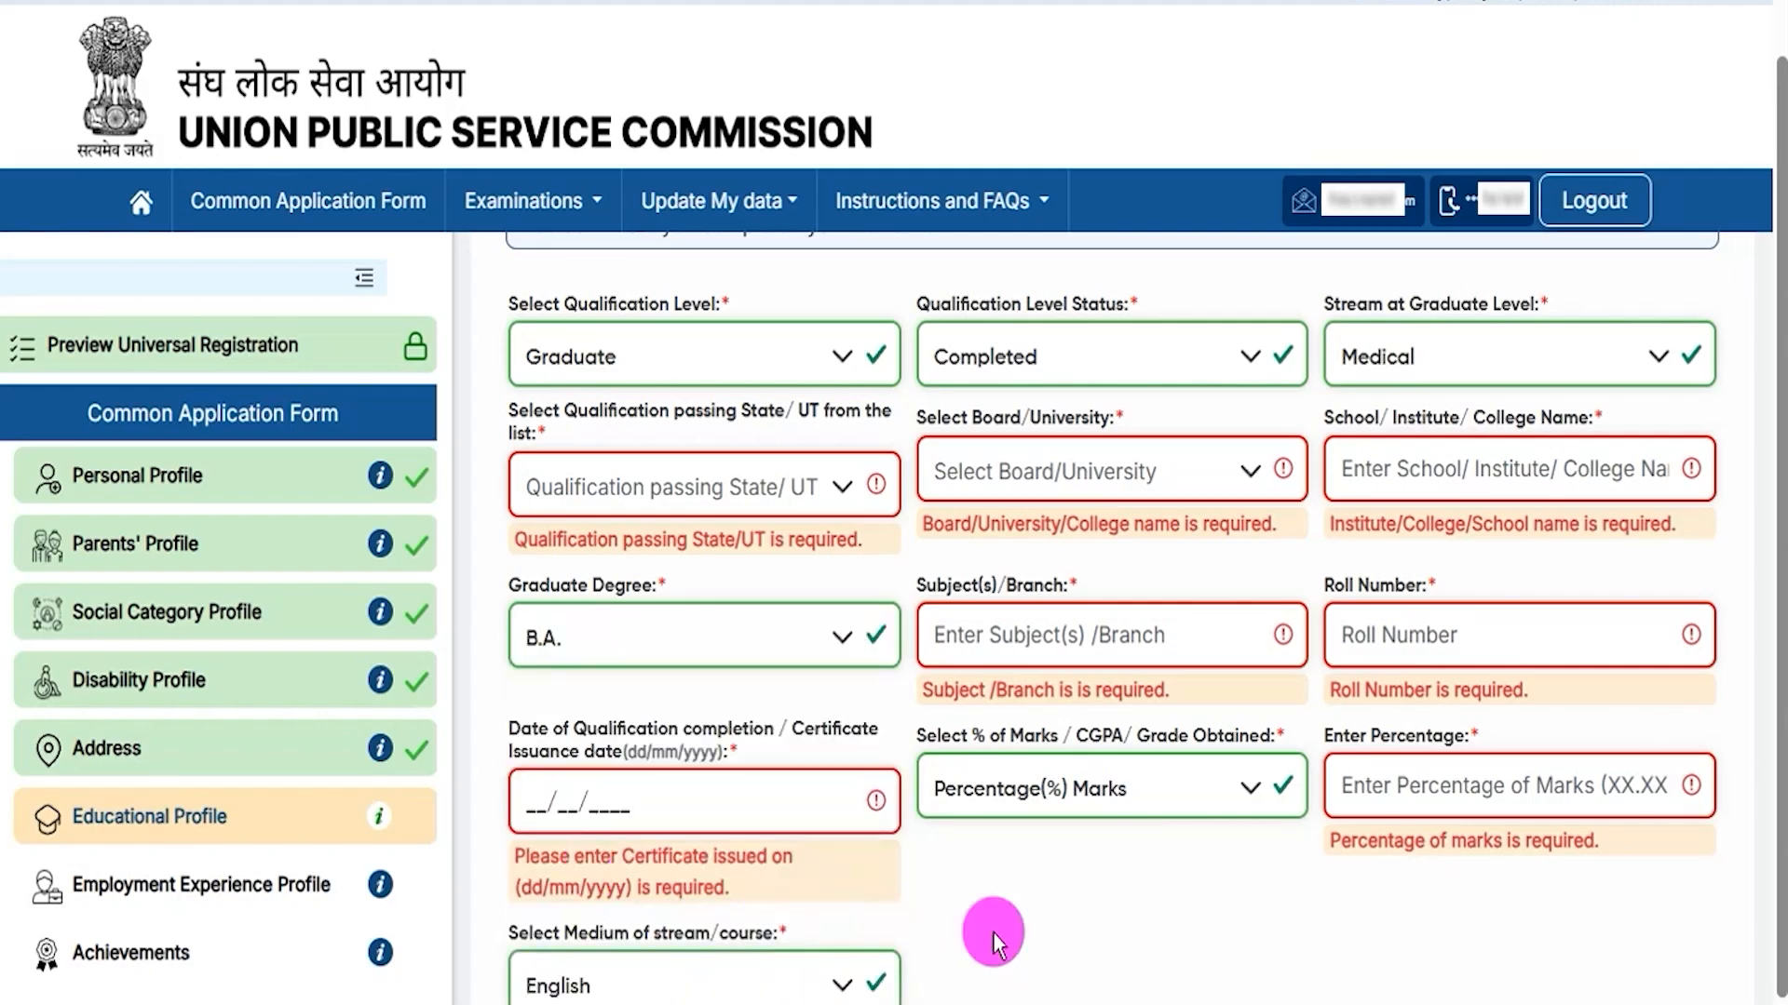
pyautogui.scroll(-3, 992, 931)
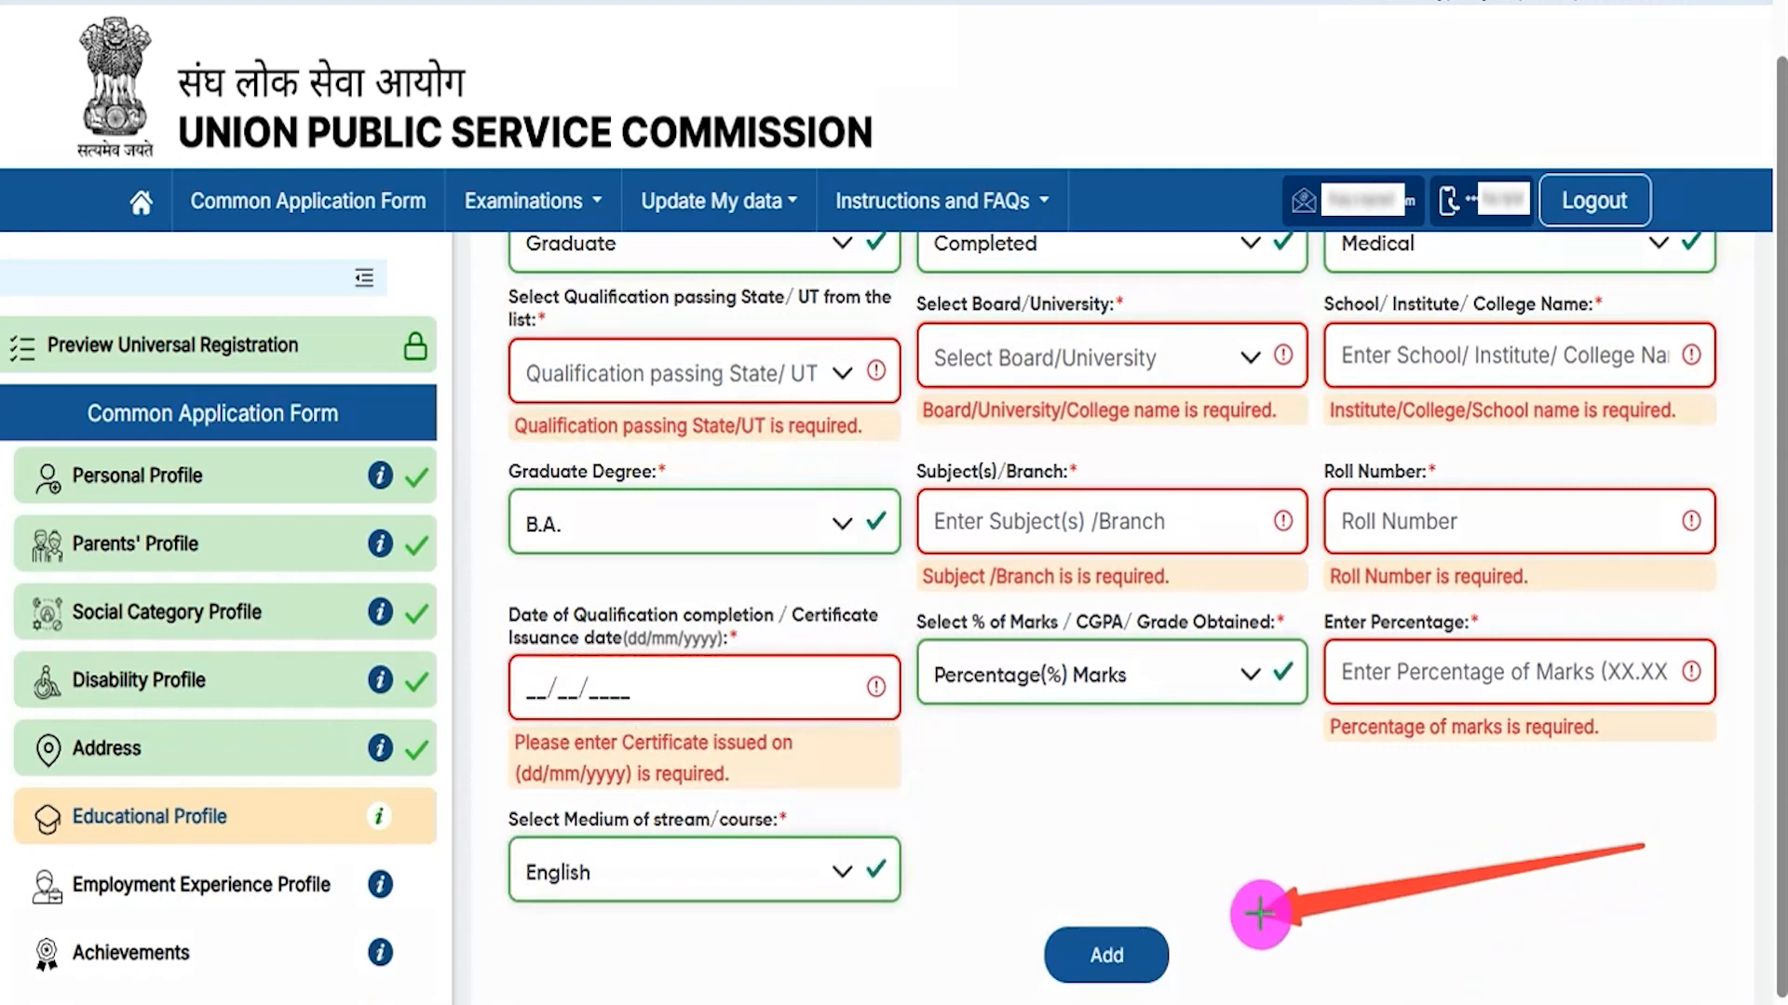
pyautogui.click(1159, 952)
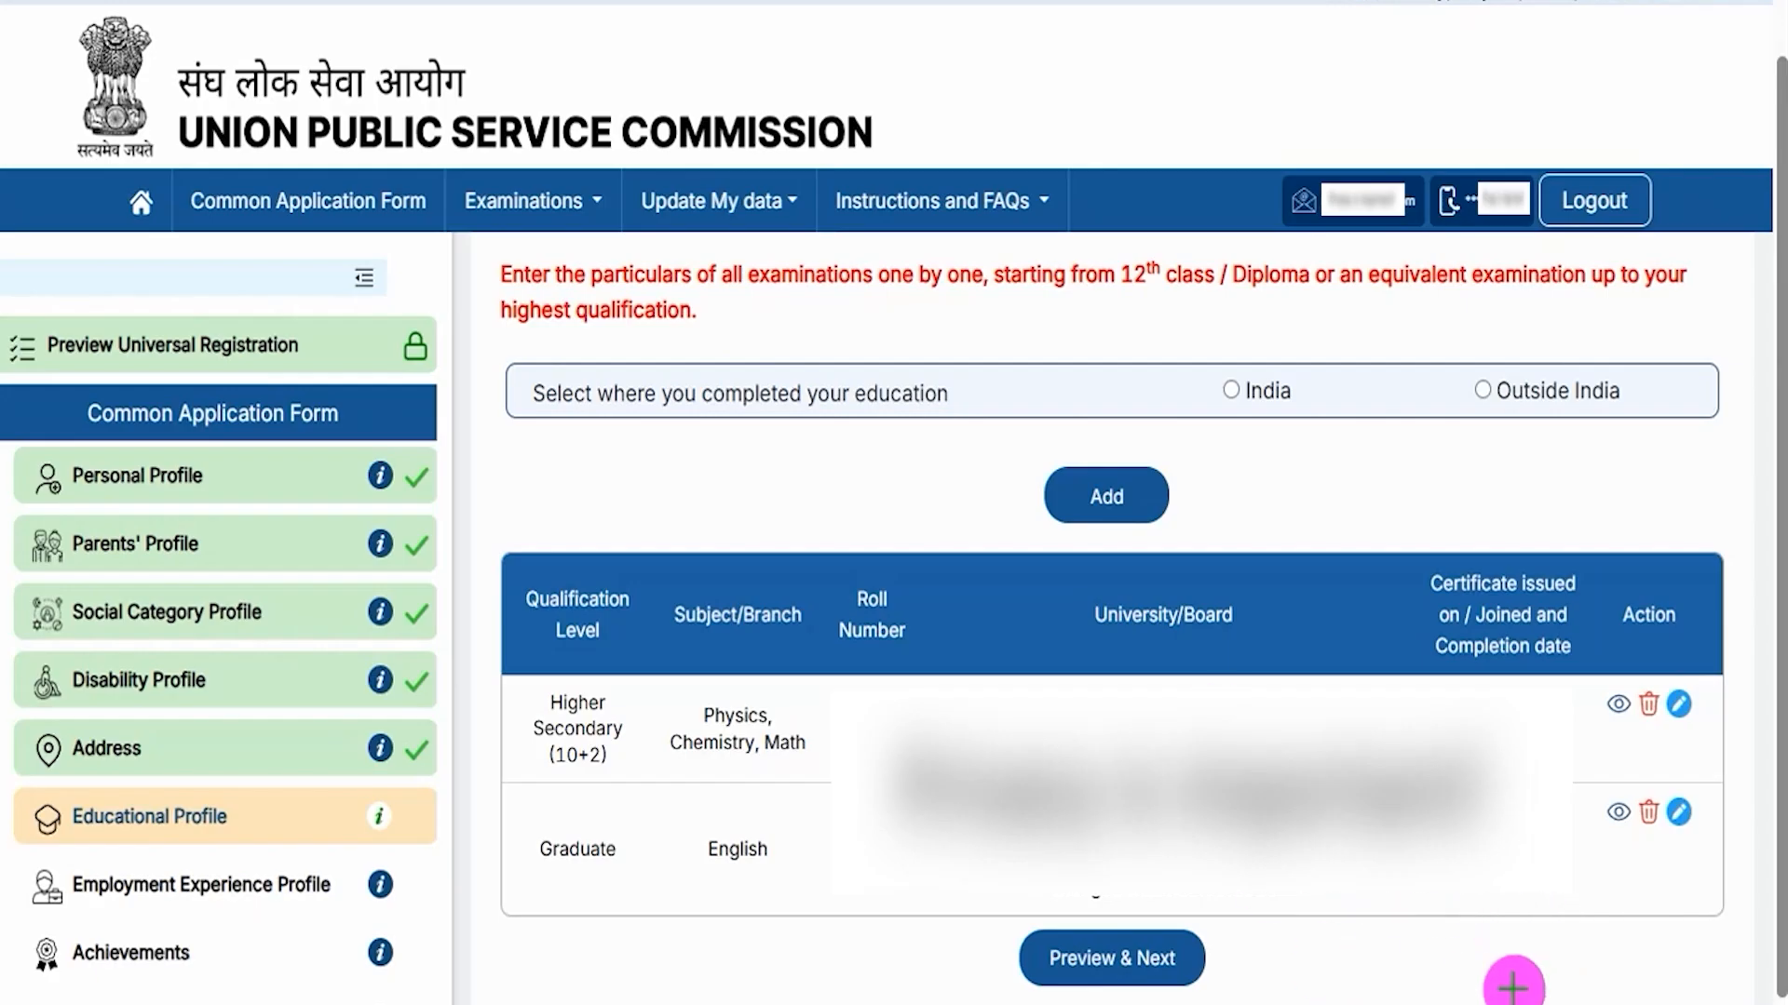
# Preview the listed qualifications and submit the Educational Profile.
pyautogui.click(1191, 955)
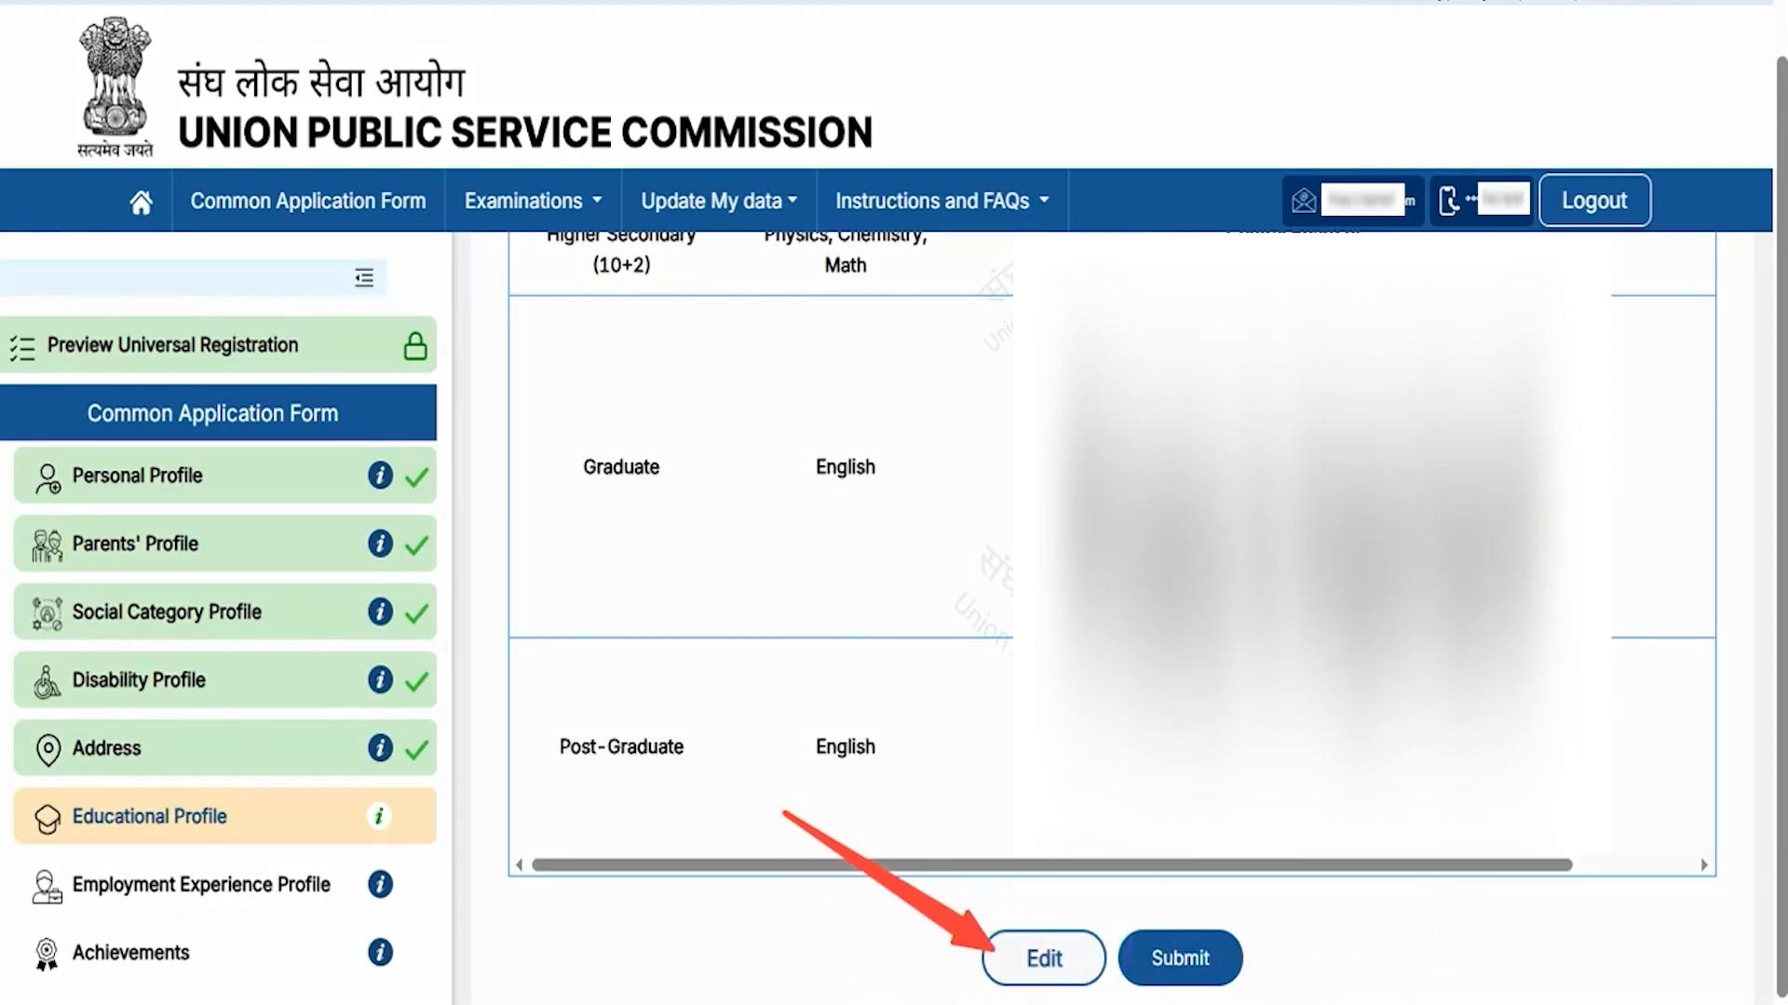
pyautogui.click(1227, 955)
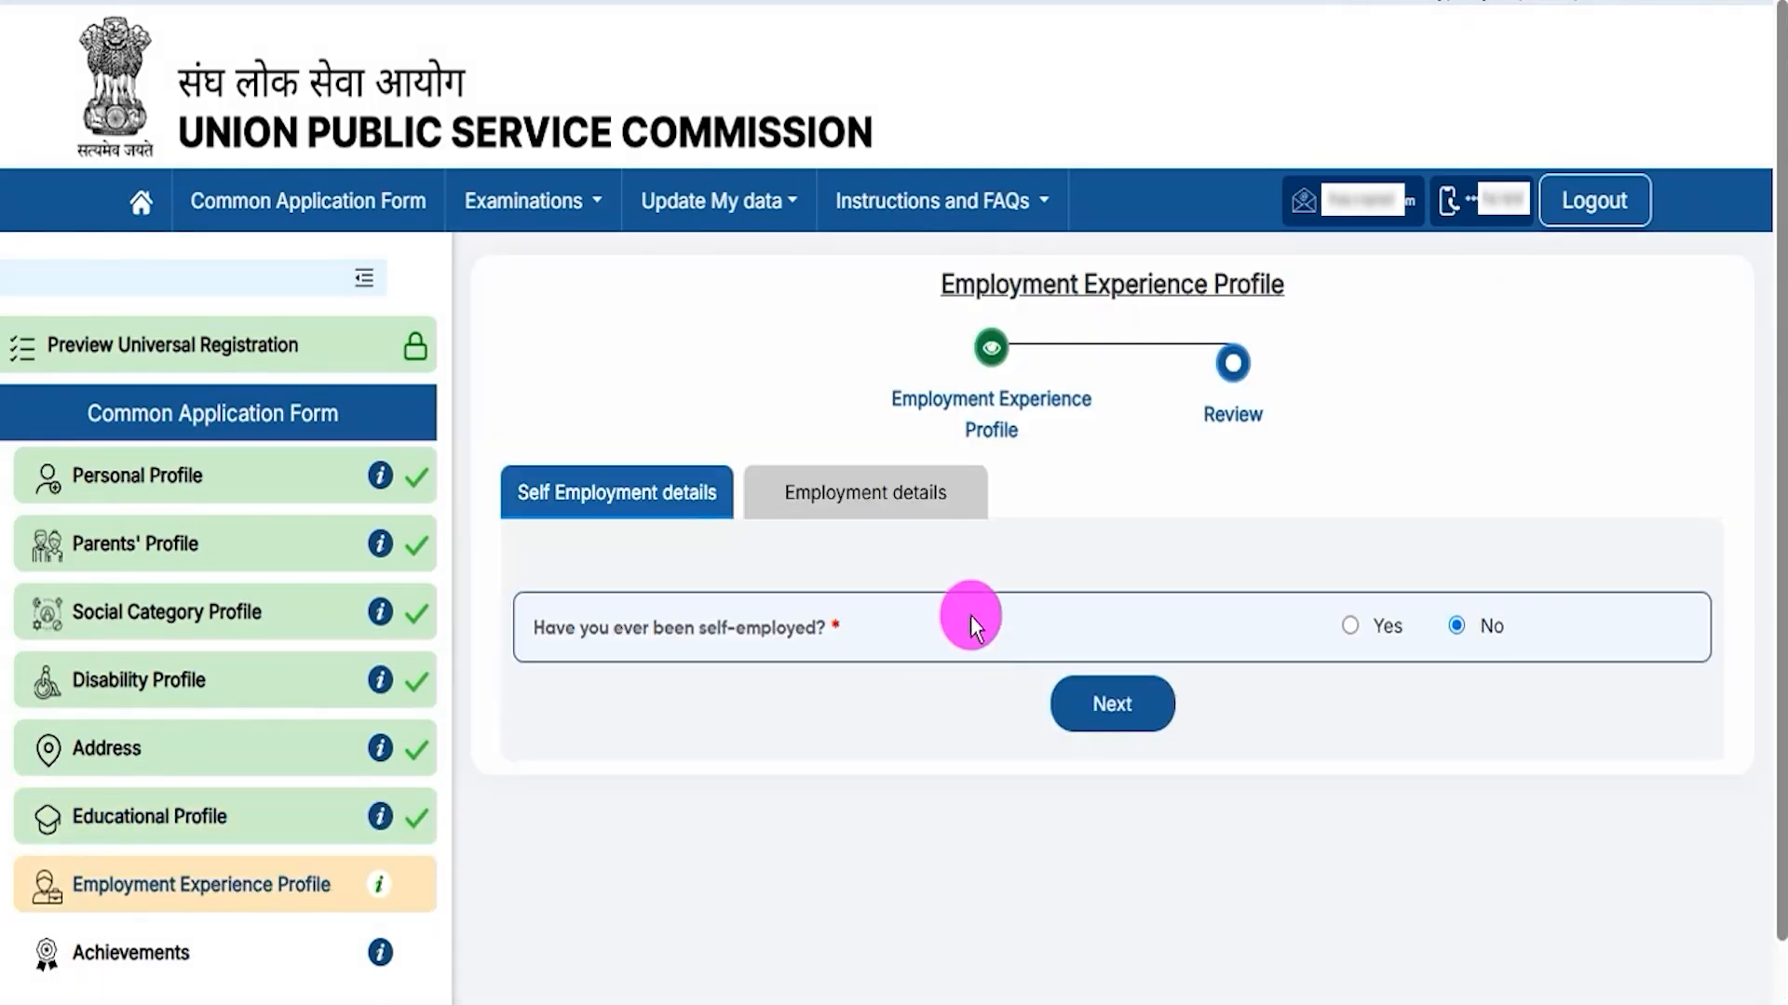
# Answer Yes to having been self-employed and examine the nature, income, period and organisation fields it requires.
pyautogui.moveTo(956, 282); pyautogui.dragTo(1197, 284)
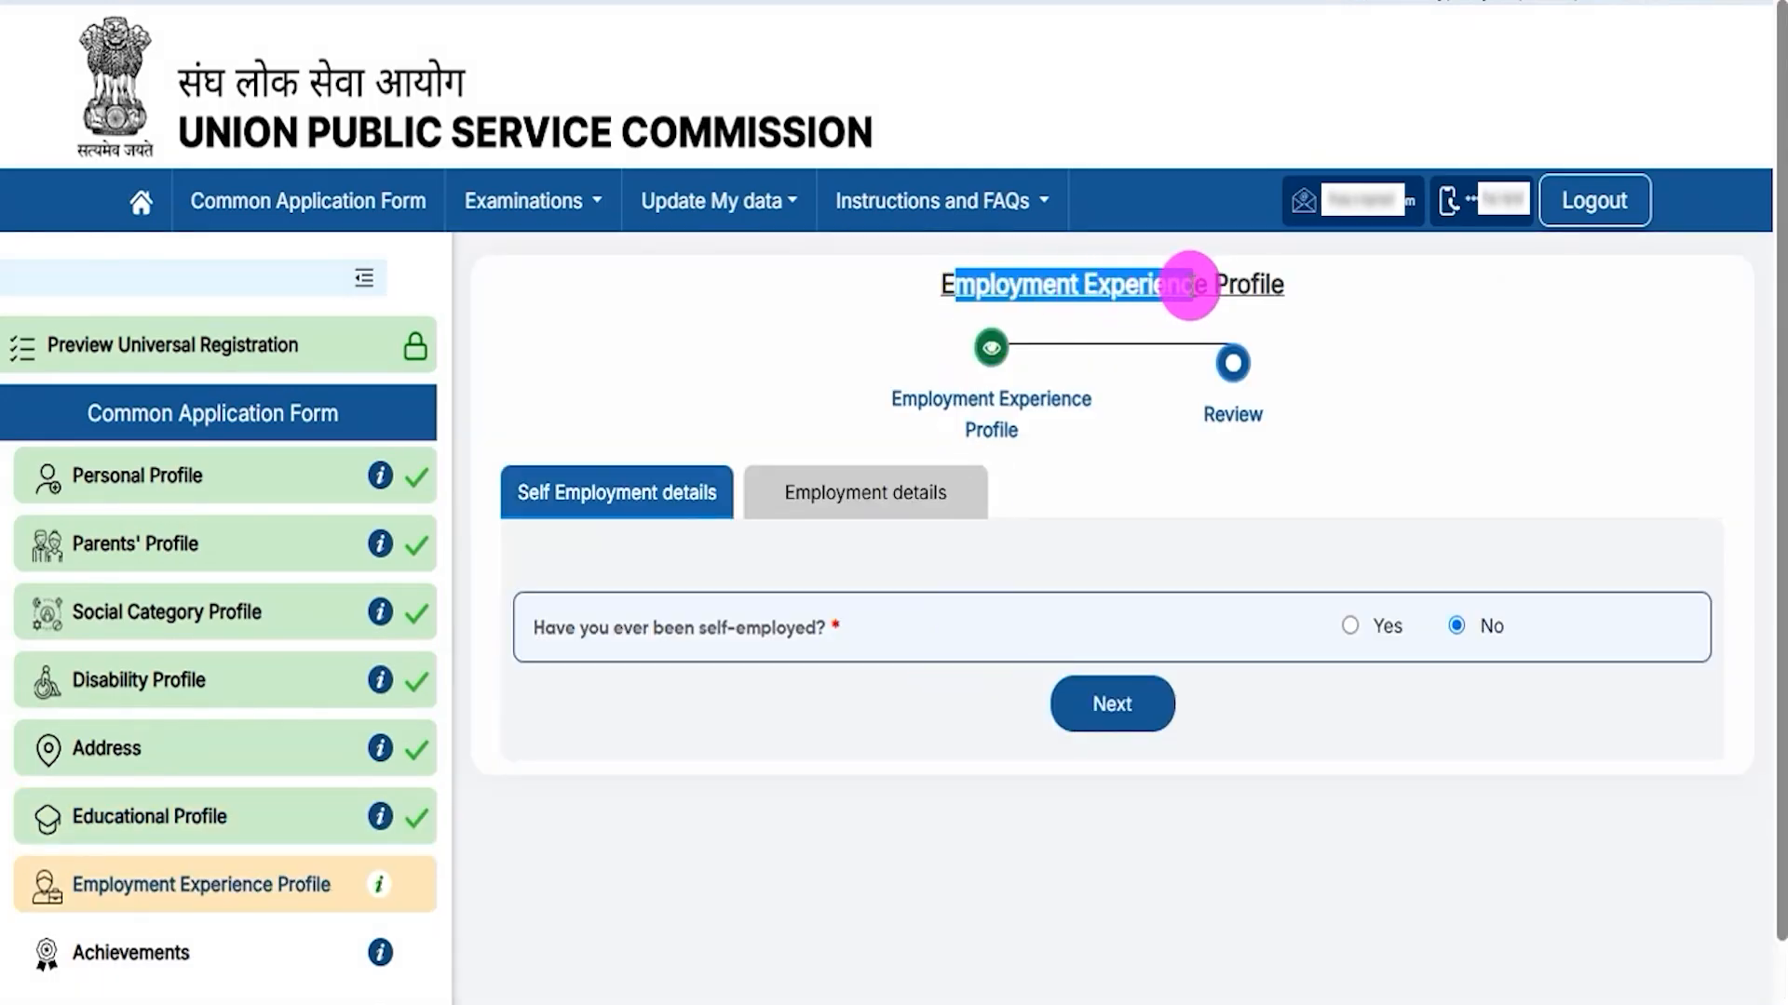
pyautogui.click(623, 626)
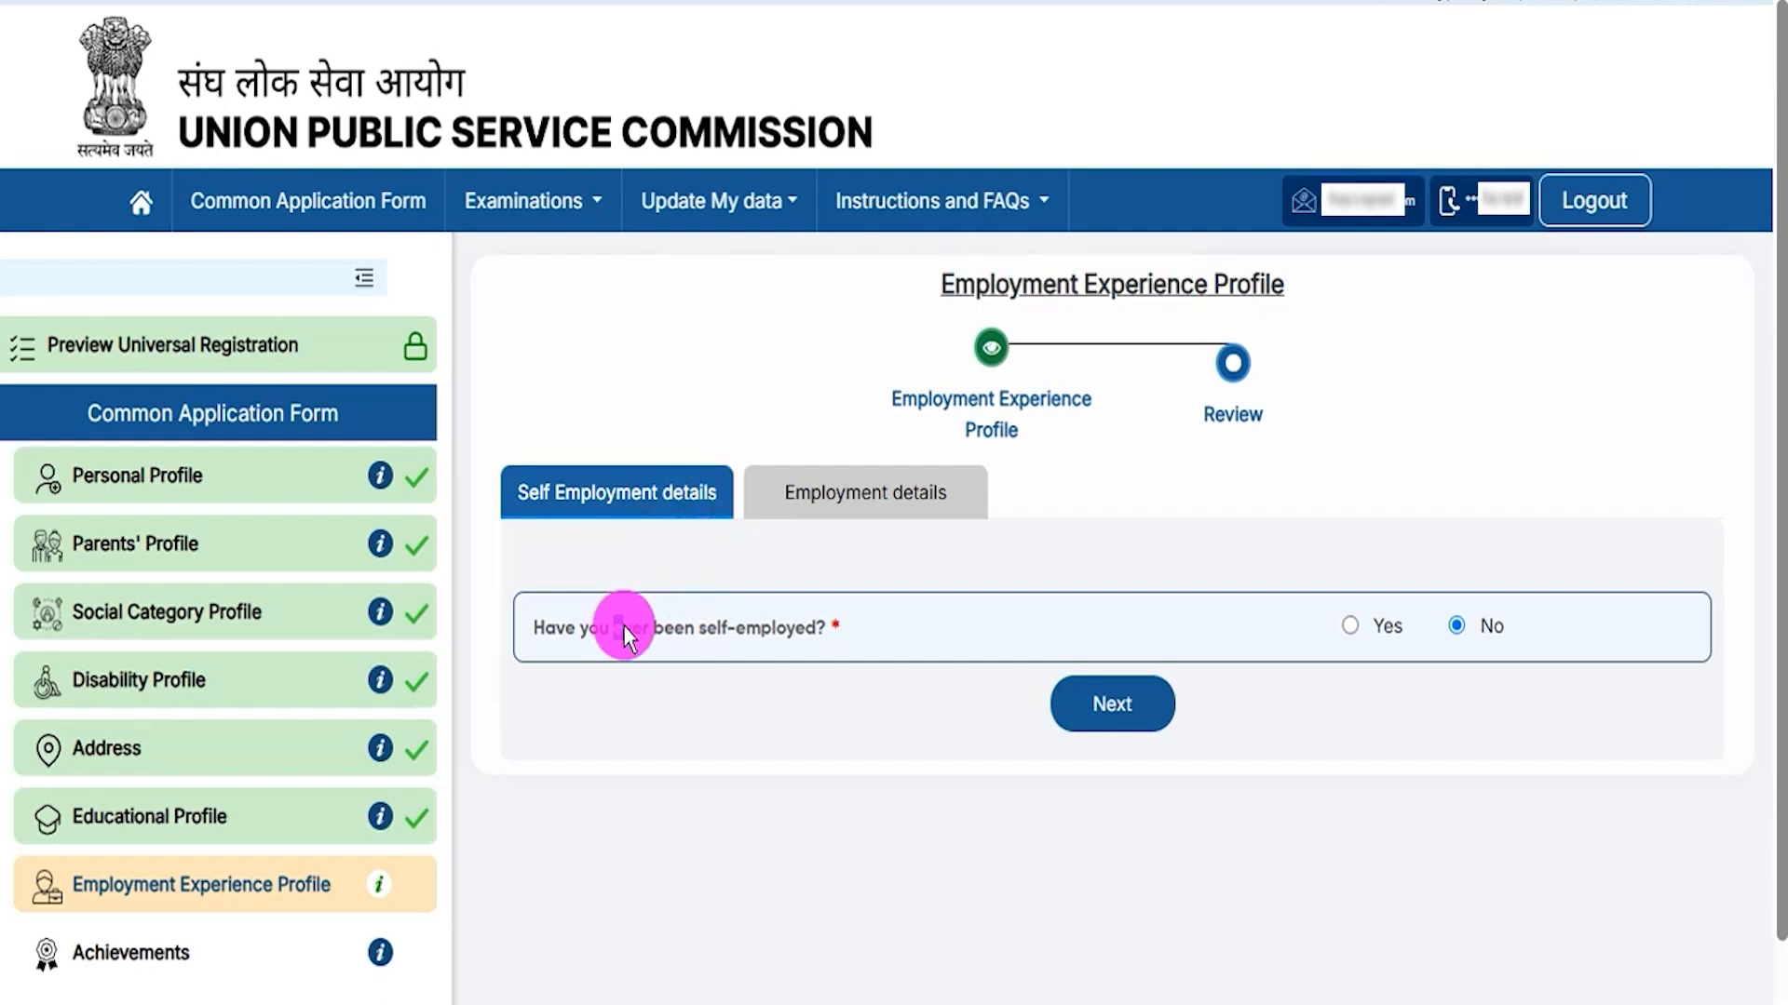
pyautogui.click(1349, 626)
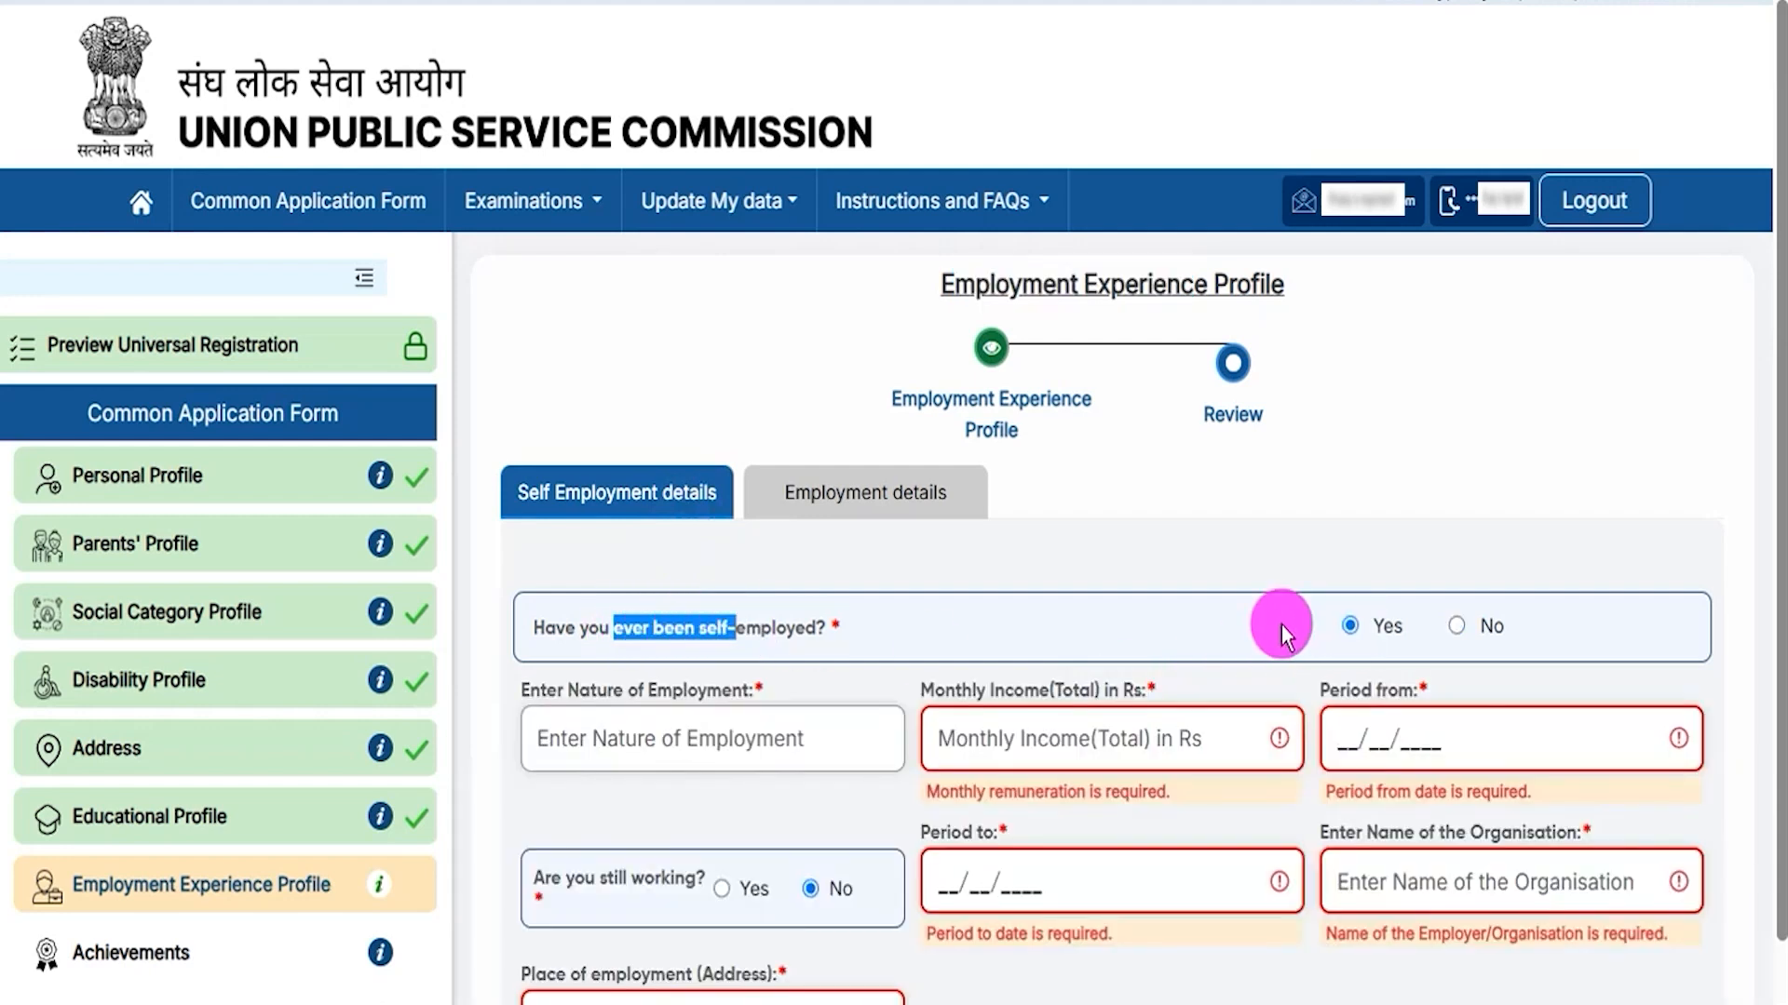
pyautogui.scroll(-1, 1015, 712)
pyautogui.scroll(-2, 1015, 711)
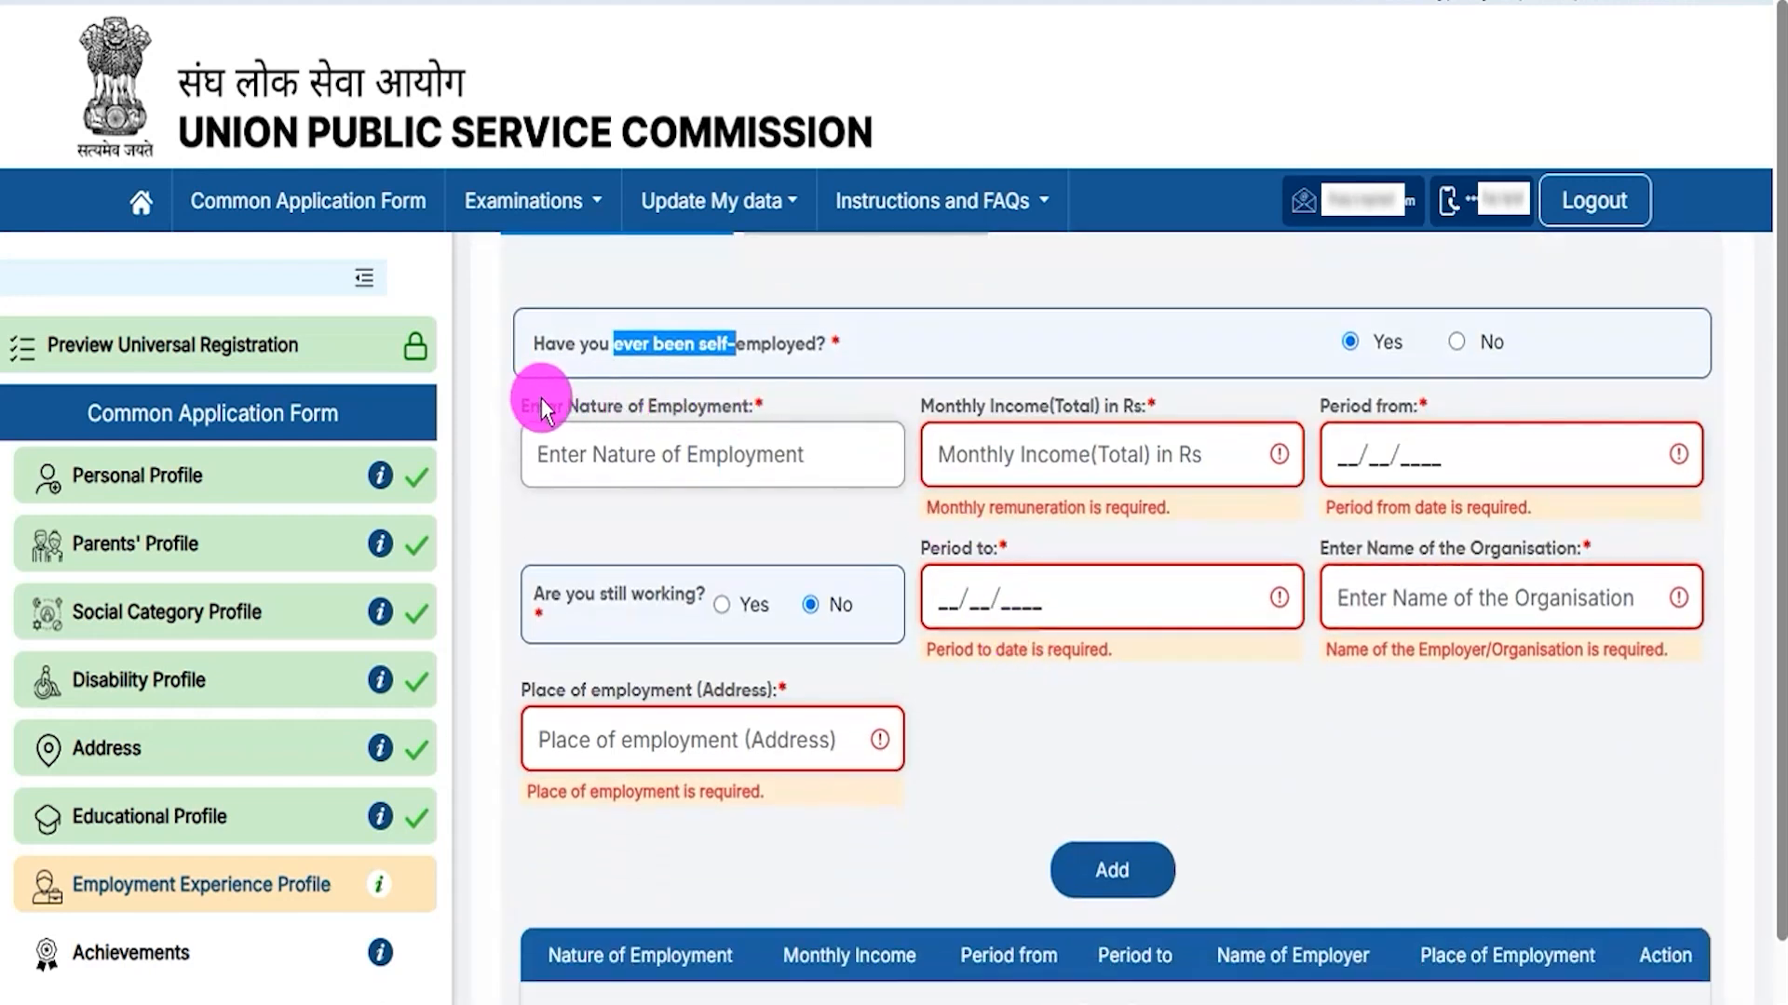
pyautogui.moveTo(578, 405); pyautogui.dragTo(696, 406)
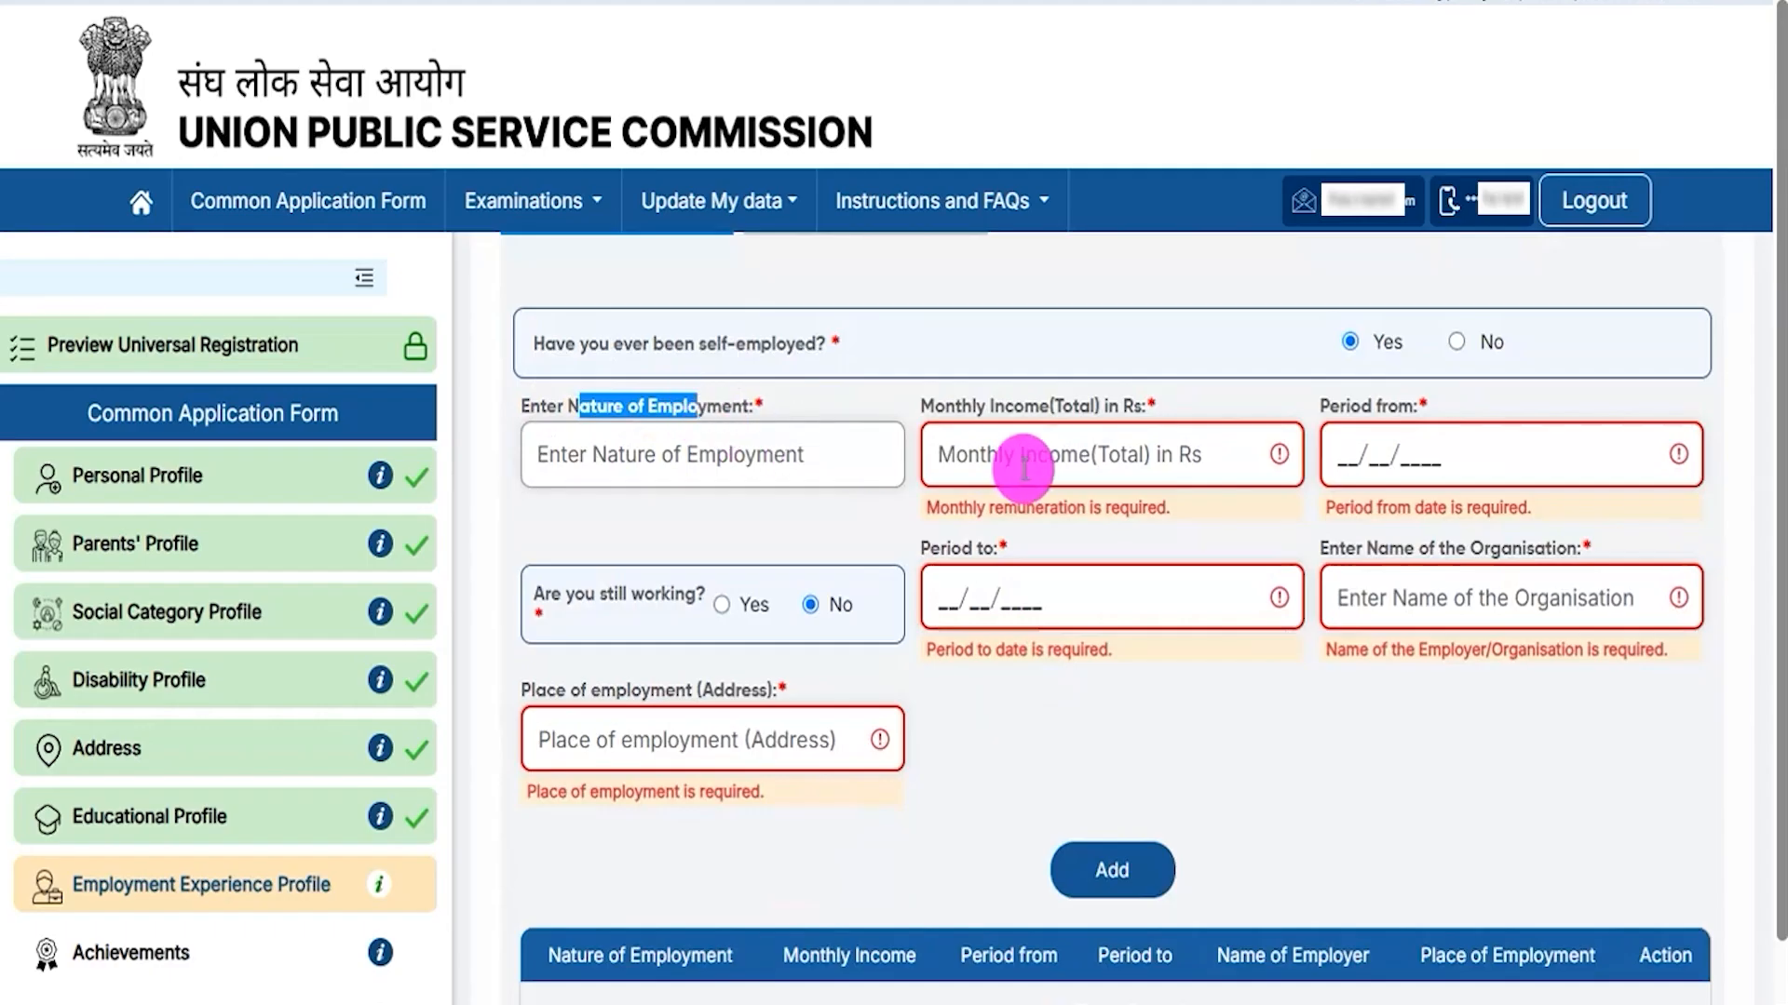
pyautogui.moveTo(946, 407); pyautogui.dragTo(1041, 426)
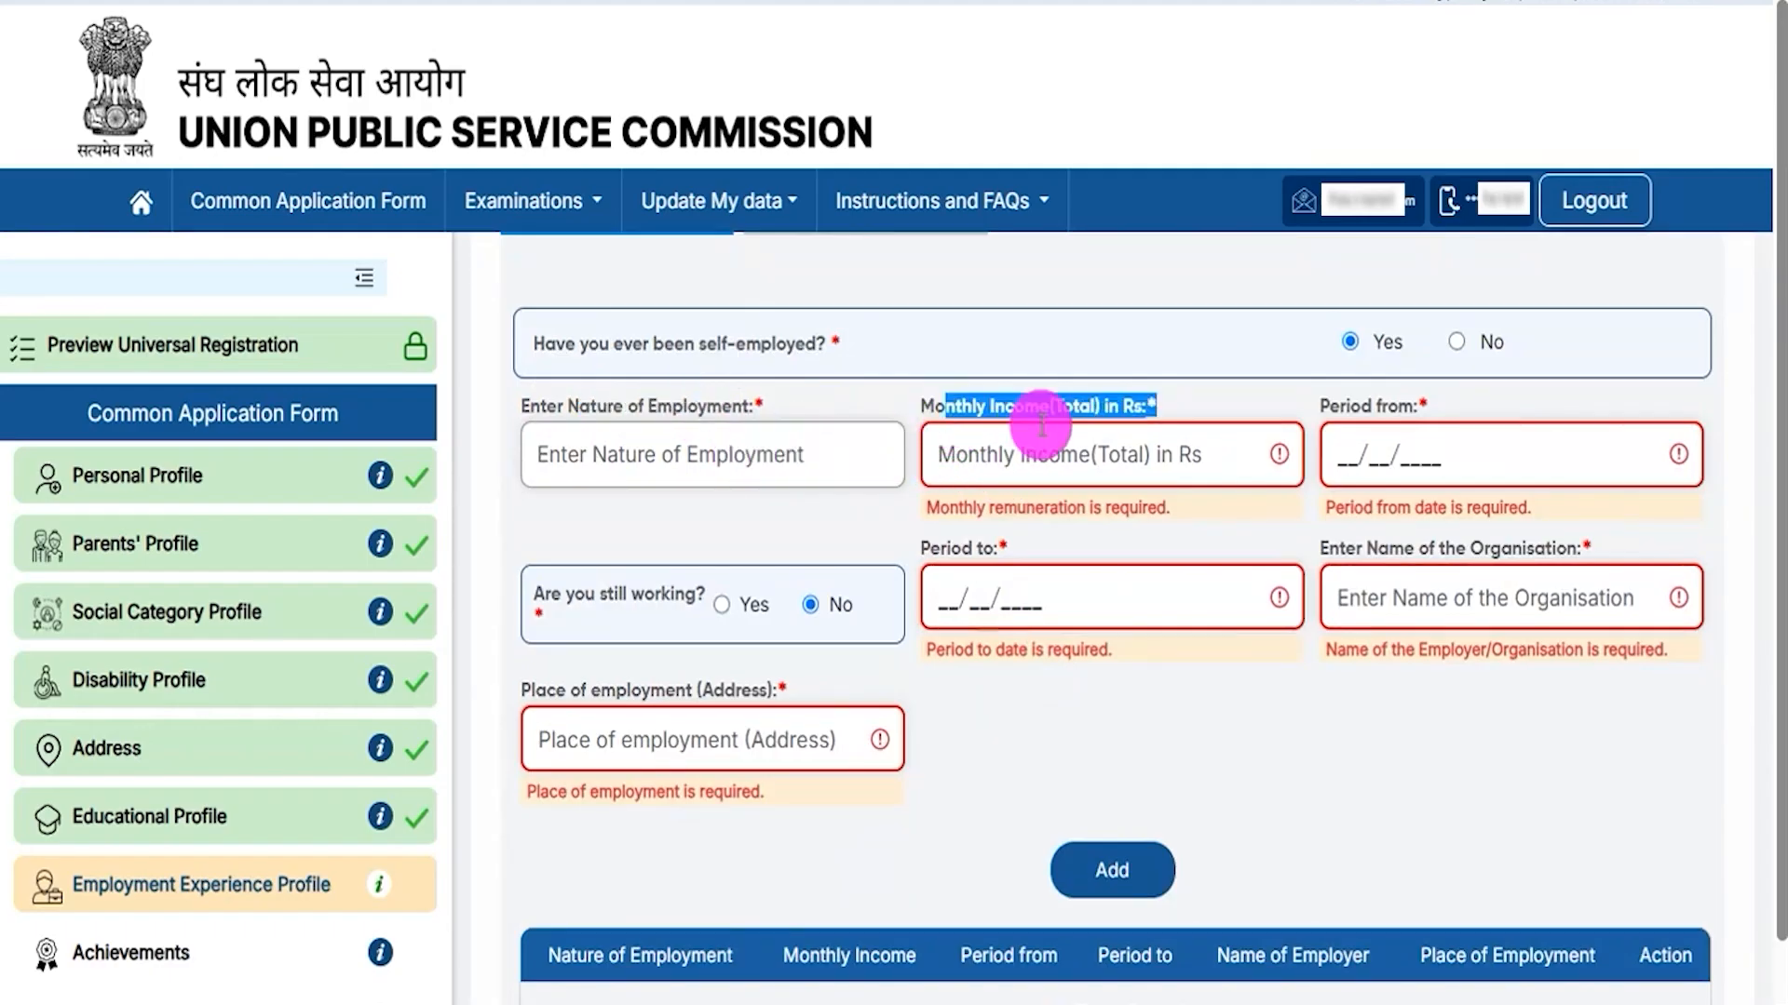
pyautogui.moveTo(1348, 406); pyautogui.dragTo(1374, 408)
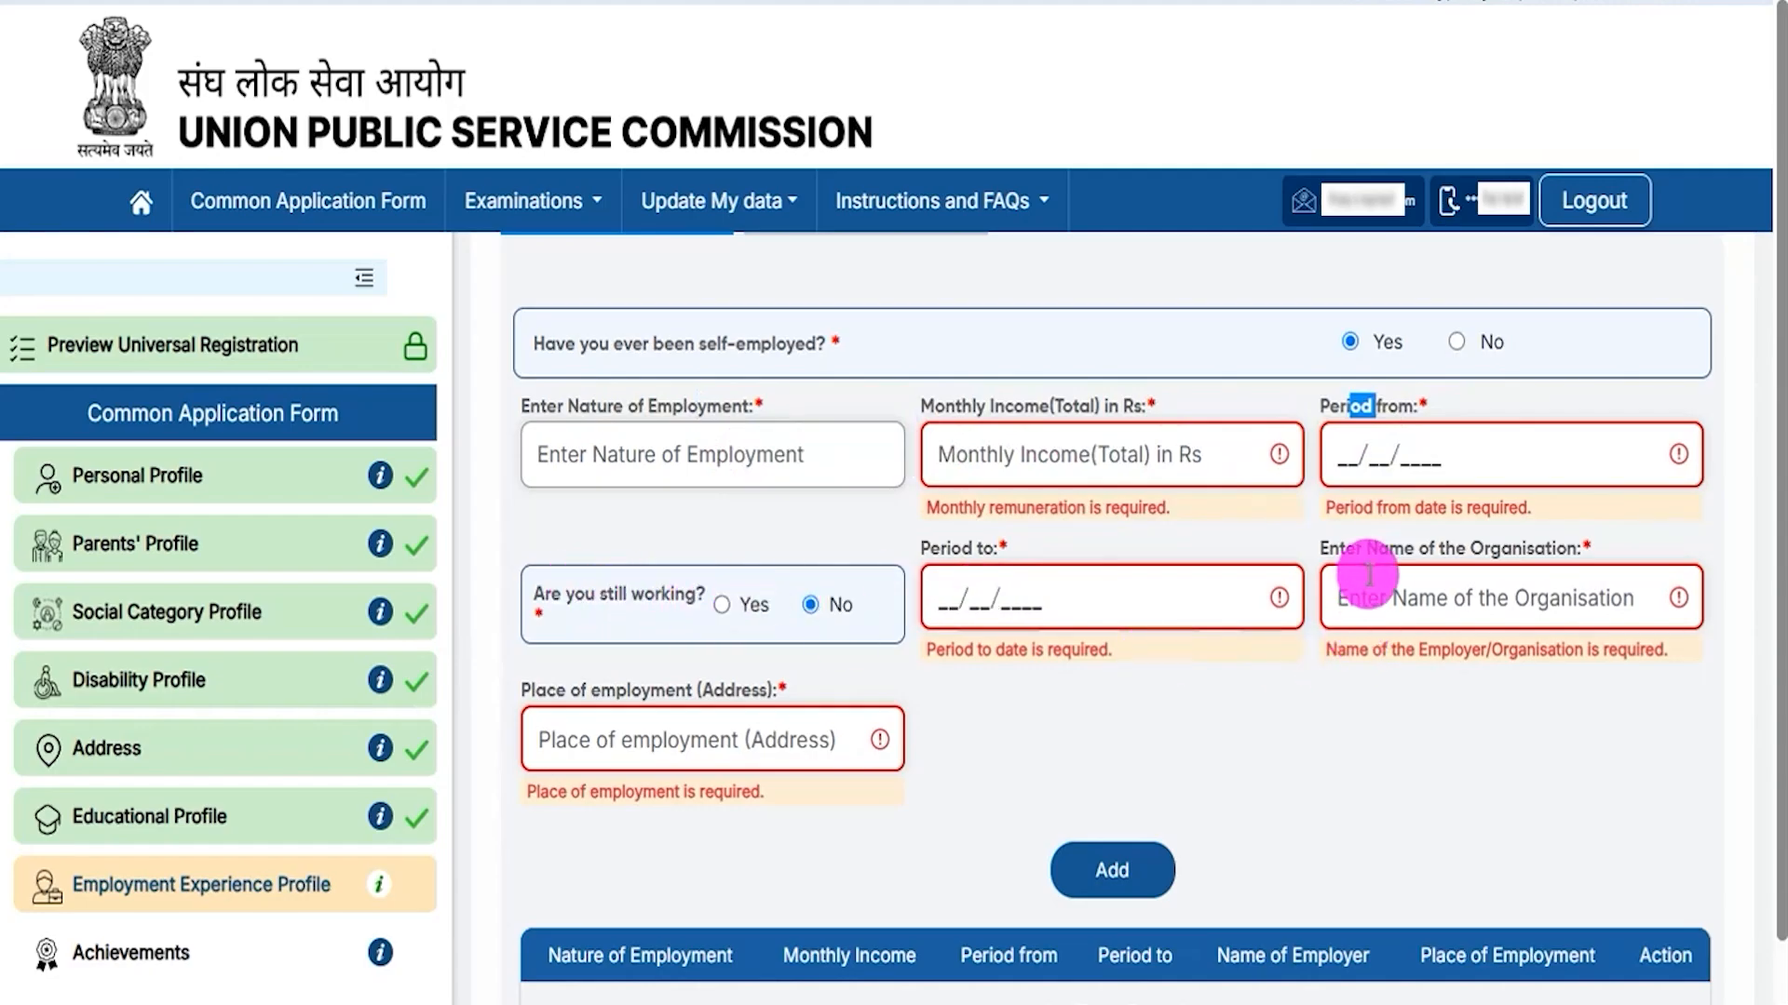
pyautogui.moveTo(1417, 548); pyautogui.dragTo(1490, 549)
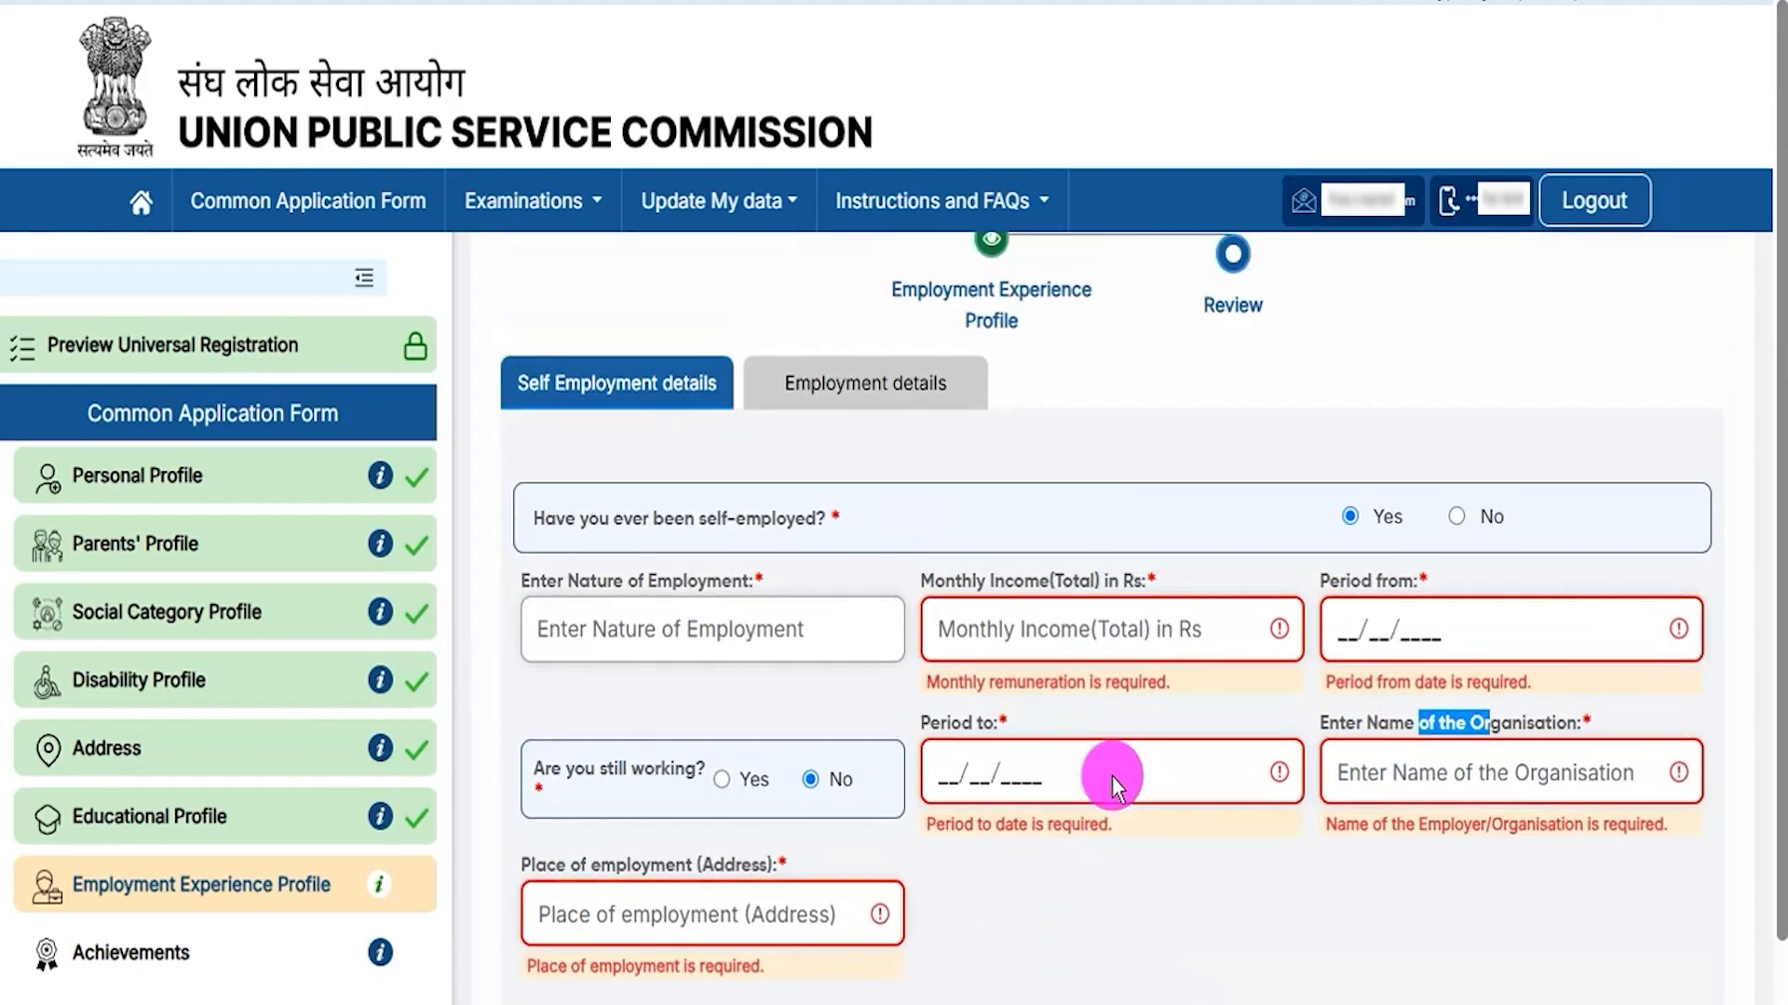
pyautogui.scroll(3, 1112, 775)
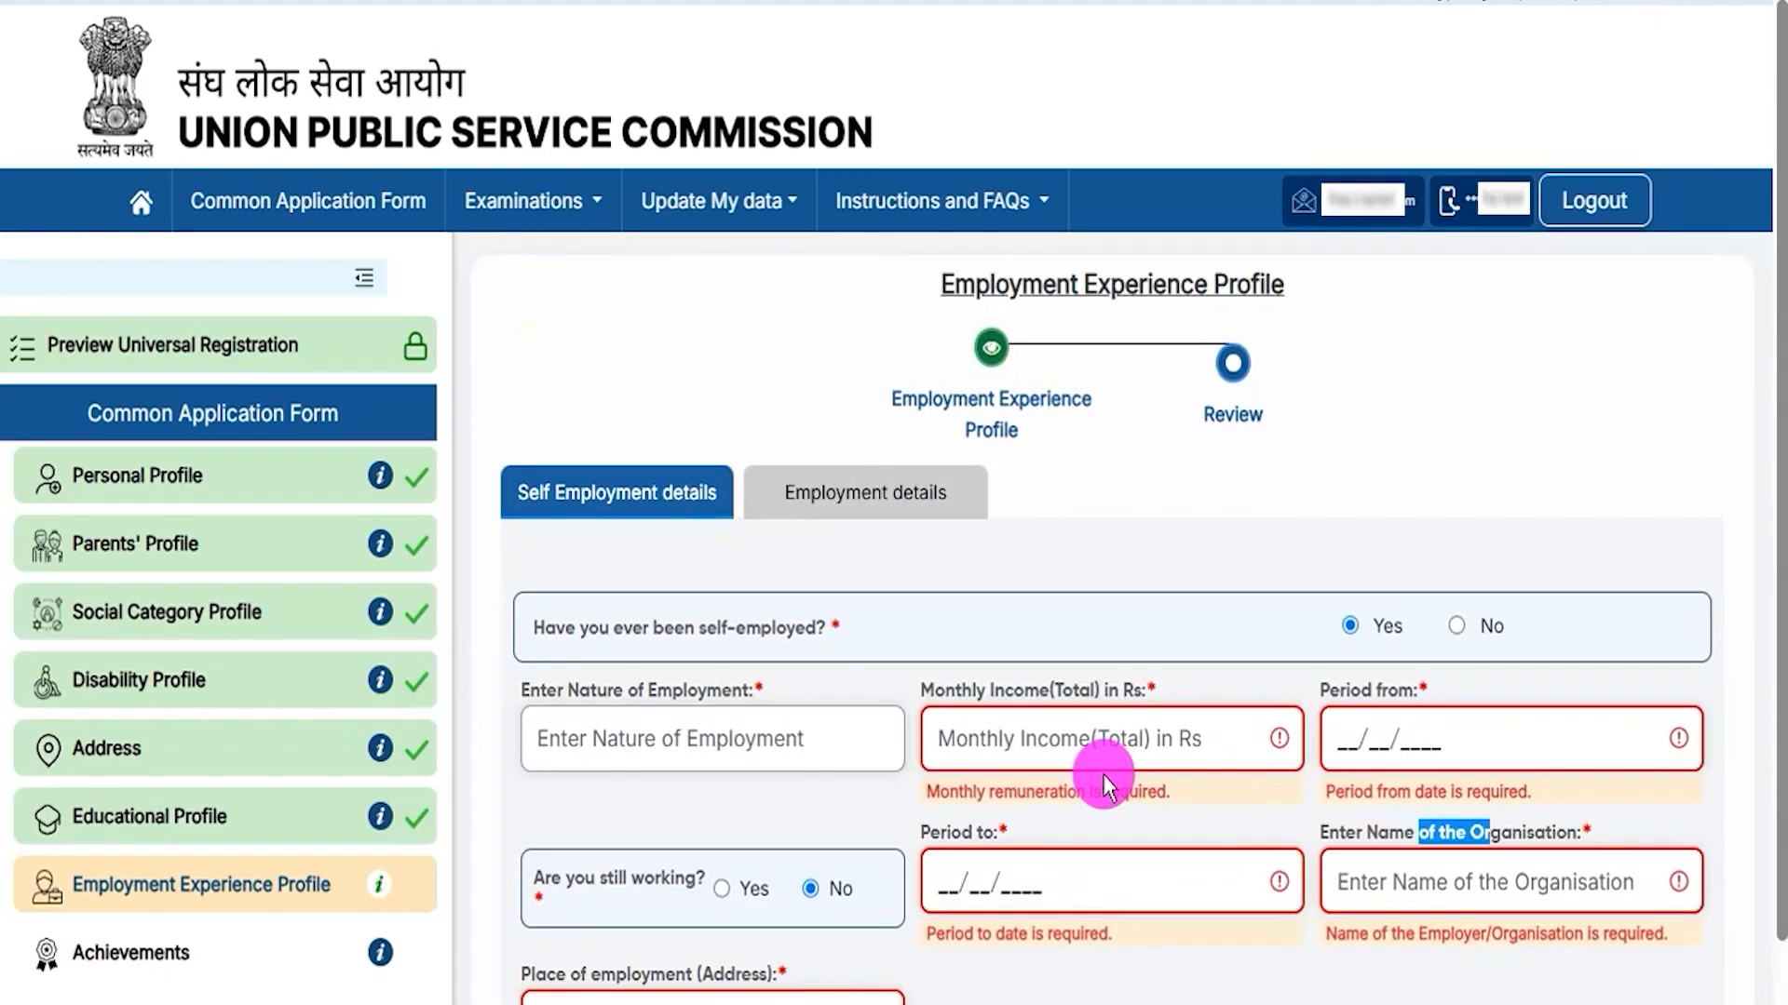
# Set the self-employed answer to No and continue to the employment details.
pyautogui.click(1456, 626)
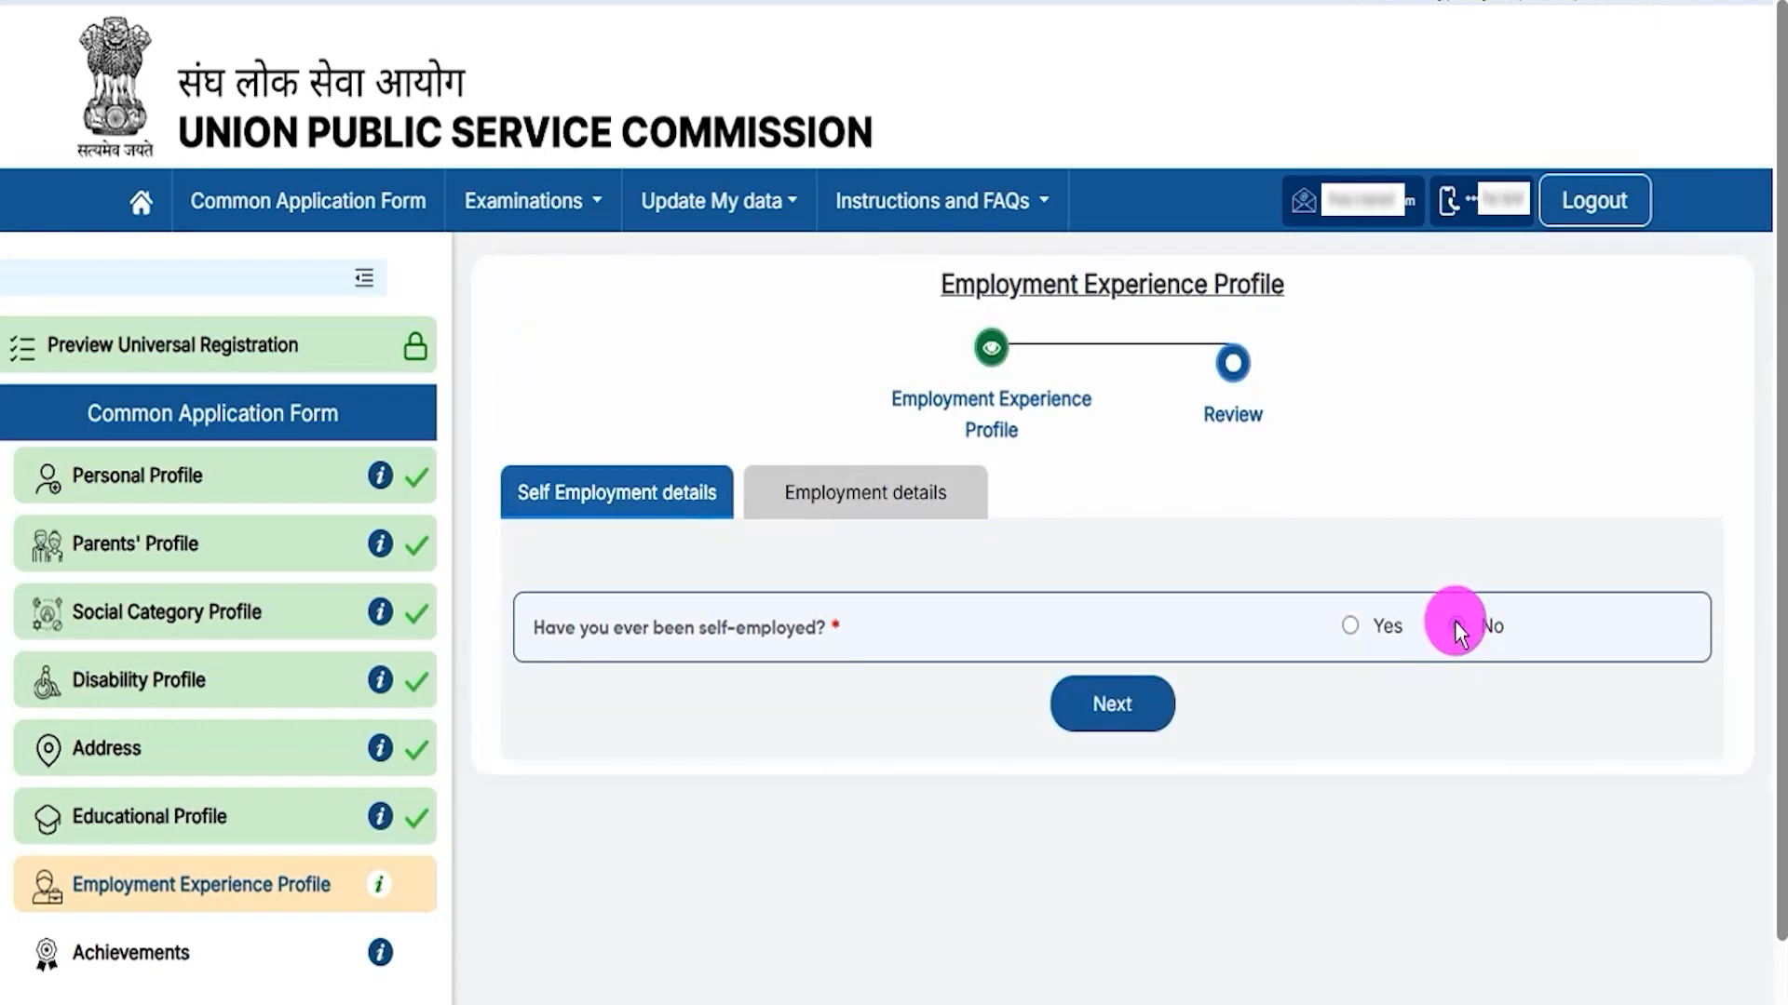
pyautogui.click(1130, 703)
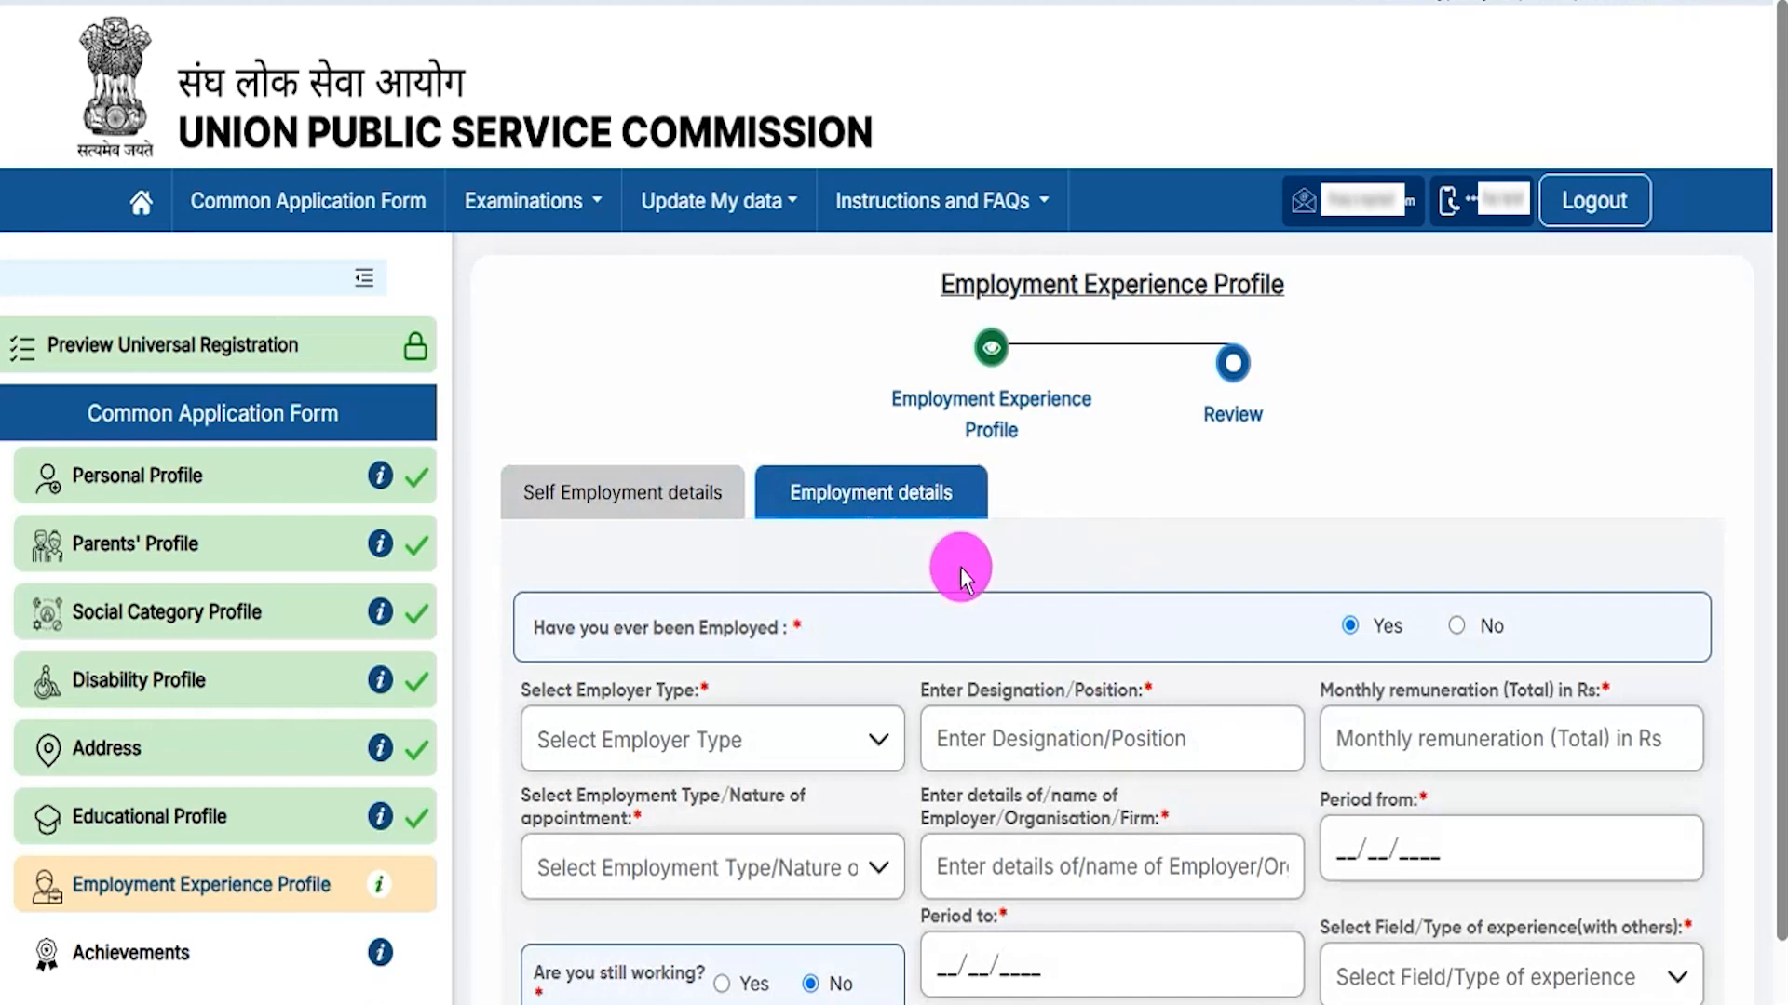
# Check the employer, designation, remuneration and period fields required when the answer to having been employed is Yes.
pyautogui.click(1455, 628)
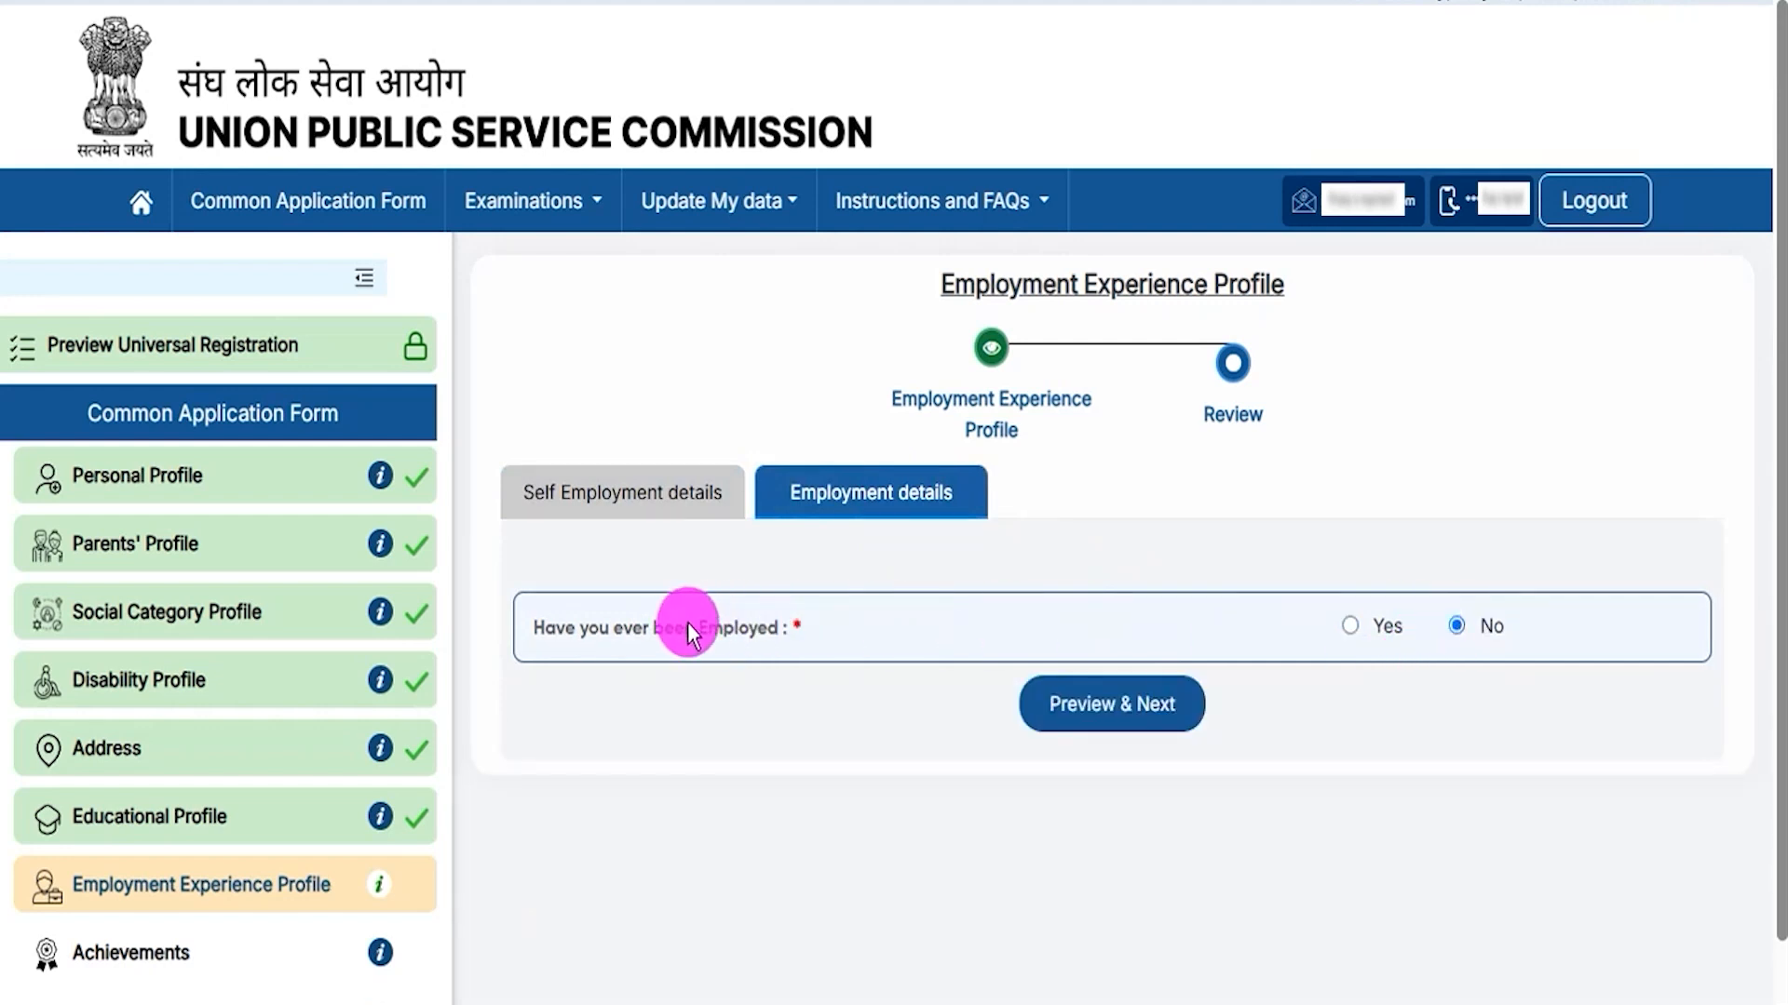
pyautogui.click(1348, 626)
pyautogui.scroll(-3, 961, 717)
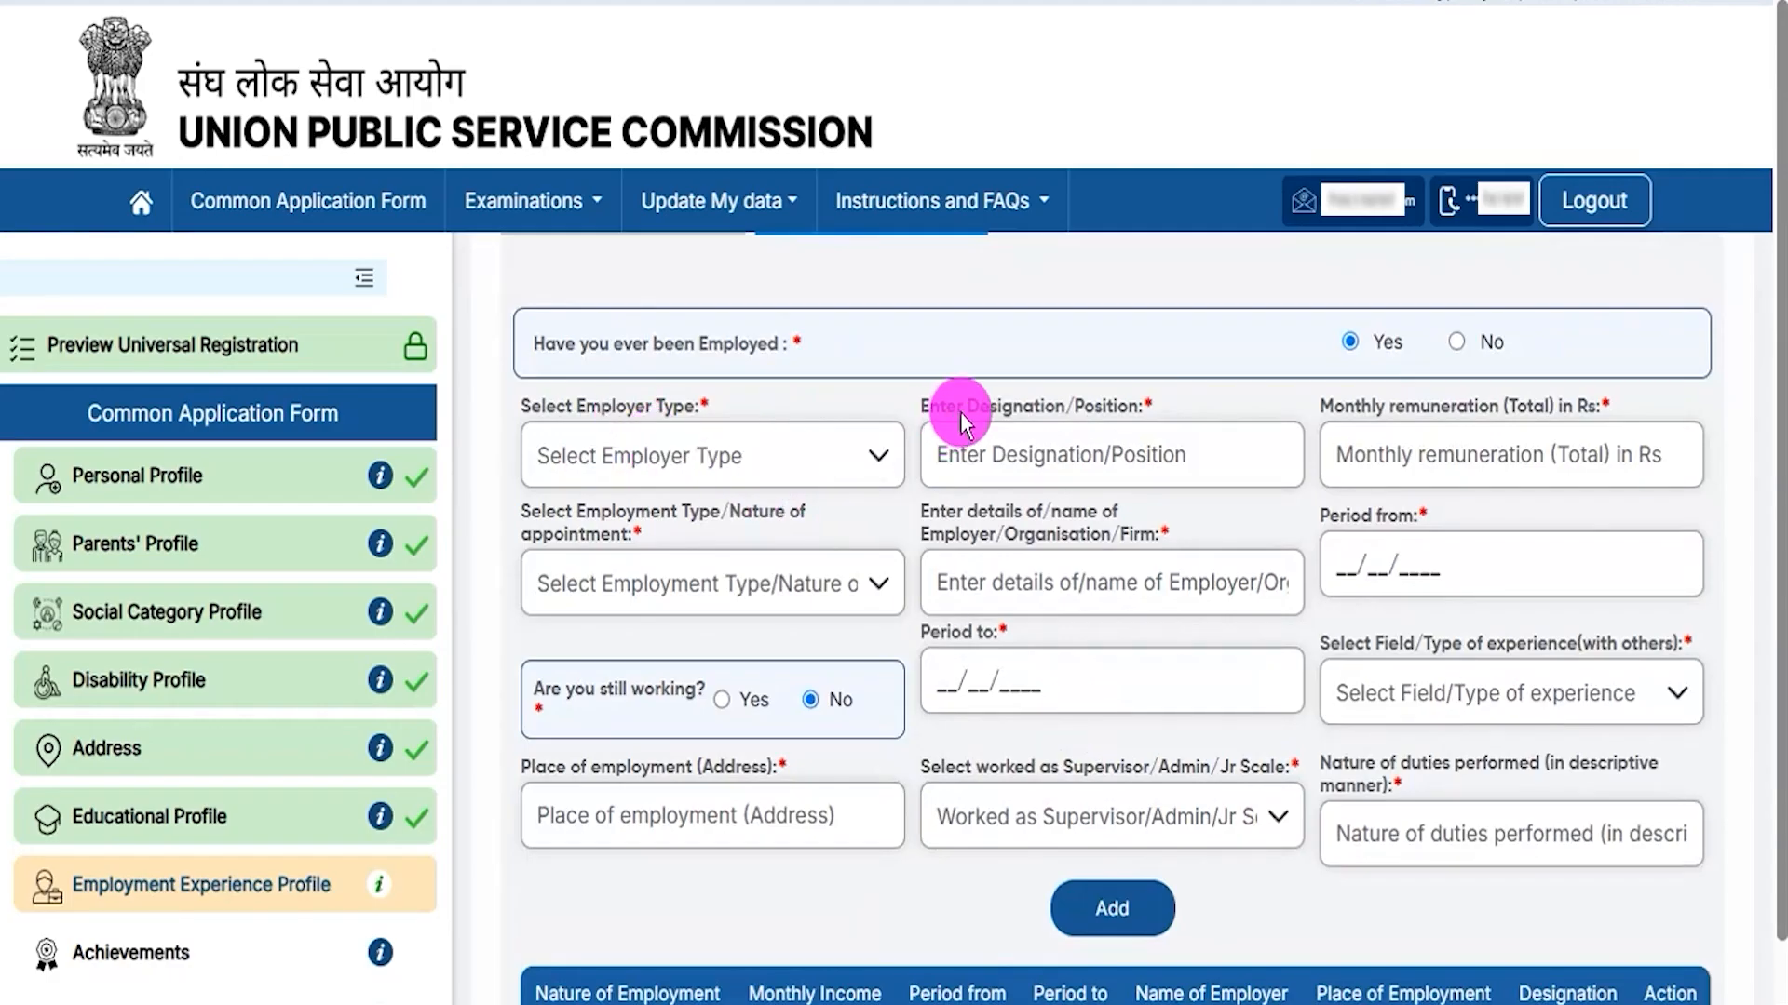
pyautogui.moveTo(1612, 406); pyautogui.dragTo(1534, 415)
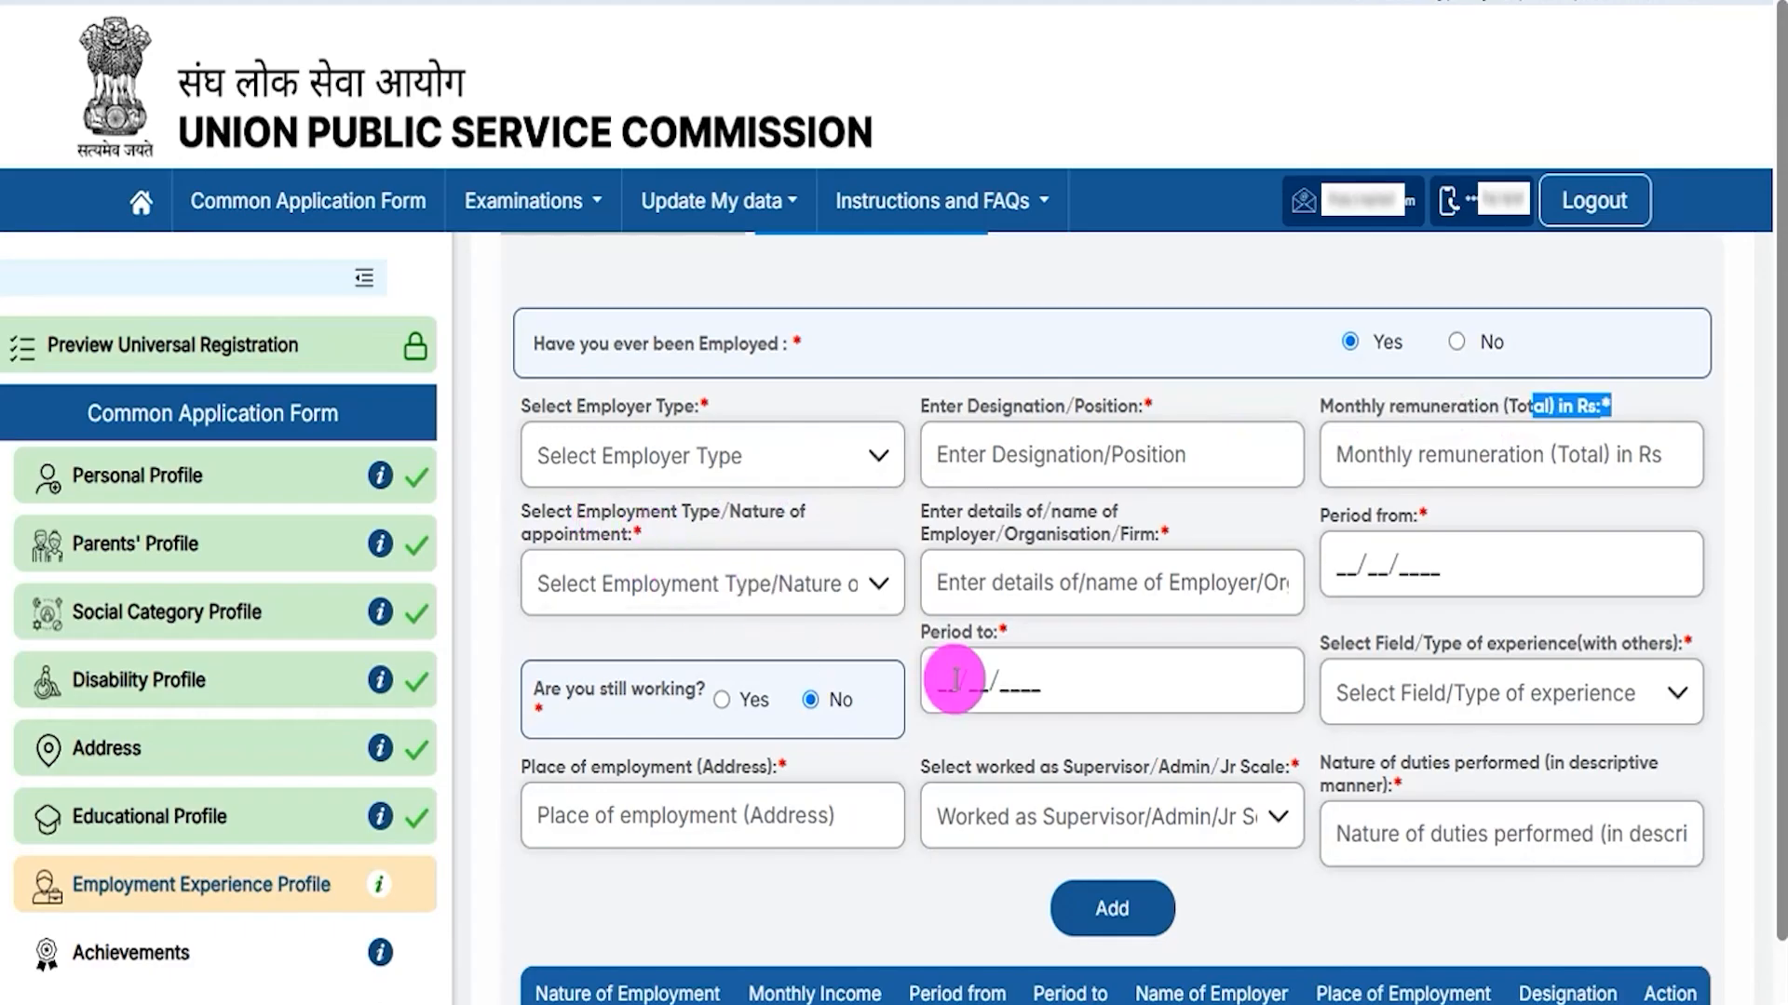
pyautogui.scroll(3, 956, 677)
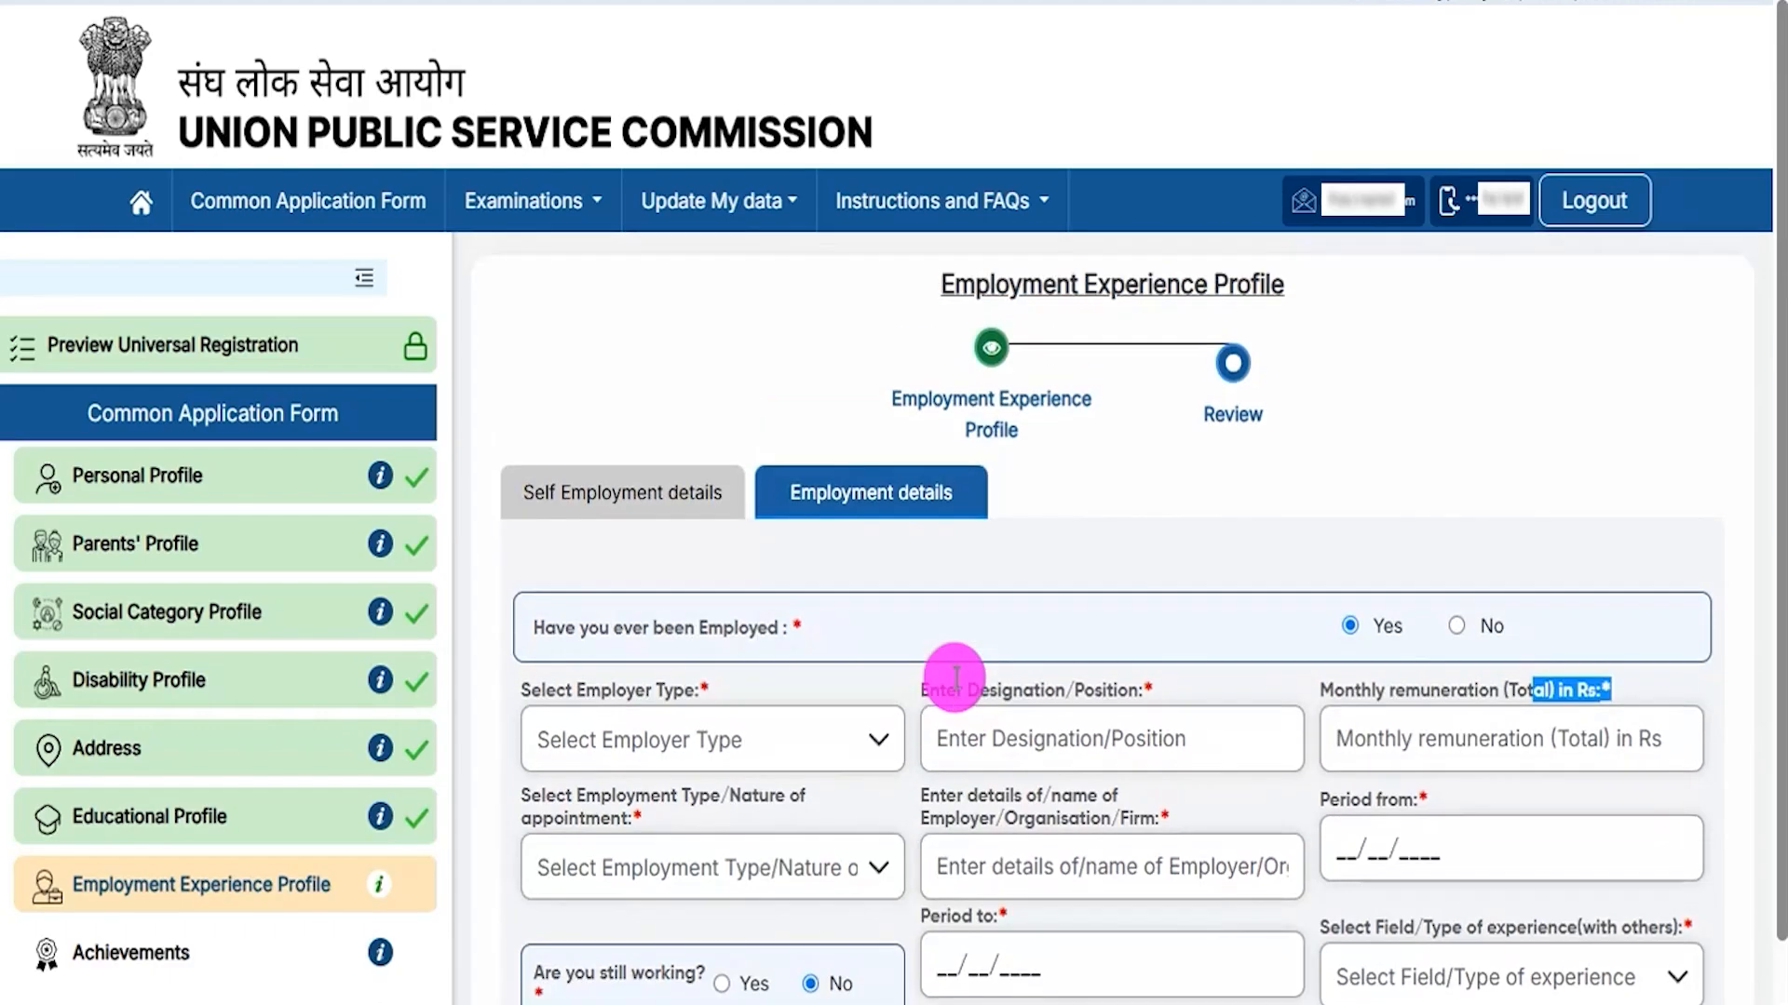
# Set the employed answer to No, preview the Employment Experience Profile and submit it.
pyautogui.click(1457, 625)
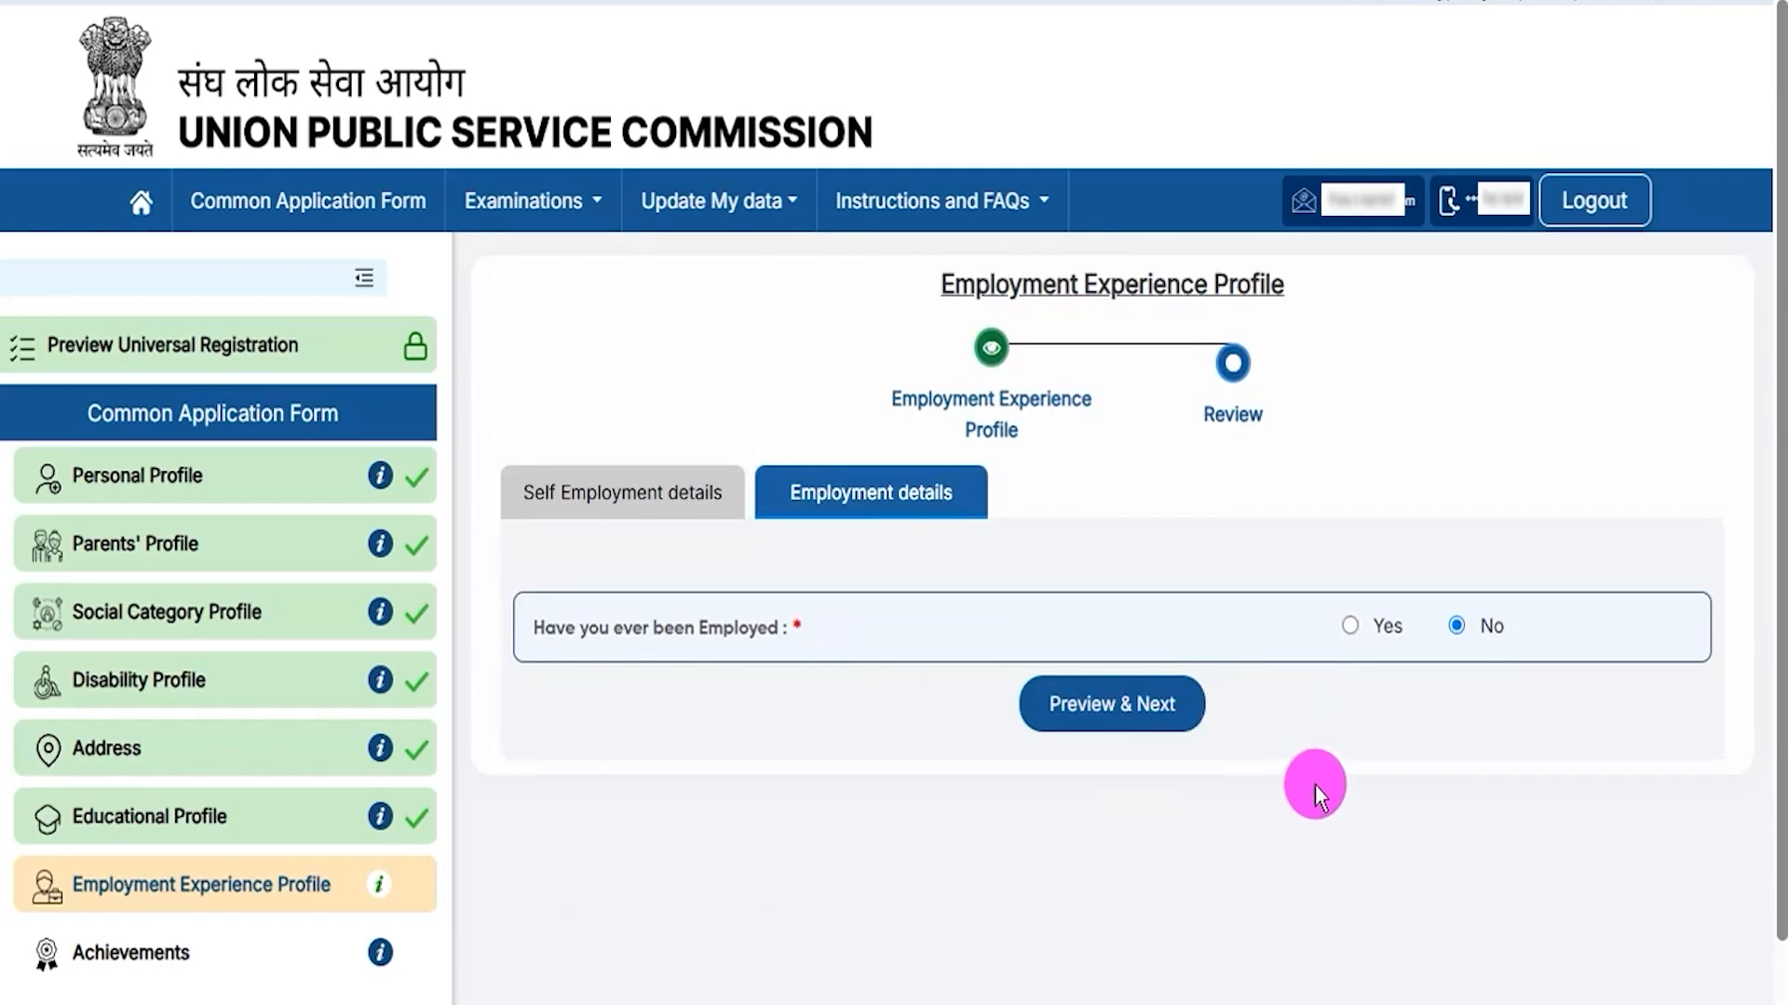
pyautogui.click(1169, 713)
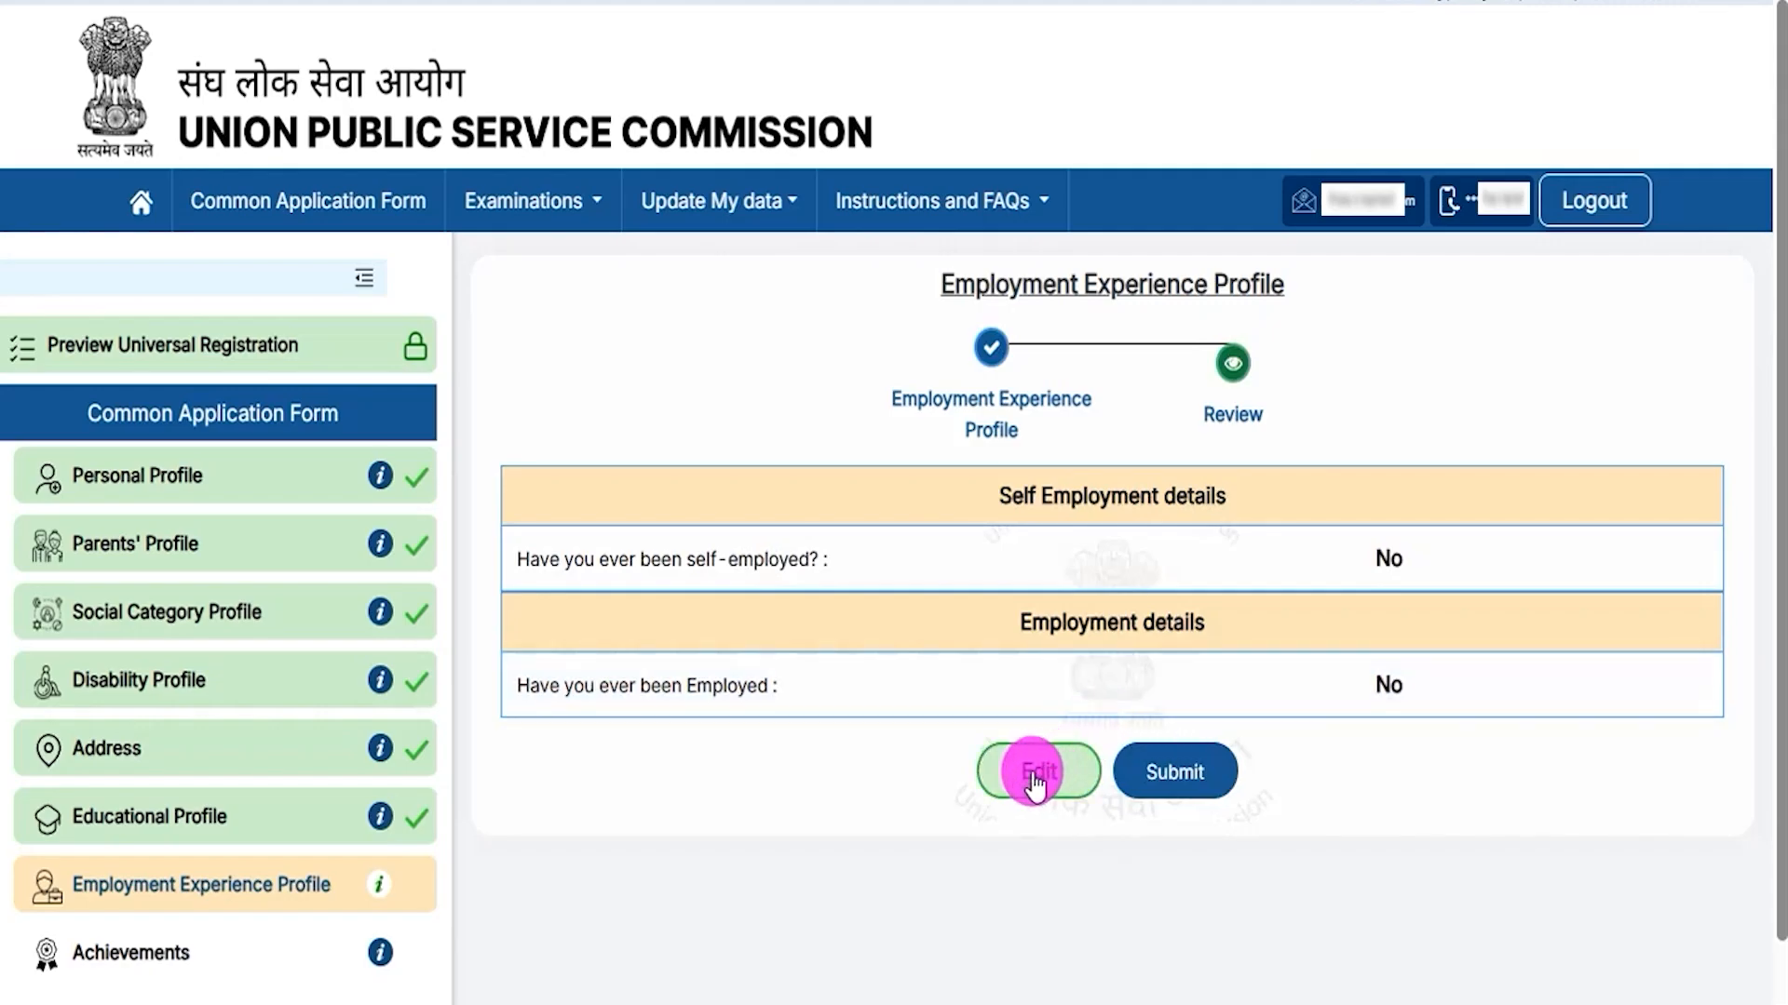
pyautogui.click(1170, 777)
pyautogui.click(852, 644)
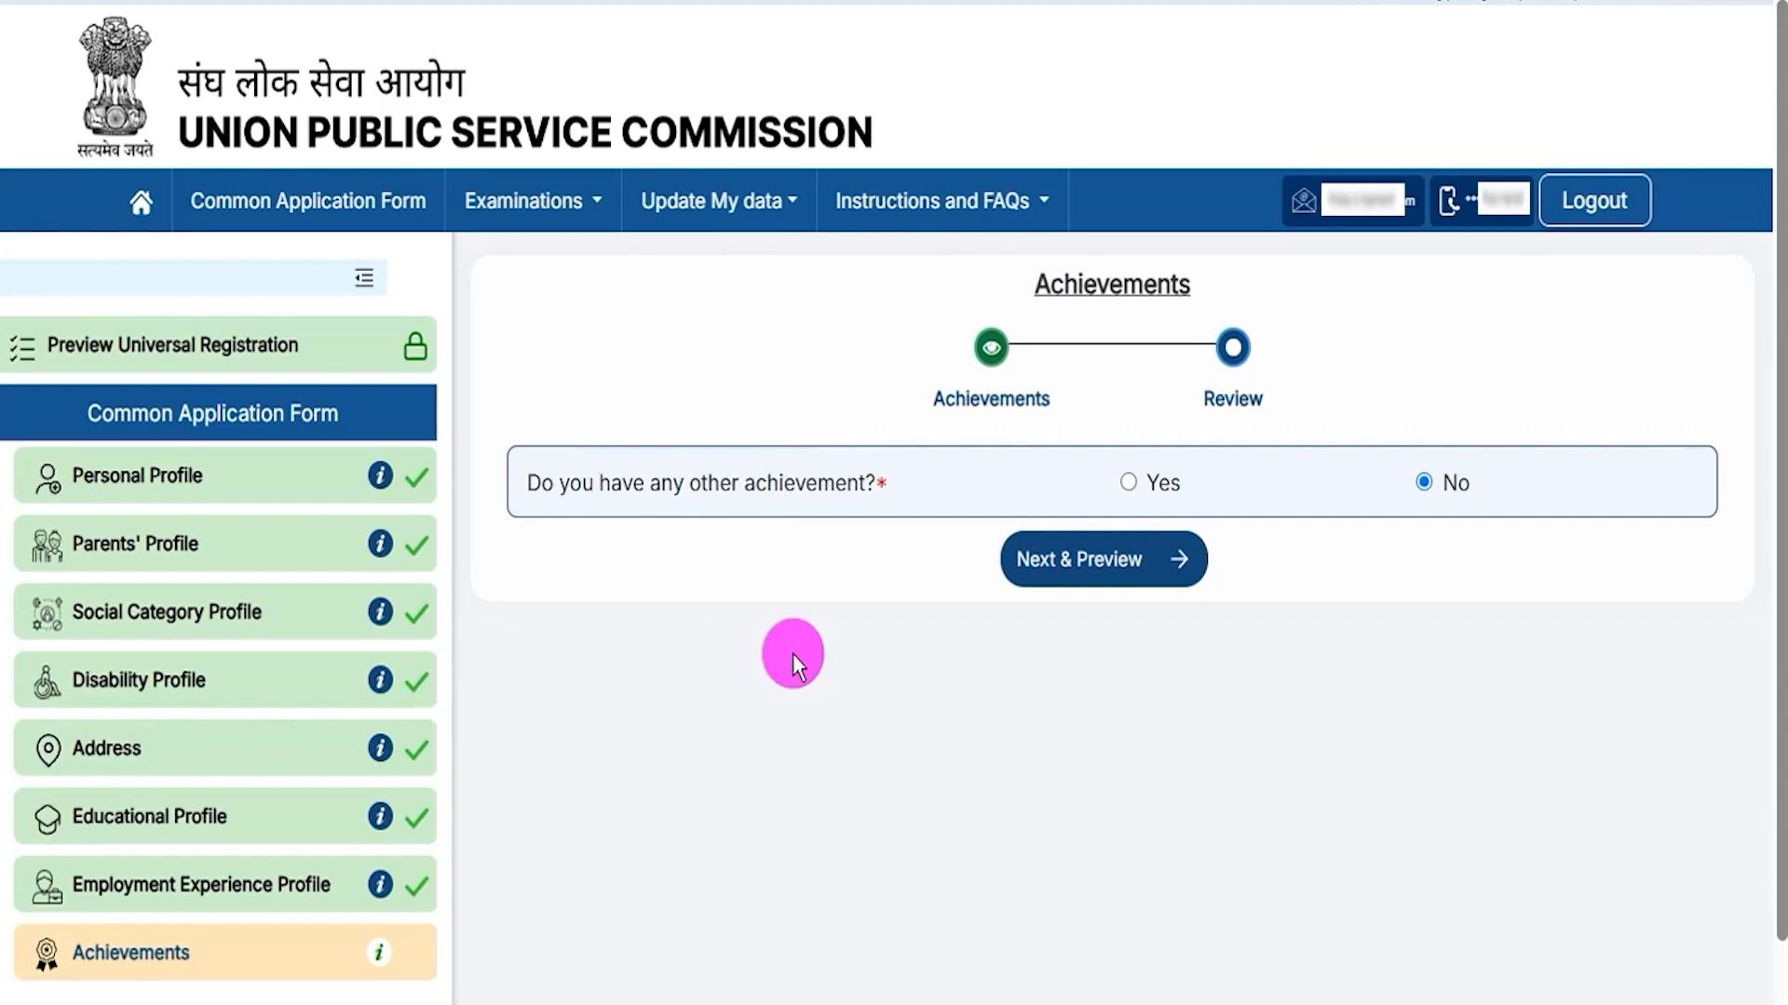
# Answer Yes to having other achievements and examine the prizes, sports/N.C.C., leadership and extra-curricular activity fields.
pyautogui.moveTo(594, 483); pyautogui.dragTo(776, 483)
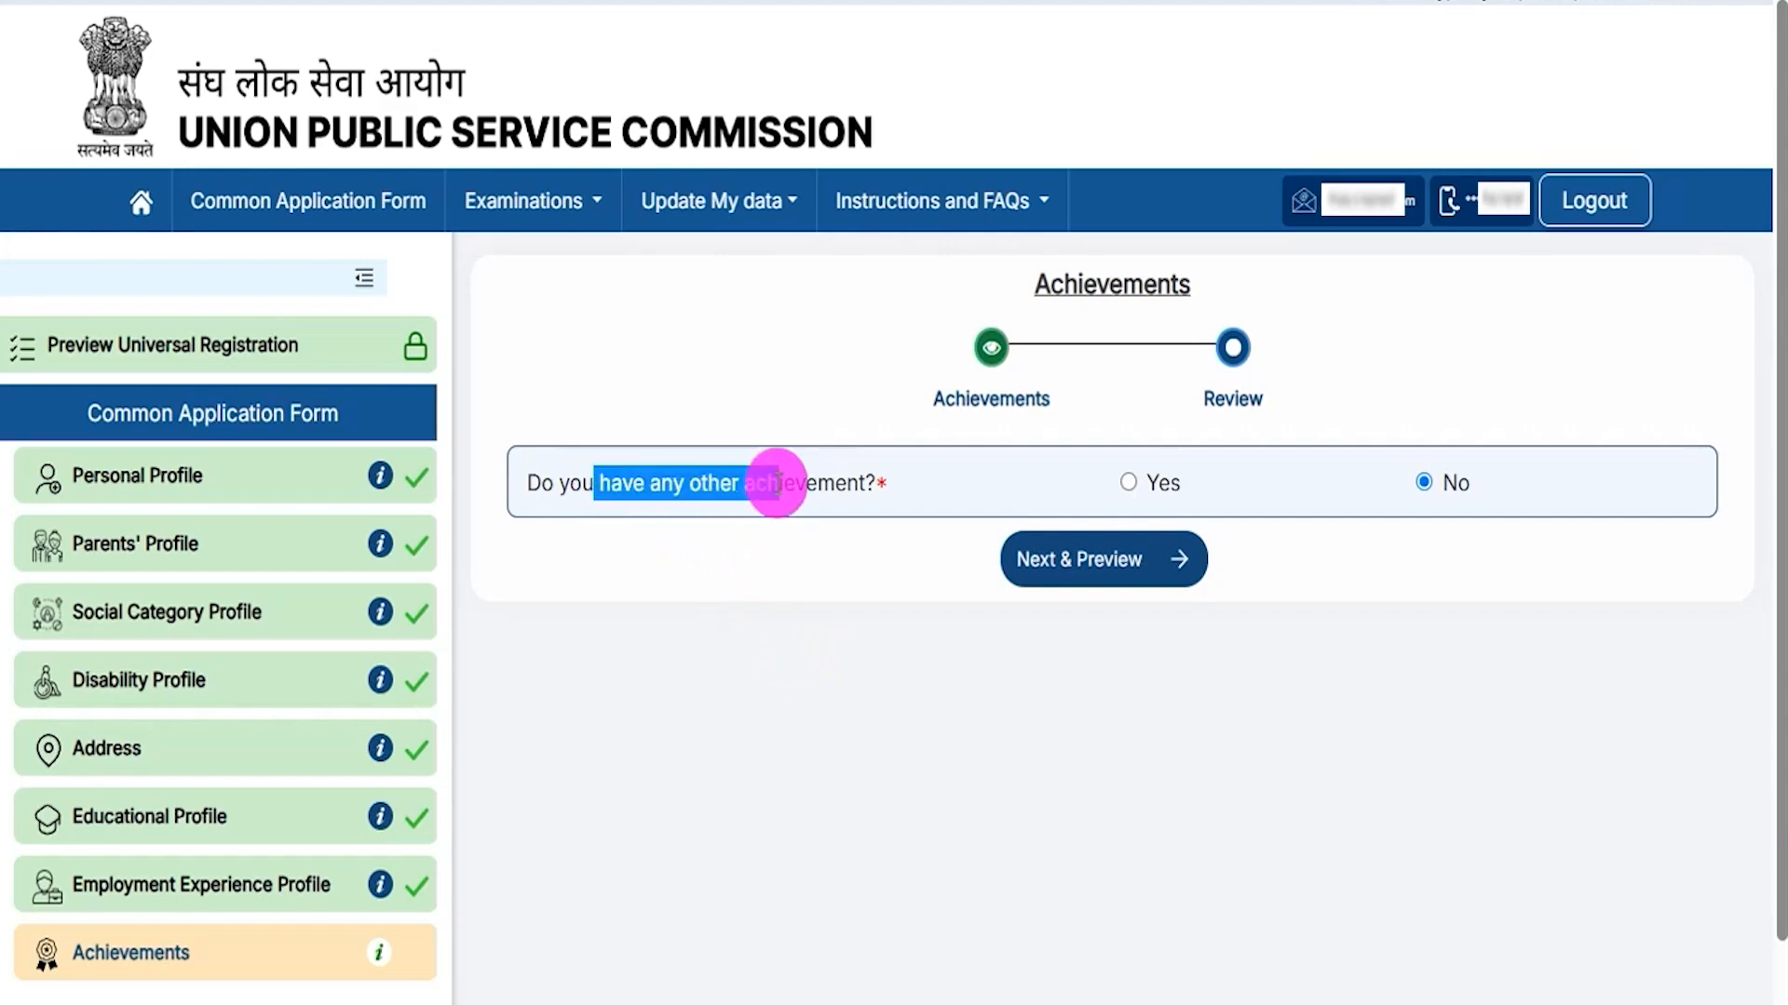
pyautogui.click(1128, 482)
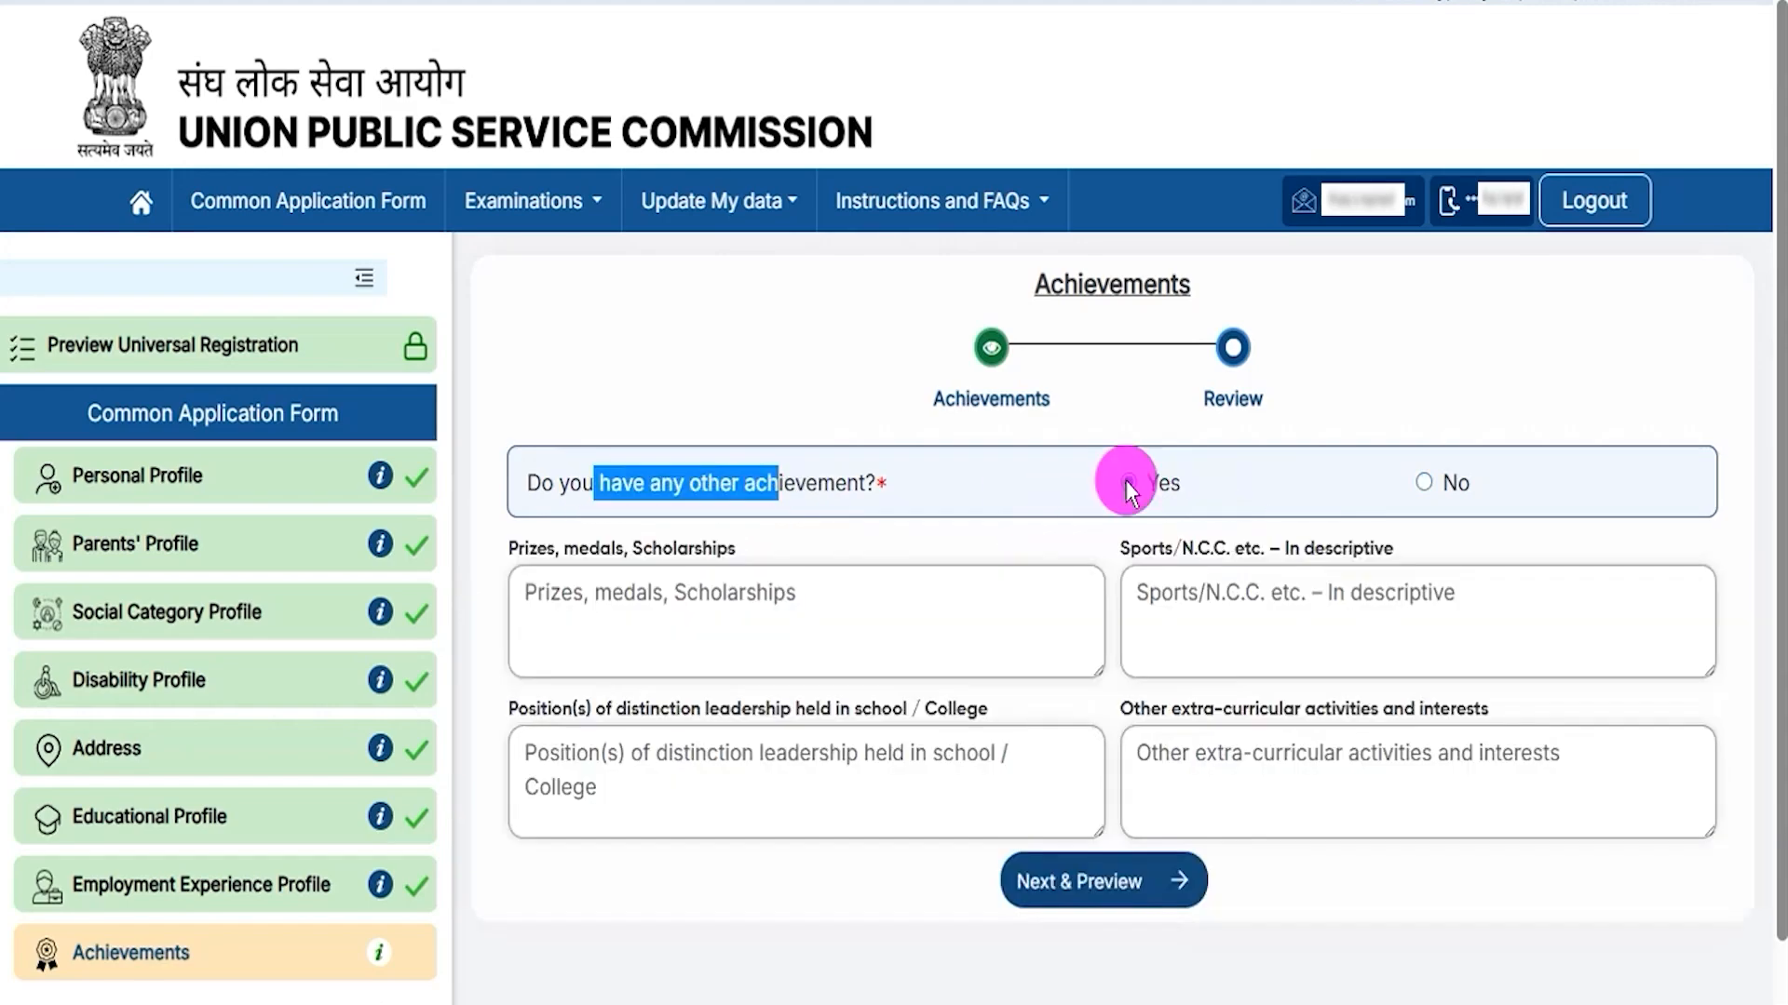
pyautogui.click(568, 548)
pyautogui.click(731, 586)
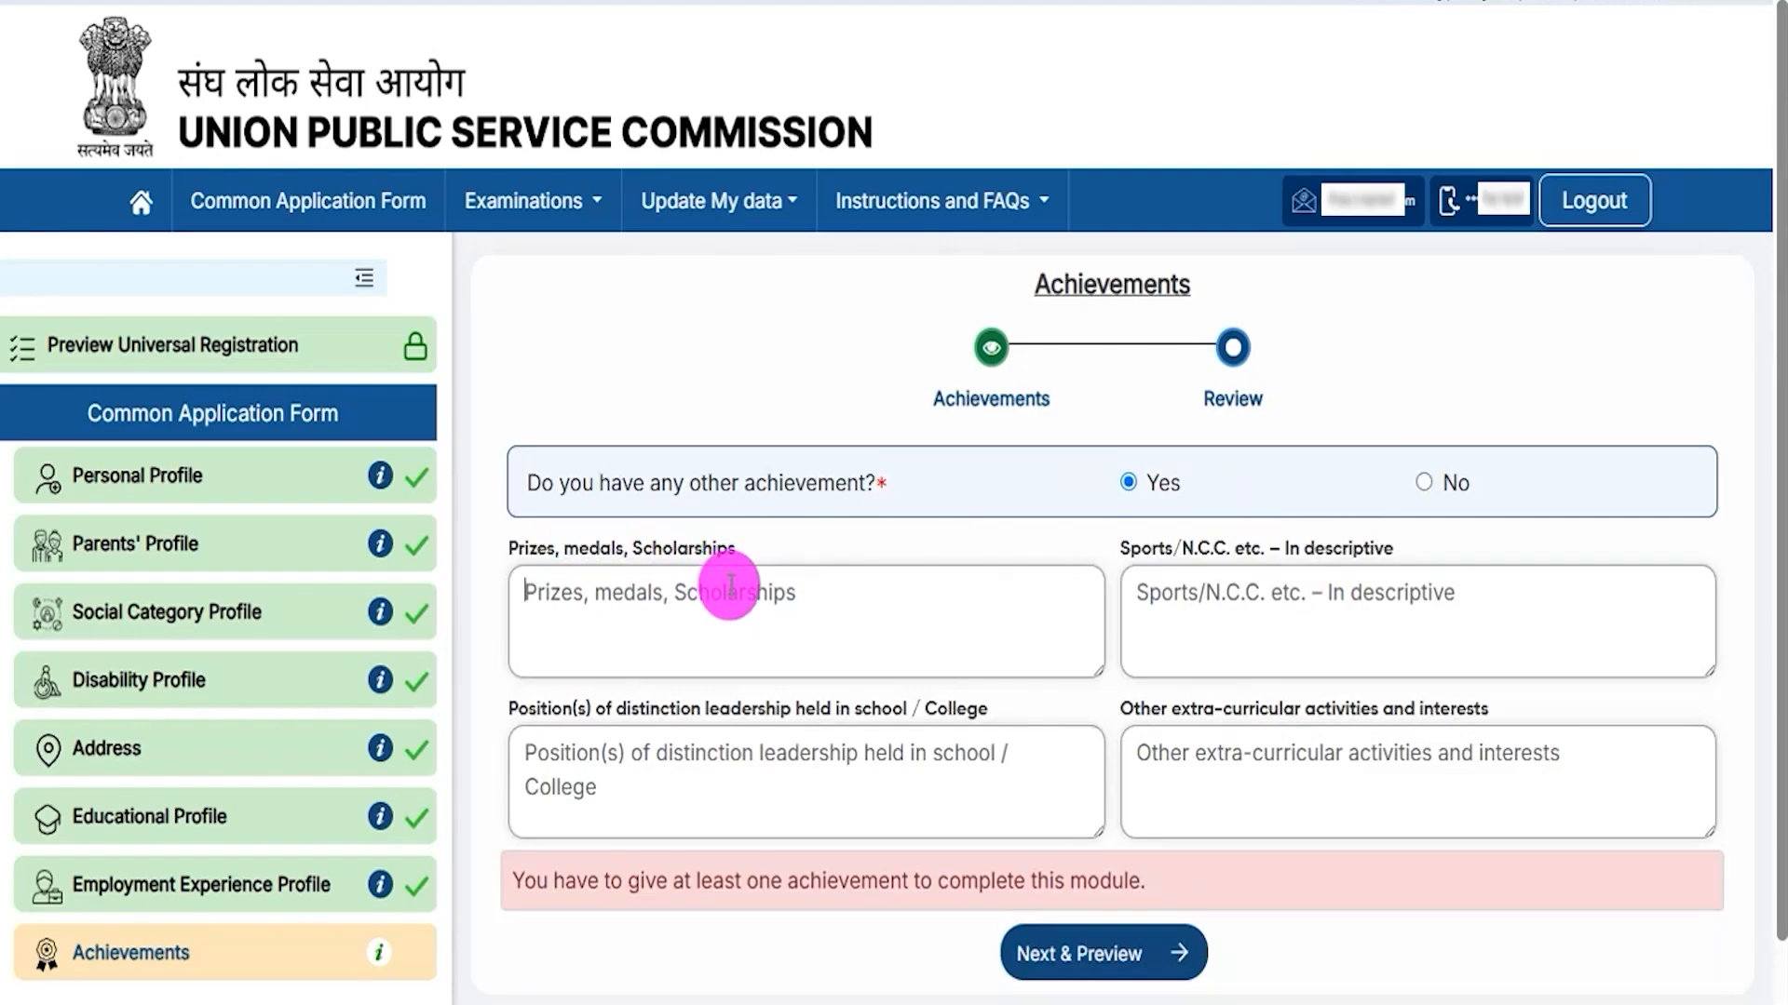
pyautogui.moveTo(1149, 549); pyautogui.dragTo(1249, 558)
pyautogui.click(1257, 590)
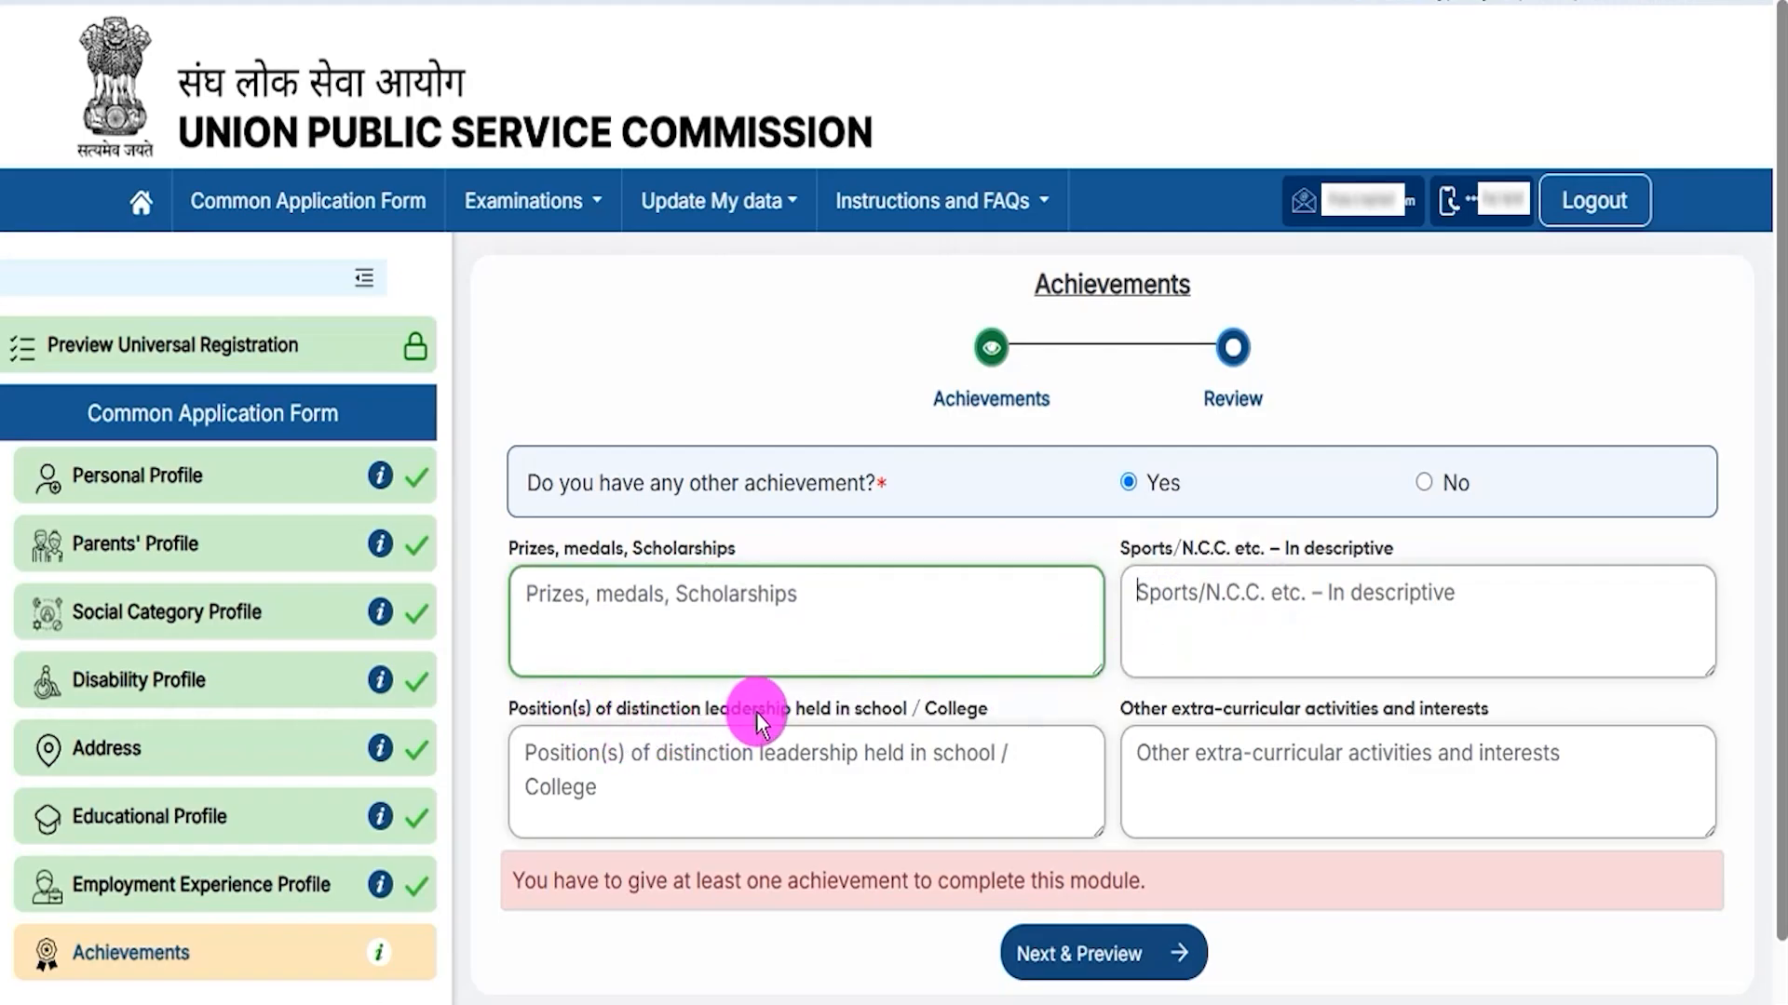
pyautogui.moveTo(712, 717); pyautogui.dragTo(897, 704)
pyautogui.click(798, 758)
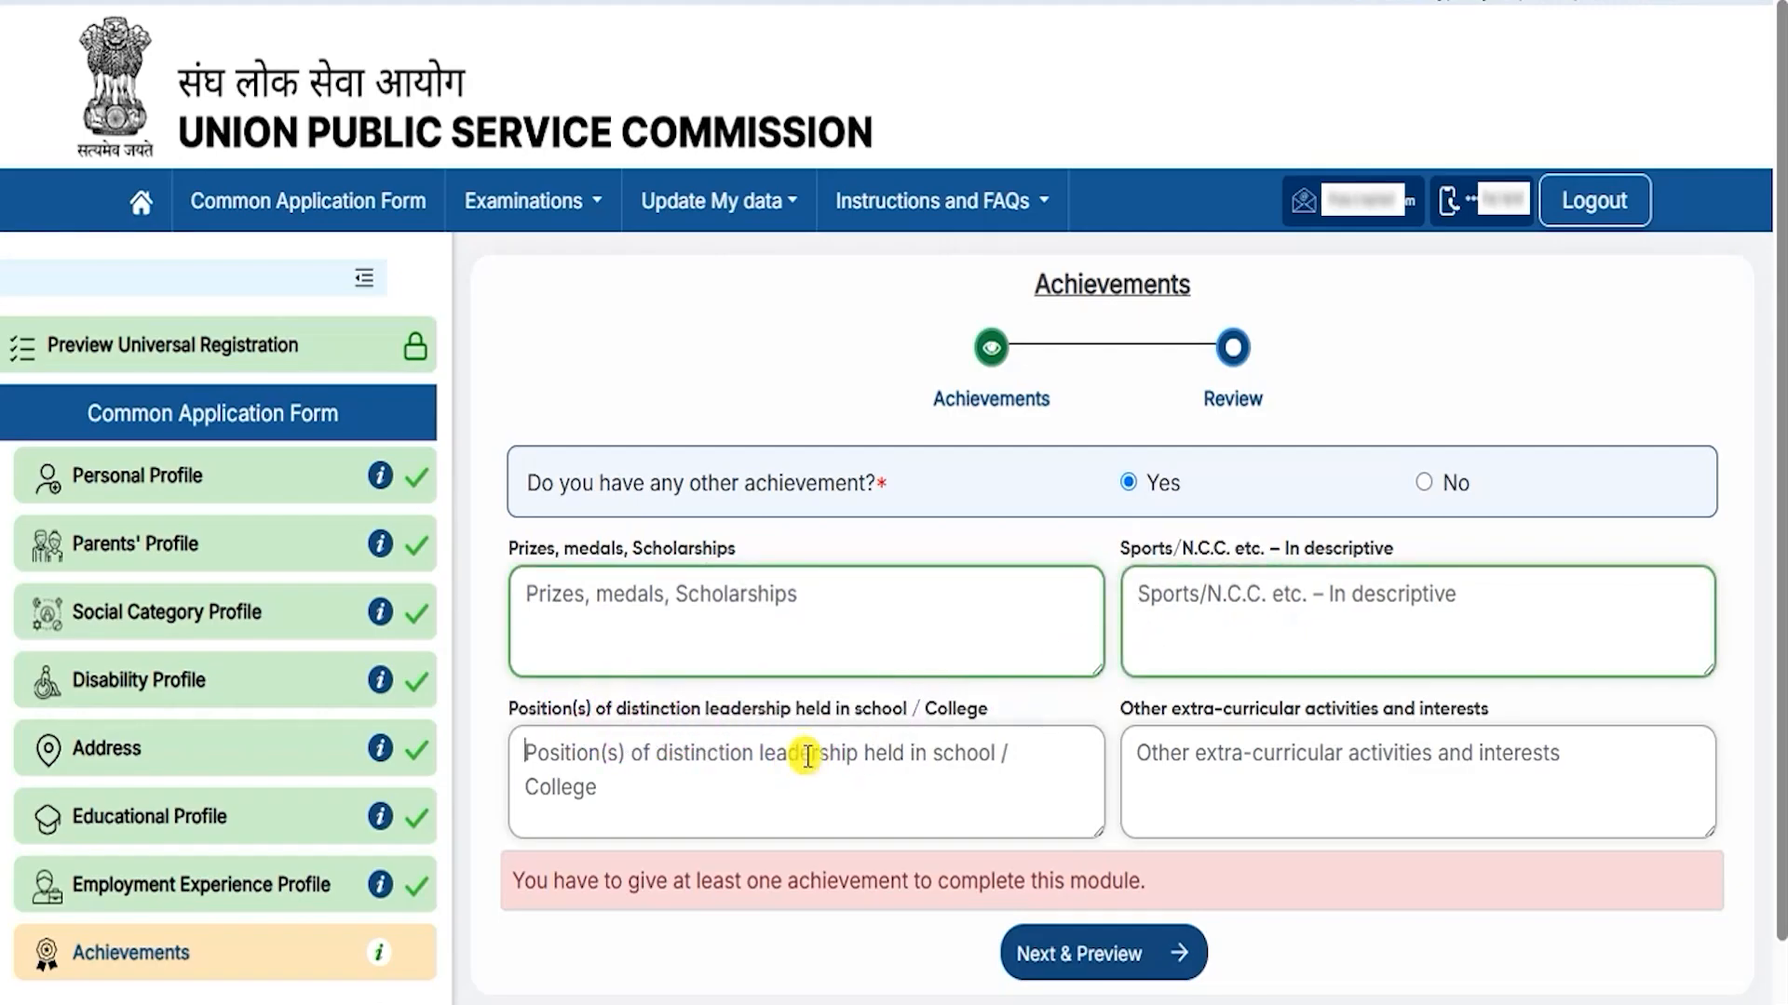
pyautogui.moveTo(1138, 711); pyautogui.dragTo(1277, 765)
pyautogui.click(1279, 769)
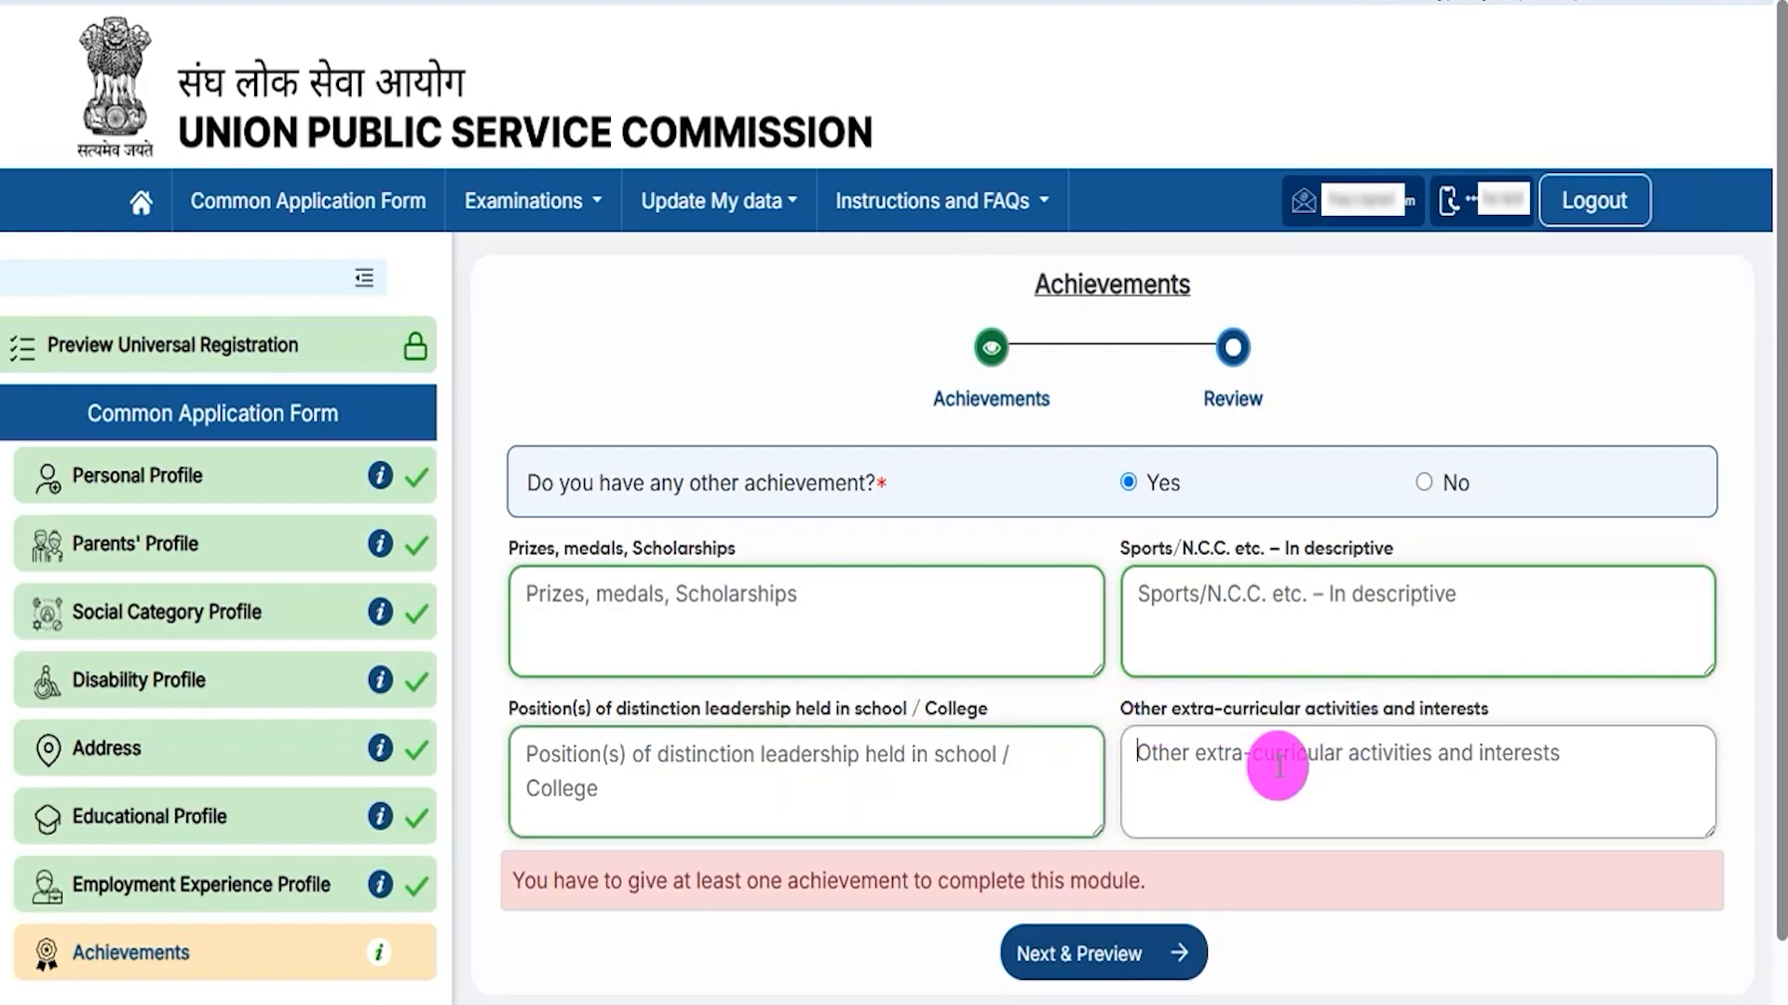
pyautogui.moveTo(661, 483); pyautogui.dragTo(791, 483)
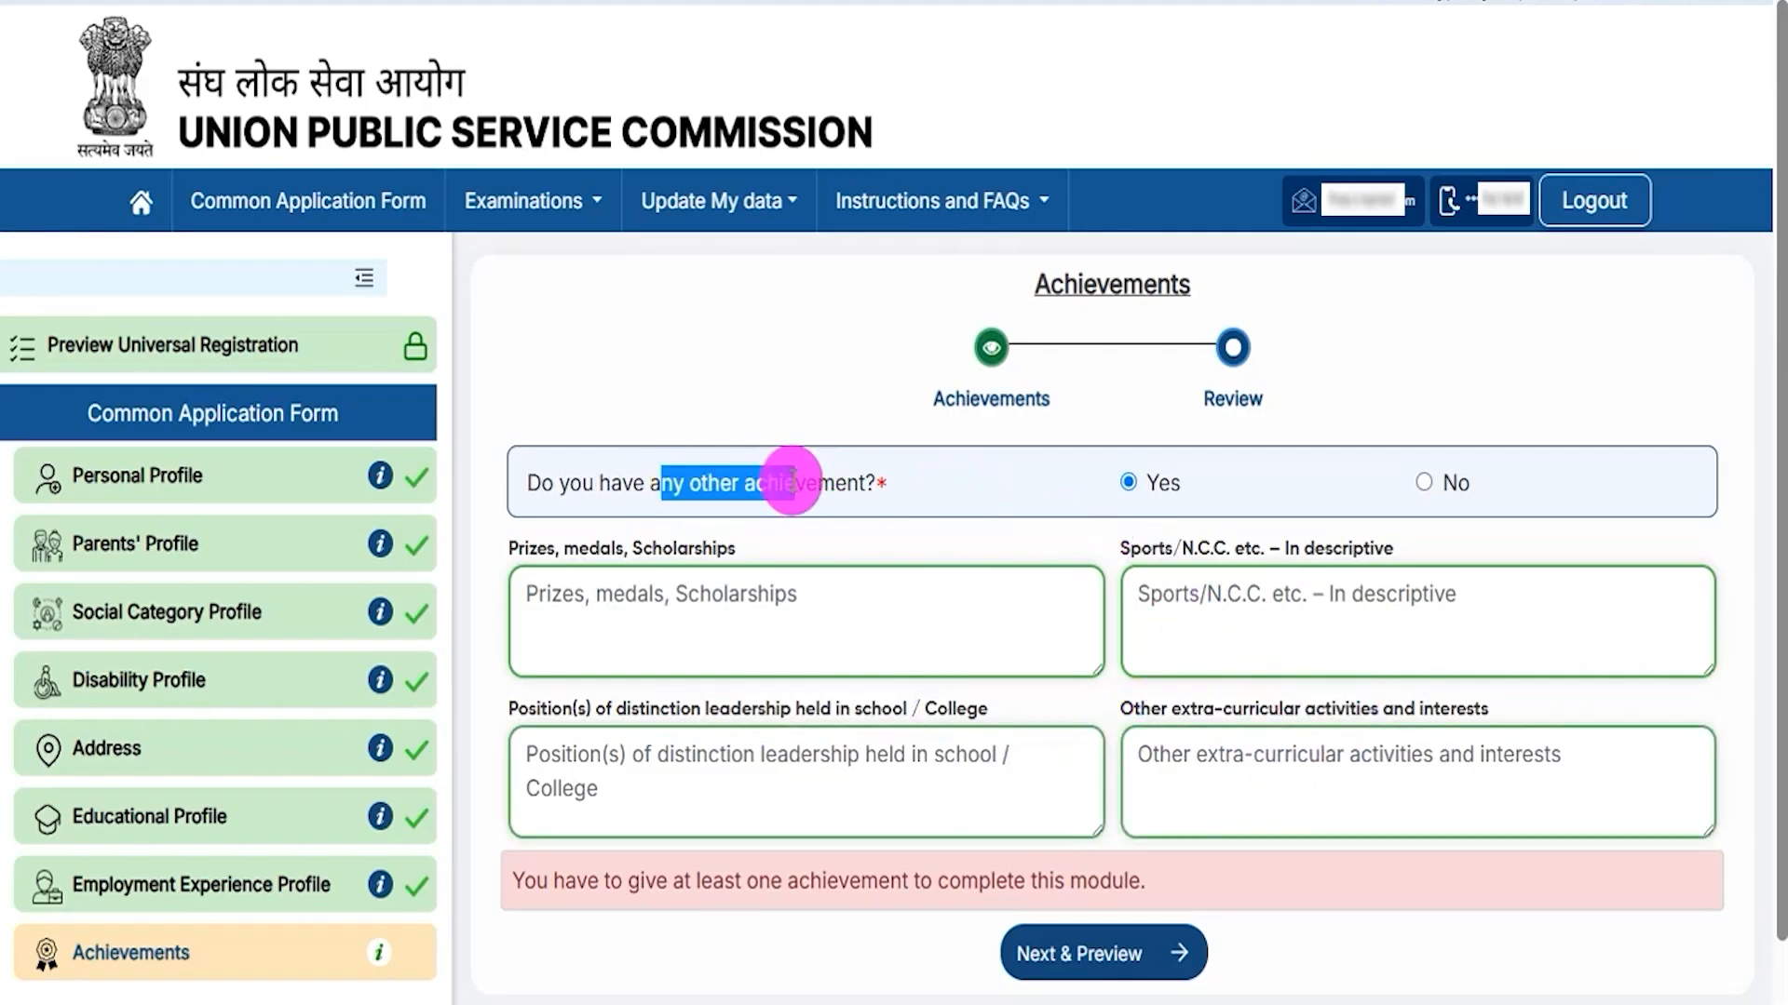
# Set the other achievement answer to No, preview the Achievements profile and submit it.
pyautogui.click(1424, 483)
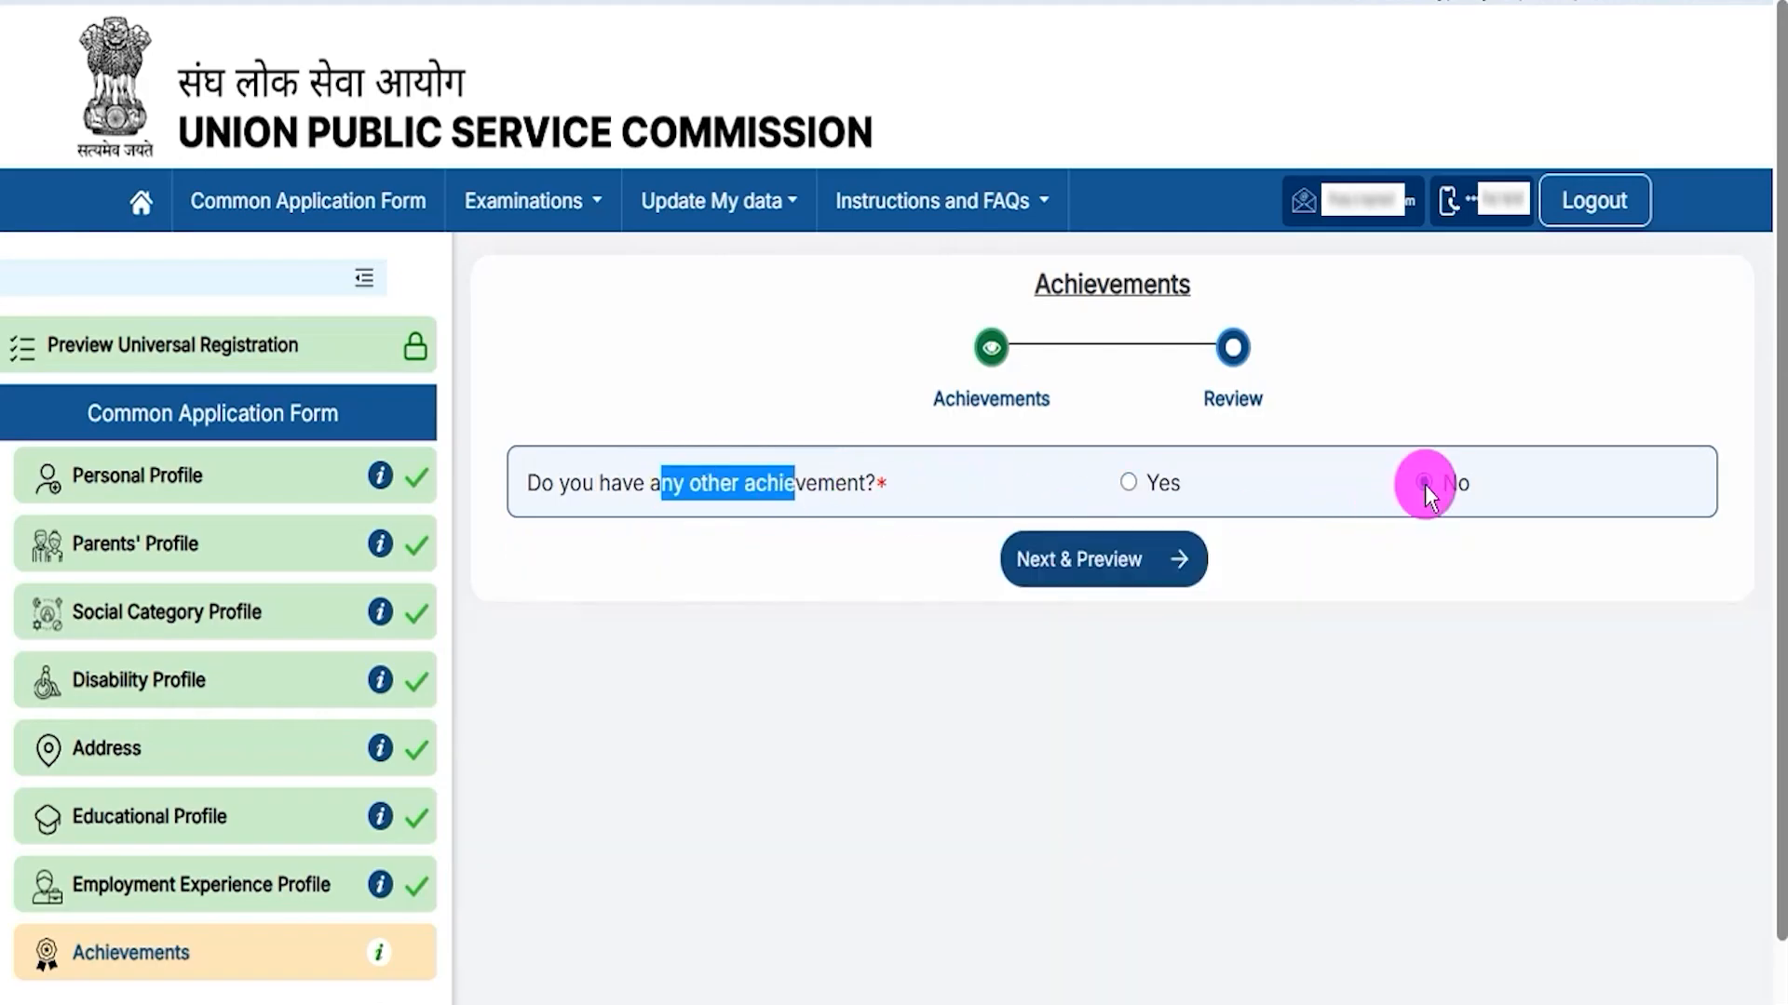
pyautogui.click(1083, 563)
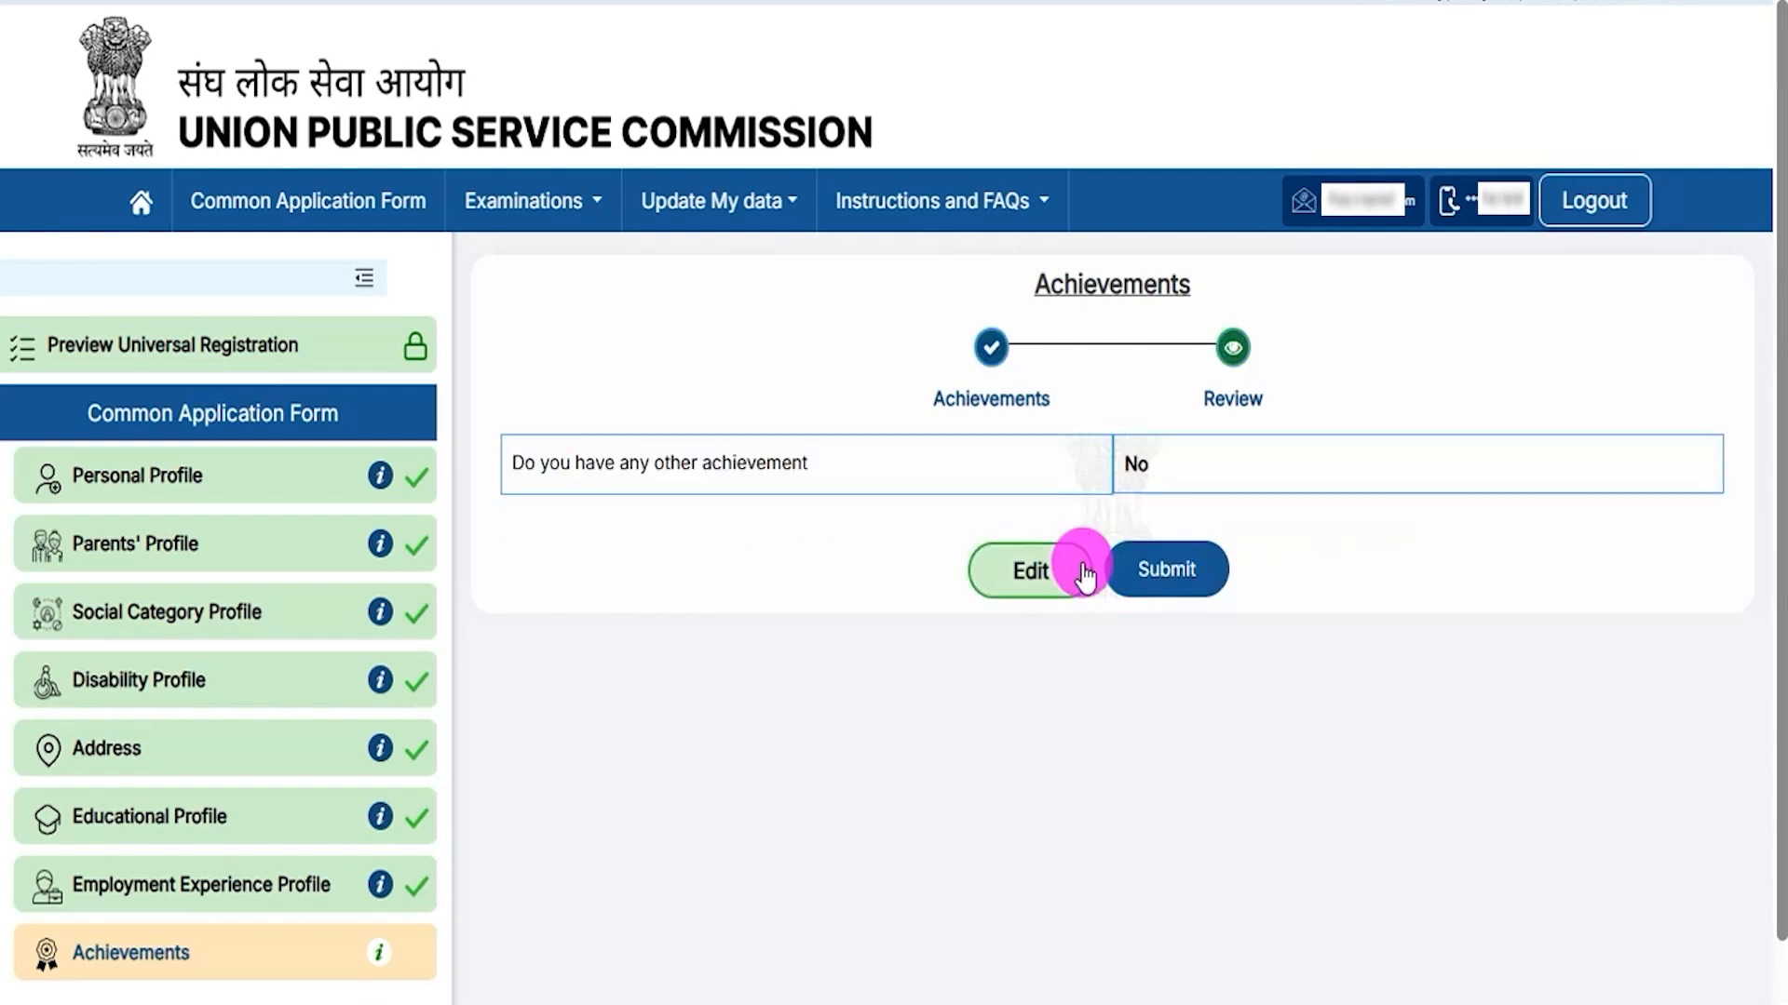
pyautogui.click(1175, 566)
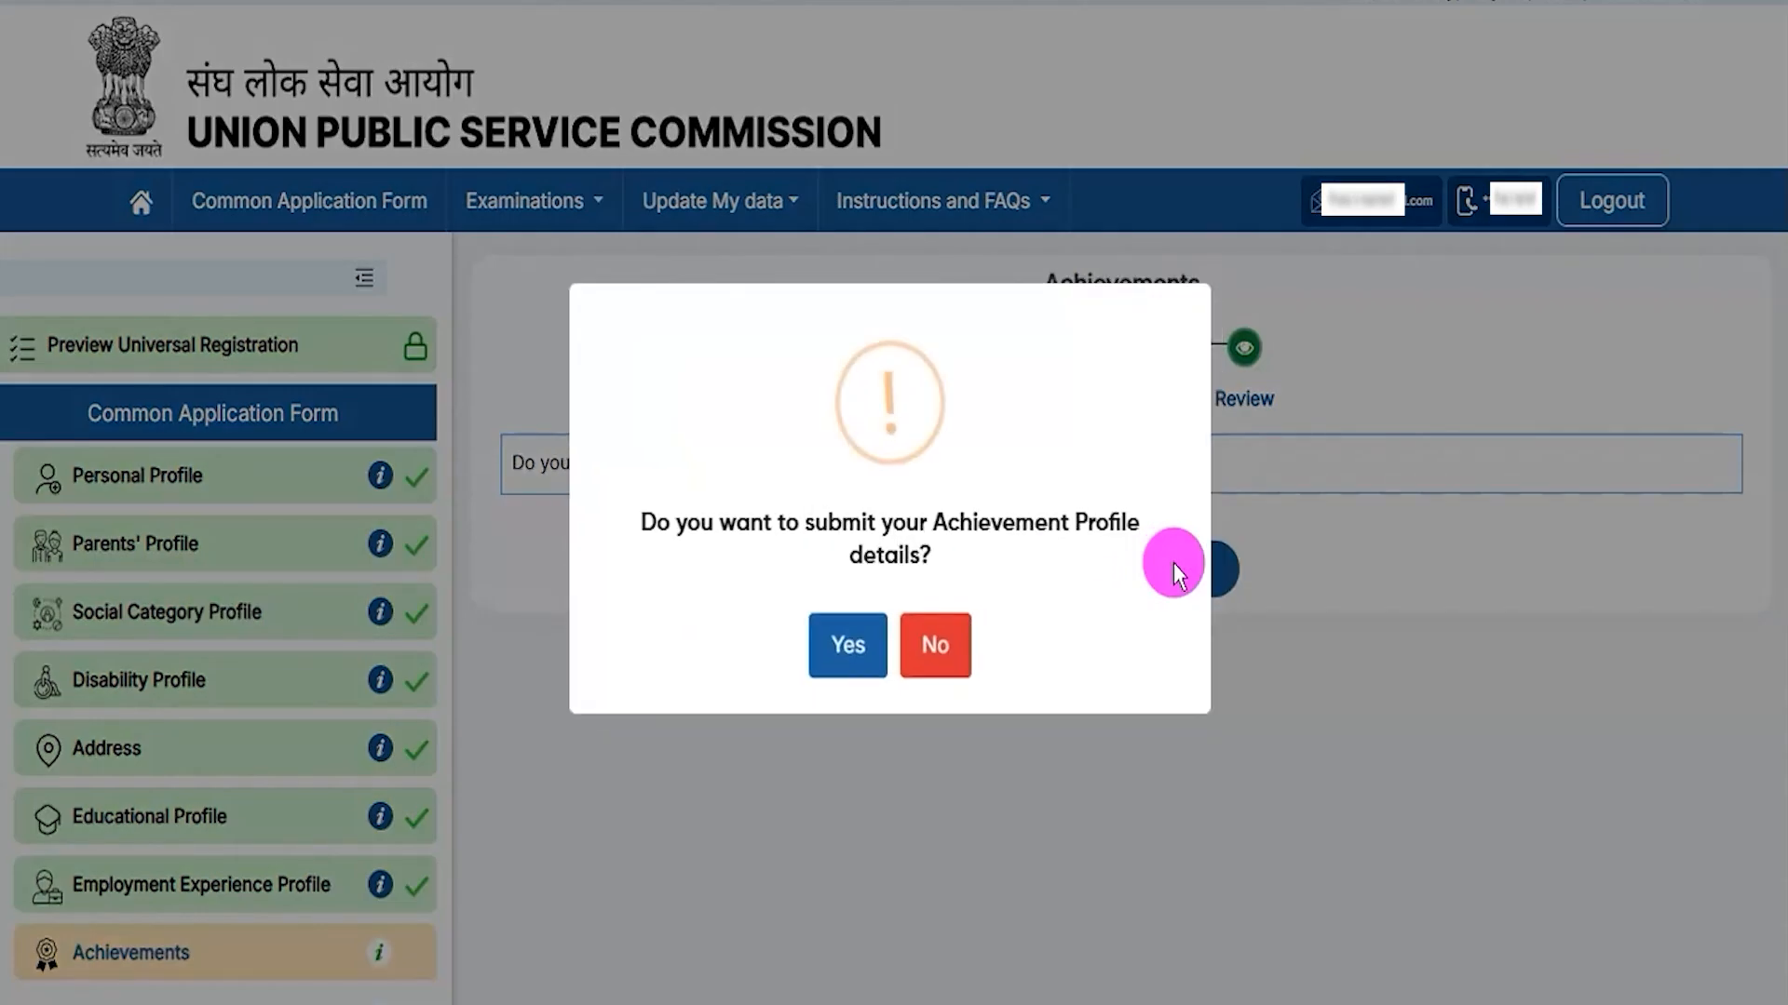
pyautogui.click(840, 641)
pyautogui.click(892, 661)
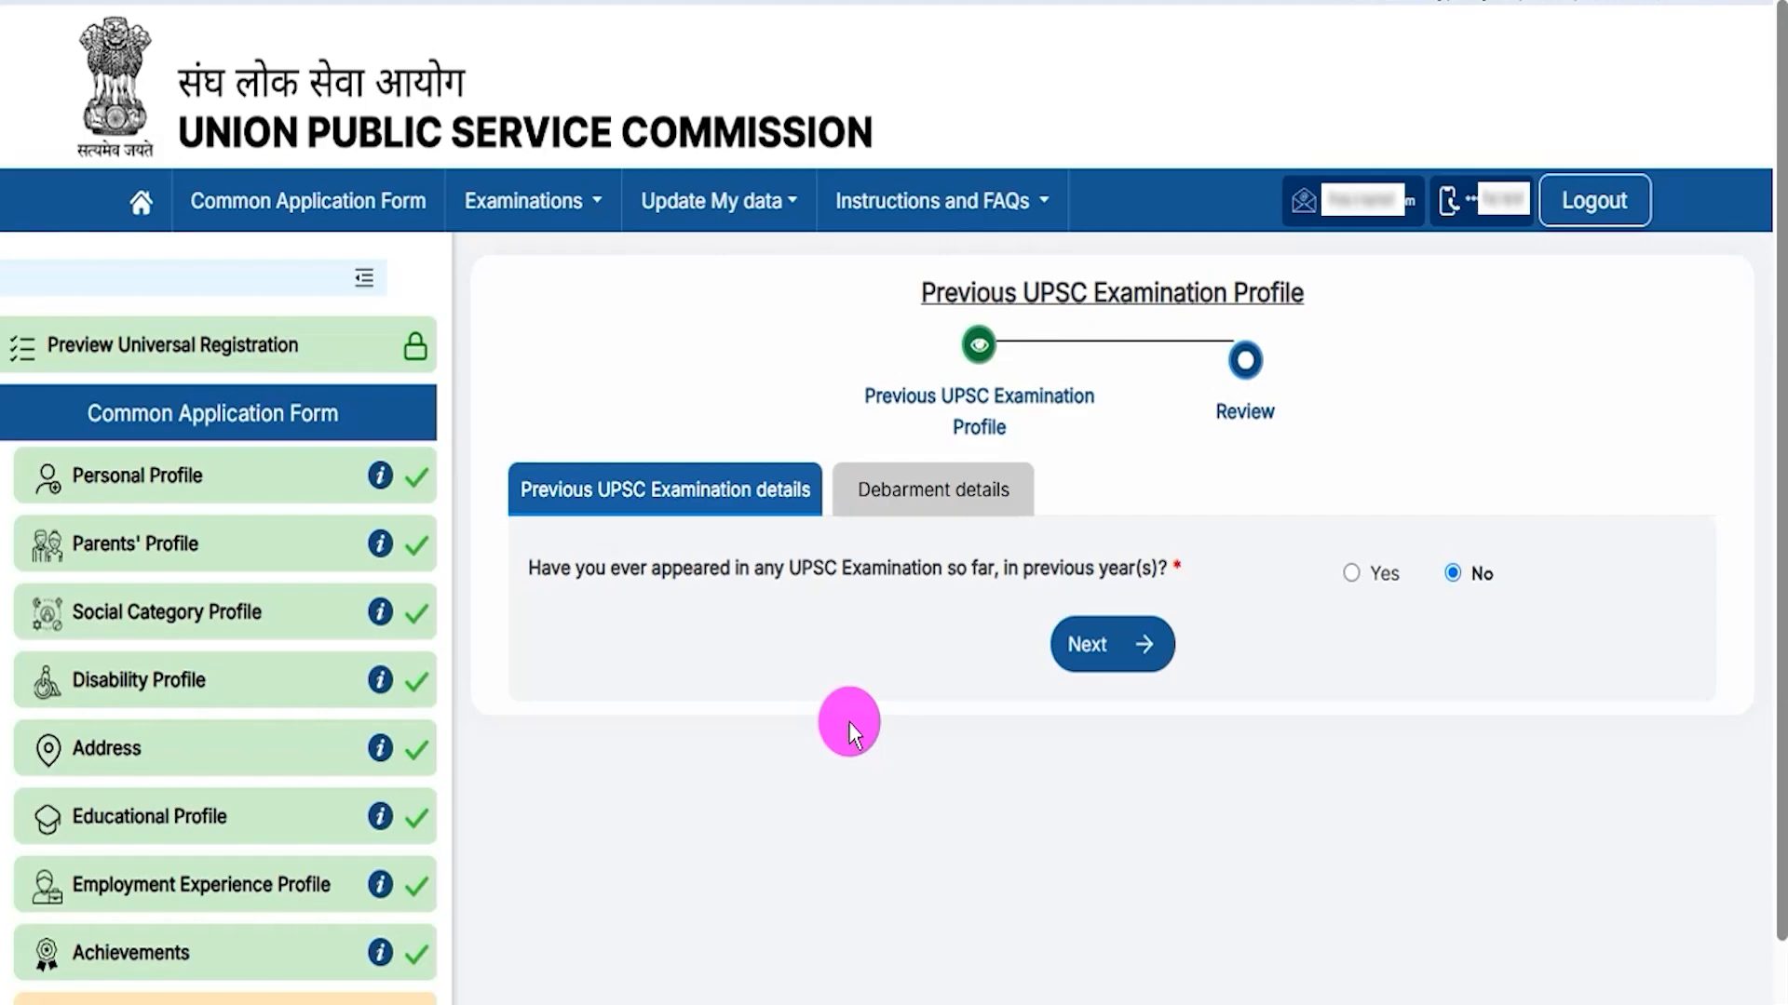
# Answer Yes to having appeared in a previous UPSC Examination and examine the examination name, year and roll number fields.
pyautogui.click(1352, 573)
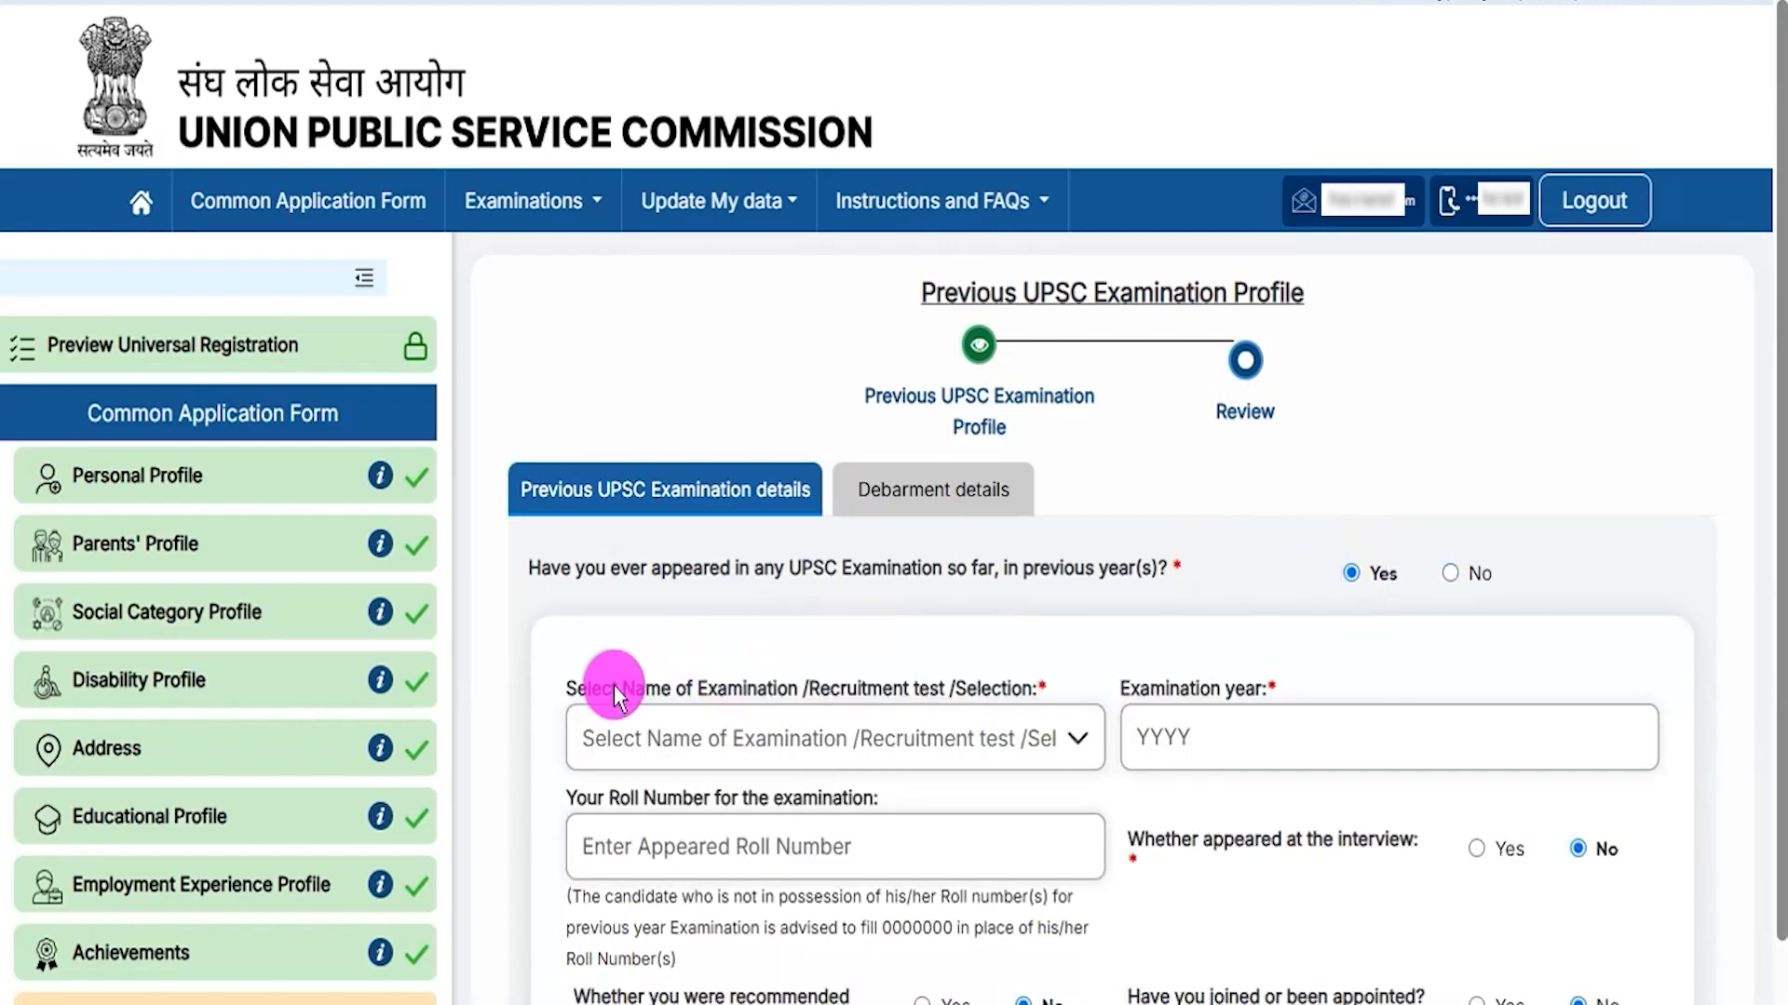
pyautogui.moveTo(612, 689); pyautogui.dragTo(989, 696)
pyautogui.scroll(-2, 989, 697)
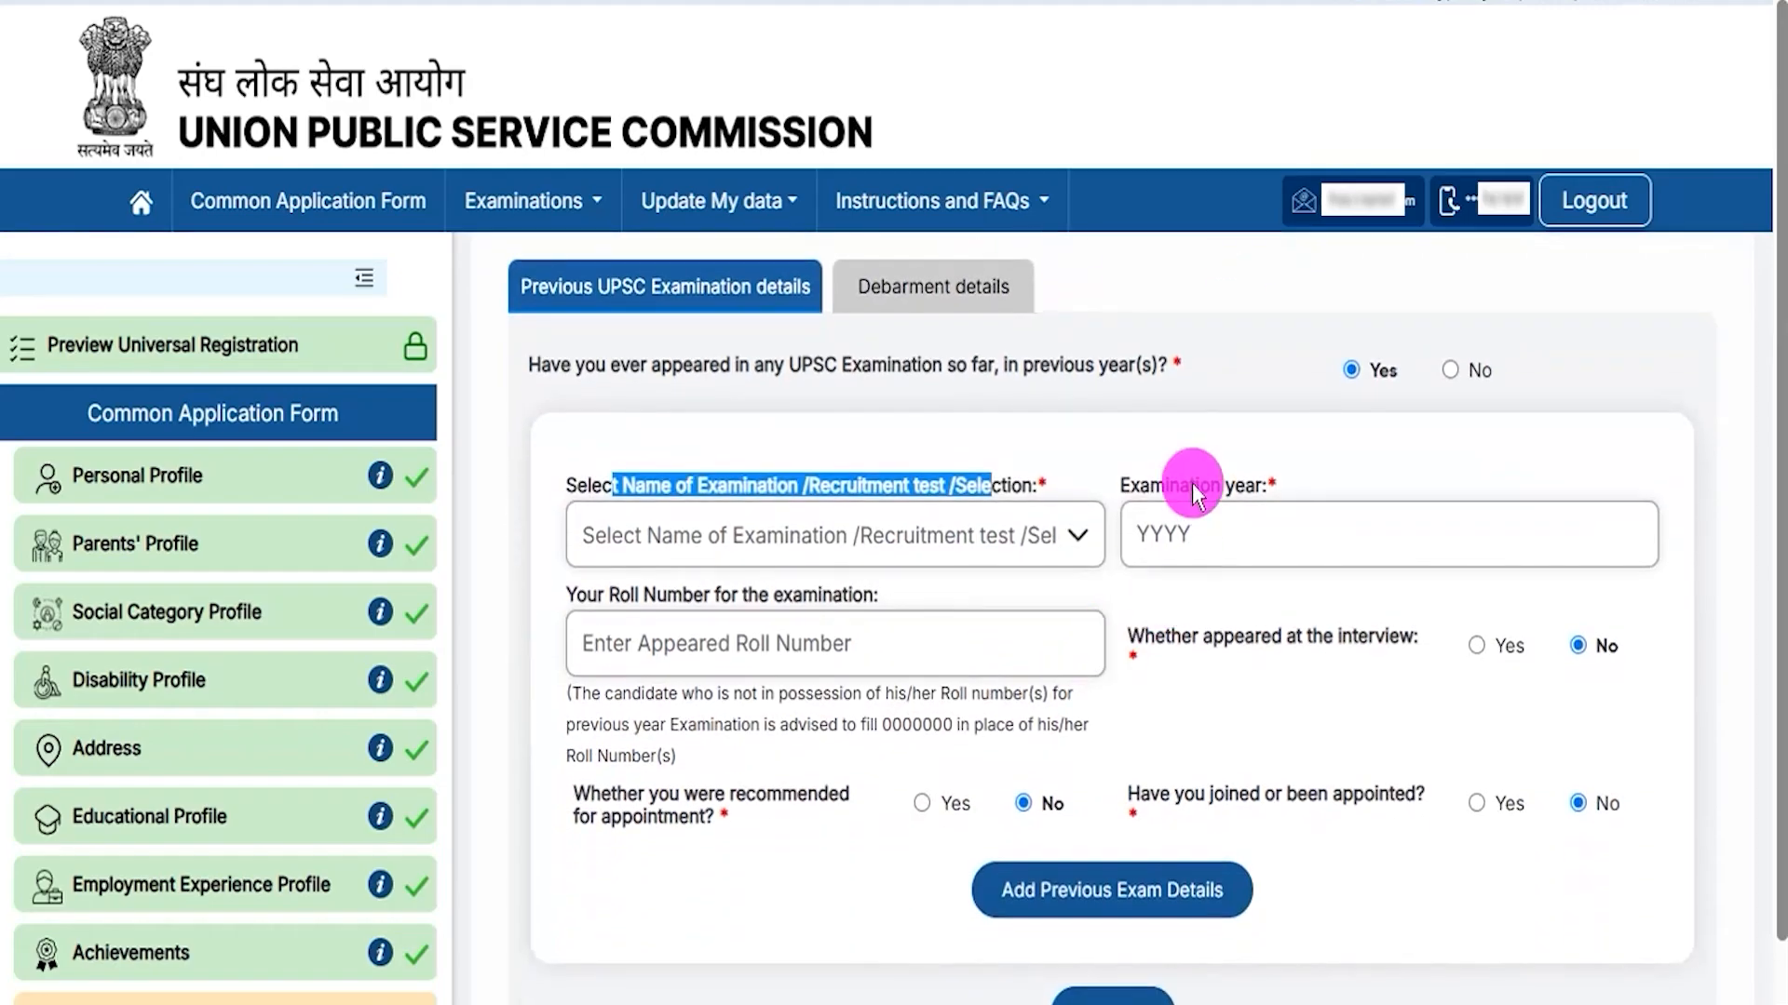
pyautogui.moveTo(608, 594); pyautogui.dragTo(793, 601)
pyautogui.scroll(2, 819, 649)
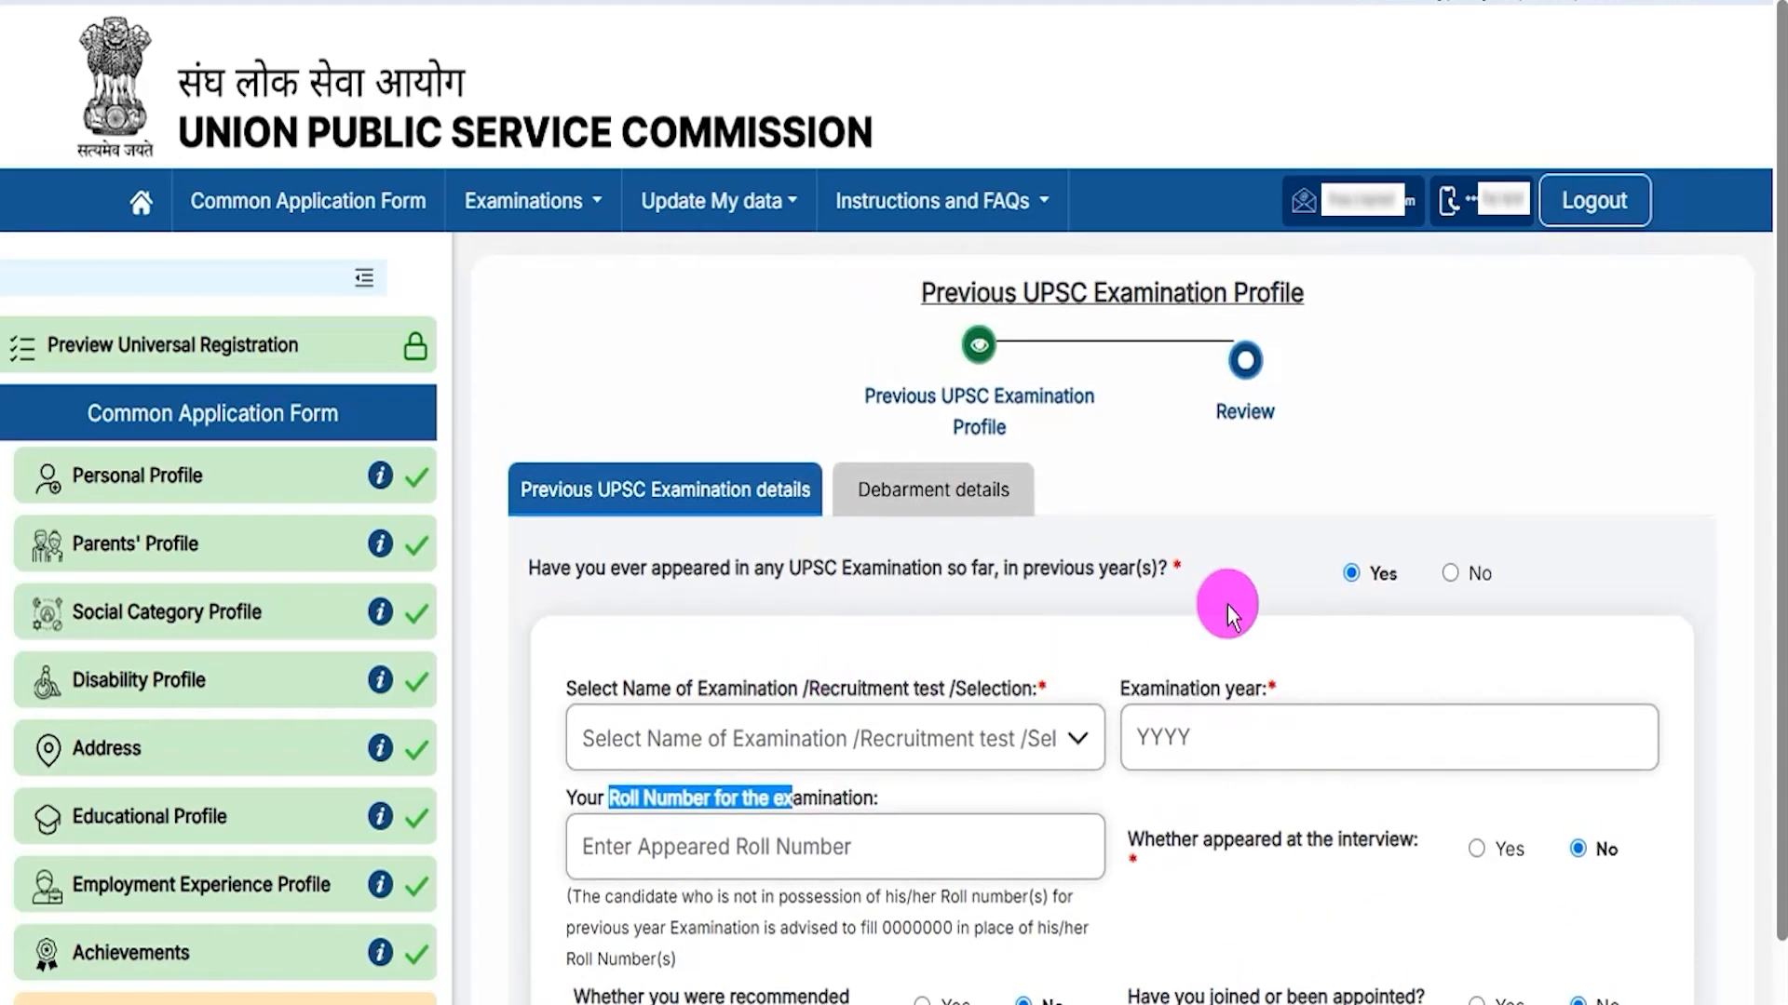
# Set the previous UPSC Examination answer to No and continue to the debarment details.
pyautogui.click(1451, 573)
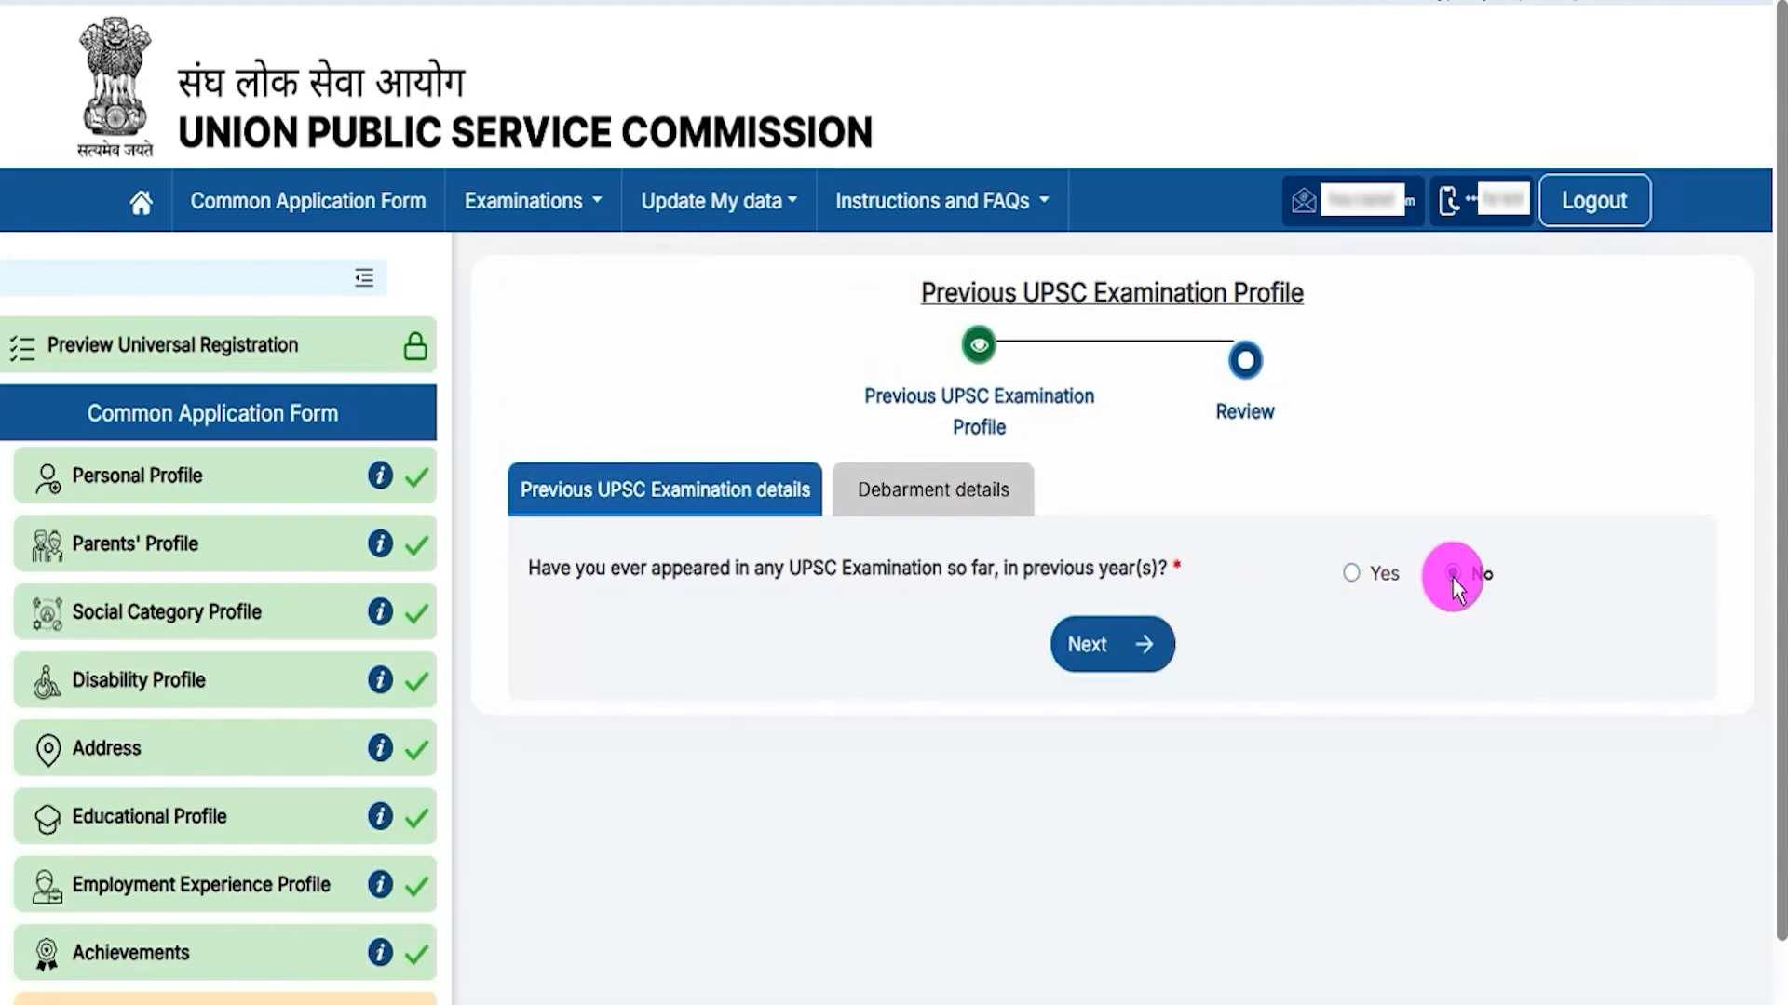
pyautogui.click(1108, 661)
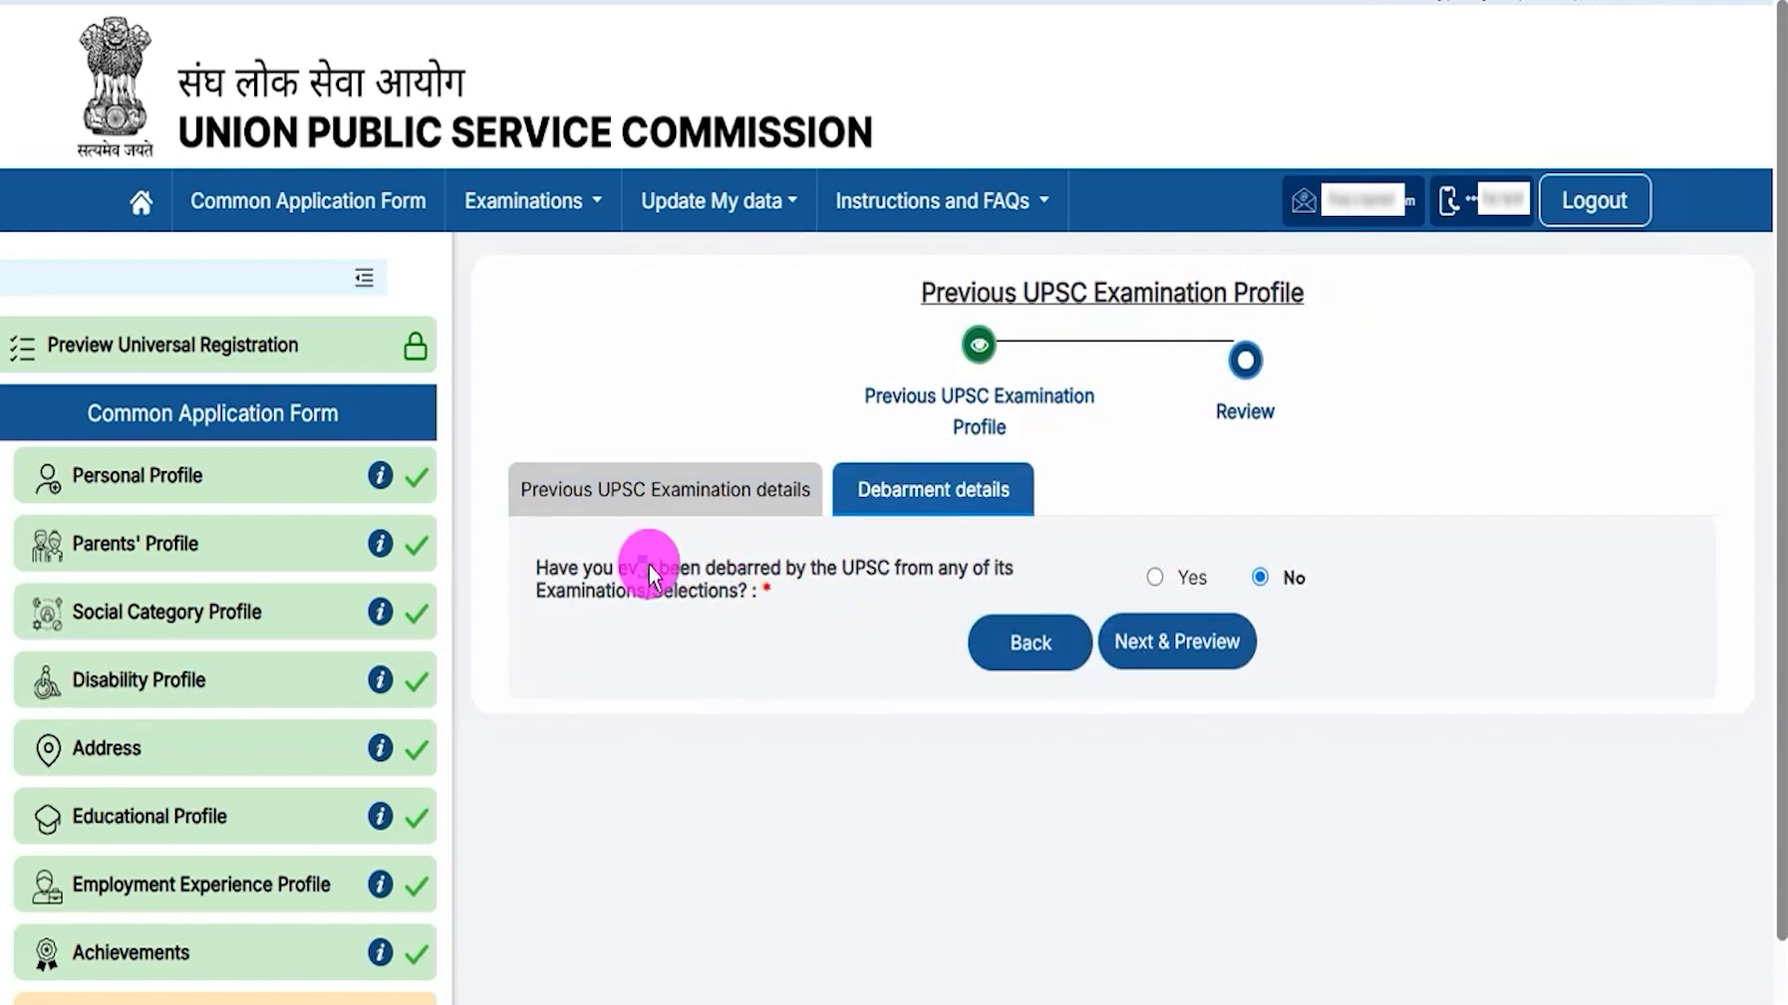
# Check the debarment details field, set the debarment answer to No, preview the Previous UPSC Examination Profile and submit it.
pyautogui.click(1154, 577)
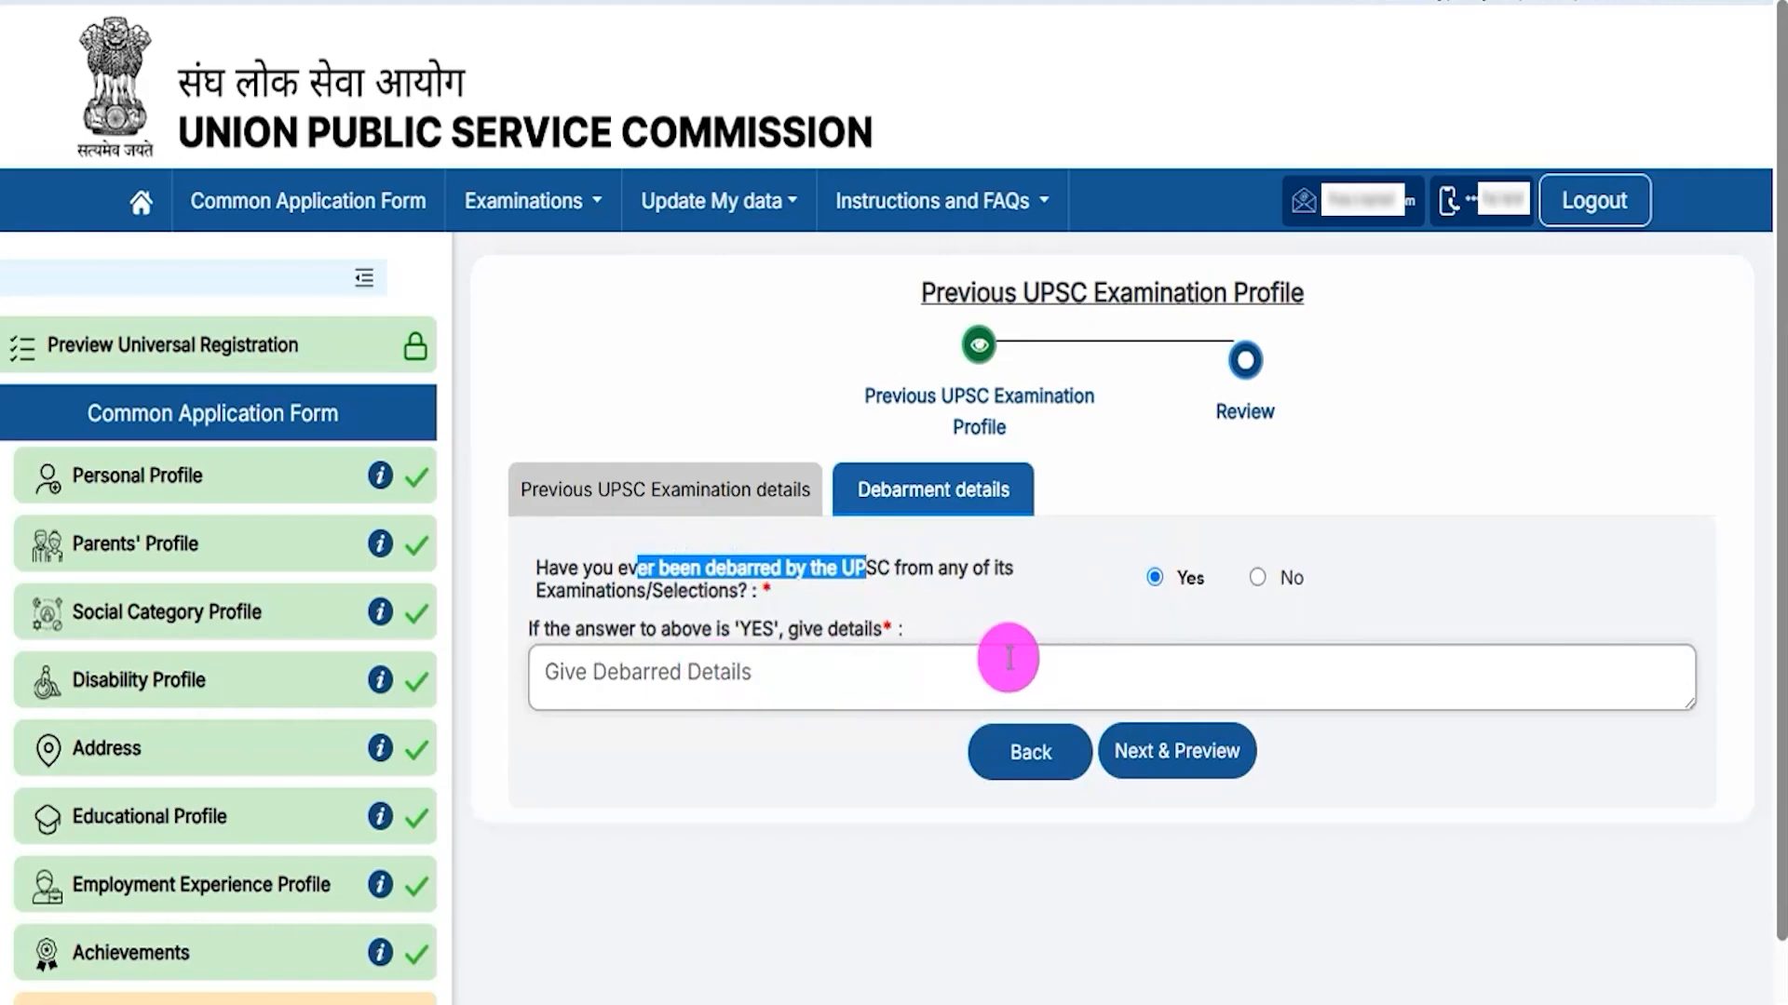
pyautogui.click(1257, 578)
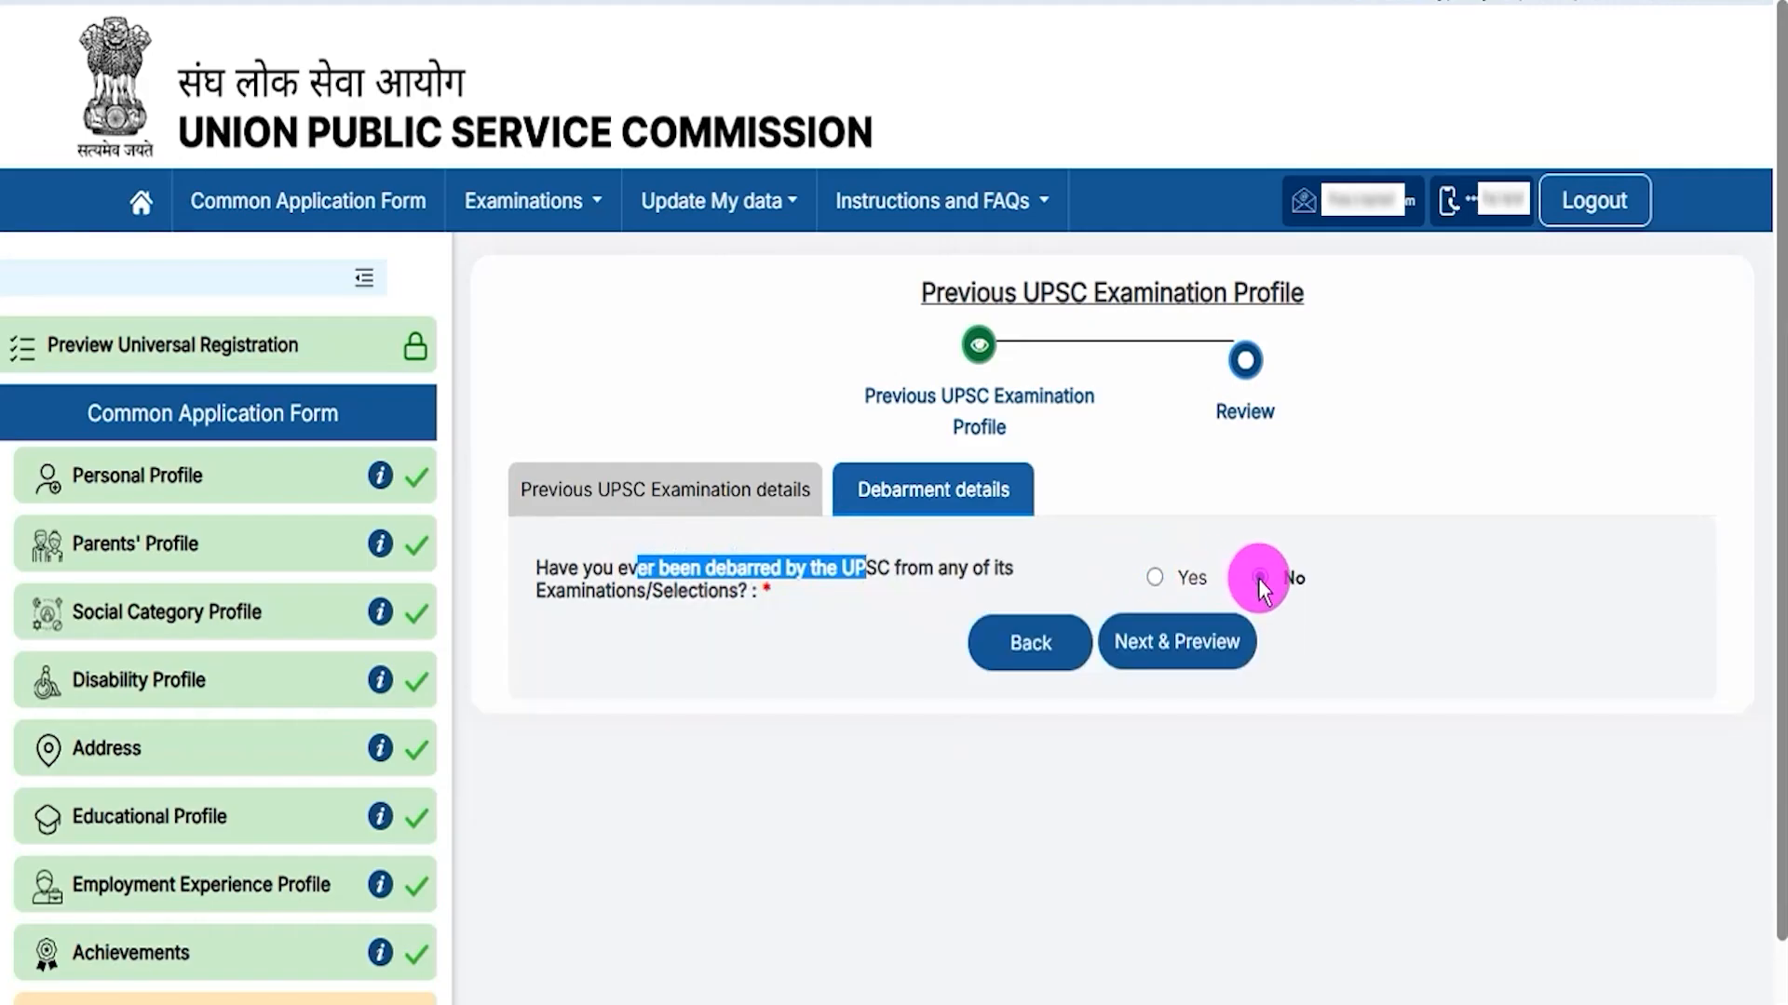
pyautogui.click(1186, 643)
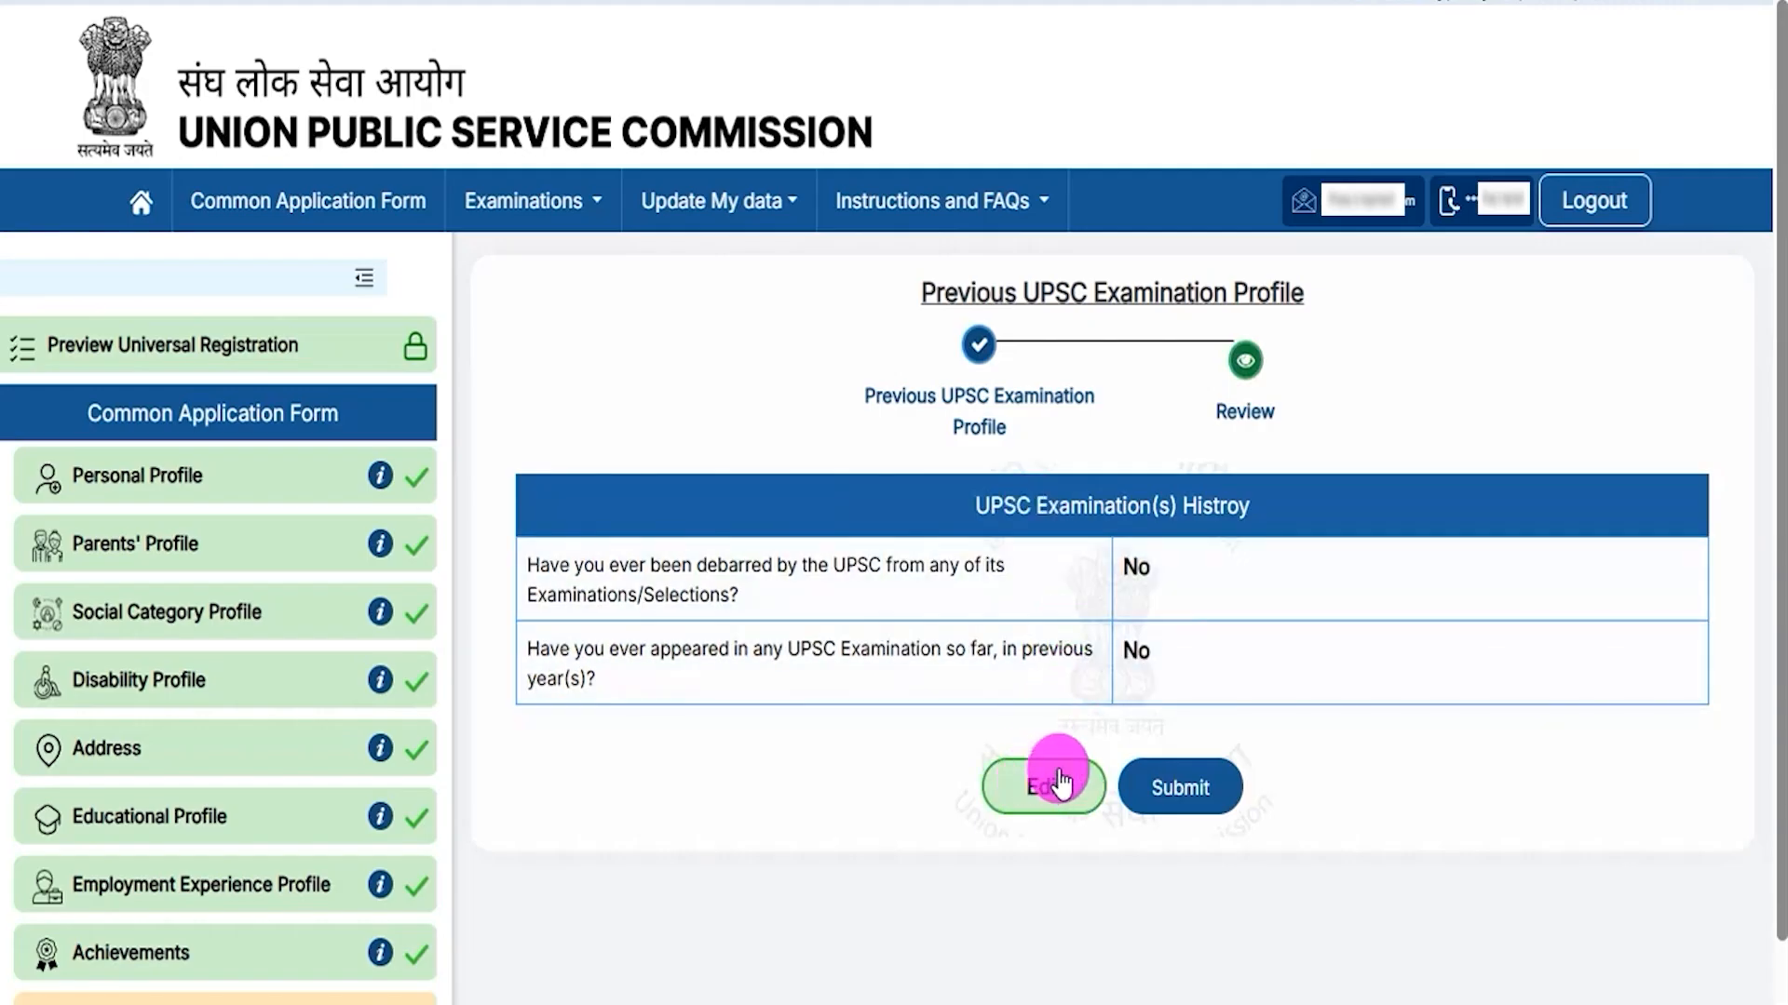
pyautogui.click(1187, 784)
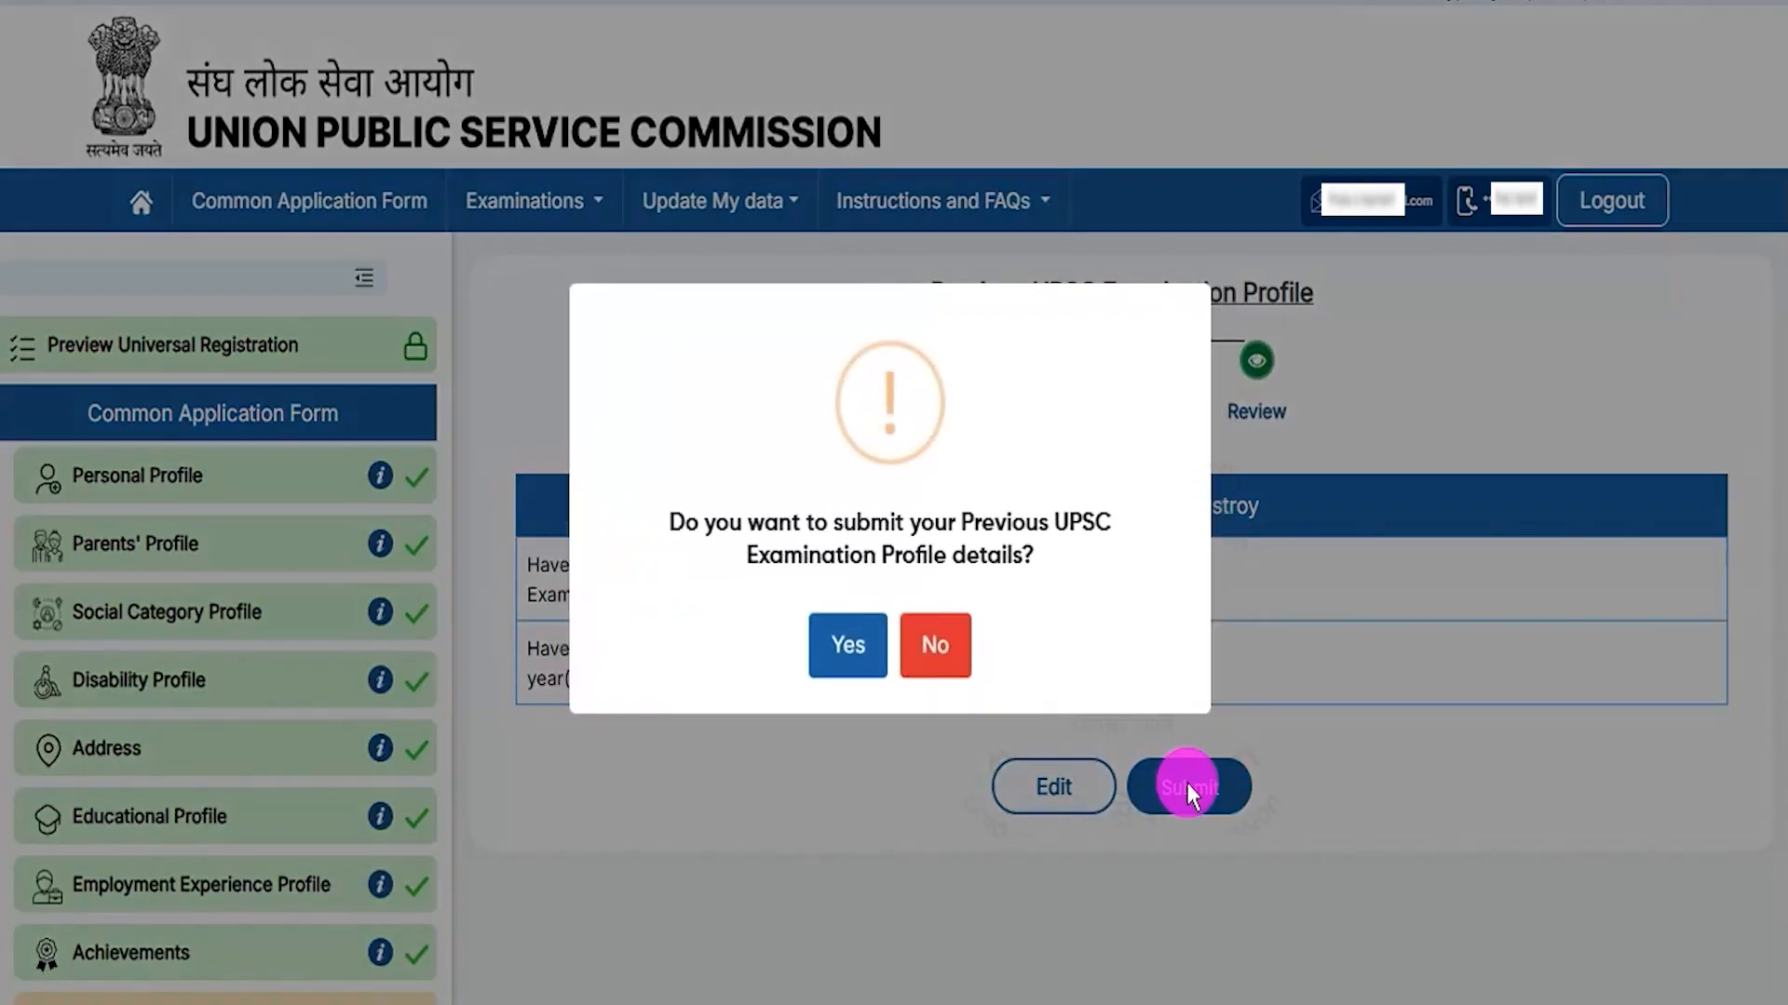
pyautogui.click(846, 637)
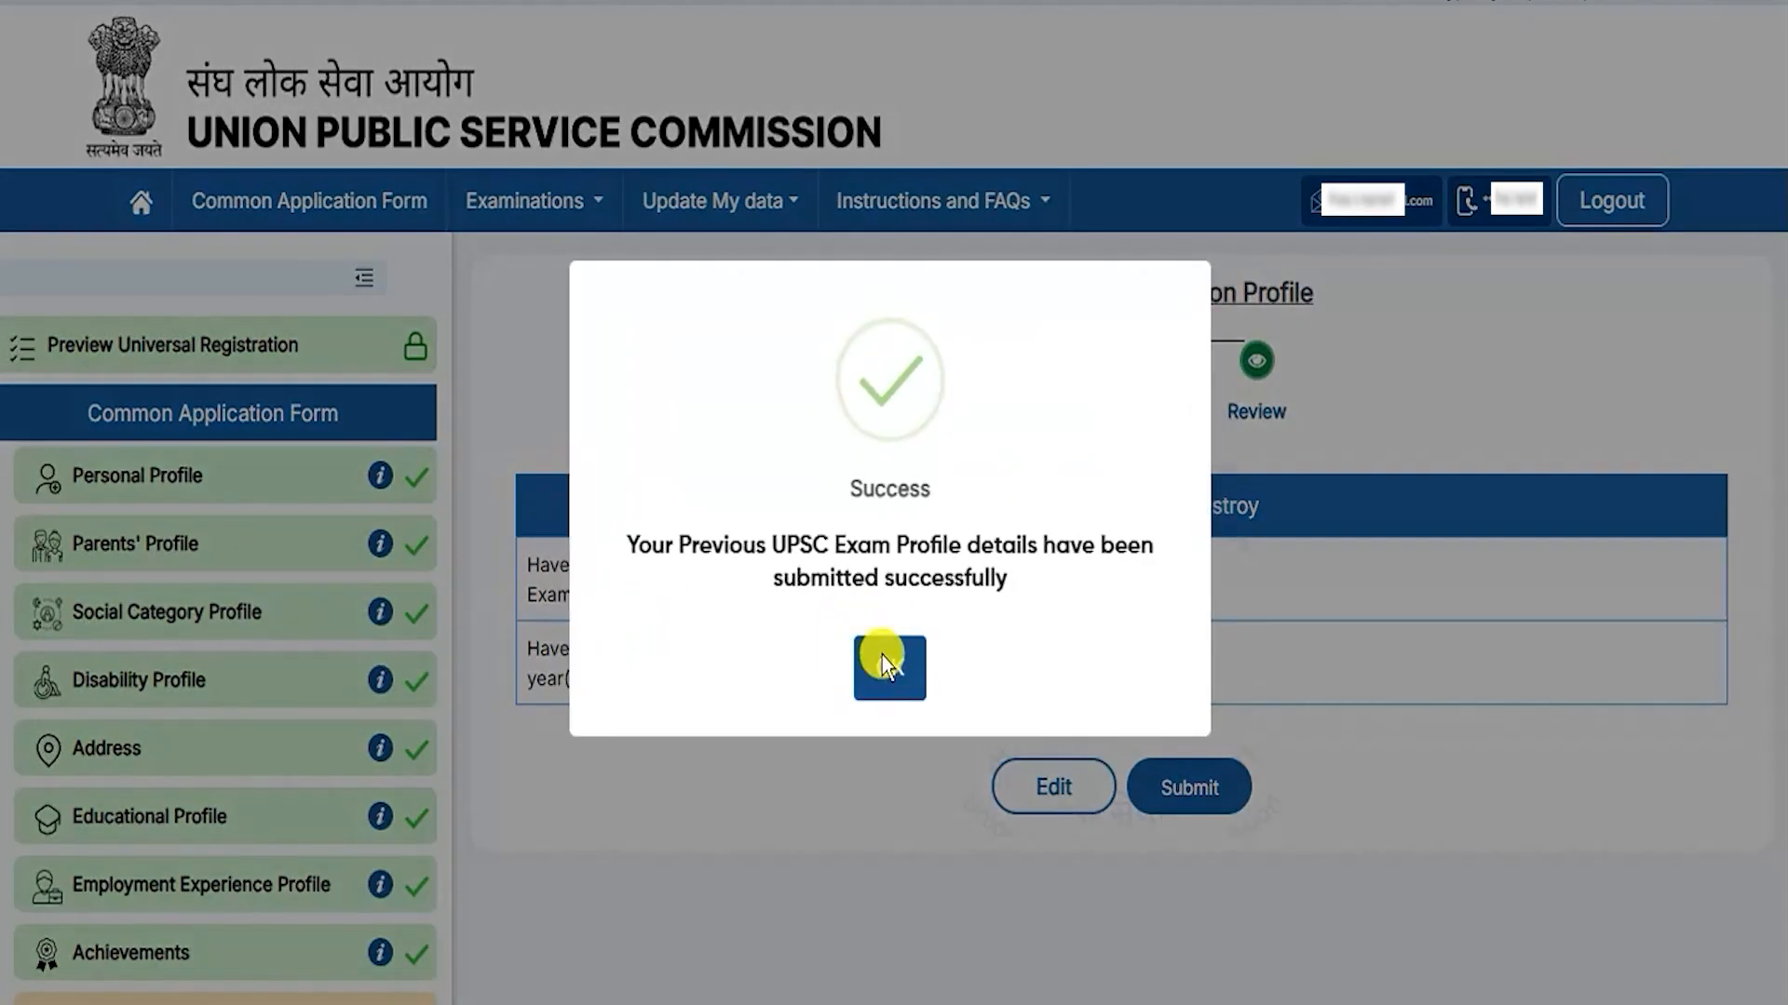
pyautogui.click(881, 656)
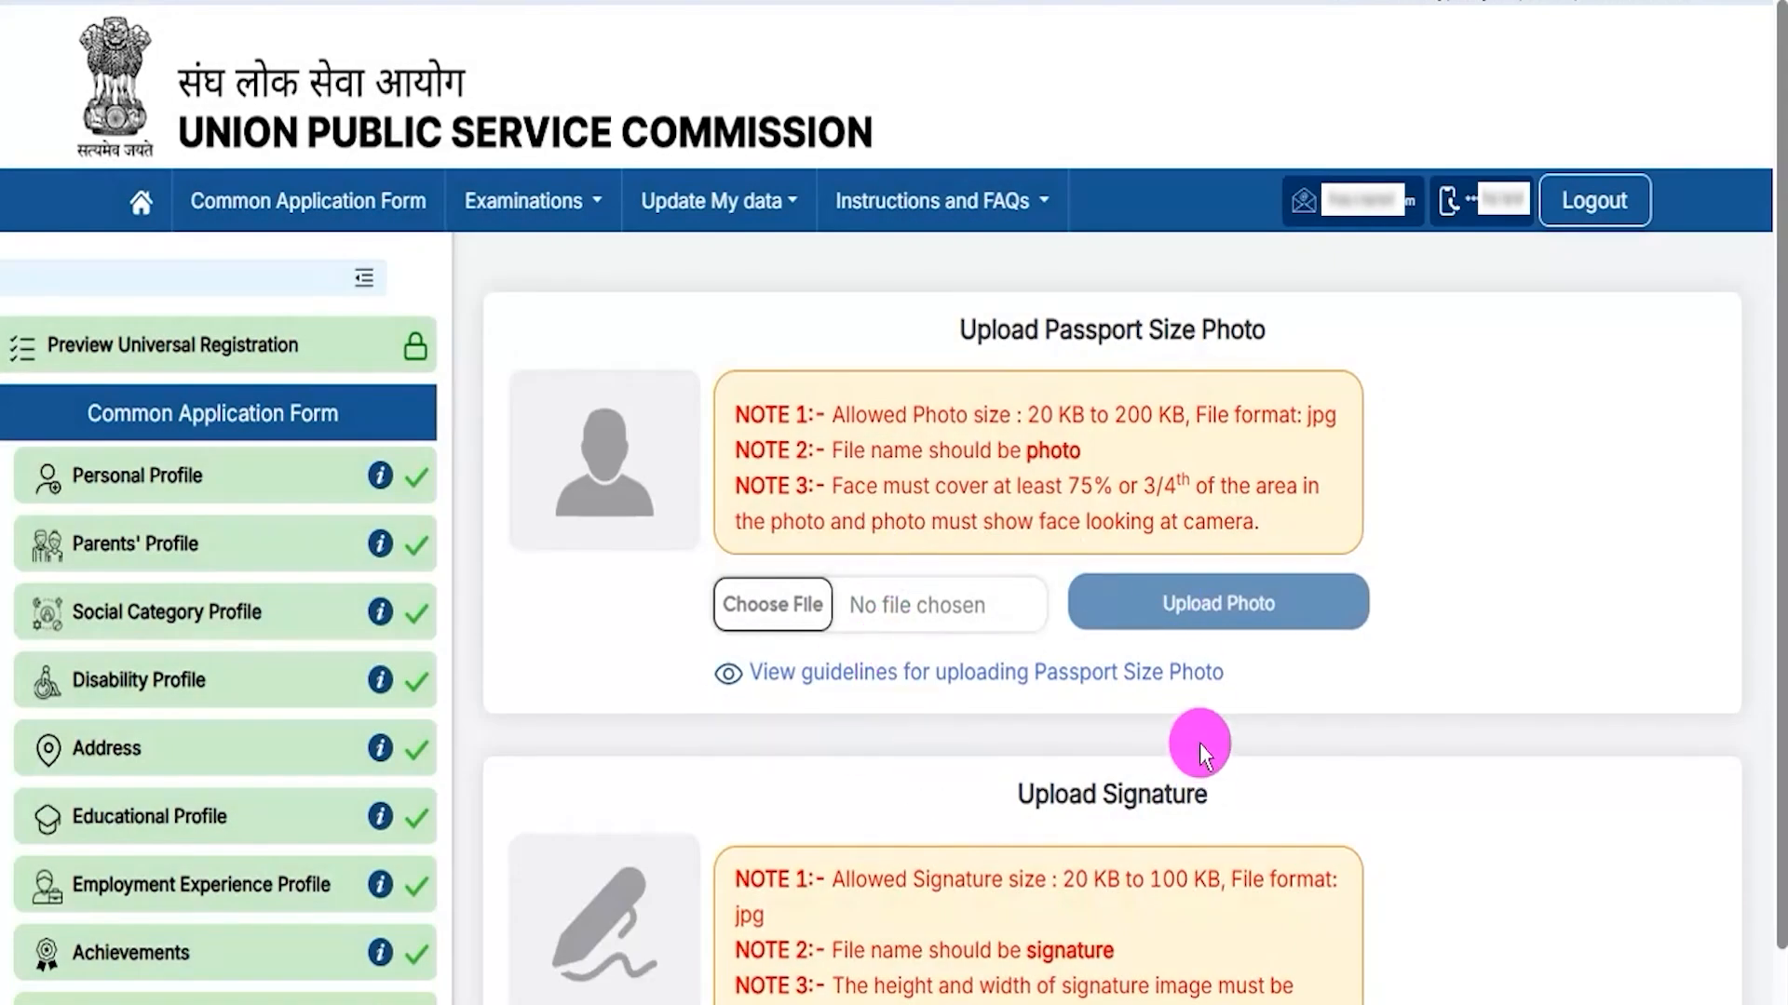
# Review the passport size photo requirements for file size, format, file name and face coverage.
pyautogui.scroll(-3, 1199, 743)
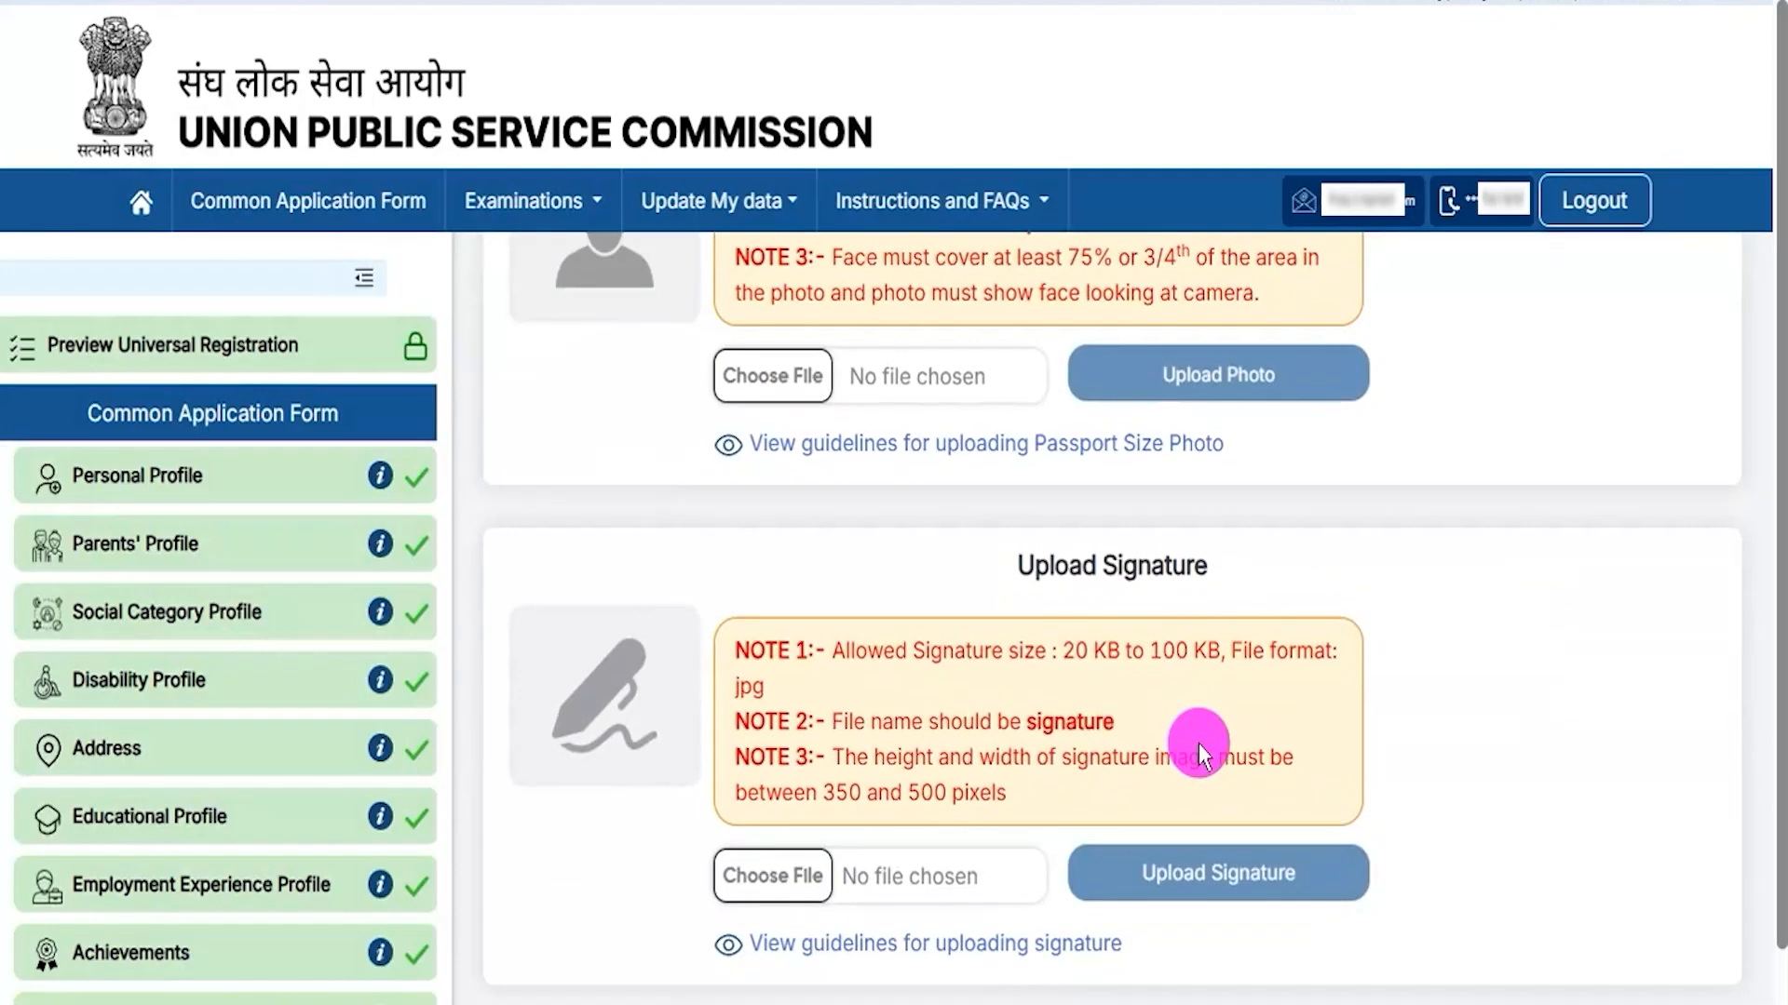
pyautogui.scroll(3, 1198, 743)
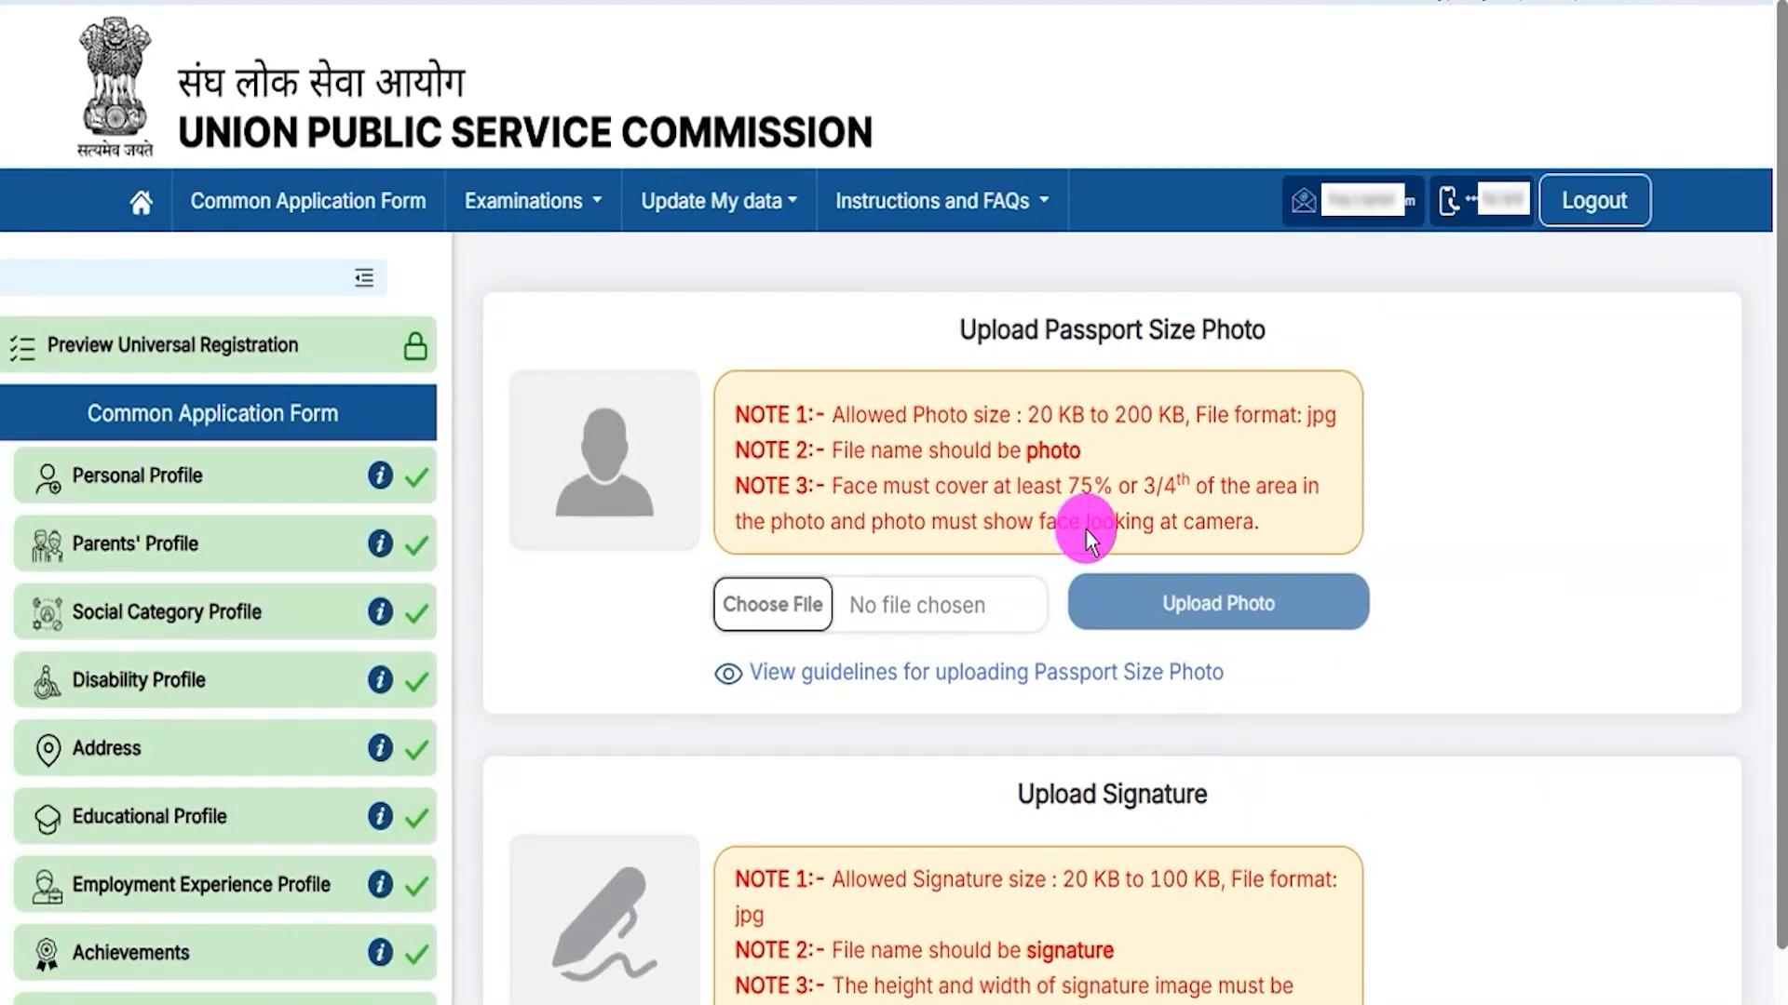
pyautogui.moveTo(1152, 410); pyautogui.dragTo(1168, 411)
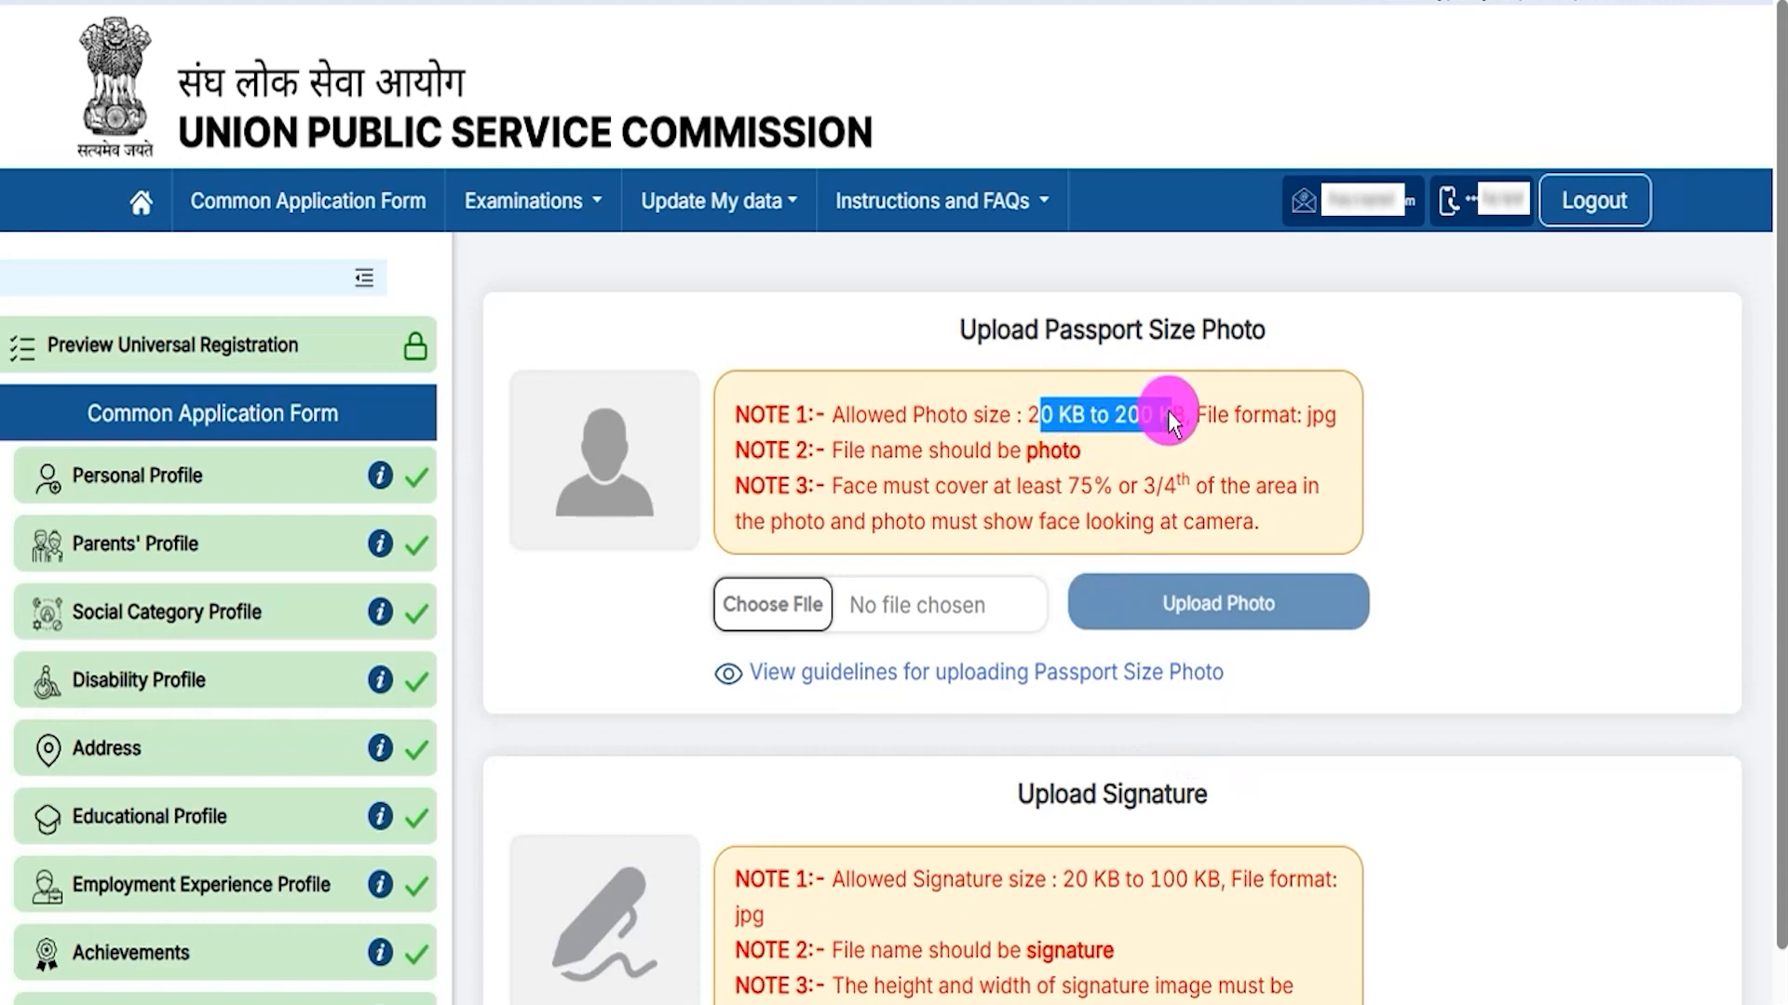
pyautogui.moveTo(1306, 411); pyautogui.dragTo(1326, 410)
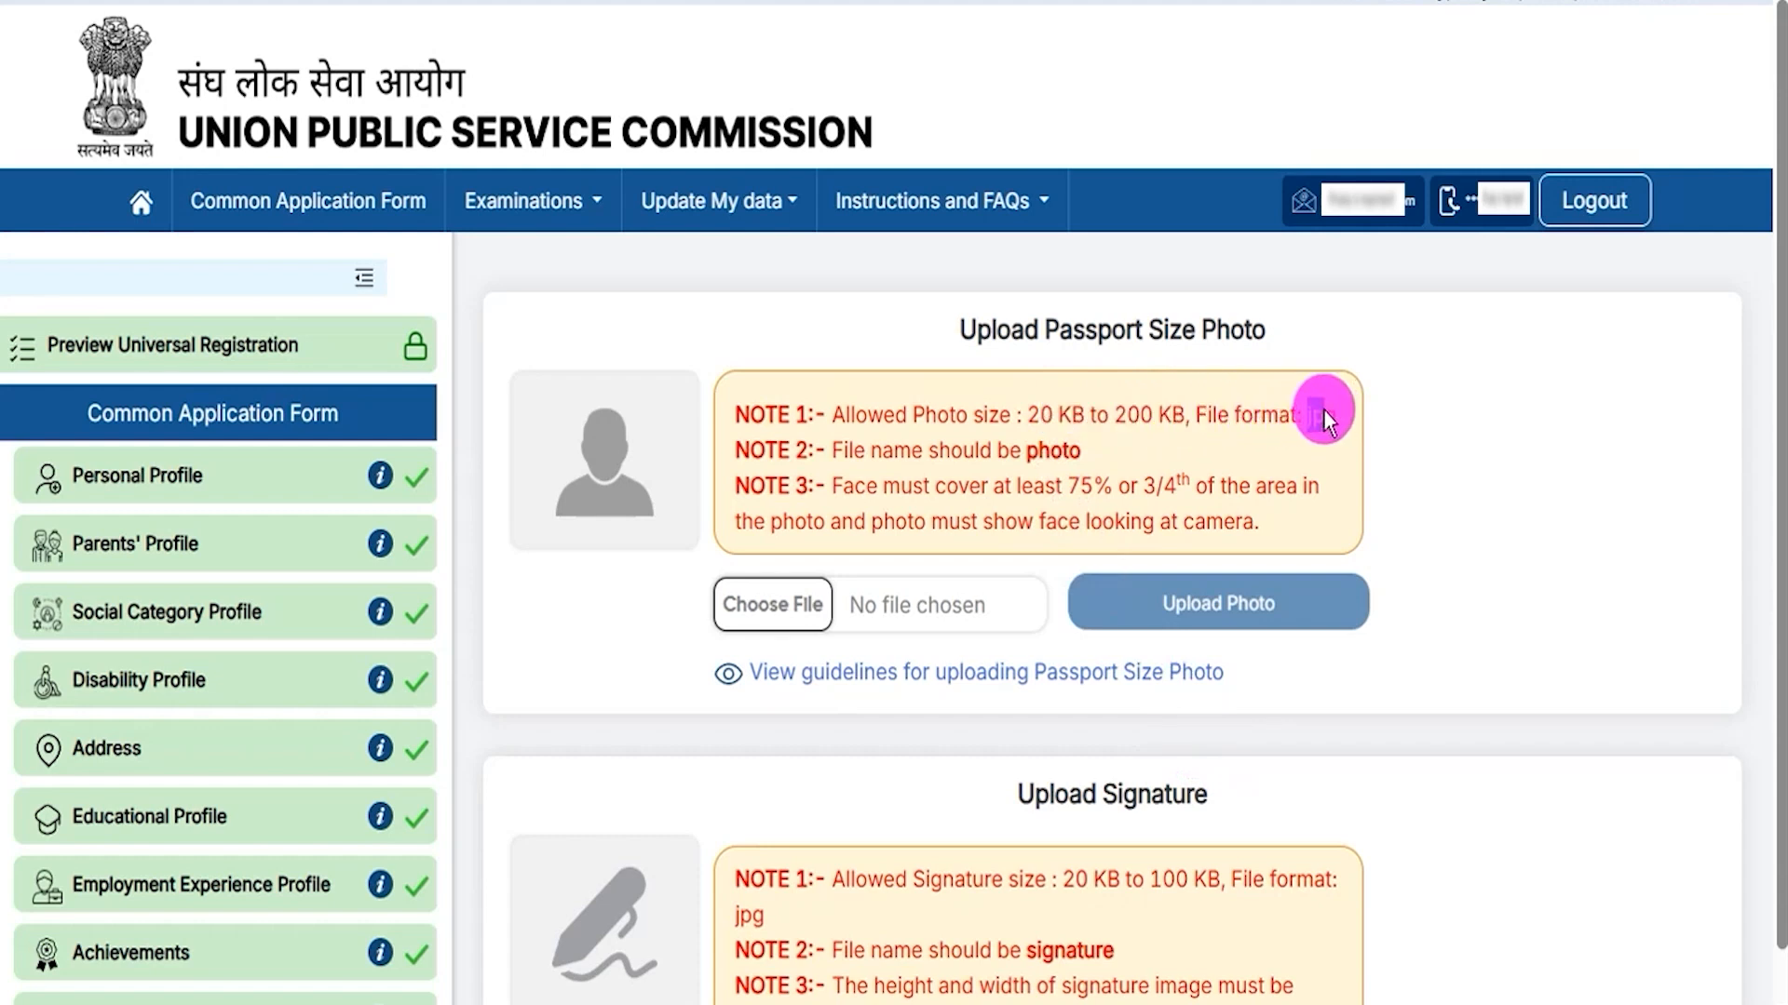
pyautogui.moveTo(1031, 450); pyautogui.dragTo(1145, 484)
pyautogui.click(915, 484)
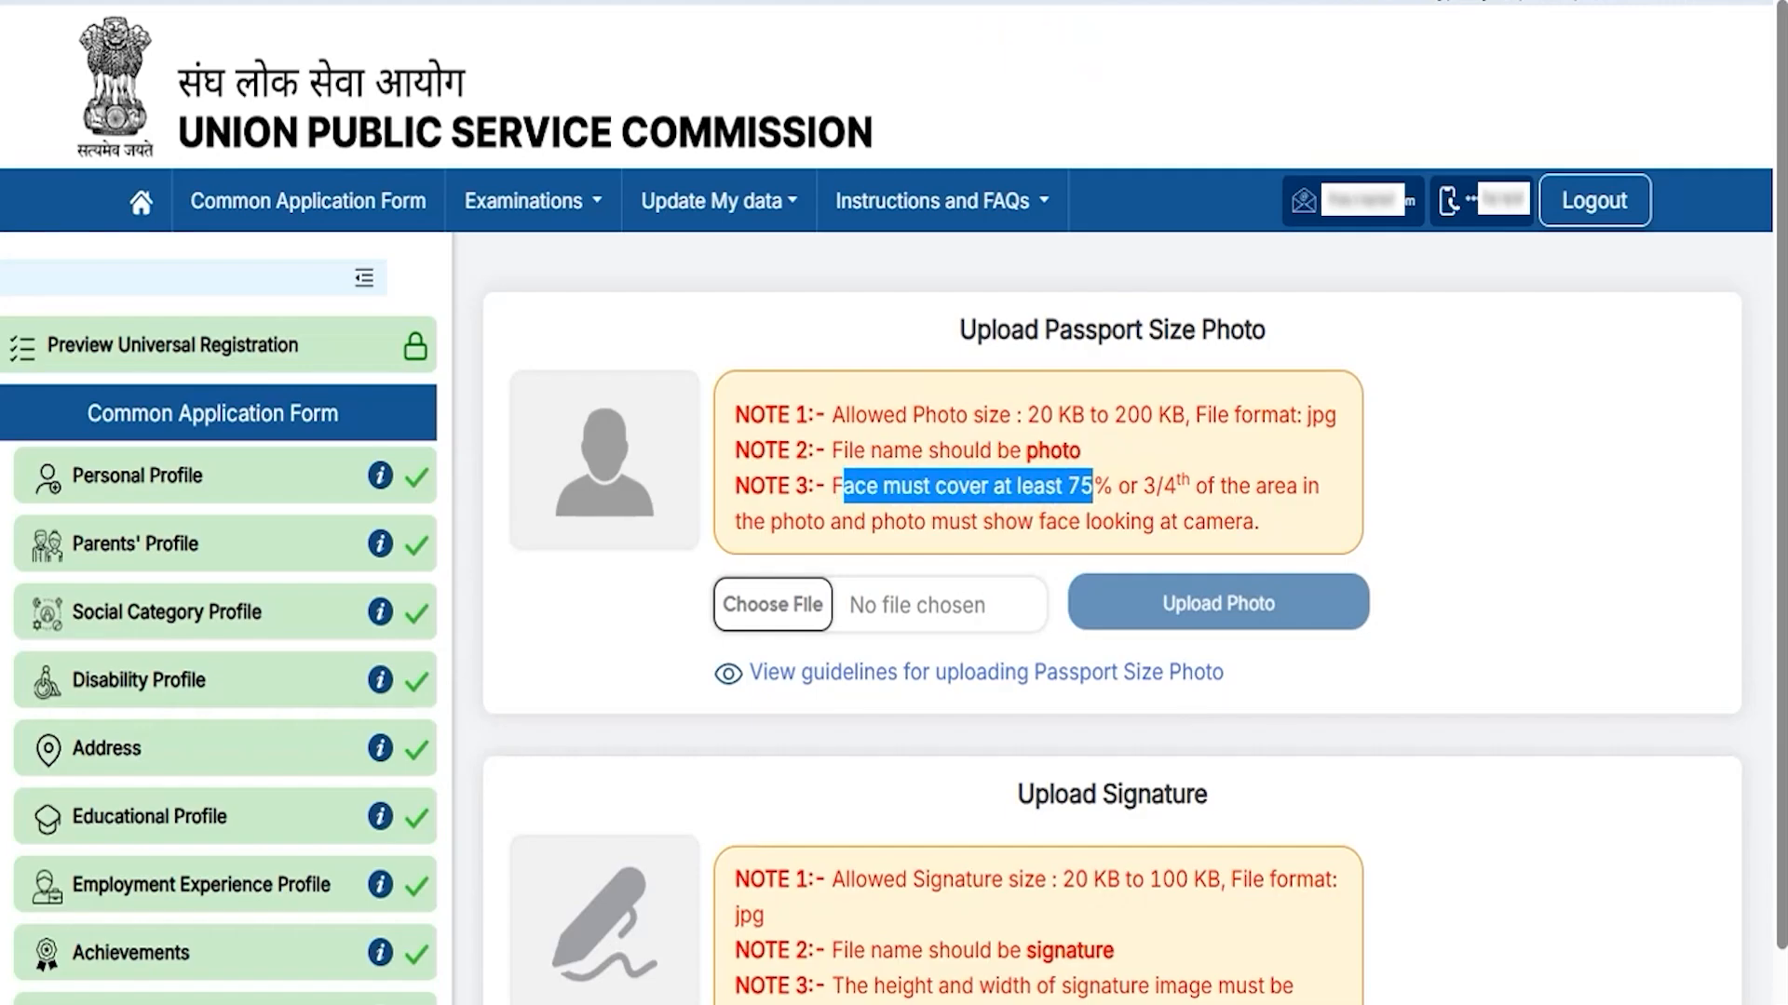
pyautogui.moveTo(814, 596); pyautogui.dragTo(861, 551)
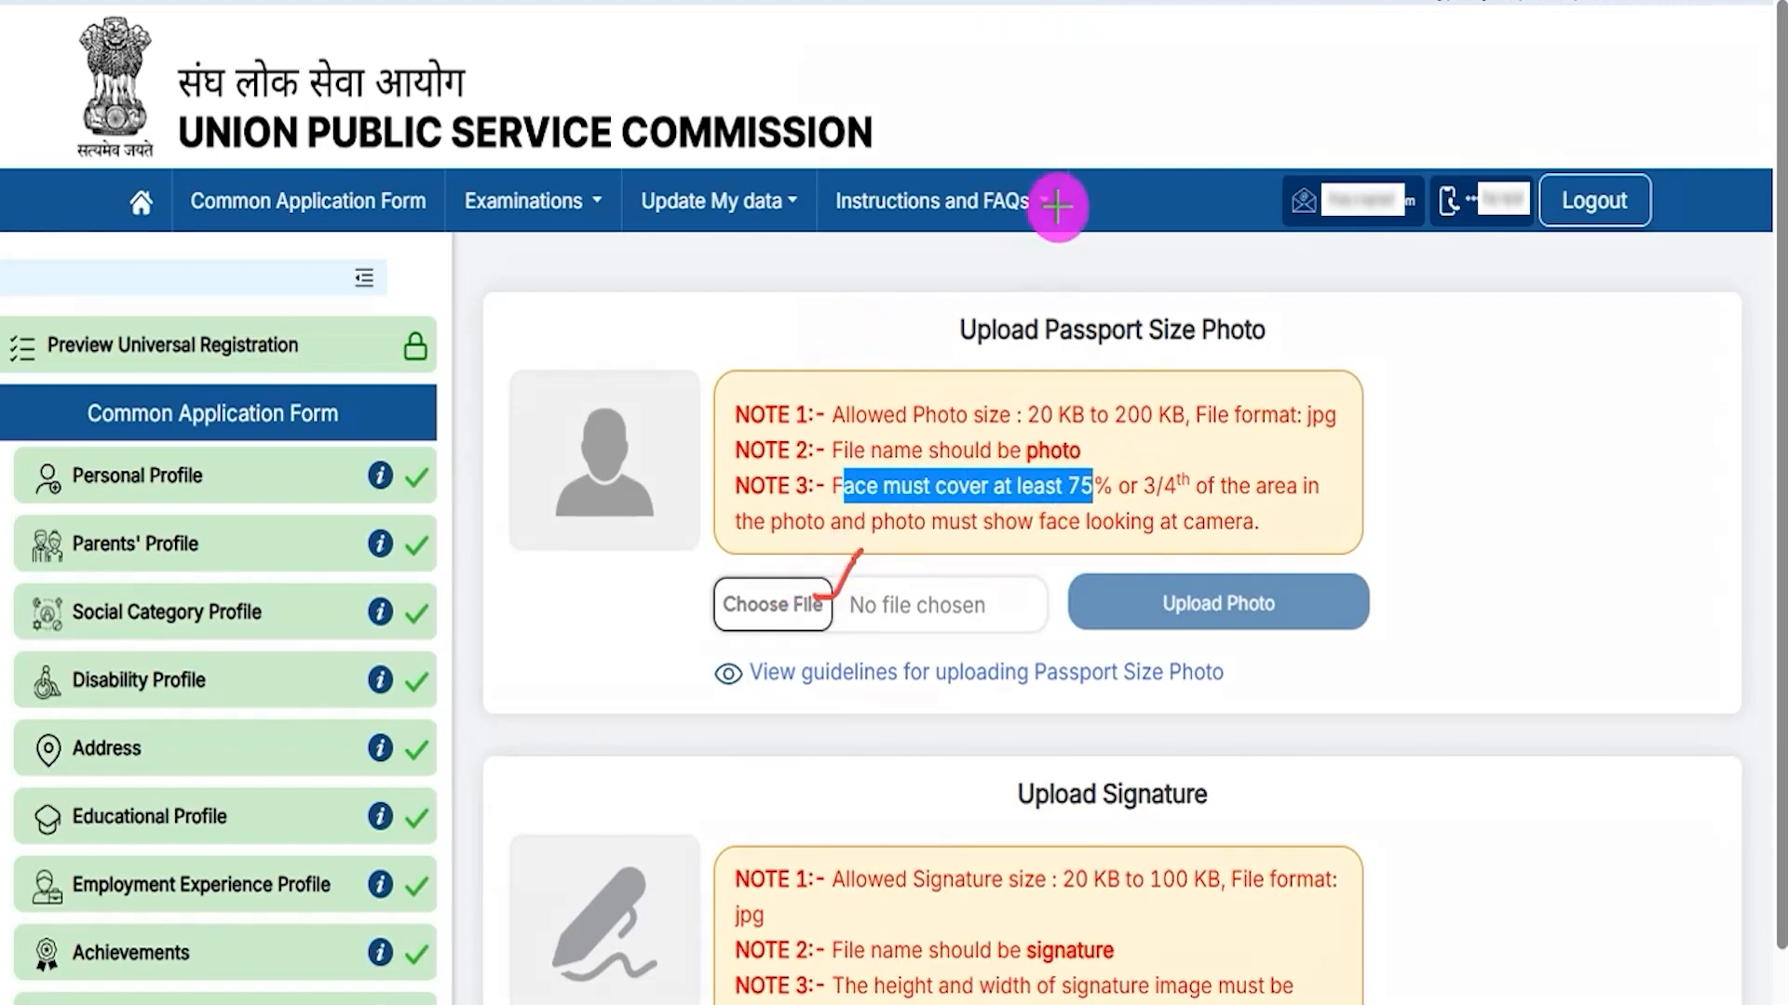
# Open the photo guidelines and compare the acceptable photograph with the samples that are not acceptable.
pyautogui.click(803, 600)
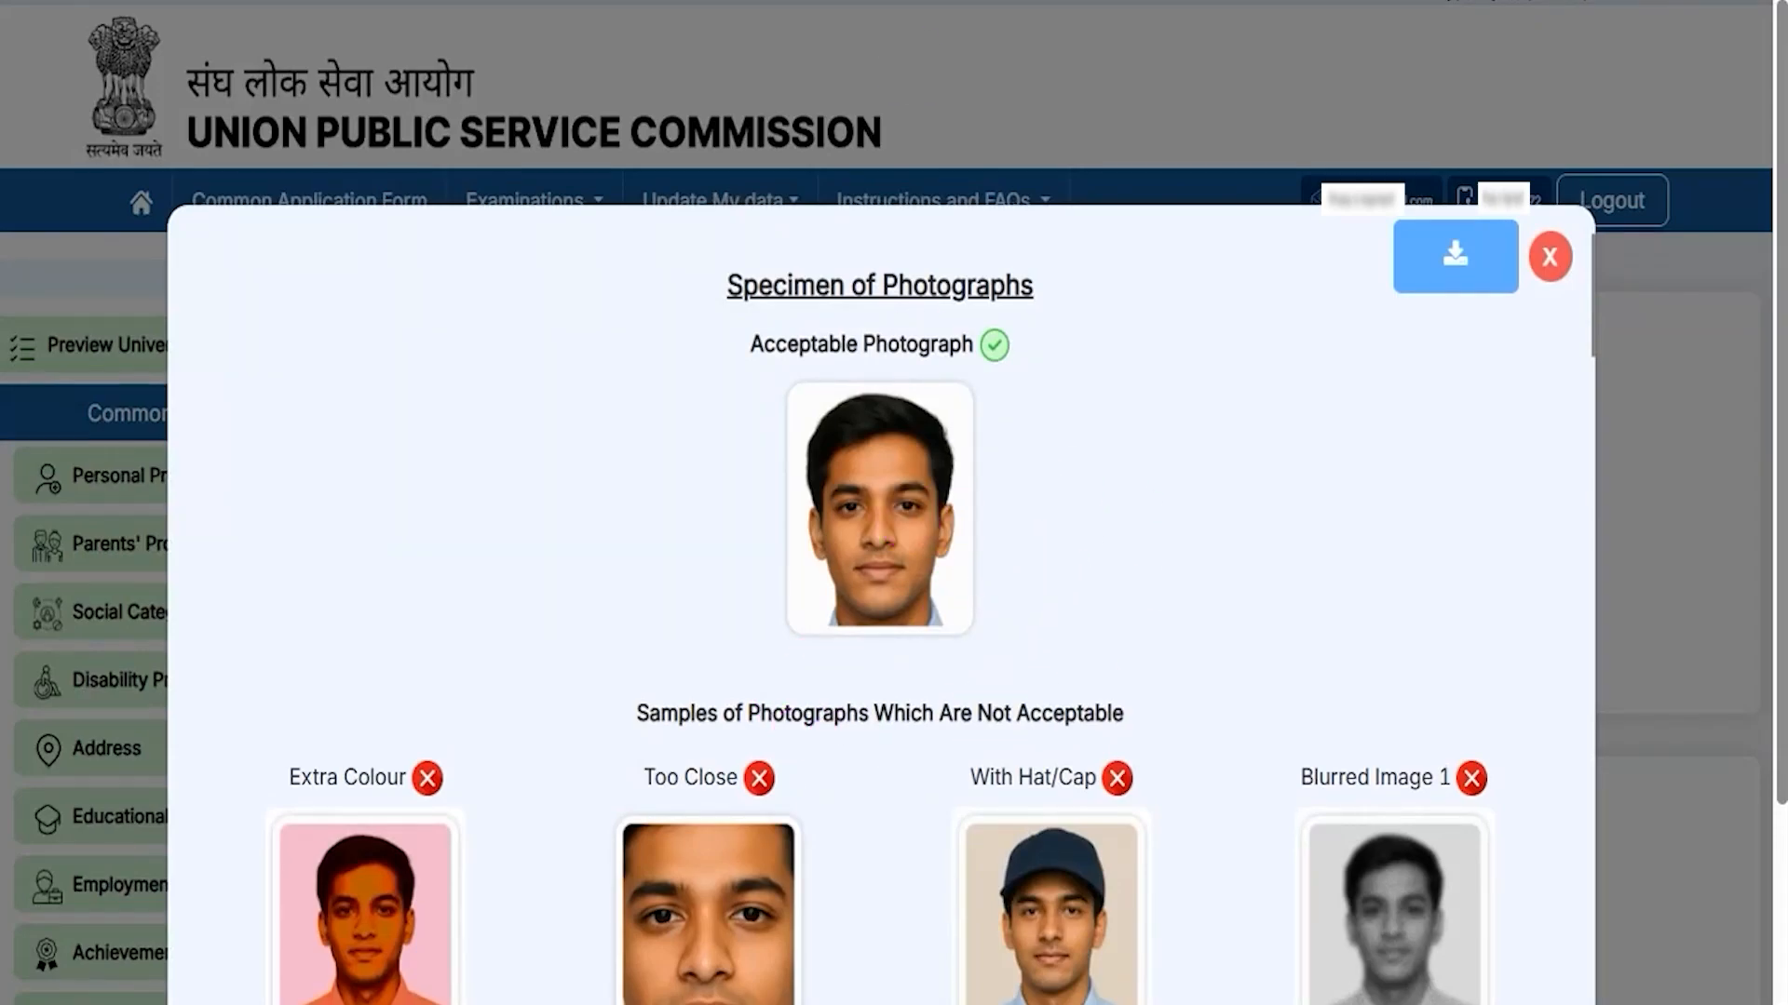
pyautogui.moveTo(750, 363)
pyautogui.mouseDown()
pyautogui.moveTo(977, 483)
pyautogui.moveTo(1029, 673)
pyautogui.mouseUp()
pyautogui.scroll(-5, 1036, 740)
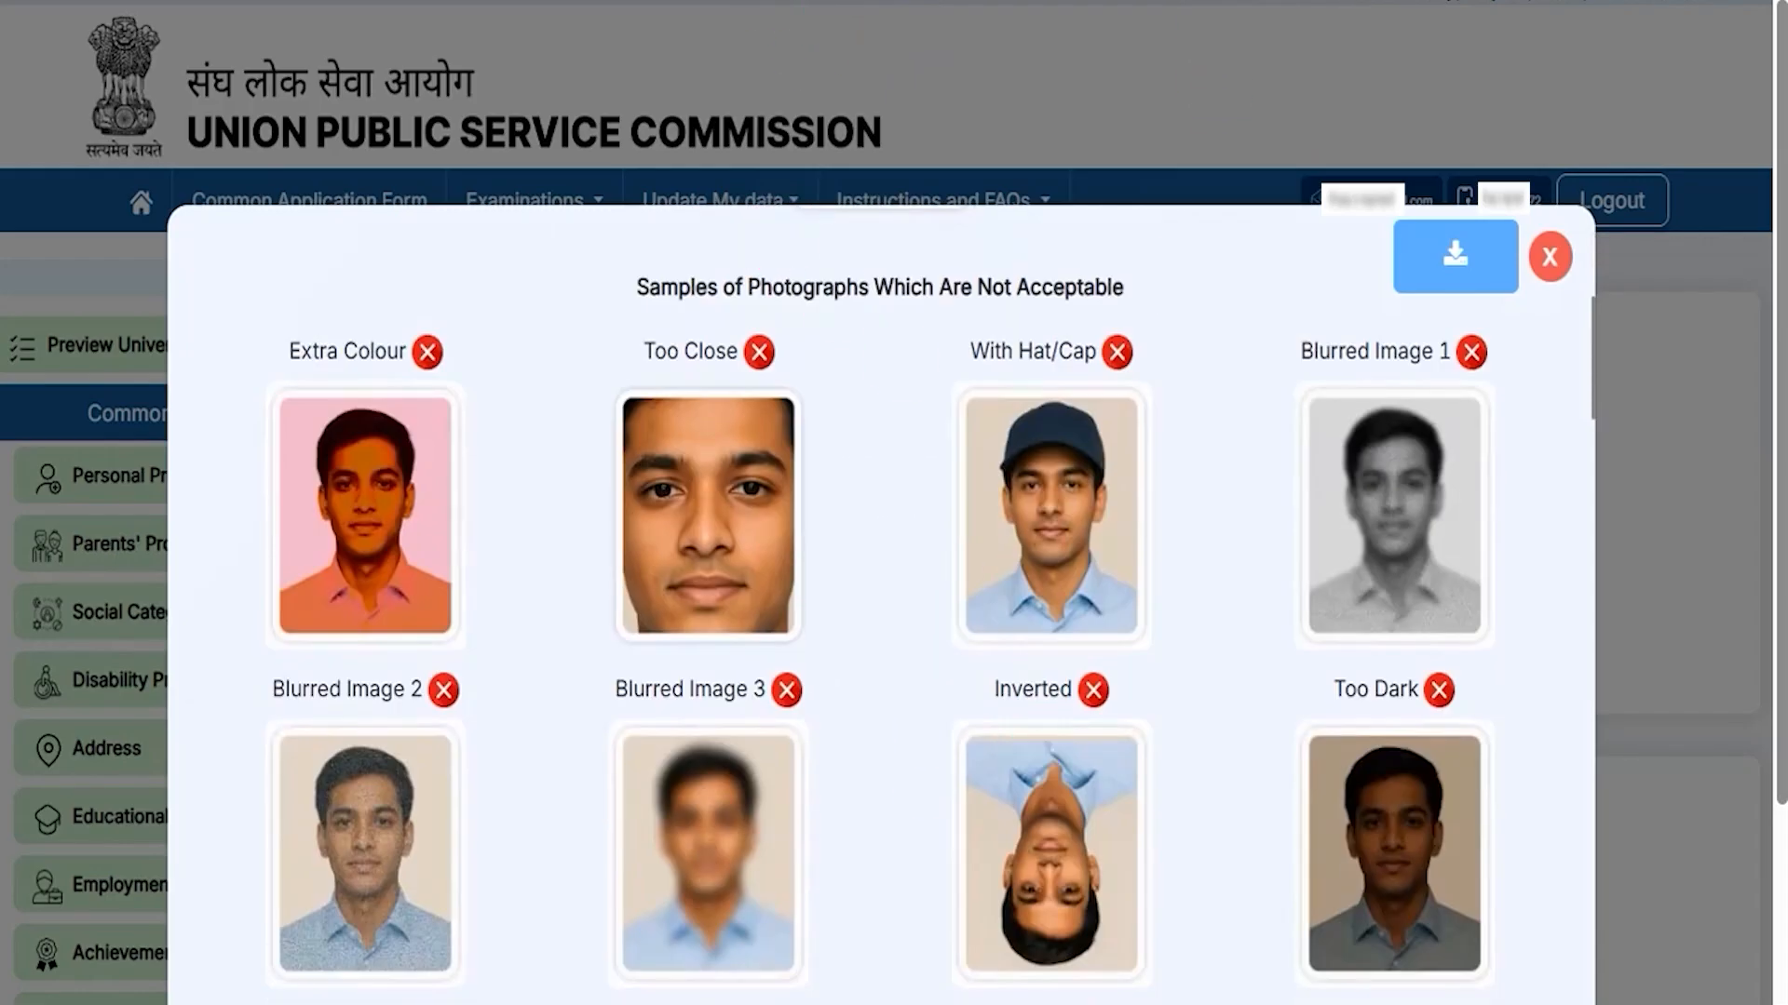
pyautogui.moveTo(424, 521); pyautogui.dragTo(510, 463)
pyautogui.moveTo(1024, 527); pyautogui.dragTo(1134, 511)
pyautogui.moveTo(713, 509); pyautogui.dragTo(815, 431)
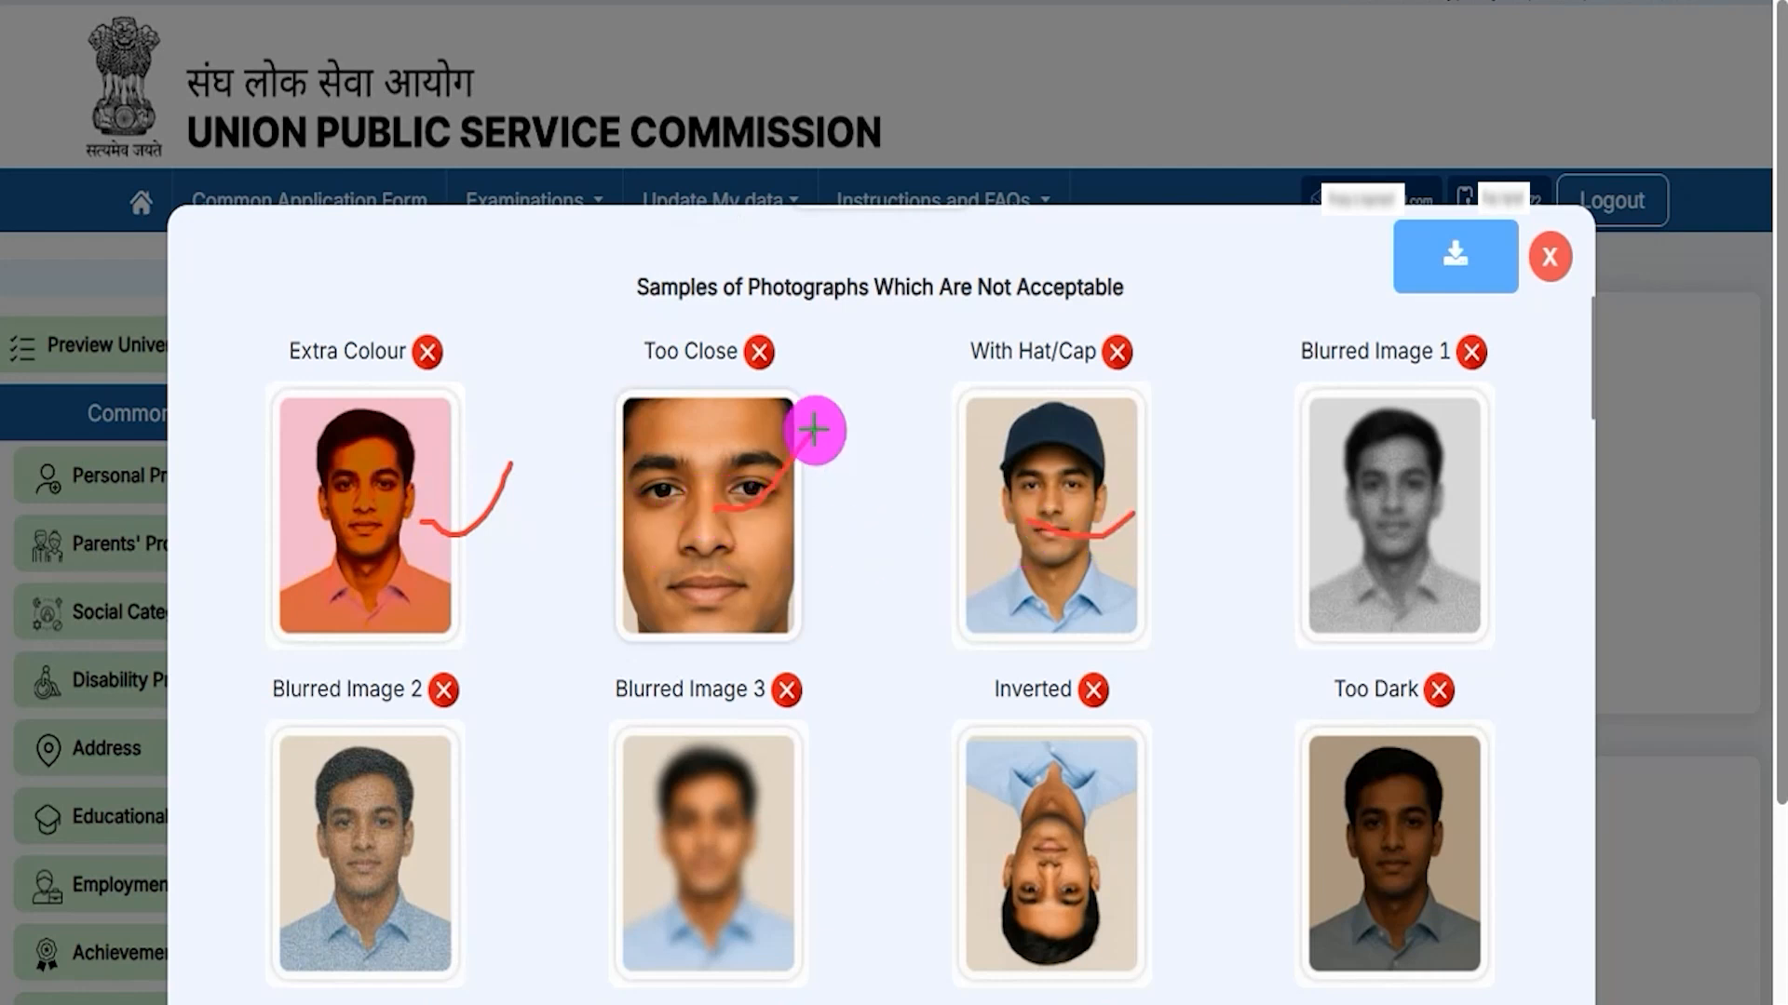
pyautogui.moveTo(1411, 524); pyautogui.dragTo(1497, 489)
pyautogui.moveTo(1068, 850); pyautogui.dragTo(1153, 774)
pyautogui.moveTo(1393, 868); pyautogui.dragTo(1481, 810)
pyautogui.moveTo(742, 849); pyautogui.dragTo(873, 771)
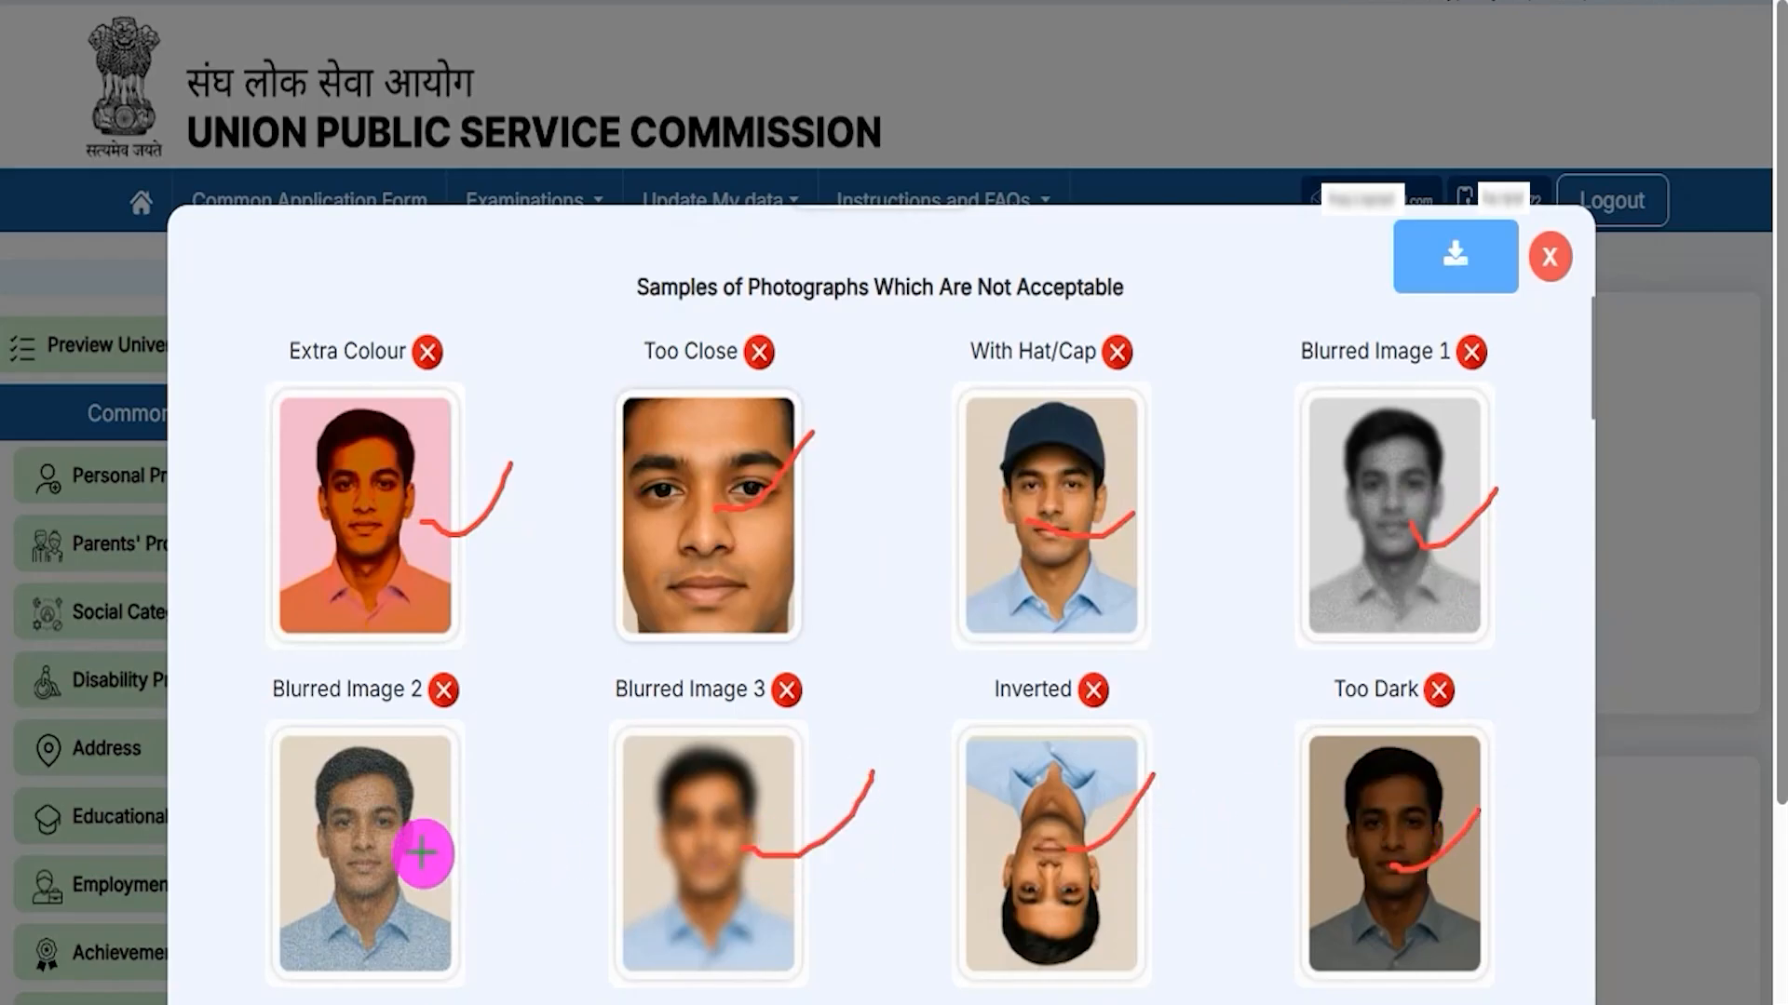
pyautogui.press('Escape')
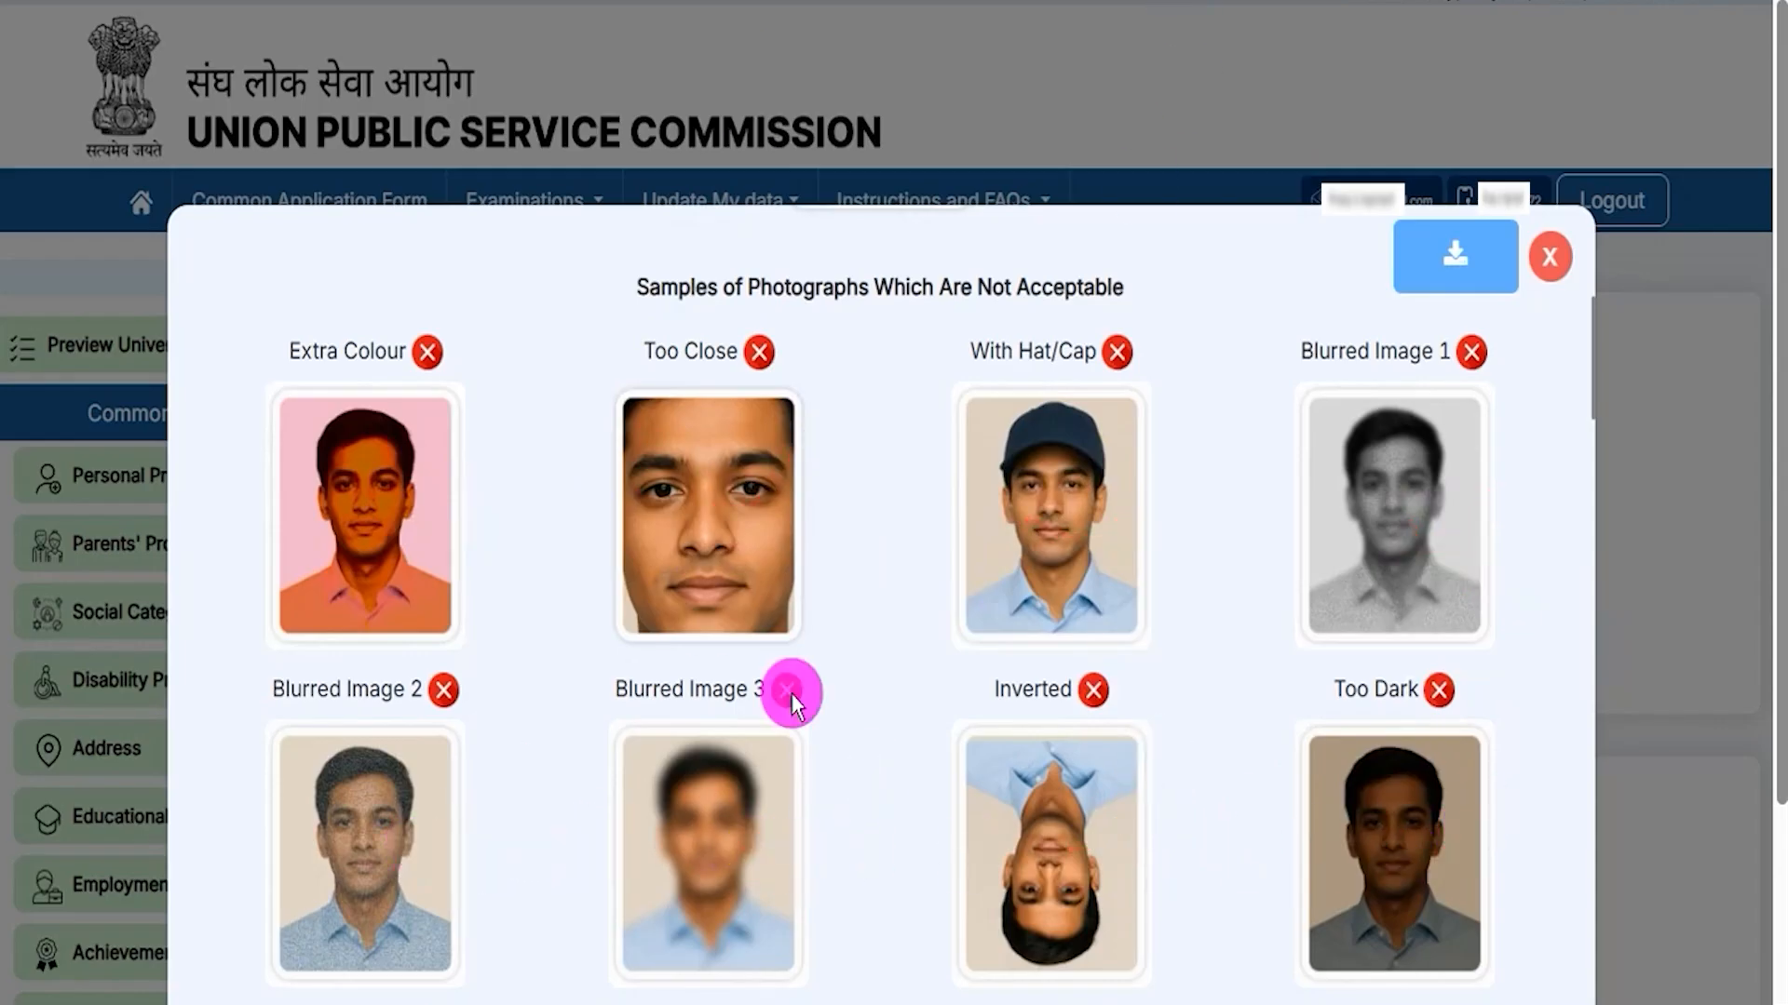
# Read the photo upload instructions, sample rejection reasons and the dos and don'ts, and close the photo guidelines.
pyautogui.scroll(-8, 998, 817)
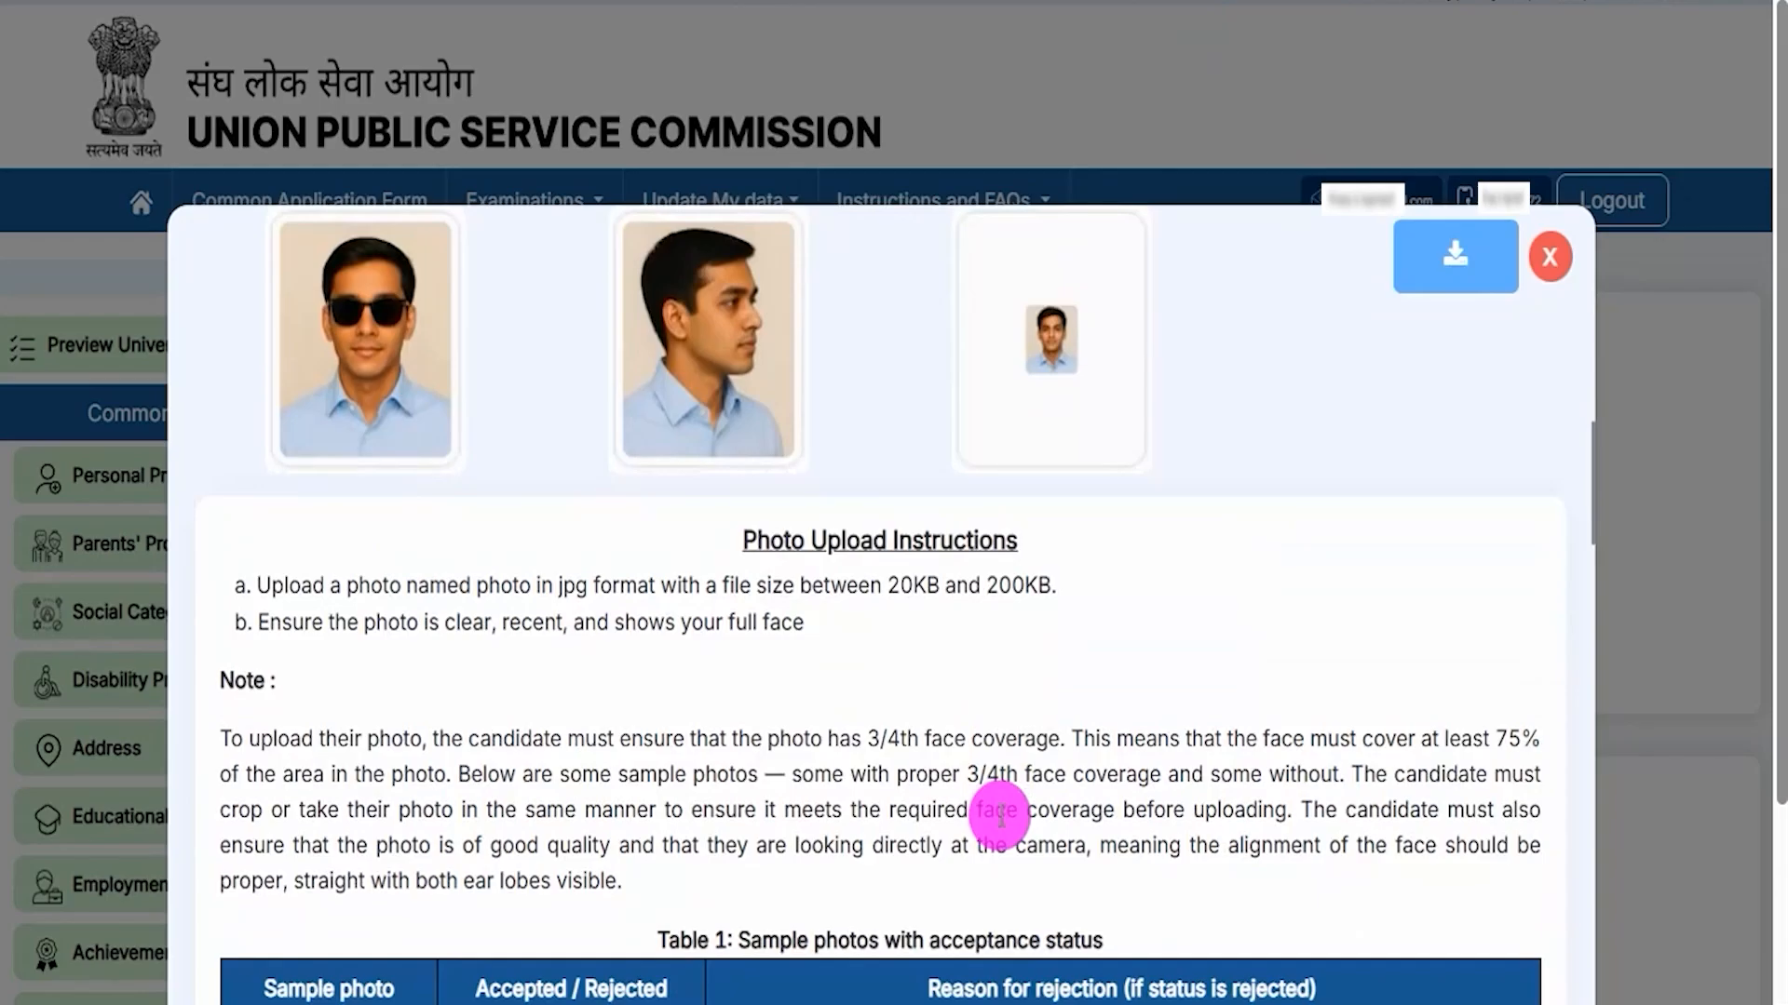
pyautogui.scroll(-15, 1000, 816)
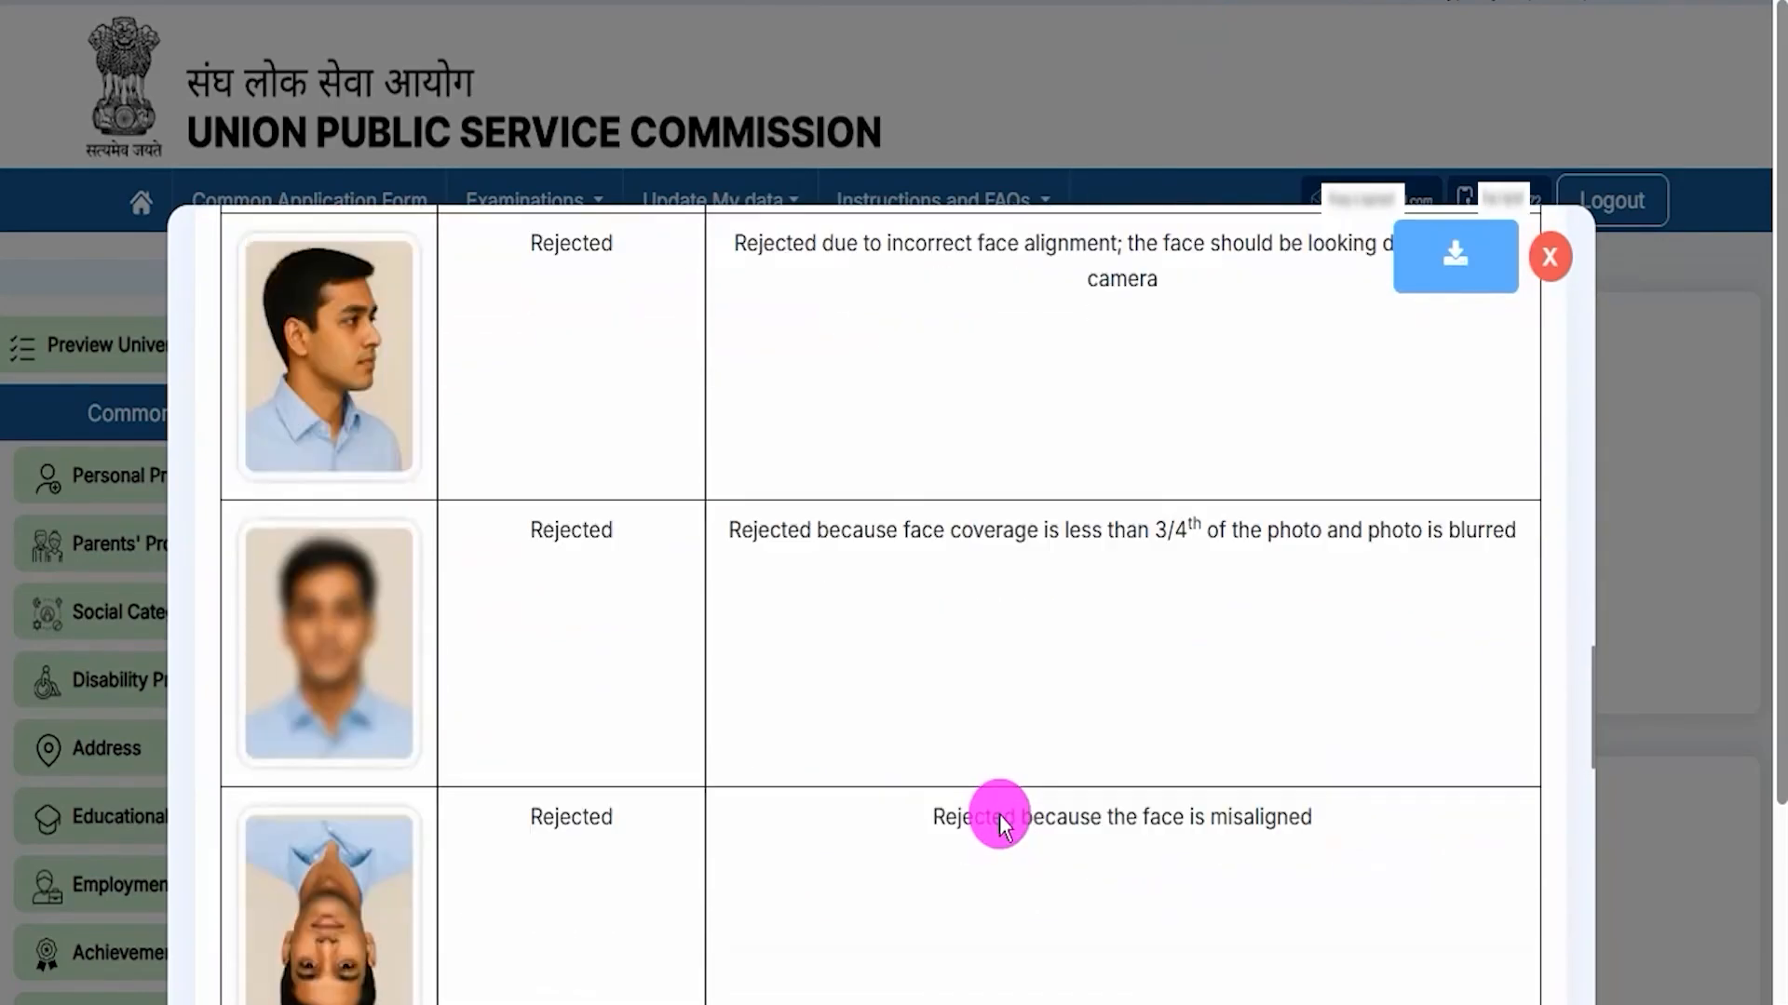
pyautogui.scroll(20, 998, 816)
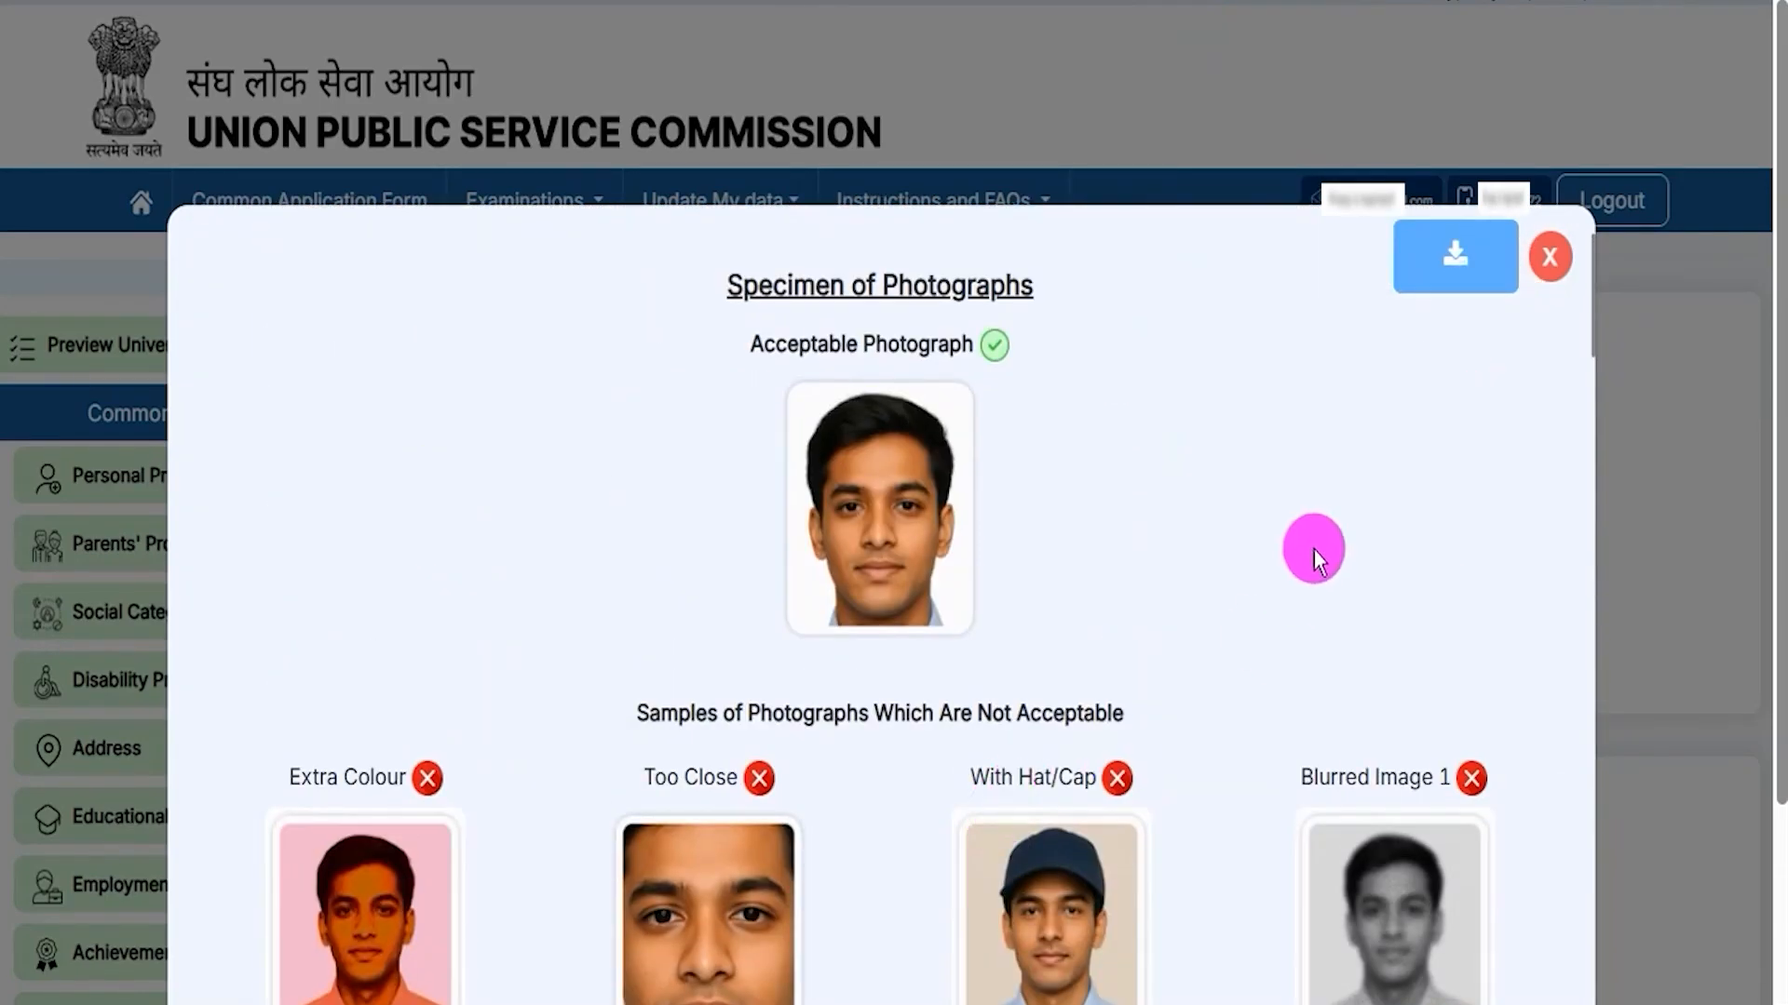
pyautogui.scroll(-20, 930, 825)
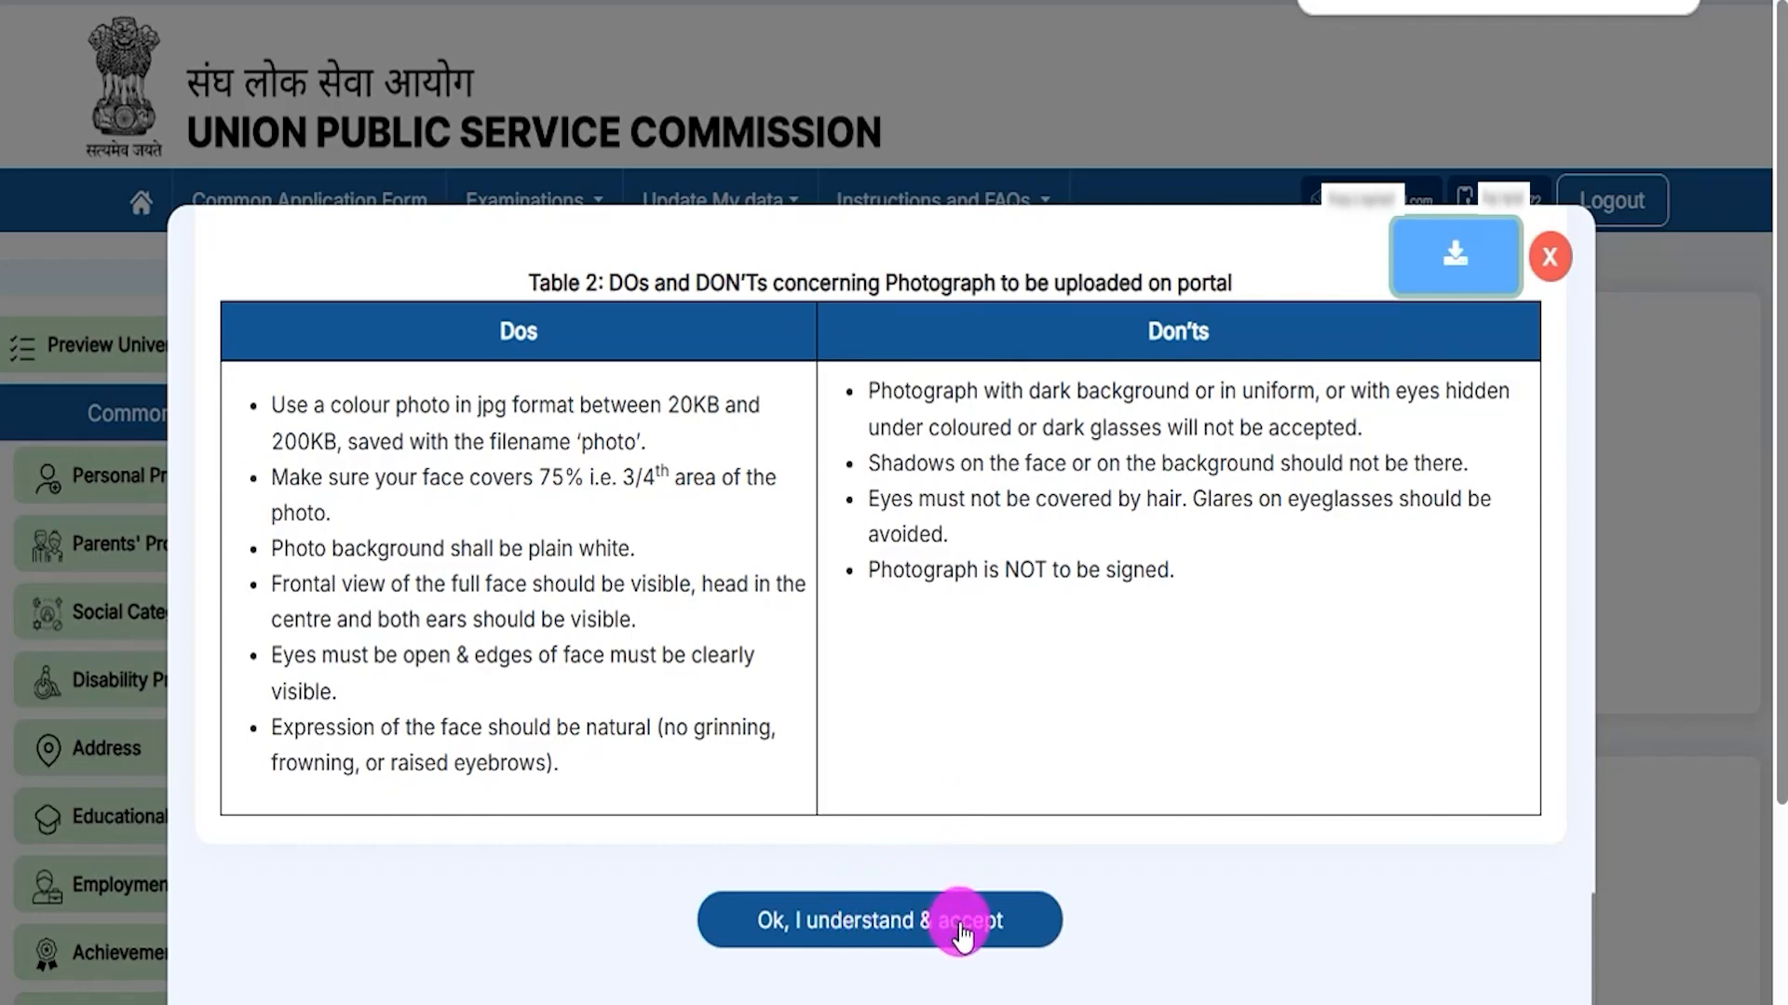
pyautogui.click(1550, 259)
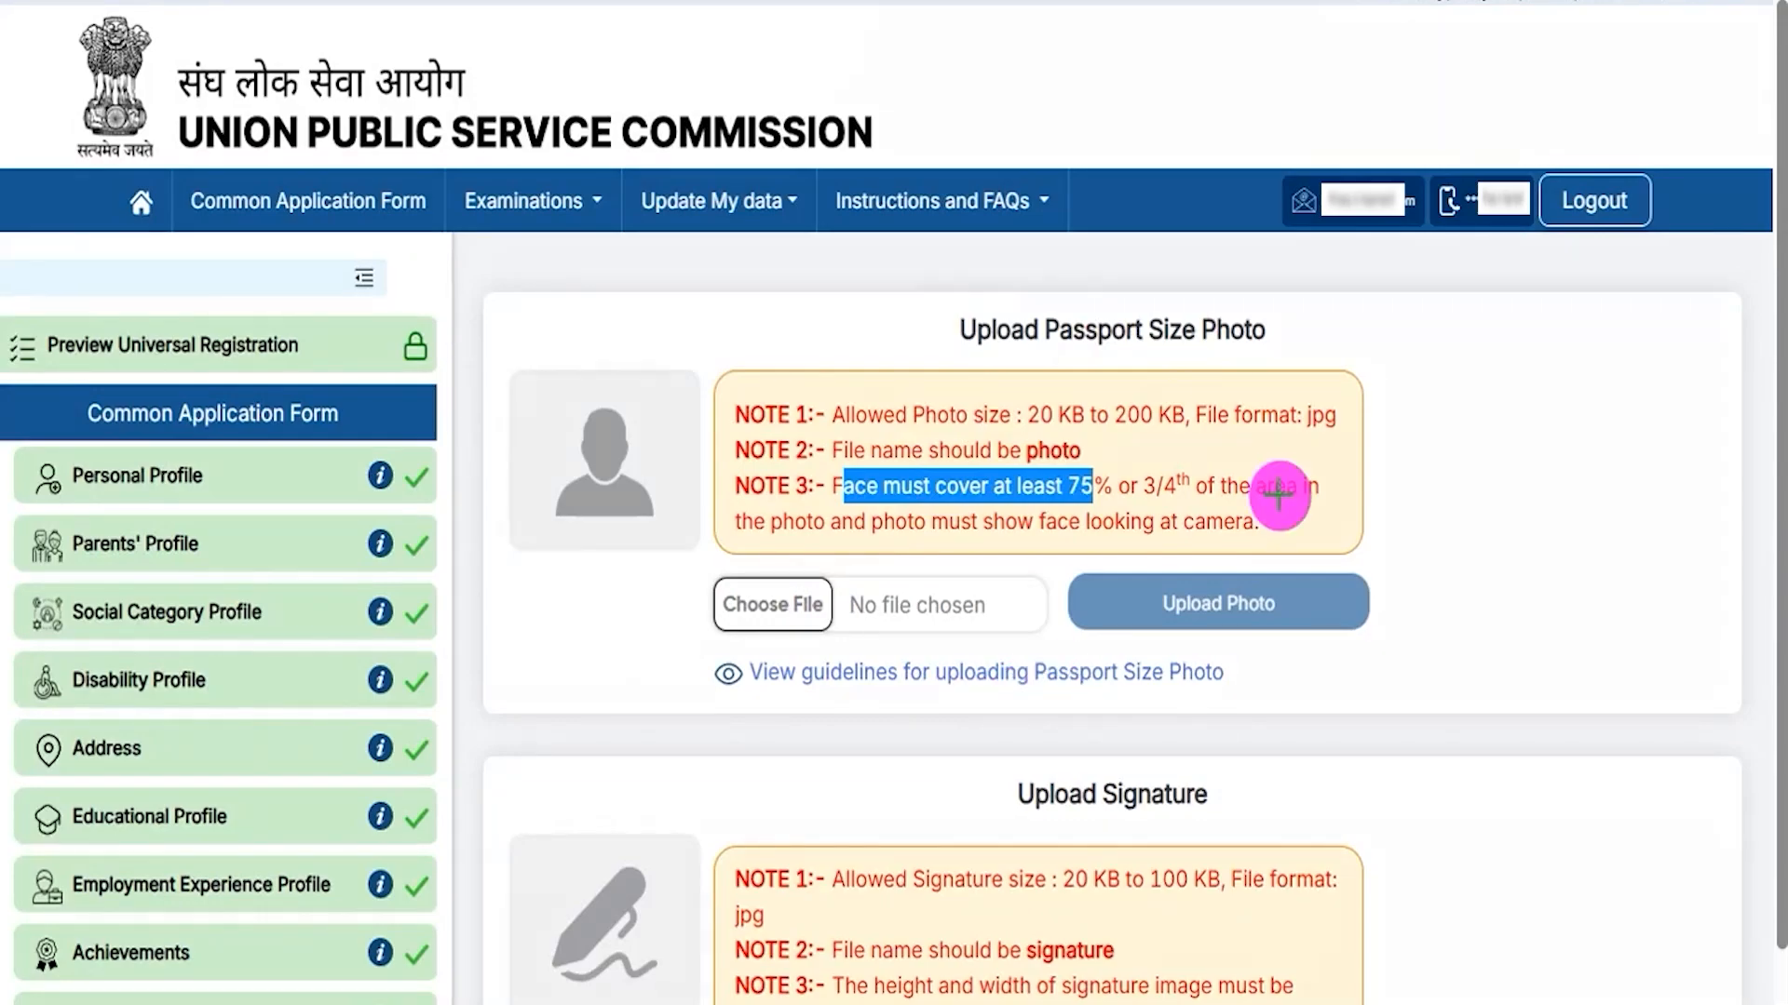
# Review the signature upload requirements for file size, format, file name and pixel dimensions.
pyautogui.moveTo(1309, 592); pyautogui.dragTo(1394, 512)
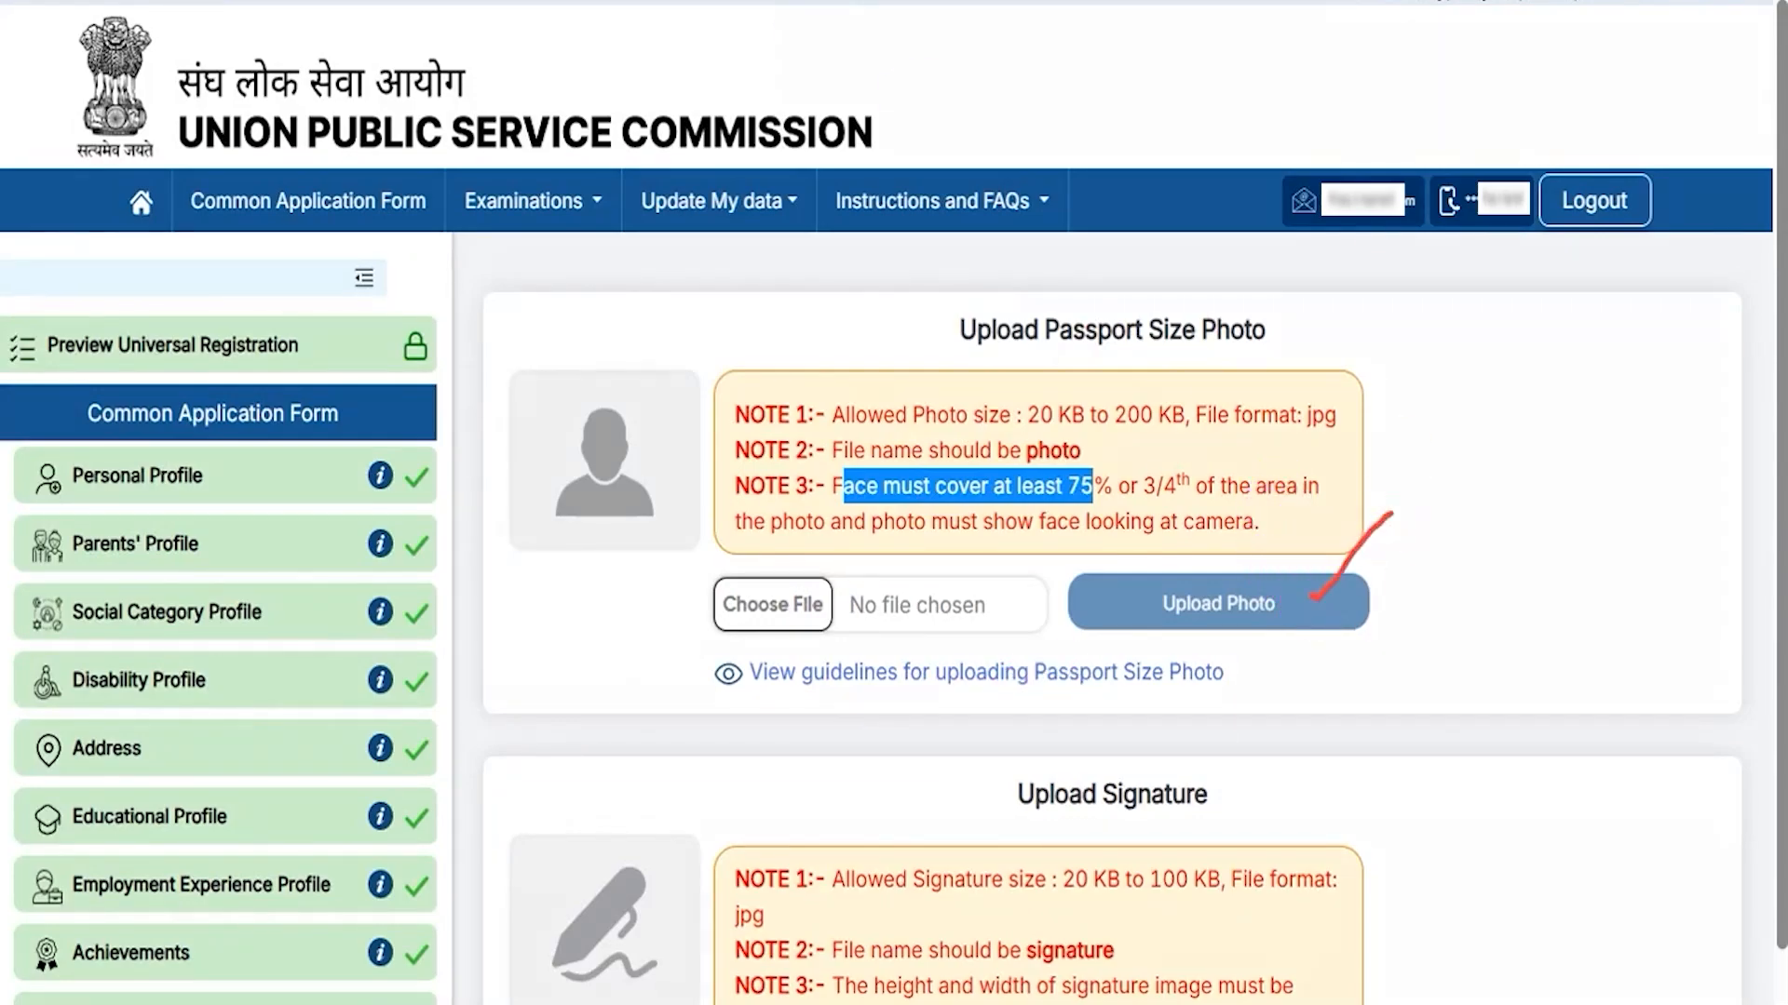
pyautogui.scroll(-3, 959, 790)
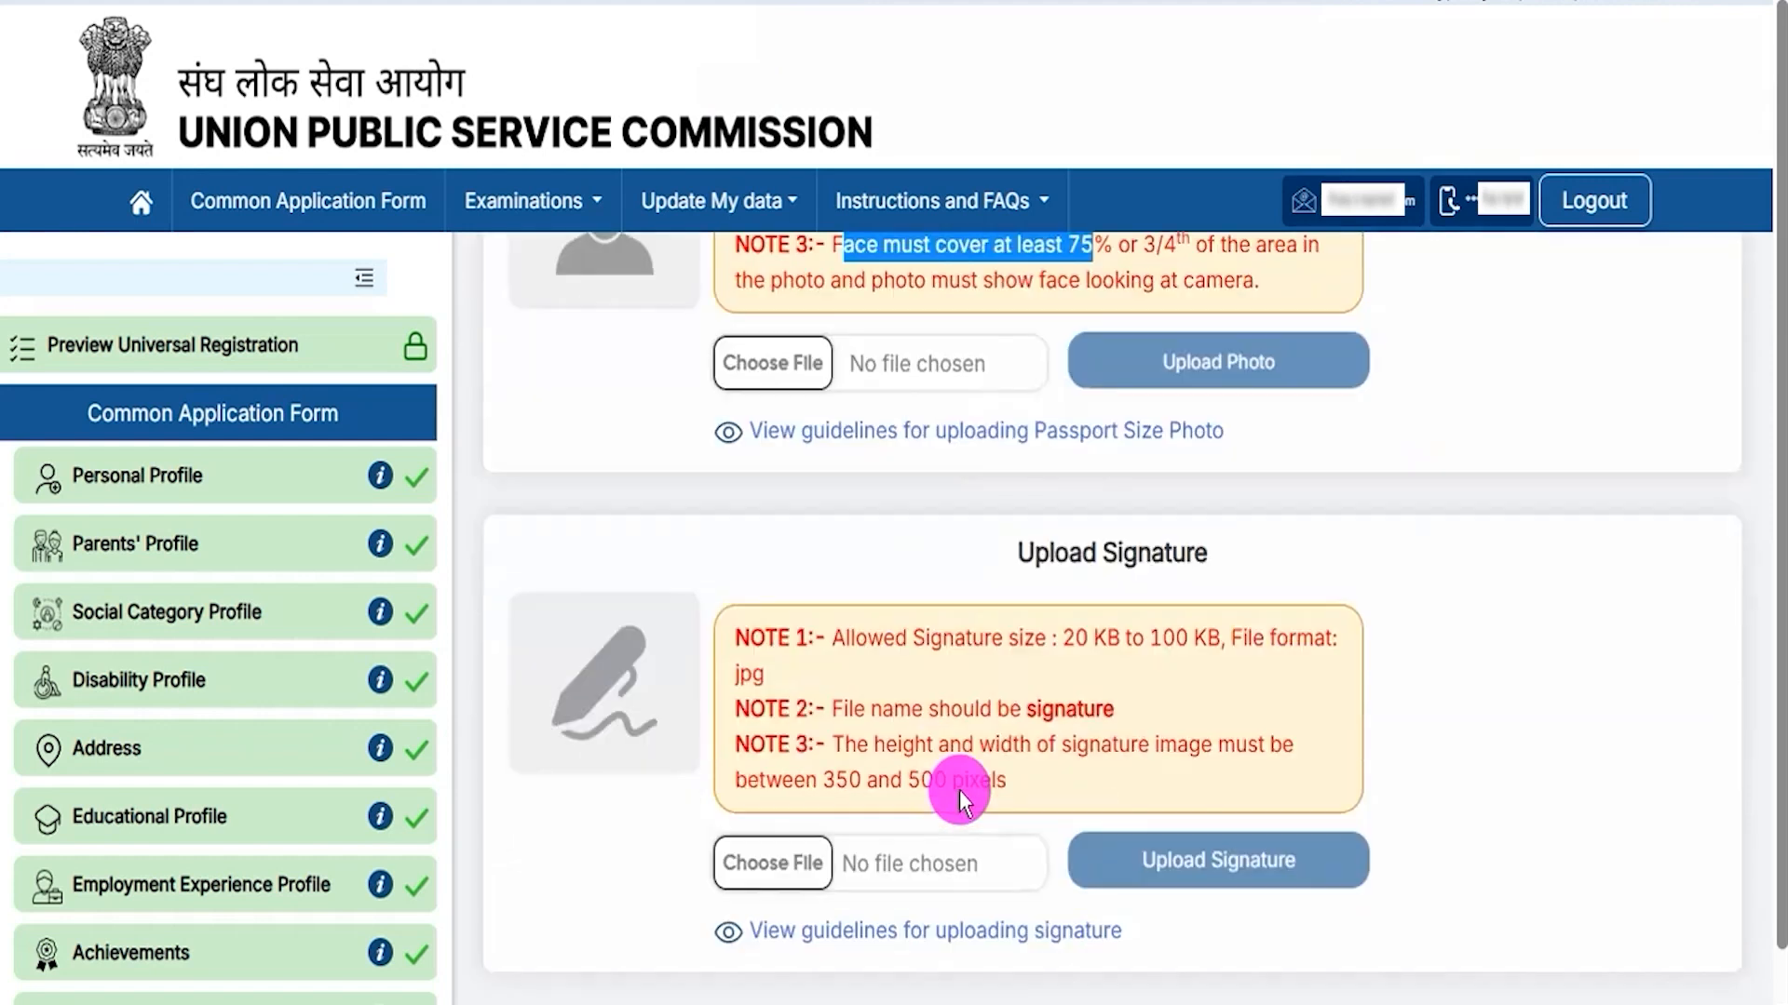
pyautogui.moveTo(1068, 634); pyautogui.dragTo(1102, 634)
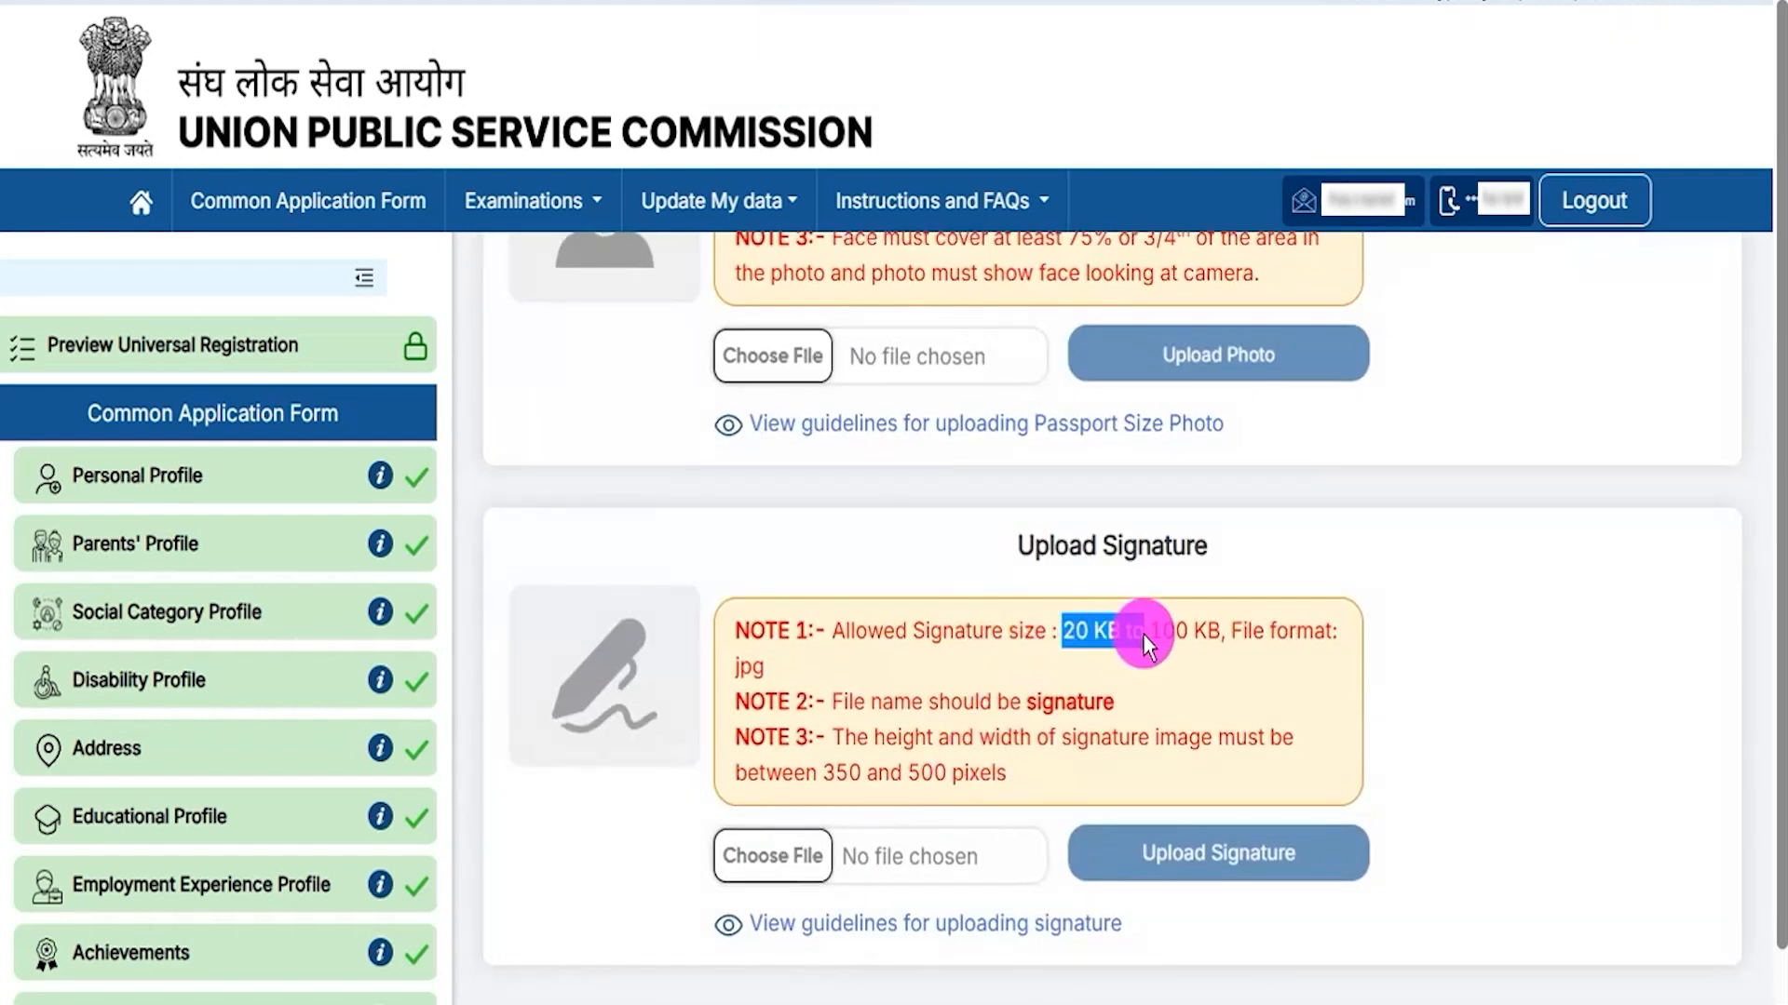
pyautogui.click(1030, 706)
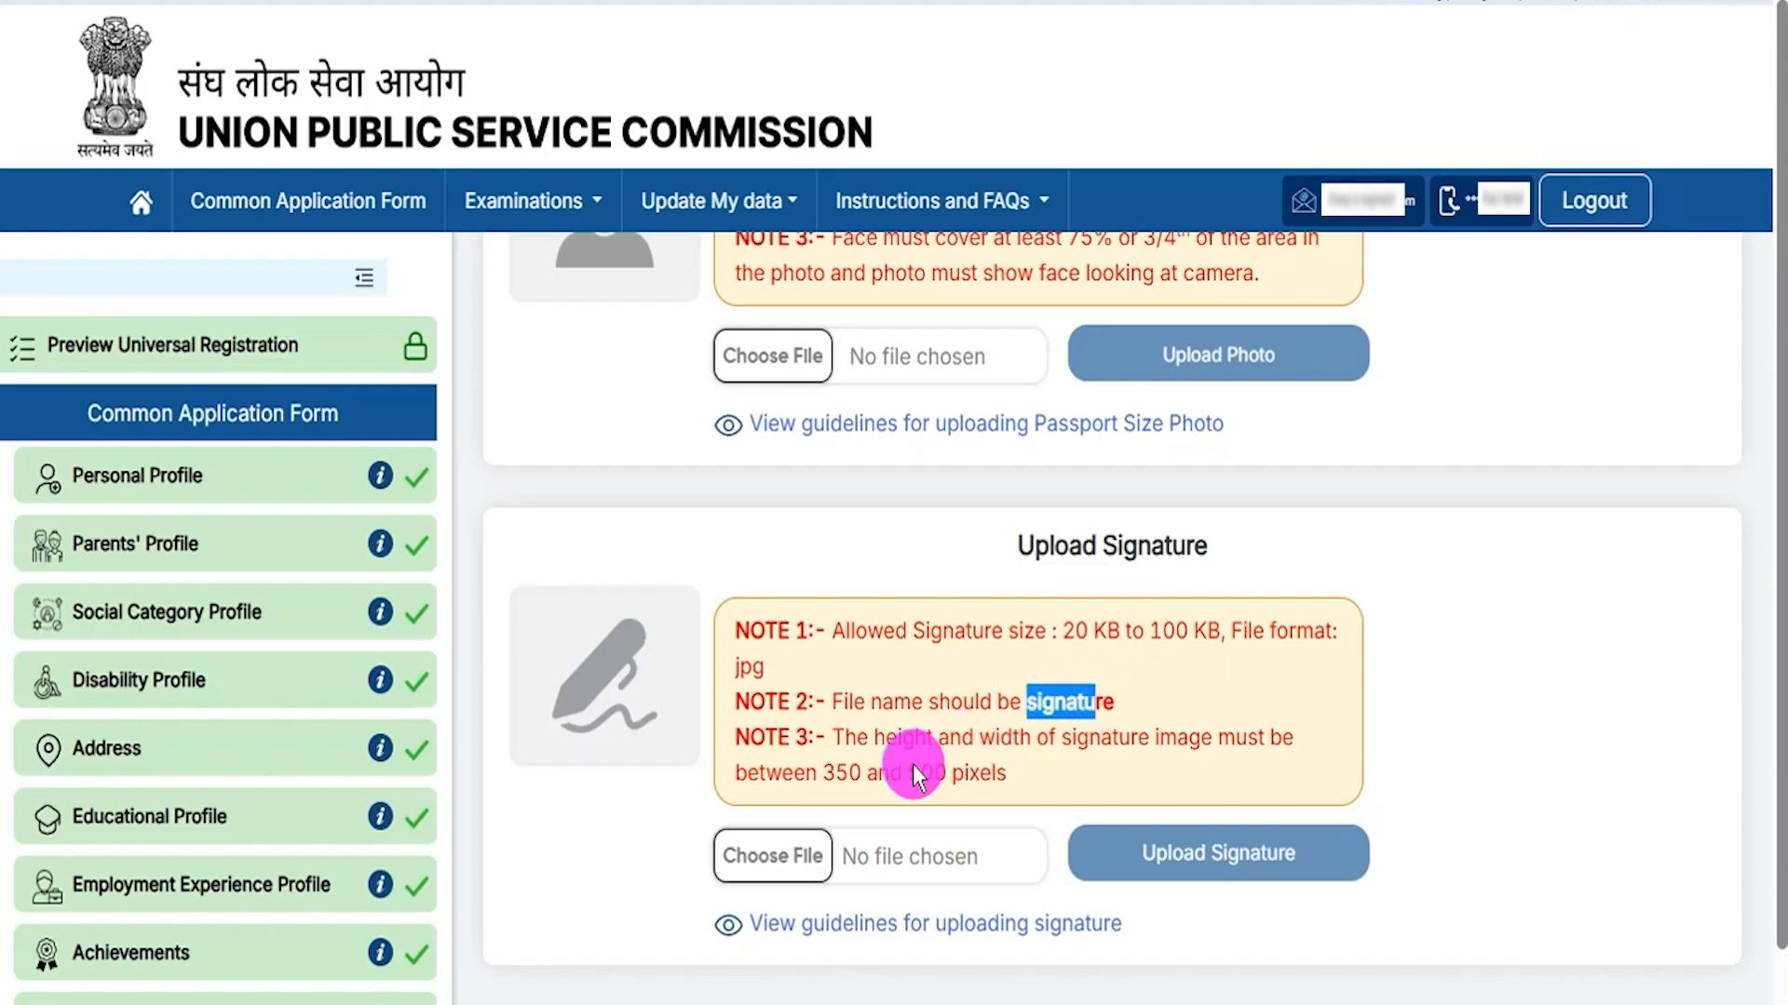
pyautogui.click(831, 785)
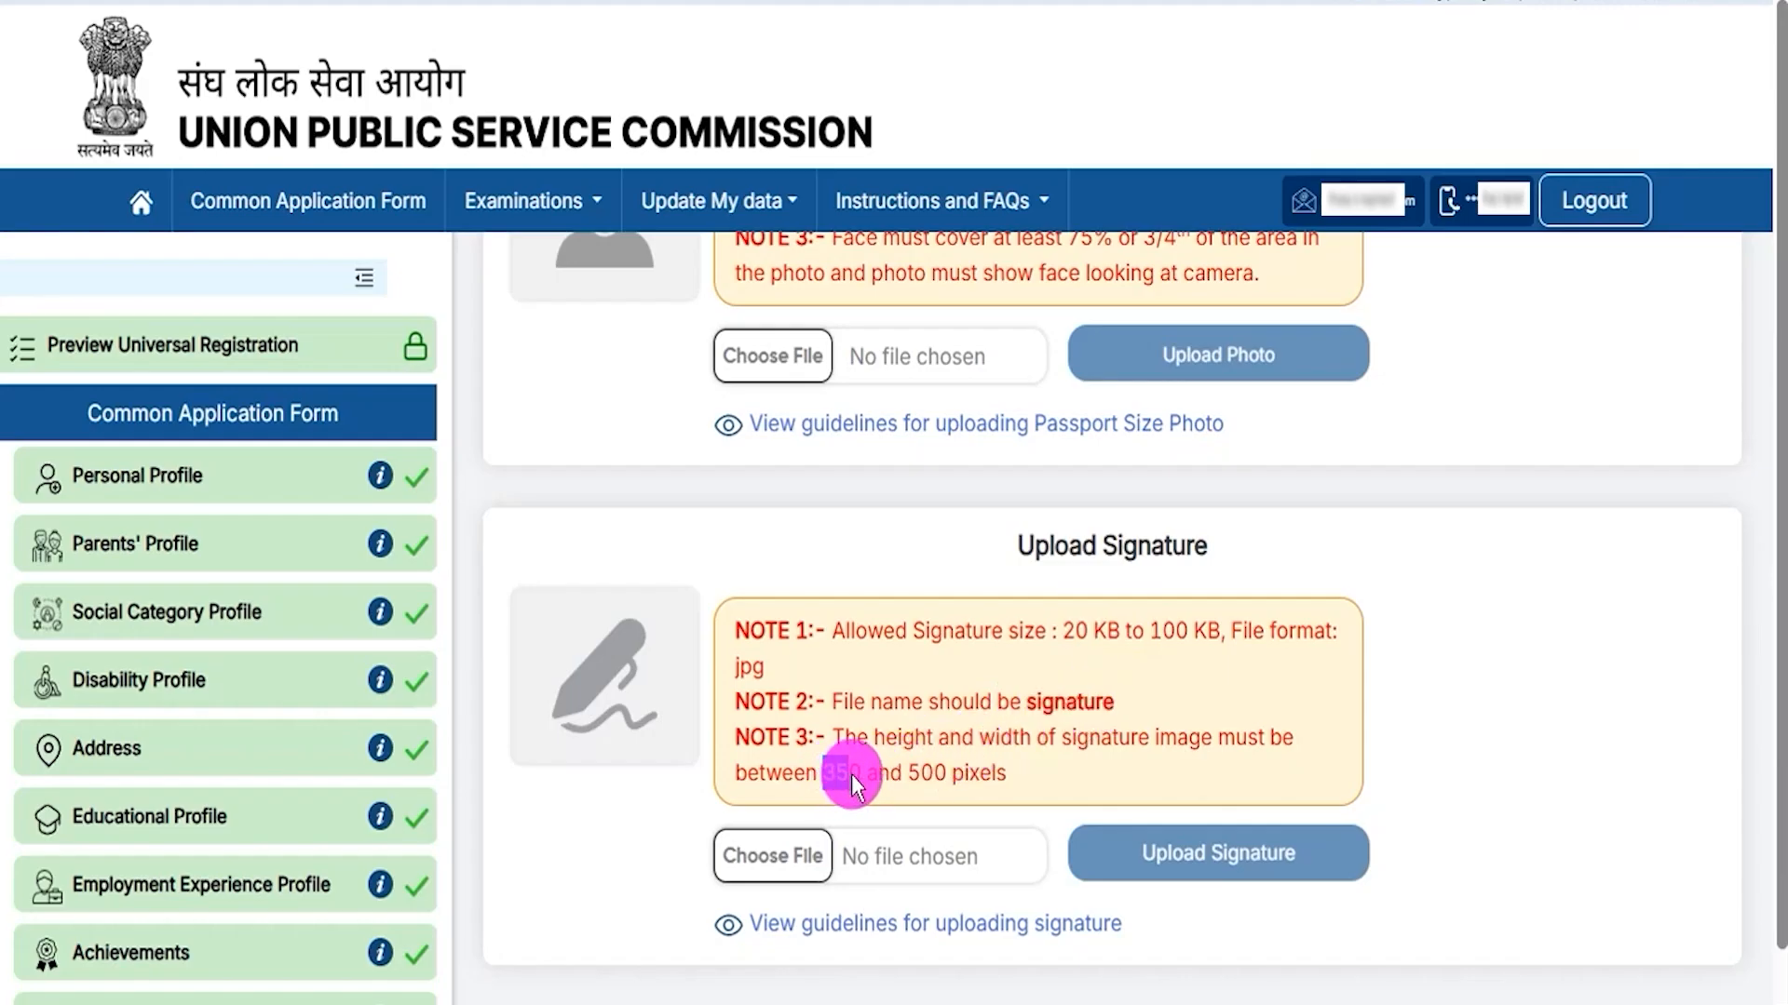
pyautogui.moveTo(975, 777); pyautogui.dragTo(992, 773)
pyautogui.scroll(-1, 987, 772)
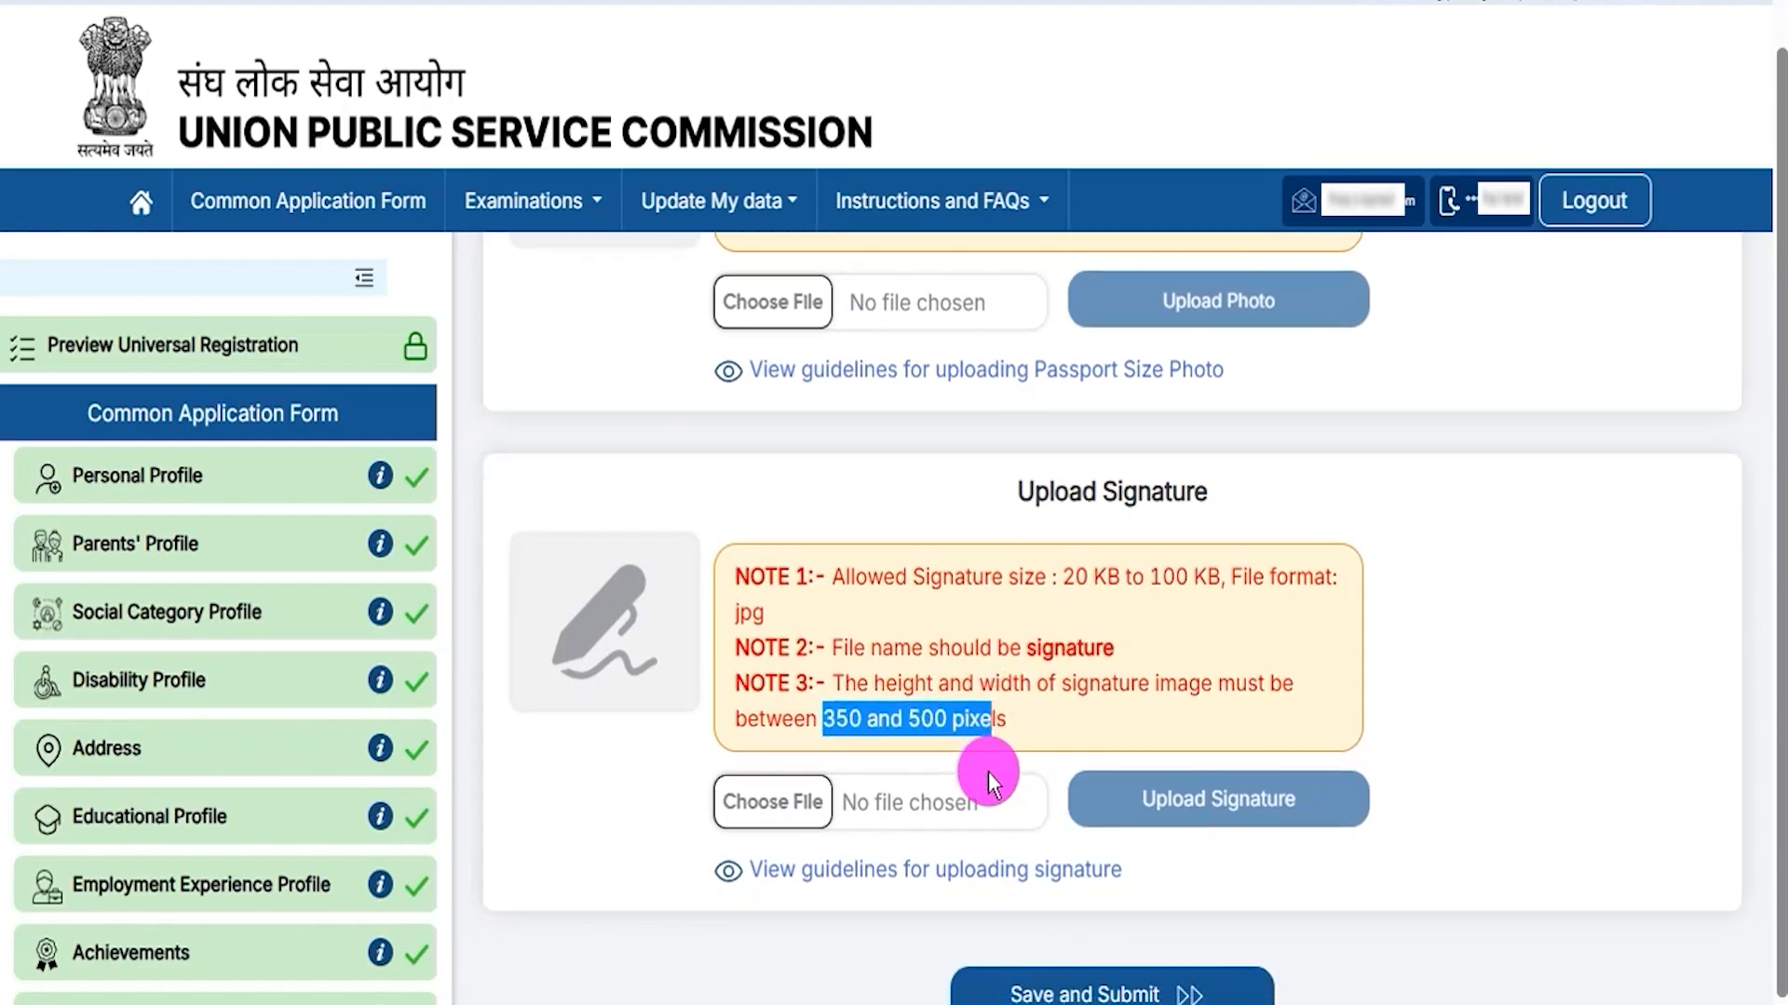
# Open the signature guidelines and compare the acceptable signature with the samples that are not acceptable.
pyautogui.click(806, 801)
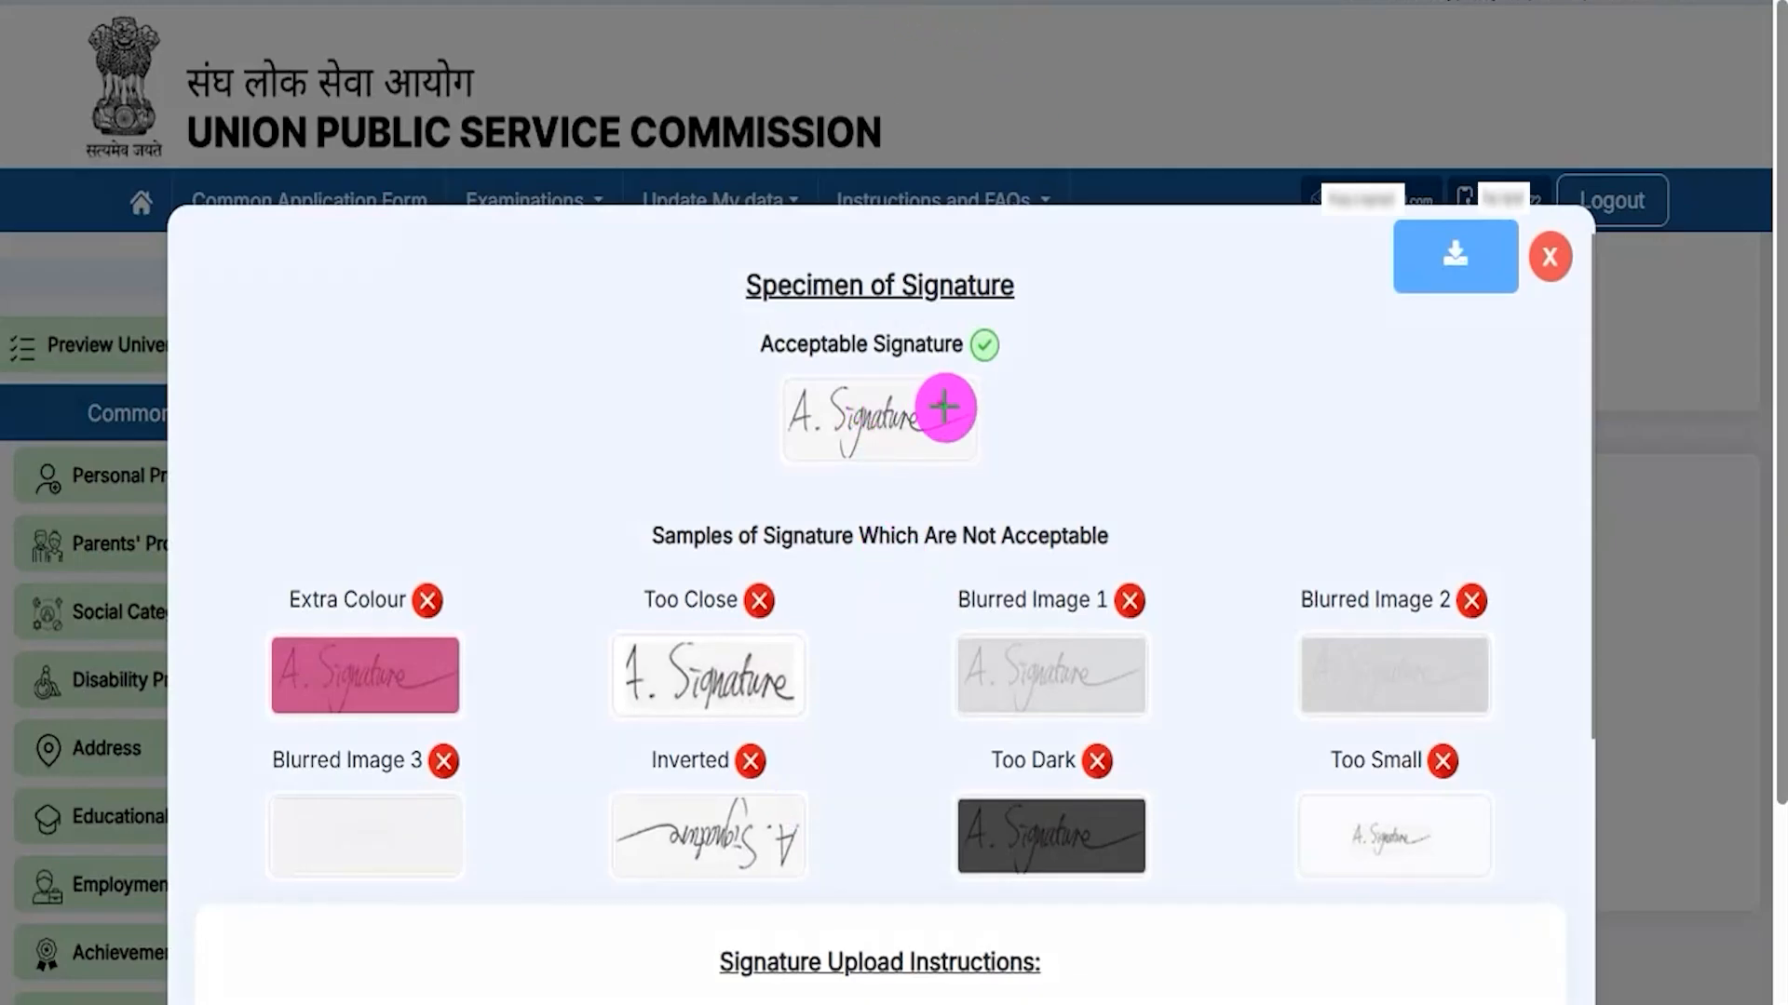
pyautogui.moveTo(942, 402); pyautogui.dragTo(987, 349)
pyautogui.moveTo(439, 664)
pyautogui.mouseDown()
pyautogui.moveTo(502, 699)
pyautogui.moveTo(462, 700)
pyautogui.mouseUp()
pyautogui.moveTo(668, 651); pyautogui.dragTo(757, 725)
pyautogui.moveTo(750, 663); pyautogui.dragTo(658, 718)
pyautogui.moveTo(1009, 667); pyautogui.dragTo(1083, 710)
pyautogui.moveTo(1080, 663); pyautogui.dragTo(1037, 712)
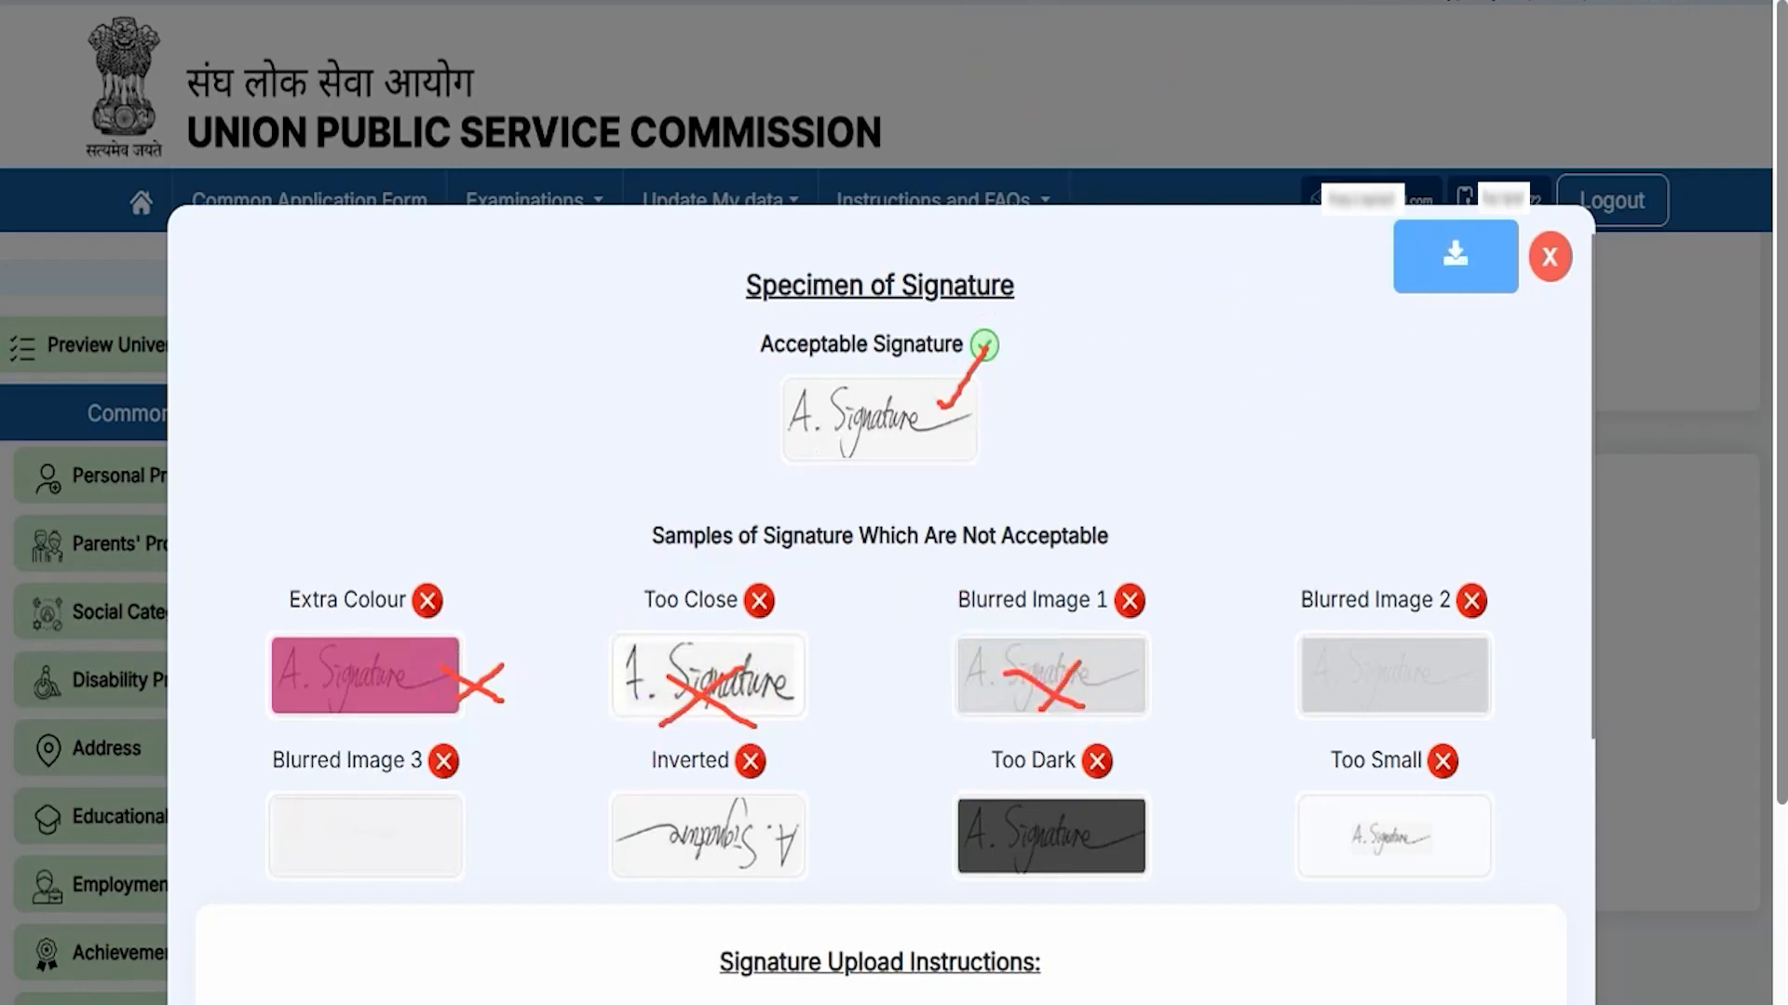
pyautogui.press('Escape')
# Read the signature upload instructions and close the signature guidelines.
pyautogui.scroll(-5, 1101, 750)
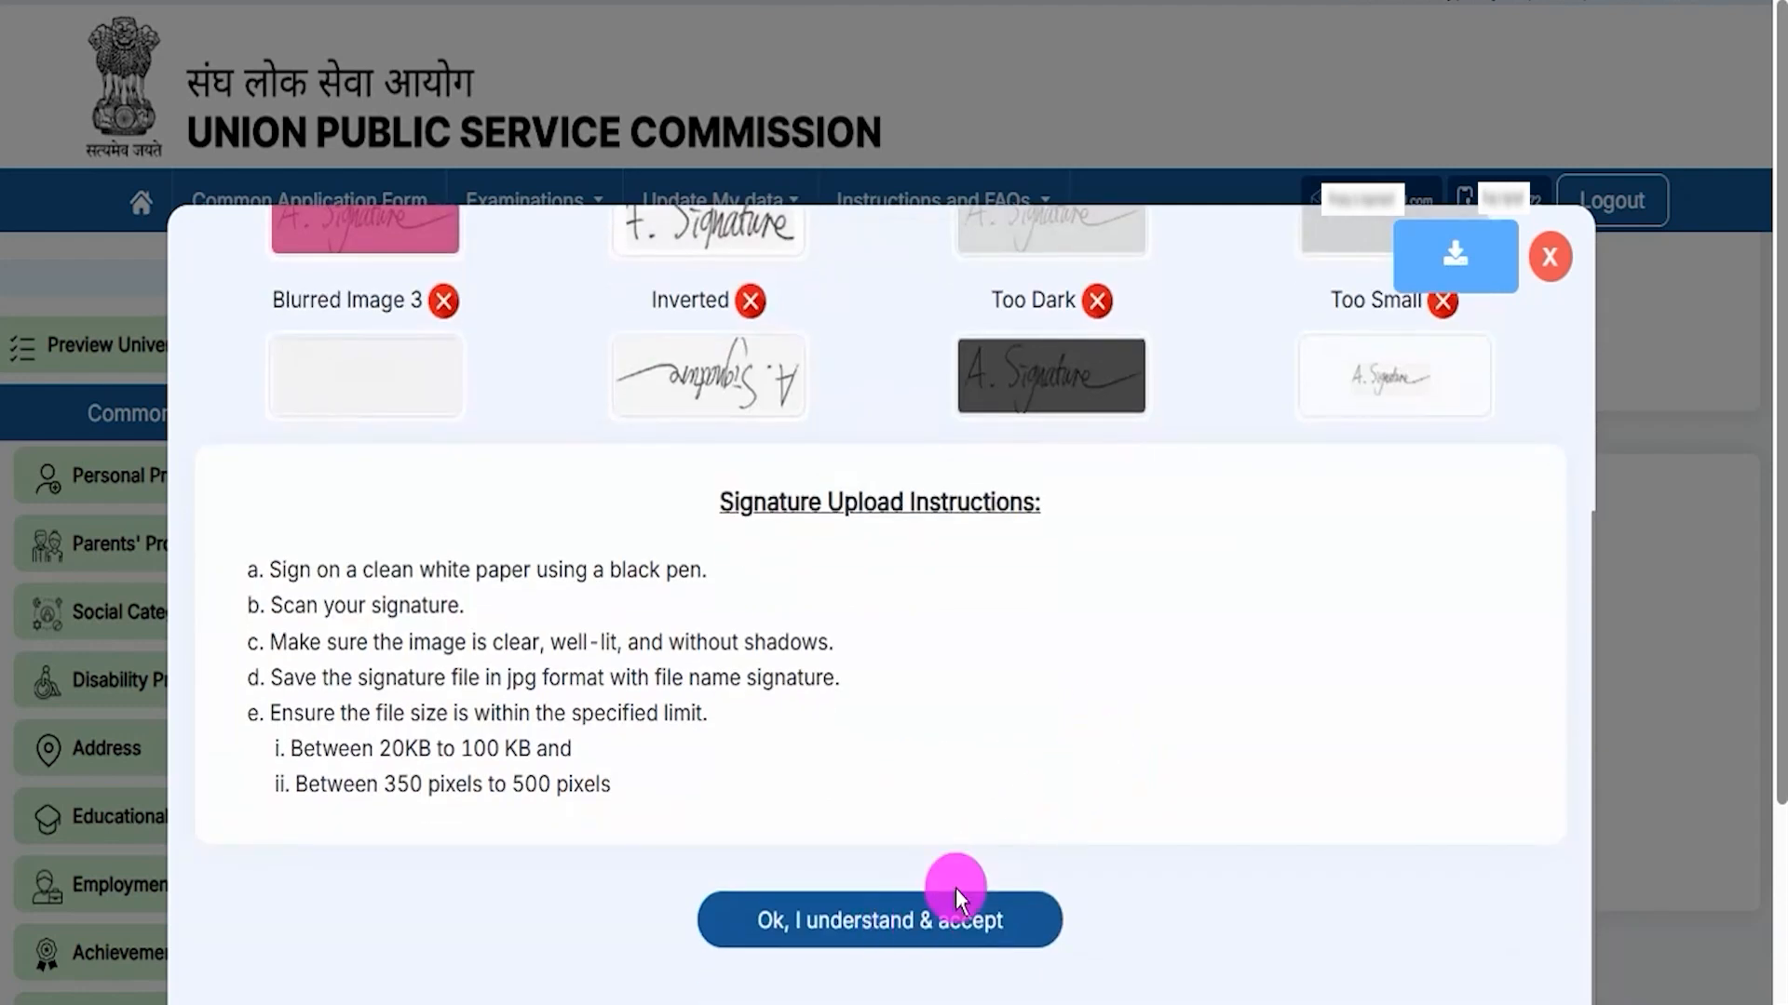
pyautogui.scroll(5, 1003, 712)
pyautogui.click(1527, 262)
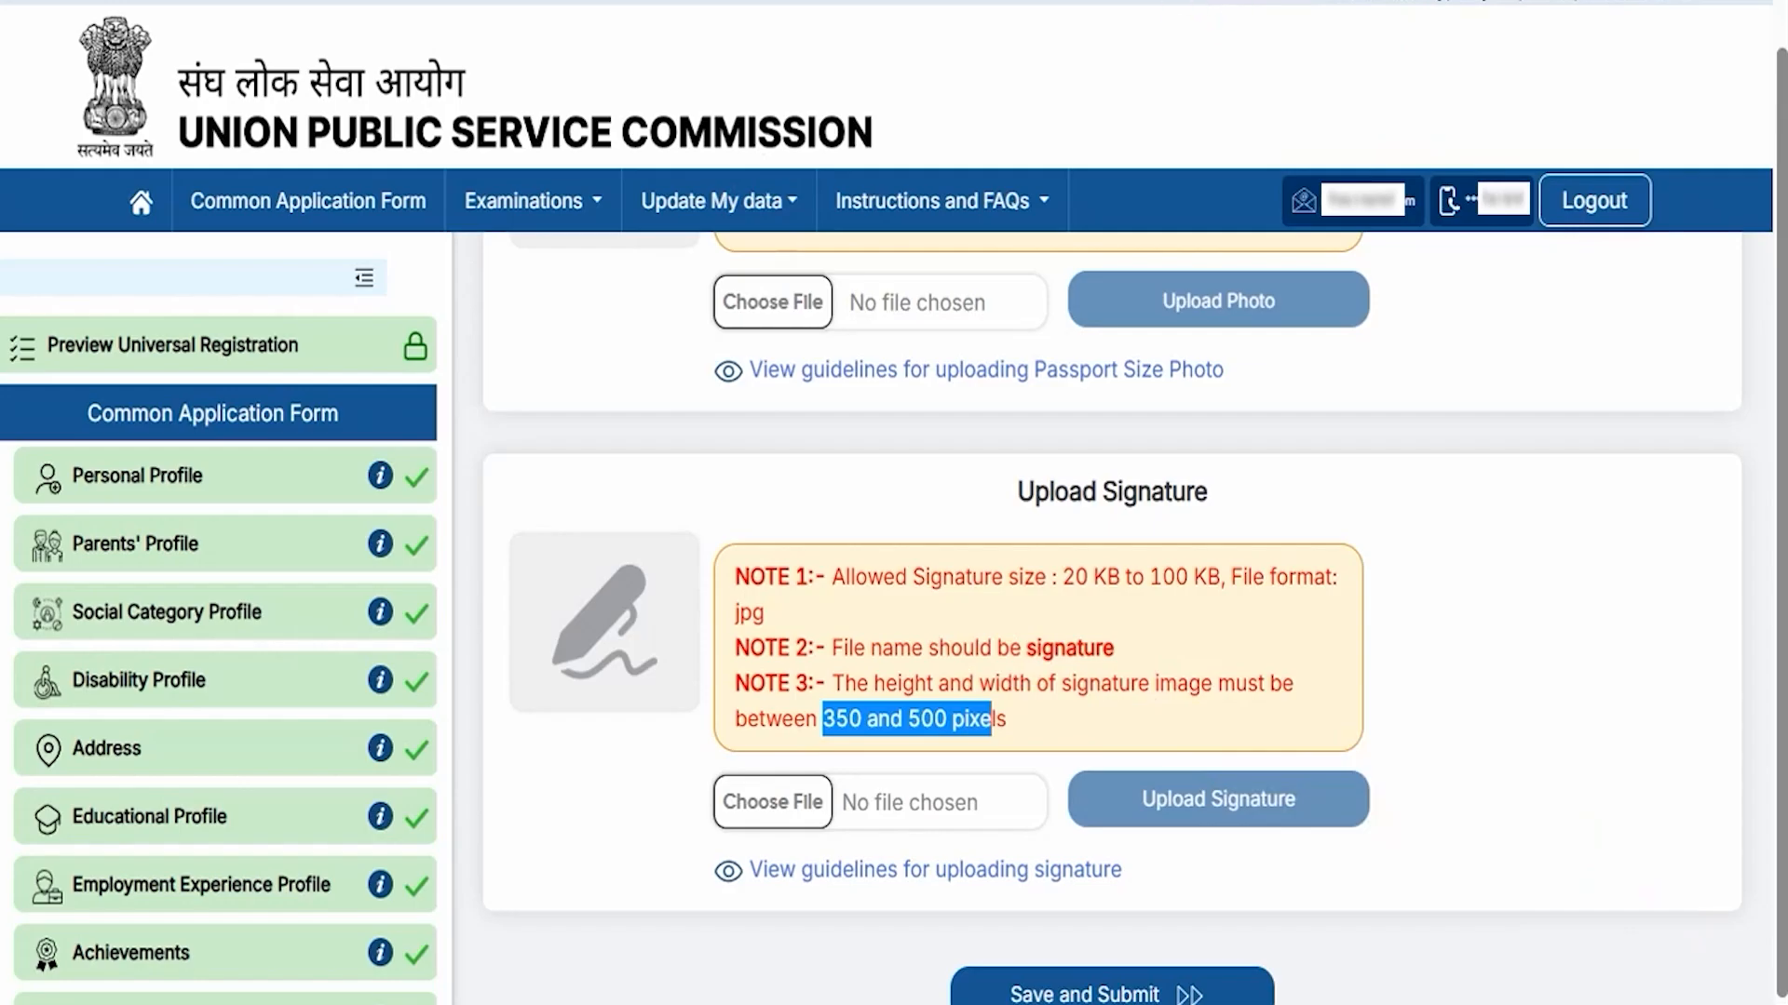
pyautogui.moveTo(1588, 738); pyautogui.dragTo(1246, 975)
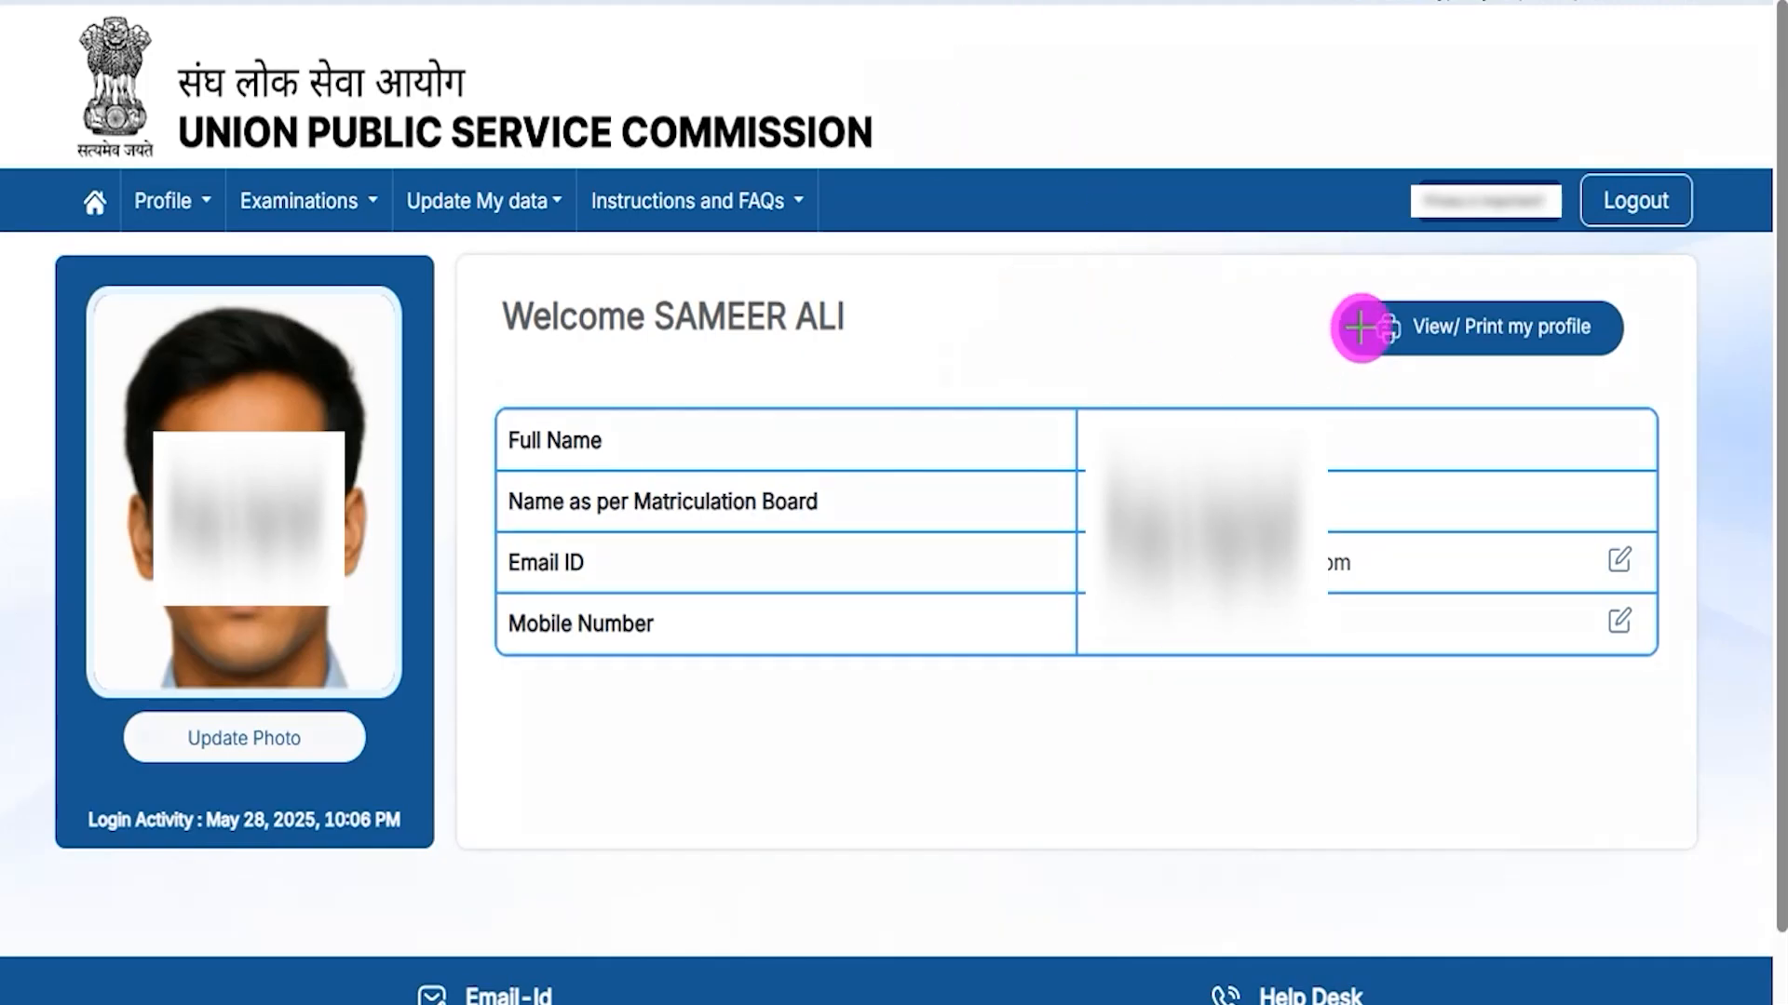
pyautogui.moveTo(1315, 270)
pyautogui.mouseDown()
pyautogui.moveTo(1616, 341)
pyautogui.moveTo(1646, 378)
pyautogui.mouseUp()
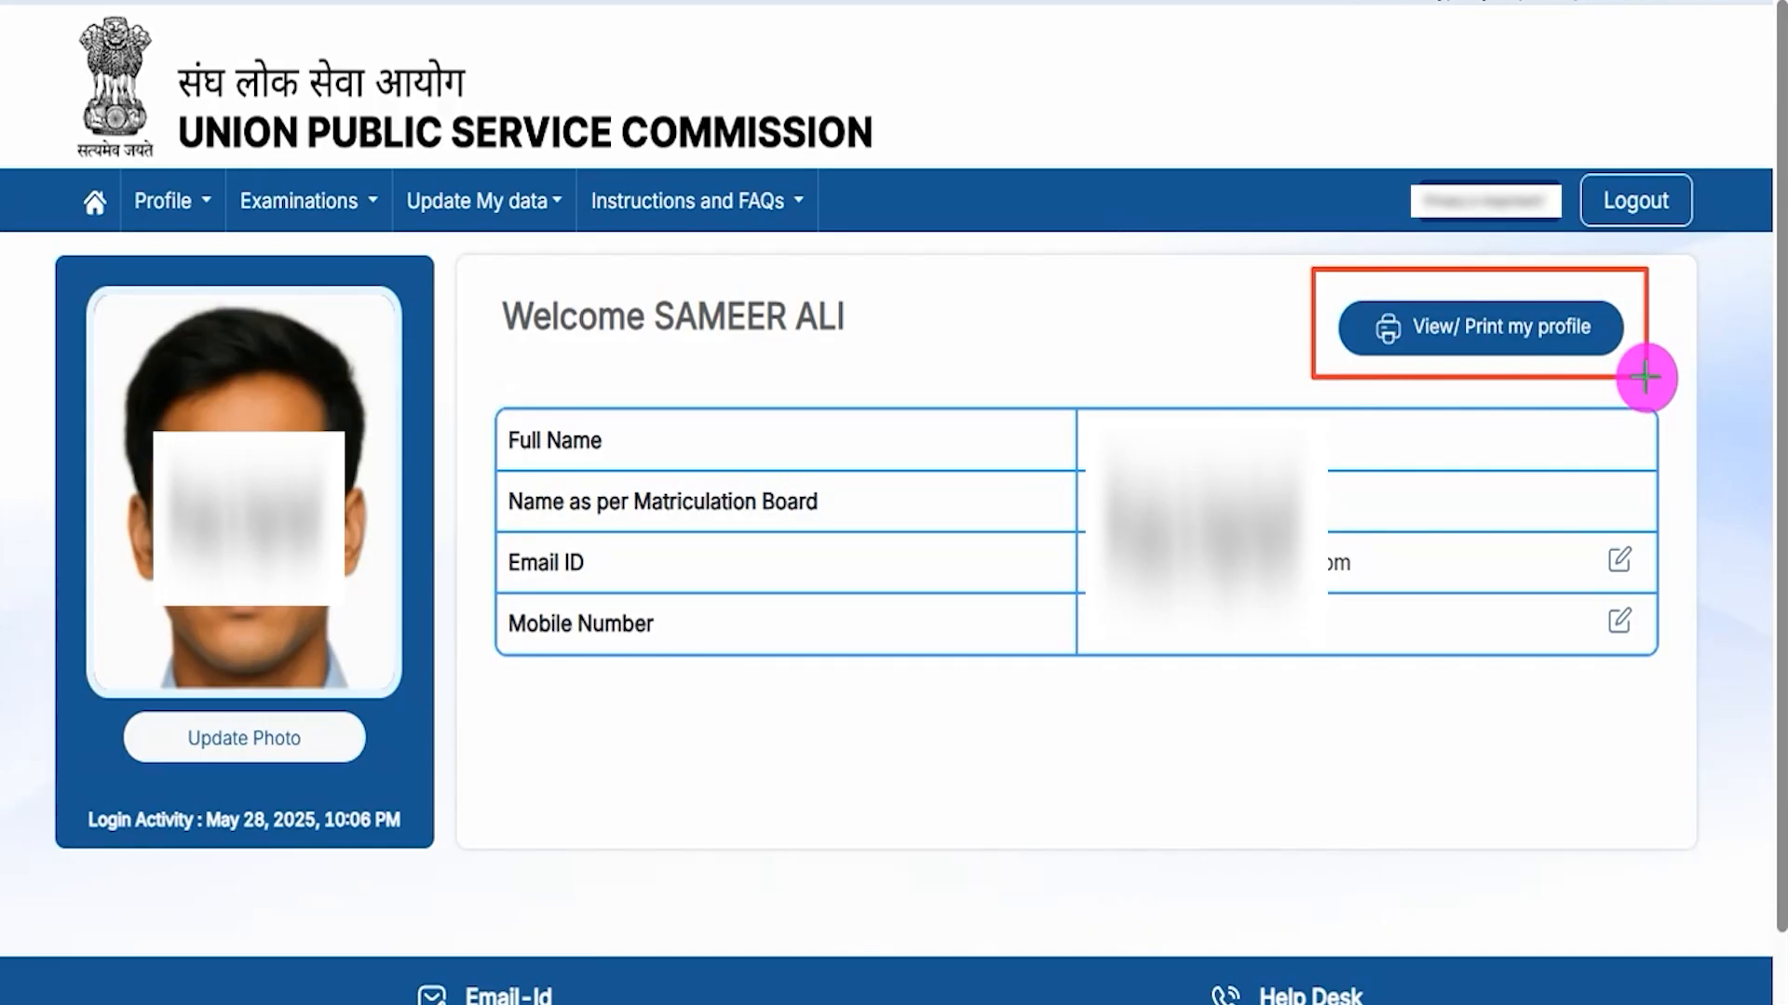
pyautogui.press('Escape')
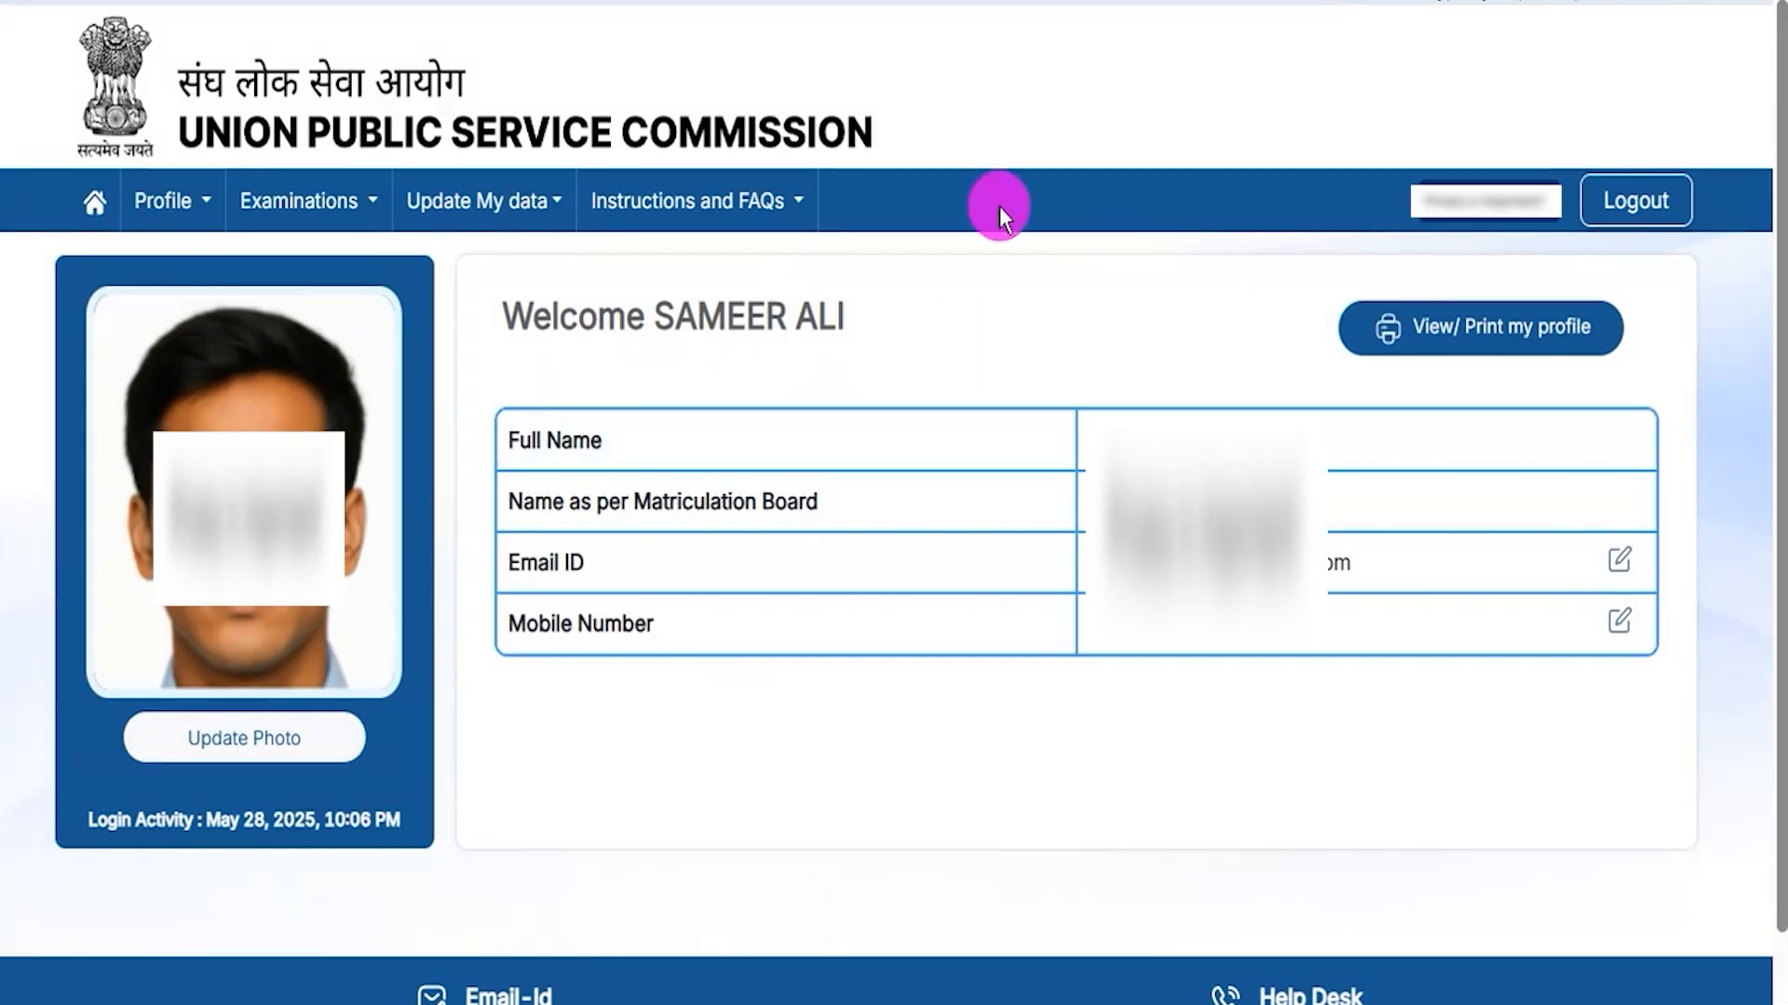
# Return to the home page and open the list of examinations available for application.
pyautogui.moveTo(60, 166)
pyautogui.mouseDown()
pyautogui.moveTo(112, 183)
pyautogui.moveTo(118, 237)
pyautogui.mouseUp()
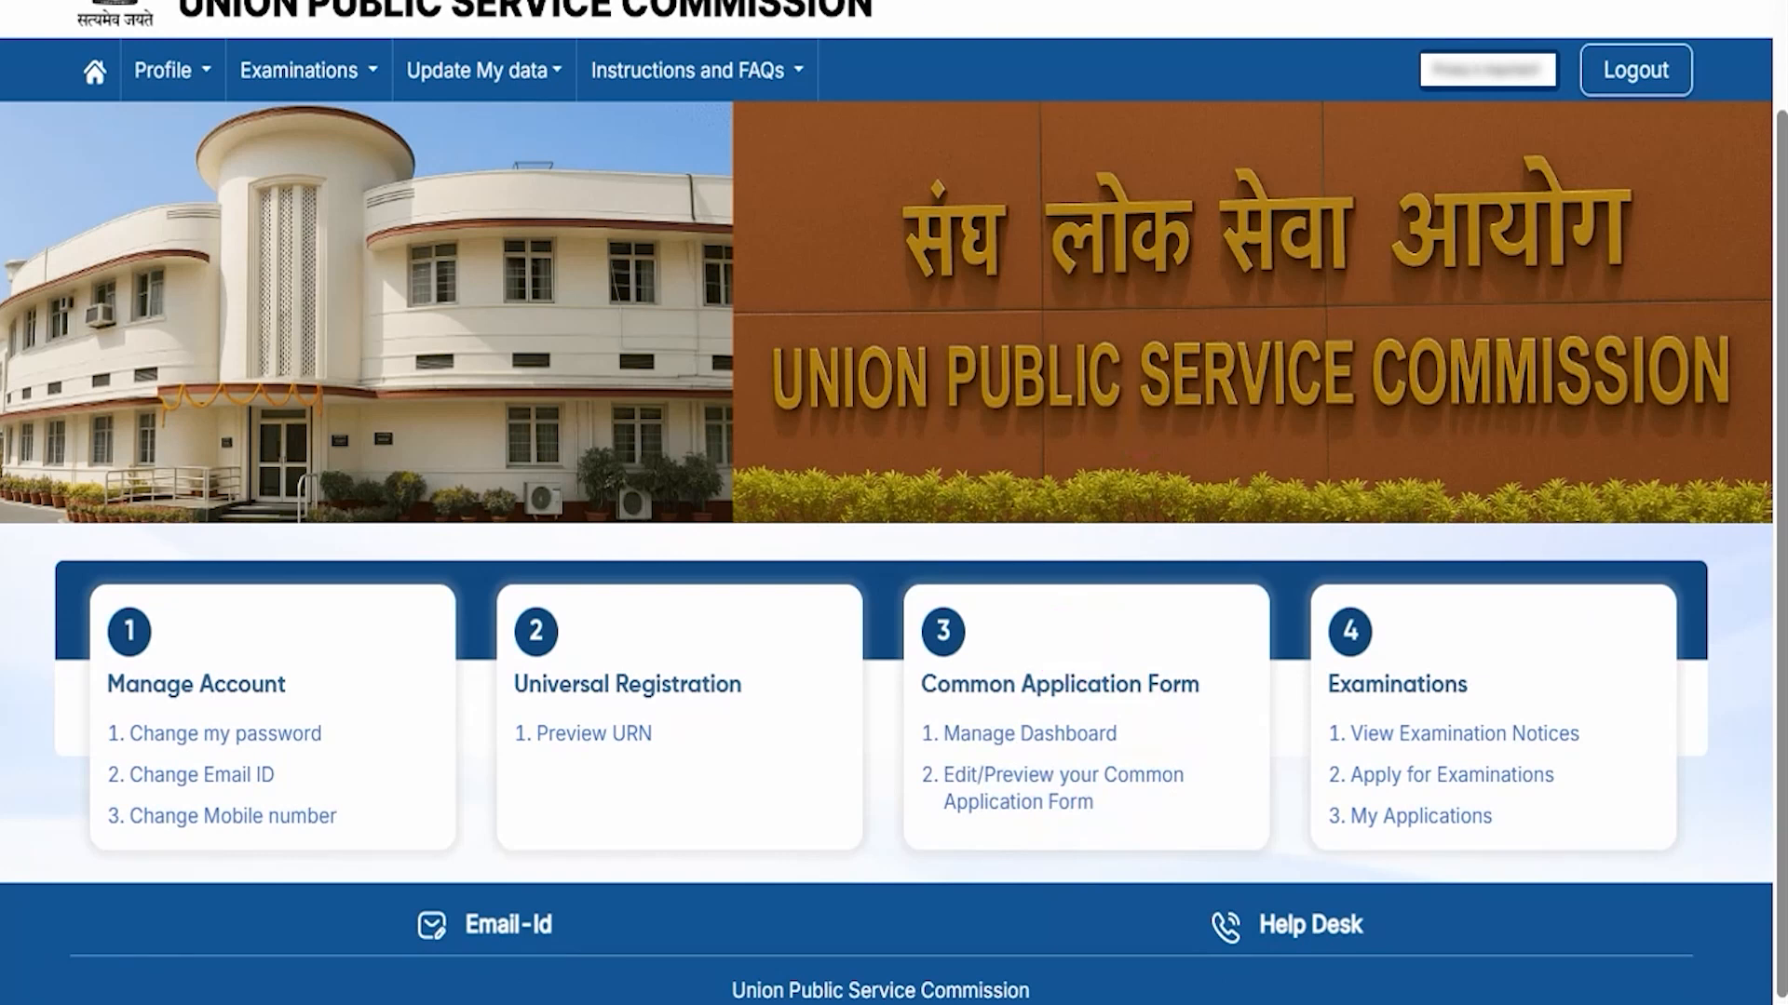
pyautogui.moveTo(911, 592)
pyautogui.mouseDown()
pyautogui.moveTo(1018, 623)
pyautogui.moveTo(1230, 817)
pyautogui.moveTo(1231, 853)
pyautogui.mouseUp()
pyautogui.moveTo(1320, 754); pyautogui.dragTo(1568, 798)
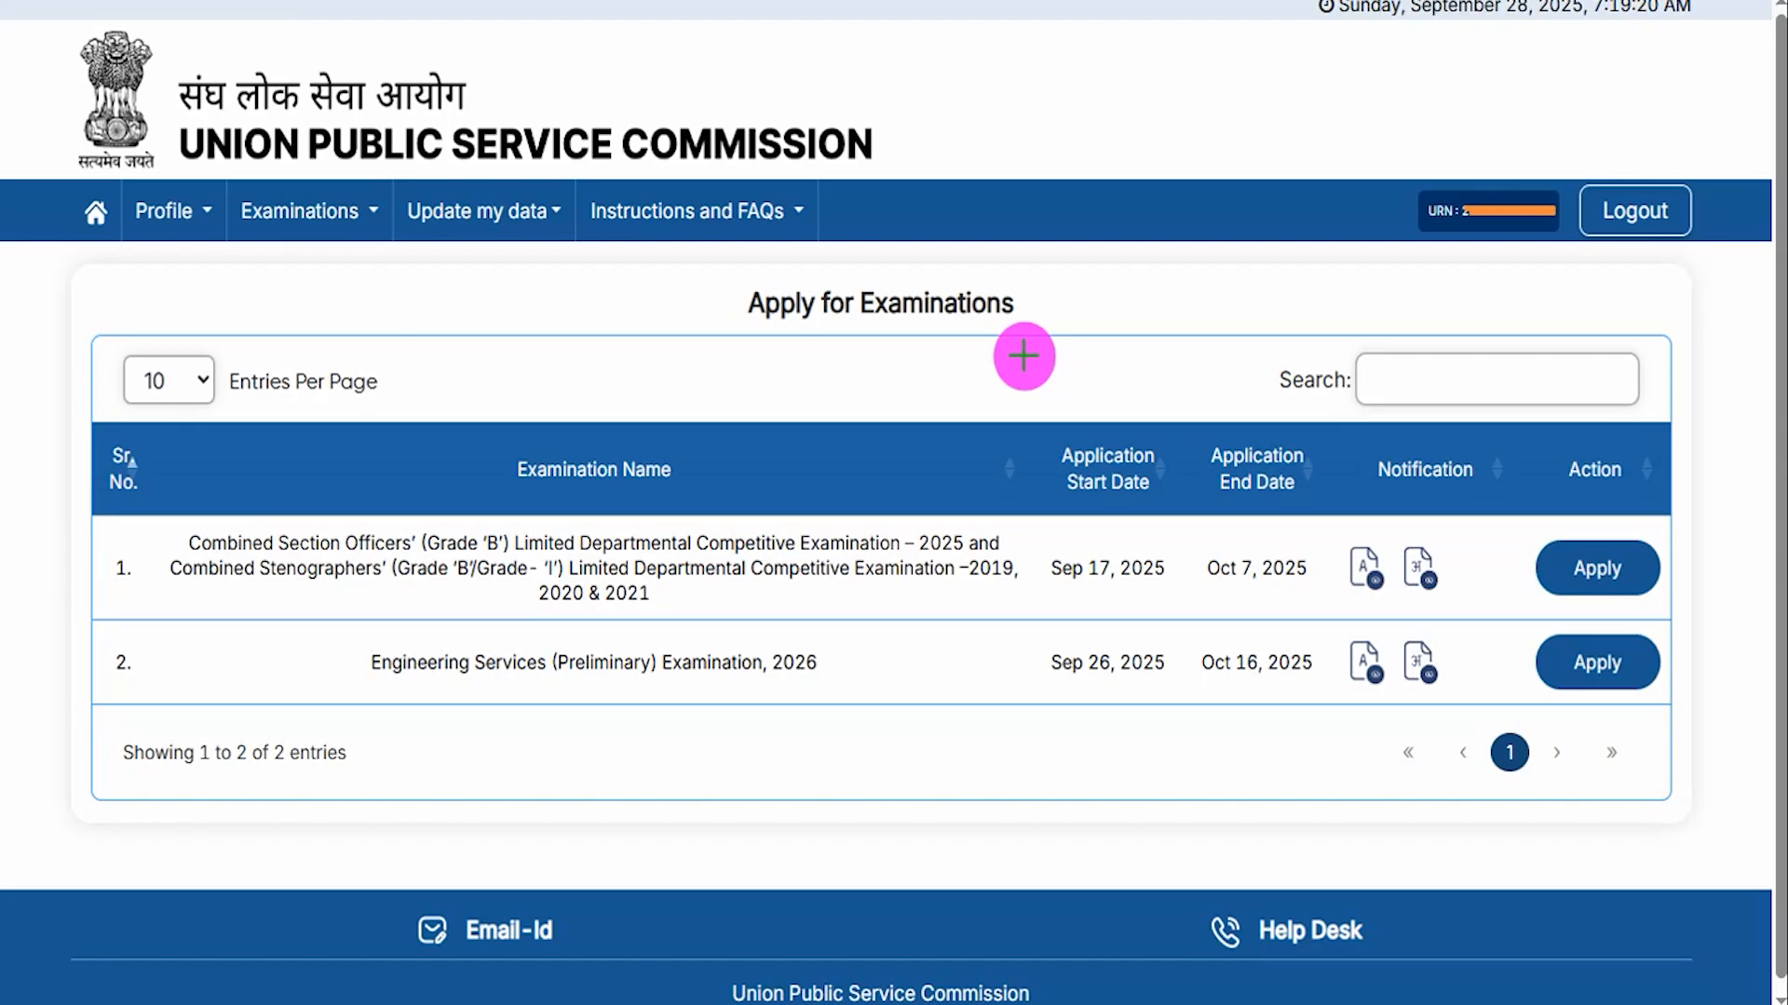
# Find the Engineering Services (Preliminary) Examination, 2026 among the open examinations and start applying for it.
pyautogui.moveTo(1023, 353); pyautogui.dragTo(1105, 262)
pyautogui.moveTo(1028, 536); pyautogui.dragTo(1066, 504)
pyautogui.moveTo(1016, 643); pyautogui.dragTo(1052, 619)
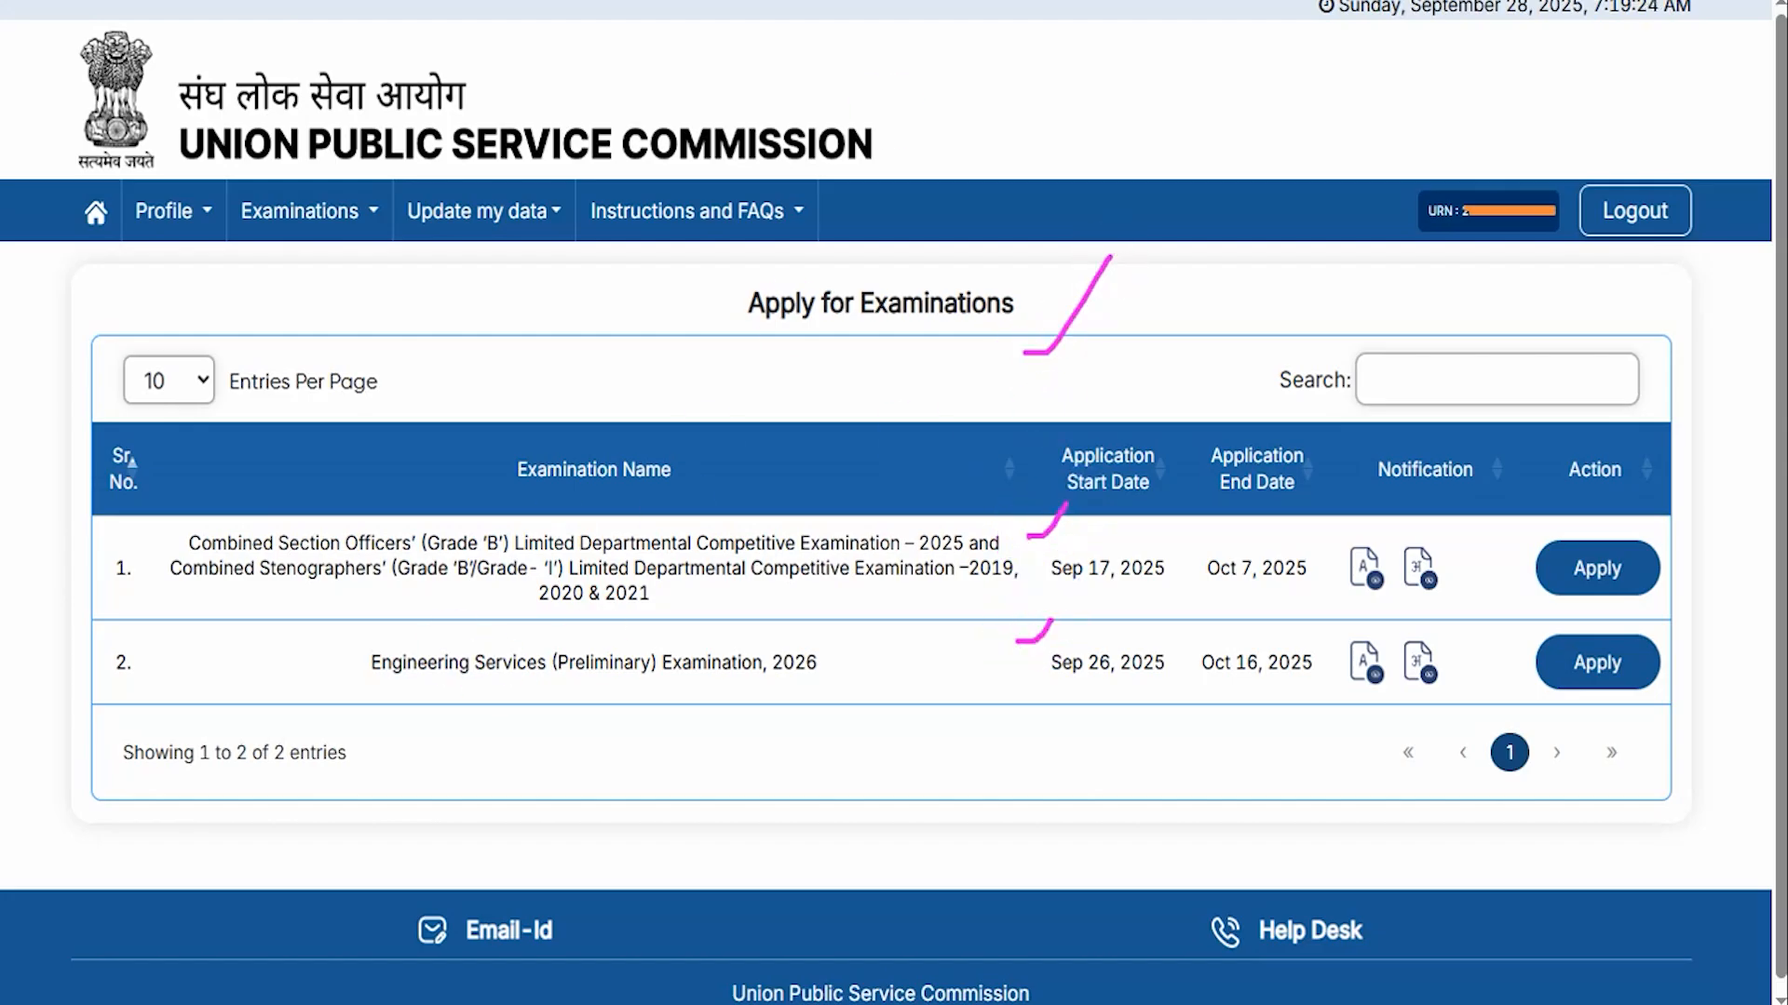
pyautogui.moveTo(312, 625); pyautogui.dragTo(854, 703)
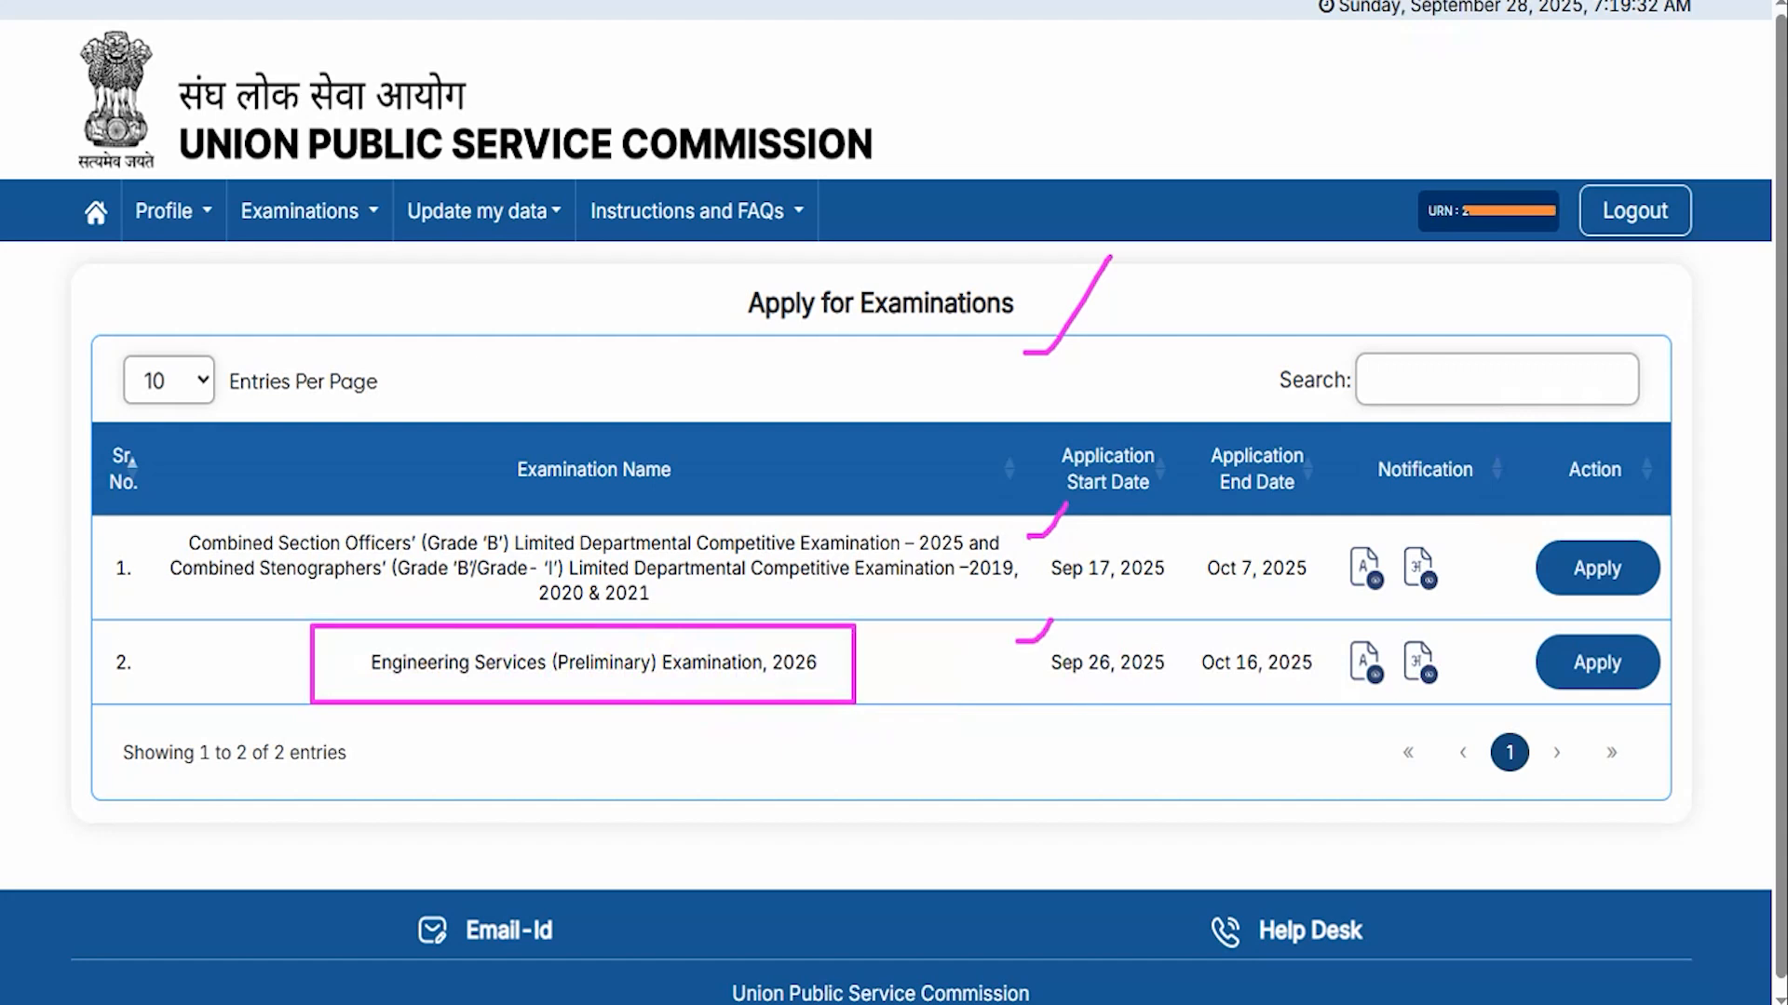
pyautogui.moveTo(1224, 792); pyautogui.dragTo(1366, 748)
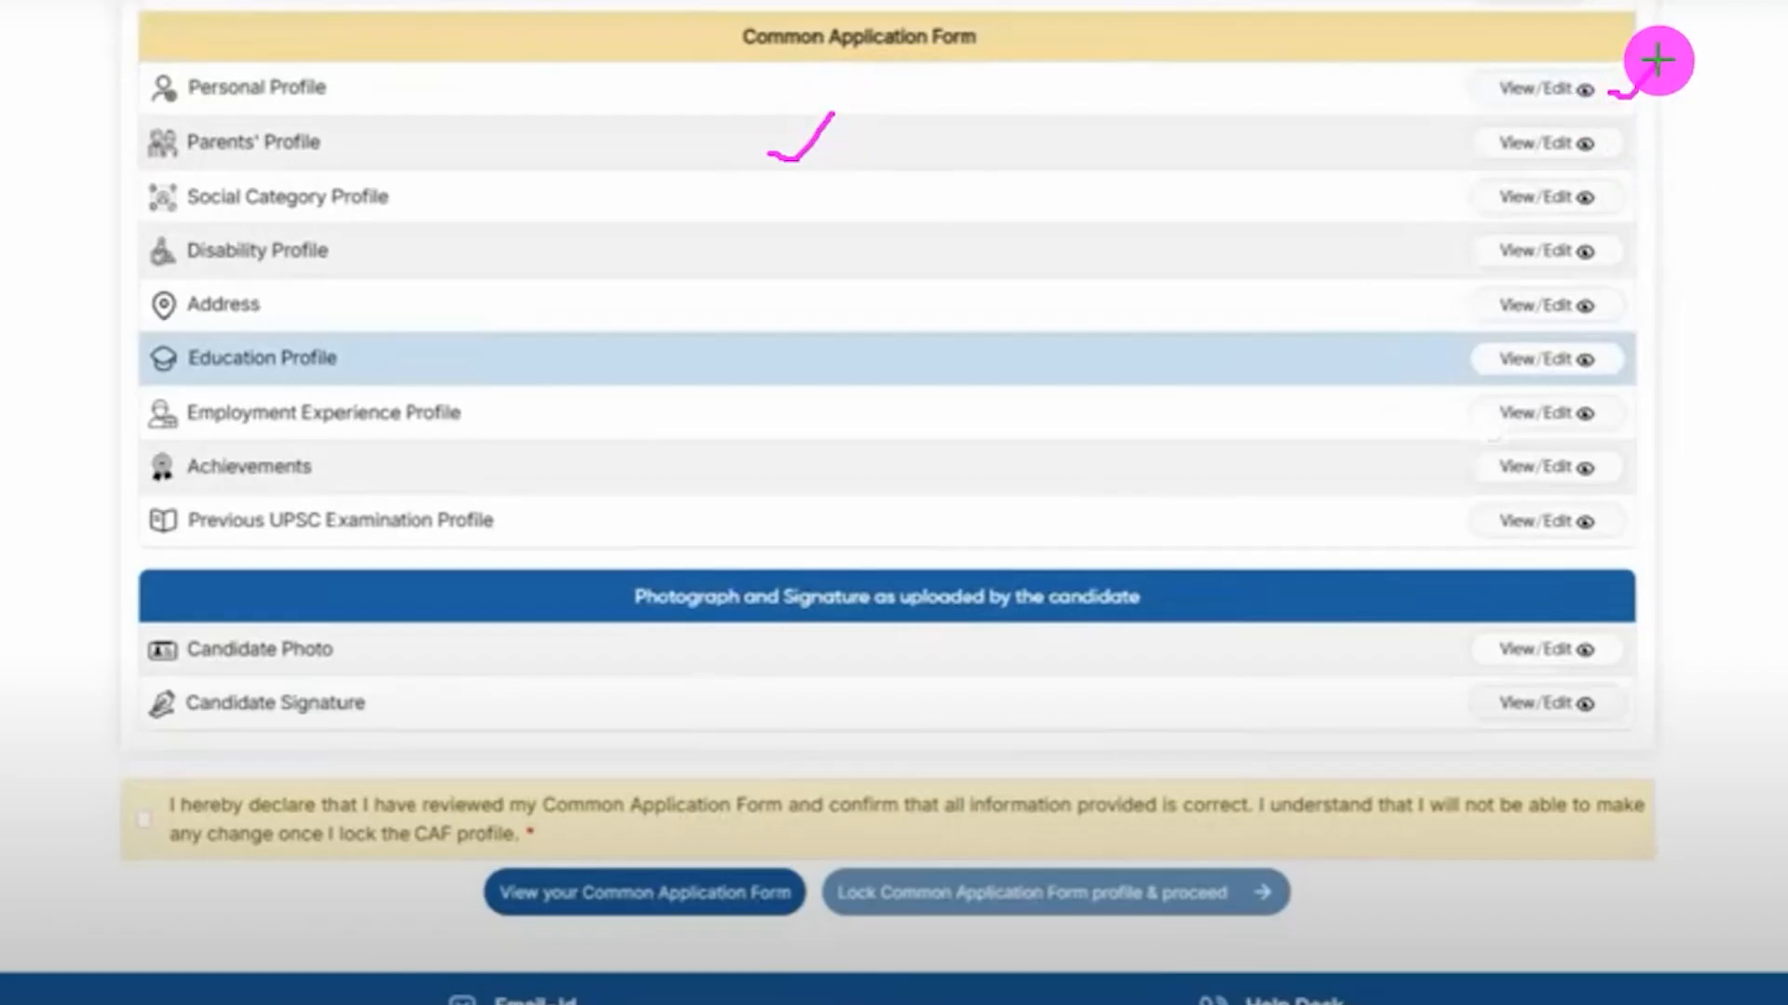
# Check the profile sections, photo and signature, then accept the declaration and lock the Common Application Form profile.
pyautogui.moveTo(1612, 135); pyautogui.dragTo(1641, 116)
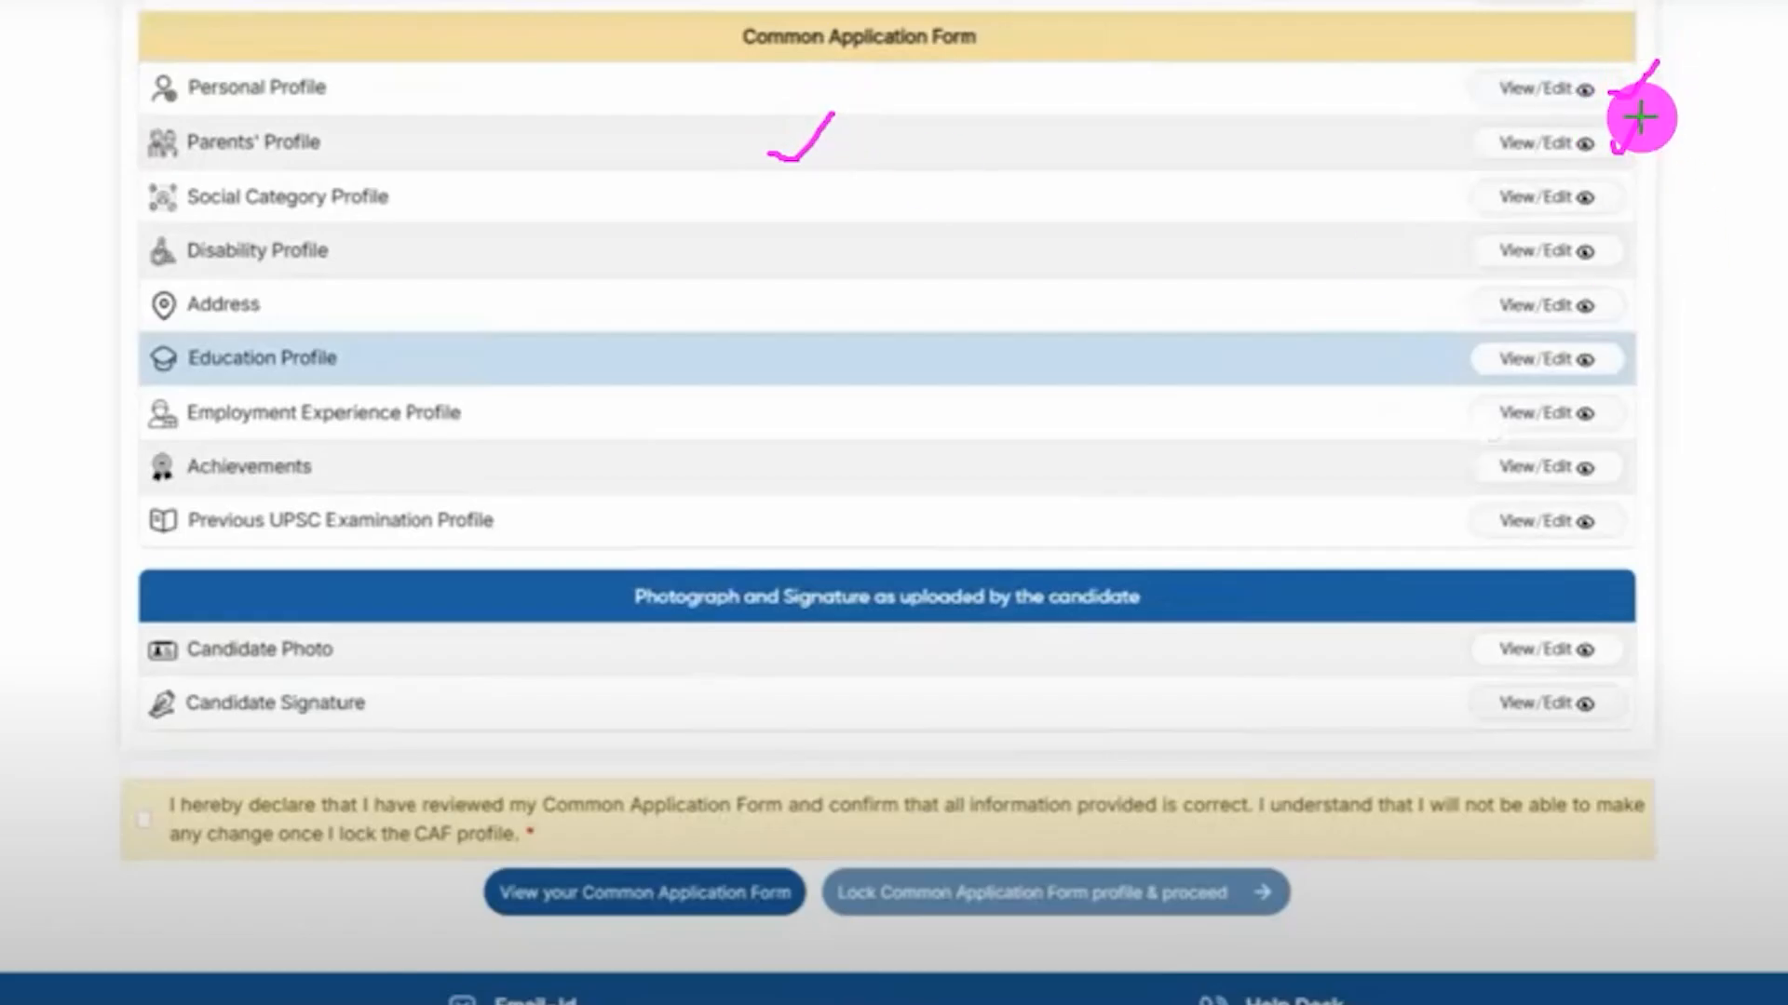
pyautogui.moveTo(1613, 195); pyautogui.dragTo(1639, 180)
pyautogui.moveTo(1614, 247); pyautogui.dragTo(1640, 237)
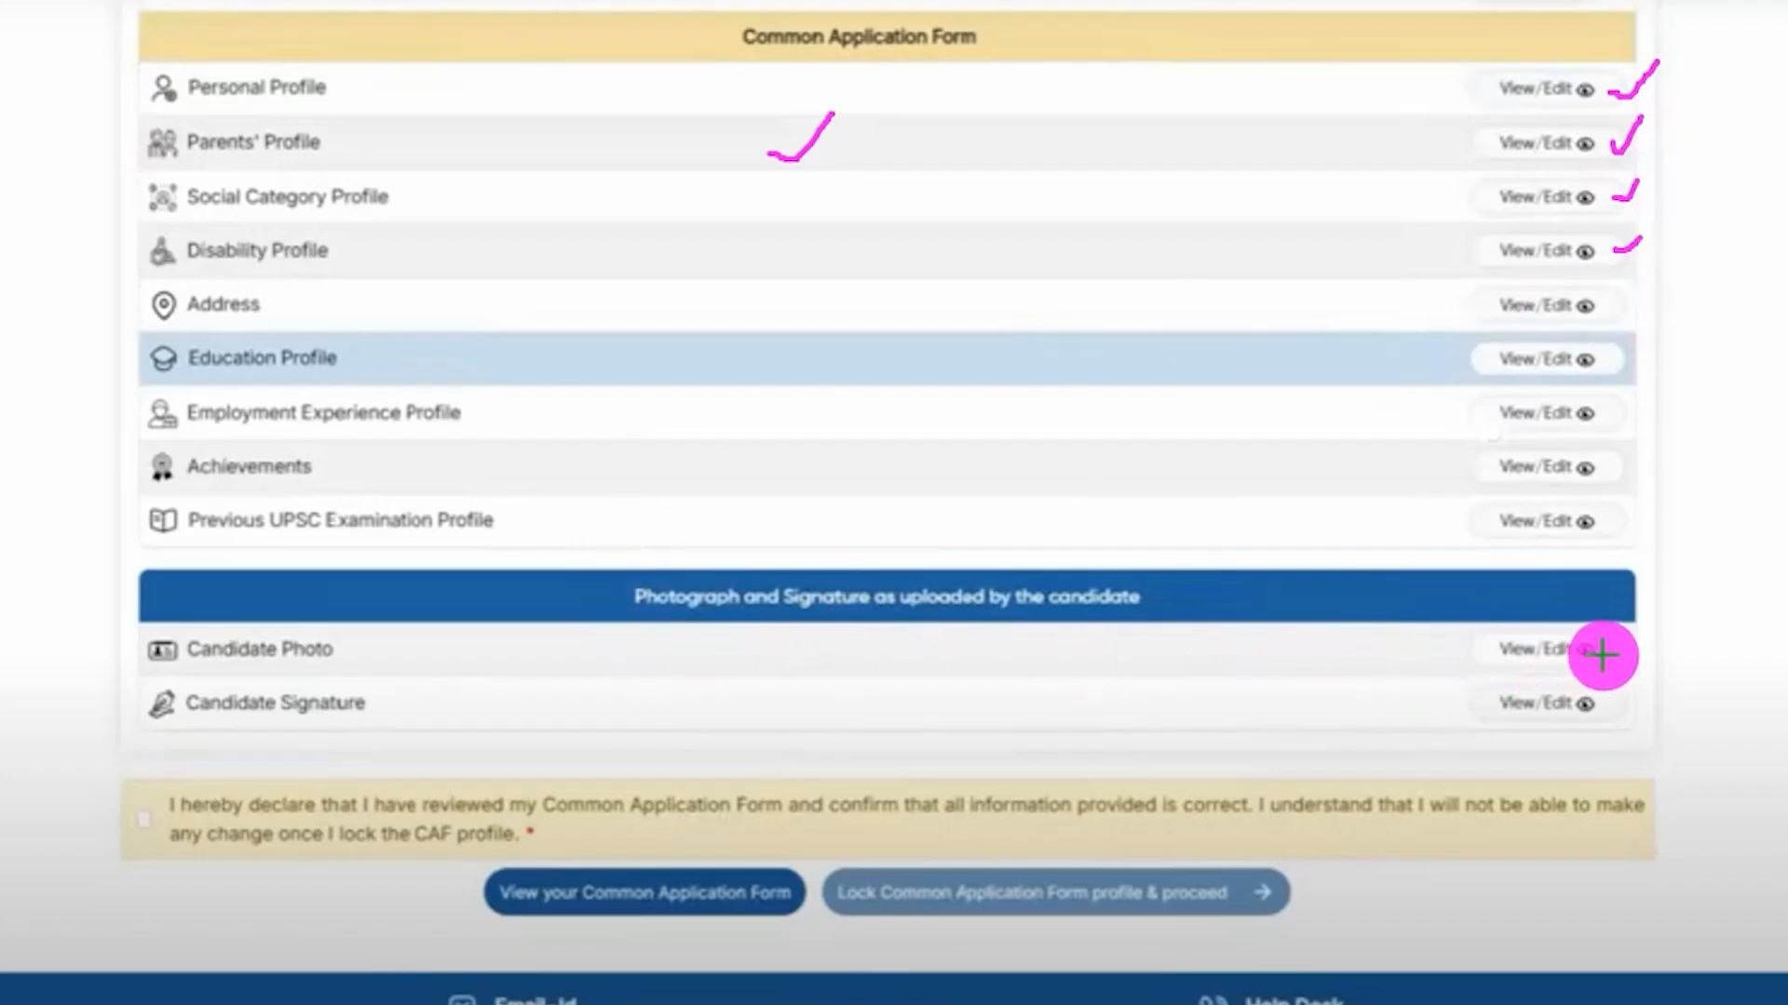
pyautogui.moveTo(1602, 656); pyautogui.dragTo(1637, 624)
pyautogui.moveTo(1603, 715); pyautogui.dragTo(1677, 655)
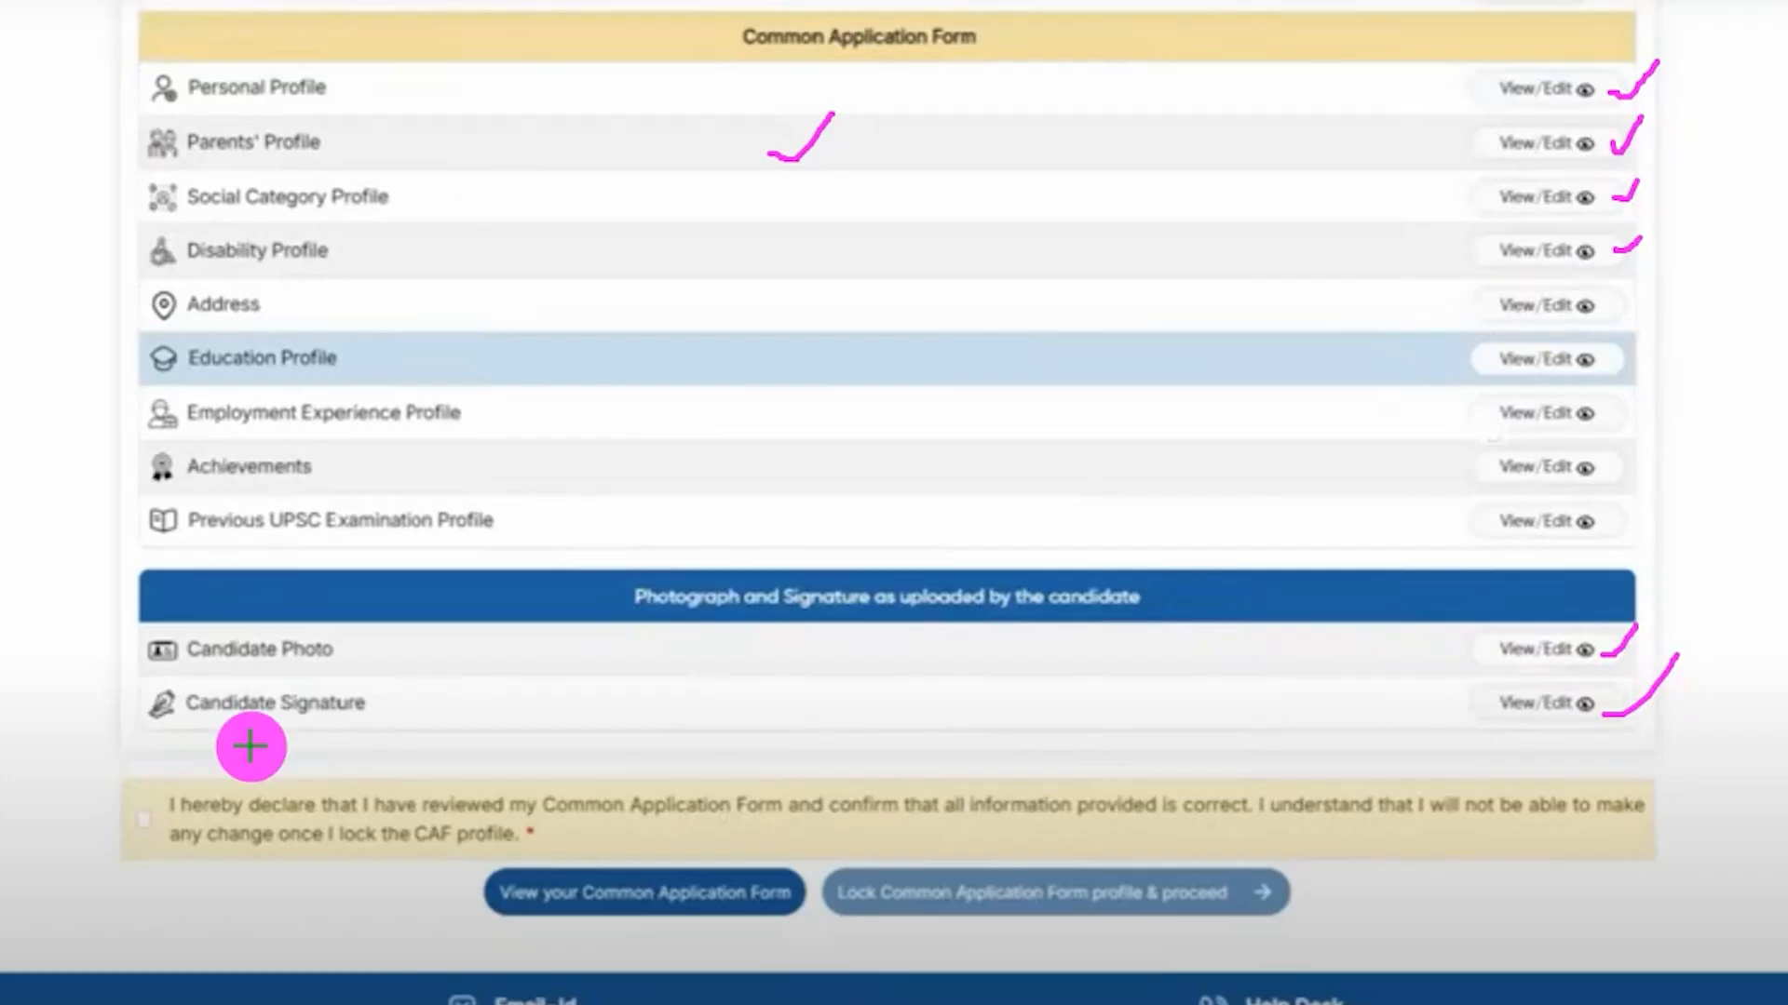
pyautogui.moveTo(139, 820); pyautogui.dragTo(197, 777)
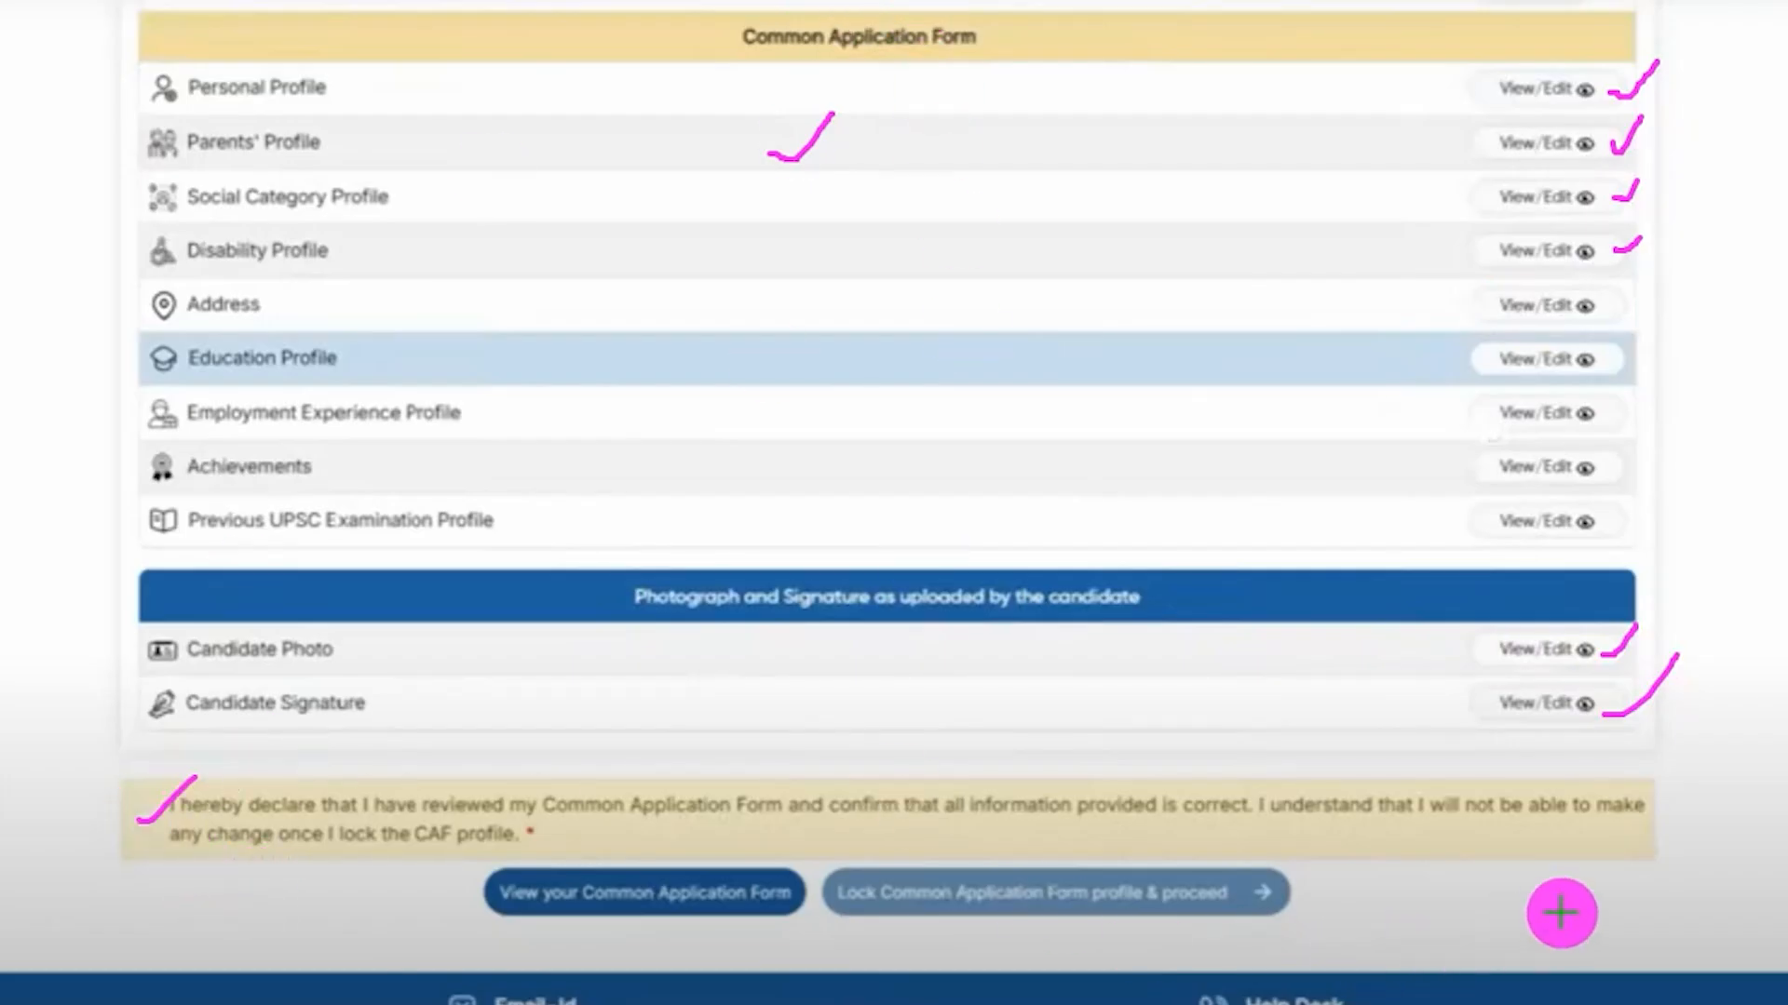
pyautogui.moveTo(1685, 892); pyautogui.dragTo(1280, 894)
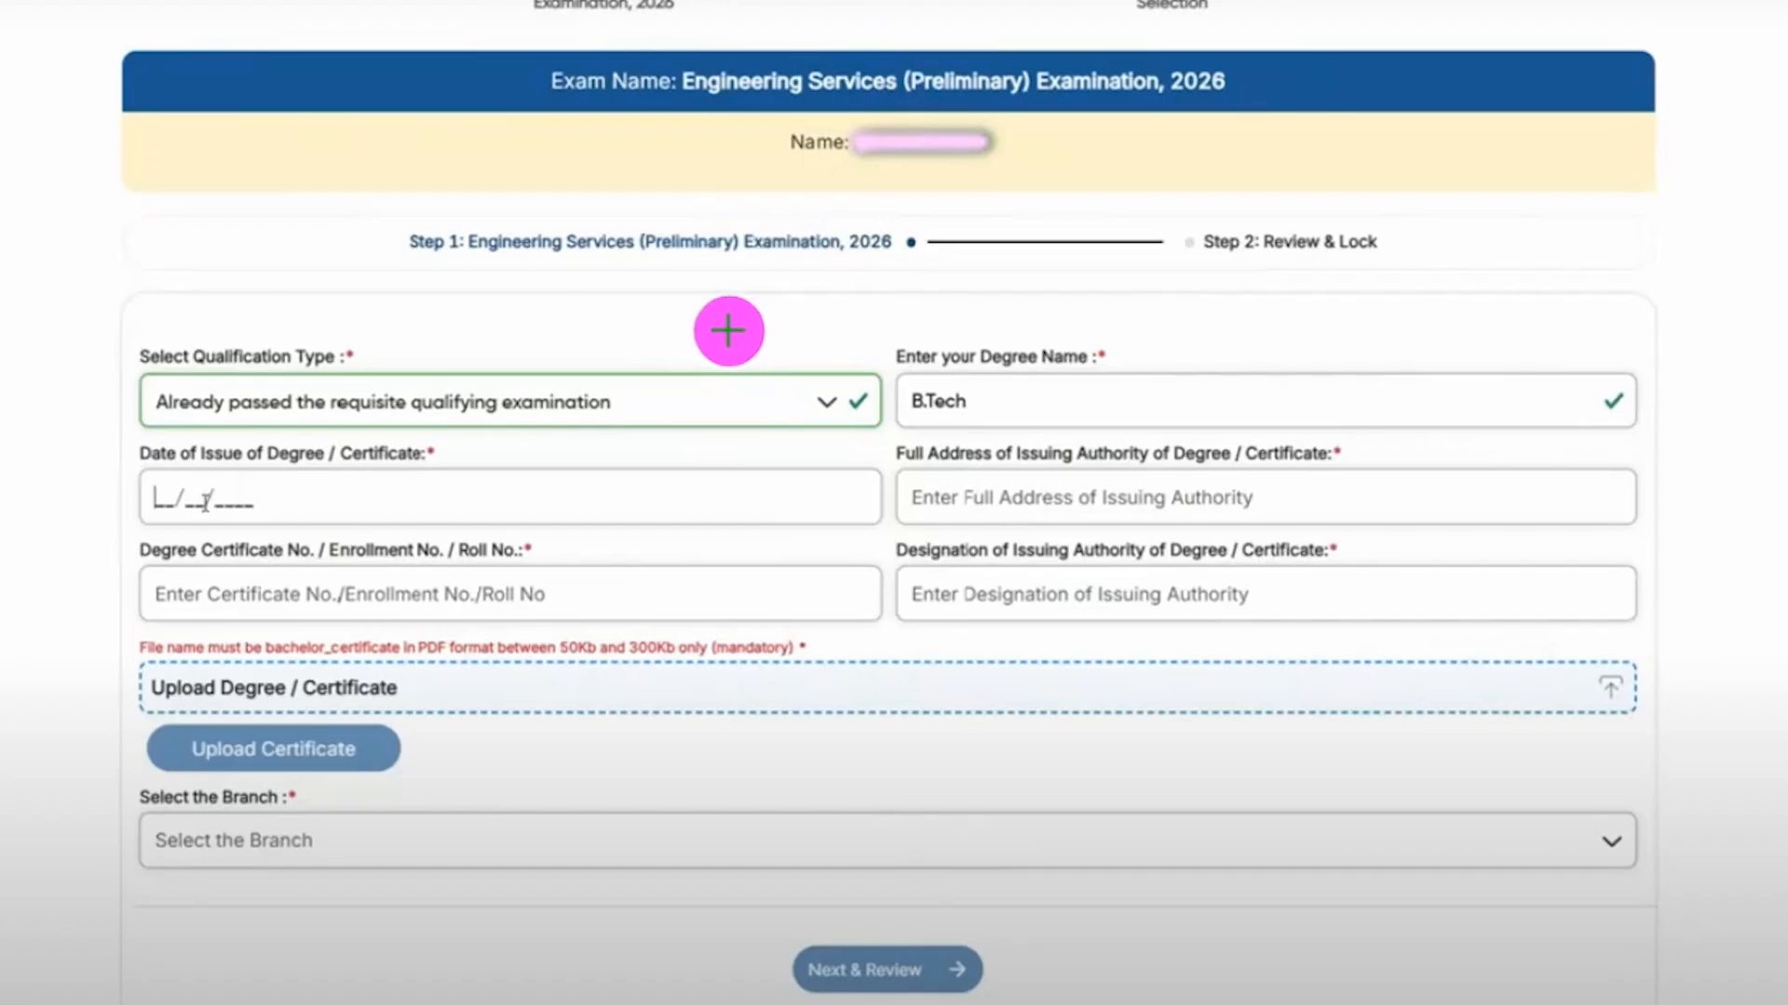
# Examine the qualification type, degree name, issue date, certificate number and issuing authority fields of the exam-specific form.
pyautogui.moveTo(667, 331); pyautogui.dragTo(745, 277)
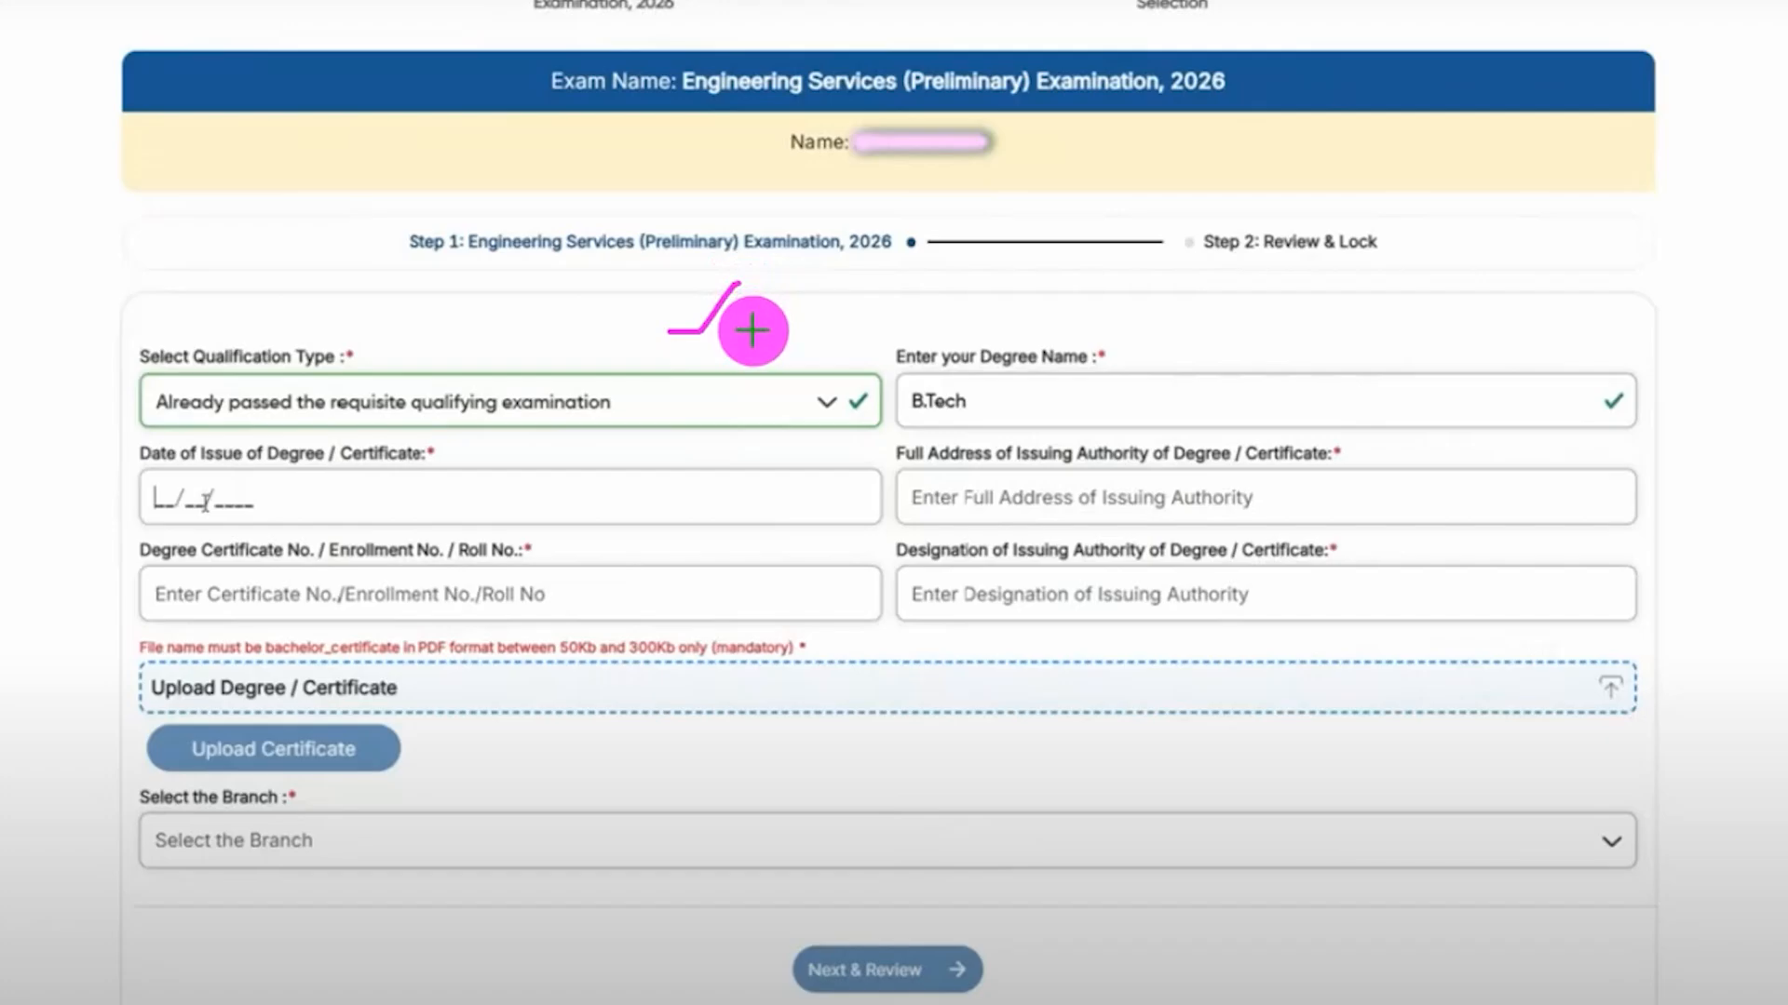
pyautogui.moveTo(744, 352); pyautogui.dragTo(796, 291)
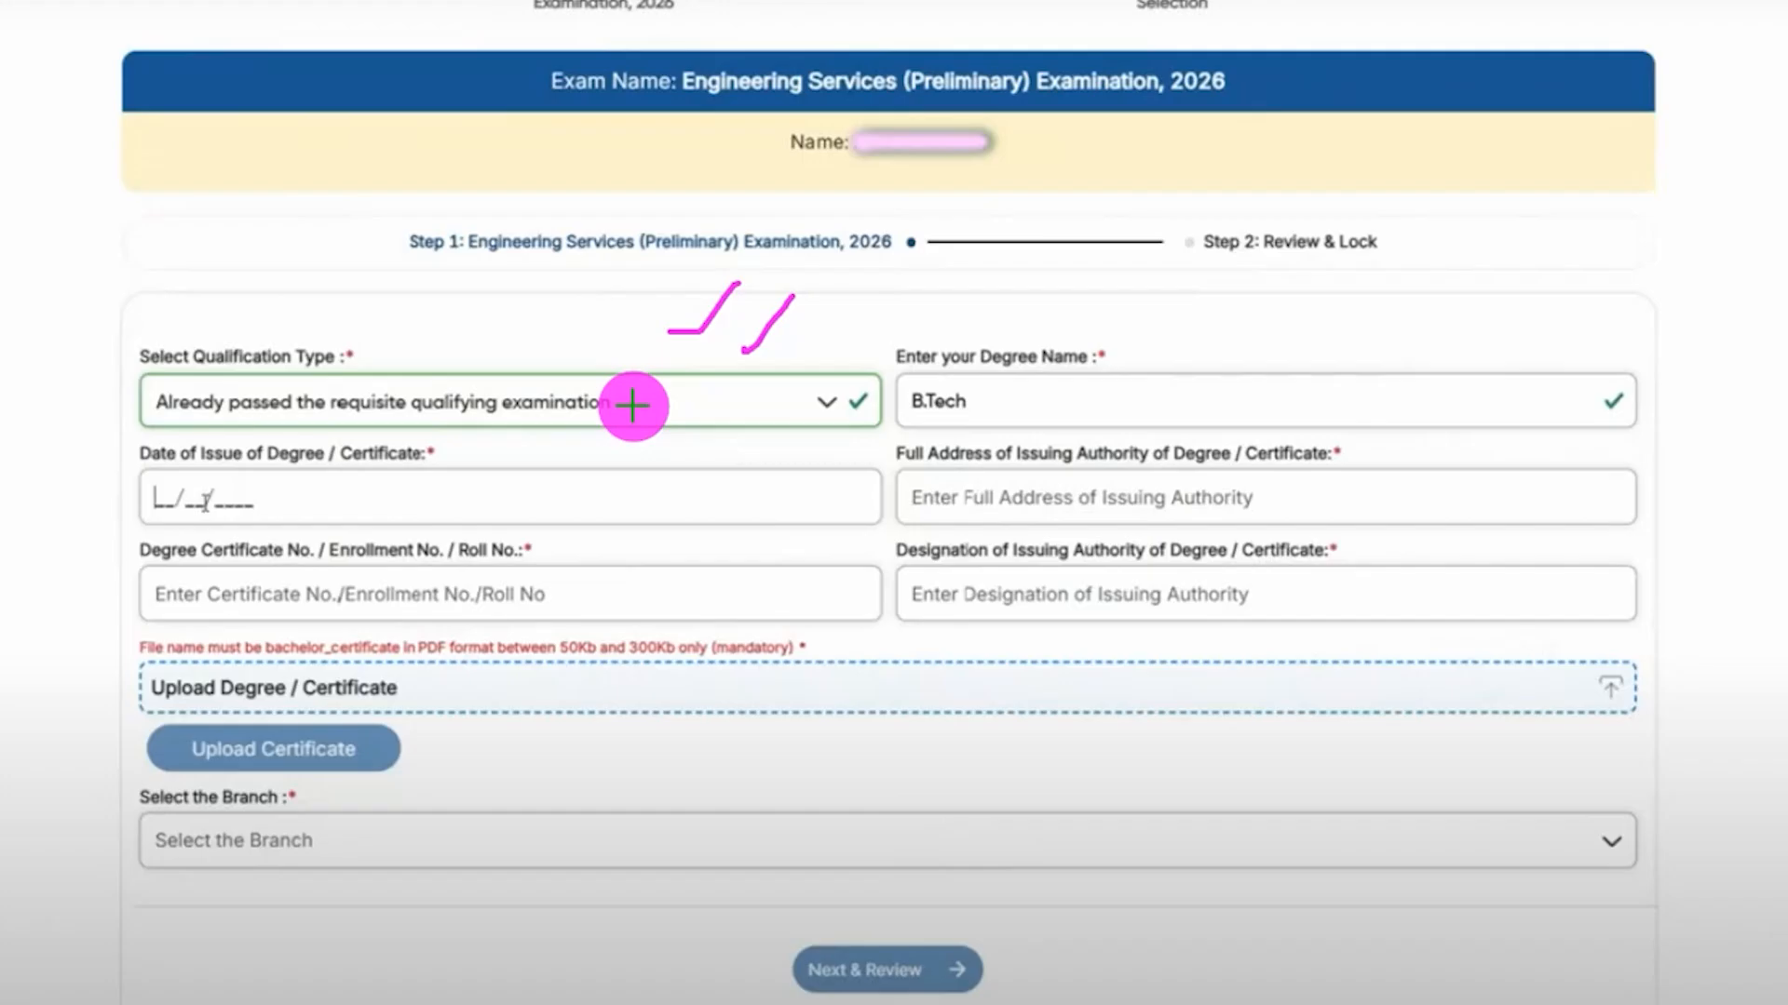
pyautogui.moveTo(633, 406); pyautogui.dragTo(689, 355)
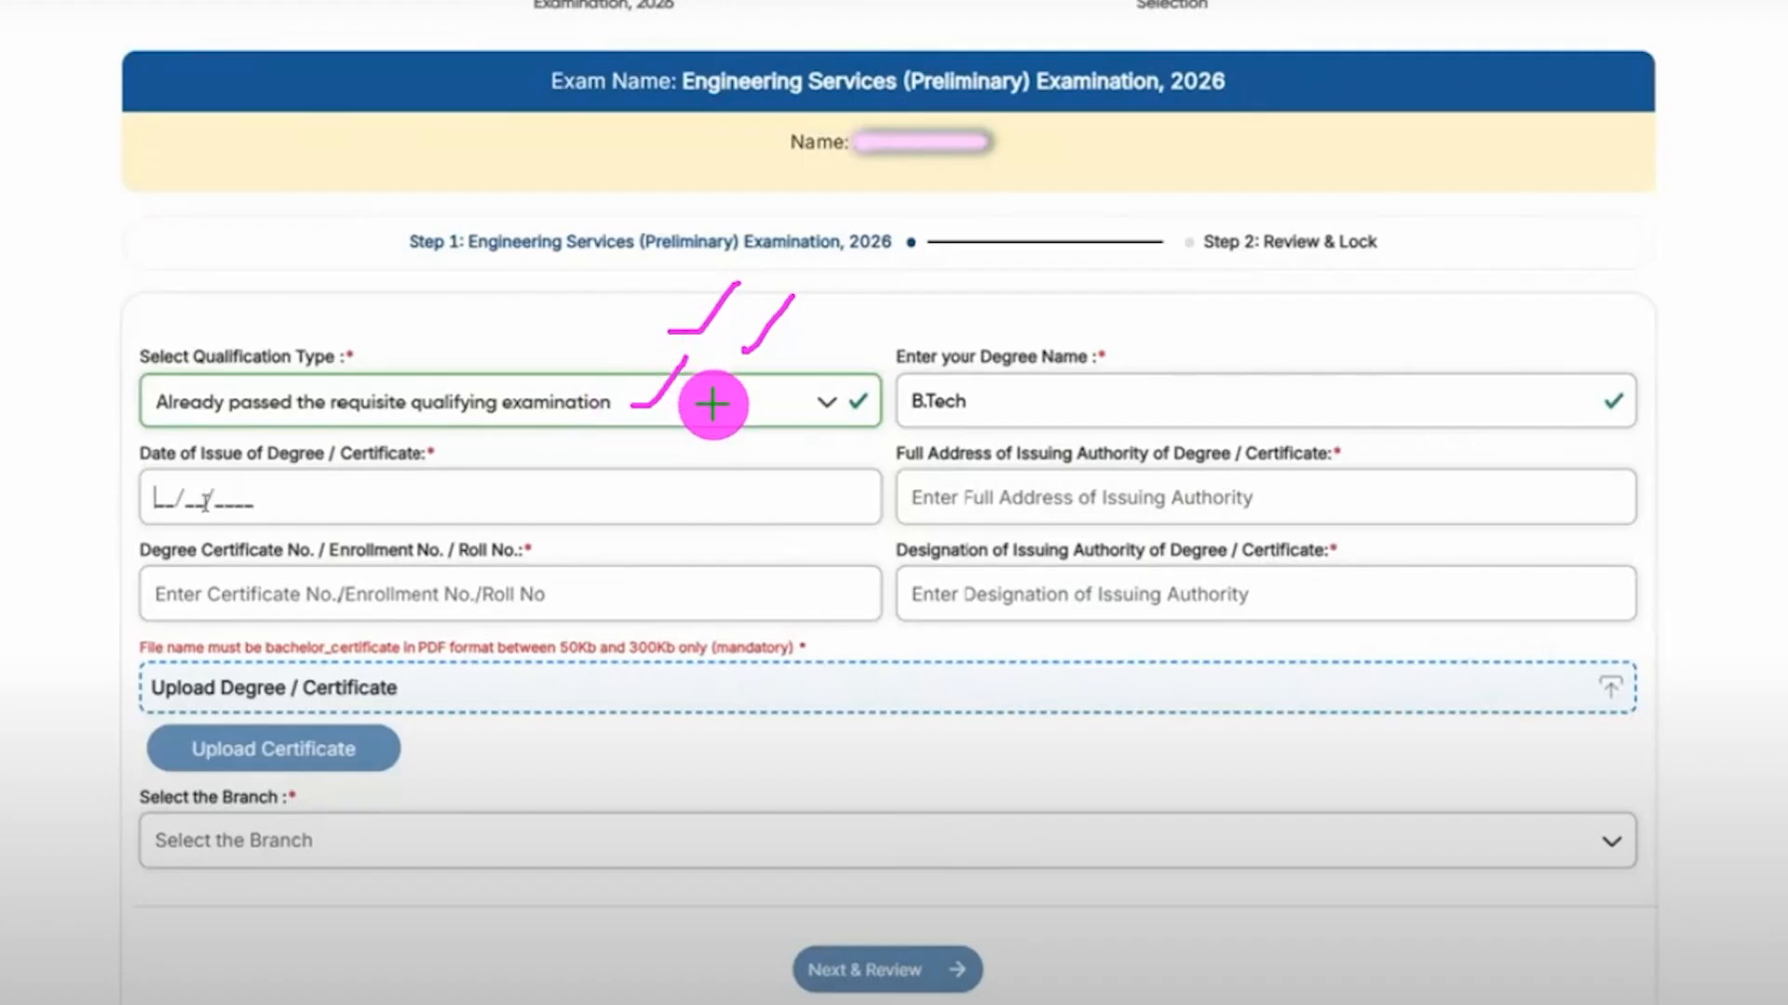
pyautogui.moveTo(712, 406); pyautogui.dragTo(745, 372)
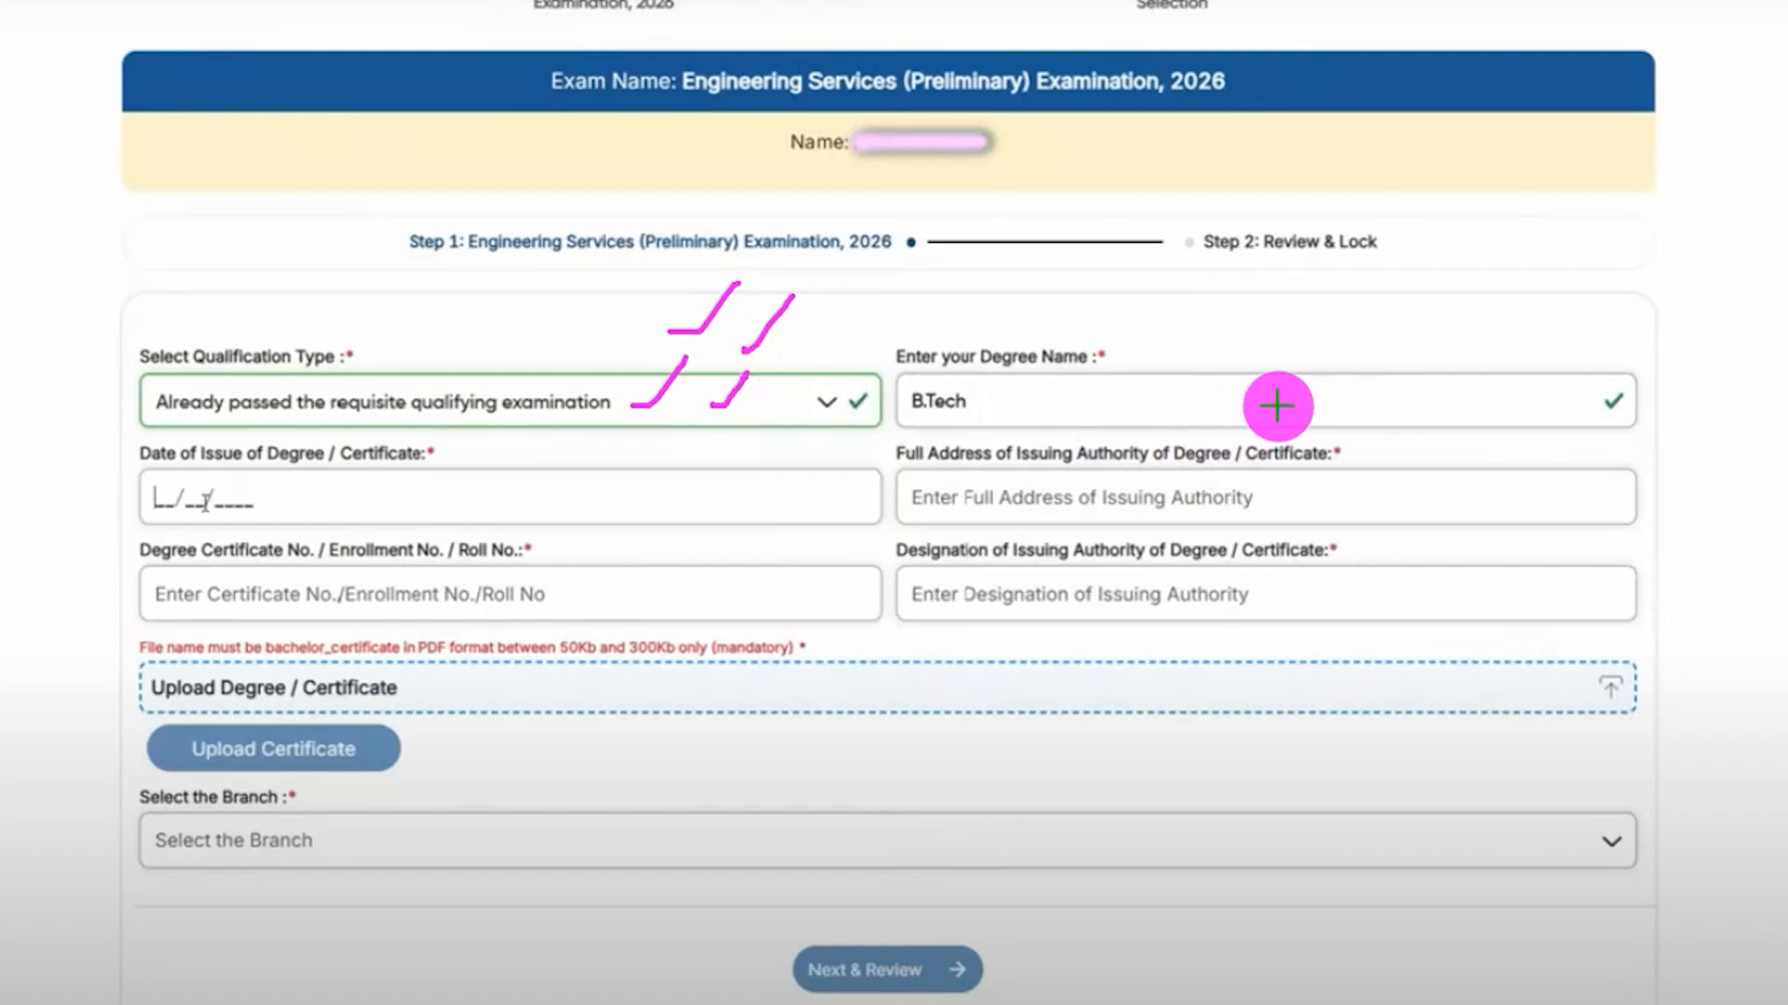
pyautogui.moveTo(1277, 406); pyautogui.dragTo(1347, 357)
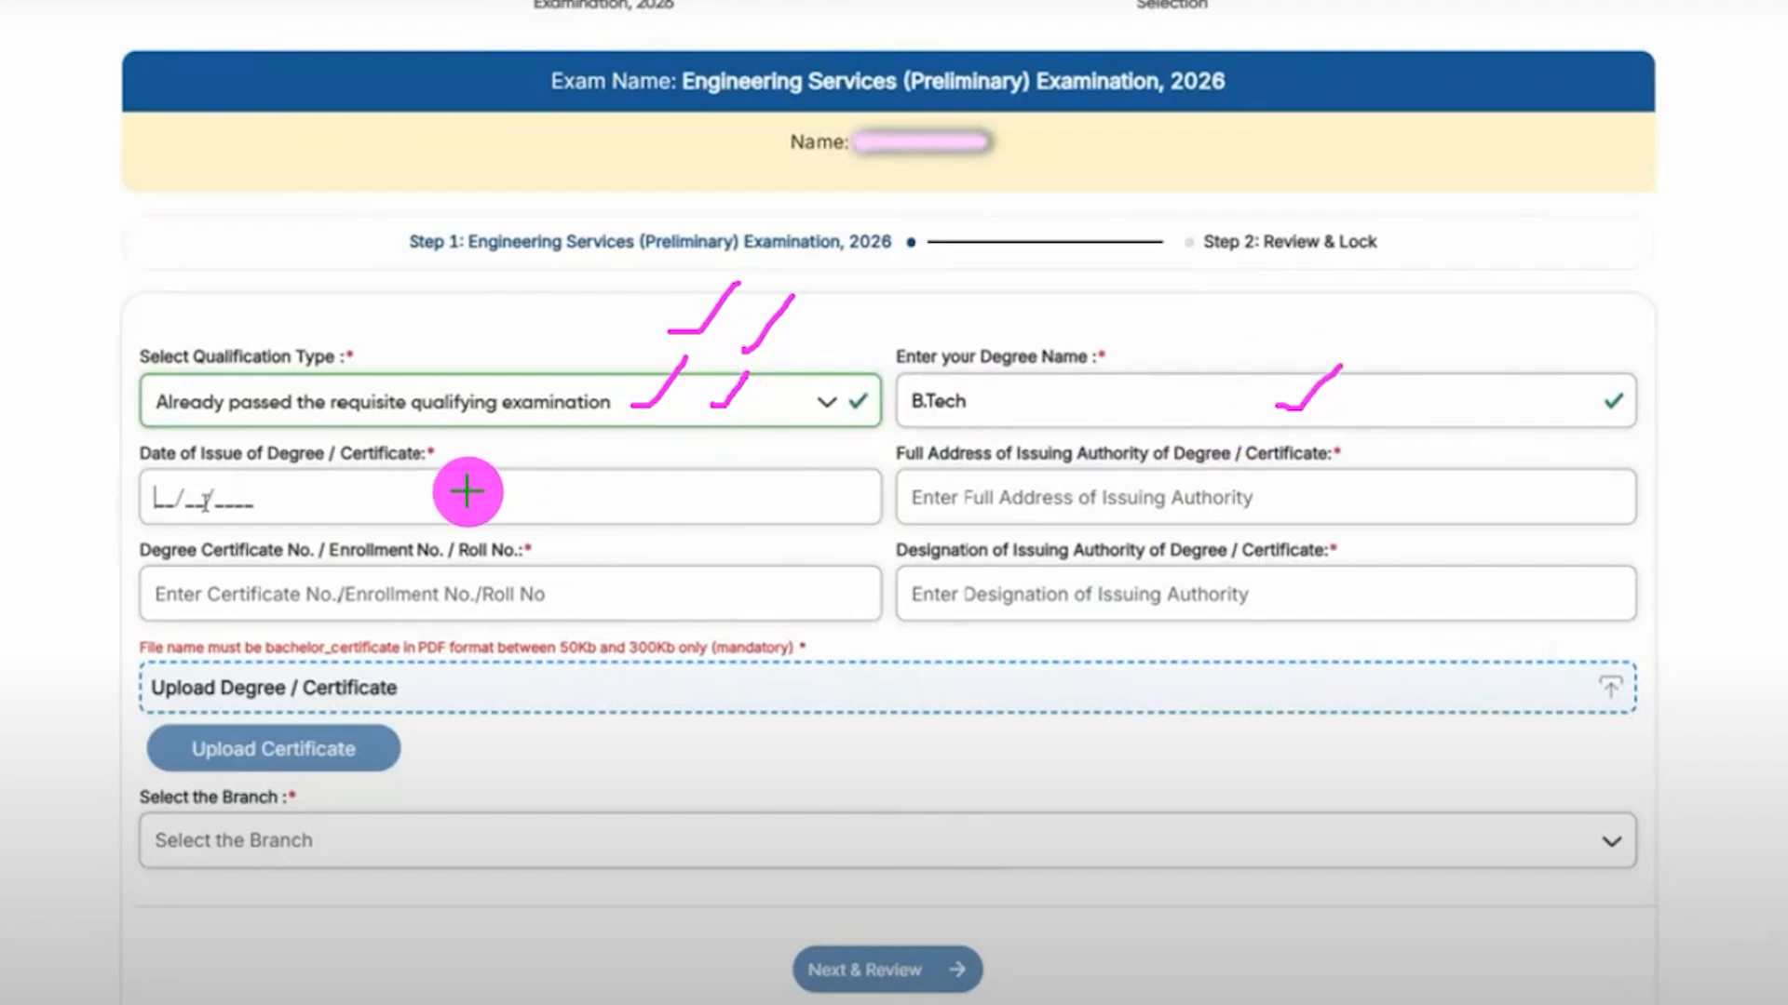
pyautogui.moveTo(468, 499); pyautogui.dragTo(538, 466)
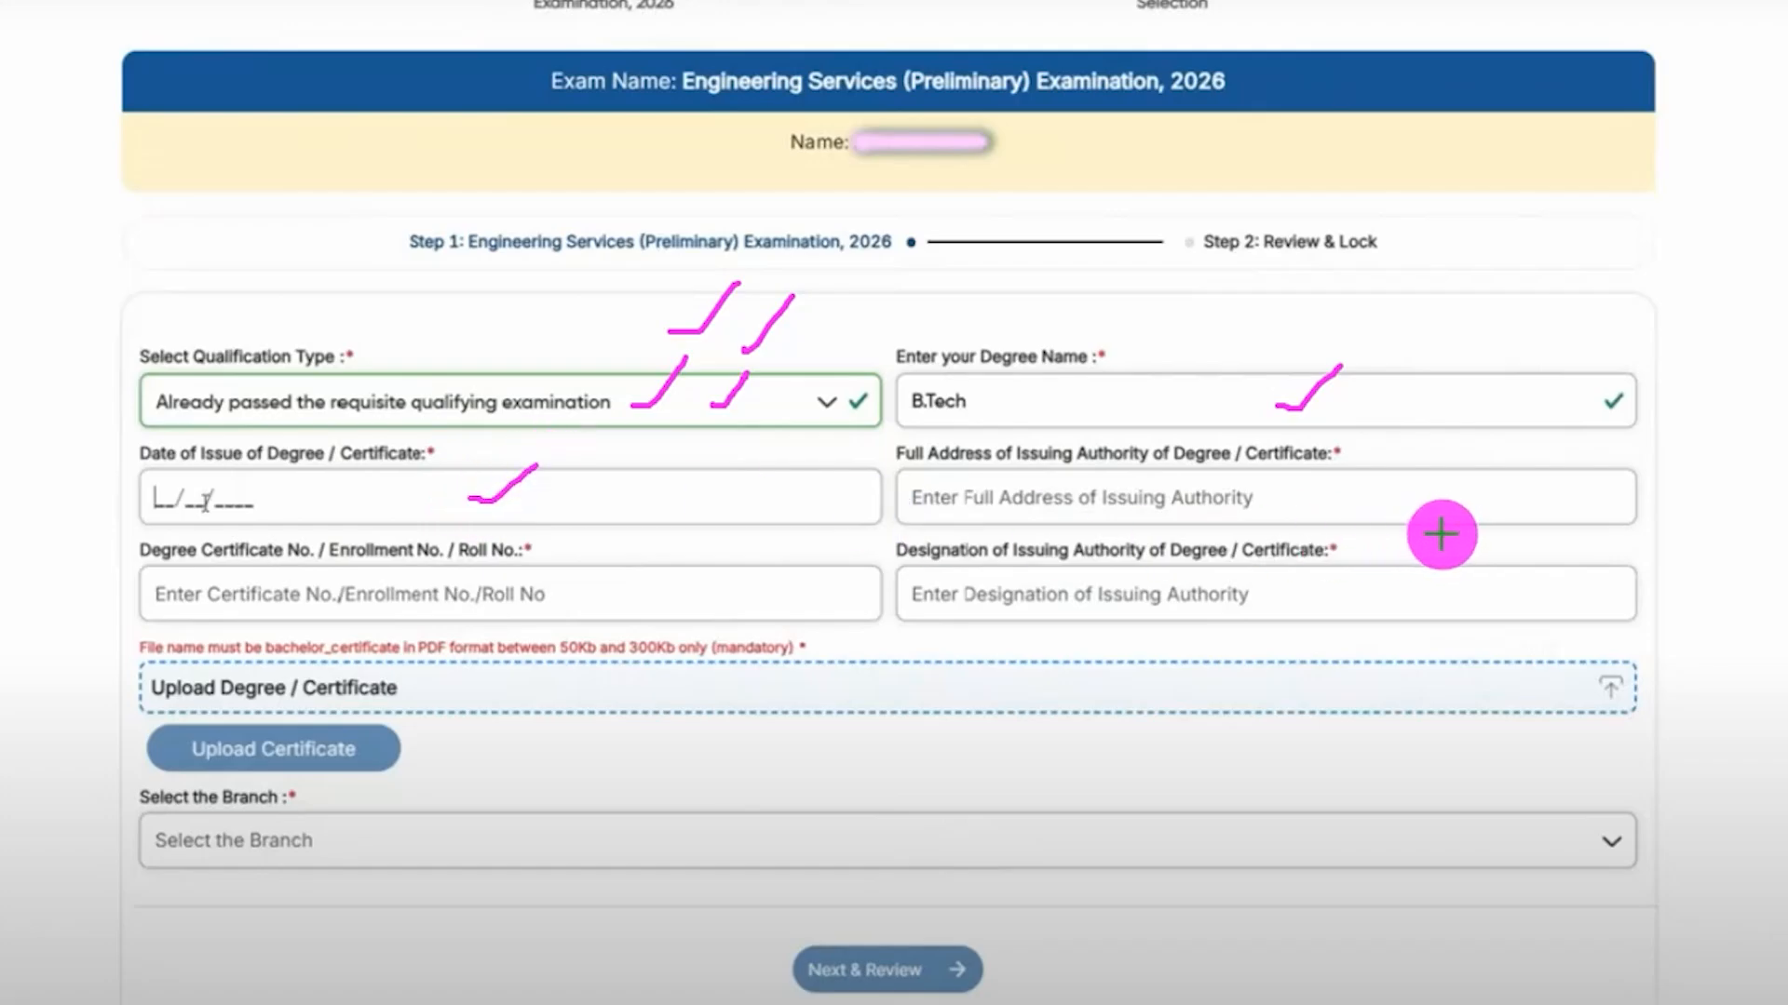
pyautogui.moveTo(1392, 496)
pyautogui.mouseDown()
pyautogui.moveTo(1416, 500)
pyautogui.moveTo(1459, 434)
pyautogui.mouseUp()
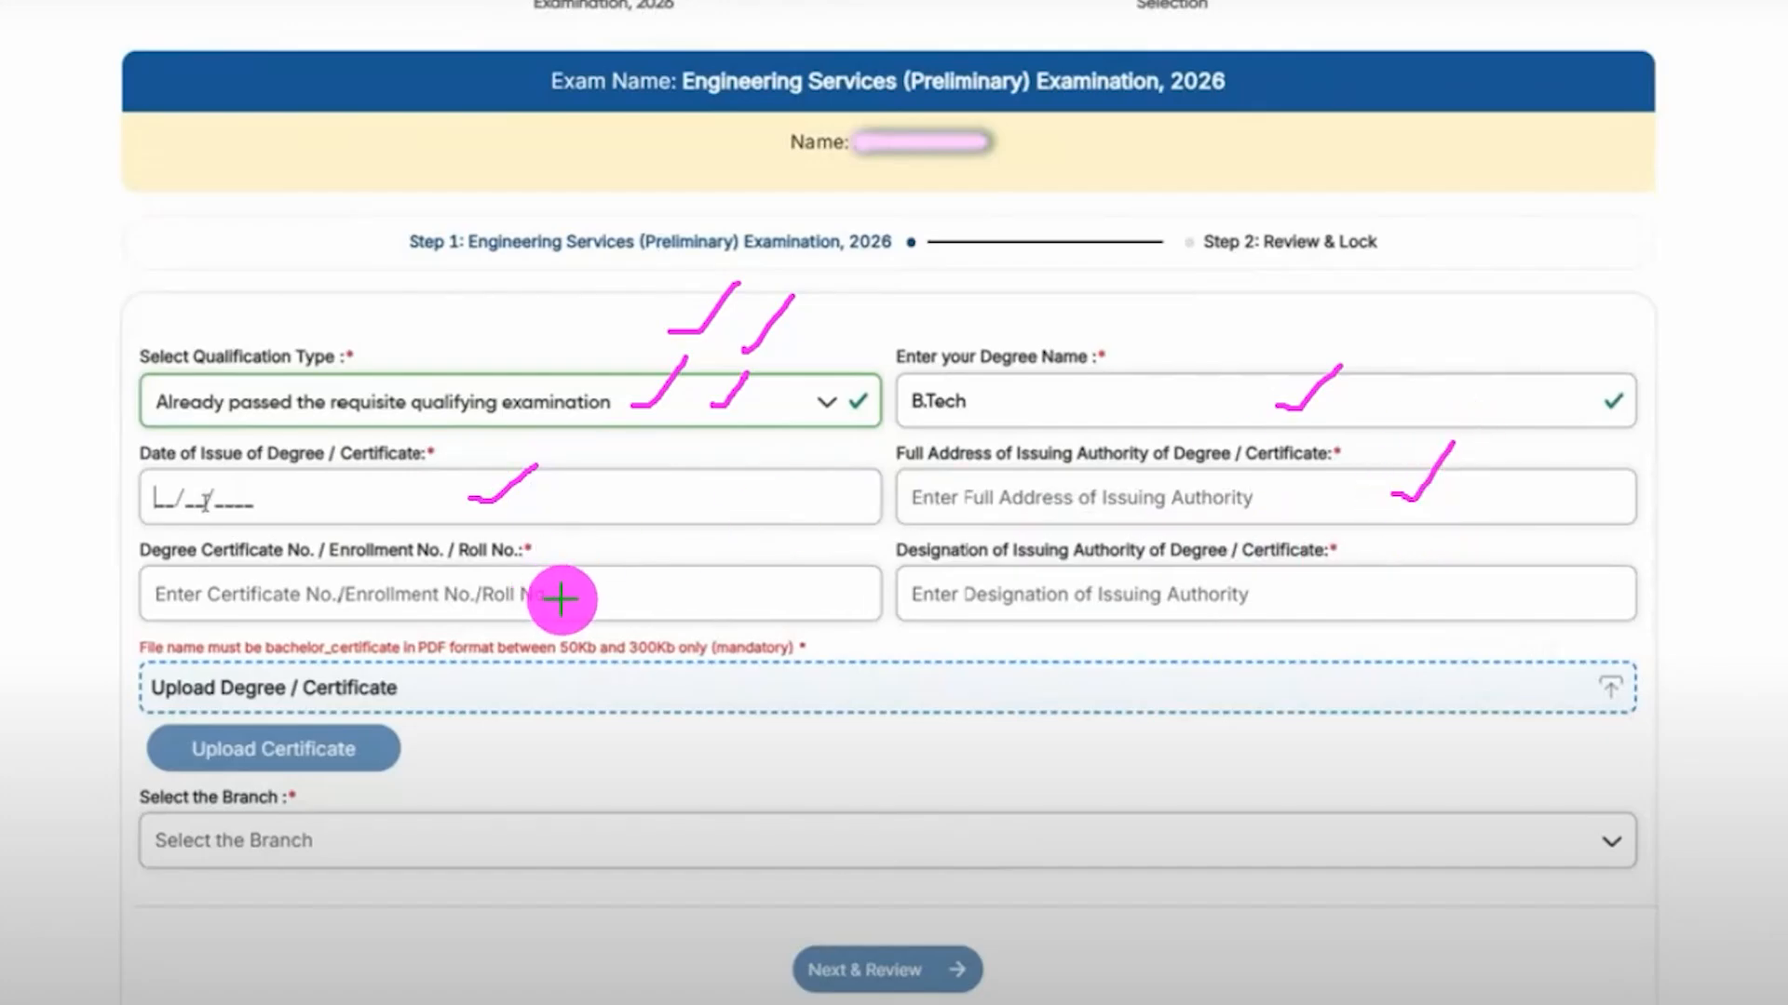
pyautogui.moveTo(566, 594); pyautogui.dragTo(650, 549)
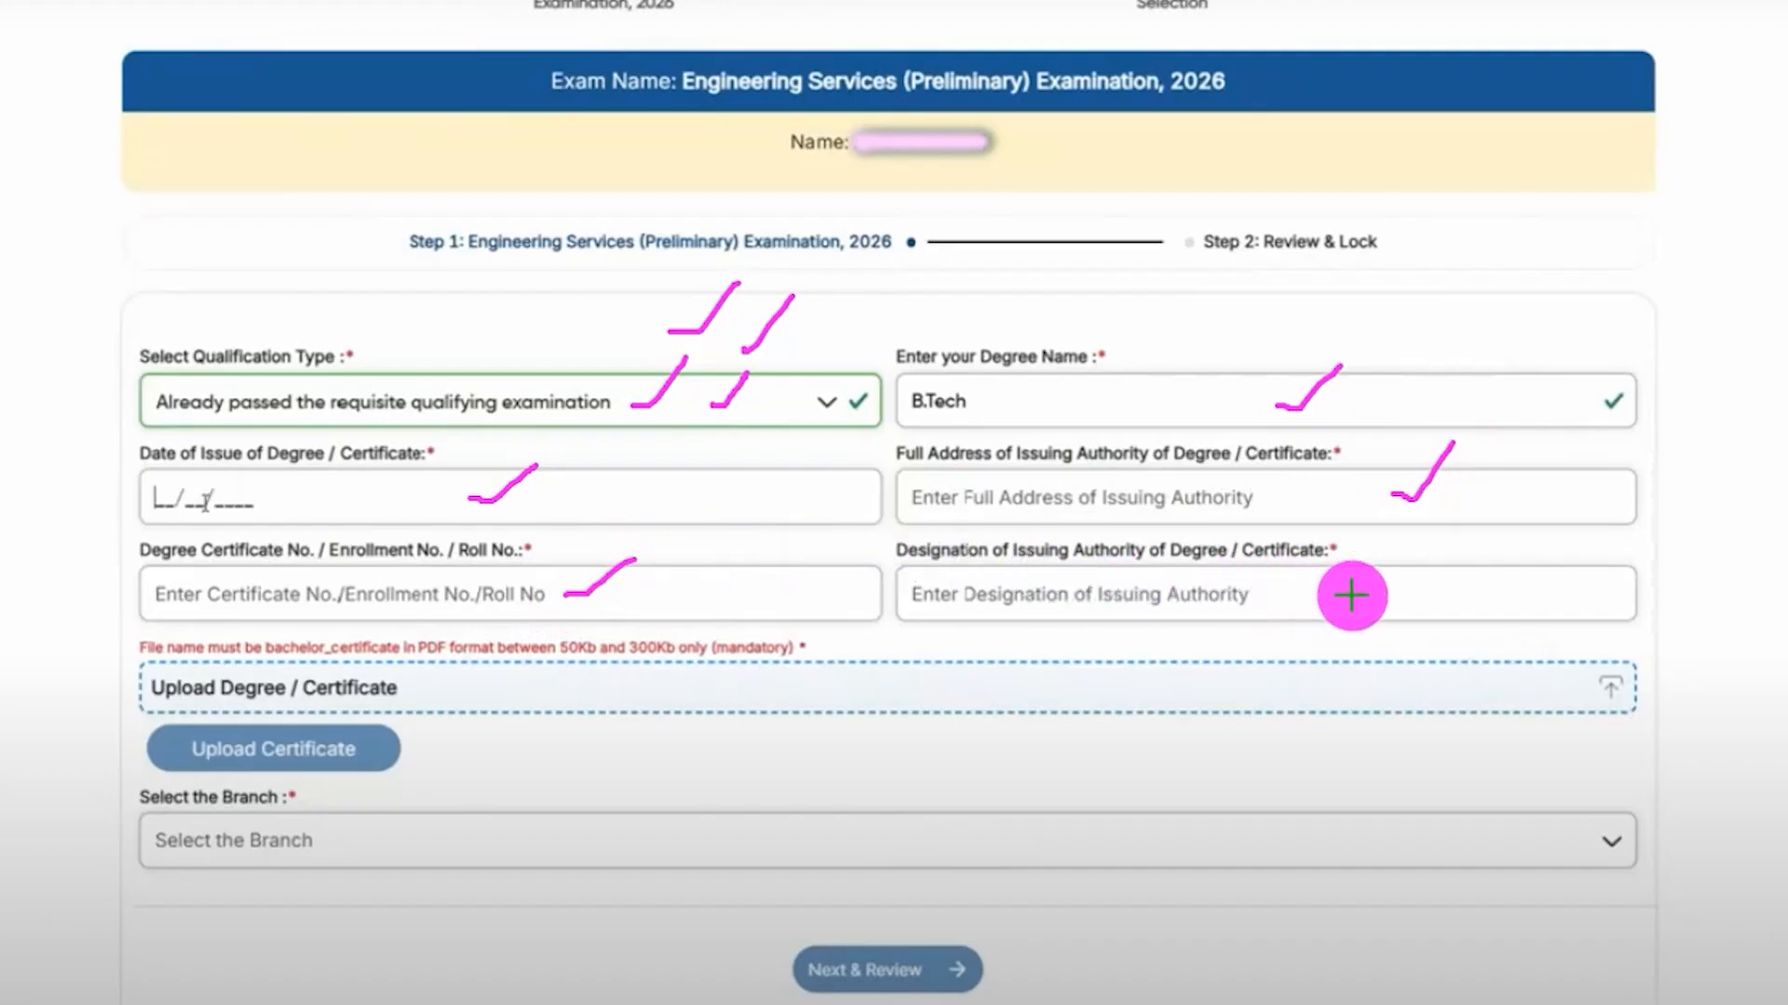
pyautogui.moveTo(1363, 596); pyautogui.dragTo(1414, 540)
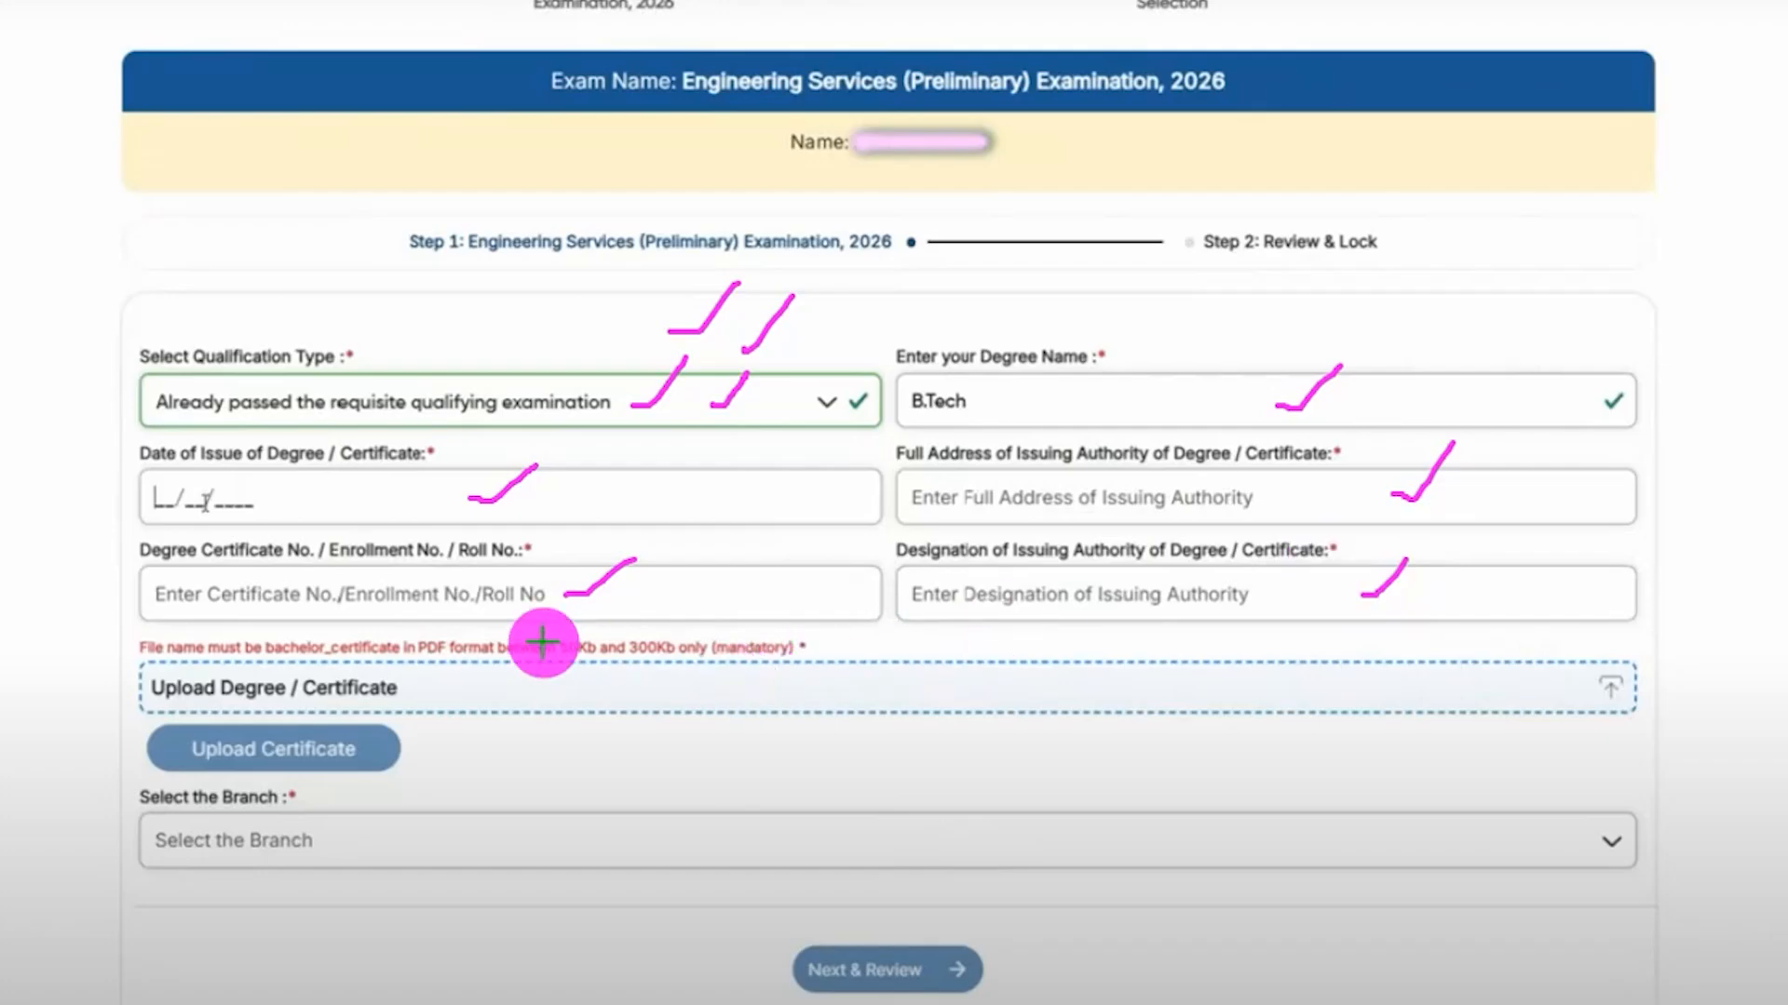
# Review the file name, format and size requirements for the degree certificate upload and the branch selection.
pyautogui.moveTo(440, 637); pyautogui.dragTo(480, 602)
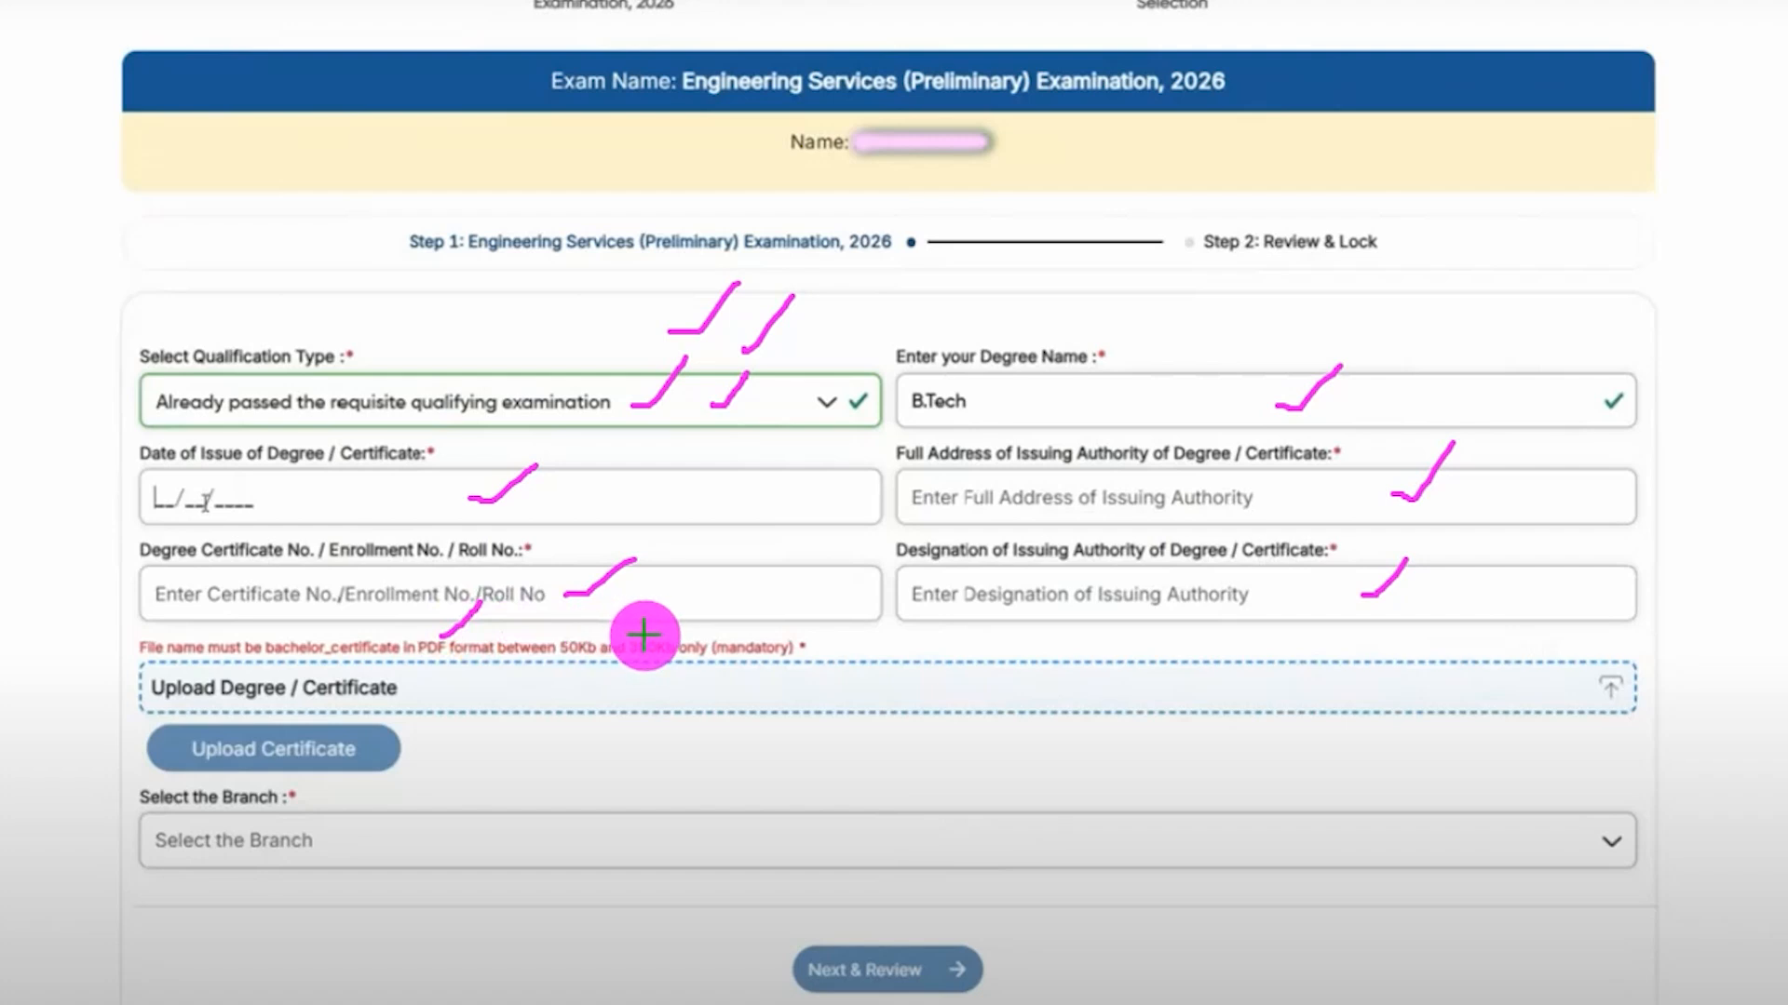
pyautogui.moveTo(642, 638); pyautogui.dragTo(705, 587)
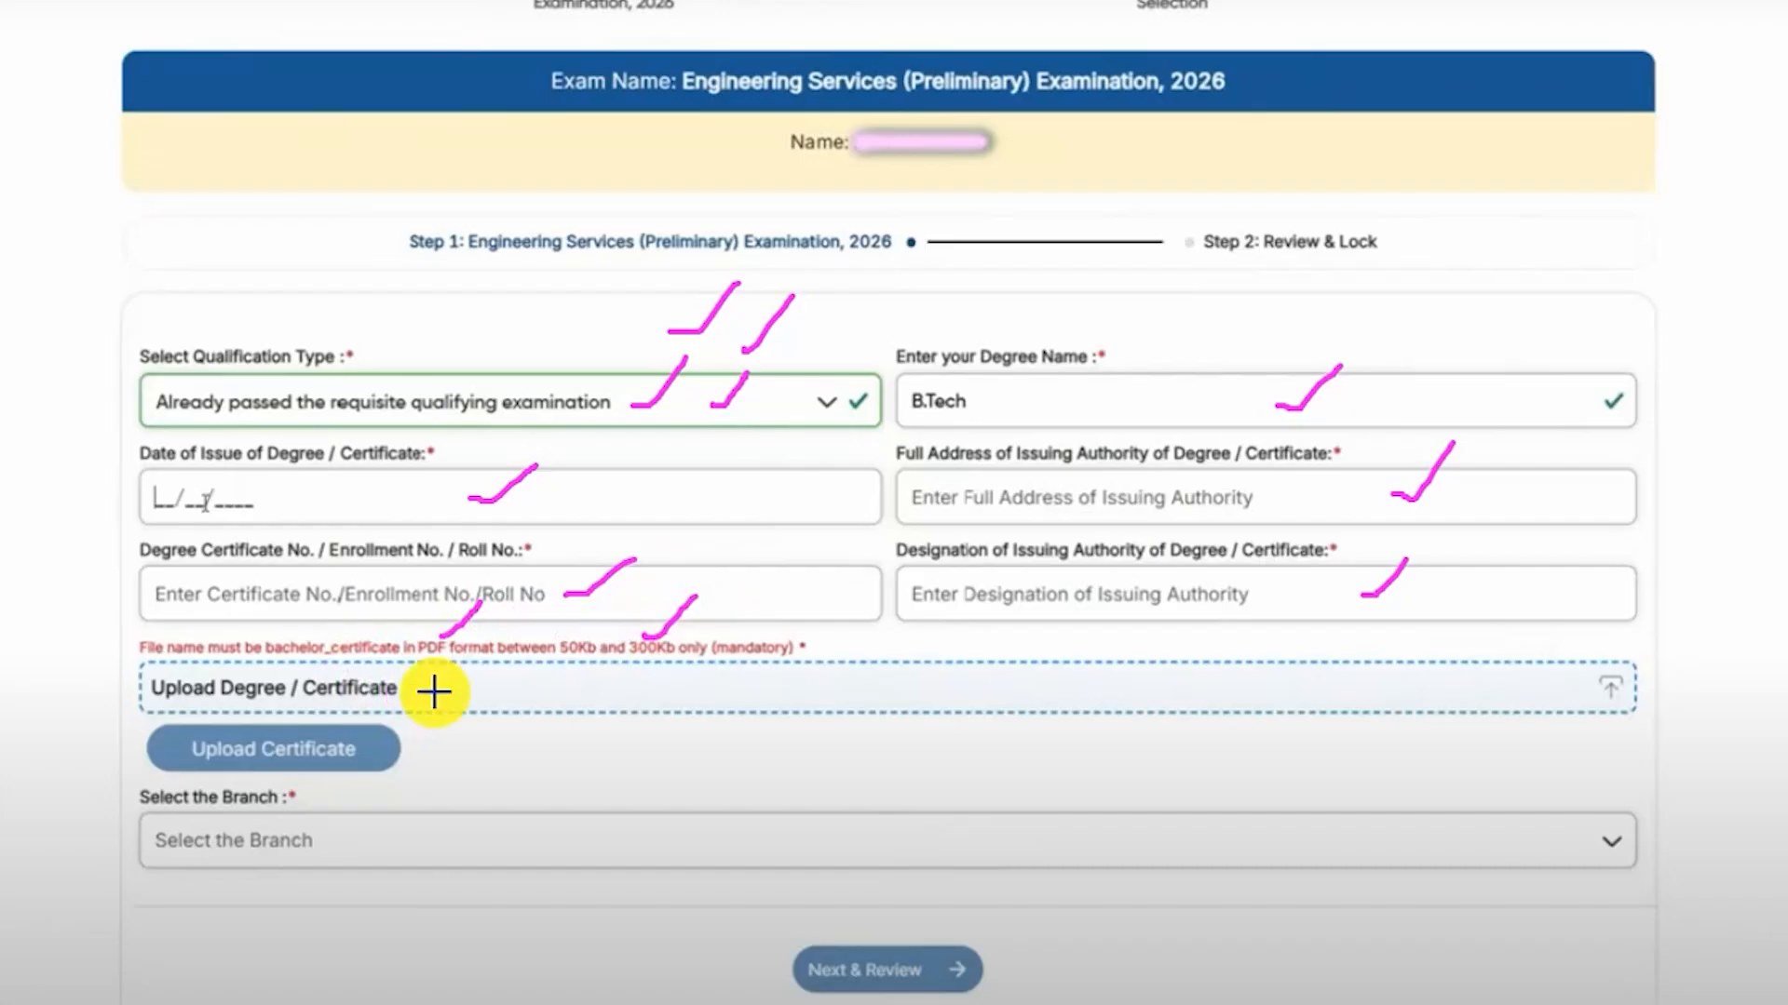
pyautogui.moveTo(421, 692); pyautogui.dragTo(495, 638)
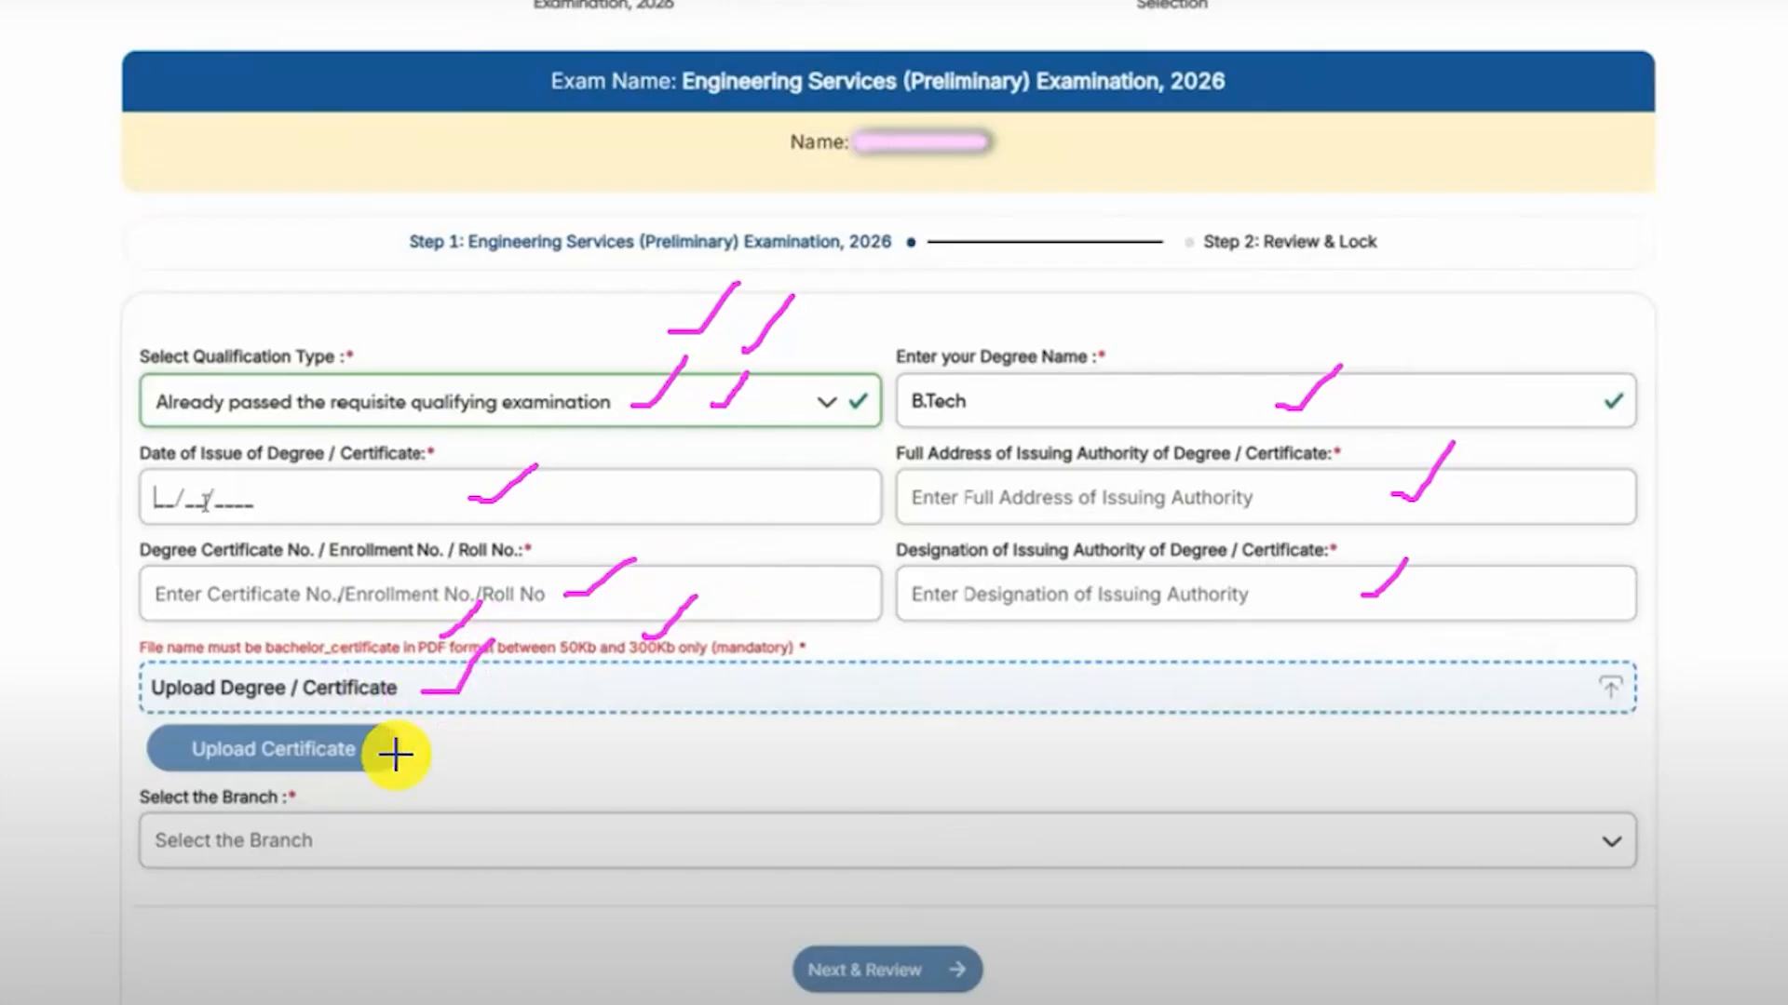
pyautogui.moveTo(392, 757); pyautogui.dragTo(451, 720)
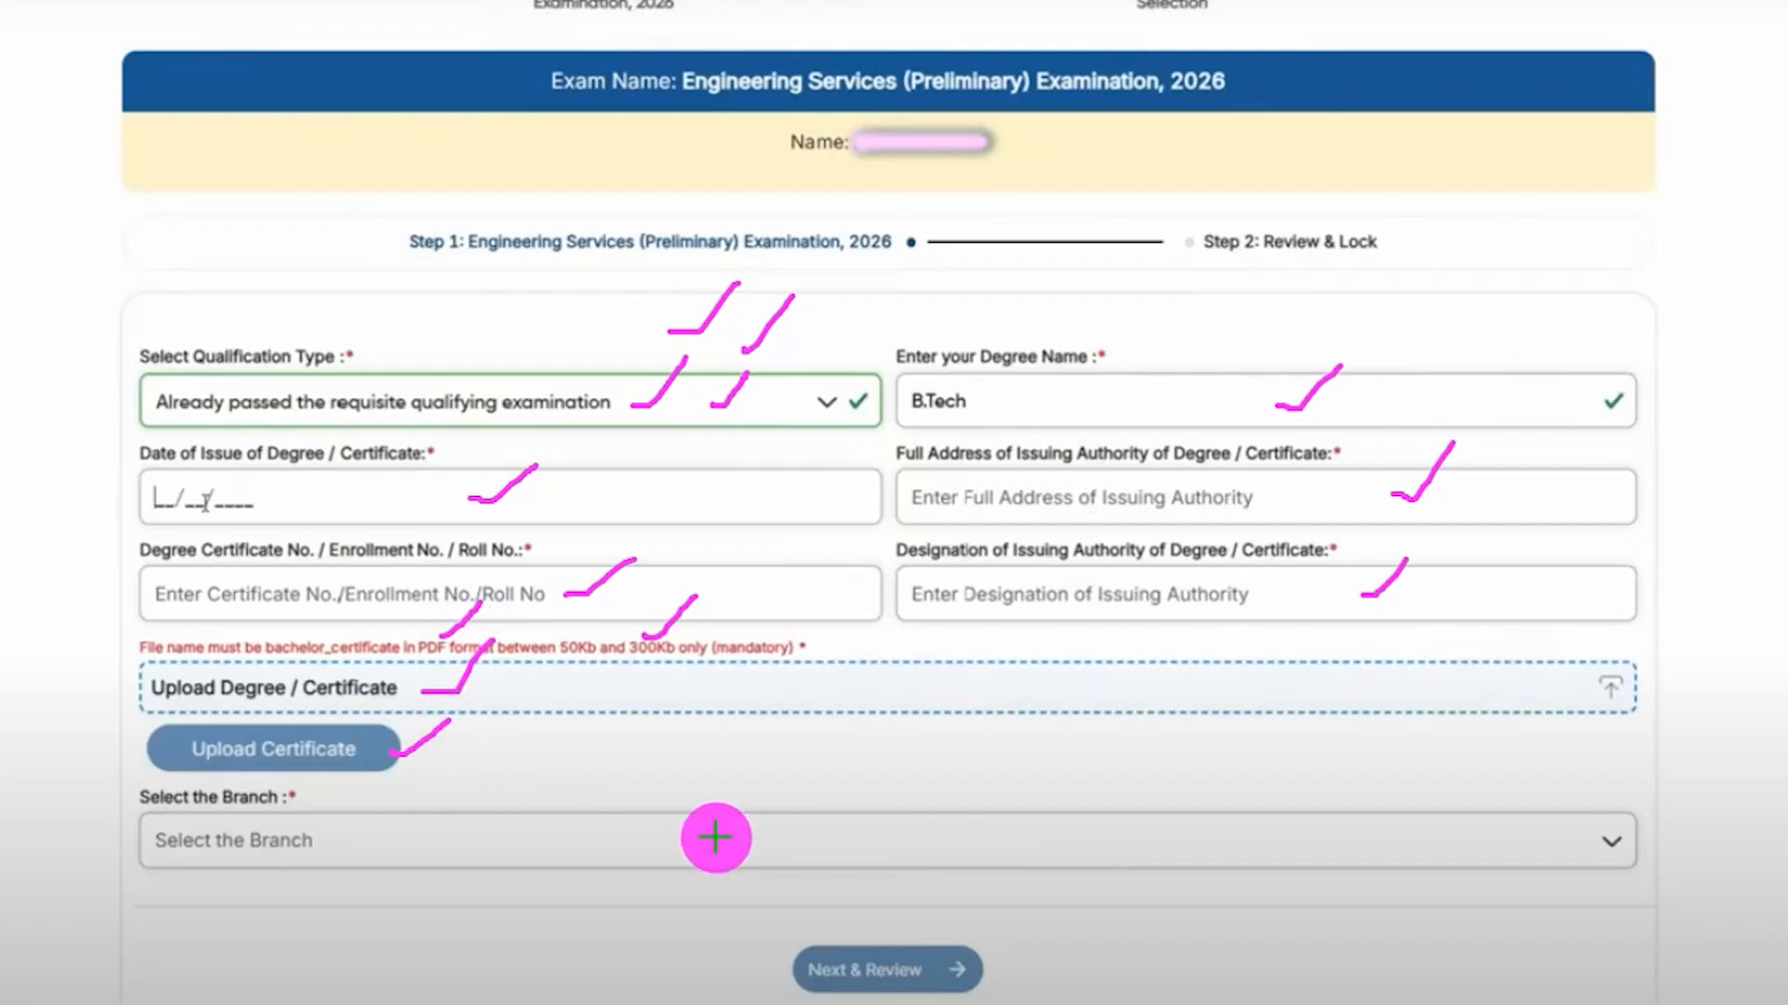
pyautogui.moveTo(715, 837)
pyautogui.mouseDown()
pyautogui.moveTo(741, 838)
pyautogui.moveTo(794, 757)
pyautogui.mouseUp()
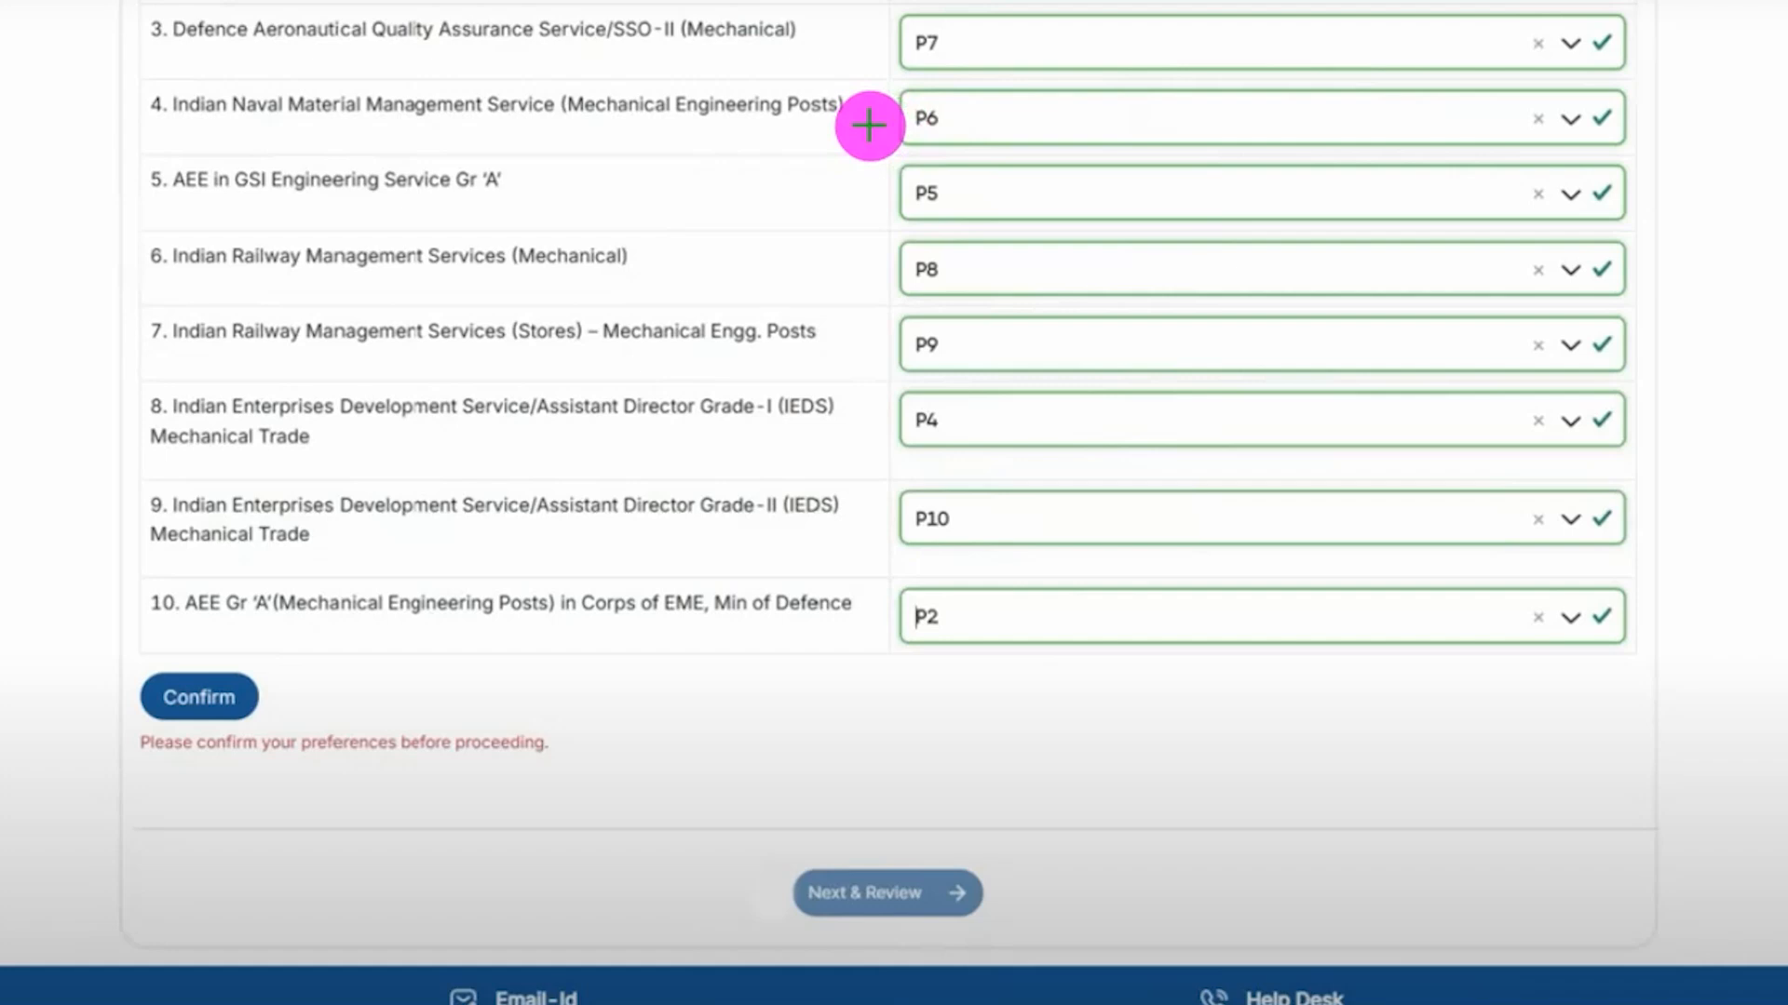
# Check the preferences assigned to the mechanical engineering services and posts and proceed to their confirmation page.
pyautogui.moveTo(1044, 52); pyautogui.dragTo(1093, 24)
pyautogui.moveTo(1113, 119); pyautogui.dragTo(1156, 86)
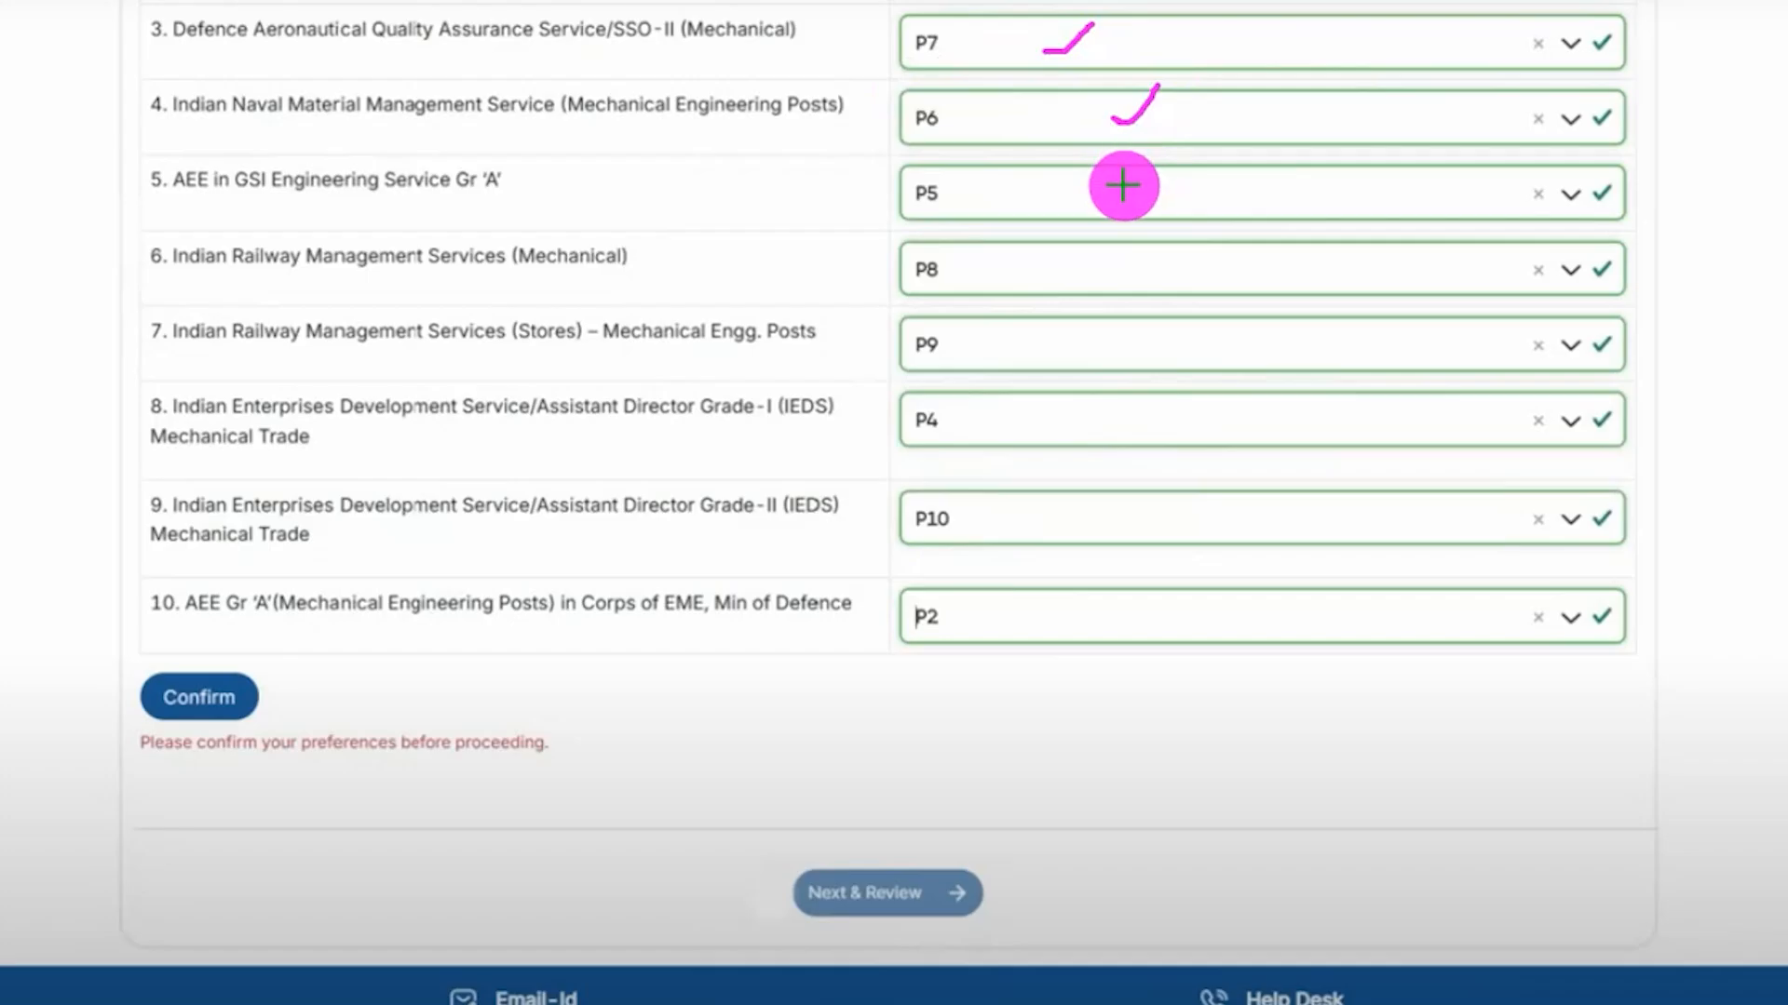
pyautogui.moveTo(1124, 186); pyautogui.dragTo(1159, 169)
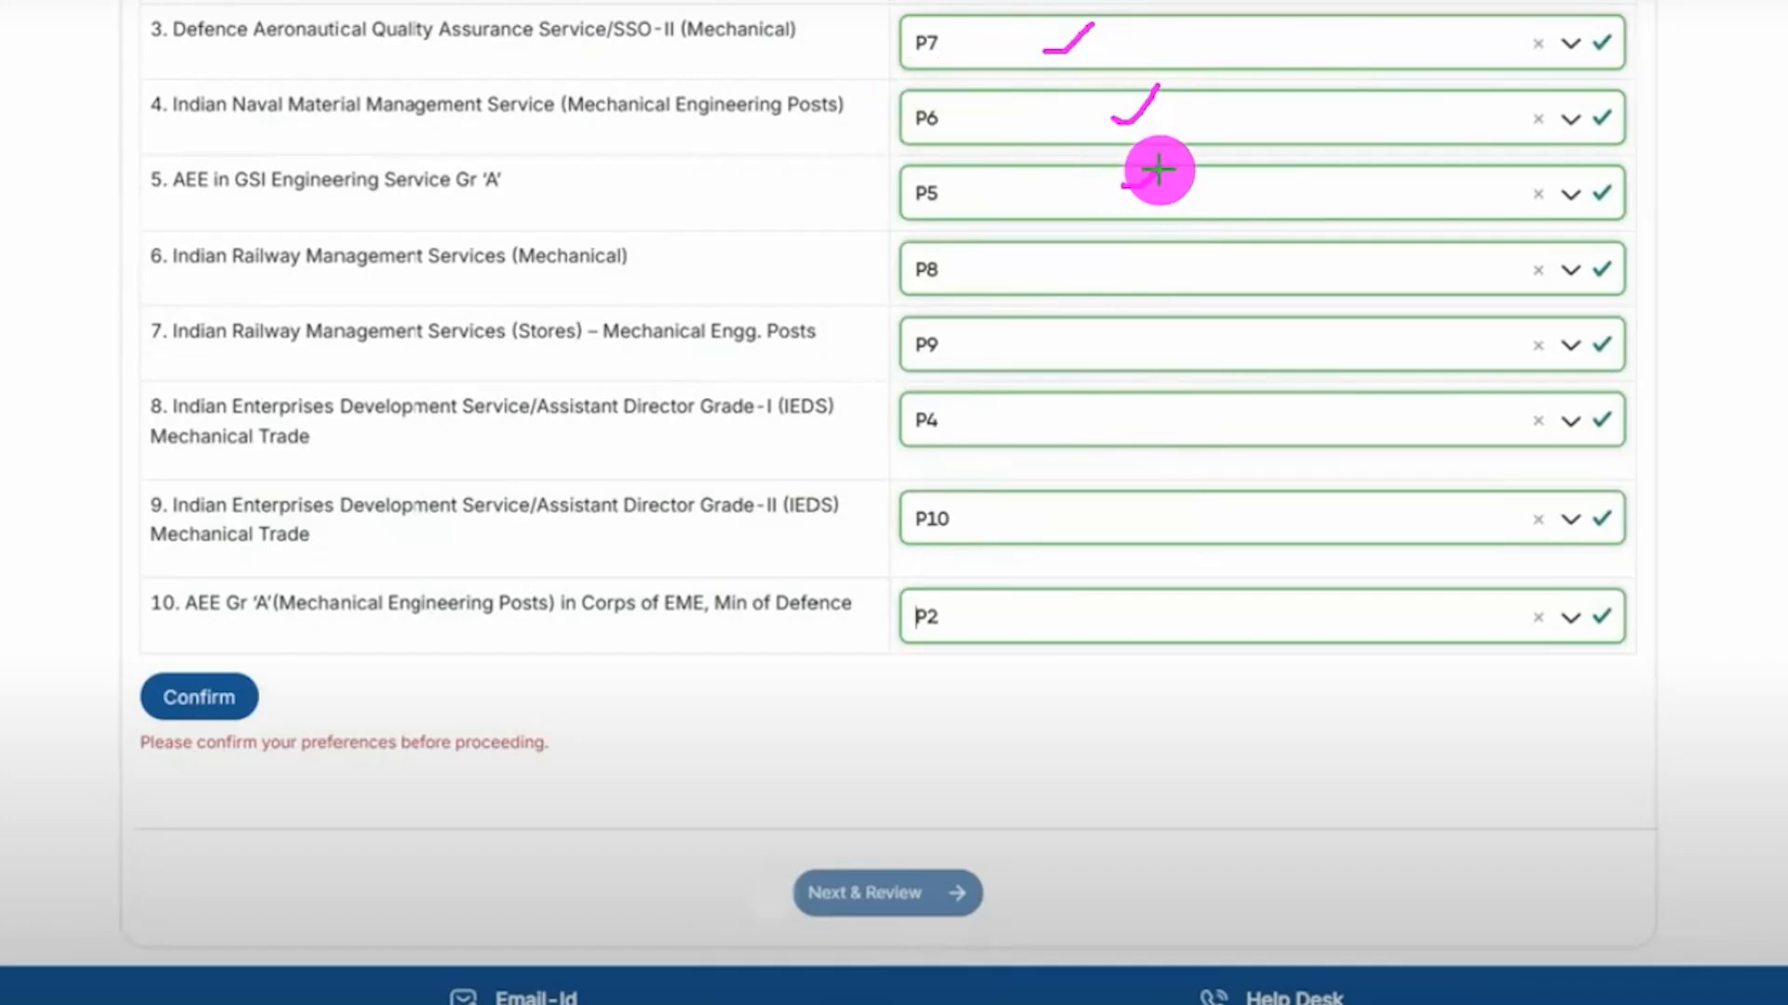
pyautogui.moveTo(1149, 264); pyautogui.dragTo(1185, 233)
pyautogui.moveTo(1146, 355); pyautogui.dragTo(1189, 317)
pyautogui.moveTo(1170, 419); pyautogui.dragTo(1204, 390)
pyautogui.moveTo(1157, 505); pyautogui.dragTo(1193, 473)
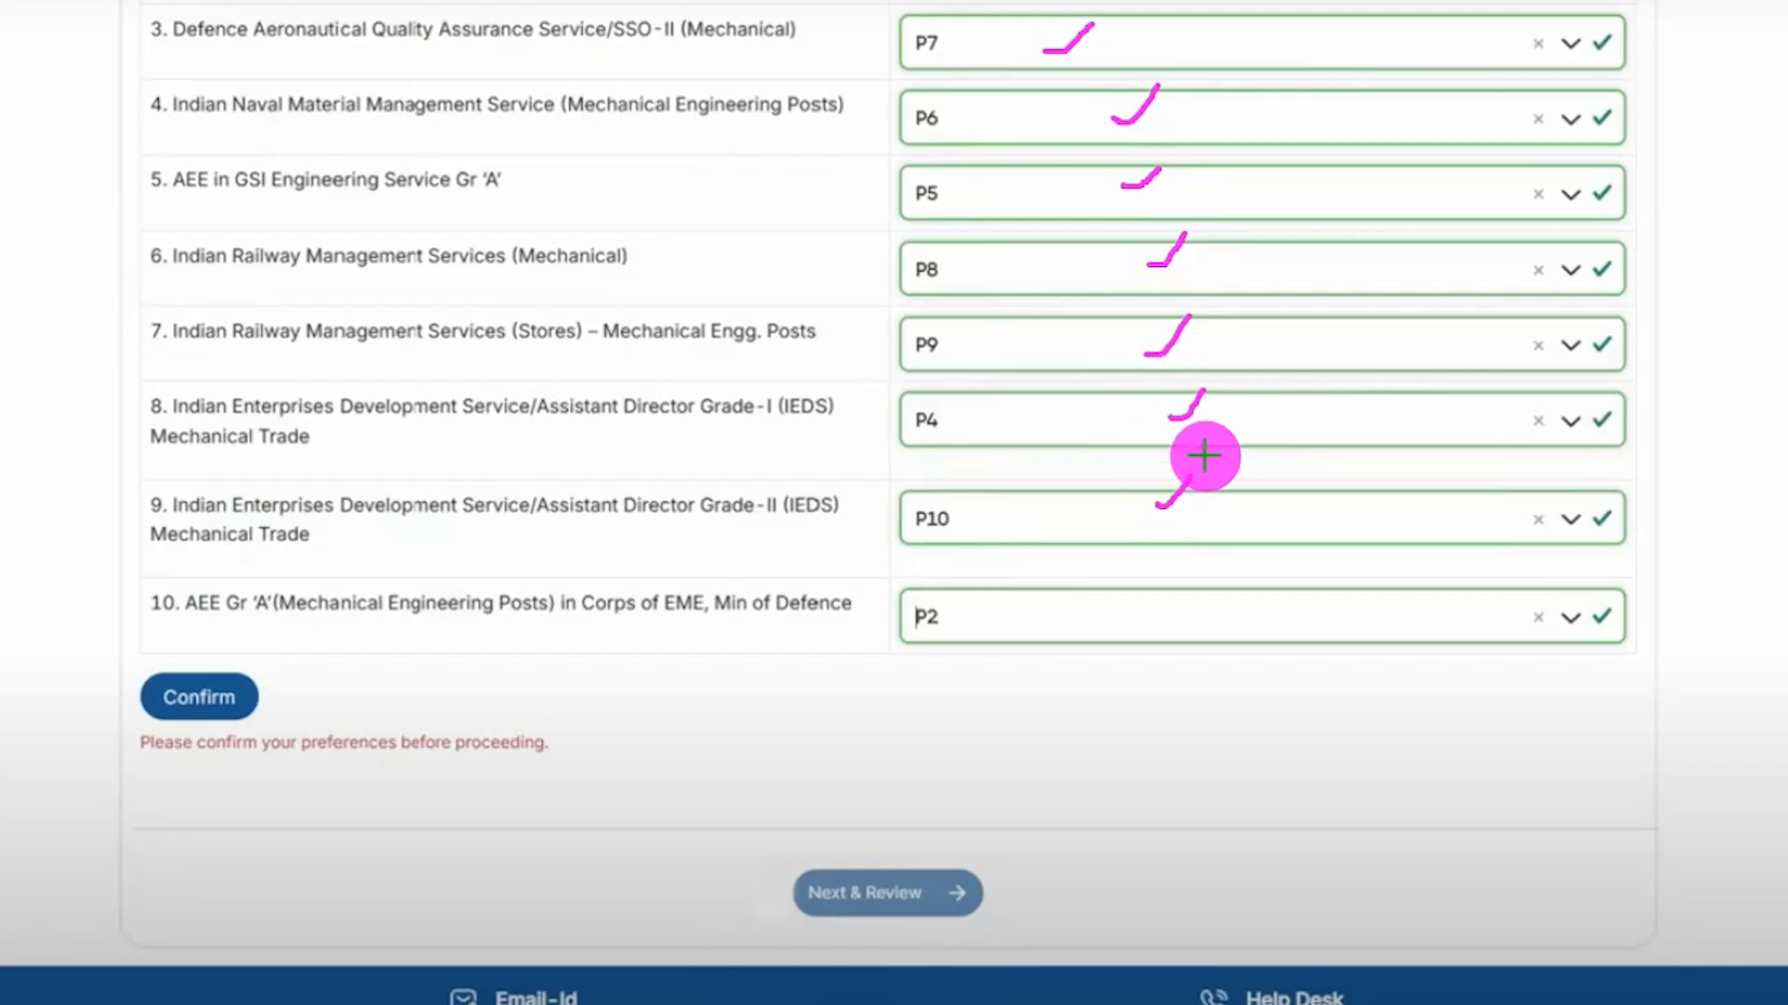
pyautogui.moveTo(1157, 608); pyautogui.dragTo(1223, 544)
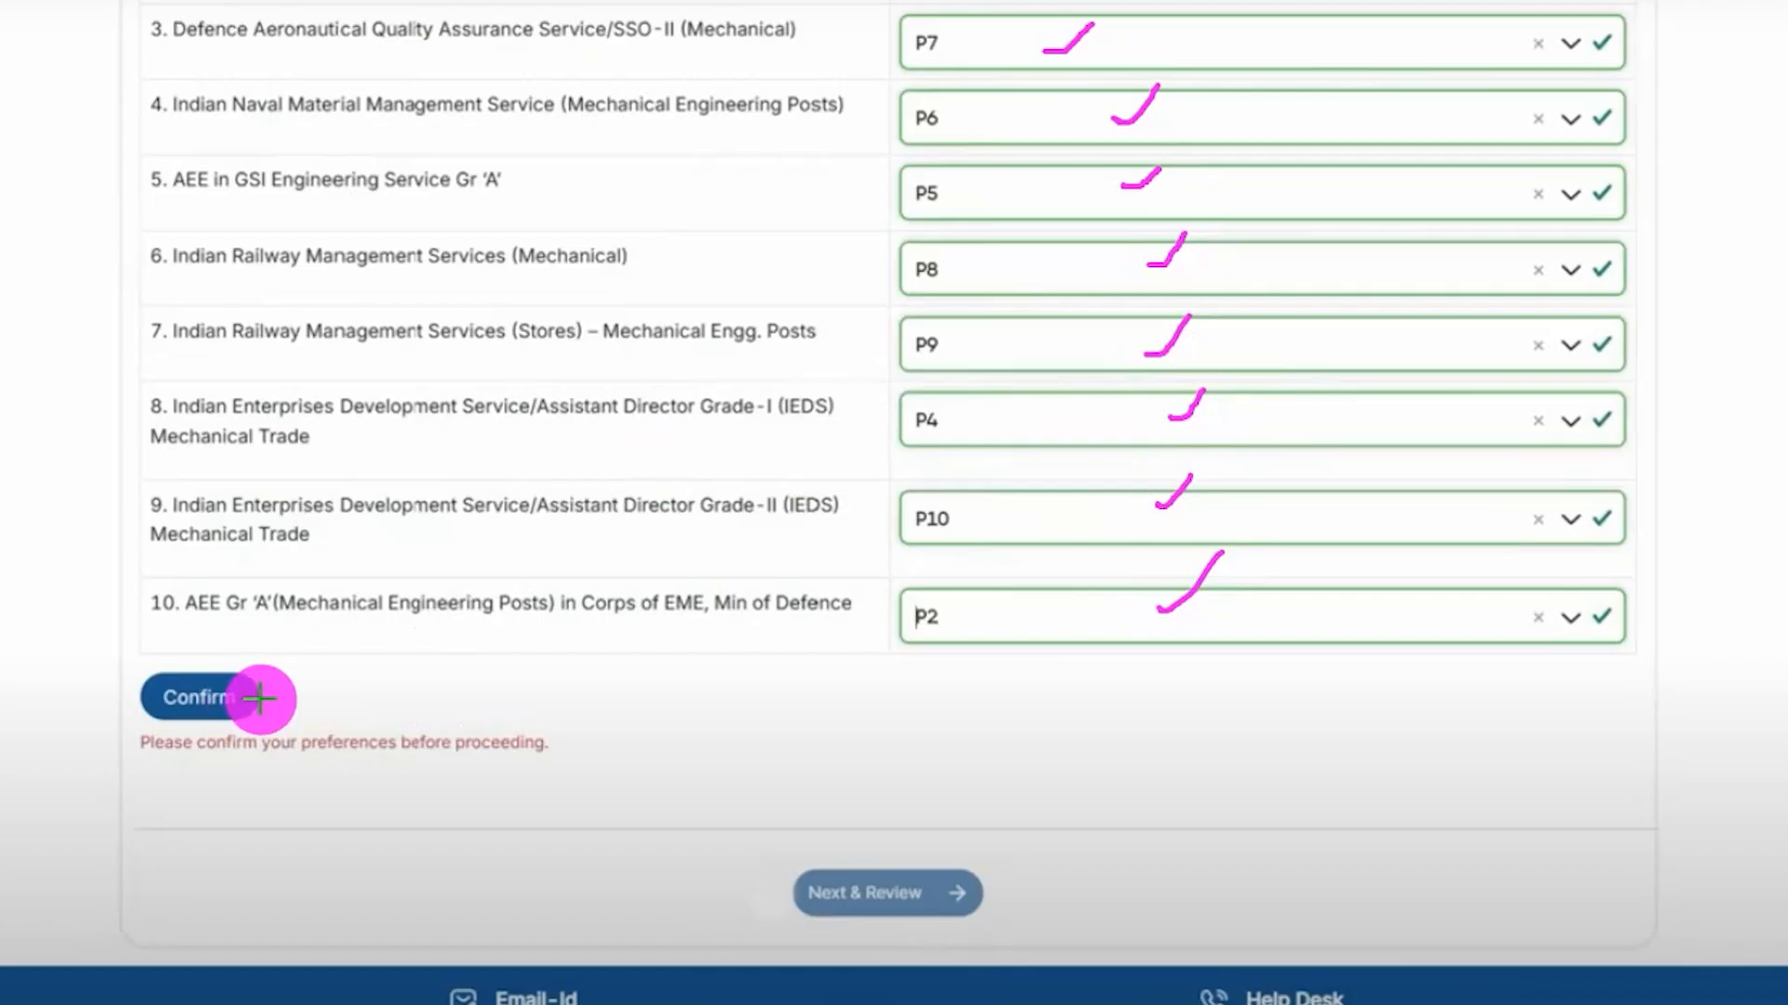
pyautogui.moveTo(262, 708); pyautogui.dragTo(361, 641)
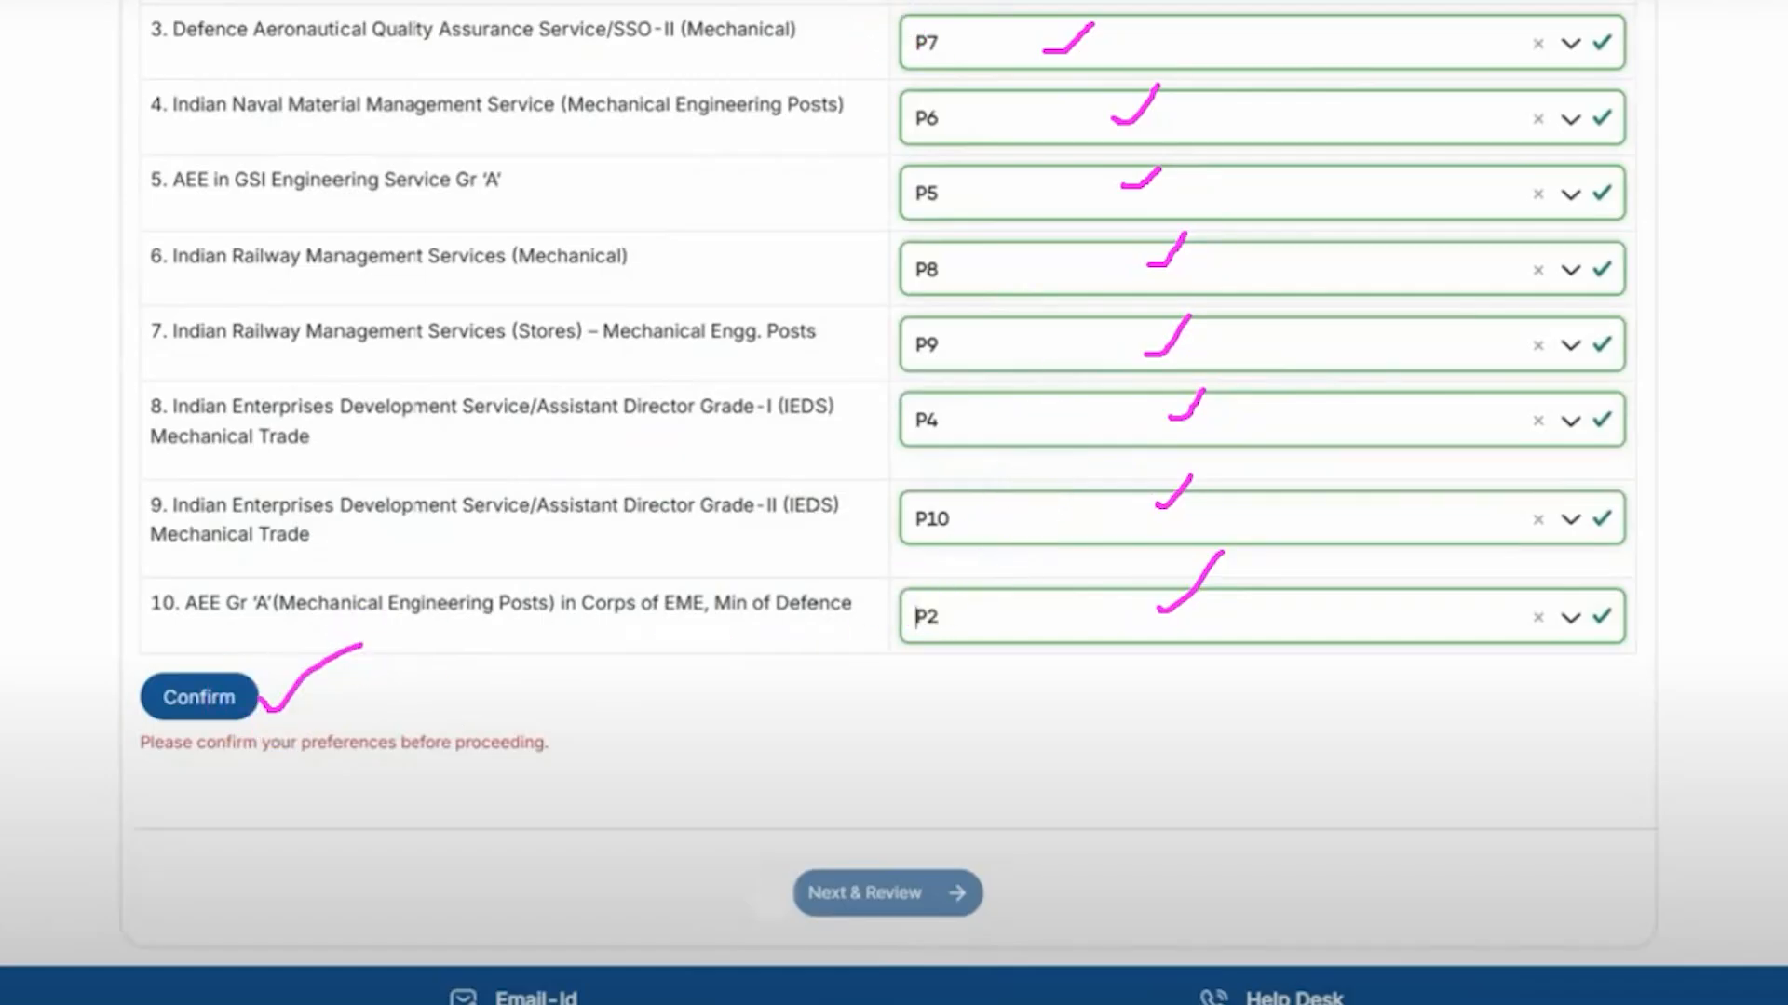
pyautogui.moveTo(1524, 879); pyautogui.dragTo(1004, 891)
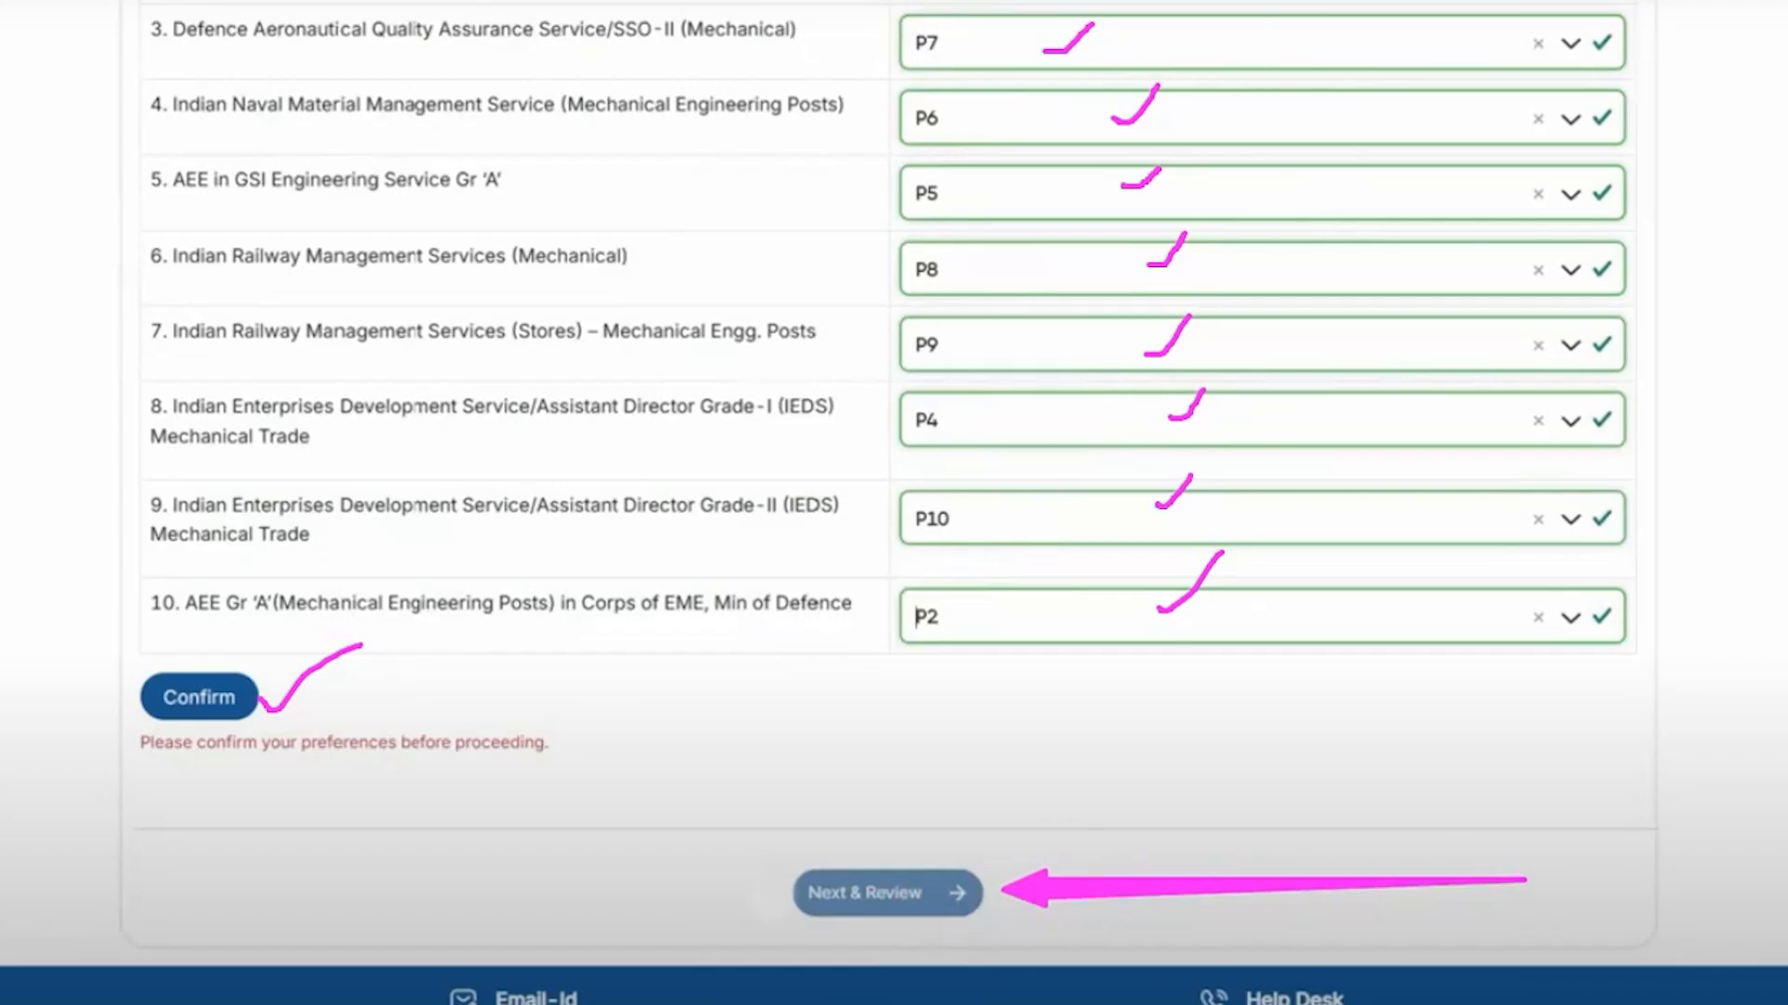
pyautogui.click(959, 893)
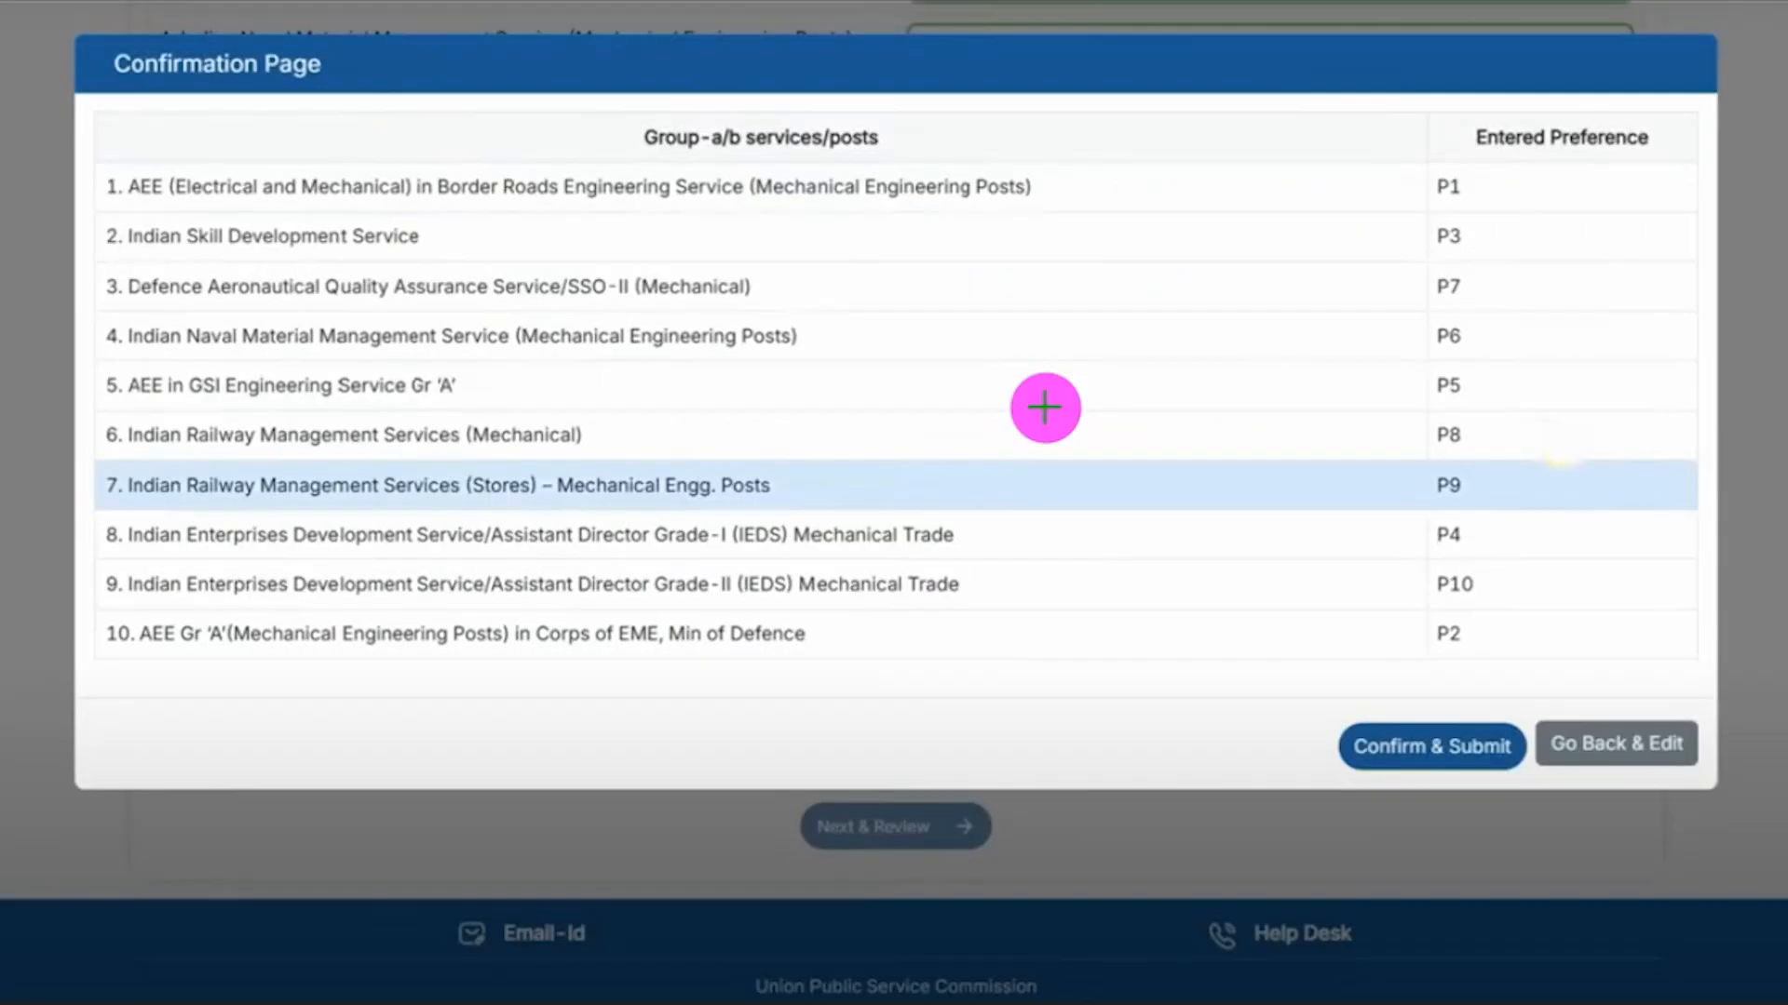
# Verify each entered preference on the confirmation page, then confirm and submit the preferences.
pyautogui.moveTo(1506, 197); pyautogui.dragTo(1548, 176)
pyautogui.moveTo(1541, 249); pyautogui.dragTo(1580, 213)
pyautogui.moveTo(1570, 295)
pyautogui.mouseDown()
pyautogui.moveTo(1551, 300)
pyautogui.moveTo(1598, 319)
pyautogui.mouseUp()
pyautogui.moveTo(1561, 397)
pyautogui.mouseDown()
pyautogui.moveTo(1588, 363)
pyautogui.moveTo(1564, 421)
pyautogui.moveTo(1599, 436)
pyautogui.mouseUp()
pyautogui.moveTo(1552, 507); pyautogui.dragTo(1613, 476)
pyautogui.moveTo(1545, 578)
pyautogui.mouseDown()
pyautogui.moveTo(1535, 604)
pyautogui.moveTo(1575, 591)
pyautogui.mouseUp()
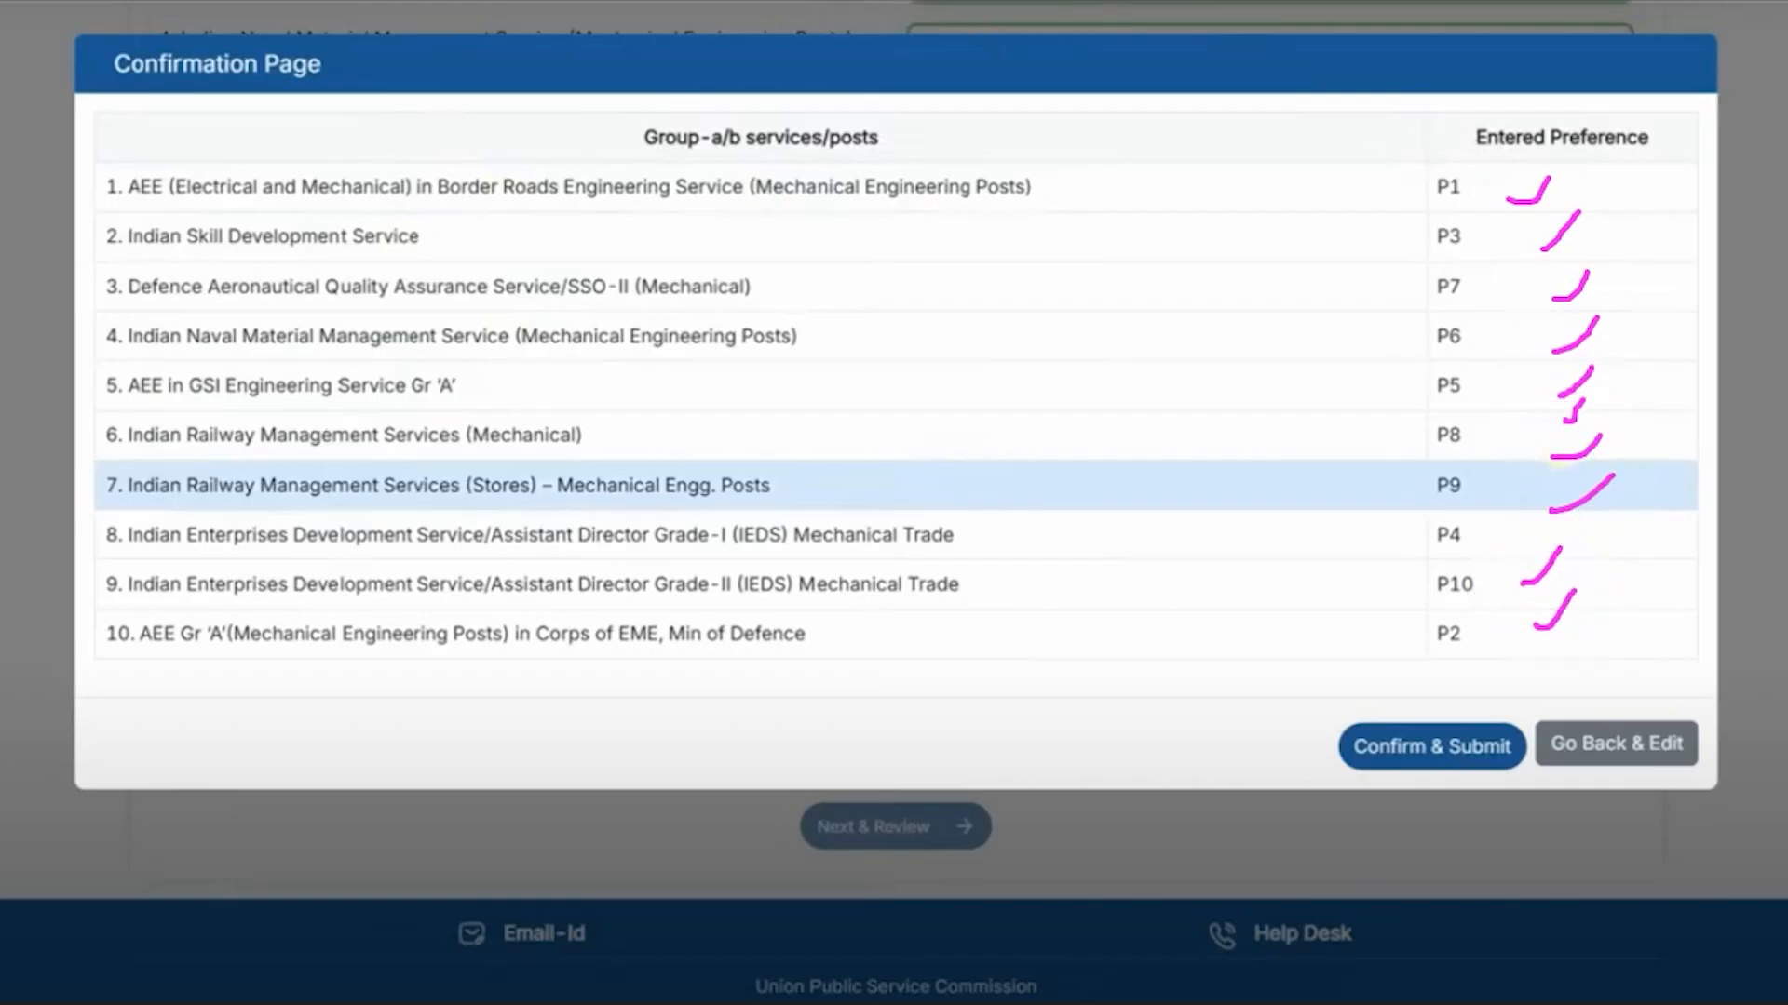
pyautogui.moveTo(980, 731); pyautogui.dragTo(1326, 755)
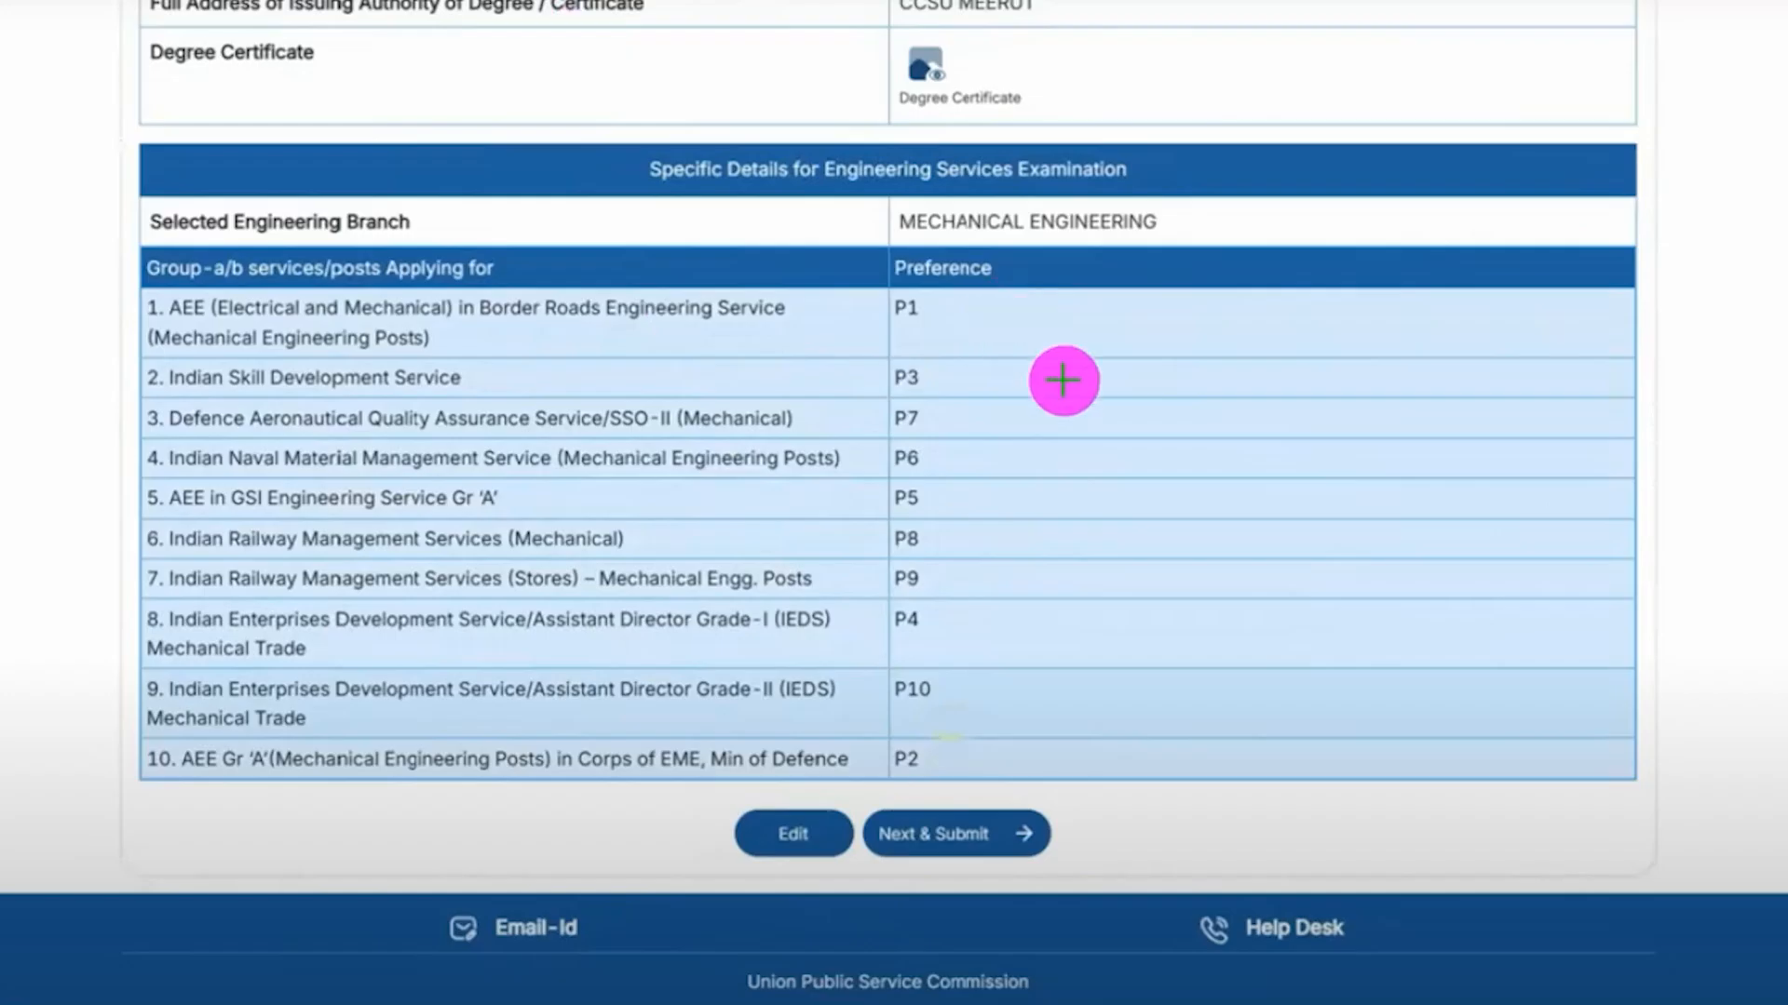
# Review the selected engineering branch and service preferences, then submit and confirm the Engineering Services (Preliminary) Examination, 2026 details.
pyautogui.moveTo(1071, 341); pyautogui.dragTo(1263, 130)
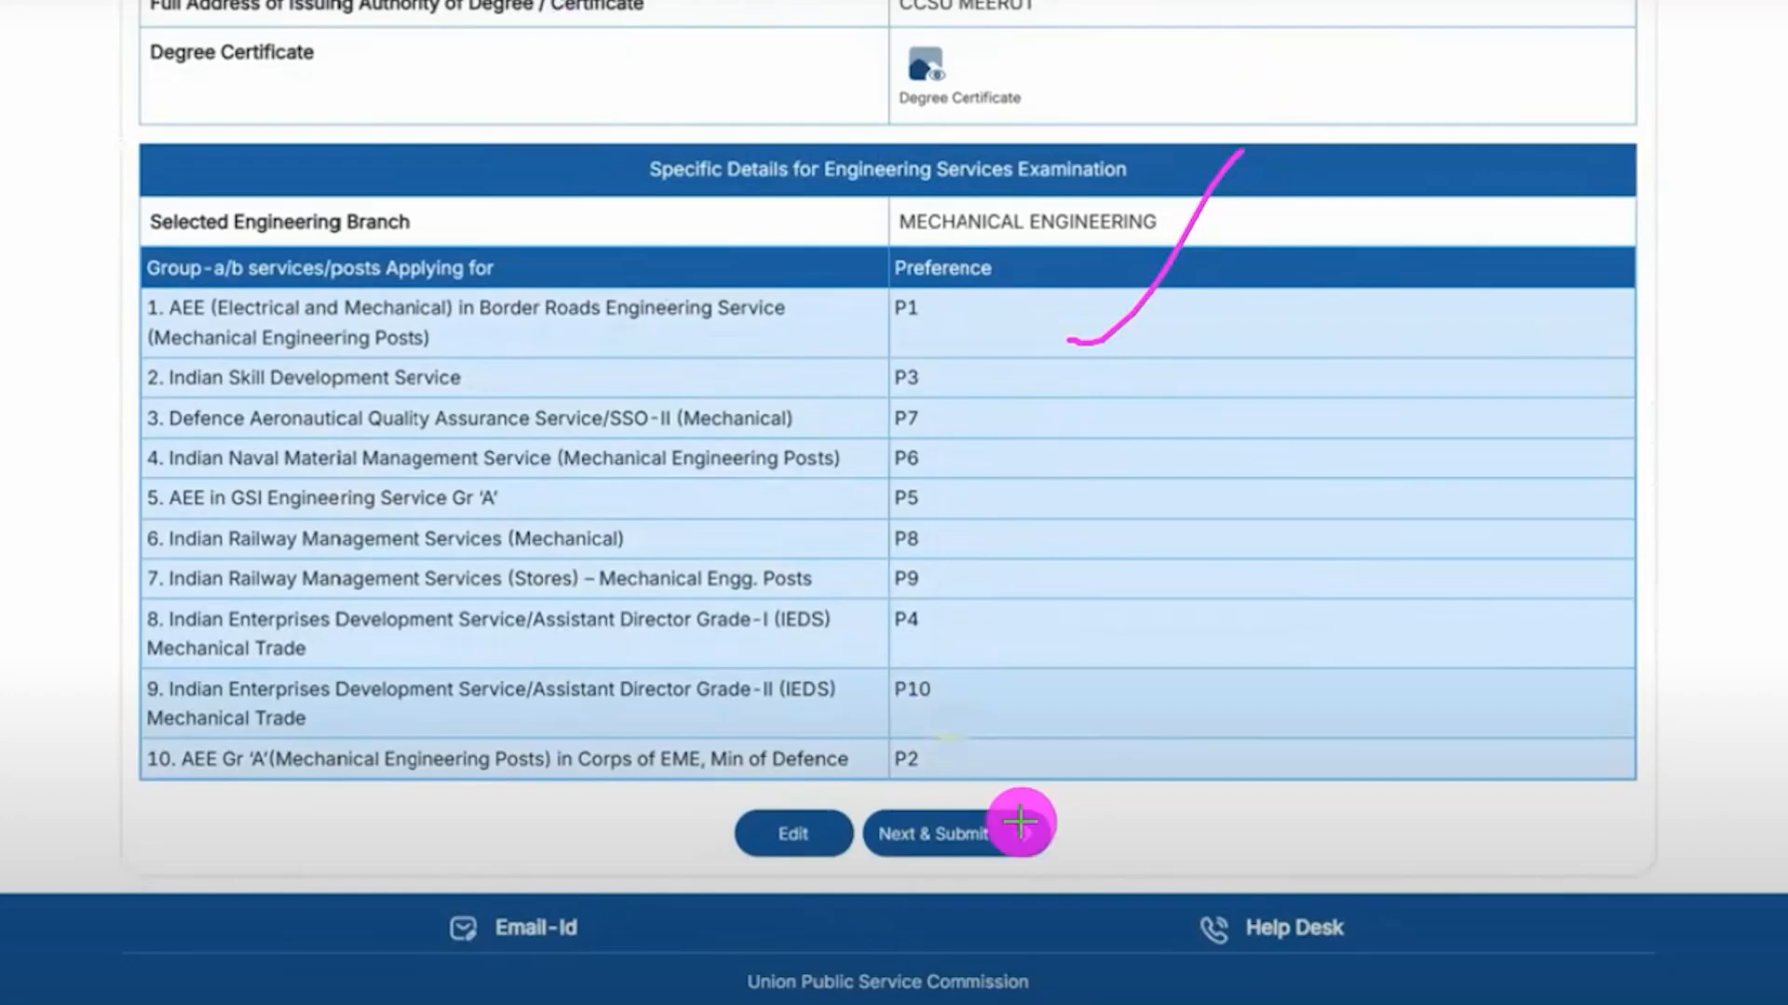
pyautogui.moveTo(1489, 829); pyautogui.dragTo(1051, 840)
pyautogui.click(1050, 841)
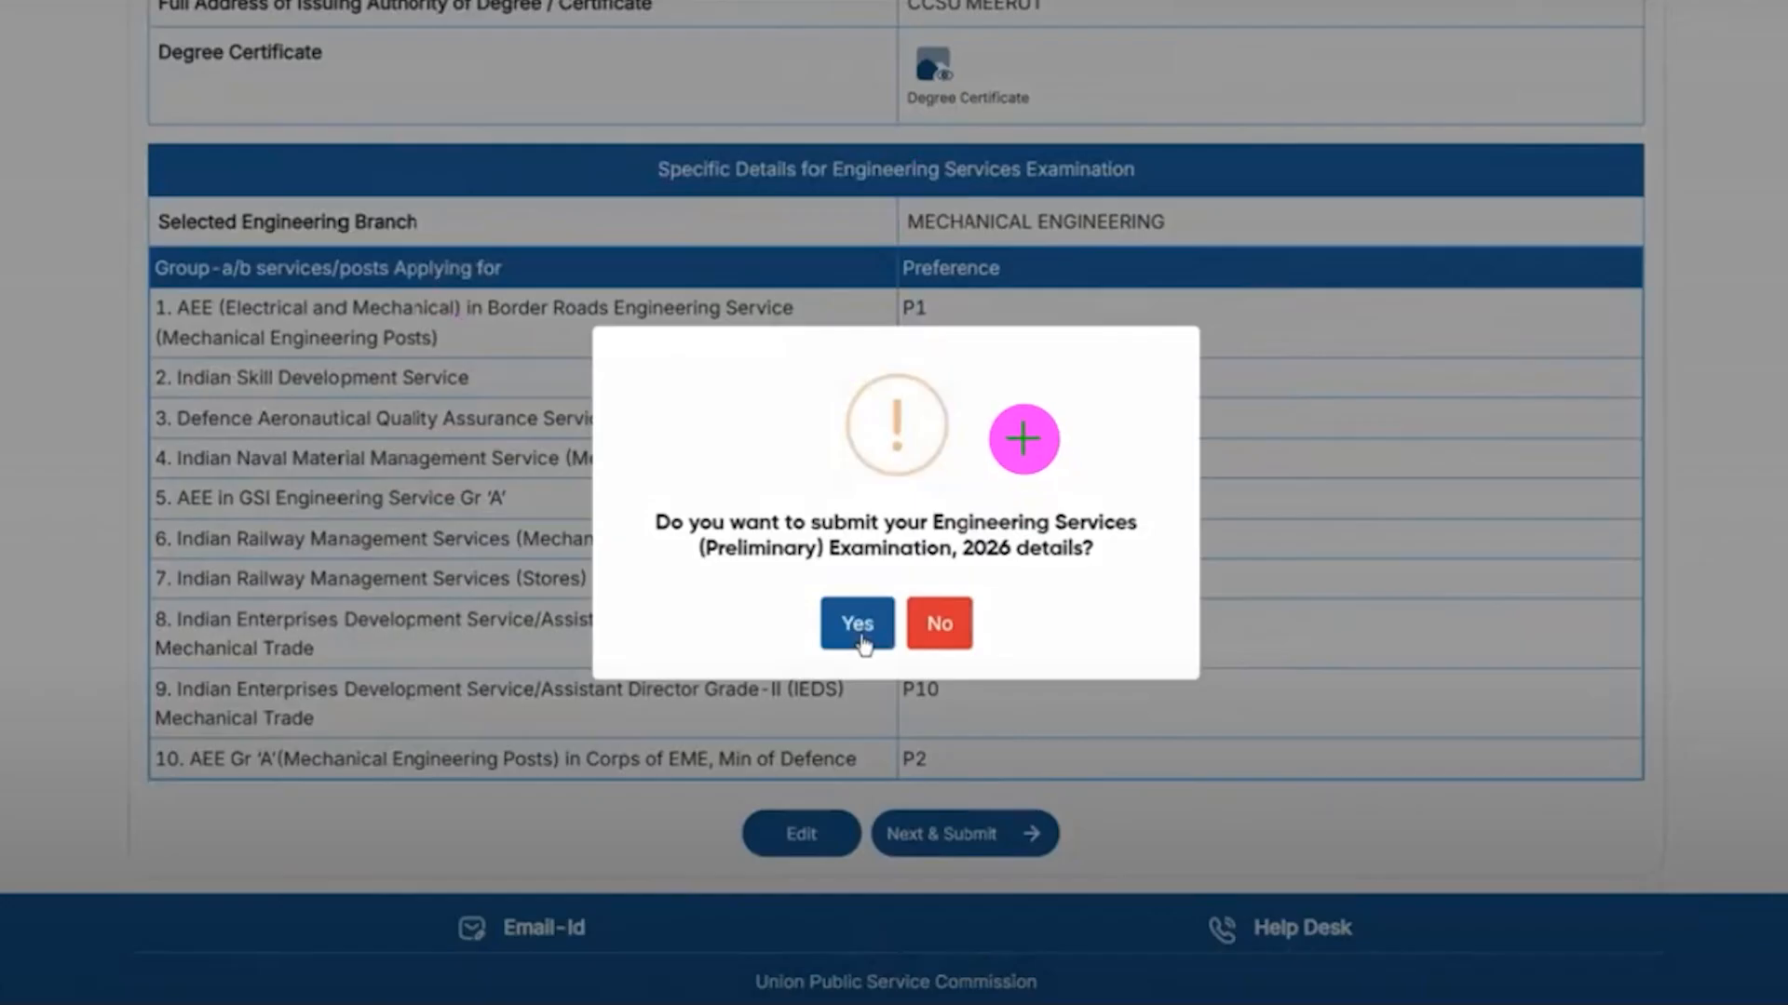
pyautogui.moveTo(1021, 434); pyautogui.dragTo(1076, 374)
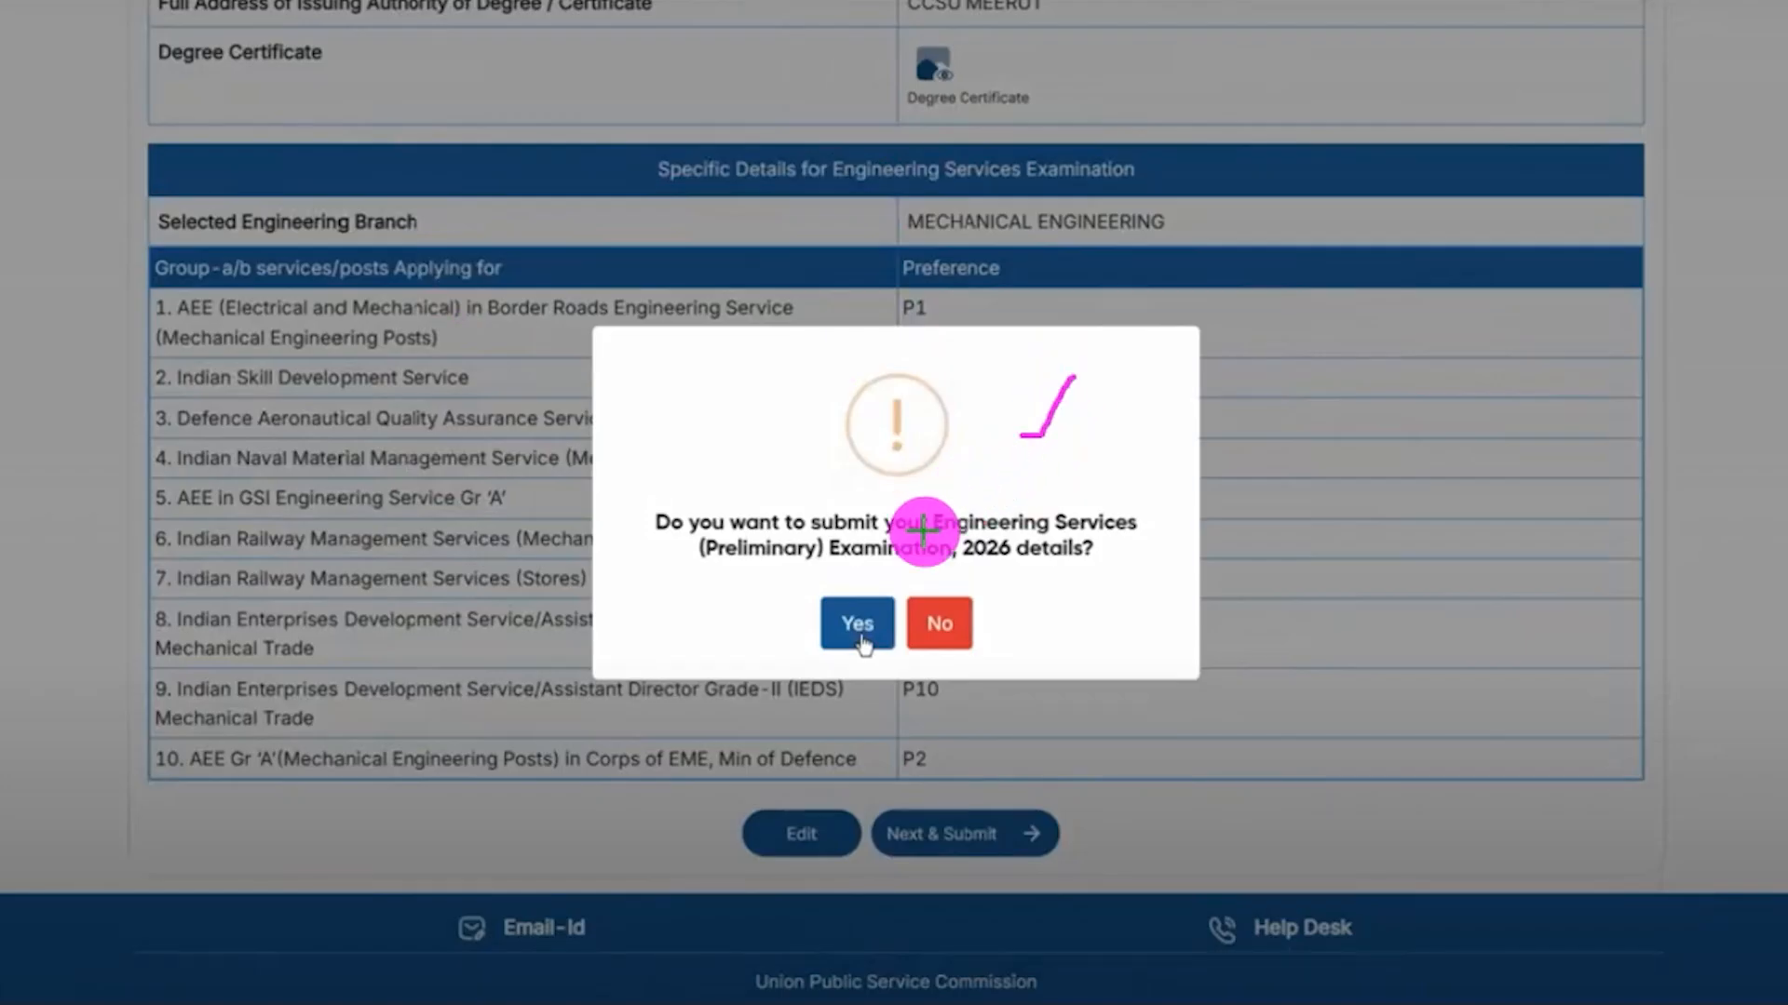
pyautogui.moveTo(870, 600); pyautogui.dragTo(935, 517)
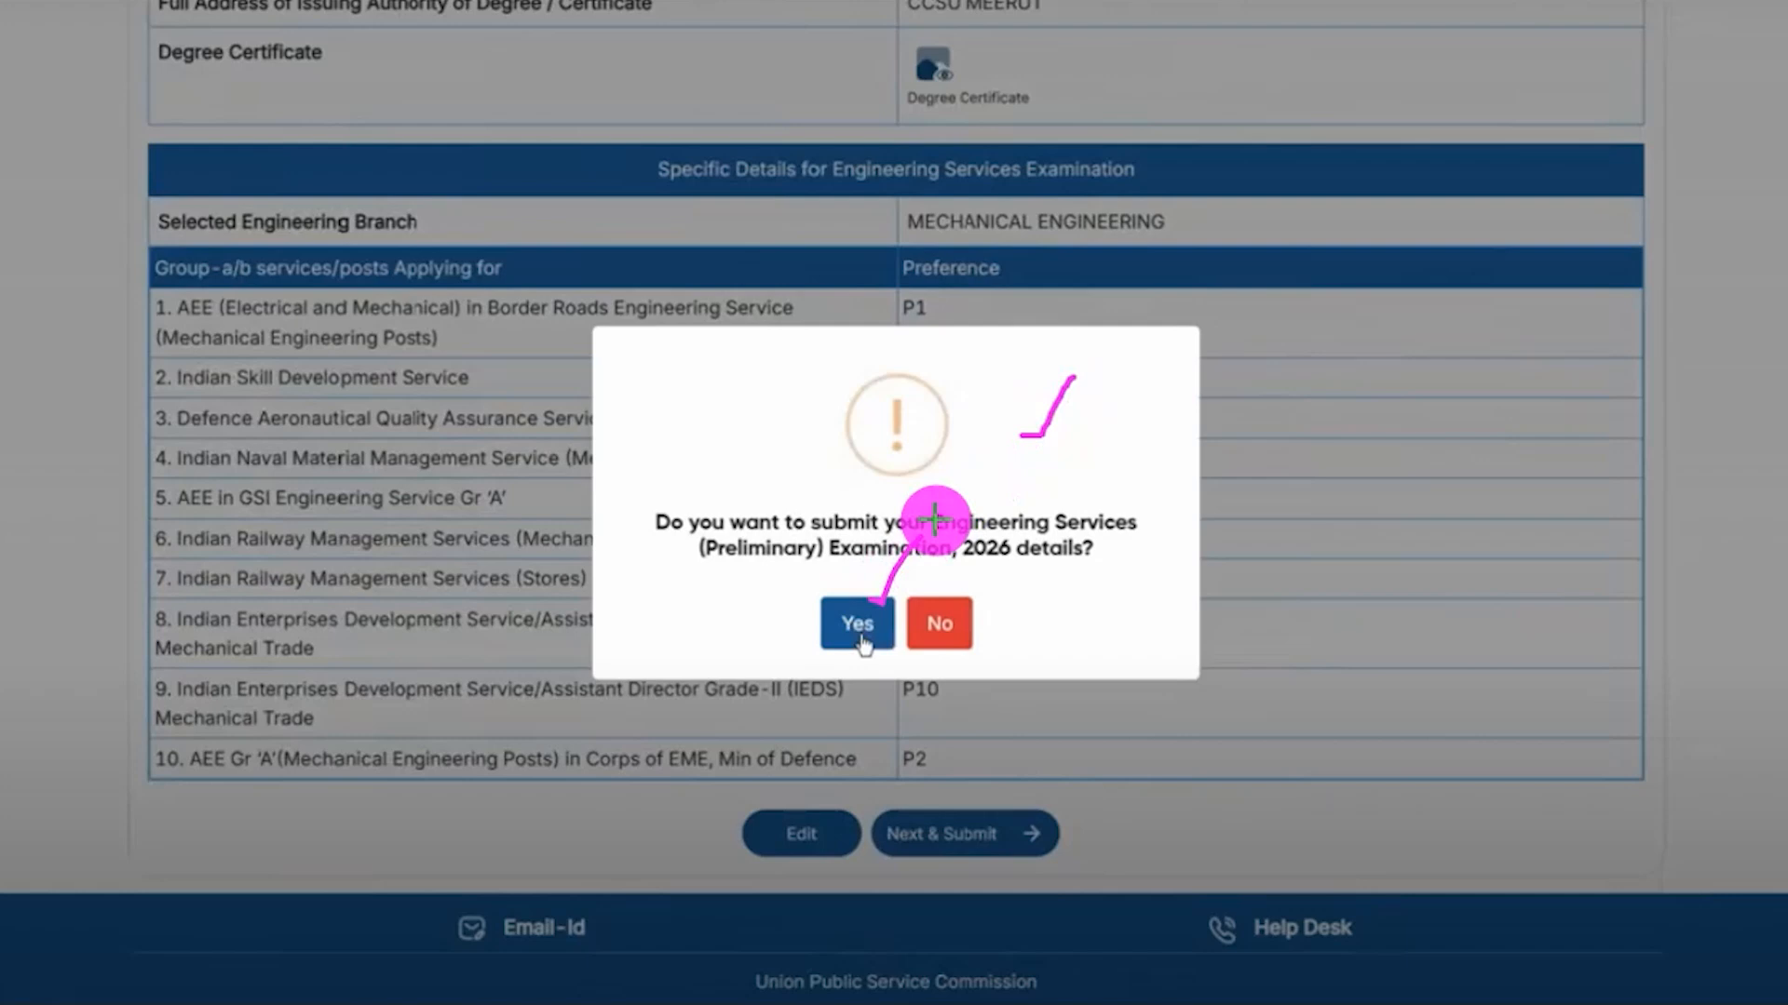
pyautogui.click(862, 639)
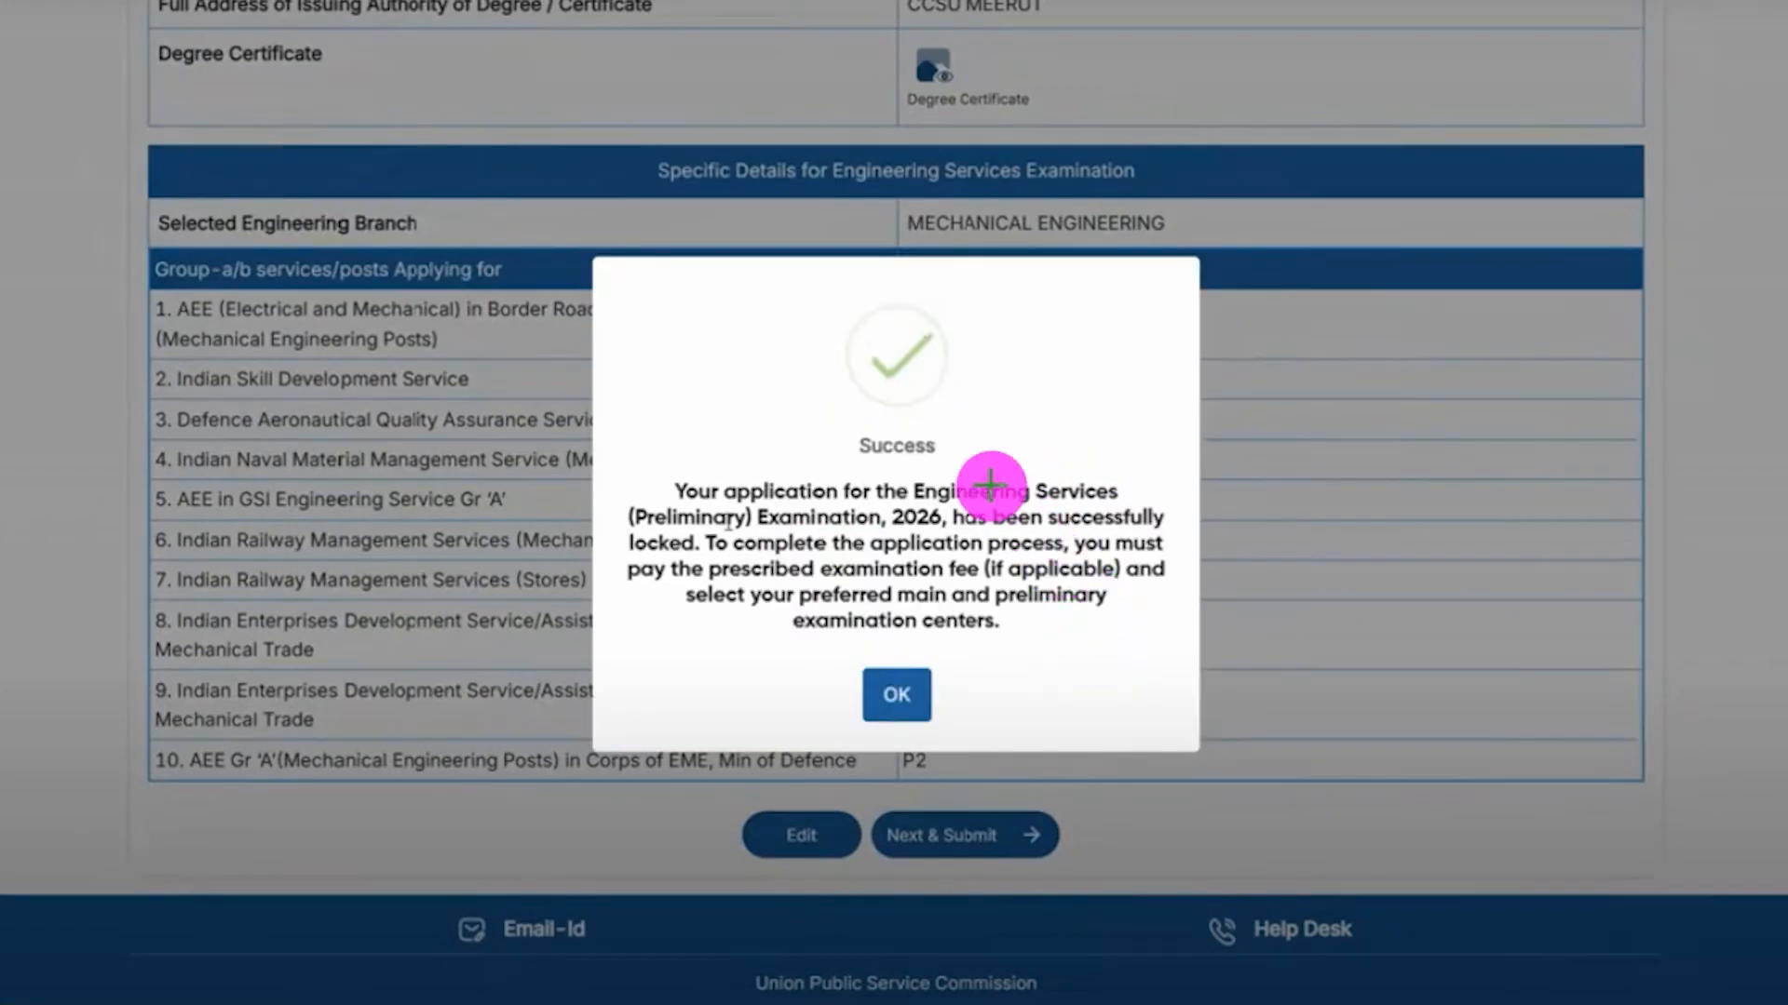
# Read the notice about the examination fee and centre selection, then acknowledge it to continue.
pyautogui.moveTo(977, 463); pyautogui.dragTo(1058, 387)
pyautogui.moveTo(771, 581); pyautogui.dragTo(856, 496)
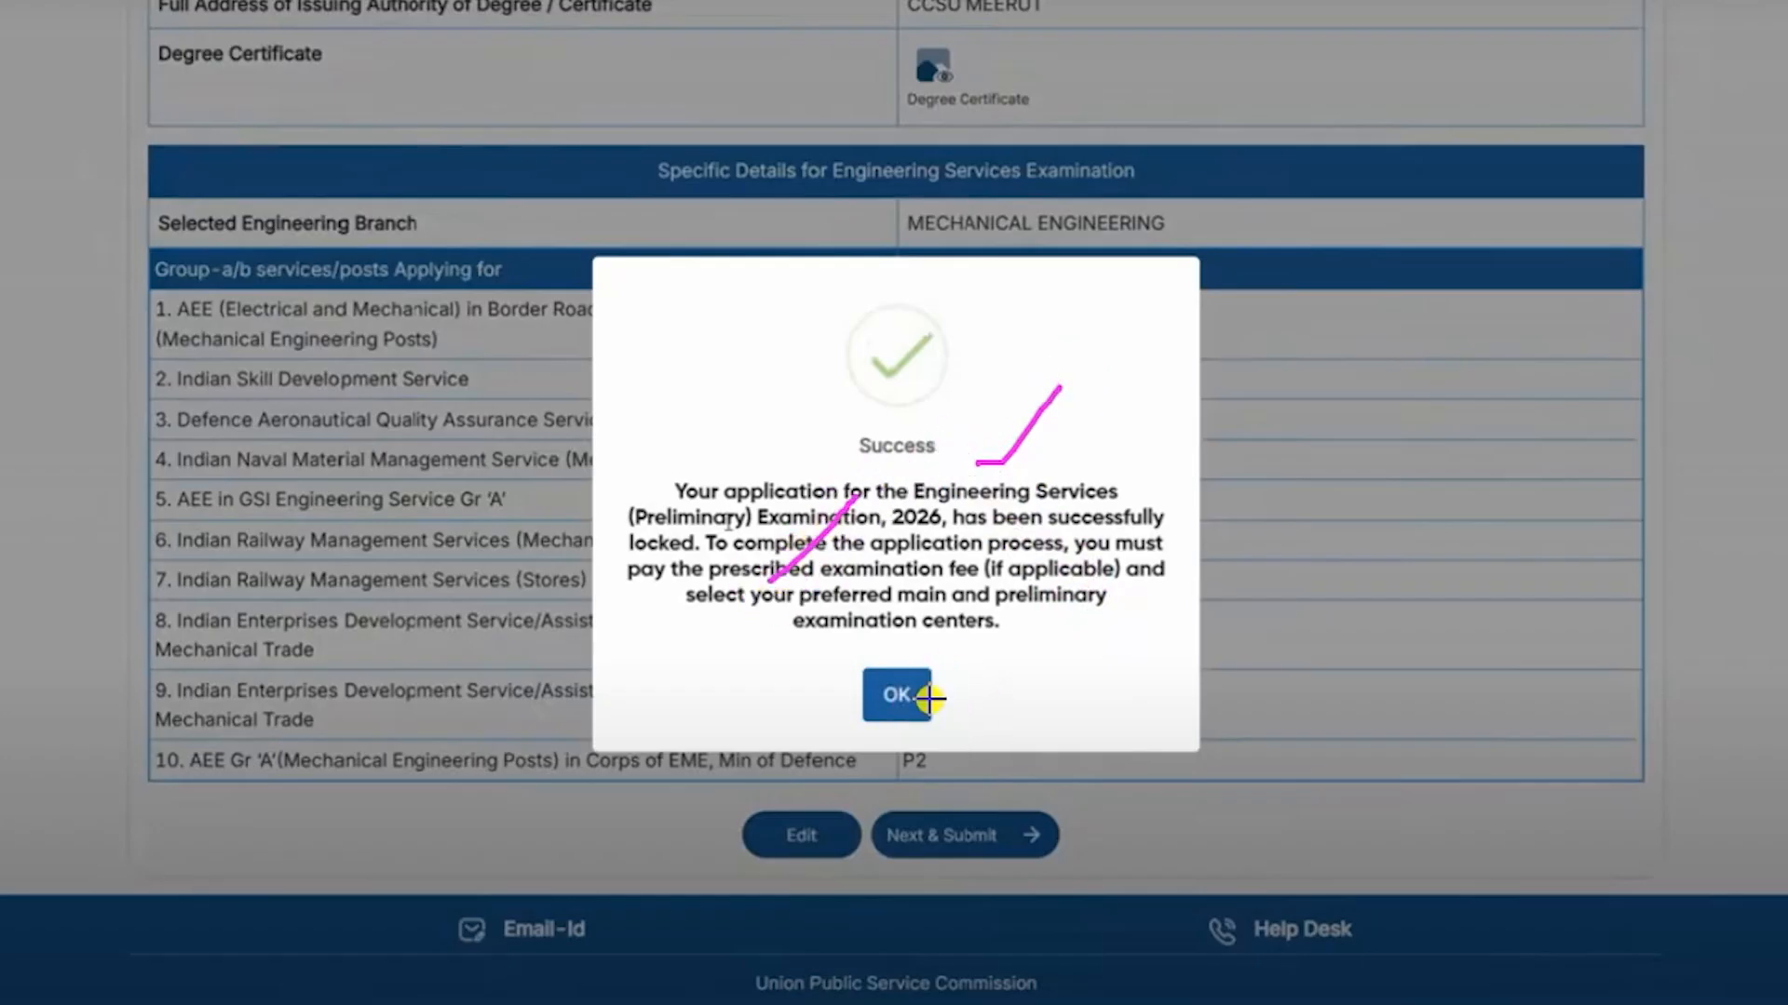
pyautogui.moveTo(930, 697); pyautogui.dragTo(1030, 607)
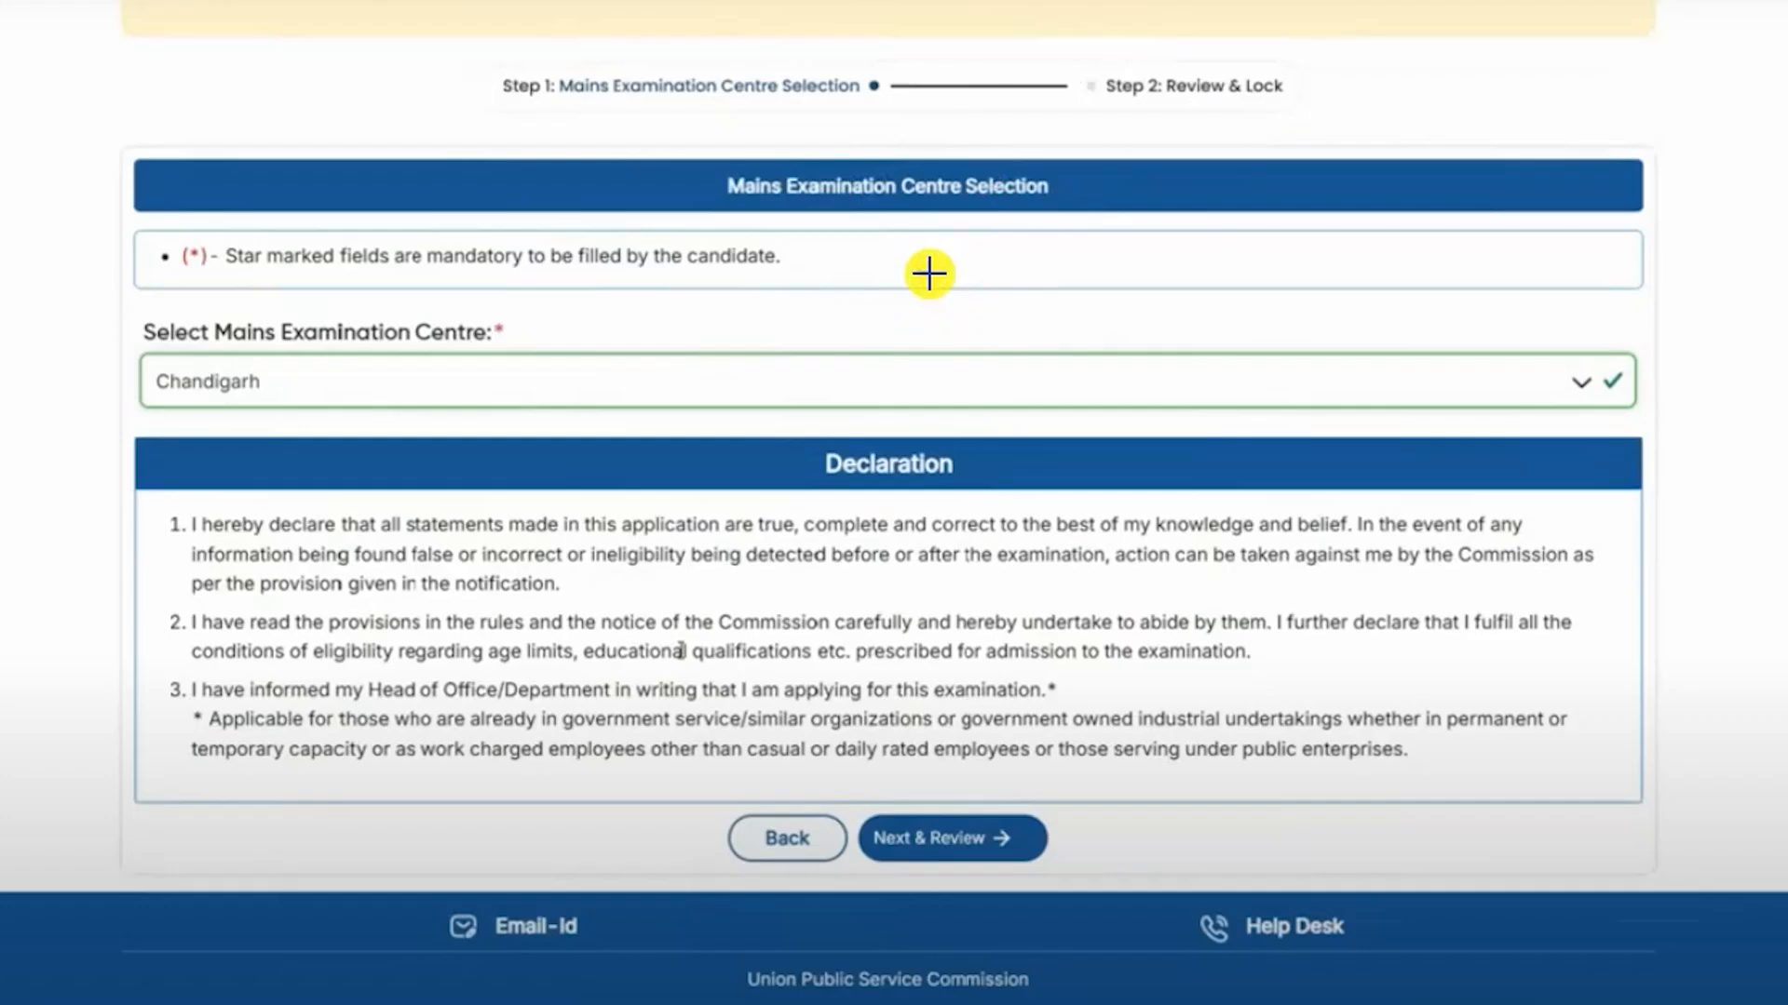
# Choose Chandigarh as the mains examination centre, then submit and confirm the selection.
pyautogui.moveTo(922, 272); pyautogui.dragTo(1033, 184)
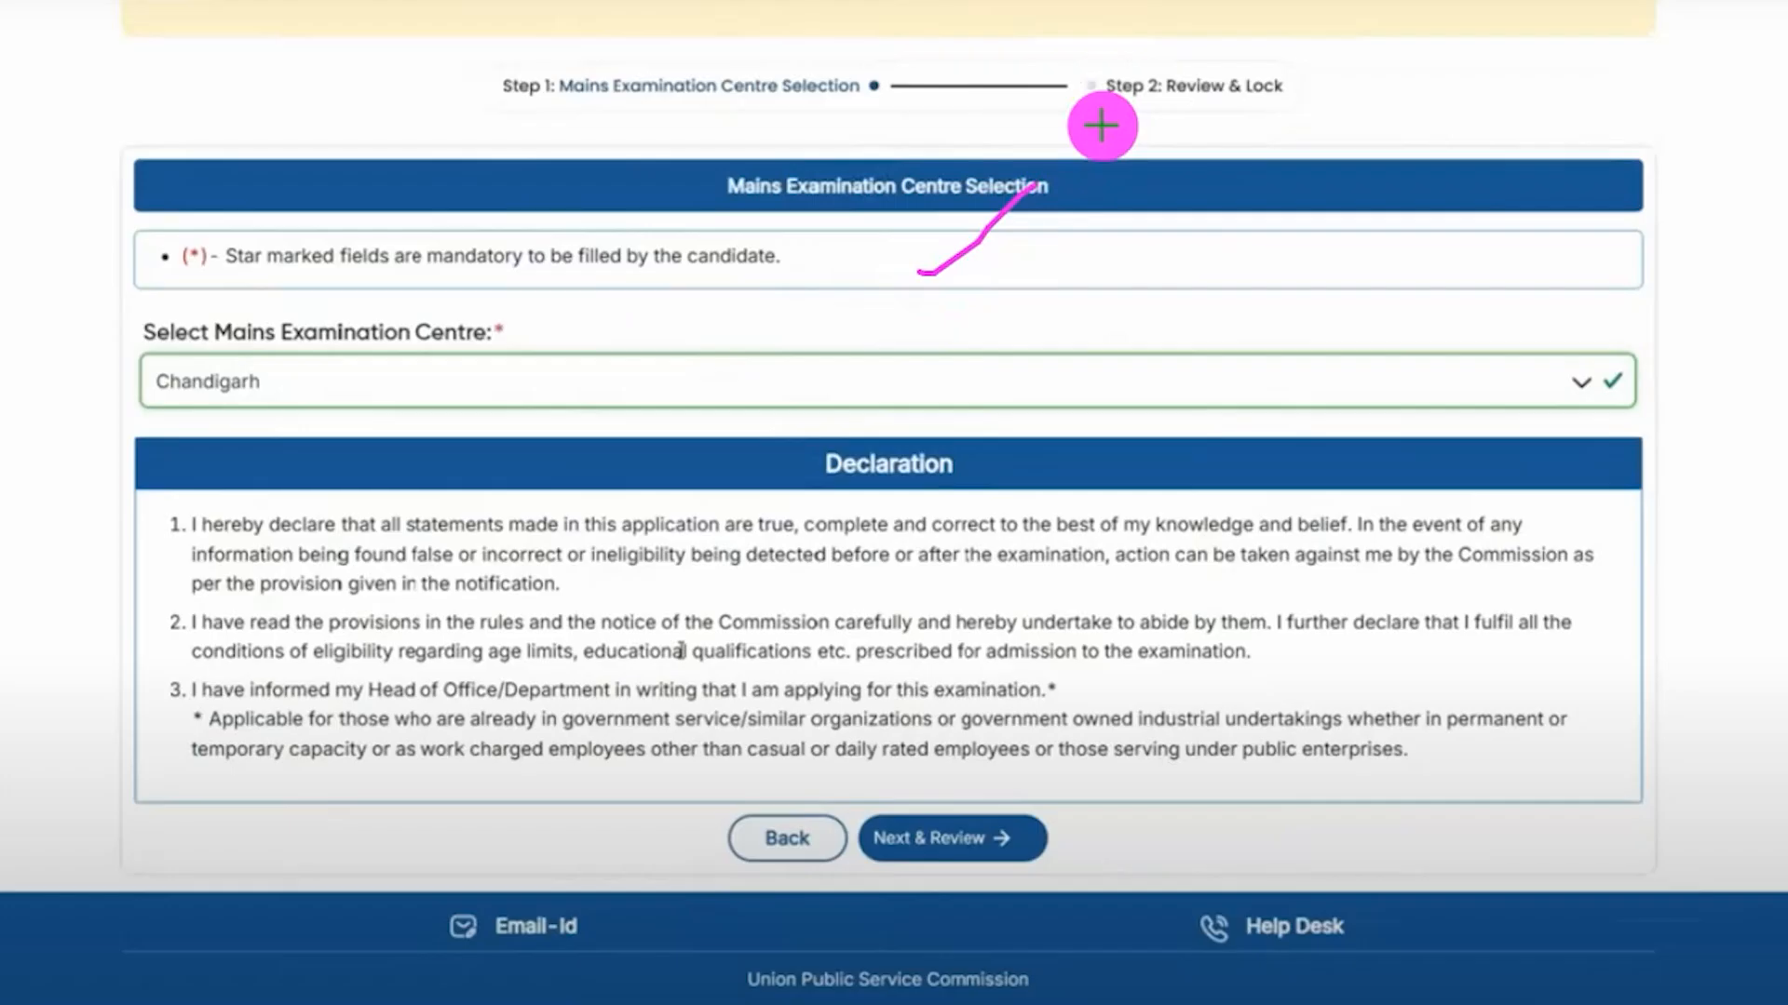
pyautogui.moveTo(538, 380); pyautogui.dragTo(628, 288)
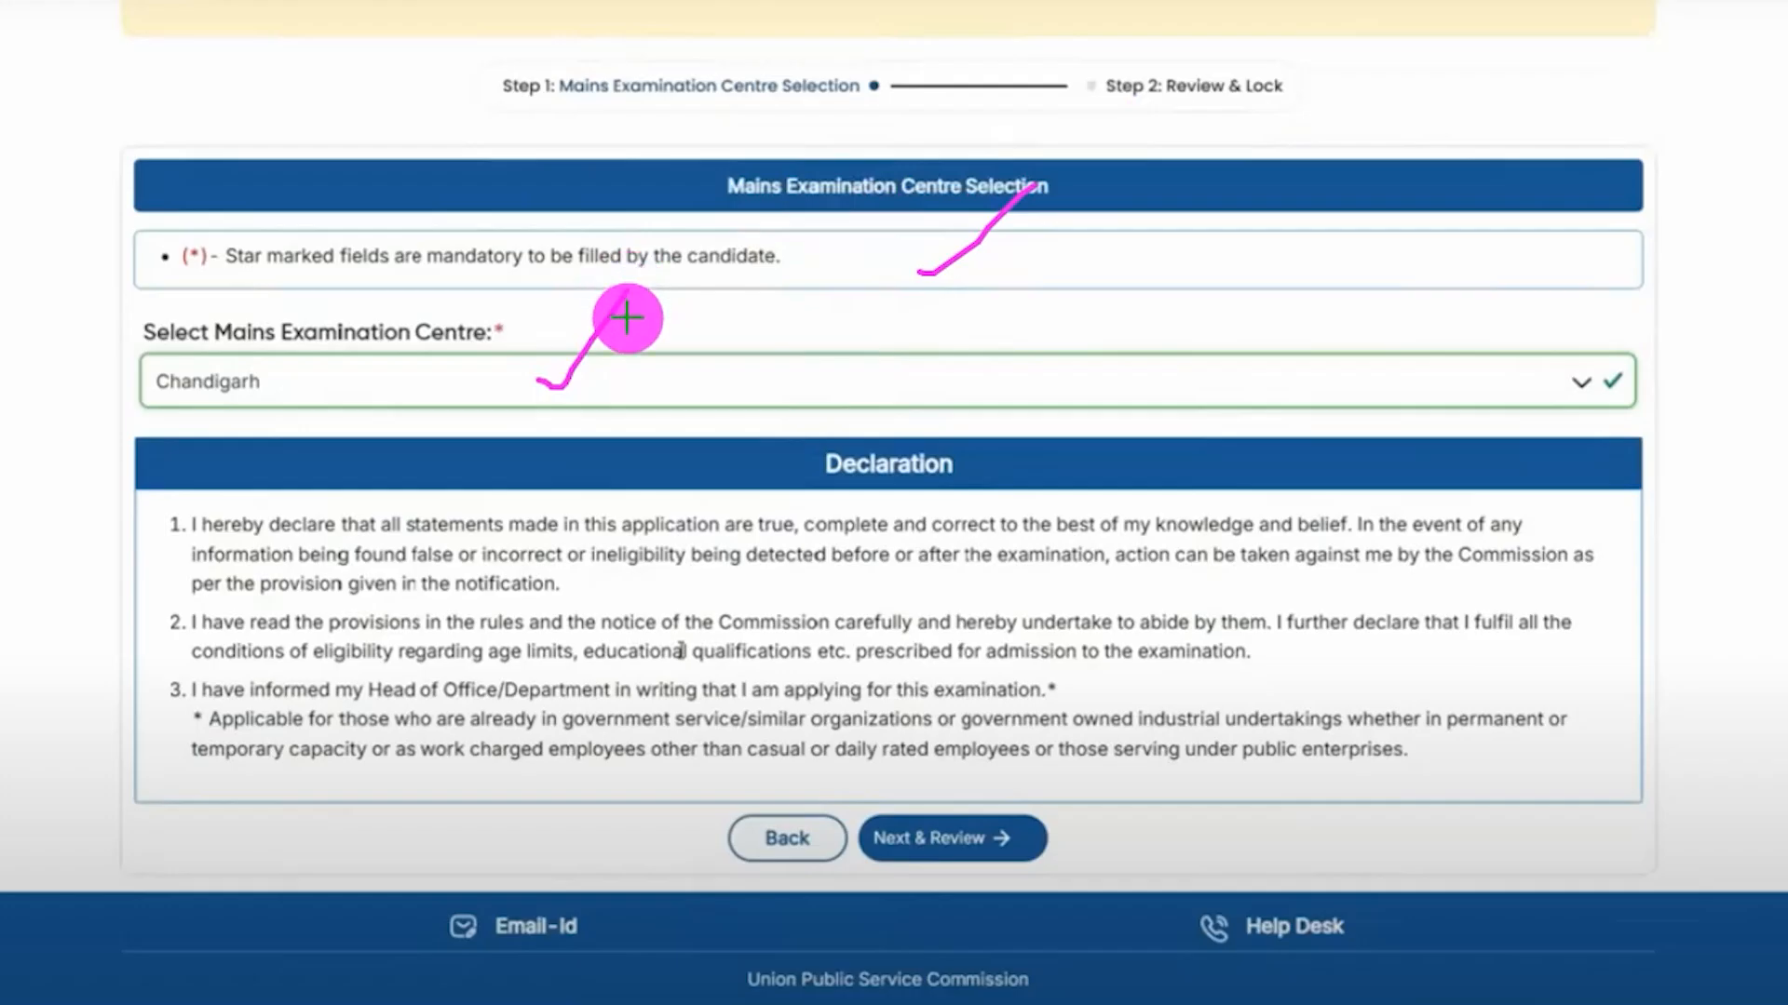
pyautogui.moveTo(657, 380); pyautogui.dragTo(725, 302)
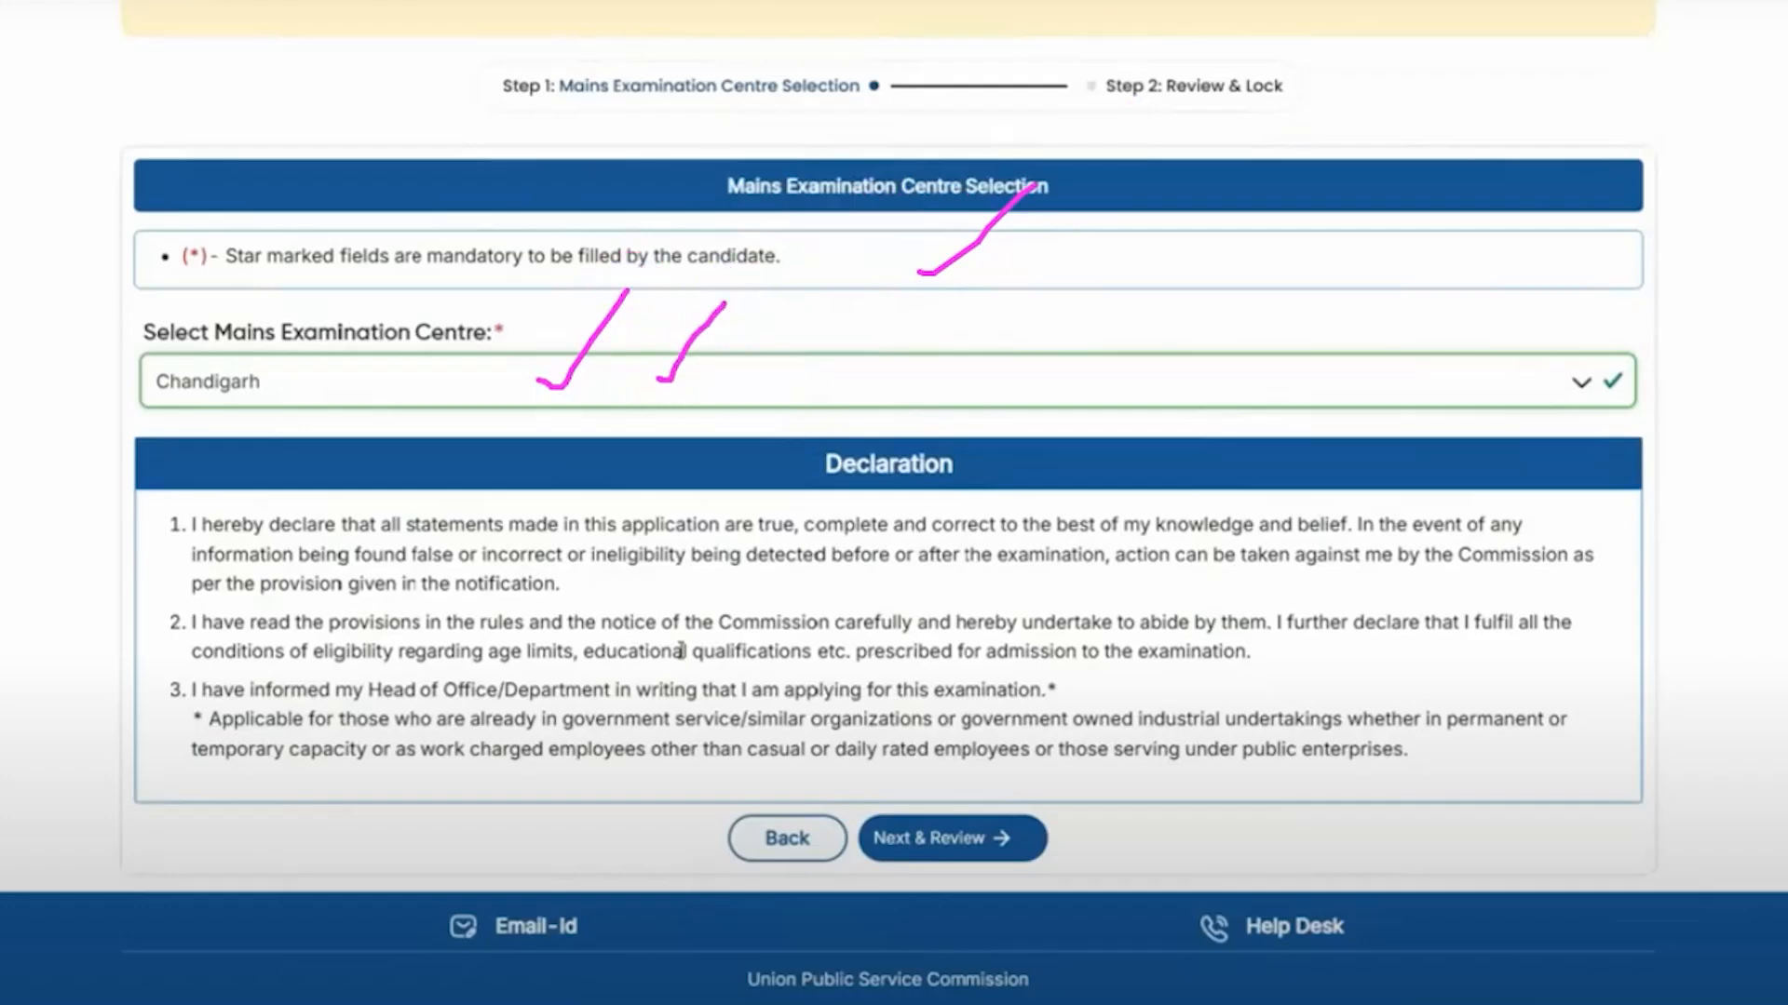
pyautogui.moveTo(1265, 840); pyautogui.dragTo(1062, 838)
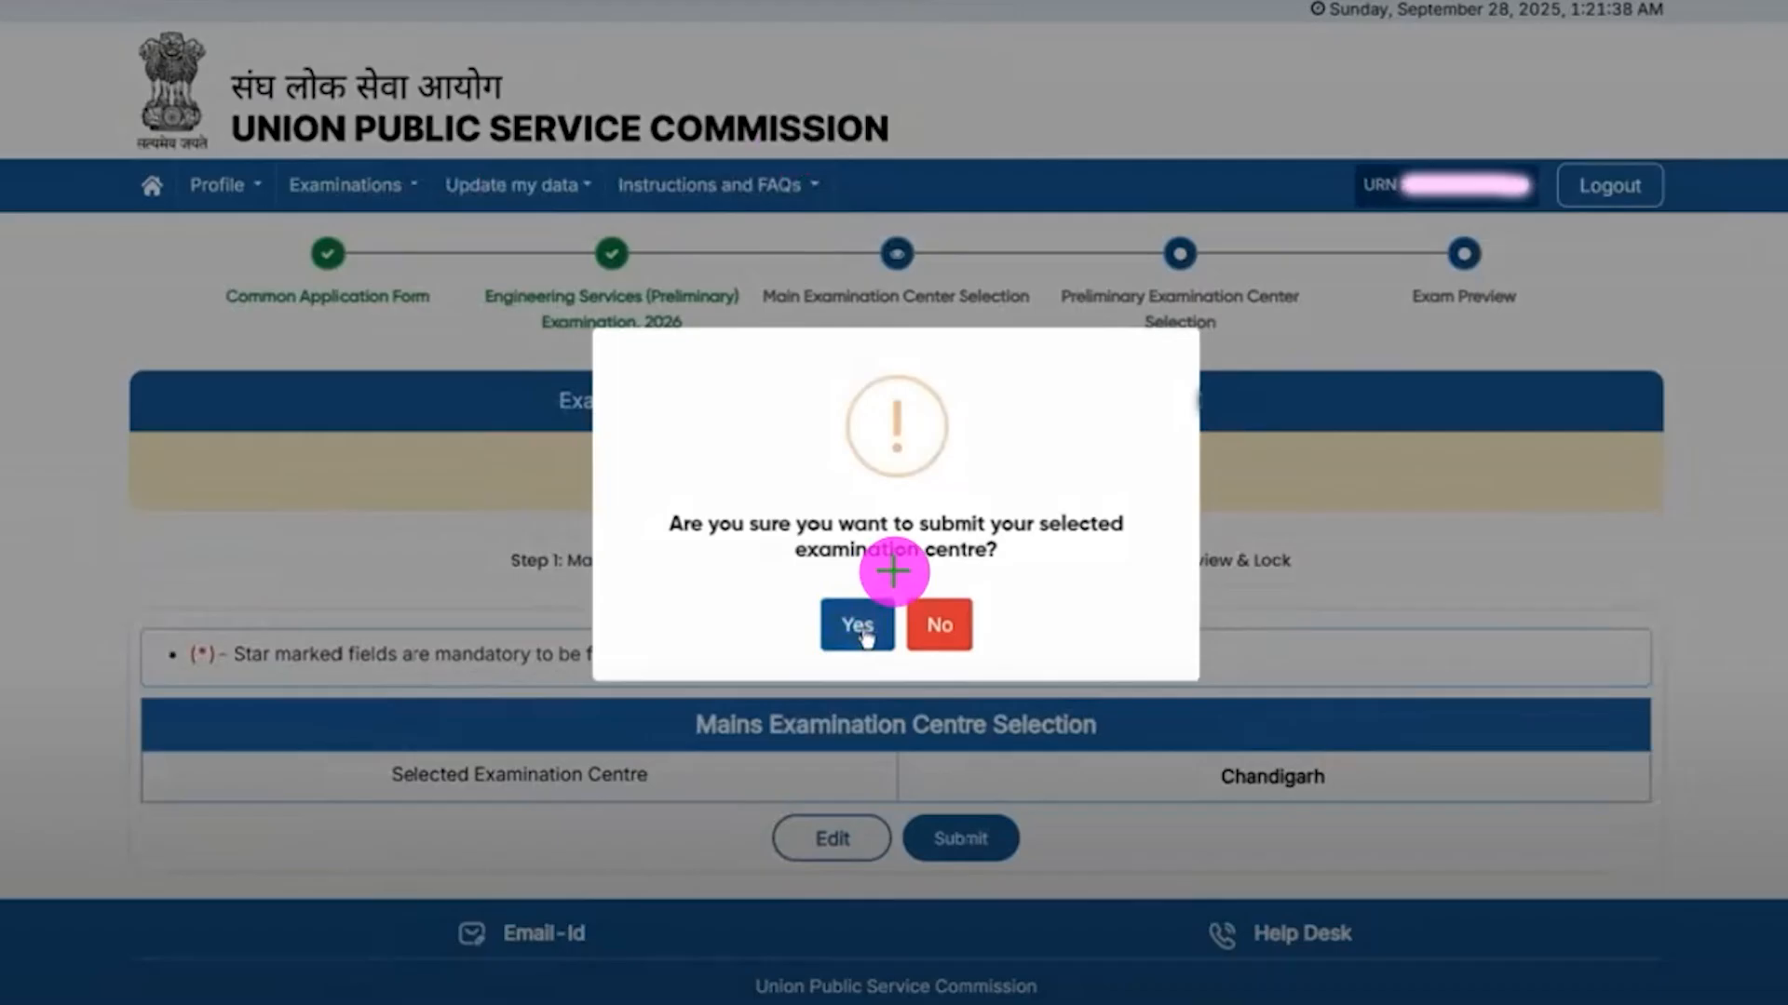
pyautogui.moveTo(1015, 458); pyautogui.dragTo(1089, 384)
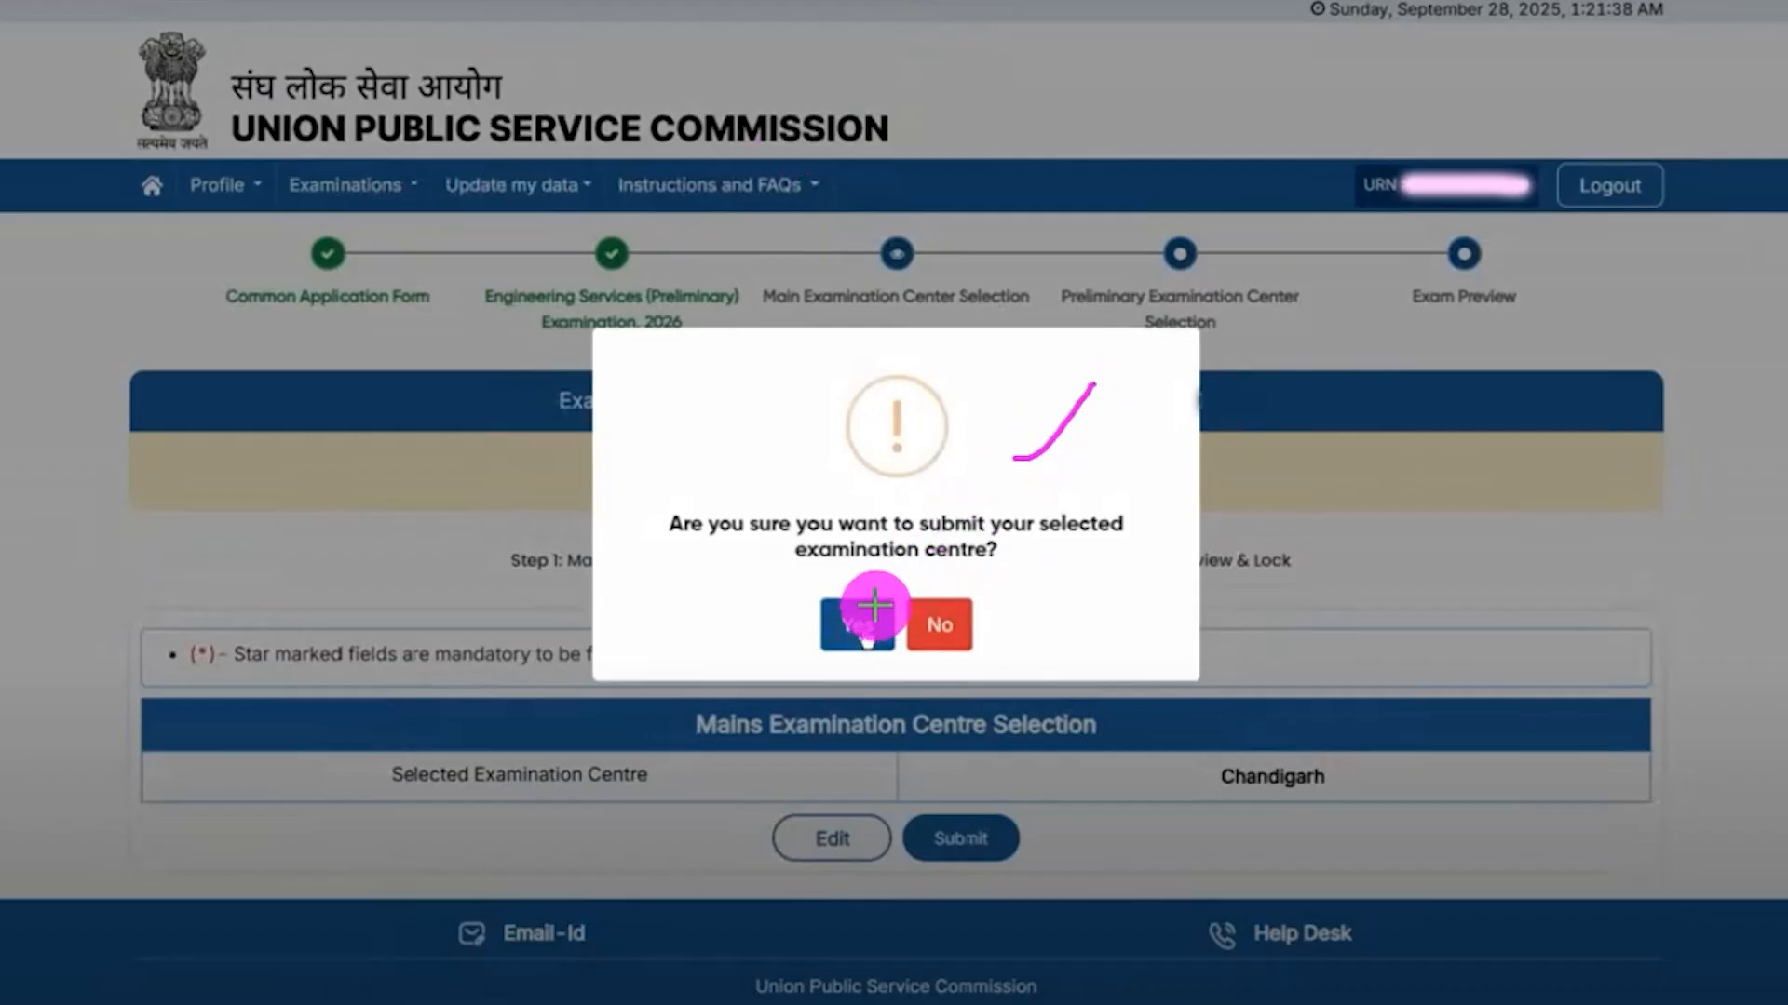
pyautogui.moveTo(873, 601); pyautogui.dragTo(929, 511)
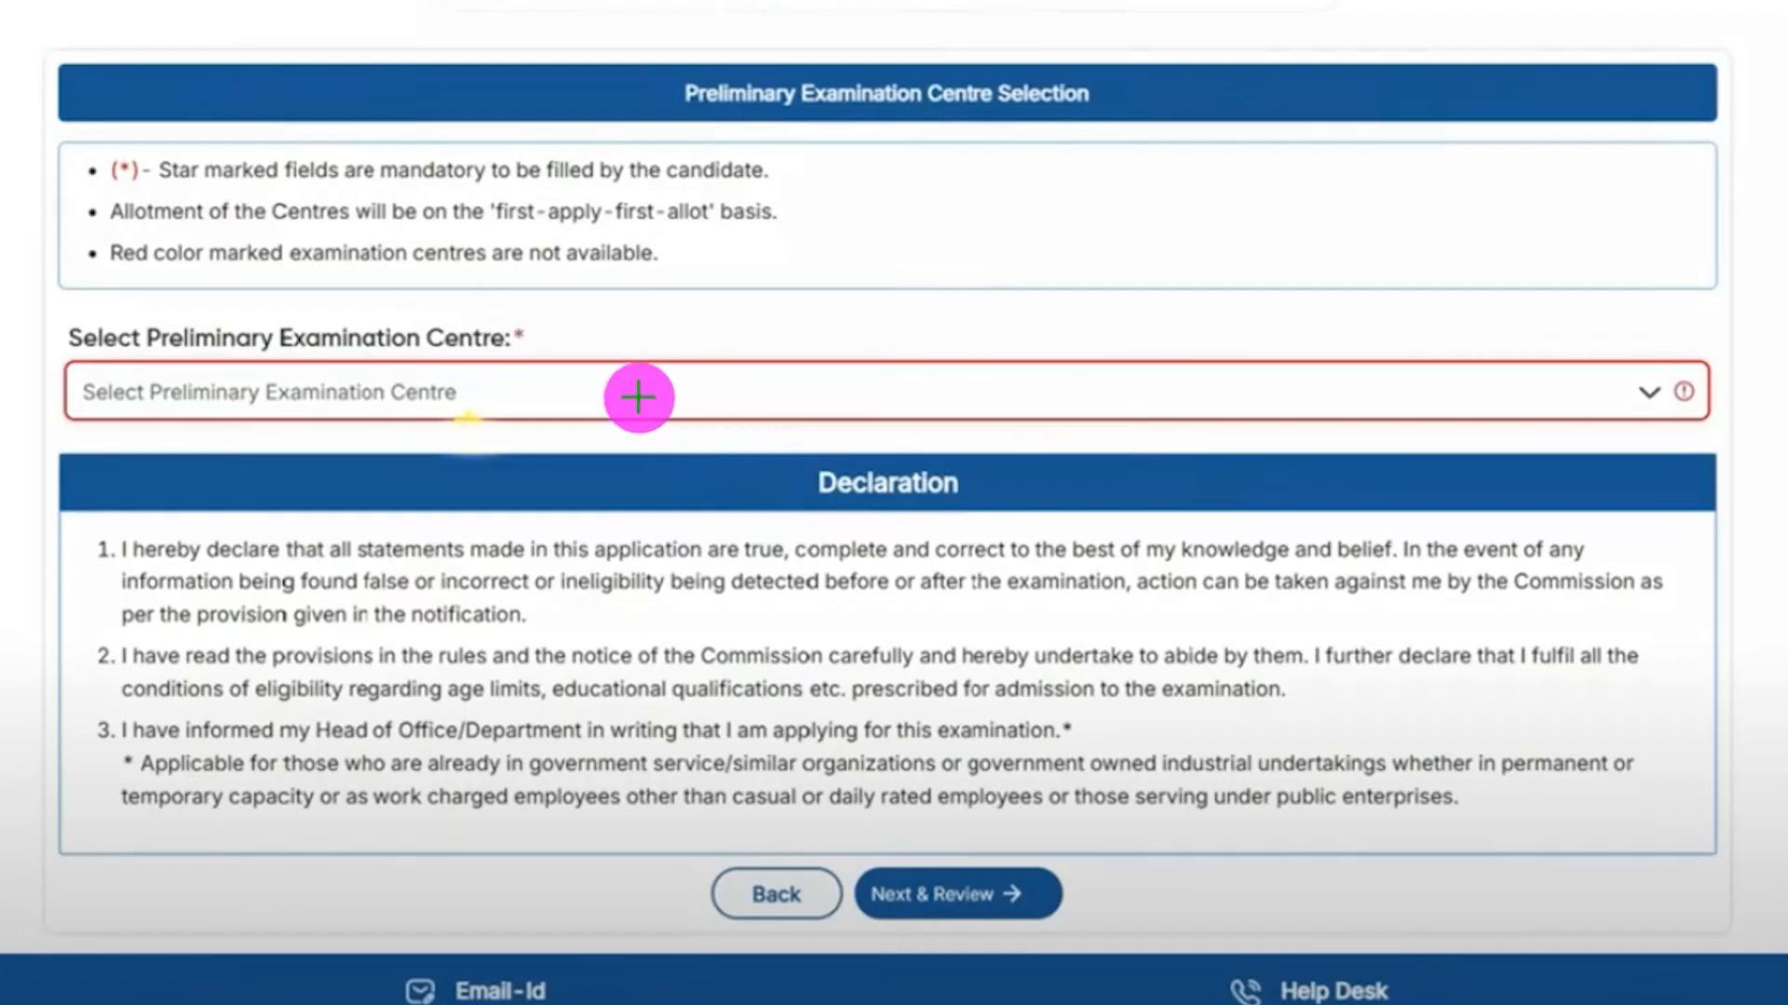
# Choose Dehradun as the preliminary examination centre and finally submit the application by agreeing to the declaration.
pyautogui.moveTo(565, 391); pyautogui.dragTo(641, 313)
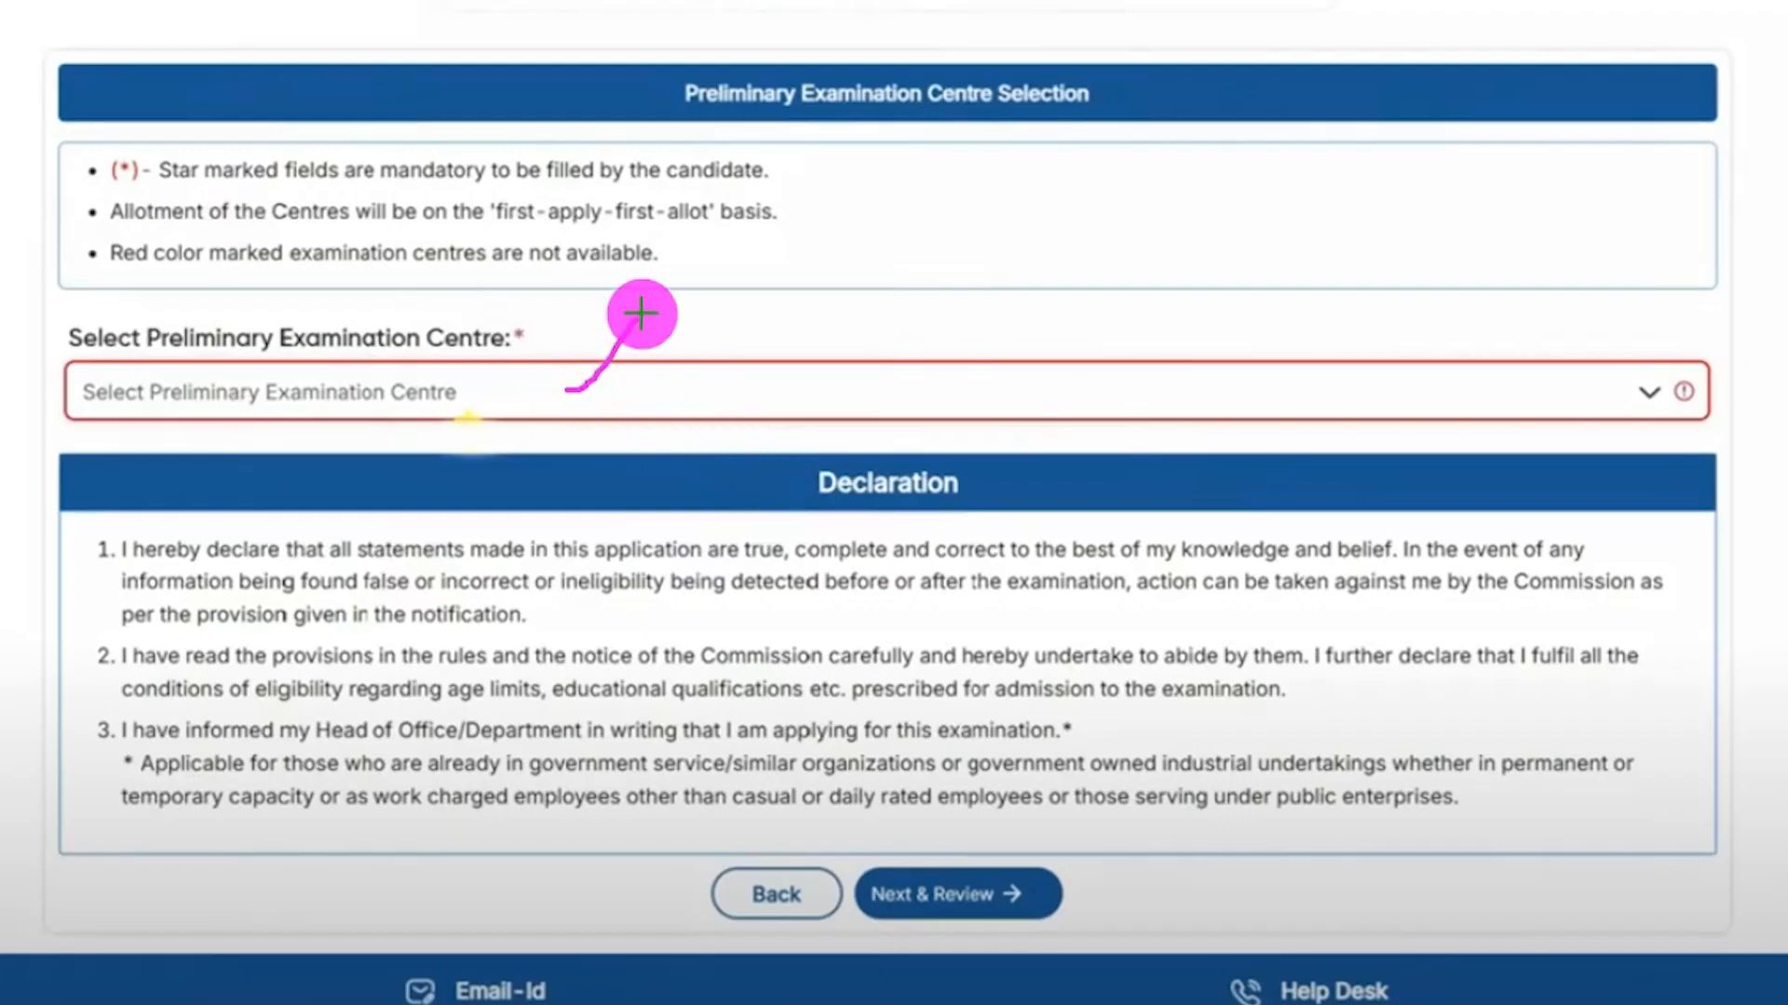
pyautogui.moveTo(731, 393)
pyautogui.mouseDown()
pyautogui.moveTo(751, 394)
pyautogui.moveTo(806, 316)
pyautogui.mouseUp()
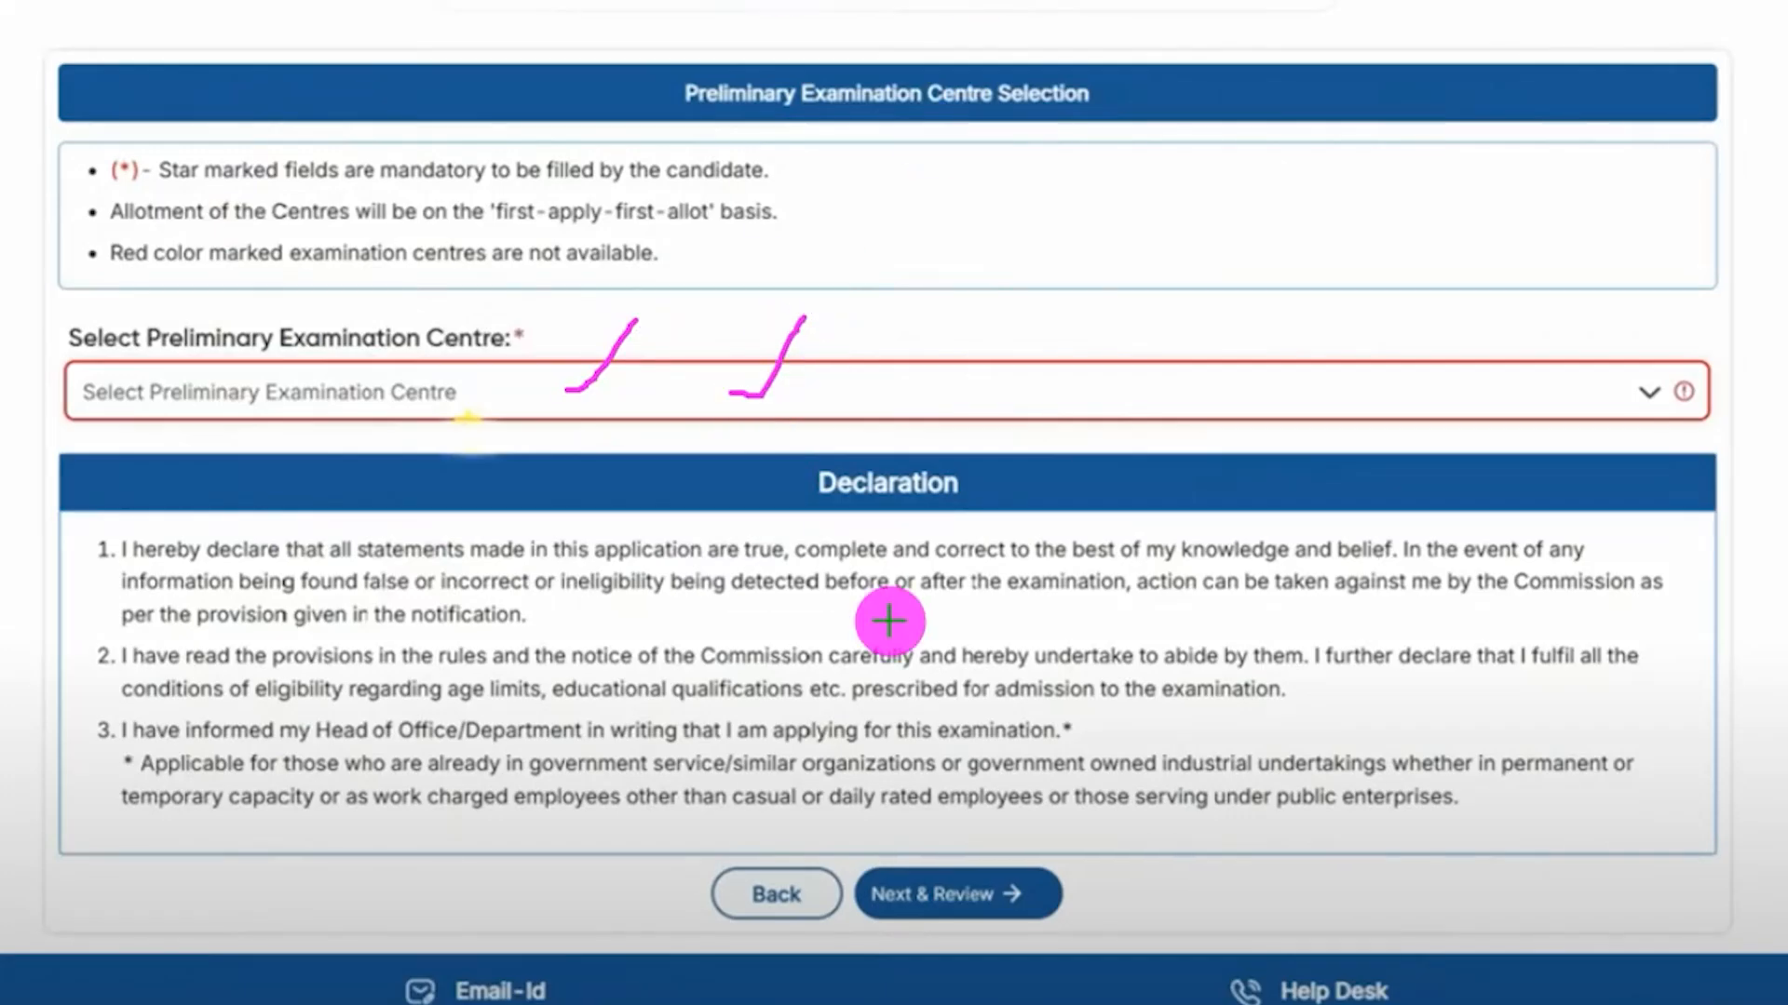
pyautogui.moveTo(1406, 889); pyautogui.dragTo(1095, 898)
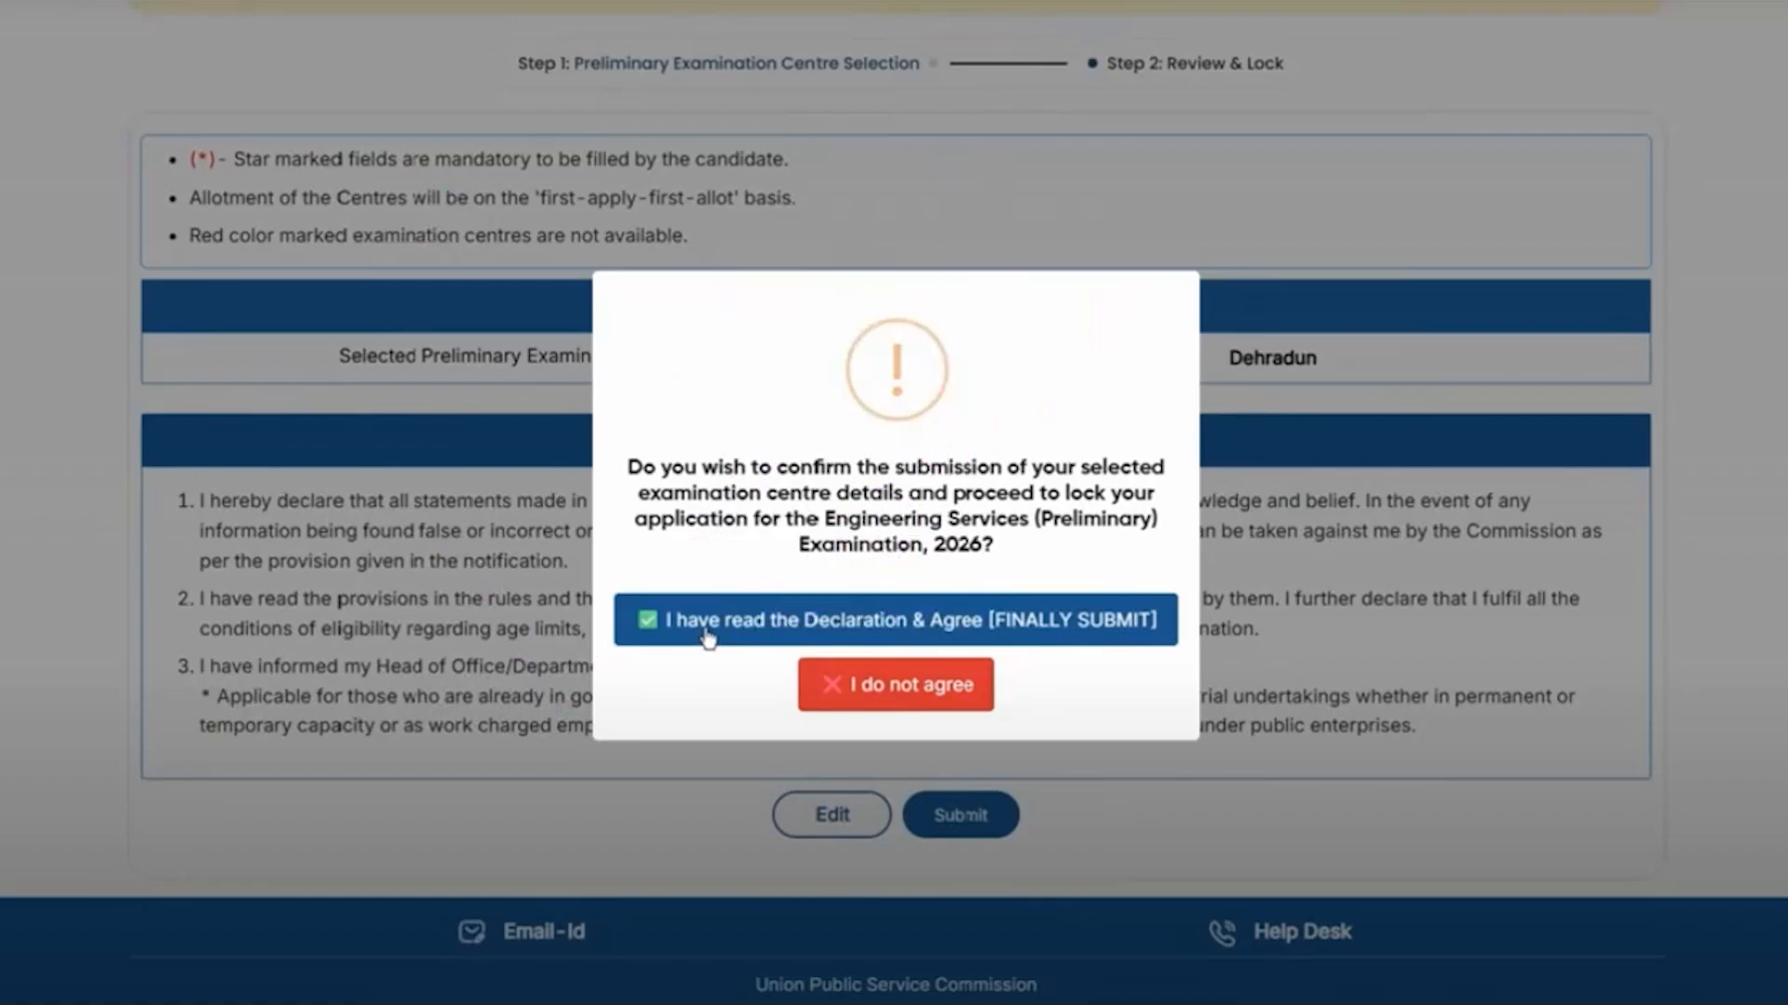
pyautogui.moveTo(1031, 396); pyautogui.dragTo(1097, 318)
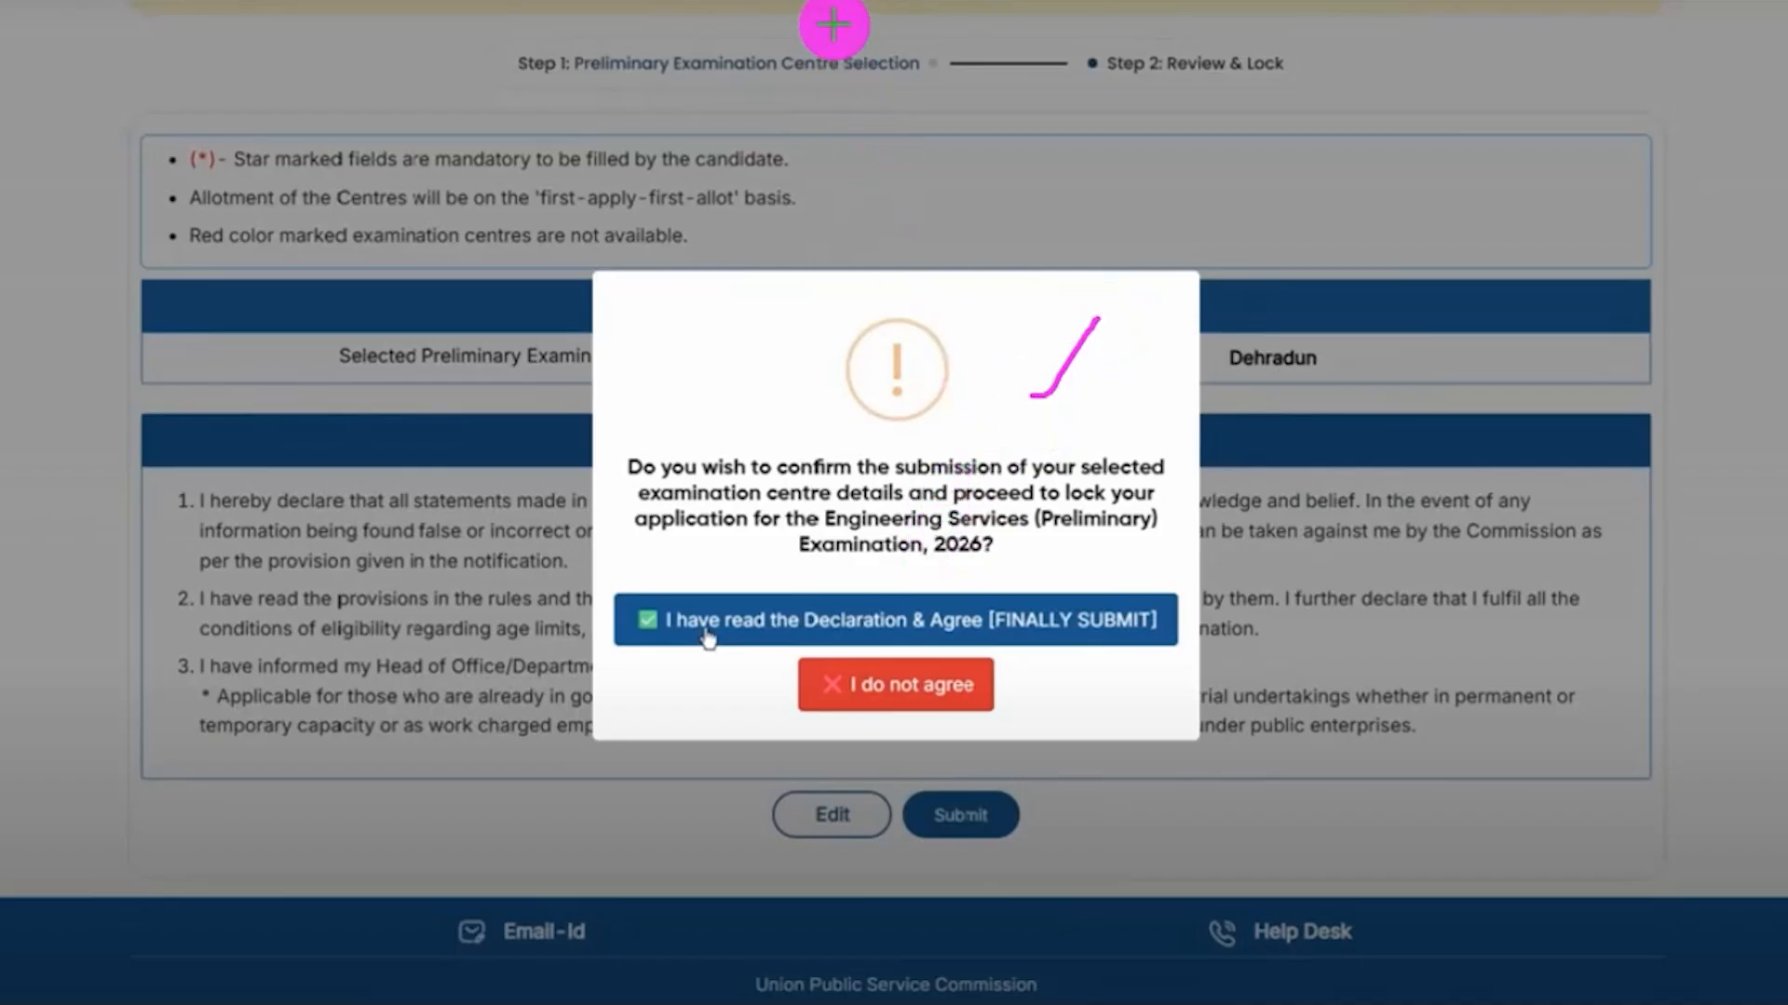
pyautogui.moveTo(686, 332); pyautogui.dragTo(772, 574)
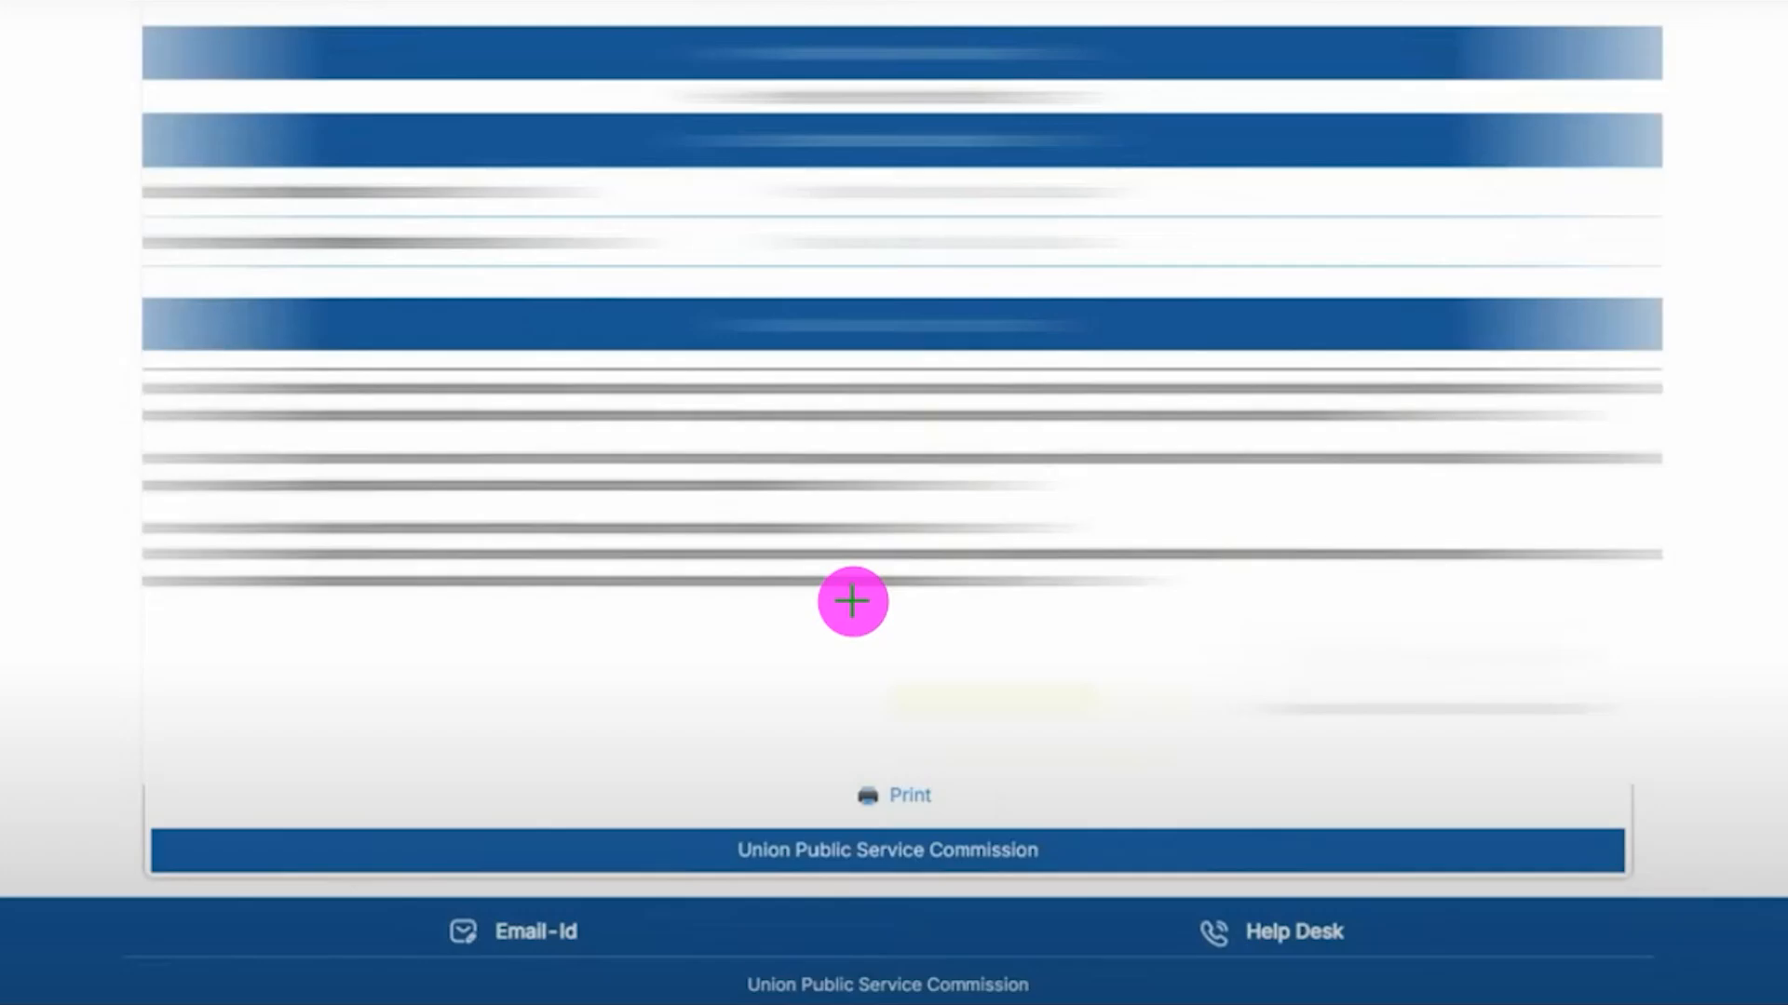
# Locate the option for printing the submitted application at the end of its preview.
pyautogui.moveTo(789, 738); pyautogui.dragTo(998, 827)
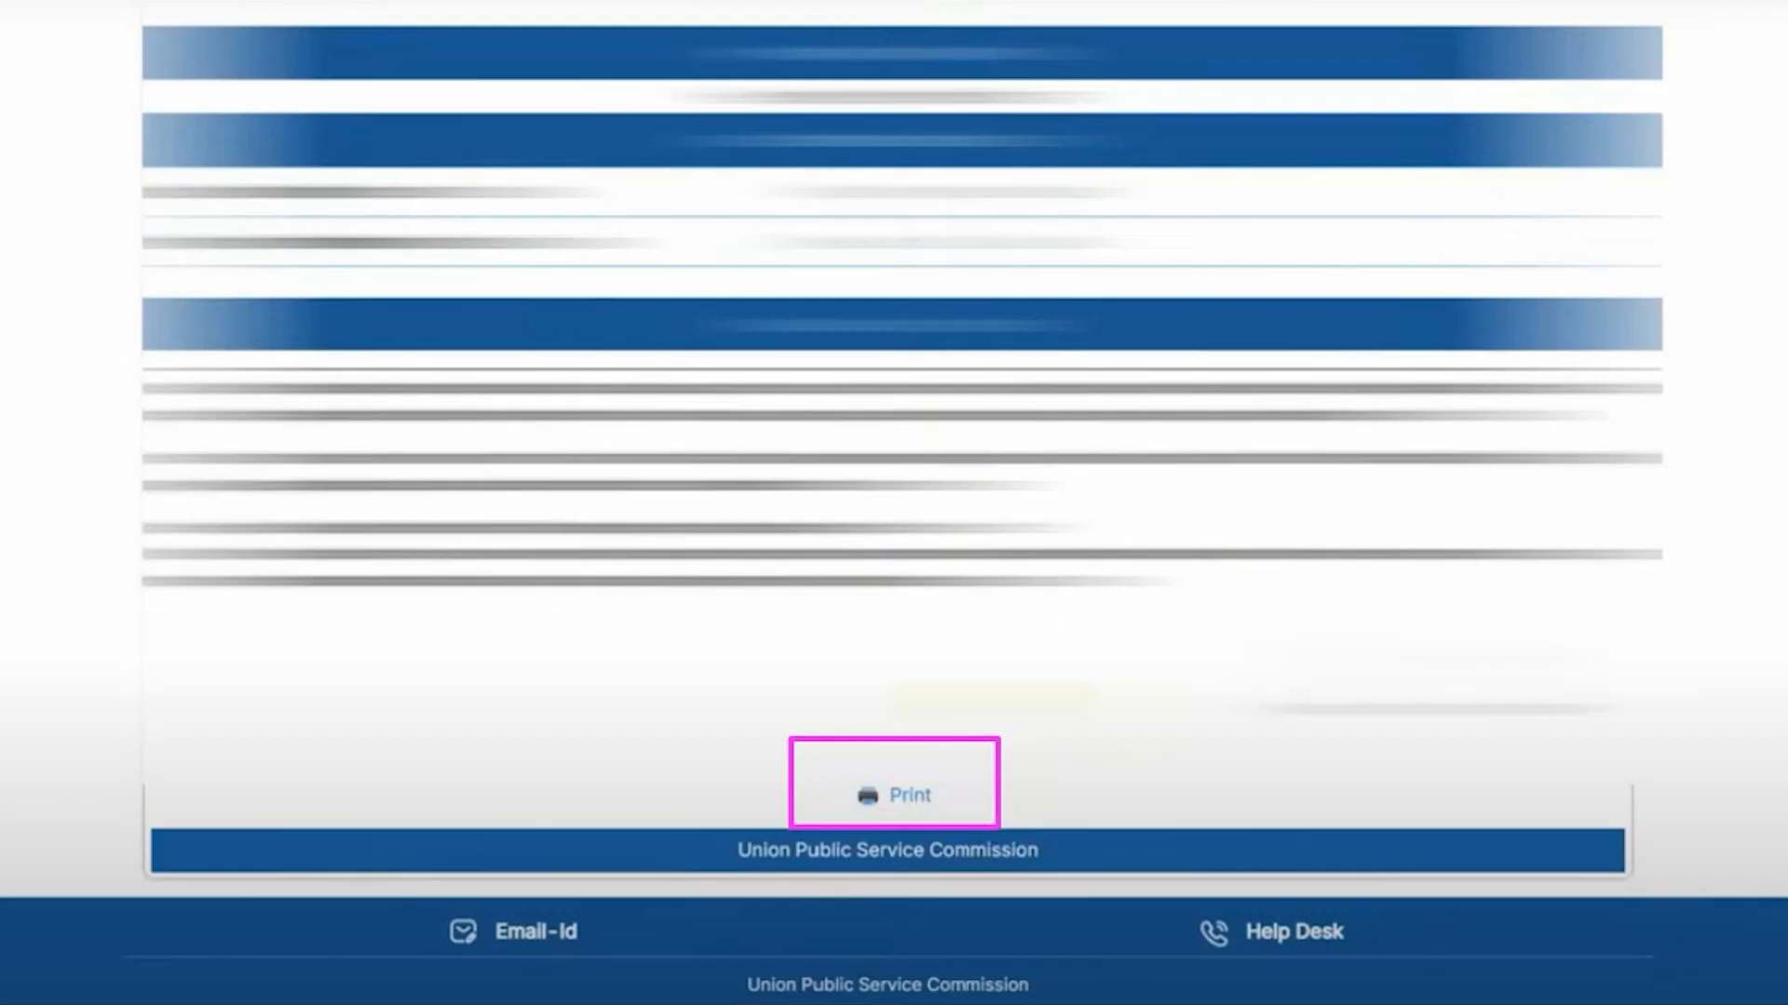
pyautogui.moveTo(1125, 570)
pyautogui.mouseDown()
pyautogui.moveTo(1020, 717)
pyautogui.moveTo(953, 769)
pyautogui.mouseUp()
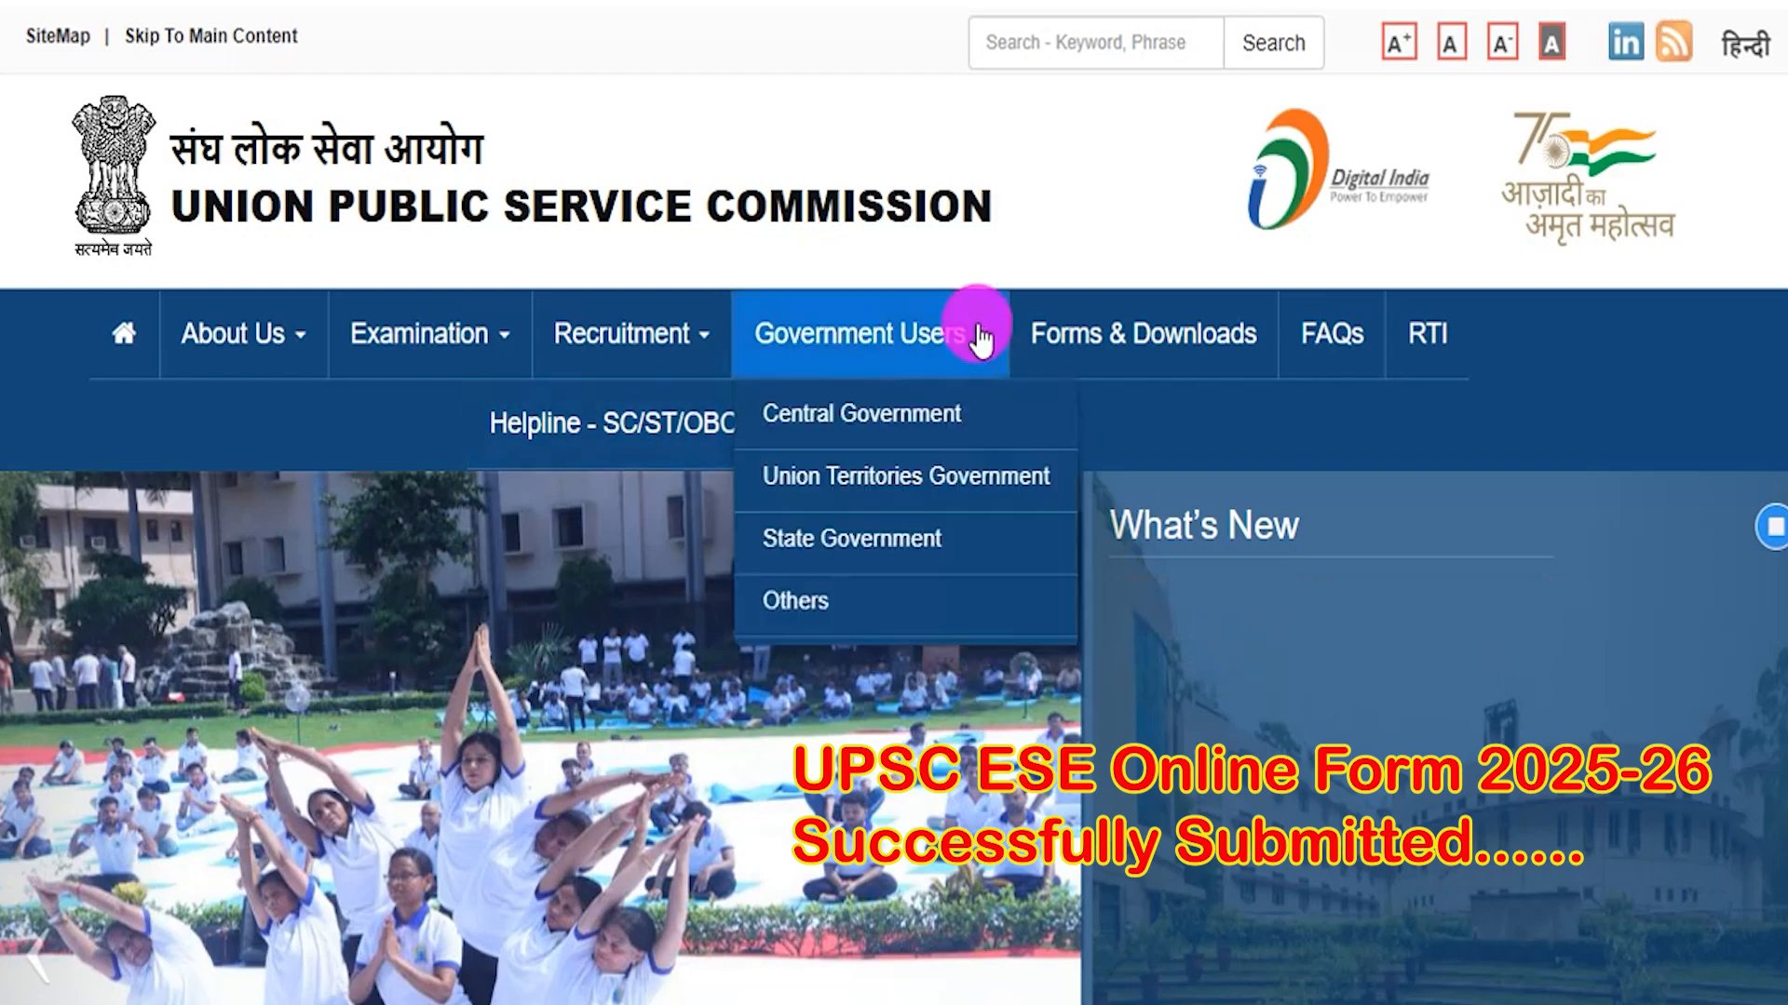
pyautogui.moveTo(503, 335)
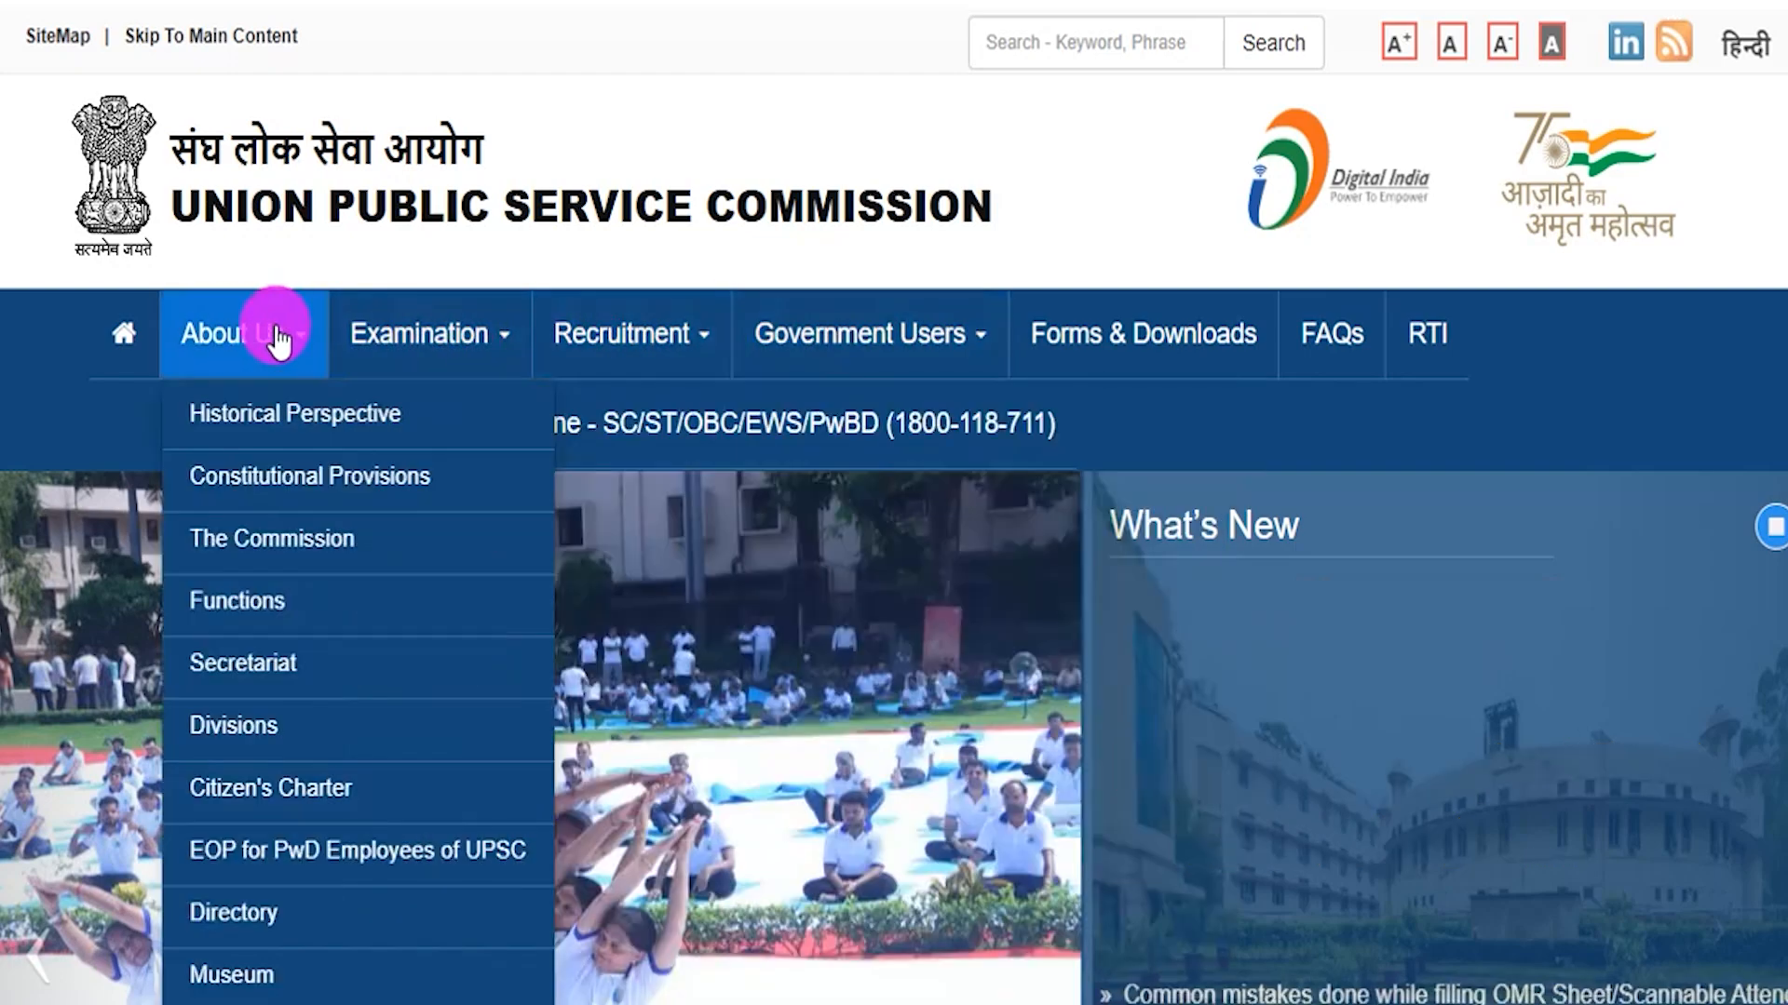